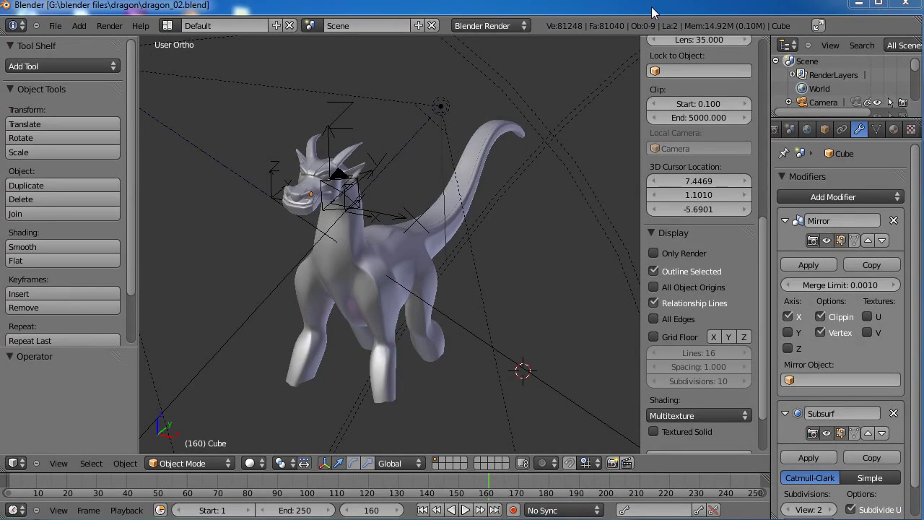
Examine the dragon model from several angles and settle on the right orthographic view
{"action": "middle_click_drag", "start_coordinate": [486, 230], "coordinate": [406, 296]}
{"action": "middle_click_drag", "start_coordinate": [406, 256], "coordinate": [347, 287]}
{"action": "middle_click_drag", "start_coordinate": [495, 270], "coordinate": [528, 272]}
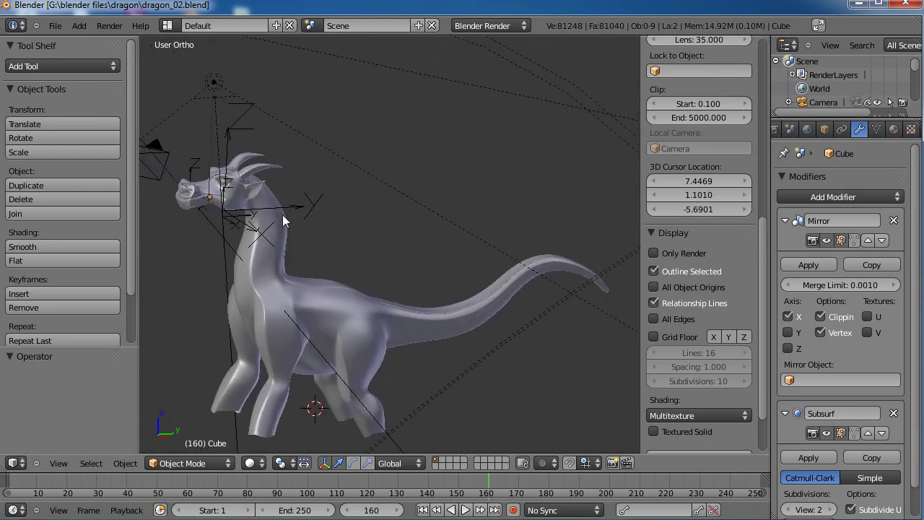
{"action": "middle_click_drag", "start_coordinate": [370, 290], "coordinate": [341, 309]}
{"action": "middle_click_drag", "start_coordinate": [303, 333], "coordinate": [318, 313]}
{"action": "middle_click_drag", "start_coordinate": [327, 212], "coordinate": [369, 283]}
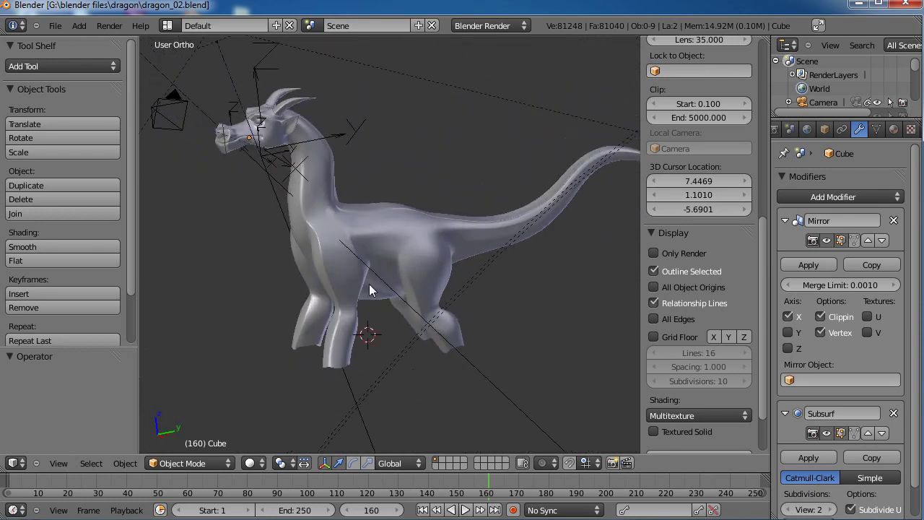
{"action": "key", "text": "KP_3"}
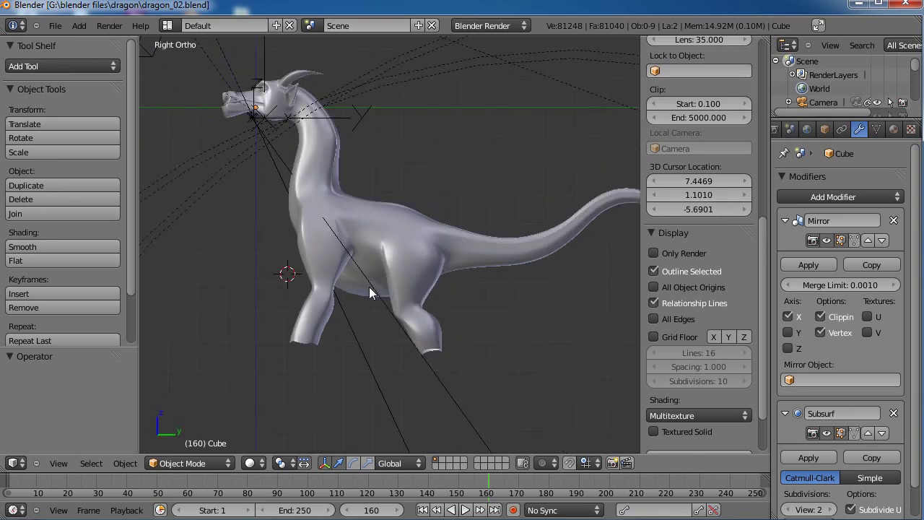
{"action": "scroll", "coordinate": [369, 287], "scroll_direction": "down", "scroll_amount": 3}
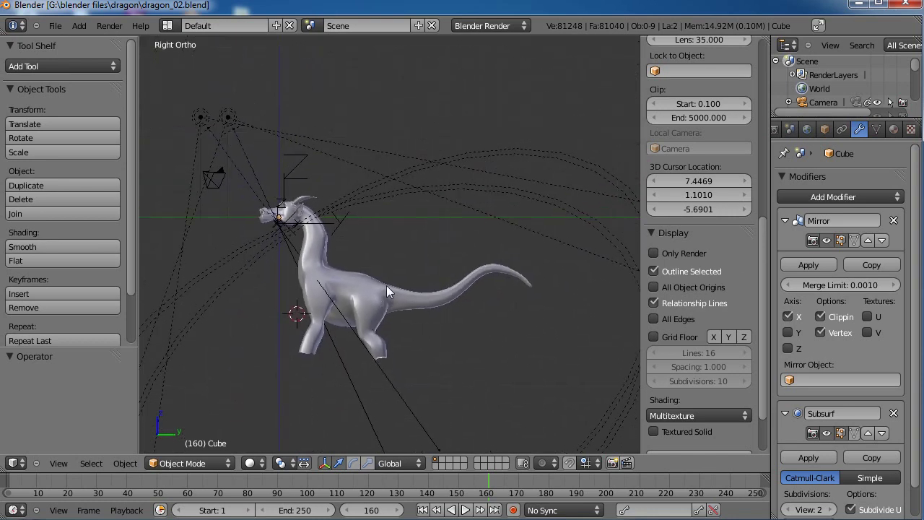
Enter Edit Mode on the dragon mesh and select all faces of the body, legs and tail below the neck
{"action": "right_click", "coordinate": [373, 296]}
{"action": "key", "text": "Tab"}
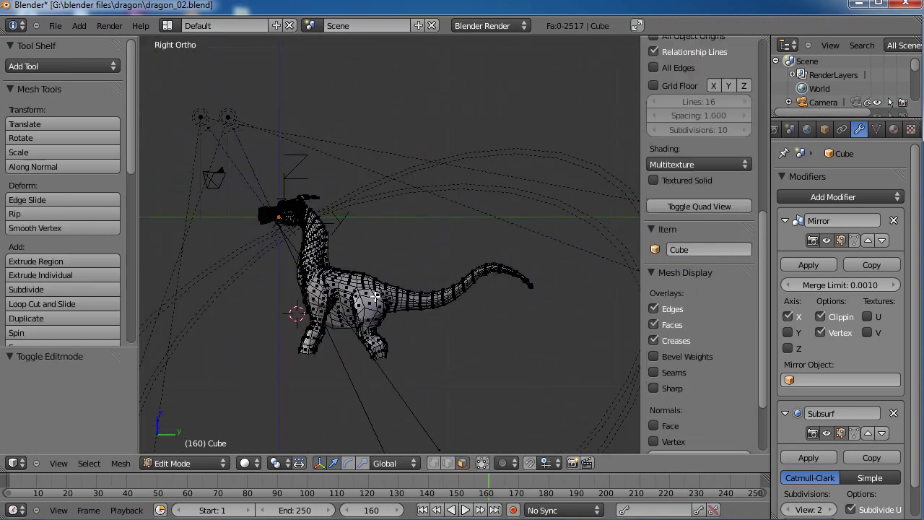
{"action": "scroll", "coordinate": [405, 304], "scroll_direction": "up", "scroll_amount": 2}
{"action": "key", "text": "a"}
{"action": "key", "text": "a"}
{"action": "key", "text": "l"}
{"action": "left_click_drag", "start_coordinate": [420, 408], "coordinate": [278, 253]}
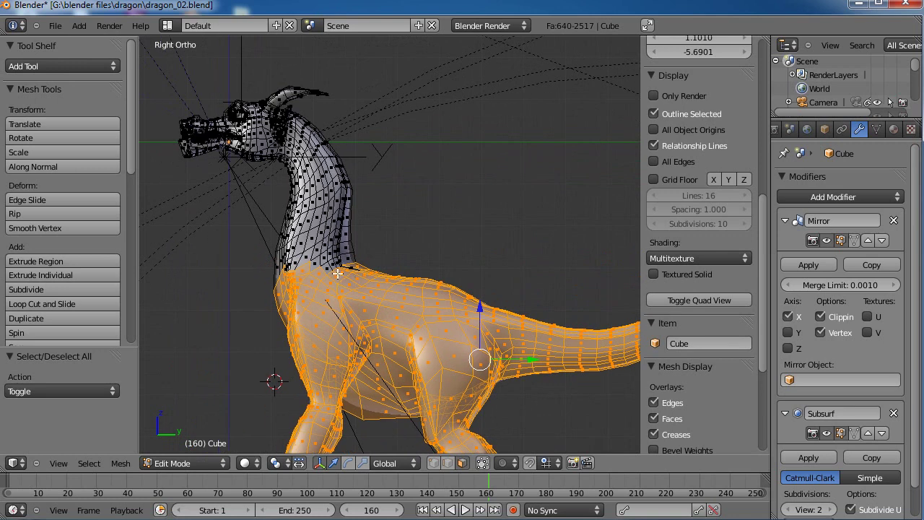
Extend the selection with the face loops around the base of the neck
{"action": "right_click", "coordinate": [324, 263], "text": "alt+shift"}
{"action": "right_click", "coordinate": [332, 261], "text": "alt+shift"}
{"action": "right_click", "coordinate": [329, 267], "text": "alt+shift"}
{"action": "scroll", "coordinate": [330, 272], "scroll_direction": "up", "scroll_amount": 4}
{"action": "middle_click_drag", "start_coordinate": [330, 272], "coordinate": [429, 276], "text": "shift"}
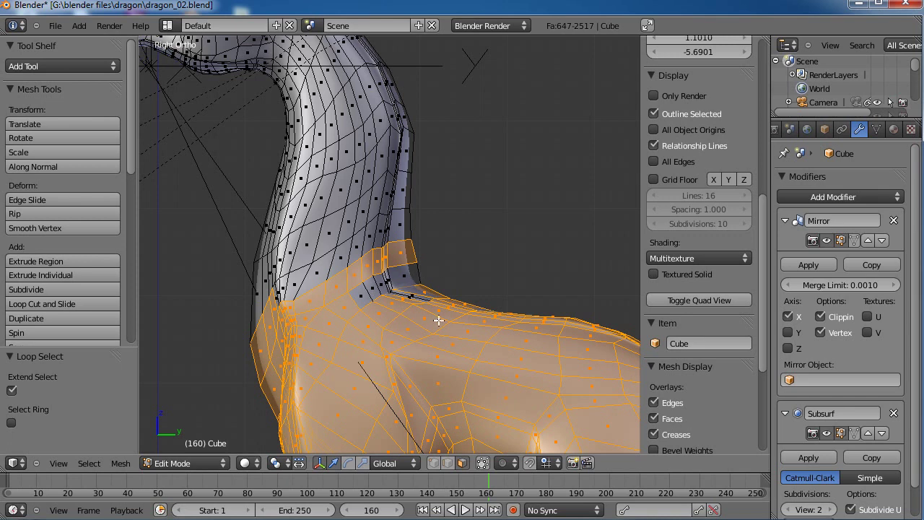
{"action": "right_click", "coordinate": [421, 274], "text": "alt+shift"}
{"action": "right_click", "coordinate": [419, 298], "text": "alt+shift"}
{"action": "right_click", "coordinate": [307, 298], "text": "alt+shift"}
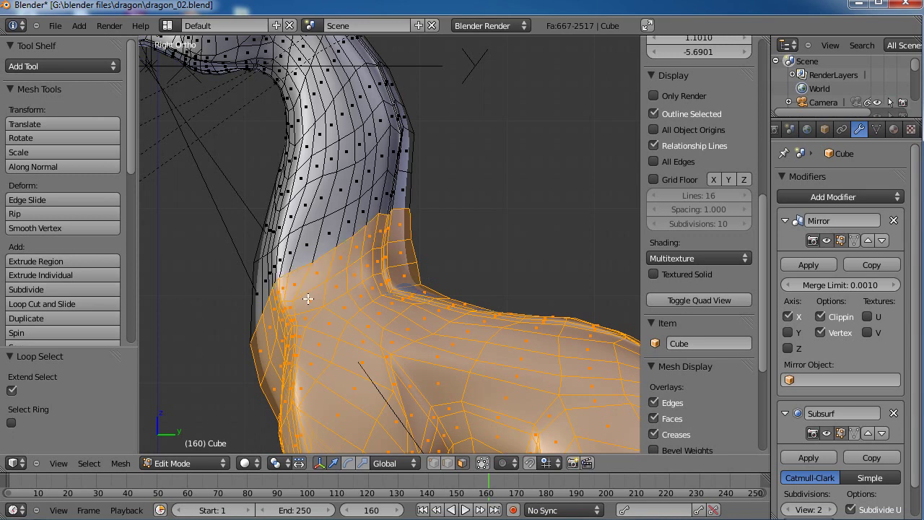
Lengthen the neck by moving the selected body about 0.3 along Y and -4.15 along Z with smooth proportional editing
{"action": "scroll", "coordinate": [328, 281], "scroll_direction": "down", "scroll_amount": 6}
{"action": "middle_click_drag", "start_coordinate": [476, 312], "coordinate": [423, 264], "text": "shift"}
{"action": "key", "text": "o"}
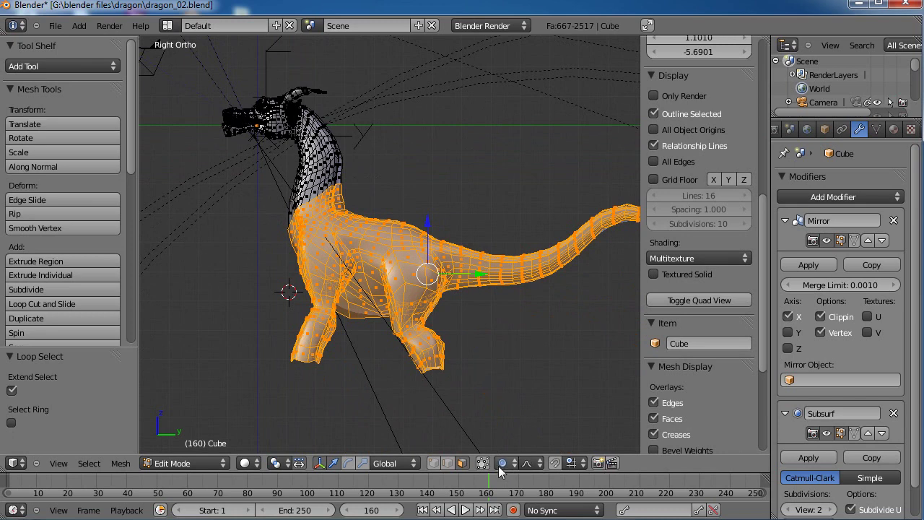
{"action": "middle_click_drag", "start_coordinate": [493, 318], "coordinate": [460, 295], "text": "shift"}
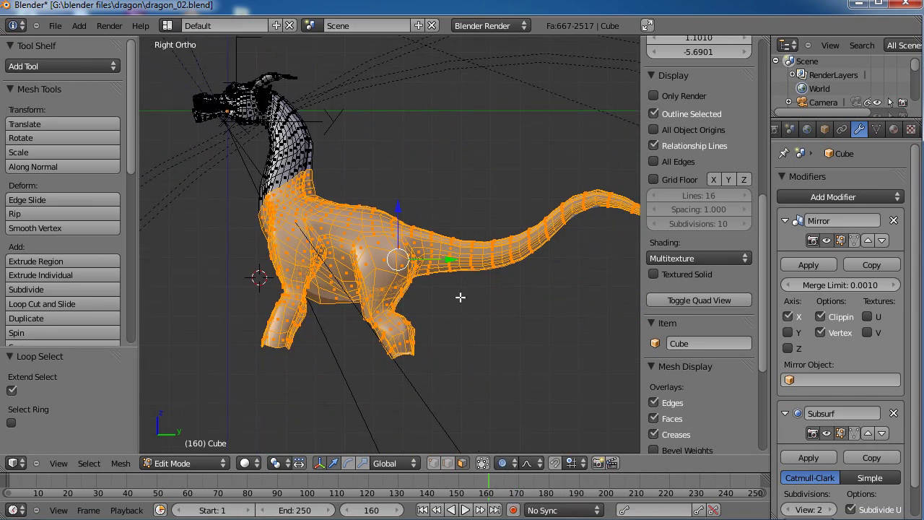
{"action": "key", "text": "g"}
{"action": "scroll", "coordinate": [412, 291], "scroll_direction": "down", "scroll_amount": 7}
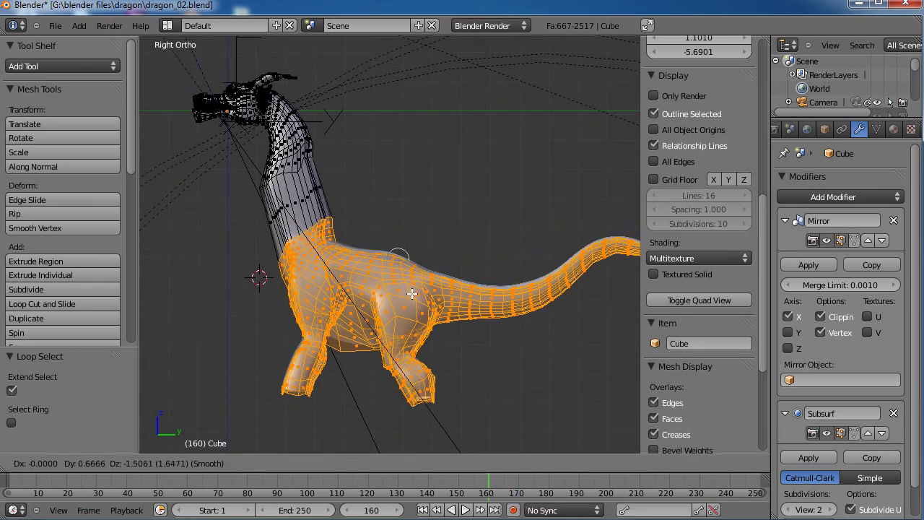
{"action": "scroll", "coordinate": [418, 300], "scroll_direction": "down", "scroll_amount": 10}
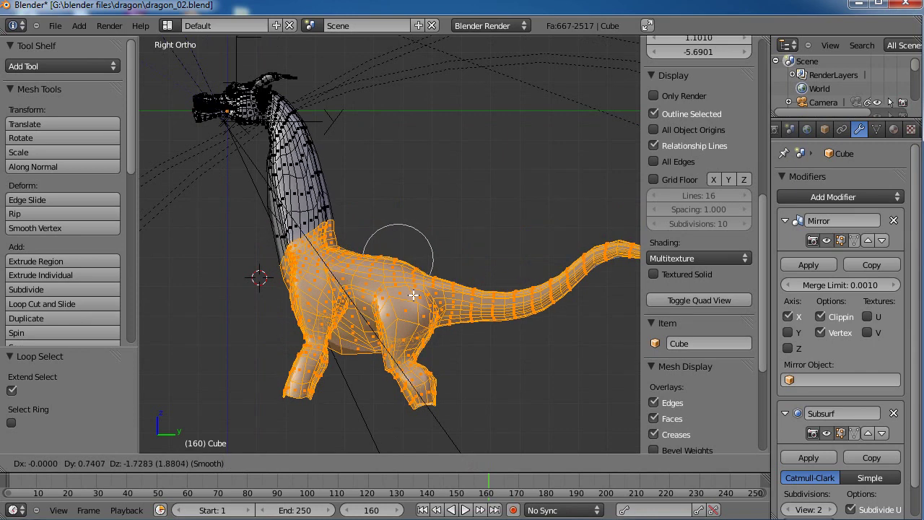
{"action": "scroll", "coordinate": [422, 309], "scroll_direction": "down", "scroll_amount": 2}
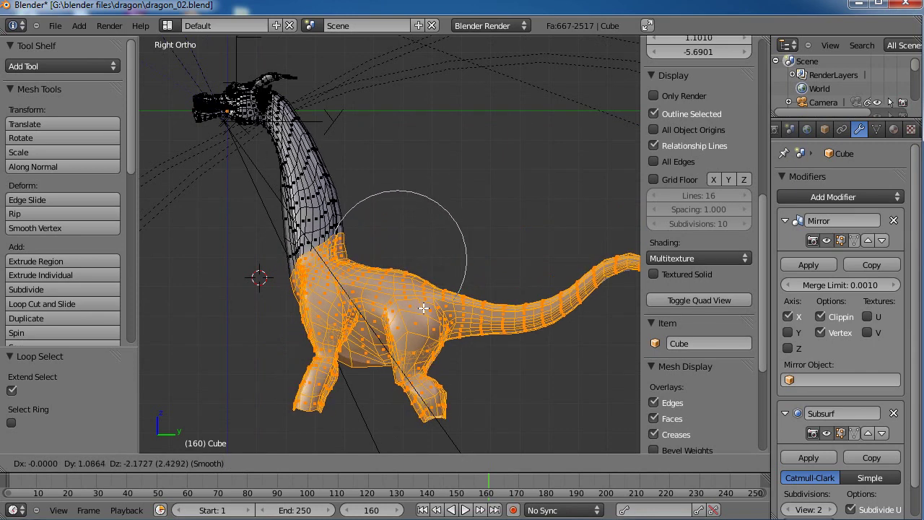
{"action": "scroll", "coordinate": [429, 326], "scroll_direction": "down", "scroll_amount": 2}
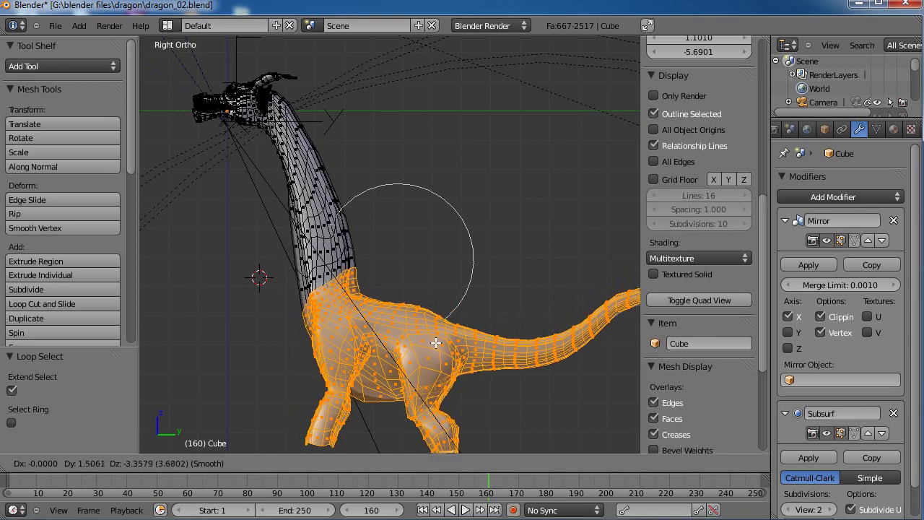
{"action": "scroll", "coordinate": [439, 345], "scroll_direction": "up", "scroll_amount": 1}
{"action": "scroll", "coordinate": [438, 345], "scroll_direction": "up", "scroll_amount": 1}
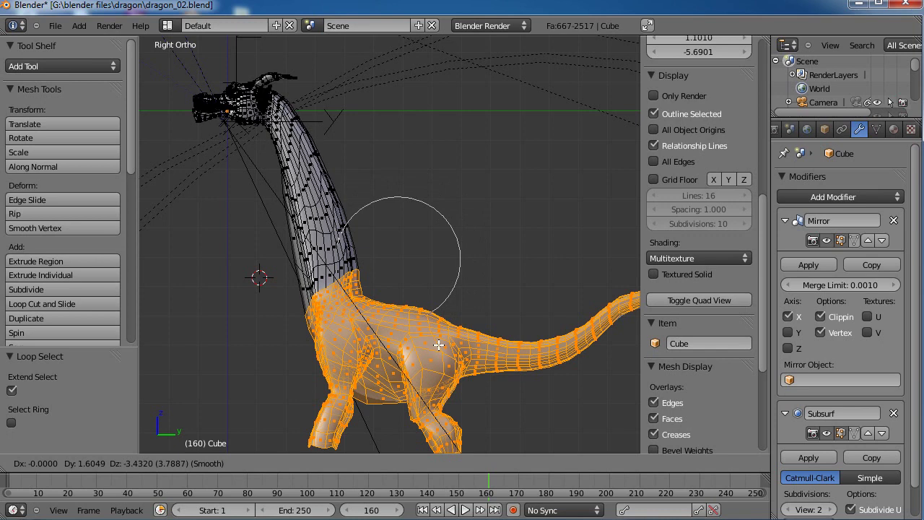
{"action": "scroll", "coordinate": [438, 345], "scroll_direction": "up", "scroll_amount": 1}
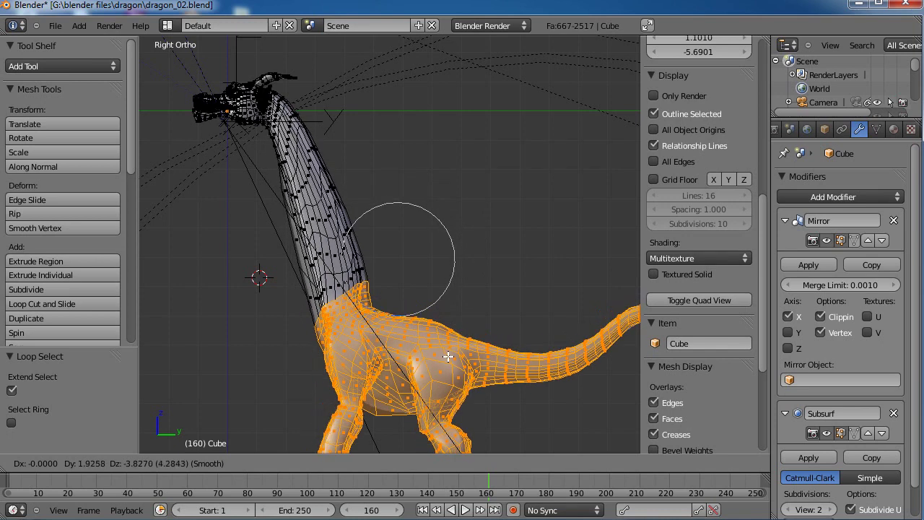
{"action": "left_click", "coordinate": [400, 366]}
Switch to vertex selection and delete the stretched edge loop on the neck just below the head
{"action": "mouse_move", "coordinate": [357, 289]}
{"action": "middle_mouse_down", "text": "shift"}
{"action": "mouse_move", "coordinate": [413, 293]}
{"action": "mouse_move", "coordinate": [424, 264]}
{"action": "mouse_move", "coordinate": [433, 282]}
{"action": "mouse_move", "coordinate": [424, 301]}
{"action": "mouse_move", "coordinate": [375, 288]}
{"action": "middle_mouse_up", "text": "shift"}
{"action": "scroll", "coordinate": [372, 287], "scroll_direction": "up", "scroll_amount": 3}
{"action": "middle_click_drag", "start_coordinate": [373, 248], "coordinate": [426, 317], "text": "shift"}
{"action": "scroll", "coordinate": [426, 318], "scroll_direction": "up", "scroll_amount": 2}
{"action": "middle_click_drag", "start_coordinate": [419, 314], "coordinate": [476, 249]}
{"action": "middle_click_drag", "start_coordinate": [510, 284], "coordinate": [438, 313]}
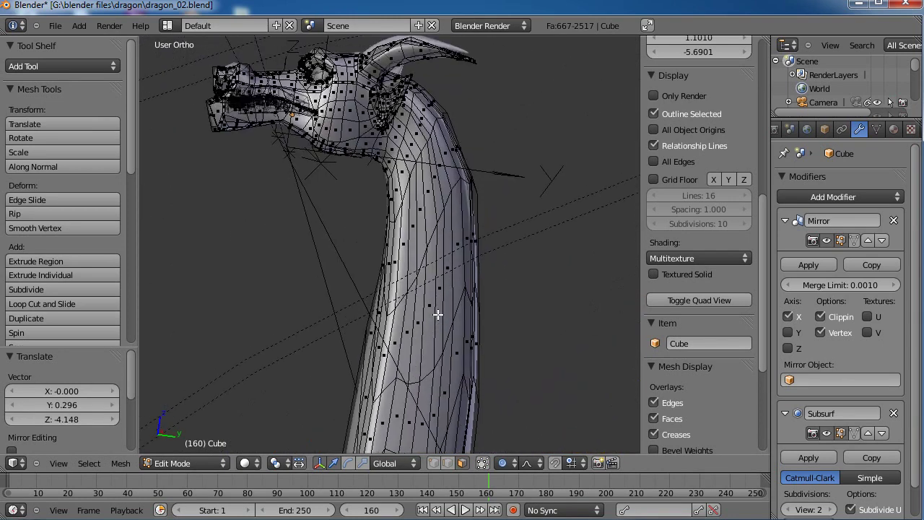
{"action": "left_click", "coordinate": [433, 465]}
{"action": "middle_click_drag", "start_coordinate": [434, 190], "coordinate": [407, 208]}
{"action": "right_click", "coordinate": [396, 218], "text": "alt"}
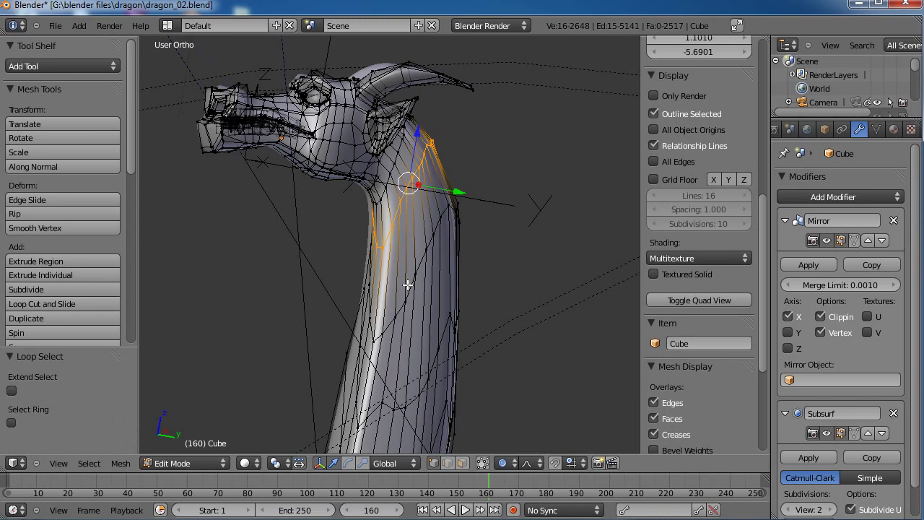
{"action": "key", "text": "x"}
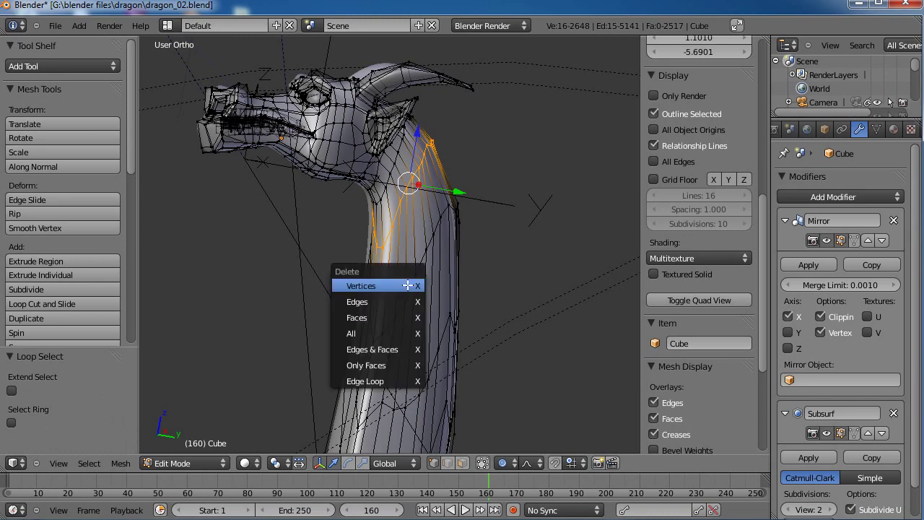
{"action": "left_click", "coordinate": [361, 380]}
Try to delete two edge loops around the middle of the neck
{"action": "middle_click_drag", "start_coordinate": [427, 295], "coordinate": [428, 240]}
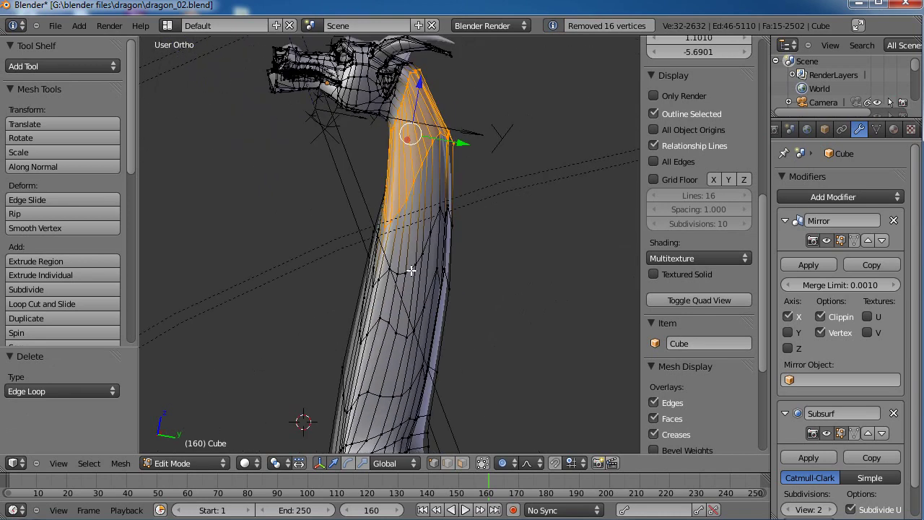
{"action": "left_click", "coordinate": [411, 270], "text": "alt"}
{"action": "left_click", "coordinate": [396, 329], "text": "alt+shift"}
{"action": "key", "text": "x"}
{"action": "left_click", "coordinate": [405, 402]}
Delete two more edge loops from the upper neck, one after the other
{"action": "middle_click_drag", "start_coordinate": [417, 289], "coordinate": [451, 267]}
{"action": "left_click", "coordinate": [428, 193], "text": "alt"}
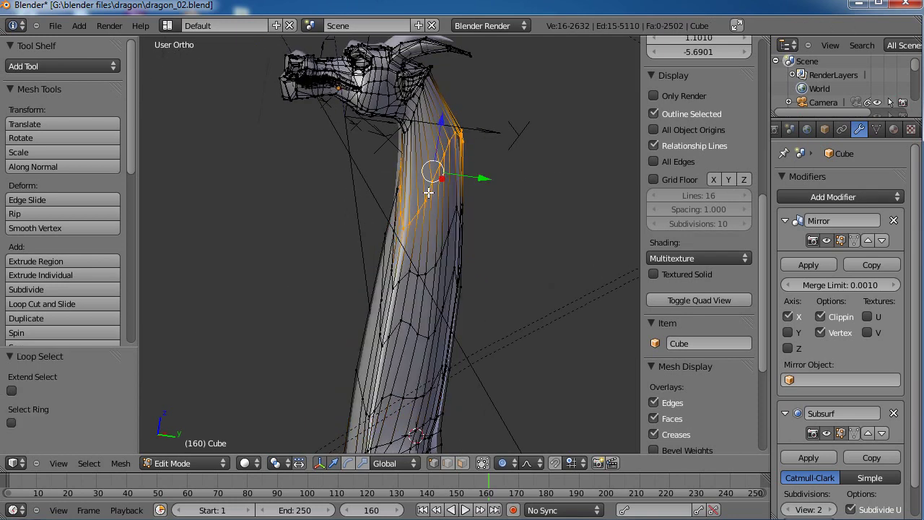
{"action": "key", "text": "x"}
{"action": "left_click", "coordinate": [428, 193]}
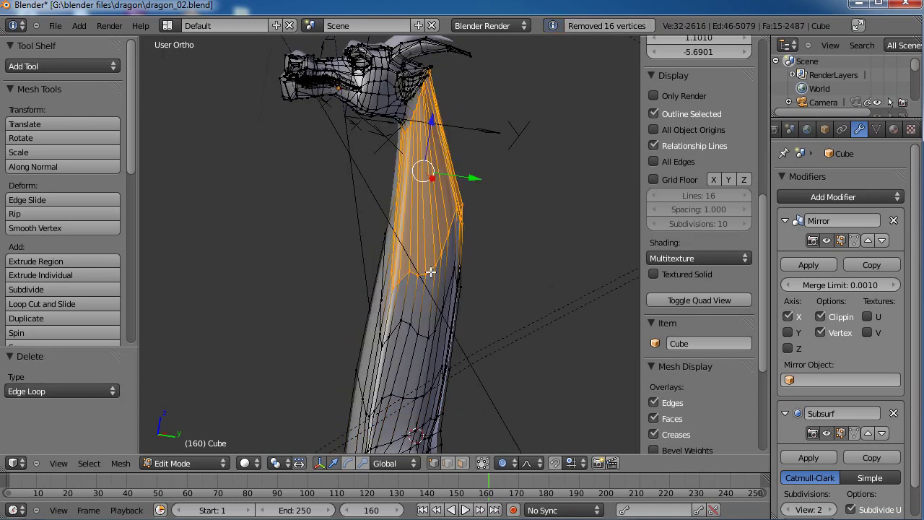
{"action": "left_click", "coordinate": [430, 271], "text": "alt"}
{"action": "key", "text": "x"}
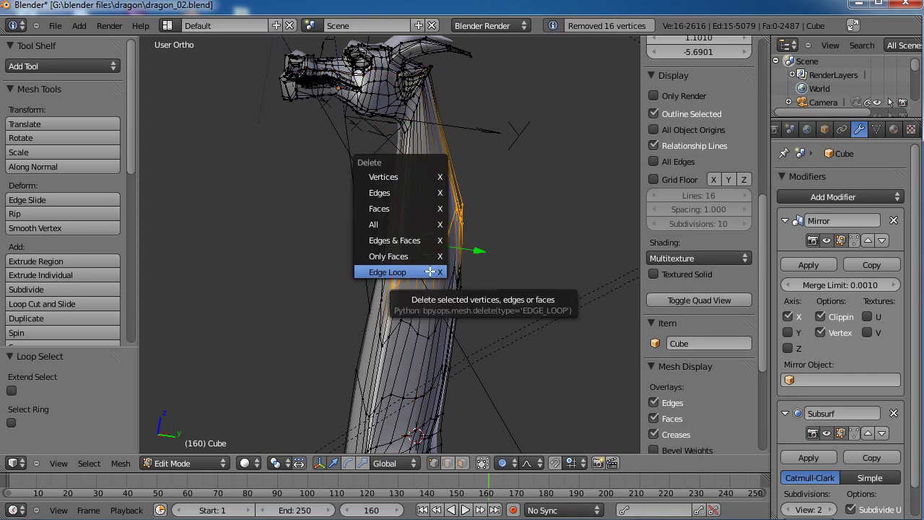
{"action": "left_click", "coordinate": [430, 272]}
Delete the two remaining edge loops between the head and the base of the neck
{"action": "scroll", "coordinate": [487, 233], "scroll_direction": "down", "scroll_amount": 4, "text": "shift"}
{"action": "left_click", "coordinate": [405, 315], "text": "alt"}
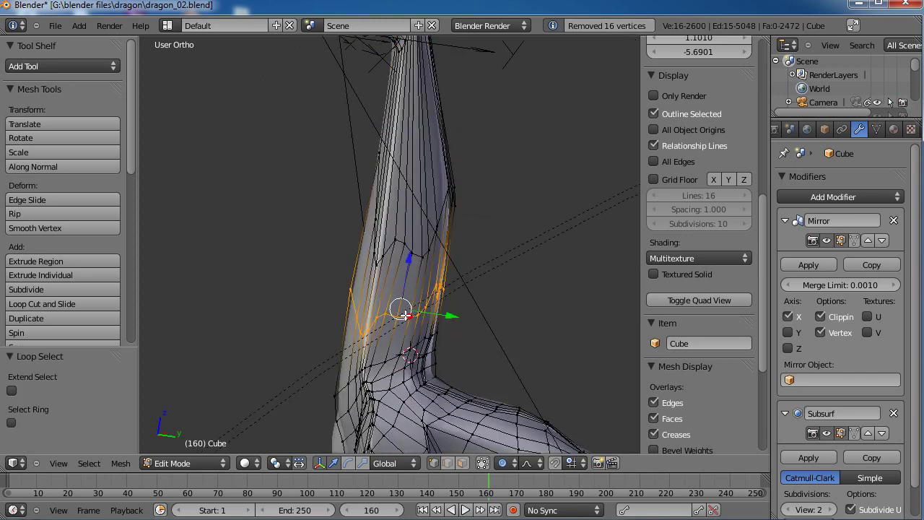
{"action": "key", "text": "x"}
{"action": "left_click", "coordinate": [456, 294]}
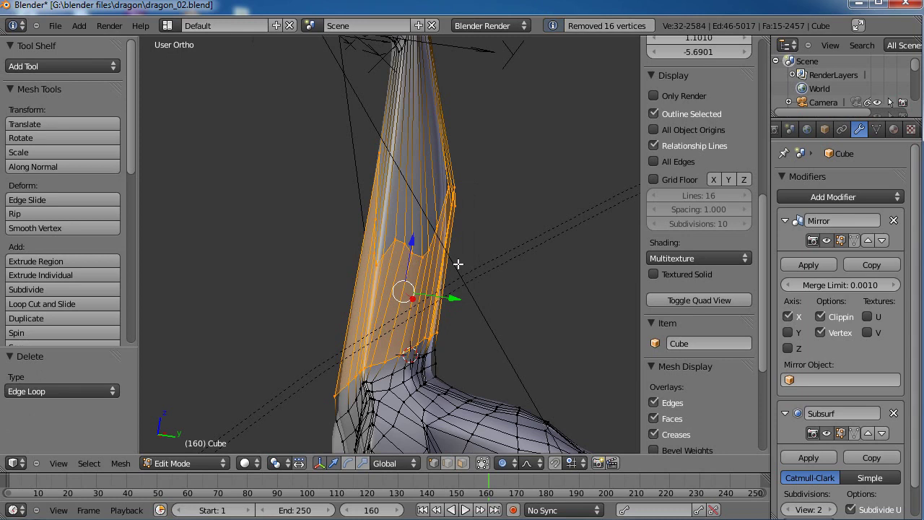
{"action": "scroll", "coordinate": [457, 245], "scroll_direction": "down", "scroll_amount": 2}
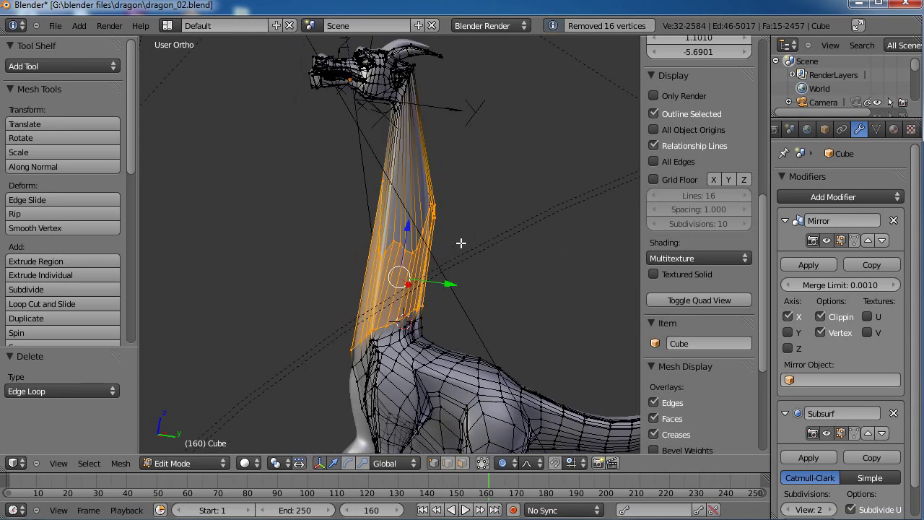
{"action": "right_click", "coordinate": [403, 247], "text": "alt"}
{"action": "right_click", "coordinate": [402, 247], "text": "alt"}
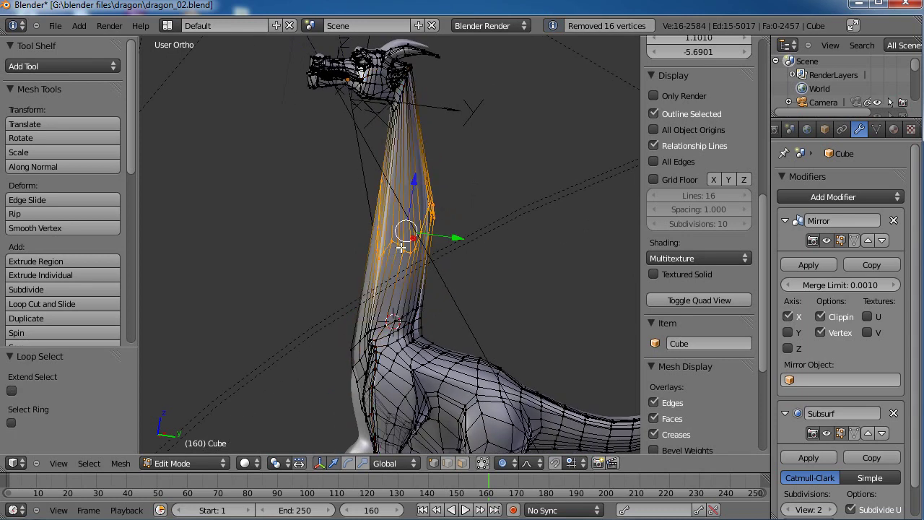
{"action": "scroll", "coordinate": [415, 245], "scroll_direction": "up", "scroll_amount": 3}
{"action": "key", "text": "x"}
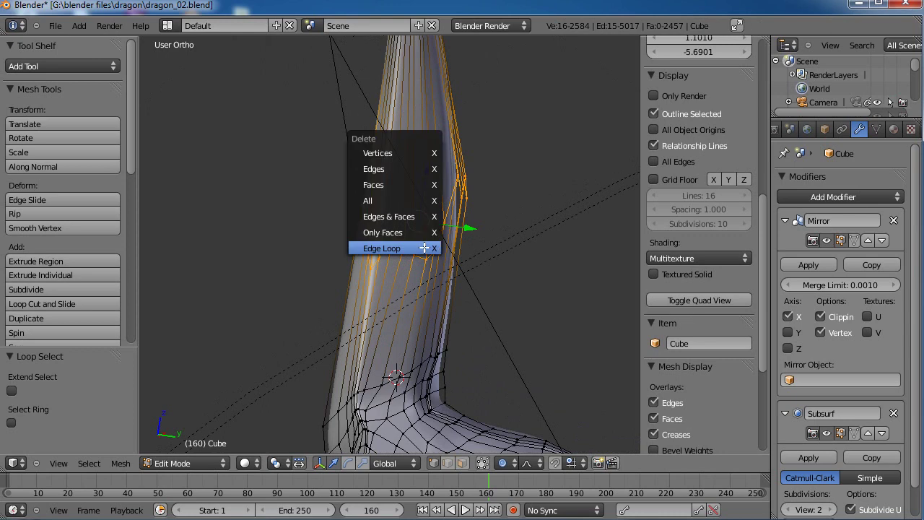
{"action": "left_click", "coordinate": [425, 248]}
Return to the right orthographic view, switch to edge selection and deselect the whole mesh
{"action": "middle_click_drag", "start_coordinate": [412, 256], "coordinate": [474, 271]}
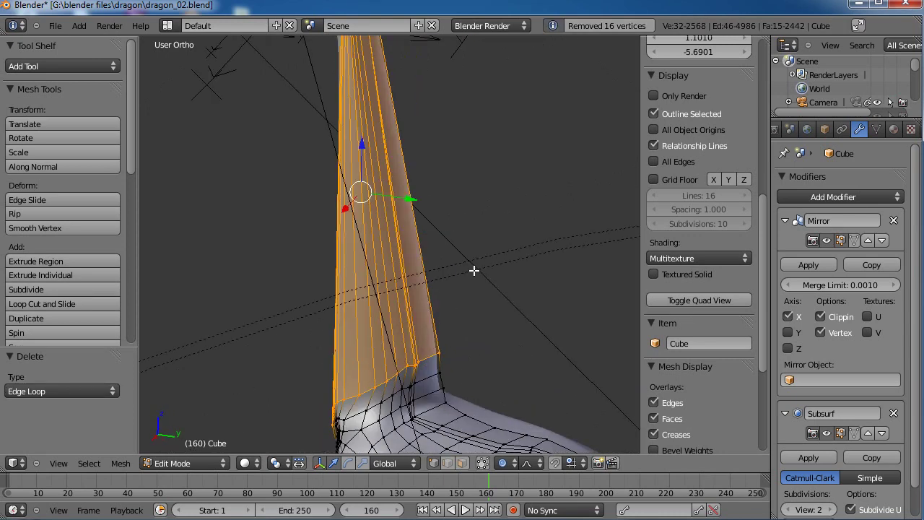
{"action": "key", "text": "KP_3"}
{"action": "scroll", "coordinate": [443, 252], "scroll_direction": "down", "scroll_amount": 5}
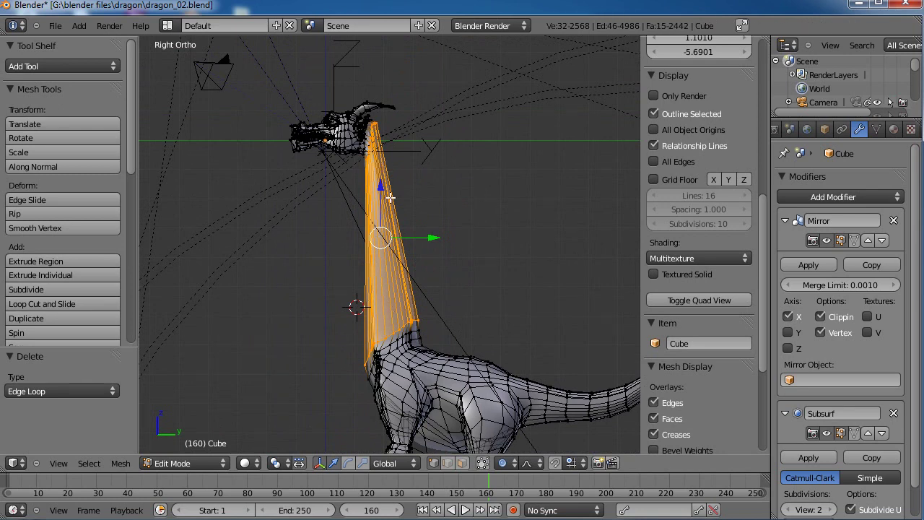
{"action": "middle_click_drag", "start_coordinate": [429, 280], "coordinate": [361, 278], "text": "shift"}
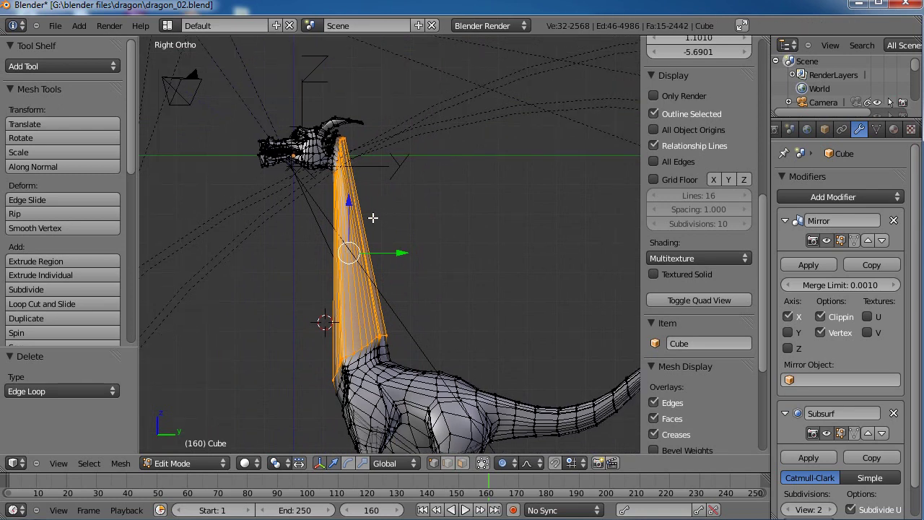
{"action": "left_click", "coordinate": [446, 464]}
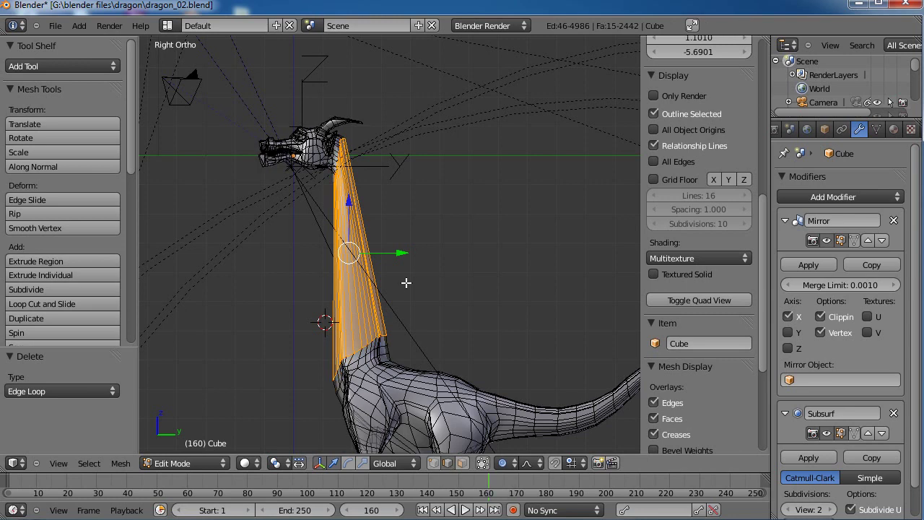
{"action": "key", "text": "a"}
Add a loop cut with 3 evenly spaced cuts across the long neck section
{"action": "middle_click_drag", "start_coordinate": [403, 286], "coordinate": [385, 267], "text": "shift"}
{"action": "scroll", "coordinate": [417, 260], "scroll_direction": "up", "scroll_amount": 2}
{"action": "scroll", "coordinate": [417, 275], "scroll_direction": "down", "scroll_amount": 1}
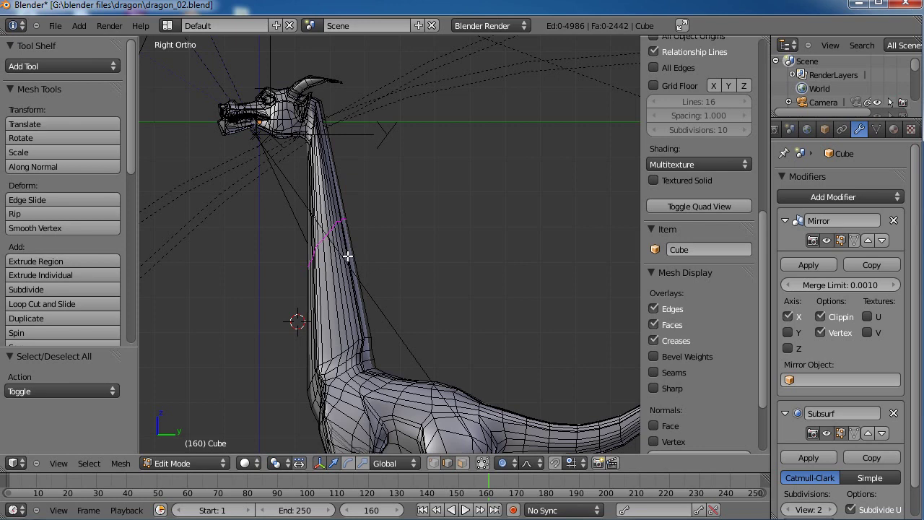
{"action": "scroll", "coordinate": [348, 256], "scroll_direction": "up", "scroll_amount": 2}
{"action": "key", "text": "ctrl+KP_Add"}
{"action": "key", "text": "ctrl+KP_Add"}
{"action": "key", "text": "ctrl+KP_Add"}
{"action": "scroll", "coordinate": [349, 257], "scroll_direction": "down", "scroll_amount": 3}
{"action": "left_click", "coordinate": [348, 256]}
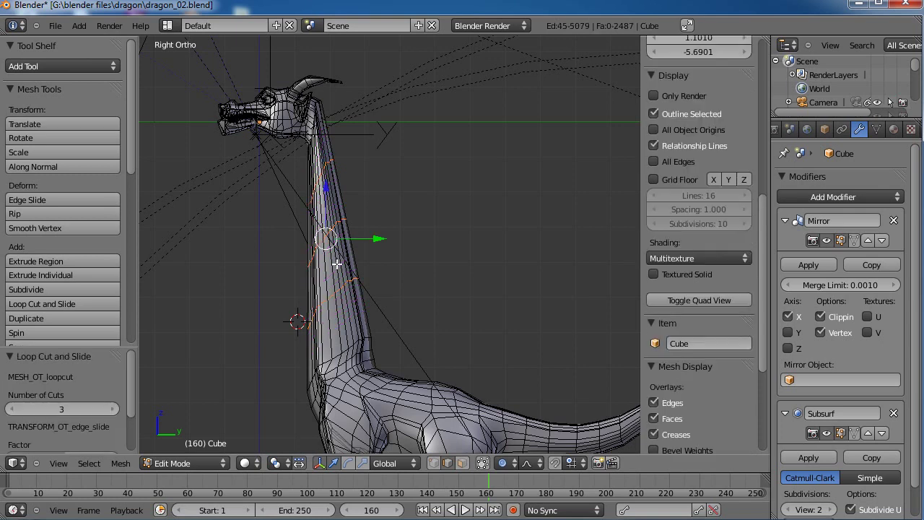
Move the middle neck loop 0.535 along Y and 0.267 along Z with proportional editing, and rotate it about 18 degrees
{"action": "right_click", "coordinate": [328, 233], "text": "alt"}
{"action": "right_click", "coordinate": [331, 233], "text": "alt"}
{"action": "right_click", "coordinate": [330, 233]}
{"action": "key", "text": "g"}
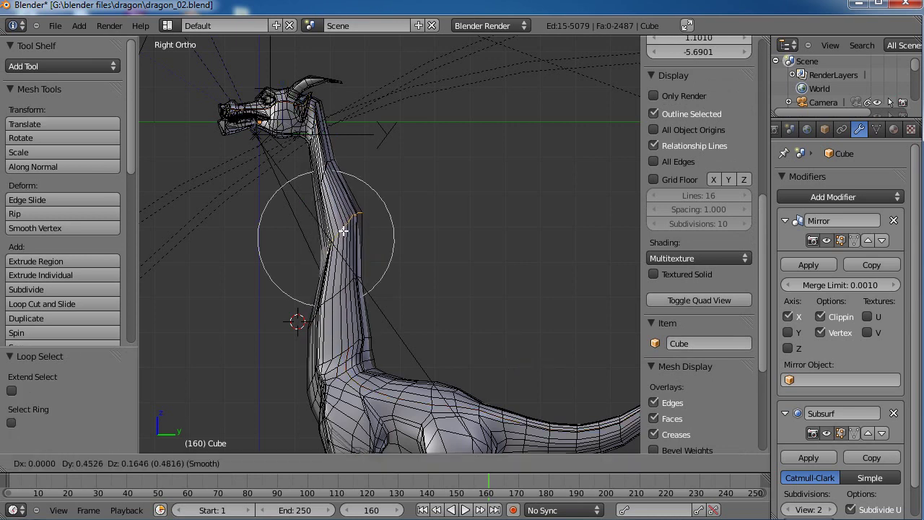
{"action": "left_click", "coordinate": [347, 227]}
{"action": "key", "text": "r"}
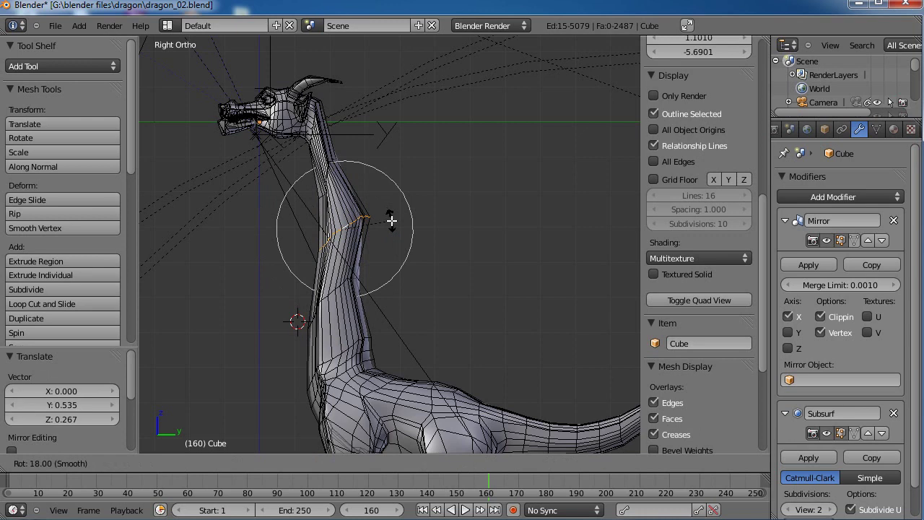
{"action": "left_click", "coordinate": [391, 221]}
Rotate the lowest new neck loop 20.06 degrees with proportional editing and nudge it -0.041 along Y and -0.041 along Z
{"action": "right_click", "coordinate": [336, 291], "text": "alt"}
{"action": "right_click", "coordinate": [335, 286], "text": "alt"}
{"action": "key", "text": "r"}
{"action": "left_click", "coordinate": [376, 267]}
{"action": "key", "text": "g"}
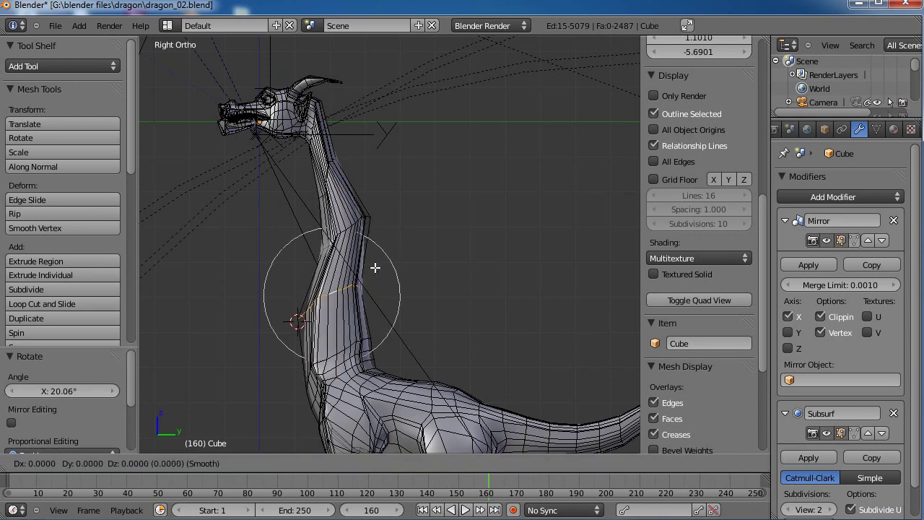
{"action": "left_click", "coordinate": [365, 325]}
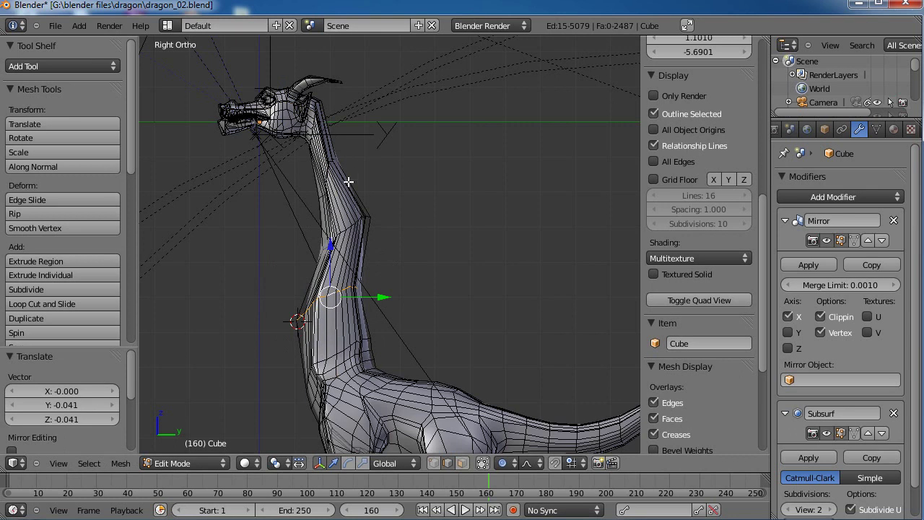
Select the upper neck loop just below the head and turn off proportional editing
{"action": "scroll", "coordinate": [327, 181], "scroll_direction": "up", "scroll_amount": 3}
{"action": "middle_click_drag", "start_coordinate": [323, 181], "coordinate": [454, 303], "text": "shift"}
{"action": "scroll", "coordinate": [451, 271], "scroll_direction": "up", "scroll_amount": 3}
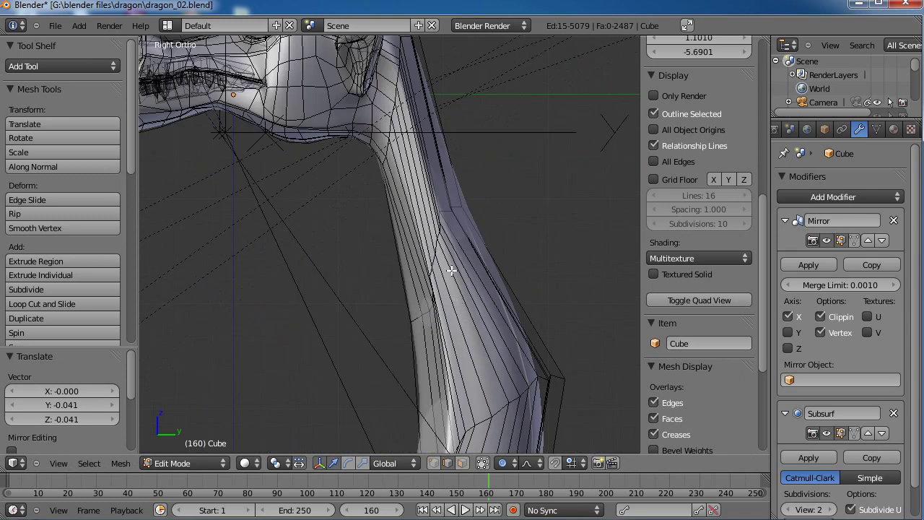
{"action": "right_click", "coordinate": [436, 244], "text": "alt"}
{"action": "scroll", "coordinate": [463, 239], "scroll_direction": "down", "scroll_amount": 4}
{"action": "key", "text": "r"}
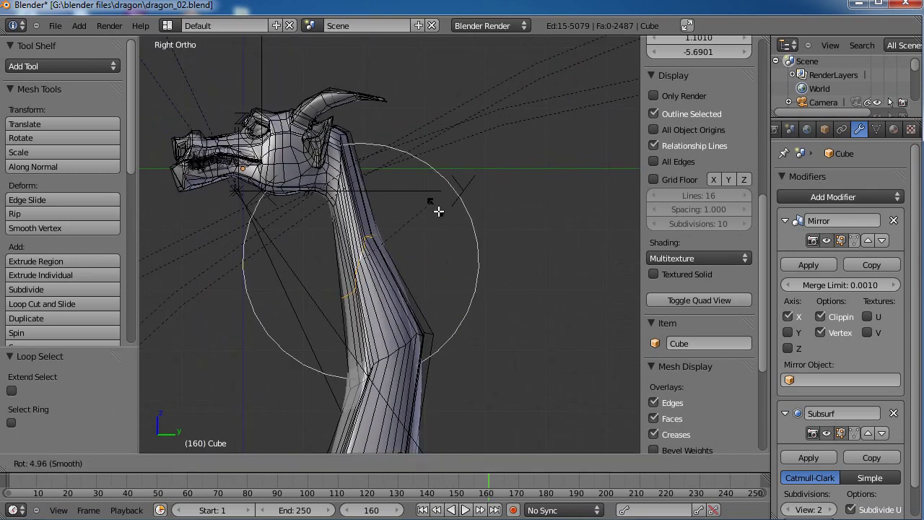
{"action": "right_click", "coordinate": [447, 224]}
{"action": "key", "text": "o"}
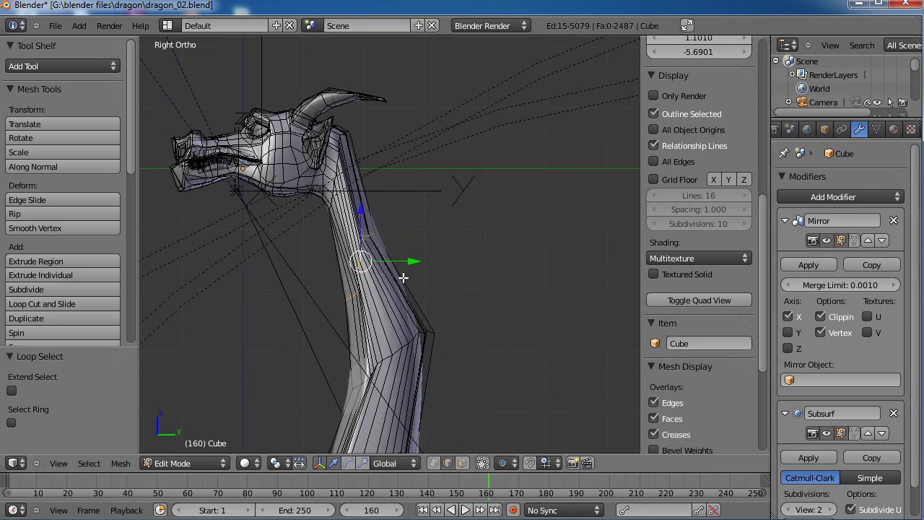
Move the upper neck loop 0.214 along Y and 0.107 along Z, and level it with a final rotation of 37.899 degrees
{"action": "key", "text": "r"}
{"action": "left_click", "coordinate": [442, 239]}
{"action": "key", "text": "g"}
{"action": "left_click", "coordinate": [453, 235]}
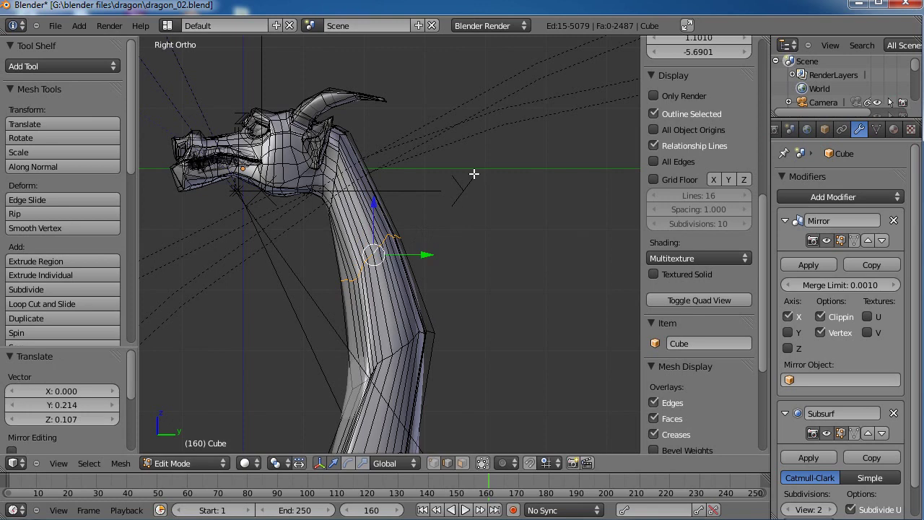
{"action": "key", "text": "r"}
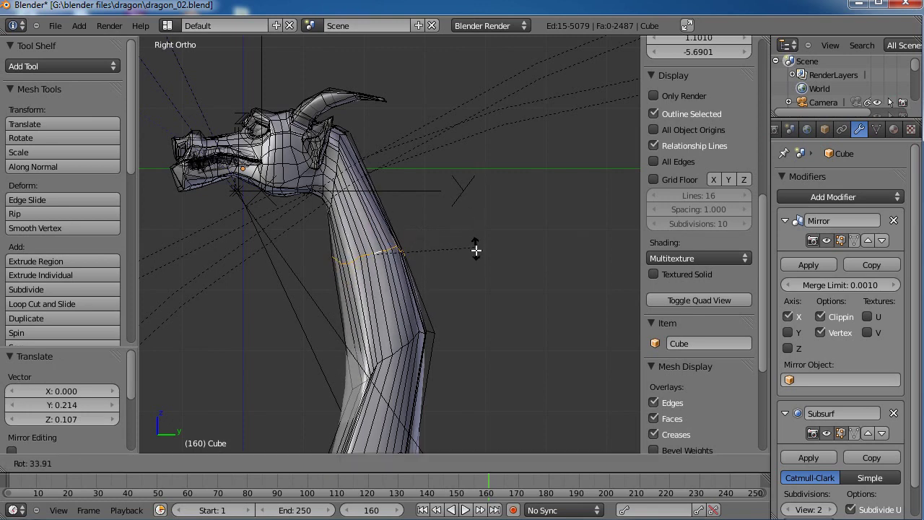
{"action": "left_click", "coordinate": [476, 253]}
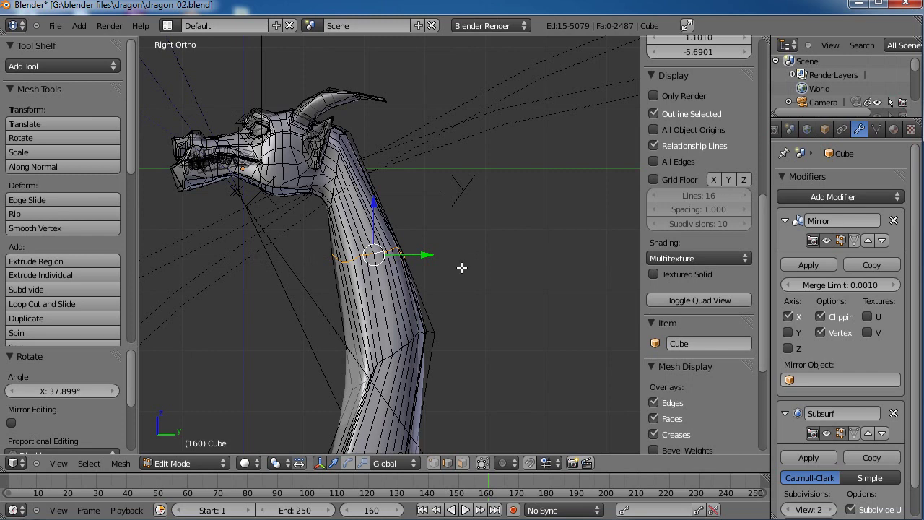
Flatten the upper neck loop by scaling it to 0 along Z
{"action": "middle_click_drag", "start_coordinate": [463, 267], "coordinate": [469, 260], "text": "shift"}
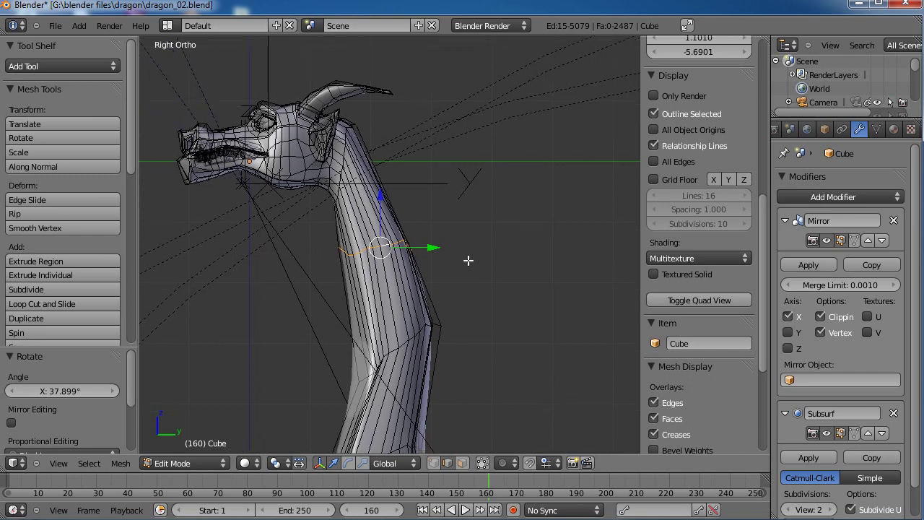
{"action": "key", "text": "s"}
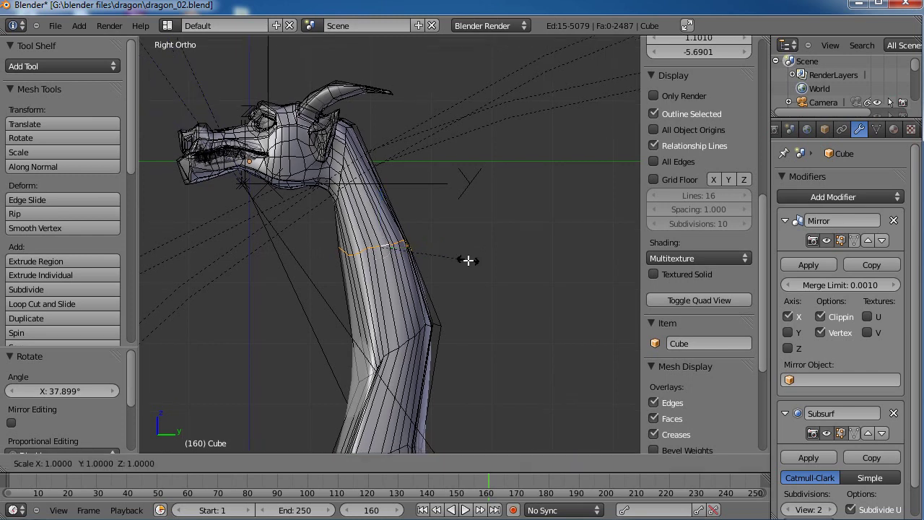
{"action": "key", "text": "z"}
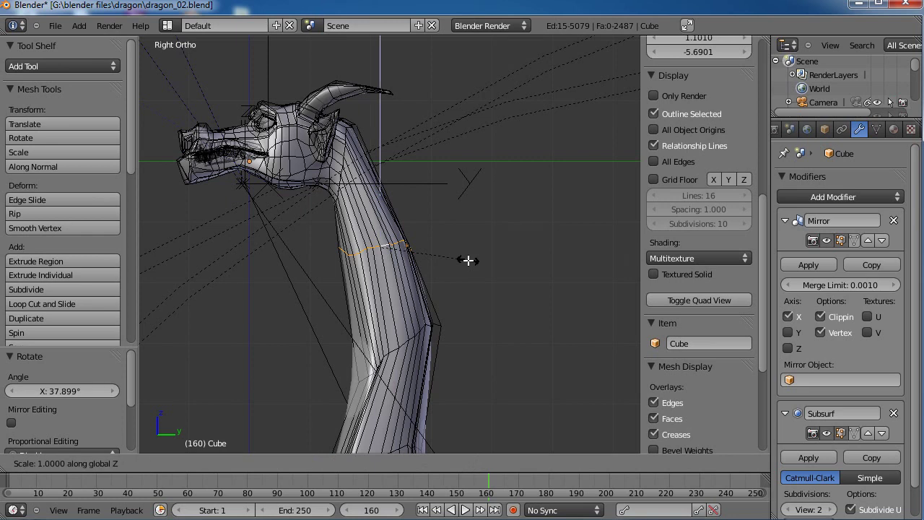
{"action": "type", "text": "0"}
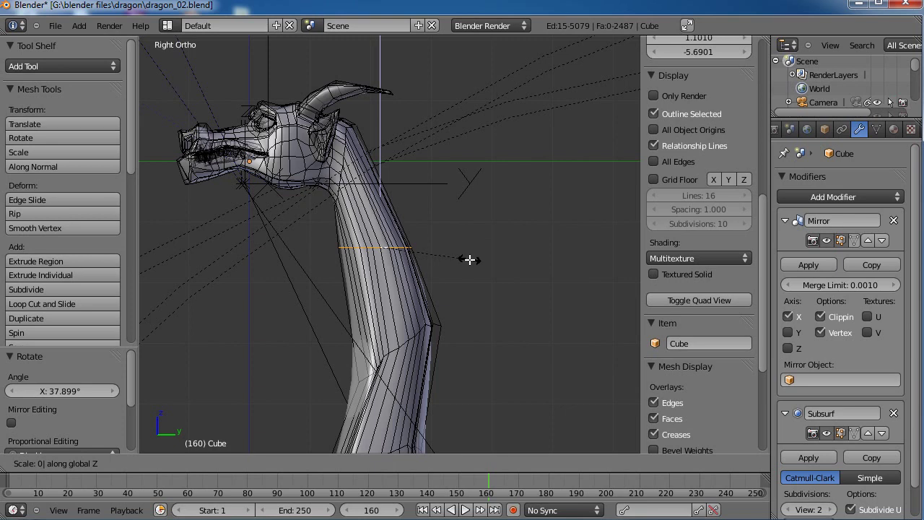
{"action": "key", "text": "Return"}
Rotate the middle neck loop 38.229 degrees and flatten it by scaling to 0 along Z
{"action": "middle_click_drag", "start_coordinate": [470, 258], "coordinate": [451, 278]}
{"action": "key", "text": "KP_3"}
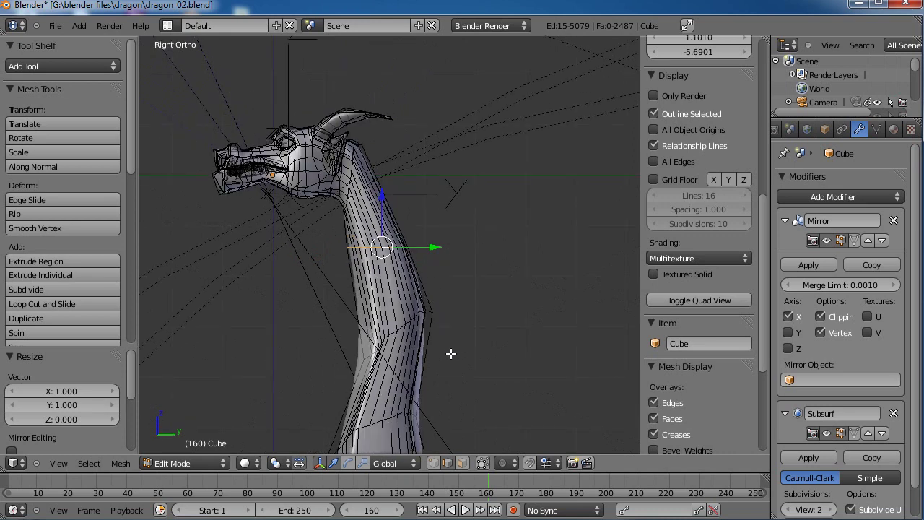
{"action": "middle_click_drag", "start_coordinate": [450, 353], "coordinate": [450, 294], "text": "shift"}
{"action": "scroll", "coordinate": [450, 298], "scroll_direction": "up", "scroll_amount": 2}
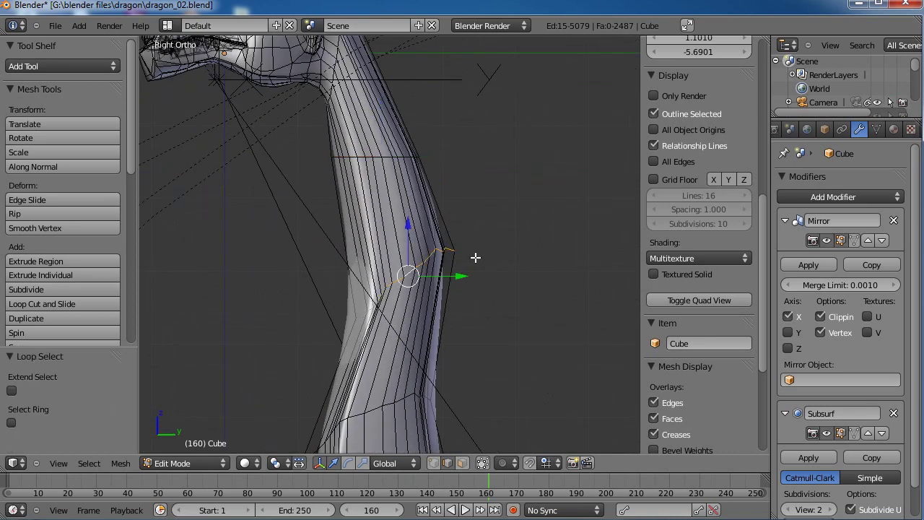
{"action": "key", "text": "r"}
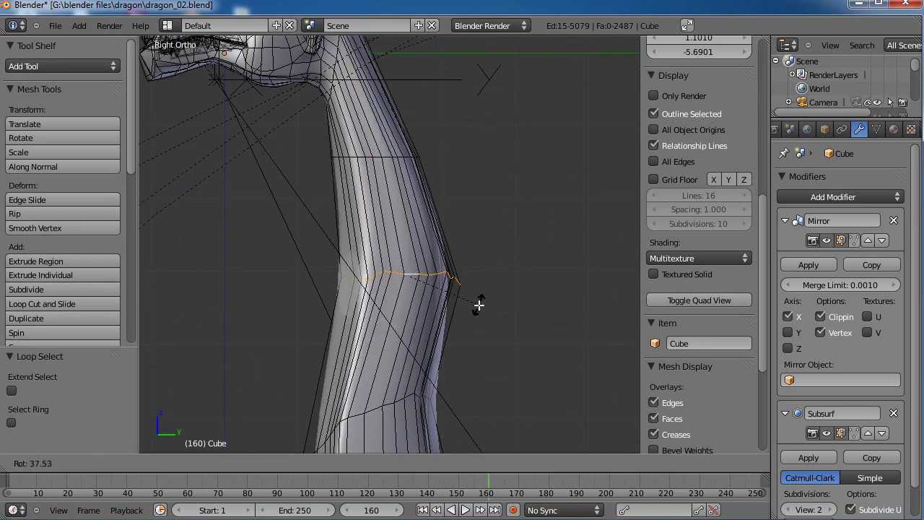
{"action": "left_click", "coordinate": [481, 305]}
{"action": "key", "text": "s"}
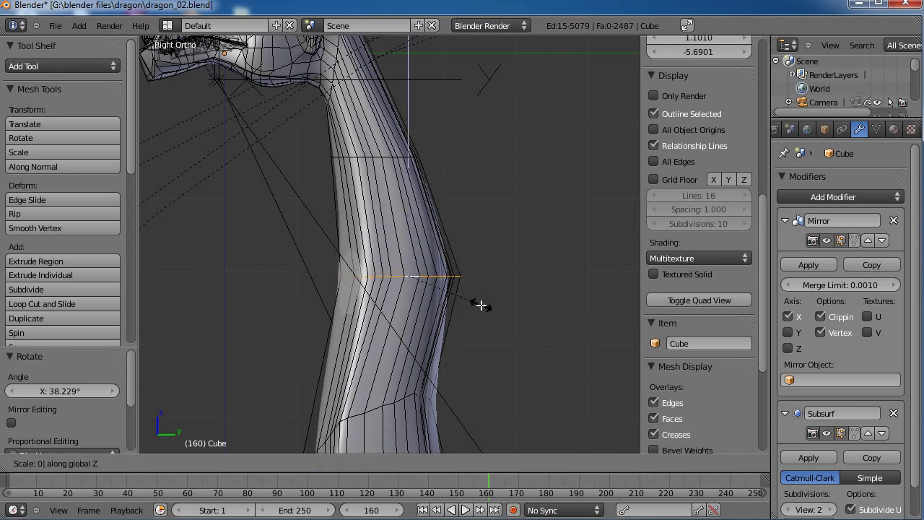
{"action": "key", "text": "Return"}
Rotate the lower neck loop 22.23 degrees and flatten it by scaling to 0 along Z
{"action": "scroll", "coordinate": [474, 336], "scroll_direction": "down", "scroll_amount": 5, "text": "shift"}
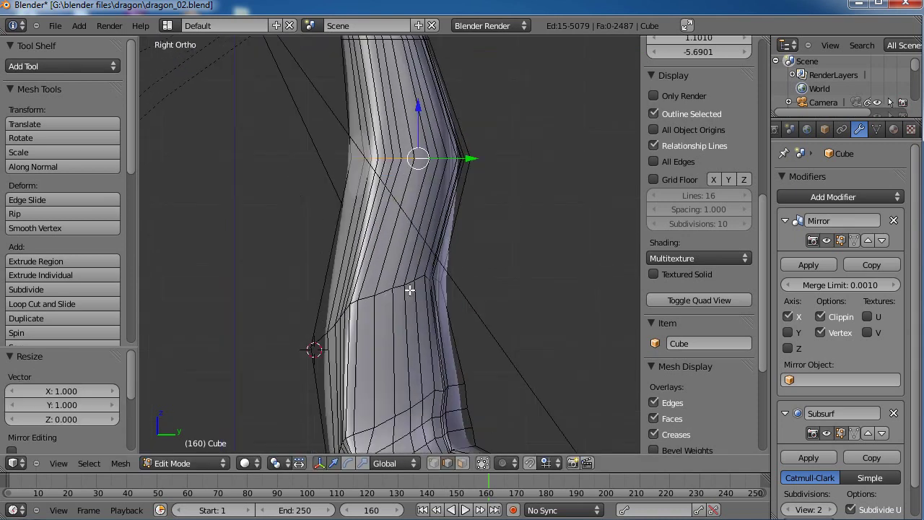
{"action": "left_click", "coordinate": [412, 296], "text": "alt"}
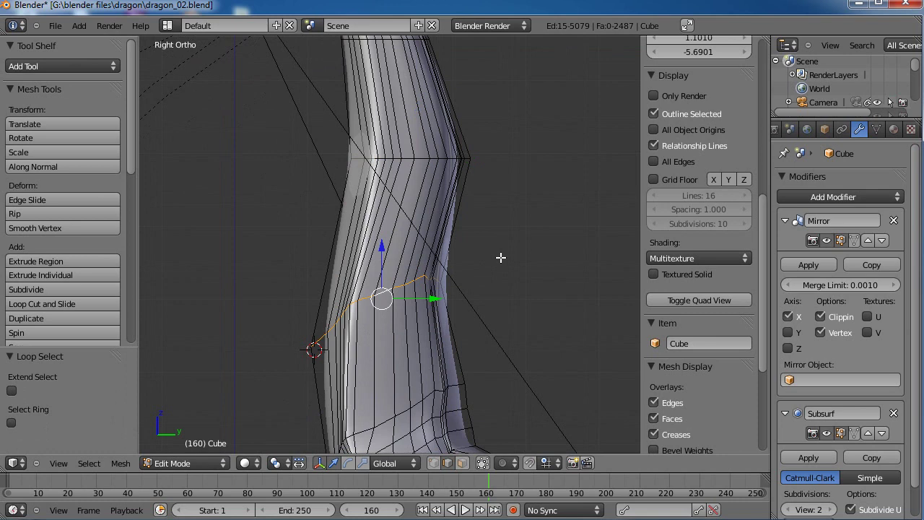
{"action": "key", "text": "r"}
{"action": "left_click", "coordinate": [512, 304]}
{"action": "key", "text": "s"}
{"action": "key", "text": "z"}
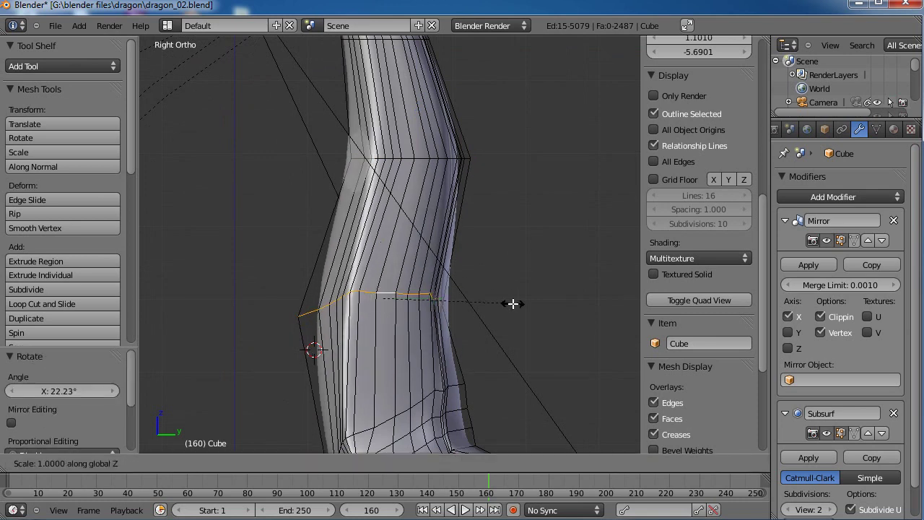
{"action": "key", "text": "Return"}
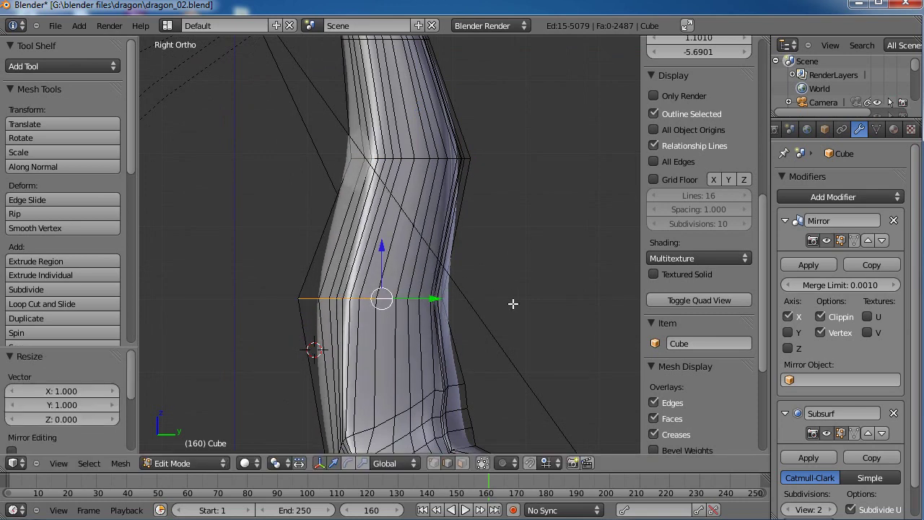
Tilt the flattened lower neck loop -17.968 degrees and move it 0.083 along Y and -0.833 along Z
{"action": "scroll", "coordinate": [516, 304], "scroll_direction": "down", "scroll_amount": 5}
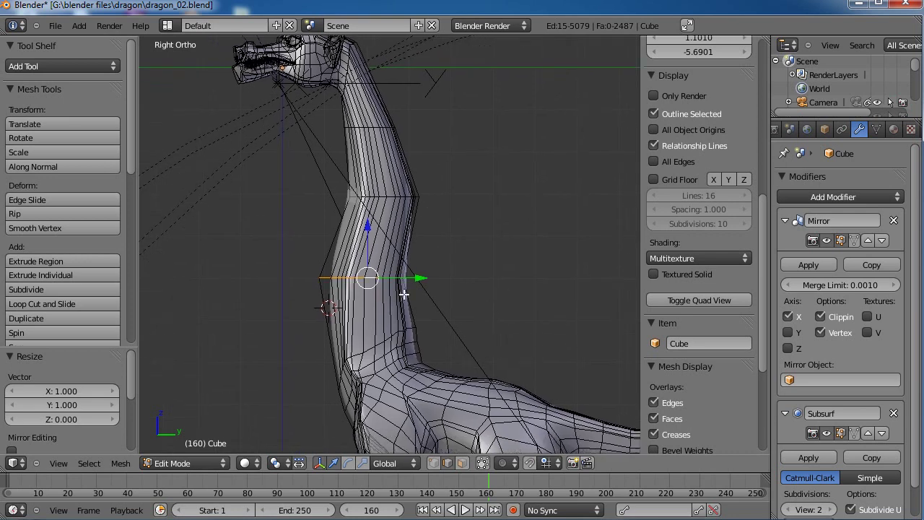
{"action": "scroll", "coordinate": [404, 291], "scroll_direction": "up", "scroll_amount": 5}
{"action": "key", "text": "r"}
{"action": "left_click", "coordinate": [458, 271]}
{"action": "key", "text": "g"}
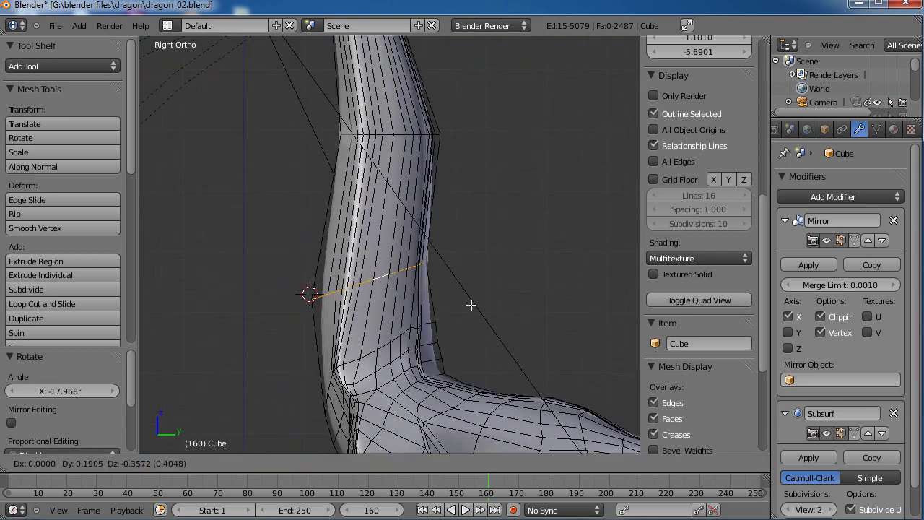
{"action": "left_click", "coordinate": [463, 323]}
Shift the middle neck loop backward and down, and move the upper loop 0.31 along Y and 0.167 along Z
{"action": "middle_click_drag", "start_coordinate": [434, 186], "coordinate": [438, 271], "text": "shift"}
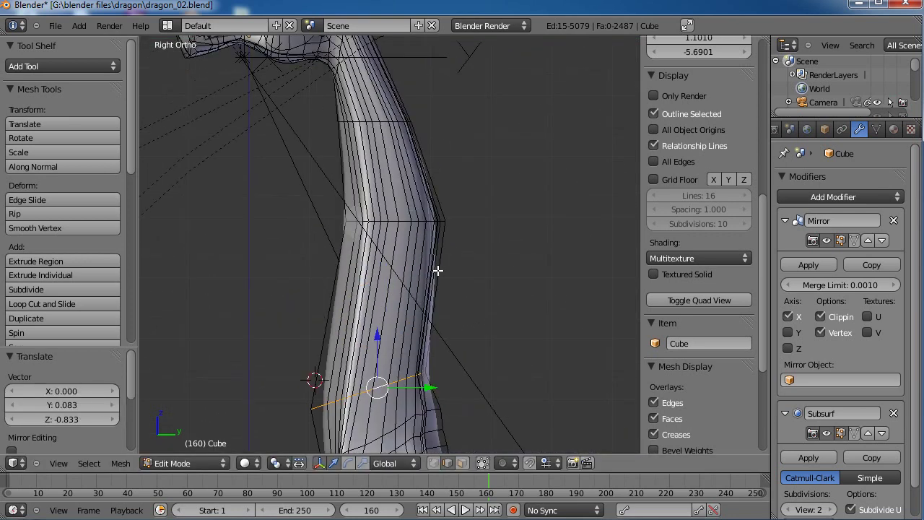
{"action": "right_click", "coordinate": [405, 221], "text": "alt"}
{"action": "key", "text": "g"}
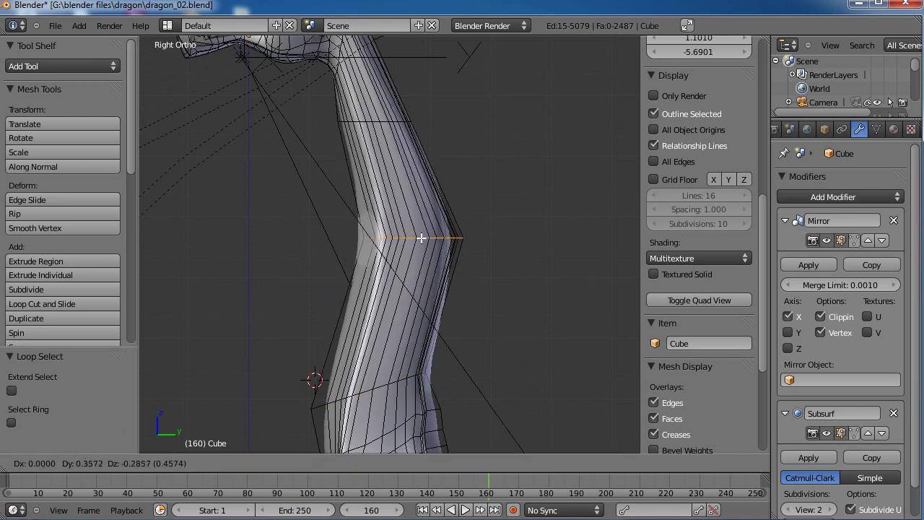
{"action": "left_click", "coordinate": [416, 238]}
{"action": "right_click", "coordinate": [381, 125], "text": "alt"}
{"action": "key", "text": "g"}
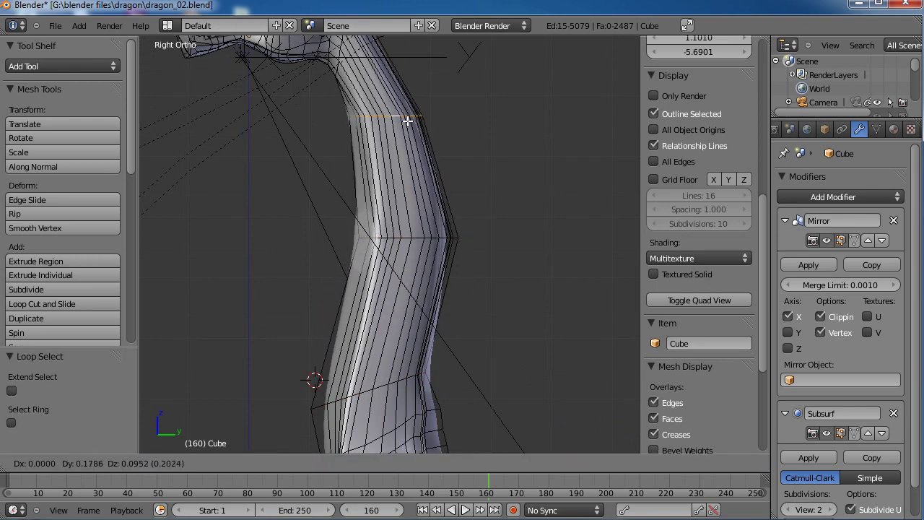
{"action": "left_click", "coordinate": [414, 122]}
Examine the reshaped neck's overall curve and its transition into the body from several angles
{"action": "scroll", "coordinate": [440, 231], "scroll_direction": "down", "scroll_amount": 5}
{"action": "scroll", "coordinate": [445, 205], "scroll_direction": "up", "scroll_amount": 1}
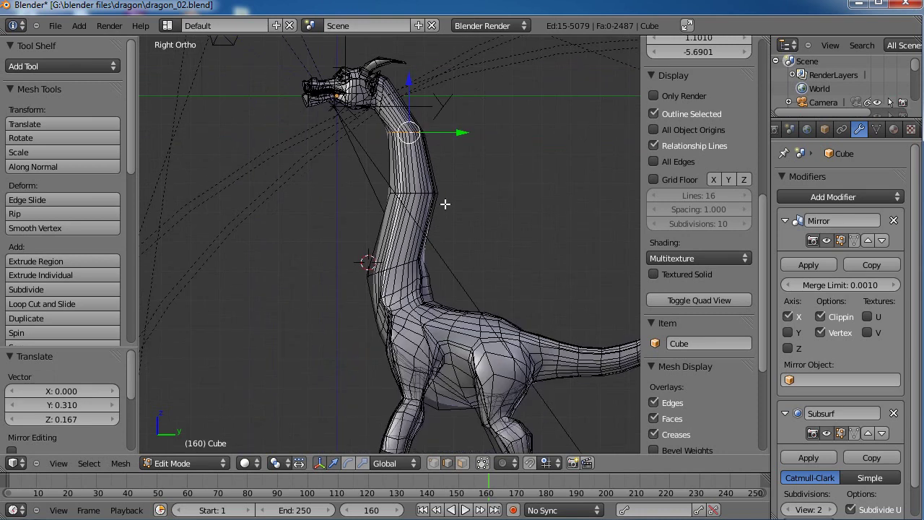
{"action": "scroll", "coordinate": [443, 249], "scroll_direction": "up", "scroll_amount": 4}
{"action": "middle_click_drag", "start_coordinate": [445, 270], "coordinate": [423, 260], "text": "shift"}
{"action": "scroll", "coordinate": [408, 231], "scroll_direction": "down", "scroll_amount": 4}
{"action": "middle_click_drag", "start_coordinate": [403, 188], "coordinate": [397, 214], "text": "shift"}
{"action": "key", "text": "KP_3"}
{"action": "scroll", "coordinate": [433, 267], "scroll_direction": "up", "scroll_amount": 2}
{"action": "scroll", "coordinate": [404, 251], "scroll_direction": "up", "scroll_amount": 3}
{"action": "middle_click_drag", "start_coordinate": [435, 310], "coordinate": [442, 233], "text": "shift"}
{"action": "middle_click_drag", "start_coordinate": [495, 293], "coordinate": [382, 284]}
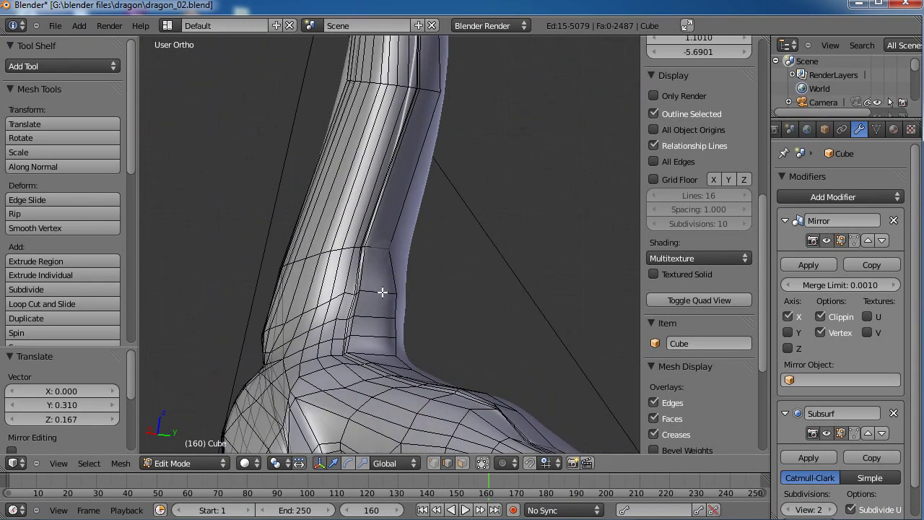
Return to the right orthographic view at the neck base, switch to vertex selection and deselect everything
{"action": "key", "text": "KP_3"}
{"action": "scroll", "coordinate": [440, 319], "scroll_direction": "up", "scroll_amount": 2}
{"action": "middle_click_drag", "start_coordinate": [452, 345], "coordinate": [445, 299], "text": "shift"}
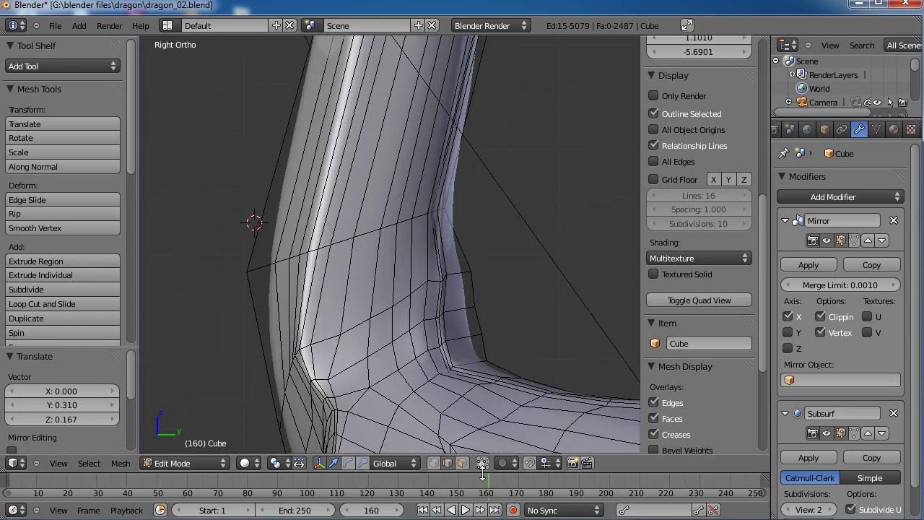
{"action": "key", "text": "a"}
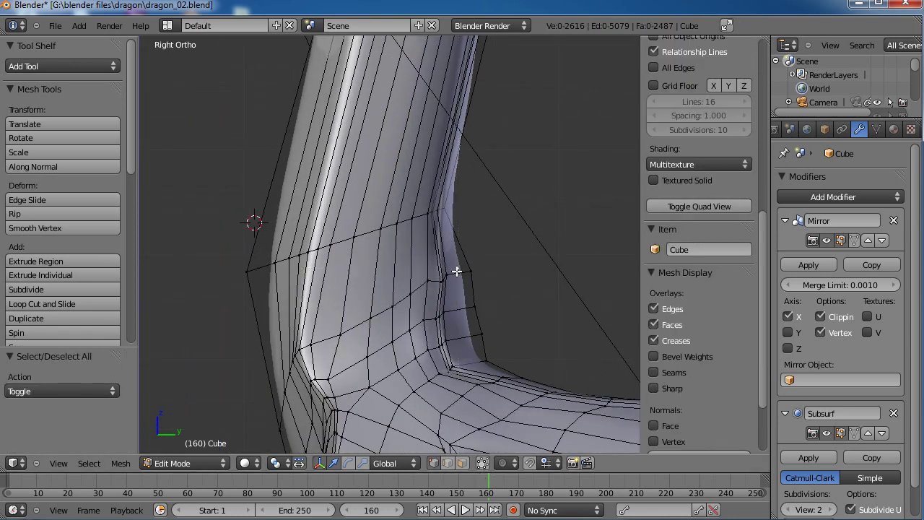
{"action": "right_click", "coordinate": [439, 279]}
{"action": "key", "text": "g"}
{"action": "right_click", "coordinate": [511, 273]}
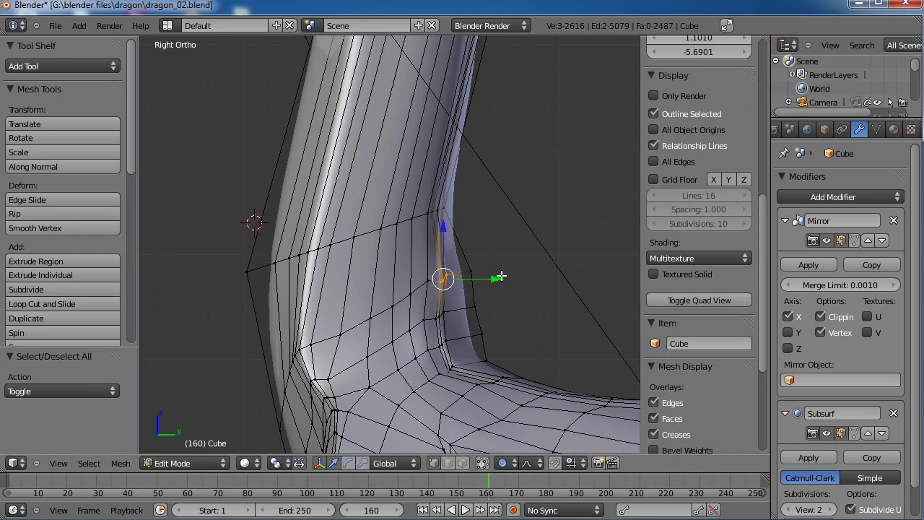
Pull the back-edge vertices at the neck base inward about 0.21 along negative Y with a reduced proportional editing radius
{"action": "right_click", "coordinate": [479, 305]}
{"action": "key", "text": "g"}
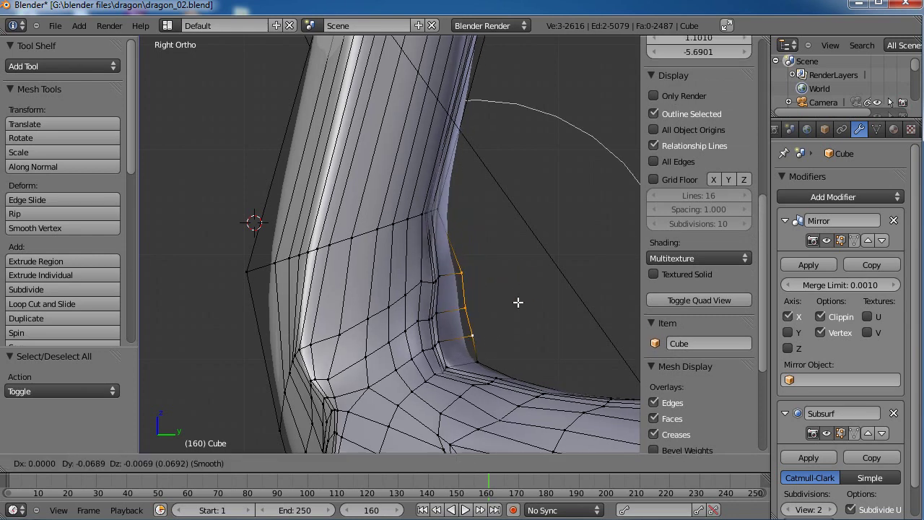
{"action": "scroll", "coordinate": [514, 301], "scroll_direction": "up", "scroll_amount": 3}
{"action": "scroll", "coordinate": [515, 301], "scroll_direction": "up", "scroll_amount": 5}
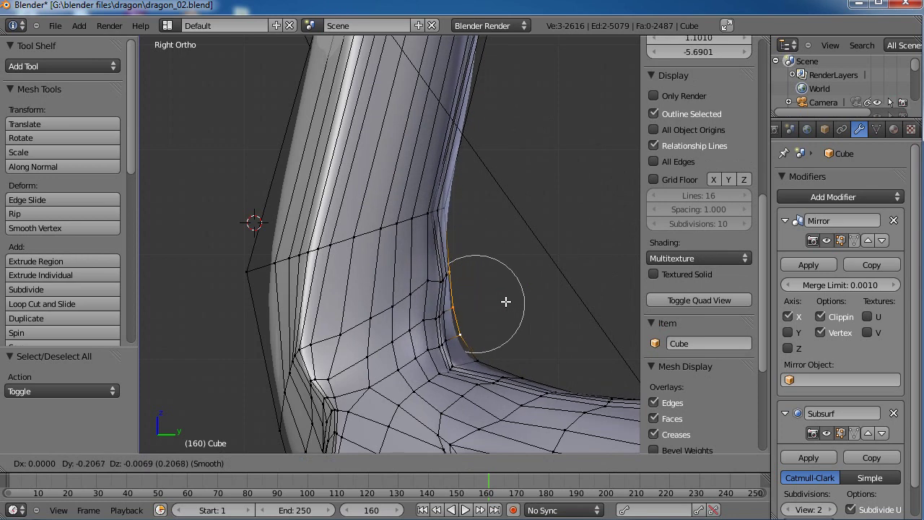
{"action": "left_click", "coordinate": [506, 302]}
Select two neighbouring vertices on the back edge of the neck base and adjust their position slightly
{"action": "right_click", "coordinate": [475, 324]}
{"action": "right_click", "coordinate": [463, 307], "text": "shift"}
{"action": "key", "text": "g"}
{"action": "left_click", "coordinate": [466, 321]}
Box-select the vertices on the inner back side of the neck base and move them about 0.09 along negative Y
{"action": "middle_click_drag", "start_coordinate": [468, 320], "coordinate": [388, 306]}
{"action": "key", "text": "a"}
{"action": "key", "text": "b"}
{"action": "left_click_drag", "start_coordinate": [374, 283], "coordinate": [420, 302]}
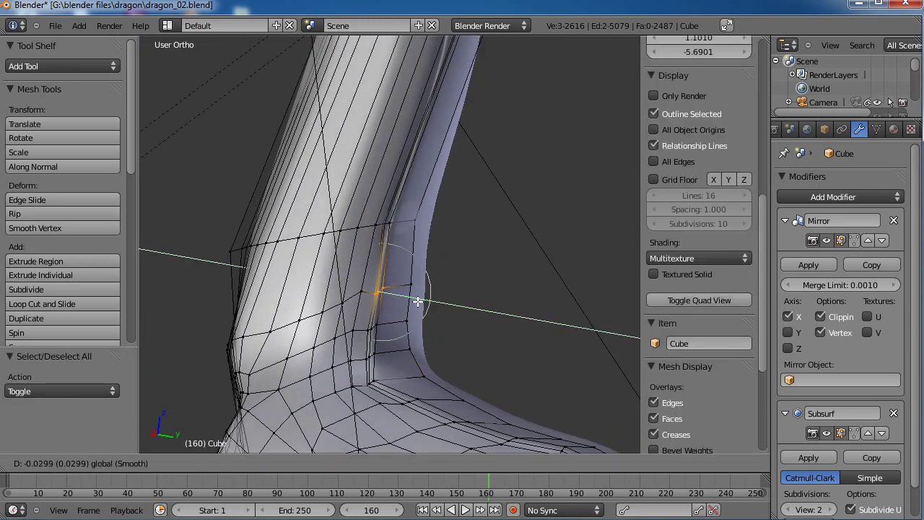
{"action": "left_click", "coordinate": [412, 299]}
Add one centred loop cut to the long segment of the mid-upper neck and shift it slightly backward along Y
{"action": "middle_click_drag", "start_coordinate": [393, 322], "coordinate": [398, 277]}
{"action": "key", "text": "KP_3"}
{"action": "scroll", "coordinate": [404, 253], "scroll_direction": "down", "scroll_amount": 4}
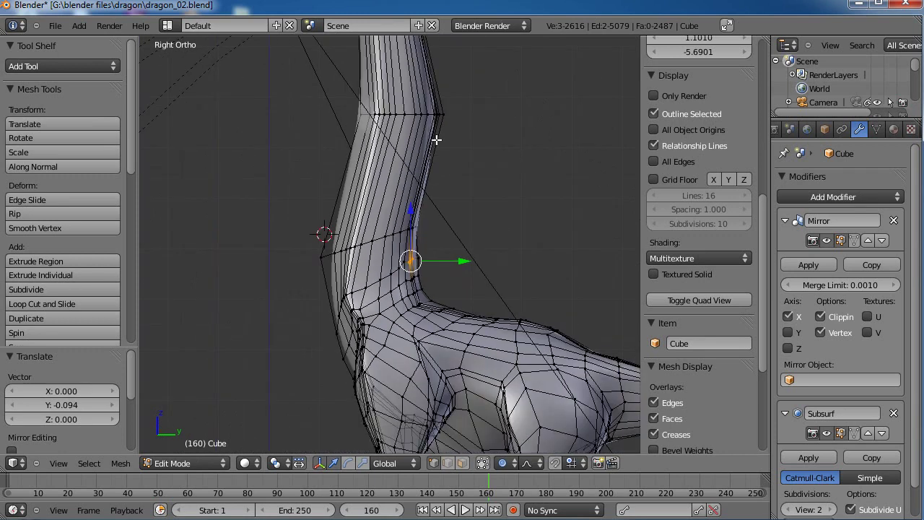
{"action": "middle_click_drag", "start_coordinate": [439, 142], "coordinate": [425, 305], "text": "shift"}
{"action": "key", "text": "ctrl+r"}
{"action": "left_click", "coordinate": [381, 226]}
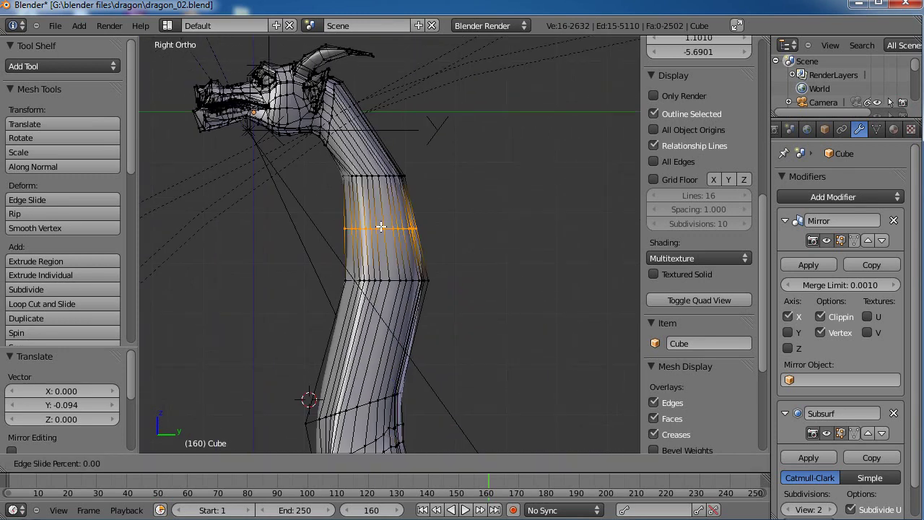
{"action": "left_click", "coordinate": [385, 226]}
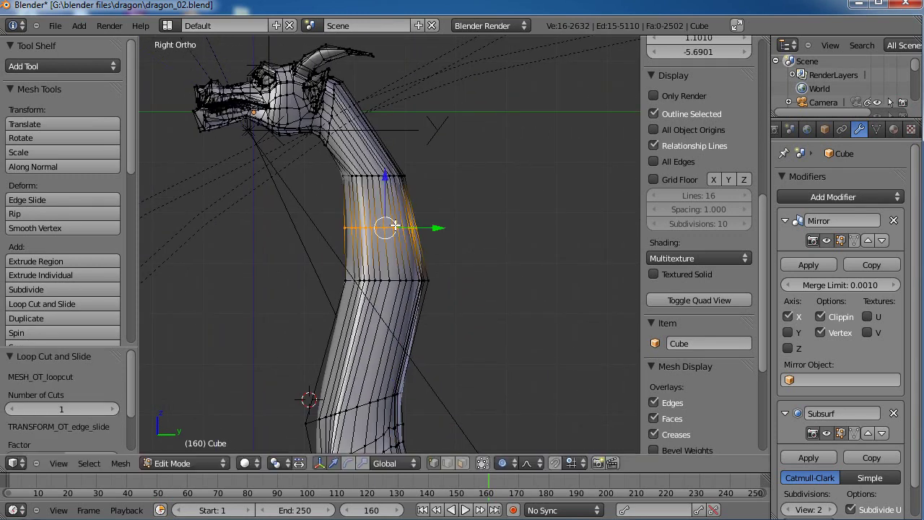
{"action": "key", "text": "g"}
{"action": "left_click", "coordinate": [402, 225]}
{"action": "key", "text": "ctrl+t"}
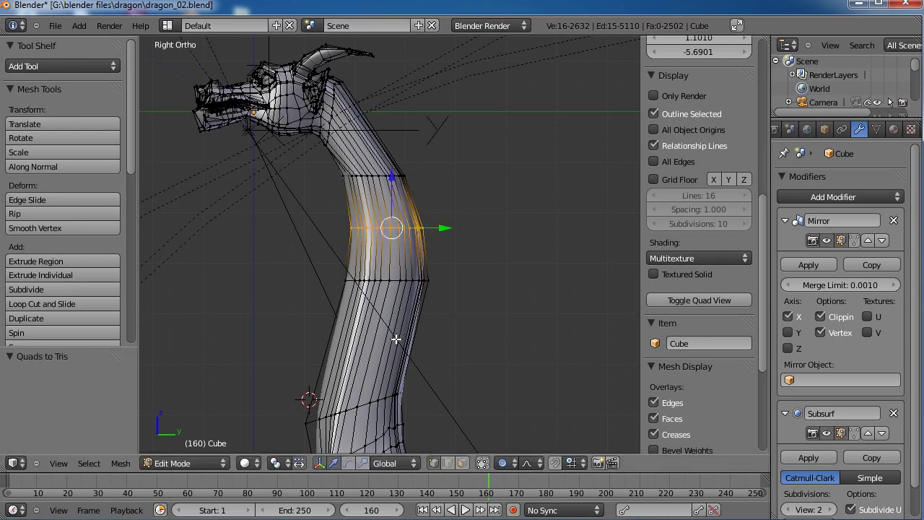
Add two evenly spaced loop cuts to the lower neck segment just above the neck base
{"action": "key", "text": "ctrl+r"}
{"action": "left_click", "coordinate": [395, 339]}
{"action": "right_click", "coordinate": [411, 329]}
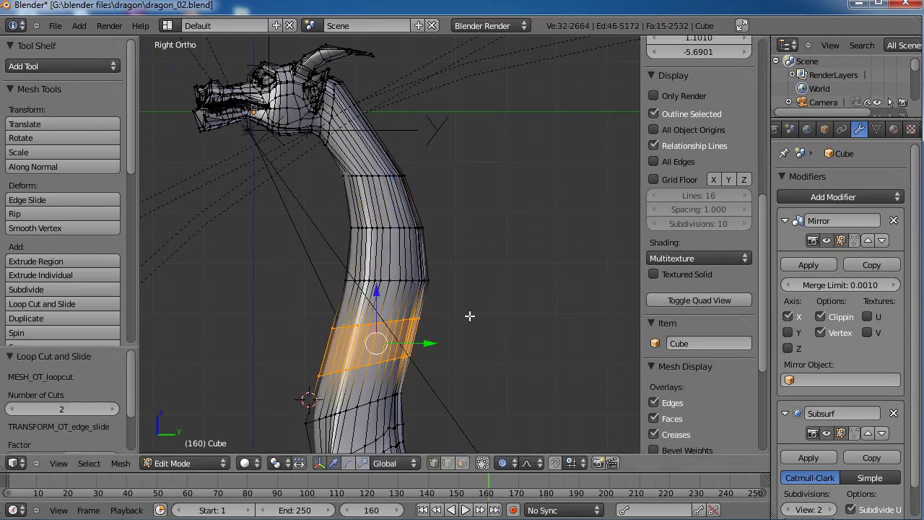
Rotate each of the two new lower-neck loops closer to horizontal and shift the upper one about 0.03 along Y
{"action": "right_click", "coordinate": [375, 364], "text": "alt"}
{"action": "key", "text": "r"}
{"action": "left_click", "coordinate": [477, 344]}
{"action": "right_click", "coordinate": [385, 324], "text": "alt"}
{"action": "key", "text": "r"}
{"action": "left_click", "coordinate": [456, 304]}
{"action": "key", "text": "g"}
{"action": "left_click", "coordinate": [458, 306]}
Add two evenly spaced loop cuts to the neck segment just behind the head
{"action": "key", "text": "ctrl+r"}
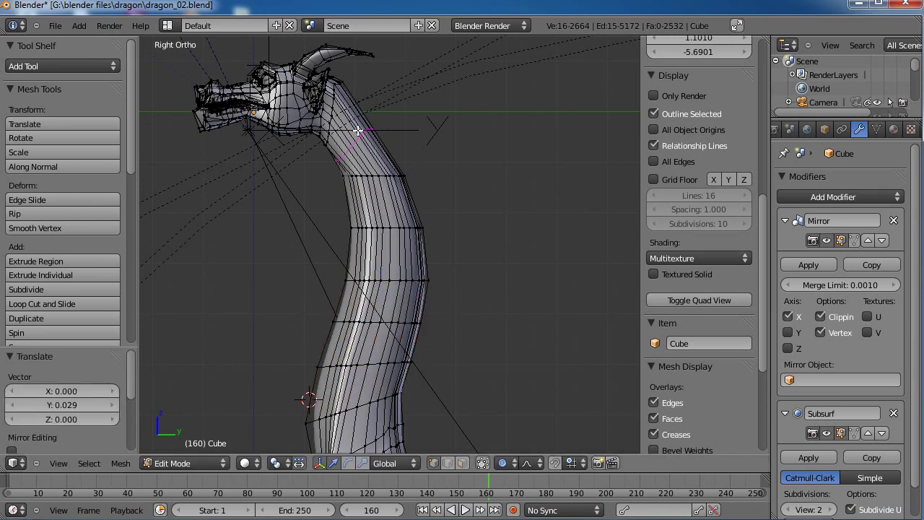
{"action": "left_click", "coordinate": [358, 130]}
{"action": "right_click", "coordinate": [358, 130]}
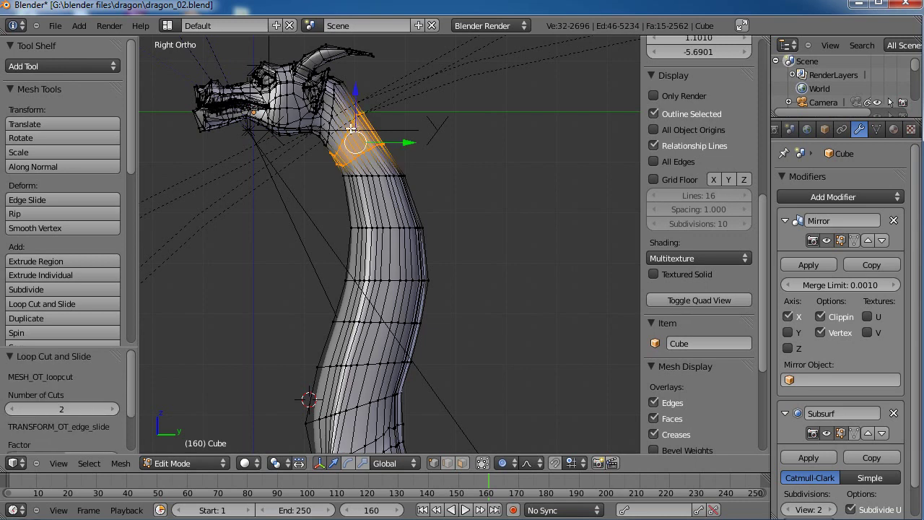
Select the lower of the two loops behind the head and move it slightly outward to round the neck's bend
{"action": "right_click", "coordinate": [354, 129], "text": "alt"}
{"action": "right_click", "coordinate": [353, 128], "text": "alt"}
{"action": "scroll", "coordinate": [373, 161], "scroll_direction": "up", "scroll_amount": 4}
{"action": "middle_click_drag", "start_coordinate": [373, 161], "coordinate": [404, 334], "text": "shift"}
{"action": "right_click", "coordinate": [369, 224], "text": "alt"}
{"action": "key", "text": "g"}
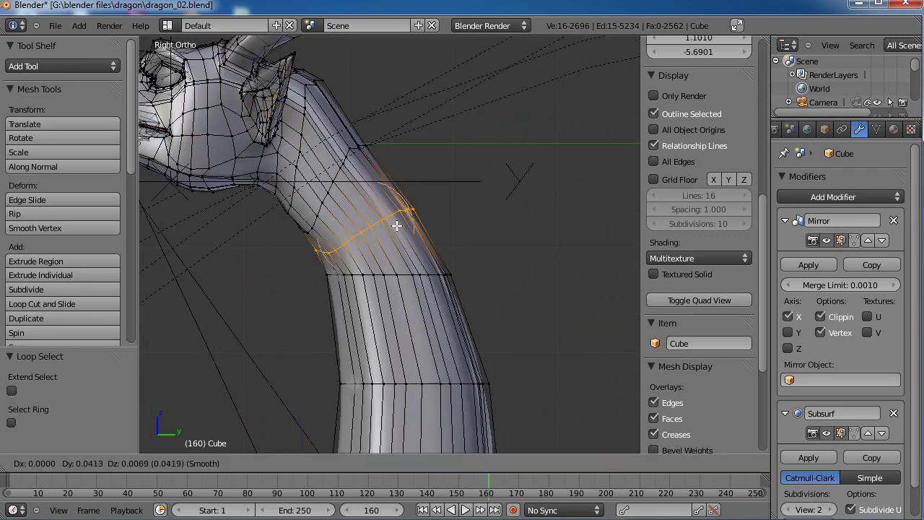
{"action": "left_click", "coordinate": [345, 195]}
Move the upper of the two loops about 0.17 along Y and 0.15 along Z with a larger proportional editing radius
{"action": "right_click", "coordinate": [338, 179], "text": "alt"}
{"action": "key", "text": "g"}
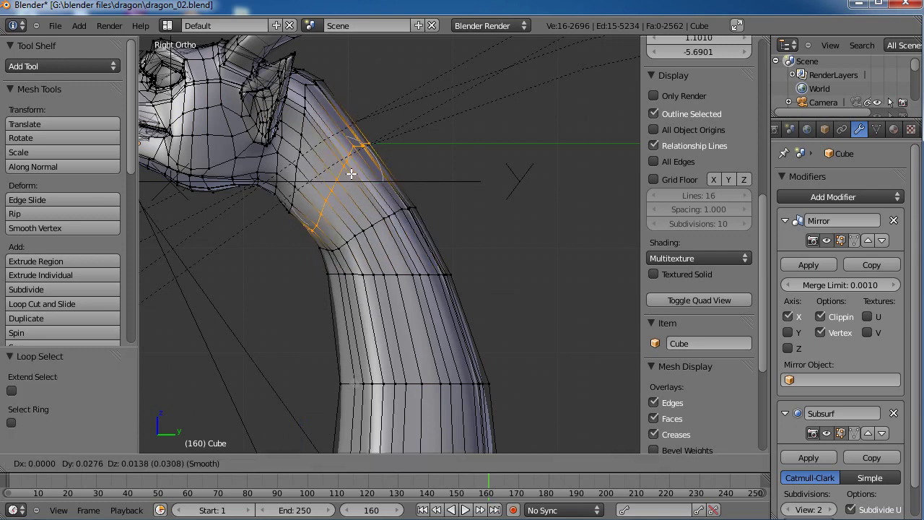
{"action": "scroll", "coordinate": [362, 164], "scroll_direction": "down", "scroll_amount": 2}
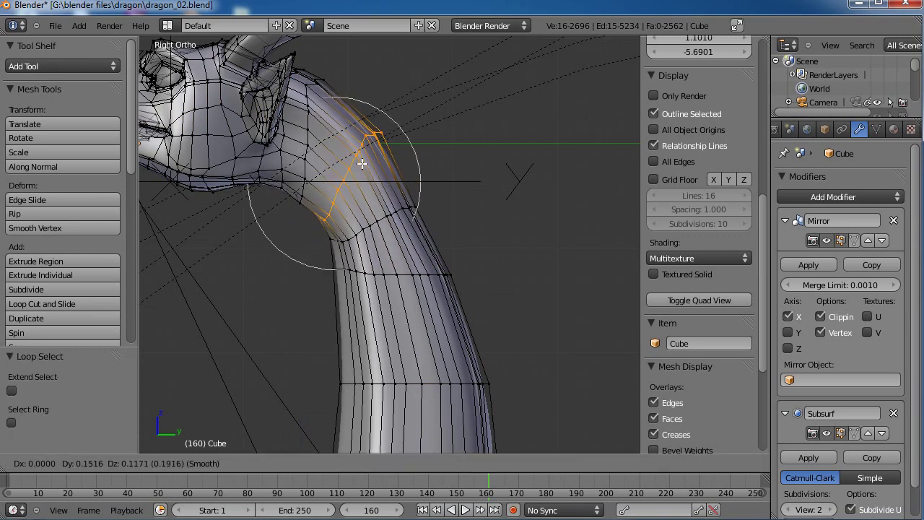
{"action": "left_click", "coordinate": [364, 161]}
Add one loop cut between the head and the topmost neck loop, moving it about -0.03 along Y and 0.11 along Z
{"action": "scroll", "coordinate": [368, 197], "scroll_direction": "down", "scroll_amount": 2}
{"action": "scroll", "coordinate": [282, 143], "scroll_direction": "up", "scroll_amount": 2}
{"action": "middle_click_drag", "start_coordinate": [311, 143], "coordinate": [378, 191], "text": "shift"}
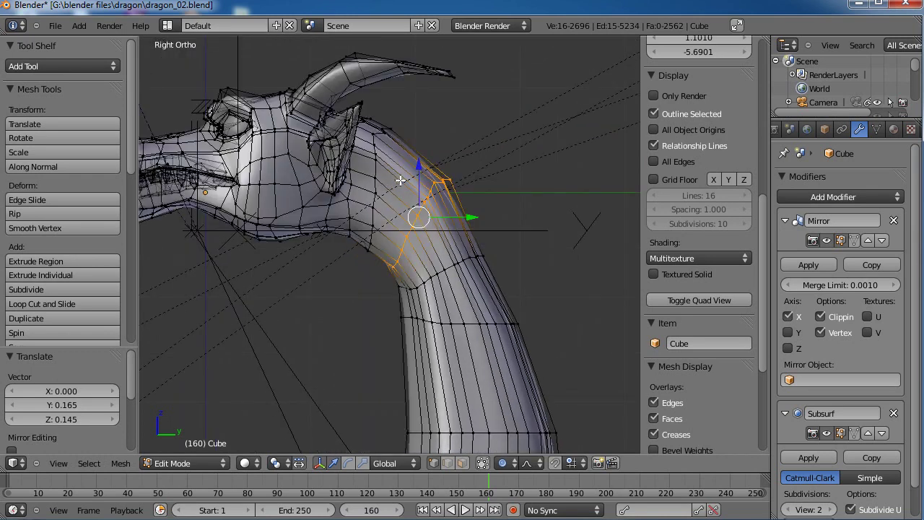
{"action": "key", "text": "ctrl+r"}
{"action": "left_click", "coordinate": [403, 179]}
{"action": "left_click", "coordinate": [403, 178]}
{"action": "key", "text": "g"}
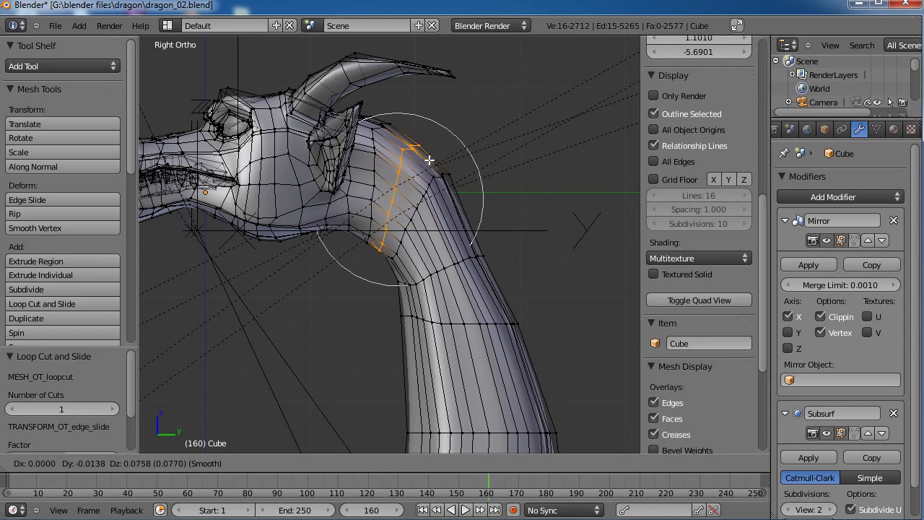
{"action": "left_click", "coordinate": [427, 158]}
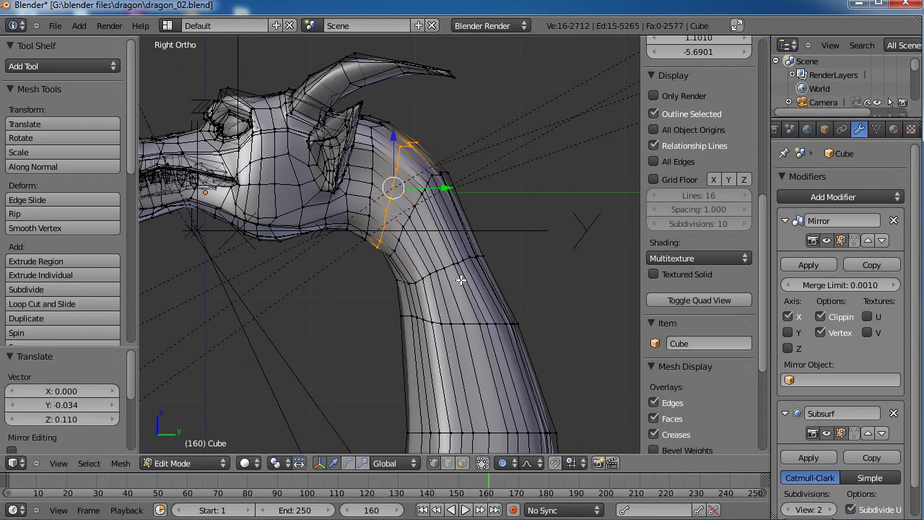
Leave edit mode and examine the whole dragon's smoothed neck from several angles, finishing in the right orthographic view
{"action": "scroll", "coordinate": [456, 286], "scroll_direction": "down", "scroll_amount": 4}
{"action": "key", "text": "Tab"}
{"action": "middle_click_drag", "start_coordinate": [465, 233], "coordinate": [415, 289]}
{"action": "scroll", "coordinate": [366, 210], "scroll_direction": "up", "scroll_amount": 3}
{"action": "middle_click_drag", "start_coordinate": [367, 210], "coordinate": [427, 234]}
{"action": "middle_click_drag", "start_coordinate": [503, 257], "coordinate": [394, 269]}
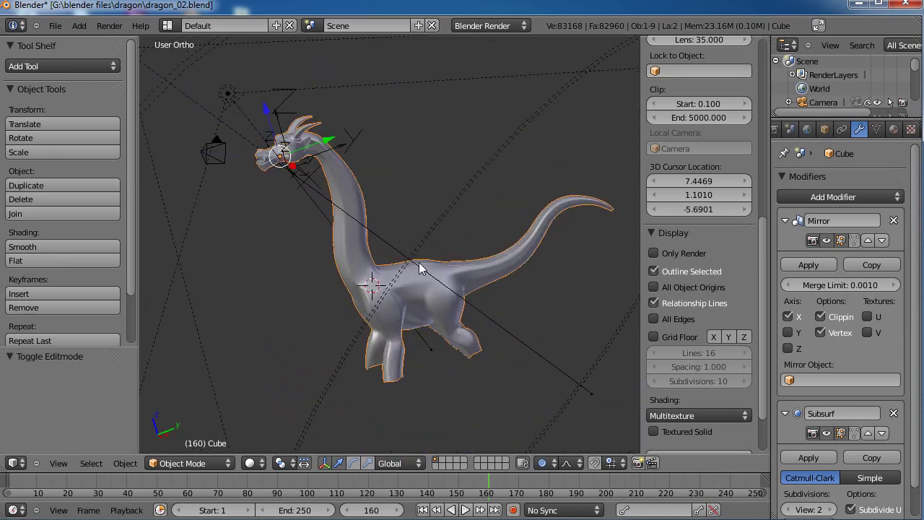
{"action": "key", "text": "KP_3"}
{"action": "scroll", "coordinate": [373, 223], "scroll_direction": "up", "scroll_amount": 4}
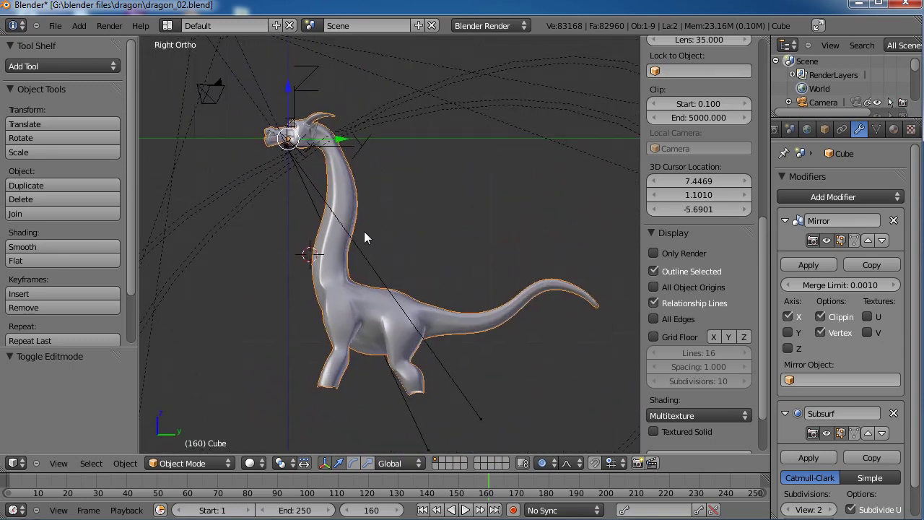
{"action": "middle_click_drag", "start_coordinate": [360, 235], "coordinate": [373, 284], "text": "shift"}
In edit mode, select the narrow edge loop on the upper neck below the head and scale it up to about 1.24
{"action": "key", "text": "Tab"}
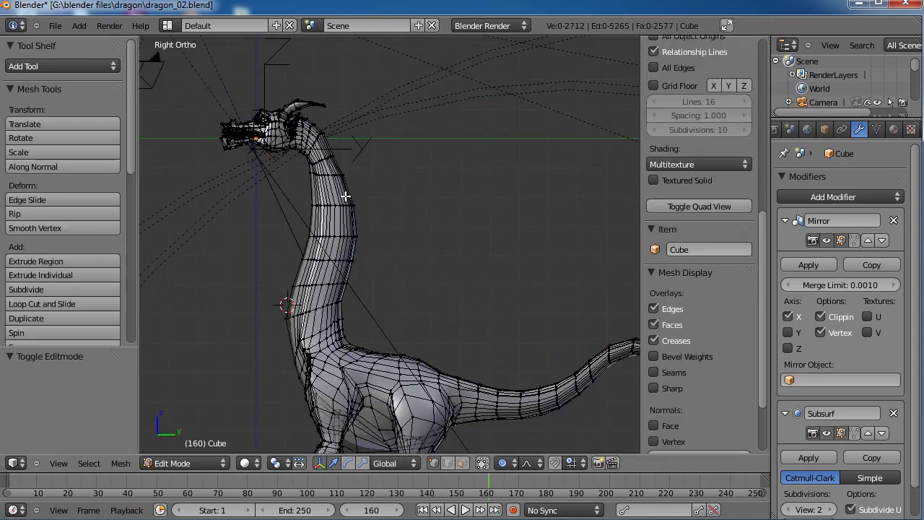
{"action": "scroll", "coordinate": [336, 167], "scroll_direction": "up", "scroll_amount": 2}
{"action": "middle_click_drag", "start_coordinate": [322, 119], "coordinate": [351, 230], "text": "shift"}
{"action": "scroll", "coordinate": [350, 229], "scroll_direction": "up", "scroll_amount": 2}
{"action": "key", "text": "a"}
{"action": "key", "text": "a"}
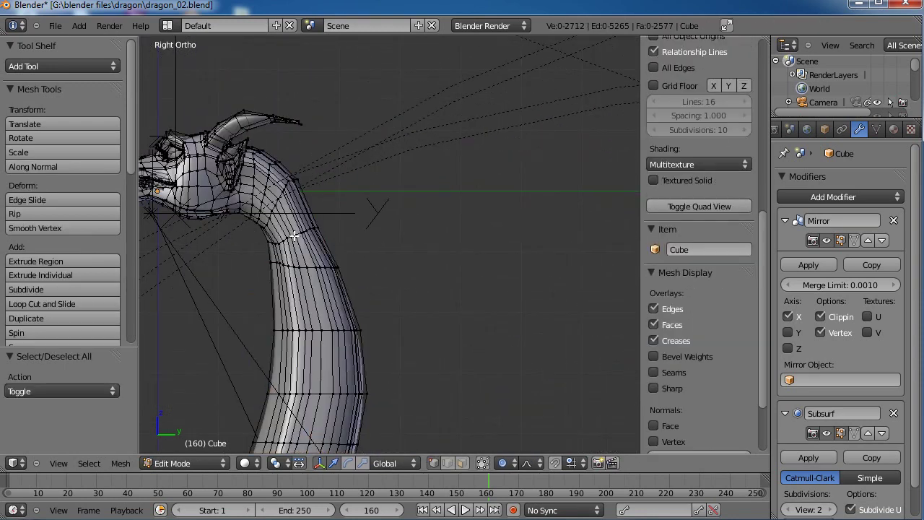
{"action": "right_click", "coordinate": [298, 234], "text": "alt"}
{"action": "right_click", "coordinate": [299, 234], "text": "alt"}
{"action": "key", "text": "s"}
{"action": "key", "text": "y"}
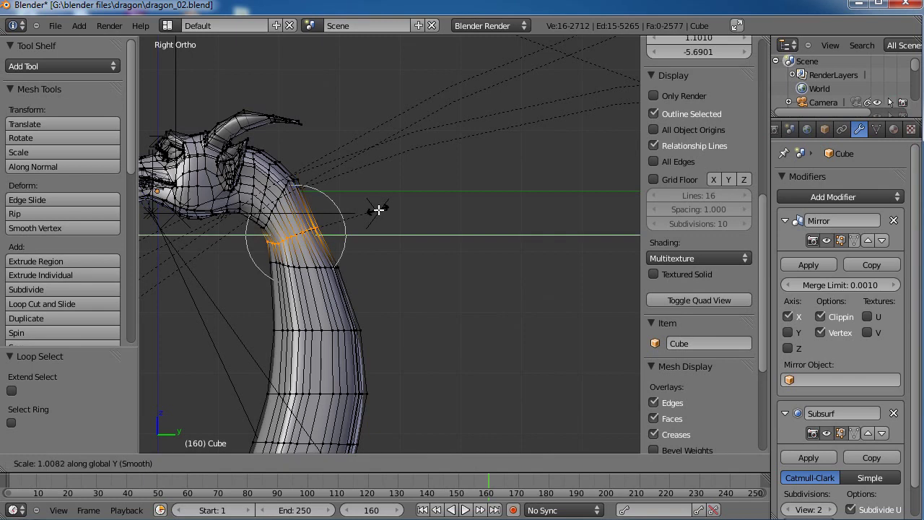
{"action": "left_click", "coordinate": [396, 207]}
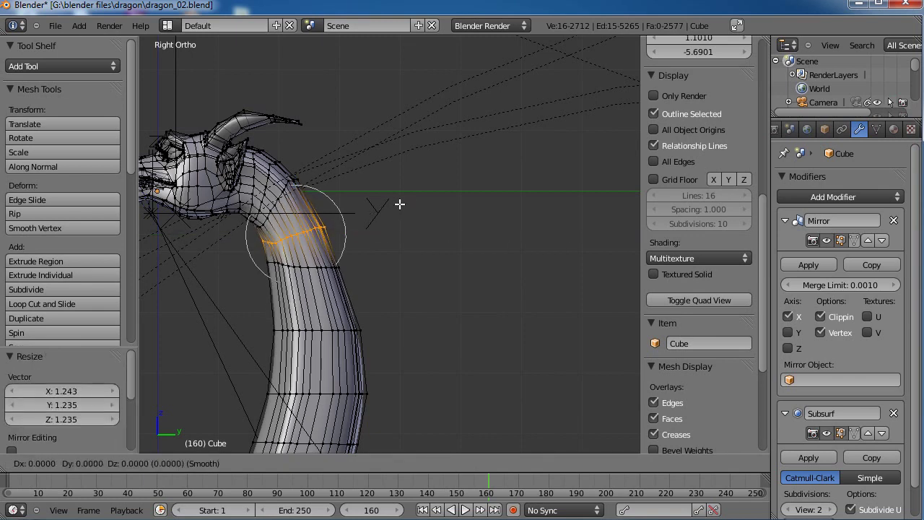
Fine-tune the same upper-neck loop by nudging its position and adjusting its scale slightly
{"action": "key", "text": "g"}
{"action": "left_click", "coordinate": [400, 204]}
{"action": "key", "text": "s"}
{"action": "left_click", "coordinate": [411, 202]}
{"action": "key", "text": "g"}
{"action": "left_click", "coordinate": [413, 204]}
Check the smoothed neck profile in object mode, then select the mid-neck edge loop in edit mode and adjust its scale
{"action": "key", "text": "Tab"}
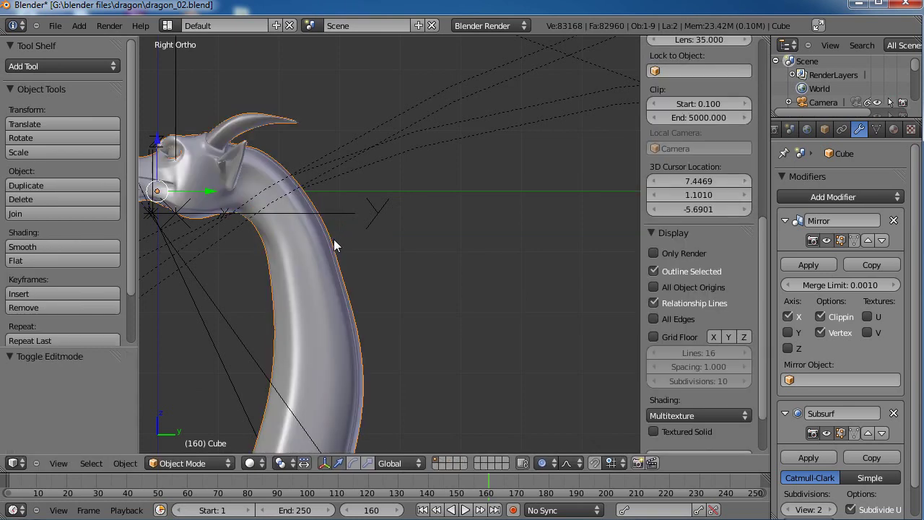
{"action": "scroll", "coordinate": [354, 258], "scroll_direction": "down", "scroll_amount": 4}
{"action": "scroll", "coordinate": [396, 239], "scroll_direction": "up", "scroll_amount": 3}
{"action": "scroll", "coordinate": [397, 242], "scroll_direction": "up", "scroll_amount": 1}
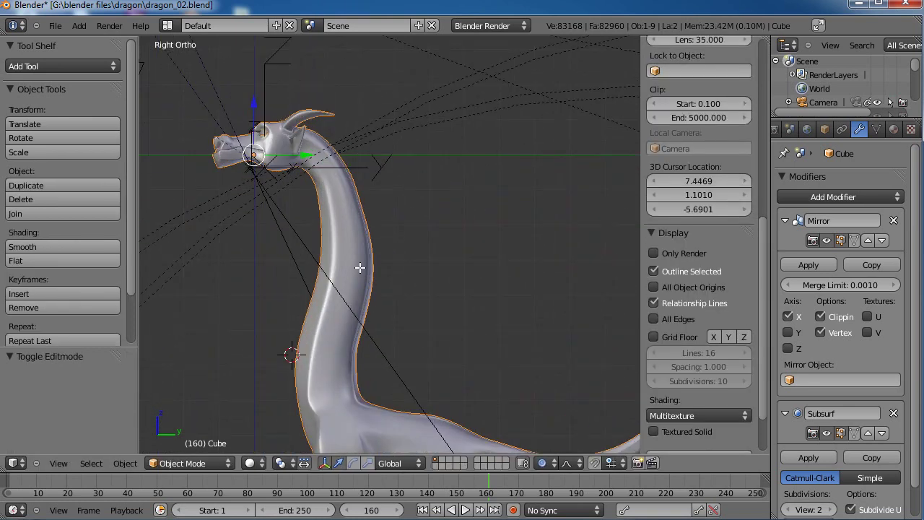
{"action": "key", "text": "Tab"}
{"action": "right_click", "coordinate": [353, 273], "text": "alt"}
{"action": "key", "text": "s"}
{"action": "left_click", "coordinate": [440, 265]}
Return to object mode and save the scene as dragon_03.blend in the dragon folder, overwriting the existing file
{"action": "key", "text": "Tab"}
{"action": "scroll", "coordinate": [440, 266], "scroll_direction": "down", "scroll_amount": 3}
{"action": "middle_click_drag", "start_coordinate": [441, 264], "coordinate": [443, 182]}
{"action": "left_click", "coordinate": [49, 27]}
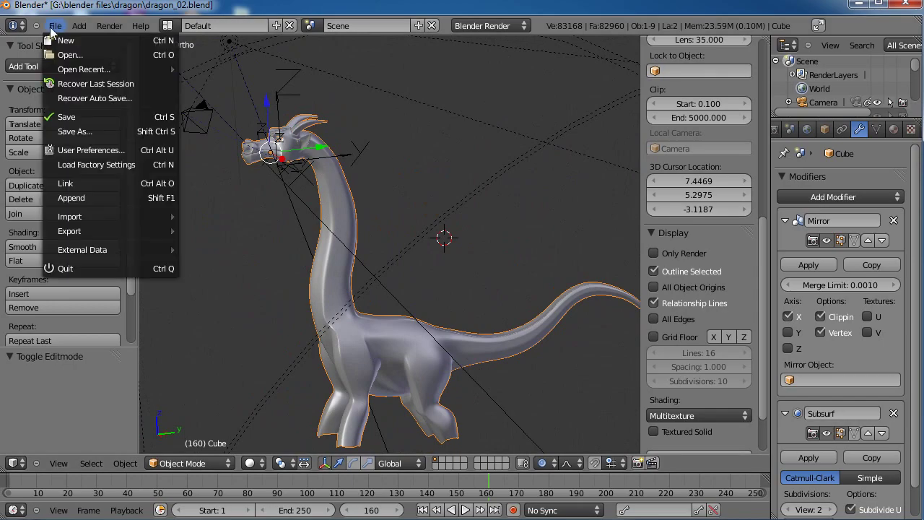
{"action": "left_click", "coordinate": [87, 130]}
{"action": "left_click", "coordinate": [221, 85]}
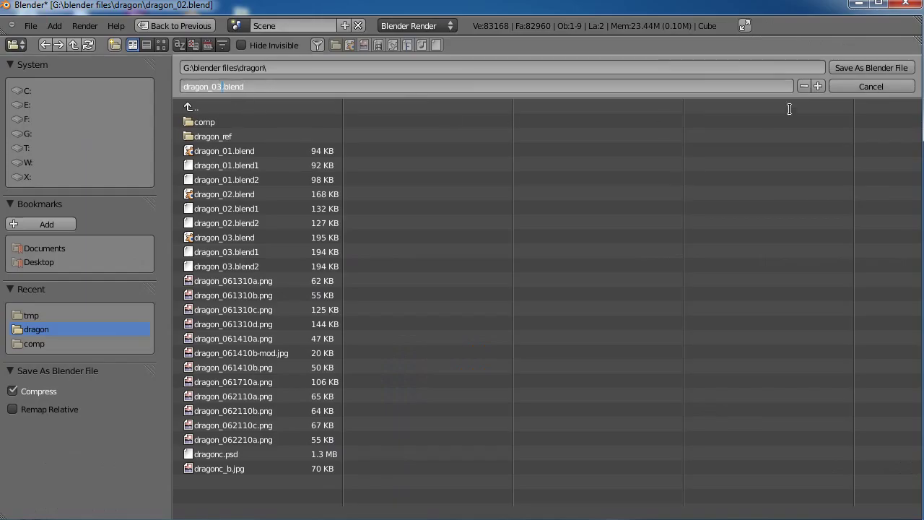
{"action": "left_click", "coordinate": [866, 68]}
{"action": "left_click", "coordinate": [866, 67]}
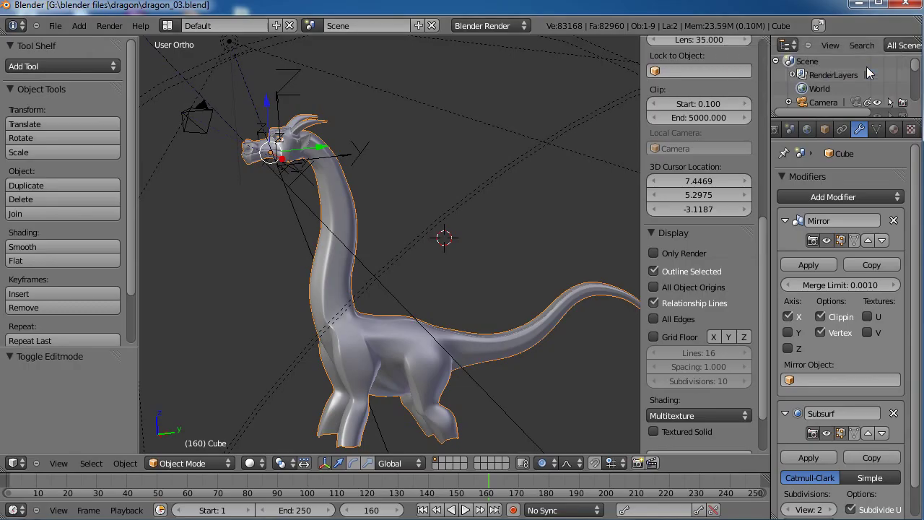
Box-select the tail's end and move it about 3.4 along Y and -0.1 along Z with a much larger proportional editing radius
{"action": "scroll", "coordinate": [415, 268], "scroll_direction": "down", "scroll_amount": 2}
{"action": "middle_click_drag", "start_coordinate": [419, 250], "coordinate": [366, 291]}
{"action": "key", "text": "KP_3"}
{"action": "middle_click_drag", "start_coordinate": [461, 227], "coordinate": [377, 231], "text": "shift"}
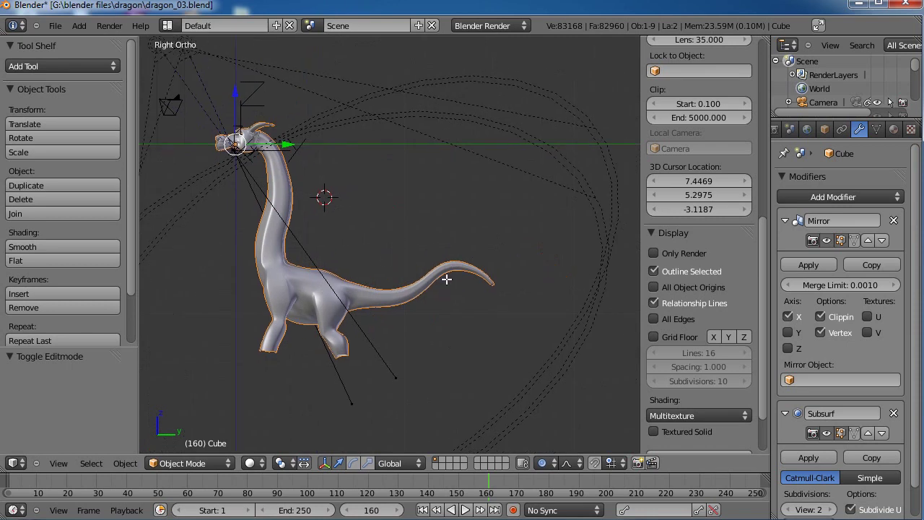
{"action": "key", "text": "Tab"}
{"action": "scroll", "coordinate": [448, 262], "scroll_direction": "down", "scroll_amount": 3, "text": "ctrl"}
{"action": "key", "text": "a"}
{"action": "scroll", "coordinate": [380, 254], "scroll_direction": "up", "scroll_amount": 3}
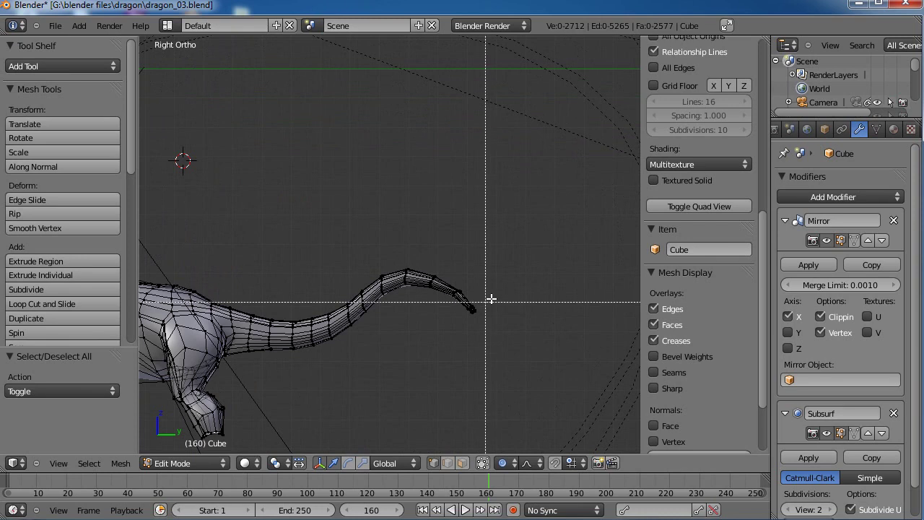
{"action": "left_click_drag", "start_coordinate": [499, 259], "coordinate": [422, 333]}
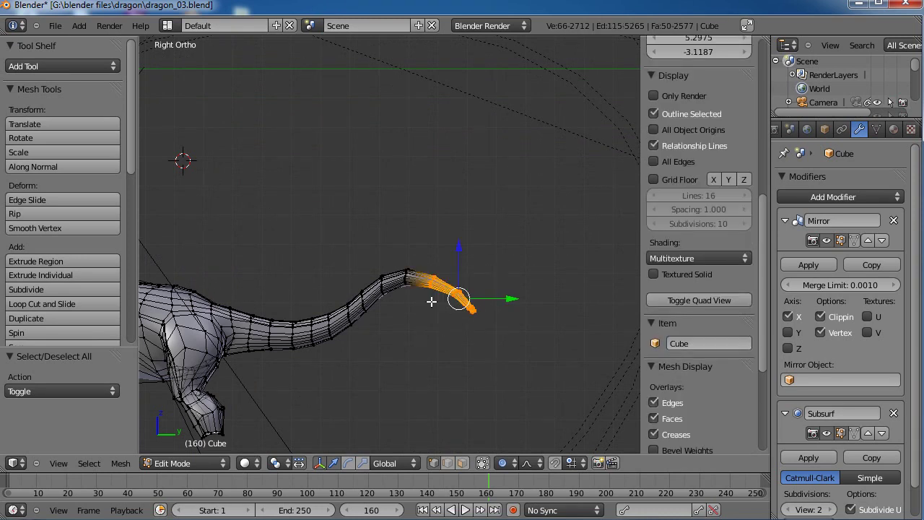
{"action": "key", "text": "g"}
{"action": "scroll", "coordinate": [464, 307], "scroll_direction": "down", "scroll_amount": 14}
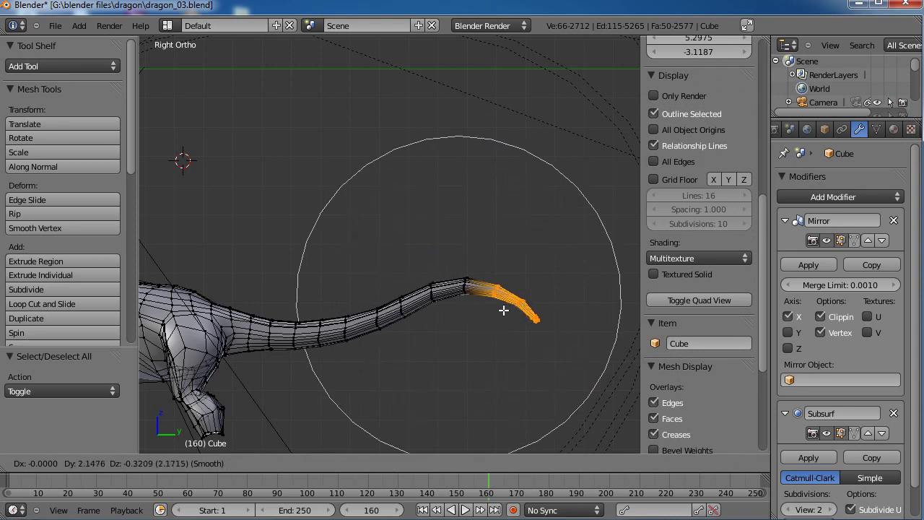
{"action": "scroll", "coordinate": [541, 306], "scroll_direction": "down", "scroll_amount": 5}
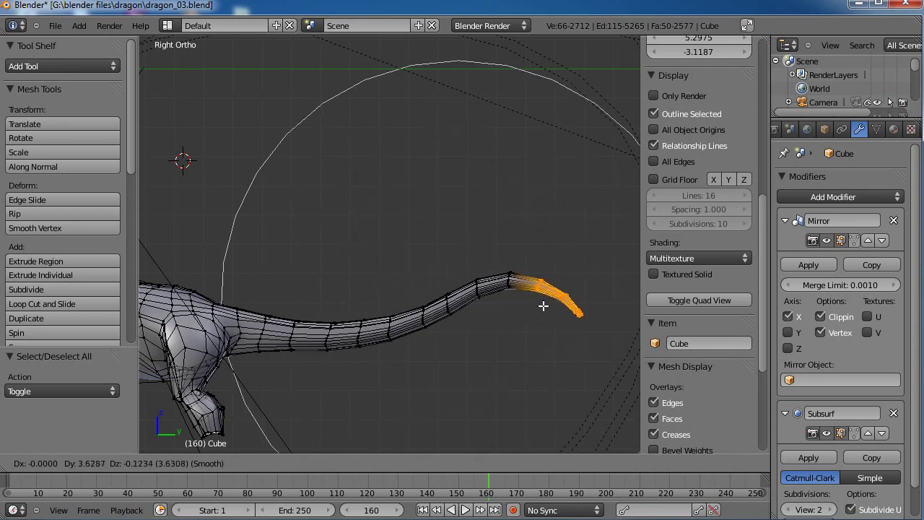
{"action": "scroll", "coordinate": [538, 305], "scroll_direction": "up", "scroll_amount": 1}
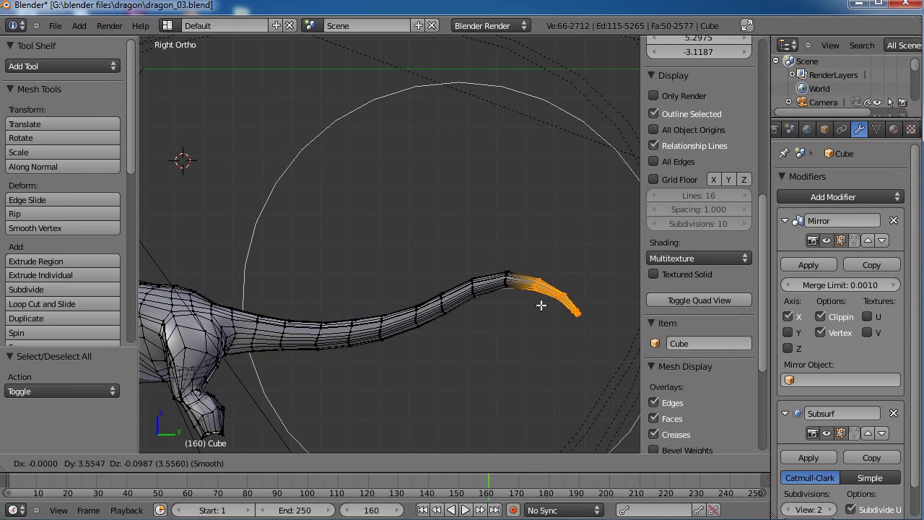
{"action": "left_click", "coordinate": [540, 304]}
Rotate the tail's end slightly, raise it into a smoother curve and deselect everything
{"action": "key", "text": "r"}
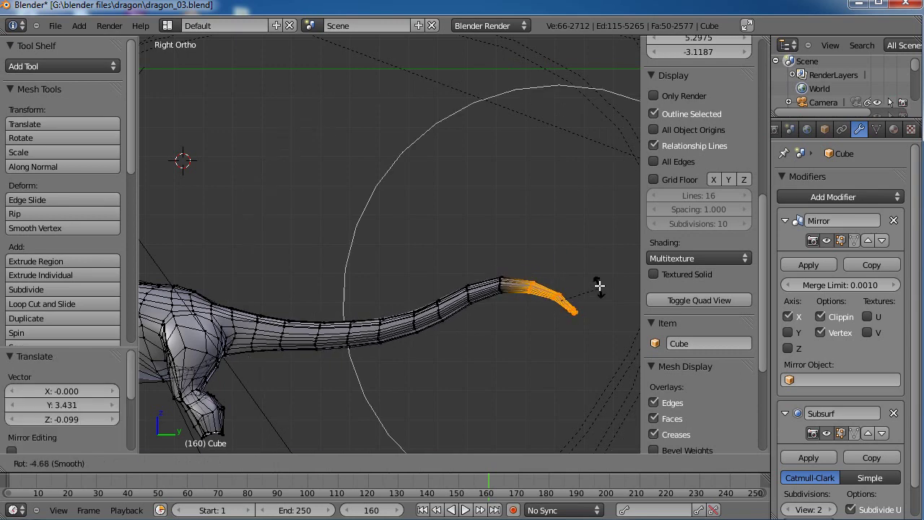
{"action": "left_click", "coordinate": [598, 283]}
{"action": "key", "text": "g"}
{"action": "left_click", "coordinate": [606, 262]}
{"action": "key", "text": "a"}
Leave edit mode, view the whole dragon at an angle and save over dragon_03.blend
{"action": "scroll", "coordinate": [450, 289], "scroll_direction": "down", "scroll_amount": 2}
{"action": "key", "text": "Tab"}
{"action": "middle_click_drag", "start_coordinate": [440, 247], "coordinate": [429, 330]}
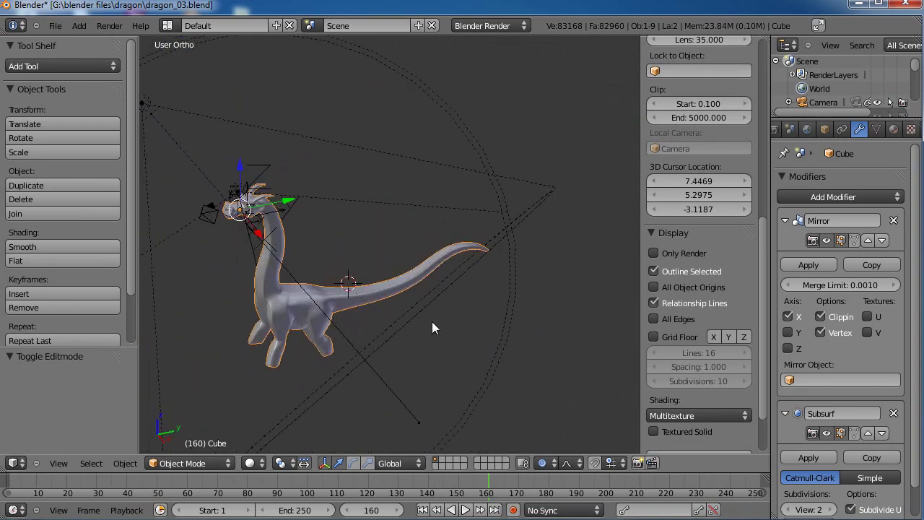
{"action": "key", "text": "ctrl+s"}
{"action": "left_click", "coordinate": [432, 322]}
Examine the shape of the tail's tip up close from an angled view
{"action": "scroll", "coordinate": [478, 288], "scroll_direction": "up", "scroll_amount": 5}
{"action": "middle_click_drag", "start_coordinate": [332, 266], "coordinate": [514, 299]}
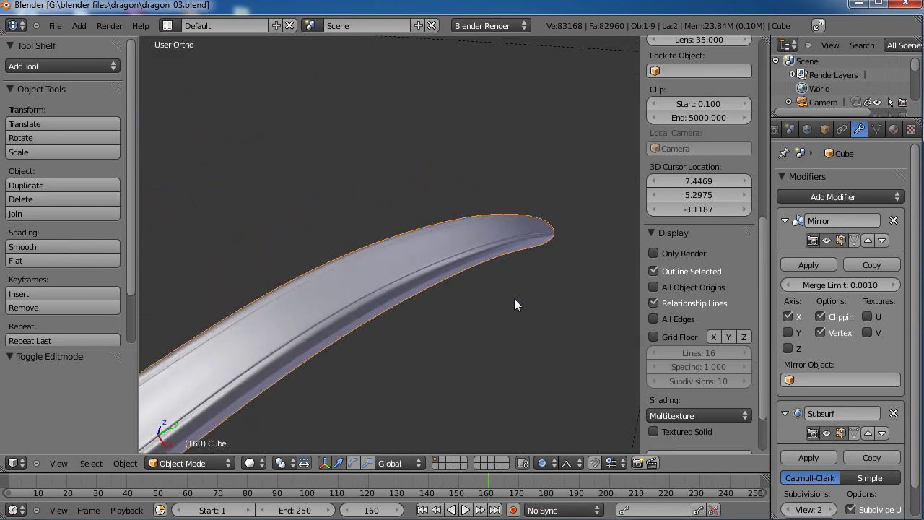
{"action": "scroll", "coordinate": [515, 281], "scroll_direction": "down", "scroll_amount": 3}
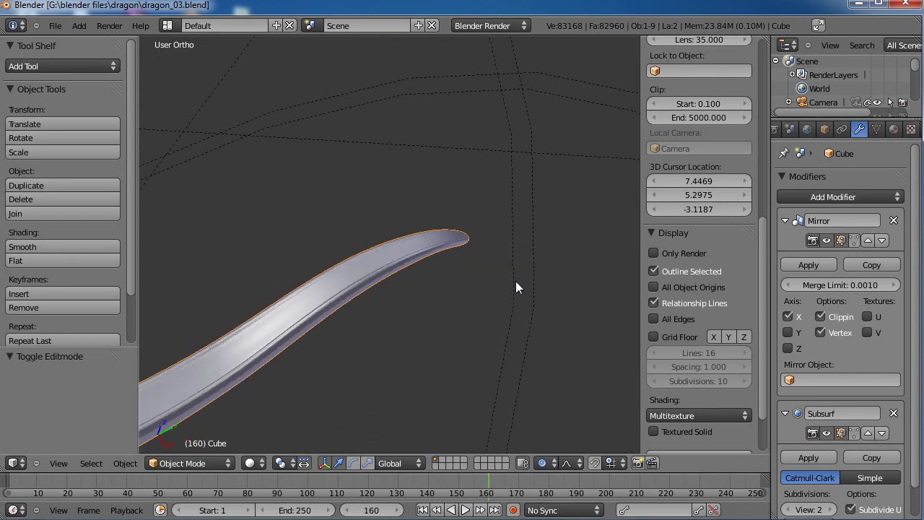
Open the dragon mesh for editing in face select mode, with the tail's tip seen from an angle
{"action": "key", "text": "Tab"}
{"action": "middle_click_drag", "start_coordinate": [444, 268], "coordinate": [435, 329]}
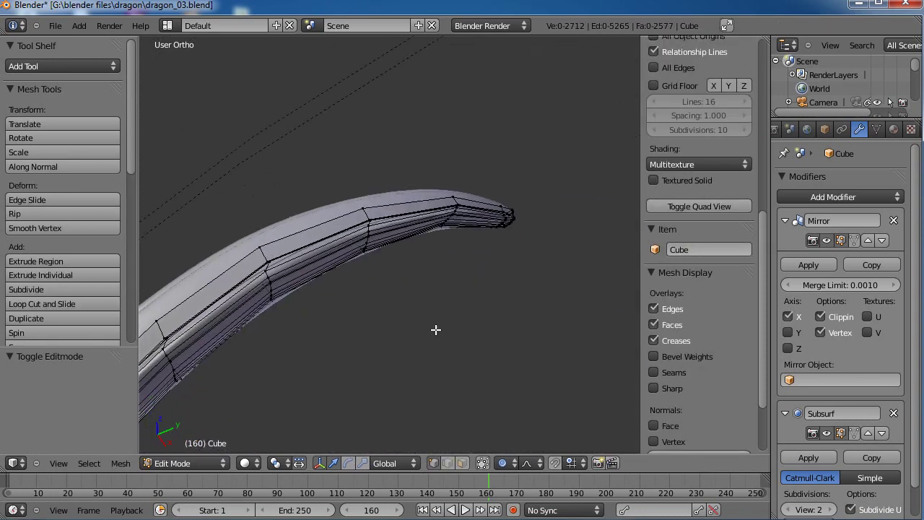
{"action": "left_click", "coordinate": [459, 463]}
{"action": "middle_click_drag", "start_coordinate": [426, 269], "coordinate": [422, 224]}
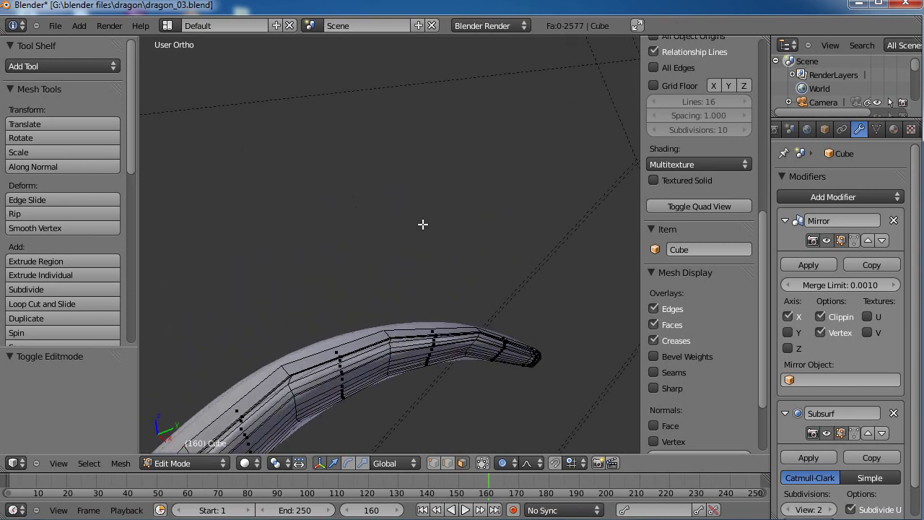
{"action": "middle_click_drag", "start_coordinate": [466, 354], "coordinate": [456, 262]}
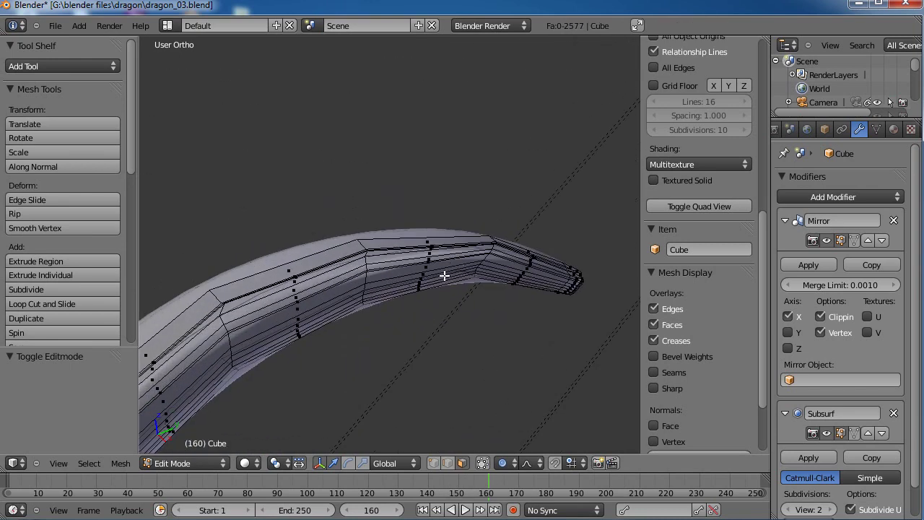
Box-select the six faces along the tail's side near the tip, working from the right view
{"action": "right_click", "coordinate": [427, 267]}
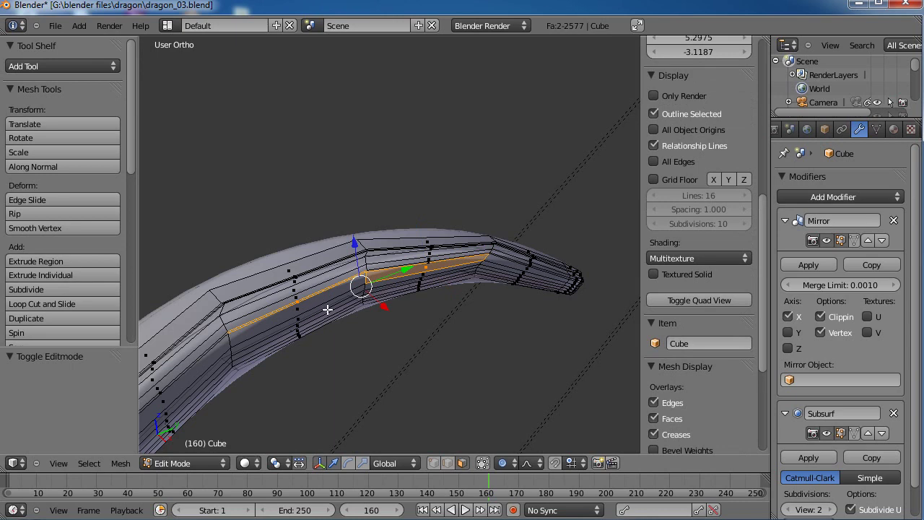
{"action": "key", "text": "KP_3"}
{"action": "scroll", "coordinate": [349, 325], "scroll_direction": "down", "scroll_amount": 6}
{"action": "middle_click_drag", "start_coordinate": [446, 359], "coordinate": [446, 317], "text": "shift"}
{"action": "scroll", "coordinate": [387, 266], "scroll_direction": "up", "scroll_amount": 7}
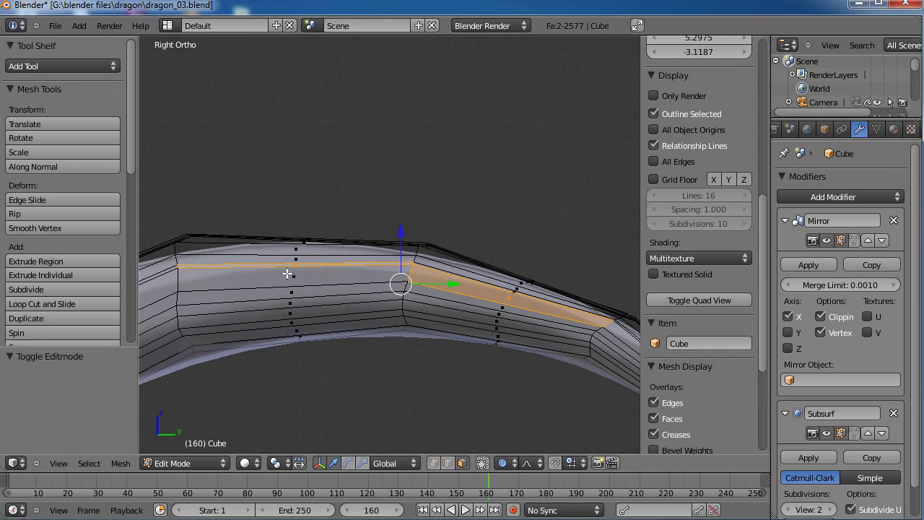
{"action": "key", "text": "a"}
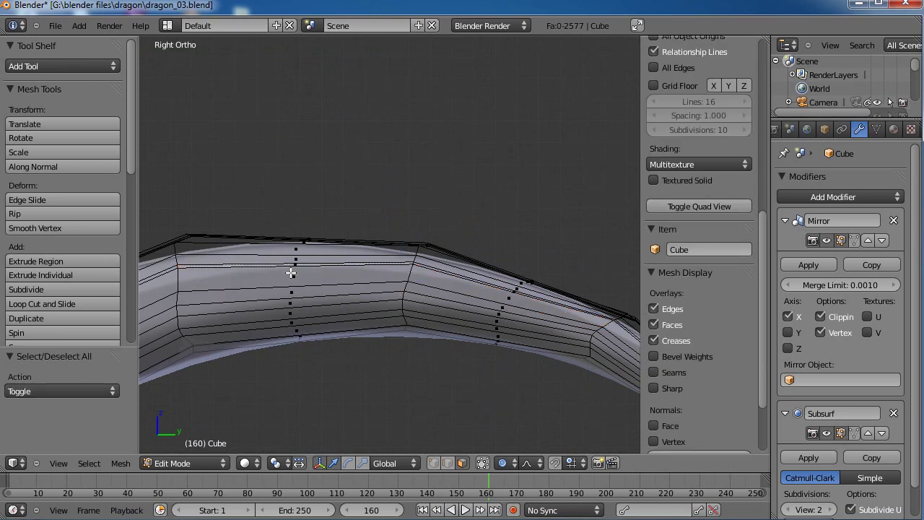
{"action": "key", "text": "b"}
{"action": "left_click_drag", "start_coordinate": [286, 264], "coordinate": [309, 296]}
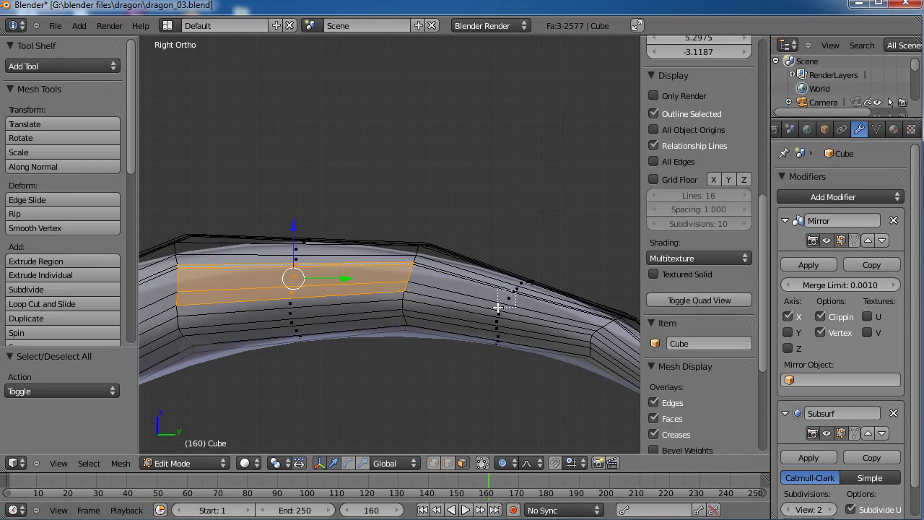
{"action": "middle_click_drag", "start_coordinate": [497, 312], "coordinate": [364, 266]}
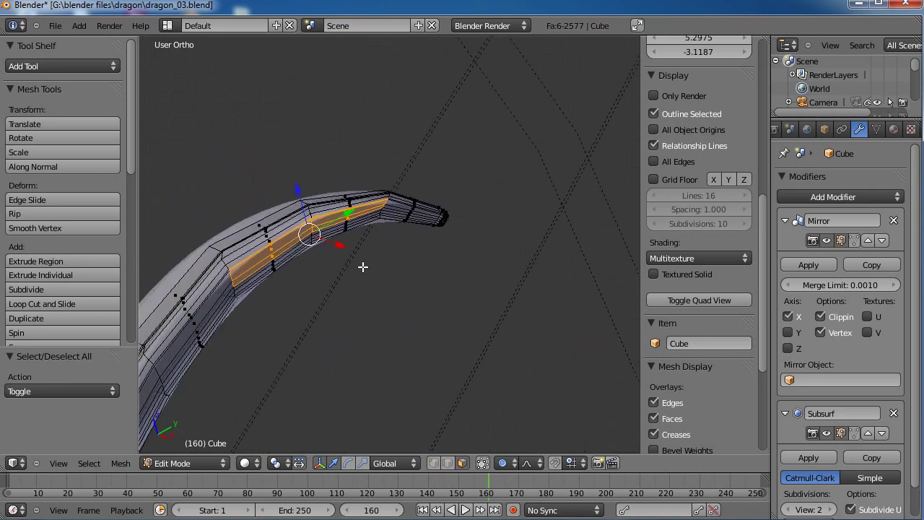
Extrude the selected tail faces outward about 0.07 in top view and shrink them to about 0.85 along Y
{"action": "key", "text": "KP_7"}
{"action": "scroll", "coordinate": [318, 248], "scroll_direction": "down", "scroll_amount": 1}
{"action": "middle_click_drag", "start_coordinate": [314, 246], "coordinate": [458, 291], "text": "shift"}
{"action": "scroll", "coordinate": [368, 260], "scroll_direction": "up", "scroll_amount": 3}
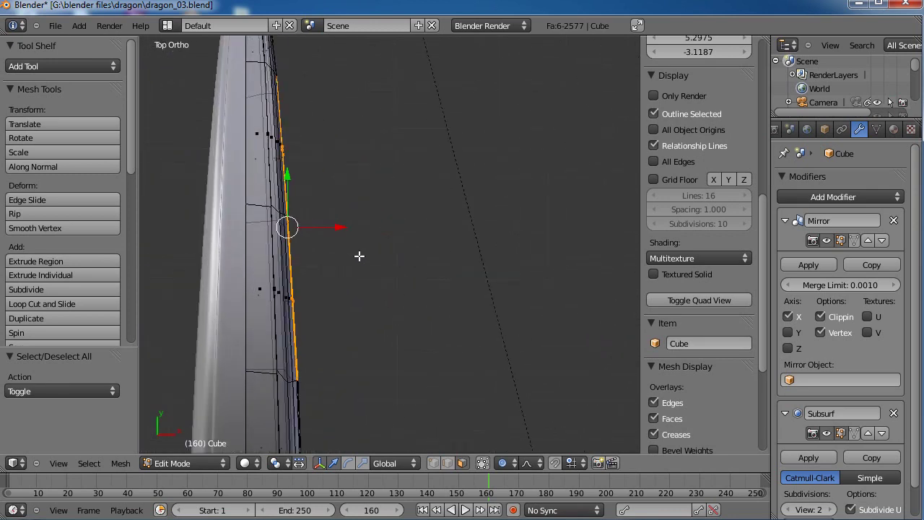
{"action": "middle_click_drag", "start_coordinate": [360, 257], "coordinate": [430, 280], "text": "shift"}
{"action": "key", "text": "e"}
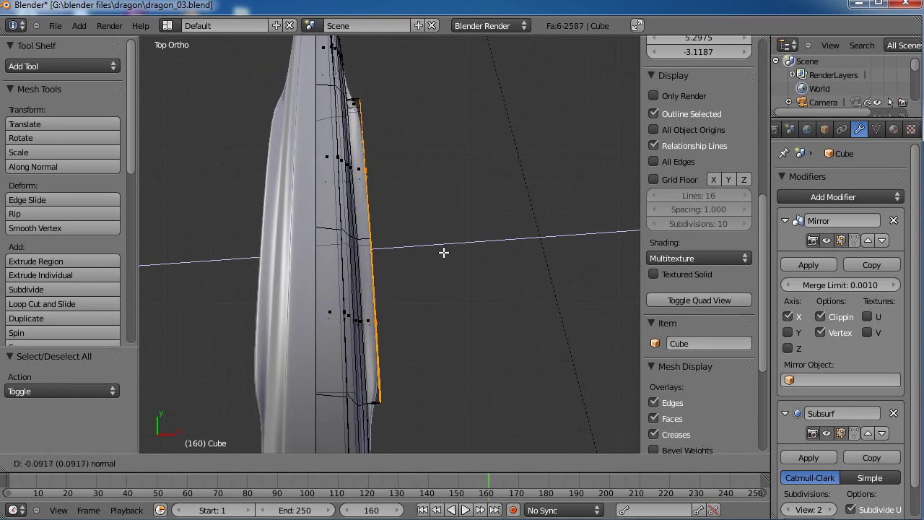
{"action": "left_click", "coordinate": [442, 250]}
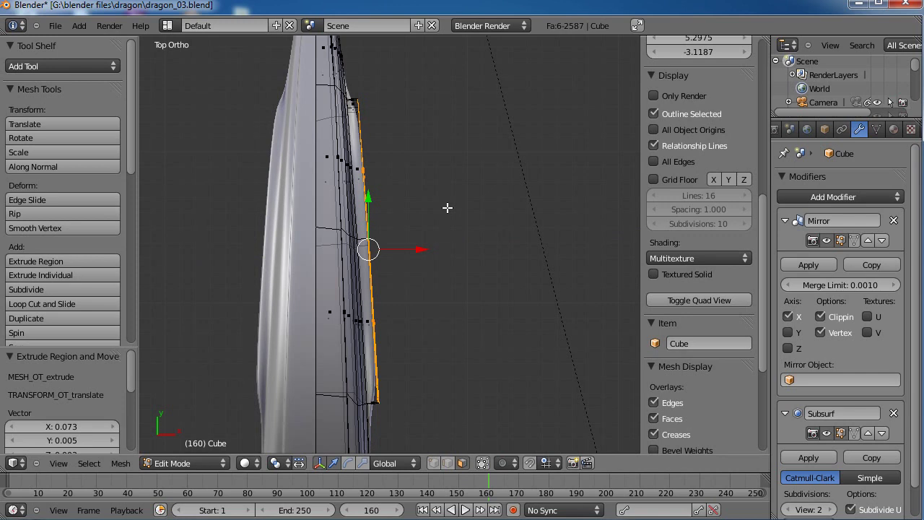
{"action": "key", "text": "s"}
{"action": "key", "text": "y"}
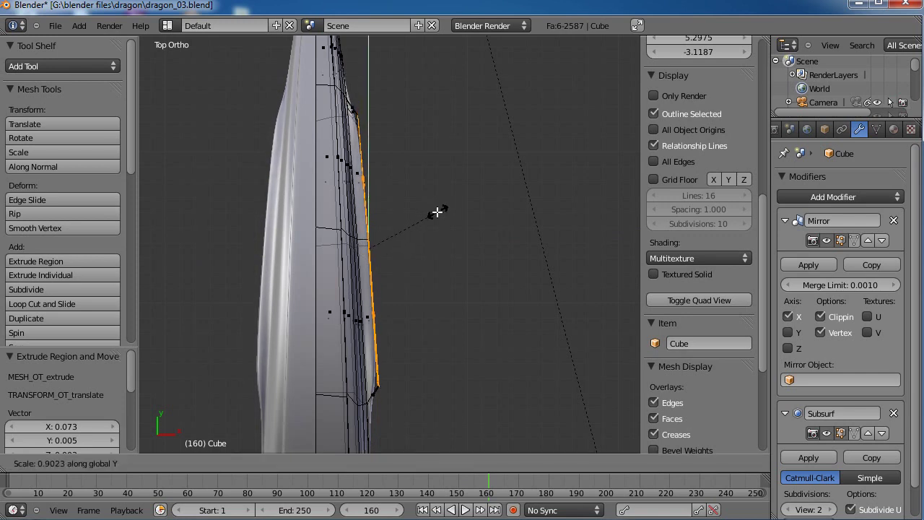
{"action": "left_click", "coordinate": [434, 215]}
Extrude the fin faces about 0.5 further outward along X and scale them to about 0.53 along Y
{"action": "key", "text": "g"}
{"action": "key", "text": "x"}
{"action": "key", "text": "x"}
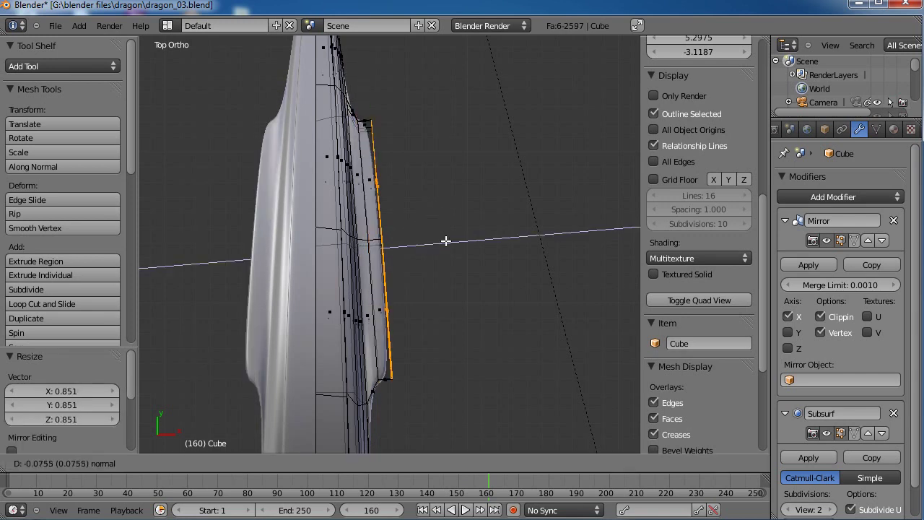
{"action": "left_click", "coordinate": [499, 232]}
{"action": "key", "text": "s"}
{"action": "key", "text": "y"}
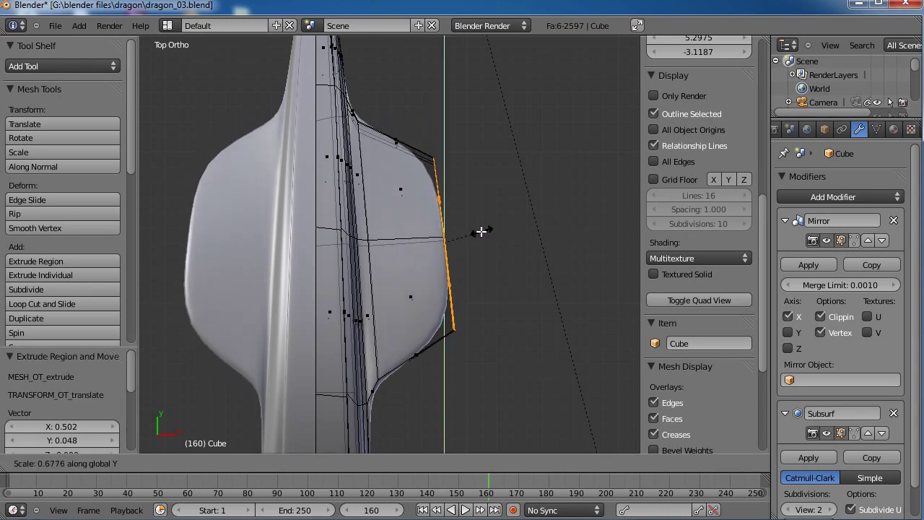
{"action": "left_click", "coordinate": [473, 232]}
Extrude the fin another 0.53 or so along X, narrow its end to about 0.28 along Y, and inspect it in object mode
{"action": "key", "text": "e"}
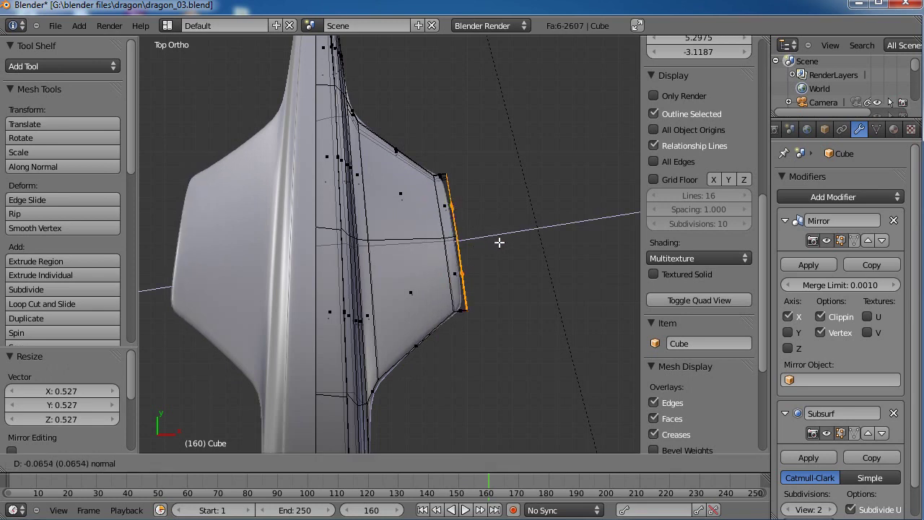
{"action": "left_click", "coordinate": [551, 232]}
{"action": "key", "text": "s"}
{"action": "key", "text": "y"}
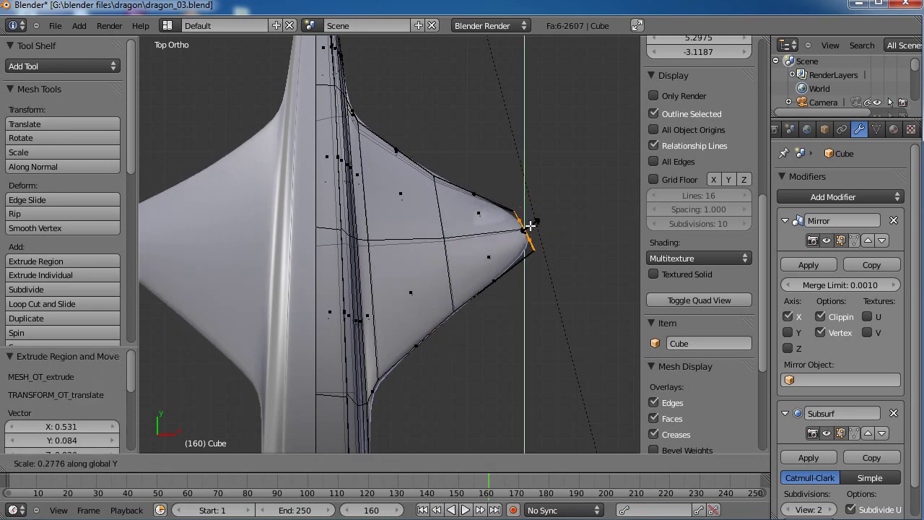
{"action": "left_click", "coordinate": [531, 225]}
{"action": "scroll", "coordinate": [506, 242], "scroll_direction": "down", "scroll_amount": 5}
{"action": "key", "text": "Tab"}
{"action": "middle_click_drag", "start_coordinate": [371, 315], "coordinate": [333, 313]}
{"action": "middle_click_drag", "start_coordinate": [465, 195], "coordinate": [340, 285]}
In vertex select mode, raise the four vertices at the fin's outer edge along Z and shift them about -0.035 in X and 0.084 in Y
{"action": "key", "text": "Tab"}
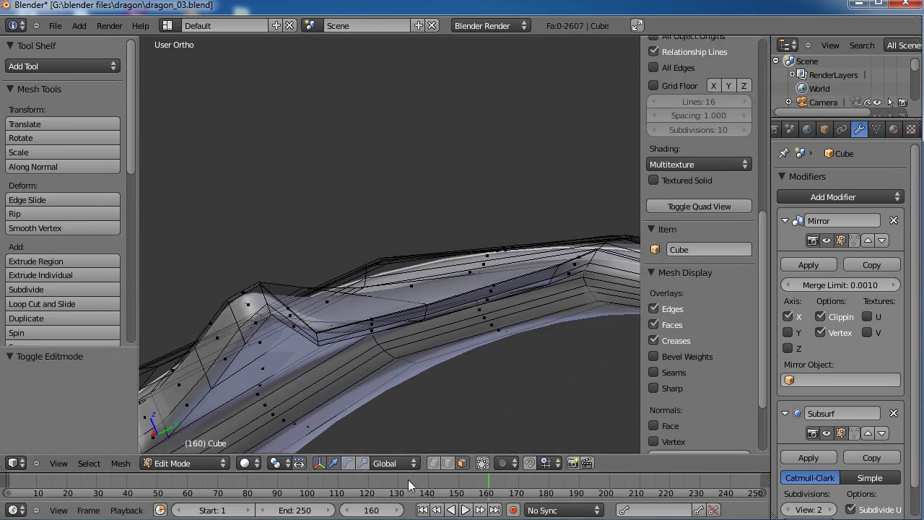
{"action": "right_click", "coordinate": [332, 336]}
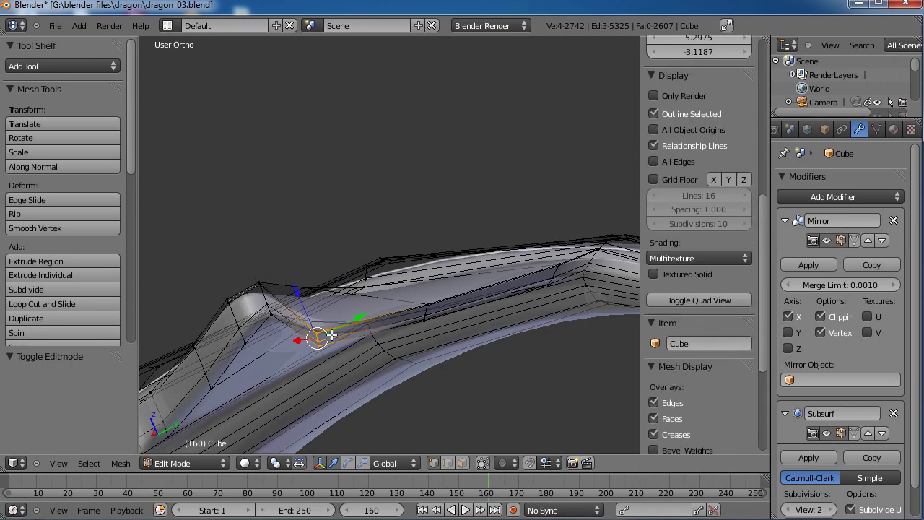
{"action": "key", "text": "g"}
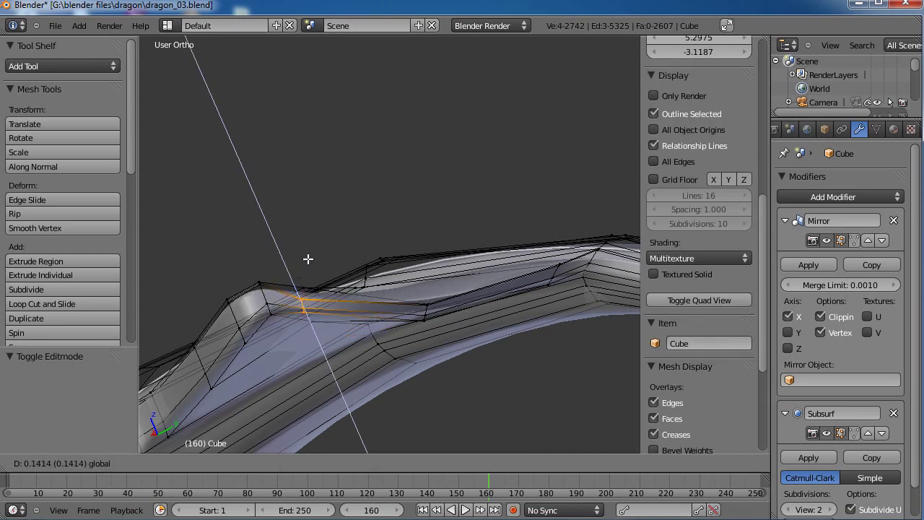
{"action": "left_click", "coordinate": [321, 254]}
{"action": "left_click", "coordinate": [335, 246]}
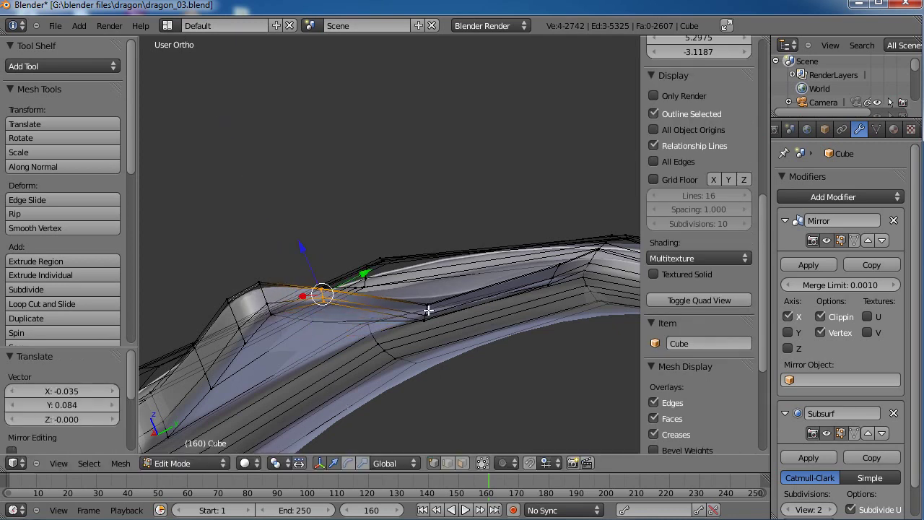
Select the next vertex group along the fin's edge, move it about 0.05 along Y and 0.09 along Z, and deselect everything
{"action": "key", "text": "a"}
{"action": "left_click", "coordinate": [430, 298]}
{"action": "right_click", "coordinate": [418, 326], "text": "alt"}
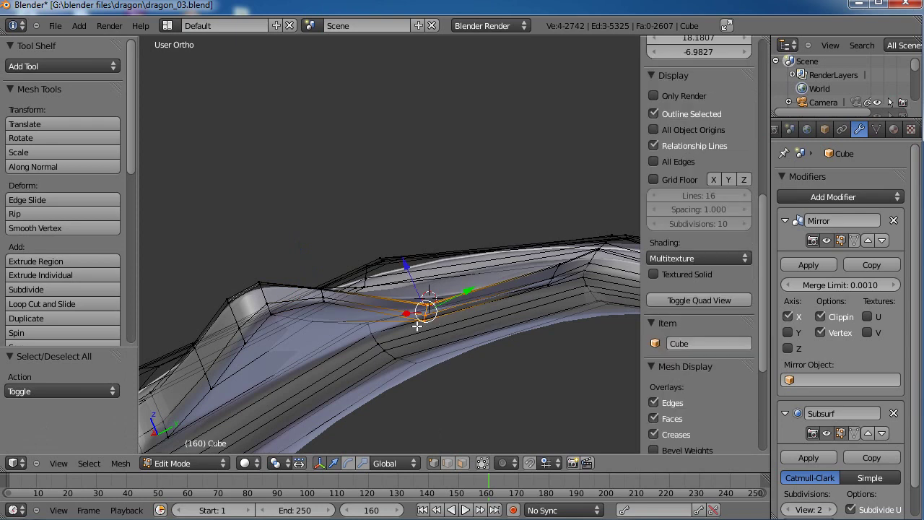
{"action": "key", "text": "g"}
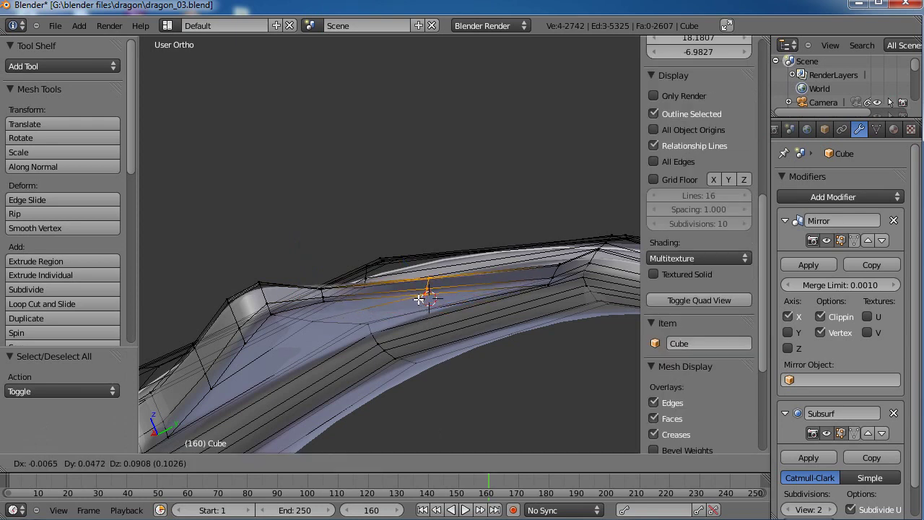
{"action": "left_click", "coordinate": [419, 299]}
{"action": "key", "text": "a"}
Leave edit mode, view the whole dragon with its new tail fin and save over dragon_03.blend
{"action": "key", "text": "Tab"}
{"action": "middle_click_drag", "start_coordinate": [405, 289], "coordinate": [420, 271]}
{"action": "scroll", "coordinate": [401, 308], "scroll_direction": "down", "scroll_amount": 7}
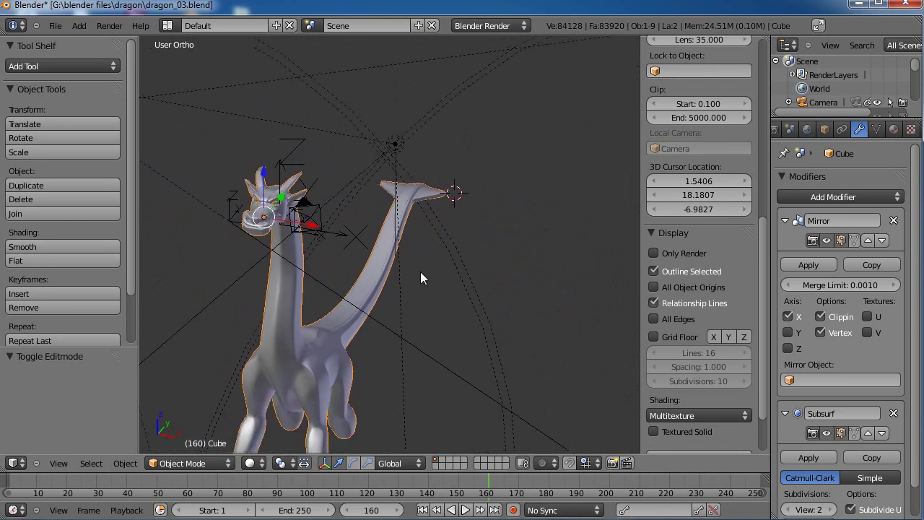
{"action": "key", "text": "ctrl+s"}
{"action": "left_click", "coordinate": [420, 272]}
Examine the dragon and its tail fin from several angles in orthographic and perspective views
{"action": "scroll", "coordinate": [484, 273], "scroll_direction": "up", "scroll_amount": 3}
{"action": "middle_click_drag", "start_coordinate": [484, 273], "coordinate": [441, 266]}
{"action": "scroll", "coordinate": [486, 274], "scroll_direction": "down", "scroll_amount": 3}
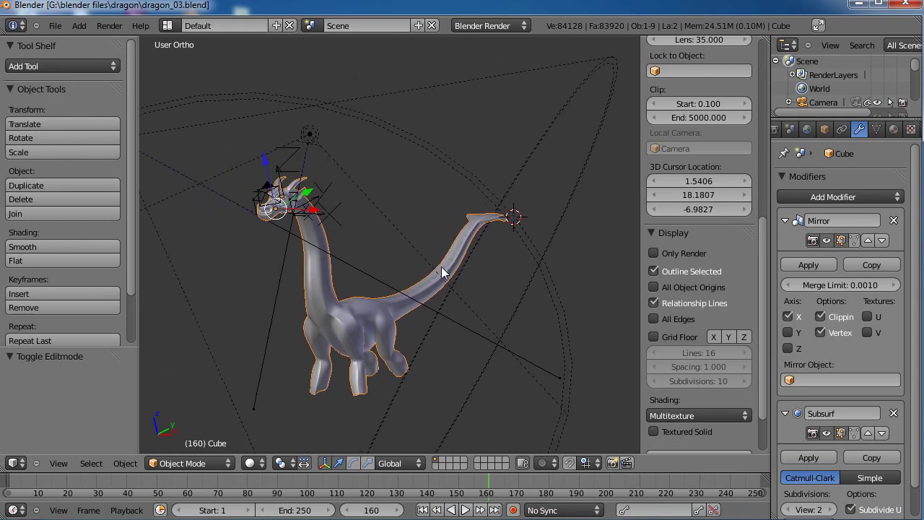
{"action": "key", "text": "KP_5"}
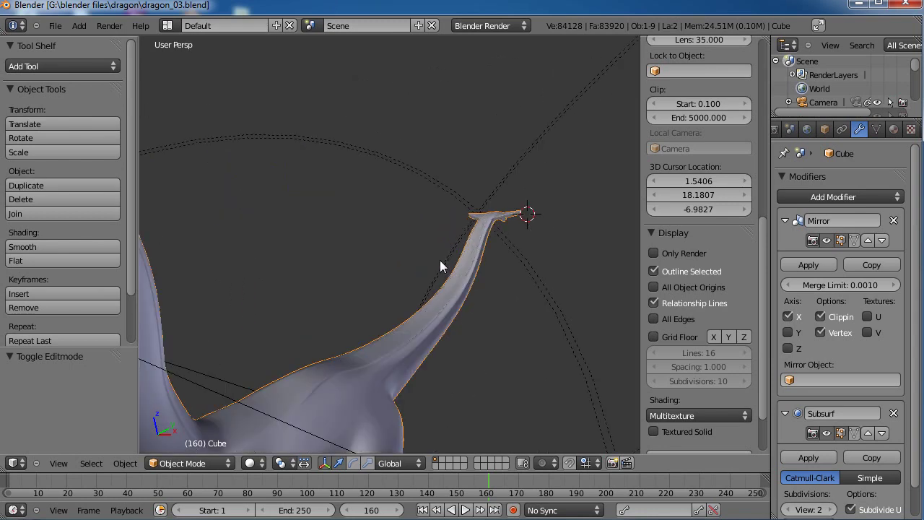
{"action": "scroll", "coordinate": [440, 260], "scroll_direction": "down", "scroll_amount": 2}
{"action": "middle_click_drag", "start_coordinate": [371, 225], "coordinate": [339, 286]}
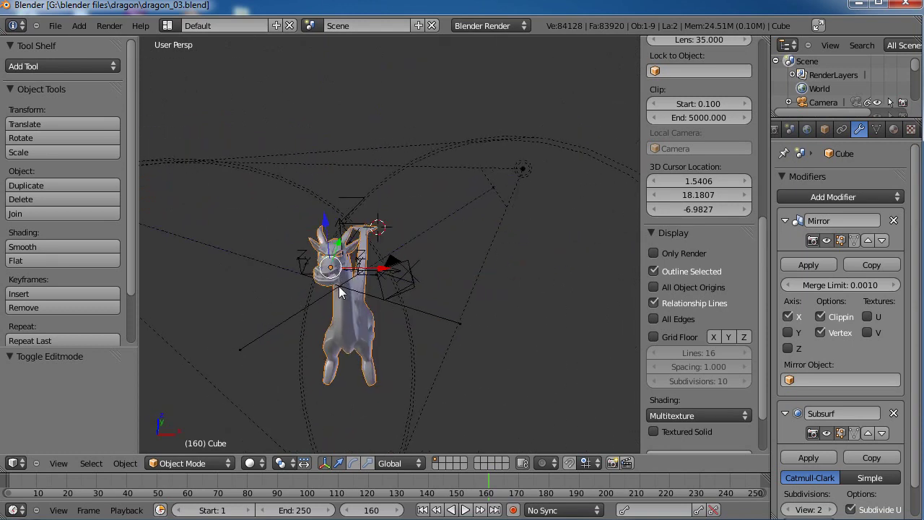
{"action": "key", "text": "KP_5"}
{"action": "scroll", "coordinate": [339, 286], "scroll_direction": "up", "scroll_amount": 3}
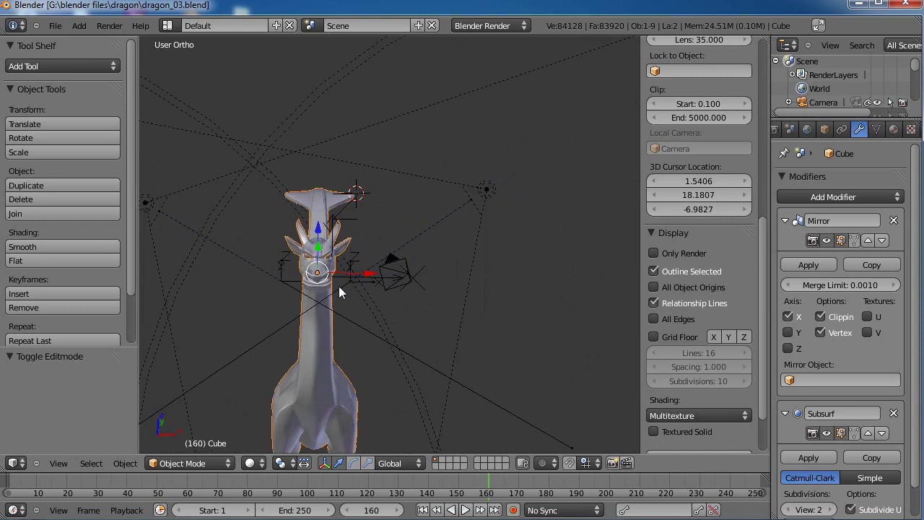
Show the dragon from the right side and save over dragon_03.blend again
{"action": "key", "text": "KP_3"}
{"action": "middle_click_drag", "start_coordinate": [339, 288], "coordinate": [416, 294], "text": "shift"}
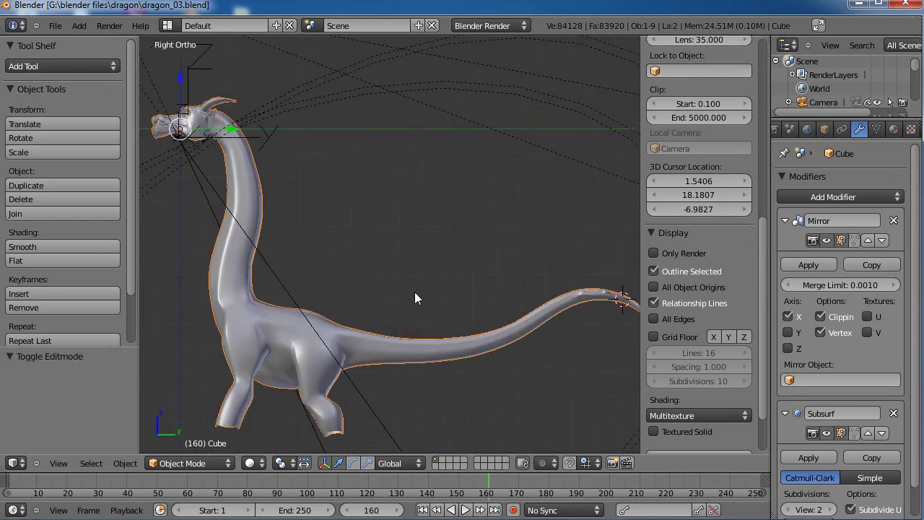
{"action": "key", "text": "ctrl+s"}
{"action": "left_click", "coordinate": [375, 217]}
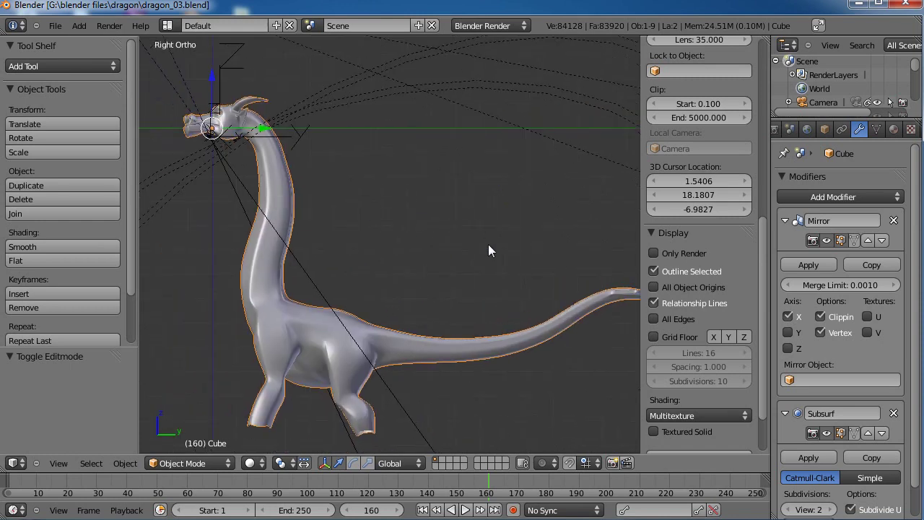
Examine the dragon's side profile in edit mode, checking the proportions of the neck, body, legs and tail
{"action": "scroll", "coordinate": [486, 244], "scroll_direction": "down", "scroll_amount": 2}
{"action": "middle_click_drag", "start_coordinate": [484, 243], "coordinate": [461, 247], "text": "shift"}
{"action": "scroll", "coordinate": [441, 279], "scroll_direction": "up", "scroll_amount": 1}
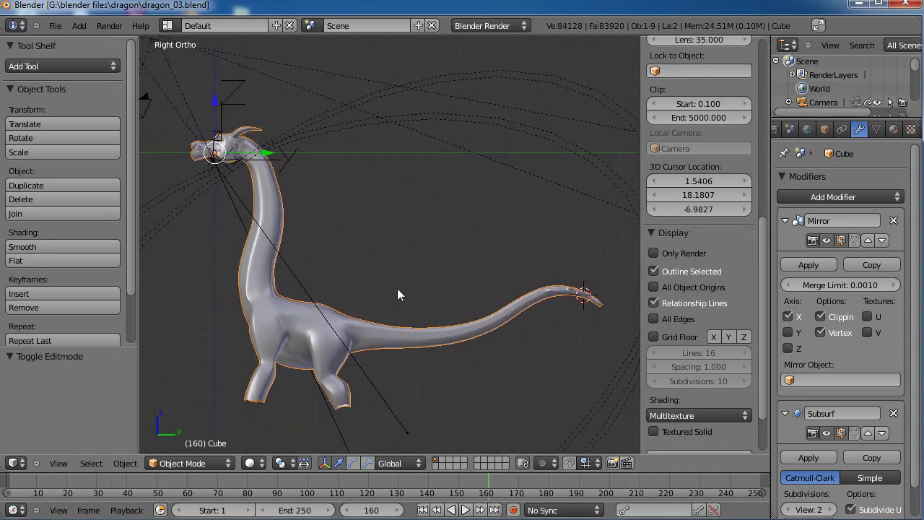
{"action": "middle_click_drag", "start_coordinate": [383, 291], "coordinate": [393, 279], "text": "shift"}
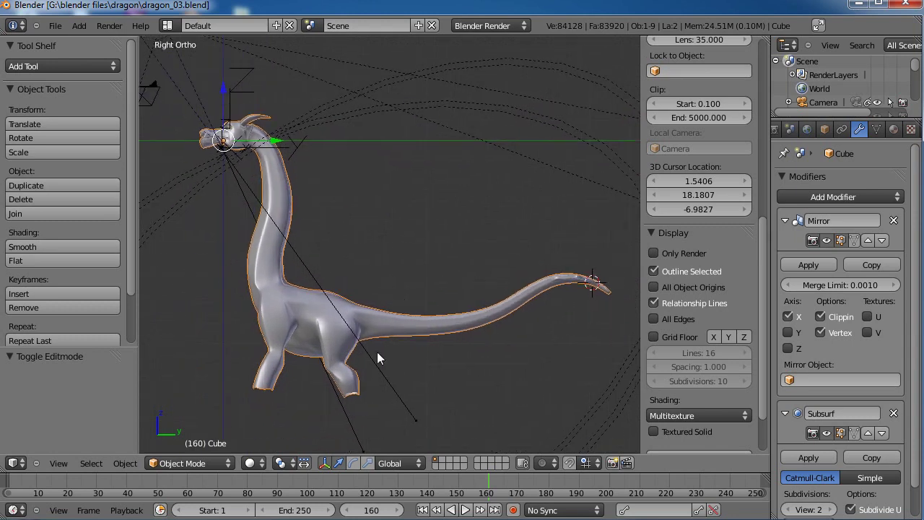
{"action": "key", "text": "Tab"}
{"action": "middle_click_drag", "start_coordinate": [376, 364], "coordinate": [366, 309], "text": "shift"}
{"action": "scroll", "coordinate": [418, 331], "scroll_direction": "up", "scroll_amount": 3}
{"action": "scroll", "coordinate": [434, 284], "scroll_direction": "down", "scroll_amount": 1}
{"action": "scroll", "coordinate": [398, 309], "scroll_direction": "down", "scroll_amount": 3}
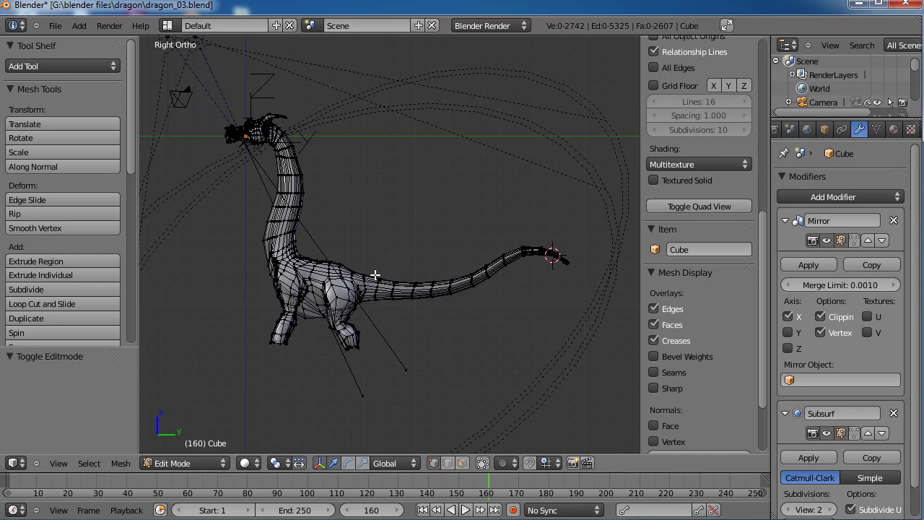
{"action": "scroll", "coordinate": [374, 275], "scroll_direction": "up", "scroll_amount": 3}
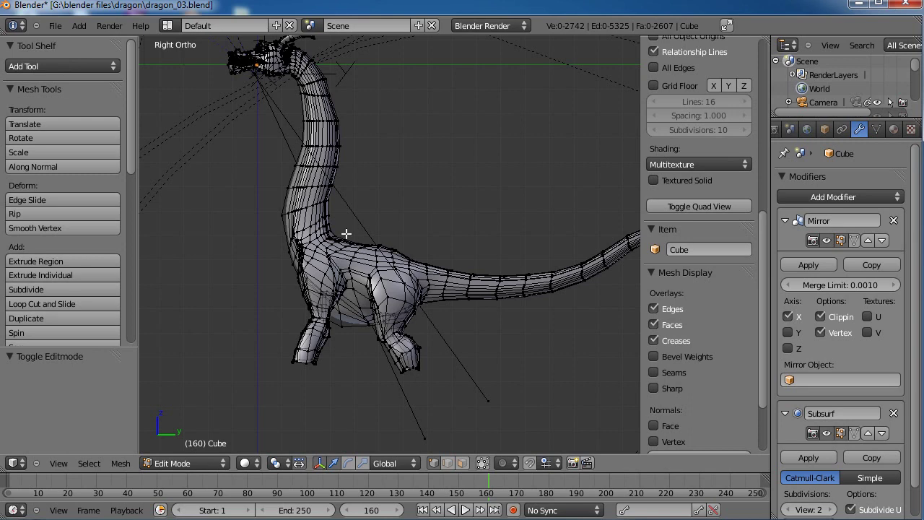
{"action": "scroll", "coordinate": [457, 307], "scroll_direction": "down", "scroll_amount": 2}
{"action": "middle_click_drag", "start_coordinate": [444, 297], "coordinate": [461, 260], "text": "shift"}
{"action": "scroll", "coordinate": [426, 311], "scroll_direction": "up", "scroll_amount": 3}
{"action": "scroll", "coordinate": [461, 259], "scroll_direction": "up", "scroll_amount": 2}
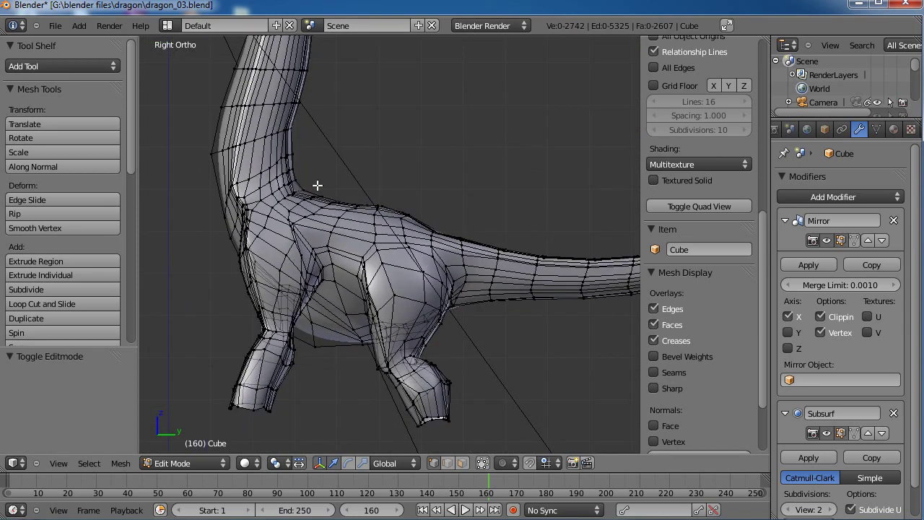
Box-select the dragon's hind leg, rump and the first part of the tail in the right side view
{"action": "key", "text": "b"}
{"action": "key", "text": "Escape"}
{"action": "scroll", "coordinate": [370, 221], "scroll_direction": "down", "scroll_amount": 1}
{"action": "middle_click_drag", "start_coordinate": [446, 220], "coordinate": [345, 222], "text": "shift"}
{"action": "scroll", "coordinate": [354, 223], "scroll_direction": "down", "scroll_amount": 1}
{"action": "key", "text": "b"}
{"action": "left_click_drag", "start_coordinate": [247, 227], "coordinate": [432, 406]}
{"action": "key", "text": "b"}
{"action": "left_click_drag", "start_coordinate": [254, 265], "coordinate": [240, 310]}
{"action": "scroll", "coordinate": [350, 269], "scroll_direction": "down", "scroll_amount": 1}
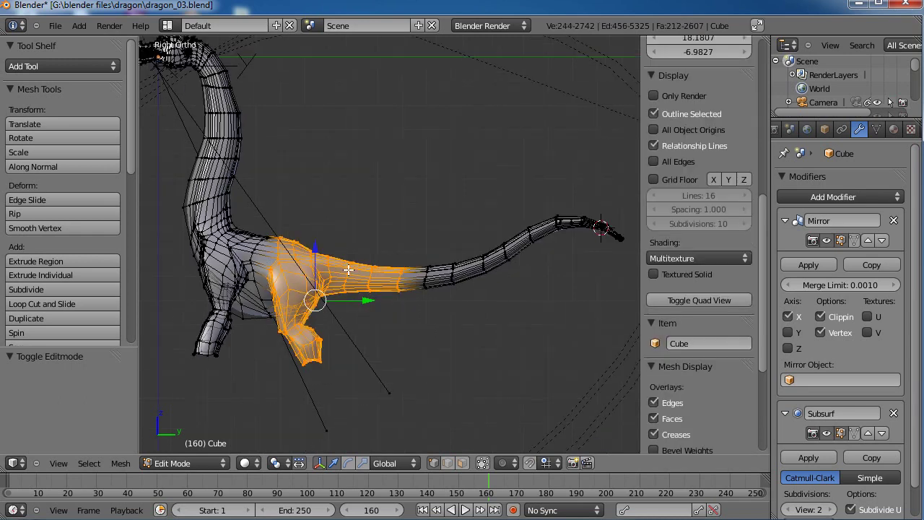
Extend the selection with the rest of the tail and an adjoining edge loop on the dragon's hindquarters
{"action": "middle_click_drag", "start_coordinate": [349, 269], "coordinate": [307, 282], "text": "shift"}
{"action": "key", "text": "b"}
{"action": "left_click_drag", "start_coordinate": [346, 164], "coordinate": [623, 349]}
{"action": "scroll", "coordinate": [455, 289], "scroll_direction": "up", "scroll_amount": 6}
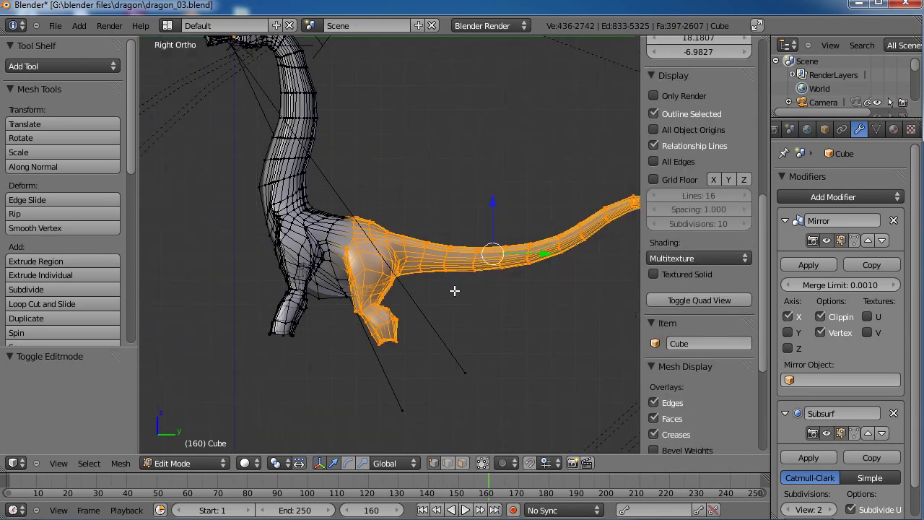
{"action": "mouse_move", "coordinate": [322, 257]}
{"action": "middle_mouse_down"}
{"action": "mouse_move", "coordinate": [340, 245]}
{"action": "mouse_move", "coordinate": [335, 266]}
{"action": "middle_mouse_up"}
{"action": "right_click", "coordinate": [300, 296], "text": "alt+shift"}
{"action": "middle_click_drag", "start_coordinate": [300, 295], "coordinate": [330, 310]}
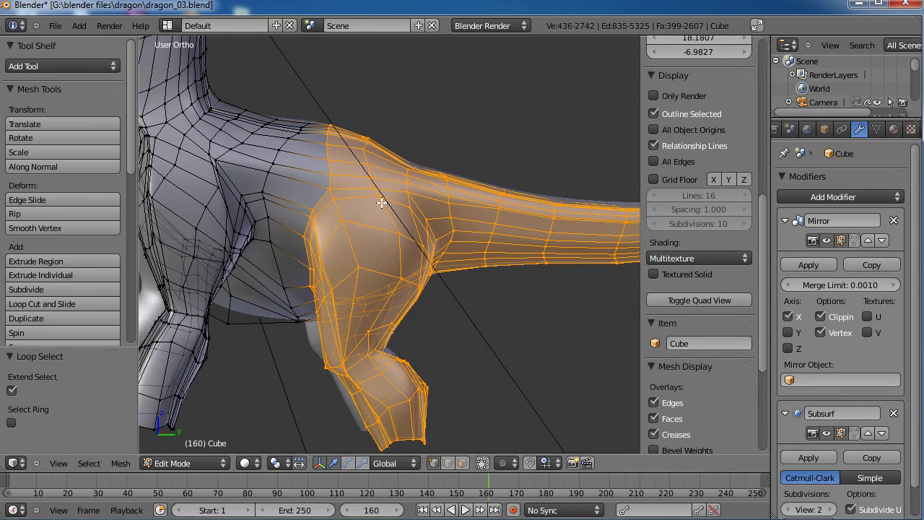
With proportional editing, scale the selected hindquarters and tail to 0.802 and move them about -0.54 in Y and -0.47 in Z
{"action": "key", "text": "KP_3"}
{"action": "scroll", "coordinate": [379, 206], "scroll_direction": "down", "scroll_amount": 3}
{"action": "middle_click_drag", "start_coordinate": [511, 217], "coordinate": [434, 239], "text": "shift"}
{"action": "key", "text": "o"}
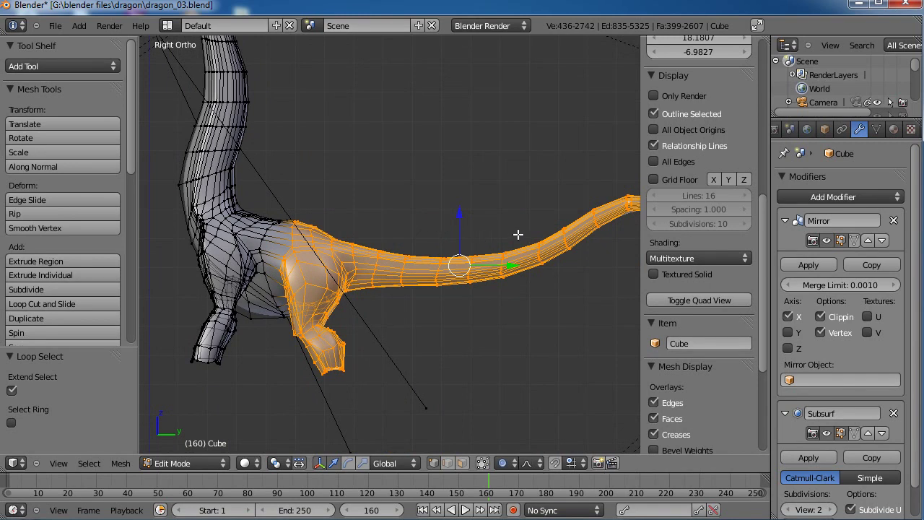
{"action": "key", "text": "s"}
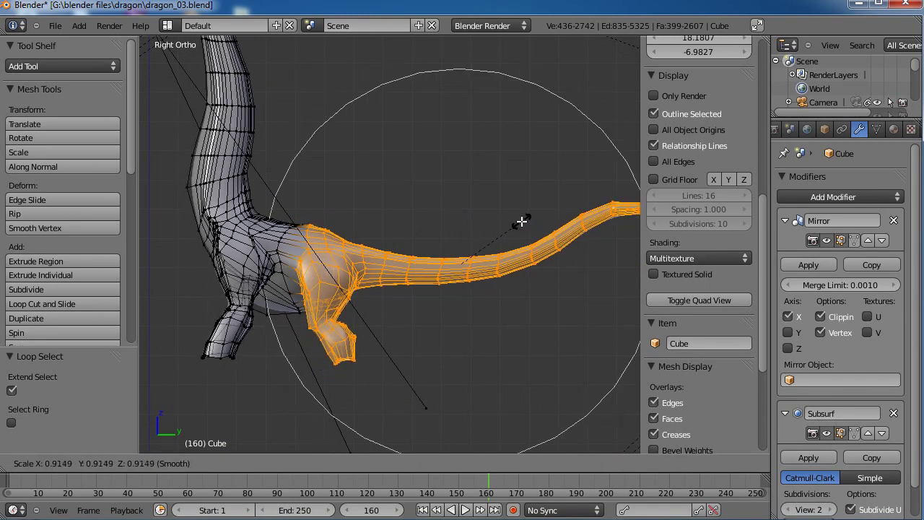
{"action": "scroll", "coordinate": [521, 222], "scroll_direction": "up", "scroll_amount": 5}
{"action": "scroll", "coordinate": [521, 222], "scroll_direction": "up", "scroll_amount": 4}
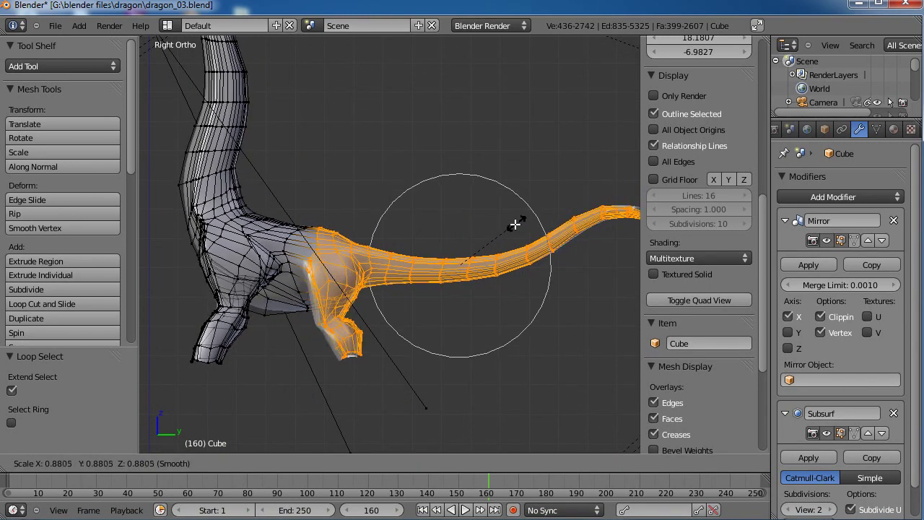
{"action": "left_click", "coordinate": [513, 226]}
{"action": "key", "text": "g"}
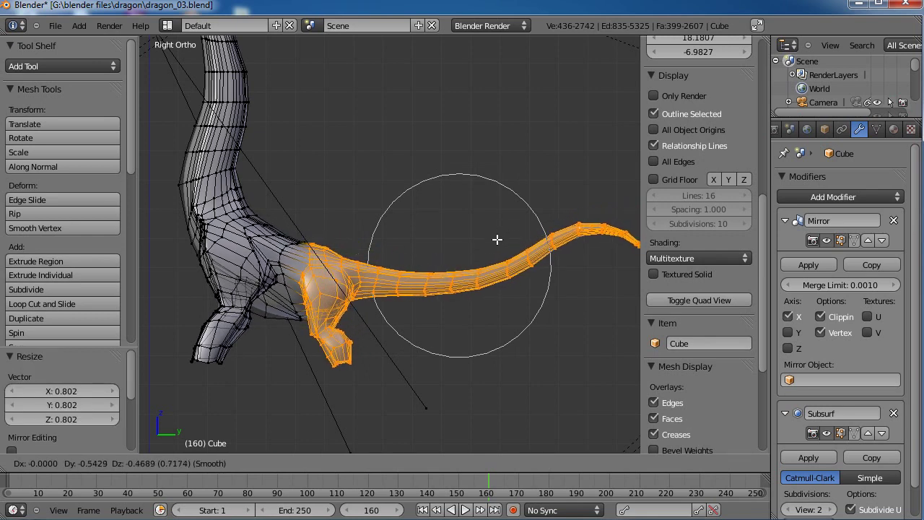
{"action": "left_click", "coordinate": [498, 239]}
Leave edit mode and save over dragon_03.blend, showing the whole dragon from the right side
{"action": "scroll", "coordinate": [434, 242], "scroll_direction": "down", "scroll_amount": 4}
{"action": "key", "text": "Tab"}
{"action": "middle_click_drag", "start_coordinate": [329, 240], "coordinate": [421, 259]}
{"action": "key", "text": "ctrl+s"}
{"action": "left_click", "coordinate": [421, 260]}
{"action": "key", "text": "KP_3"}
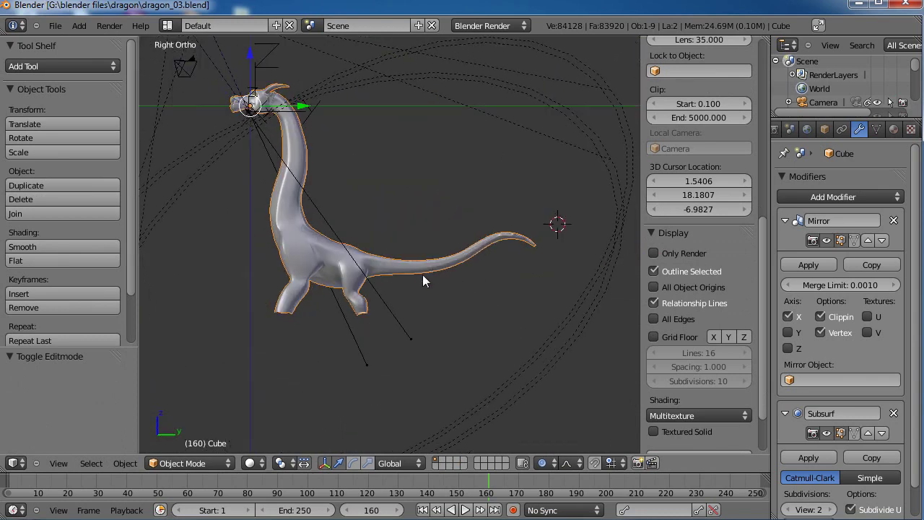
Examine the shape and open ends of the dragon's front and hind legs from the side and several other angles
{"action": "scroll", "coordinate": [390, 274], "scroll_direction": "up", "scroll_amount": 2}
{"action": "middle_click_drag", "start_coordinate": [359, 329], "coordinate": [440, 257], "text": "shift"}
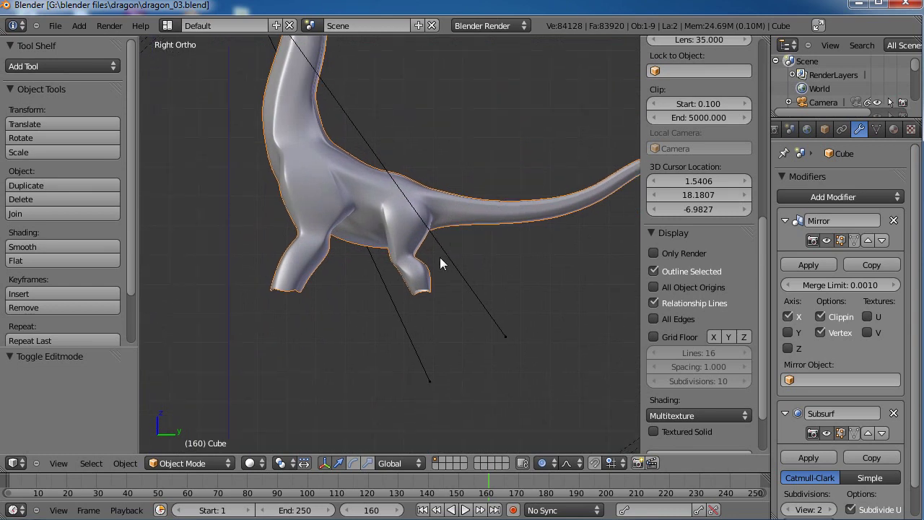
{"action": "scroll", "coordinate": [441, 264], "scroll_direction": "up", "scroll_amount": 3}
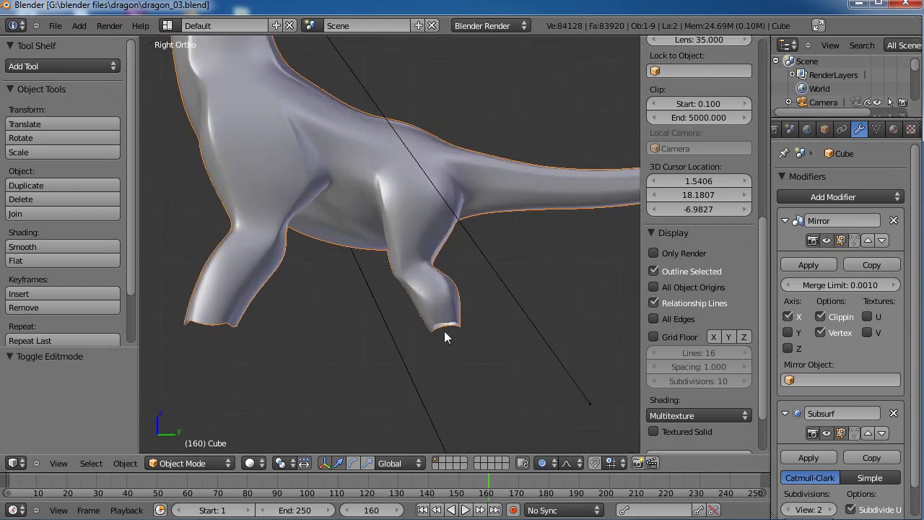
{"action": "scroll", "coordinate": [312, 247], "scroll_direction": "down", "scroll_amount": 2}
{"action": "middle_click_drag", "start_coordinate": [328, 219], "coordinate": [379, 277]}
{"action": "middle_click_drag", "start_coordinate": [362, 313], "coordinate": [369, 261]}
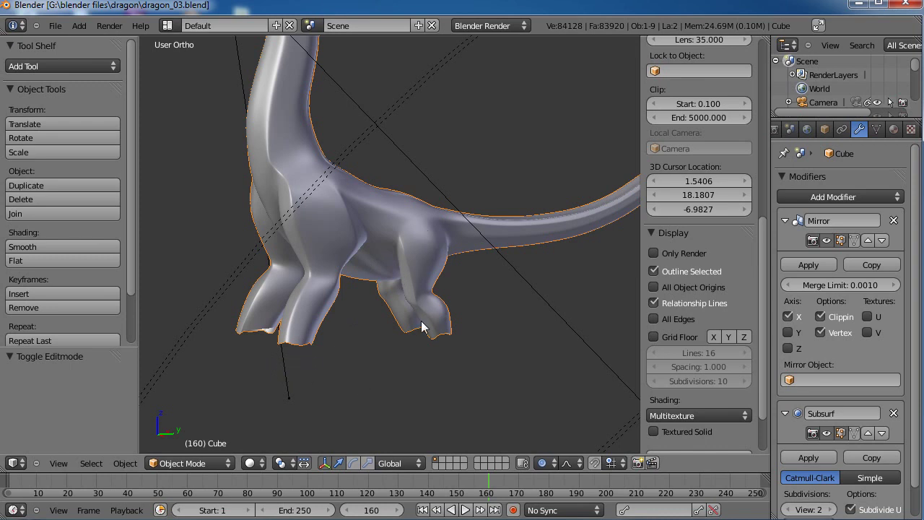
{"action": "middle_click_drag", "start_coordinate": [361, 271], "coordinate": [408, 321]}
{"action": "key", "text": "KP_3"}
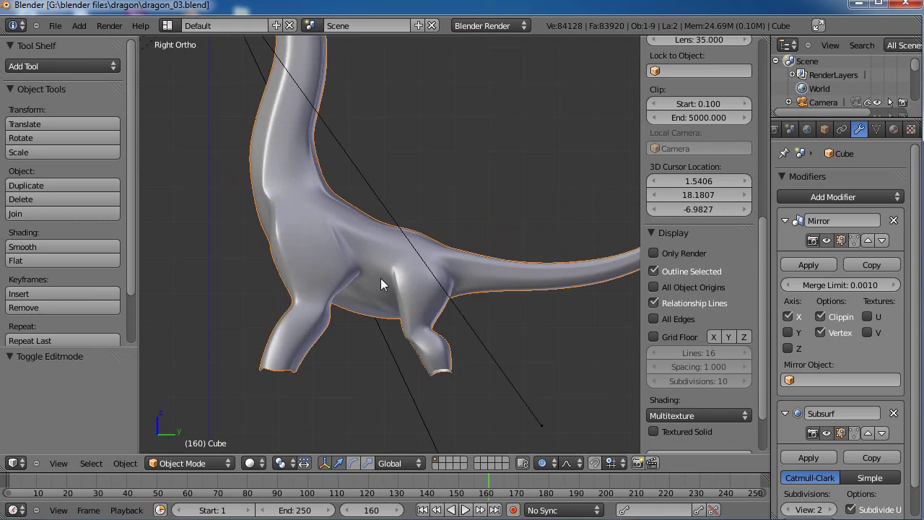
{"action": "middle_click_drag", "start_coordinate": [377, 277], "coordinate": [397, 252], "text": "shift"}
{"action": "scroll", "coordinate": [429, 304], "scroll_direction": "up", "scroll_amount": 2}
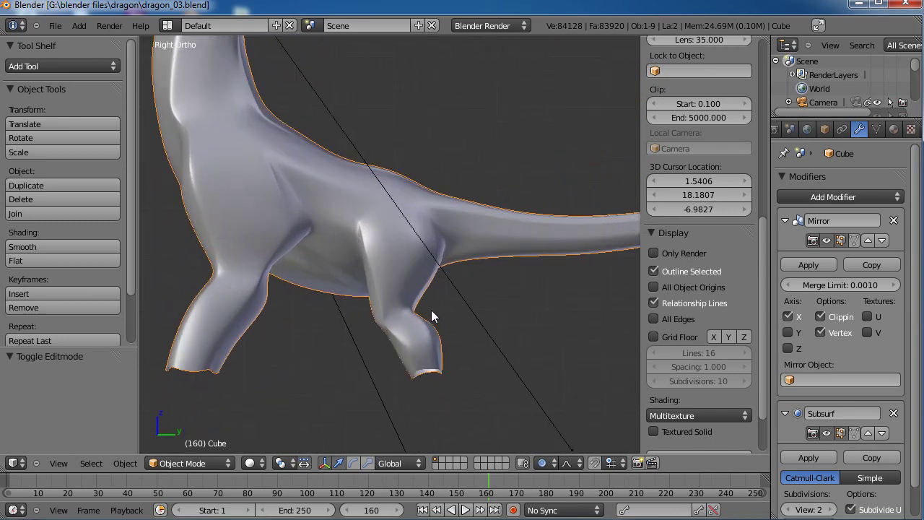
{"action": "middle_click_drag", "start_coordinate": [431, 310], "coordinate": [425, 247], "text": "shift"}
{"action": "middle_click_drag", "start_coordinate": [359, 256], "coordinate": [401, 323]}
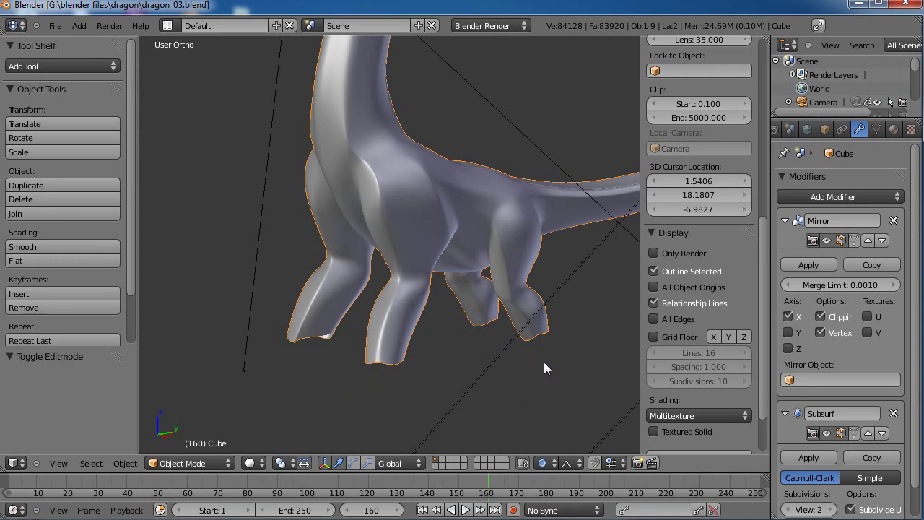
{"action": "middle_click_drag", "start_coordinate": [497, 349], "coordinate": [394, 276]}
In edit mode, select the edge loop around the front leg's open end and check it from below
{"action": "key", "text": "Tab"}
{"action": "right_click", "coordinate": [466, 365], "text": "alt"}
{"action": "key", "text": "KP_3"}
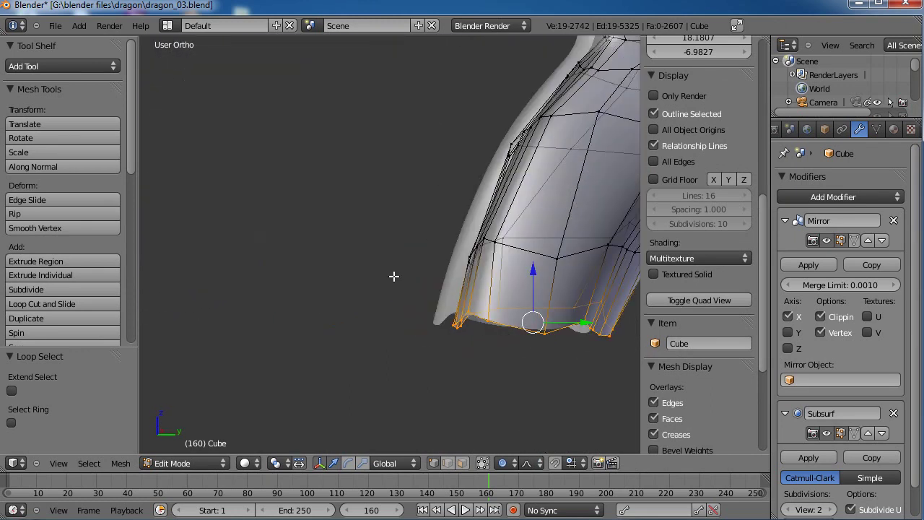
{"action": "middle_click_drag", "start_coordinate": [510, 277], "coordinate": [373, 265], "text": "shift"}
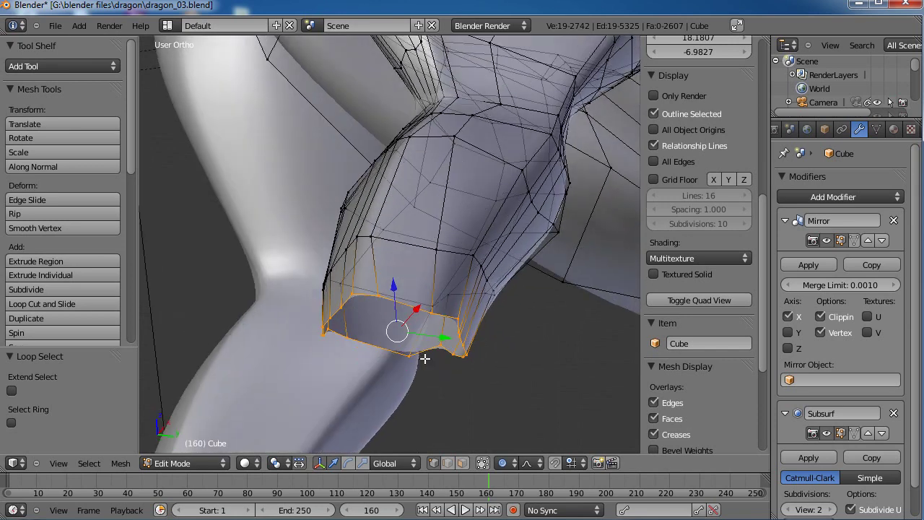
{"action": "middle_click_drag", "start_coordinate": [416, 235], "coordinate": [460, 295]}
{"action": "middle_click_drag", "start_coordinate": [457, 262], "coordinate": [435, 251]}
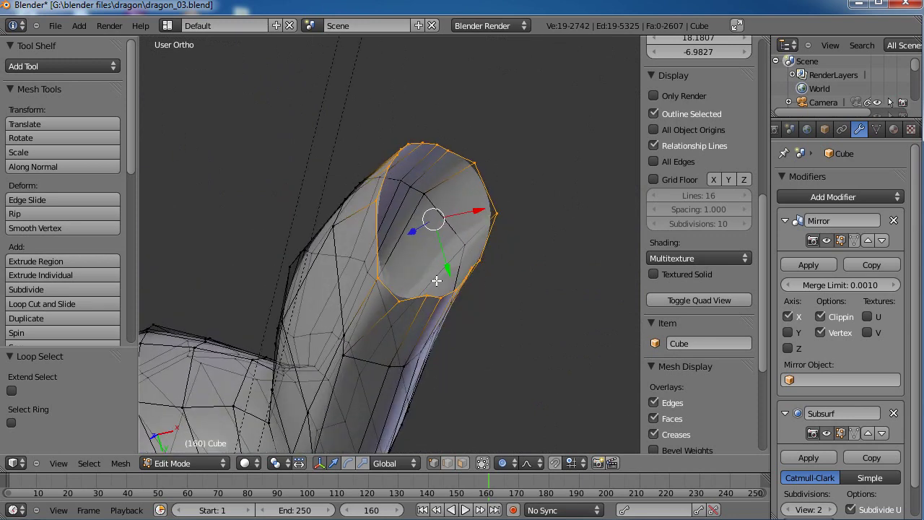
{"action": "middle_click_drag", "start_coordinate": [417, 228], "coordinate": [411, 198]}
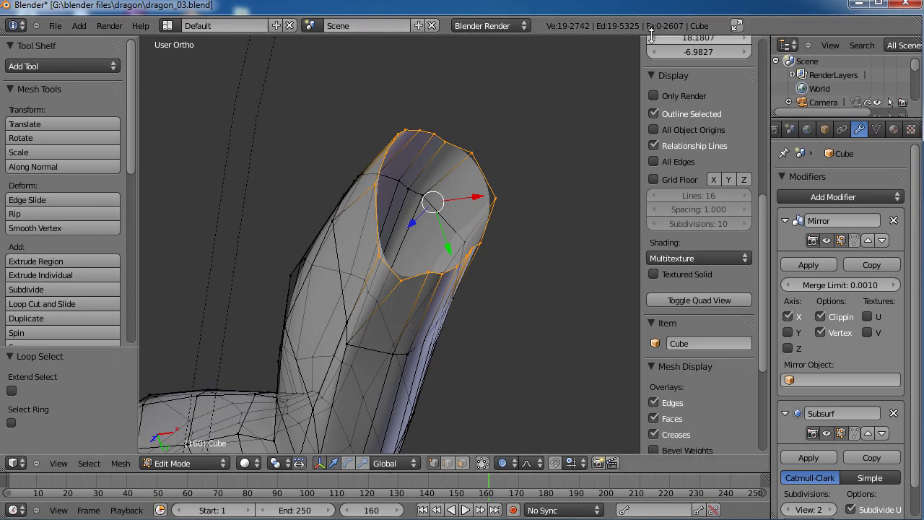
{"action": "middle_click_drag", "start_coordinate": [481, 135], "coordinate": [480, 150]}
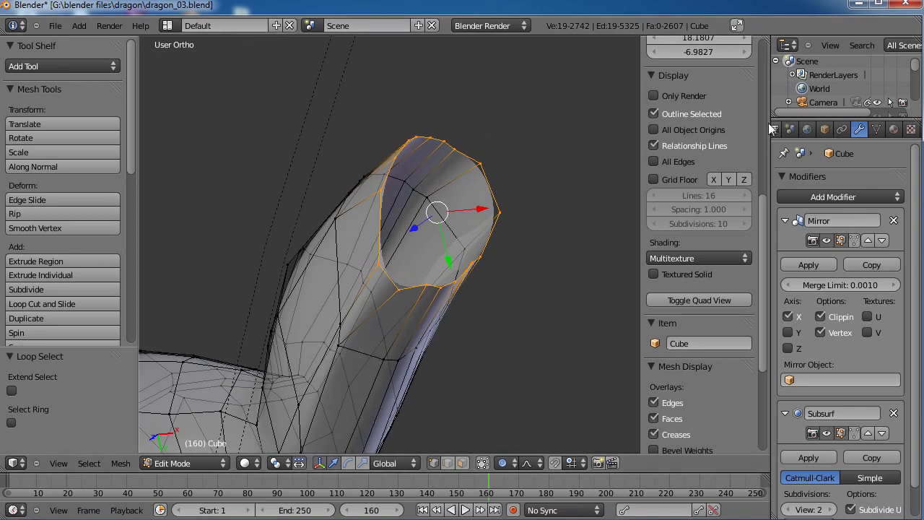
Rename the object to Dragon and save over dragon_03.blend
{"action": "scroll", "coordinate": [727, 266], "scroll_direction": "up", "scroll_amount": 4}
{"action": "scroll", "coordinate": [728, 266], "scroll_direction": "up", "scroll_amount": 8}
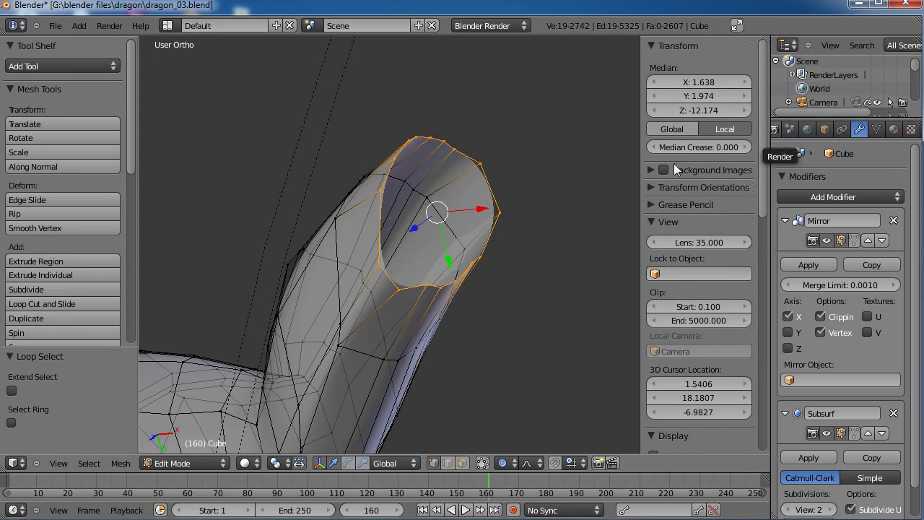
{"action": "scroll", "coordinate": [708, 210], "scroll_direction": "down", "scroll_amount": 12}
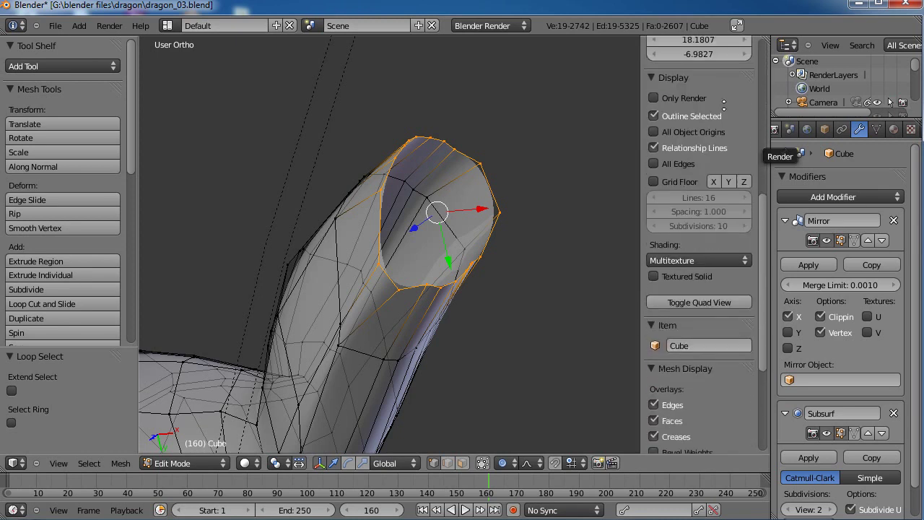
{"action": "left_click", "coordinate": [701, 335]}
{"action": "type", "text": "Dragon"}
{"action": "key", "text": "Return"}
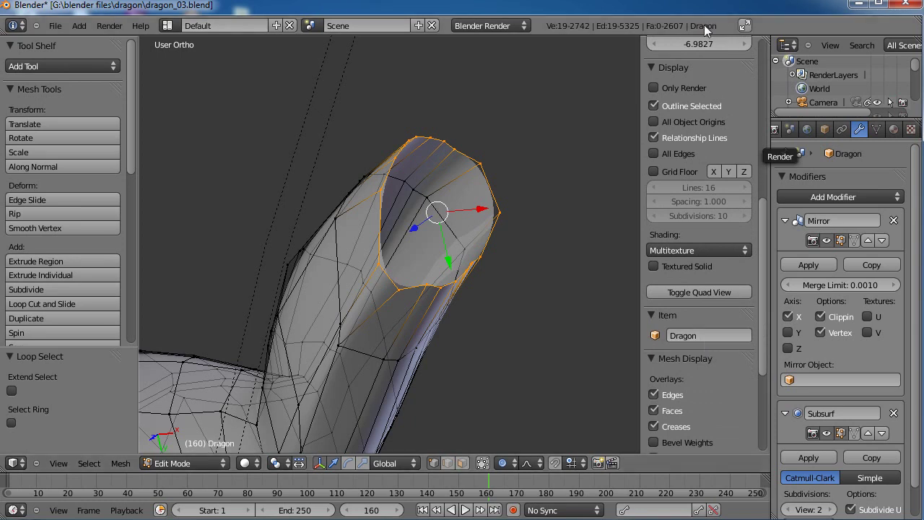
{"action": "middle_click_drag", "start_coordinate": [510, 157], "coordinate": [517, 134]}
{"action": "key", "text": "ctrl+s"}
{"action": "left_click", "coordinate": [508, 177]}
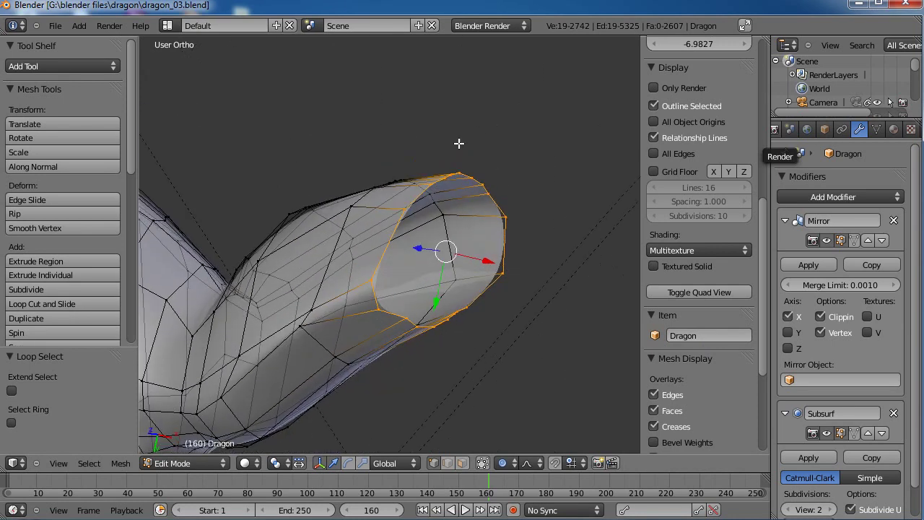
Add one lengthwise edge loop along the front leg to its open end and select the loop around that end
{"action": "middle_click_drag", "start_coordinate": [357, 203], "coordinate": [544, 177]}
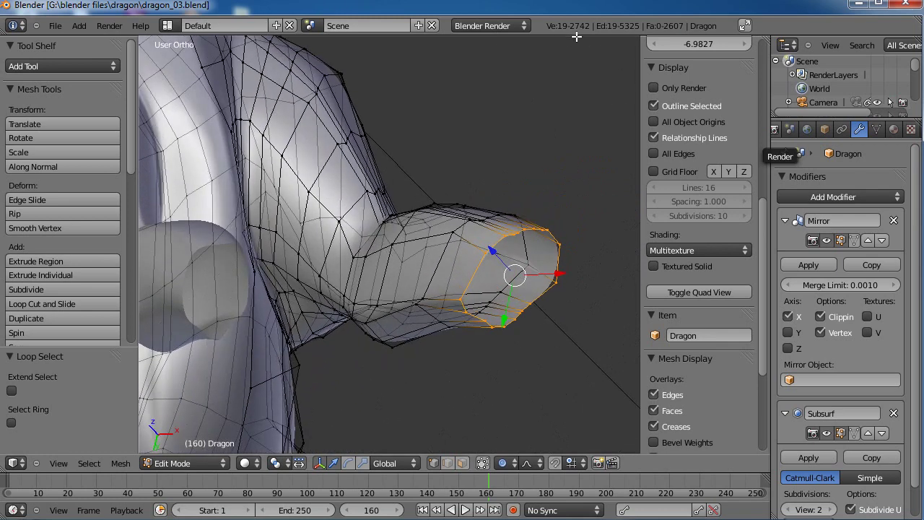
{"action": "middle_click_drag", "start_coordinate": [460, 155], "coordinate": [503, 174], "text": "shift"}
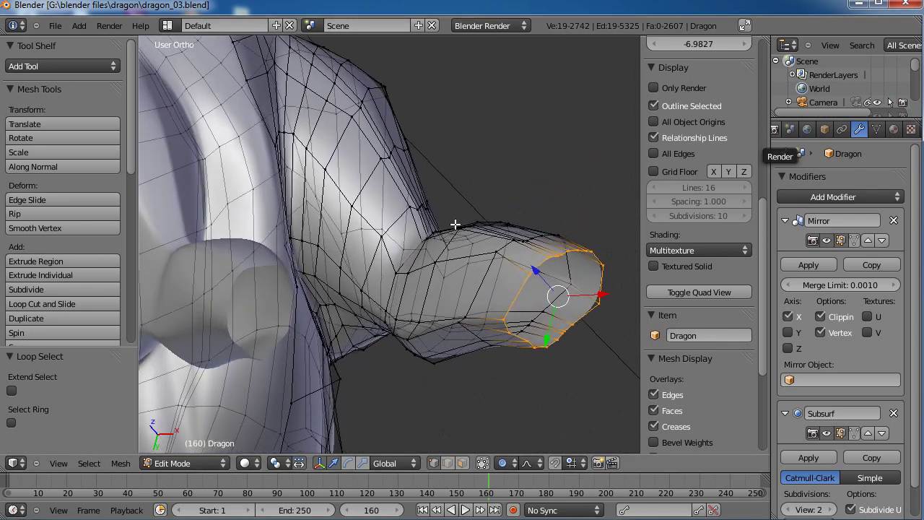
{"action": "key", "text": "ctrl+r"}
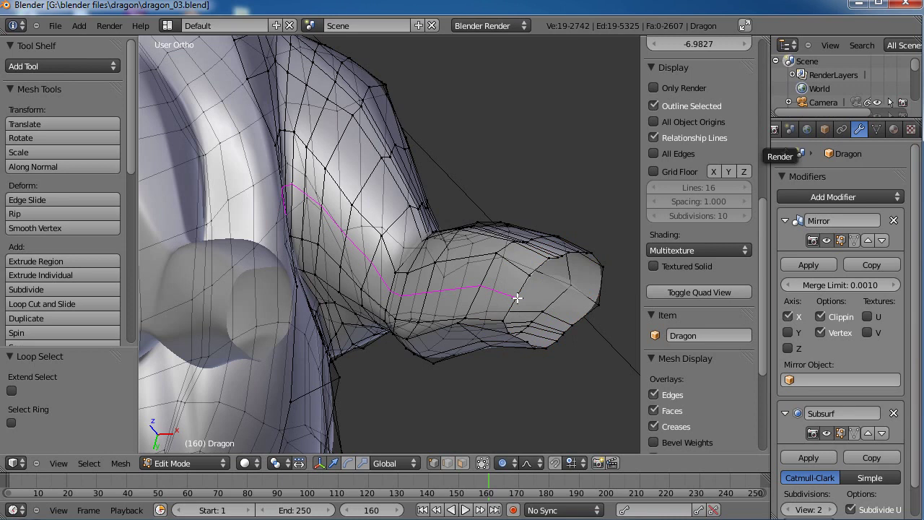
{"action": "left_click", "coordinate": [517, 297]}
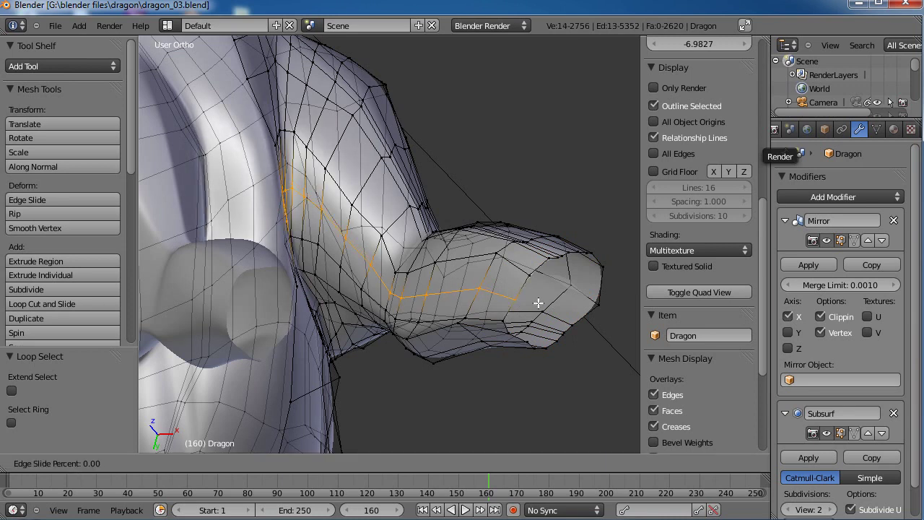
{"action": "right_click", "coordinate": [530, 296]}
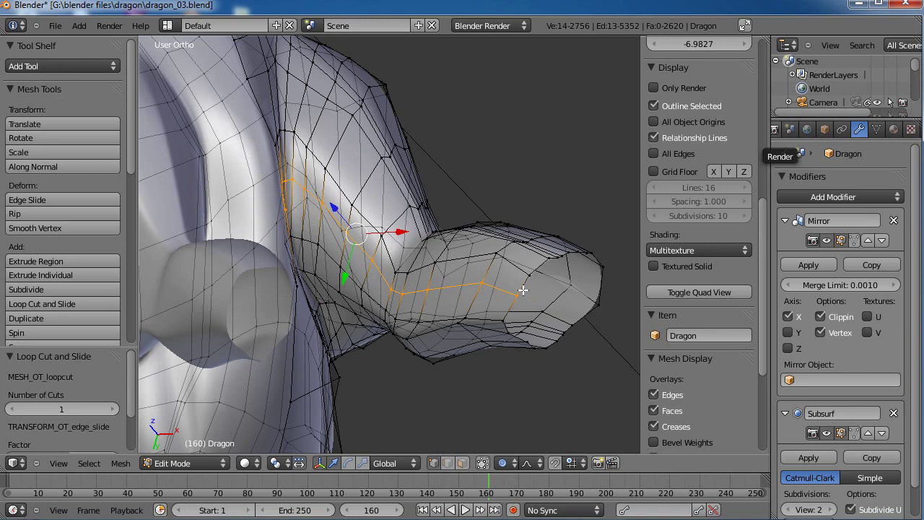
{"action": "right_click", "coordinate": [523, 289], "text": "alt"}
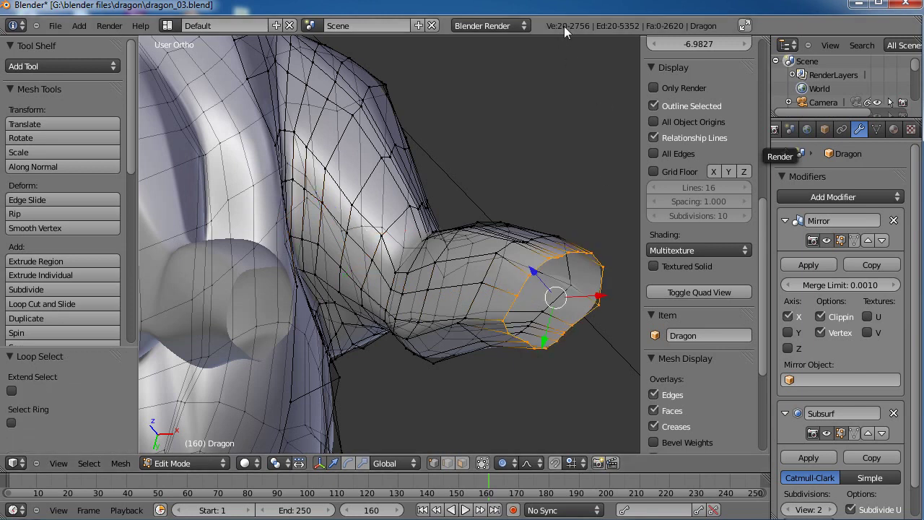
Examine the front leg's open rim, picking its vertices one by one to count them and find opposite pairs
{"action": "middle_click_drag", "start_coordinate": [532, 155], "coordinate": [426, 251]}
{"action": "scroll", "coordinate": [436, 258], "scroll_direction": "up", "scroll_amount": 3}
{"action": "right_click", "coordinate": [400, 300]}
{"action": "right_click", "coordinate": [382, 297], "text": "shift"}
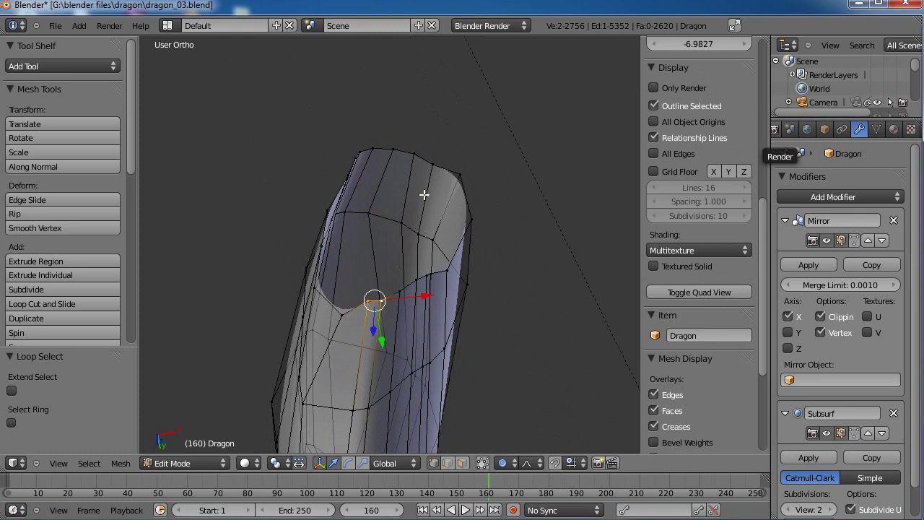
{"action": "middle_click_drag", "start_coordinate": [395, 192], "coordinate": [391, 208]}
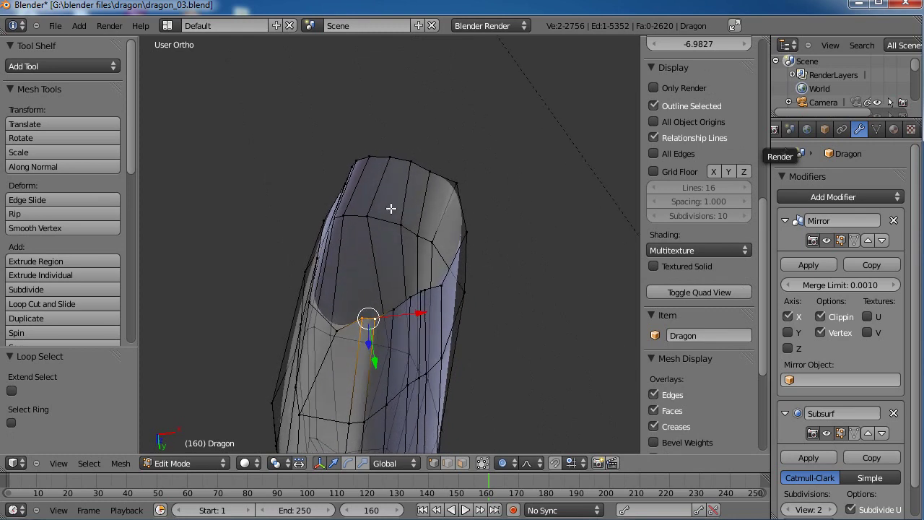
{"action": "right_click", "coordinate": [421, 159], "text": "alt"}
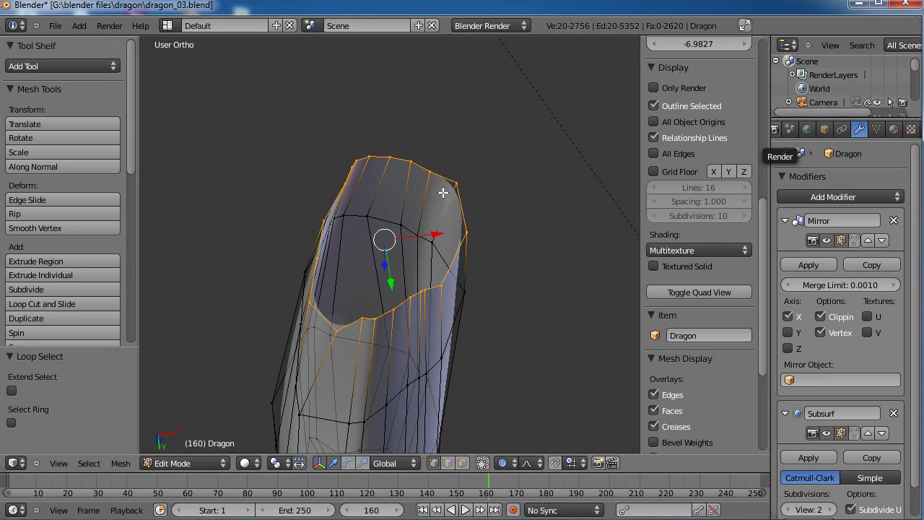
{"action": "right_click", "coordinate": [417, 158]}
{"action": "right_click", "coordinate": [459, 178]}
{"action": "right_click", "coordinate": [471, 228]}
{"action": "right_click", "coordinate": [439, 288]}
{"action": "right_click", "coordinate": [424, 288]}
{"action": "right_click", "coordinate": [419, 290]}
{"action": "right_click", "coordinate": [412, 293]}
{"action": "right_click", "coordinate": [393, 309]}
Fill a face across the middle of the front leg's opening from two adjacent rim vertices and the two opposite them
{"action": "right_click", "coordinate": [376, 315]}
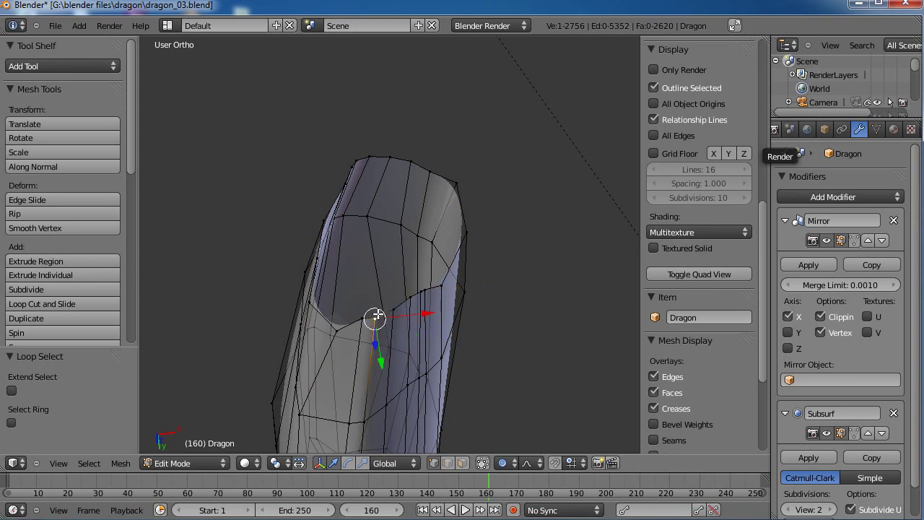
{"action": "right_click", "coordinate": [411, 158], "text": "ctrl"}
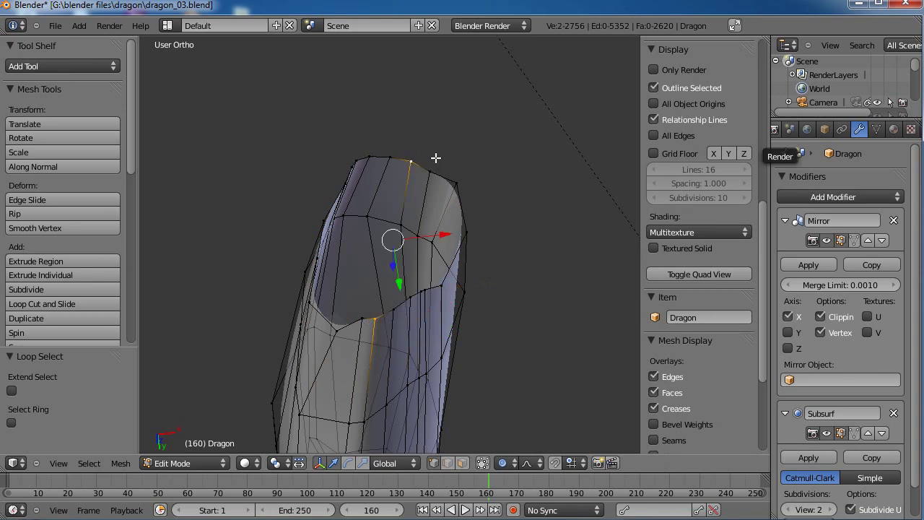
{"action": "right_click", "coordinate": [396, 151], "text": "ctrl"}
{"action": "right_click", "coordinate": [354, 324], "text": "ctrl"}
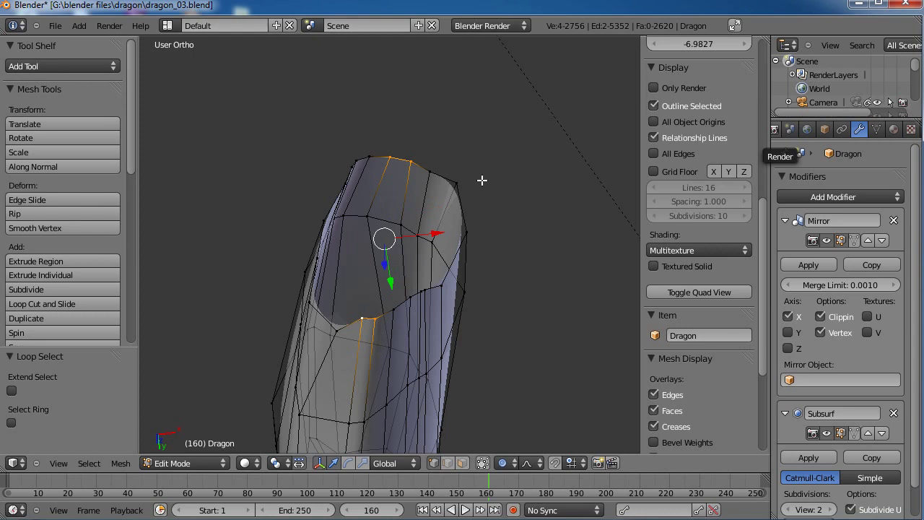
{"action": "key", "text": "f"}
Fill a second bridging face beside the first, using its edge and the next pair of opposite rim vertices
{"action": "middle_click_drag", "start_coordinate": [374, 241], "coordinate": [370, 234]}
{"action": "right_click", "coordinate": [423, 172]}
{"action": "right_click", "coordinate": [408, 155], "text": "shift"}
{"action": "right_click", "coordinate": [363, 307], "text": "shift"}
{"action": "right_click", "coordinate": [380, 304], "text": "shift"}
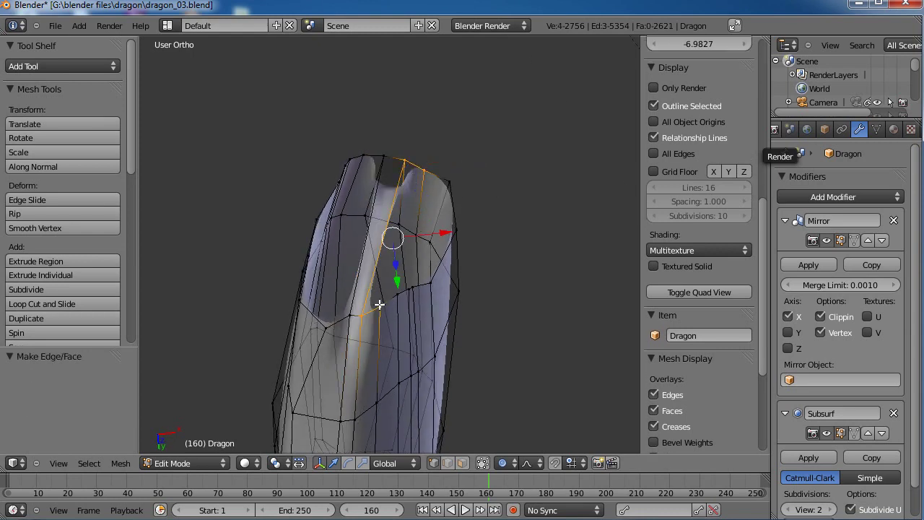
{"action": "key", "text": "f"}
Fill a third bridging face across the opening, continuing from the second toward the crowded rim vertices
{"action": "right_click", "coordinate": [392, 300]}
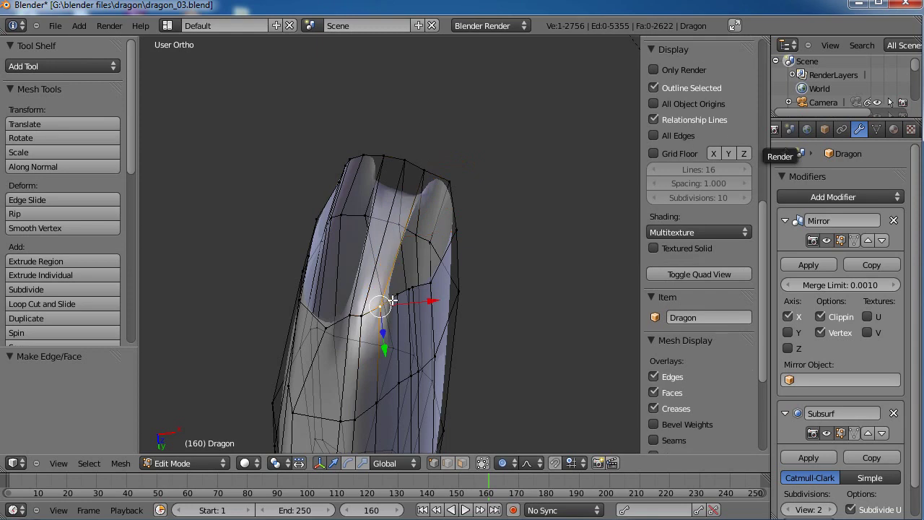
{"action": "right_click", "coordinate": [423, 220], "text": "shift"}
{"action": "middle_click_drag", "start_coordinate": [430, 248], "coordinate": [434, 232]}
{"action": "right_click", "coordinate": [457, 173], "text": "shift"}
{"action": "right_click", "coordinate": [436, 159], "text": "shift"}
{"action": "key", "text": "f"}
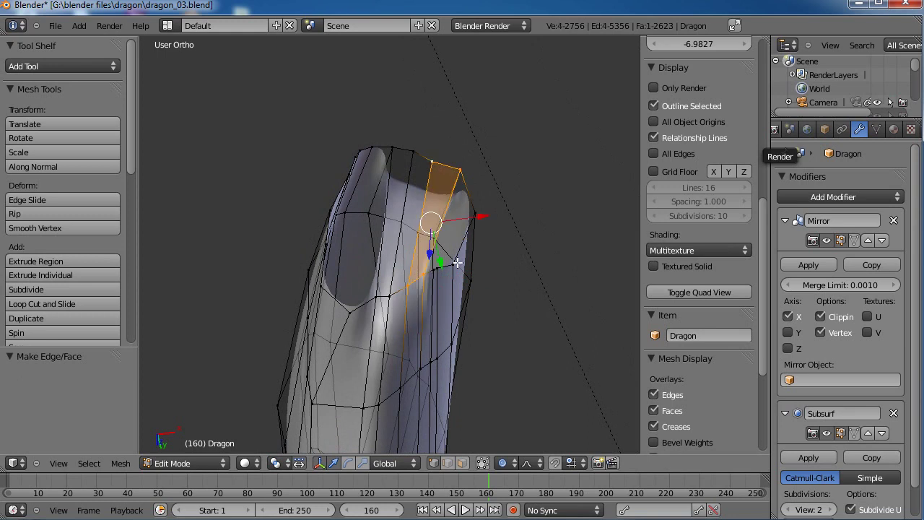
Fill a fourth bridging face across the opening between the third face and the crowded rim vertices
{"action": "right_click", "coordinate": [477, 216]}
{"action": "right_click", "coordinate": [464, 169], "text": "shift"}
{"action": "right_click", "coordinate": [426, 275], "text": "shift"}
{"action": "right_click", "coordinate": [433, 271], "text": "shift"}
{"action": "key", "text": "f"}
Try to fill a face from the remaining corner vertex to the crowded rim vertices, then undo it
{"action": "right_click", "coordinate": [451, 270]}
{"action": "right_click", "coordinate": [440, 270], "text": "shift"}
{"action": "scroll", "coordinate": [469, 276], "scroll_direction": "up", "scroll_amount": 3}
{"action": "middle_click_drag", "start_coordinate": [500, 282], "coordinate": [429, 272], "text": "shift"}
{"action": "scroll", "coordinate": [430, 272], "scroll_direction": "up", "scroll_amount": 3}
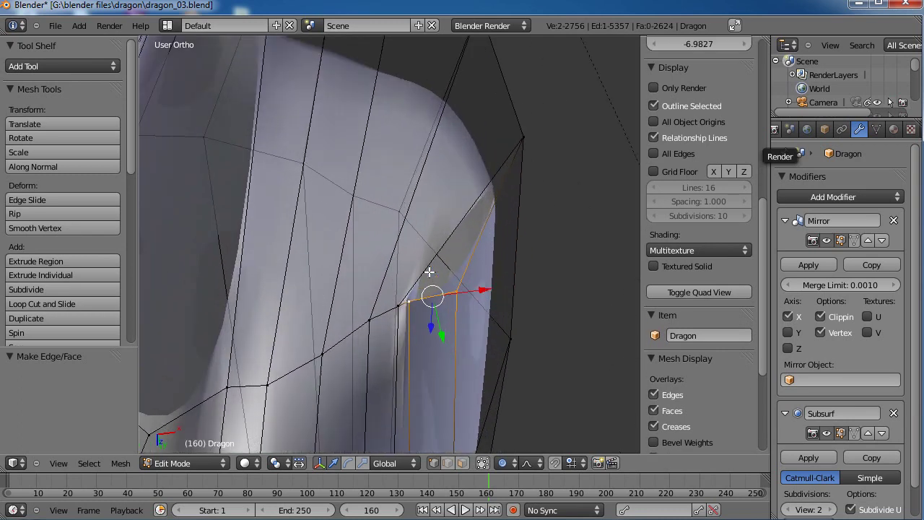
{"action": "right_click", "coordinate": [523, 137], "text": "shift"}
{"action": "right_click", "coordinate": [495, 277], "text": "shift"}
{"action": "key", "text": "f"}
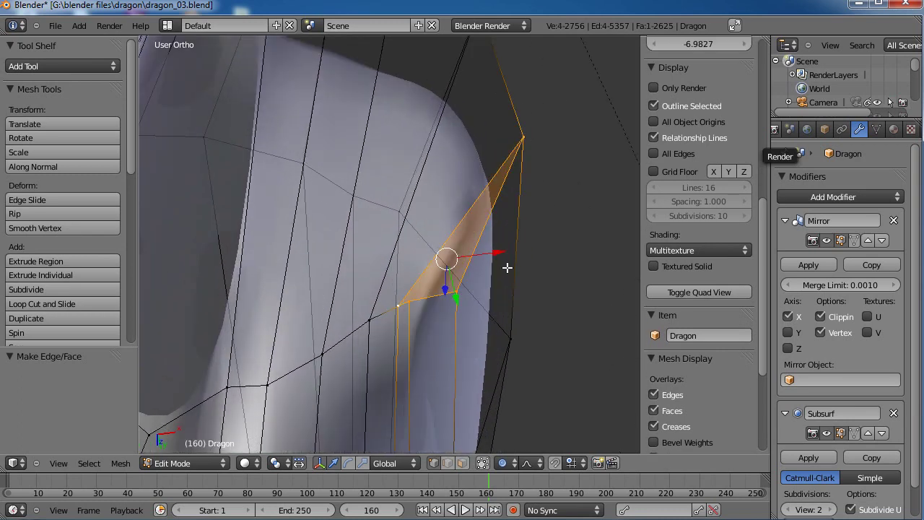
{"action": "right_click", "coordinate": [415, 303]}
{"action": "key", "text": "ctrl+z"}
{"action": "key", "text": "ctrl+z"}
Turn off proportional editing and move the crowded rim vertex by about X 0.034, Y -0.054, Z -0.019
{"action": "middle_click_drag", "start_coordinate": [436, 256], "coordinate": [427, 199]}
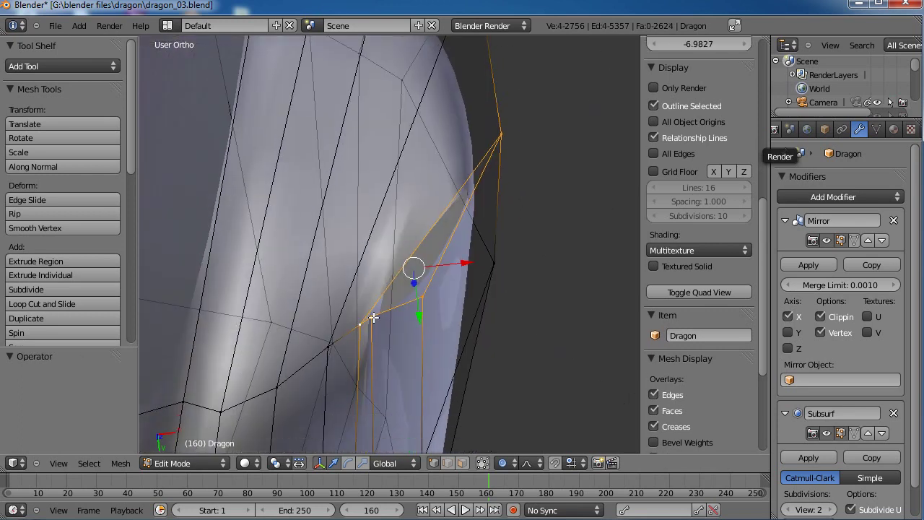
{"action": "right_click", "coordinate": [373, 316]}
{"action": "key", "text": "g"}
{"action": "left_click", "coordinate": [401, 307]}
{"action": "middle_click_drag", "start_coordinate": [401, 307], "coordinate": [418, 300]}
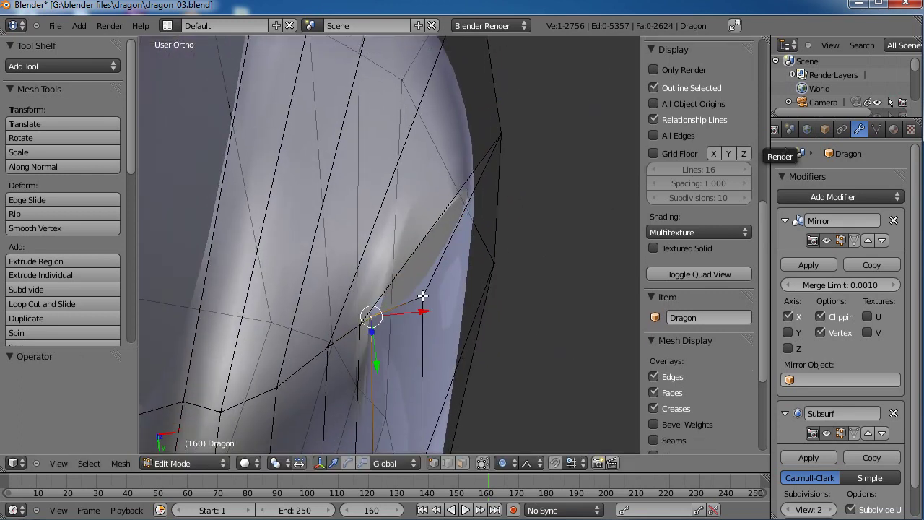
{"action": "key", "text": "o"}
{"action": "key", "text": "g"}
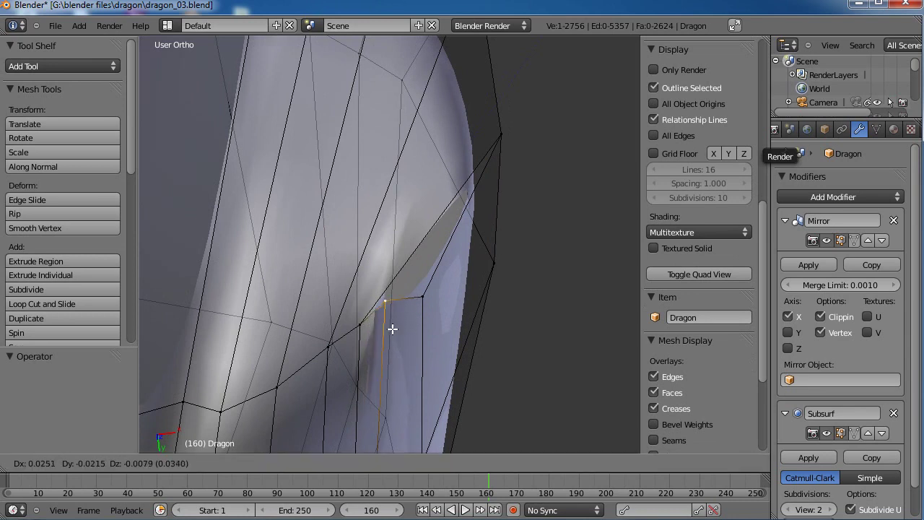
{"action": "left_click", "coordinate": [393, 316]}
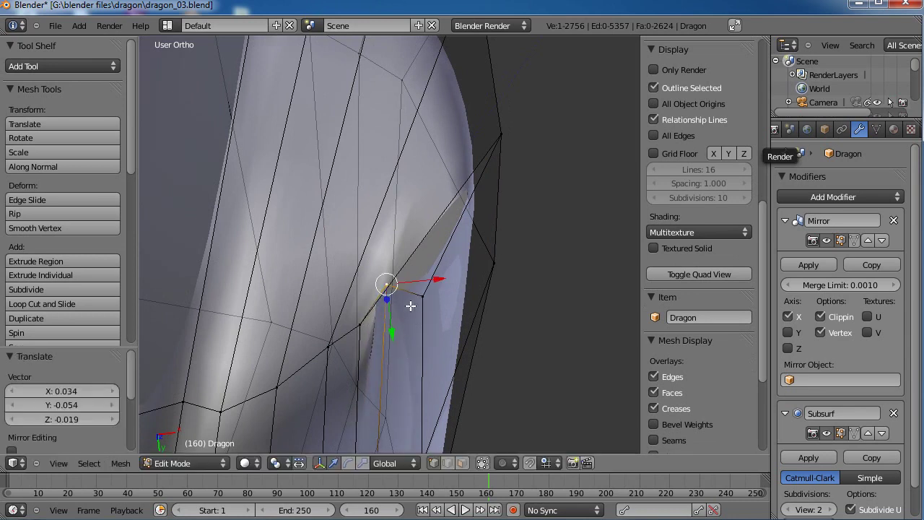
Try to fill a face between the moved rim vertex and its three neighbours around the narrow gap, then undo it
{"action": "right_click", "coordinate": [501, 129]}
{"action": "right_click", "coordinate": [425, 296], "text": "shift"}
{"action": "right_click", "coordinate": [390, 281], "text": "shift"}
{"action": "right_click", "coordinate": [357, 324], "text": "shift"}
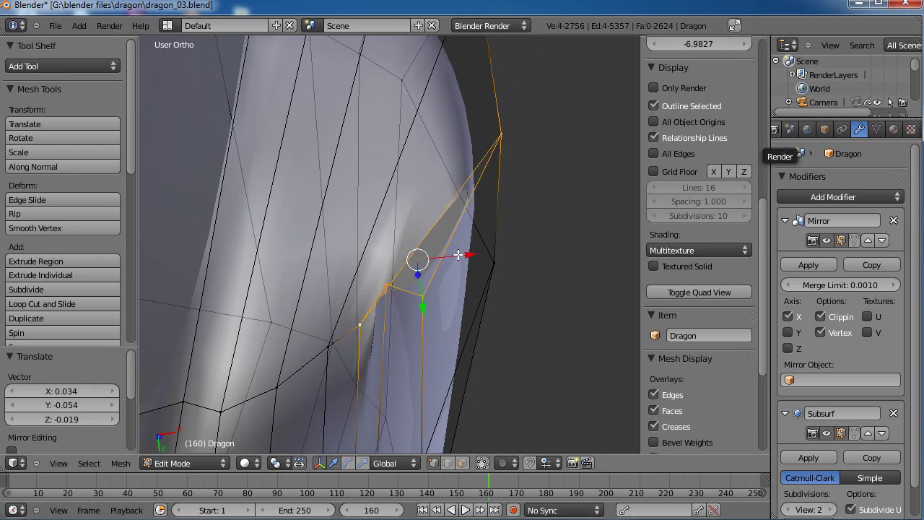
{"action": "key", "text": "f"}
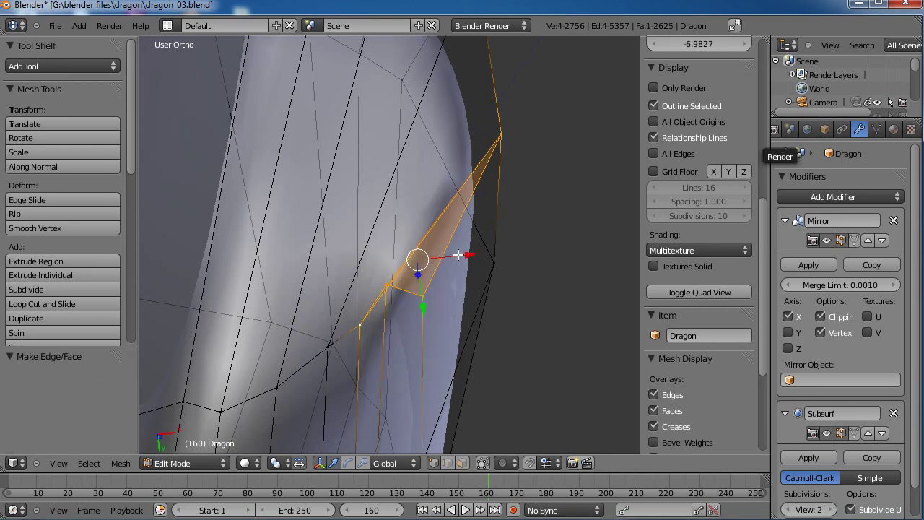
{"action": "key", "text": "ctrl+z"}
Move the rim vertex beside the narrow gap away from its overlapping neighbour
{"action": "middle_click_drag", "start_coordinate": [373, 324], "coordinate": [403, 309]}
{"action": "right_click", "coordinate": [343, 238]}
{"action": "middle_click_drag", "start_coordinate": [343, 238], "coordinate": [386, 280]}
{"action": "key", "text": "g"}
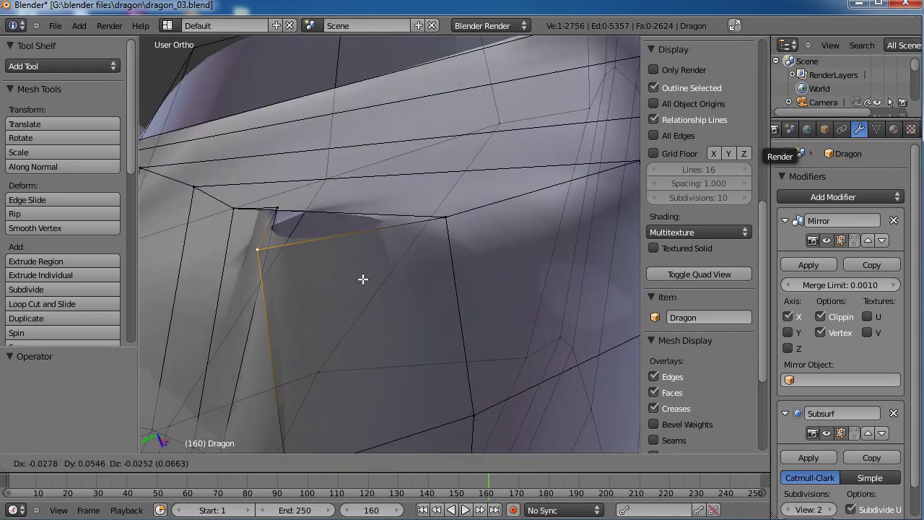
{"action": "left_click", "coordinate": [340, 274]}
Try to fill the narrow gap from its four surrounding rim vertices, then undo it
{"action": "right_click", "coordinate": [276, 208], "text": "shift"}
{"action": "right_click", "coordinate": [235, 208], "text": "shift"}
{"action": "right_click", "coordinate": [462, 216], "text": "shift"}
{"action": "key", "text": "f"}
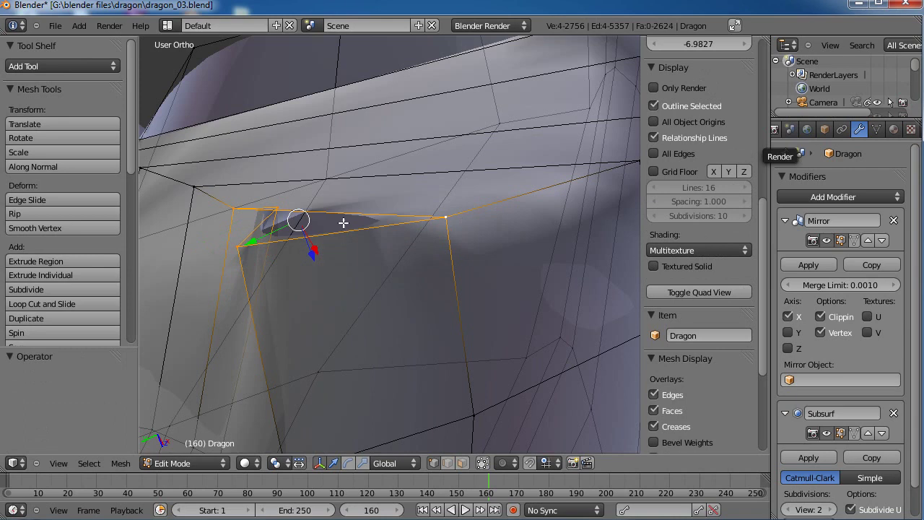
{"action": "key", "text": "ctrl+z"}
Reposition the other overlapping rim vertex beside the narrow gap, adjusting it from several view angles
{"action": "right_click", "coordinate": [279, 208]}
{"action": "key", "text": "g"}
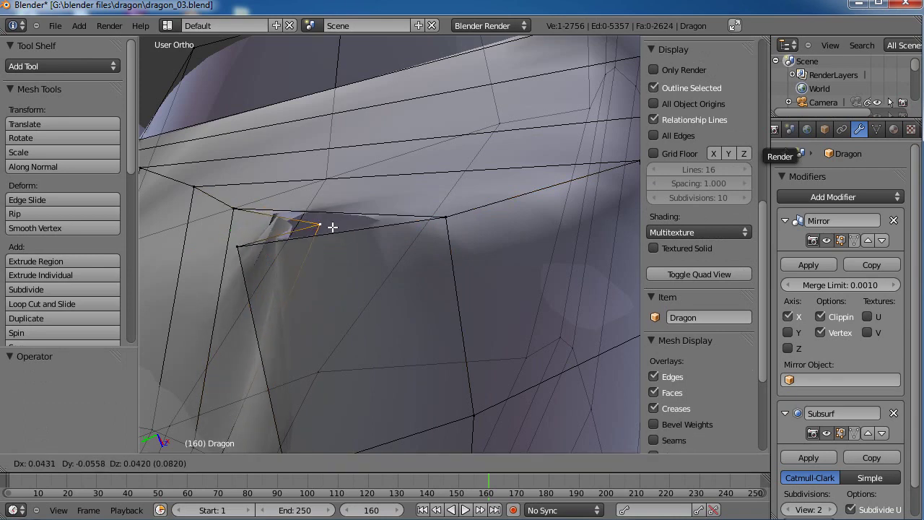
{"action": "left_click", "coordinate": [247, 239]}
{"action": "key", "text": "g"}
{"action": "left_click", "coordinate": [274, 281]}
{"action": "middle_click_drag", "start_coordinate": [275, 282], "coordinate": [384, 271]}
{"action": "key", "text": "g"}
{"action": "left_click", "coordinate": [396, 299]}
Fill a face over the narrow gap from the repositioned vertex and its three neighbouring rim vertices
{"action": "right_click", "coordinate": [346, 277], "text": "shift"}
{"action": "right_click", "coordinate": [438, 262], "text": "shift"}
{"action": "right_click", "coordinate": [598, 271], "text": "ctrl"}
{"action": "key", "text": "f"}
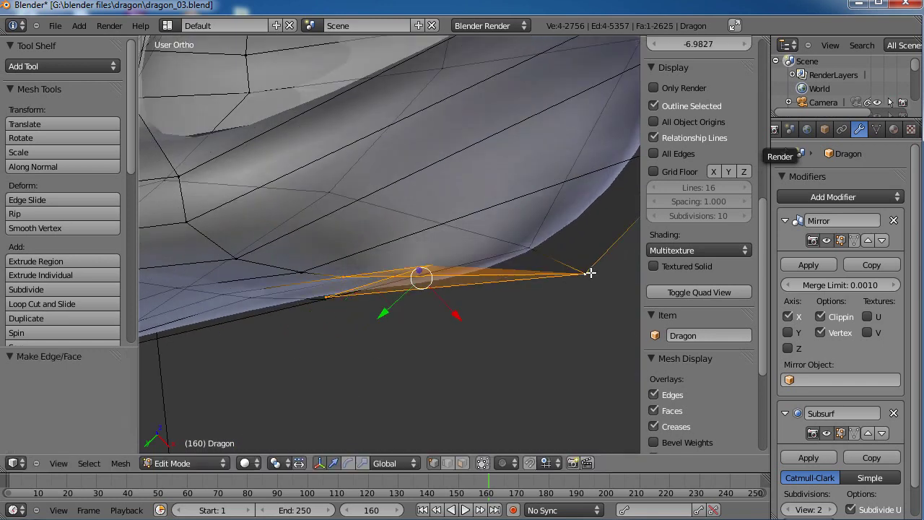
Untangle and space out the crowded rim vertices, moving the last one by about X 0.073, Y -0.097, Z -0.019
{"action": "middle_click_drag", "start_coordinate": [455, 325], "coordinate": [456, 354]}
{"action": "right_click", "coordinate": [323, 278]}
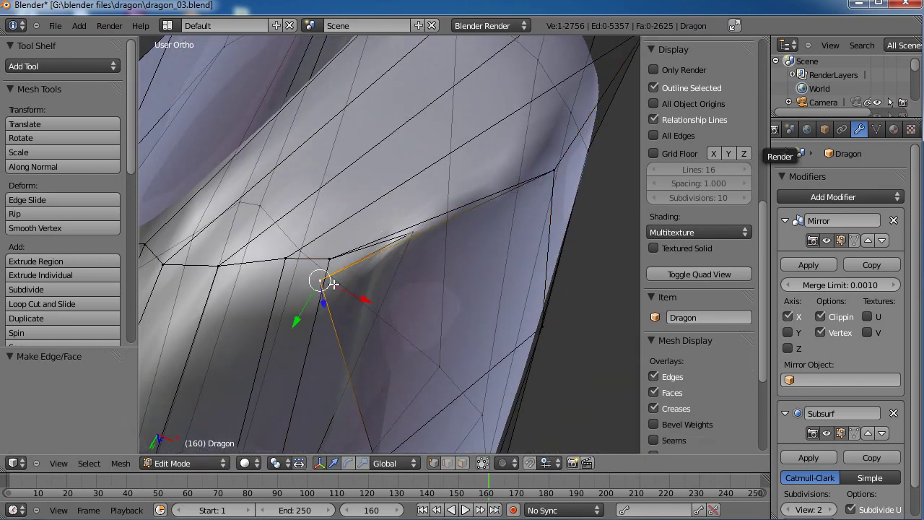
{"action": "key", "text": "g"}
{"action": "left_click", "coordinate": [446, 285]}
{"action": "right_click_drag", "start_coordinate": [407, 229], "coordinate": [356, 280]}
{"action": "right_click_drag", "start_coordinate": [426, 278], "coordinate": [481, 250]}
{"action": "left_click", "coordinate": [482, 249]}
{"action": "middle_click_drag", "start_coordinate": [465, 270], "coordinate": [437, 285]}
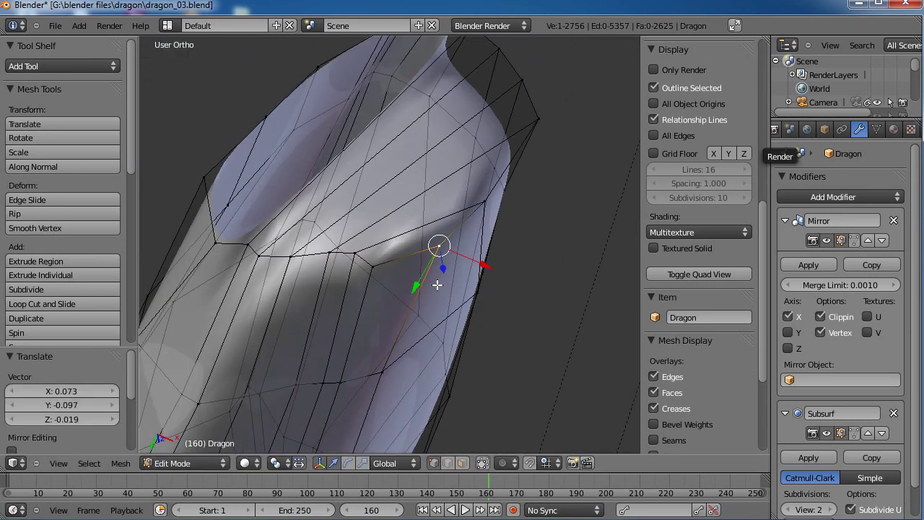
In edge selection mode, delete the edge shared by the last two bridging faces at the crowded end of the rim
{"action": "middle_click_drag", "start_coordinate": [371, 301], "coordinate": [373, 236]}
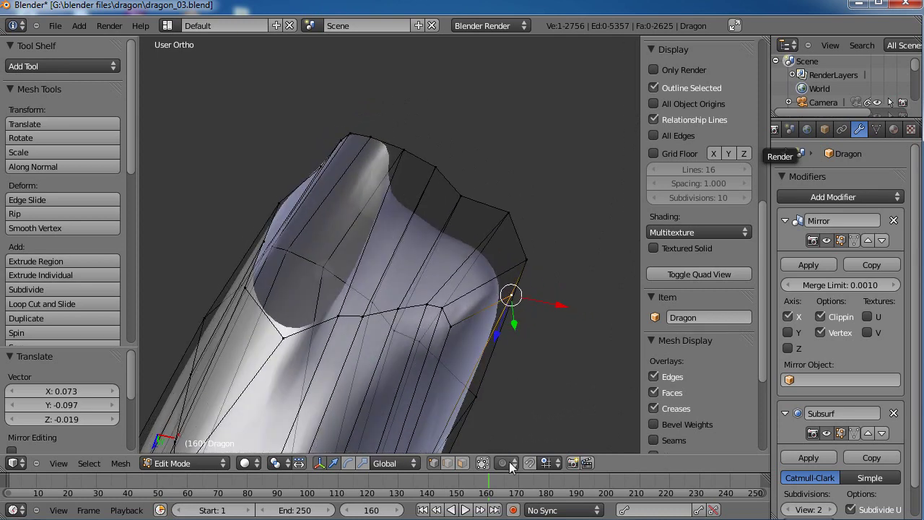
{"action": "left_click", "coordinate": [448, 463]}
{"action": "right_click", "coordinate": [513, 269]}
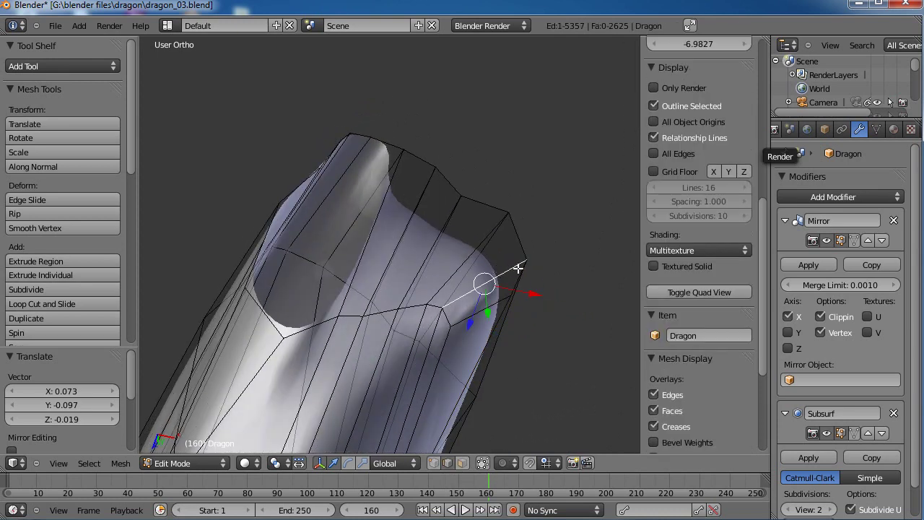
{"action": "key", "text": "x"}
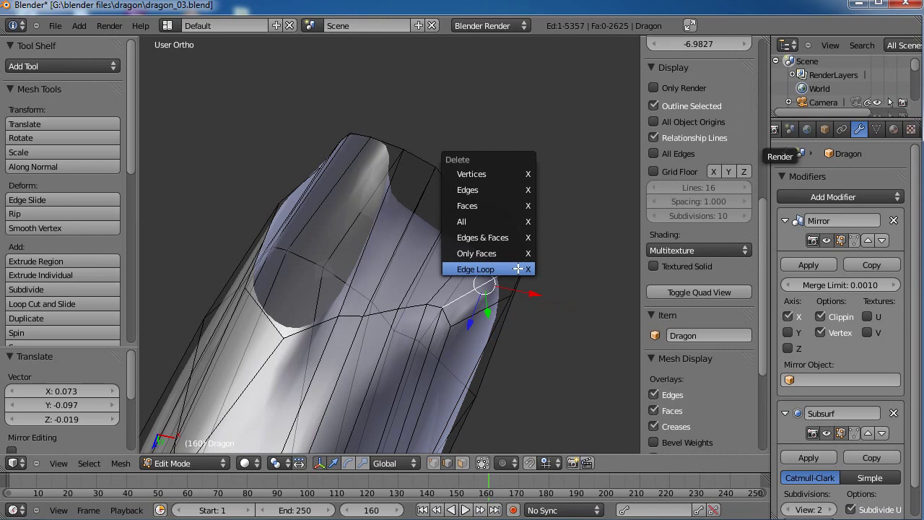
{"action": "left_click", "coordinate": [484, 190]}
Return to vertex selection and fill a bridging face on the open side of the first face from two opposite vertex pairs
{"action": "middle_click_drag", "start_coordinate": [487, 192], "coordinate": [458, 291]}
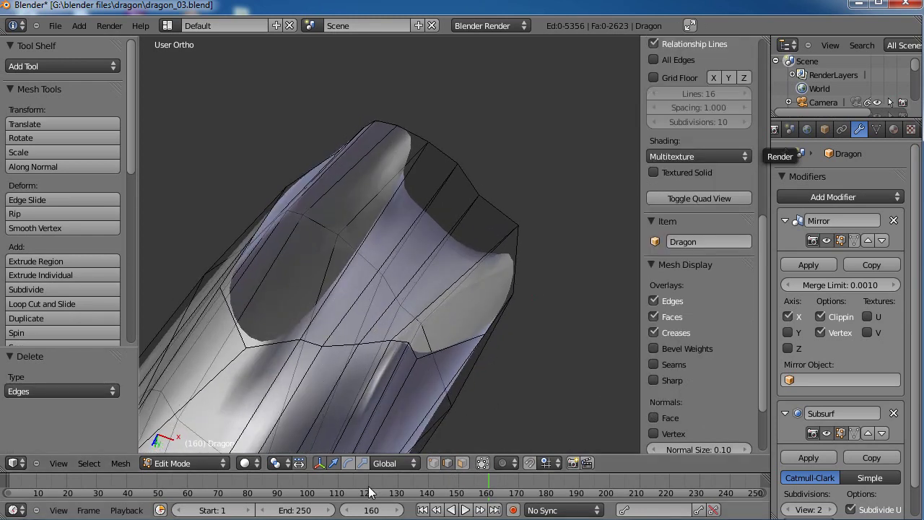
{"action": "left_click", "coordinate": [435, 464]}
{"action": "right_click", "coordinate": [250, 345]}
{"action": "right_click", "coordinate": [300, 333], "text": "shift"}
{"action": "right_click", "coordinate": [429, 142], "text": "shift"}
{"action": "right_click", "coordinate": [416, 128], "text": "shift"}
{"action": "key", "text": "f"}
Fill the adjoining bridging face using the next pair of opposite rim vertices toward the leg's still-open side
{"action": "right_click", "coordinate": [392, 128]}
{"action": "right_click", "coordinate": [385, 122], "text": "shift"}
{"action": "right_click", "coordinate": [250, 337], "text": "shift"}
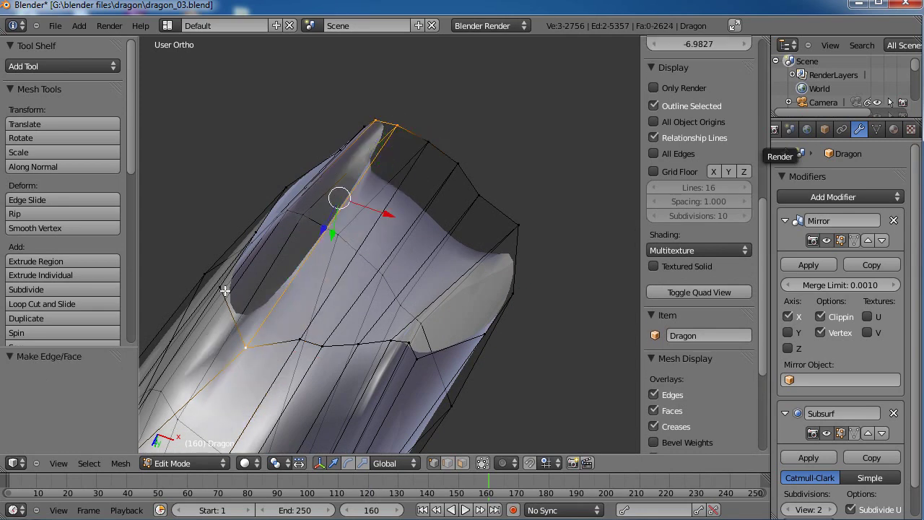
{"action": "right_click", "coordinate": [226, 291], "text": "shift"}
{"action": "key", "text": "f"}
Fill one more narrow bridging face along the remaining slit on that side of the opening
{"action": "mouse_move", "coordinate": [359, 285]}
{"action": "middle_mouse_down"}
{"action": "mouse_move", "coordinate": [394, 349]}
{"action": "mouse_move", "coordinate": [382, 283]}
{"action": "mouse_move", "coordinate": [376, 293]}
{"action": "middle_mouse_up"}
{"action": "right_click", "coordinate": [280, 297]}
{"action": "right_click", "coordinate": [264, 374], "text": "shift"}
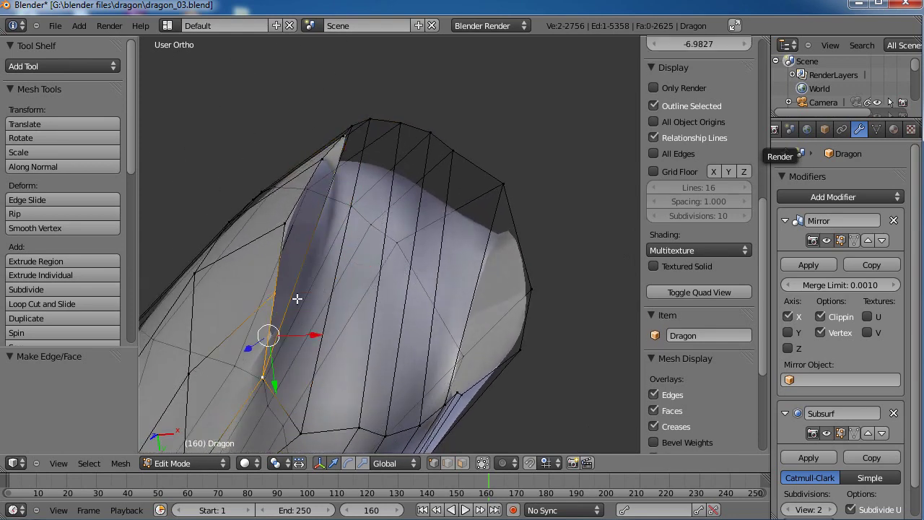
{"action": "right_click", "coordinate": [340, 137], "text": "shift"}
{"action": "key", "text": "f"}
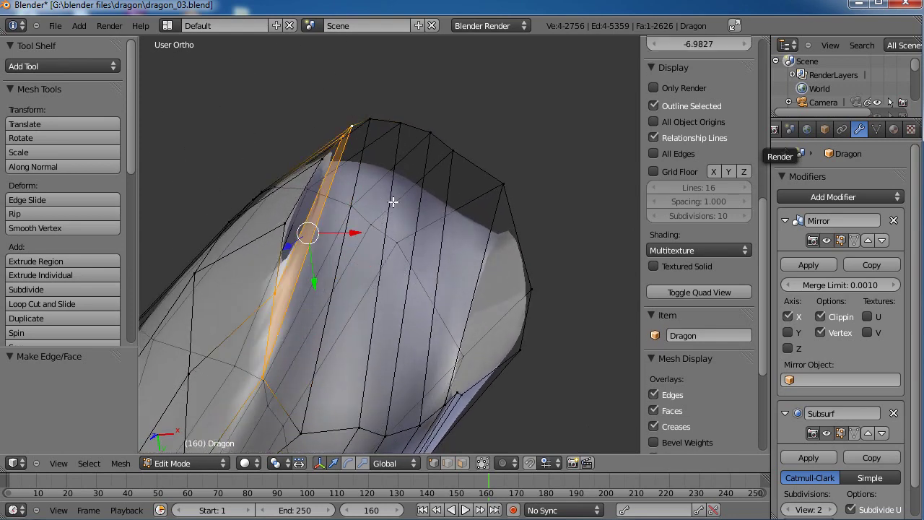
Select the seven edges spanning the bridged opening and subdivide them with 2 cuts
{"action": "middle_click_drag", "start_coordinate": [393, 202], "coordinate": [416, 192]}
{"action": "left_click", "coordinate": [447, 462]}
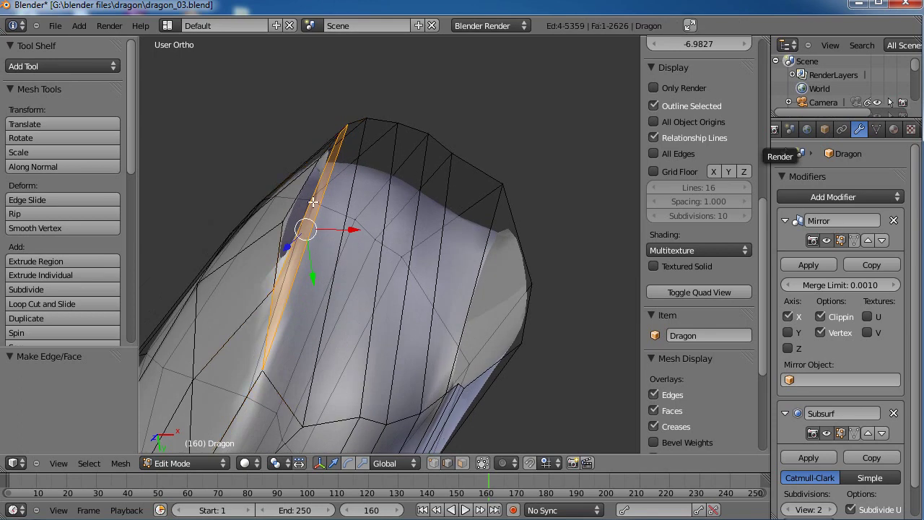
{"action": "right_click", "coordinate": [312, 201]}
{"action": "right_click", "coordinate": [308, 214]}
{"action": "right_click", "coordinate": [314, 223], "text": "shift"}
{"action": "right_click", "coordinate": [335, 256], "text": "shift"}
{"action": "right_click", "coordinate": [379, 278], "text": "shift"}
{"action": "right_click", "coordinate": [410, 293], "text": "shift"}
{"action": "right_click", "coordinate": [438, 282], "text": "shift"}
{"action": "right_click", "coordinate": [474, 294], "text": "shift"}
{"action": "mouse_move", "coordinate": [429, 318]}
{"action": "middle_mouse_down"}
{"action": "mouse_move", "coordinate": [491, 298]}
{"action": "mouse_move", "coordinate": [473, 325]}
{"action": "mouse_move", "coordinate": [450, 293]}
{"action": "mouse_move", "coordinate": [439, 312]}
{"action": "mouse_move", "coordinate": [447, 322]}
{"action": "mouse_move", "coordinate": [417, 319]}
{"action": "middle_mouse_up"}
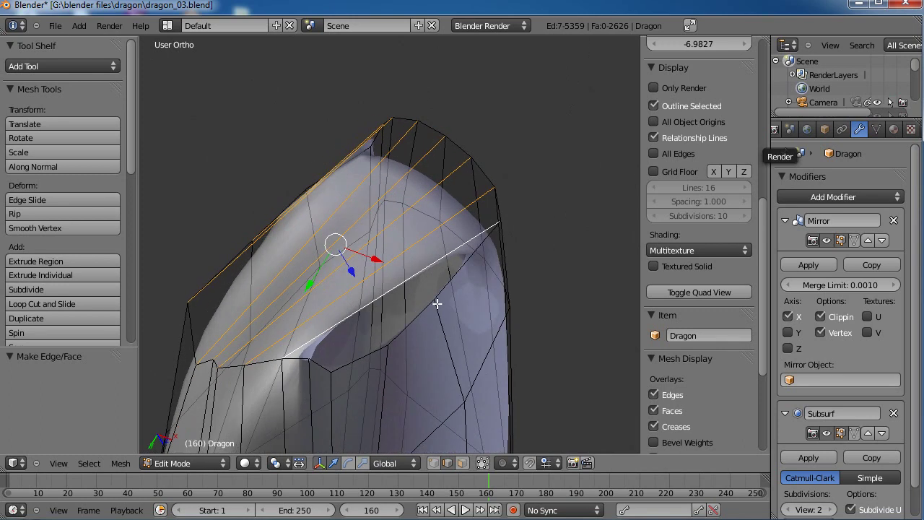
{"action": "middle_click_drag", "start_coordinate": [309, 359], "coordinate": [354, 348]}
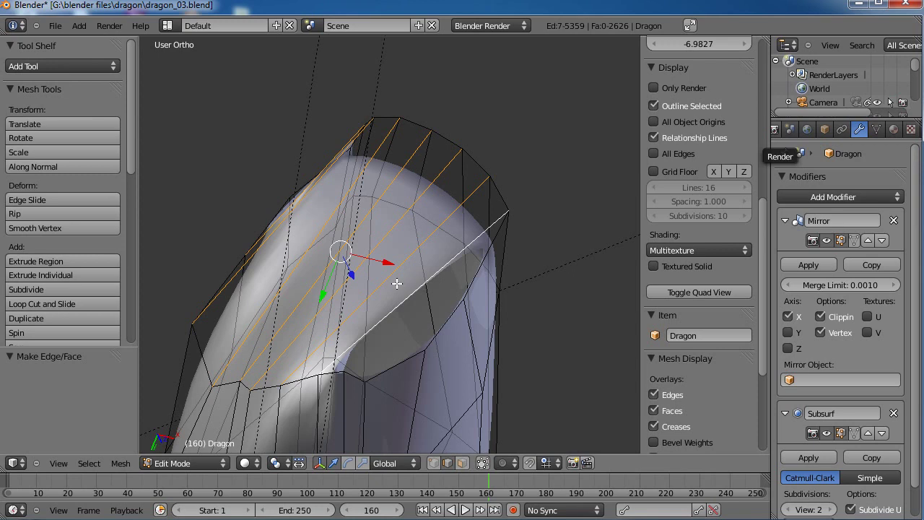
{"action": "key", "text": "w"}
{"action": "left_click", "coordinate": [397, 284]}
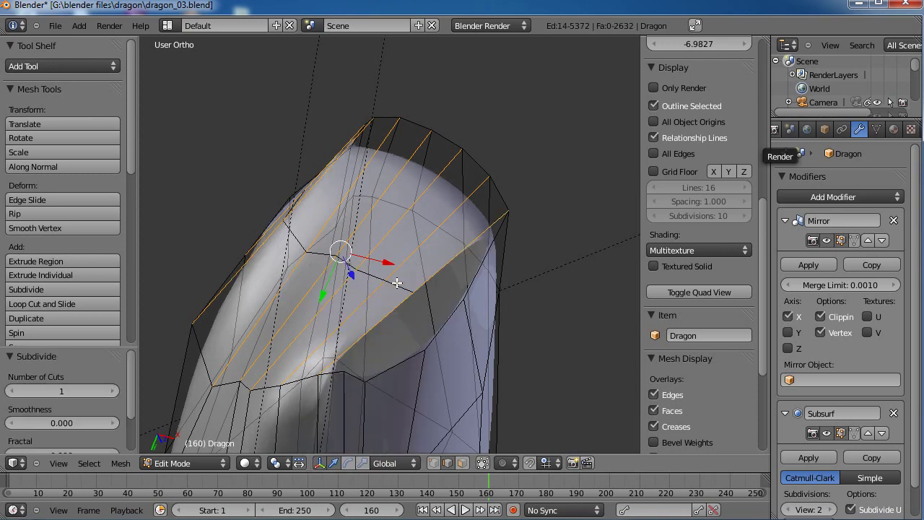
{"action": "left_click", "coordinate": [112, 391]}
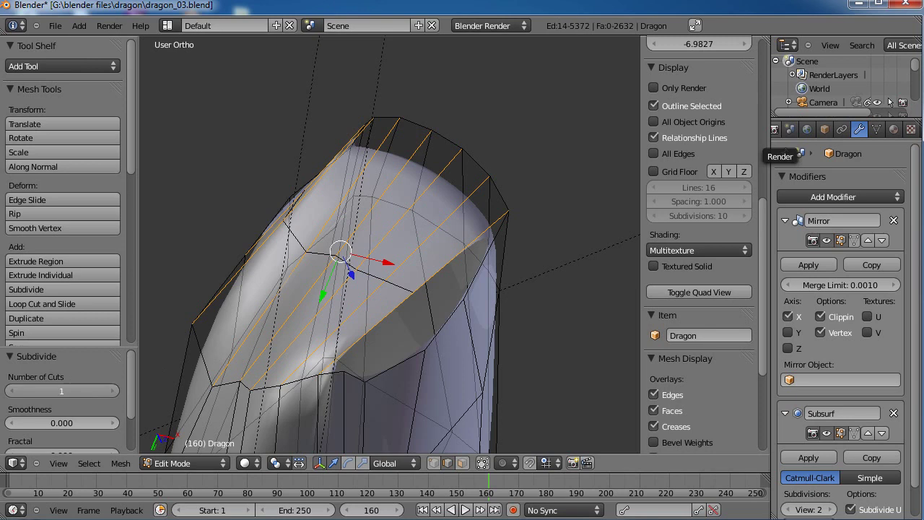
In vertex selection mode, move the rim vertex at the unfilled gap by about X 0.064, Y -0.027, Z -0.008
{"action": "middle_click_drag", "start_coordinate": [421, 249], "coordinate": [417, 299]}
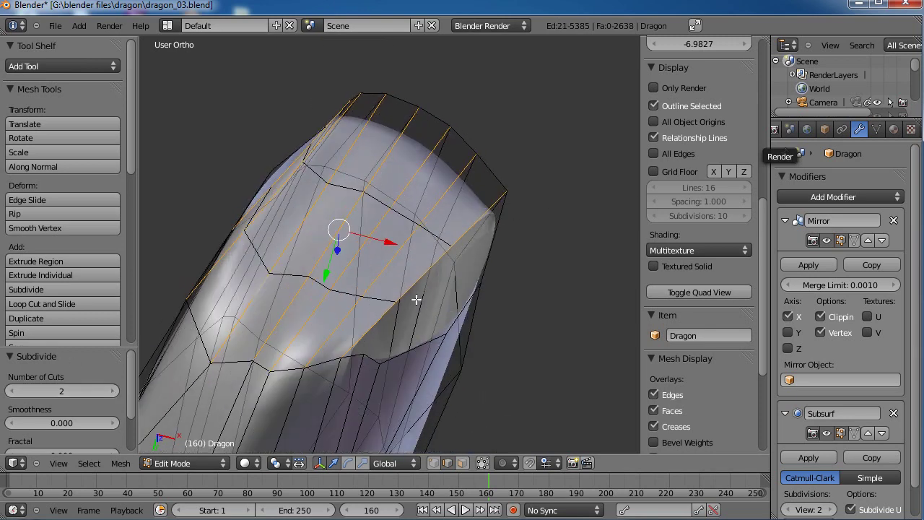
{"action": "left_click", "coordinate": [434, 463]}
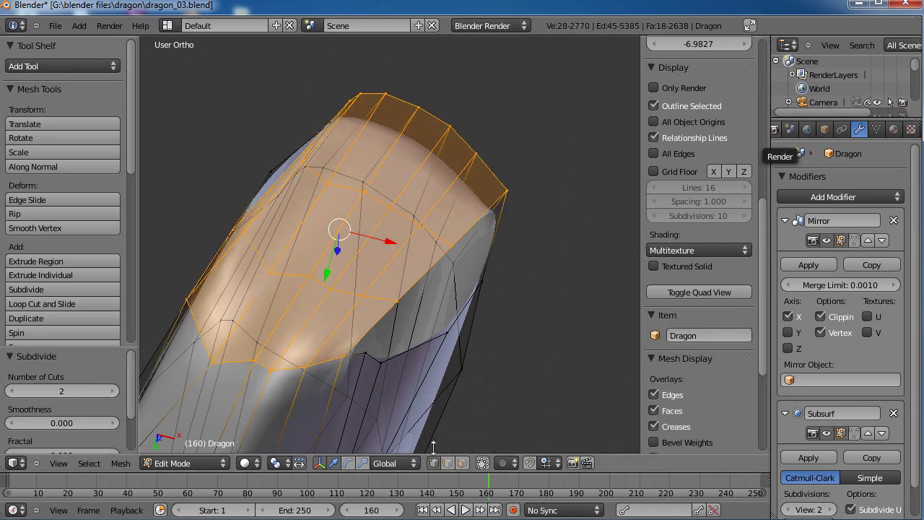
{"action": "right_click_drag", "start_coordinate": [366, 337], "coordinate": [405, 351]}
{"action": "left_click", "coordinate": [404, 350]}
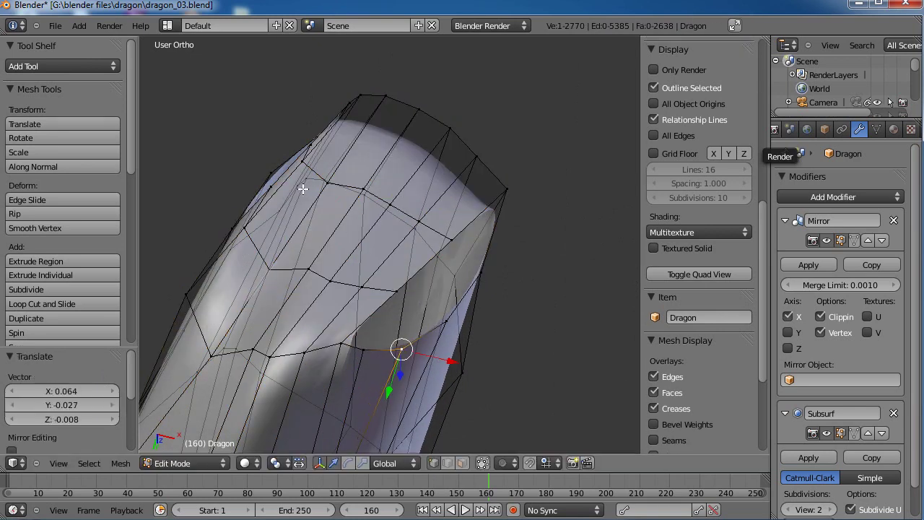
Fill a face across the remaining gap using the moved rim vertex and the three neighbouring vertices along the opening
{"action": "right_click", "coordinate": [394, 299], "text": "shift"}
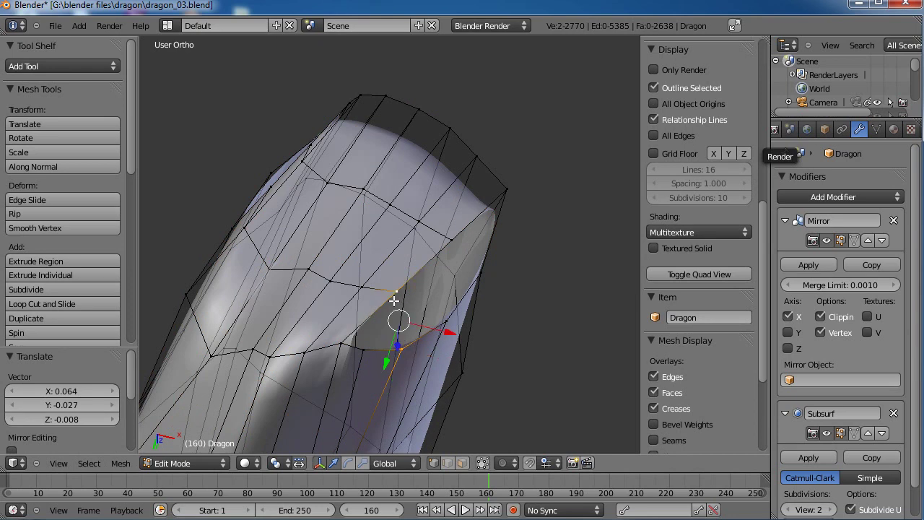
{"action": "right_click", "coordinate": [344, 343], "text": "shift"}
{"action": "right_click", "coordinate": [363, 350], "text": "shift"}
{"action": "key", "text": "f"}
Fill the adjoining gap face between the next two pairs of vertices toward the foot's outer end
{"action": "right_click", "coordinate": [407, 355]}
{"action": "right_click", "coordinate": [402, 291], "text": "shift"}
{"action": "right_click", "coordinate": [451, 237], "text": "shift"}
{"action": "right_click", "coordinate": [438, 322], "text": "shift"}
{"action": "key", "text": "f"}
Close the last opening on this side with a face between the four vertices at the foot's outer corner
{"action": "right_click", "coordinate": [448, 321]}
{"action": "right_click", "coordinate": [451, 240], "text": "shift"}
{"action": "right_click", "coordinate": [505, 190], "text": "shift"}
{"action": "right_click", "coordinate": [481, 273], "text": "shift"}
{"action": "key", "text": "f"}
On the opposite side of the leg, fill the upper part of the narrow slit with a four-vertex face
{"action": "middle_click_drag", "start_coordinate": [307, 248], "coordinate": [376, 307]}
{"action": "middle_click_drag", "start_coordinate": [325, 244], "coordinate": [326, 295]}
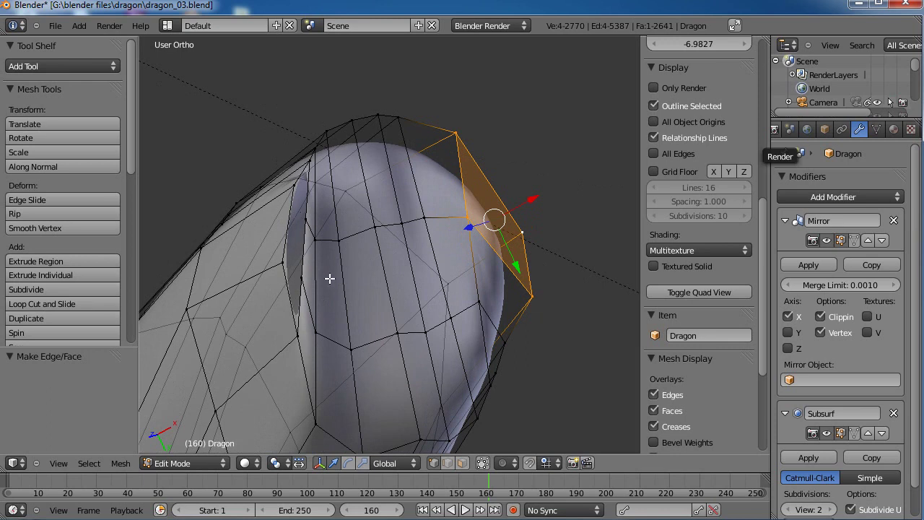
{"action": "middle_click_drag", "start_coordinate": [330, 278], "coordinate": [345, 299]}
{"action": "right_click", "coordinate": [315, 178]}
{"action": "right_click", "coordinate": [306, 200], "text": "shift"}
{"action": "right_click", "coordinate": [318, 232], "text": "shift"}
{"action": "right_click", "coordinate": [300, 271], "text": "shift"}
{"action": "key", "text": "f"}
Fill the lower remainder of the slit with another four-vertex face
{"action": "right_click", "coordinate": [316, 241]}
{"action": "right_click", "coordinate": [311, 288], "text": "shift"}
{"action": "right_click", "coordinate": [309, 341], "text": "shift"}
{"action": "right_click", "coordinate": [296, 288], "text": "shift"}
{"action": "key", "text": "f"}
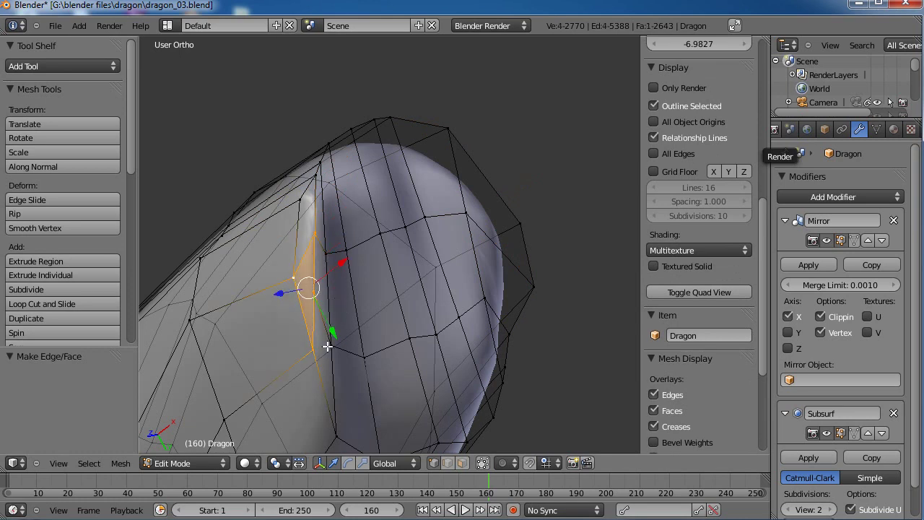
Move the lower seam vertex by about X -0.042, Y -0.035, Z 0.039 and reposition the neighbouring seam vertex beside the filled slit
{"action": "right_click", "coordinate": [316, 350]}
{"action": "key", "text": "g"}
{"action": "left_click", "coordinate": [294, 347]}
{"action": "right_click", "coordinate": [309, 317]}
{"action": "key", "text": "g"}
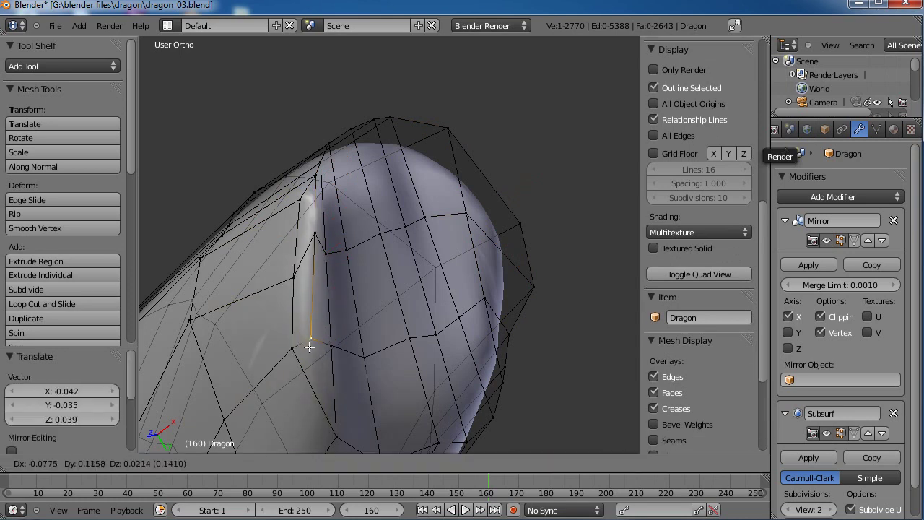
{"action": "left_click", "coordinate": [289, 263]}
Shift the two vertices at the upper end of the filled slit outward toward the leg
{"action": "right_click", "coordinate": [306, 196]}
{"action": "key", "text": "g"}
{"action": "left_click", "coordinate": [289, 201]}
{"action": "right_click", "coordinate": [316, 177]}
{"action": "key", "text": "g"}
{"action": "left_click", "coordinate": [300, 189]}
Move one mid-seam vertex by about X 0.027, Y 0.005, Z -0.020 and its neighbour by about X -0.073, Y 0.068, Z 0.032
{"action": "right_click", "coordinate": [327, 244]}
{"action": "key", "text": "g"}
{"action": "left_click", "coordinate": [327, 247]}
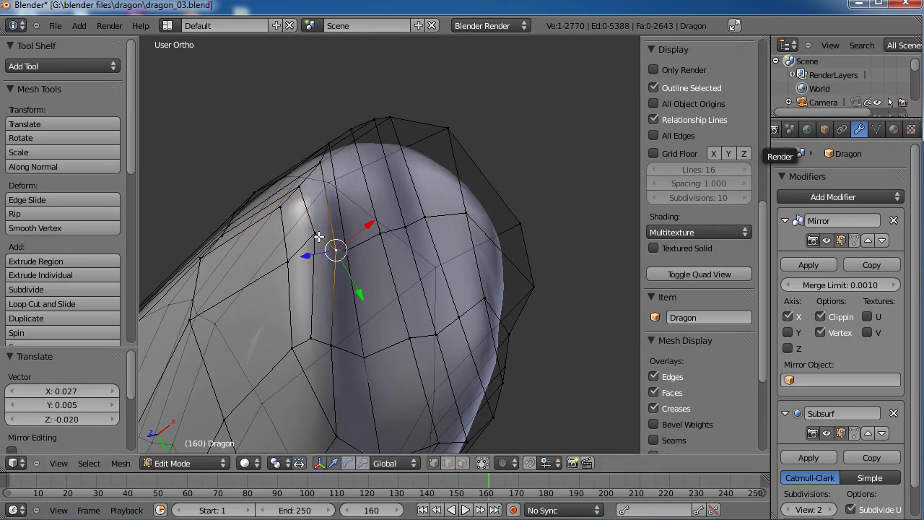
{"action": "key", "text": "g"}
{"action": "left_click", "coordinate": [303, 264]}
In Sculpt Mode, use the Smooth brush at size 67 and strength 0.122 to soften the creased side of the leg's end
{"action": "left_click", "coordinate": [210, 463]}
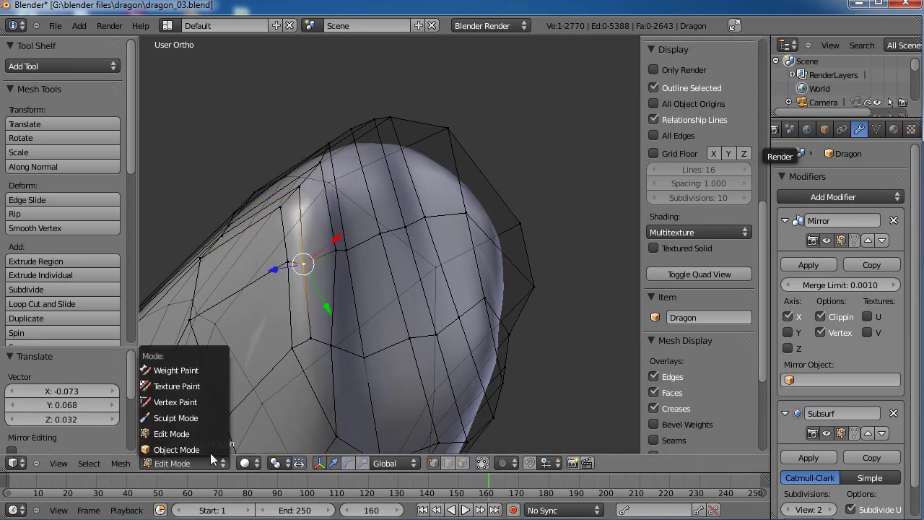
{"action": "left_click", "coordinate": [176, 418]}
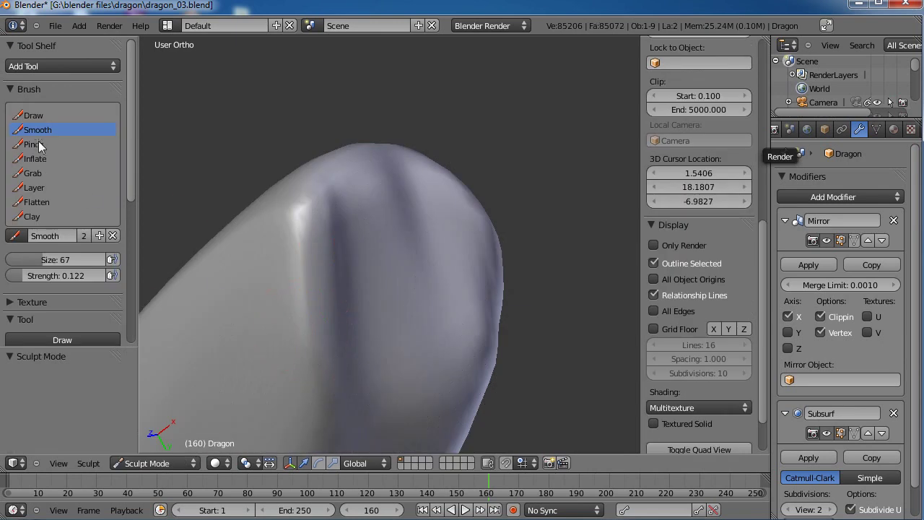
{"action": "scroll", "coordinate": [415, 238], "scroll_direction": "down", "scroll_amount": 3}
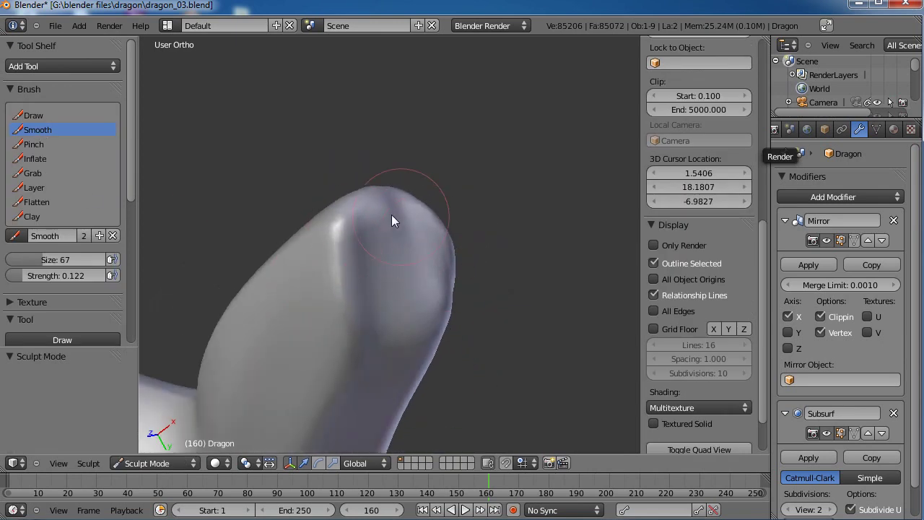
{"action": "middle_click_drag", "start_coordinate": [495, 359], "coordinate": [426, 288]}
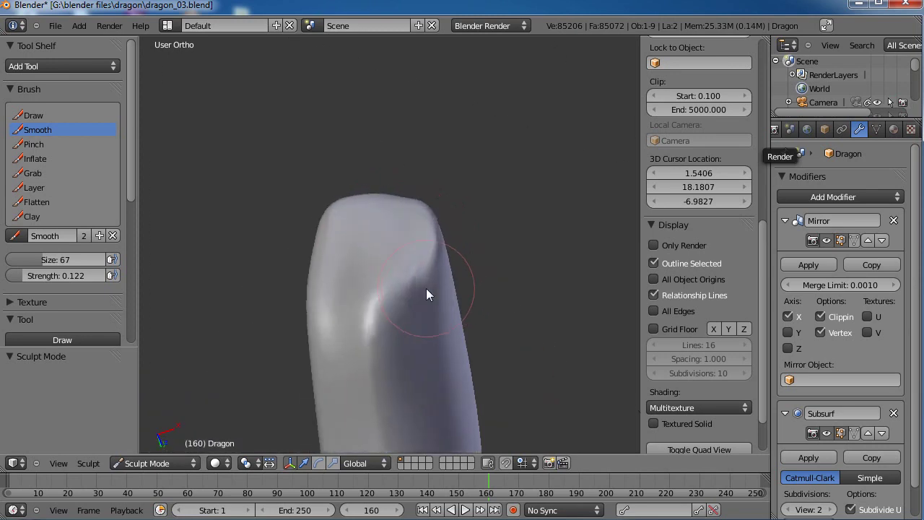
{"action": "left_click_drag", "start_coordinate": [396, 286], "coordinate": [399, 224]}
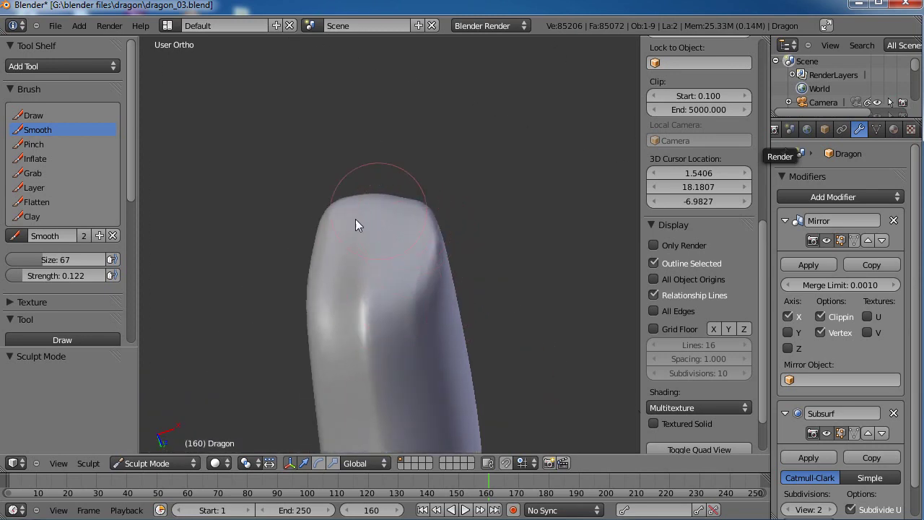
{"action": "mouse_move", "coordinate": [370, 309]}
{"action": "left_mouse_down"}
{"action": "mouse_move", "coordinate": [353, 312]}
{"action": "mouse_move", "coordinate": [430, 265]}
{"action": "left_mouse_up"}
{"action": "mouse_move", "coordinate": [416, 286]}
{"action": "middle_mouse_down"}
{"action": "mouse_move", "coordinate": [466, 294]}
{"action": "mouse_move", "coordinate": [508, 378]}
{"action": "mouse_move", "coordinate": [456, 278]}
{"action": "mouse_move", "coordinate": [419, 325]}
{"action": "middle_mouse_up"}
Return the dragon to Edit Mode, view the leg from the right side and switch to face selection
{"action": "left_click", "coordinate": [165, 463]}
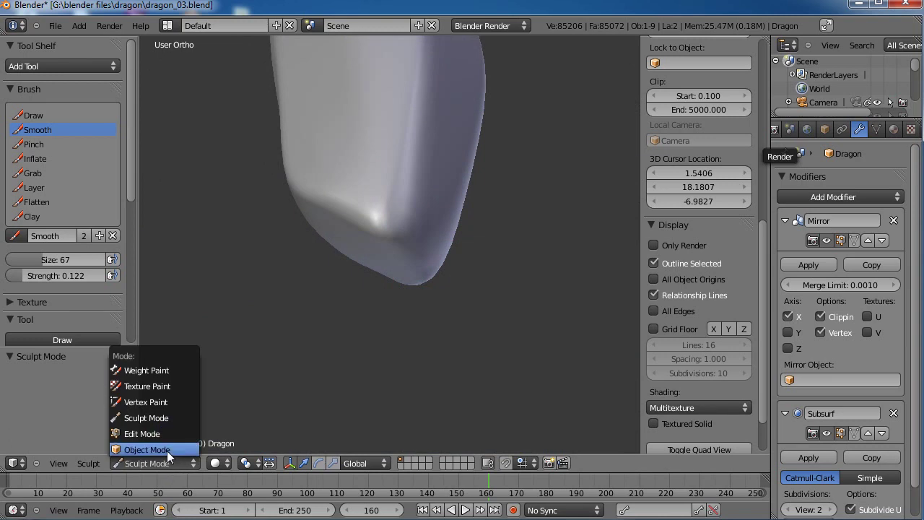
{"action": "left_click", "coordinate": [161, 432]}
{"action": "middle_click_drag", "start_coordinate": [408, 221], "coordinate": [419, 293]}
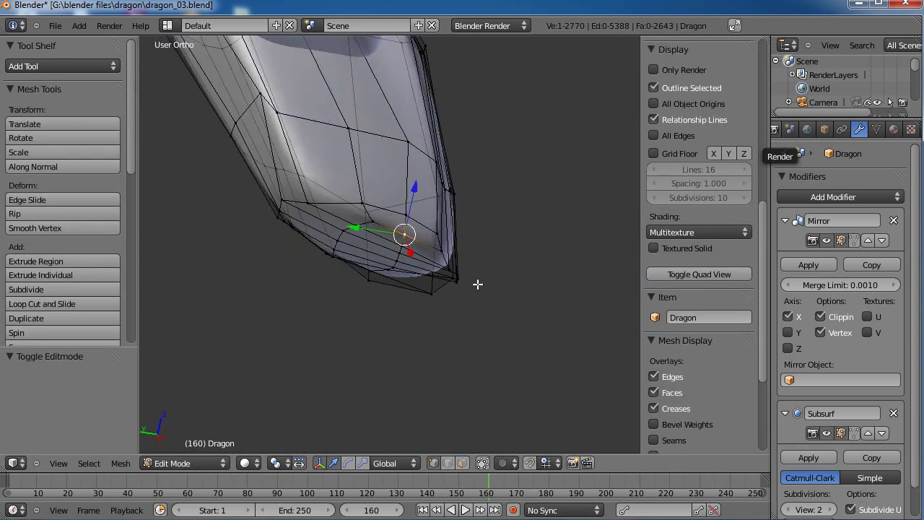
{"action": "key", "text": "KP_3"}
{"action": "scroll", "coordinate": [434, 277], "scroll_direction": "up", "scroll_amount": 2}
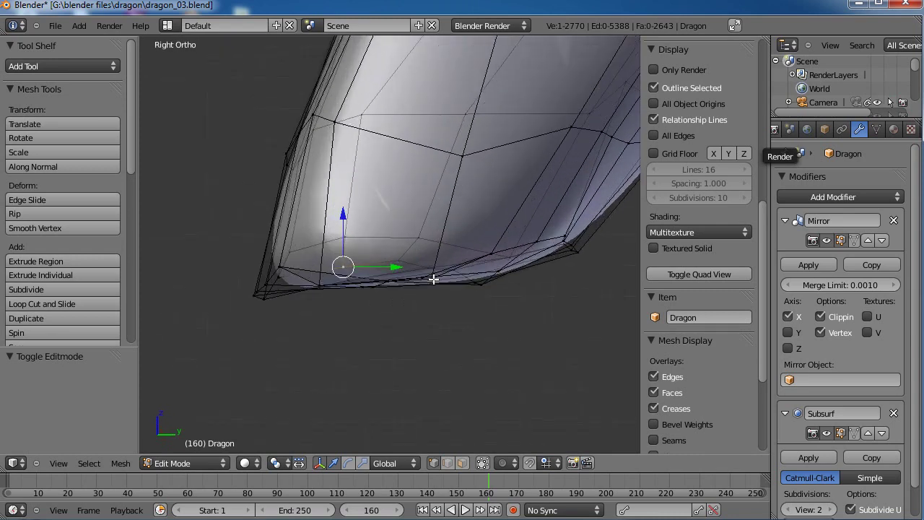
{"action": "left_click", "coordinate": [460, 466]}
{"action": "scroll", "coordinate": [536, 353], "scroll_direction": "down", "scroll_amount": 3}
{"action": "middle_click_drag", "start_coordinate": [494, 303], "coordinate": [468, 328], "text": "shift"}
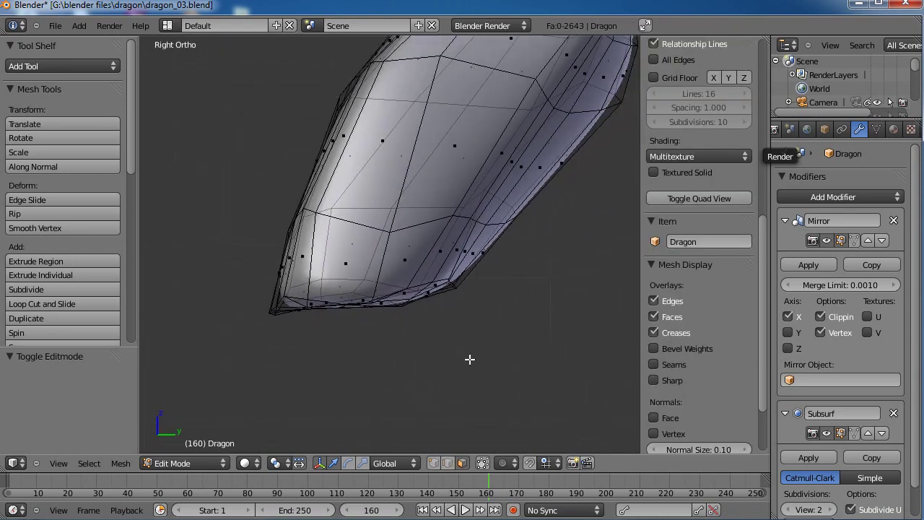
Box-select all the faces closing the leg's end and flatten them by scaling to 0 along Z
{"action": "key", "text": "a"}
{"action": "key", "text": "a"}
{"action": "key", "text": "b"}
{"action": "left_click_drag", "start_coordinate": [470, 272], "coordinate": [383, 335]}
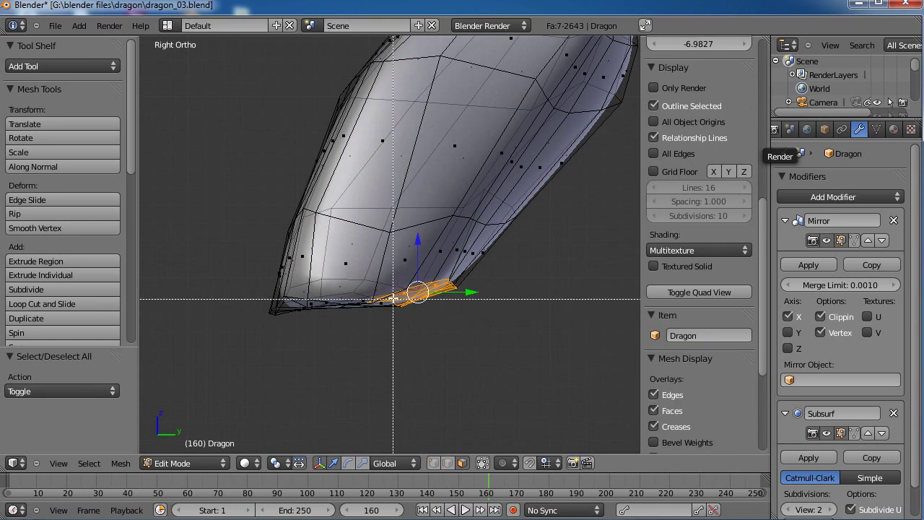
{"action": "key", "text": "b"}
{"action": "left_click_drag", "start_coordinate": [367, 289], "coordinate": [421, 283]}
{"action": "key", "text": "b"}
{"action": "middle_click_drag", "start_coordinate": [388, 363], "coordinate": [445, 274]}
{"action": "key", "text": "KP_3"}
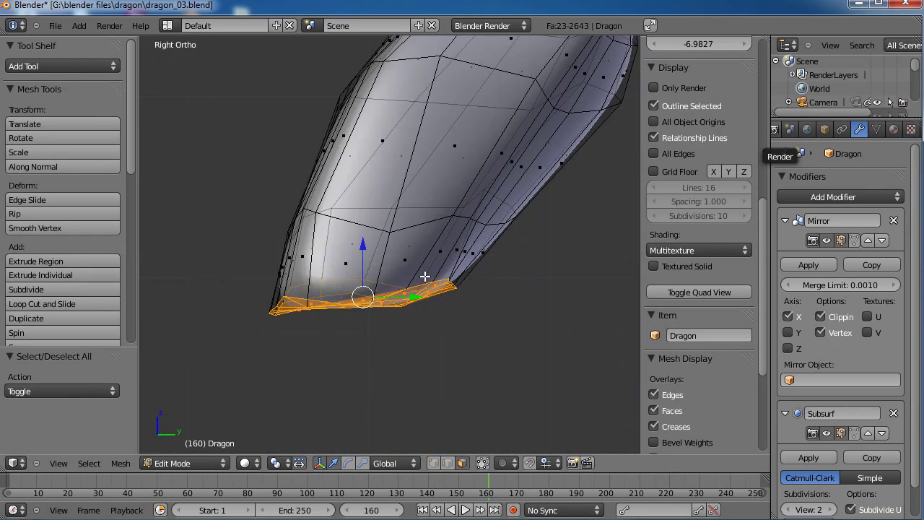
{"action": "type", "text": "sz"}
{"action": "type", "text": "0"}
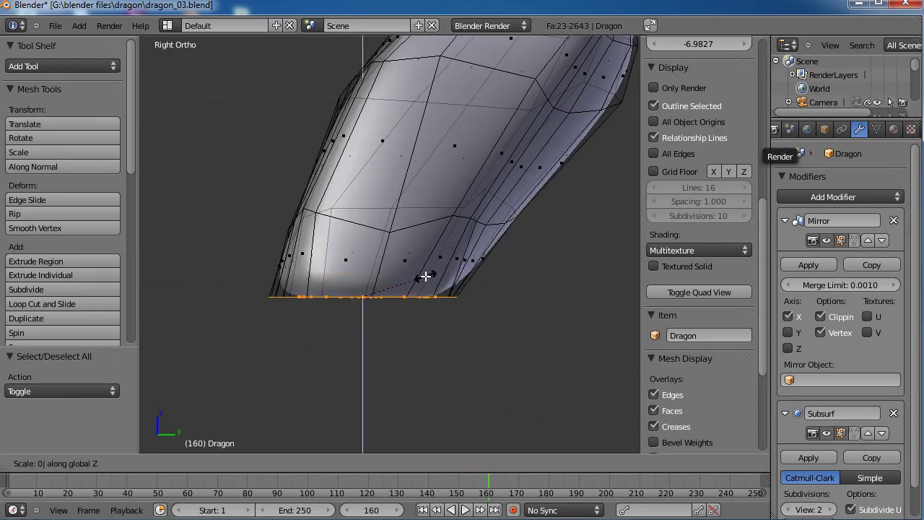
{"action": "key", "text": "Return"}
Adjust the scale of the flattened sole faces and rotate them by about -4.845°
{"action": "middle_click_drag", "start_coordinate": [314, 257], "coordinate": [436, 179]}
{"action": "middle_click_drag", "start_coordinate": [465, 215], "coordinate": [447, 190]}
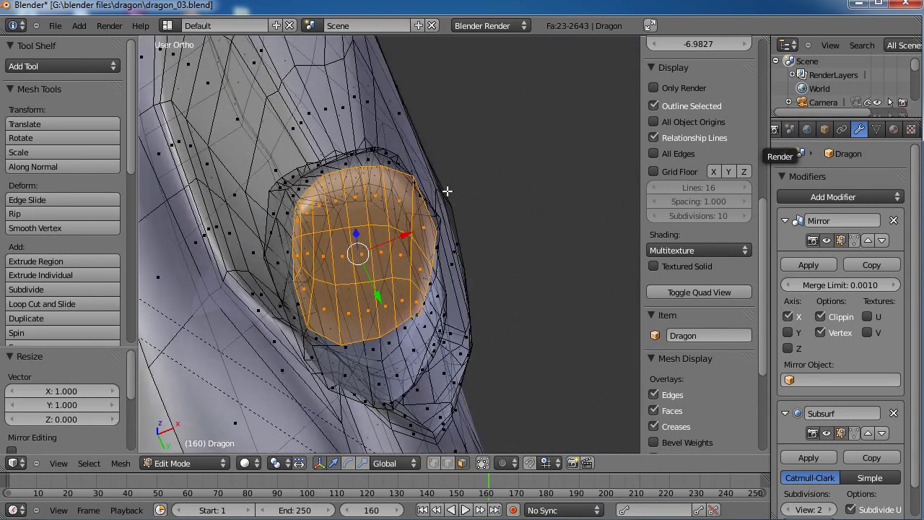
{"action": "scroll", "coordinate": [444, 233], "scroll_direction": "up", "scroll_amount": 2}
{"action": "key", "text": "s"}
{"action": "left_click", "coordinate": [445, 234]}
{"action": "key", "text": "r"}
{"action": "left_click", "coordinate": [504, 202]}
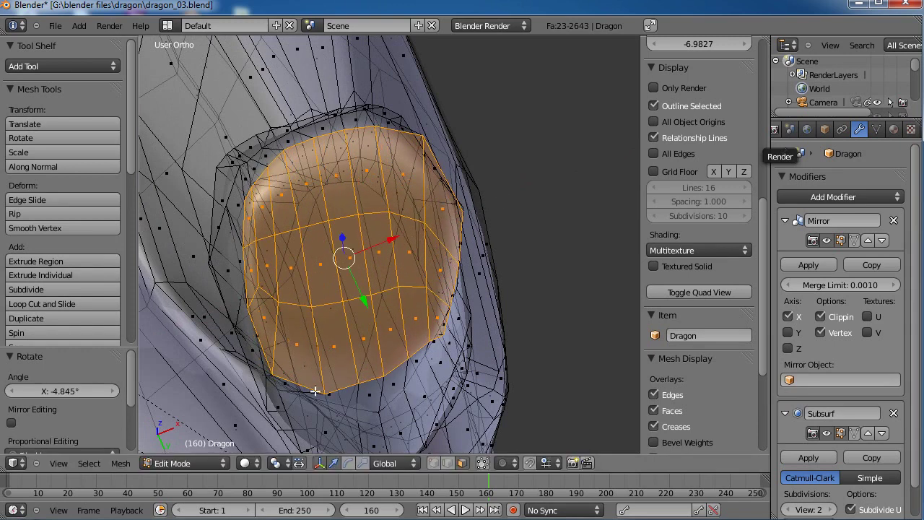
In vertex selection mode, move the two vertices beside the sole's inner edge by about -0.051 along X
{"action": "left_click", "coordinate": [433, 463]}
{"action": "middle_click_drag", "start_coordinate": [299, 214], "coordinate": [305, 212]}
{"action": "right_click", "coordinate": [285, 239]}
{"action": "right_click", "coordinate": [274, 295], "text": "shift"}
{"action": "key", "text": "g"}
{"action": "key", "text": "x"}
{"action": "left_click", "coordinate": [293, 250]}
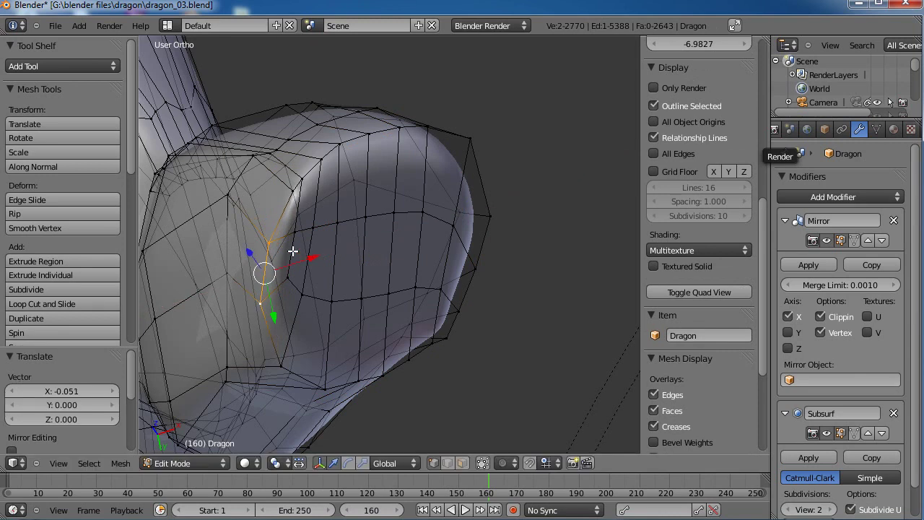
Move the upper of these two vertices by about X -0.006, Y -0.029, Z 0.018 and the vertex above it by about X -0.070, Y -0.006, Z 0.019
{"action": "right_click", "coordinate": [274, 244]}
{"action": "key", "text": "g"}
{"action": "left_click", "coordinate": [276, 236]}
{"action": "right_click", "coordinate": [291, 192]}
{"action": "key", "text": "g"}
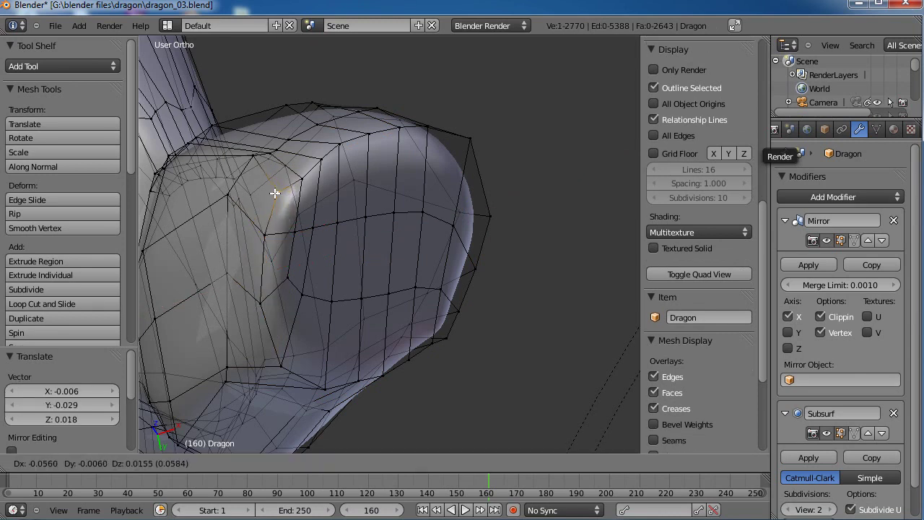
{"action": "left_click", "coordinate": [272, 193]}
Nudge the sole vertex near the foot's outer edge slightly to even out the grid
{"action": "middle_click_drag", "start_coordinate": [366, 260], "coordinate": [378, 226]}
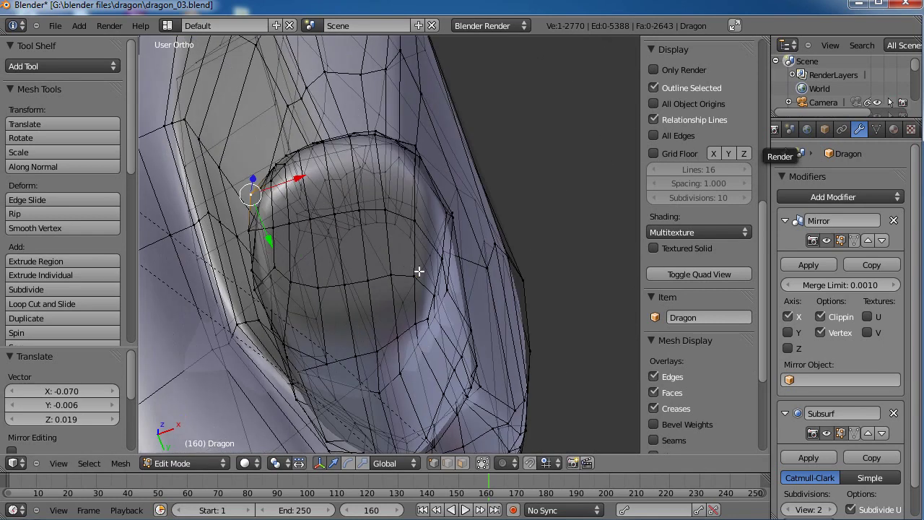
{"action": "right_click", "coordinate": [419, 271]}
{"action": "key", "text": "g"}
{"action": "left_click", "coordinate": [417, 262]}
Select the edge loop around the leg just above the foot and apply vertex smoothing to it several times
{"action": "middle_click_drag", "start_coordinate": [417, 262], "coordinate": [358, 244]}
{"action": "right_click", "coordinate": [353, 239]}
{"action": "right_click", "coordinate": [365, 243], "text": "alt"}
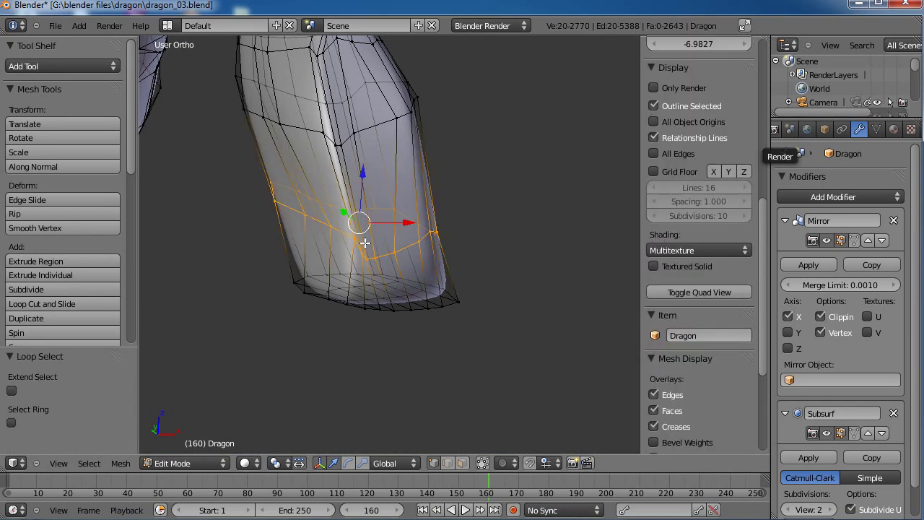
{"action": "key", "text": "w"}
{"action": "left_click", "coordinate": [364, 243]}
{"action": "key", "text": "w"}
{"action": "left_click", "coordinate": [333, 359]}
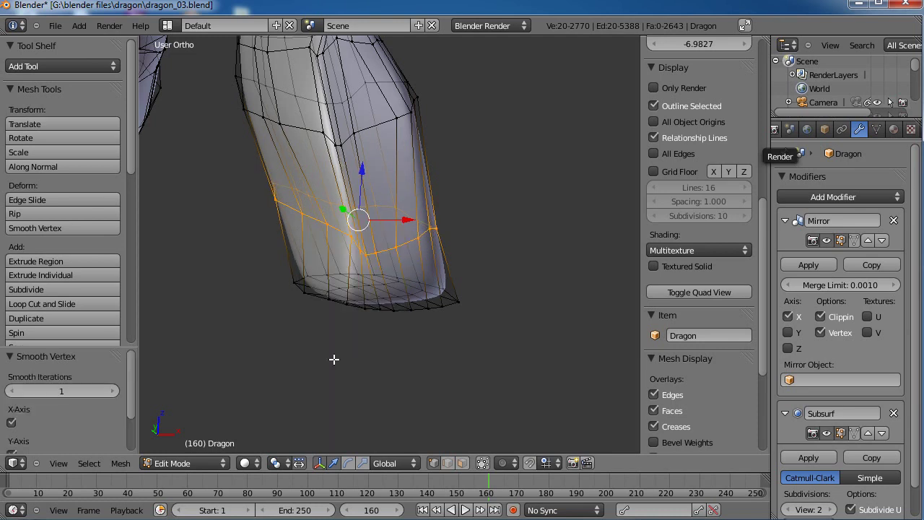
{"action": "key", "text": "w"}
{"action": "left_click", "coordinate": [402, 268]}
{"action": "key", "text": "w"}
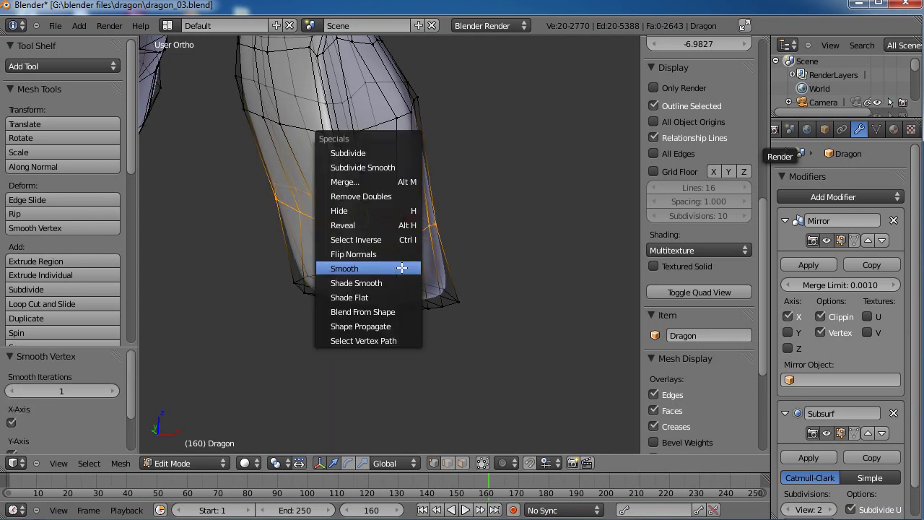
{"action": "left_click", "coordinate": [401, 268]}
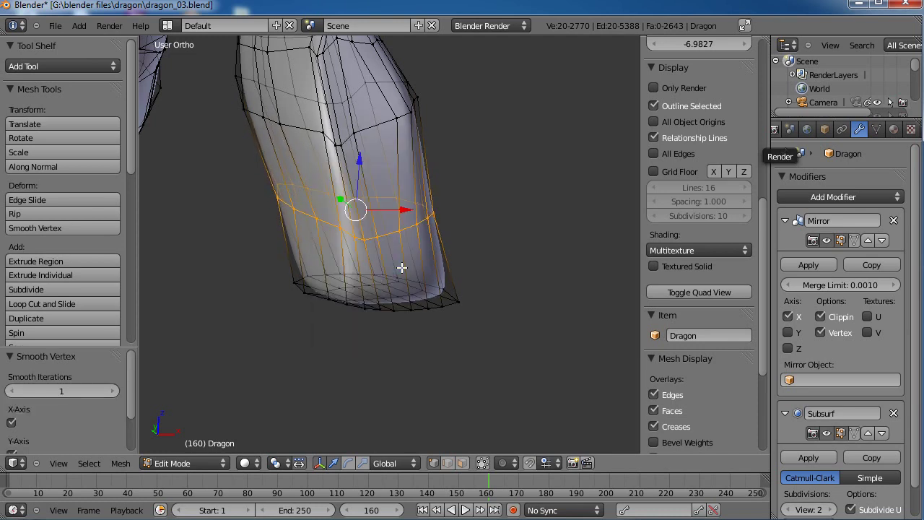
Add one edge loop around the leg between the smoothed loop and the sole
{"action": "middle_click_drag", "start_coordinate": [452, 237], "coordinate": [384, 262]}
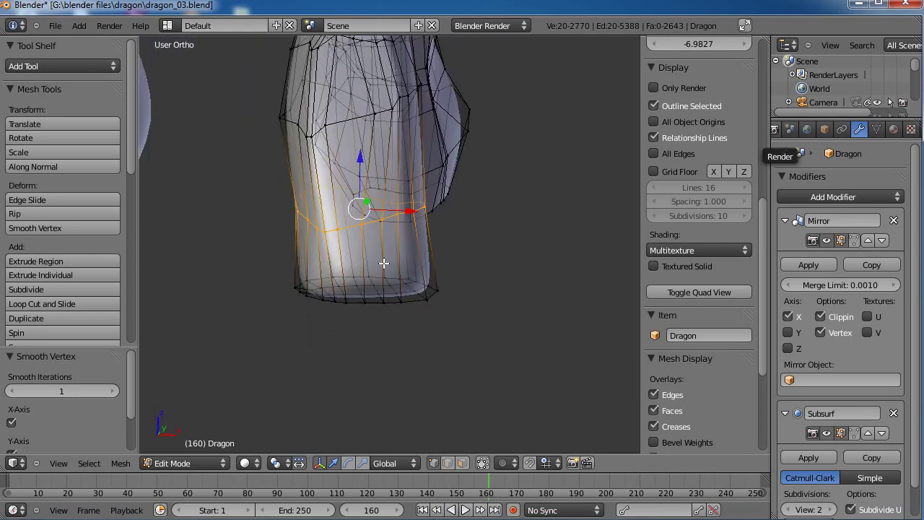
{"action": "key", "text": "a"}
{"action": "middle_click_drag", "start_coordinate": [452, 246], "coordinate": [383, 347]}
{"action": "left_click", "coordinate": [333, 258]}
{"action": "left_click", "coordinate": [336, 256]}
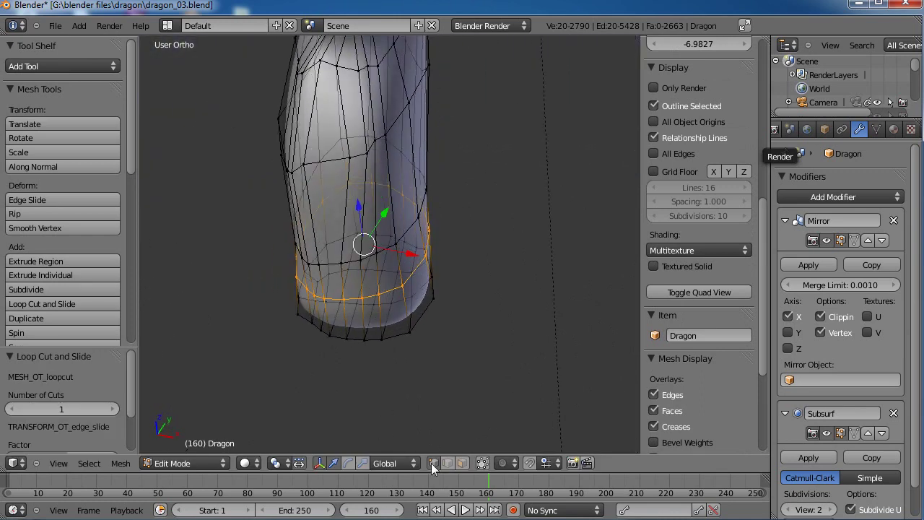
Select a block of six faces at the foot's front corner and extrude it outward by about X 0.062, Y -0.049
{"action": "left_click", "coordinate": [462, 466]}
{"action": "middle_click_drag", "start_coordinate": [409, 297], "coordinate": [373, 262]}
{"action": "right_click", "coordinate": [373, 260]}
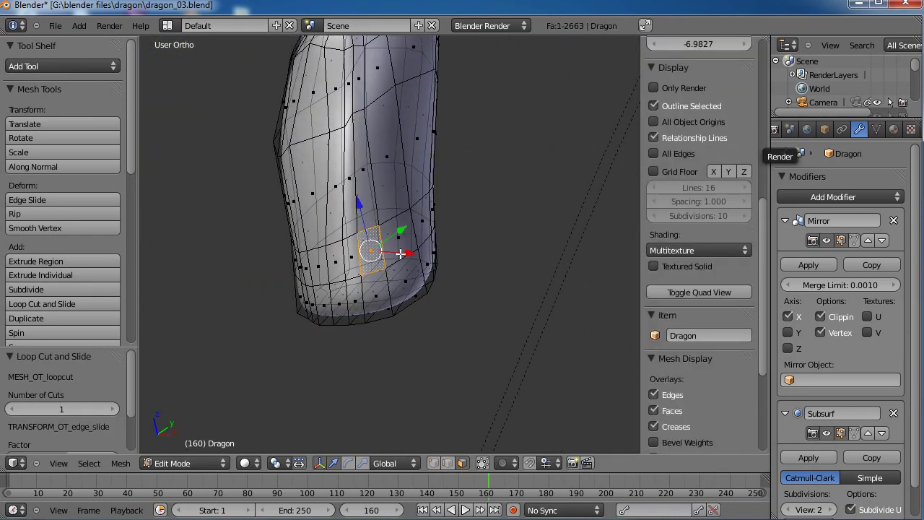
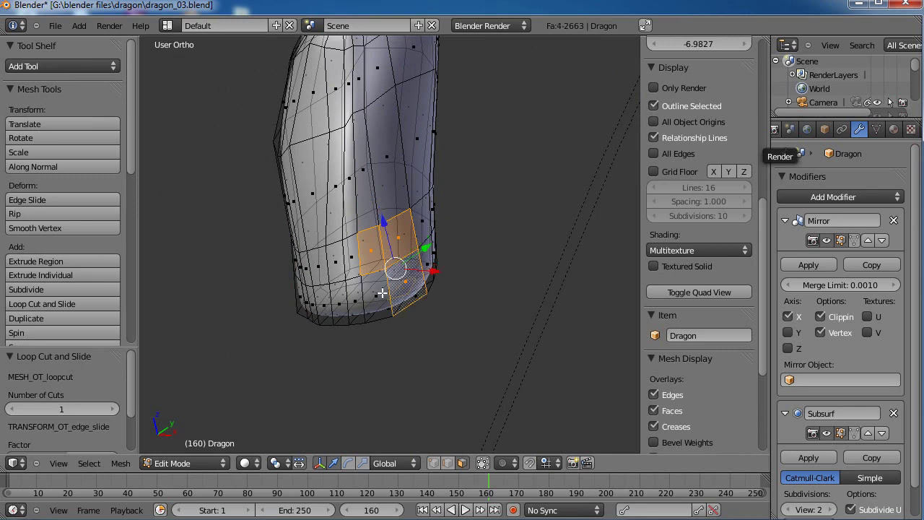
{"action": "middle_click_drag", "start_coordinate": [453, 301], "coordinate": [433, 188]}
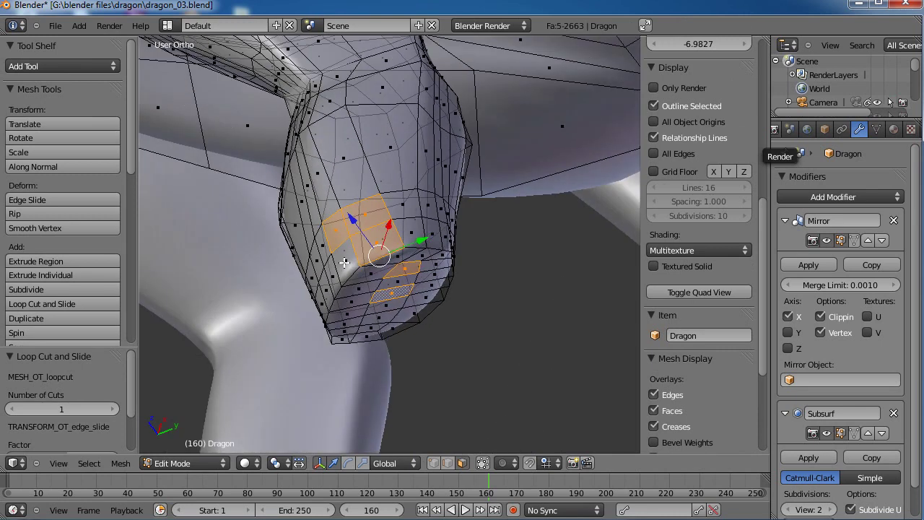
{"action": "middle_click_drag", "start_coordinate": [395, 292], "coordinate": [315, 302]}
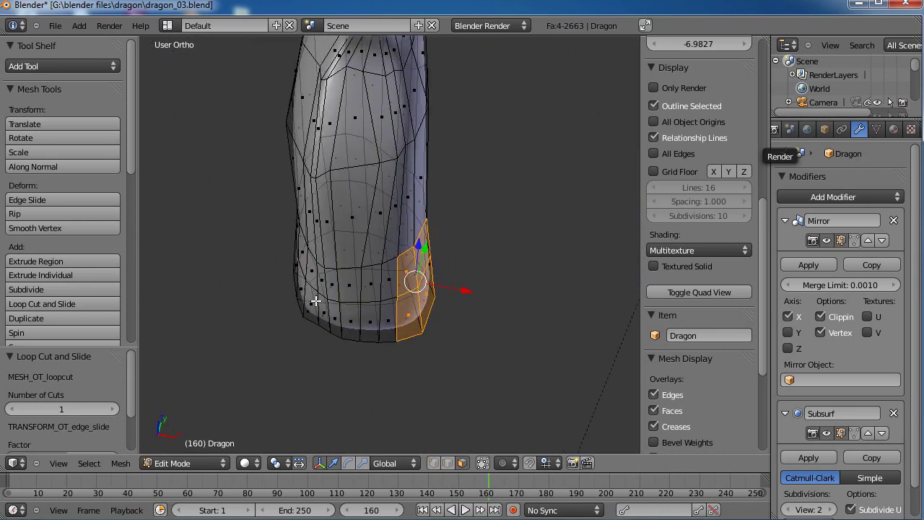
{"action": "middle_click_drag", "start_coordinate": [422, 286], "coordinate": [371, 279]}
{"action": "right_click", "coordinate": [367, 278], "text": "shift"}
{"action": "right_click", "coordinate": [369, 319], "text": "shift"}
{"action": "middle_click_drag", "start_coordinate": [369, 319], "coordinate": [429, 378]}
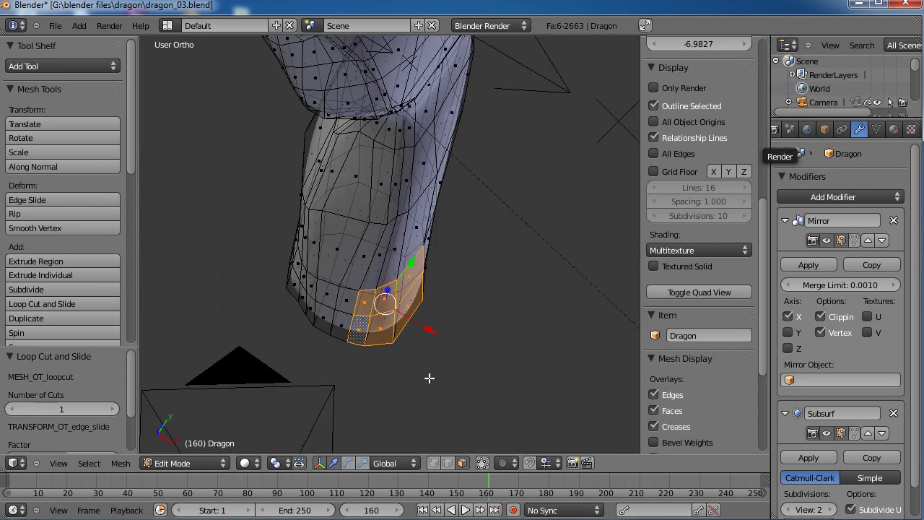
{"action": "key", "text": "e"}
{"action": "left_click", "coordinate": [415, 337]}
Scale the extruded corner faces down slightly and move them about Y -0.030, Z -0.036 in total, toward the sole
{"action": "middle_click_drag", "start_coordinate": [414, 337], "coordinate": [390, 238]}
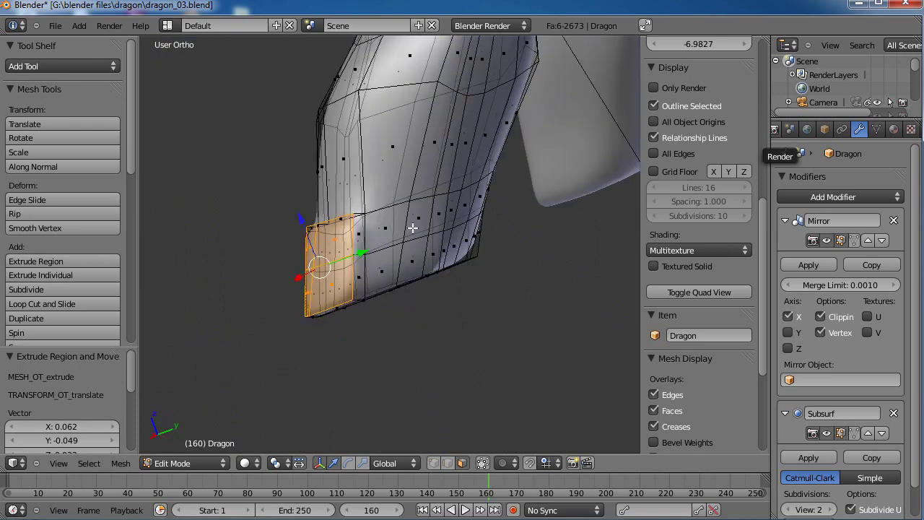
{"action": "key", "text": "s"}
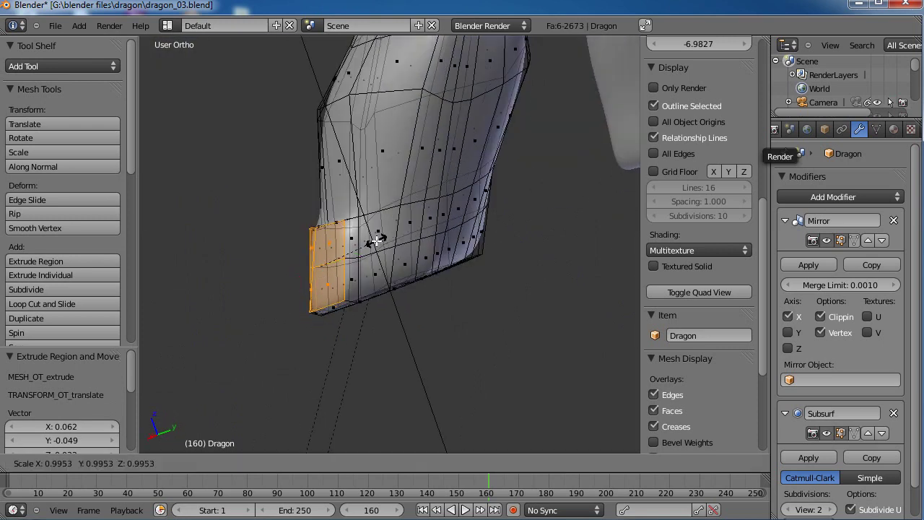
{"action": "left_click", "coordinate": [372, 246]}
{"action": "key", "text": "g"}
{"action": "left_click", "coordinate": [370, 247]}
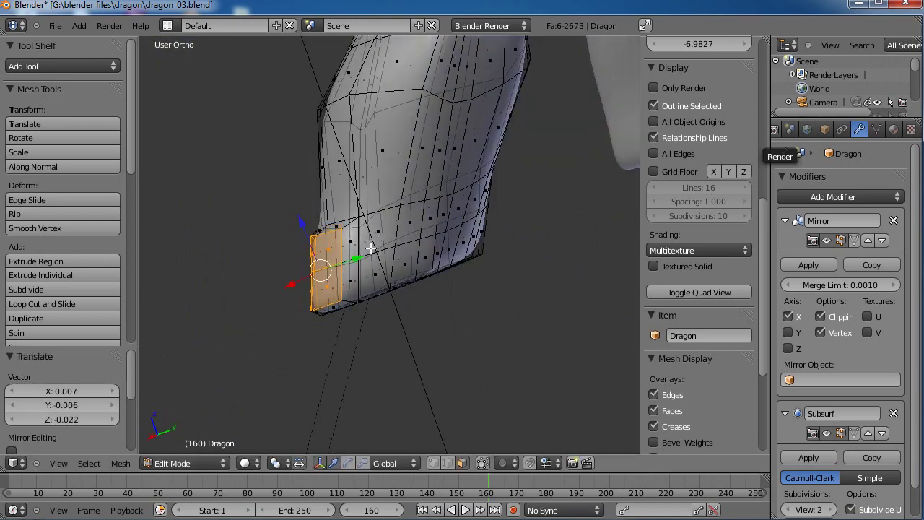
{"action": "key", "text": "KP_3"}
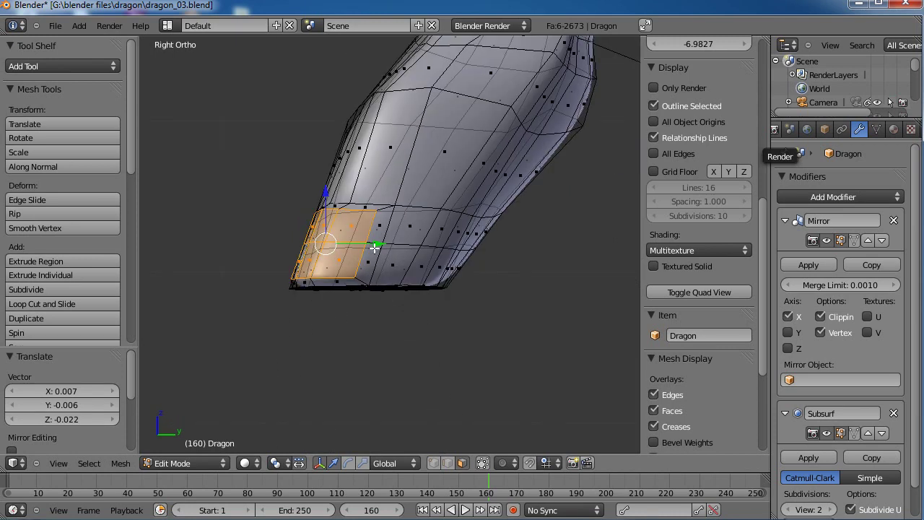
{"action": "key", "text": "g"}
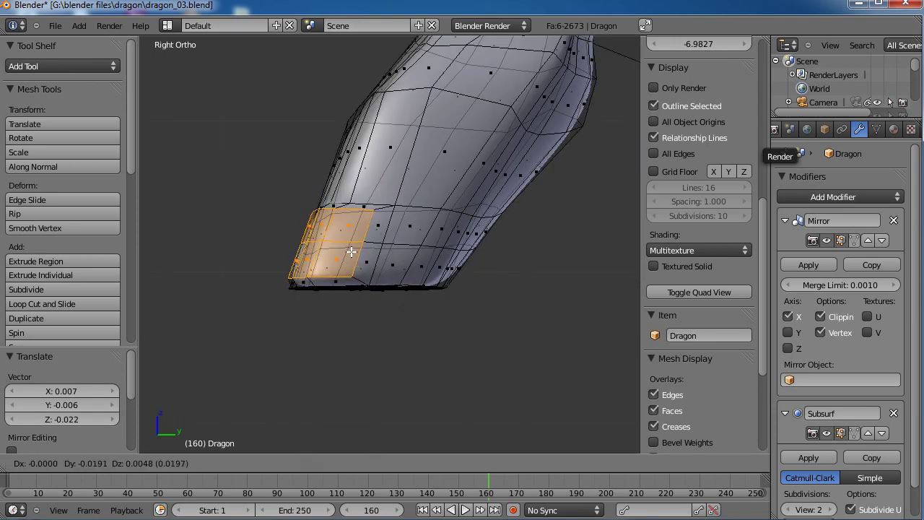
{"action": "left_click", "coordinate": [355, 253]}
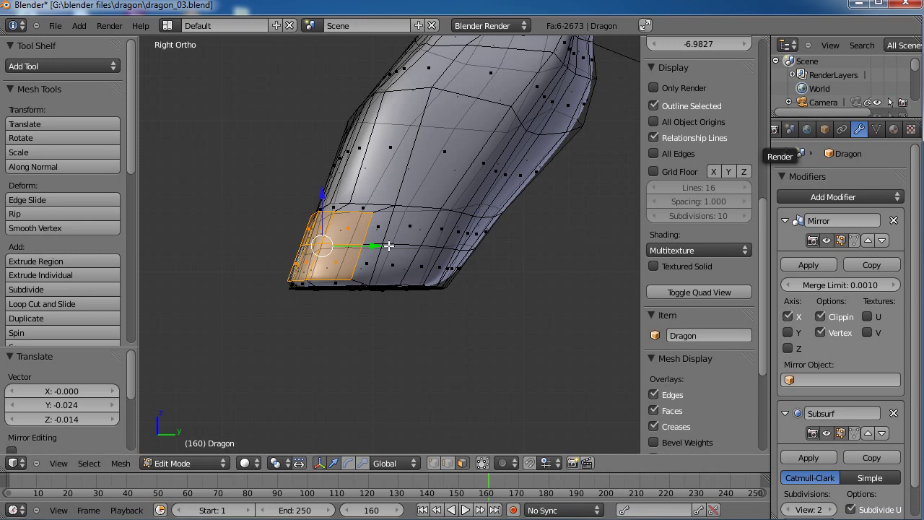
Extrude the foot's corner faces outward again and shift them a further X 0.019, Y -0.038 in top view
{"action": "key", "text": "KP_7"}
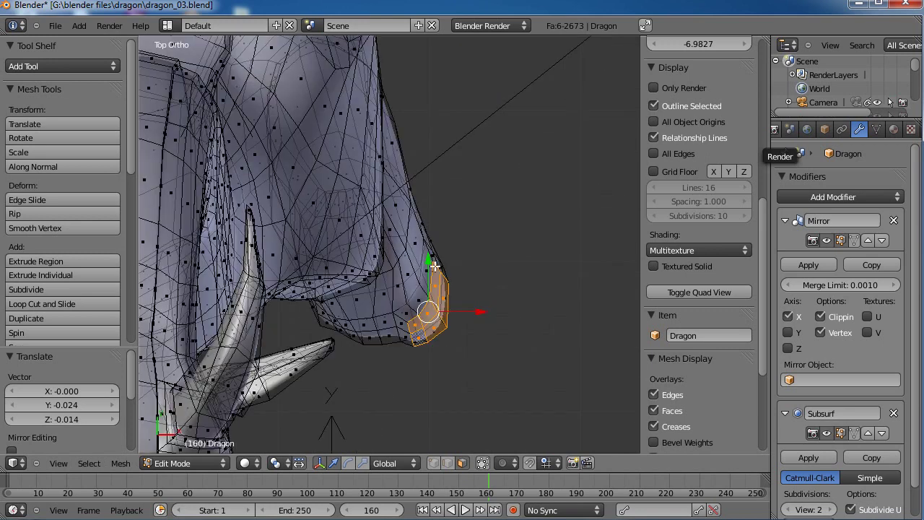
{"action": "middle_click_drag", "start_coordinate": [435, 267], "coordinate": [380, 216], "text": "shift"}
{"action": "key", "text": "e"}
{"action": "left_click", "coordinate": [406, 294]}
{"action": "key", "text": "g"}
{"action": "left_click", "coordinate": [450, 275]}
Move the extruded faces about Y -0.024, Z -0.048, and lower them by about Z -0.058 to meet the sole's level
{"action": "key", "text": "KP_3"}
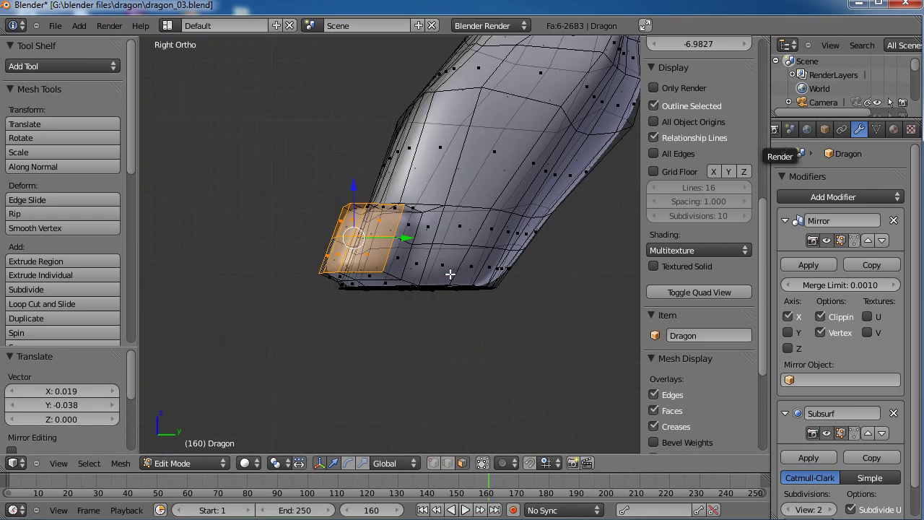
{"action": "key", "text": "g"}
{"action": "left_click", "coordinate": [371, 231]}
{"action": "key", "text": "r"}
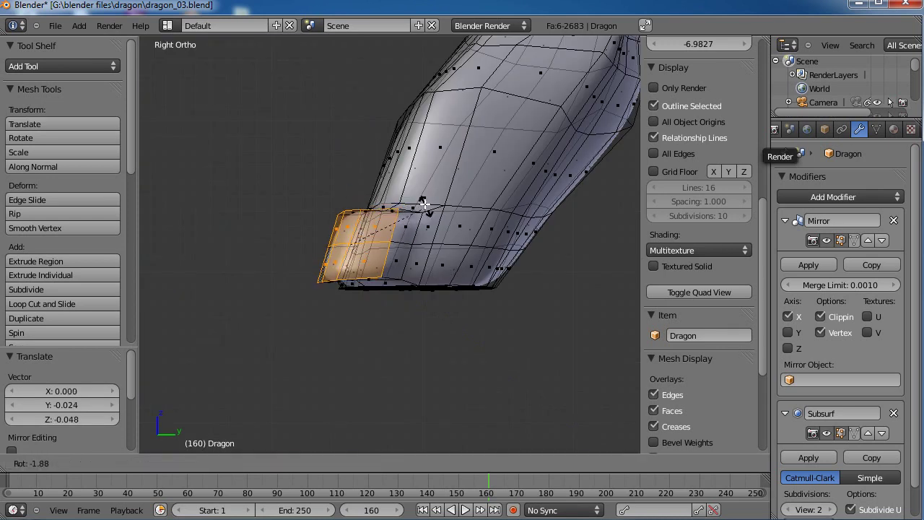
{"action": "key", "text": "Escape"}
{"action": "scroll", "coordinate": [354, 209], "scroll_direction": "up", "scroll_amount": 3}
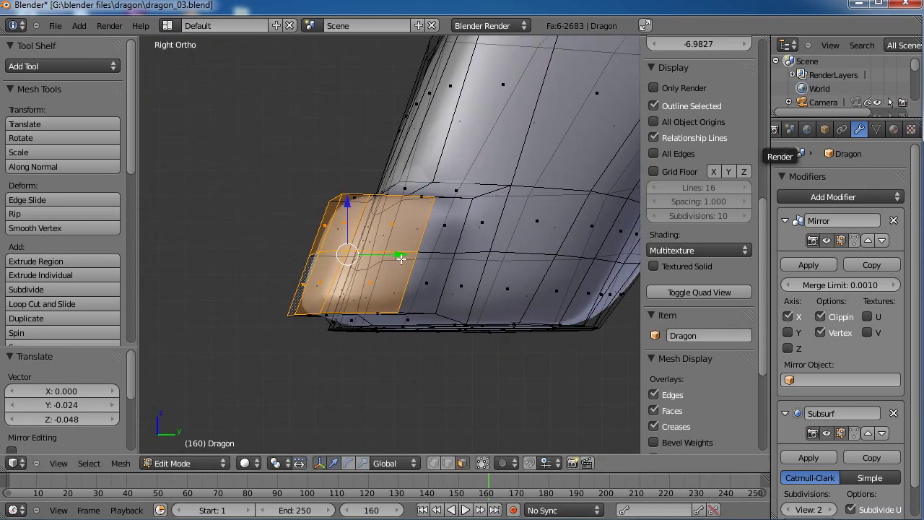
{"action": "key", "text": "g"}
{"action": "key", "text": "z"}
{"action": "left_click", "coordinate": [357, 221]}
{"action": "scroll", "coordinate": [369, 227], "scroll_direction": "down", "scroll_amount": 4}
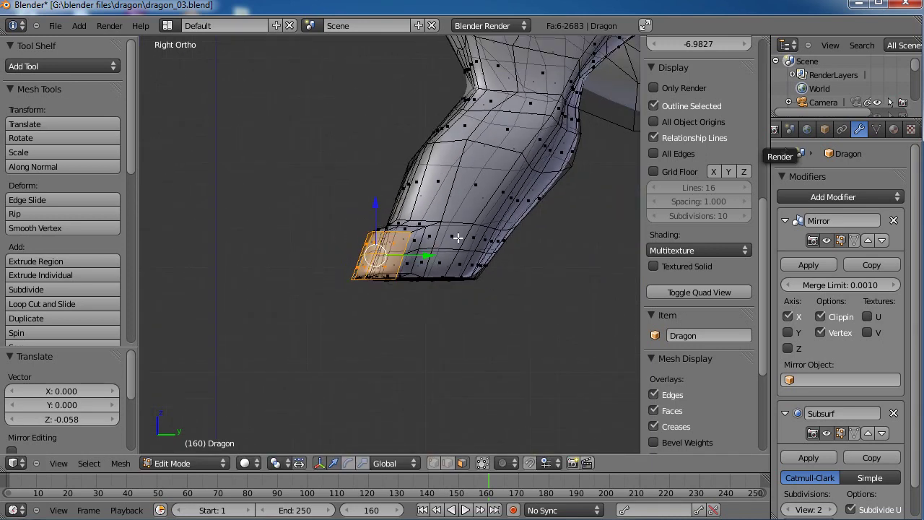
{"action": "scroll", "coordinate": [414, 262], "scroll_direction": "up", "scroll_amount": 3}
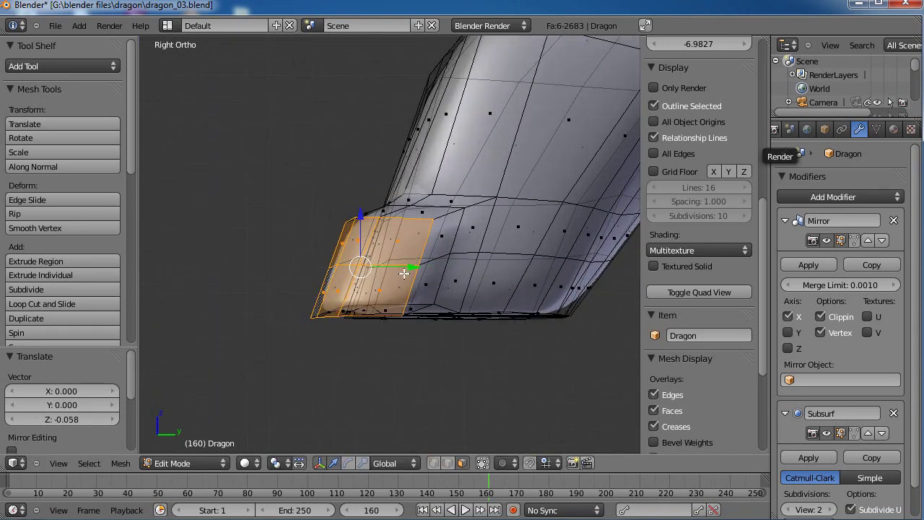
Extrude the toe's end faces by about X 0.296, Y -0.279 and move them a further X 0.136, Y -0.143
{"action": "key", "text": "KP_7"}
{"action": "key", "text": "e"}
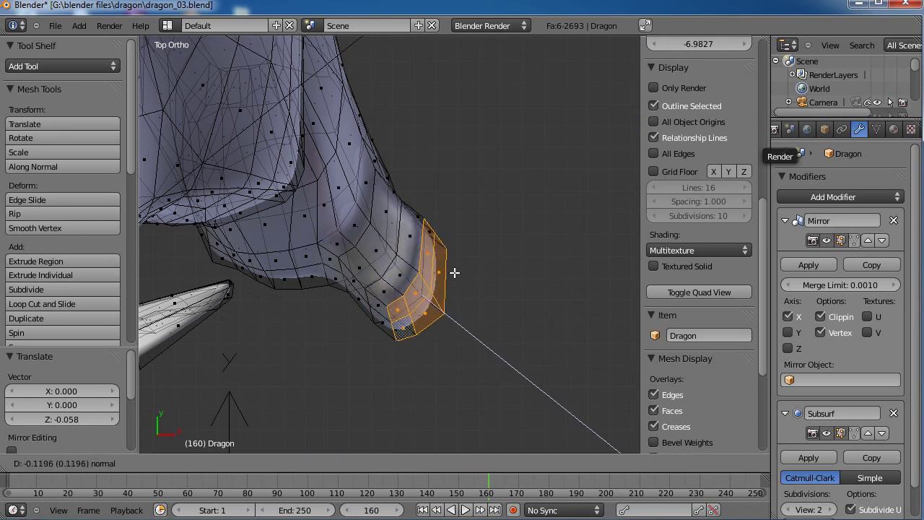
{"action": "left_click", "coordinate": [496, 316]}
{"action": "key", "text": "g"}
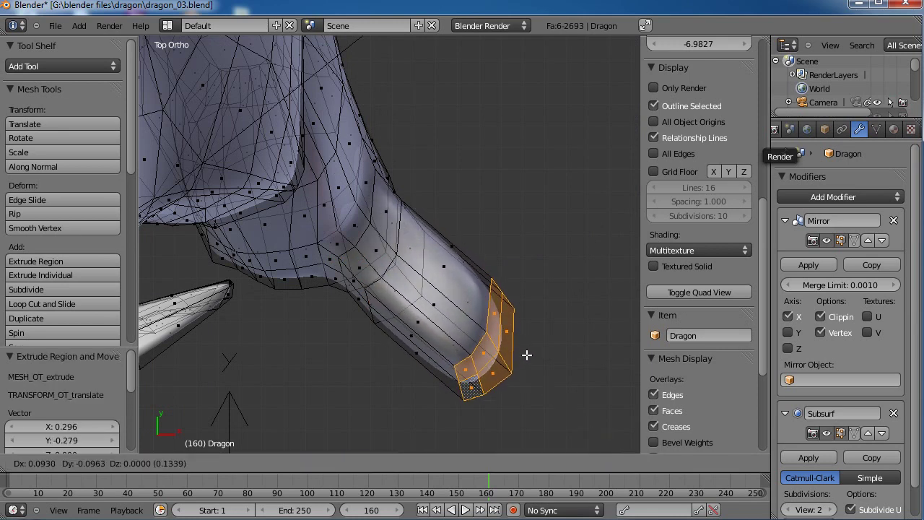
{"action": "left_click", "coordinate": [530, 357]}
Move the toe's end faces about Y -0.193, Z -0.163 in side view to level the toe with the sole
{"action": "middle_click_drag", "start_coordinate": [400, 373], "coordinate": [423, 244]}
{"action": "key", "text": "KP_3"}
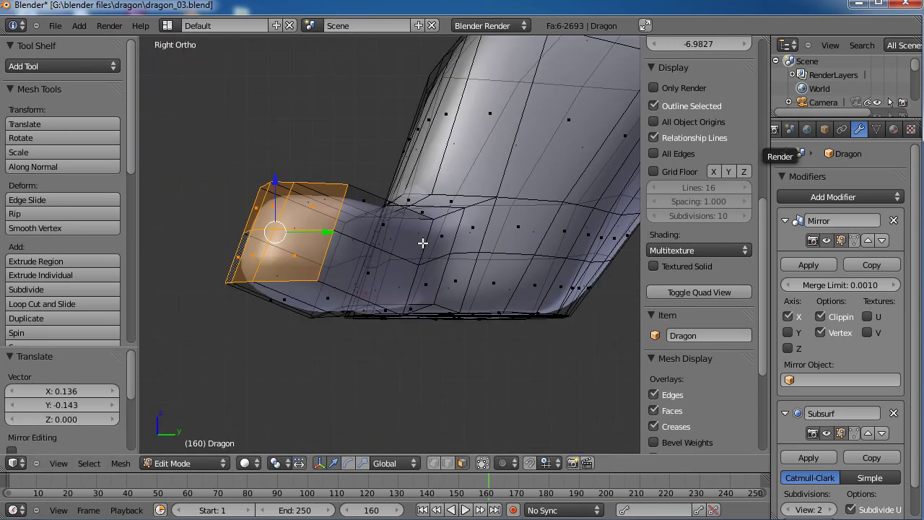
{"action": "key", "text": "g"}
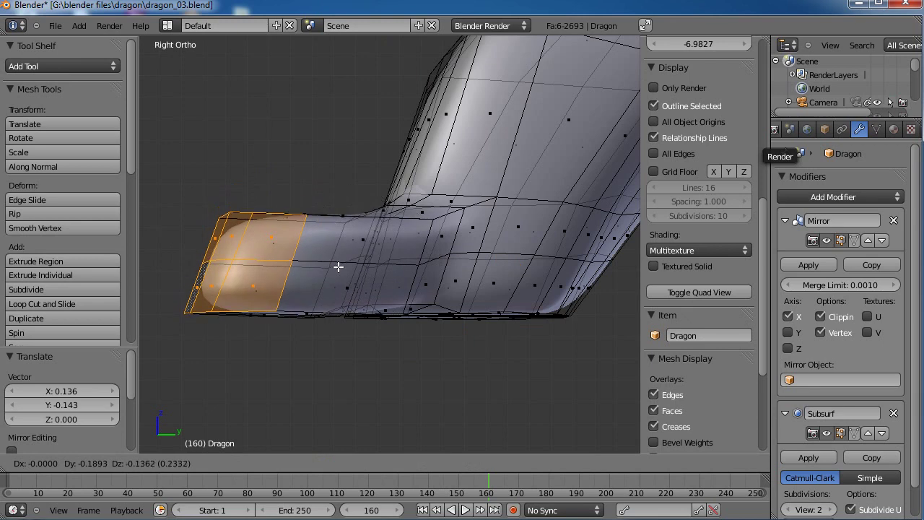
{"action": "left_click", "coordinate": [337, 270]}
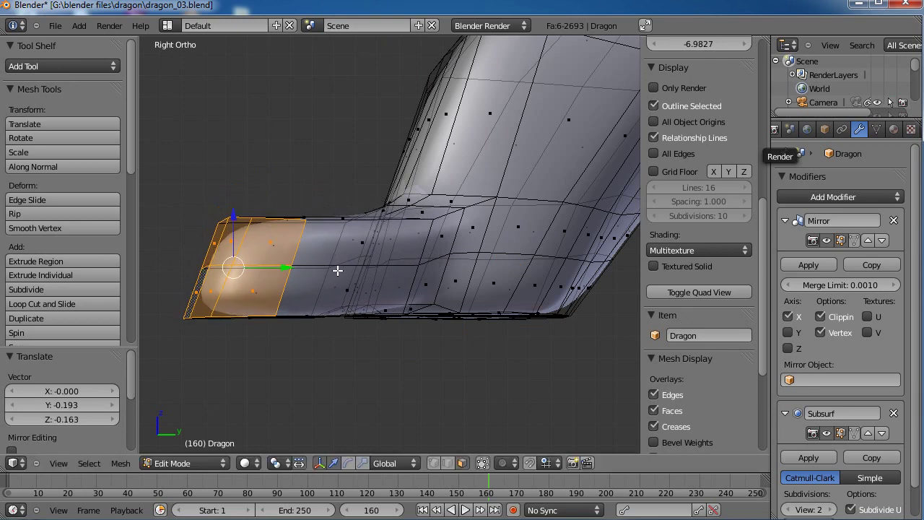
{"action": "scroll", "coordinate": [417, 327], "scroll_direction": "down", "scroll_amount": 8}
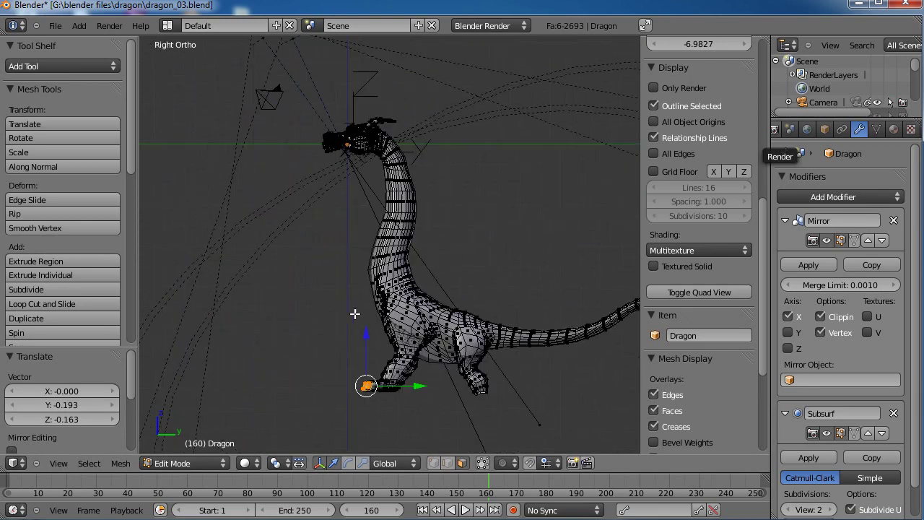
{"action": "scroll", "coordinate": [367, 275], "scroll_direction": "up", "scroll_amount": 8}
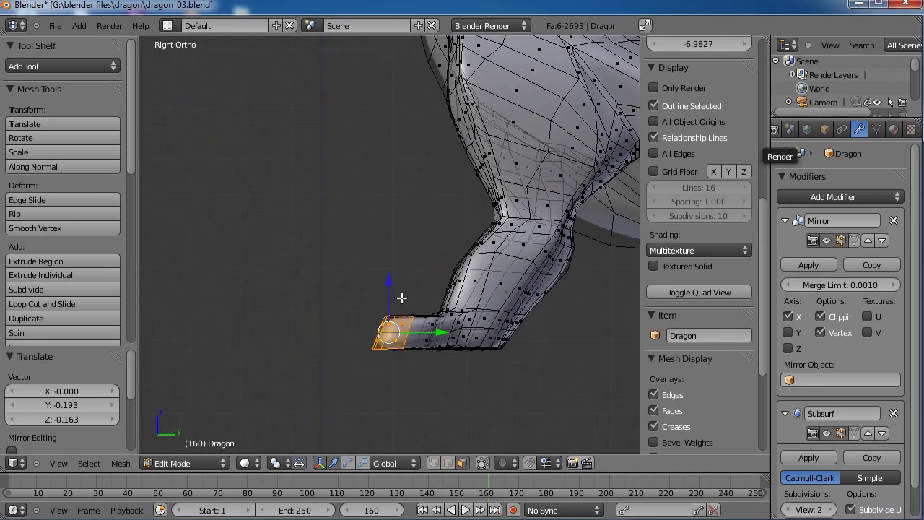
{"action": "scroll", "coordinate": [505, 346], "scroll_direction": "up", "scroll_amount": 6}
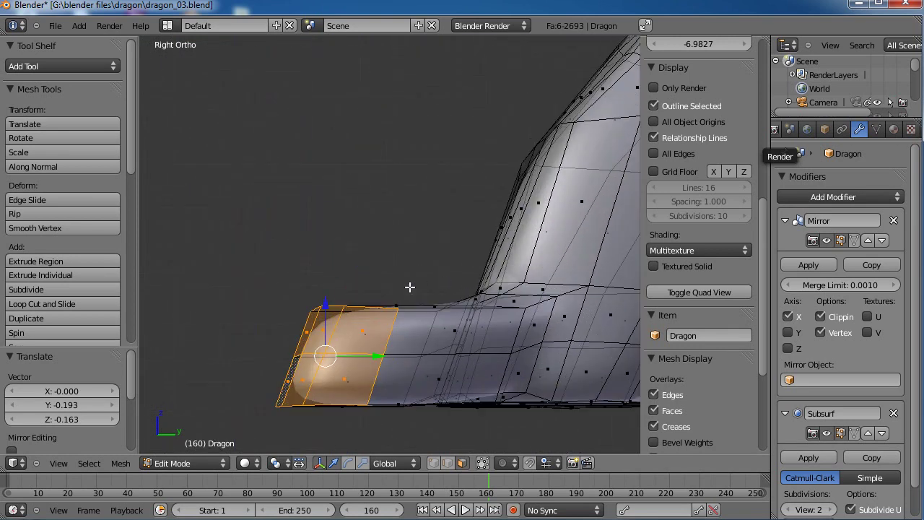
Extrude the toe's end faces a short distance, scale them down and reposition them to form a rounded tip
{"action": "key", "text": "e"}
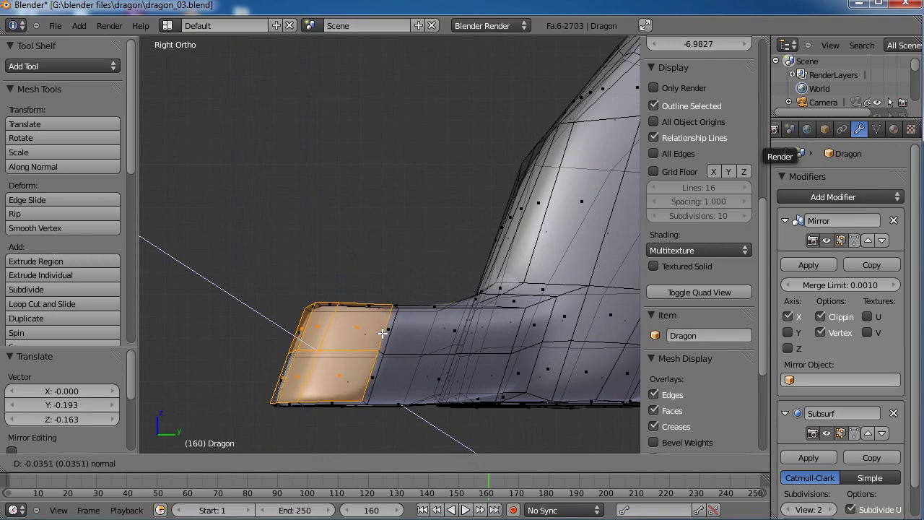
{"action": "left_click", "coordinate": [392, 331]}
{"action": "key", "text": "s"}
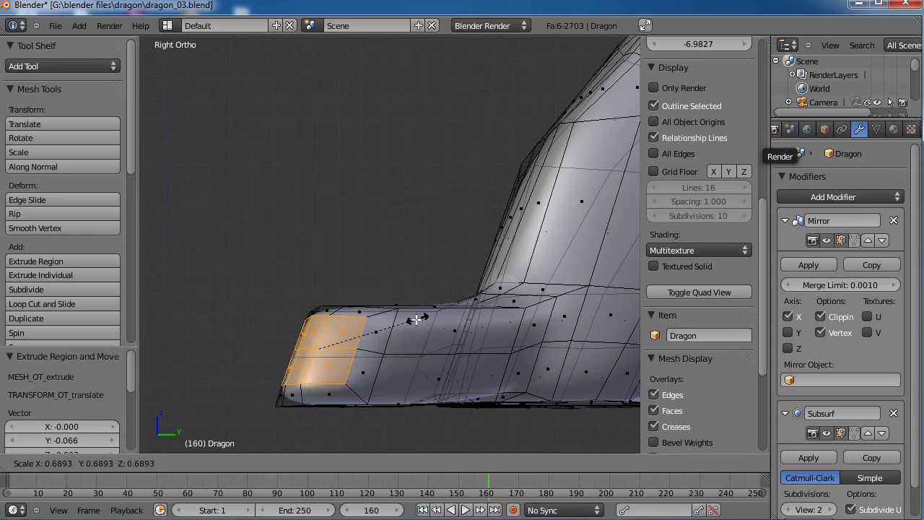
{"action": "left_click", "coordinate": [390, 322]}
{"action": "key", "text": "g"}
{"action": "left_click", "coordinate": [408, 325]}
{"action": "middle_click_drag", "start_coordinate": [423, 281], "coordinate": [366, 316]}
{"action": "key", "text": "g"}
{"action": "left_click", "coordinate": [272, 380]}
Add one edge loop around the middle of the toe
{"action": "scroll", "coordinate": [272, 380], "scroll_direction": "down", "scroll_amount": 3}
{"action": "key", "text": "ctrl+r"}
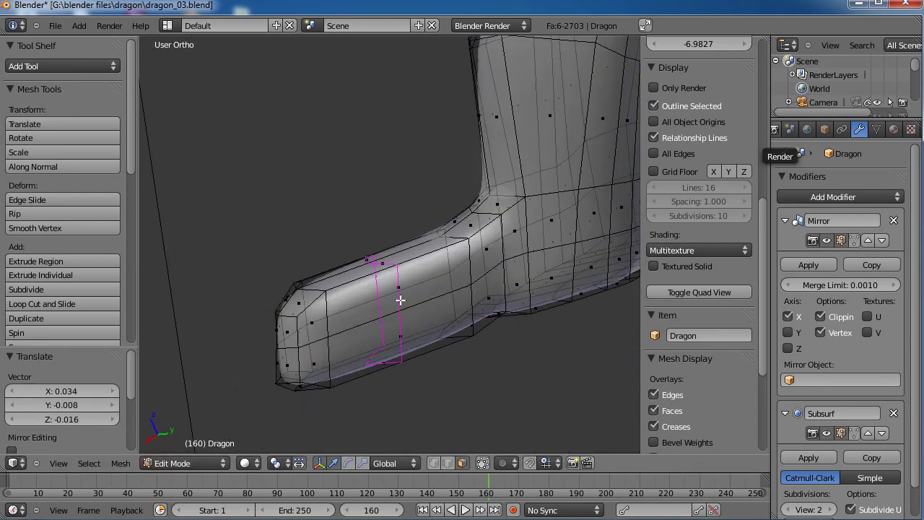
{"action": "scroll", "coordinate": [400, 300], "scroll_direction": "up", "scroll_amount": 1}
{"action": "scroll", "coordinate": [400, 300], "scroll_direction": "up", "scroll_amount": 2}
{"action": "scroll", "coordinate": [400, 299], "scroll_direction": "down", "scroll_amount": 2}
{"action": "left_click", "coordinate": [400, 300]}
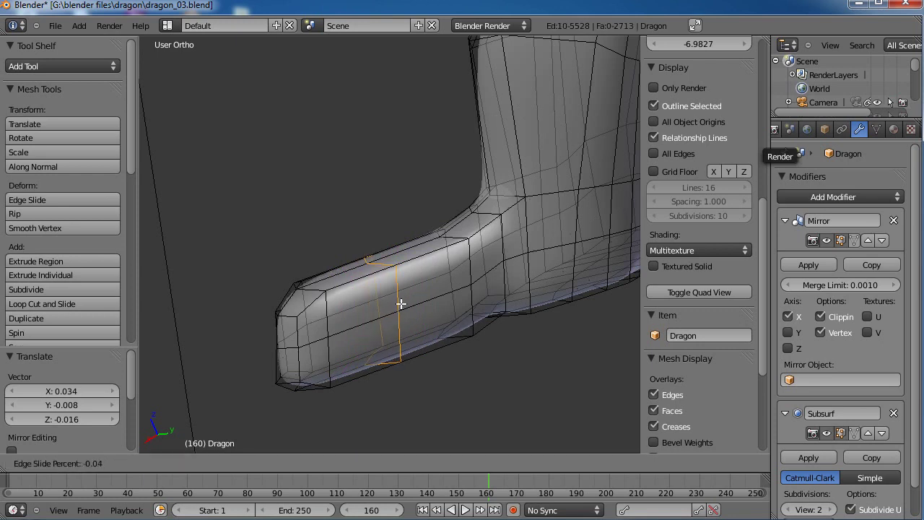
{"action": "left_click", "coordinate": [402, 306]}
{"action": "middle_click_drag", "start_coordinate": [446, 302], "coordinate": [408, 298]}
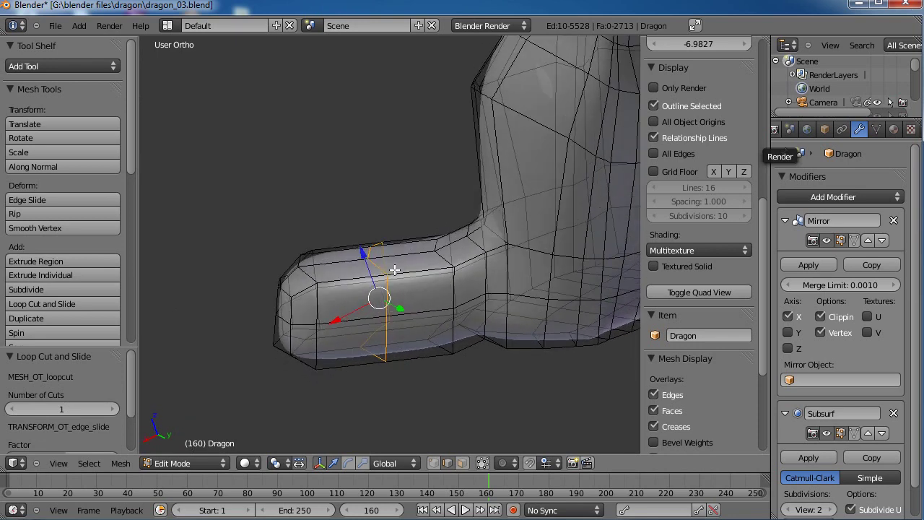
Add two more edge loops around the toe, one close to each side of the middle loop
{"action": "key", "text": "ctrl+r"}
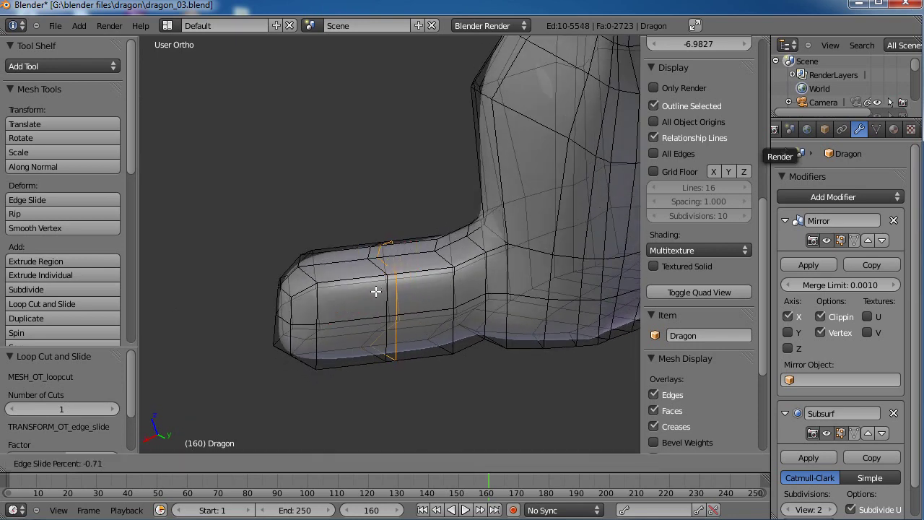
{"action": "left_click", "coordinate": [376, 291]}
{"action": "key", "text": "ctrl+r"}
{"action": "left_click", "coordinate": [352, 272]}
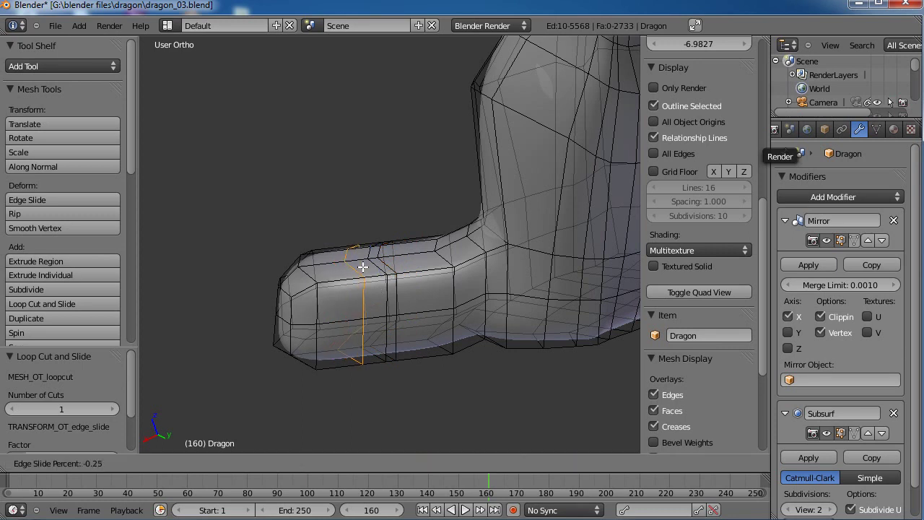
{"action": "left_click", "coordinate": [374, 268]}
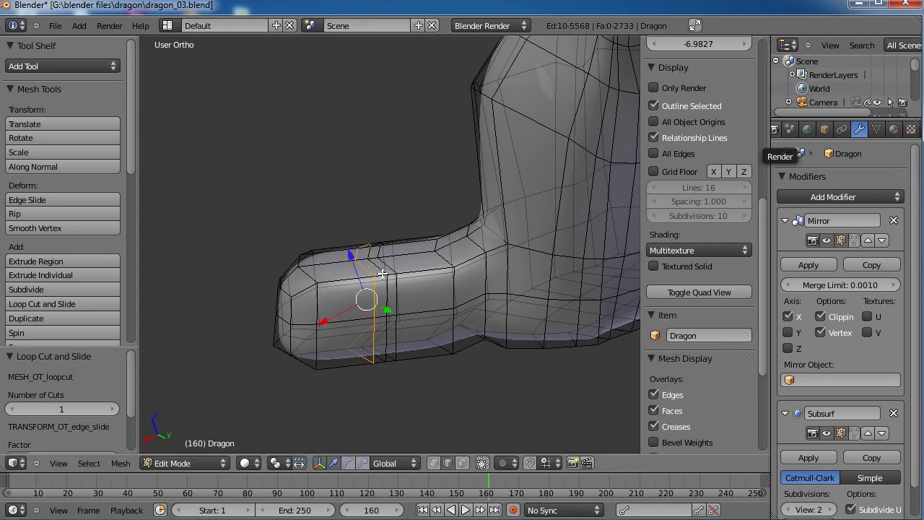
Select the toe's middle edge loop, scale it to about 0.821 as a joint crease, and nudge it slightly upward
{"action": "right_click", "coordinate": [377, 268], "text": "alt"}
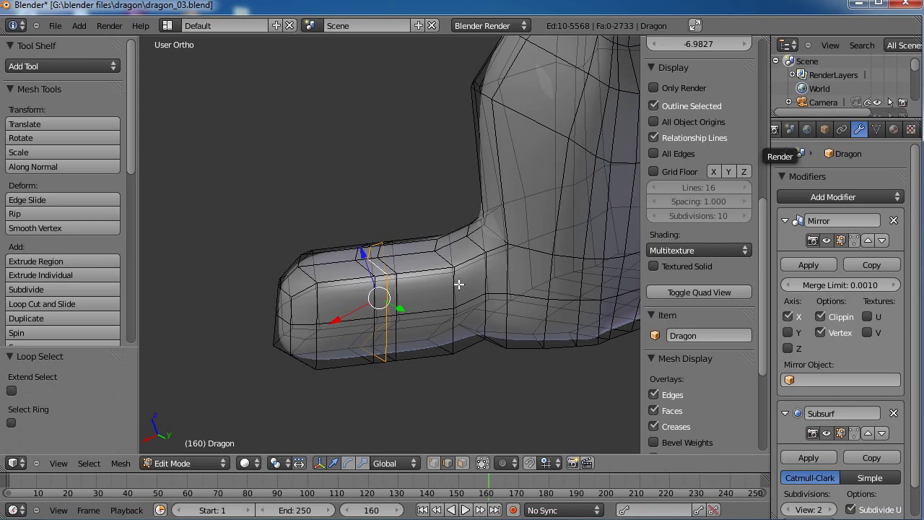
{"action": "key", "text": "s"}
{"action": "left_click", "coordinate": [437, 282]}
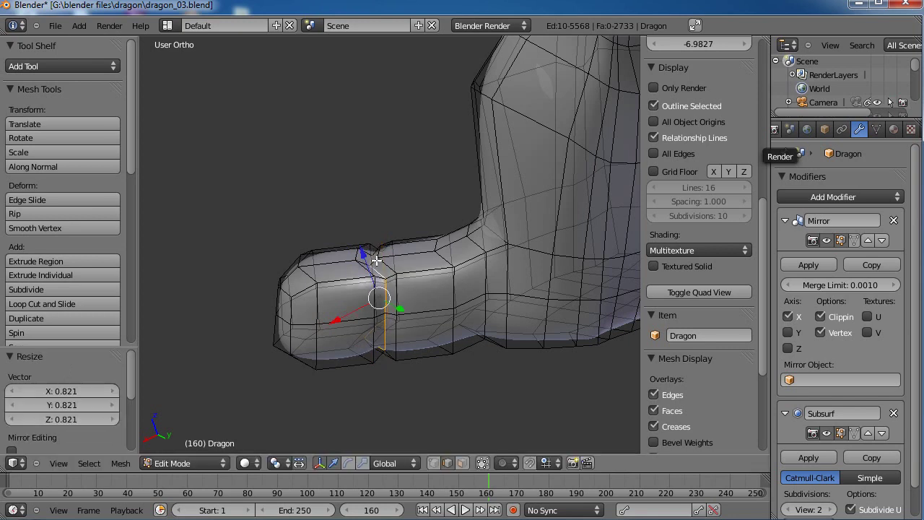
{"action": "key", "text": "KP_3"}
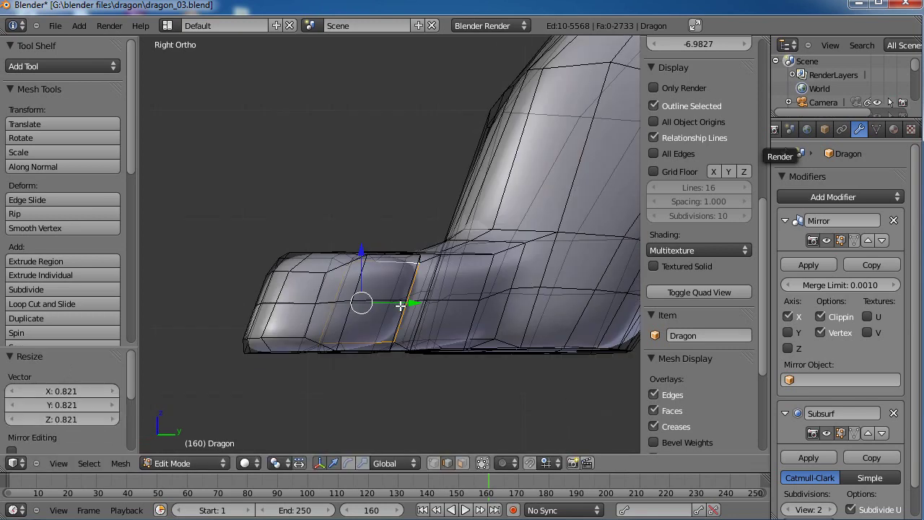
{"action": "left_click_drag", "start_coordinate": [365, 258], "coordinate": [364, 239]}
{"action": "left_click", "coordinate": [365, 240]}
Leave mesh editing, check the toe's smooth shape, and enter Sculpt Mode with the Grab brush
{"action": "key", "text": "Tab"}
{"action": "middle_click_drag", "start_coordinate": [443, 299], "coordinate": [456, 211]}
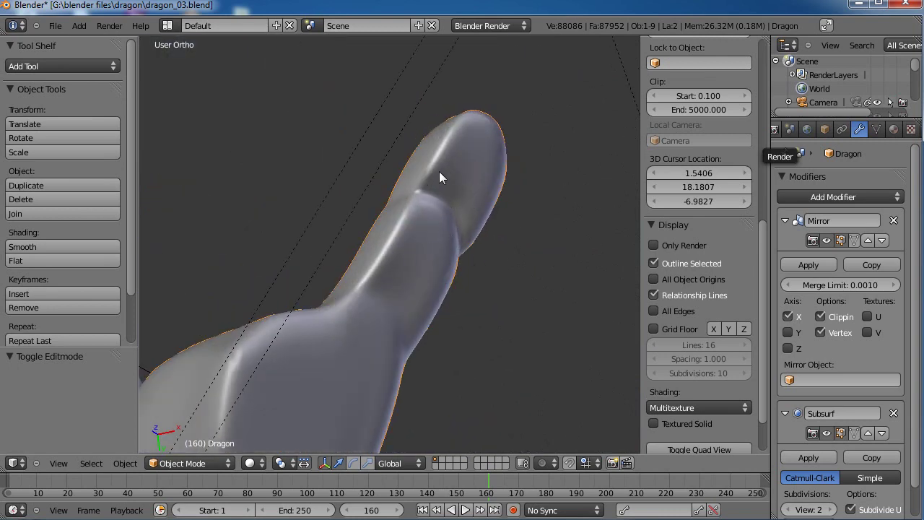
{"action": "middle_click_drag", "start_coordinate": [440, 177], "coordinate": [430, 198]}
{"action": "left_click", "coordinate": [202, 461]}
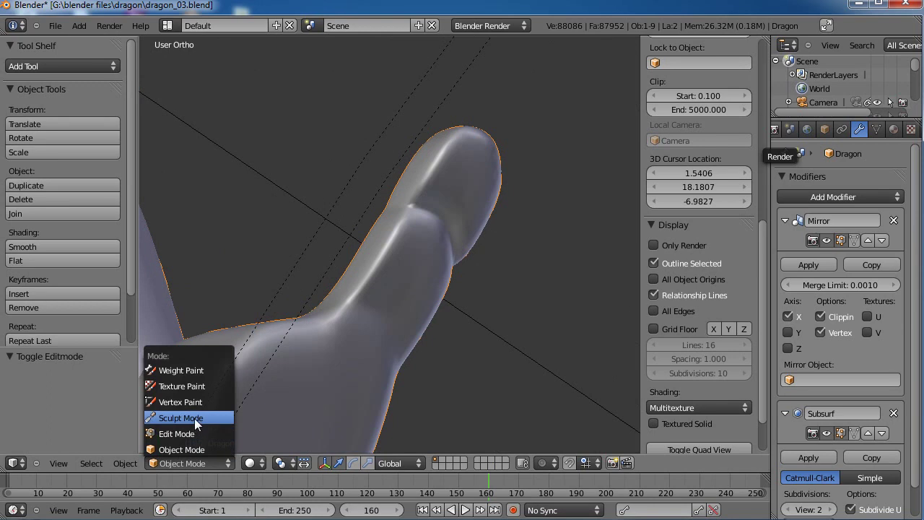
{"action": "left_click", "coordinate": [194, 418]}
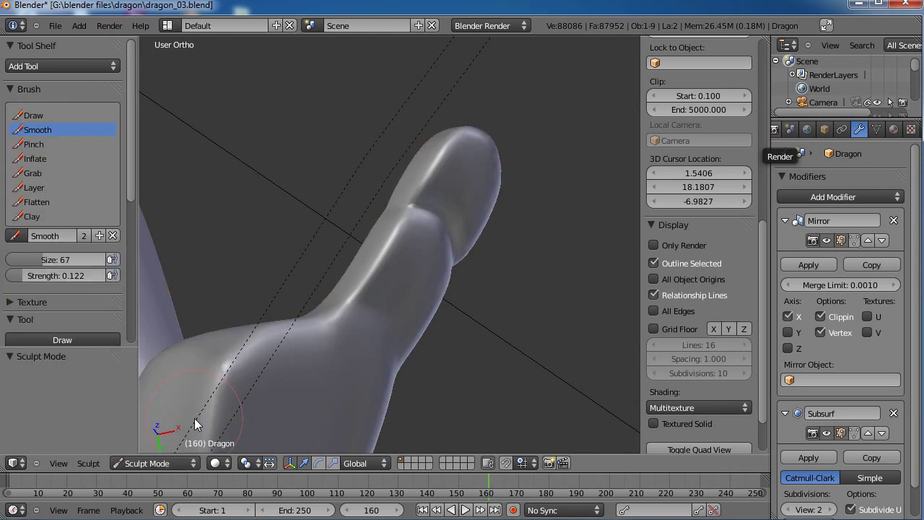
{"action": "left_click", "coordinate": [33, 173]}
{"action": "mouse_move", "coordinate": [460, 203]}
{"action": "middle_mouse_down"}
{"action": "mouse_move", "coordinate": [480, 217]}
{"action": "mouse_move", "coordinate": [474, 190]}
{"action": "middle_mouse_up"}
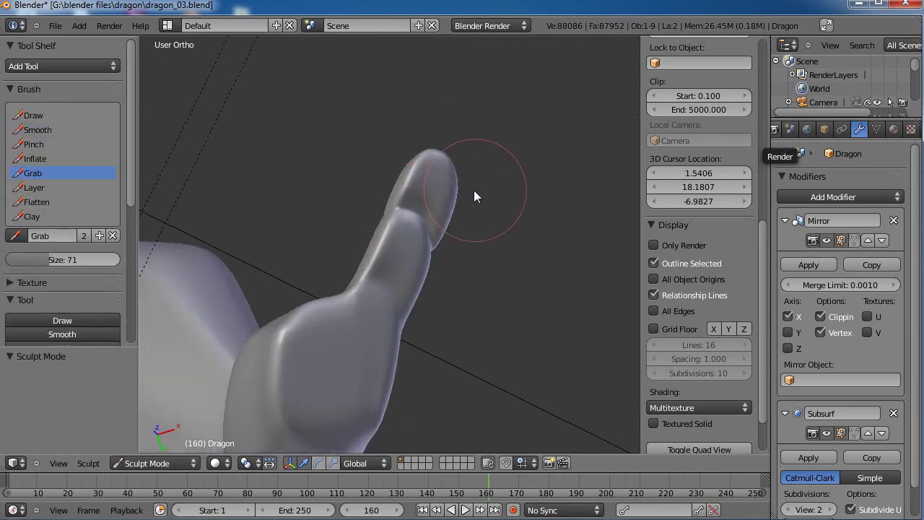
Reshape the toe's middle joint crease and upper side with short Grab brush strokes, checking the form from several angles
{"action": "mouse_move", "coordinate": [400, 210]}
{"action": "left_mouse_down"}
{"action": "mouse_move", "coordinate": [396, 219]}
{"action": "mouse_move", "coordinate": [414, 229]}
{"action": "mouse_move", "coordinate": [385, 221]}
{"action": "left_mouse_up"}
{"action": "left_click_drag", "start_coordinate": [419, 161], "coordinate": [420, 167]}
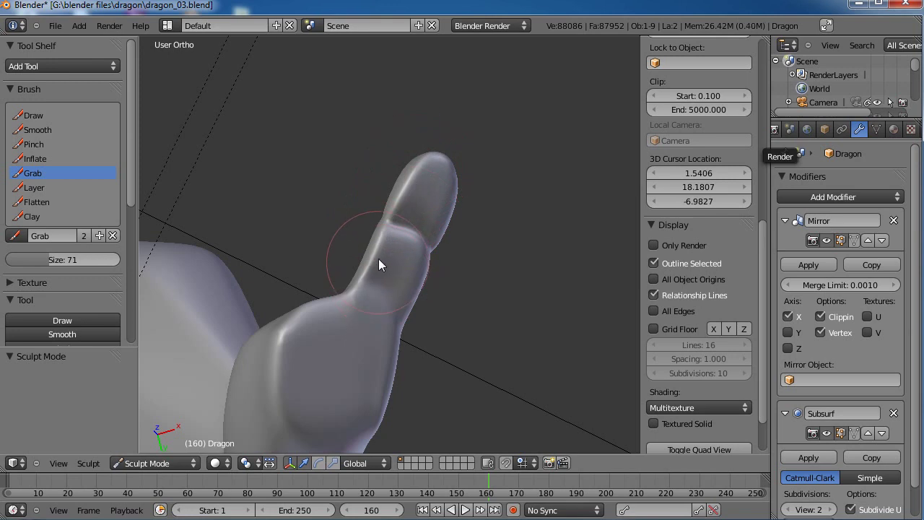
{"action": "mouse_move", "coordinate": [376, 251]}
{"action": "middle_mouse_down"}
{"action": "mouse_move", "coordinate": [426, 348]}
{"action": "mouse_move", "coordinate": [486, 346]}
{"action": "mouse_move", "coordinate": [440, 330]}
{"action": "mouse_move", "coordinate": [424, 266]}
{"action": "middle_mouse_up"}
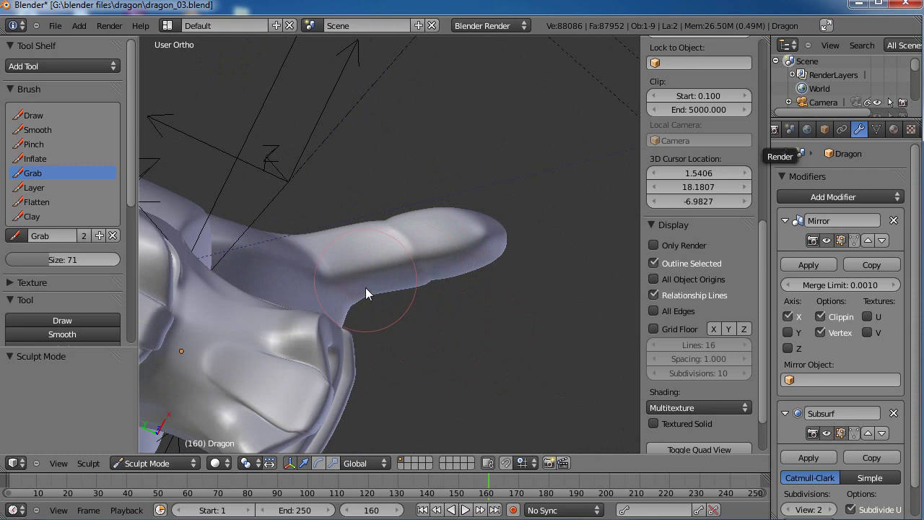
{"action": "middle_click_drag", "start_coordinate": [377, 239], "coordinate": [405, 257]}
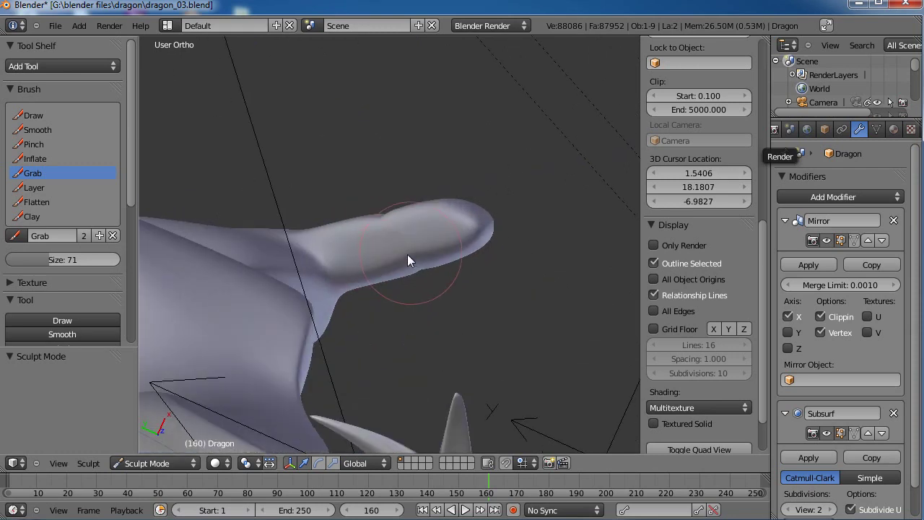
{"action": "left_click_drag", "start_coordinate": [392, 221], "coordinate": [402, 219]}
{"action": "mouse_move", "coordinate": [466, 221]}
{"action": "middle_mouse_down"}
{"action": "mouse_move", "coordinate": [350, 202]}
{"action": "mouse_move", "coordinate": [406, 105]}
{"action": "mouse_move", "coordinate": [503, 210]}
{"action": "middle_mouse_up"}
{"action": "mouse_move", "coordinate": [492, 253]}
{"action": "middle_mouse_down"}
{"action": "mouse_move", "coordinate": [501, 264]}
{"action": "mouse_move", "coordinate": [472, 272]}
{"action": "middle_mouse_up"}
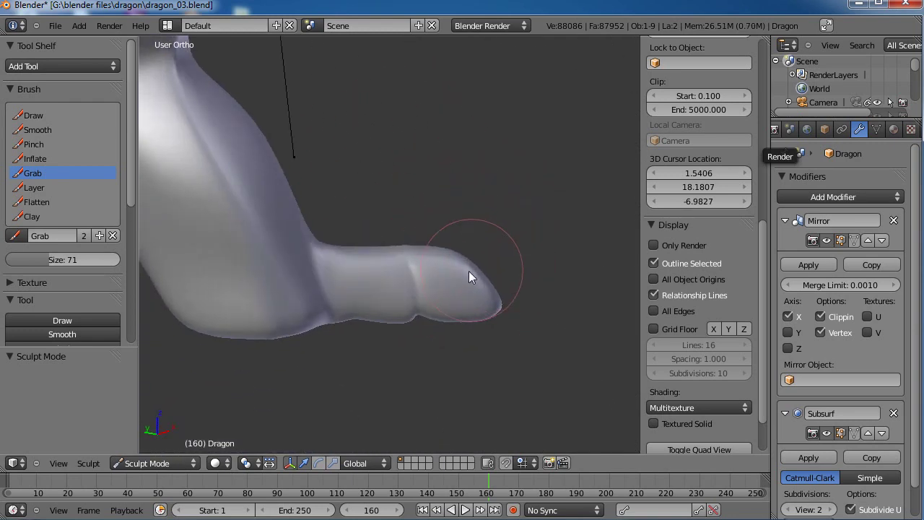
{"action": "mouse_move", "coordinate": [402, 244]}
{"action": "middle_mouse_down"}
{"action": "mouse_move", "coordinate": [427, 270]}
{"action": "mouse_move", "coordinate": [335, 258]}
{"action": "mouse_move", "coordinate": [347, 268]}
{"action": "mouse_move", "coordinate": [388, 259]}
{"action": "mouse_move", "coordinate": [448, 293]}
{"action": "mouse_move", "coordinate": [479, 277]}
{"action": "mouse_move", "coordinate": [426, 225]}
{"action": "middle_mouse_up"}
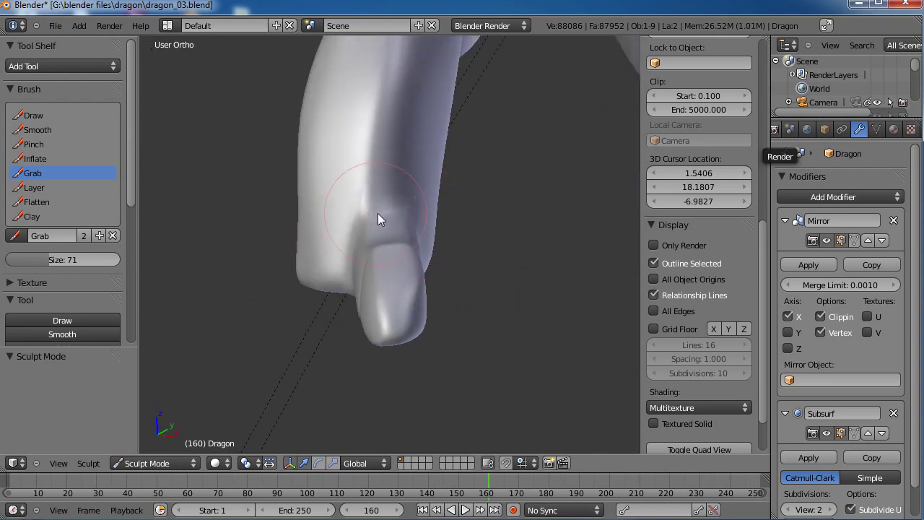
{"action": "middle_click_drag", "start_coordinate": [532, 269], "coordinate": [436, 299]}
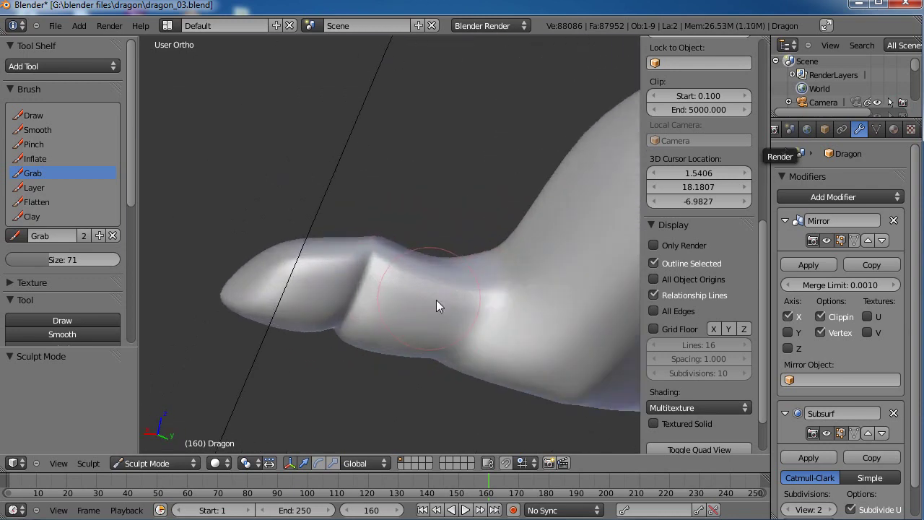
Return to Edit Mode and add two closely spaced edge loops where the toe joins the foot
{"action": "left_click", "coordinate": [164, 464]}
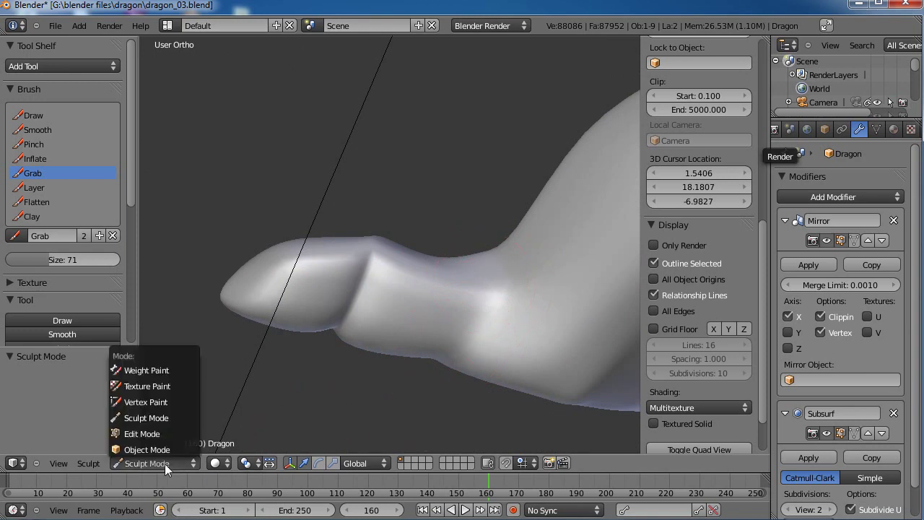
{"action": "left_click", "coordinate": [162, 433]}
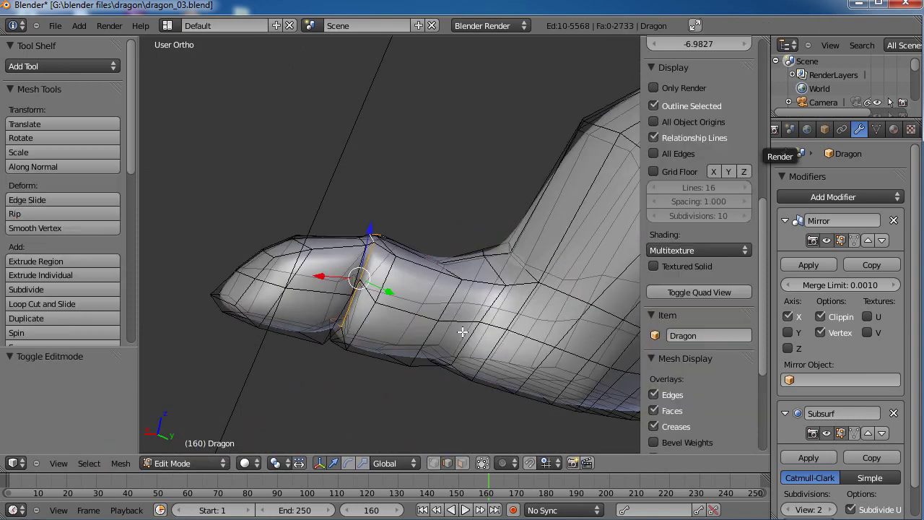
{"action": "key", "text": "ctrl+r"}
{"action": "left_click", "coordinate": [484, 284]}
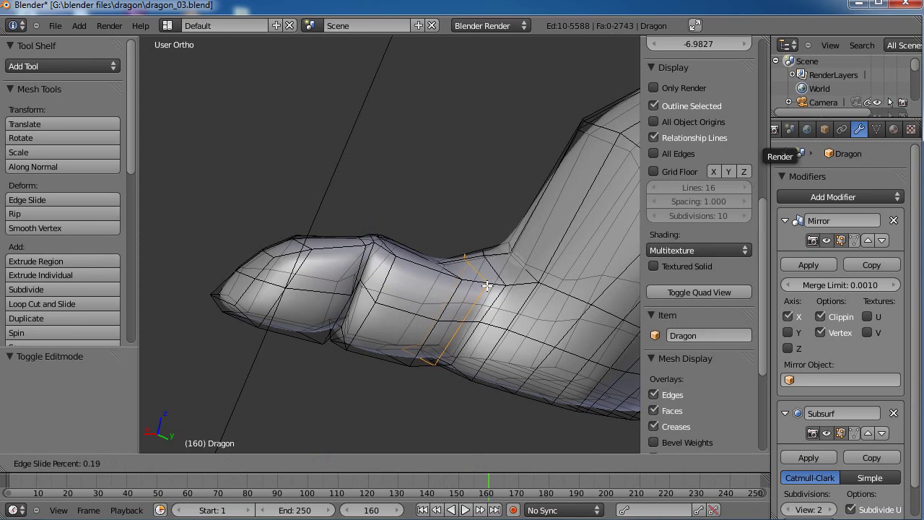
{"action": "left_click", "coordinate": [490, 284]}
{"action": "key", "text": "ctrl+r"}
{"action": "left_click", "coordinate": [492, 282]}
{"action": "left_click", "coordinate": [524, 275]}
Scale the newest edge loop at the toe's base to about 0.95 and nudge it slightly upward
{"action": "key", "text": "s"}
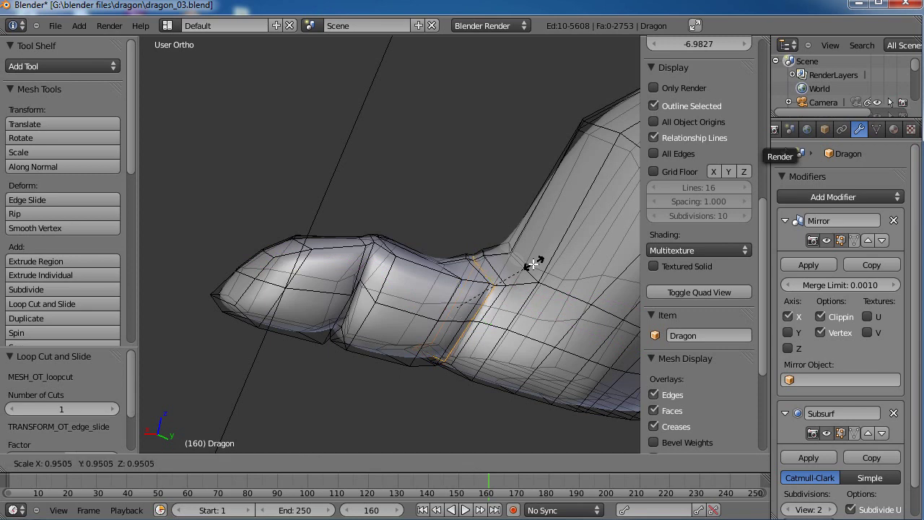
{"action": "left_click", "coordinate": [531, 265]}
{"action": "key", "text": "g"}
{"action": "left_click", "coordinate": [473, 261]}
{"action": "key", "text": "g"}
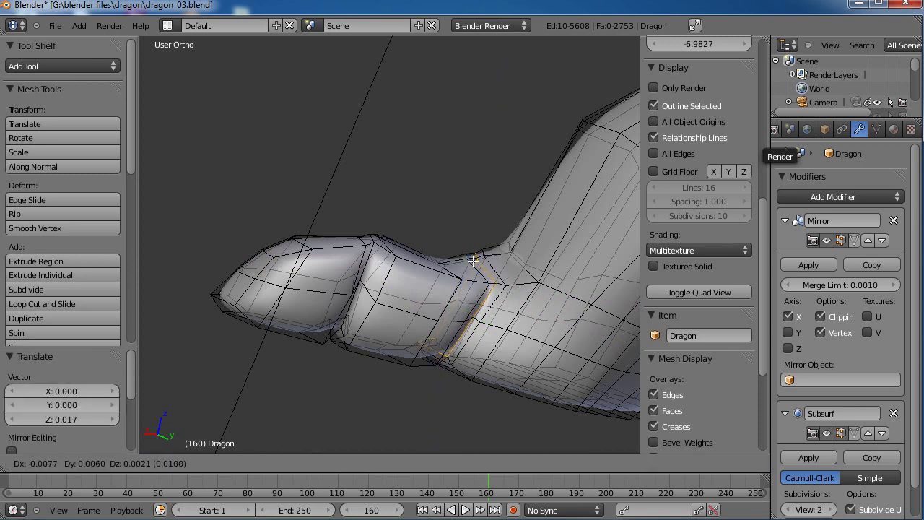
{"action": "left_click", "coordinate": [473, 260]}
Leave mesh editing, enter Sculpt Mode, and pull the crease at the toe's base into shape with the Grab brush
{"action": "key", "text": "Tab"}
{"action": "mouse_move", "coordinate": [472, 258]}
{"action": "middle_mouse_down"}
{"action": "mouse_move", "coordinate": [382, 299]}
{"action": "mouse_move", "coordinate": [498, 370]}
{"action": "mouse_move", "coordinate": [477, 316]}
{"action": "mouse_move", "coordinate": [439, 304]}
{"action": "mouse_move", "coordinate": [396, 186]}
{"action": "mouse_move", "coordinate": [438, 293]}
{"action": "mouse_move", "coordinate": [439, 206]}
{"action": "mouse_move", "coordinate": [392, 303]}
{"action": "middle_mouse_up"}
{"action": "left_click", "coordinate": [195, 466]}
{"action": "left_click", "coordinate": [209, 412]}
{"action": "middle_click_drag", "start_coordinate": [313, 252], "coordinate": [334, 304]}
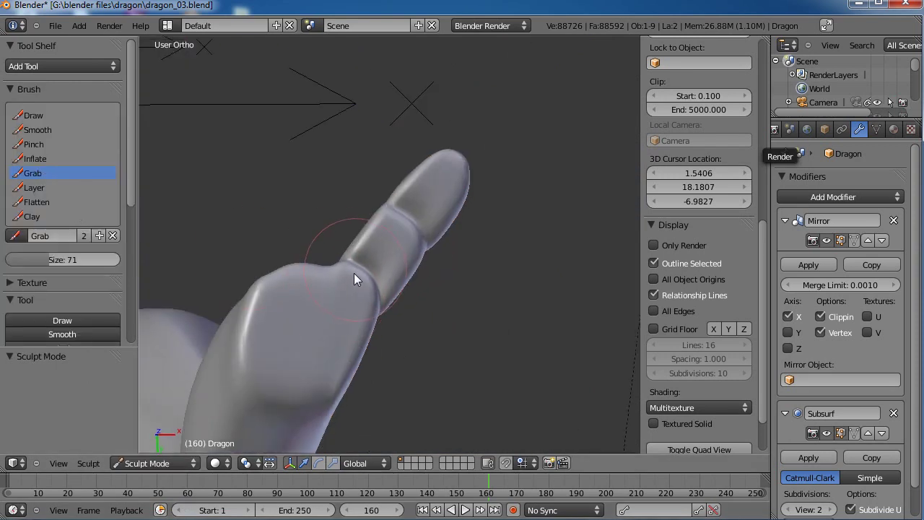
{"action": "mouse_move", "coordinate": [367, 279]}
{"action": "left_mouse_down"}
{"action": "mouse_move", "coordinate": [363, 271]}
{"action": "mouse_move", "coordinate": [364, 288]}
{"action": "left_mouse_up"}
{"action": "mouse_move", "coordinate": [363, 288]}
{"action": "middle_mouse_down"}
{"action": "mouse_move", "coordinate": [361, 372]}
{"action": "mouse_move", "coordinate": [383, 389]}
{"action": "mouse_move", "coordinate": [376, 328]}
{"action": "mouse_move", "coordinate": [389, 299]}
{"action": "middle_mouse_up"}
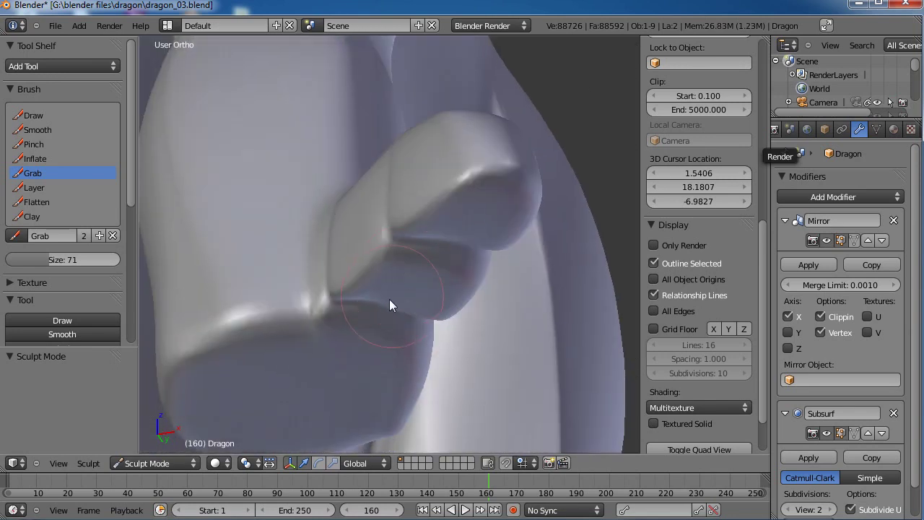
{"action": "mouse_move", "coordinate": [387, 304]}
{"action": "left_mouse_down"}
{"action": "mouse_move", "coordinate": [378, 326]}
{"action": "mouse_move", "coordinate": [373, 307]}
{"action": "left_mouse_up"}
Examine the sculpted toe and its joint creases from below, the front, the sides and close up
{"action": "mouse_move", "coordinate": [358, 333]}
{"action": "middle_mouse_down"}
{"action": "mouse_move", "coordinate": [417, 317]}
{"action": "mouse_move", "coordinate": [410, 260]}
{"action": "middle_mouse_up"}
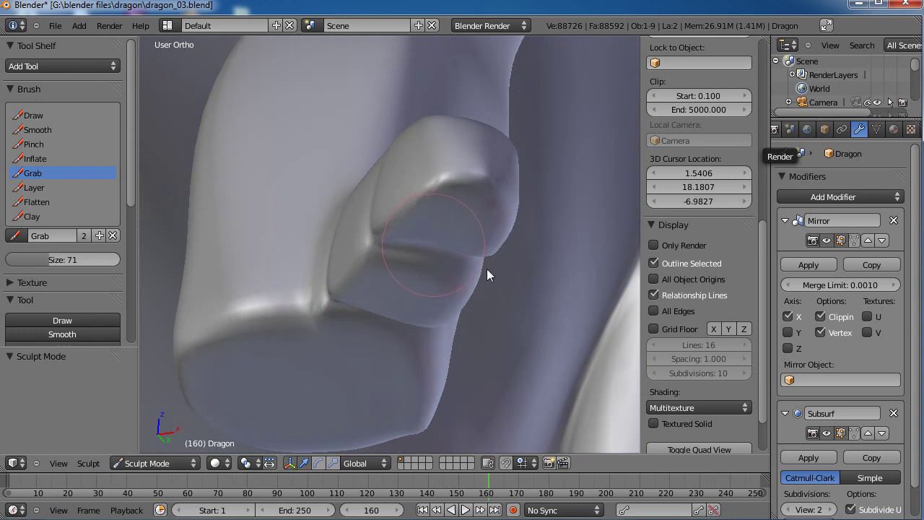
{"action": "middle_click_drag", "start_coordinate": [487, 273], "coordinate": [443, 284]}
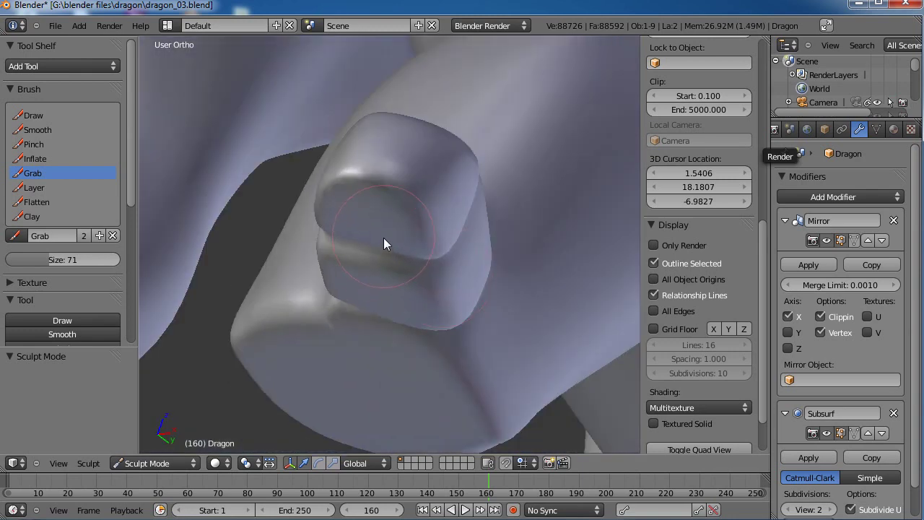
{"action": "middle_click_drag", "start_coordinate": [380, 247], "coordinate": [419, 215]}
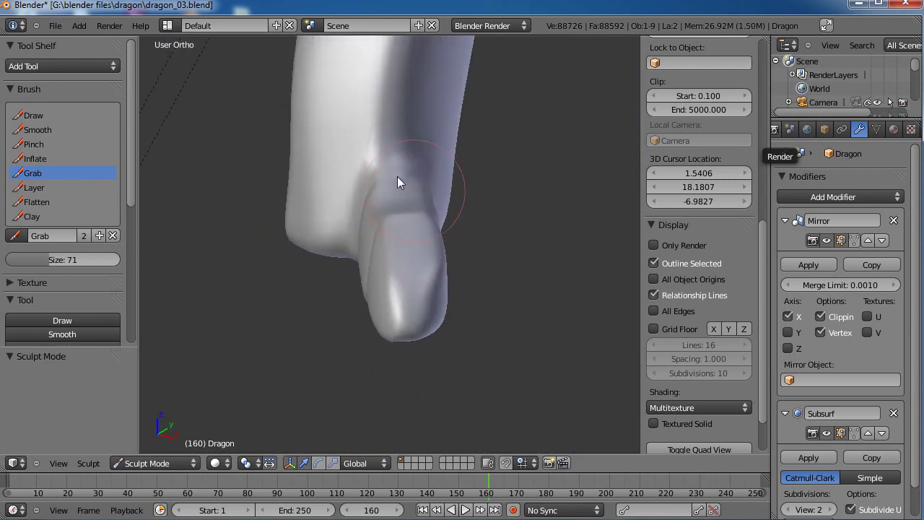
{"action": "middle_click_drag", "start_coordinate": [377, 211], "coordinate": [472, 231]}
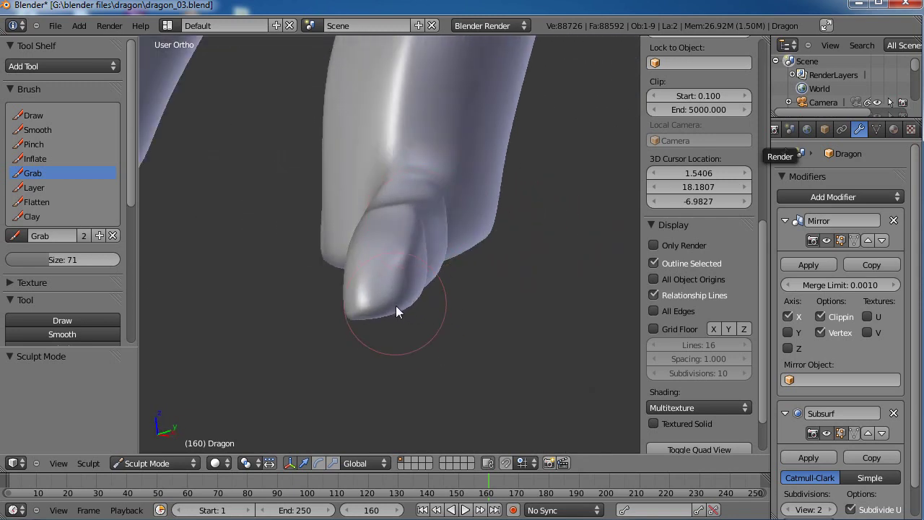
{"action": "middle_click_drag", "start_coordinate": [398, 306], "coordinate": [470, 368]}
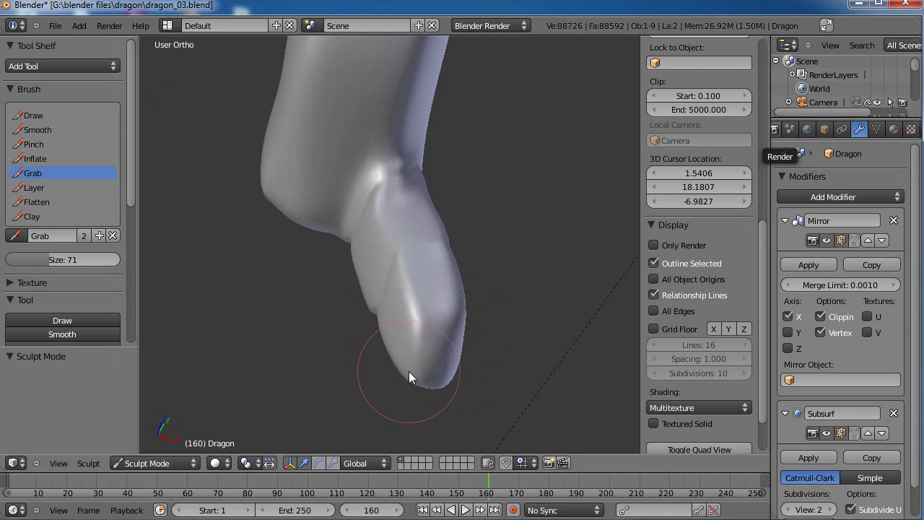
{"action": "middle_click_drag", "start_coordinate": [407, 362], "coordinate": [460, 230]}
{"action": "scroll", "coordinate": [447, 289], "scroll_direction": "up", "scroll_amount": 5}
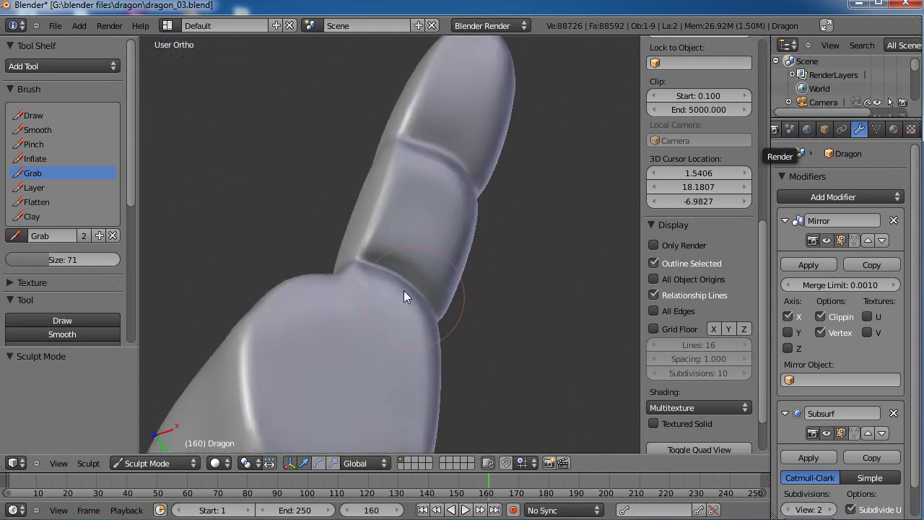
{"action": "scroll", "coordinate": [408, 239], "scroll_direction": "down", "scroll_amount": 4}
{"action": "middle_click_drag", "start_coordinate": [407, 235], "coordinate": [372, 314]}
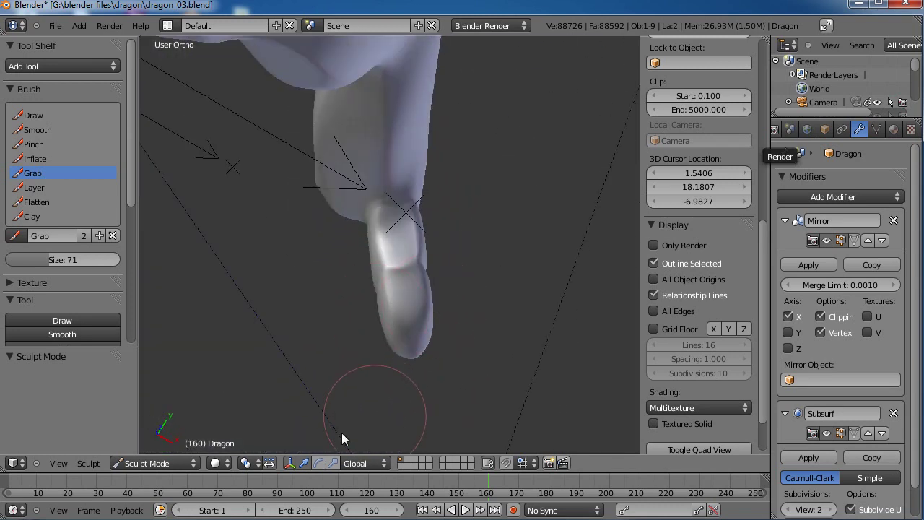
Return to Edit Mode, switch to vertex selection, and select the edge loop around the toe's base
{"action": "left_click", "coordinate": [154, 468]}
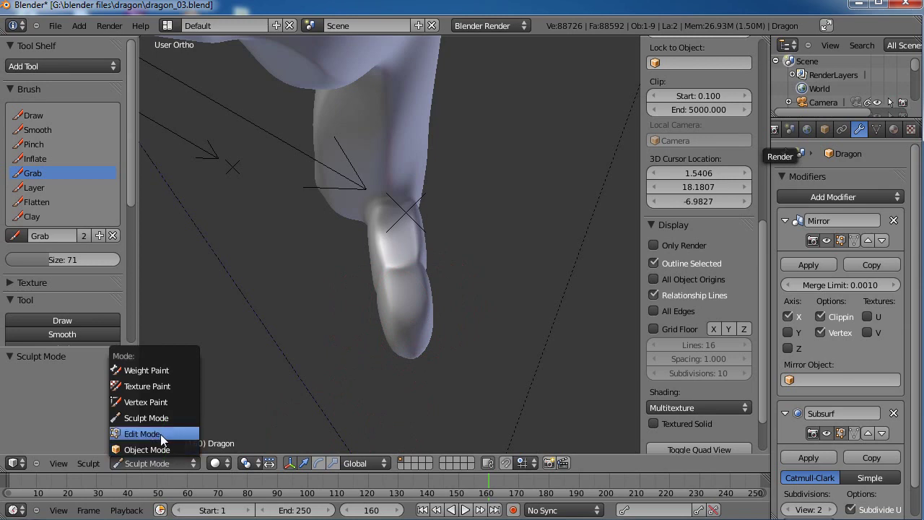
{"action": "left_click", "coordinate": [160, 434]}
{"action": "middle_click_drag", "start_coordinate": [397, 365], "coordinate": [416, 266]}
{"action": "scroll", "coordinate": [366, 289], "scroll_direction": "up", "scroll_amount": 5}
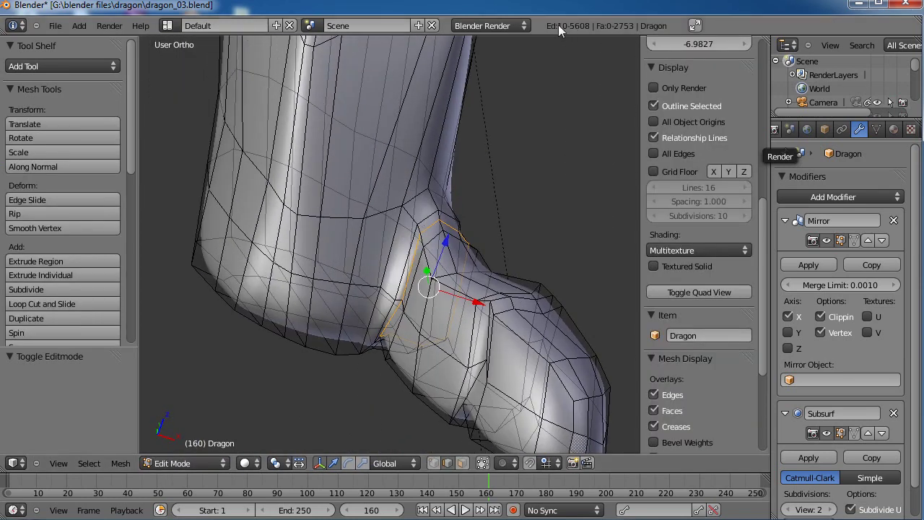
{"action": "left_click", "coordinate": [433, 463]}
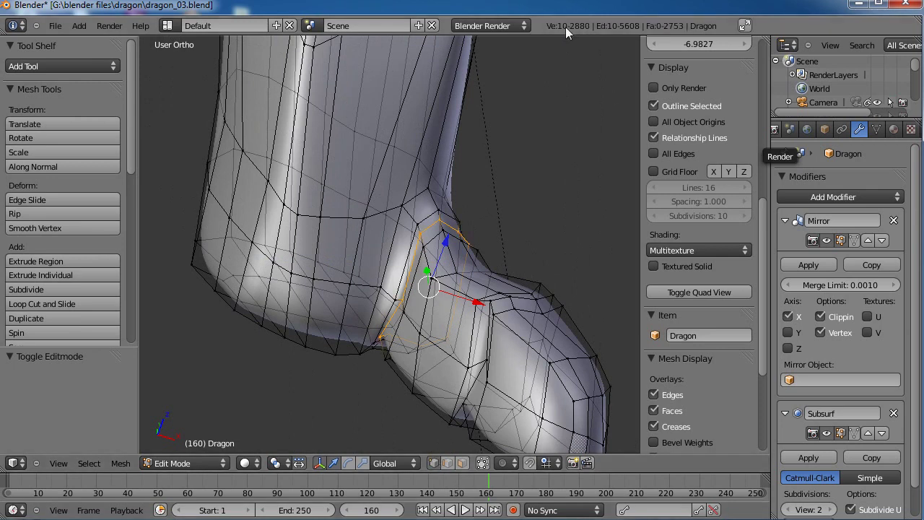
{"action": "middle_click_drag", "start_coordinate": [559, 99], "coordinate": [493, 219]}
{"action": "right_click", "coordinate": [496, 194], "text": "alt"}
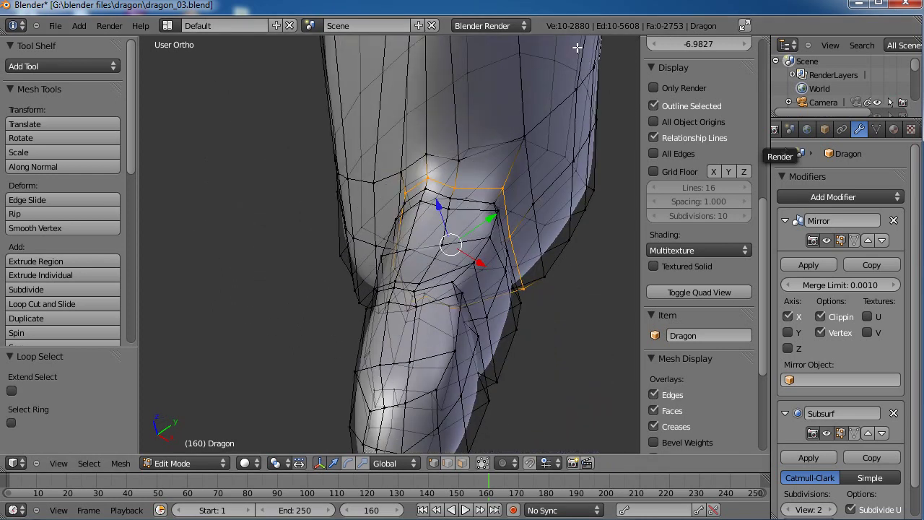
Select the ten vertices outlining a three-by-two face patch on the foot beside the toe
{"action": "scroll", "coordinate": [555, 87], "scroll_direction": "down", "scroll_amount": 3}
{"action": "middle_click_drag", "start_coordinate": [350, 274], "coordinate": [438, 221]}
{"action": "right_click", "coordinate": [440, 212]}
{"action": "right_click", "coordinate": [411, 214], "text": "shift"}
{"action": "right_click", "coordinate": [386, 216], "text": "shift"}
{"action": "right_click", "coordinate": [371, 251], "text": "shift"}
{"action": "right_click", "coordinate": [374, 280], "text": "shift"}
{"action": "right_click", "coordinate": [371, 308], "text": "shift"}
{"action": "right_click", "coordinate": [390, 316], "text": "shift"}
{"action": "right_click", "coordinate": [408, 322], "text": "shift"}
{"action": "right_click", "coordinate": [433, 323], "text": "shift"}
{"action": "right_click", "coordinate": [455, 266], "text": "shift"}
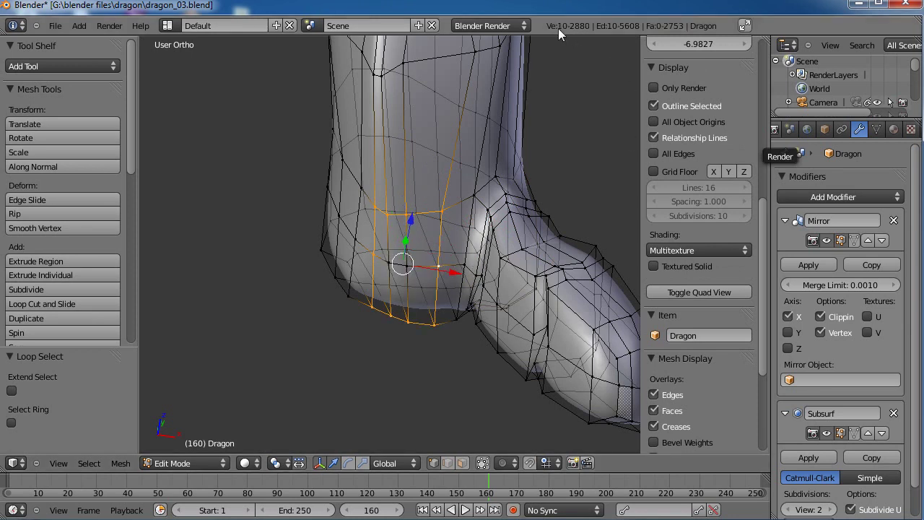
{"action": "middle_click_drag", "start_coordinate": [512, 278], "coordinate": [488, 221]}
{"action": "middle_click_drag", "start_coordinate": [423, 226], "coordinate": [443, 226]}
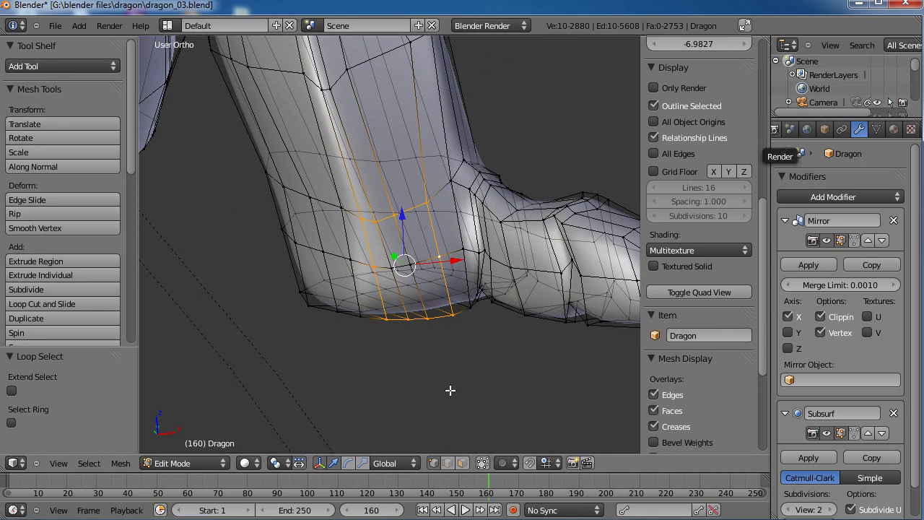
Switch to face selection, select the six faces of the three-by-two patch beside the toe, and delete them
{"action": "left_click", "coordinate": [462, 463]}
{"action": "right_click", "coordinate": [378, 244]}
{"action": "right_click", "coordinate": [394, 244], "text": "shift"}
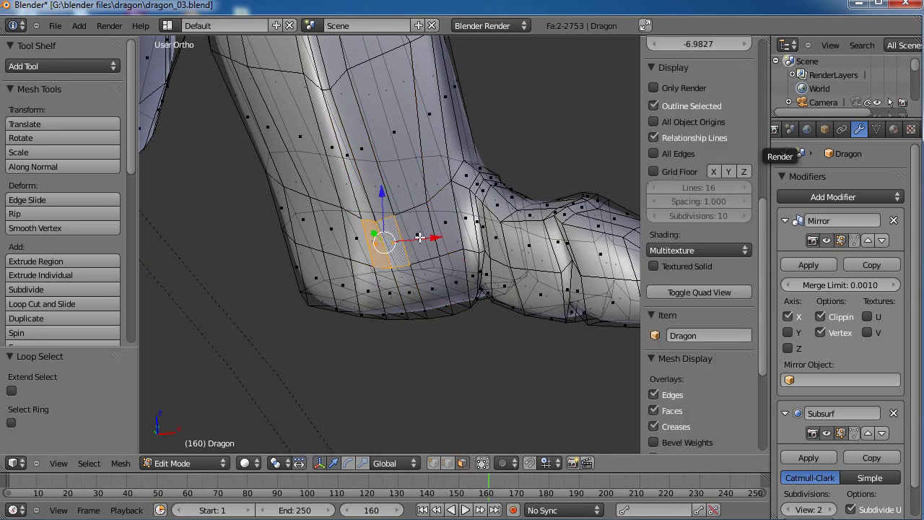
{"action": "right_click", "coordinate": [423, 238], "text": "shift"}
{"action": "right_click", "coordinate": [429, 292], "text": "shift"}
{"action": "right_click", "coordinate": [397, 296], "text": "shift"}
{"action": "right_click", "coordinate": [454, 284], "text": "shift"}
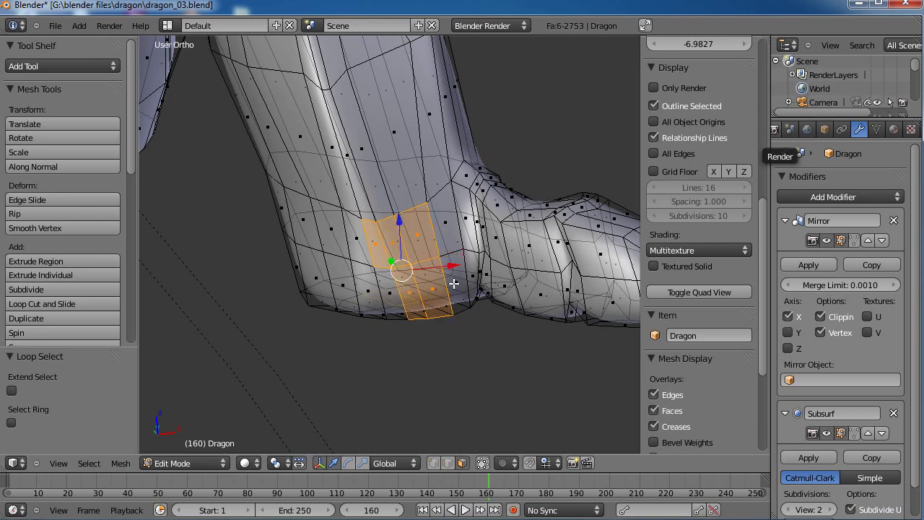
{"action": "key", "text": "ctrl+z"}
{"action": "right_click", "coordinate": [390, 292], "text": "shift"}
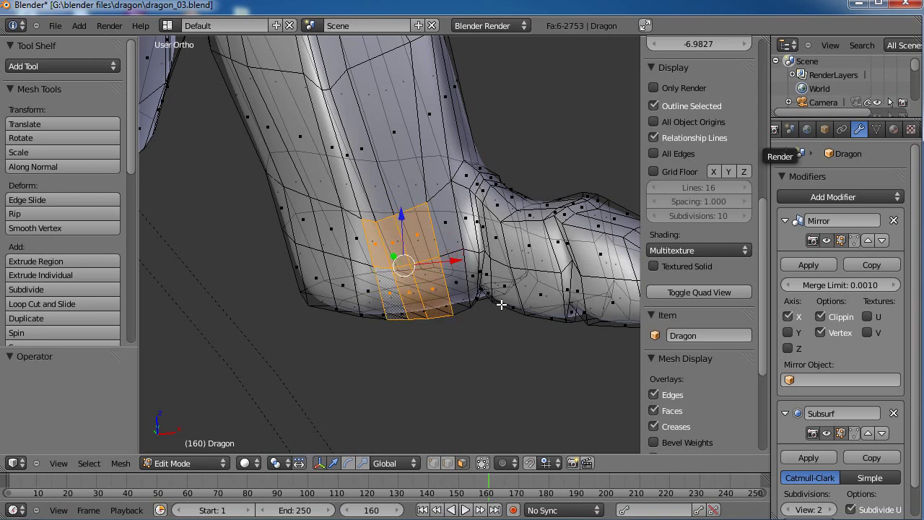
{"action": "key", "text": "x"}
{"action": "left_click", "coordinate": [478, 321]}
{"action": "mouse_move", "coordinate": [477, 320]}
{"action": "middle_mouse_down"}
{"action": "mouse_move", "coordinate": [458, 252]}
{"action": "mouse_move", "coordinate": [477, 295]}
{"action": "mouse_move", "coordinate": [470, 318]}
{"action": "middle_mouse_up"}
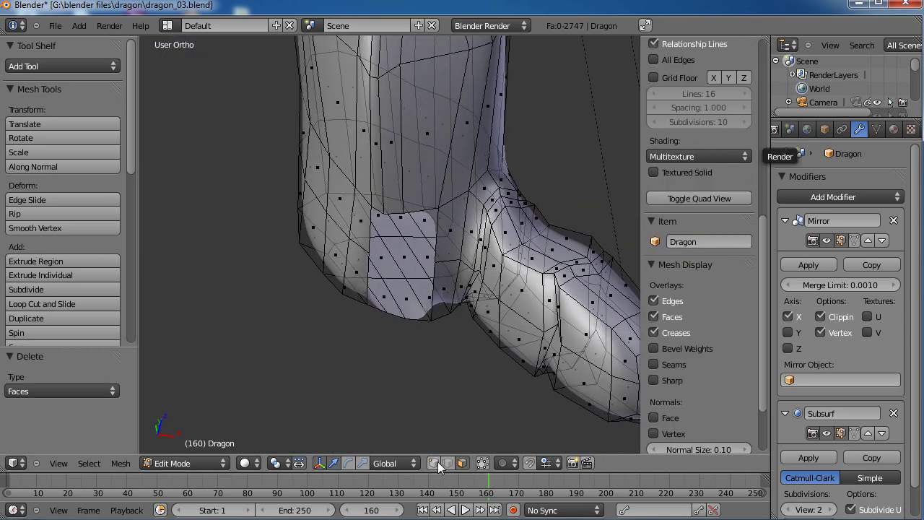
Switch back to vertex selection and select the neighbouring edge loops around the toe's base
{"action": "left_click", "coordinate": [434, 463]}
{"action": "right_click", "coordinate": [466, 211], "text": "alt"}
{"action": "right_click", "coordinate": [488, 202], "text": "alt"}
{"action": "middle_click_drag", "start_coordinate": [488, 202], "coordinate": [471, 269]}
{"action": "right_click", "coordinate": [450, 262], "text": "alt+shift"}
{"action": "right_click", "coordinate": [453, 267], "text": "alt+shift"}
{"action": "key", "text": "ctrl+z"}
{"action": "scroll", "coordinate": [530, 293], "scroll_direction": "up", "scroll_amount": 5}
{"action": "right_click", "coordinate": [530, 299], "text": "alt+shift"}
{"action": "right_click", "coordinate": [571, 341], "text": "alt+shift"}
{"action": "scroll", "coordinate": [571, 335], "scroll_direction": "down", "scroll_amount": 1, "text": "alt"}
{"action": "scroll", "coordinate": [561, 324], "scroll_direction": "down", "scroll_amount": 1}
{"action": "middle_click_drag", "start_coordinate": [522, 291], "coordinate": [496, 250], "text": "shift"}
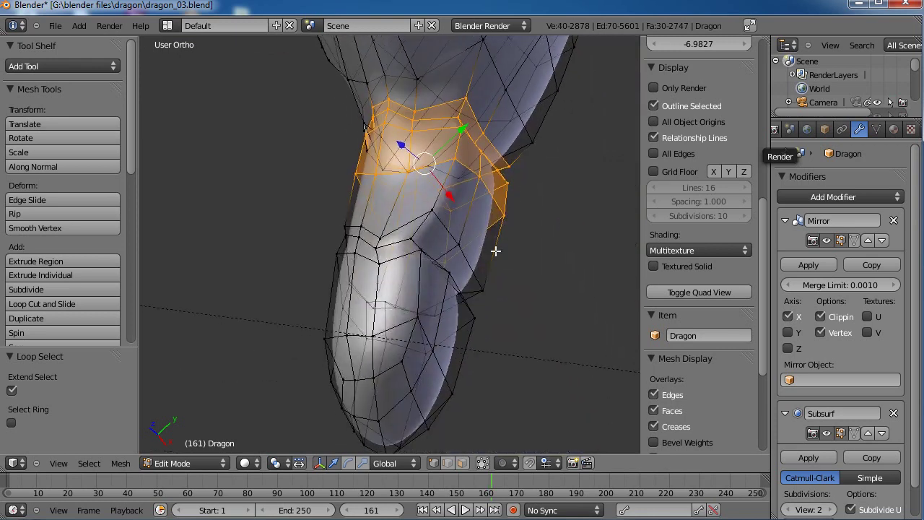
Extend the selection over the toe's middle joint and end segment to include the whole toe up to its tip
{"action": "right_click", "coordinate": [470, 265], "text": "alt+shift"}
{"action": "right_click", "coordinate": [404, 242], "text": "alt+shift"}
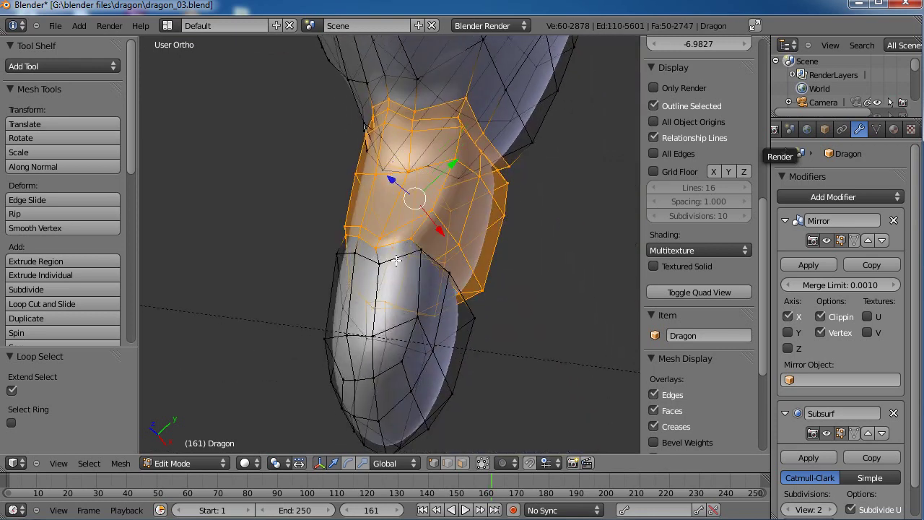
{"action": "right_click", "coordinate": [397, 261], "text": "alt+shift"}
{"action": "right_click", "coordinate": [398, 363], "text": "alt+shift"}
{"action": "scroll", "coordinate": [425, 352], "scroll_direction": "down", "scroll_amount": 3}
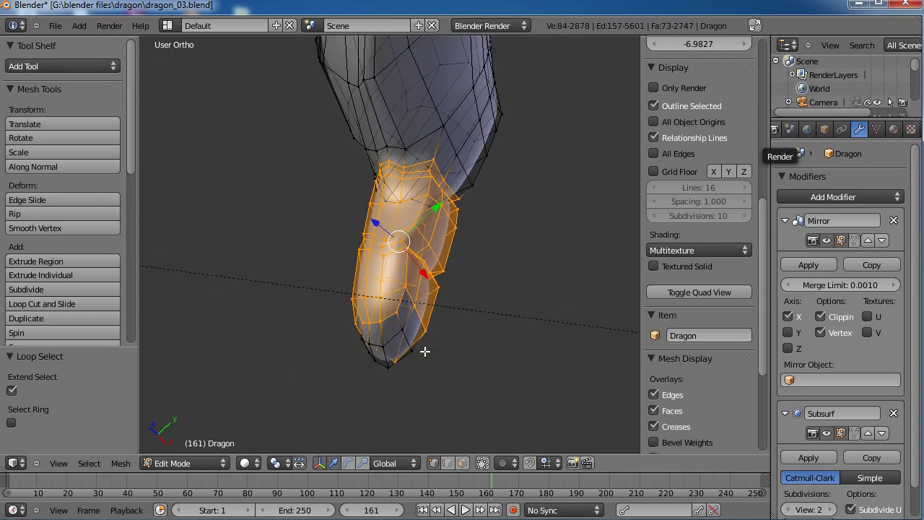
{"action": "left_click_drag", "start_coordinate": [433, 292], "coordinate": [344, 390]}
{"action": "middle_click_drag", "start_coordinate": [375, 337], "coordinate": [426, 221]}
Duplicate the selected toe, place the copy by the hole in the foot, and rotate it about -35° around Z
{"action": "middle_click_drag", "start_coordinate": [382, 201], "coordinate": [432, 281], "text": "shift"}
{"action": "middle_click_drag", "start_coordinate": [400, 255], "coordinate": [421, 370]}
{"action": "key", "text": "shift+d"}
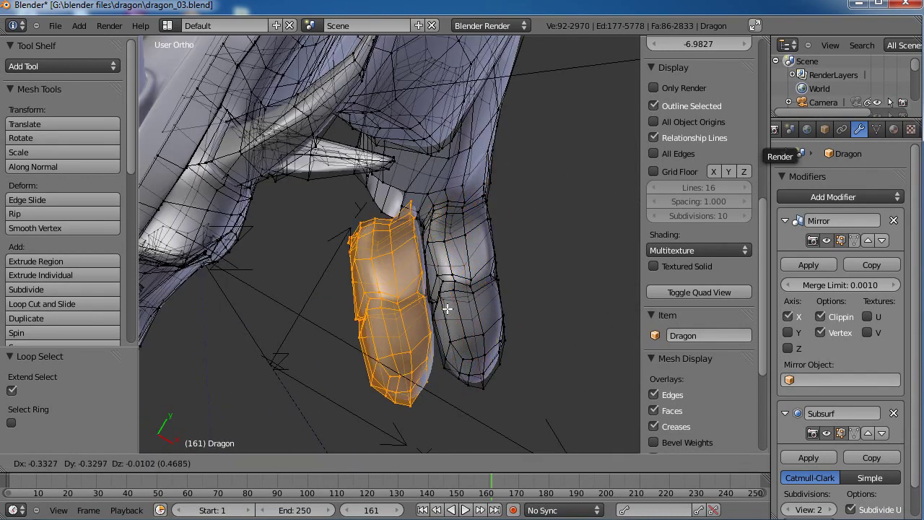
{"action": "left_click", "coordinate": [523, 205]}
{"action": "key", "text": "r"}
{"action": "key", "text": "z"}
{"action": "left_click", "coordinate": [499, 317]}
{"action": "middle_click_drag", "start_coordinate": [498, 318], "coordinate": [436, 243]}
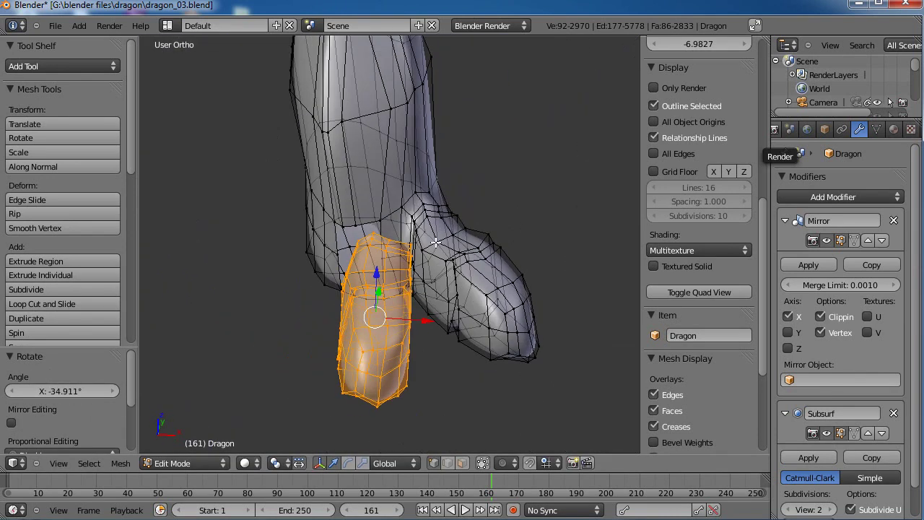
Move the duplicated toe -0.123 along X and scale it uniformly by 1.121 beside the foot's hole
{"action": "key", "text": "g"}
{"action": "left_click", "coordinate": [426, 306]}
{"action": "key", "text": "s"}
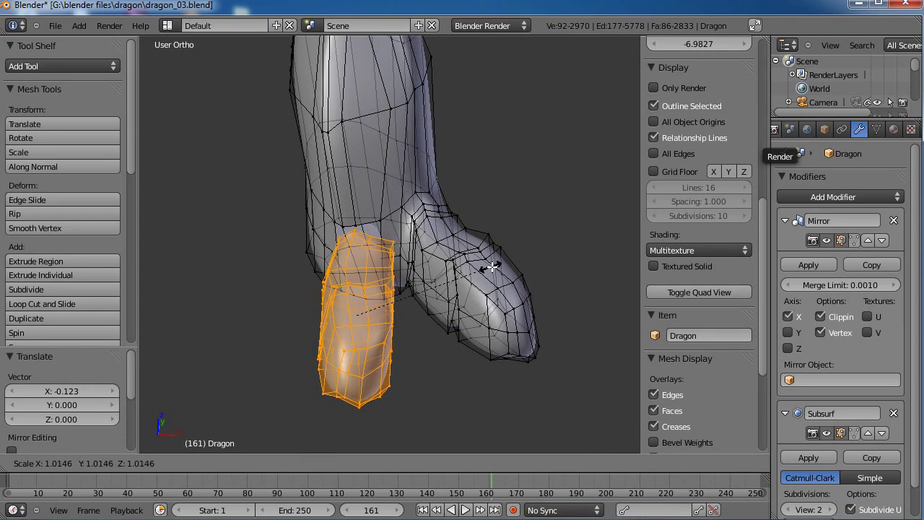
{"action": "left_click", "coordinate": [496, 258]}
{"action": "middle_click_drag", "start_coordinate": [497, 258], "coordinate": [413, 201]}
{"action": "key", "text": "KP_1"}
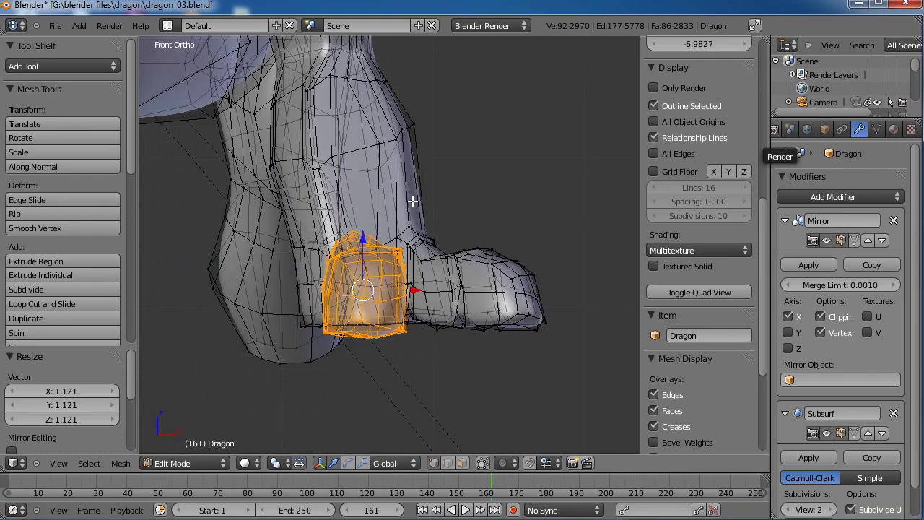
{"action": "scroll", "coordinate": [413, 201], "scroll_direction": "up", "scroll_amount": 2}
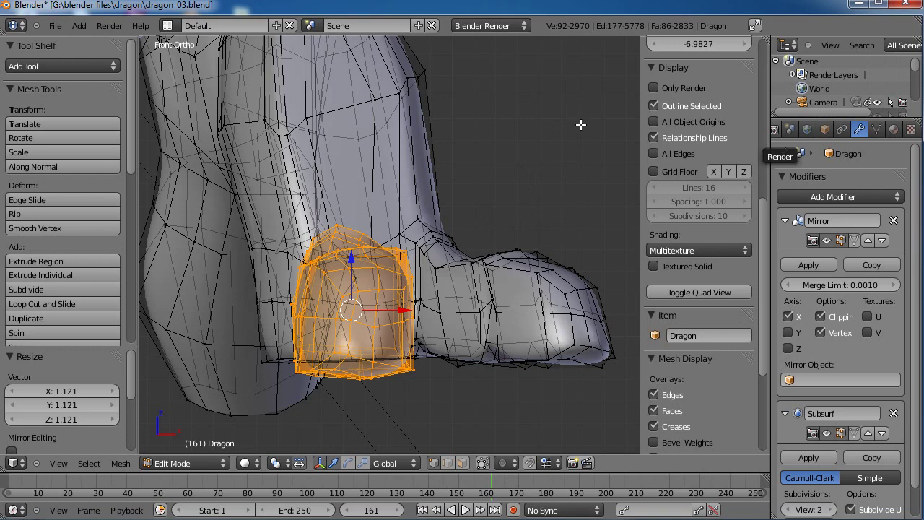
Using the View orientation, scale the toe copy 1.173 along the view's vertical axis, and return the orientation to Global
{"action": "left_click", "coordinate": [390, 464]}
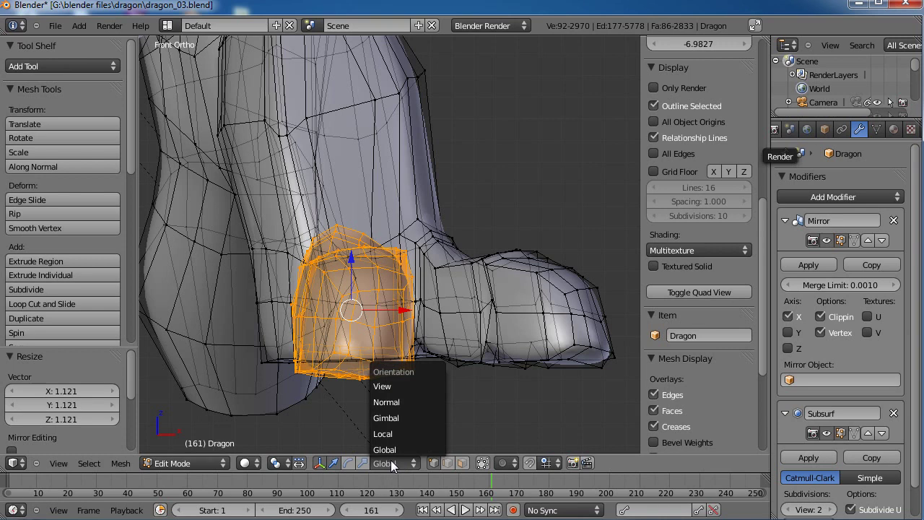
{"action": "left_click", "coordinate": [390, 387]}
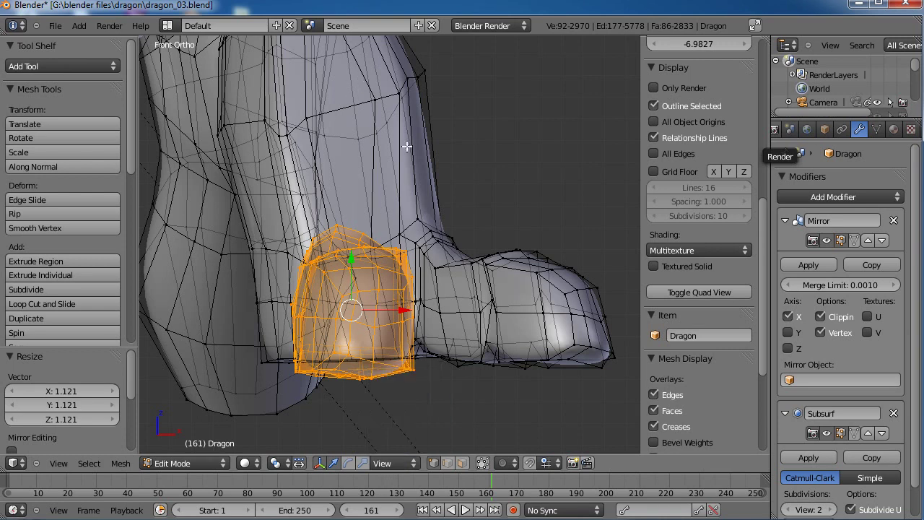
{"action": "middle_click_drag", "start_coordinate": [430, 189], "coordinate": [476, 169], "text": "shift"}
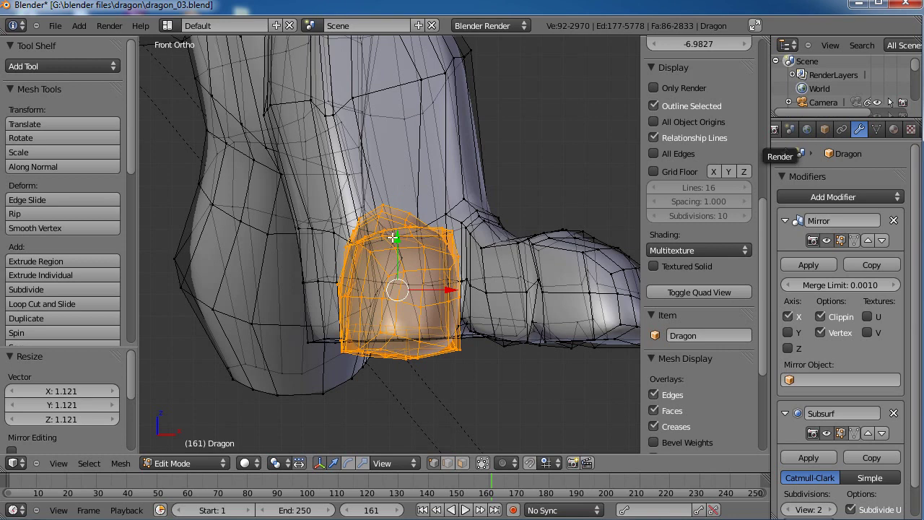
{"action": "middle_click_drag", "start_coordinate": [563, 101], "coordinate": [605, 149]}
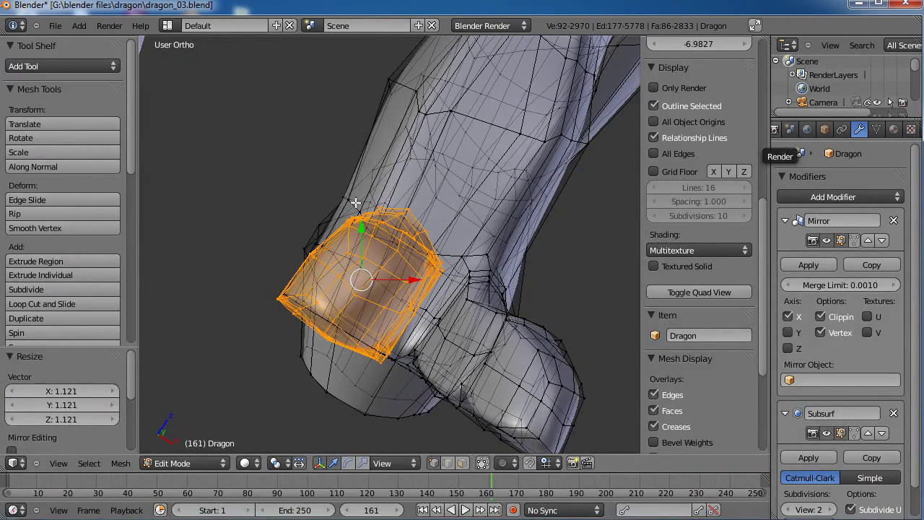
{"action": "middle_click_drag", "start_coordinate": [459, 200], "coordinate": [505, 154]}
{"action": "middle_click_drag", "start_coordinate": [380, 187], "coordinate": [389, 394]}
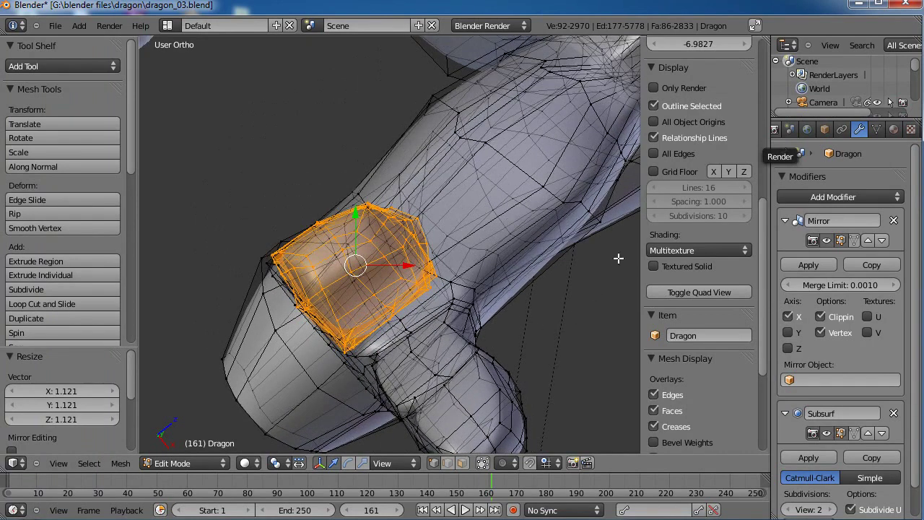
{"action": "left_click", "coordinate": [361, 466]}
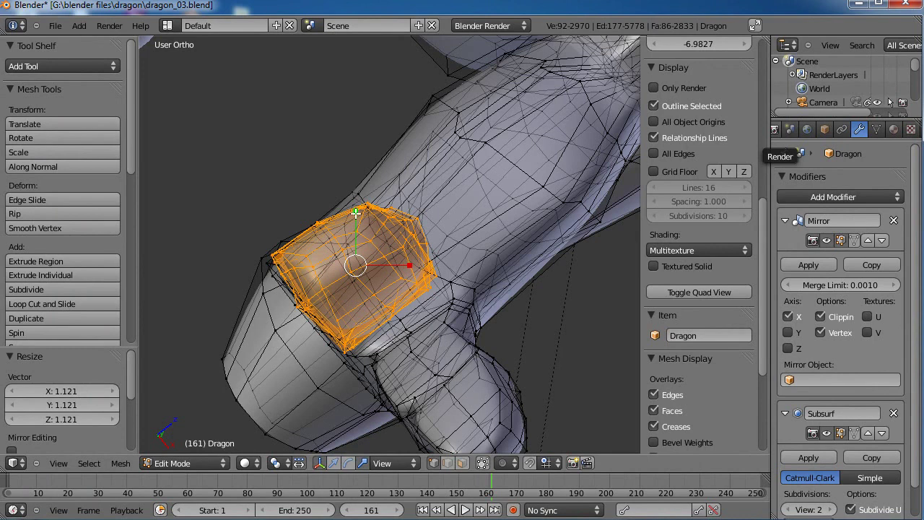
{"action": "left_click_drag", "start_coordinate": [356, 211], "coordinate": [355, 197]}
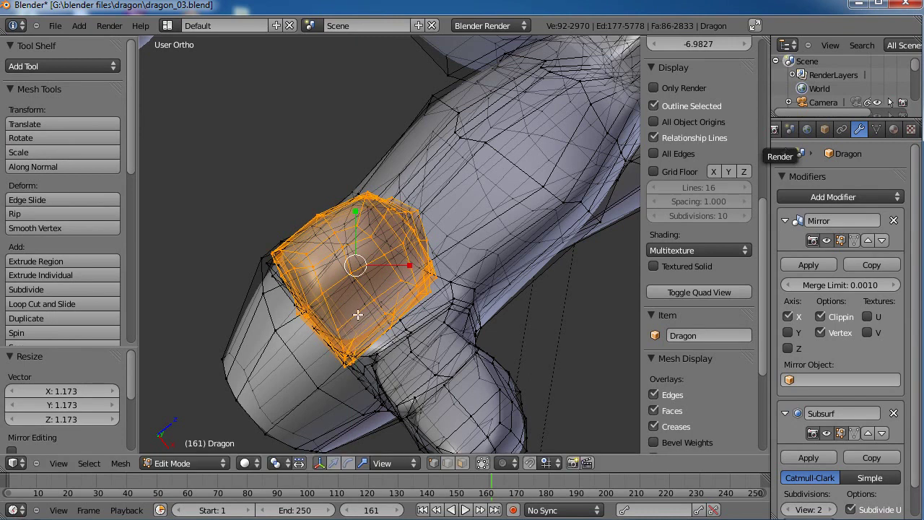
{"action": "scroll", "coordinate": [387, 309], "scroll_direction": "down", "scroll_amount": 2}
{"action": "middle_click_drag", "start_coordinate": [495, 273], "coordinate": [409, 517]}
{"action": "left_click", "coordinate": [383, 463]}
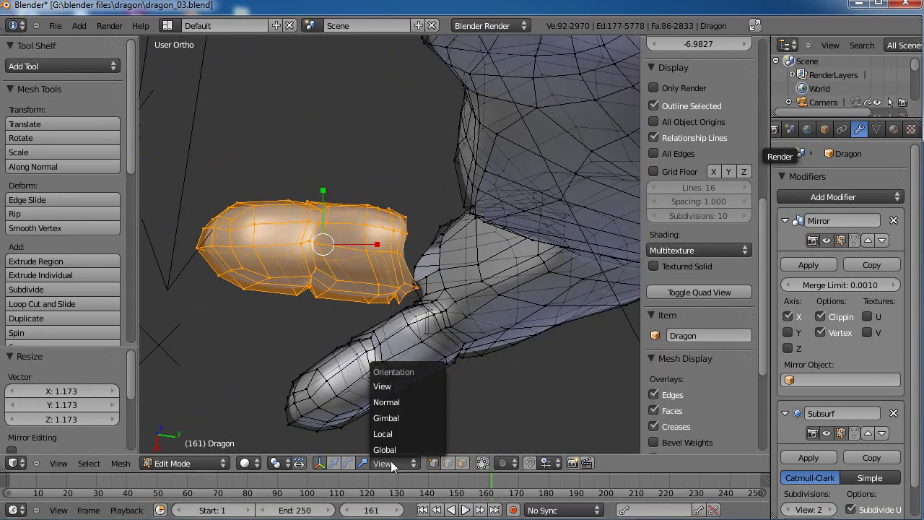
{"action": "left_click", "coordinate": [395, 460]}
{"action": "left_click", "coordinate": [396, 451]}
Move four vertices individually along the rim of the foot's hole to widen and round the opening
{"action": "middle_click_drag", "start_coordinate": [433, 375], "coordinate": [415, 306]}
{"action": "scroll", "coordinate": [387, 324], "scroll_direction": "up", "scroll_amount": 3}
{"action": "middle_click_drag", "start_coordinate": [326, 264], "coordinate": [433, 334], "text": "shift"}
{"action": "right_click", "coordinate": [395, 351]}
{"action": "key", "text": "g"}
{"action": "left_click", "coordinate": [432, 292]}
{"action": "right_click", "coordinate": [411, 290]}
{"action": "key", "text": "g"}
{"action": "left_click", "coordinate": [406, 253]}
{"action": "right_click", "coordinate": [380, 274]}
{"action": "key", "text": "g"}
{"action": "left_click", "coordinate": [362, 242]}
{"action": "right_click", "coordinate": [331, 260]}
{"action": "key", "text": "g"}
{"action": "left_click", "coordinate": [306, 254]}
Select the two neighbouring vertices at the hole's side and move them outward by X -0.056, Y 0.063, Z -0.006
{"action": "right_click", "coordinate": [376, 356]}
{"action": "right_click", "coordinate": [353, 354], "text": "shift"}
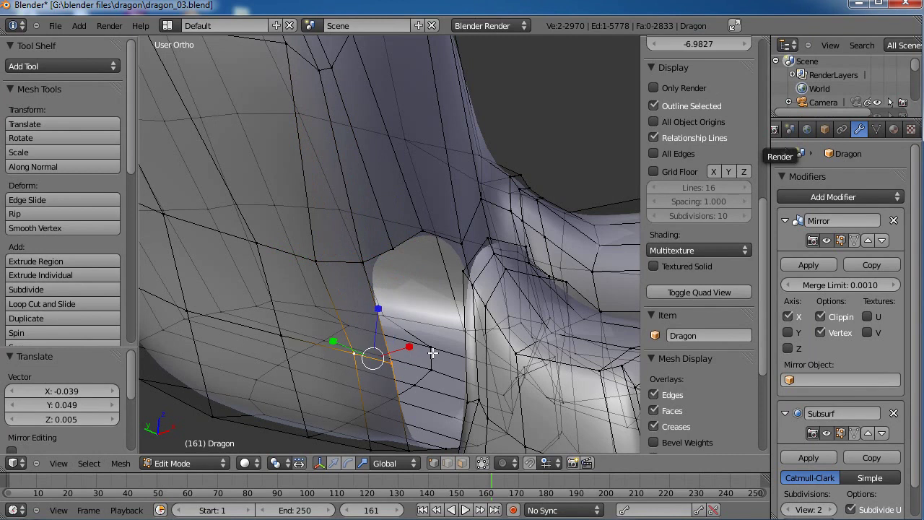
{"action": "key", "text": "g"}
{"action": "left_click", "coordinate": [399, 353]}
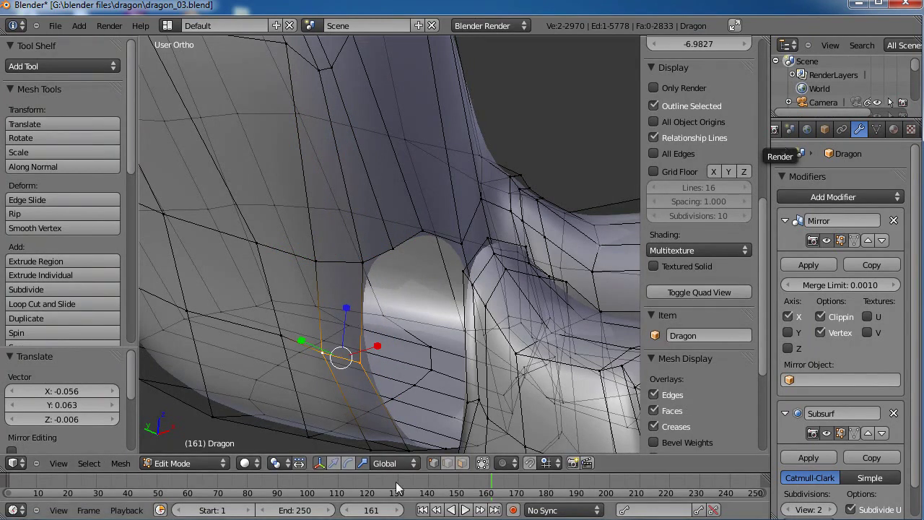
Restore the translate manipulator and reposition the vertices at the hole's bottom corner to even out the lower rim
{"action": "left_click", "coordinate": [335, 463]}
{"action": "middle_click_drag", "start_coordinate": [404, 393], "coordinate": [406, 347]}
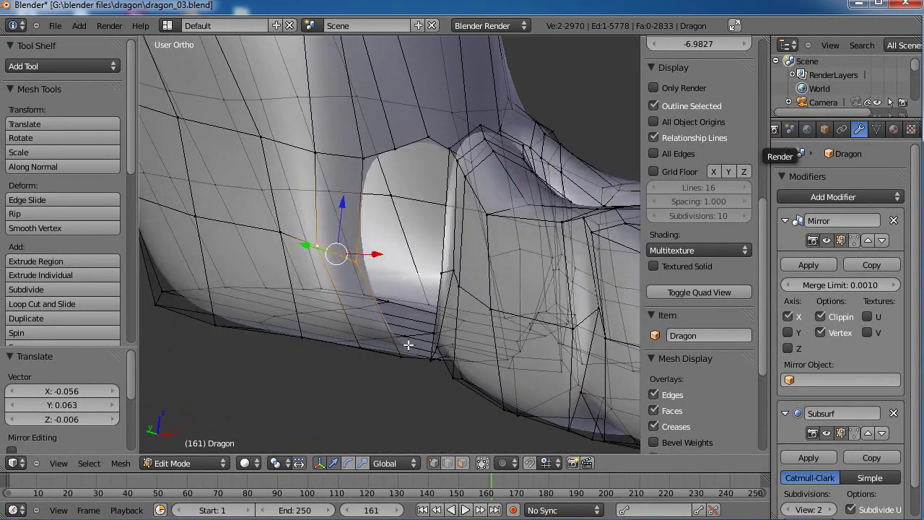
{"action": "middle_click_drag", "start_coordinate": [371, 377], "coordinate": [414, 344]}
{"action": "key", "text": "g"}
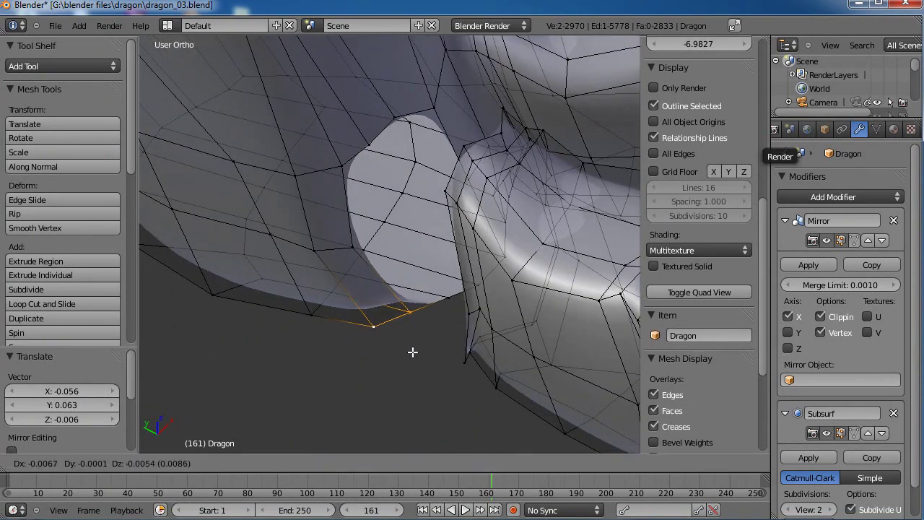
{"action": "left_click", "coordinate": [372, 335]}
{"action": "left_click_drag", "start_coordinate": [372, 335], "coordinate": [361, 325]}
{"action": "scroll", "coordinate": [464, 295], "scroll_direction": "down", "scroll_amount": 2}
{"action": "middle_click_drag", "start_coordinate": [464, 296], "coordinate": [436, 299]}
{"action": "middle_click_drag", "start_coordinate": [467, 237], "coordinate": [481, 257]}
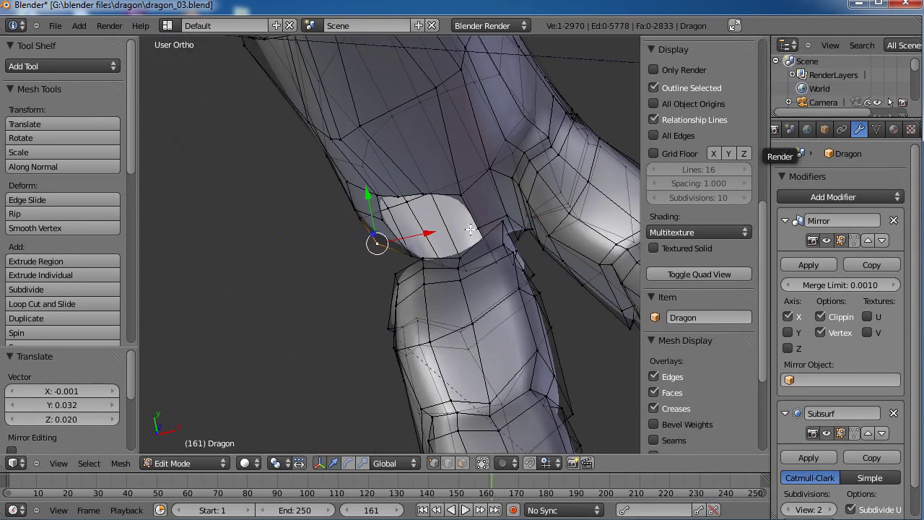
Adjust the vertices on the hole's rim near the first toe and along its lower edge to smooth the opening
{"action": "right_click", "coordinate": [474, 228]}
{"action": "key", "text": "g"}
{"action": "left_click", "coordinate": [462, 192]}
{"action": "key", "text": "g"}
{"action": "left_click", "coordinate": [424, 190]}
{"action": "key", "text": "g"}
{"action": "left_click", "coordinate": [423, 186]}
{"action": "middle_click_drag", "start_coordinate": [422, 186], "coordinate": [514, 235]}
{"action": "right_click", "coordinate": [514, 235]}
{"action": "key", "text": "g"}
{"action": "left_click", "coordinate": [521, 241]}
Select the whole linked toe copy and move it along Y toward the hole and -0.095 along X
{"action": "middle_click_drag", "start_coordinate": [489, 298], "coordinate": [523, 247]}
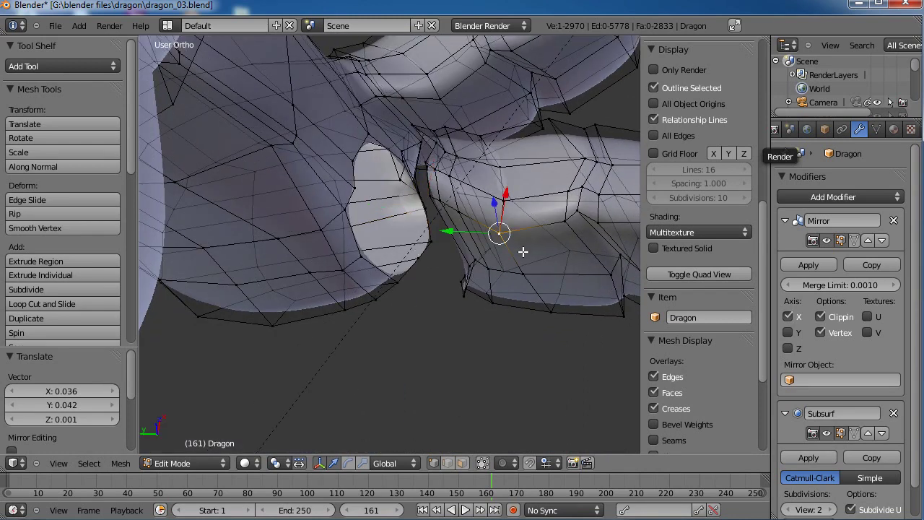
{"action": "key", "text": "ctrl+l"}
{"action": "middle_click_drag", "start_coordinate": [522, 251], "coordinate": [513, 326]}
{"action": "key", "text": "g"}
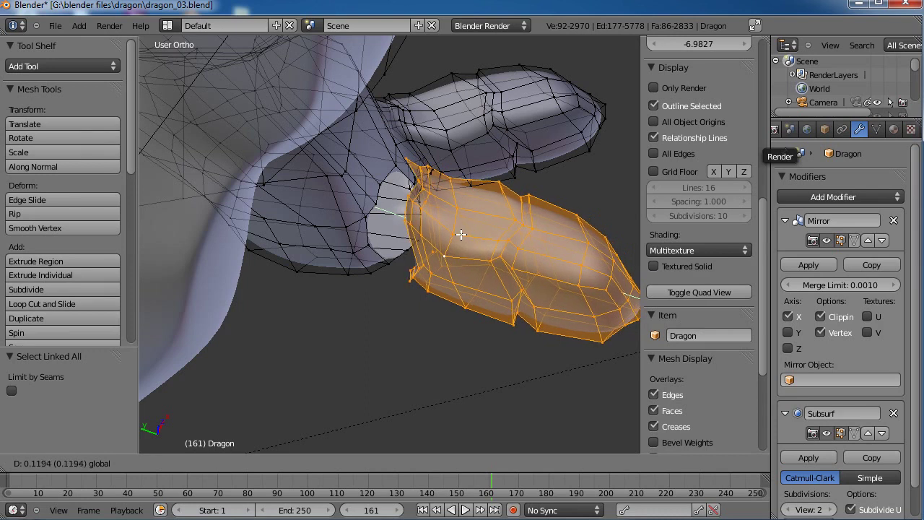
{"action": "left_click", "coordinate": [518, 237]}
{"action": "middle_click_drag", "start_coordinate": [519, 237], "coordinate": [465, 385]}
{"action": "left_click_drag", "start_coordinate": [457, 364], "coordinate": [439, 362]}
{"action": "middle_click_drag", "start_coordinate": [499, 345], "coordinate": [427, 367]}
{"action": "scroll", "coordinate": [488, 288], "scroll_direction": "up", "scroll_amount": 4}
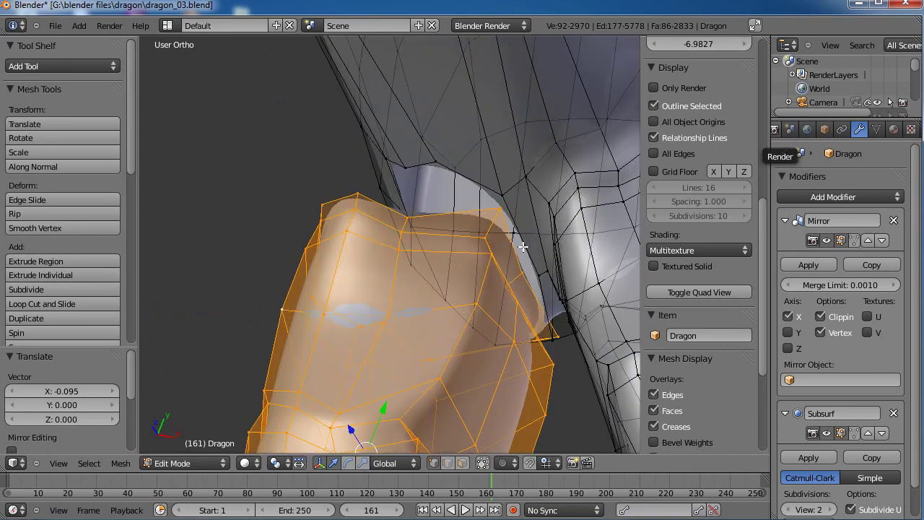
Fill the first two faces between the hole's rim and the toe's base on the side facing the first toe
{"action": "right_click", "coordinate": [503, 193]}
{"action": "right_click", "coordinate": [520, 275], "text": "shift"}
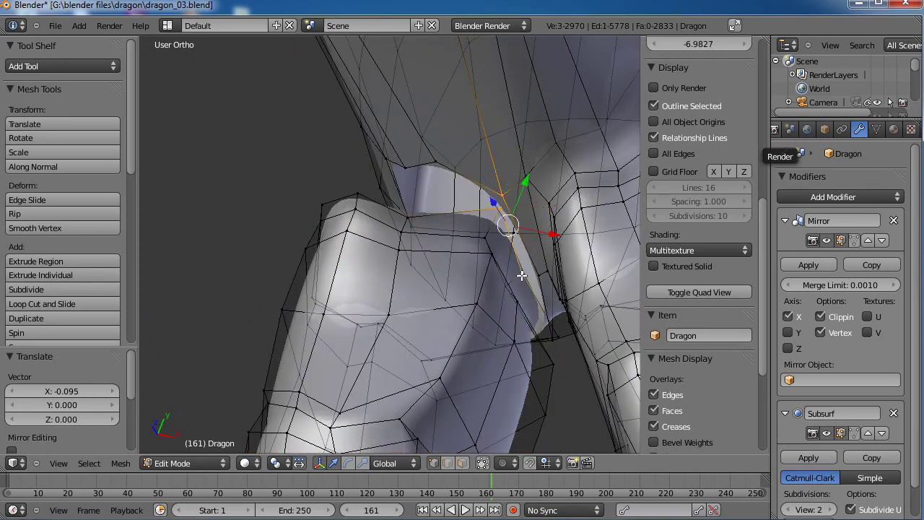
{"action": "key", "text": "f"}
{"action": "middle_click_drag", "start_coordinate": [512, 344], "coordinate": [502, 297]}
{"action": "right_click", "coordinate": [515, 229]}
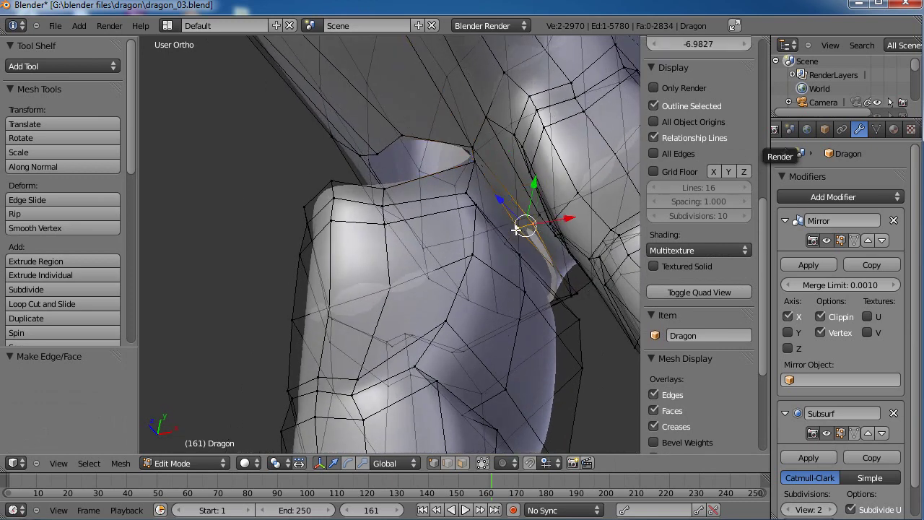
{"action": "key", "text": "f"}
Reposition the vertices bordering the gap on the underside to align the foot's rim with the toe's base
{"action": "middle_click_drag", "start_coordinate": [491, 332], "coordinate": [407, 161]}
{"action": "right_click", "coordinate": [426, 153]}
{"action": "key", "text": "g"}
{"action": "left_click", "coordinate": [468, 151]}
{"action": "middle_click_drag", "start_coordinate": [469, 151], "coordinate": [502, 233]}
{"action": "key", "text": "g"}
{"action": "left_click", "coordinate": [444, 153]}
{"action": "key", "text": "g"}
{"action": "left_click", "coordinate": [395, 227]}
{"action": "key", "text": "g"}
{"action": "left_click", "coordinate": [369, 250]}
Fill further faces across the underside gap between the toe's base and the foot, ending with the area between the toes
{"action": "middle_click_drag", "start_coordinate": [369, 250], "coordinate": [415, 197]}
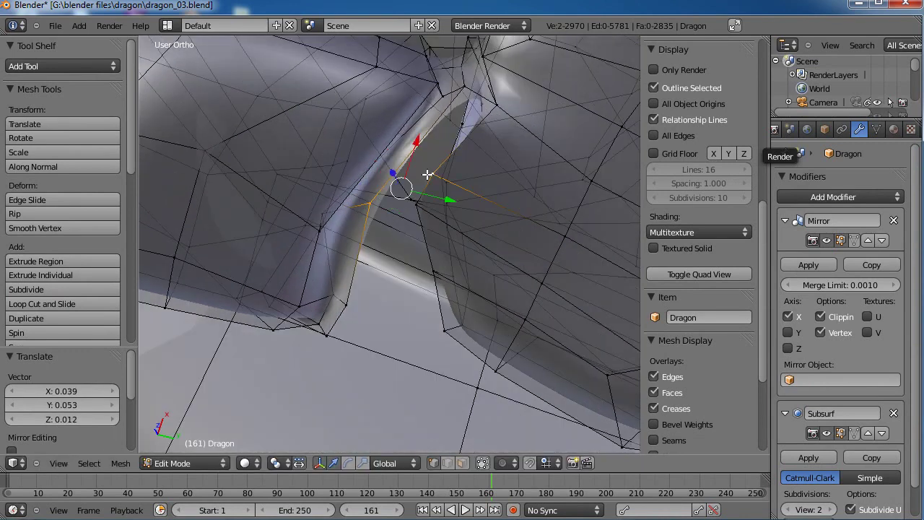
{"action": "right_click", "coordinate": [494, 106], "text": "shift"}
{"action": "key", "text": "f"}
{"action": "middle_click_drag", "start_coordinate": [436, 256], "coordinate": [427, 154]}
{"action": "right_click", "coordinate": [430, 148]}
{"action": "right_click", "coordinate": [433, 126], "text": "shift"}
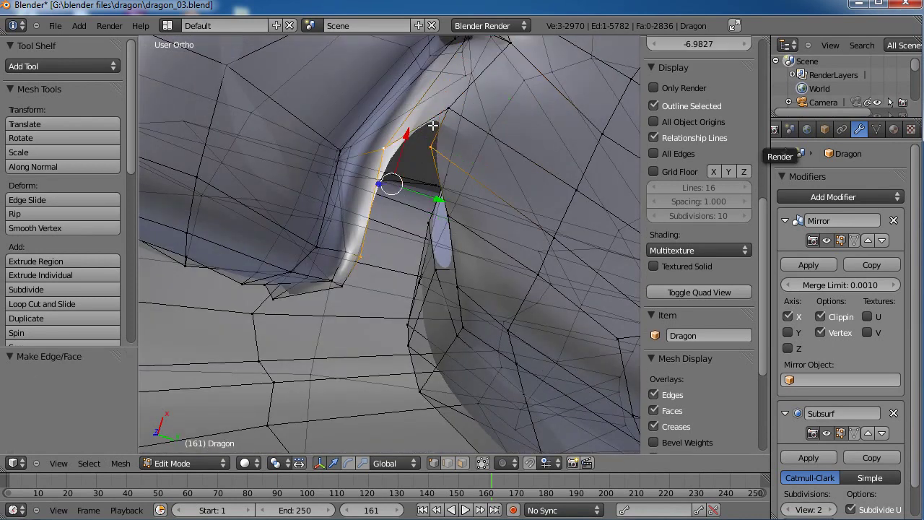
{"action": "middle_click_drag", "start_coordinate": [400, 240], "coordinate": [404, 154]}
{"action": "right_click", "coordinate": [374, 157]}
{"action": "right_click", "coordinate": [360, 176], "text": "shift"}
{"action": "middle_click_drag", "start_coordinate": [489, 156], "coordinate": [480, 208]}
{"action": "right_click", "coordinate": [460, 160], "text": "shift"}
{"action": "right_click", "coordinate": [462, 115], "text": "shift"}
{"action": "middle_click_drag", "start_coordinate": [434, 228], "coordinate": [452, 207]}
{"action": "key", "text": "f"}
{"action": "middle_click_drag", "start_coordinate": [408, 257], "coordinate": [436, 259]}
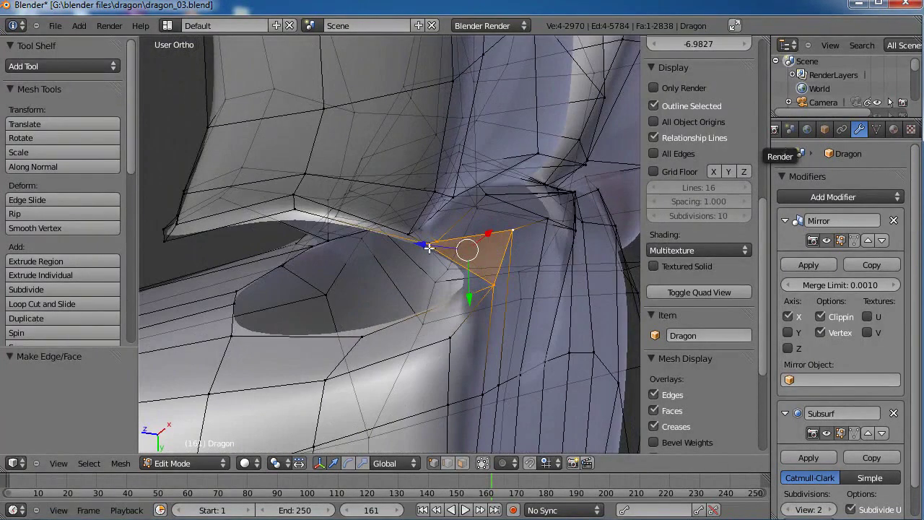
Move the crowded vertices at the junction between the two toes to space them apart
{"action": "right_click", "coordinate": [417, 237]}
{"action": "right_click", "coordinate": [425, 229], "text": "shift"}
{"action": "key", "text": "g"}
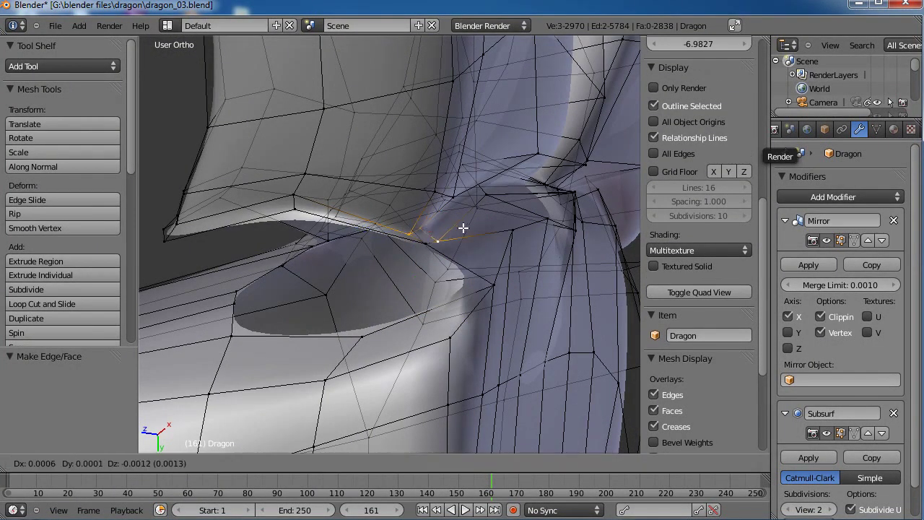
{"action": "left_click", "coordinate": [471, 223]}
{"action": "right_click", "coordinate": [429, 244]}
{"action": "key", "text": "g"}
{"action": "left_click", "coordinate": [438, 239]}
Try to fill a four-vertex face across the remaining gap at the toe's base, and undo the attempt
{"action": "right_click", "coordinate": [294, 209]}
{"action": "right_click", "coordinate": [361, 336], "text": "shift"}
{"action": "right_click", "coordinate": [493, 286], "text": "shift"}
{"action": "key", "text": "f"}
{"action": "middle_click_drag", "start_coordinate": [435, 249], "coordinate": [279, 257]}
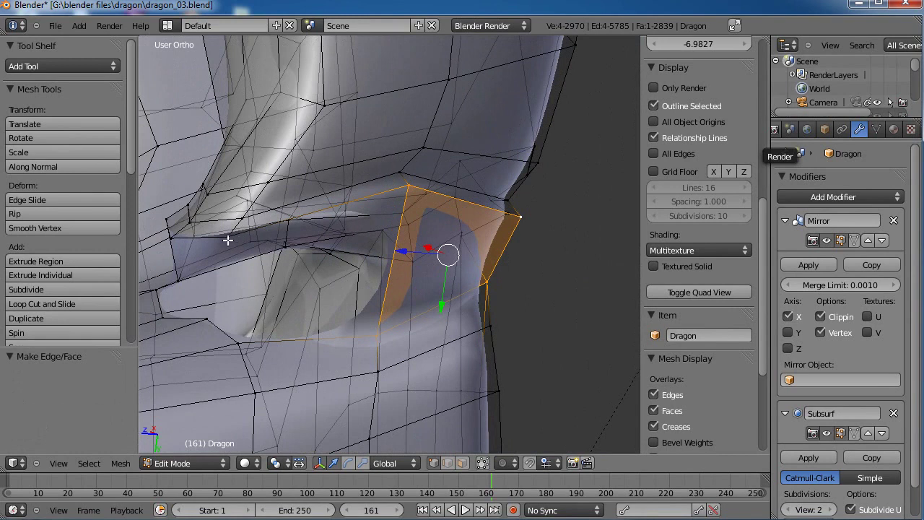
{"action": "key", "text": "ctrl+z"}
{"action": "key", "text": "ctrl+z"}
{"action": "key", "text": "ctrl+z"}
{"action": "key", "text": "ctrl+z"}
Fill the next faces joining the toe's base to the hole's rim from the corner of the remaining gap
{"action": "middle_click_drag", "start_coordinate": [294, 246], "coordinate": [340, 329]}
{"action": "key", "text": "f"}
{"action": "right_click", "coordinate": [333, 349]}
{"action": "right_click", "coordinate": [400, 295], "text": "shift"}
{"action": "right_click", "coordinate": [371, 377], "text": "shift"}
{"action": "key", "text": "f"}
{"action": "right_click", "coordinate": [324, 291]}
{"action": "right_click", "coordinate": [337, 378], "text": "shift"}
{"action": "right_click", "coordinate": [385, 365], "text": "shift"}
{"action": "right_click", "coordinate": [399, 296], "text": "shift"}
Close the rest of the gap on top of the toe's base with two four-vertex faces
{"action": "middle_click_drag", "start_coordinate": [397, 308], "coordinate": [419, 355]}
{"action": "right_click", "coordinate": [334, 407]}
{"action": "right_click", "coordinate": [333, 318], "text": "shift"}
{"action": "right_click", "coordinate": [407, 316], "text": "shift"}
{"action": "right_click", "coordinate": [397, 374], "text": "shift"}
{"action": "key", "text": "f"}
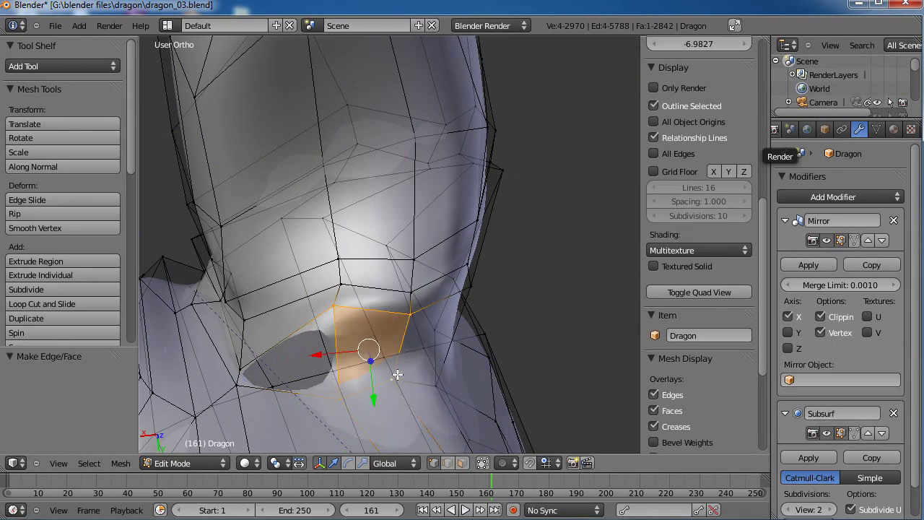
{"action": "right_click", "coordinate": [330, 304]}
{"action": "right_click", "coordinate": [250, 365], "text": "shift"}
{"action": "right_click", "coordinate": [240, 382], "text": "shift"}
{"action": "right_click", "coordinate": [349, 401], "text": "shift"}
{"action": "key", "text": "f"}
Leave Edit Mode, switch the dragon to Sculpt Mode, and reshape the second toe's base with the Grab brush
{"action": "middle_click_drag", "start_coordinate": [375, 364], "coordinate": [404, 301]}
{"action": "key", "text": "Tab"}
{"action": "scroll", "coordinate": [451, 337], "scroll_direction": "down", "scroll_amount": 6}
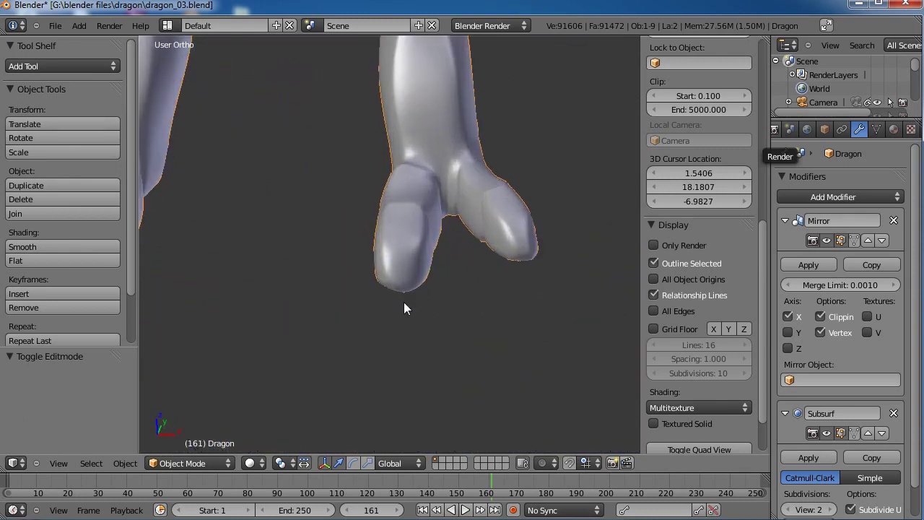
{"action": "scroll", "coordinate": [405, 314], "scroll_direction": "up", "scroll_amount": 5}
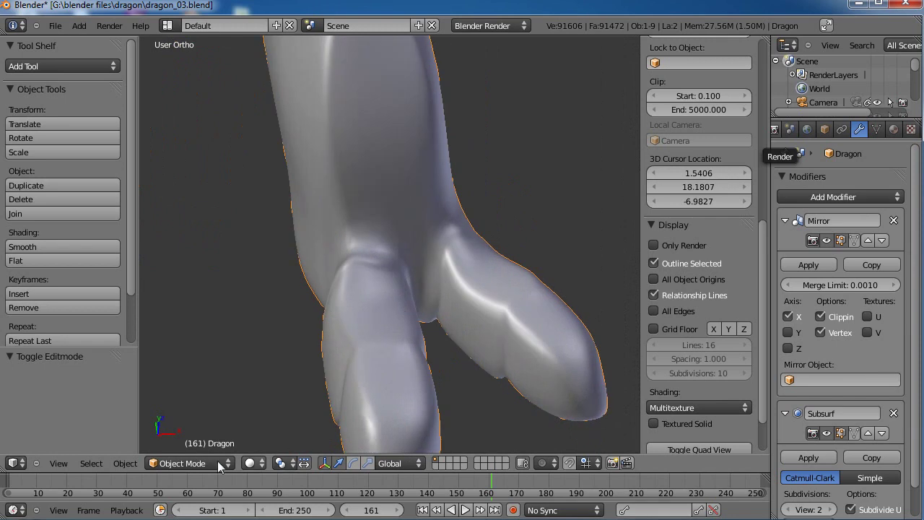
{"action": "left_click", "coordinate": [219, 466]}
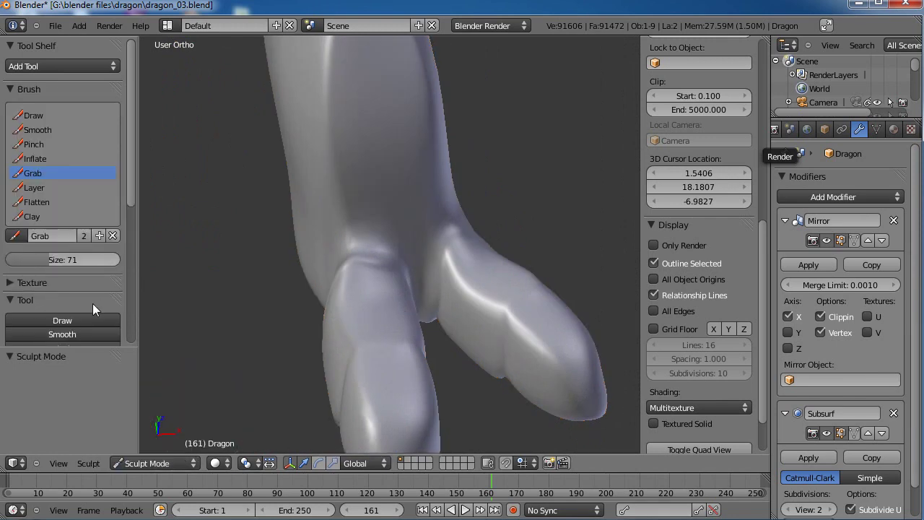
{"action": "mouse_move", "coordinate": [413, 305]}
{"action": "middle_mouse_down"}
{"action": "mouse_move", "coordinate": [394, 303]}
{"action": "mouse_move", "coordinate": [409, 302]}
{"action": "mouse_move", "coordinate": [451, 364]}
{"action": "middle_mouse_up"}
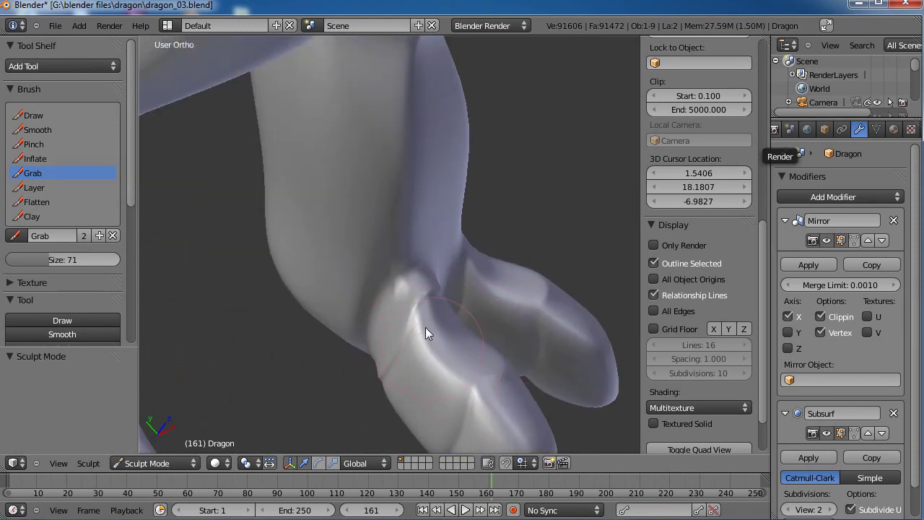
{"action": "middle_click_drag", "start_coordinate": [414, 315], "coordinate": [391, 295]}
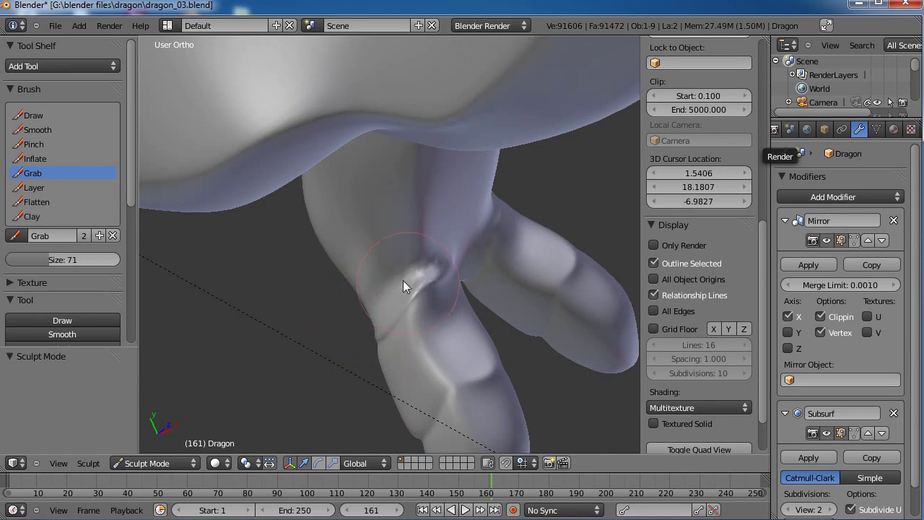
{"action": "mouse_move", "coordinate": [391, 299]}
{"action": "middle_mouse_down"}
{"action": "mouse_move", "coordinate": [521, 304]}
{"action": "mouse_move", "coordinate": [440, 289]}
{"action": "mouse_move", "coordinate": [449, 308]}
{"action": "mouse_move", "coordinate": [398, 285]}
{"action": "middle_mouse_up"}
{"action": "mouse_move", "coordinate": [398, 285]}
{"action": "left_mouse_down"}
{"action": "mouse_move", "coordinate": [409, 276]}
{"action": "mouse_move", "coordinate": [419, 291]}
{"action": "mouse_move", "coordinate": [411, 291]}
{"action": "left_mouse_up"}
Smooth the crease where the second toe's base meets the top of the foot with the Smooth brush
{"action": "middle_click_drag", "start_coordinate": [464, 348], "coordinate": [277, 260]}
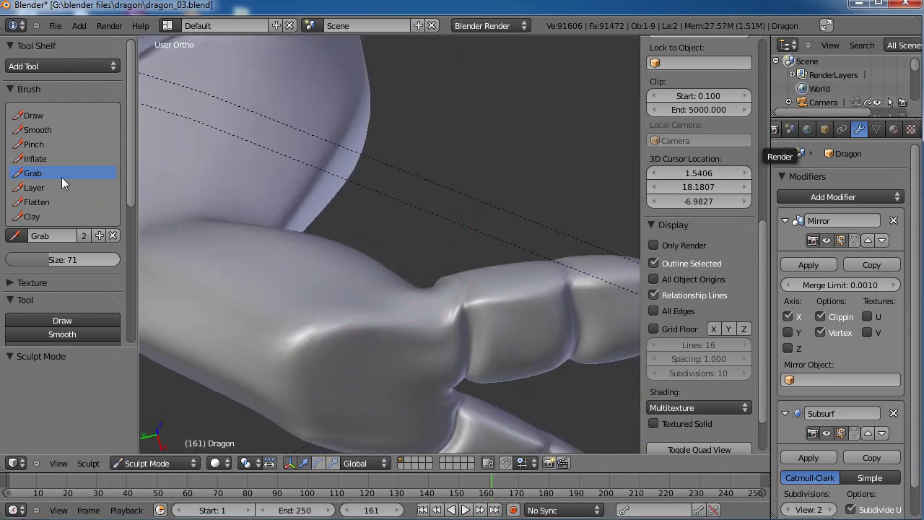
{"action": "left_click", "coordinate": [38, 130]}
{"action": "middle_click_drag", "start_coordinate": [387, 174], "coordinate": [429, 308]}
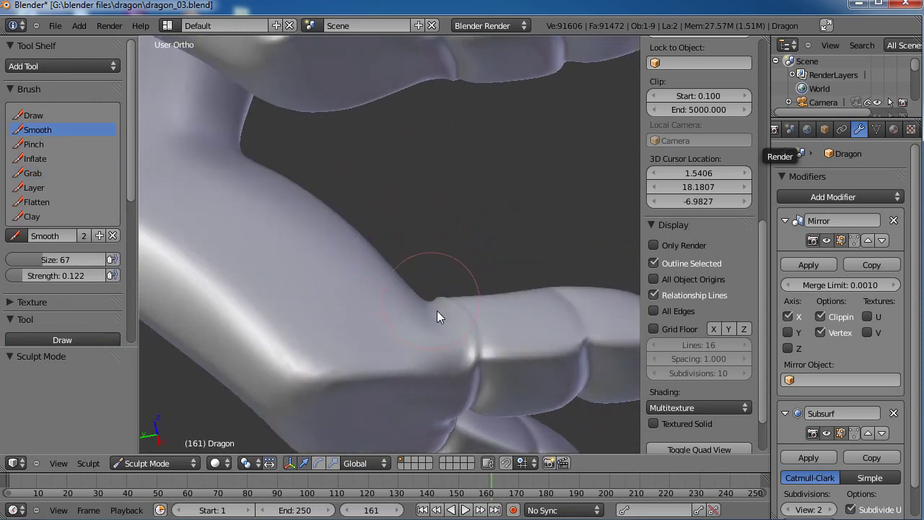
{"action": "mouse_move", "coordinate": [451, 345]}
{"action": "left_mouse_down"}
{"action": "mouse_move", "coordinate": [448, 364]}
{"action": "mouse_move", "coordinate": [468, 356]}
{"action": "mouse_move", "coordinate": [454, 366]}
{"action": "left_mouse_up"}
{"action": "middle_click_drag", "start_coordinate": [522, 365], "coordinate": [387, 285]}
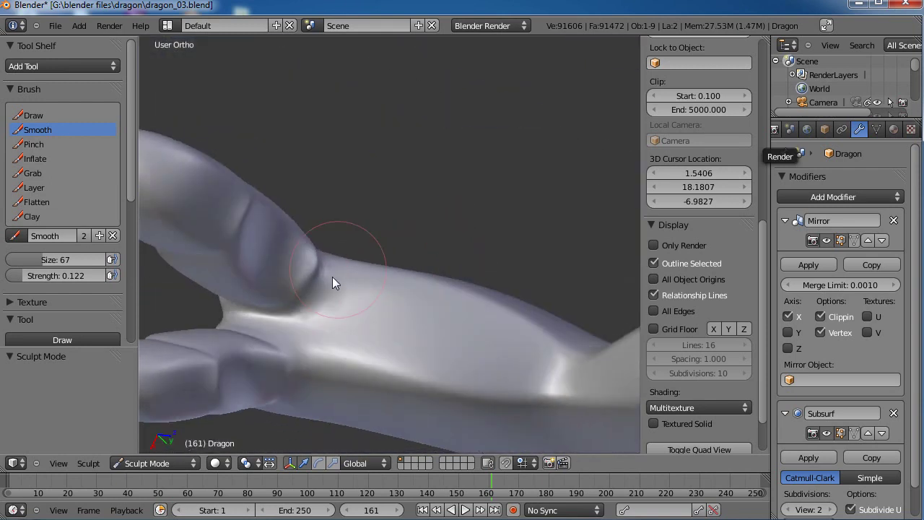
Smooth the opposite side of the second toe's base so it blends into the foot
{"action": "mouse_move", "coordinate": [318, 264]}
{"action": "middle_mouse_down"}
{"action": "mouse_move", "coordinate": [381, 281]}
{"action": "mouse_move", "coordinate": [337, 233]}
{"action": "middle_mouse_up"}
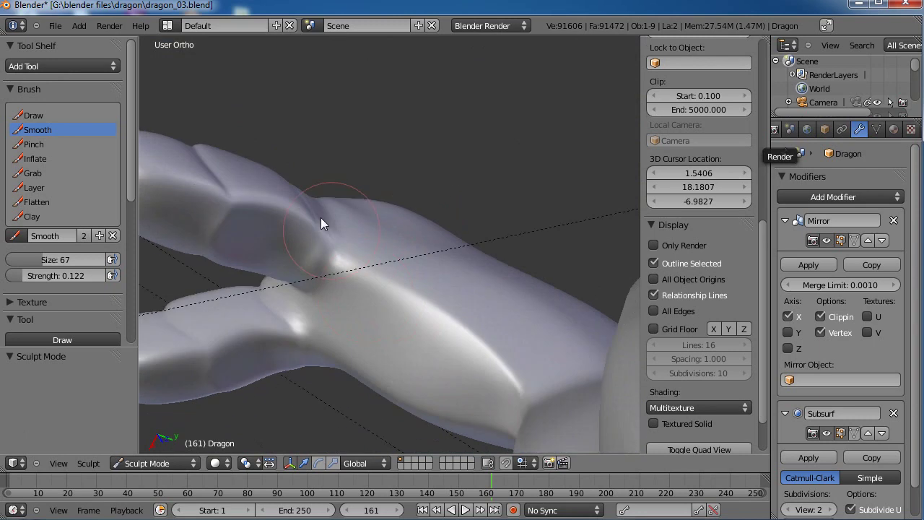
{"action": "left_click_drag", "start_coordinate": [325, 232], "coordinate": [323, 276]}
{"action": "middle_click_drag", "start_coordinate": [422, 353], "coordinate": [355, 201]}
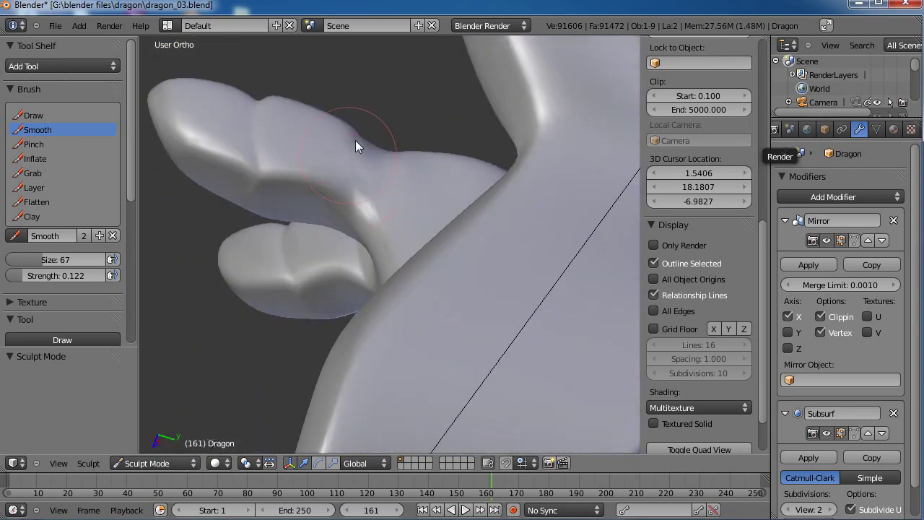
{"action": "middle_click_drag", "start_coordinate": [389, 194], "coordinate": [442, 237]}
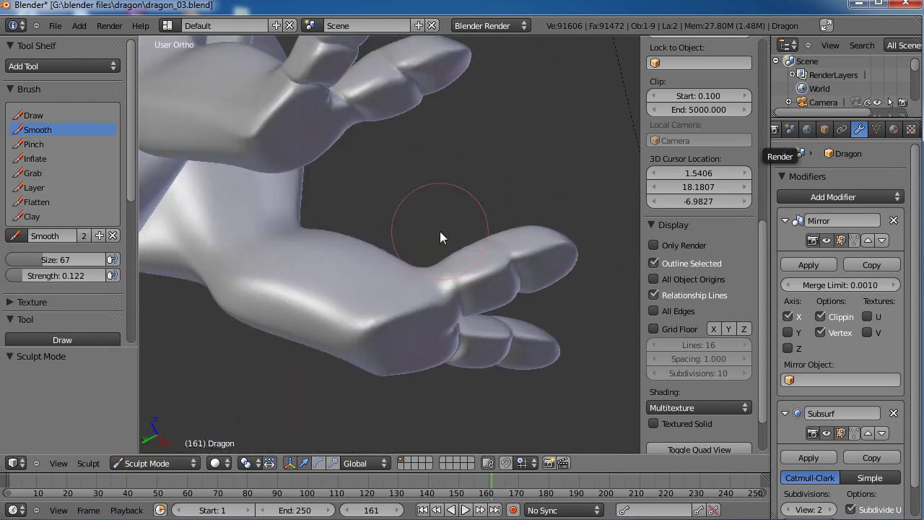
Switch to the Grab brush and refine the shape of the toe bases where they join the foot
{"action": "middle_click_drag", "start_coordinate": [492, 294], "coordinate": [483, 271]}
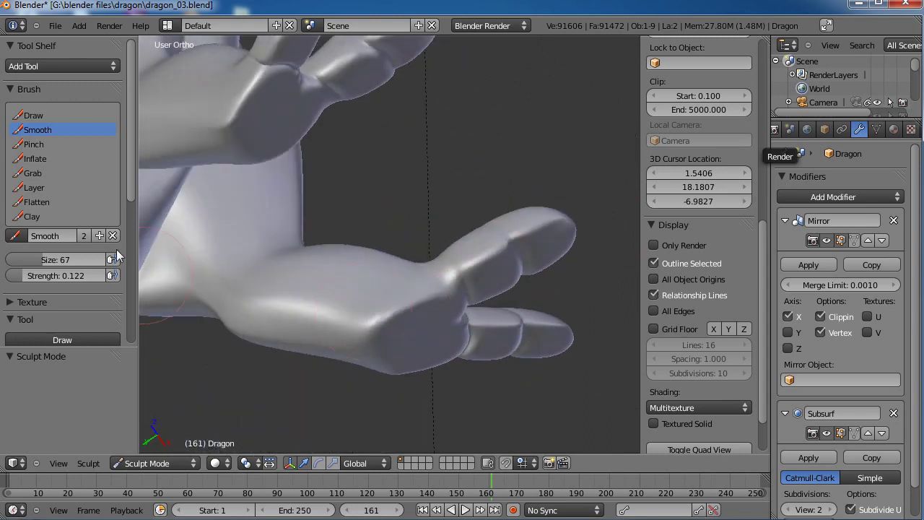
{"action": "left_click", "coordinate": [33, 173]}
{"action": "scroll", "coordinate": [475, 318], "scroll_direction": "up", "scroll_amount": 3}
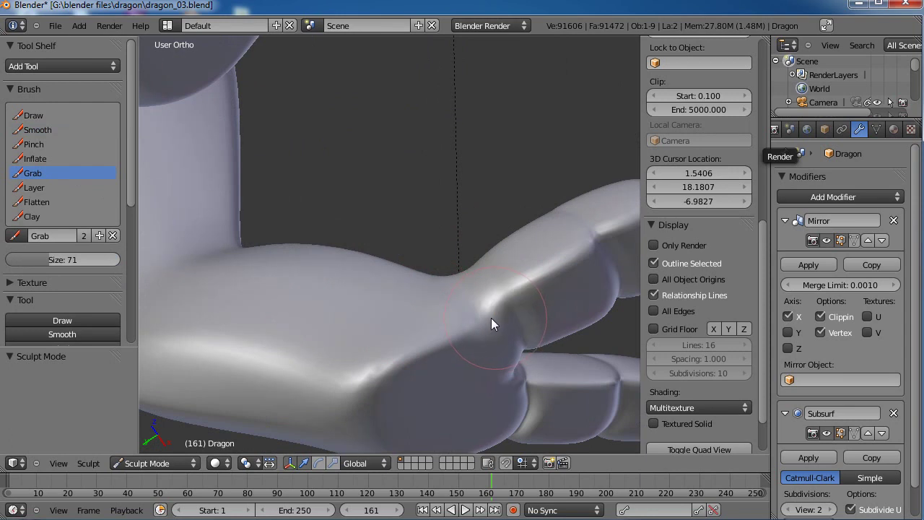
{"action": "mouse_move", "coordinate": [481, 325]}
{"action": "middle_mouse_down"}
{"action": "mouse_move", "coordinate": [457, 288]}
{"action": "mouse_move", "coordinate": [375, 418]}
{"action": "mouse_move", "coordinate": [414, 350]}
{"action": "middle_mouse_up"}
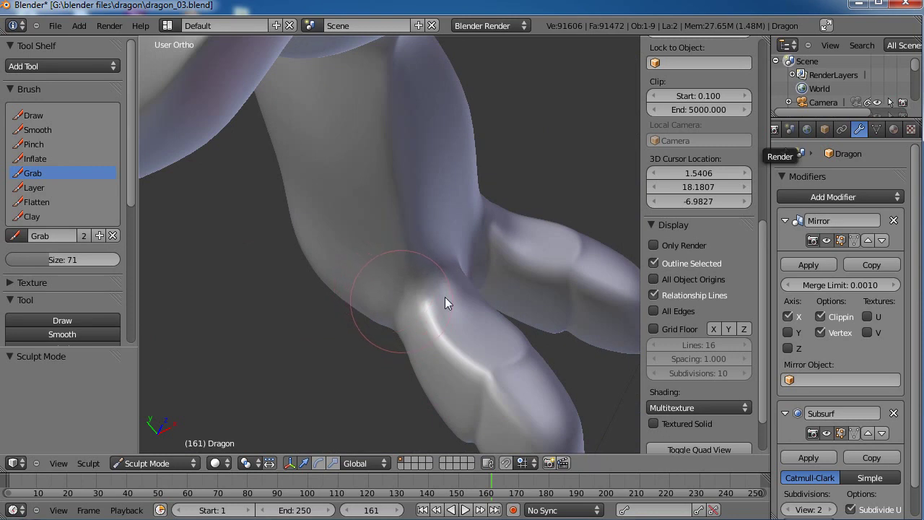
{"action": "middle_click_drag", "start_coordinate": [444, 296], "coordinate": [447, 350]}
{"action": "mouse_move", "coordinate": [455, 287]}
{"action": "middle_mouse_down"}
{"action": "mouse_move", "coordinate": [435, 309]}
{"action": "mouse_move", "coordinate": [534, 261]}
{"action": "middle_mouse_up"}
{"action": "scroll", "coordinate": [543, 269], "scroll_direction": "down", "scroll_amount": 4}
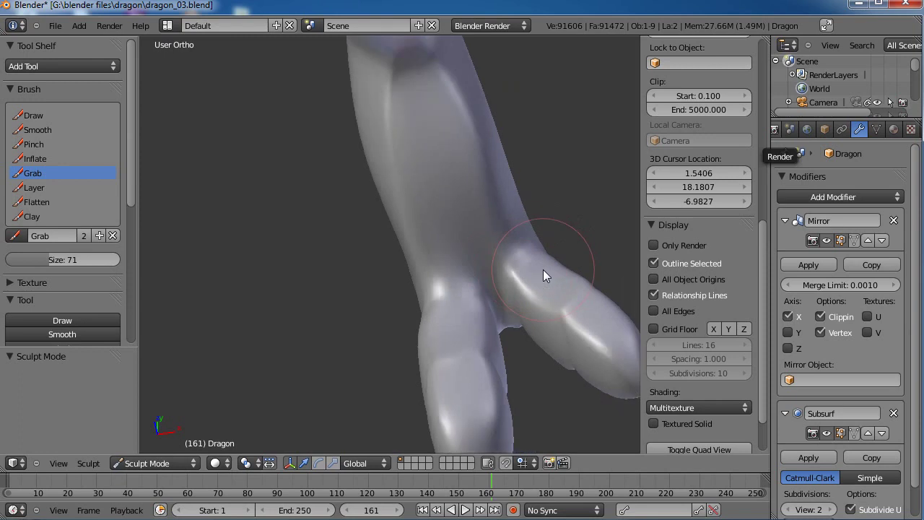
Examine the shape of both front feet from the dragon's front, and one foot's sole and toes up close
{"action": "mouse_move", "coordinate": [402, 340]}
{"action": "middle_mouse_down"}
{"action": "mouse_move", "coordinate": [484, 276]}
{"action": "mouse_move", "coordinate": [374, 259]}
{"action": "middle_mouse_up"}
{"action": "mouse_move", "coordinate": [495, 254]}
{"action": "middle_mouse_down"}
{"action": "mouse_move", "coordinate": [409, 290]}
{"action": "mouse_move", "coordinate": [426, 340]}
{"action": "mouse_move", "coordinate": [390, 330]}
{"action": "mouse_move", "coordinate": [541, 309]}
{"action": "mouse_move", "coordinate": [453, 264]}
{"action": "mouse_move", "coordinate": [417, 269]}
{"action": "mouse_move", "coordinate": [461, 327]}
{"action": "mouse_move", "coordinate": [351, 337]}
{"action": "mouse_move", "coordinate": [442, 324]}
{"action": "mouse_move", "coordinate": [466, 334]}
{"action": "mouse_move", "coordinate": [467, 322]}
{"action": "mouse_move", "coordinate": [459, 330]}
{"action": "mouse_move", "coordinate": [475, 340]}
{"action": "mouse_move", "coordinate": [538, 293]}
{"action": "mouse_move", "coordinate": [439, 349]}
{"action": "mouse_move", "coordinate": [415, 212]}
{"action": "mouse_move", "coordinate": [430, 234]}
{"action": "middle_mouse_up"}
{"action": "scroll", "coordinate": [429, 334], "scroll_direction": "down", "scroll_amount": 5}
{"action": "scroll", "coordinate": [433, 265], "scroll_direction": "up", "scroll_amount": 4}
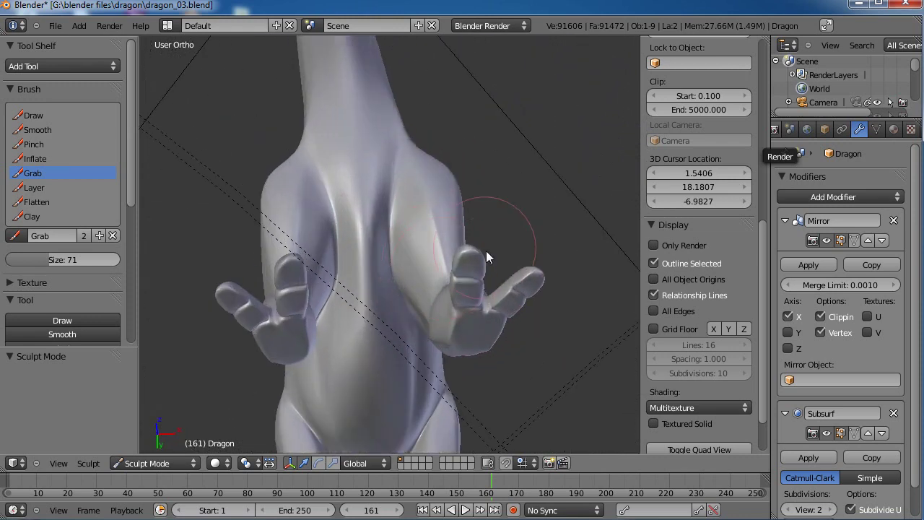
{"action": "mouse_move", "coordinate": [452, 252]}
{"action": "middle_mouse_down"}
{"action": "mouse_move", "coordinate": [359, 241]}
{"action": "mouse_move", "coordinate": [359, 289]}
{"action": "middle_mouse_up"}
{"action": "mouse_move", "coordinate": [395, 348]}
{"action": "middle_mouse_down"}
{"action": "mouse_move", "coordinate": [422, 274]}
{"action": "mouse_move", "coordinate": [486, 281]}
{"action": "mouse_move", "coordinate": [503, 306]}
{"action": "mouse_move", "coordinate": [492, 319]}
{"action": "mouse_move", "coordinate": [462, 243]}
{"action": "mouse_move", "coordinate": [494, 225]}
{"action": "mouse_move", "coordinate": [412, 367]}
{"action": "mouse_move", "coordinate": [409, 284]}
{"action": "middle_mouse_up"}
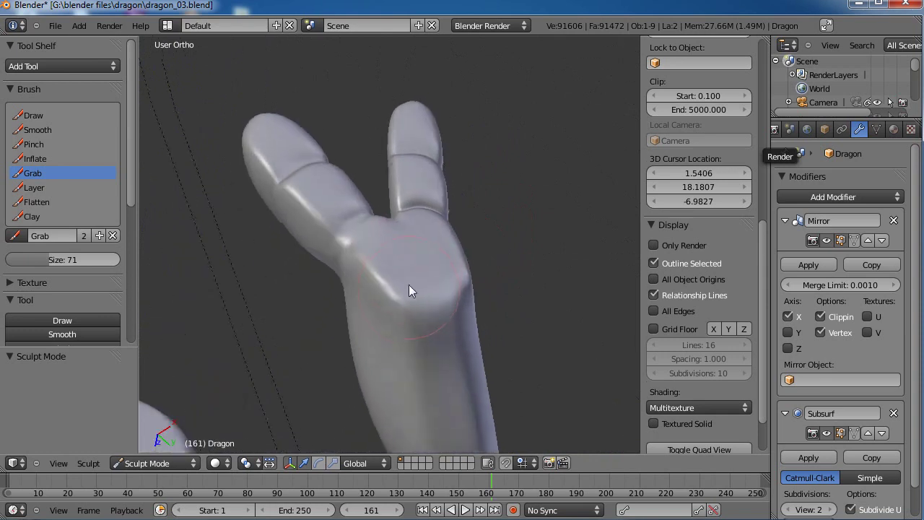
Smooth the hard ridge along the underside of the dragon's front foot and lower leg with the Smooth brush
{"action": "scroll", "coordinate": [412, 288], "scroll_direction": "up", "scroll_amount": 4}
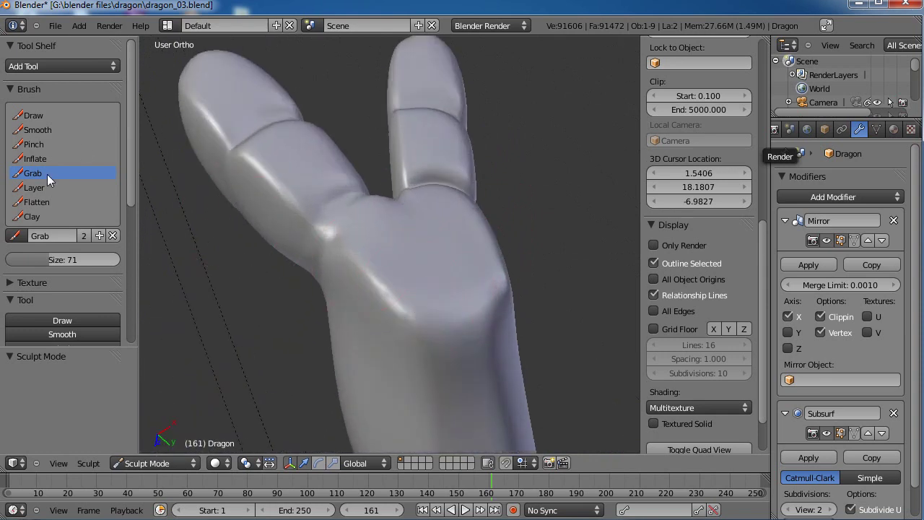
{"action": "mouse_move", "coordinate": [207, 243]}
{"action": "middle_mouse_down"}
{"action": "mouse_move", "coordinate": [332, 273]}
{"action": "mouse_move", "coordinate": [304, 216]}
{"action": "middle_mouse_up"}
{"action": "left_click", "coordinate": [38, 130]}
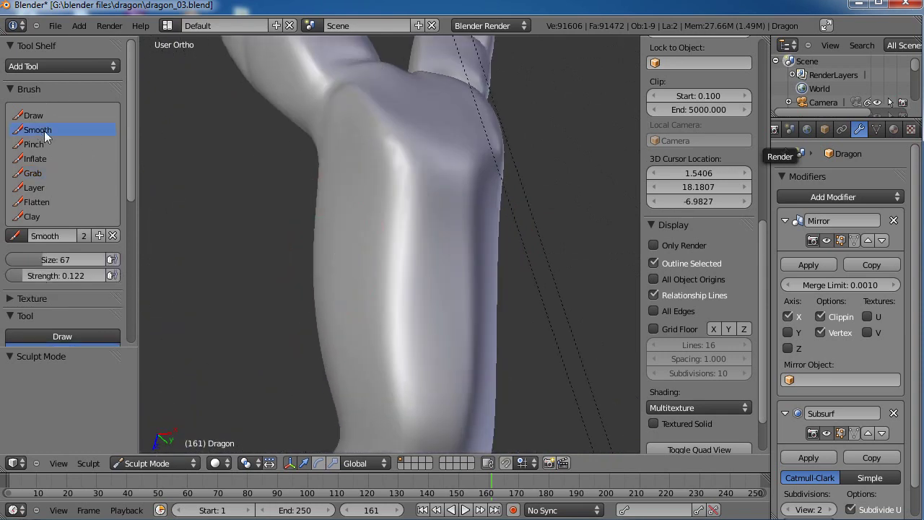
{"action": "middle_click_drag", "start_coordinate": [245, 174], "coordinate": [381, 236]}
{"action": "mouse_move", "coordinate": [389, 260]}
{"action": "left_mouse_down"}
{"action": "mouse_move", "coordinate": [439, 287]}
{"action": "mouse_move", "coordinate": [495, 274]}
{"action": "left_mouse_up"}
{"action": "mouse_move", "coordinate": [531, 273]}
{"action": "middle_mouse_down"}
{"action": "mouse_move", "coordinate": [390, 262]}
{"action": "mouse_move", "coordinate": [496, 279]}
{"action": "middle_mouse_up"}
Reshape the sole and heel of the front foot into a rounder form with the Grab brush
{"action": "left_click", "coordinate": [33, 172]}
{"action": "mouse_move", "coordinate": [339, 274]}
{"action": "middle_mouse_down"}
{"action": "mouse_move", "coordinate": [406, 272]}
{"action": "mouse_move", "coordinate": [479, 238]}
{"action": "mouse_move", "coordinate": [276, 258]}
{"action": "mouse_move", "coordinate": [276, 269]}
{"action": "middle_mouse_up"}
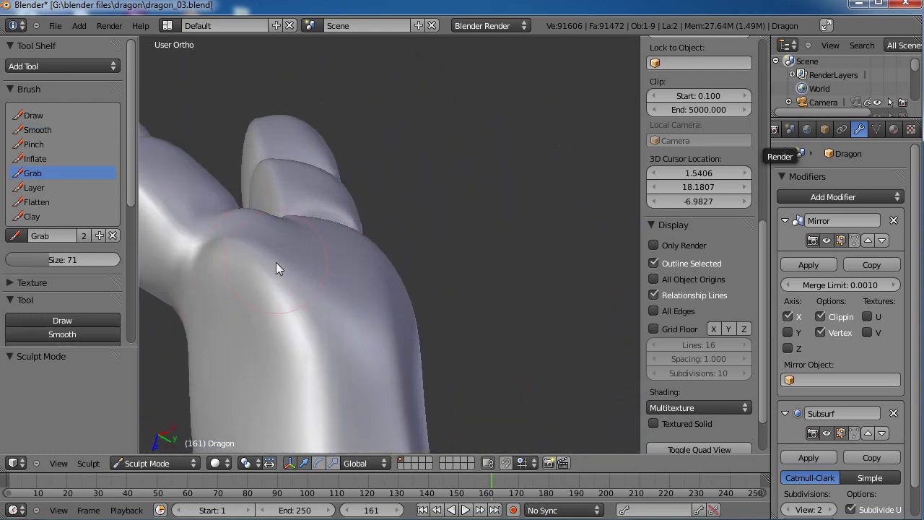
{"action": "mouse_move", "coordinate": [291, 220]}
{"action": "middle_mouse_down"}
{"action": "mouse_move", "coordinate": [363, 220]}
{"action": "mouse_move", "coordinate": [380, 269]}
{"action": "mouse_move", "coordinate": [311, 298]}
{"action": "middle_mouse_up"}
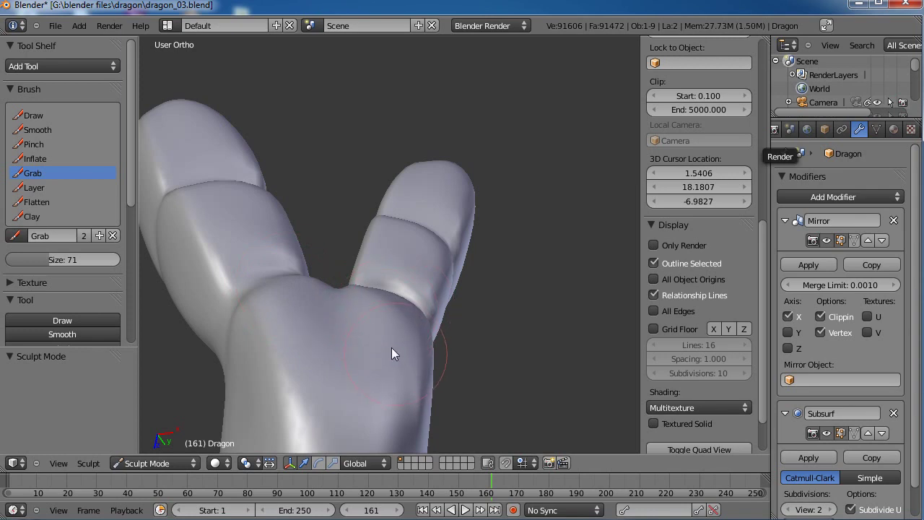
{"action": "scroll", "coordinate": [454, 318], "scroll_direction": "down", "scroll_amount": 4}
{"action": "mouse_move", "coordinate": [452, 312]}
{"action": "middle_mouse_down"}
{"action": "mouse_move", "coordinate": [359, 407]}
{"action": "mouse_move", "coordinate": [323, 322]}
{"action": "mouse_move", "coordinate": [358, 283]}
{"action": "mouse_move", "coordinate": [415, 304]}
{"action": "mouse_move", "coordinate": [356, 353]}
{"action": "middle_mouse_up"}
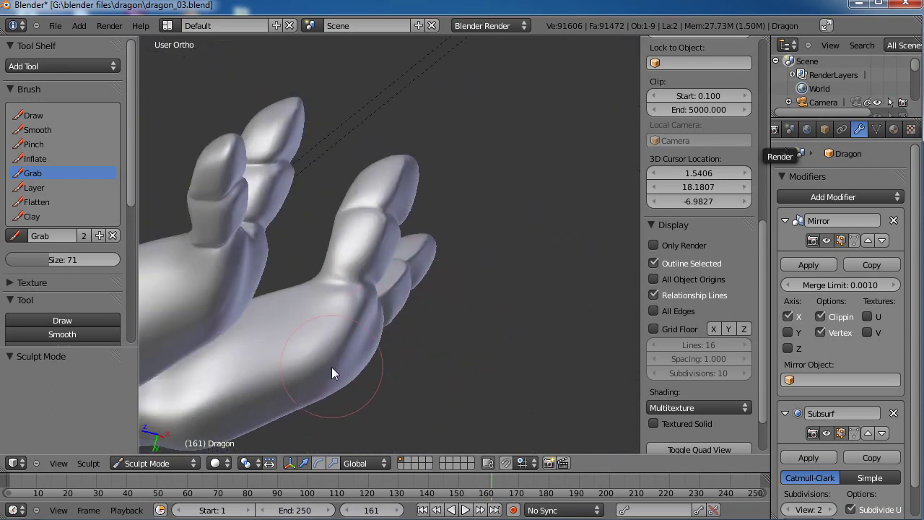
{"action": "left_click_drag", "start_coordinate": [325, 364], "coordinate": [344, 372]}
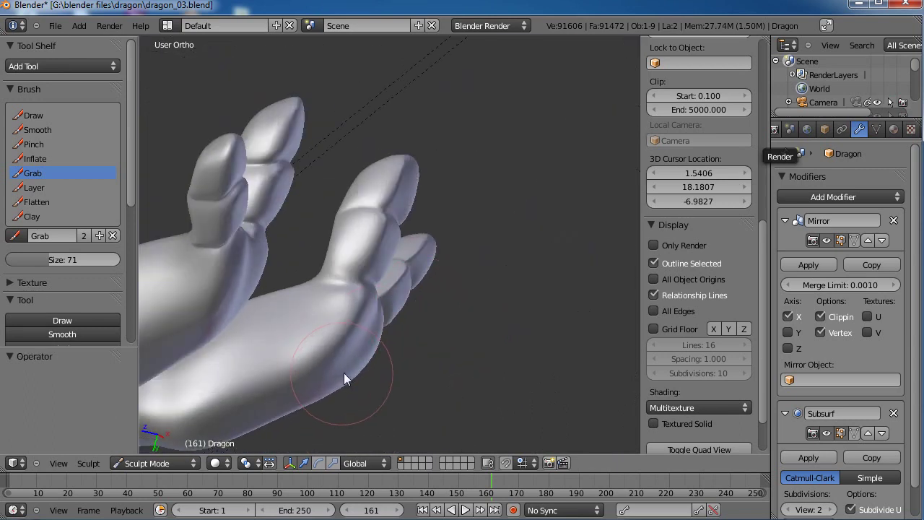
Smooth the front of the lower front leg above the toes with the Smooth brush
{"action": "scroll", "coordinate": [348, 332], "scroll_direction": "down", "scroll_amount": 4}
{"action": "mouse_move", "coordinate": [357, 278]}
{"action": "middle_mouse_down"}
{"action": "mouse_move", "coordinate": [404, 295]}
{"action": "mouse_move", "coordinate": [450, 207]}
{"action": "mouse_move", "coordinate": [400, 320]}
{"action": "mouse_move", "coordinate": [442, 192]}
{"action": "mouse_move", "coordinate": [489, 241]}
{"action": "middle_mouse_up"}
{"action": "scroll", "coordinate": [491, 238], "scroll_direction": "up", "scroll_amount": 5}
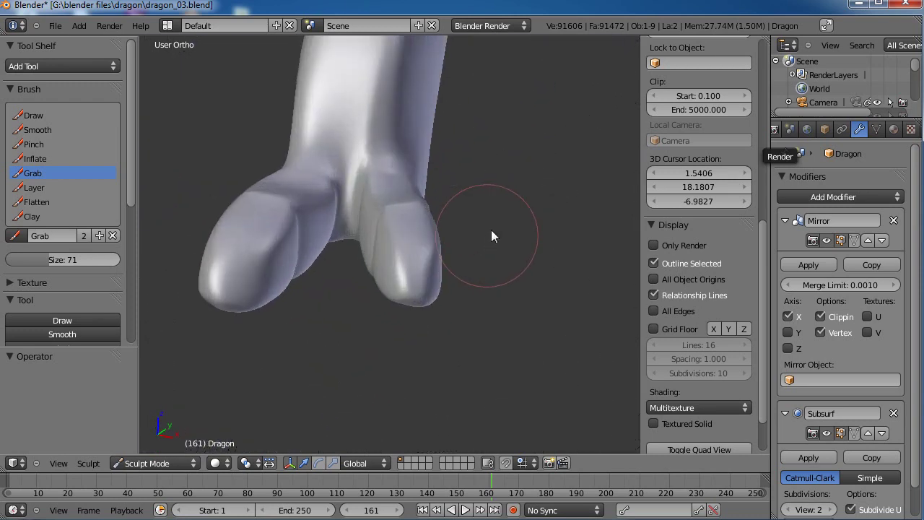
{"action": "mouse_move", "coordinate": [476, 301]}
{"action": "middle_mouse_down"}
{"action": "mouse_move", "coordinate": [457, 329]}
{"action": "mouse_move", "coordinate": [416, 166]}
{"action": "middle_mouse_up"}
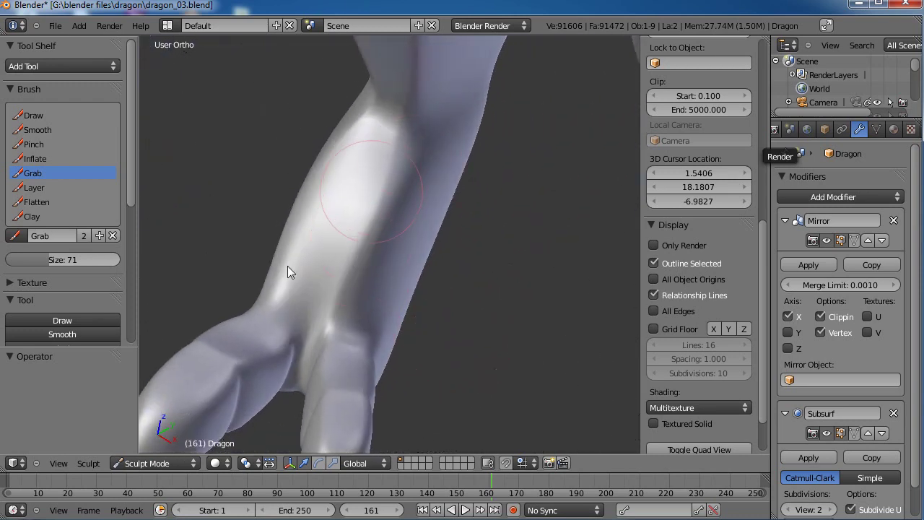
{"action": "left_click", "coordinate": [36, 130]}
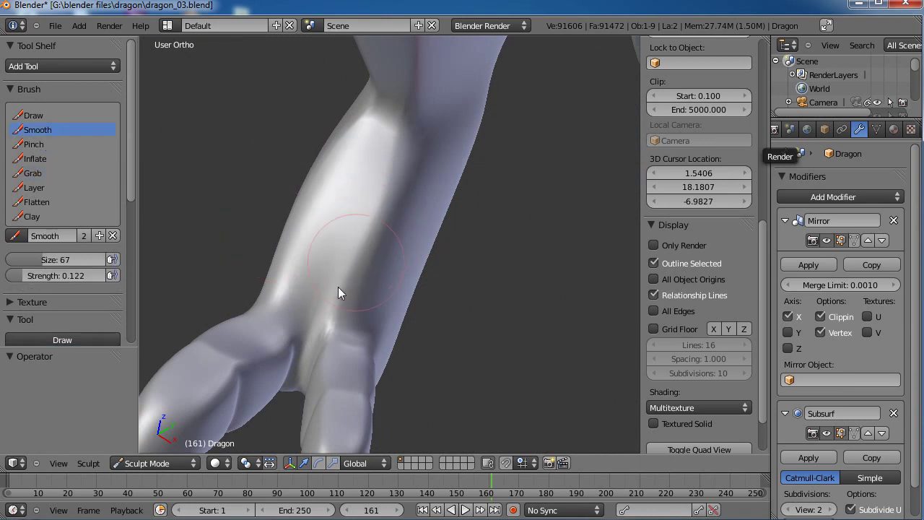
{"action": "mouse_move", "coordinate": [374, 240]}
{"action": "left_mouse_down"}
{"action": "mouse_move", "coordinate": [394, 161]}
{"action": "mouse_move", "coordinate": [331, 303]}
{"action": "left_mouse_up"}
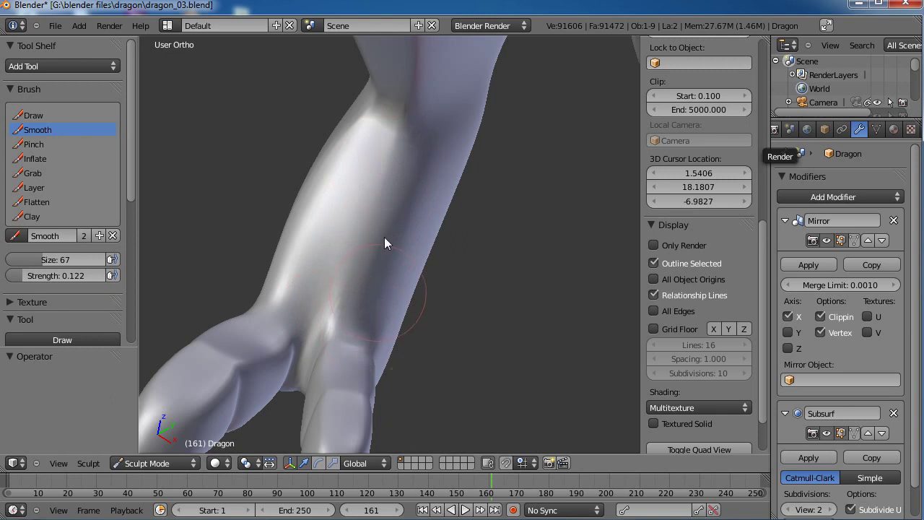
In the right side view, reshape the back of the front leg from armpit to elbow with the Grab brush
{"action": "scroll", "coordinate": [422, 175], "scroll_direction": "down", "scroll_amount": 4}
{"action": "mouse_move", "coordinate": [445, 279]}
{"action": "middle_mouse_down"}
{"action": "mouse_move", "coordinate": [409, 235]}
{"action": "mouse_move", "coordinate": [376, 219]}
{"action": "mouse_move", "coordinate": [369, 231]}
{"action": "mouse_move", "coordinate": [389, 256]}
{"action": "mouse_move", "coordinate": [457, 250]}
{"action": "mouse_move", "coordinate": [349, 313]}
{"action": "mouse_move", "coordinate": [442, 338]}
{"action": "mouse_move", "coordinate": [268, 331]}
{"action": "mouse_move", "coordinate": [414, 314]}
{"action": "mouse_move", "coordinate": [321, 271]}
{"action": "middle_mouse_up"}
{"action": "scroll", "coordinate": [457, 249], "scroll_direction": "down", "scroll_amount": 3}
{"action": "key", "text": "KP_3"}
{"action": "scroll", "coordinate": [414, 315], "scroll_direction": "up", "scroll_amount": 4}
{"action": "scroll", "coordinate": [327, 273], "scroll_direction": "down", "scroll_amount": 5}
{"action": "scroll", "coordinate": [410, 289], "scroll_direction": "up", "scroll_amount": 4}
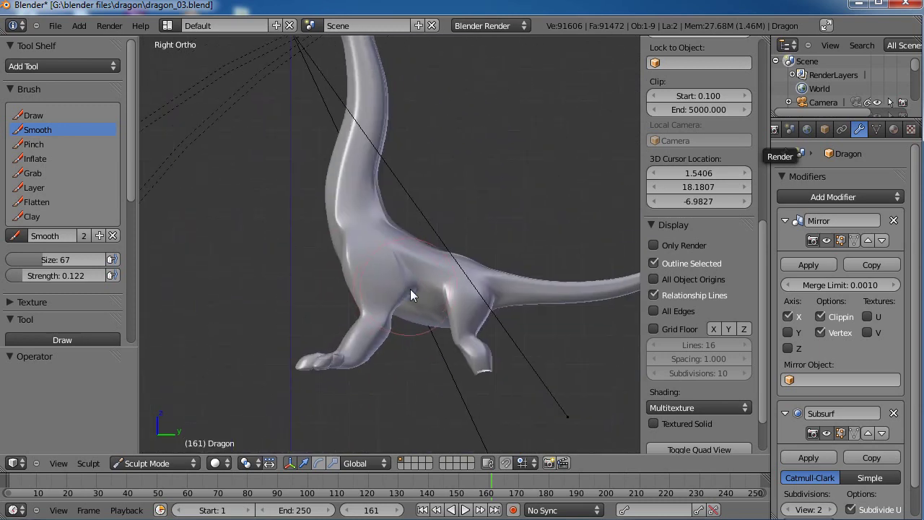
{"action": "left_click", "coordinate": [33, 176]}
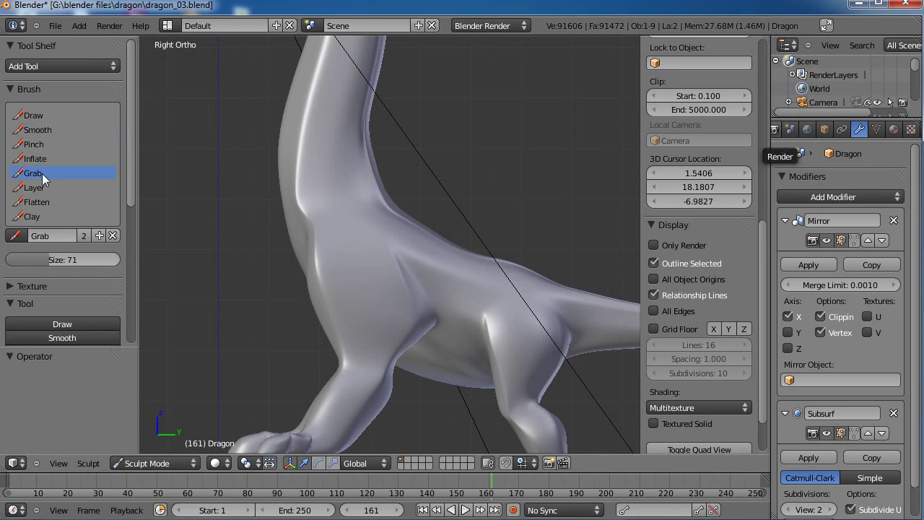
{"action": "scroll", "coordinate": [452, 337], "scroll_direction": "down", "scroll_amount": 3}
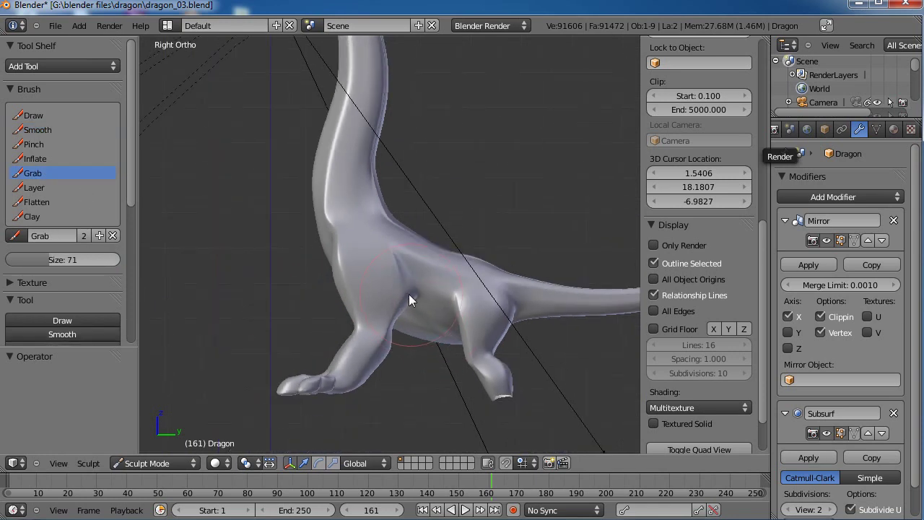
{"action": "left_click_drag", "start_coordinate": [402, 293], "coordinate": [404, 291]}
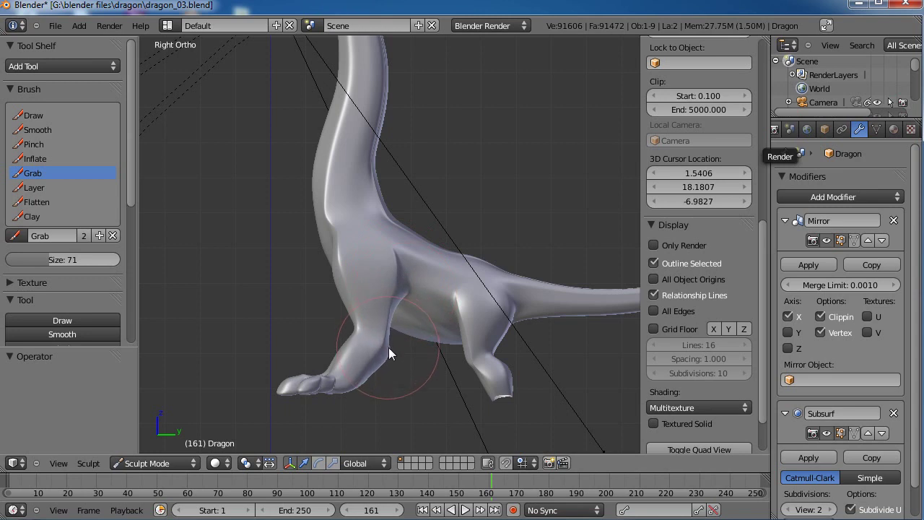
{"action": "mouse_move", "coordinate": [362, 332]}
{"action": "left_mouse_down"}
{"action": "mouse_move", "coordinate": [353, 344]}
{"action": "mouse_move", "coordinate": [359, 336]}
{"action": "mouse_move", "coordinate": [390, 358]}
{"action": "mouse_move", "coordinate": [393, 346]}
{"action": "left_mouse_up"}
Switch to Edit Mode and add two edge loops around the middle of the lower front leg
{"action": "scroll", "coordinate": [434, 325], "scroll_direction": "up", "scroll_amount": 2}
{"action": "middle_click_drag", "start_coordinate": [429, 303], "coordinate": [458, 214], "text": "shift"}
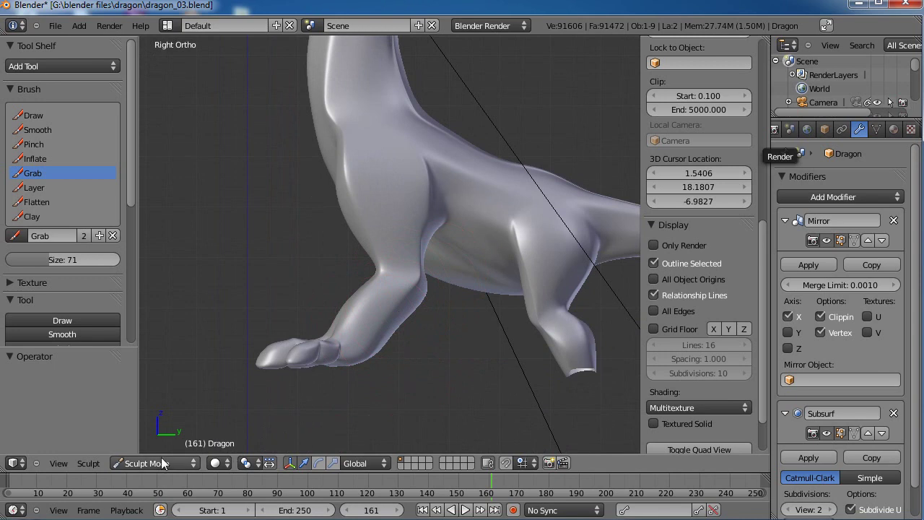
{"action": "left_click", "coordinate": [154, 463]}
{"action": "left_click", "coordinate": [162, 434]}
{"action": "scroll", "coordinate": [409, 340], "scroll_direction": "up", "scroll_amount": 4}
{"action": "middle_click_drag", "start_coordinate": [409, 355], "coordinate": [408, 295], "text": "shift"}
{"action": "key", "text": "ctrl+r"}
{"action": "left_click", "coordinate": [396, 329]}
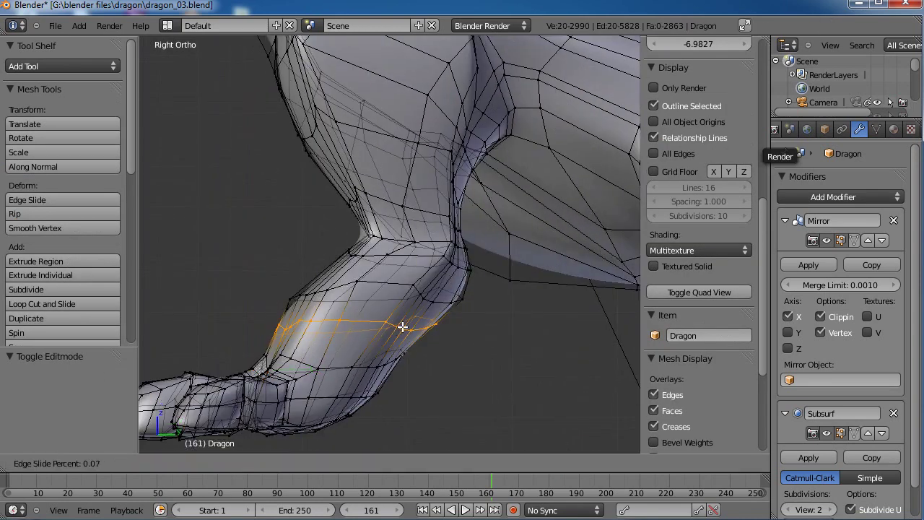
{"action": "left_click", "coordinate": [376, 342]}
{"action": "key", "text": "ctrl+r"}
{"action": "left_click", "coordinate": [343, 351]}
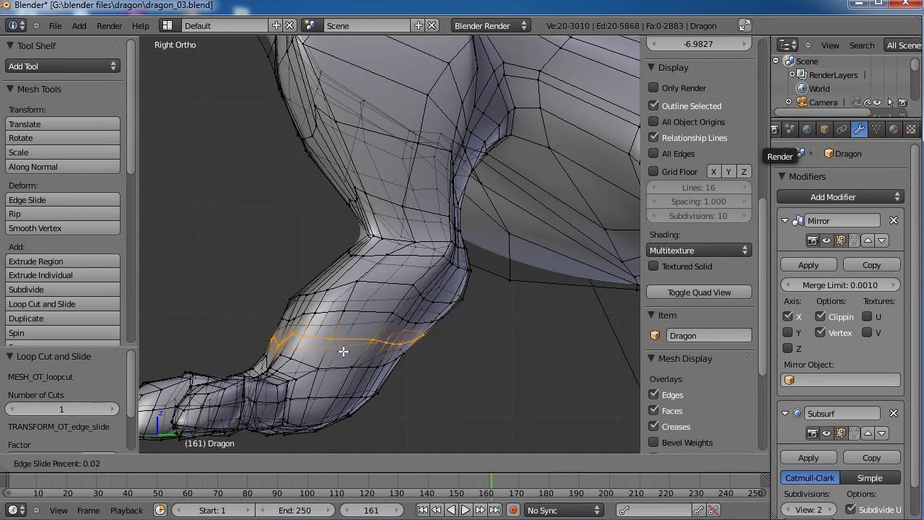
{"action": "left_click", "coordinate": [343, 355]}
Add another edge loop around the lower front leg just below the elbow, and leave Edit Mode
{"action": "key", "text": "ctrl+r"}
{"action": "left_click", "coordinate": [468, 278]}
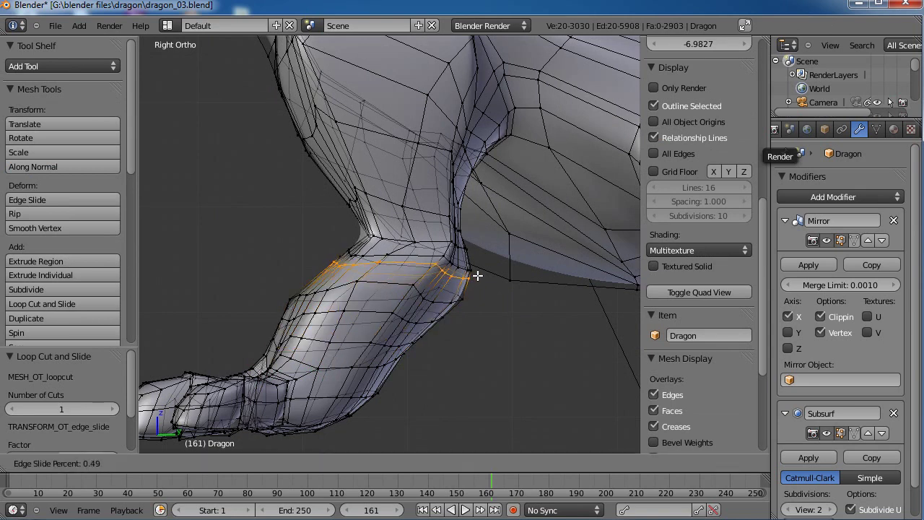
{"action": "left_click", "coordinate": [477, 275]}
{"action": "key", "text": "Tab"}
Return to Sculpt Mode and smooth the lower front leg between elbow and foot with the Smooth brush
{"action": "scroll", "coordinate": [399, 293], "scroll_direction": "down", "scroll_amount": 4}
{"action": "middle_click_drag", "start_coordinate": [397, 287], "coordinate": [419, 310]}
{"action": "scroll", "coordinate": [419, 310], "scroll_direction": "up", "scroll_amount": 3}
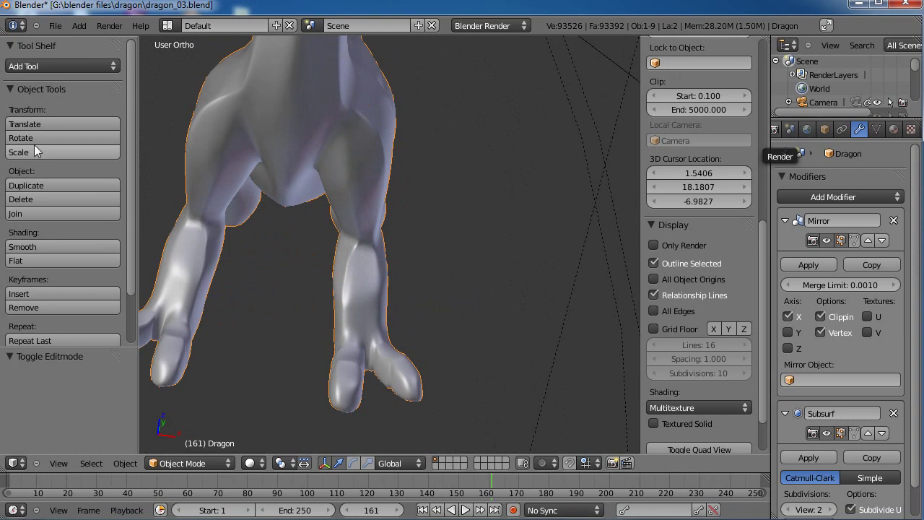
{"action": "left_click", "coordinate": [177, 463]}
{"action": "left_click", "coordinate": [173, 414]}
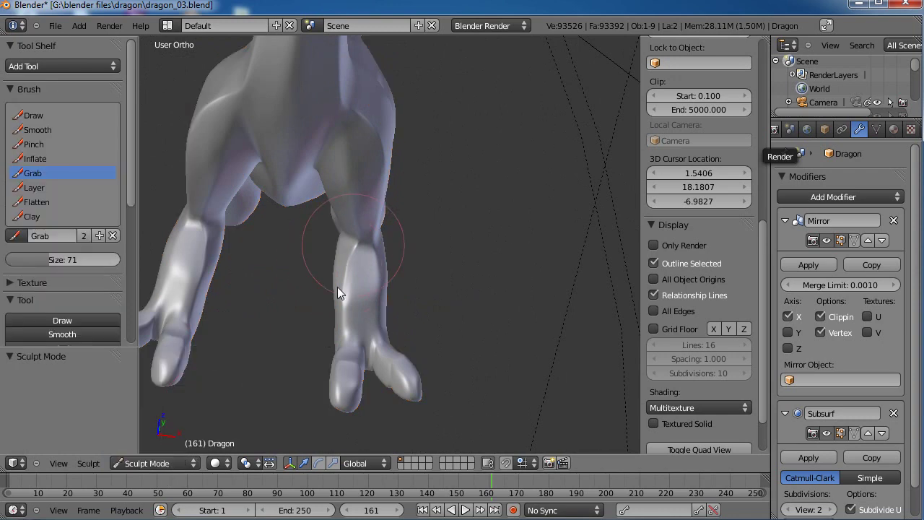
{"action": "left_click", "coordinate": [39, 130]}
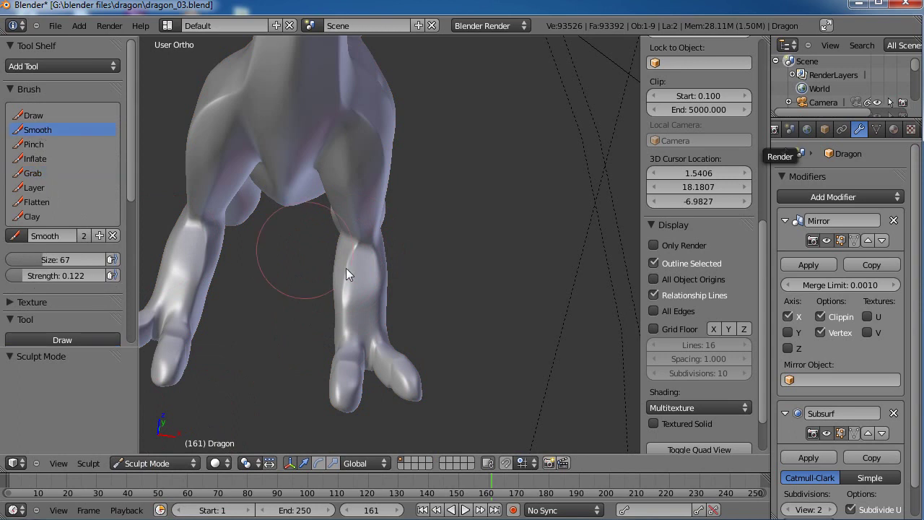
{"action": "scroll", "coordinate": [350, 260], "scroll_direction": "up", "scroll_amount": 4}
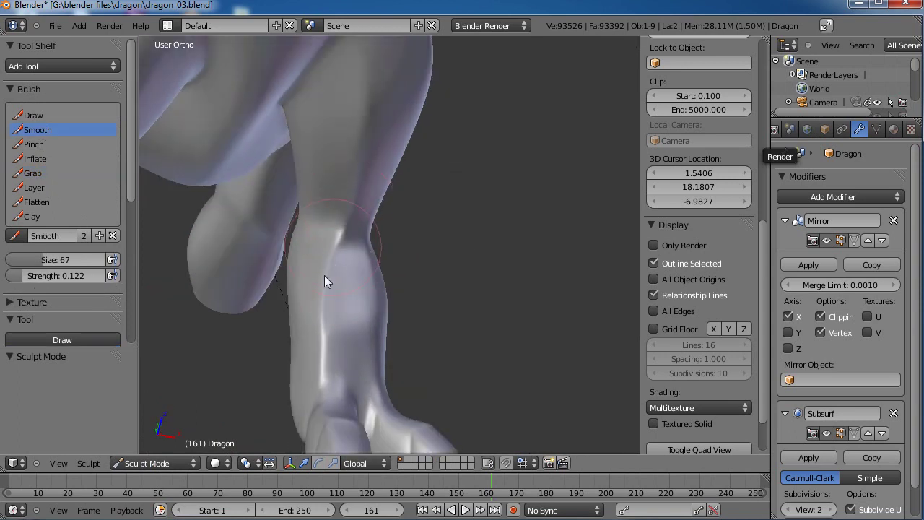
{"action": "scroll", "coordinate": [389, 328], "scroll_direction": "down", "scroll_amount": 4}
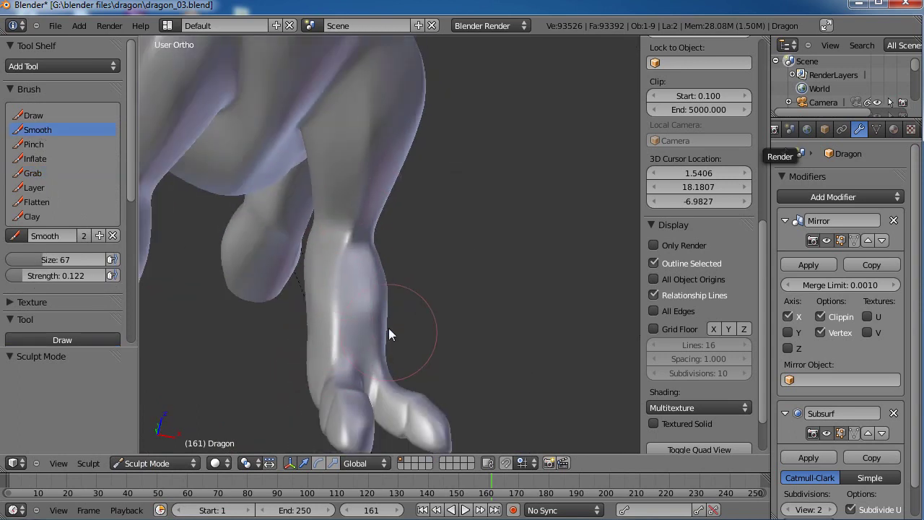
{"action": "middle_click_drag", "start_coordinate": [433, 329], "coordinate": [392, 306]}
{"action": "middle_click_drag", "start_coordinate": [473, 292], "coordinate": [372, 290]}
{"action": "scroll", "coordinate": [371, 291], "scroll_direction": "up", "scroll_amount": 4}
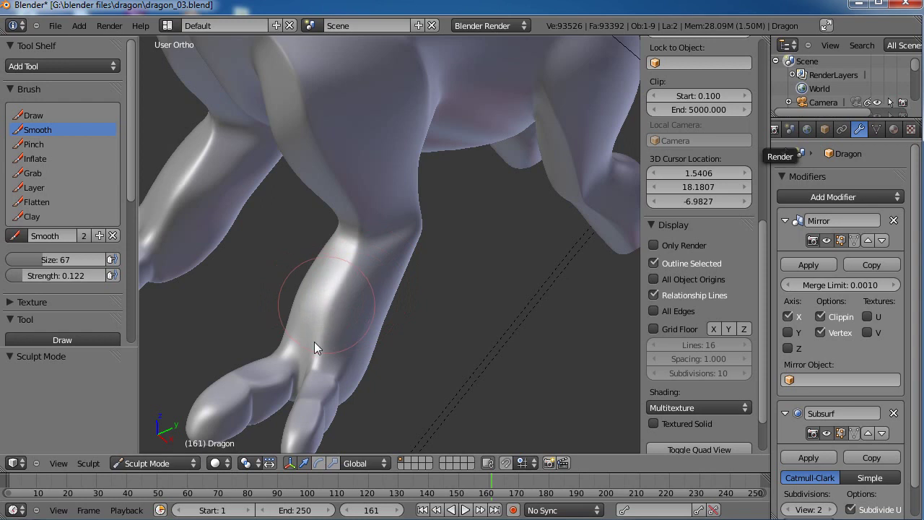
{"action": "middle_click_drag", "start_coordinate": [347, 364], "coordinate": [353, 278]}
Refine the dragon's chest between the front shoulders with the Smooth and Grab brushes
{"action": "scroll", "coordinate": [365, 308], "scroll_direction": "down", "scroll_amount": 4}
{"action": "scroll", "coordinate": [354, 275], "scroll_direction": "down", "scroll_amount": 3}
{"action": "middle_click_drag", "start_coordinate": [362, 218], "coordinate": [406, 310], "text": "shift"}
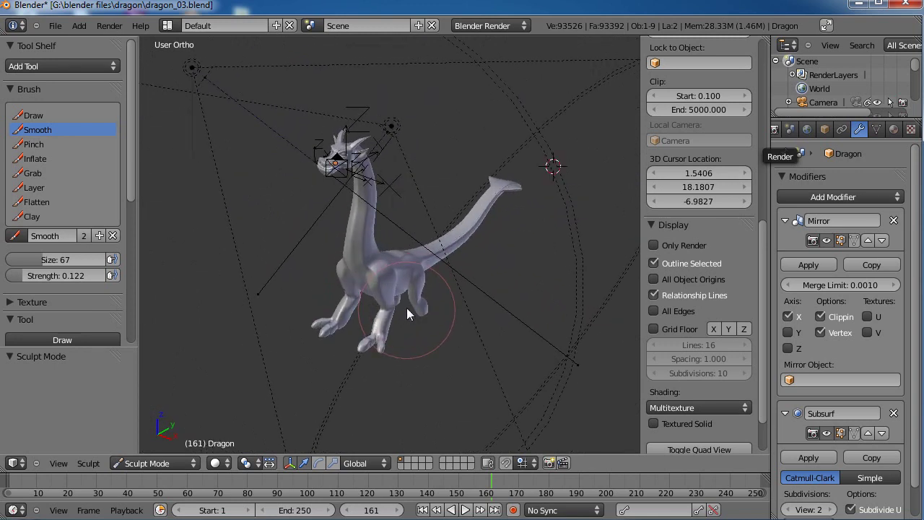
{"action": "scroll", "coordinate": [406, 308], "scroll_direction": "up", "scroll_amount": 5}
{"action": "left_click_drag", "start_coordinate": [345, 333], "coordinate": [356, 357]}
{"action": "middle_click_drag", "start_coordinate": [344, 357], "coordinate": [360, 344]}
{"action": "left_click", "coordinate": [45, 173]}
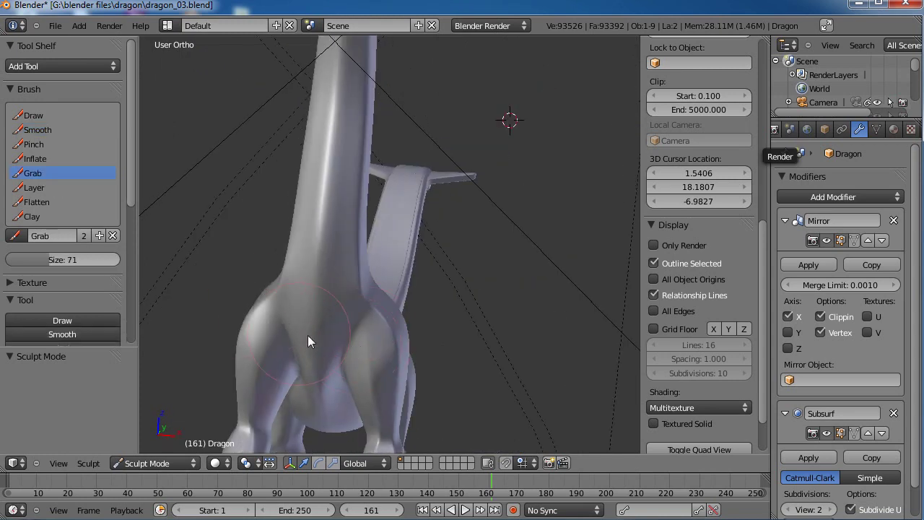
{"action": "left_click_drag", "start_coordinate": [349, 357], "coordinate": [356, 384]}
{"action": "middle_click_drag", "start_coordinate": [356, 384], "coordinate": [372, 277]}
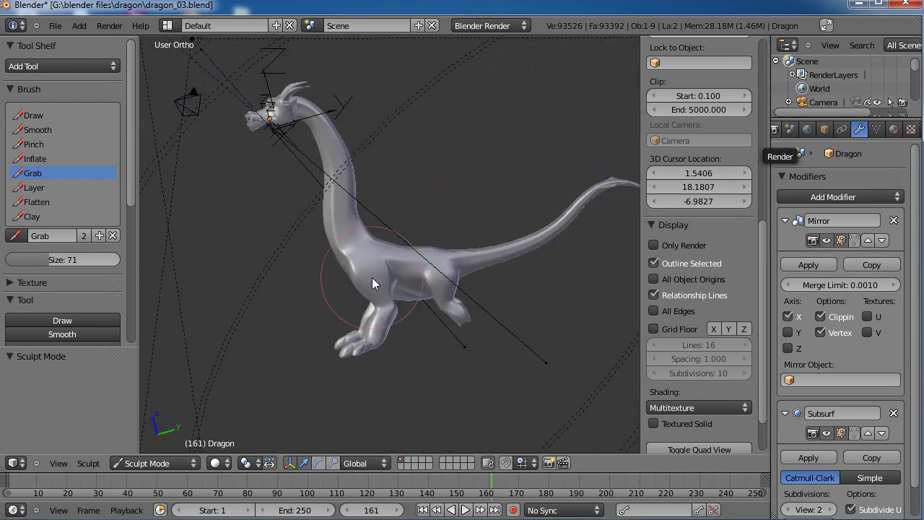
Switch to Edit Mode and select the edge loop at the open end of the hind leg
{"action": "key", "text": "KP_3"}
{"action": "scroll", "coordinate": [372, 278], "scroll_direction": "up", "scroll_amount": 5}
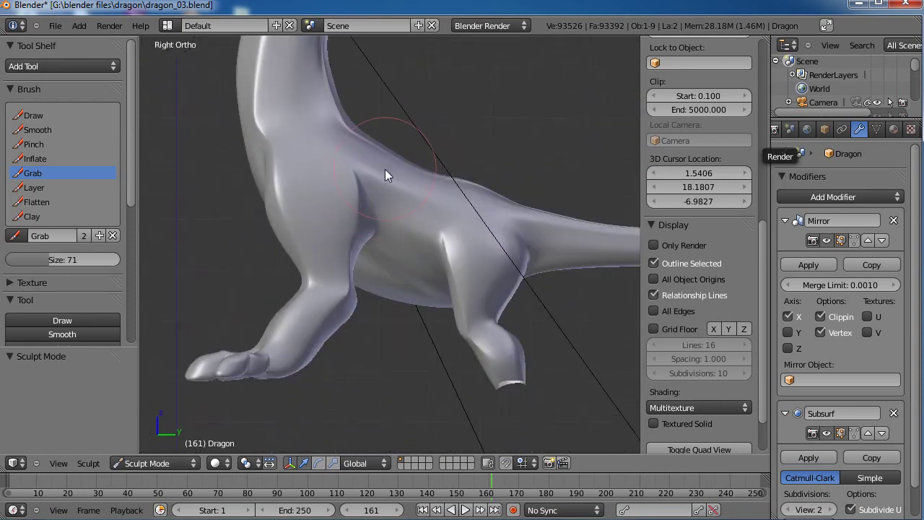
{"action": "left_click", "coordinate": [164, 463]}
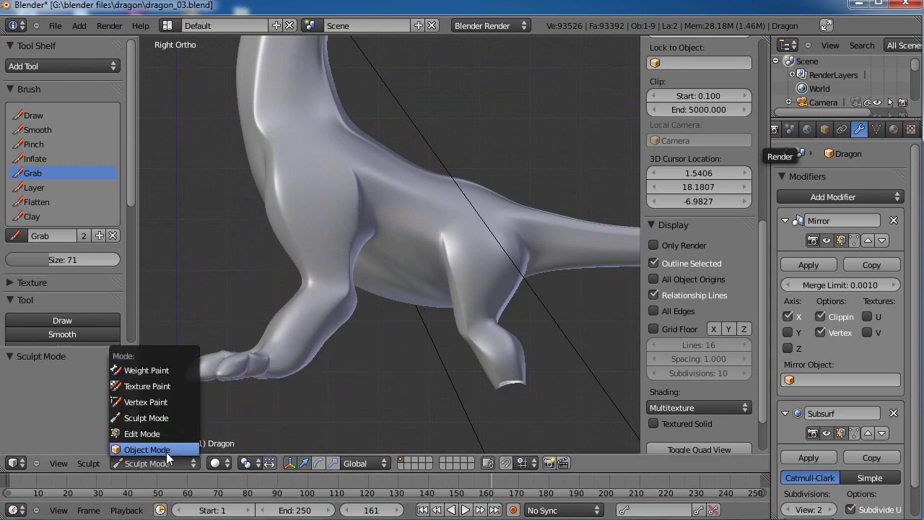
{"action": "left_click", "coordinate": [158, 463]}
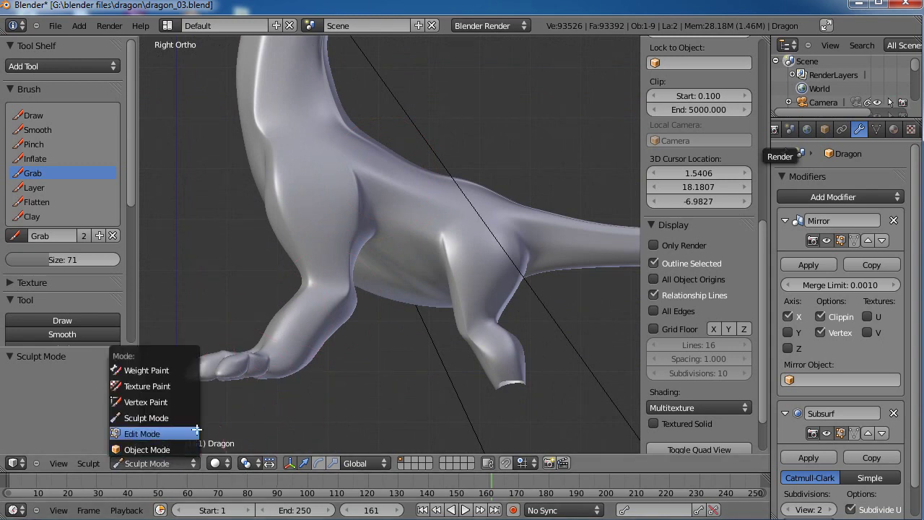
{"action": "left_click", "coordinate": [195, 433]}
{"action": "middle_click_drag", "start_coordinate": [412, 306], "coordinate": [545, 240], "text": "shift"}
{"action": "right_click", "coordinate": [466, 371], "text": "alt"}
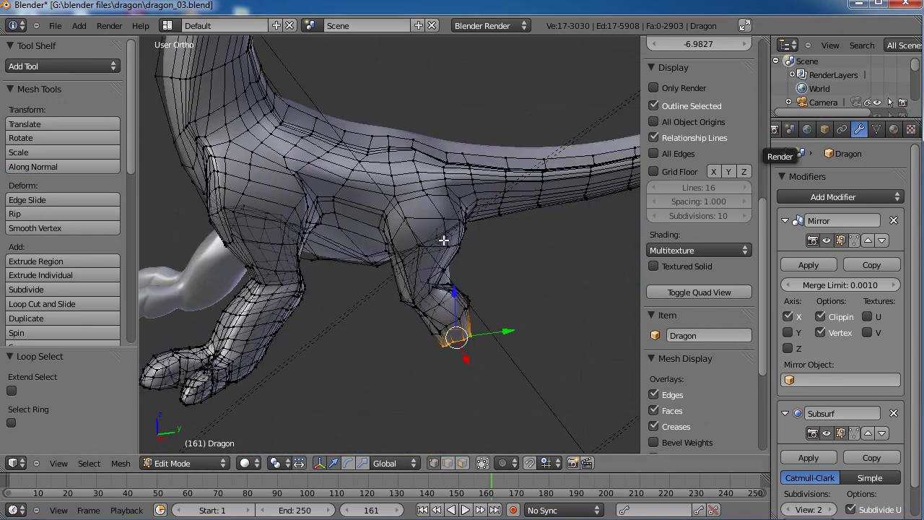
Select the edge loop around the lower front leg above the foot, and inspect the hind leg's mesh
{"action": "middle_click_drag", "start_coordinate": [398, 299], "coordinate": [501, 204], "text": "shift"}
{"action": "scroll", "coordinate": [446, 244], "scroll_direction": "up", "scroll_amount": 2}
{"action": "scroll", "coordinate": [446, 243], "scroll_direction": "up", "scroll_amount": 1}
{"action": "right_click", "coordinate": [325, 274], "text": "alt"}
{"action": "right_click", "coordinate": [313, 271], "text": "alt"}
{"action": "right_click", "coordinate": [296, 270], "text": "alt"}
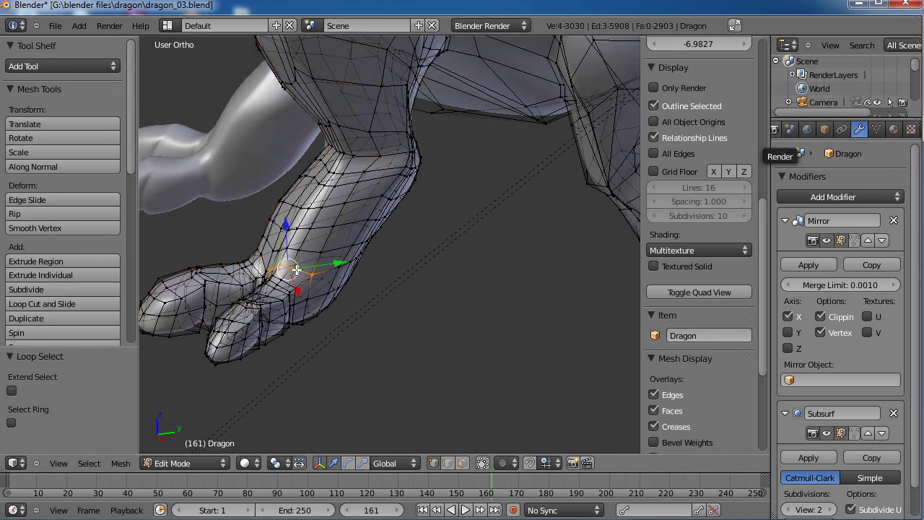
{"action": "right_click", "coordinate": [313, 252], "text": "alt"}
{"action": "scroll", "coordinate": [329, 267], "scroll_direction": "down", "scroll_amount": 2}
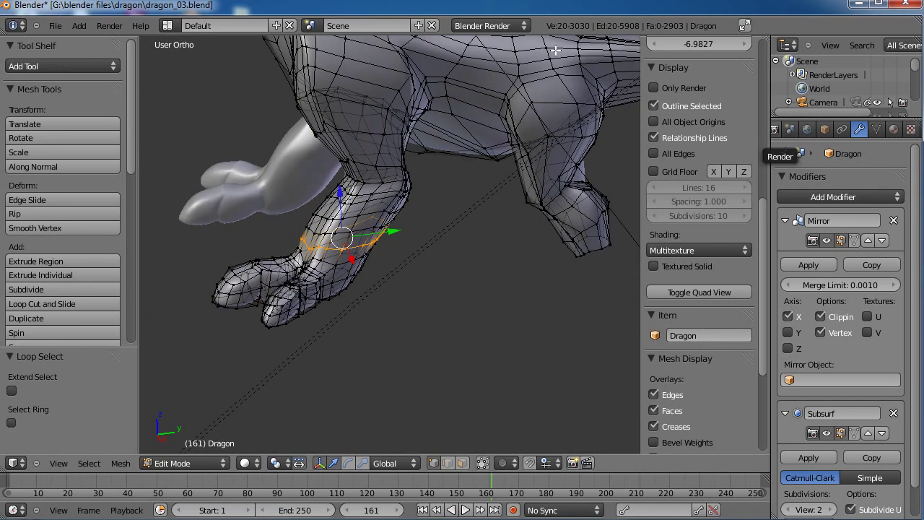
{"action": "middle_click_drag", "start_coordinate": [469, 217], "coordinate": [452, 310]}
{"action": "middle_click_drag", "start_coordinate": [470, 391], "coordinate": [440, 359]}
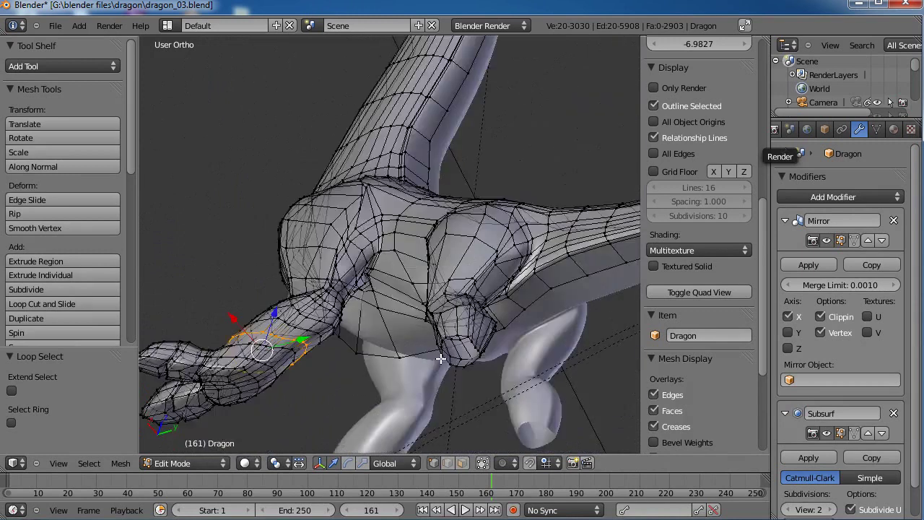
{"action": "scroll", "coordinate": [440, 359], "scroll_direction": "up", "scroll_amount": 8}
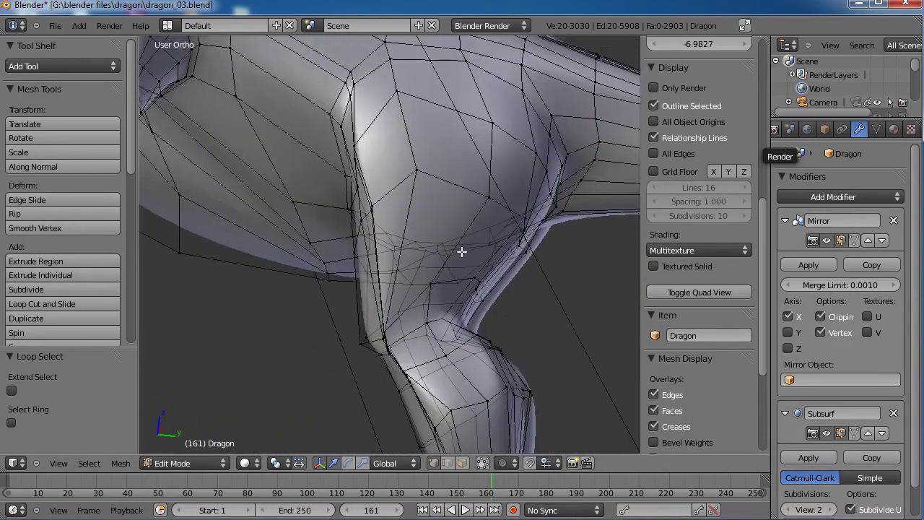
Add a centred lengthwise loop cut down the outer side of the hind leg, then select the edge loop at its open end
{"action": "scroll", "coordinate": [427, 147], "scroll_direction": "down", "scroll_amount": 3}
{"action": "scroll", "coordinate": [474, 357], "scroll_direction": "up", "scroll_amount": 2}
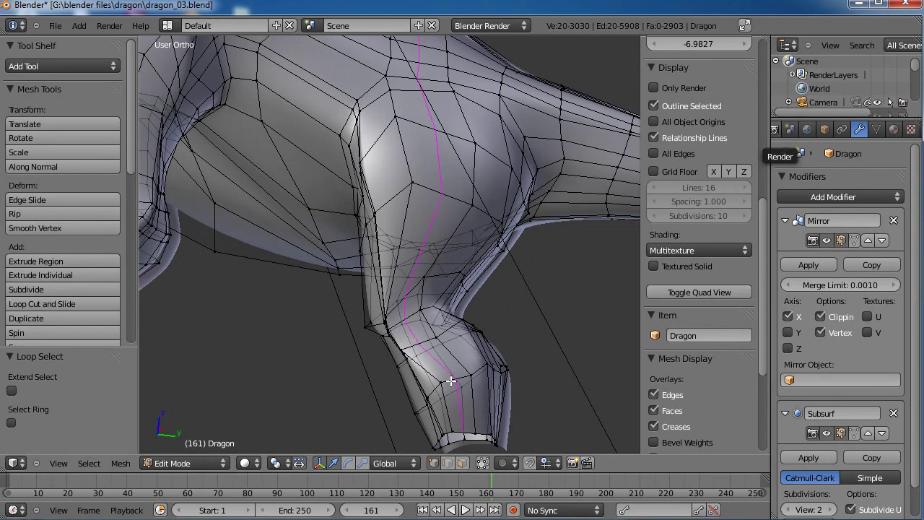
{"action": "left_click", "coordinate": [451, 382]}
{"action": "right_click", "coordinate": [451, 382]}
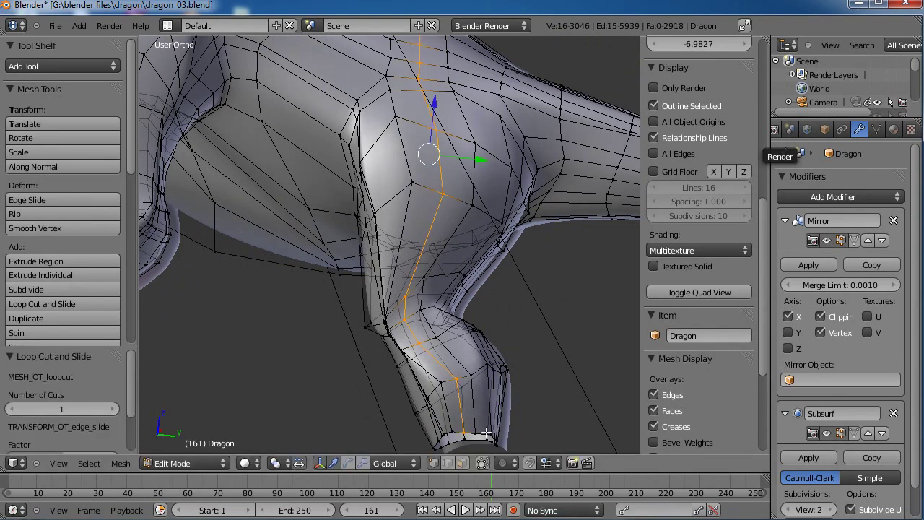
{"action": "right_click", "coordinate": [482, 432], "text": "alt"}
Add a centred lengthwise loop cut down the inner side of the hind leg and clear the selection
{"action": "middle_click_drag", "start_coordinate": [553, 138], "coordinate": [447, 270]}
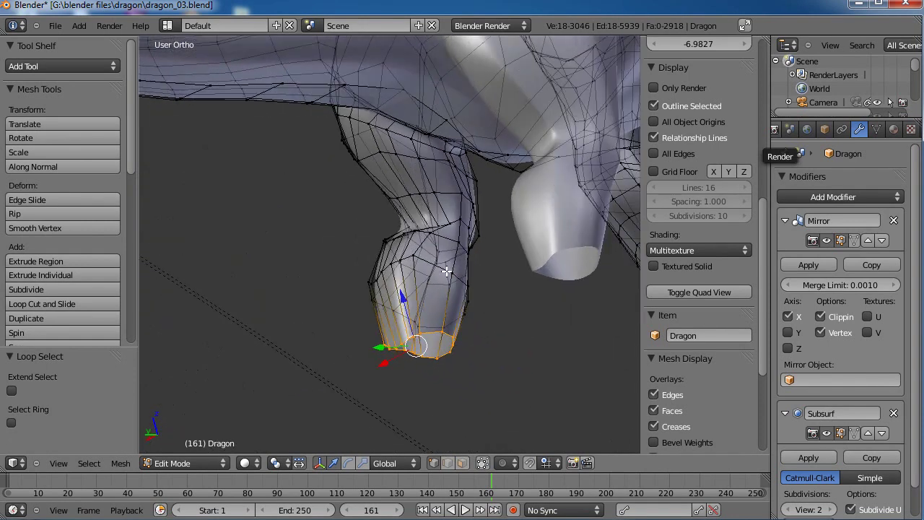
{"action": "key", "text": "ctrl+r"}
{"action": "left_click", "coordinate": [437, 269]}
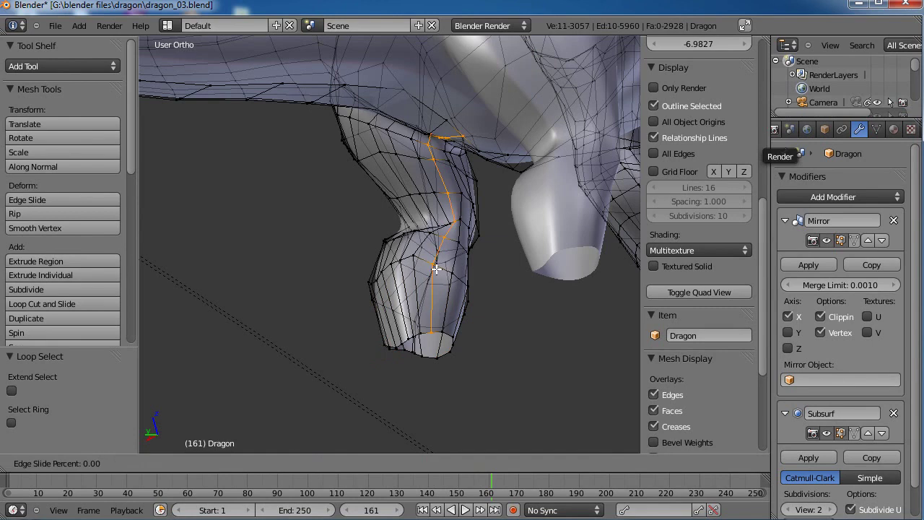
{"action": "right_click", "coordinate": [437, 268]}
{"action": "middle_click_drag", "start_coordinate": [531, 254], "coordinate": [363, 265]}
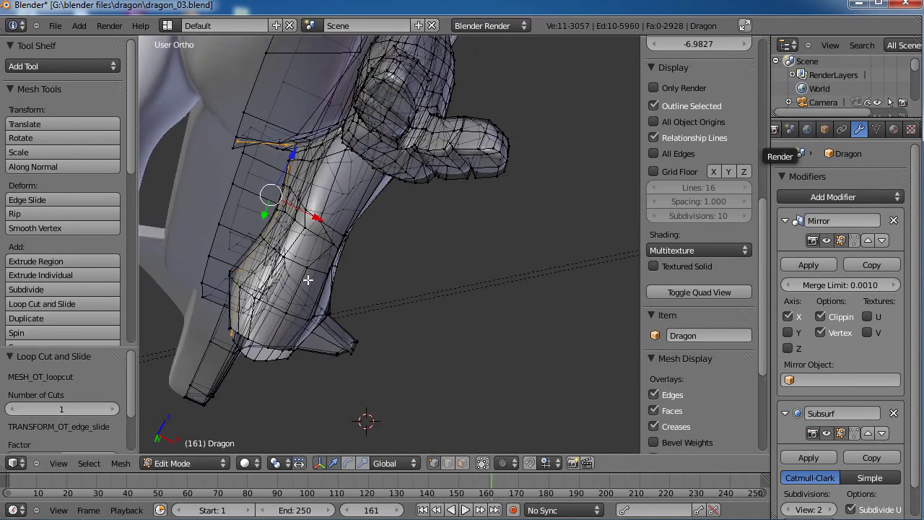
{"action": "key", "text": "a"}
Add a lengthwise loop cut down the rear part of the hind leg's outer side, from hip to open end, and clear the selection
{"action": "key", "text": "ctrl+r"}
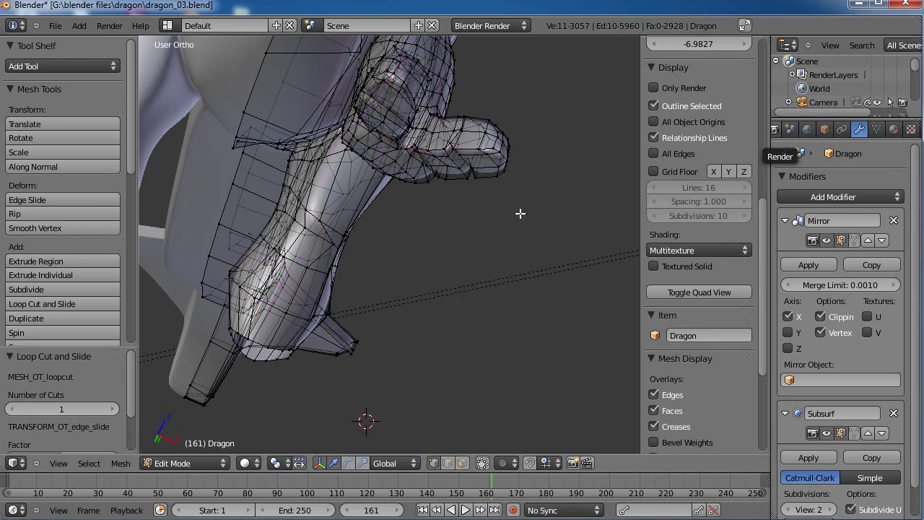
{"action": "middle_click_drag", "start_coordinate": [560, 237], "coordinate": [425, 233]}
{"action": "middle_click_drag", "start_coordinate": [346, 227], "coordinate": [393, 286]}
{"action": "scroll", "coordinate": [338, 357], "scroll_direction": "down", "scroll_amount": 2}
{"action": "key", "text": "ctrl+r"}
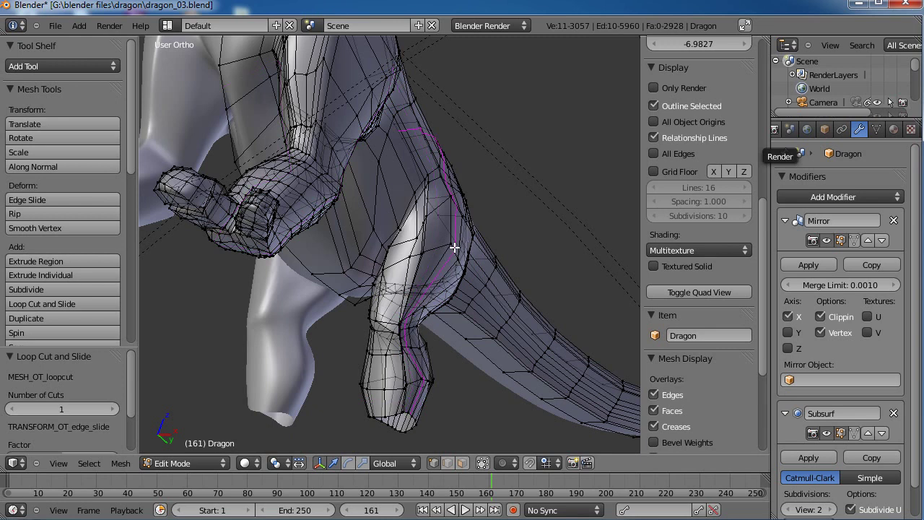
{"action": "middle_click_drag", "start_coordinate": [577, 208], "coordinate": [494, 195]}
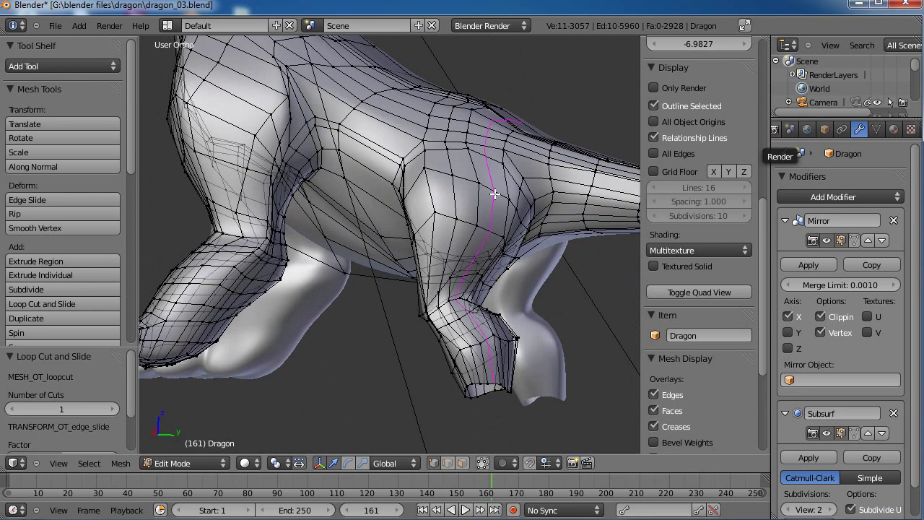
{"action": "left_click", "coordinate": [495, 193]}
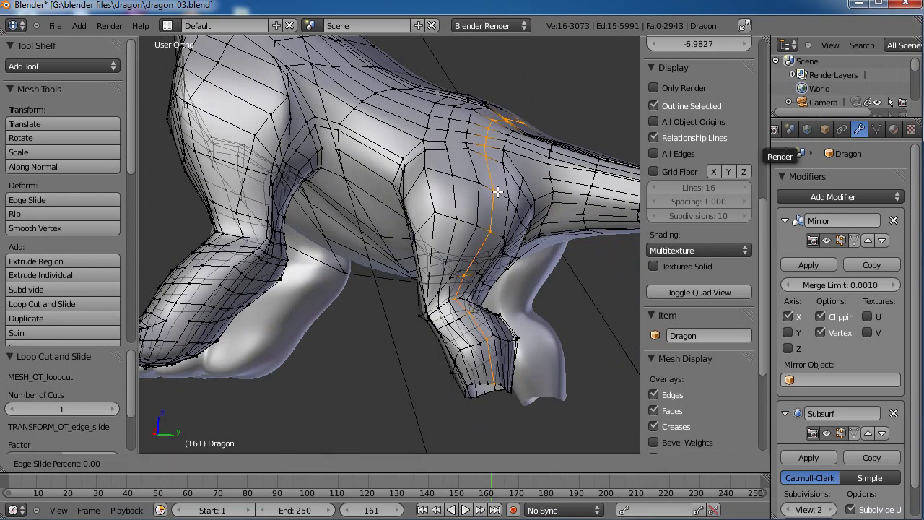
{"action": "left_click", "coordinate": [507, 200]}
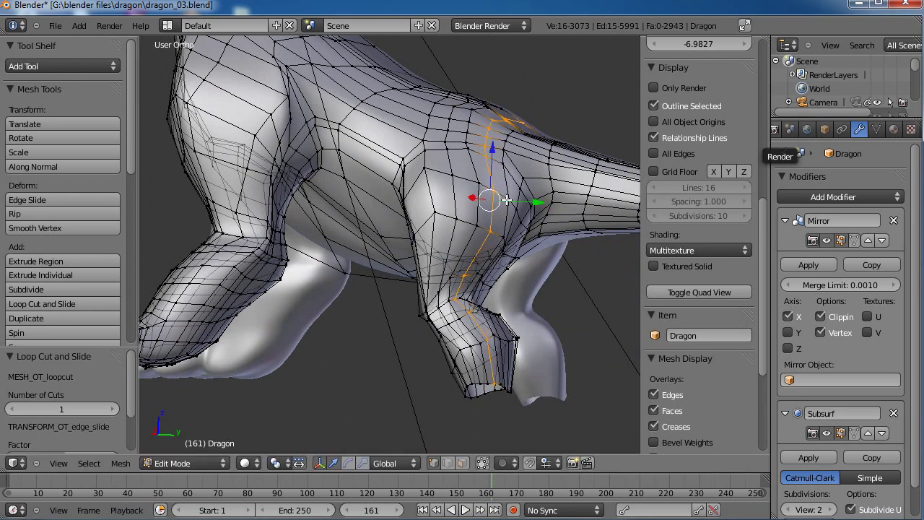
{"action": "key", "text": "a"}
Select the edge loop at the open end of the hind leg
{"action": "middle_click_drag", "start_coordinate": [507, 200], "coordinate": [478, 228]}
{"action": "scroll", "coordinate": [390, 260], "scroll_direction": "up", "scroll_amount": 6}
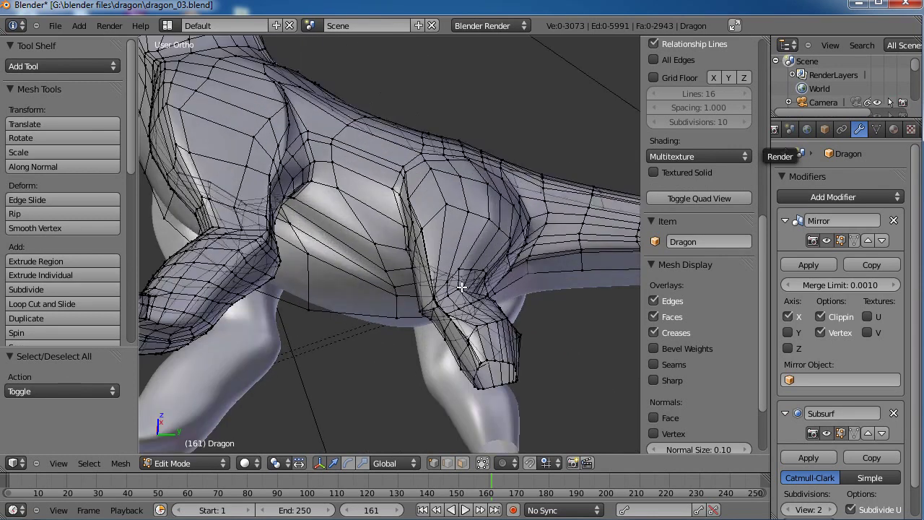
{"action": "right_click", "coordinate": [447, 306], "text": "alt"}
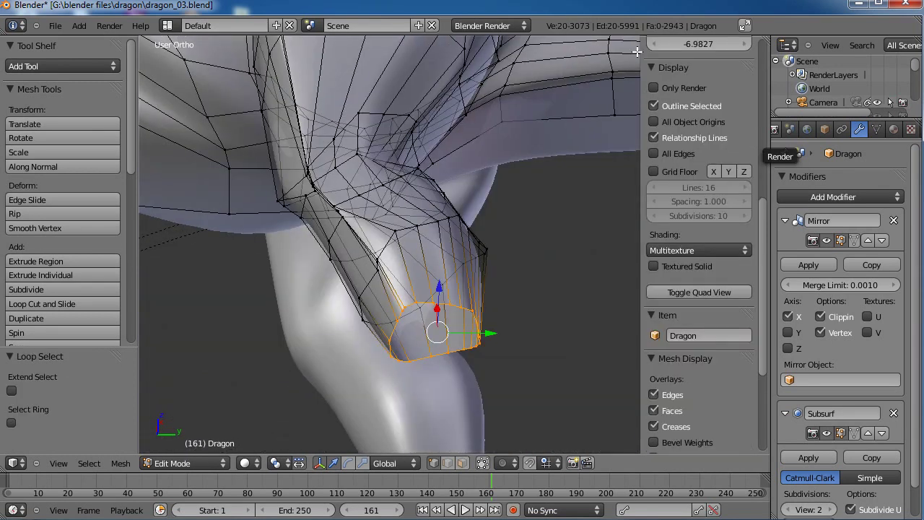
{"action": "scroll", "coordinate": [402, 249], "scroll_direction": "down", "scroll_amount": 5}
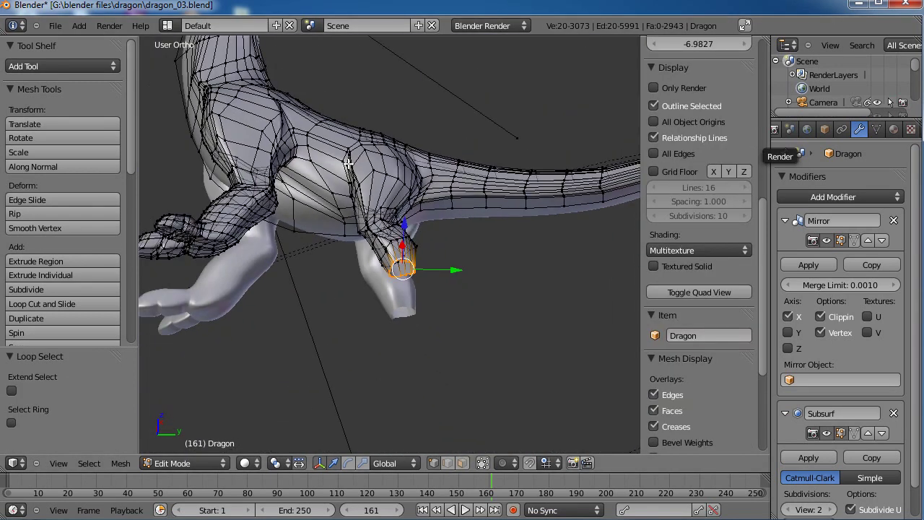
In the right orthographic view, select the whole front foot up to the complete edge ring across the lower front leg
{"action": "middle_click_drag", "start_coordinate": [348, 165], "coordinate": [350, 237]}
{"action": "key", "text": "KP_3"}
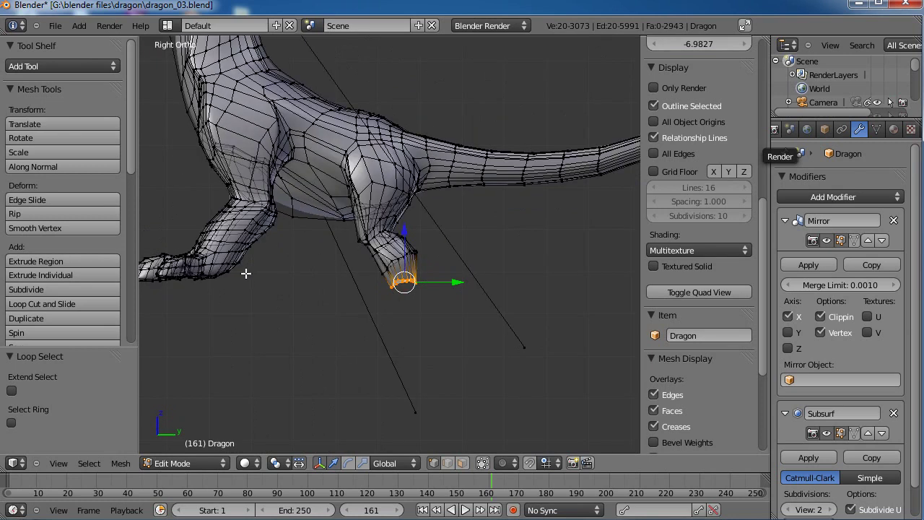
{"action": "middle_click_drag", "start_coordinate": [245, 272], "coordinate": [400, 282], "text": "shift"}
{"action": "scroll", "coordinate": [395, 296], "scroll_direction": "up", "scroll_amount": 3}
{"action": "left_click_drag", "start_coordinate": [415, 363], "coordinate": [196, 253]}
{"action": "key", "text": "KP_Decimal"}
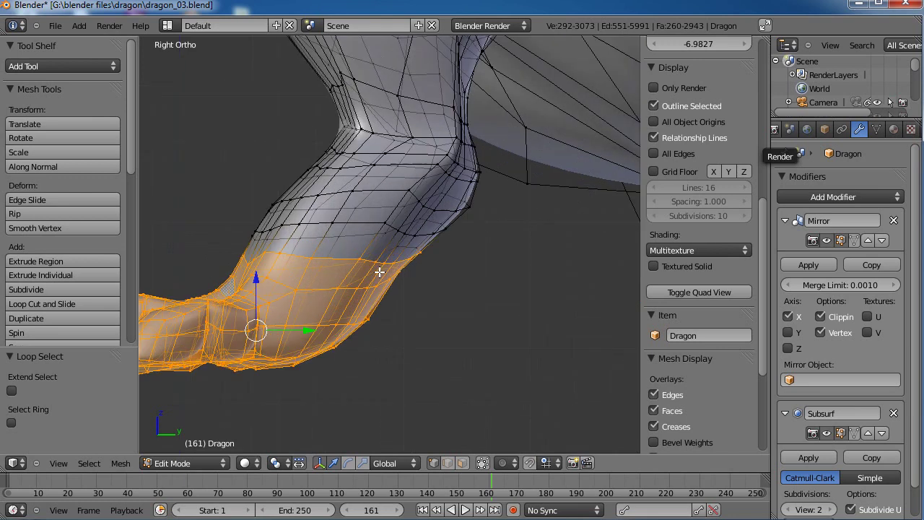
{"action": "right_click", "coordinate": [401, 250], "text": "alt+shift"}
{"action": "middle_click_drag", "start_coordinate": [410, 249], "coordinate": [311, 257]}
{"action": "key", "text": "KP_3"}
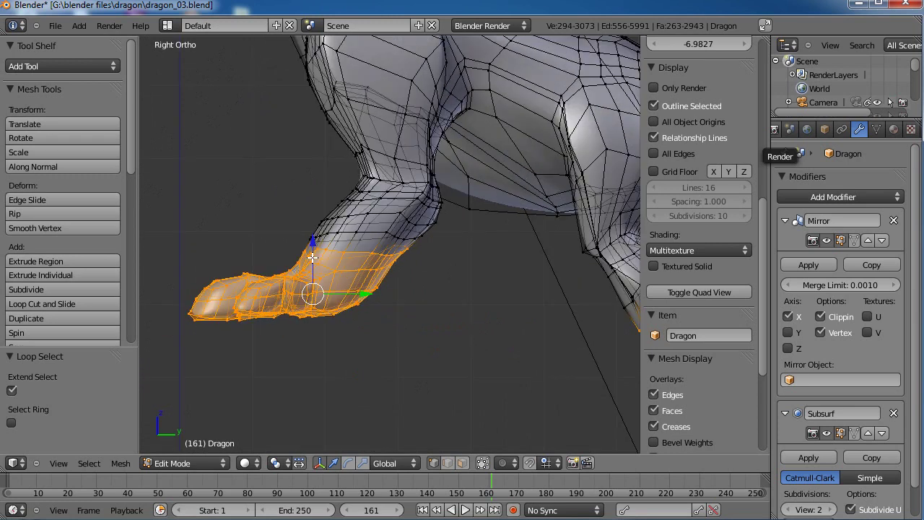
Deselect the hind leg's end loop and duplicate the selected front foot to just below the hind leg
{"action": "scroll", "coordinate": [457, 209], "scroll_direction": "down", "scroll_amount": 4}
{"action": "left_click_drag", "start_coordinate": [491, 326], "coordinate": [460, 342]}
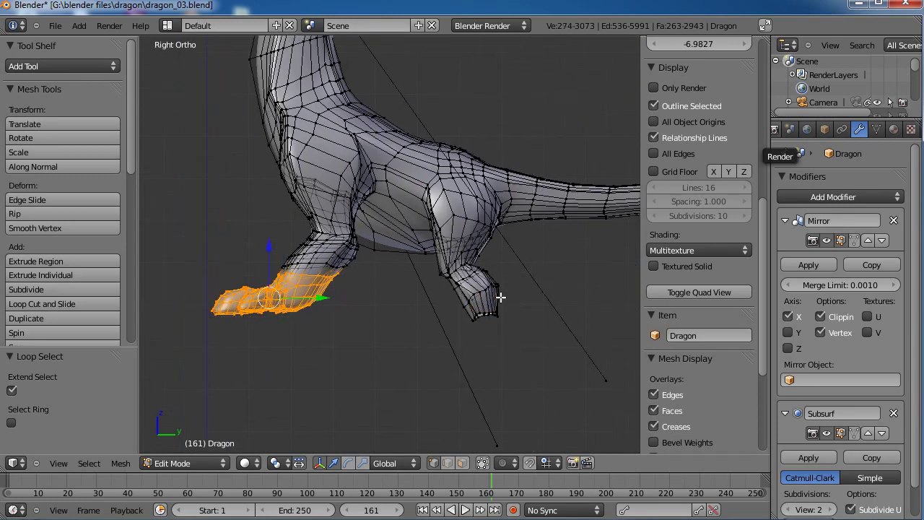
{"action": "key", "text": "g"}
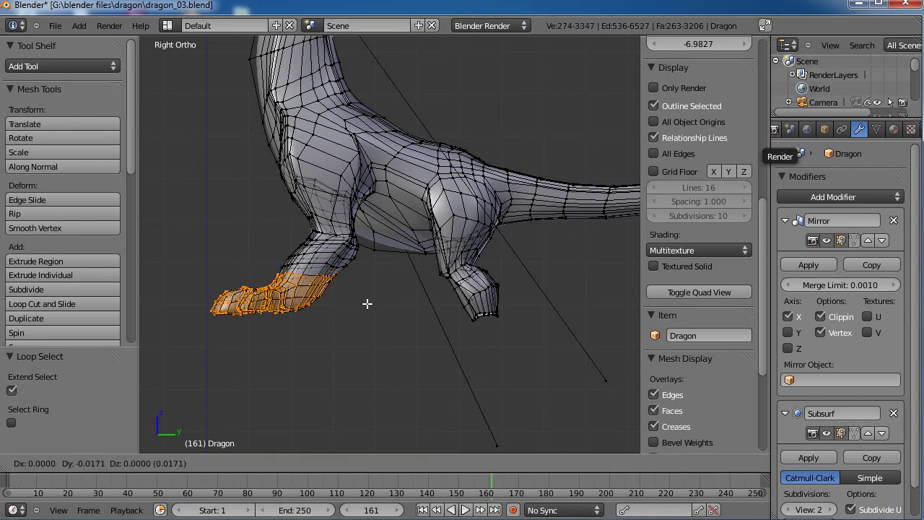
{"action": "left_click", "coordinate": [509, 351]}
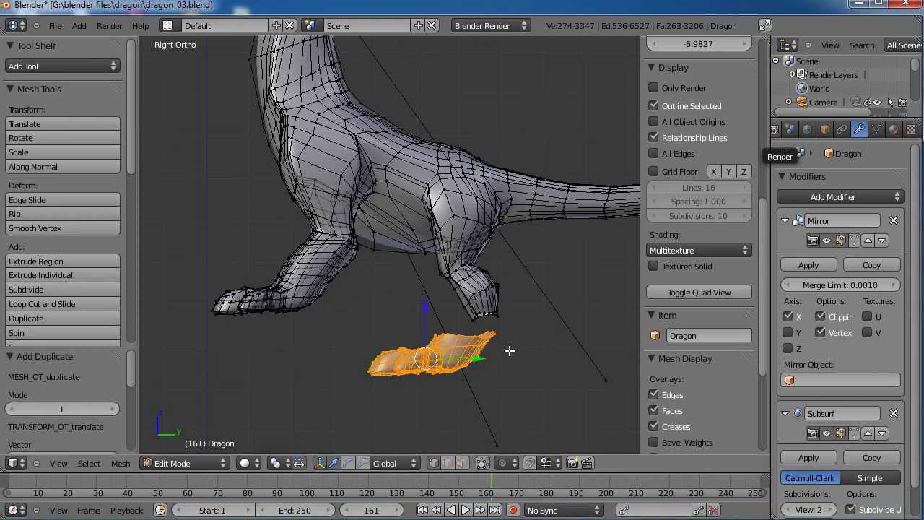
Scale the duplicated foot to 0.622 and move it 0.652 on Y and 0.289 on Z, under the hind leg's open end
{"action": "middle_click_drag", "start_coordinate": [516, 347], "coordinate": [468, 302], "text": "shift"}
{"action": "scroll", "coordinate": [470, 303], "scroll_direction": "up", "scroll_amount": 4}
{"action": "middle_click_drag", "start_coordinate": [549, 339], "coordinate": [537, 305], "text": "shift"}
{"action": "key", "text": "s"}
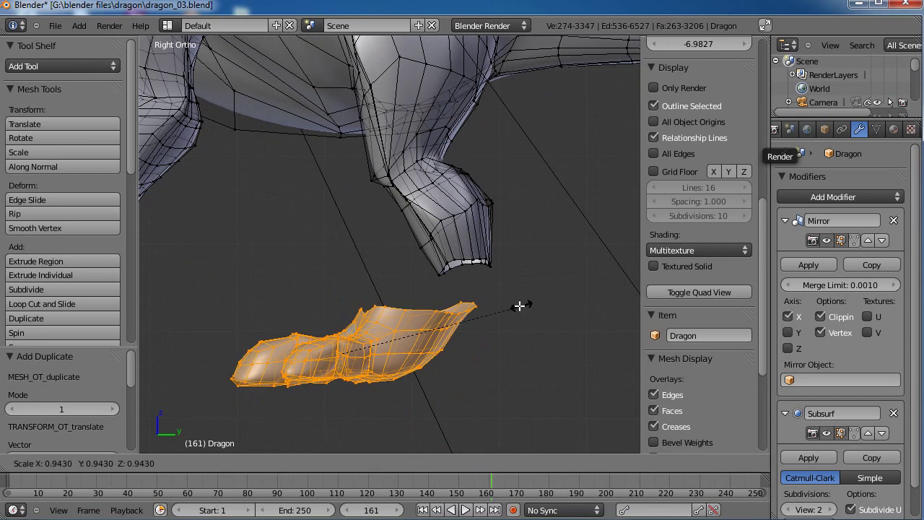
{"action": "left_click", "coordinate": [462, 316]}
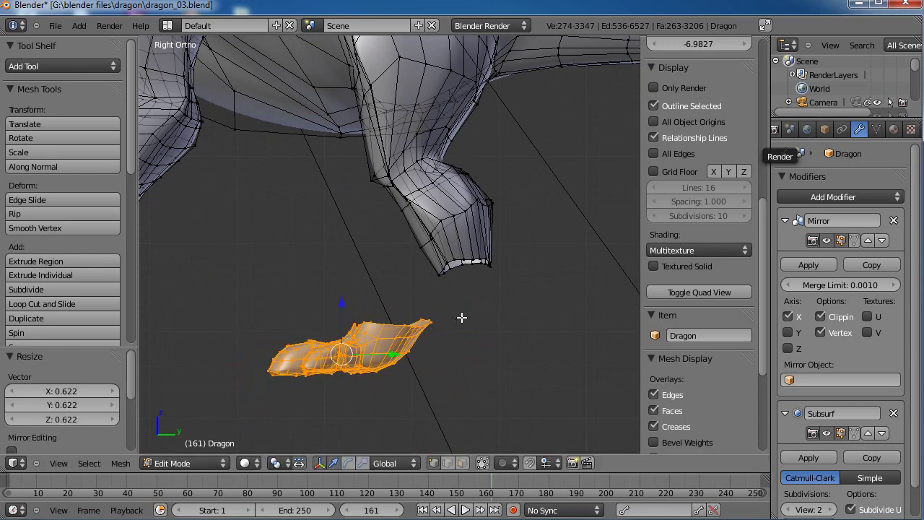
{"action": "key", "text": "g"}
{"action": "left_click", "coordinate": [517, 283]}
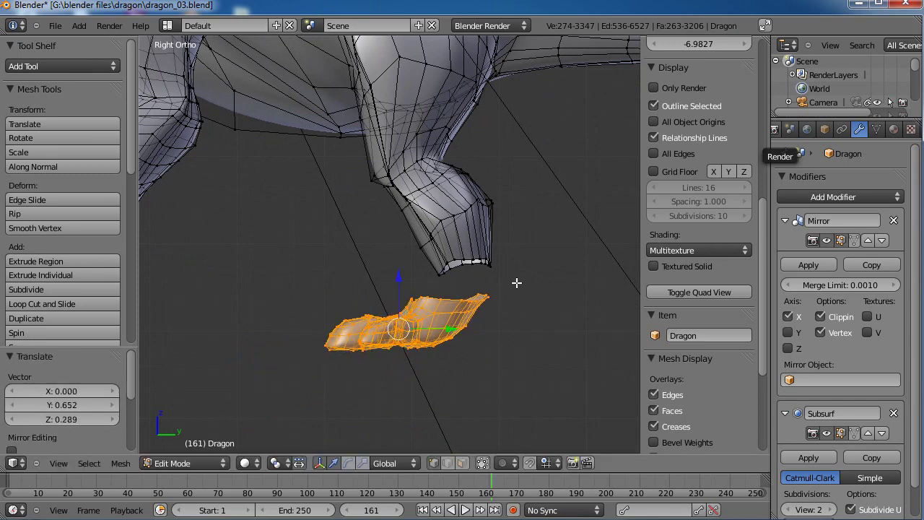
Move the hind leg's open-end edge loop and the loop above it upward to shorten the lower leg
{"action": "right_click", "coordinate": [457, 258], "text": "alt"}
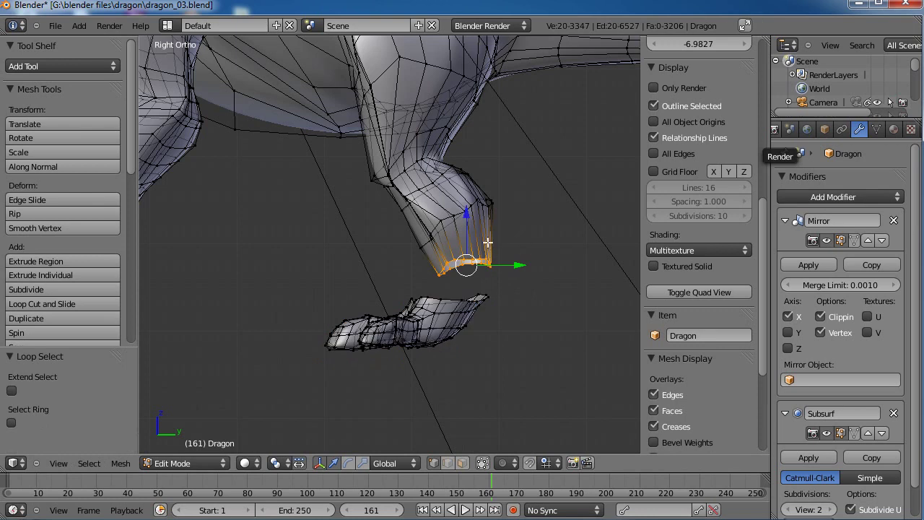
{"action": "key", "text": "g"}
{"action": "left_click", "coordinate": [487, 235]}
{"action": "right_click", "coordinate": [458, 217], "text": "alt"}
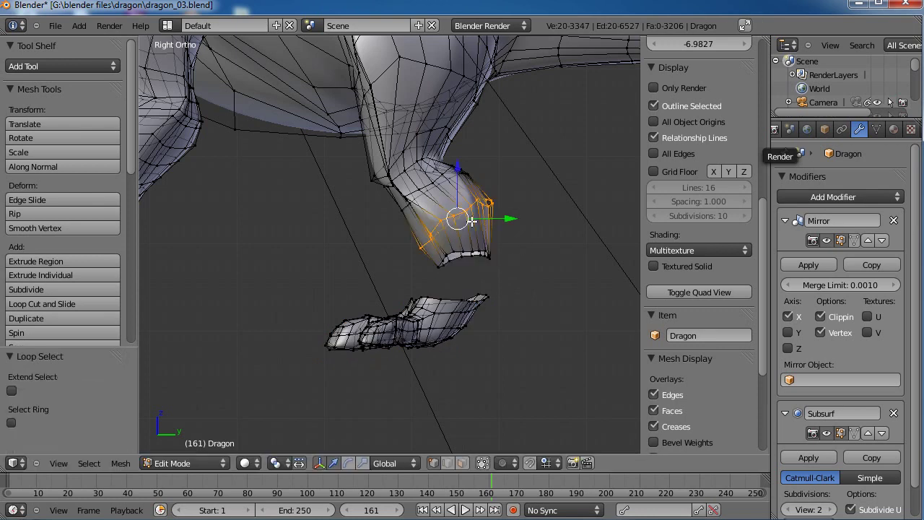
{"action": "key", "text": "g"}
{"action": "left_click", "coordinate": [476, 210]}
Move the hind leg's open-end loop 0.066 on Y and 0.165 on Z
{"action": "right_click", "coordinate": [470, 253], "text": "alt"}
{"action": "key", "text": "g"}
{"action": "left_click", "coordinate": [476, 257]}
{"action": "scroll", "coordinate": [474, 258], "scroll_direction": "down", "scroll_amount": 3}
{"action": "scroll", "coordinate": [468, 258], "scroll_direction": "up", "scroll_amount": 4}
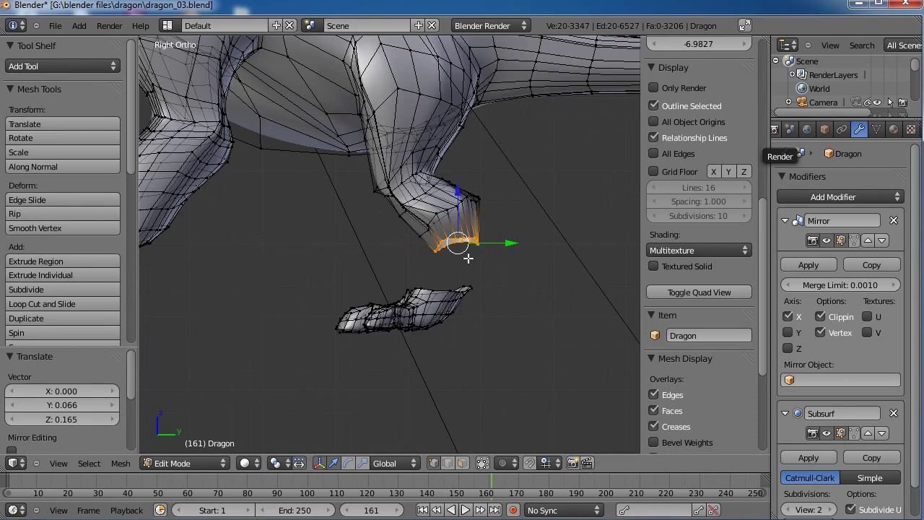
Scale down the upper edge loop of the duplicated foot and shift it -0.010 on Y
{"action": "scroll", "coordinate": [325, 151], "scroll_direction": "down", "scroll_amount": 3}
{"action": "scroll", "coordinate": [493, 276], "scroll_direction": "up", "scroll_amount": 5}
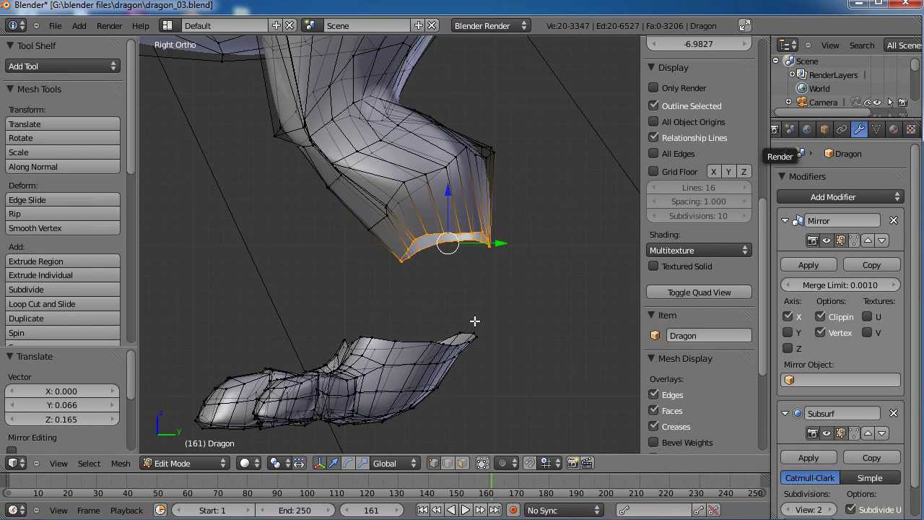
{"action": "right_click", "coordinate": [411, 340], "text": "alt"}
{"action": "key", "text": "s"}
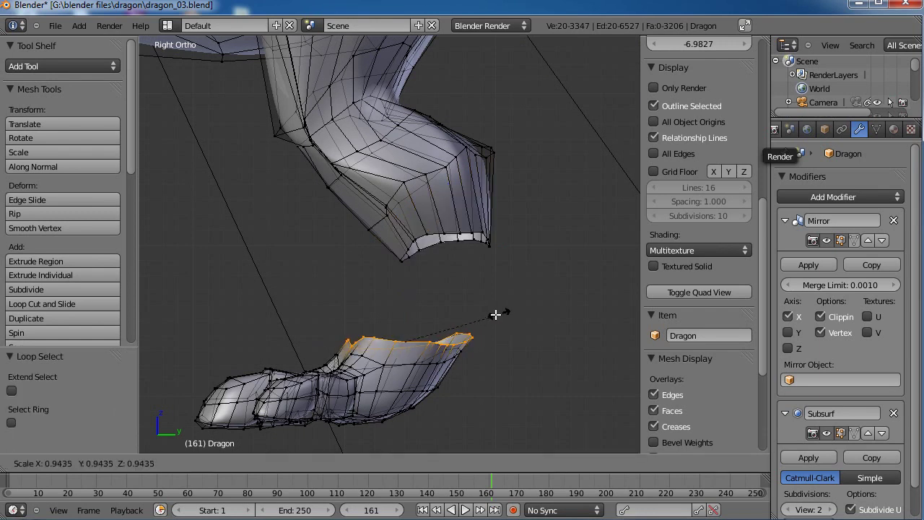
{"action": "left_click", "coordinate": [492, 315]}
{"action": "key", "text": "g"}
{"action": "left_click", "coordinate": [491, 316]}
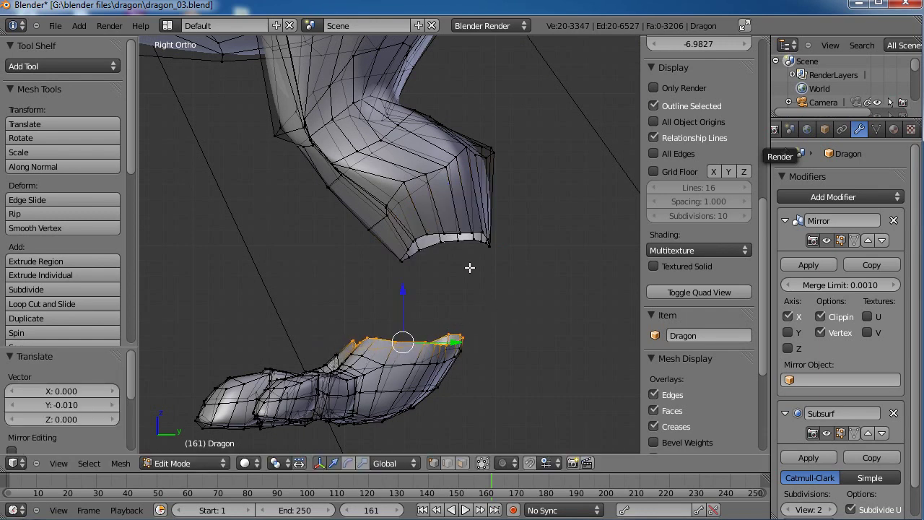
Rotate the hind leg's open-end loop 14.177° and move it -0.043 on Y and 0.024 on Z
{"action": "right_click", "coordinate": [452, 235], "text": "alt"}
{"action": "key", "text": "r"}
{"action": "left_click", "coordinate": [528, 222]}
{"action": "key", "text": "g"}
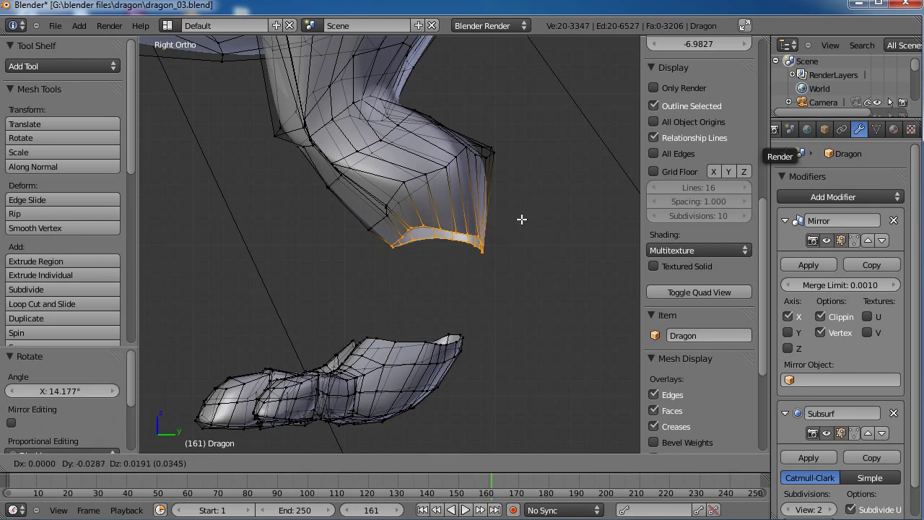
{"action": "left_click", "coordinate": [519, 218]}
Extrude the hind leg's open-end loop downward to just above the duplicated foot
{"action": "key", "text": "e"}
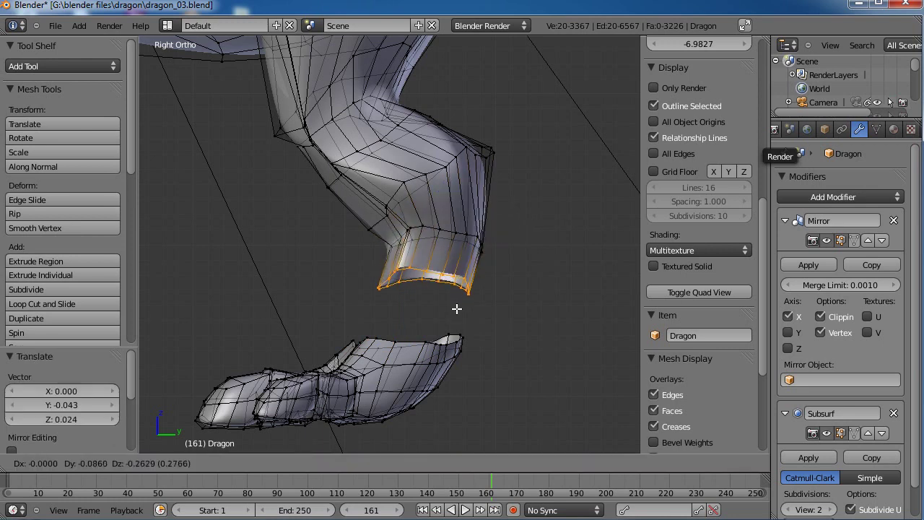
{"action": "left_click", "coordinate": [451, 322]}
{"action": "middle_click_drag", "start_coordinate": [402, 284], "coordinate": [486, 310]}
{"action": "scroll", "coordinate": [504, 327], "scroll_direction": "down", "scroll_amount": 3}
Select the entire linked mesh of the duplicated foot and move it -0.478 on X to line up under the hind leg
{"action": "right_click", "coordinate": [475, 313]}
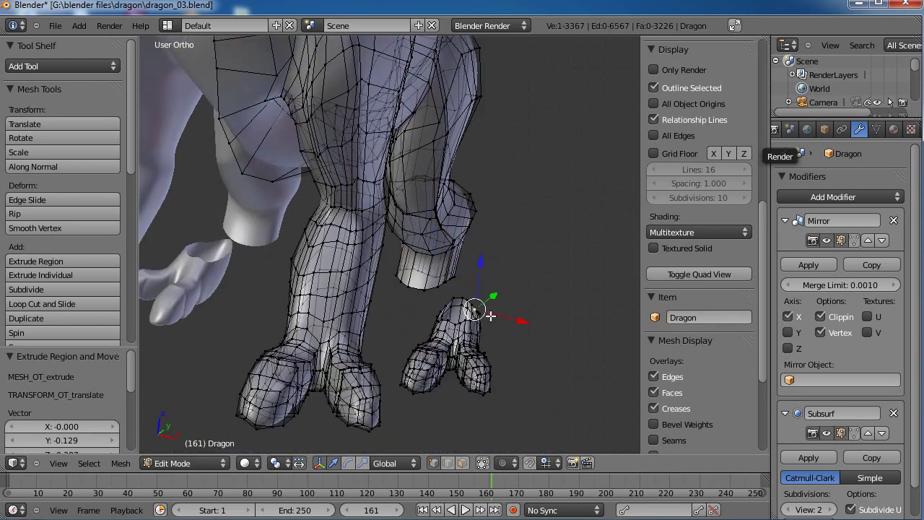
{"action": "key", "text": "ctrl+l"}
{"action": "key", "text": "g"}
{"action": "key", "text": "x"}
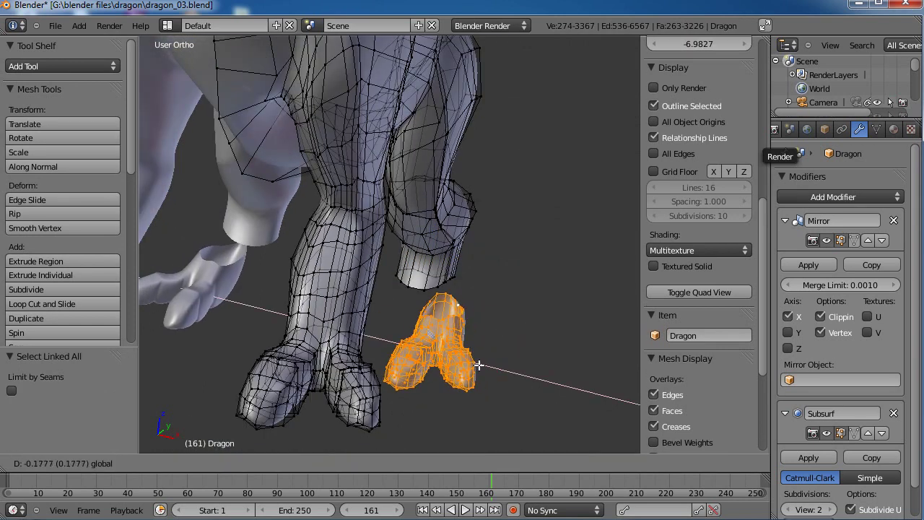
{"action": "left_click", "coordinate": [451, 353]}
Fill a face between two vertices on the foot's upper rim and two on the hind leg's open end
{"action": "middle_click_drag", "start_coordinate": [452, 353], "coordinate": [398, 265]}
{"action": "scroll", "coordinate": [415, 288], "scroll_direction": "up", "scroll_amount": 5}
{"action": "mouse_move", "coordinate": [432, 304]}
{"action": "middle_mouse_down", "text": "shift"}
{"action": "mouse_move", "coordinate": [415, 243]}
{"action": "mouse_move", "coordinate": [415, 300]}
{"action": "mouse_move", "coordinate": [424, 310]}
{"action": "middle_mouse_up", "text": "shift"}
{"action": "scroll", "coordinate": [425, 309], "scroll_direction": "up", "scroll_amount": 5}
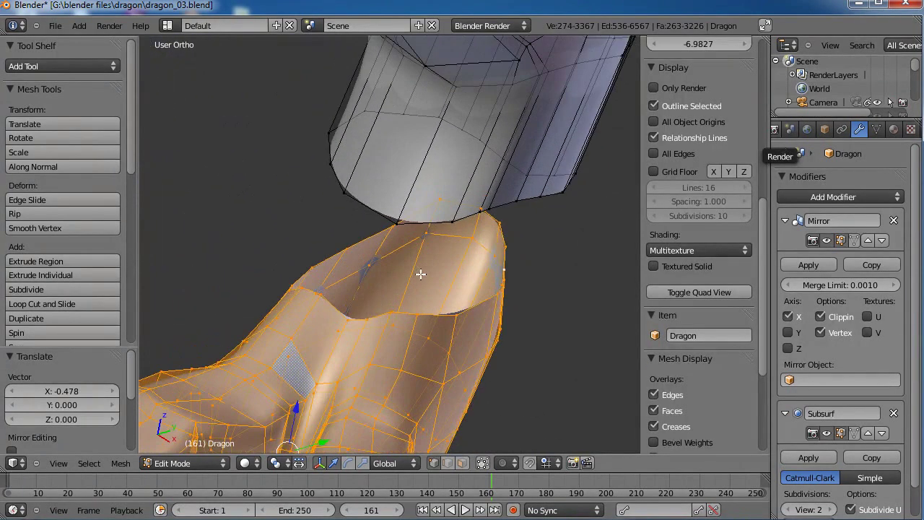
{"action": "right_click", "coordinate": [368, 318]}
{"action": "right_click", "coordinate": [392, 311], "text": "shift"}
{"action": "right_click", "coordinate": [396, 224], "text": "shift"}
{"action": "right_click", "coordinate": [451, 221], "text": "shift"}
{"action": "key", "text": "f"}
Fill two more faces between the foot's upper rim and the hind leg's open end, continuing from the first bridging face toward the +X side
{"action": "right_click", "coordinate": [391, 312]}
{"action": "right_click", "coordinate": [421, 313], "text": "shift"}
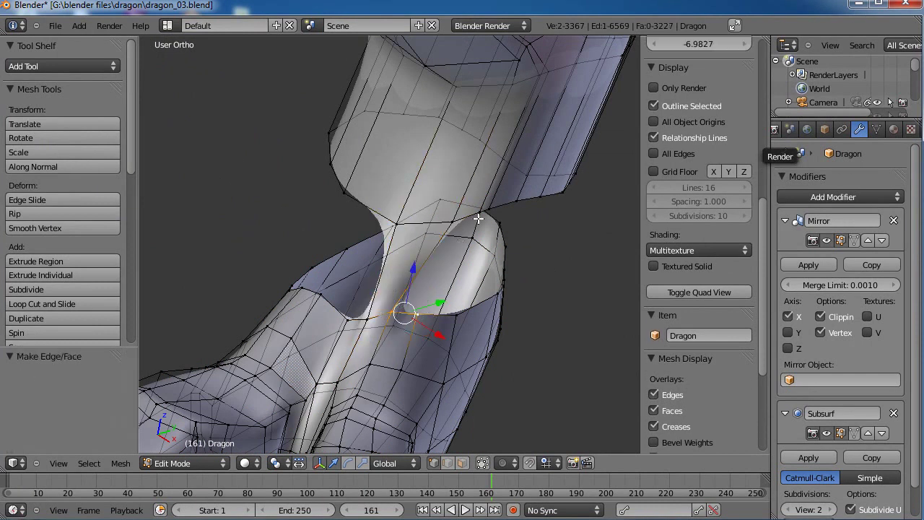
{"action": "middle_click_drag", "start_coordinate": [476, 250], "coordinate": [465, 235]}
{"action": "right_click", "coordinate": [436, 190], "text": "shift"}
{"action": "right_click", "coordinate": [411, 203], "text": "shift"}
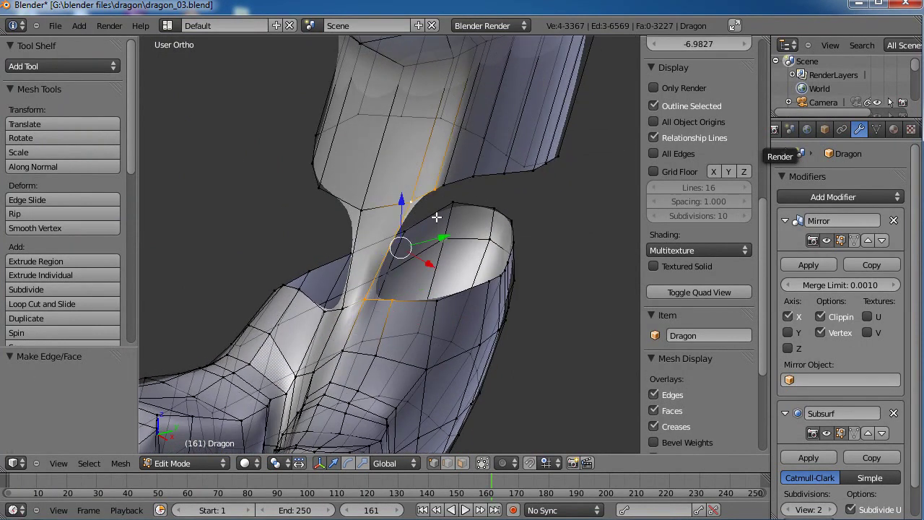
{"action": "key", "text": "f"}
{"action": "right_click", "coordinate": [396, 298]}
{"action": "right_click", "coordinate": [438, 188], "text": "shift"}
{"action": "right_click", "coordinate": [444, 186], "text": "shift"}
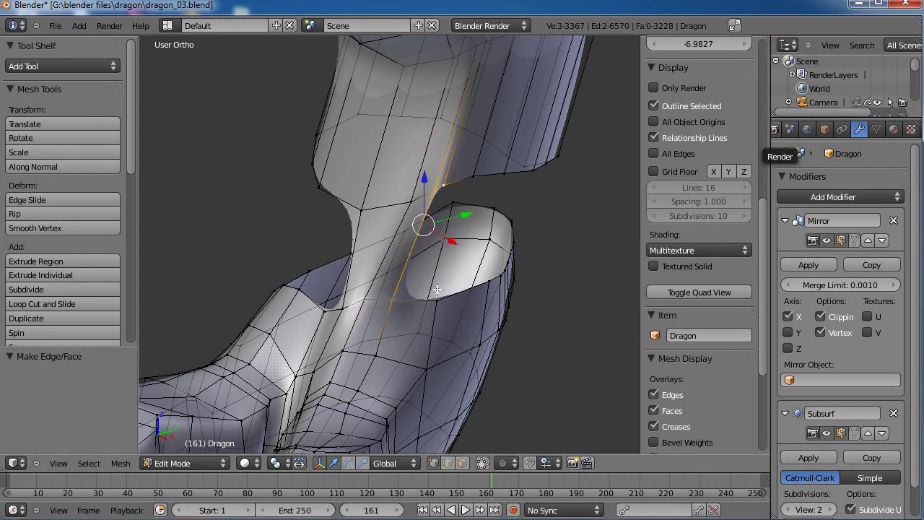
{"action": "middle_click_drag", "start_coordinate": [483, 298], "coordinate": [457, 289]}
{"action": "key", "text": "f"}
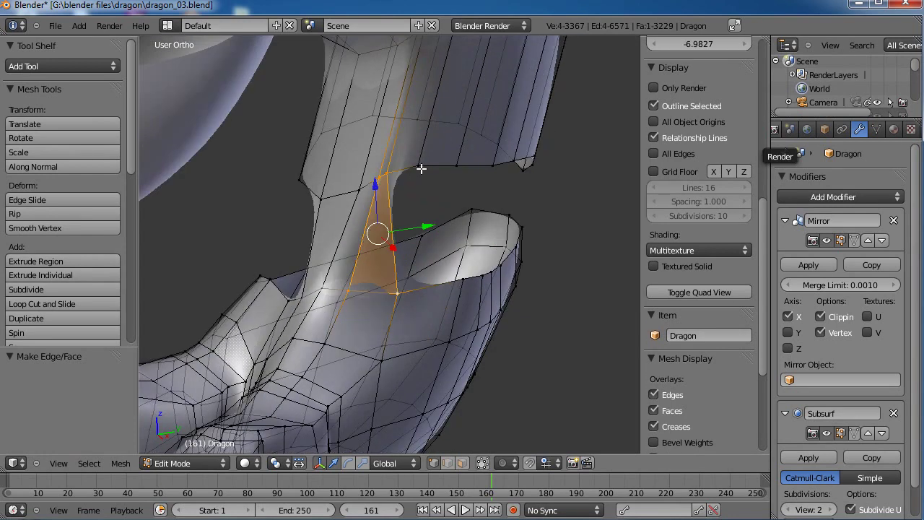
Bridge the next two pairs of rim edges between the foot and the hind leg on the +X side with faces
{"action": "right_click", "coordinate": [420, 168]}
{"action": "right_click", "coordinate": [466, 282], "text": "shift"}
{"action": "right_click", "coordinate": [400, 291], "text": "shift"}
{"action": "right_click", "coordinate": [390, 178], "text": "shift"}
{"action": "key", "text": "f"}
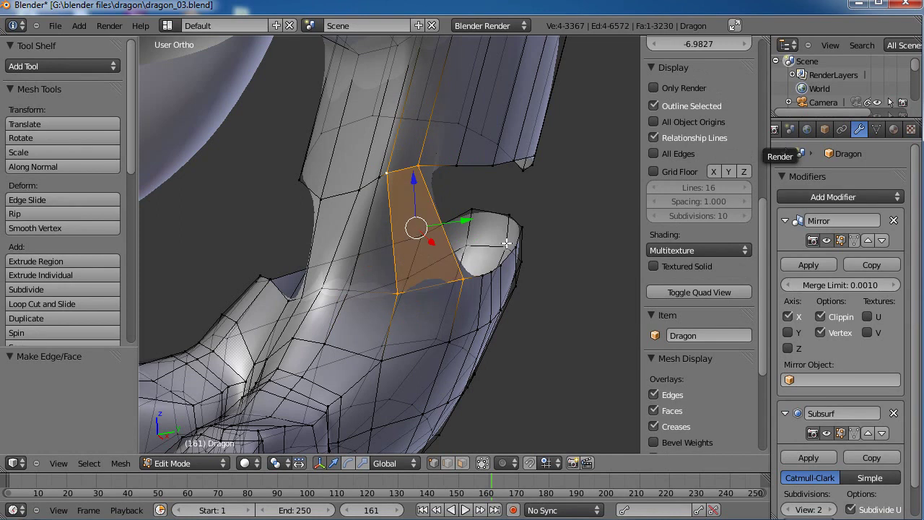
{"action": "middle_click_drag", "start_coordinate": [507, 244], "coordinate": [476, 241]}
{"action": "right_click", "coordinate": [378, 163]}
{"action": "right_click", "coordinate": [423, 275], "text": "shift"}
{"action": "key", "text": "f"}
Fill the two following faces along the leg's +X side, matching neighbouring vertices of the leg opening and foot rim
{"action": "middle_click_drag", "start_coordinate": [499, 269], "coordinate": [482, 277]}
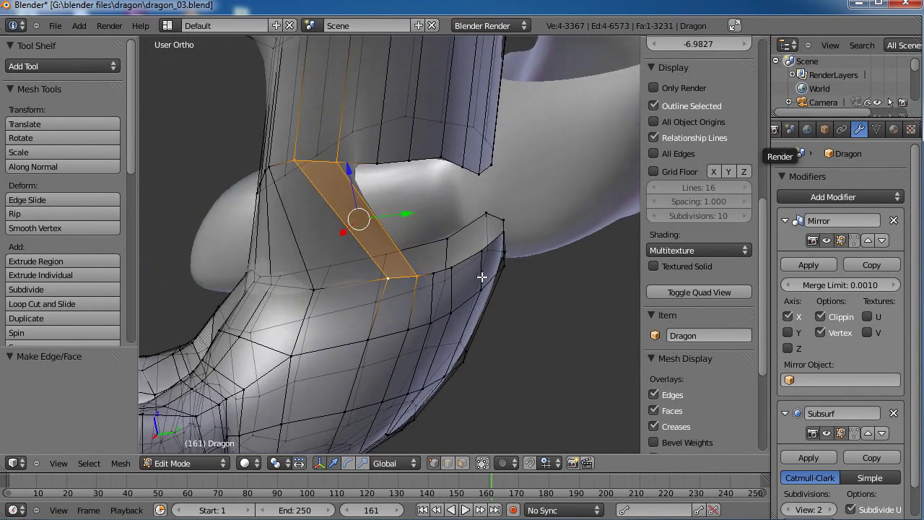
{"action": "right_click", "coordinate": [379, 168]}
{"action": "right_click", "coordinate": [435, 274], "text": "shift"}
{"action": "right_click", "coordinate": [416, 277], "text": "shift"}
{"action": "right_click", "coordinate": [337, 160], "text": "shift"}
{"action": "key", "text": "f"}
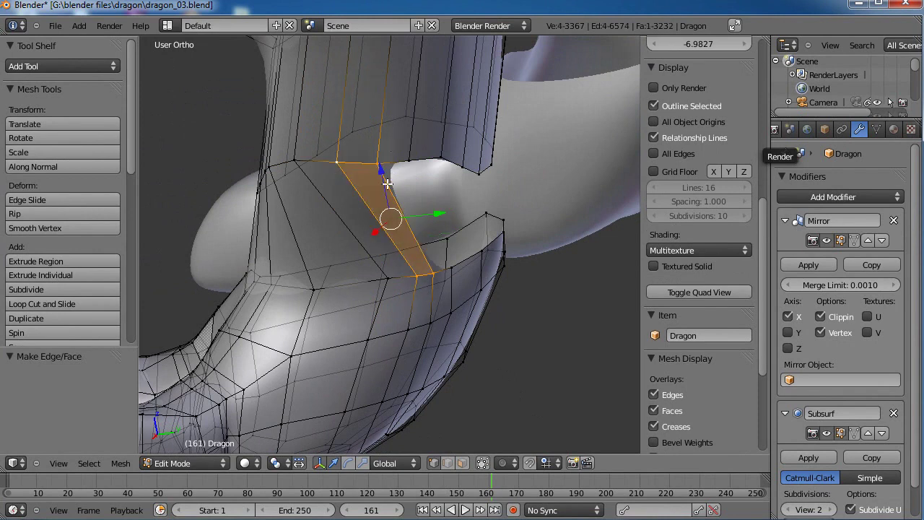
{"action": "right_click", "coordinate": [393, 162]}
{"action": "right_click", "coordinate": [443, 270], "text": "shift"}
{"action": "key", "text": "f"}
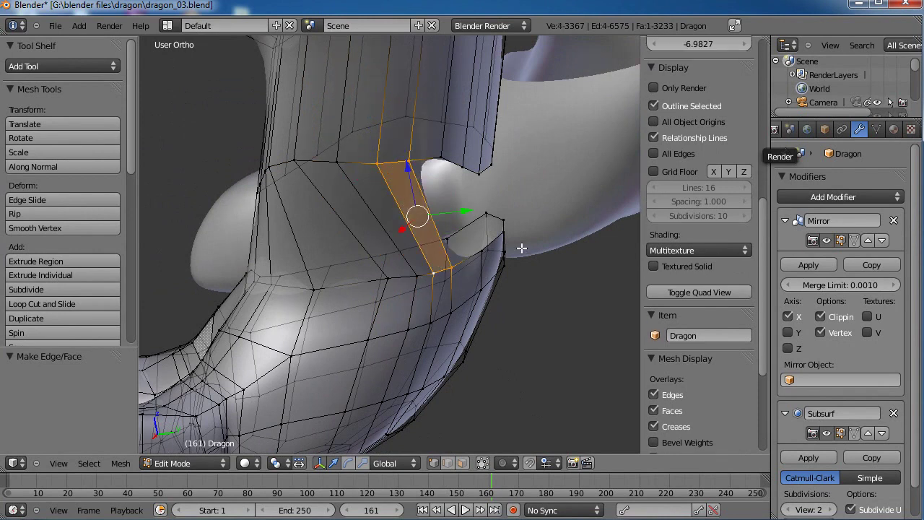
Continue the bridge around the rear corner of the hind leg by filling two faces between leg and foot
{"action": "middle_click_drag", "start_coordinate": [521, 247], "coordinate": [486, 256]}
{"action": "right_click", "coordinate": [382, 174]}
{"action": "right_click", "coordinate": [437, 262], "text": "shift"}
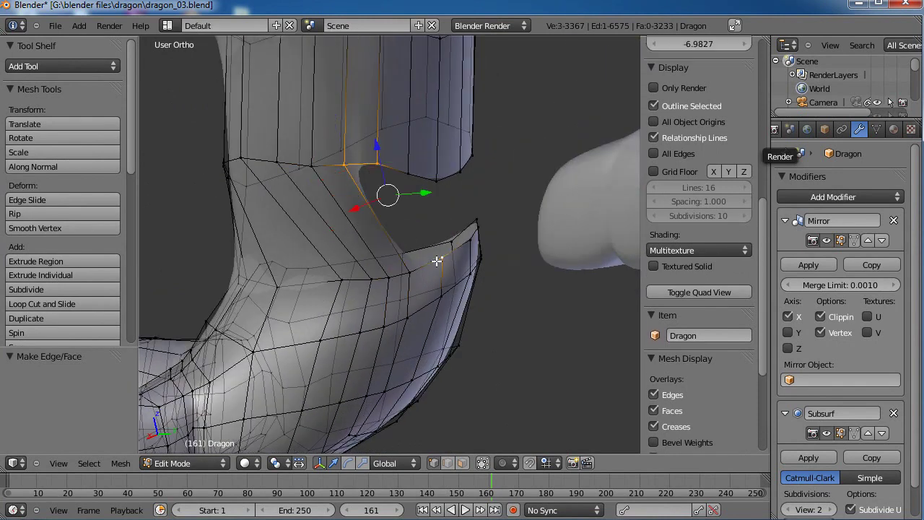
{"action": "key", "text": "f"}
{"action": "middle_click_drag", "start_coordinate": [473, 250], "coordinate": [330, 210]}
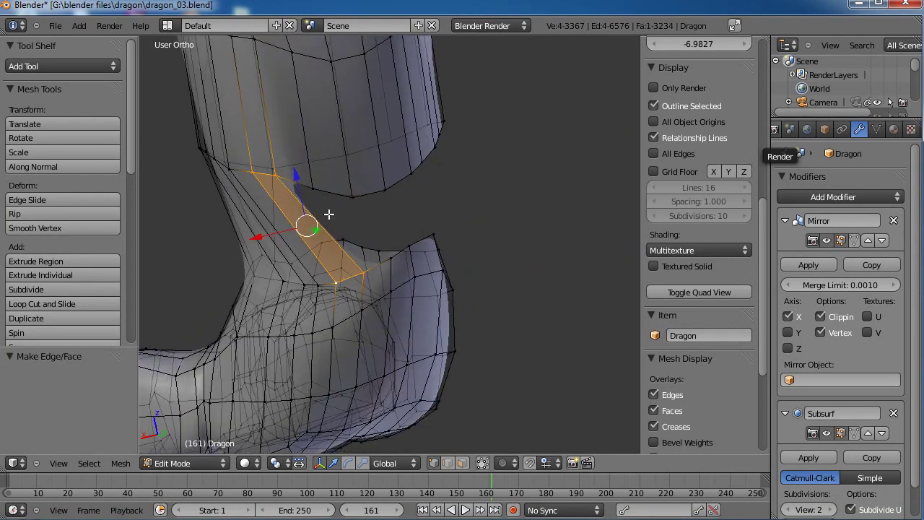
{"action": "right_click", "coordinate": [314, 189]}
{"action": "right_click", "coordinate": [389, 261], "text": "shift"}
{"action": "right_click", "coordinate": [374, 268], "text": "shift"}
{"action": "right_click", "coordinate": [286, 176], "text": "shift"}
{"action": "key", "text": "f"}
Fill two faces across the back of the gap between the hind leg's open end and the foot's heel rim
{"action": "middle_click_drag", "start_coordinate": [444, 233], "coordinate": [352, 227]}
{"action": "right_click", "coordinate": [336, 210]}
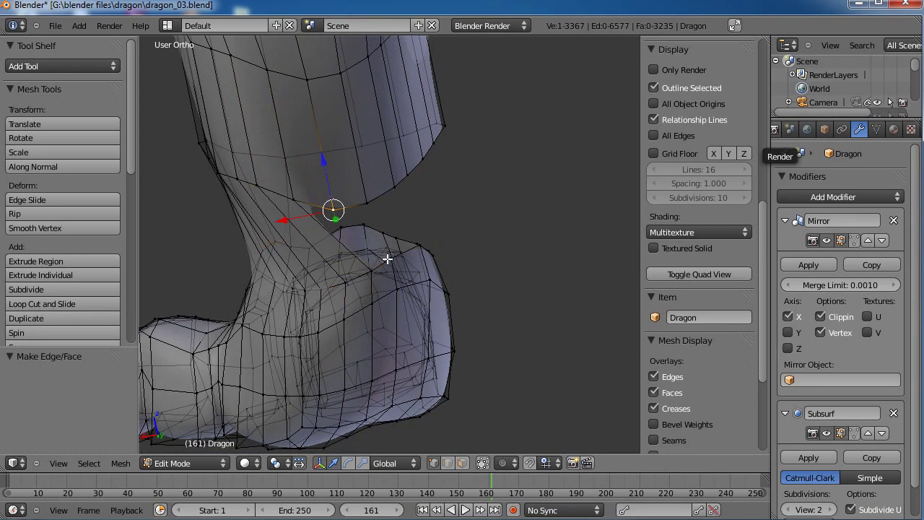
{"action": "middle_click_drag", "start_coordinate": [382, 272], "coordinate": [375, 243]}
{"action": "right_click", "coordinate": [388, 233], "text": "shift"}
{"action": "right_click", "coordinate": [367, 247], "text": "shift"}
{"action": "right_click", "coordinate": [293, 167], "text": "shift"}
{"action": "key", "text": "f"}
{"action": "middle_click_drag", "start_coordinate": [436, 215], "coordinate": [354, 215]}
{"action": "right_click", "coordinate": [329, 188]}
{"action": "right_click", "coordinate": [389, 234], "text": "shift"}
{"action": "right_click", "coordinate": [353, 242], "text": "shift"}
{"action": "right_click", "coordinate": [295, 190], "text": "shift"}
{"action": "key", "text": "f"}
Fill two faces at the front of the gap, extending from the first bridging face toward the -X side
{"action": "middle_click_drag", "start_coordinate": [467, 192], "coordinate": [435, 205]}
{"action": "middle_click_drag", "start_coordinate": [361, 206], "coordinate": [487, 254]}
{"action": "middle_click_drag", "start_coordinate": [441, 201], "coordinate": [496, 264]}
{"action": "right_click", "coordinate": [497, 265]}
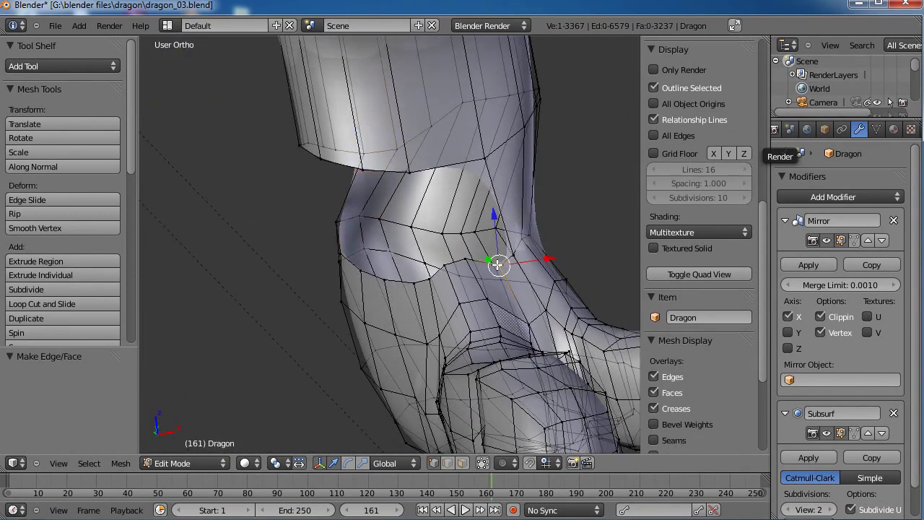
{"action": "right_click", "coordinate": [418, 172], "text": "shift"}
{"action": "right_click", "coordinate": [480, 162], "text": "shift"}
{"action": "right_click", "coordinate": [511, 258], "text": "shift"}
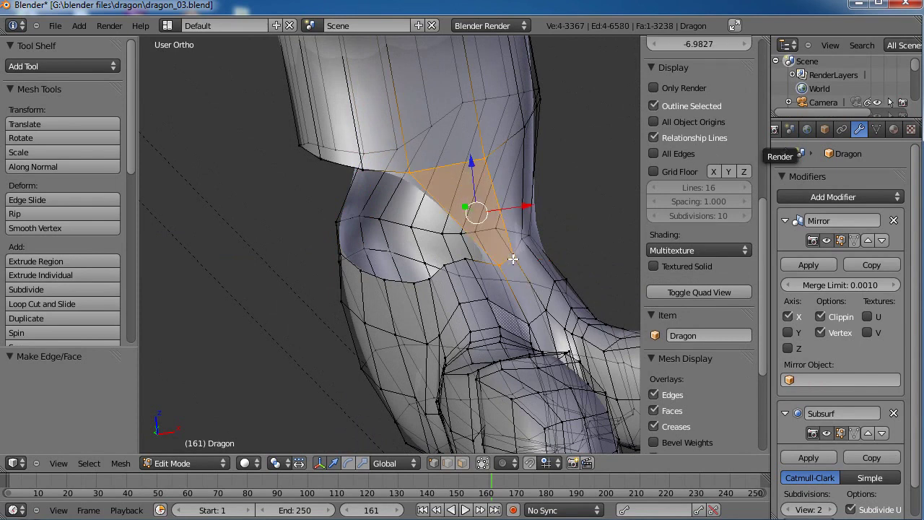
{"action": "middle_click_drag", "start_coordinate": [436, 178], "coordinate": [469, 266]}
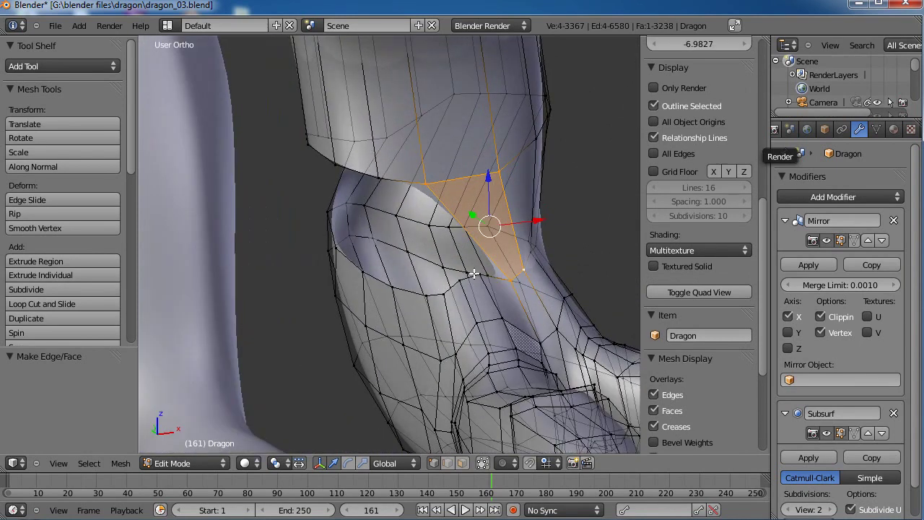
{"action": "right_click", "coordinate": [478, 273]}
{"action": "right_click", "coordinate": [379, 179], "text": "shift"}
{"action": "right_click", "coordinate": [428, 185], "text": "shift"}
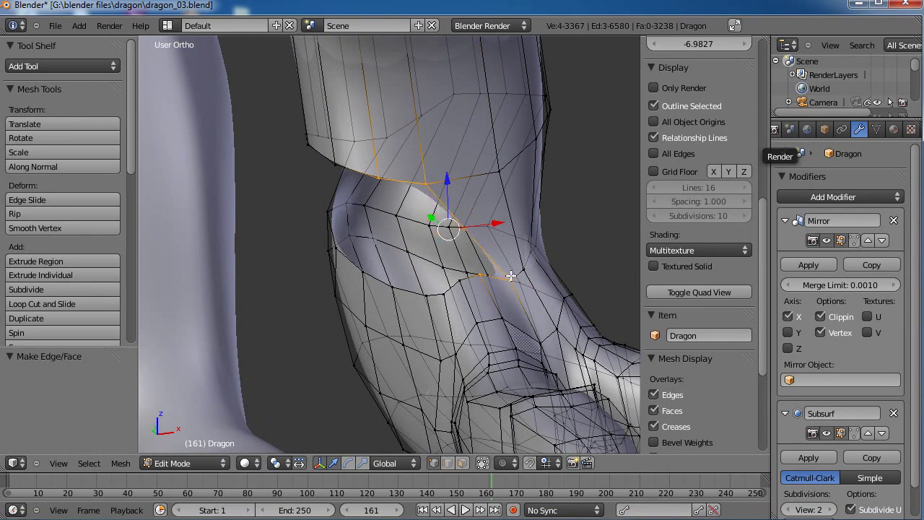
{"action": "right_click", "coordinate": [511, 279], "text": "shift"}
Extend the front of the bridge around to the leg's -X side with two more faces, correcting the vertex selection as needed
{"action": "right_click", "coordinate": [483, 277]}
{"action": "right_click", "coordinate": [462, 281], "text": "shift"}
{"action": "right_click", "coordinate": [333, 163], "text": "shift"}
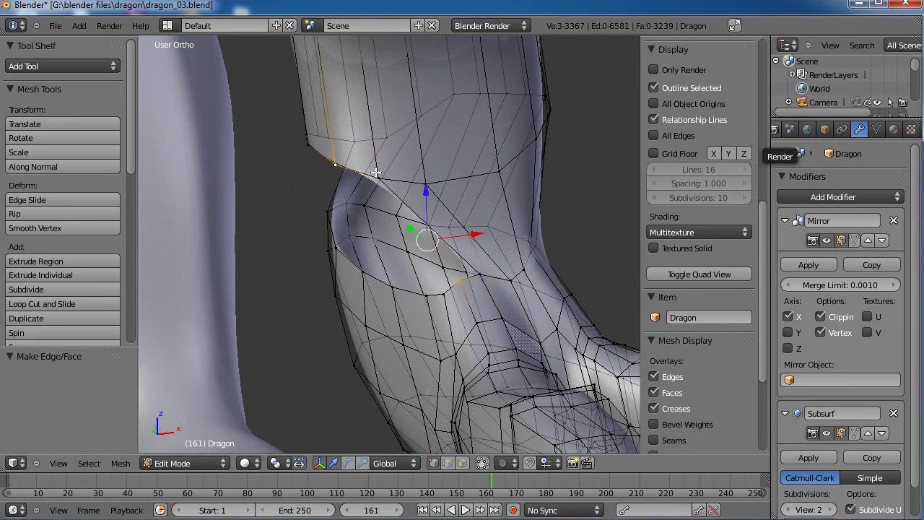
{"action": "right_click", "coordinate": [378, 177], "text": "shift"}
{"action": "key", "text": "ctrl+z"}
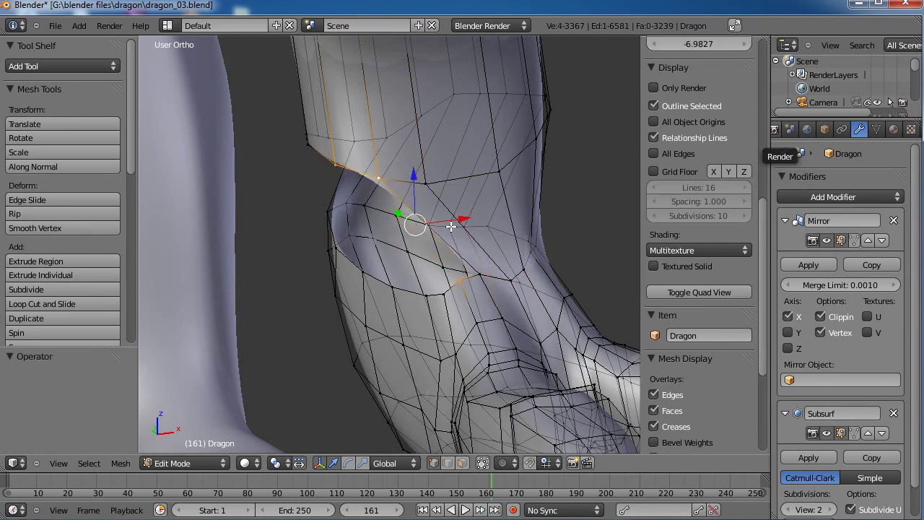
{"action": "right_click", "coordinate": [488, 279], "text": "shift"}
{"action": "right_click", "coordinate": [492, 278], "text": "shift"}
{"action": "middle_click_drag", "start_coordinate": [434, 263], "coordinate": [492, 252]}
{"action": "right_click", "coordinate": [525, 270], "text": "shift"}
{"action": "key", "text": "f"}
Fill the next two narrow faces across the -X side opening between the hind leg and the foot
{"action": "right_click", "coordinate": [508, 284]}
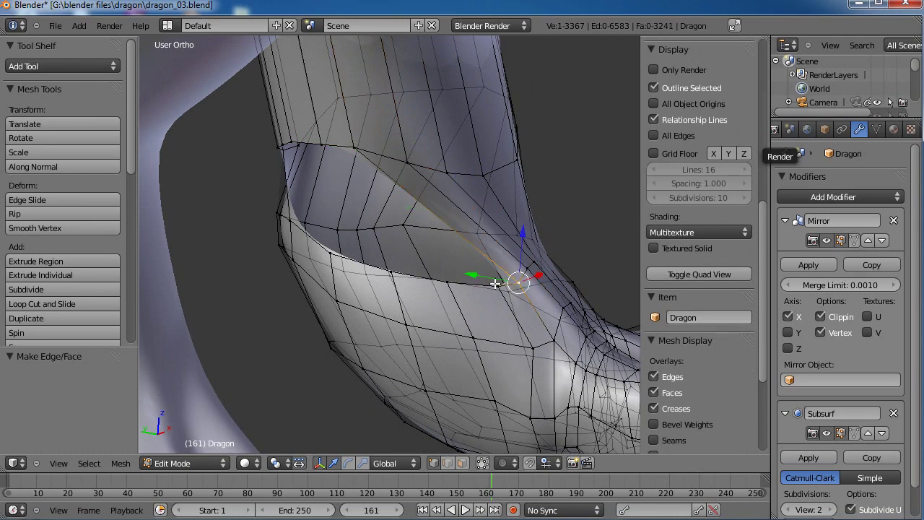
{"action": "right_click", "coordinate": [329, 148], "text": "shift"}
{"action": "right_click", "coordinate": [357, 151], "text": "shift"}
{"action": "key", "text": "f"}
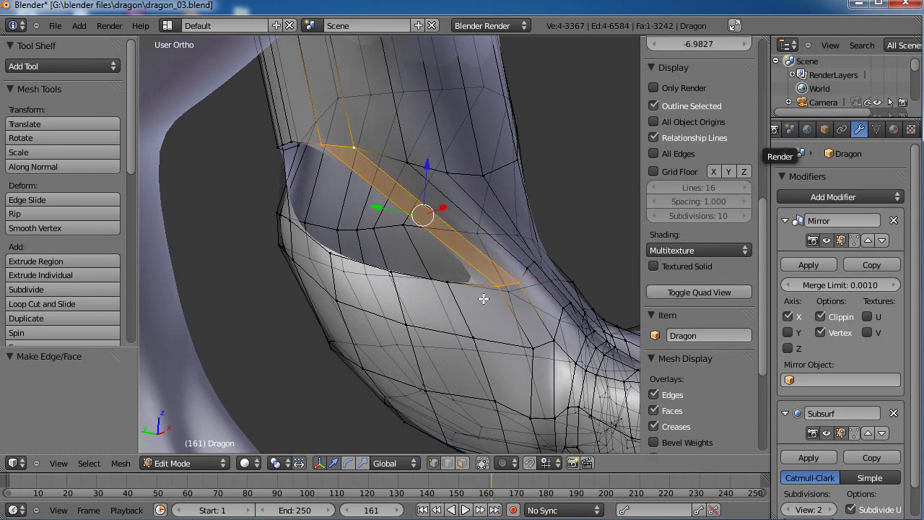
{"action": "right_click", "coordinate": [488, 290]}
{"action": "right_click", "coordinate": [451, 285], "text": "shift"}
{"action": "right_click", "coordinate": [320, 147], "text": "shift"}
{"action": "right_click", "coordinate": [298, 141], "text": "shift"}
{"action": "key", "text": "f"}
Add one more face on the -X side from the adjacent leg rim vertex to the adjacent foot rim vertex
{"action": "middle_click_drag", "start_coordinate": [434, 267], "coordinate": [483, 270]}
{"action": "middle_click_drag", "start_coordinate": [355, 177], "coordinate": [317, 149]}
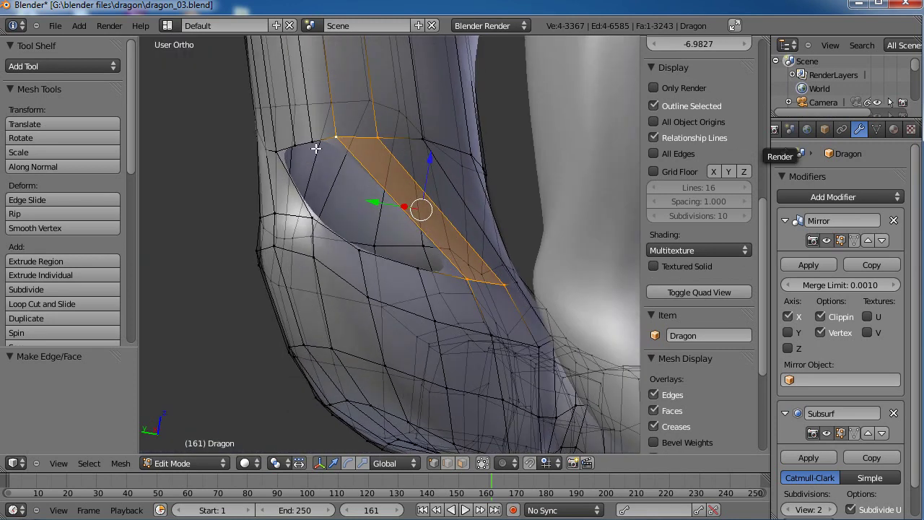
{"action": "right_click", "coordinate": [319, 147]}
{"action": "right_click", "coordinate": [416, 266], "text": "shift"}
{"action": "key", "text": "f"}
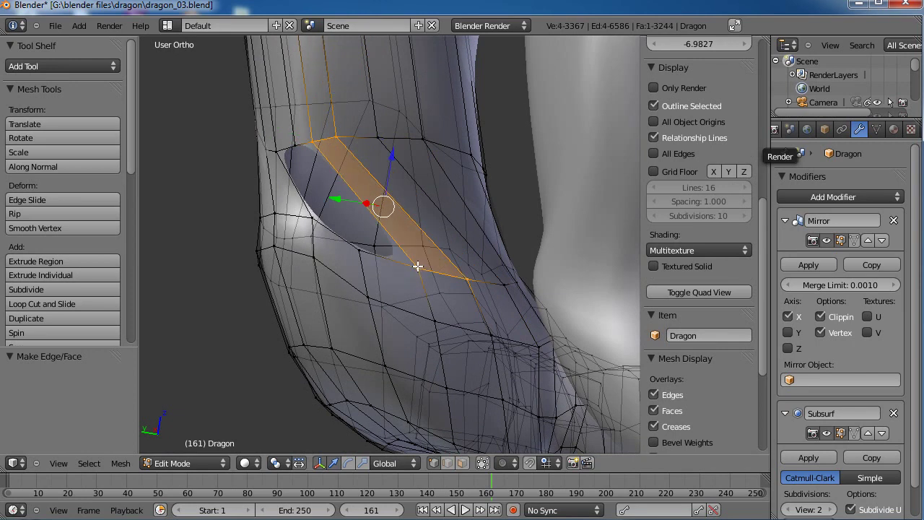
Undo the mistaken fill and fill a four-vertex face from two leg rim vertices and two foot rim vertices beside the remaining hole
{"action": "right_click", "coordinate": [416, 266]}
{"action": "right_click", "coordinate": [302, 148], "text": "ctrl"}
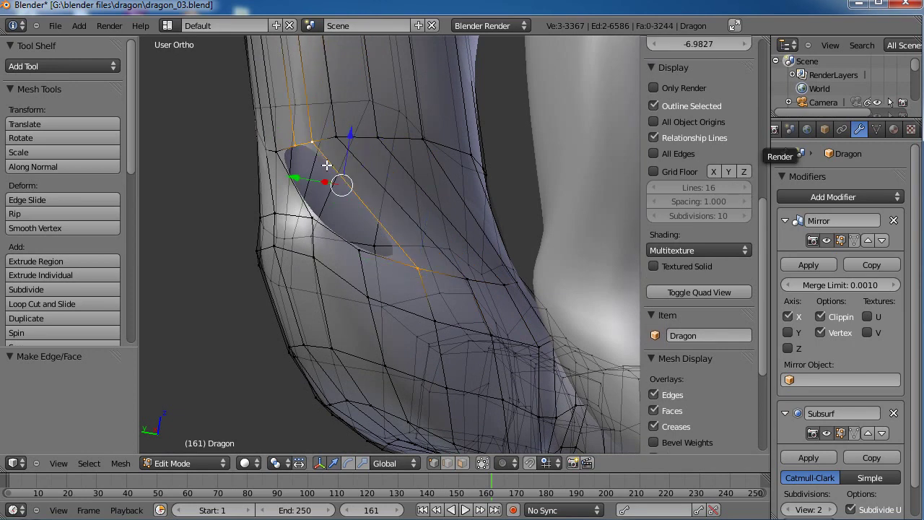
{"action": "key", "text": "f"}
{"action": "key", "text": "ctrl+z"}
{"action": "right_click", "coordinate": [395, 253], "text": "shift"}
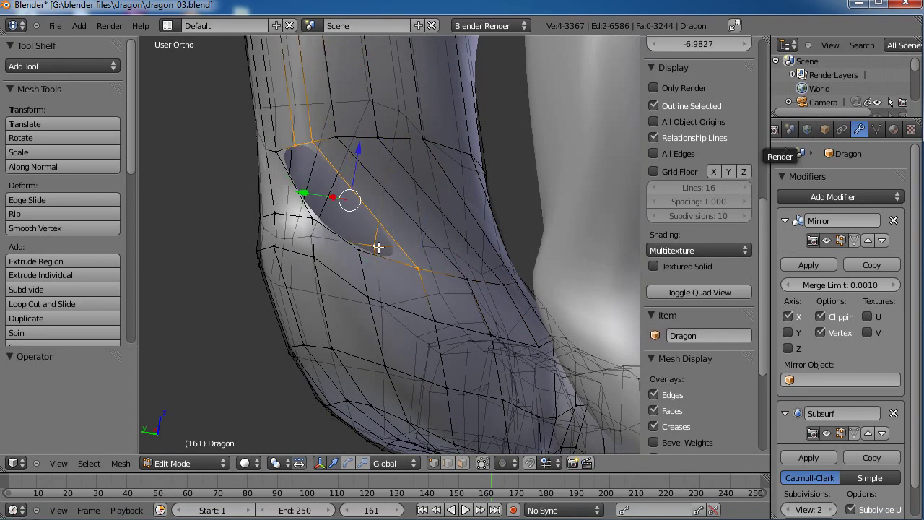
{"action": "right_click", "coordinate": [375, 247], "text": "shift"}
{"action": "right_click", "coordinate": [359, 254], "text": "shift"}
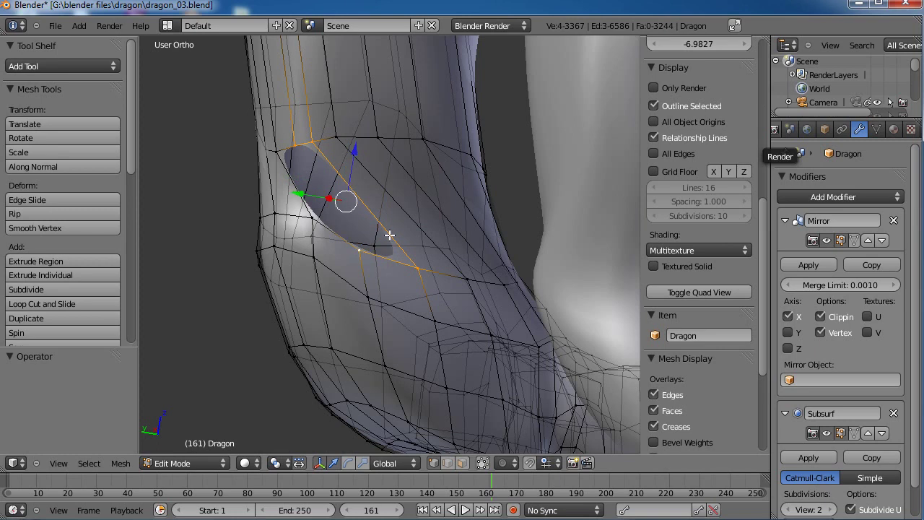
{"action": "key", "text": "f"}
Fill the last remaining hole between the hind leg and the foot
{"action": "right_click", "coordinate": [305, 195]}
{"action": "right_click", "coordinate": [318, 220], "text": "shift"}
{"action": "right_click", "coordinate": [363, 252], "text": "shift"}
{"action": "key", "text": "f"}
Switch the dragon to Sculpt Mode and reshape the hind leg just above the foot with the Grab brush at size 71
{"action": "scroll", "coordinate": [351, 175], "scroll_direction": "down", "scroll_amount": 2}
{"action": "middle_click_drag", "start_coordinate": [351, 175], "coordinate": [393, 295]}
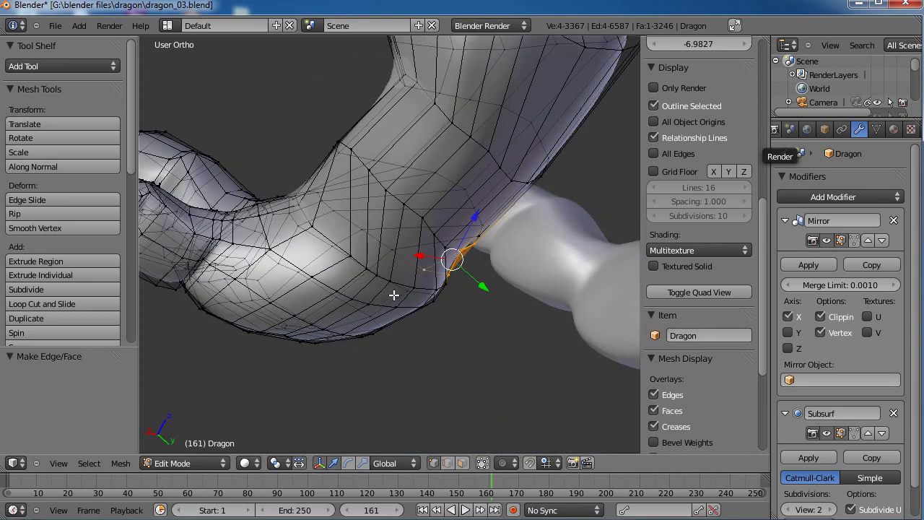
{"action": "key", "text": "KP_1"}
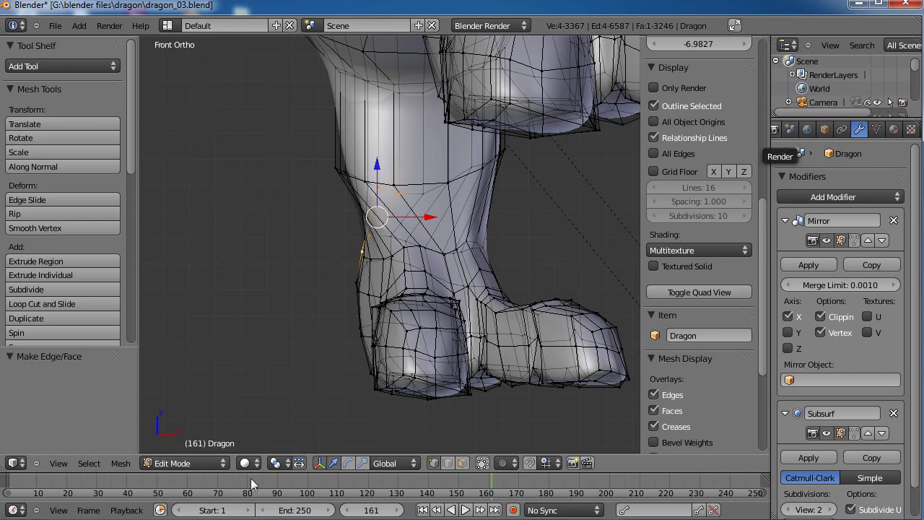
{"action": "left_click", "coordinate": [192, 464]}
{"action": "left_click", "coordinate": [195, 413]}
{"action": "middle_click_drag", "start_coordinate": [413, 255], "coordinate": [429, 267]}
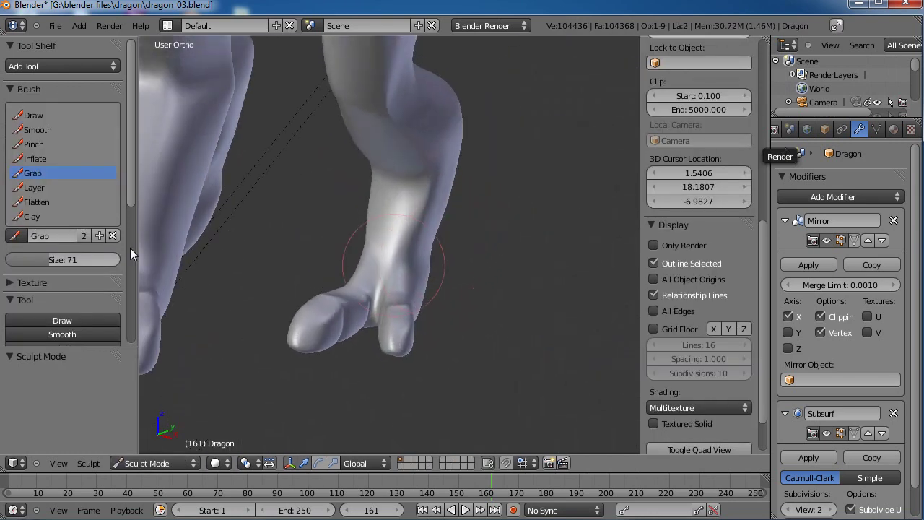
{"action": "mouse_move", "coordinate": [413, 239]}
{"action": "left_mouse_down"}
{"action": "mouse_move", "coordinate": [379, 240]}
{"action": "mouse_move", "coordinate": [370, 230]}
{"action": "mouse_move", "coordinate": [381, 227]}
{"action": "left_mouse_up"}
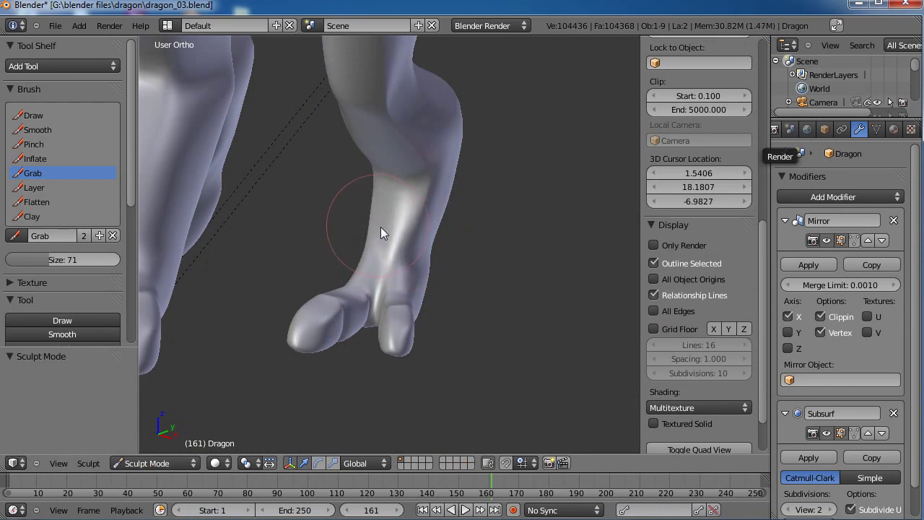
{"action": "mouse_move", "coordinate": [395, 238]}
{"action": "middle_mouse_down"}
{"action": "mouse_move", "coordinate": [466, 260]}
{"action": "mouse_move", "coordinate": [422, 261]}
{"action": "mouse_move", "coordinate": [433, 262]}
{"action": "mouse_move", "coordinate": [419, 248]}
{"action": "middle_mouse_up"}
{"action": "left_click_drag", "start_coordinate": [407, 243], "coordinate": [412, 232]}
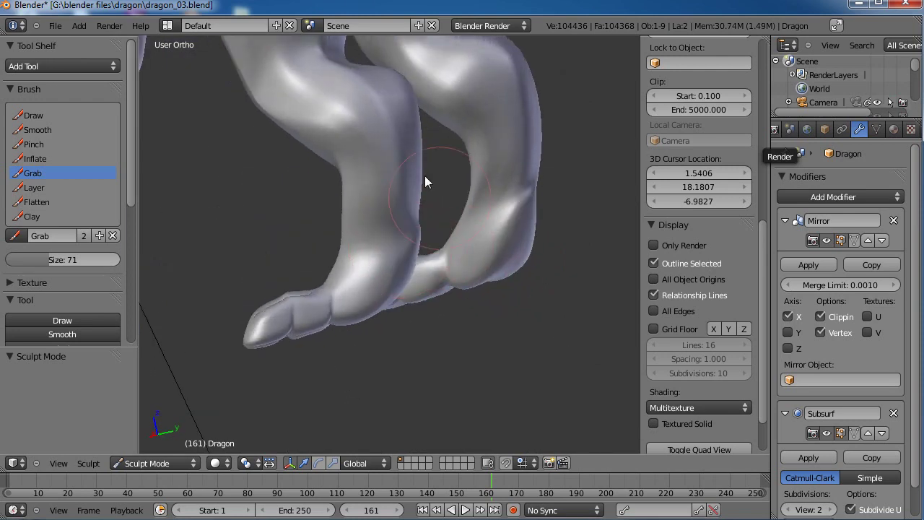
Grab the back of the lower hind leg and heel into a cleaner contour, working from the right side and the rear
{"action": "middle_click_drag", "start_coordinate": [491, 291], "coordinate": [486, 287]}
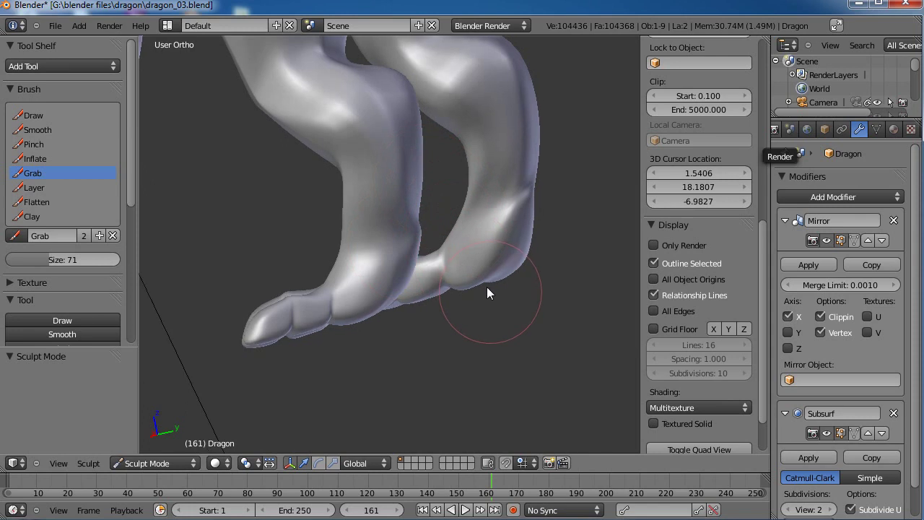
{"action": "key", "text": "KP_3"}
{"action": "mouse_move", "coordinate": [421, 158]}
{"action": "left_mouse_down"}
{"action": "mouse_move", "coordinate": [446, 162]}
{"action": "mouse_move", "coordinate": [429, 156]}
{"action": "mouse_move", "coordinate": [426, 136]}
{"action": "left_mouse_up"}
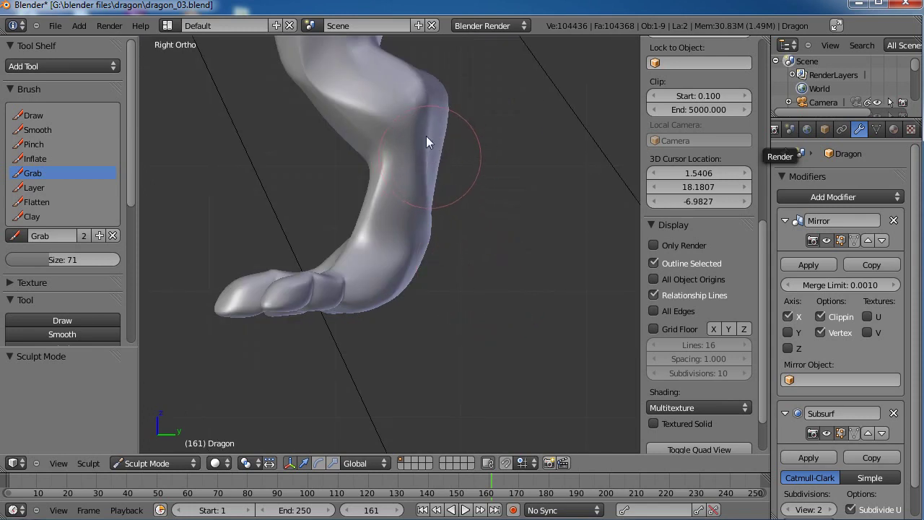
{"action": "left_click_drag", "start_coordinate": [436, 225], "coordinate": [409, 230]}
{"action": "mouse_move", "coordinate": [505, 169]}
{"action": "middle_mouse_down"}
{"action": "mouse_move", "coordinate": [443, 186]}
{"action": "mouse_move", "coordinate": [398, 268]}
{"action": "mouse_move", "coordinate": [397, 145]}
{"action": "mouse_move", "coordinate": [433, 173]}
{"action": "mouse_move", "coordinate": [434, 163]}
{"action": "middle_mouse_up"}
{"action": "mouse_move", "coordinate": [407, 154]}
{"action": "left_mouse_down"}
{"action": "mouse_move", "coordinate": [370, 183]}
{"action": "mouse_move", "coordinate": [386, 194]}
{"action": "left_mouse_up"}
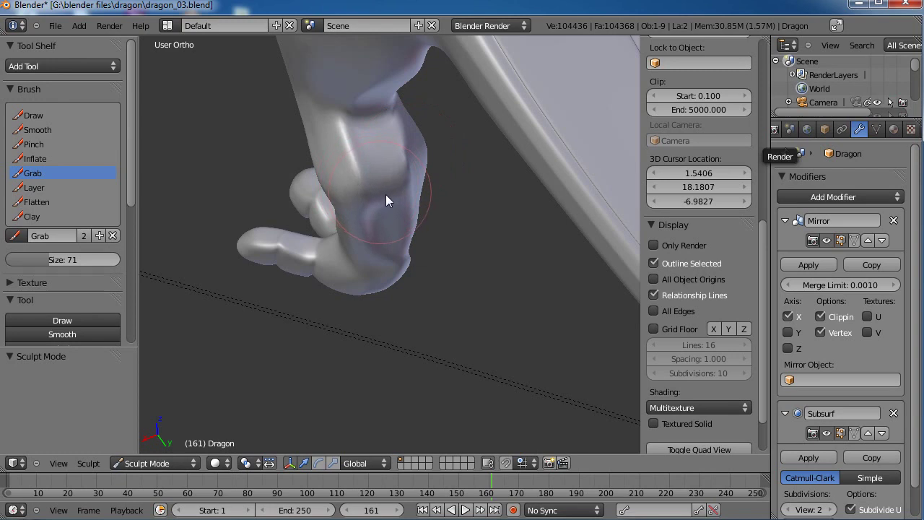
Smooth the hind leg around its bent joint with the Smooth brush at size 67 and strength 0.122
{"action": "mouse_move", "coordinate": [353, 310]}
{"action": "middle_mouse_down"}
{"action": "mouse_move", "coordinate": [483, 283]}
{"action": "mouse_move", "coordinate": [473, 278]}
{"action": "mouse_move", "coordinate": [457, 340]}
{"action": "mouse_move", "coordinate": [466, 402]}
{"action": "middle_mouse_up"}
{"action": "scroll", "coordinate": [472, 273], "scroll_direction": "down", "scroll_amount": 5}
{"action": "scroll", "coordinate": [472, 273], "scroll_direction": "up", "scroll_amount": 7}
{"action": "middle_click_drag", "start_coordinate": [366, 290], "coordinate": [390, 296]}
{"action": "scroll", "coordinate": [476, 282], "scroll_direction": "up", "scroll_amount": 2}
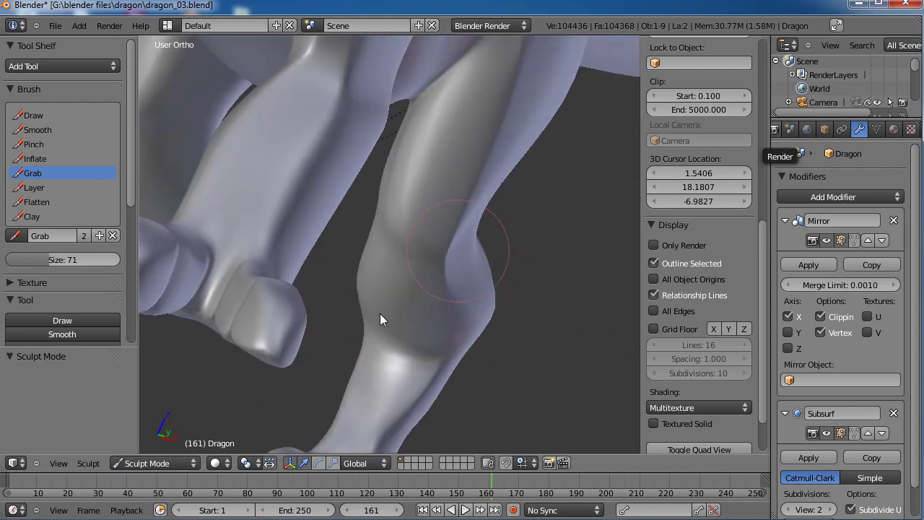
{"action": "left_click", "coordinate": [54, 131]}
{"action": "mouse_move", "coordinate": [444, 183]}
{"action": "left_mouse_down"}
{"action": "mouse_move", "coordinate": [457, 244]}
{"action": "mouse_move", "coordinate": [447, 272]}
{"action": "mouse_move", "coordinate": [451, 320]}
{"action": "mouse_move", "coordinate": [437, 364]}
{"action": "mouse_move", "coordinate": [409, 394]}
{"action": "mouse_move", "coordinate": [503, 296]}
{"action": "left_mouse_up"}
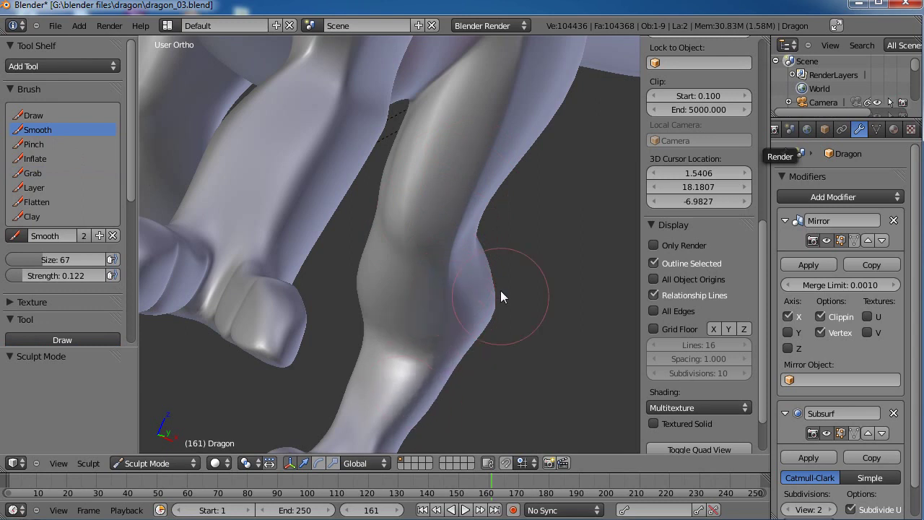
Smooth the lower hind leg and its transition into the foot from several angles
{"action": "middle_click_drag", "start_coordinate": [500, 292], "coordinate": [488, 150], "text": "shift"}
{"action": "mouse_move", "coordinate": [511, 203]}
{"action": "middle_mouse_down"}
{"action": "mouse_move", "coordinate": [408, 205]}
{"action": "mouse_move", "coordinate": [379, 242]}
{"action": "middle_mouse_up"}
{"action": "mouse_move", "coordinate": [351, 295]}
{"action": "left_mouse_down"}
{"action": "mouse_move", "coordinate": [382, 254]}
{"action": "mouse_move", "coordinate": [411, 268]}
{"action": "mouse_move", "coordinate": [406, 307]}
{"action": "mouse_move", "coordinate": [425, 325]}
{"action": "left_mouse_up"}
{"action": "mouse_move", "coordinate": [425, 325]}
{"action": "middle_mouse_down"}
{"action": "mouse_move", "coordinate": [453, 299]}
{"action": "mouse_move", "coordinate": [377, 303]}
{"action": "mouse_move", "coordinate": [421, 177]}
{"action": "middle_mouse_up"}
{"action": "mouse_move", "coordinate": [431, 214]}
{"action": "left_mouse_down"}
{"action": "mouse_move", "coordinate": [427, 272]}
{"action": "mouse_move", "coordinate": [415, 286]}
{"action": "mouse_move", "coordinate": [438, 294]}
{"action": "mouse_move", "coordinate": [503, 246]}
{"action": "left_mouse_up"}
{"action": "mouse_move", "coordinate": [504, 246]}
{"action": "middle_mouse_down"}
{"action": "mouse_move", "coordinate": [458, 239]}
{"action": "mouse_move", "coordinate": [444, 258]}
{"action": "mouse_move", "coordinate": [368, 140]}
{"action": "middle_mouse_up"}
{"action": "mouse_move", "coordinate": [369, 187]}
{"action": "left_mouse_down"}
{"action": "mouse_move", "coordinate": [394, 233]}
{"action": "mouse_move", "coordinate": [367, 223]}
{"action": "mouse_move", "coordinate": [338, 161]}
{"action": "mouse_move", "coordinate": [412, 278]}
{"action": "mouse_move", "coordinate": [433, 153]}
{"action": "mouse_move", "coordinate": [433, 233]}
{"action": "mouse_move", "coordinate": [412, 299]}
{"action": "mouse_move", "coordinate": [378, 303]}
{"action": "mouse_move", "coordinate": [375, 273]}
{"action": "mouse_move", "coordinate": [425, 212]}
{"action": "left_mouse_up"}
{"action": "scroll", "coordinate": [425, 212], "scroll_direction": "down", "scroll_amount": 5}
{"action": "middle_click_drag", "start_coordinate": [381, 248], "coordinate": [463, 219]}
{"action": "scroll", "coordinate": [423, 229], "scroll_direction": "up", "scroll_amount": 3}
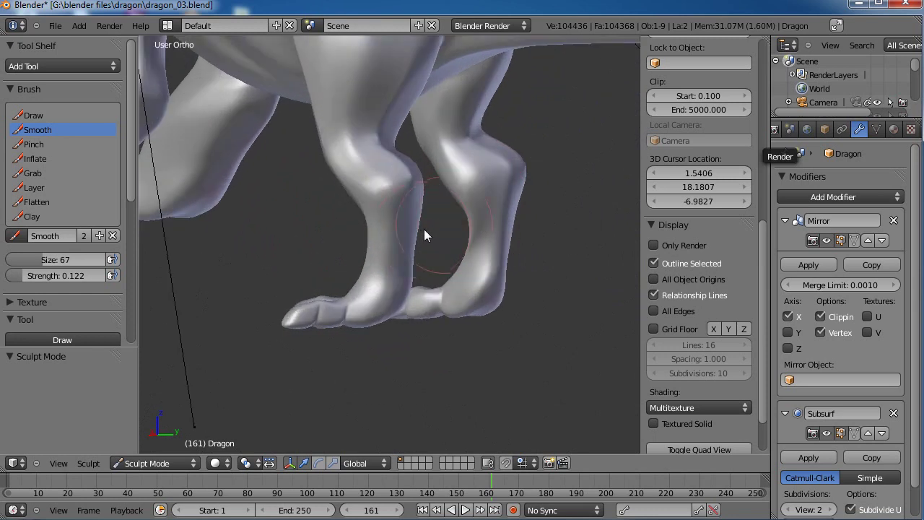
Smooth the lower hind leg just above the foot with the Smooth brush
{"action": "middle_click_drag", "start_coordinate": [289, 189], "coordinate": [381, 271]}
{"action": "scroll", "coordinate": [393, 270], "scroll_direction": "up", "scroll_amount": 2}
{"action": "mouse_move", "coordinate": [379, 275]}
{"action": "left_mouse_down"}
{"action": "mouse_move", "coordinate": [380, 266]}
{"action": "mouse_move", "coordinate": [365, 301]}
{"action": "mouse_move", "coordinate": [350, 300]}
{"action": "mouse_move", "coordinate": [364, 310]}
{"action": "left_mouse_up"}
Reshape the inner side of the hind leg below its bent joint with the Grab brush at size 71
{"action": "middle_click_drag", "start_coordinate": [363, 310], "coordinate": [450, 265]}
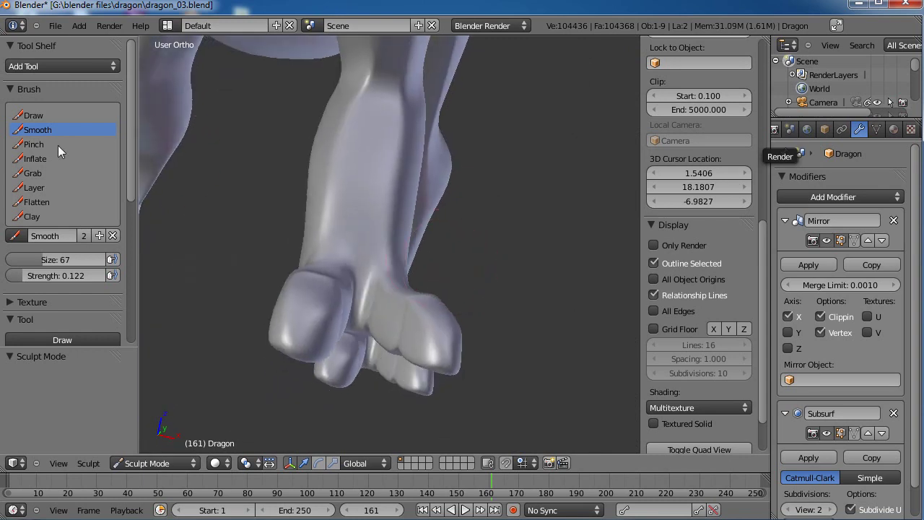
{"action": "left_click", "coordinate": [41, 176]}
{"action": "mouse_move", "coordinate": [318, 182]}
{"action": "middle_mouse_down"}
{"action": "mouse_move", "coordinate": [374, 216]}
{"action": "mouse_move", "coordinate": [350, 211]}
{"action": "middle_mouse_up"}
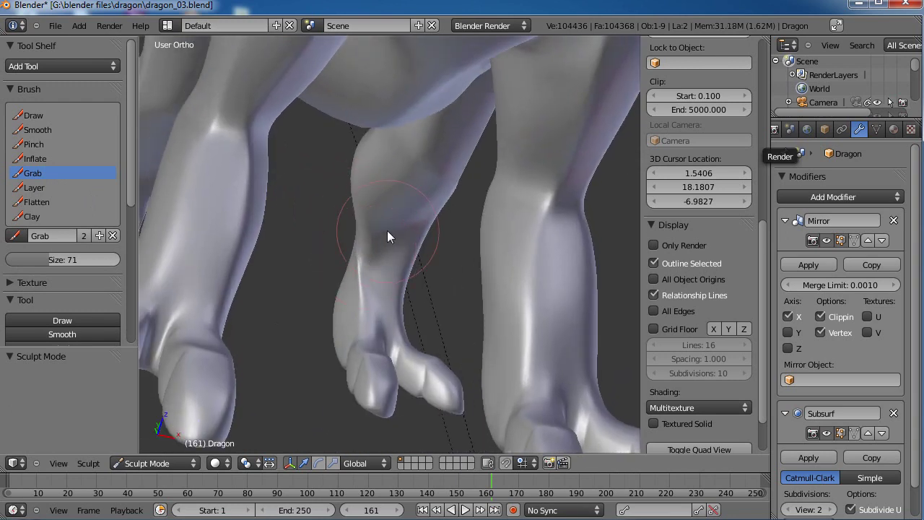
{"action": "left_click_drag", "start_coordinate": [374, 214], "coordinate": [377, 205]}
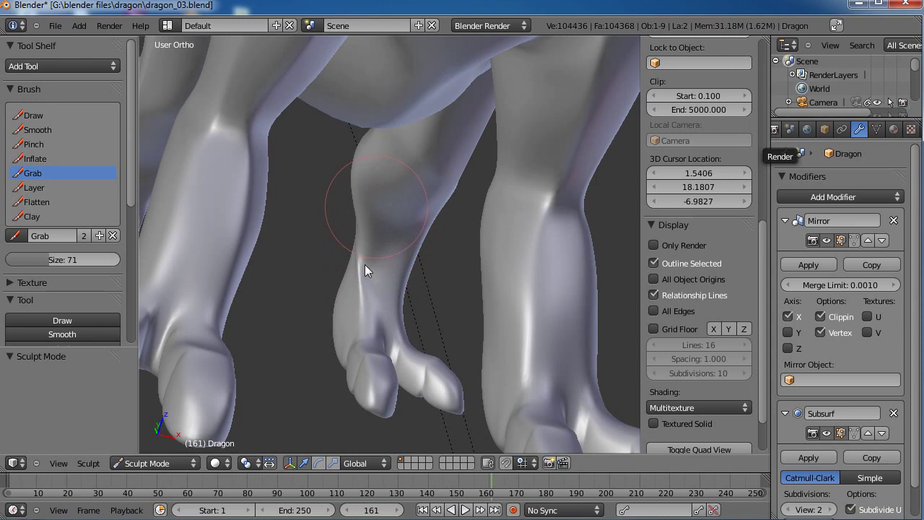
{"action": "left_click_drag", "start_coordinate": [368, 269], "coordinate": [373, 270]}
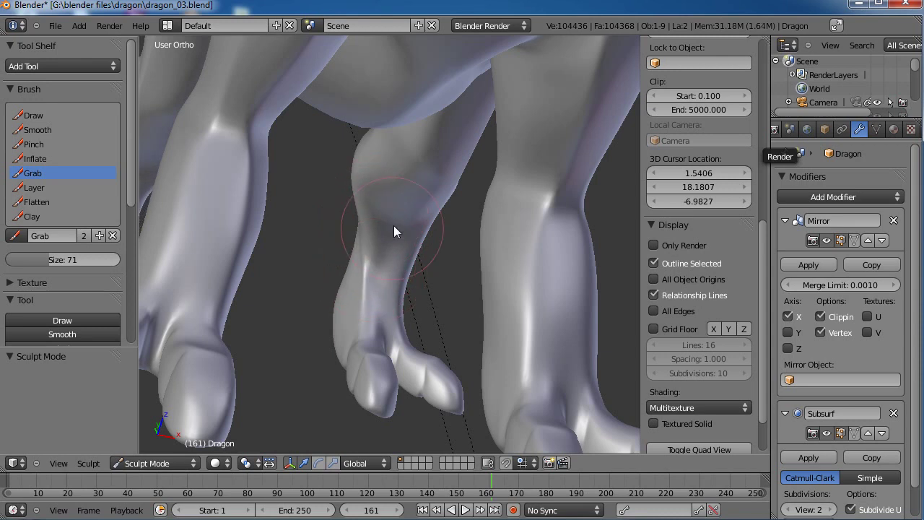
Smooth the hind leg from the ankle up toward the bent joint with the Smooth brush at strength 0.122
{"action": "middle_click_drag", "start_coordinate": [396, 226], "coordinate": [425, 200]}
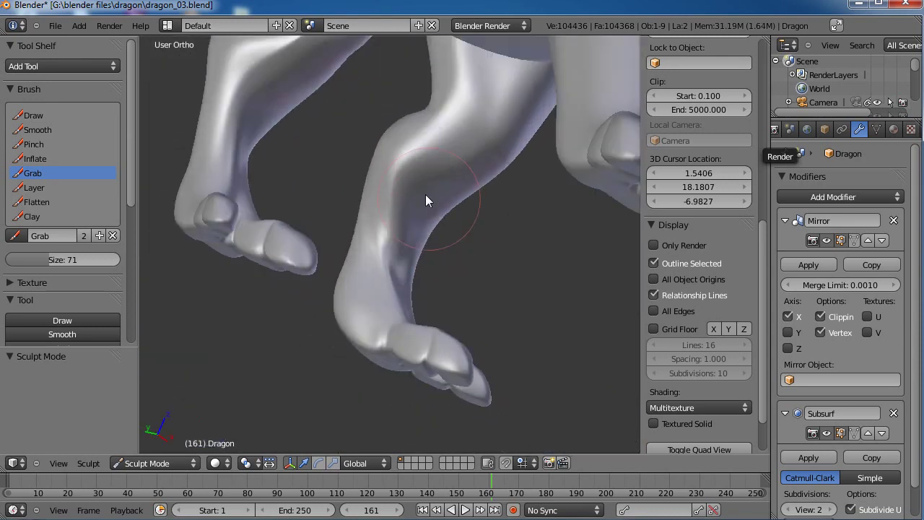
{"action": "scroll", "coordinate": [425, 193], "scroll_direction": "up", "scroll_amount": 2}
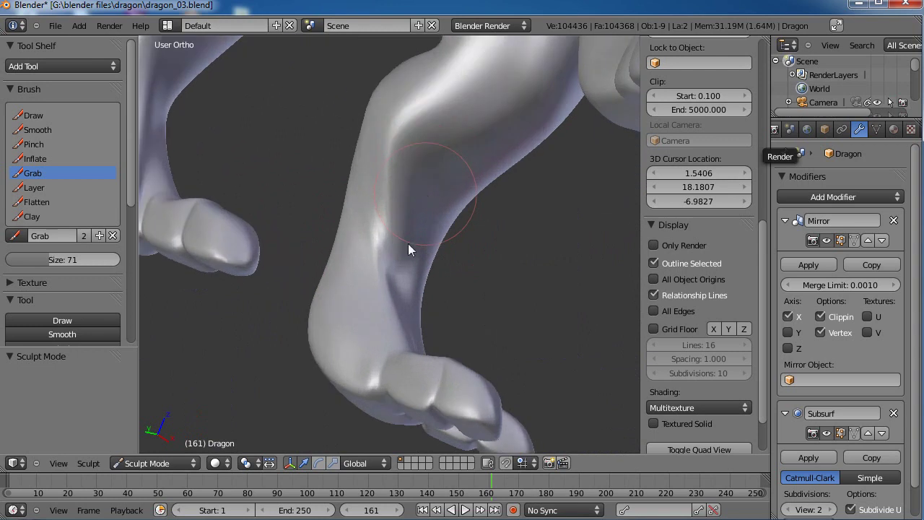
{"action": "left_click", "coordinate": [38, 130]}
{"action": "mouse_move", "coordinate": [385, 296]}
{"action": "left_mouse_down"}
{"action": "mouse_move", "coordinate": [380, 250]}
{"action": "mouse_move", "coordinate": [403, 210]}
{"action": "mouse_move", "coordinate": [391, 144]}
{"action": "mouse_move", "coordinate": [387, 297]}
{"action": "mouse_move", "coordinate": [432, 177]}
{"action": "left_mouse_up"}
Check the hind leg from behind and below, and smooth the surface around its bent joint
{"action": "scroll", "coordinate": [456, 170], "scroll_direction": "down", "scroll_amount": 3}
{"action": "middle_click_drag", "start_coordinate": [456, 169], "coordinate": [402, 260]}
{"action": "scroll", "coordinate": [401, 253], "scroll_direction": "up", "scroll_amount": 3}
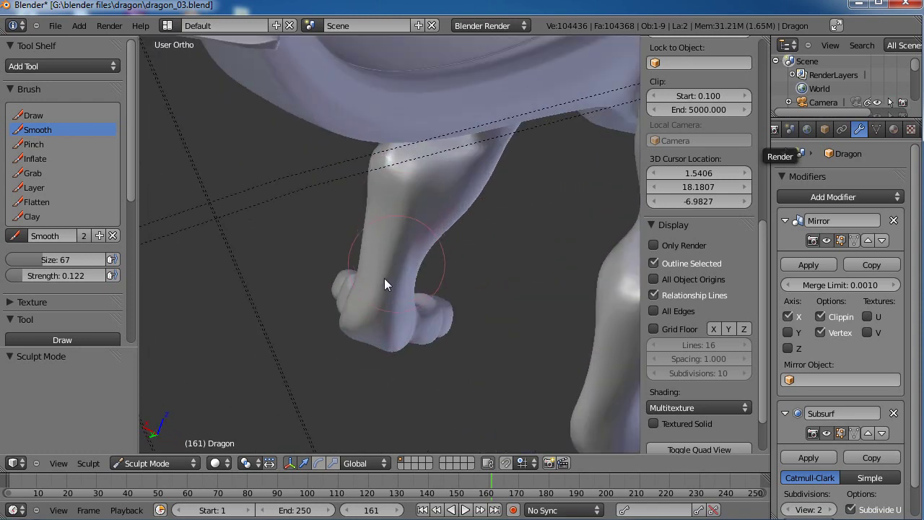
{"action": "mouse_move", "coordinate": [492, 247]}
{"action": "middle_mouse_down"}
{"action": "mouse_move", "coordinate": [496, 240]}
{"action": "mouse_move", "coordinate": [402, 139]}
{"action": "middle_mouse_up"}
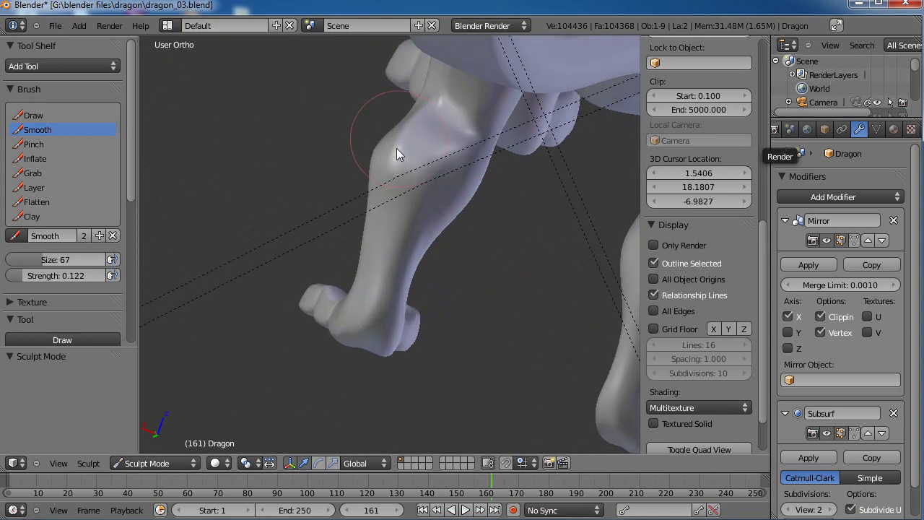
{"action": "scroll", "coordinate": [415, 186], "scroll_direction": "down", "scroll_amount": 3}
{"action": "middle_click_drag", "start_coordinate": [416, 187], "coordinate": [395, 233]}
{"action": "scroll", "coordinate": [395, 233], "scroll_direction": "up", "scroll_amount": 3}
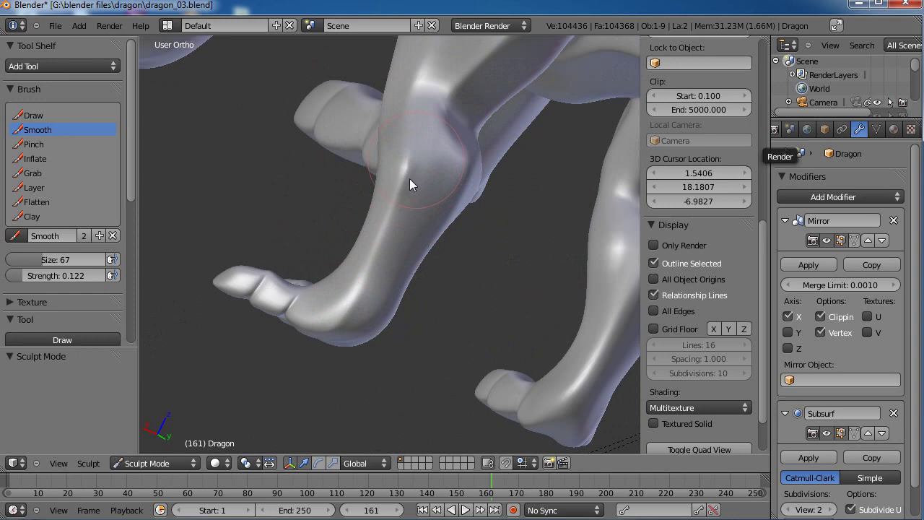
{"action": "scroll", "coordinate": [422, 223], "scroll_direction": "down", "scroll_amount": 4}
{"action": "middle_click_drag", "start_coordinate": [422, 224], "coordinate": [414, 273]}
{"action": "scroll", "coordinate": [438, 206], "scroll_direction": "up", "scroll_amount": 6}
{"action": "middle_click_drag", "start_coordinate": [436, 195], "coordinate": [367, 340], "text": "shift"}
{"action": "mouse_move", "coordinate": [383, 191]}
{"action": "left_mouse_down"}
{"action": "mouse_move", "coordinate": [350, 228]}
{"action": "mouse_move", "coordinate": [329, 299]}
{"action": "mouse_move", "coordinate": [350, 226]}
{"action": "mouse_move", "coordinate": [361, 120]}
{"action": "mouse_move", "coordinate": [393, 125]}
{"action": "left_mouse_up"}
{"action": "scroll", "coordinate": [401, 136], "scroll_direction": "down", "scroll_amount": 2}
{"action": "scroll", "coordinate": [400, 137], "scroll_direction": "down", "scroll_amount": 2}
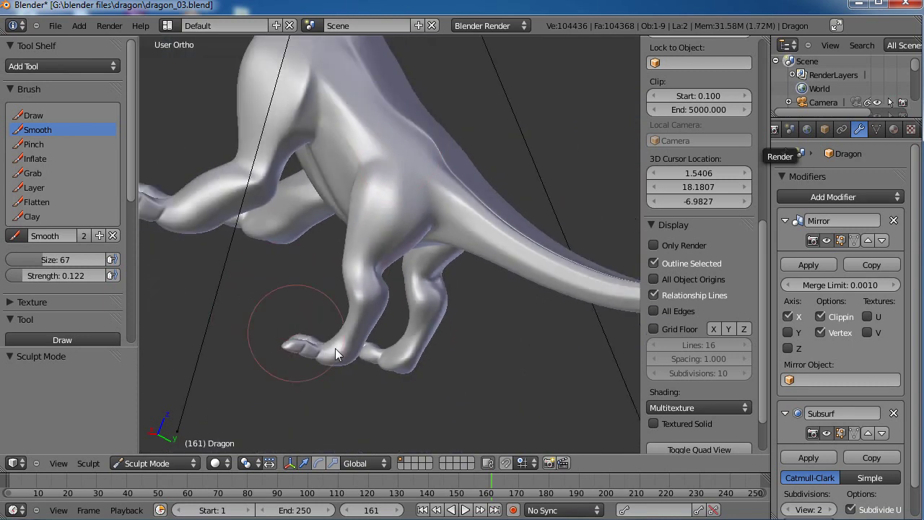
Switch the dragon to Edit Mode in the right view and select the front foot's vertices up to the ankle
{"action": "key", "text": "KP_3"}
{"action": "key", "text": "KP_4"}
{"action": "scroll", "coordinate": [309, 273], "scroll_direction": "down", "scroll_amount": 5}
{"action": "middle_click_drag", "start_coordinate": [309, 274], "coordinate": [330, 325]}
{"action": "key", "text": "KP_3"}
{"action": "scroll", "coordinate": [329, 325], "scroll_direction": "up", "scroll_amount": 4}
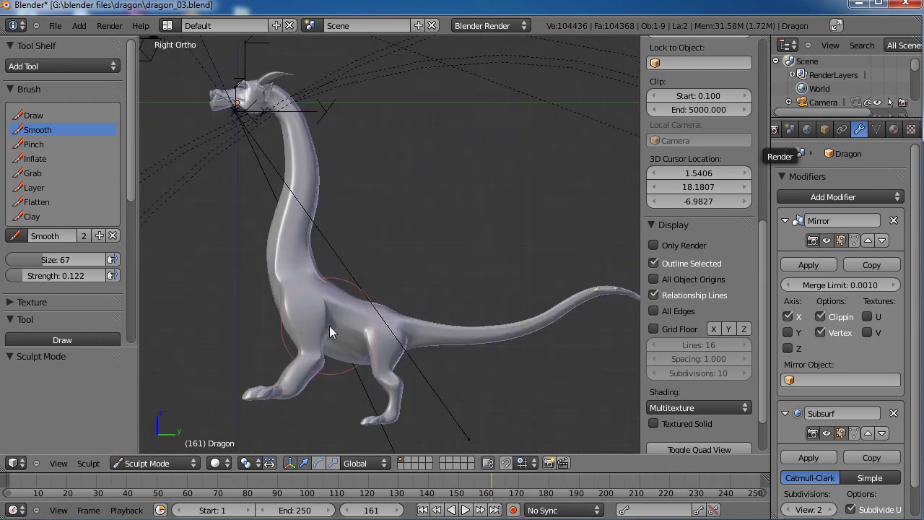
{"action": "middle_click_drag", "start_coordinate": [378, 295], "coordinate": [445, 200], "text": "shift"}
{"action": "middle_click_drag", "start_coordinate": [399, 353], "coordinate": [400, 304], "text": "shift"}
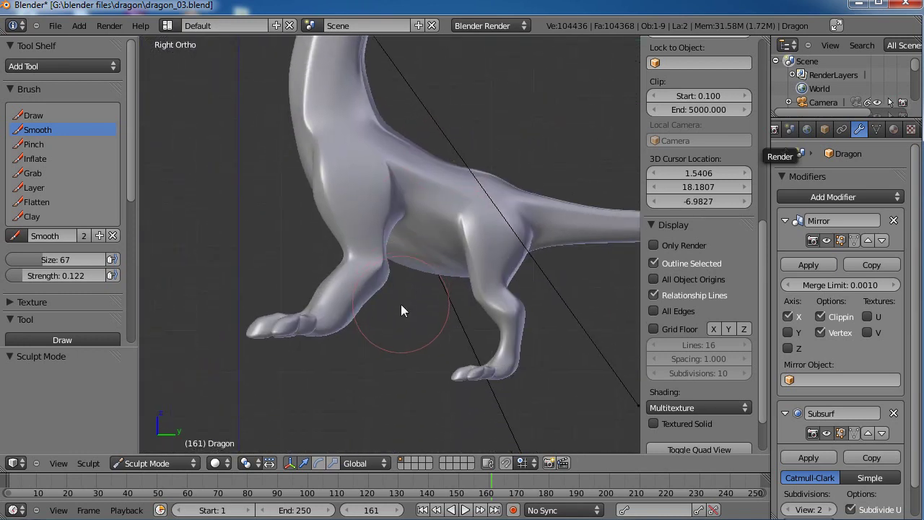
{"action": "left_click", "coordinate": [170, 462]}
{"action": "left_click", "coordinate": [142, 433]}
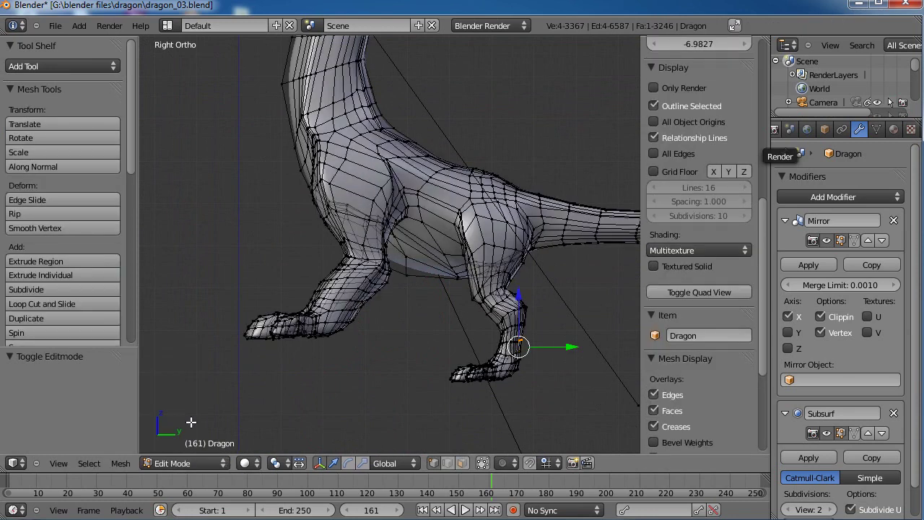
{"action": "key", "text": "a"}
{"action": "key", "text": "b"}
{"action": "left_click_drag", "start_coordinate": [213, 381], "coordinate": [366, 305]}
{"action": "left_click", "coordinate": [335, 312], "text": "alt+shift"}
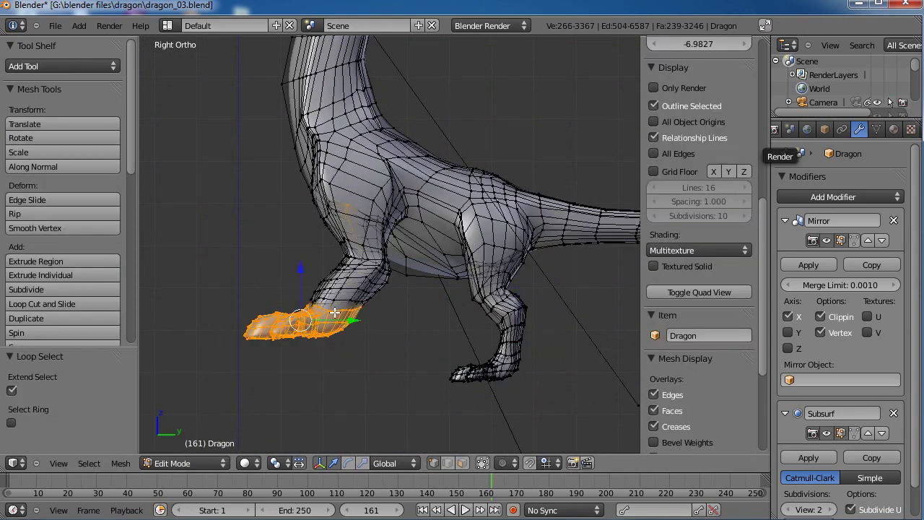
{"action": "key", "text": "ctrl+z"}
{"action": "left_click", "coordinate": [337, 311], "text": "alt+shift"}
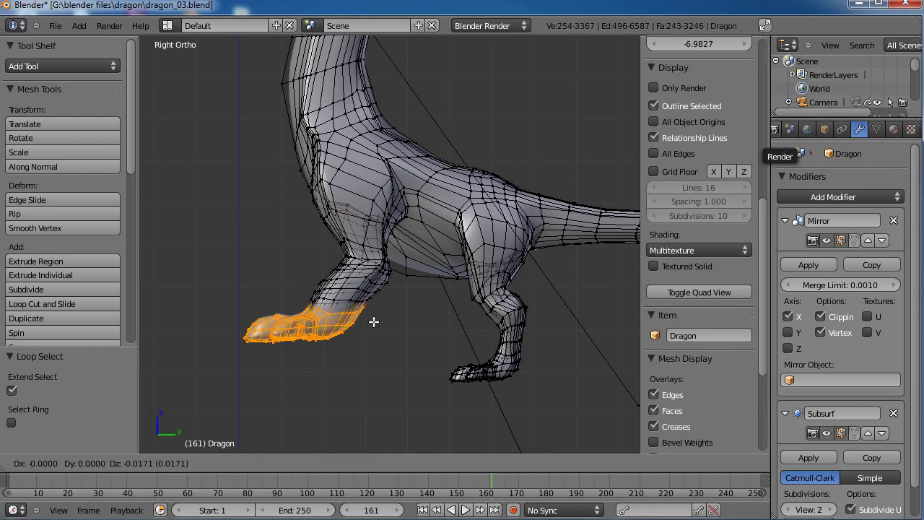
Move the front foot about 0.92 down and 0.31 along Y with smooth proportional editing, and return to Object Mode
{"action": "key", "text": "o"}
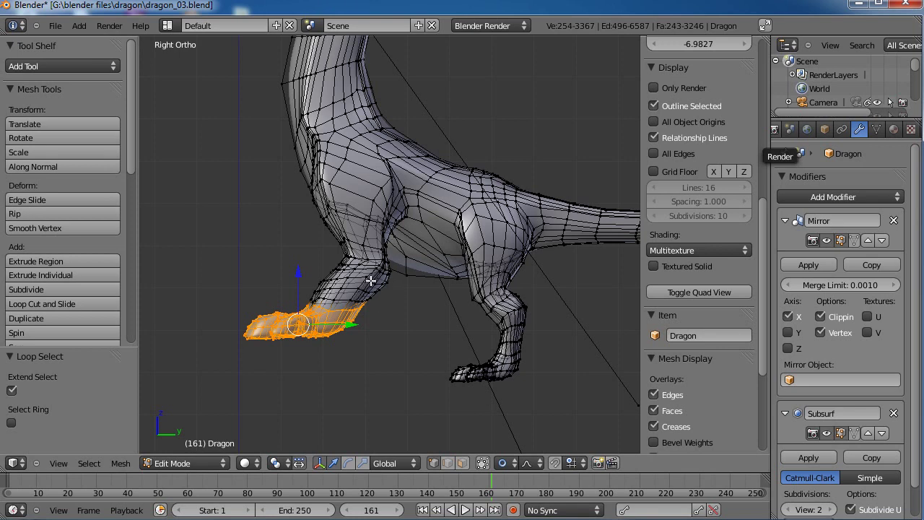
{"action": "key", "text": "g"}
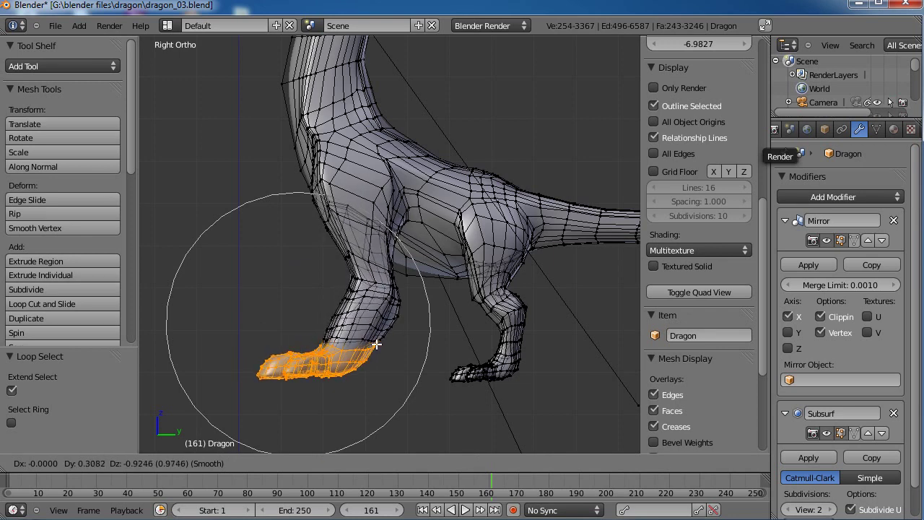
{"action": "left_click", "coordinate": [378, 344]}
{"action": "scroll", "coordinate": [375, 307], "scroll_direction": "down", "scroll_amount": 3}
{"action": "key", "text": "Tab"}
Save the model over the existing dragon_03.blend file
{"action": "middle_click_drag", "start_coordinate": [291, 261], "coordinate": [481, 292]}
{"action": "scroll", "coordinate": [481, 286], "scroll_direction": "down", "scroll_amount": 3}
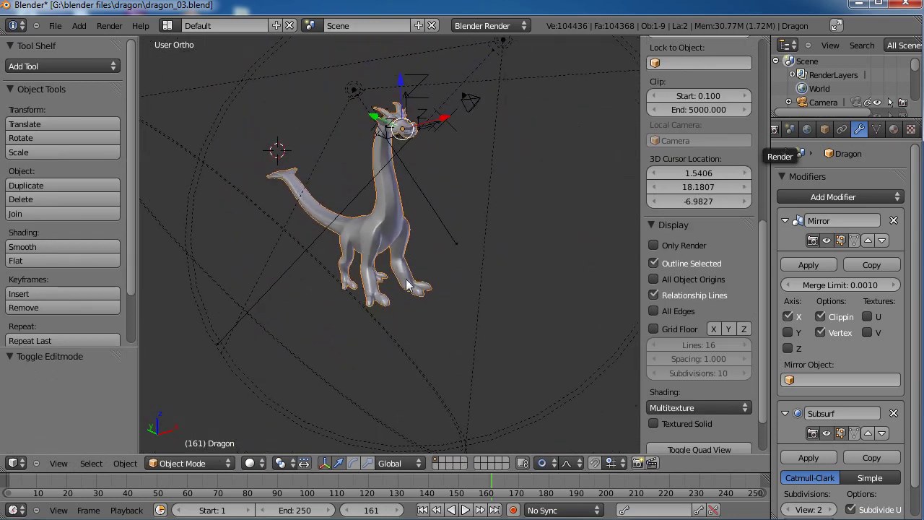
{"action": "middle_click_drag", "start_coordinate": [408, 278], "coordinate": [406, 312], "text": "shift"}
{"action": "middle_click_drag", "start_coordinate": [347, 322], "coordinate": [447, 272]}
{"action": "key", "text": "ctrl+s"}
{"action": "left_click", "coordinate": [448, 272]}
Examine the dragon's neck, body and legs from several angles to judge the stance and proportions
{"action": "scroll", "coordinate": [436, 300], "scroll_direction": "up", "scroll_amount": 7}
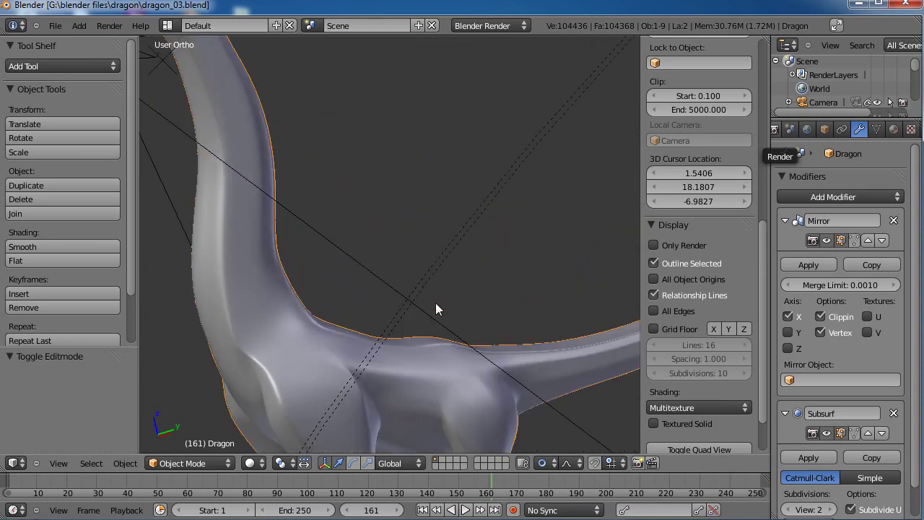
{"action": "middle_click_drag", "start_coordinate": [436, 303], "coordinate": [408, 220], "text": "shift"}
{"action": "middle_click_drag", "start_coordinate": [415, 316], "coordinate": [444, 223], "text": "shift"}
{"action": "middle_click_drag", "start_coordinate": [444, 284], "coordinate": [409, 241]}
{"action": "scroll", "coordinate": [409, 240], "scroll_direction": "down", "scroll_amount": 2}
{"action": "scroll", "coordinate": [408, 236], "scroll_direction": "down", "scroll_amount": 2}
{"action": "middle_click_drag", "start_coordinate": [402, 198], "coordinate": [369, 322]}
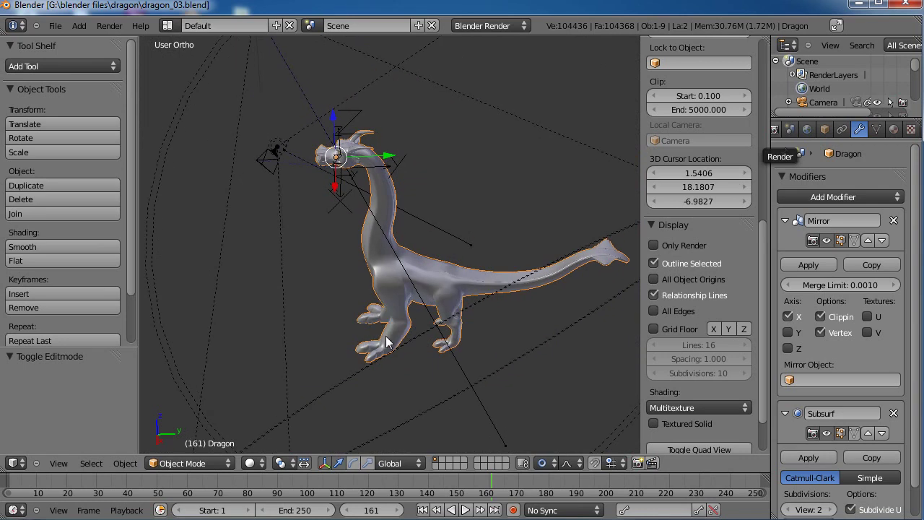
{"action": "middle_click_drag", "start_coordinate": [418, 338], "coordinate": [424, 330]}
{"action": "scroll", "coordinate": [361, 202], "scroll_direction": "up", "scroll_amount": 3}
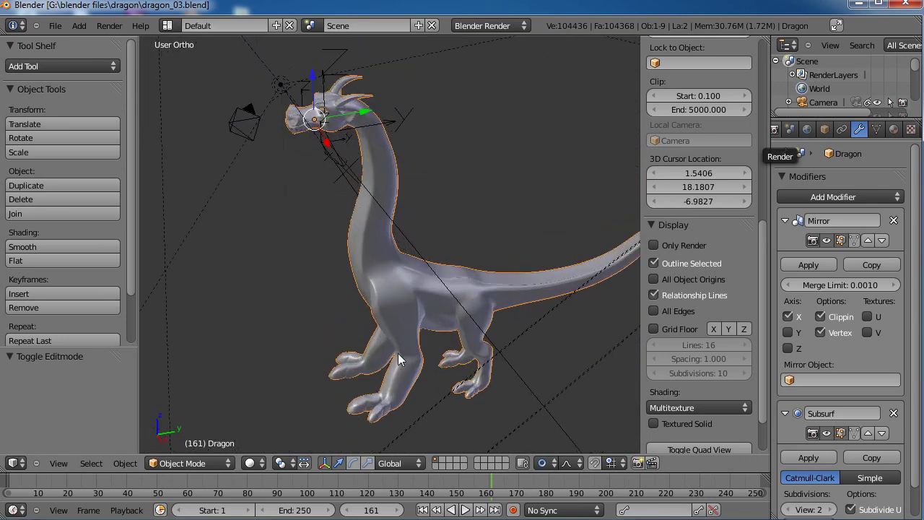
Select the hind foot in the right view and raise it about 0.12 along Z with proportional editing
{"action": "key", "text": "KP_3"}
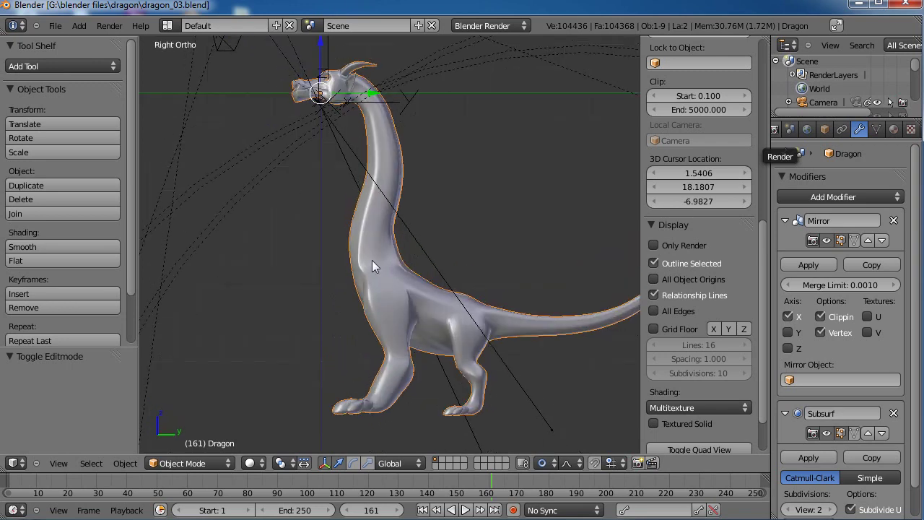
{"action": "middle_click_drag", "start_coordinate": [442, 238], "coordinate": [404, 244], "text": "shift"}
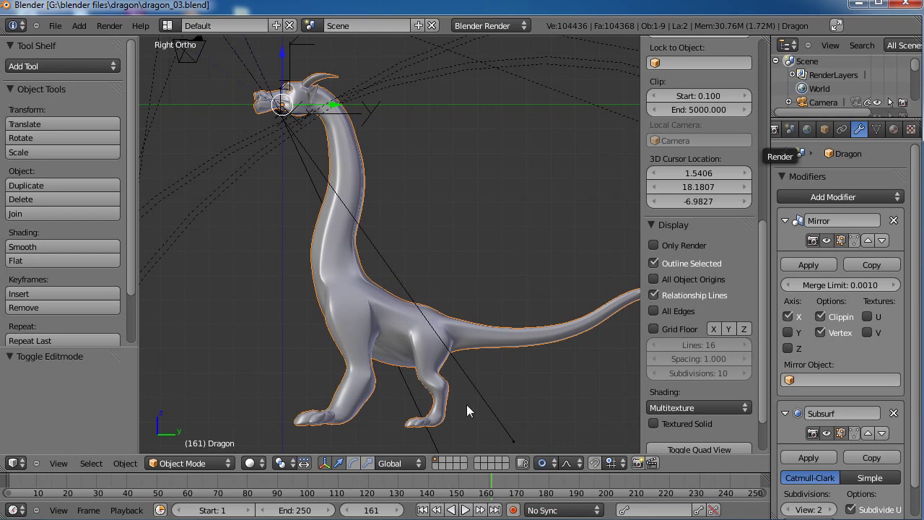
{"action": "middle_click_drag", "start_coordinate": [467, 405], "coordinate": [460, 371], "text": "shift"}
{"action": "key", "text": "Tab"}
{"action": "key", "text": "a"}
{"action": "key", "text": "b"}
{"action": "left_click_drag", "start_coordinate": [459, 404], "coordinate": [391, 375]}
{"action": "key", "text": "g"}
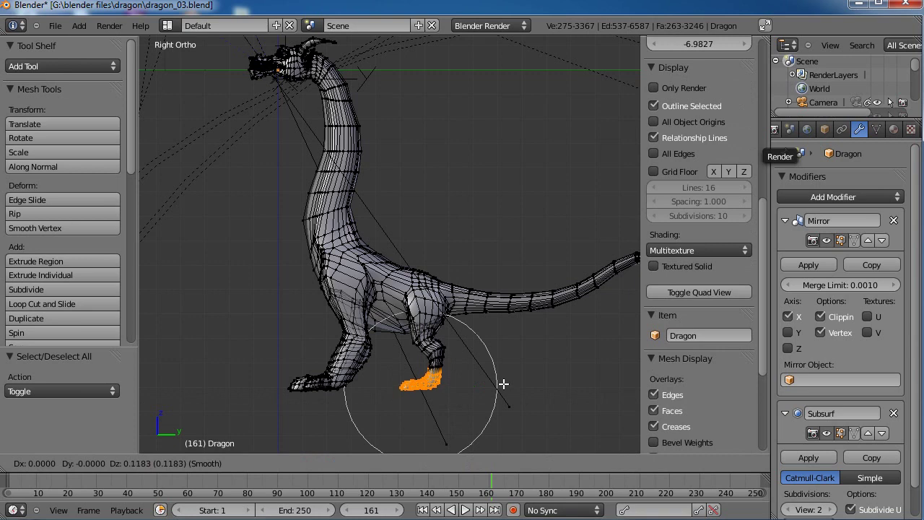
{"action": "left_click", "coordinate": [503, 383]}
{"action": "key", "text": "a"}
{"action": "key", "text": "Tab"}
Enter Edit Mode on the dragon's head and select one complete front tooth with all its linked geometry
{"action": "scroll", "coordinate": [421, 332], "scroll_direction": "down", "scroll_amount": 3}
{"action": "middle_click_drag", "start_coordinate": [392, 253], "coordinate": [402, 320], "text": "shift"}
{"action": "scroll", "coordinate": [286, 174], "scroll_direction": "up", "scroll_amount": 3}
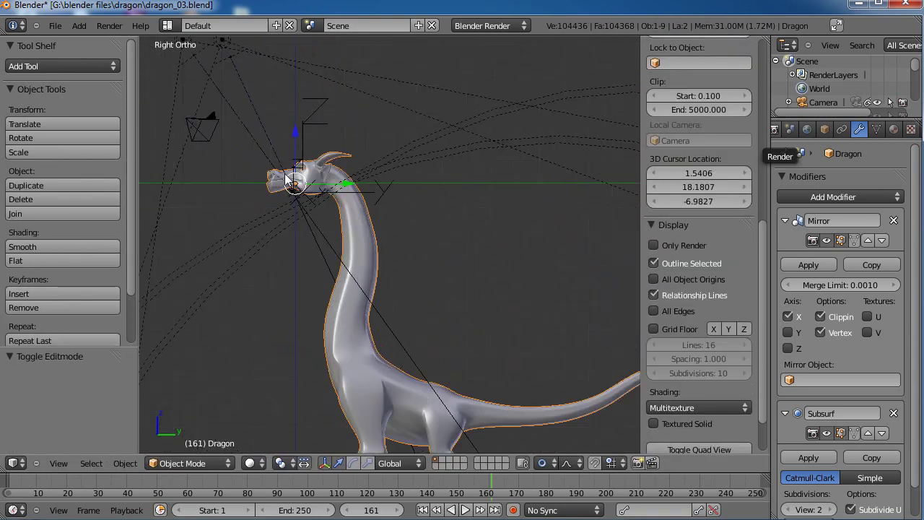
{"action": "scroll", "coordinate": [372, 293], "scroll_direction": "up", "scroll_amount": 4}
{"action": "key", "text": "Tab"}
{"action": "scroll", "coordinate": [410, 280], "scroll_direction": "up", "scroll_amount": 1}
{"action": "scroll", "coordinate": [409, 296], "scroll_direction": "up", "scroll_amount": 5}
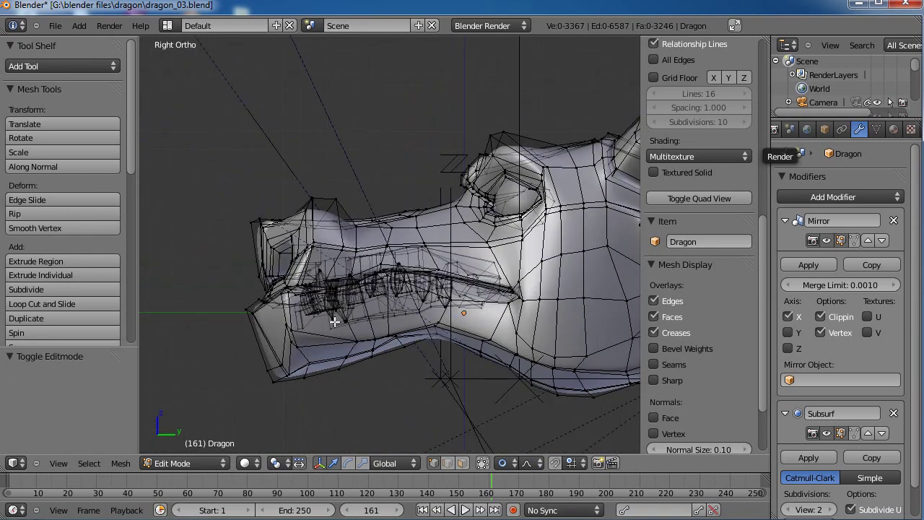
{"action": "right_click", "coordinate": [334, 321]}
{"action": "key", "text": "ctrl+l"}
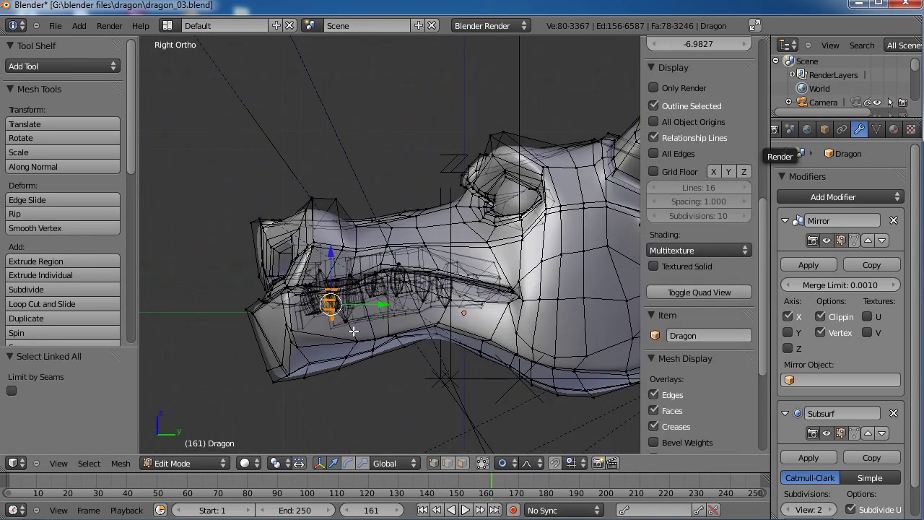
{"action": "right_click", "coordinate": [348, 320]}
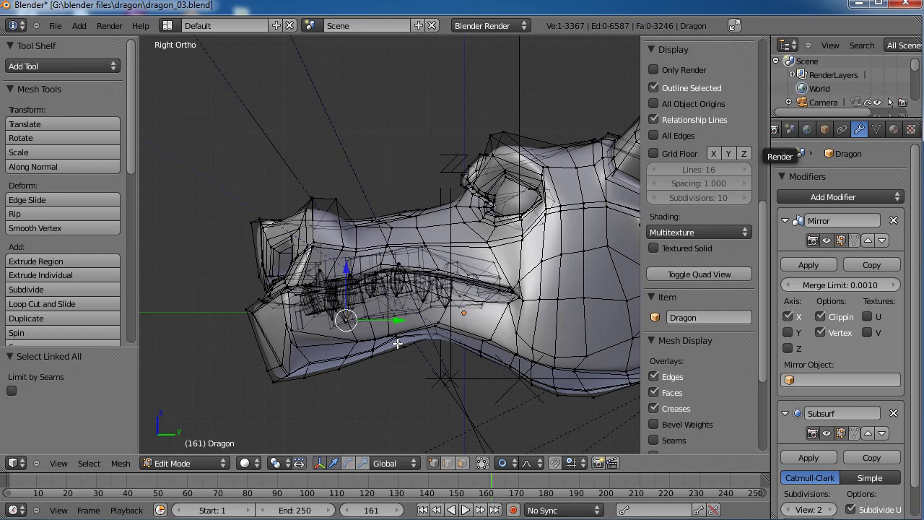
{"action": "key", "text": "ctrl+l"}
Duplicate the selected tooth and place the copy about 2.53 units lower, below the head
{"action": "scroll", "coordinate": [377, 313], "scroll_direction": "down", "scroll_amount": 5}
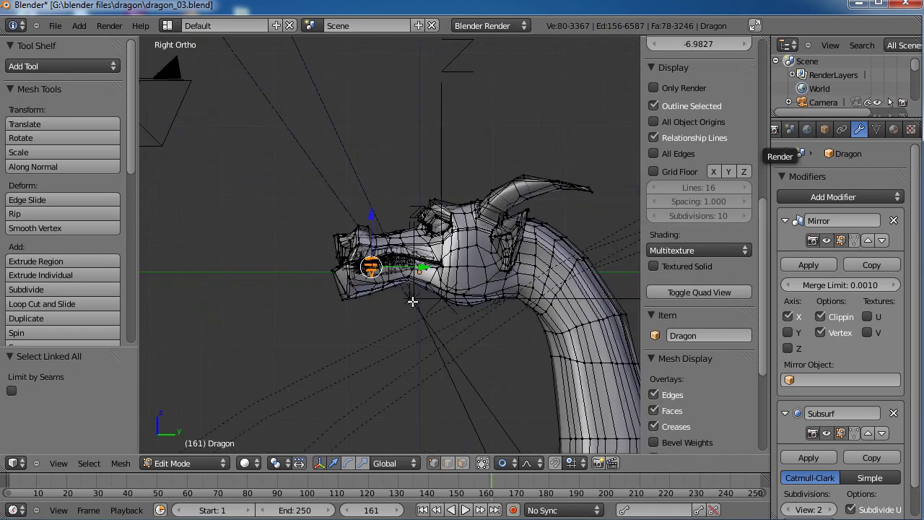
{"action": "middle_click_drag", "start_coordinate": [412, 302], "coordinate": [383, 237], "text": "shift"}
{"action": "key", "text": "g"}
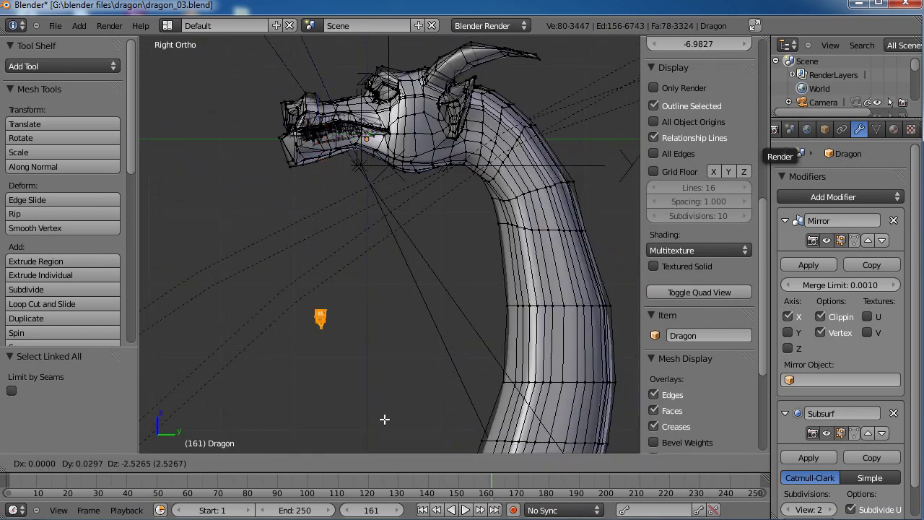
{"action": "left_click", "coordinate": [384, 420]}
Bring the tooth copy down beside the front toes, moving it -5.265 in Z, then 0.799 in Y and -4.922 in Z
{"action": "scroll", "coordinate": [385, 401], "scroll_direction": "down", "scroll_amount": 2}
{"action": "middle_click_drag", "start_coordinate": [386, 392], "coordinate": [395, 190], "text": "shift"}
{"action": "key", "text": "g"}
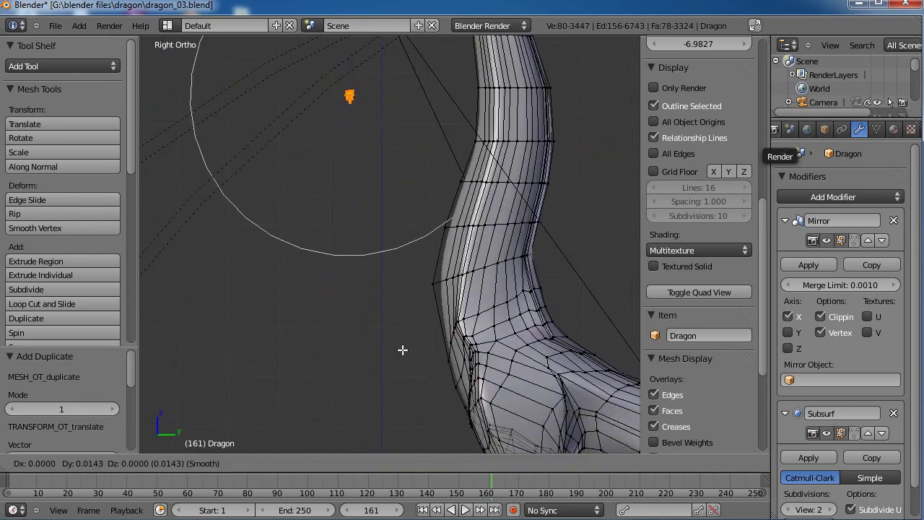
{"action": "left_click", "coordinate": [398, 447]}
{"action": "middle_click_drag", "start_coordinate": [398, 462], "coordinate": [394, 196], "text": "shift"}
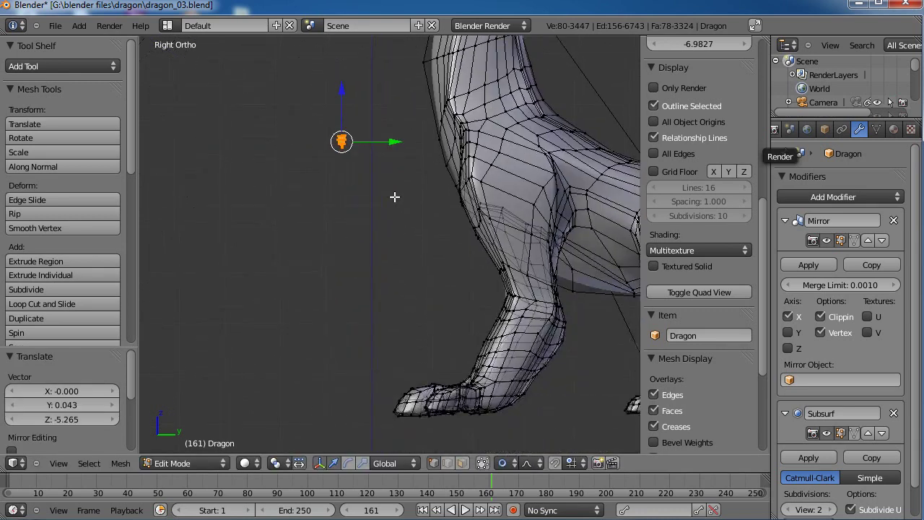
{"action": "key", "text": "g"}
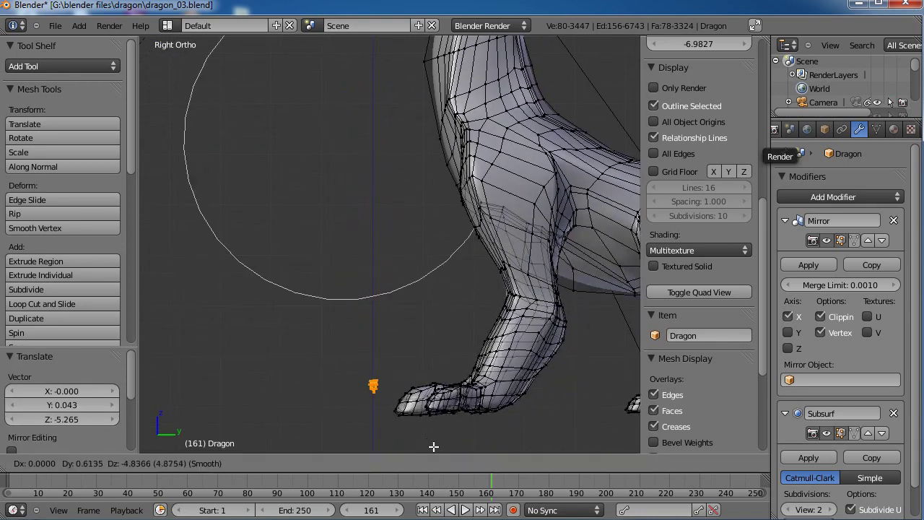
{"action": "left_click", "coordinate": [441, 449]}
Tilt the tooth copy in front of the toes with a free trackball rotation
{"action": "key", "text": "r"}
{"action": "key", "text": "r"}
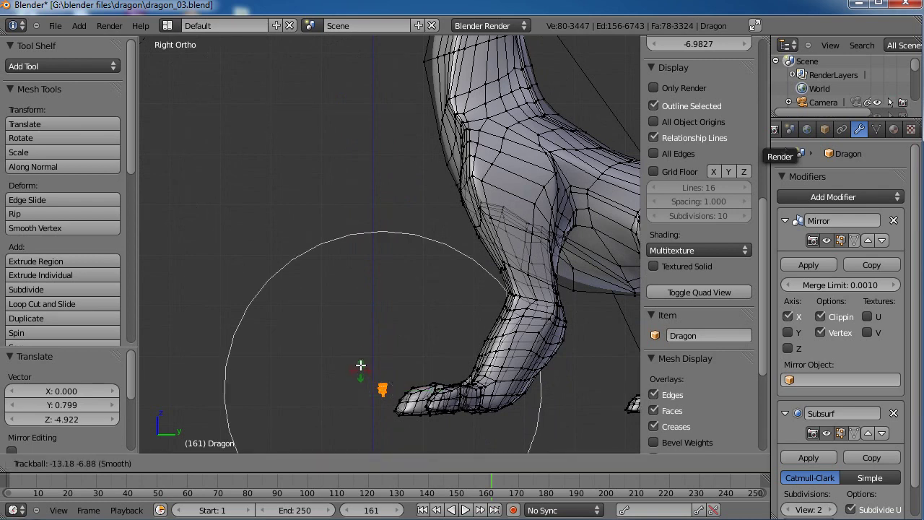
{"action": "left_click", "coordinate": [368, 345]}
Move the tooth copy 1.377 along X to the tip of the front foot's toe
{"action": "scroll", "coordinate": [376, 333], "scroll_direction": "down", "scroll_amount": 2}
{"action": "middle_click_drag", "start_coordinate": [367, 339], "coordinate": [410, 348]}
{"action": "scroll", "coordinate": [409, 349], "scroll_direction": "up", "scroll_amount": 3}
{"action": "middle_click_drag", "start_coordinate": [509, 390], "coordinate": [414, 357], "text": "shift"}
{"action": "left_click_drag", "start_coordinate": [393, 350], "coordinate": [505, 347]}
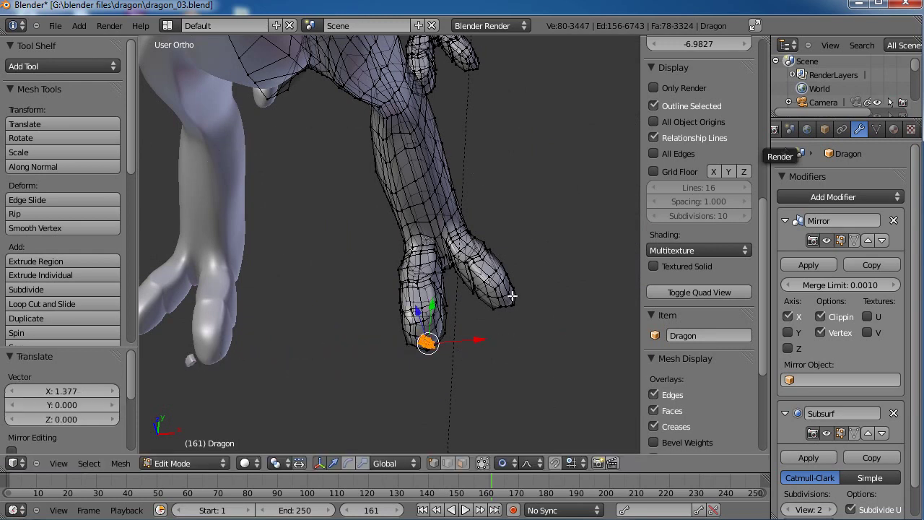
Rotate the tooth copy 66.227° in top view and tilt it with a trackball rotation so its tip points away from the toe
{"action": "key", "text": "KP_7"}
{"action": "scroll", "coordinate": [434, 325], "scroll_direction": "up", "scroll_amount": 5}
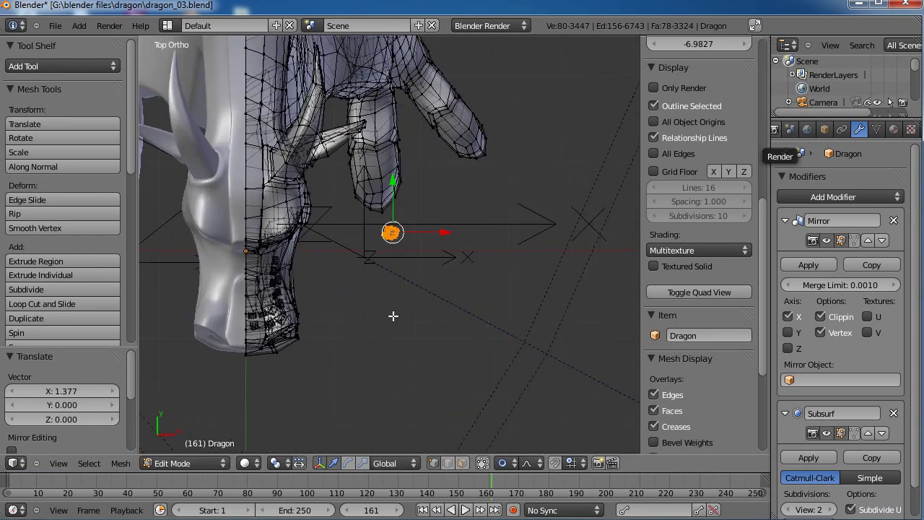
{"action": "middle_click_drag", "start_coordinate": [444, 327], "coordinate": [435, 351], "text": "shift"}
{"action": "scroll", "coordinate": [442, 318], "scroll_direction": "down", "scroll_amount": 4}
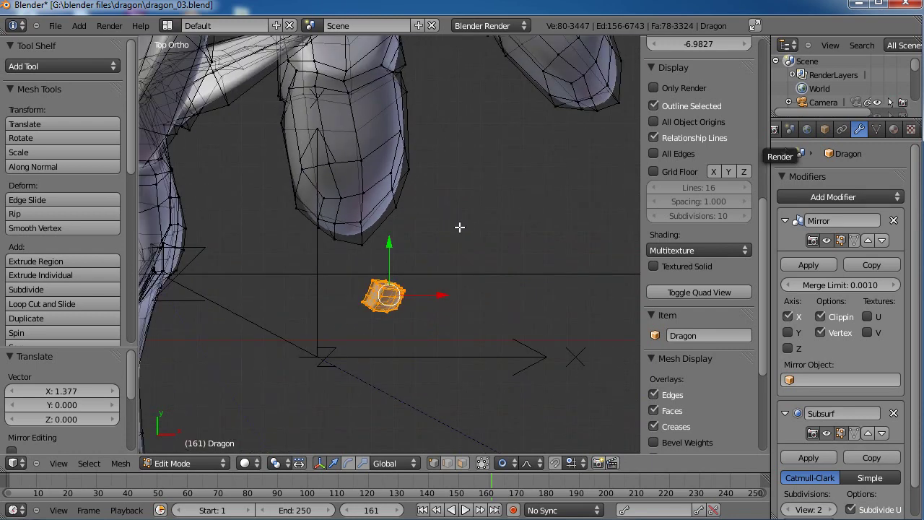
{"action": "key", "text": "r"}
{"action": "left_click", "coordinate": [477, 322]}
{"action": "key", "text": "r"}
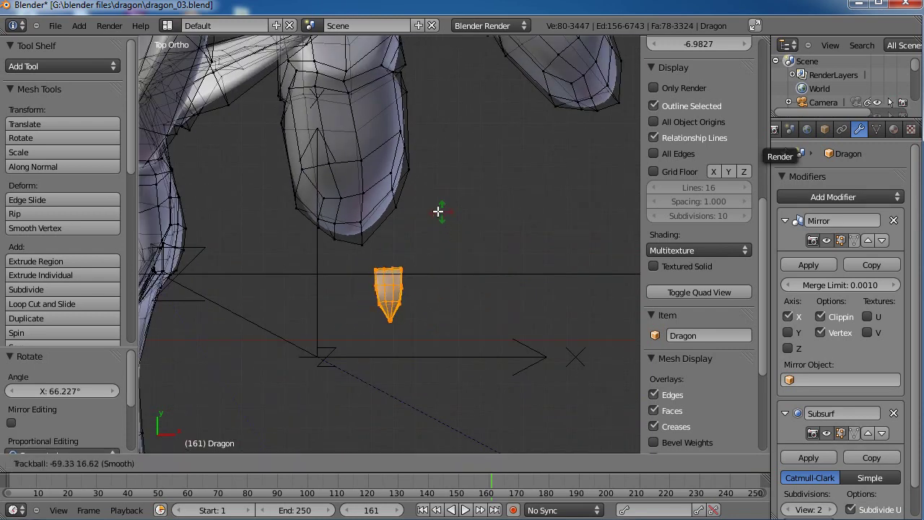
{"action": "left_click", "coordinate": [440, 225]}
Refine the tooth copy's tilt with another trackball rotation, and turn it -6.735° in top view
{"action": "key", "text": "r"}
{"action": "key", "text": "r"}
{"action": "left_click", "coordinate": [415, 337]}
{"action": "key", "text": "r"}
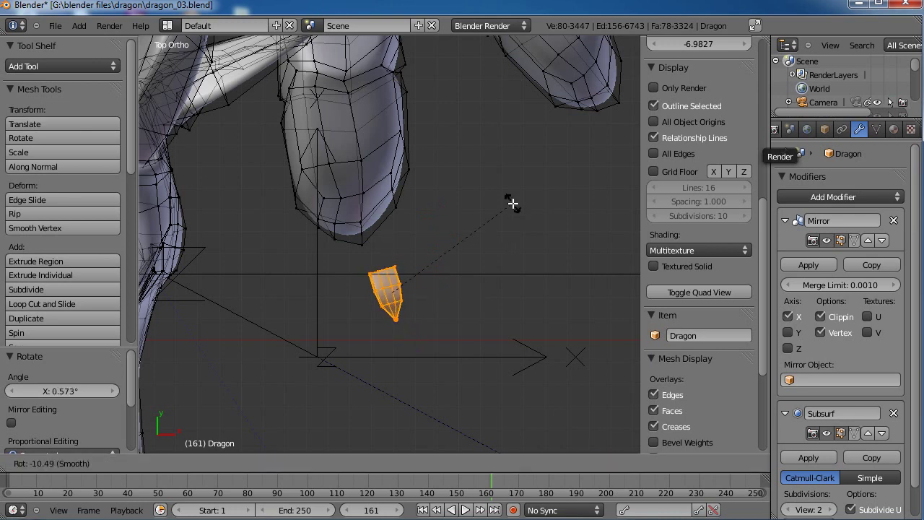
{"action": "left_click", "coordinate": [522, 211]}
Select only the middle vertices along the base edge of the tooth copy
{"action": "scroll", "coordinate": [412, 282], "scroll_direction": "up", "scroll_amount": 8}
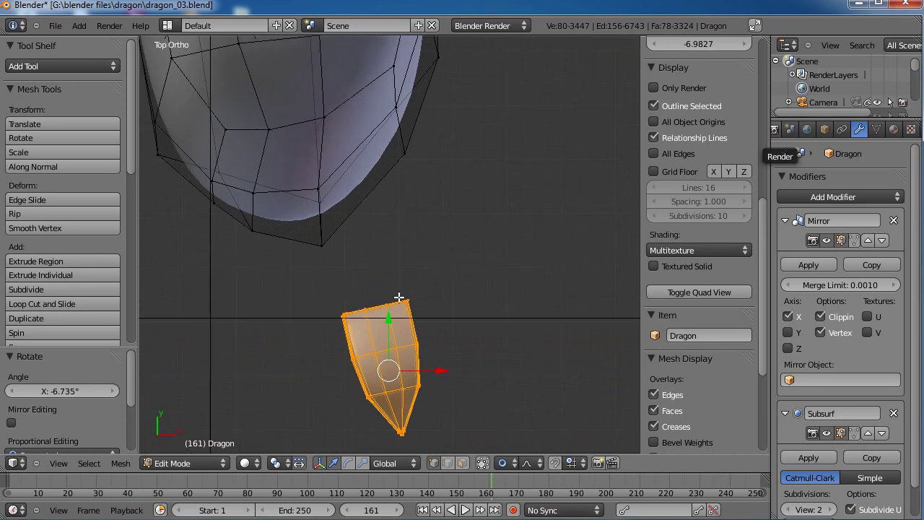
{"action": "key", "text": "a"}
{"action": "key", "text": "b"}
{"action": "left_click_drag", "start_coordinate": [394, 295], "coordinate": [366, 316]}
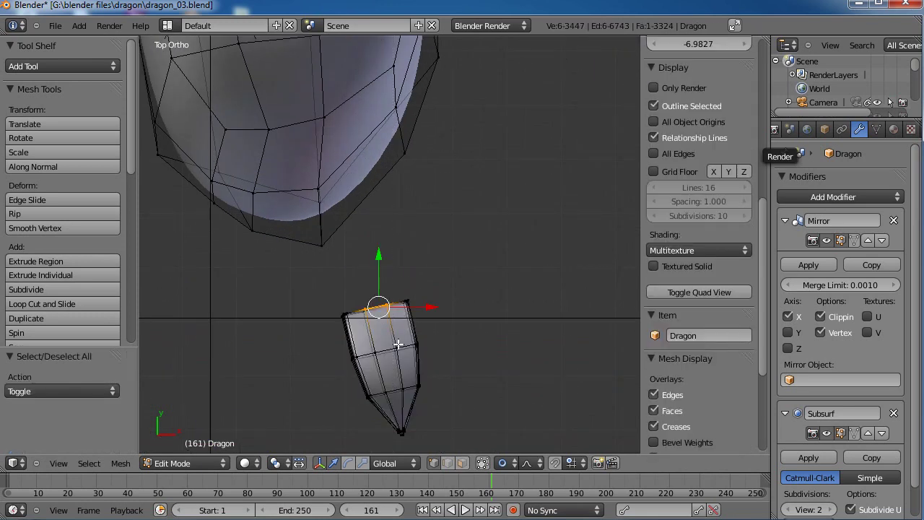
{"action": "key", "text": "g"}
{"action": "right_click", "coordinate": [394, 334]}
{"action": "key", "text": "g"}
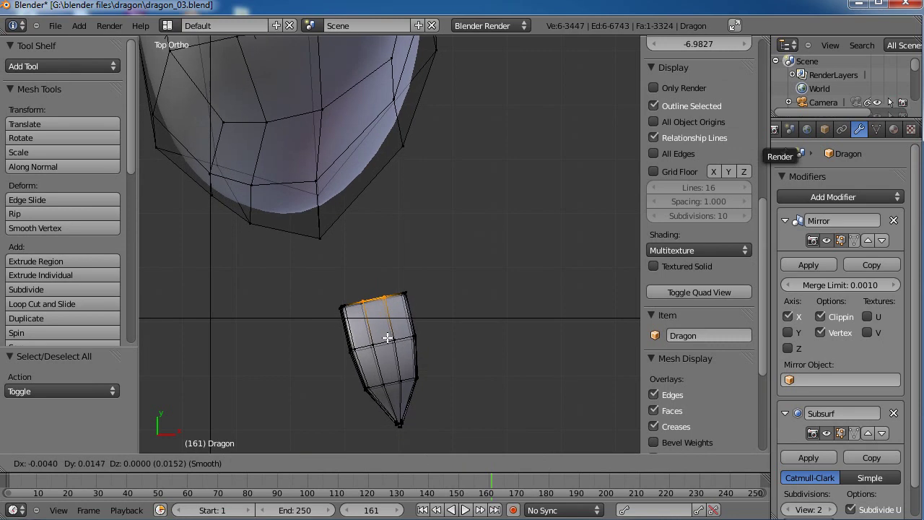
{"action": "left_click", "coordinate": [468, 307]}
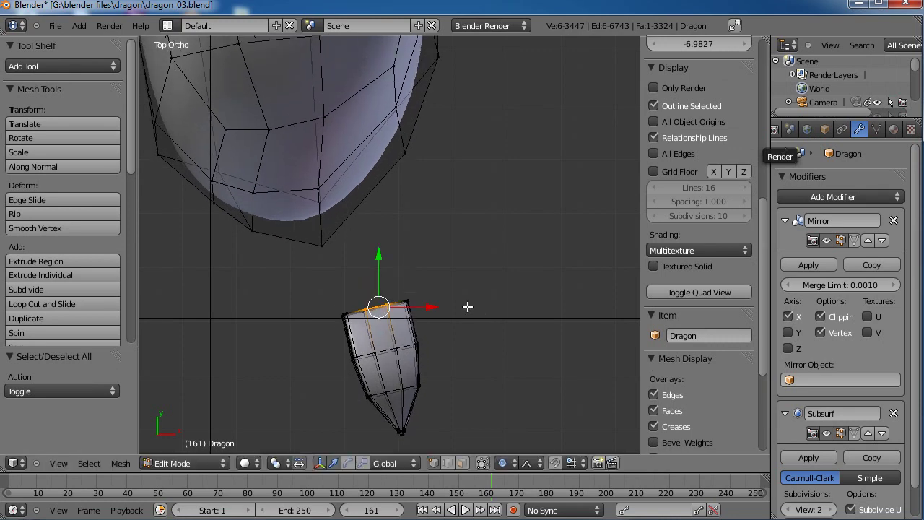
Disable proportional editing and pull the selected base vertices outward by about 0.027 to round the claw's base
{"action": "key", "text": "o"}
{"action": "key", "text": "g"}
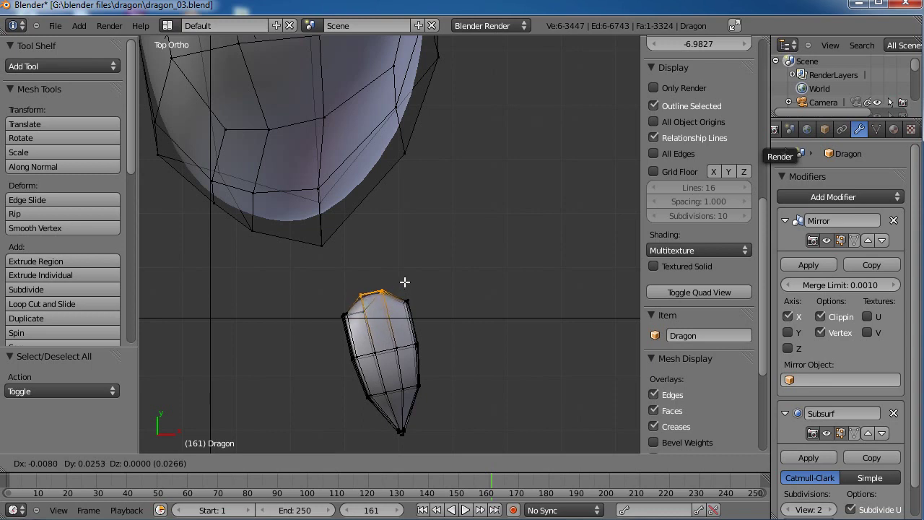
{"action": "left_click", "coordinate": [405, 281]}
Select the whole claw and scale it up by 2.620
{"action": "scroll", "coordinate": [440, 334], "scroll_direction": "down", "scroll_amount": 3}
{"action": "key", "text": "b"}
{"action": "left_click_drag", "start_coordinate": [431, 248], "coordinate": [362, 369]}
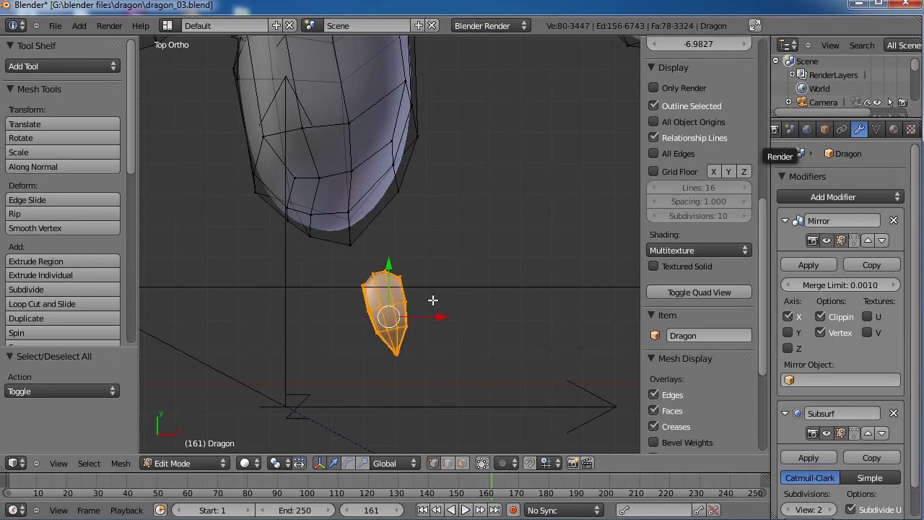
{"action": "key", "text": "s"}
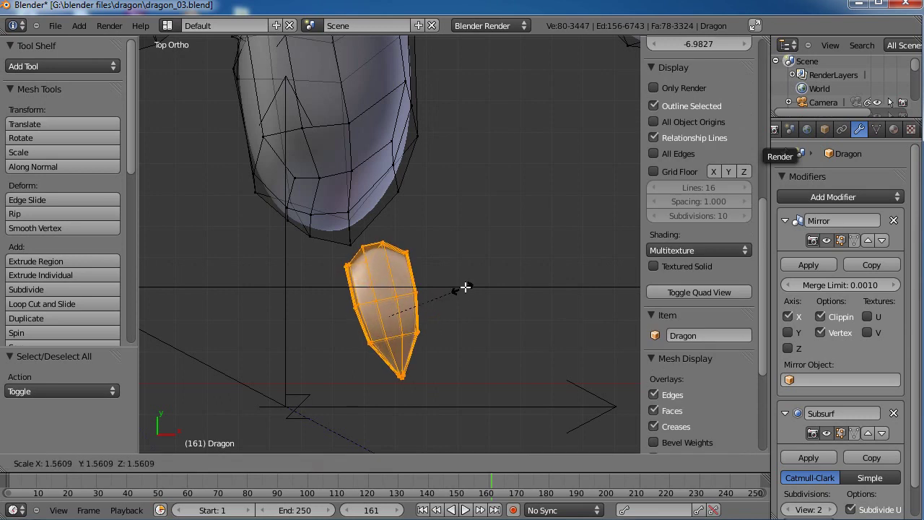
{"action": "left_click", "coordinate": [502, 272]}
Place the claw over the front foot's inner toe tip in top view, straightening it with turns of 5.219° and 3.082°
{"action": "key", "text": "g"}
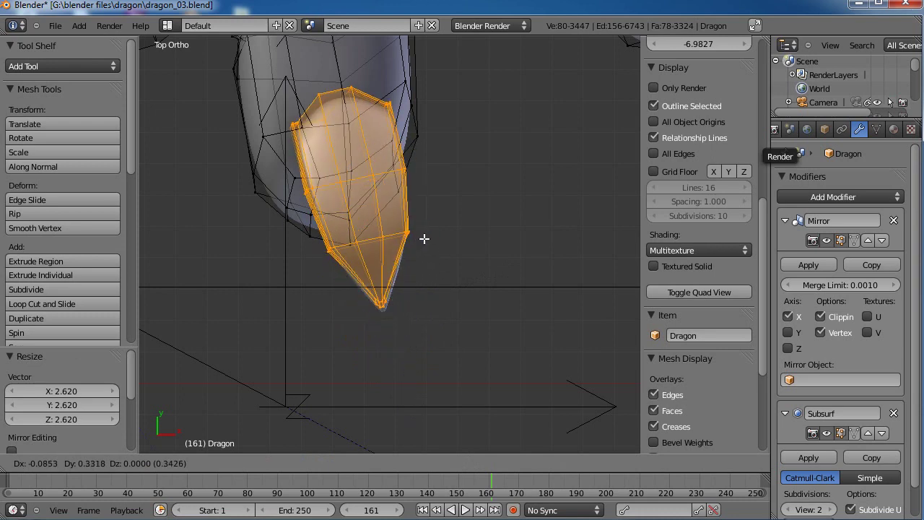
{"action": "left_click", "coordinate": [418, 226]}
{"action": "key", "text": "r"}
{"action": "left_click", "coordinate": [504, 231]}
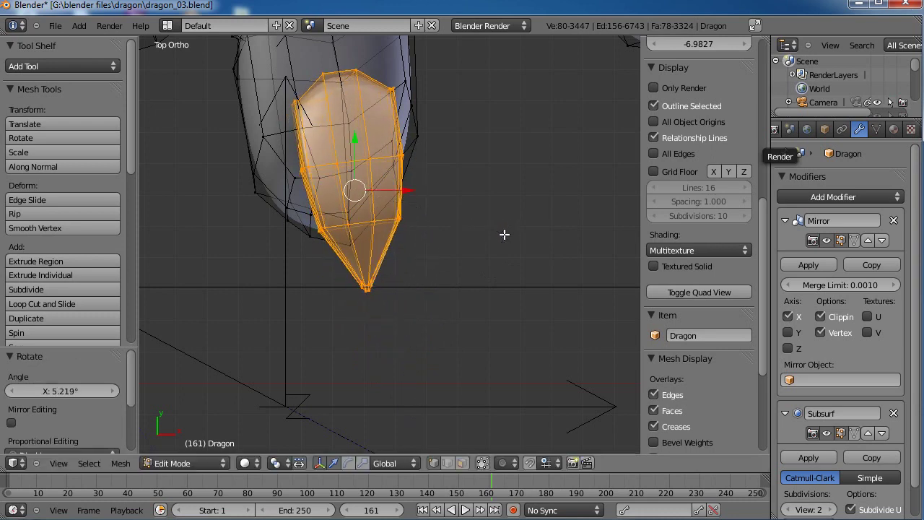
{"action": "key", "text": "g"}
{"action": "left_click", "coordinate": [489, 233]}
{"action": "key", "text": "r"}
{"action": "left_click", "coordinate": [522, 218]}
{"action": "key", "text": "g"}
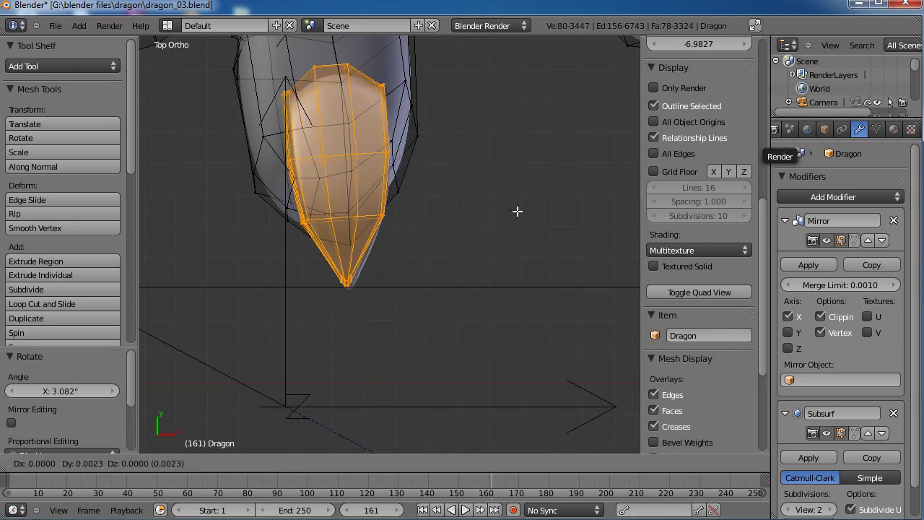
{"action": "left_click", "coordinate": [518, 212]}
Rotate the claw -19.75° in side view so its tip slopes down over the toe
{"action": "key", "text": "KP_3"}
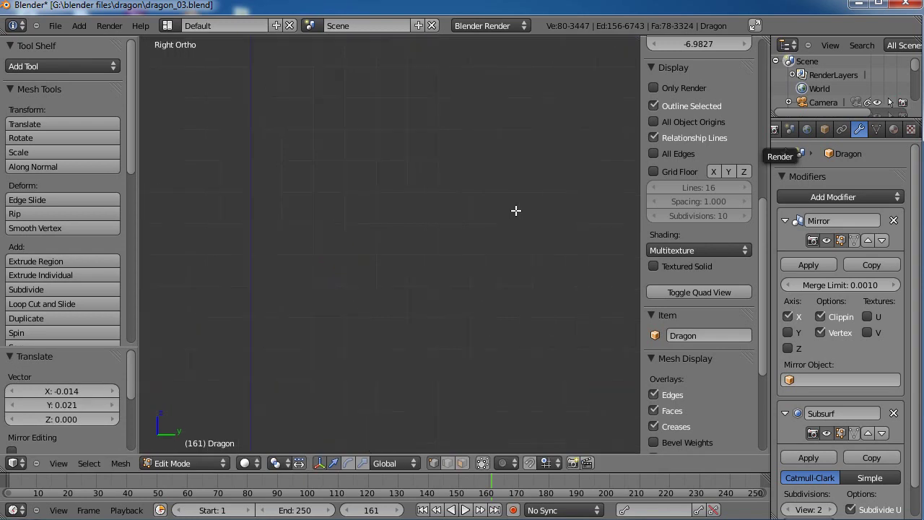
{"action": "scroll", "coordinate": [504, 223], "scroll_direction": "down", "scroll_amount": 3}
{"action": "middle_click_drag", "start_coordinate": [506, 345], "coordinate": [491, 196], "text": "shift"}
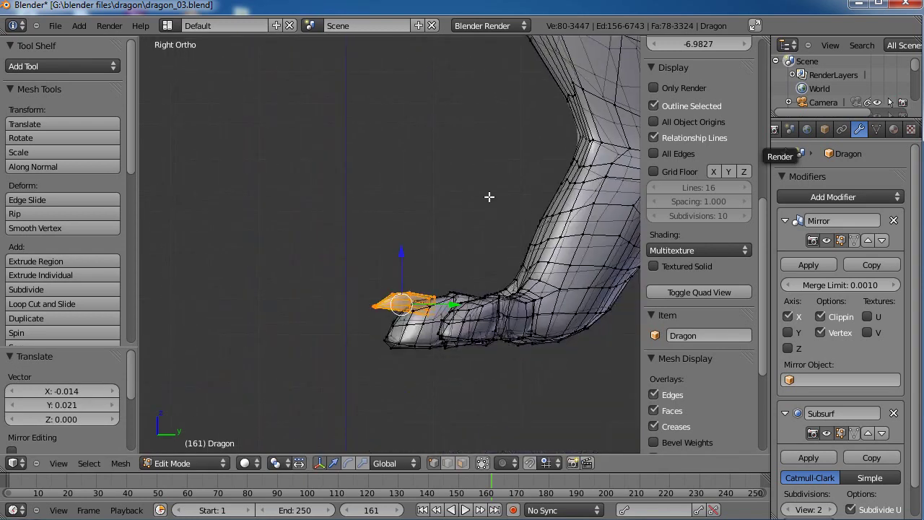
{"action": "scroll", "coordinate": [480, 227], "scroll_direction": "up", "scroll_amount": 2}
{"action": "middle_click_drag", "start_coordinate": [504, 322], "coordinate": [426, 244], "text": "shift"}
{"action": "key", "text": "r"}
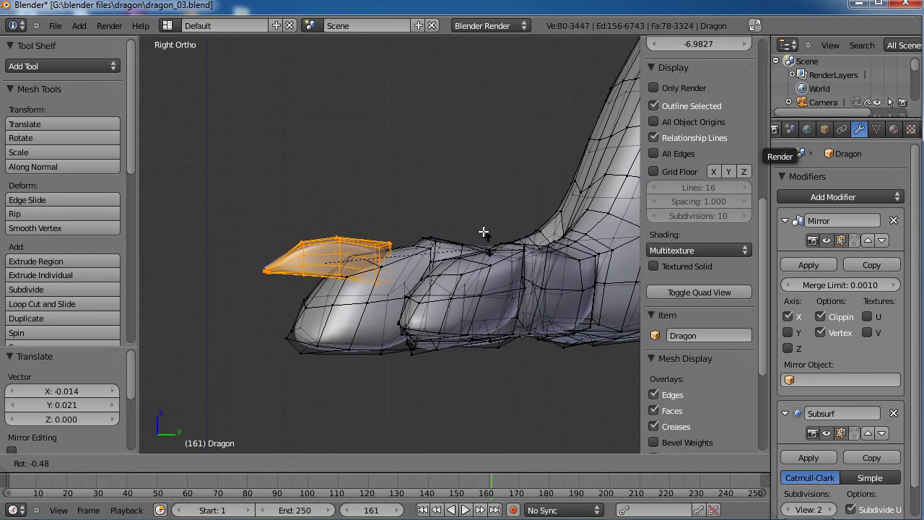
{"action": "left_click", "coordinate": [462, 208]}
Scale the claw by about 1.402 and lower it onto the toe, moving it -0.028 in Y and -0.163 in Z
{"action": "key", "text": "s"}
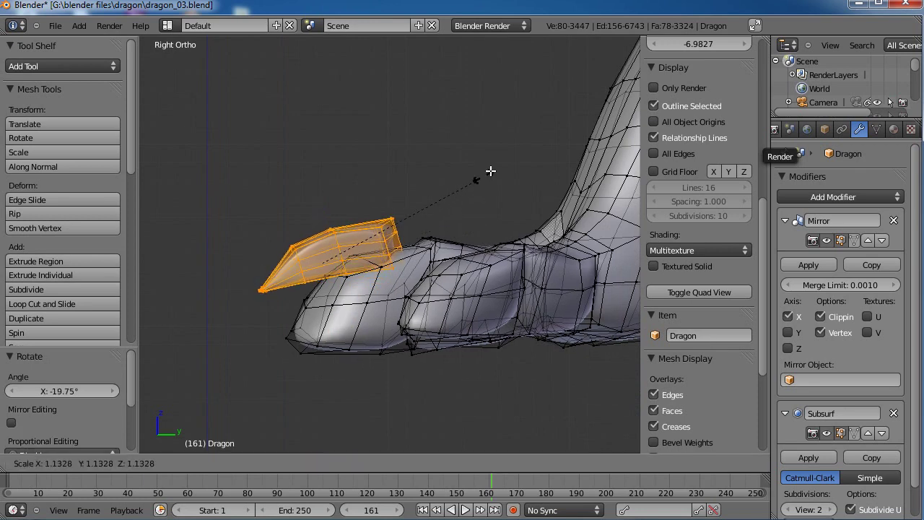
{"action": "left_click", "coordinate": [501, 163]}
{"action": "key", "text": "g"}
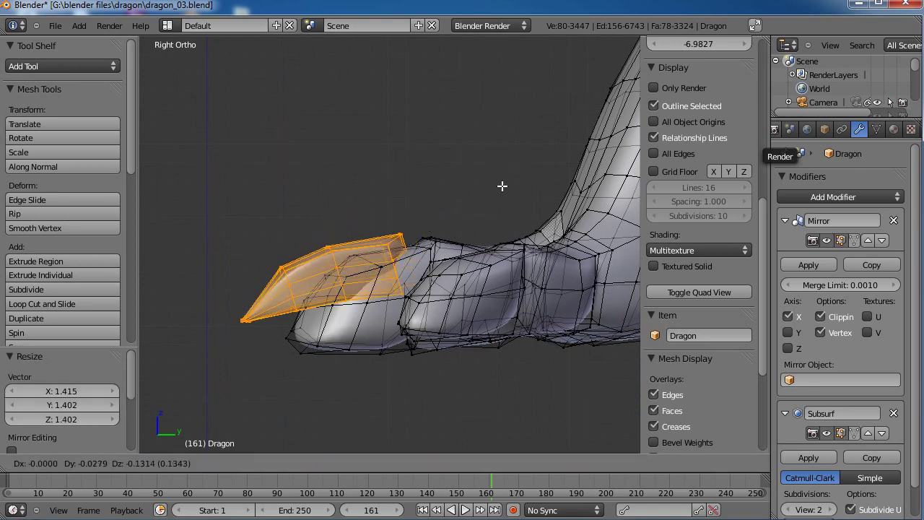
{"action": "left_click", "coordinate": [455, 204]}
Duplicate the claw onto the outer front toe in top view and rotate the copy -36.979° to follow the toe's direction
{"action": "middle_click_drag", "start_coordinate": [447, 206], "coordinate": [431, 279]}
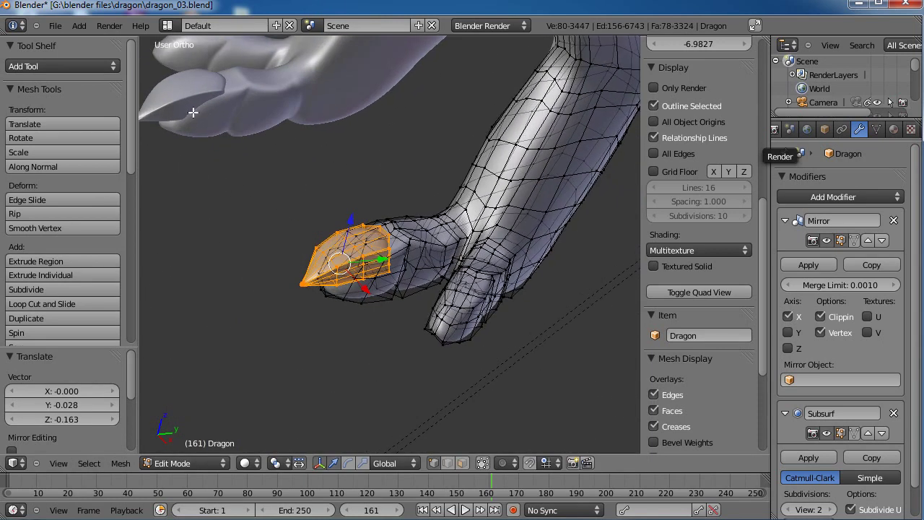
{"action": "scroll", "coordinate": [210, 154], "scroll_direction": "down", "scroll_amount": 3}
{"action": "middle_click_drag", "start_coordinate": [210, 154], "coordinate": [452, 267]}
{"action": "key", "text": "KP_7"}
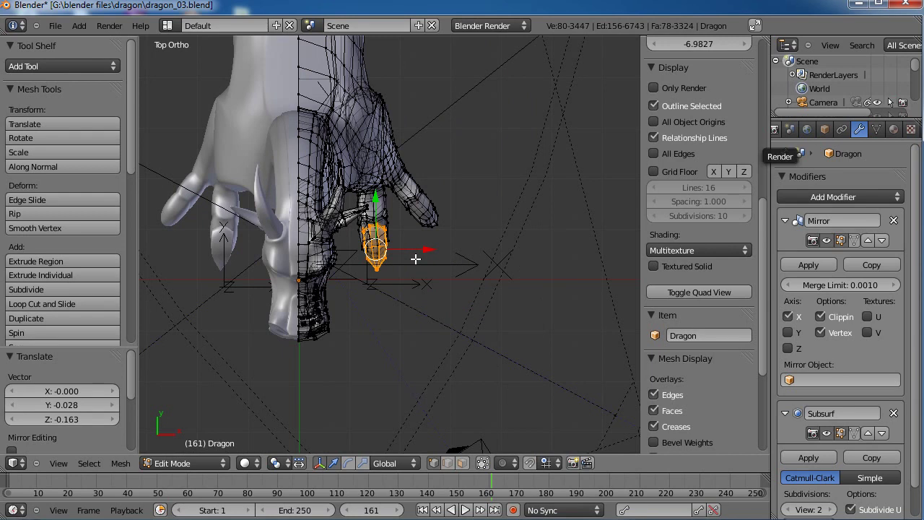
{"action": "key", "text": "shift+d"}
{"action": "left_click", "coordinate": [479, 241]}
{"action": "key", "text": "r"}
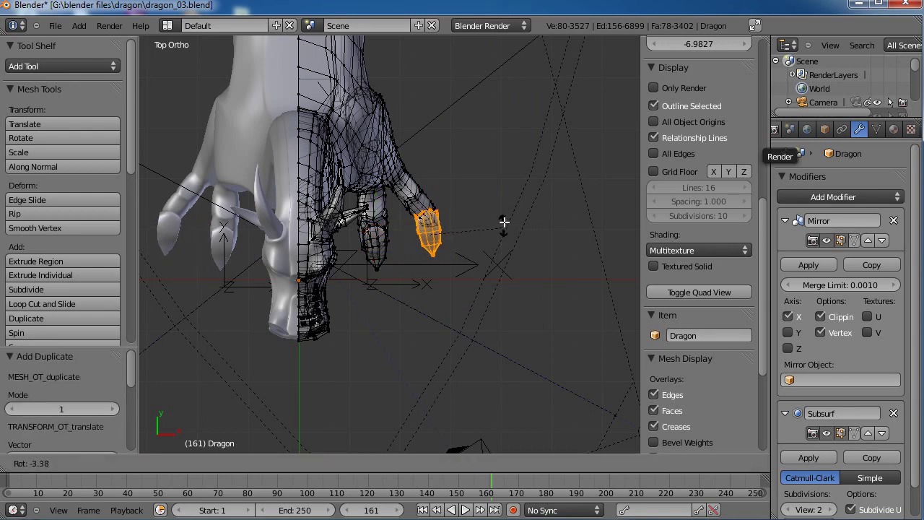
{"action": "left_click", "coordinate": [497, 189]}
Scale the outer toe's claw by 0.804 and fit it to the toe tip, finishing with a move of -0.143 in X and 0.143 in Y
{"action": "key", "text": "g"}
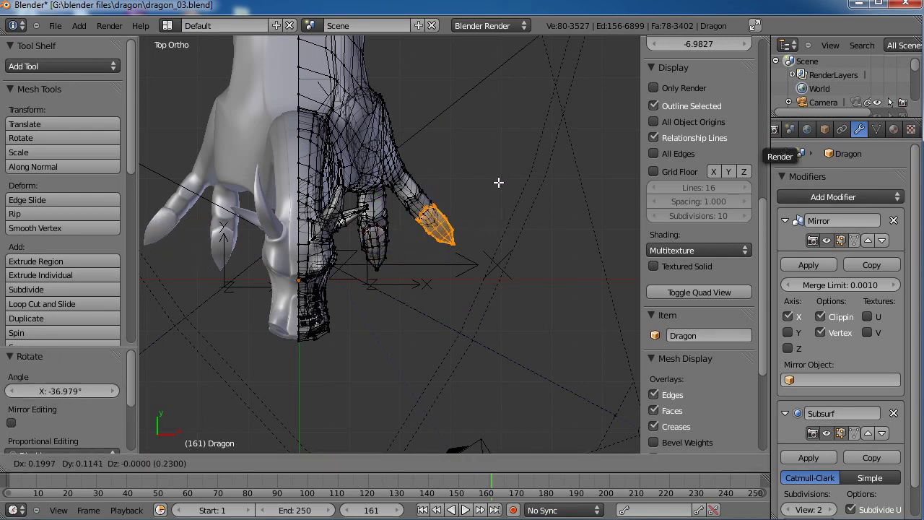
{"action": "left_click", "coordinate": [498, 181]}
{"action": "key", "text": "s"}
{"action": "left_click", "coordinate": [484, 188]}
{"action": "key", "text": "g"}
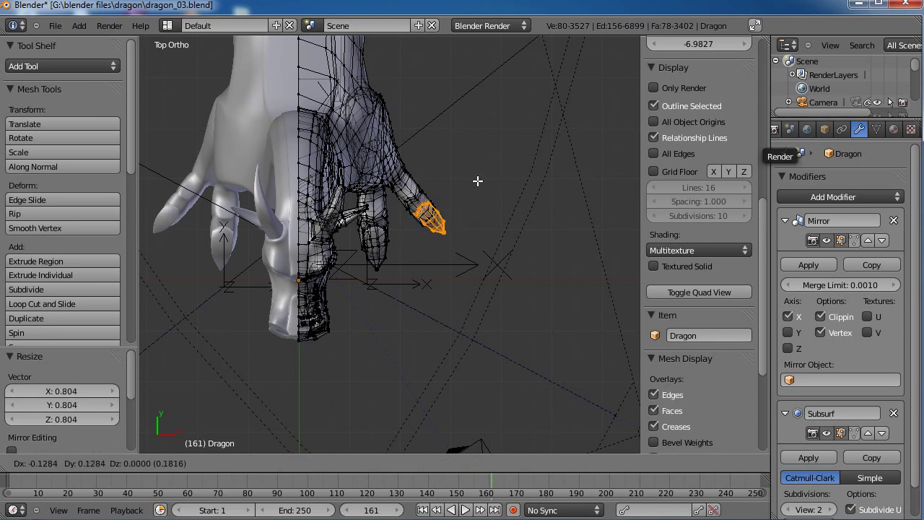
{"action": "left_click", "coordinate": [477, 179]}
Lower the outer toe's claw by 0.020 along Z in side view
{"action": "key", "text": "KP_3"}
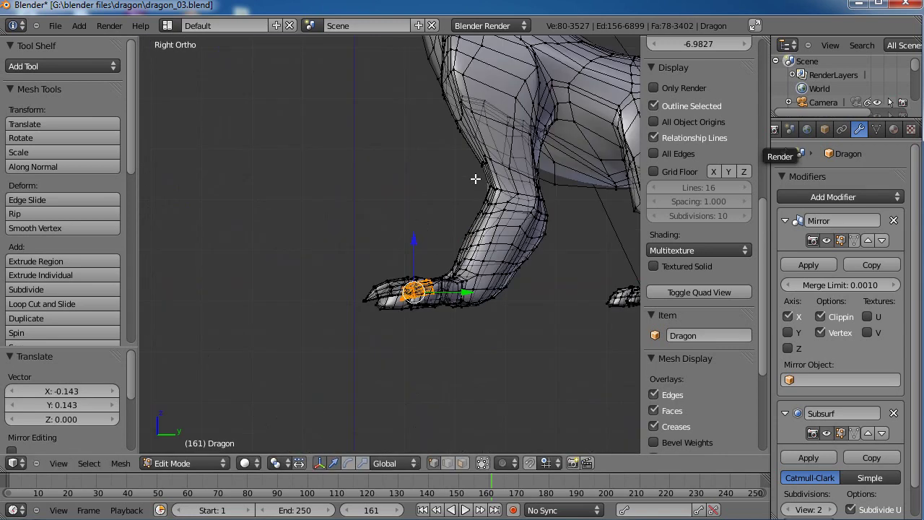
{"action": "scroll", "coordinate": [485, 369], "scroll_direction": "up", "scroll_amount": 4}
{"action": "middle_click_drag", "start_coordinate": [484, 369], "coordinate": [413, 295], "text": "shift"}
{"action": "scroll", "coordinate": [413, 295], "scroll_direction": "up", "scroll_amount": 3}
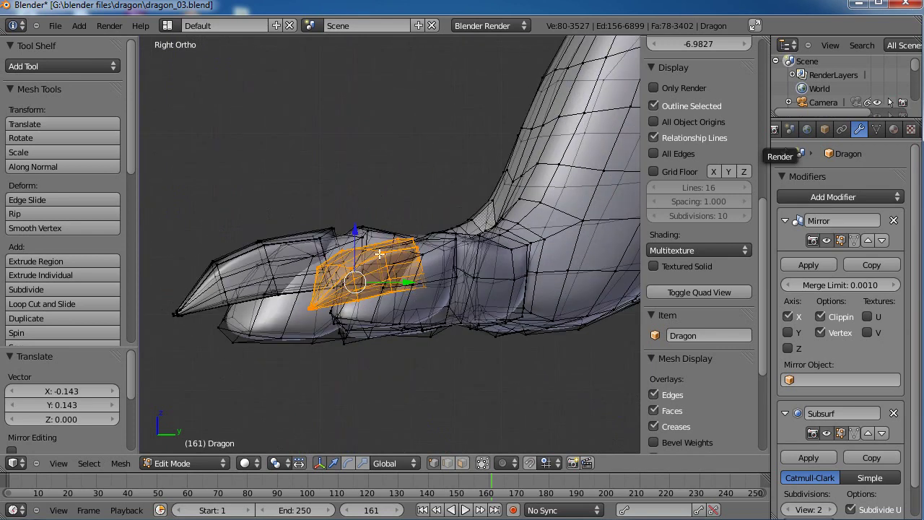
{"action": "left_click_drag", "start_coordinate": [357, 231], "coordinate": [359, 235]}
Duplicate both front claws back to the hind foot and scale the copies by about 0.647
{"action": "scroll", "coordinate": [400, 320], "scroll_direction": "down", "scroll_amount": 4}
{"action": "middle_click_drag", "start_coordinate": [335, 282], "coordinate": [294, 286]}
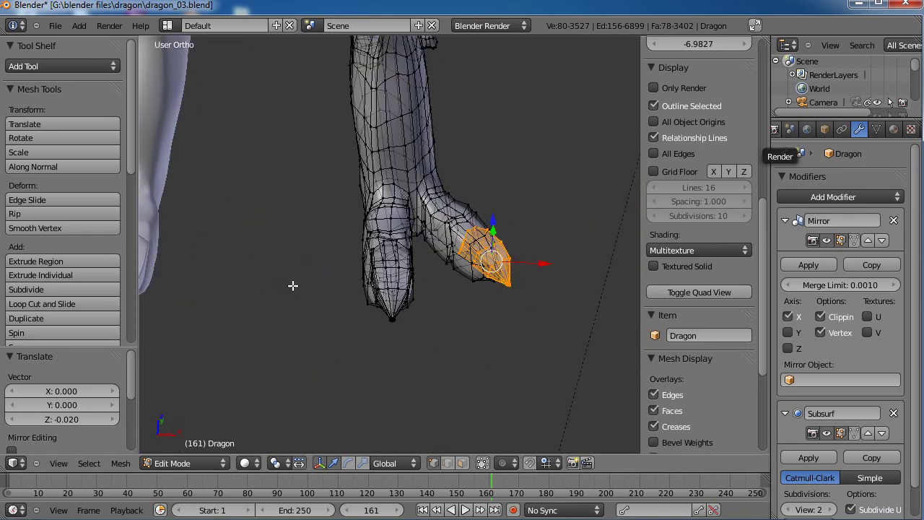
{"action": "key", "text": "ctrl+l"}
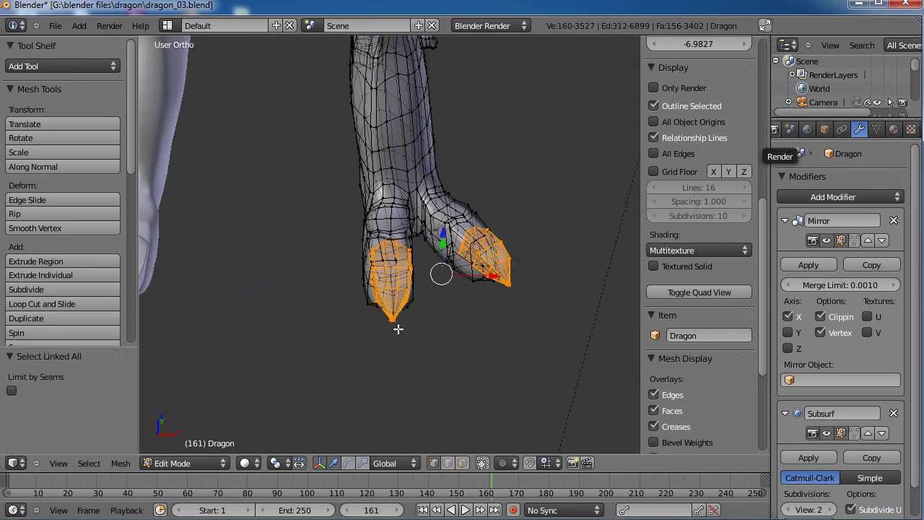
{"action": "key", "text": "KP_3"}
{"action": "scroll", "coordinate": [398, 328], "scroll_direction": "down", "scroll_amount": 3}
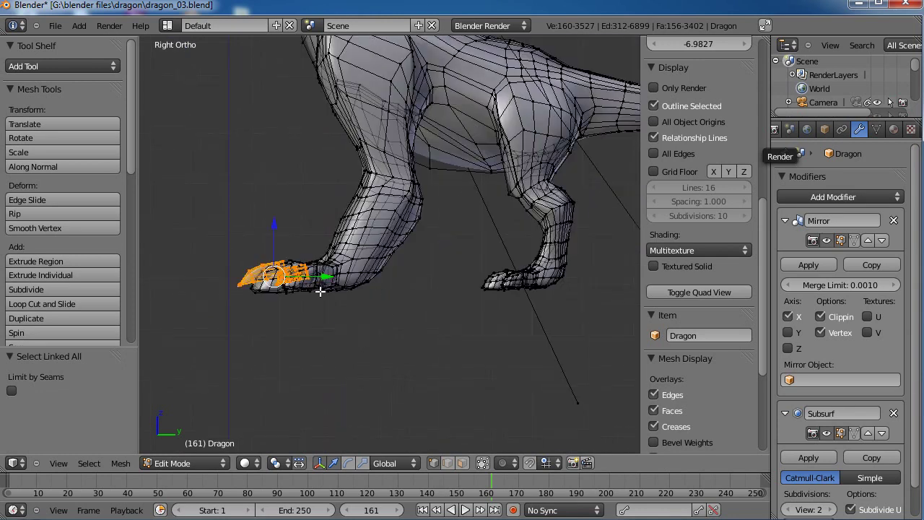
{"action": "key", "text": "shift+d"}
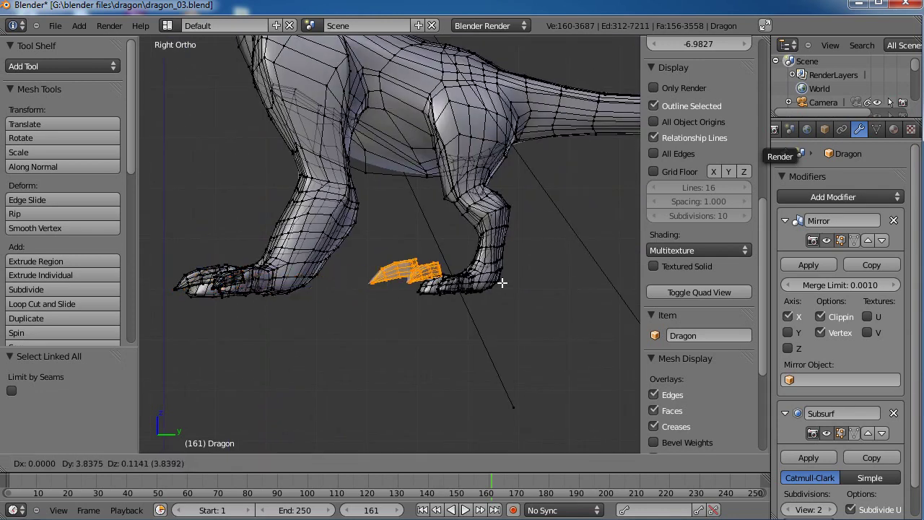
{"action": "left_click", "coordinate": [505, 283]}
{"action": "key", "text": "s"}
{"action": "left_click", "coordinate": [478, 281]}
Switch to a wireframe top view of the hind foot and scale its two claws by 0.899
{"action": "middle_click_drag", "start_coordinate": [478, 281], "coordinate": [395, 382]}
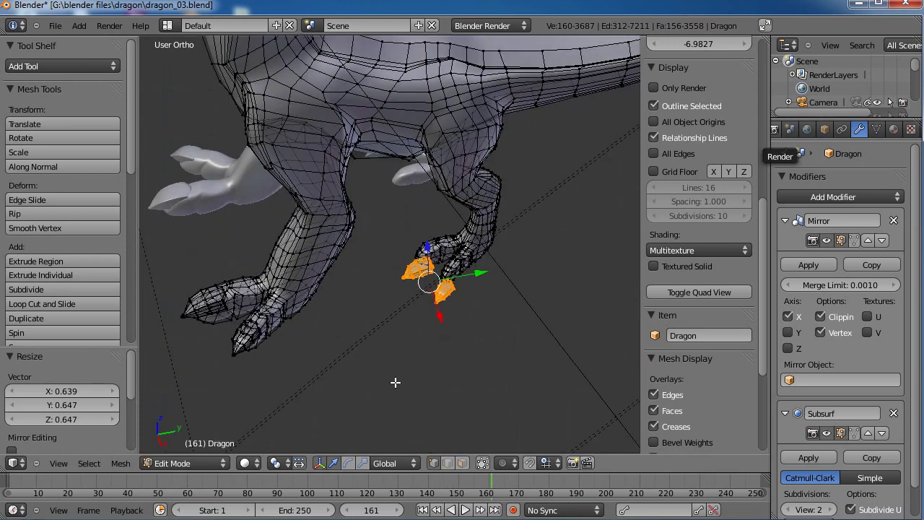
{"action": "key", "text": "KP_7"}
{"action": "key", "text": "z"}
{"action": "scroll", "coordinate": [396, 382], "scroll_direction": "up", "scroll_amount": 6}
{"action": "scroll", "coordinate": [412, 307], "scroll_direction": "down", "scroll_amount": 5}
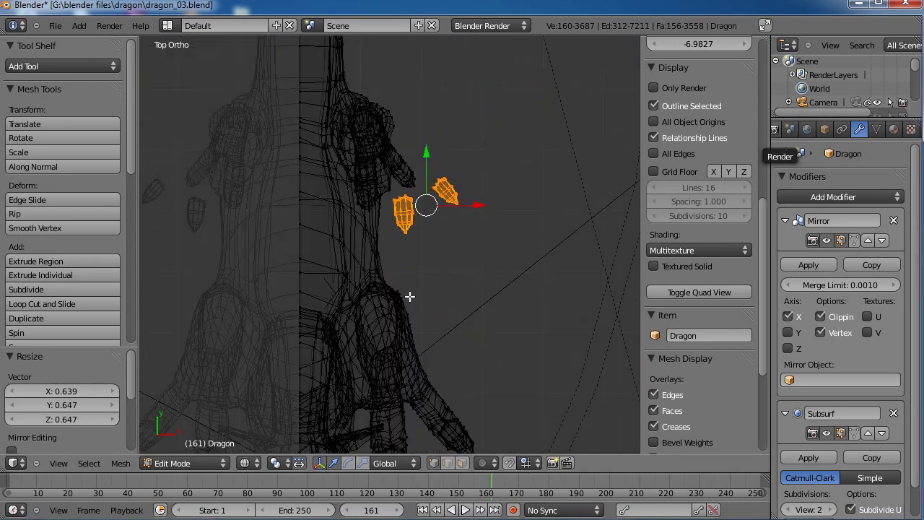
{"action": "scroll", "coordinate": [406, 284], "scroll_direction": "up", "scroll_amount": 5}
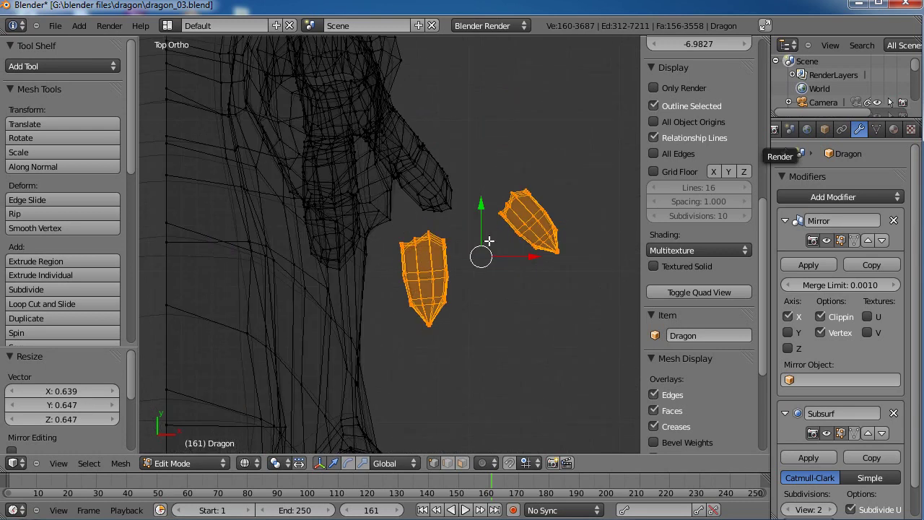
{"action": "key", "text": "s"}
{"action": "left_click", "coordinate": [545, 221]}
Fit the two hind claws onto the toe tips in top view, scaling them by 1.109 and nudging them -0.019 in X and 0.024 in Y
{"action": "key", "text": "g"}
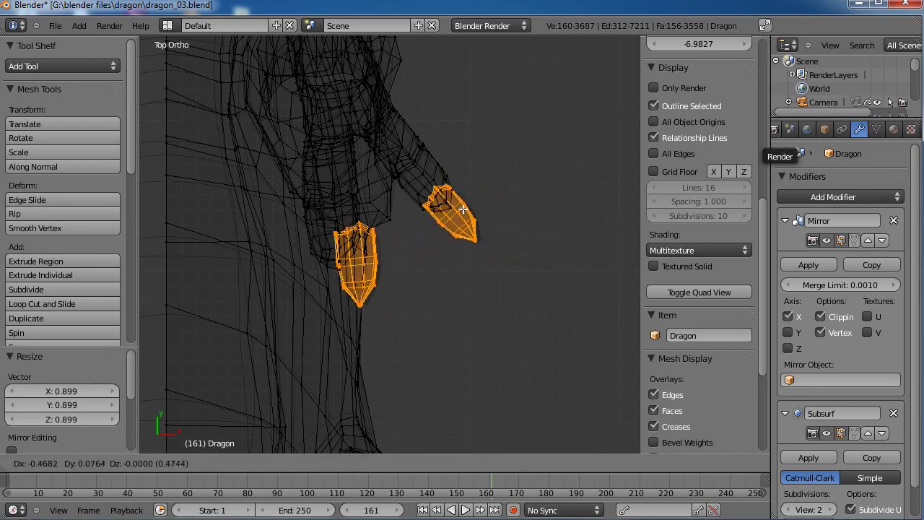
{"action": "left_click", "coordinate": [453, 196]}
{"action": "key", "text": "s"}
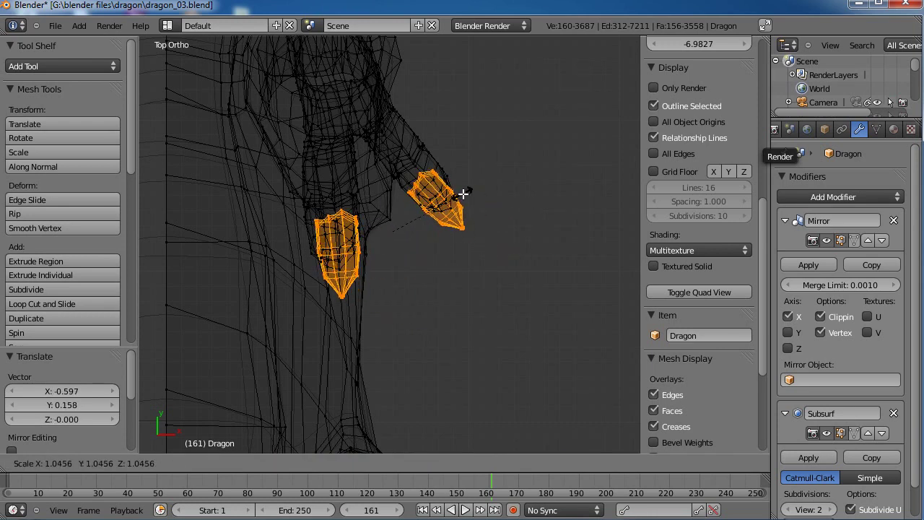
{"action": "left_click", "coordinate": [464, 192]}
{"action": "key", "text": "g"}
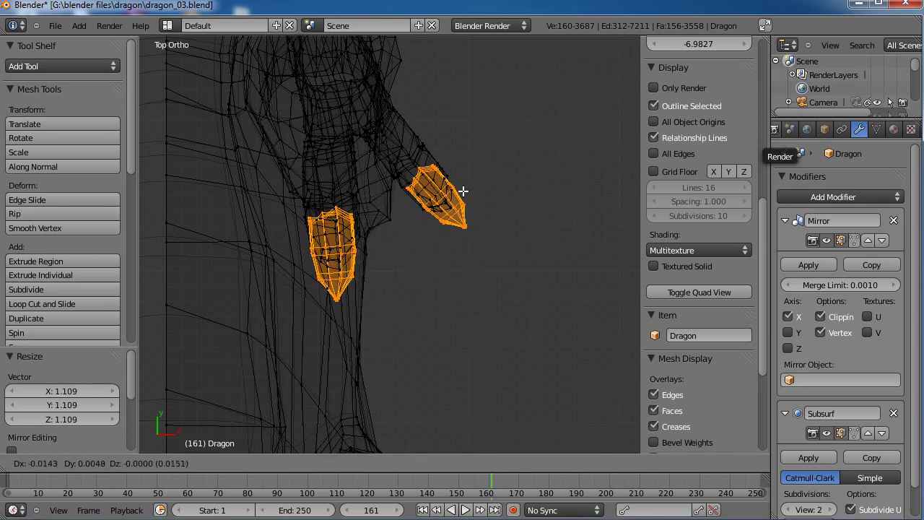
{"action": "left_click", "coordinate": [463, 192]}
Lower both hind claws onto the toes in side view, moving them -0.143 and a further -0.047 along Z
{"action": "middle_click_drag", "start_coordinate": [461, 195], "coordinate": [316, 221]}
{"action": "key", "text": "KP_3"}
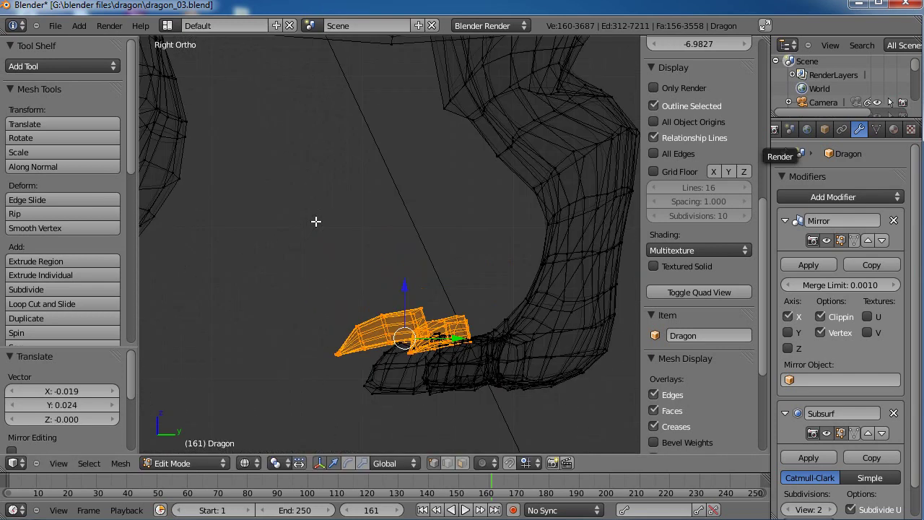
{"action": "key", "text": "g"}
{"action": "key", "text": "z"}
{"action": "left_click", "coordinate": [406, 309]}
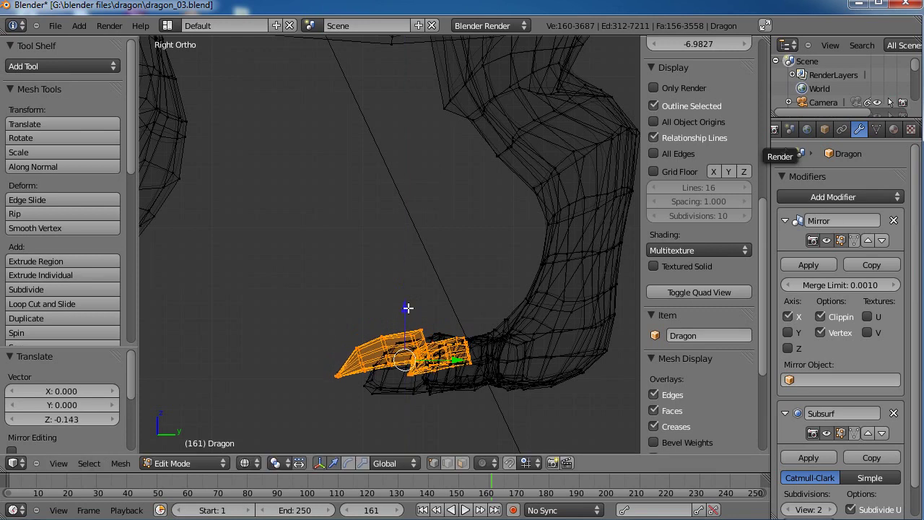
{"action": "key", "text": "z"}
{"action": "scroll", "coordinate": [387, 310], "scroll_direction": "down", "scroll_amount": 1, "text": "shift"}
{"action": "scroll", "coordinate": [388, 311], "scroll_direction": "up", "scroll_amount": 4}
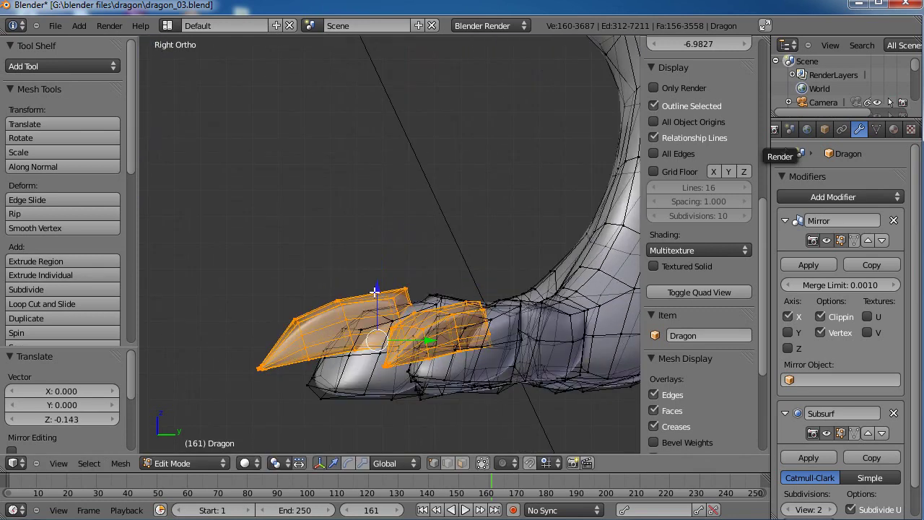
{"action": "key", "text": "g"}
{"action": "key", "text": "z"}
{"action": "left_click", "coordinate": [400, 295]}
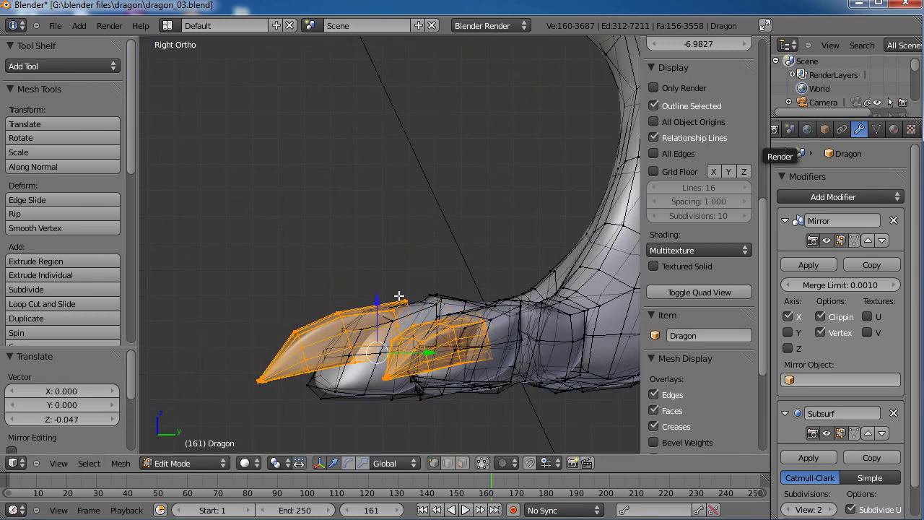
Switch the dragon from Edit Mode to Sculpt Mode and smooth the crease along its belly with the Smooth brush
{"action": "scroll", "coordinate": [400, 295], "scroll_direction": "down", "scroll_amount": 3}
{"action": "key", "text": "Tab"}
{"action": "scroll", "coordinate": [399, 296], "scroll_direction": "down", "scroll_amount": 2}
{"action": "middle_click_drag", "start_coordinate": [398, 295], "coordinate": [399, 255]}
{"action": "scroll", "coordinate": [398, 254], "scroll_direction": "up", "scroll_amount": 3}
{"action": "middle_click_drag", "start_coordinate": [369, 290], "coordinate": [340, 354]}
{"action": "left_click", "coordinate": [199, 466]}
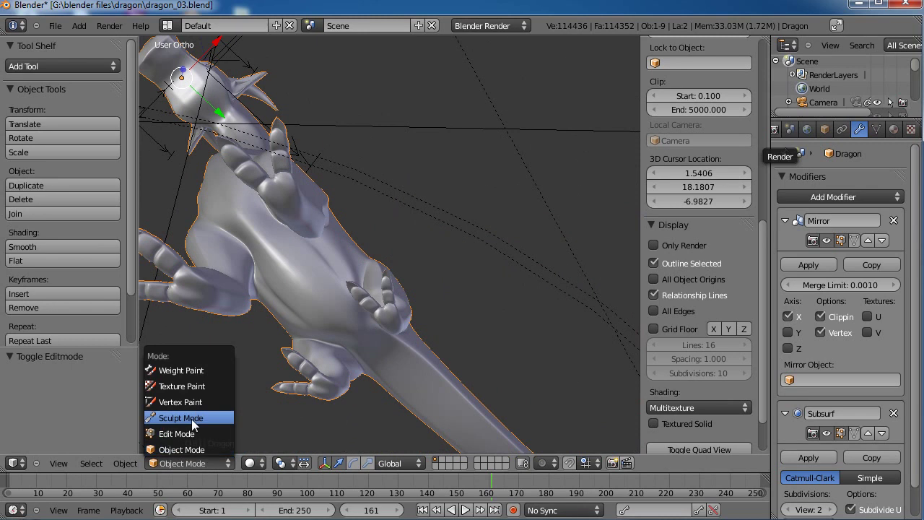
{"action": "left_click", "coordinate": [191, 419]}
{"action": "scroll", "coordinate": [297, 267], "scroll_direction": "up", "scroll_amount": 5}
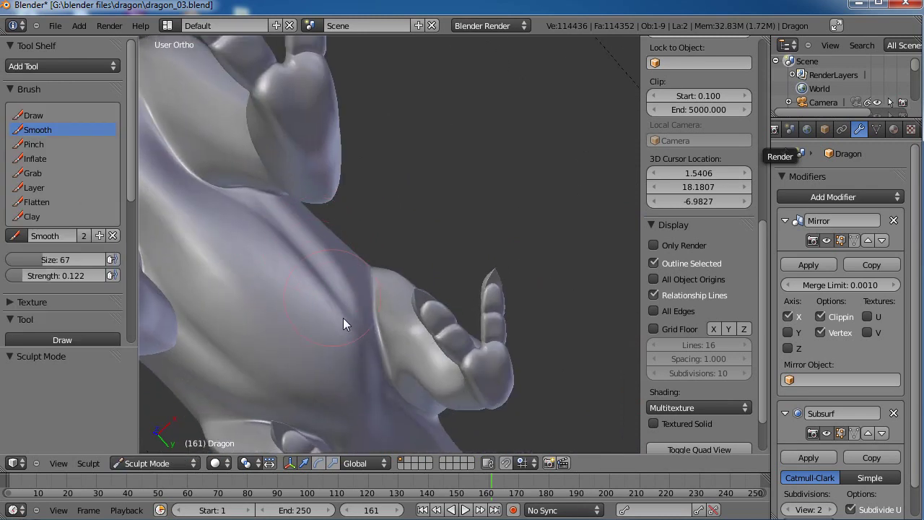
{"action": "left_click_drag", "start_coordinate": [334, 293], "coordinate": [324, 268]}
{"action": "middle_click_drag", "start_coordinate": [418, 183], "coordinate": [392, 270]}
{"action": "mouse_move", "coordinate": [379, 254]}
{"action": "left_mouse_down"}
{"action": "mouse_move", "coordinate": [392, 239]}
{"action": "mouse_move", "coordinate": [404, 274]}
{"action": "mouse_move", "coordinate": [393, 304]}
{"action": "mouse_move", "coordinate": [384, 284]}
{"action": "mouse_move", "coordinate": [413, 247]}
{"action": "left_mouse_up"}
{"action": "mouse_move", "coordinate": [412, 247]}
{"action": "middle_mouse_down"}
{"action": "mouse_move", "coordinate": [342, 178]}
{"action": "mouse_move", "coordinate": [402, 128]}
{"action": "mouse_move", "coordinate": [357, 199]}
{"action": "middle_mouse_up"}
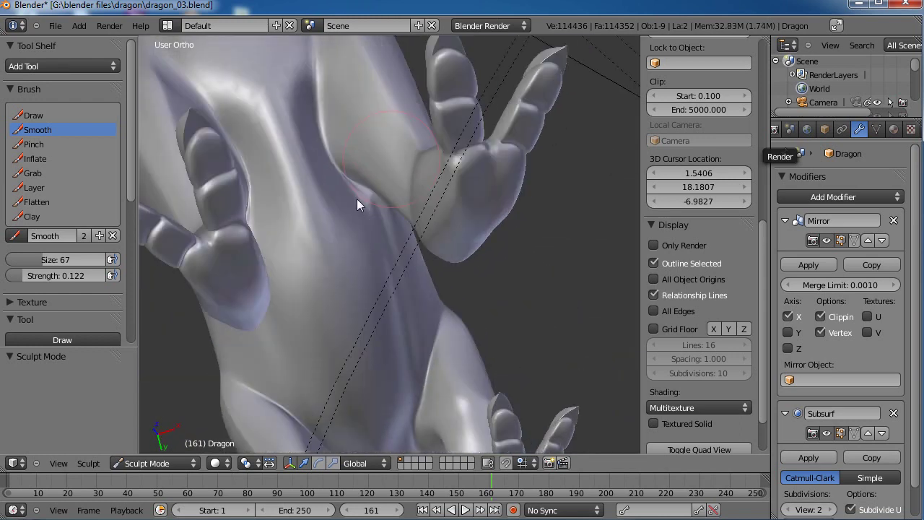
Add two single-cut edge loops around the torso in Edit Mode, one near the hind leg and one just behind the front leg
{"action": "key", "text": "KP_3"}
{"action": "scroll", "coordinate": [409, 248], "scroll_direction": "up", "scroll_amount": 2}
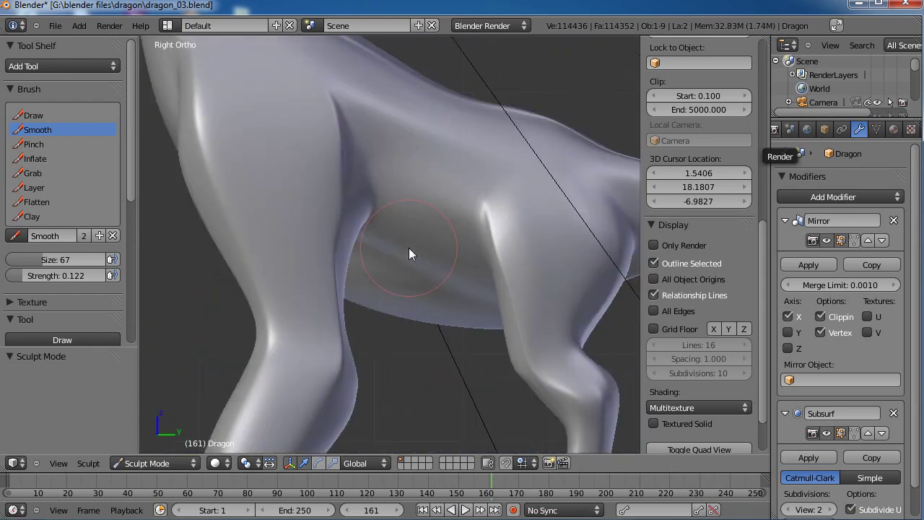
{"action": "key", "text": "Tab"}
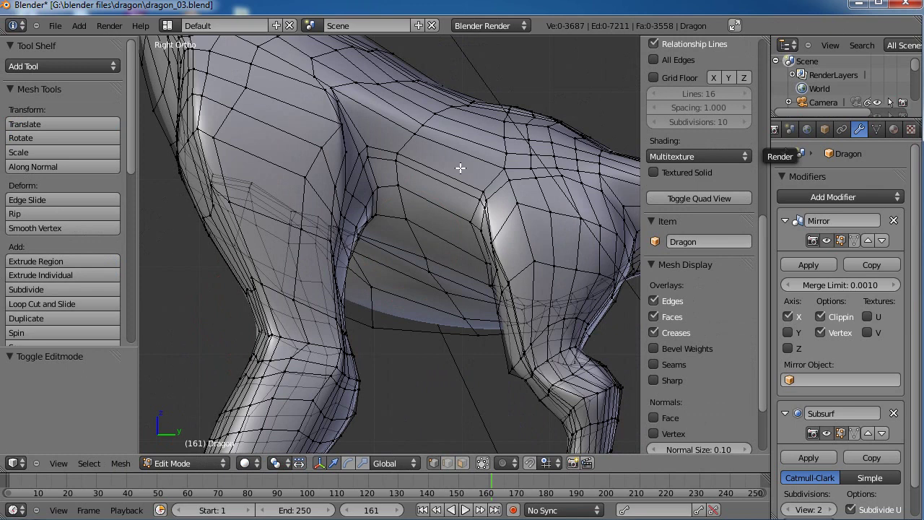
{"action": "left_click", "coordinate": [460, 167]}
{"action": "left_click", "coordinate": [474, 192]}
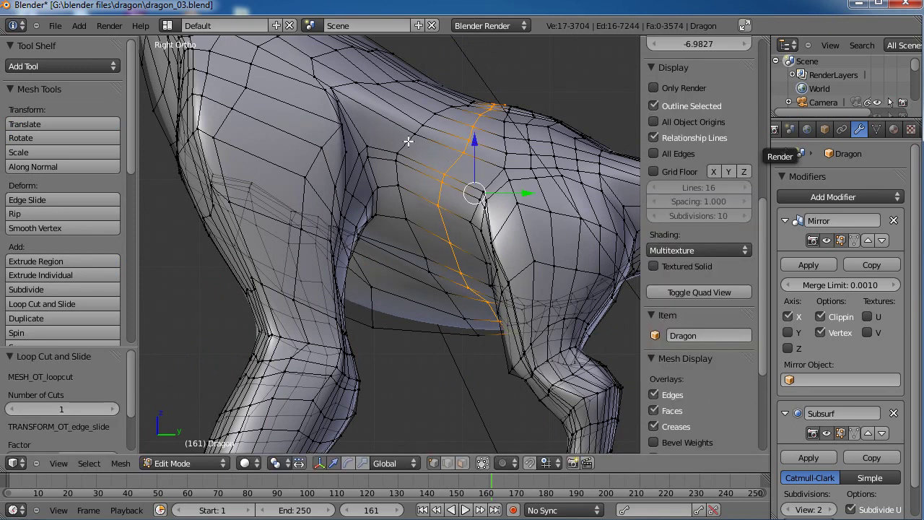
{"action": "key", "text": "ctrl+r"}
{"action": "left_click", "coordinate": [383, 120]}
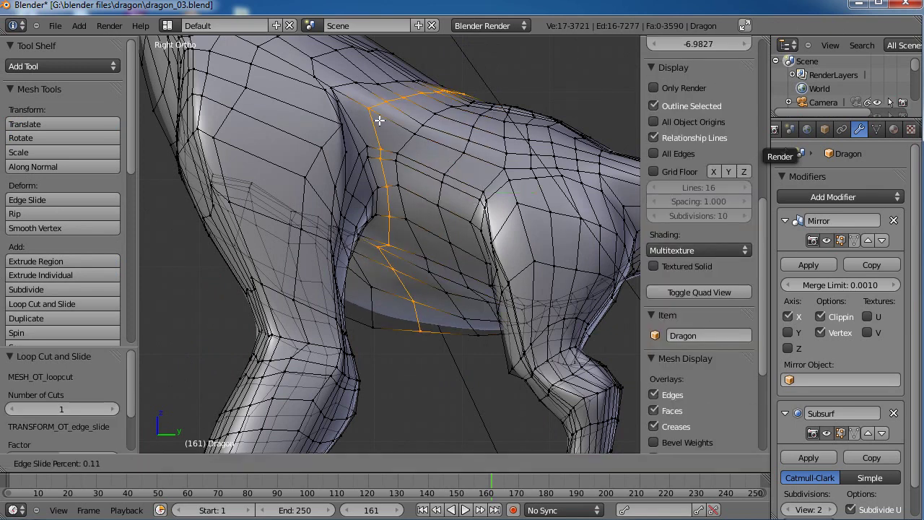
{"action": "left_click", "coordinate": [381, 120]}
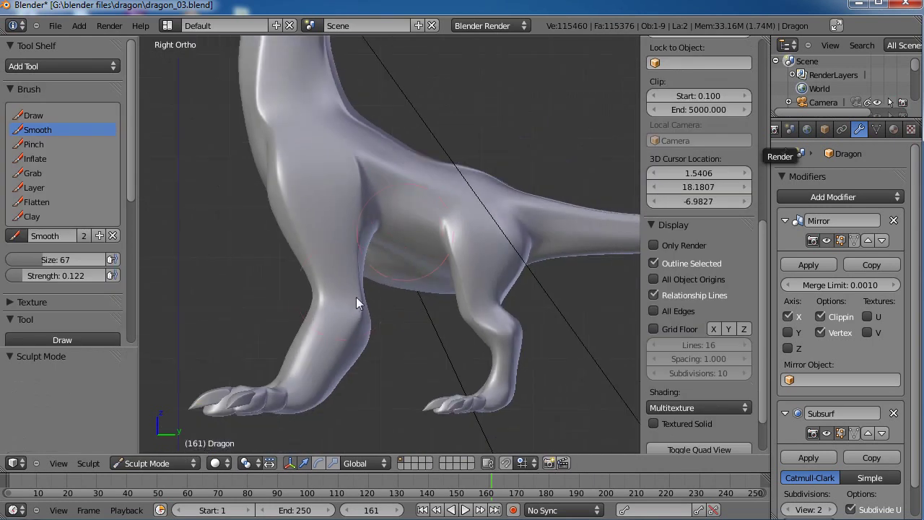
Smooth the ridges along the belly between the front and hind legs with the Smooth brush in Sculpt Mode
{"action": "mouse_move", "coordinate": [357, 301]}
{"action": "middle_mouse_down"}
{"action": "mouse_move", "coordinate": [377, 195]}
{"action": "mouse_move", "coordinate": [408, 173]}
{"action": "mouse_move", "coordinate": [403, 177]}
{"action": "middle_mouse_up"}
{"action": "scroll", "coordinate": [391, 280], "scroll_direction": "up", "scroll_amount": 3}
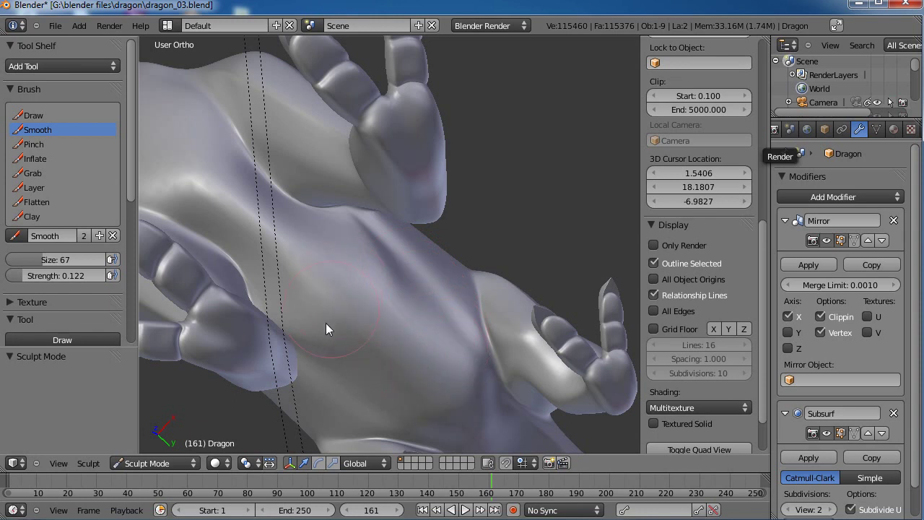
{"action": "middle_click_drag", "start_coordinate": [438, 323], "coordinate": [382, 230]}
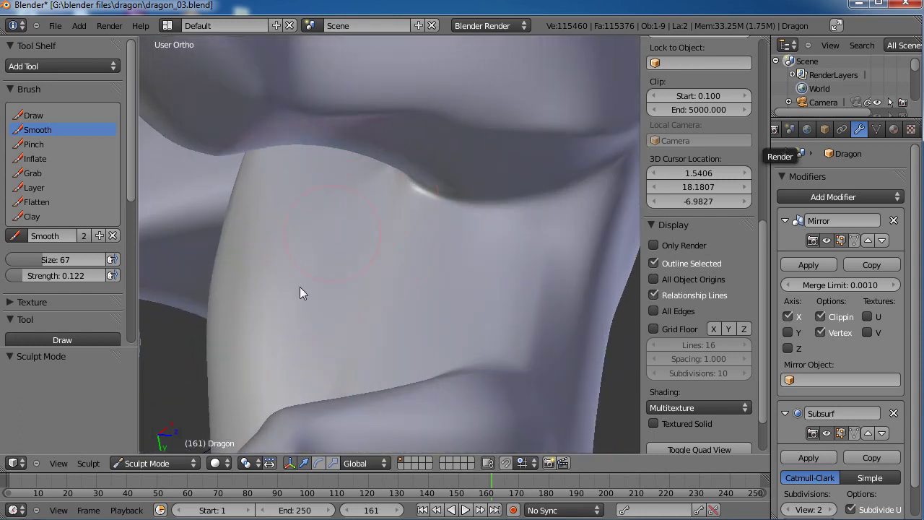
{"action": "scroll", "coordinate": [304, 308], "scroll_direction": "down", "scroll_amount": 3}
{"action": "scroll", "coordinate": [388, 333], "scroll_direction": "up", "scroll_amount": 2}
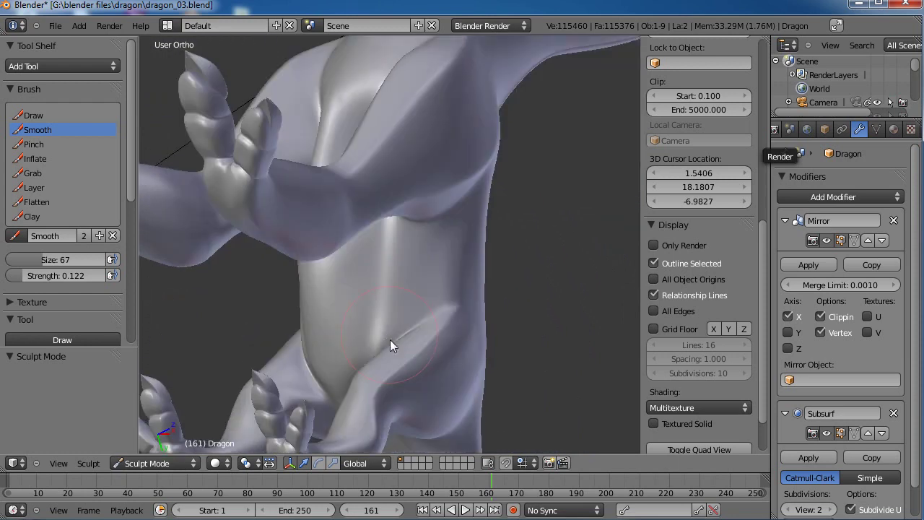
{"action": "middle_click_drag", "start_coordinate": [390, 336], "coordinate": [390, 340]}
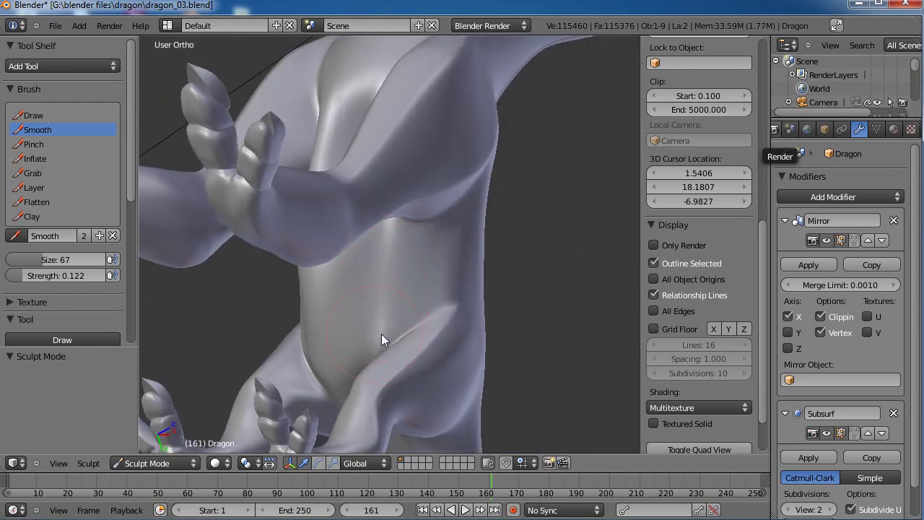
{"action": "mouse_move", "coordinate": [354, 310]}
{"action": "middle_mouse_down"}
{"action": "mouse_move", "coordinate": [421, 324]}
{"action": "mouse_move", "coordinate": [377, 355]}
{"action": "middle_mouse_up"}
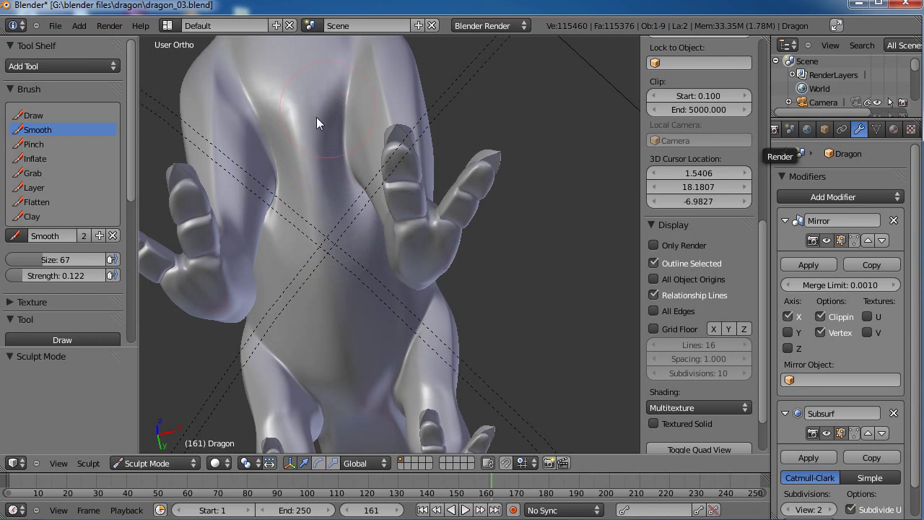
Try flattening the chest and belly with the Flatten brush at size 25 and strength 0.200, and undo the stroke
{"action": "left_click", "coordinate": [38, 204]}
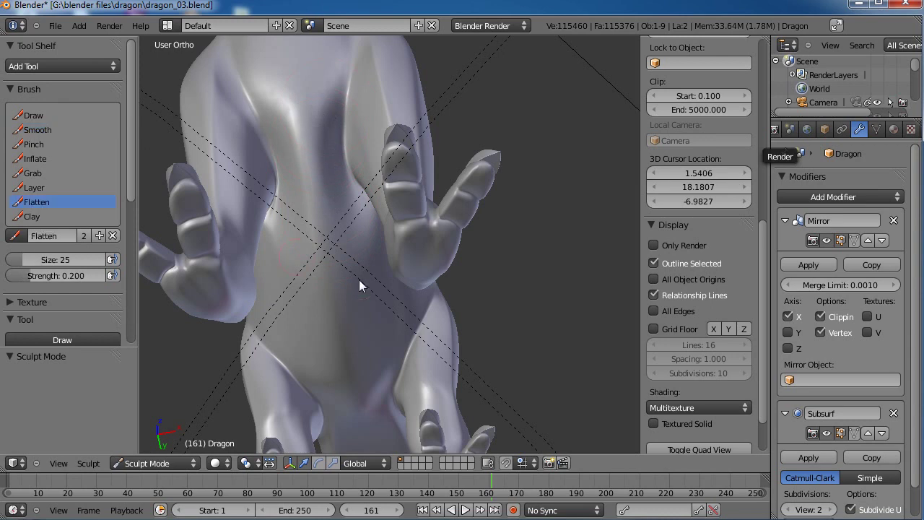
{"action": "scroll", "coordinate": [342, 272], "scroll_direction": "down", "scroll_amount": 4}
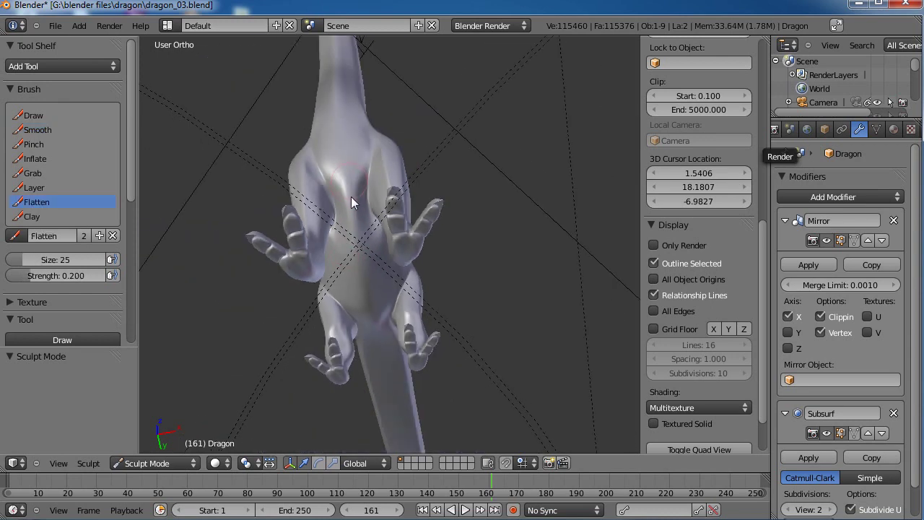
{"action": "left_click_drag", "start_coordinate": [356, 225], "coordinate": [376, 293]}
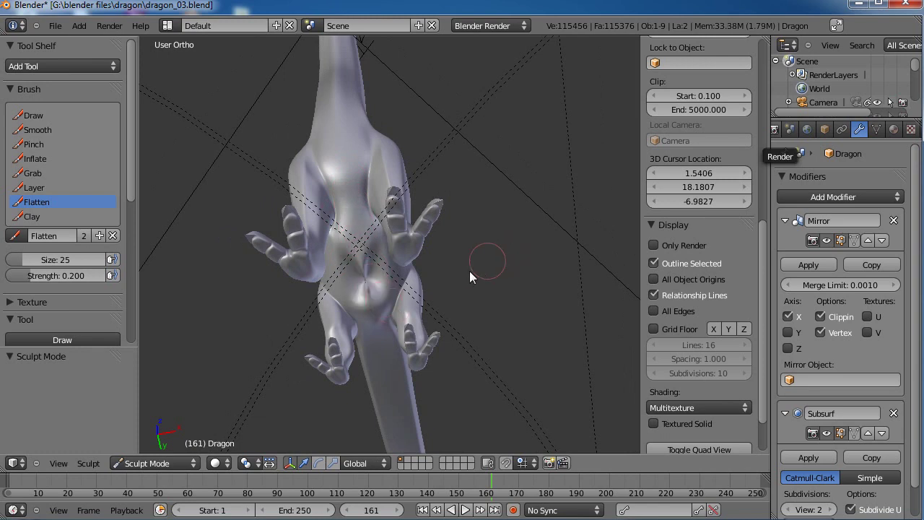
{"action": "key", "text": "ctrl+z"}
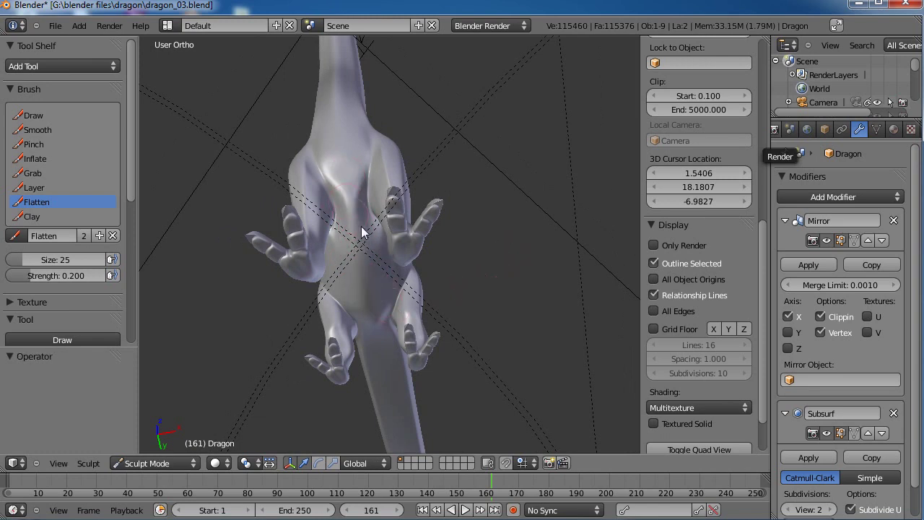
Set the Flatten brush's strength to 0.081 and return to the Smooth brush
{"action": "left_click_drag", "start_coordinate": [45, 277], "coordinate": [22, 279]}
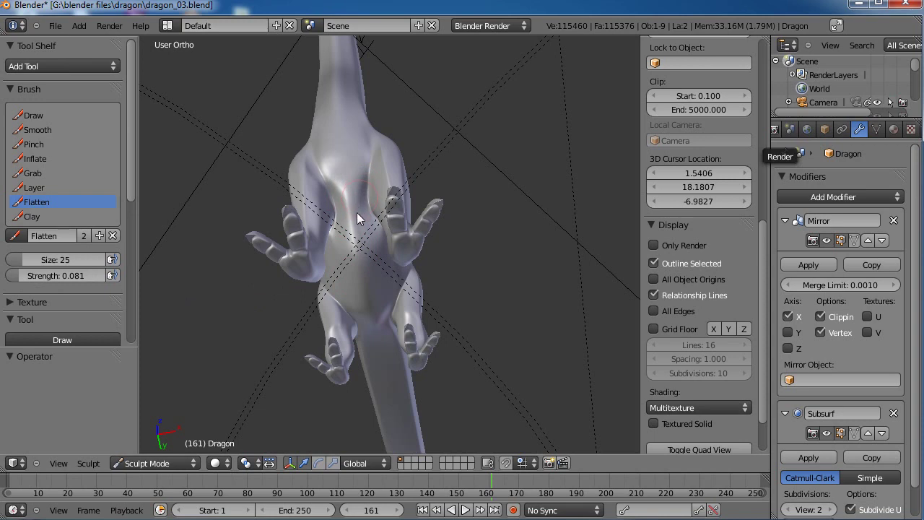
{"action": "middle_click_drag", "start_coordinate": [379, 297], "coordinate": [446, 268]}
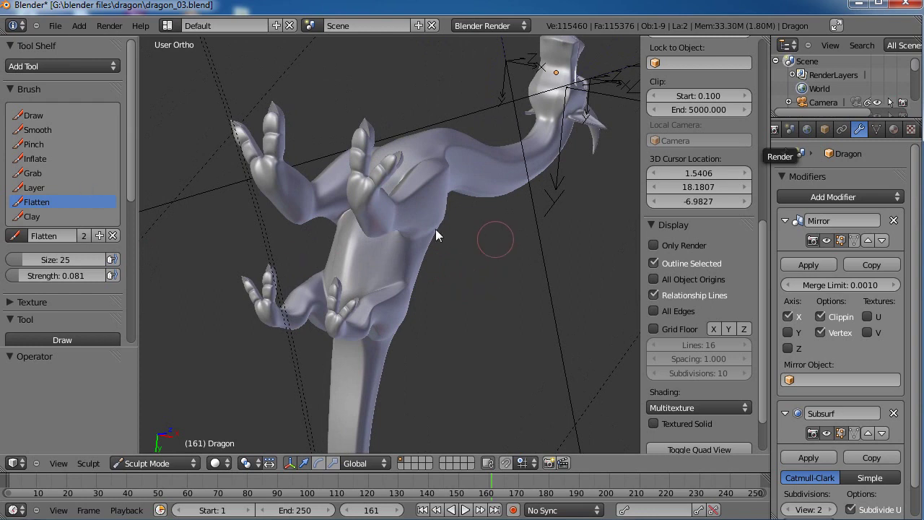
{"action": "middle_click_drag", "start_coordinate": [305, 231], "coordinate": [446, 176]}
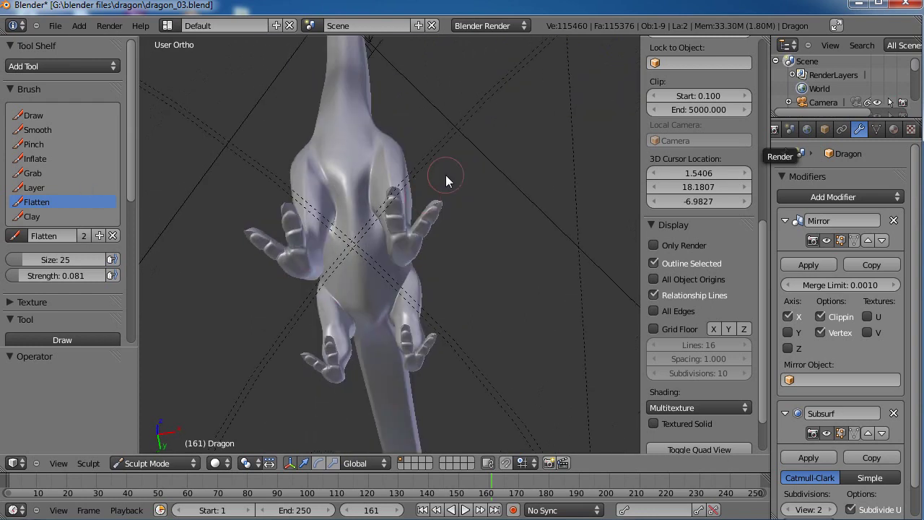
{"action": "left_click", "coordinate": [38, 130]}
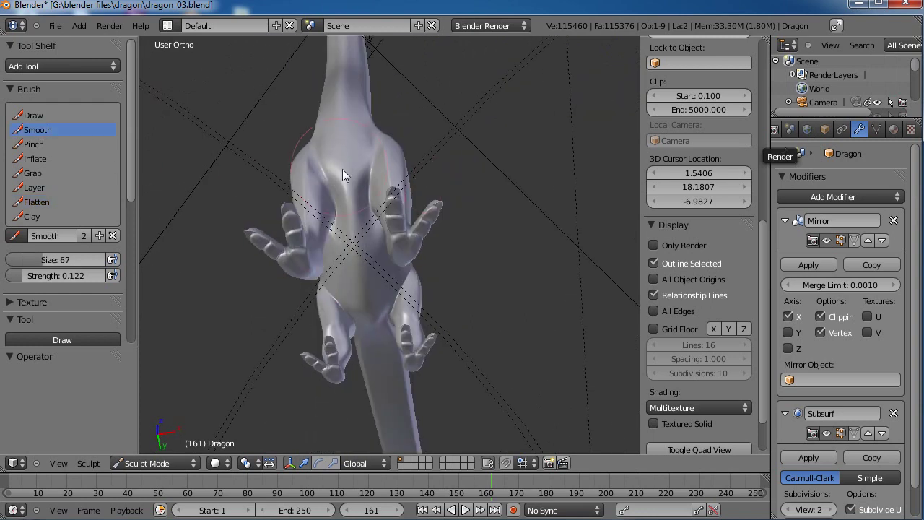
{"action": "scroll", "coordinate": [350, 178], "scroll_direction": "up", "scroll_amount": 5}
{"action": "middle_click_drag", "start_coordinate": [303, 126], "coordinate": [402, 250]}
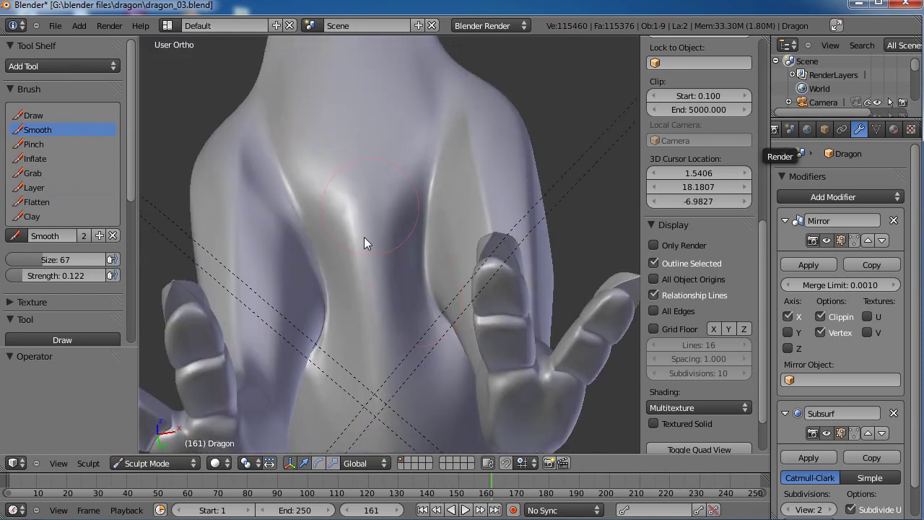
Select three vertices on the chest underside between the front legs and raise them in side view, first by 0.083 in Y and 0.227 in Z
{"action": "key", "text": "Tab"}
{"action": "mouse_move", "coordinate": [501, 228]}
{"action": "middle_mouse_down"}
{"action": "mouse_move", "coordinate": [414, 223]}
{"action": "mouse_move", "coordinate": [378, 340]}
{"action": "middle_mouse_up"}
{"action": "right_click", "coordinate": [348, 332], "text": "shift"}
{"action": "right_click", "coordinate": [341, 279], "text": "shift"}
{"action": "key", "text": "KP_3"}
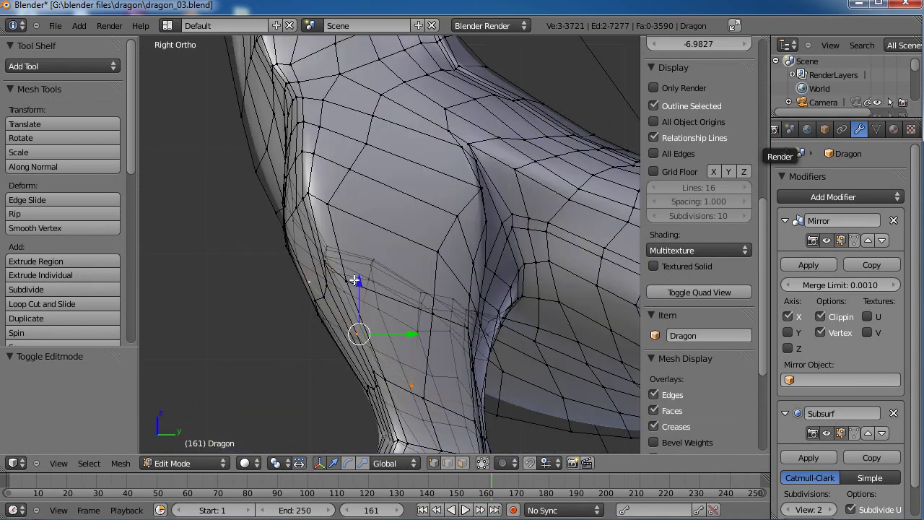
{"action": "key", "text": "g"}
{"action": "left_click", "coordinate": [364, 258]}
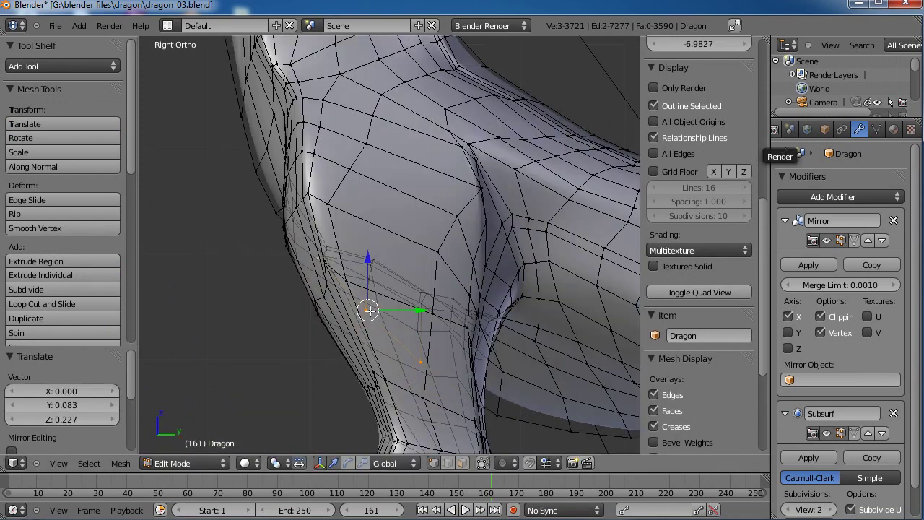
{"action": "key", "text": "g"}
{"action": "left_click", "coordinate": [378, 293]}
Reposition the neighbouring chest and belly underside vertices one at a time in side view to even out the body's lower contour
{"action": "right_click", "coordinate": [424, 361]}
{"action": "key", "text": "g"}
{"action": "left_click", "coordinate": [432, 338]}
{"action": "middle_click_drag", "start_coordinate": [558, 372], "coordinate": [436, 328], "text": "shift"}
{"action": "right_click", "coordinate": [392, 377]}
{"action": "key", "text": "g"}
{"action": "left_click", "coordinate": [404, 347]}
{"action": "right_click", "coordinate": [442, 390]}
{"action": "key", "text": "g"}
{"action": "left_click", "coordinate": [435, 369]}
{"action": "right_click", "coordinate": [504, 388]}
{"action": "key", "text": "g"}
{"action": "left_click", "coordinate": [501, 378]}
{"action": "right_click", "coordinate": [377, 361]}
{"action": "key", "text": "g"}
{"action": "left_click", "coordinate": [381, 353]}
{"action": "right_click", "coordinate": [548, 391]}
{"action": "key", "text": "g"}
{"action": "left_click", "coordinate": [561, 390]}
Return the dragon to Sculpt Mode and save over dragon_03.blend
{"action": "scroll", "coordinate": [462, 341], "scroll_direction": "down", "scroll_amount": 3}
{"action": "key", "text": "Tab"}
{"action": "middle_click_drag", "start_coordinate": [311, 274], "coordinate": [507, 345]}
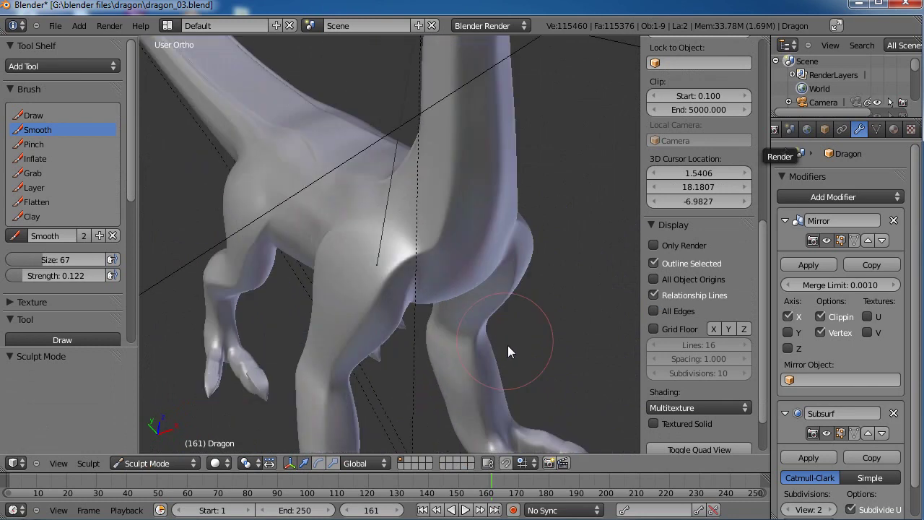
{"action": "scroll", "coordinate": [508, 345], "scroll_direction": "down", "scroll_amount": 5}
{"action": "mouse_move", "coordinate": [447, 340]}
{"action": "middle_mouse_down"}
{"action": "mouse_move", "coordinate": [526, 388]}
{"action": "mouse_move", "coordinate": [498, 260]}
{"action": "mouse_move", "coordinate": [401, 380]}
{"action": "mouse_move", "coordinate": [353, 390]}
{"action": "mouse_move", "coordinate": [340, 371]}
{"action": "mouse_move", "coordinate": [443, 303]}
{"action": "mouse_move", "coordinate": [475, 307]}
{"action": "mouse_move", "coordinate": [330, 320]}
{"action": "mouse_move", "coordinate": [484, 371]}
{"action": "middle_mouse_up"}
{"action": "key", "text": "ctrl+s"}
{"action": "left_click", "coordinate": [455, 324]}
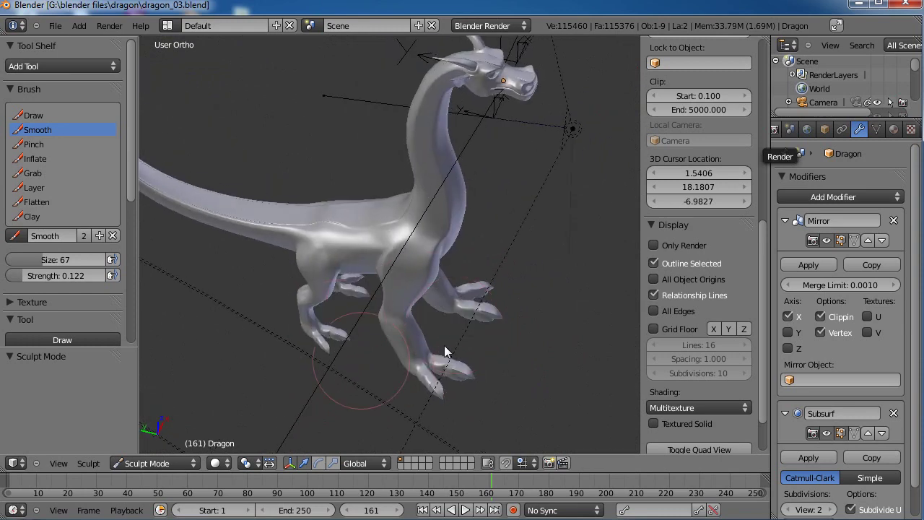
Check the whole dragon in perspective, save over dragon_03.blend once more and restore the orthographic view
{"action": "key", "text": "KP_5"}
{"action": "scroll", "coordinate": [416, 300], "scroll_direction": "down", "scroll_amount": 4}
{"action": "middle_click_drag", "start_coordinate": [416, 299], "coordinate": [403, 320]}
{"action": "key", "text": "ctrl+s"}
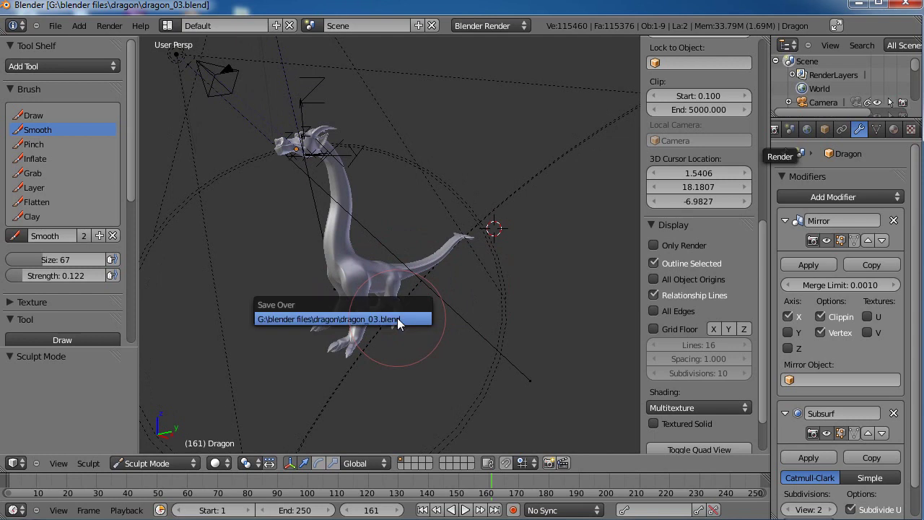
{"action": "left_click", "coordinate": [397, 319]}
{"action": "key", "text": "KP_5"}
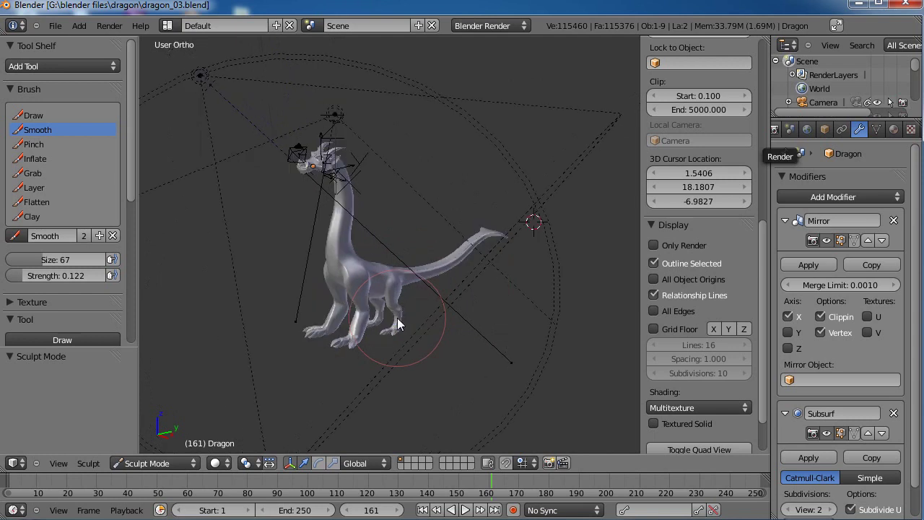
Switch the dragon from Sculpt Mode to Edit Mode with face selection for work on the upper back
{"action": "scroll", "coordinate": [398, 290], "scroll_direction": "up", "scroll_amount": 5}
{"action": "middle_click_drag", "start_coordinate": [455, 308], "coordinate": [426, 300]}
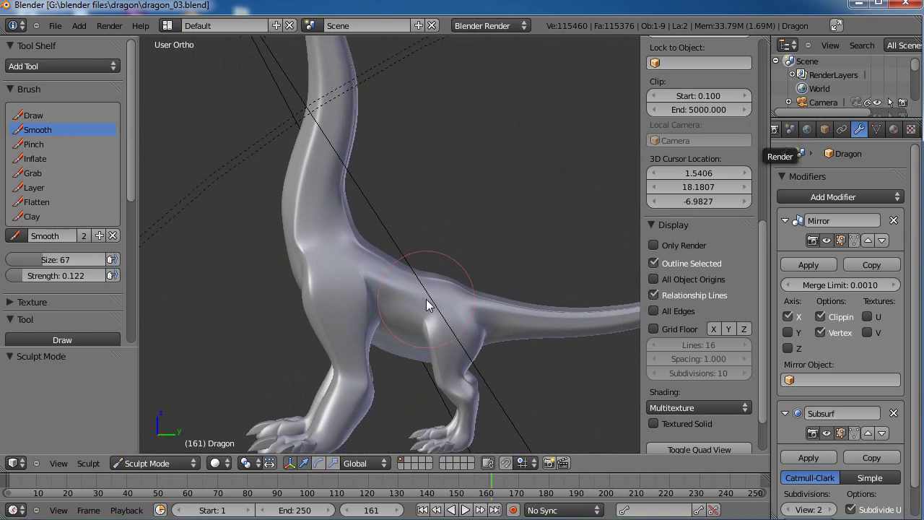
{"action": "middle_click_drag", "start_coordinate": [418, 336], "coordinate": [396, 248]}
{"action": "scroll", "coordinate": [393, 286], "scroll_direction": "down", "scroll_amount": 4}
{"action": "scroll", "coordinate": [393, 289], "scroll_direction": "up", "scroll_amount": 3}
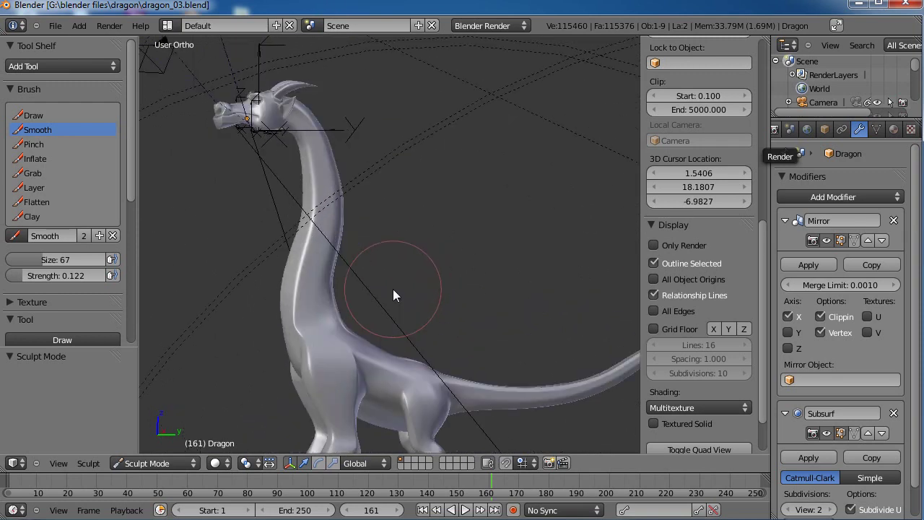
{"action": "middle_click_drag", "start_coordinate": [462, 240], "coordinate": [457, 268]}
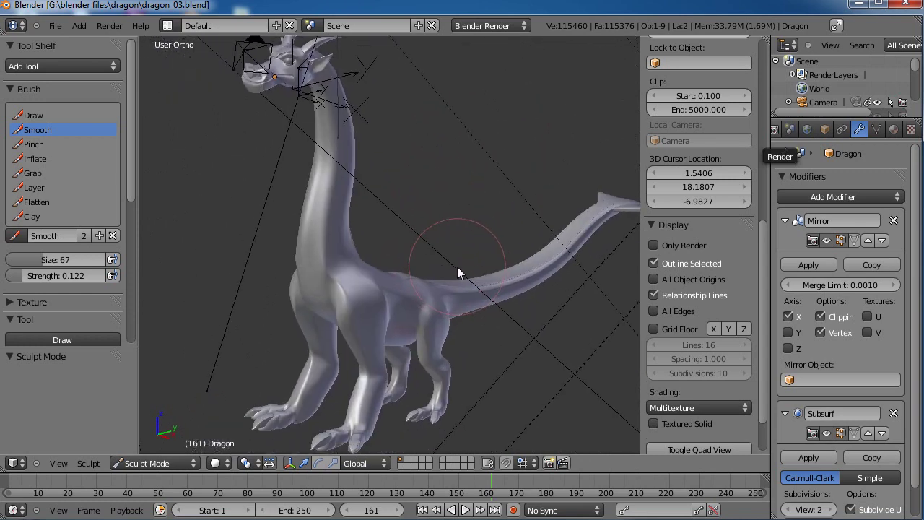
{"action": "left_click", "coordinate": [174, 462]}
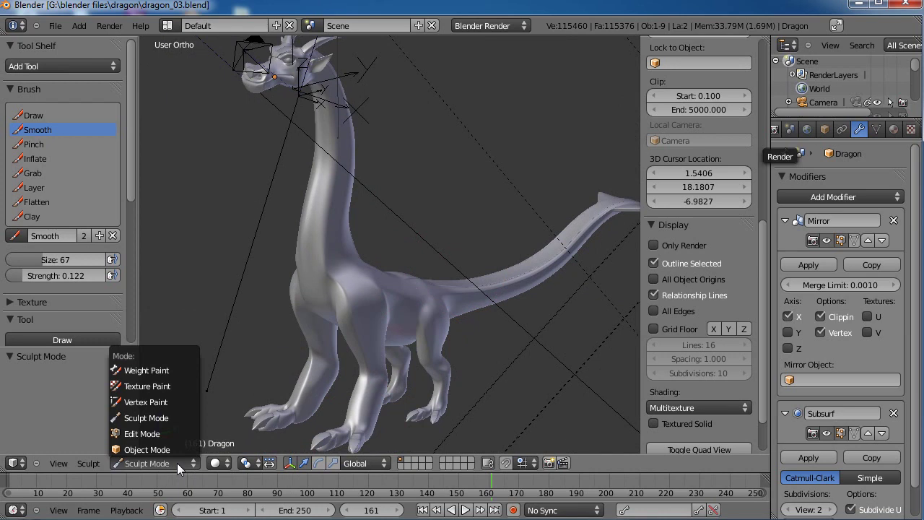
{"action": "left_click", "coordinate": [165, 434]}
{"action": "scroll", "coordinate": [422, 325], "scroll_direction": "up", "scroll_amount": 5}
{"action": "middle_click_drag", "start_coordinate": [485, 322], "coordinate": [345, 360]}
{"action": "middle_click_drag", "start_coordinate": [418, 318], "coordinate": [437, 318], "text": "shift"}
{"action": "scroll", "coordinate": [437, 318], "scroll_direction": "up", "scroll_amount": 2}
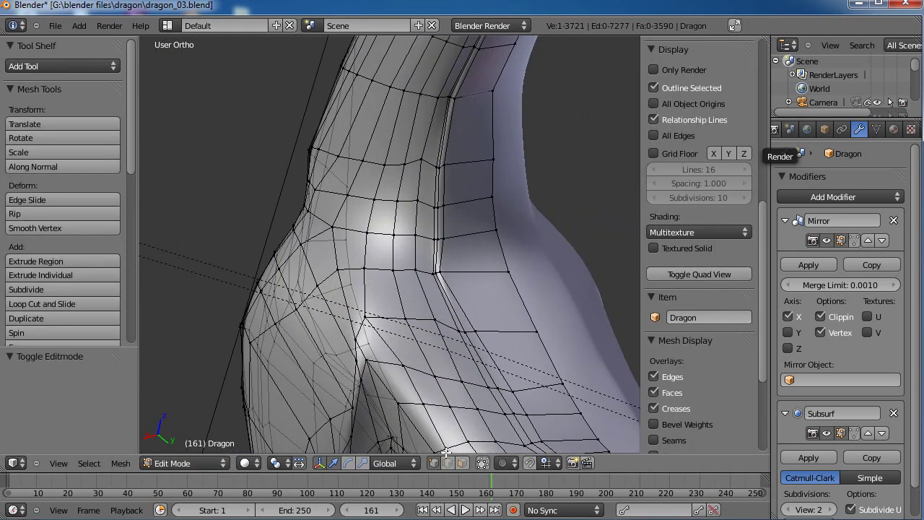
{"action": "left_click", "coordinate": [462, 462]}
{"action": "right_click", "coordinate": [400, 252]}
{"action": "right_click", "coordinate": [411, 294], "text": "shift"}
{"action": "right_click", "coordinate": [385, 298], "text": "shift"}
{"action": "right_click", "coordinate": [383, 258], "text": "shift"}
{"action": "right_click", "coordinate": [356, 249], "text": "shift"}
{"action": "right_click", "coordinate": [353, 304], "text": "shift"}
{"action": "scroll", "coordinate": [365, 317], "scroll_direction": "down", "scroll_amount": 8}
{"action": "scroll", "coordinate": [375, 335], "scroll_direction": "up", "scroll_amount": 8}
Extrude a patch of six faces on the upper back beside the spine slightly outward and scale it to 0.771
{"action": "right_click", "coordinate": [426, 291]}
{"action": "right_click", "coordinate": [444, 330], "text": "shift"}
{"action": "right_click", "coordinate": [397, 325], "text": "shift"}
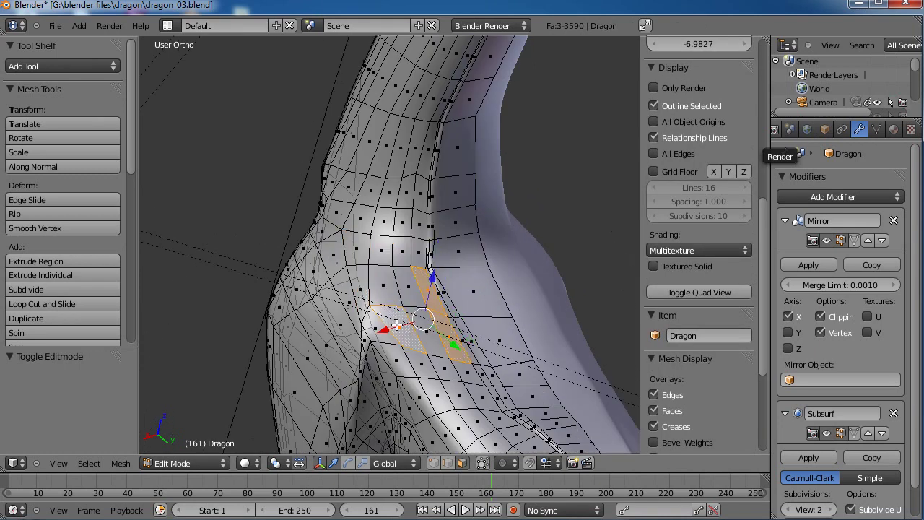
{"action": "right_click", "coordinate": [417, 322], "text": "shift"}
{"action": "right_click", "coordinate": [405, 291], "text": "shift"}
{"action": "right_click", "coordinate": [392, 298], "text": "shift"}
{"action": "scroll", "coordinate": [395, 299], "scroll_direction": "down", "scroll_amount": 5}
{"action": "middle_click_drag", "start_coordinate": [404, 302], "coordinate": [367, 316]}
{"action": "middle_click_drag", "start_coordinate": [444, 262], "coordinate": [432, 322]}
{"action": "scroll", "coordinate": [431, 323], "scroll_direction": "up", "scroll_amount": 5}
{"action": "middle_click_drag", "start_coordinate": [506, 367], "coordinate": [461, 339], "text": "shift"}
{"action": "key", "text": "e"}
{"action": "left_click", "coordinate": [442, 346]}
{"action": "key", "text": "s"}
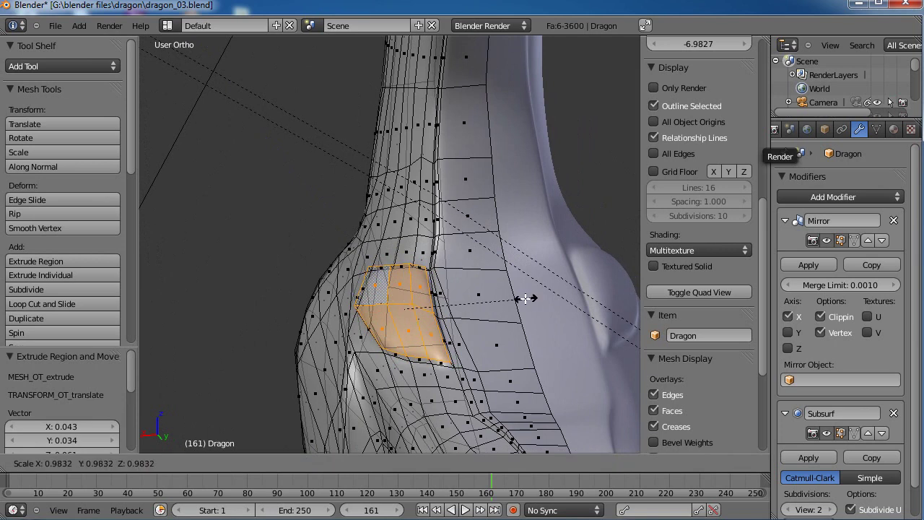
{"action": "left_click", "coordinate": [498, 306]}
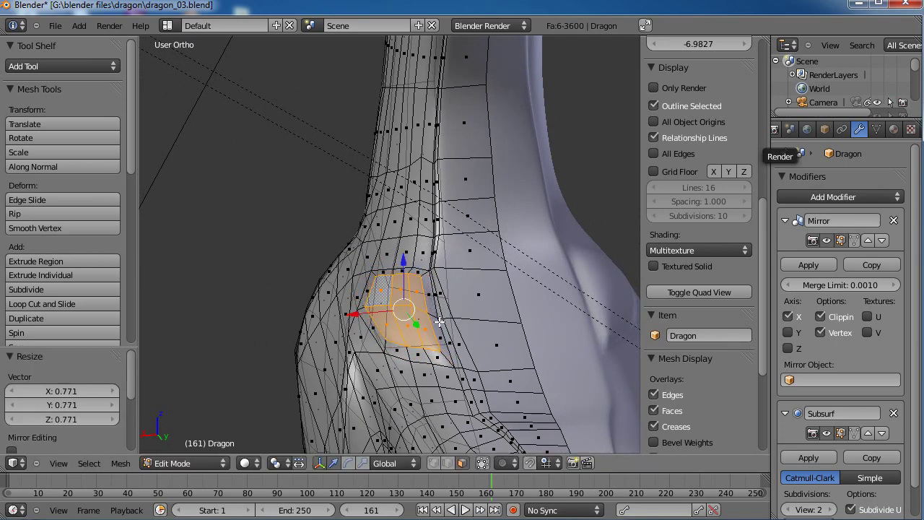
Smooth the vertices of the extruded patch three times
{"action": "key", "text": "w"}
{"action": "left_click", "coordinate": [439, 323]}
{"action": "key", "text": "w"}
{"action": "left_click", "coordinate": [439, 324]}
{"action": "key", "text": "w"}
{"action": "left_click", "coordinate": [439, 324]}
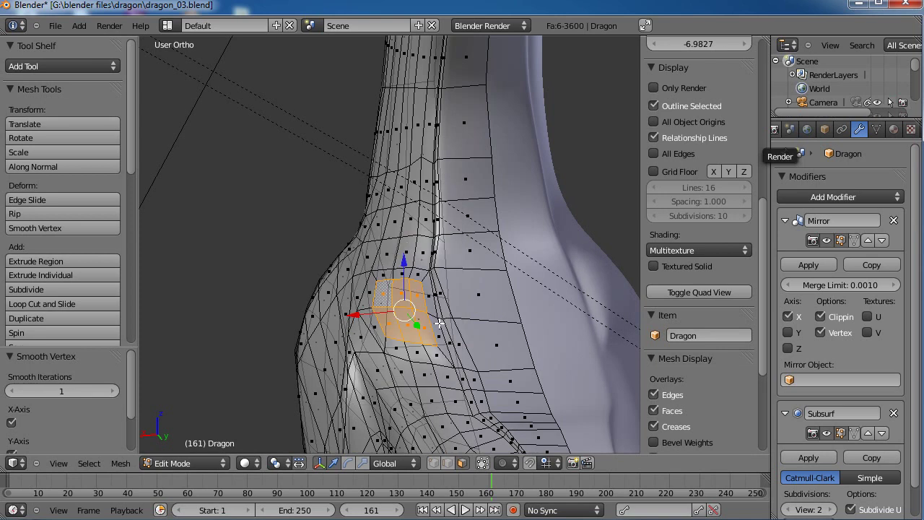
In vertex selection, reposition the vertices on the patch's spine-side edge to round its outline
{"action": "left_click", "coordinate": [436, 464]}
{"action": "right_click", "coordinate": [434, 311]}
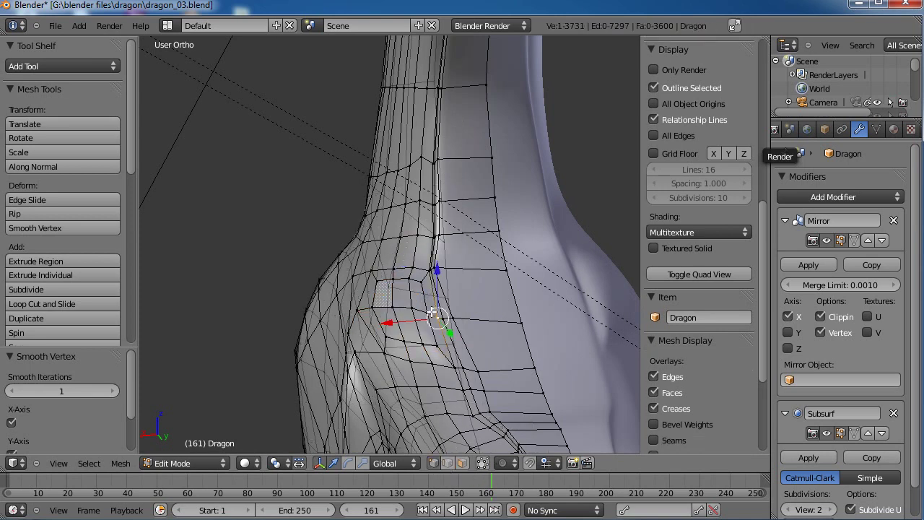
{"action": "key", "text": "g"}
{"action": "left_click", "coordinate": [441, 316]}
{"action": "right_click", "coordinate": [438, 346]}
{"action": "key", "text": "g"}
{"action": "left_click", "coordinate": [432, 337]}
{"action": "middle_click_drag", "start_coordinate": [432, 340], "coordinate": [434, 370]}
{"action": "key", "text": "g"}
{"action": "left_click", "coordinate": [429, 355]}
Move the patch's lower outer corner vertex outward, finishing with 0.040 in X, -0.007 in Y and -0.014 in Z
{"action": "right_click", "coordinate": [412, 342]}
{"action": "right_click", "coordinate": [401, 334]}
{"action": "key", "text": "g"}
{"action": "left_click", "coordinate": [376, 327]}
{"action": "key", "text": "g"}
{"action": "left_click", "coordinate": [375, 325]}
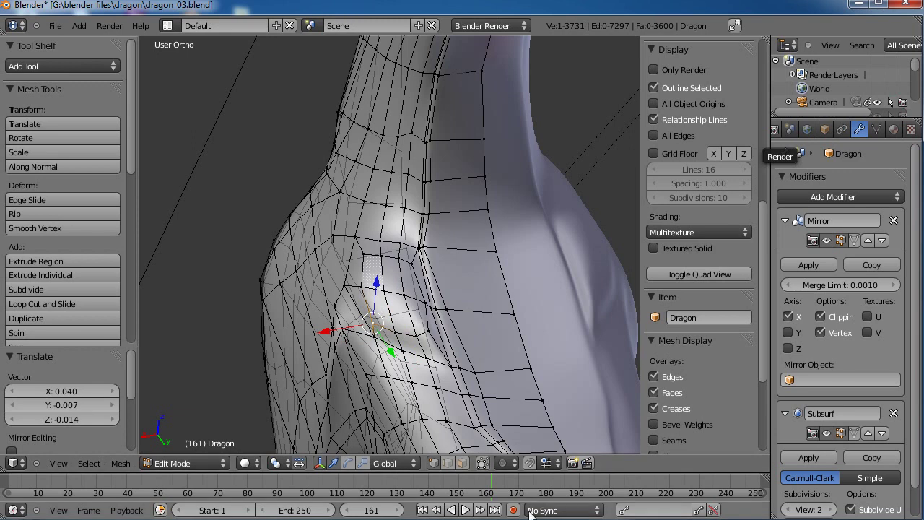
Select the patch's six faces, extrude them outward from the back and scale down the extruded end
{"action": "left_click", "coordinate": [462, 463]}
{"action": "right_click", "coordinate": [379, 311]}
{"action": "right_click", "coordinate": [403, 311], "text": "shift"}
{"action": "right_click", "coordinate": [416, 309], "text": "shift"}
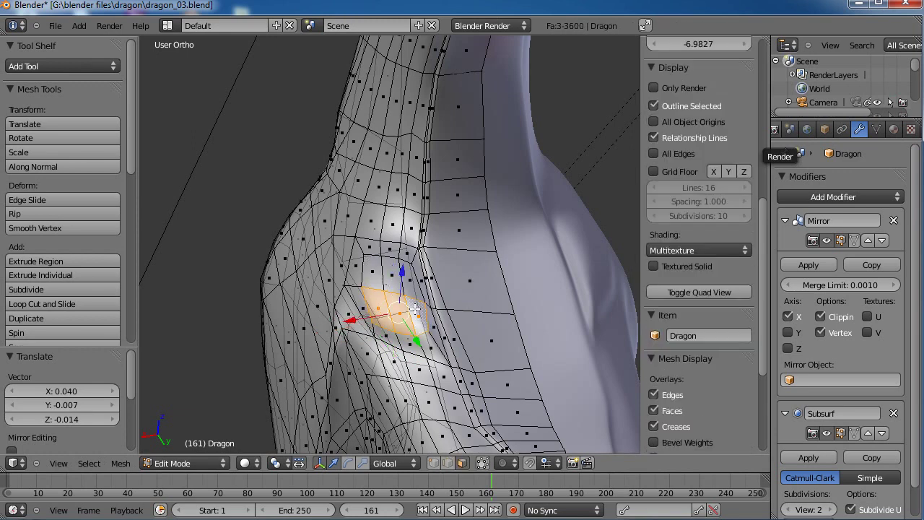
{"action": "right_click", "coordinate": [413, 284], "text": "shift"}
{"action": "right_click", "coordinate": [393, 276], "text": "shift"}
{"action": "right_click", "coordinate": [374, 275], "text": "shift"}
{"action": "middle_click_drag", "start_coordinate": [439, 413], "coordinate": [416, 342]}
{"action": "key", "text": "e"}
{"action": "left_click", "coordinate": [416, 339]}
{"action": "key", "text": "s"}
{"action": "left_click", "coordinate": [448, 347]}
Extrude the wing stub twice more away from the back and scale its end to 0.851
{"action": "key", "text": "e"}
{"action": "left_click", "coordinate": [437, 336]}
{"action": "key", "text": "e"}
{"action": "left_click", "coordinate": [475, 287]}
{"action": "key", "text": "s"}
{"action": "left_click", "coordinate": [459, 280]}
Extrude the wing arm 1.361 in X and 1.037 in Y, add a short segment and rotate its end -19.602°
{"action": "middle_click_drag", "start_coordinate": [459, 280], "coordinate": [503, 319]}
{"action": "key", "text": "KP_3"}
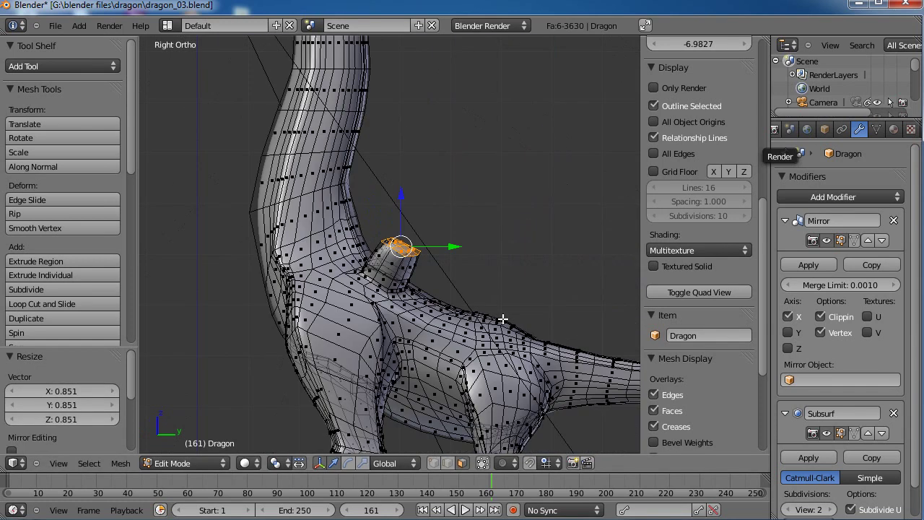
{"action": "scroll", "coordinate": [439, 229], "scroll_direction": "down", "scroll_amount": 4}
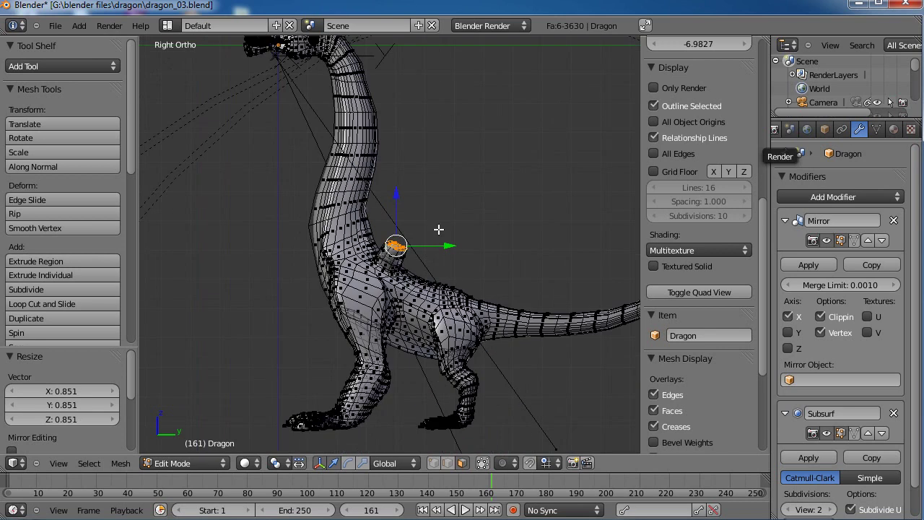
{"action": "middle_click_drag", "start_coordinate": [371, 307], "coordinate": [431, 250]}
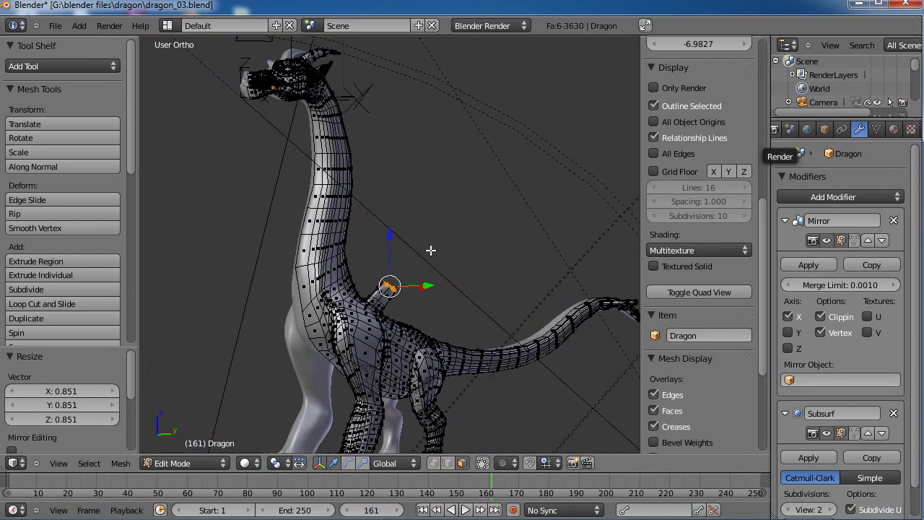
{"action": "scroll", "coordinate": [400, 297], "scroll_direction": "up", "scroll_amount": 3}
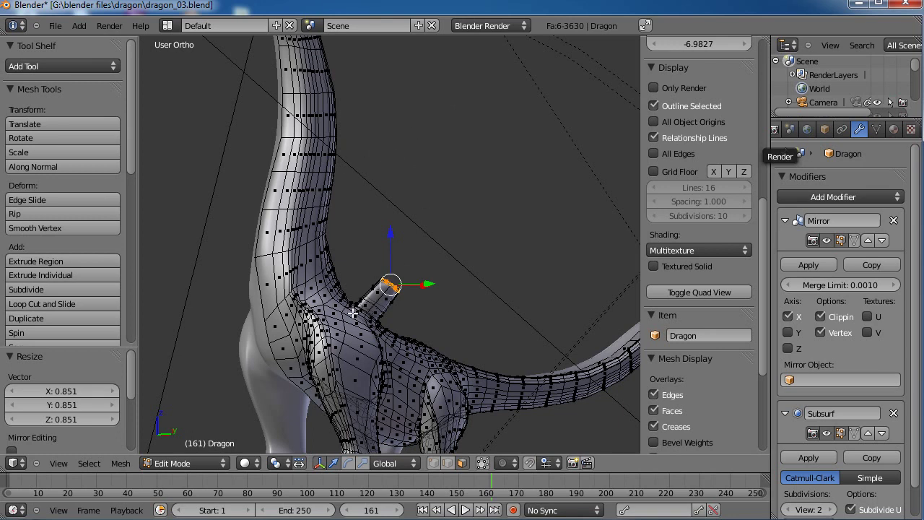
{"action": "key", "text": "e"}
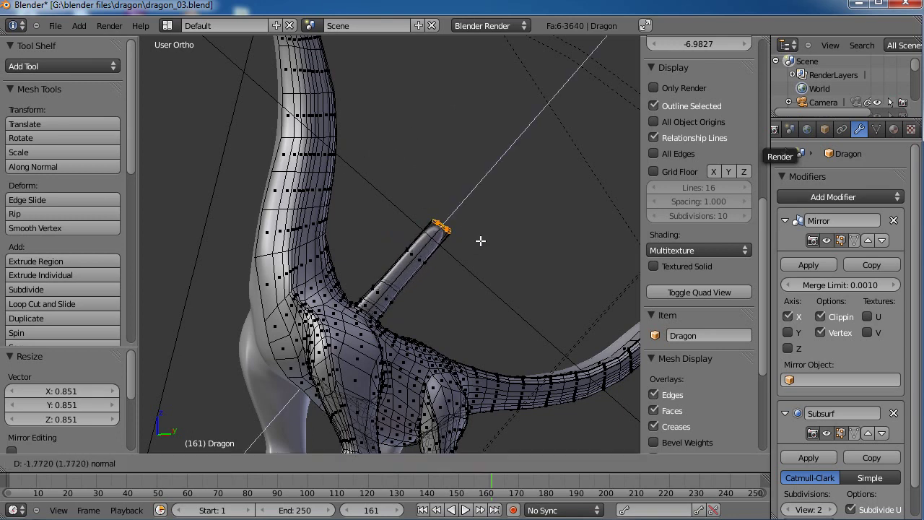
{"action": "left_click", "coordinate": [498, 226]}
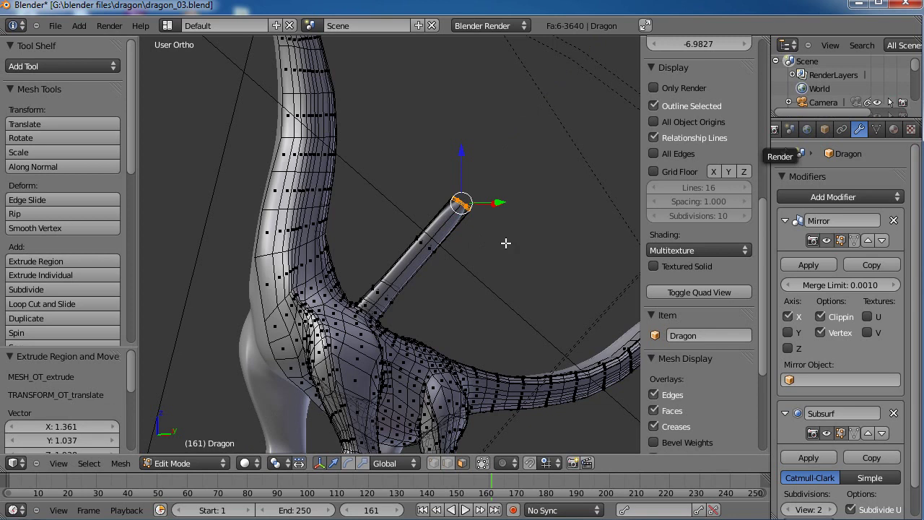
{"action": "key", "text": "e"}
{"action": "left_click", "coordinate": [514, 232]}
{"action": "key", "text": "r"}
{"action": "left_click", "coordinate": [524, 195]}
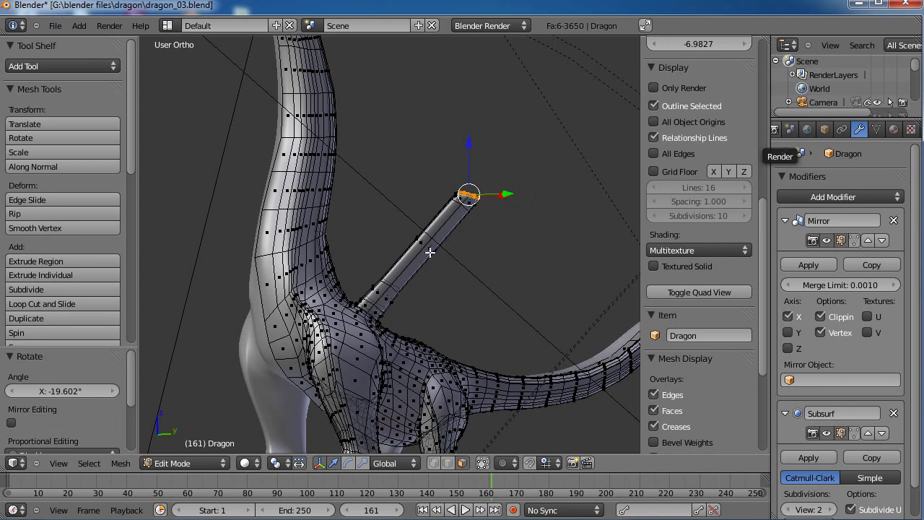
Box-select the wing arm's end segment and reposition it from two viewing angles, shortening the arm
{"action": "key", "text": "a"}
{"action": "key", "text": "b"}
{"action": "left_click_drag", "start_coordinate": [491, 173], "coordinate": [451, 218]}
{"action": "middle_click_drag", "start_coordinate": [400, 247], "coordinate": [501, 274]}
{"action": "key", "text": "g"}
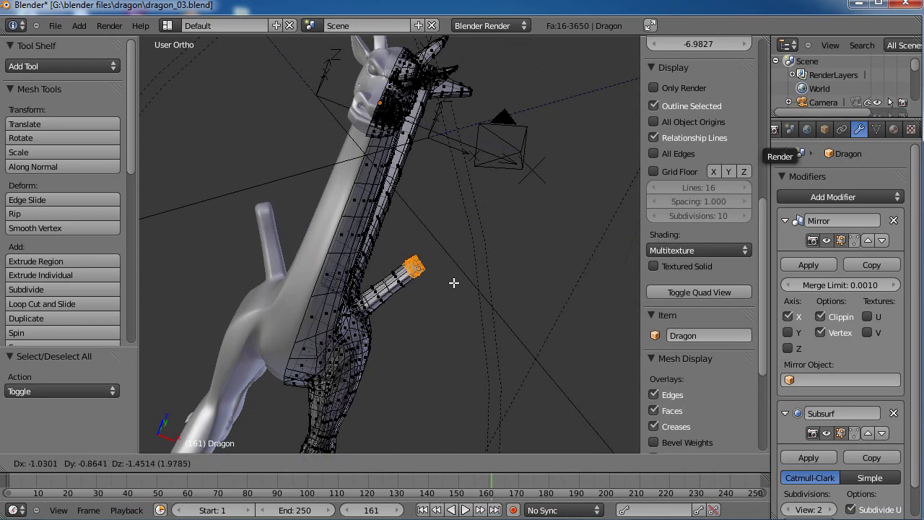
{"action": "left_click", "coordinate": [453, 282]}
{"action": "middle_click_drag", "start_coordinate": [476, 307], "coordinate": [436, 292]}
{"action": "key", "text": "g"}
{"action": "left_click", "coordinate": [424, 209]}
{"action": "key", "text": "a"}
Select only the wing arm's end faces and extrude them slightly, 0.040 in X and 0.022 in Y
{"action": "scroll", "coordinate": [440, 299], "scroll_direction": "up", "scroll_amount": 3}
{"action": "left_click", "coordinate": [487, 325]}
{"action": "key", "text": "b"}
{"action": "left_click_drag", "start_coordinate": [492, 316], "coordinate": [463, 348]}
{"action": "key", "text": "b"}
{"action": "key", "text": "b"}
{"action": "scroll", "coordinate": [472, 337], "scroll_direction": "down", "scroll_amount": 3}
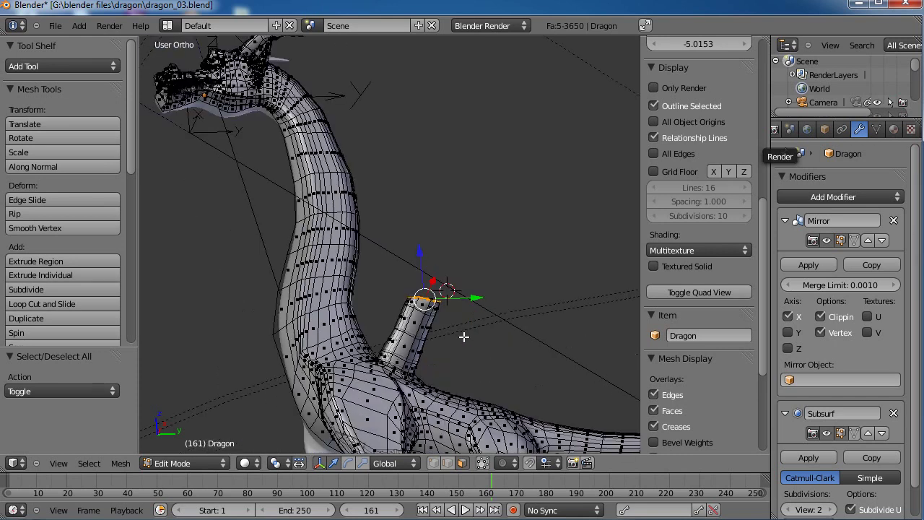
{"action": "key", "text": "e"}
{"action": "key", "text": "z"}
{"action": "left_click", "coordinate": [458, 326]}
Rotate the extruded elbow end -9.78° and move it by 0.020 in X, -0.031 in Y and 0.067 in Z
{"action": "key", "text": "r"}
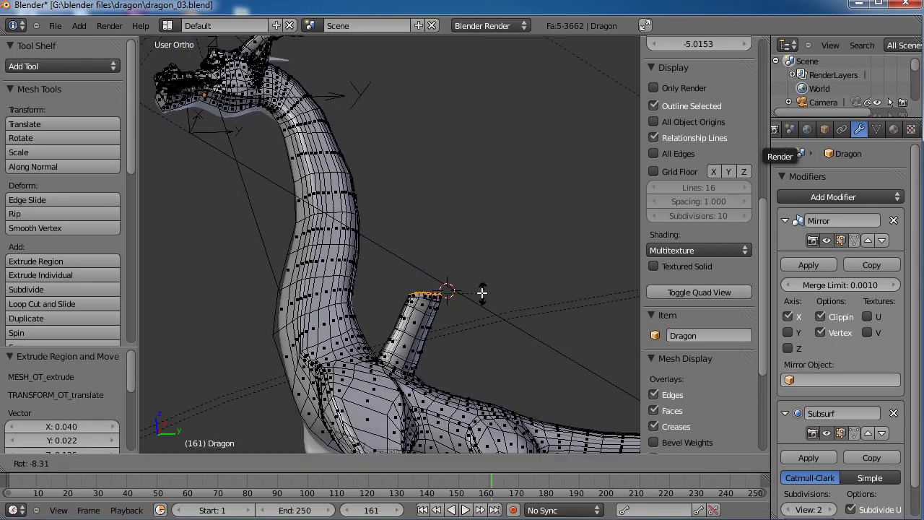
{"action": "left_click", "coordinate": [480, 291]}
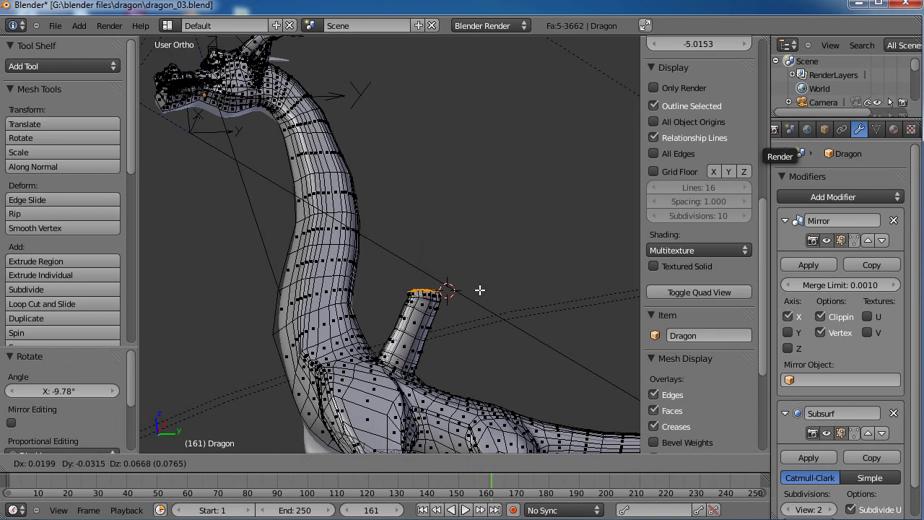
{"action": "left_click", "coordinate": [480, 289]}
Extrude a long upright wing segment from the elbow, then shift its end outward by 0.308 in X and 0.312 in Z
{"action": "key", "text": "e"}
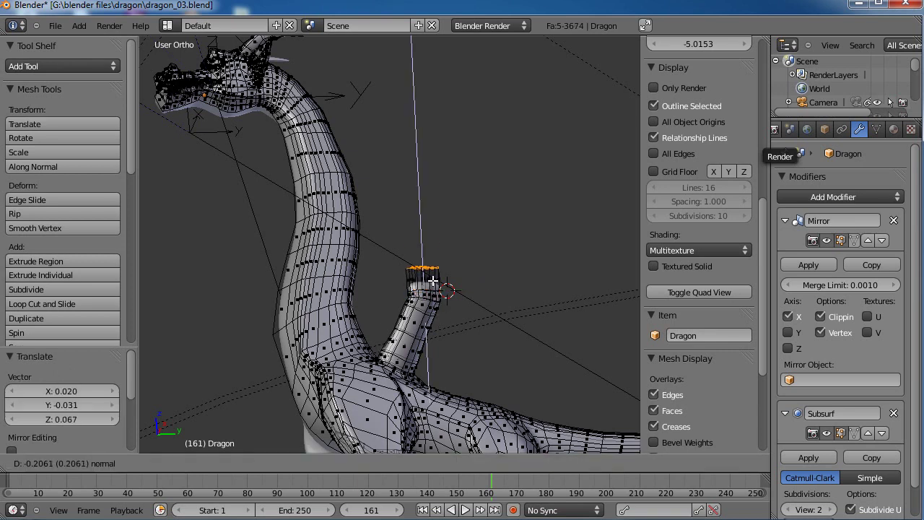
{"action": "left_click", "coordinate": [493, 176]}
{"action": "key", "text": "g"}
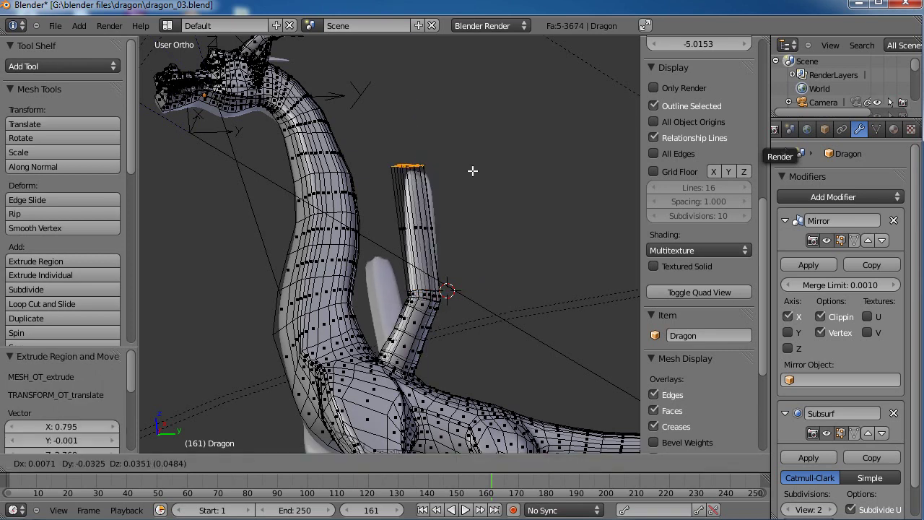
{"action": "left_click", "coordinate": [447, 154]}
{"action": "middle_click_drag", "start_coordinate": [448, 154], "coordinate": [462, 239]}
{"action": "key", "text": "g"}
{"action": "left_click", "coordinate": [487, 158]}
Extrude a short joint segment at the top of the upright wing bone and rotate its end 9.134°
{"action": "key", "text": "e"}
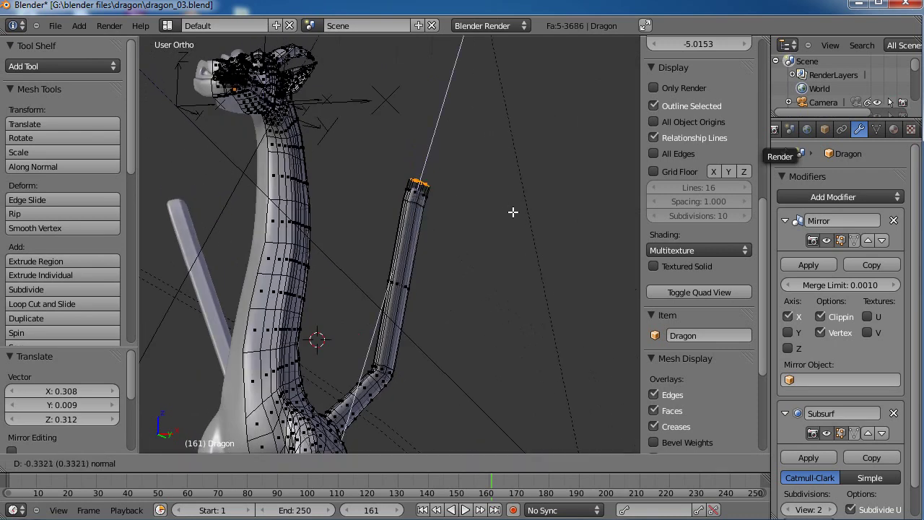
{"action": "left_click", "coordinate": [479, 270]}
{"action": "middle_click_drag", "start_coordinate": [479, 270], "coordinate": [509, 205]}
{"action": "scroll", "coordinate": [430, 310], "scroll_direction": "up", "scroll_amount": 3}
{"action": "key", "text": "r"}
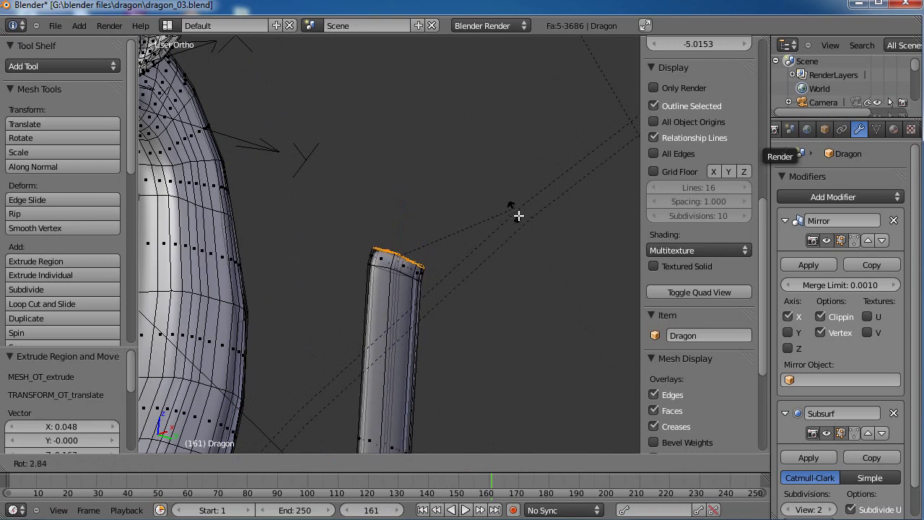
{"action": "left_click", "coordinate": [511, 226]}
Extrude a second short segment at the wing's upper joint and rotate its end 10.934°
{"action": "key", "text": "e"}
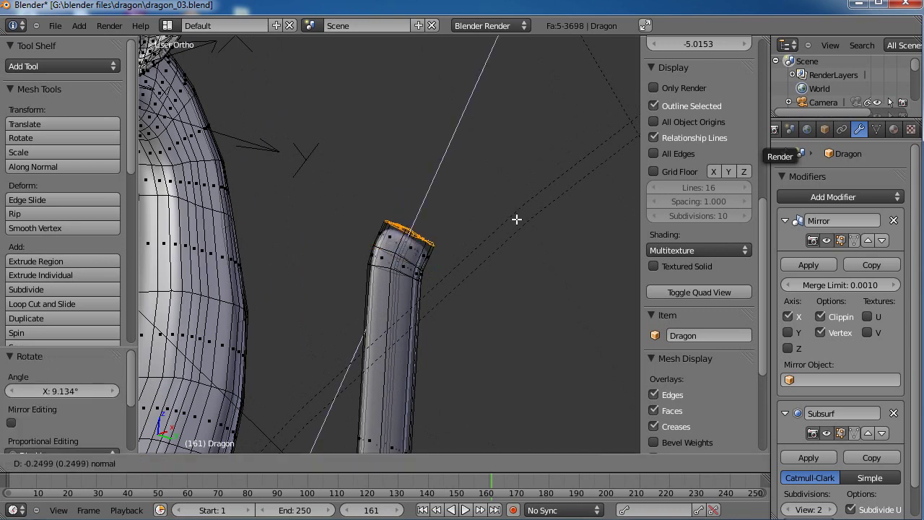
{"action": "left_click", "coordinate": [527, 223]}
{"action": "key", "text": "r"}
{"action": "left_click", "coordinate": [484, 275]}
{"action": "scroll", "coordinate": [462, 278], "scroll_direction": "down", "scroll_amount": 3}
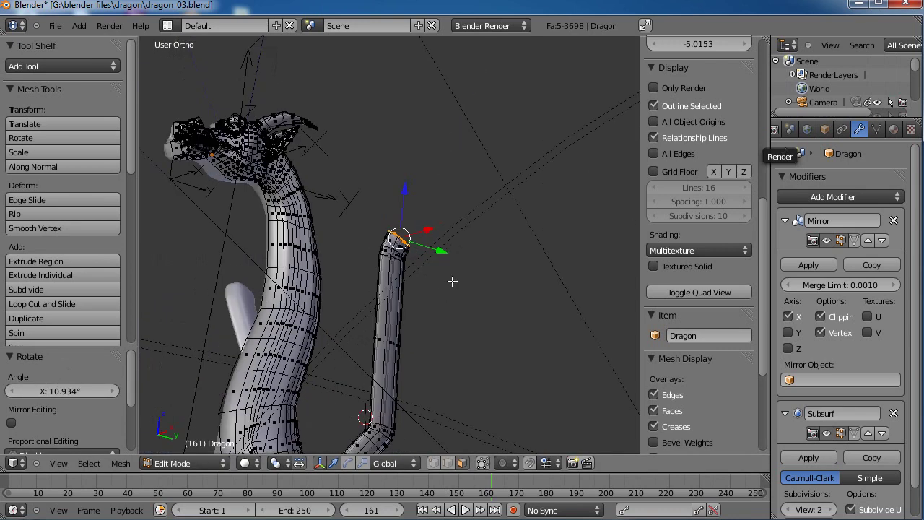
Extrude the outer wing bone 1.930 in X and 1.626 in Y, and taper its end to 0.615 in Y and Z
{"action": "key", "text": "e"}
{"action": "left_click", "coordinate": [543, 199]}
{"action": "key", "text": "s"}
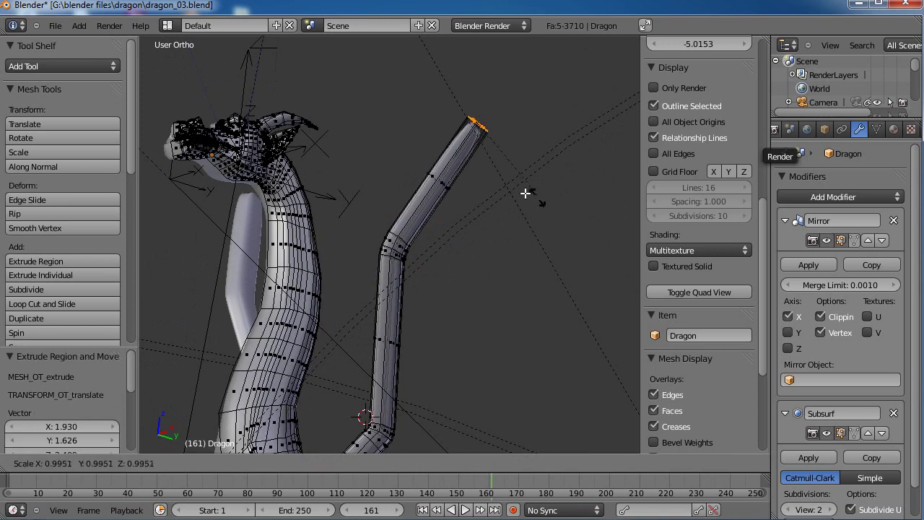
{"action": "left_click", "coordinate": [478, 178]}
Extrude the wing tip 0.232 in X and 0.154 in Y, scale its end smaller and deselect everything
{"action": "key", "text": "KP_Decimal"}
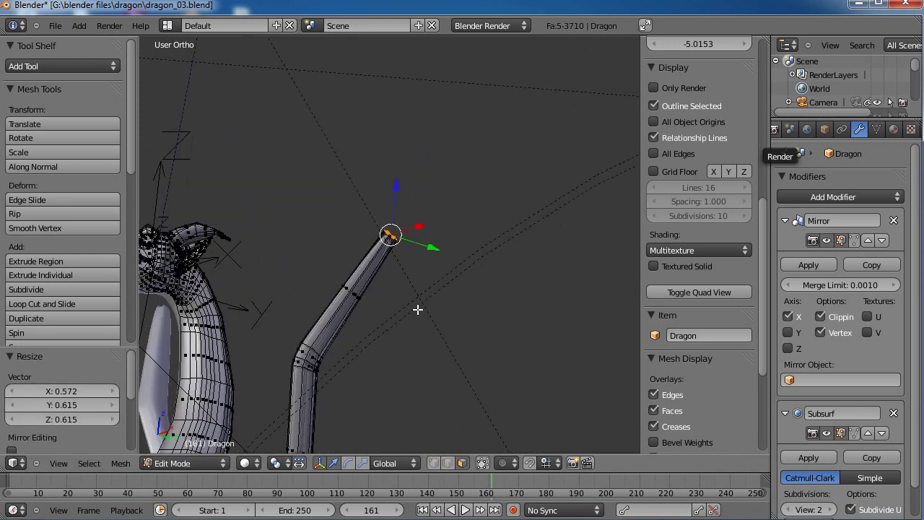
{"action": "scroll", "coordinate": [448, 238], "scroll_direction": "up", "scroll_amount": 2}
{"action": "key", "text": "e"}
{"action": "left_click", "coordinate": [476, 205]}
{"action": "key", "text": "s"}
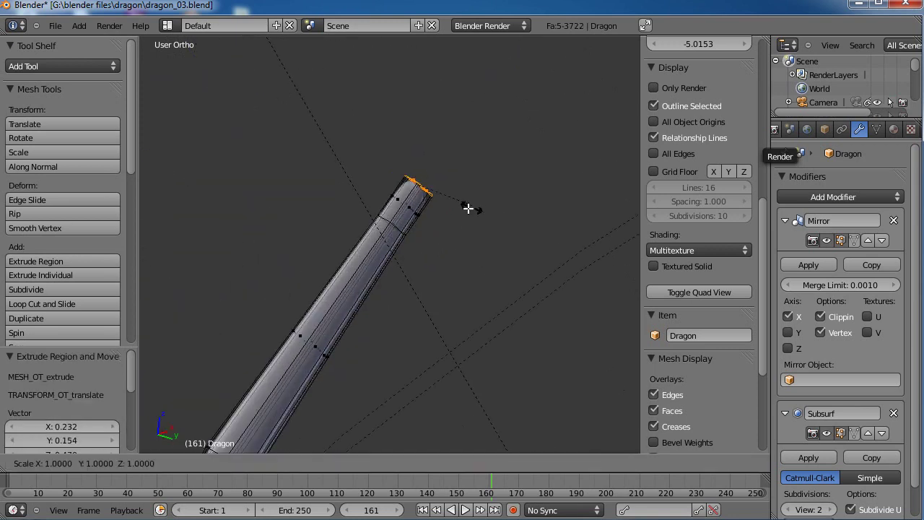
{"action": "left_click", "coordinate": [447, 206]}
{"action": "key", "text": "a"}
{"action": "scroll", "coordinate": [404, 316], "scroll_direction": "down", "scroll_amount": 2}
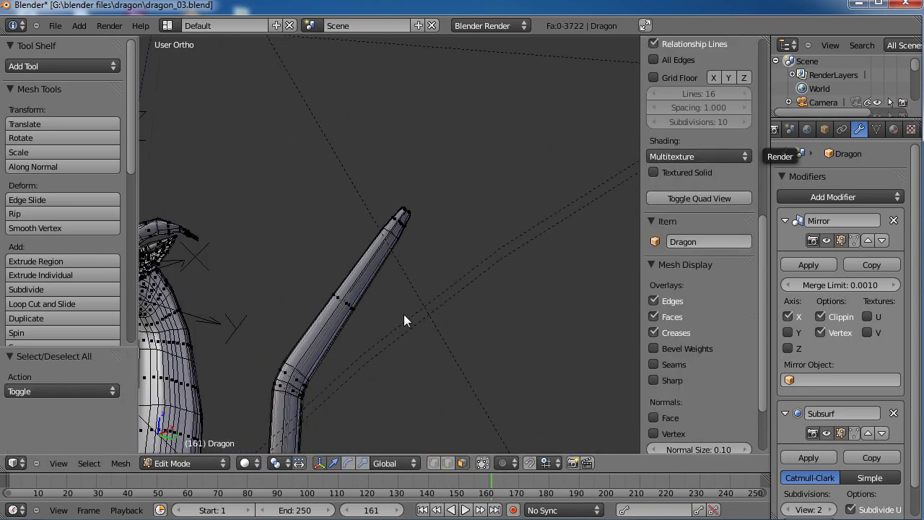
Leave Edit Mode, check both wing bones from behind and switch the dragon to Sculpt Mode
{"action": "key", "text": "Tab"}
{"action": "scroll", "coordinate": [405, 318], "scroll_direction": "down", "scroll_amount": 3}
{"action": "middle_click_drag", "start_coordinate": [419, 329], "coordinate": [484, 200], "text": "shift"}
{"action": "middle_click_drag", "start_coordinate": [361, 322], "coordinate": [331, 239]}
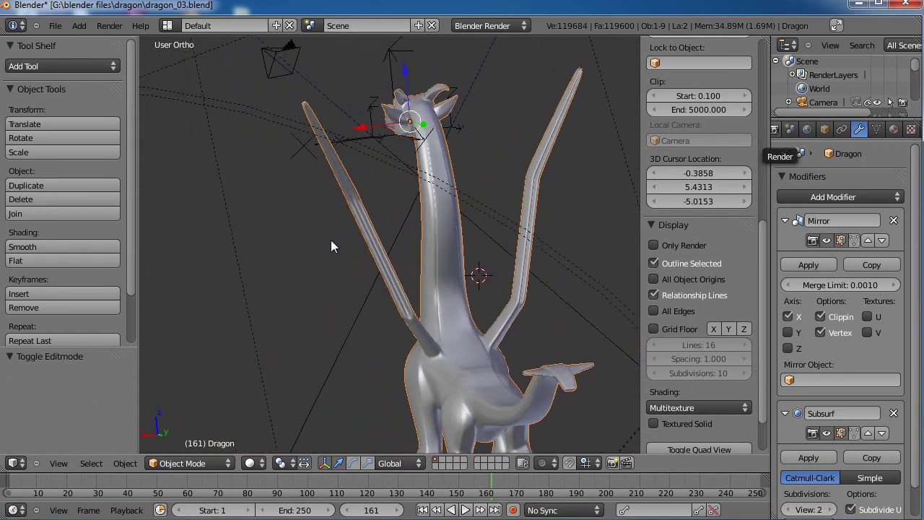
{"action": "left_click", "coordinate": [195, 463]}
{"action": "left_click", "coordinate": [187, 420]}
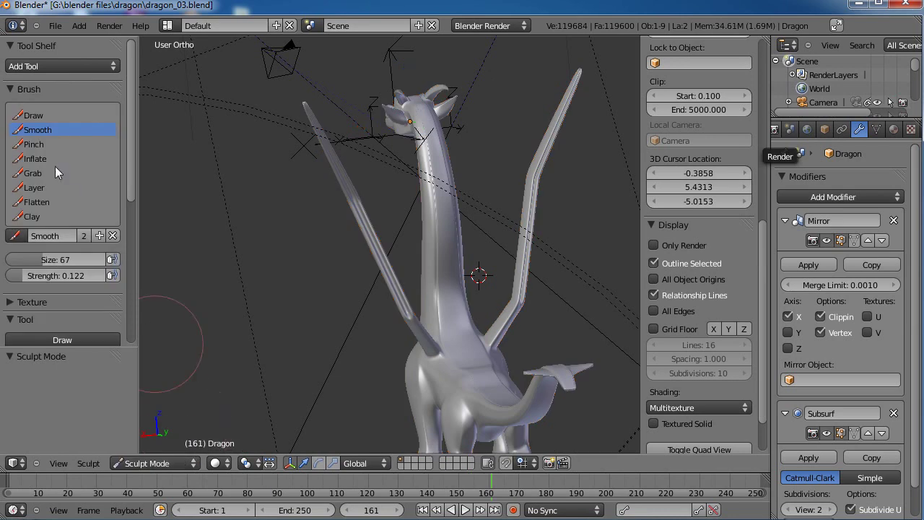
Smooth the ridges along the wing bone from its lower joint to the tip with the Smooth brush
{"action": "scroll", "coordinate": [364, 192], "scroll_direction": "up", "scroll_amount": 3}
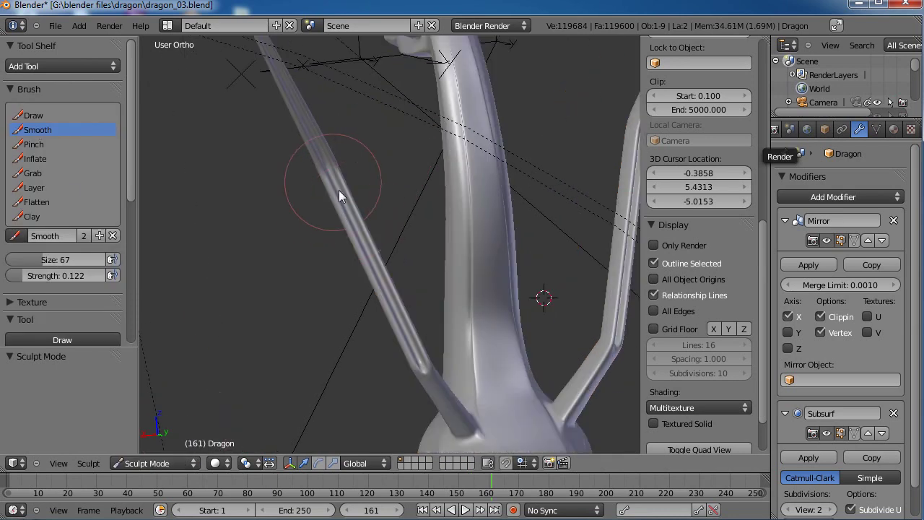
{"action": "middle_click_drag", "start_coordinate": [361, 295], "coordinate": [411, 293]}
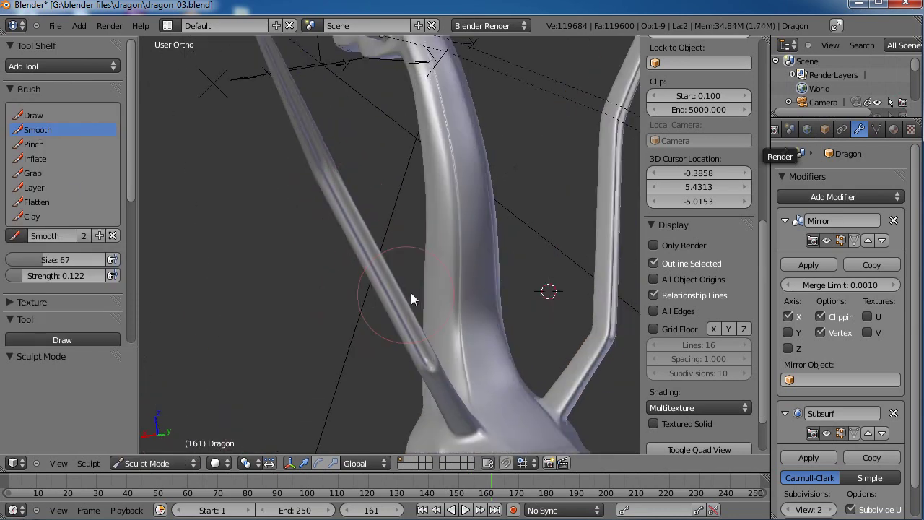
{"action": "left_click_drag", "start_coordinate": [430, 359], "coordinate": [376, 267]}
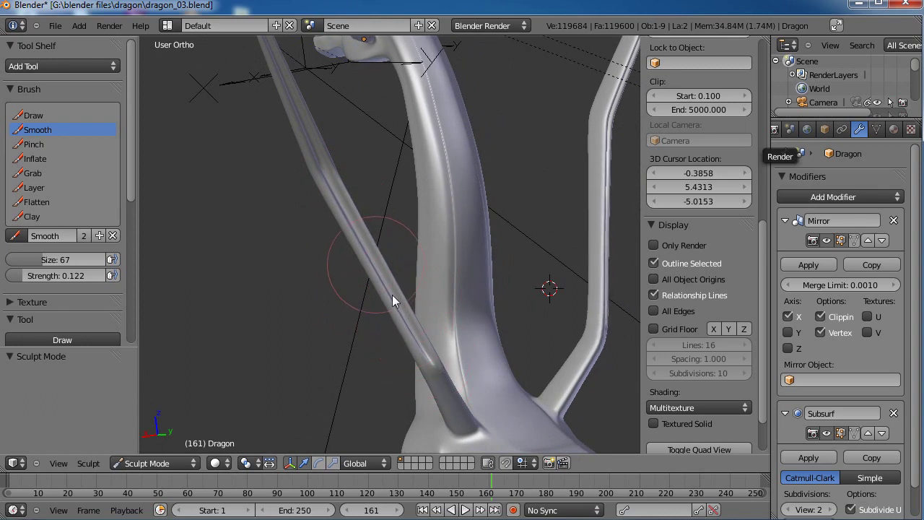
{"action": "left_click_drag", "start_coordinate": [422, 358], "coordinate": [302, 133]}
{"action": "middle_click_drag", "start_coordinate": [330, 194], "coordinate": [307, 279]}
{"action": "middle_click_drag", "start_coordinate": [359, 254], "coordinate": [284, 193]}
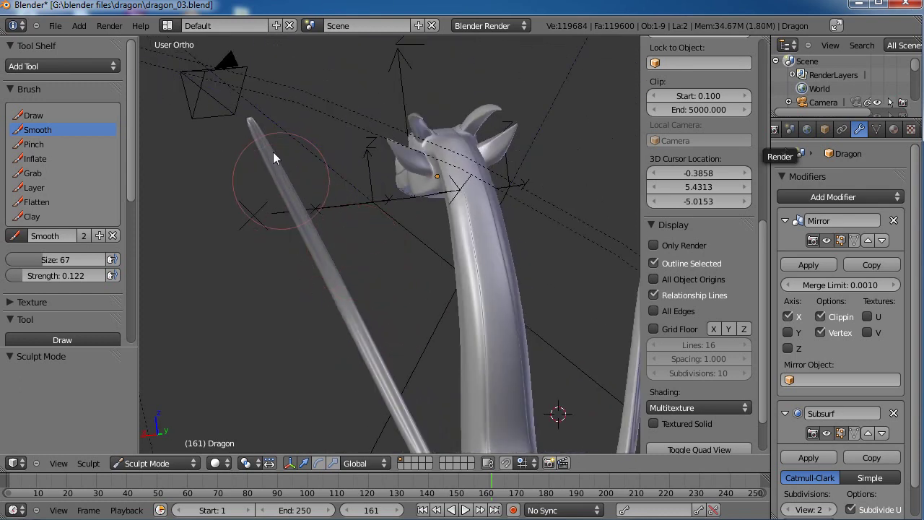
{"action": "left_click_drag", "start_coordinate": [255, 132], "coordinate": [392, 398]}
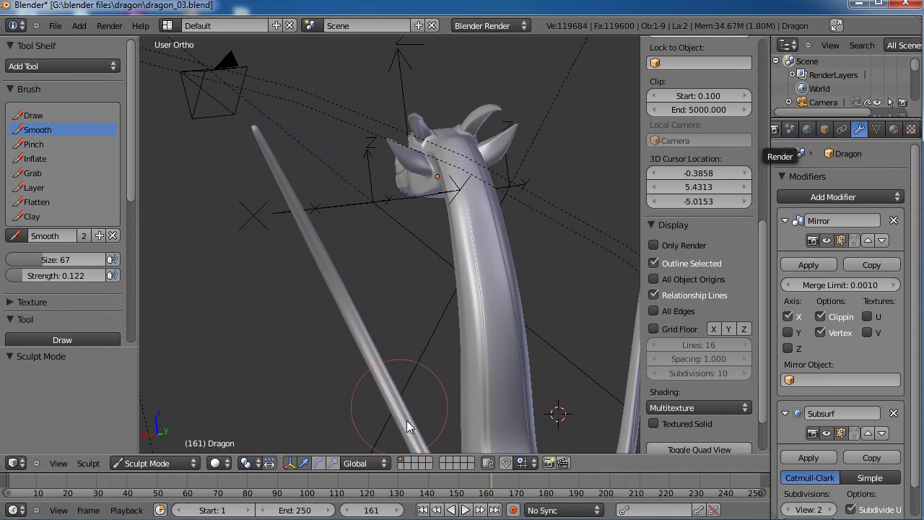
{"action": "mouse_move", "coordinate": [420, 363]}
{"action": "middle_mouse_down"}
{"action": "mouse_move", "coordinate": [422, 345]}
{"action": "mouse_move", "coordinate": [467, 320]}
{"action": "mouse_move", "coordinate": [324, 302]}
{"action": "mouse_move", "coordinate": [423, 310]}
{"action": "mouse_move", "coordinate": [450, 282]}
{"action": "mouse_move", "coordinate": [337, 225]}
{"action": "mouse_move", "coordinate": [376, 182]}
{"action": "middle_mouse_up"}
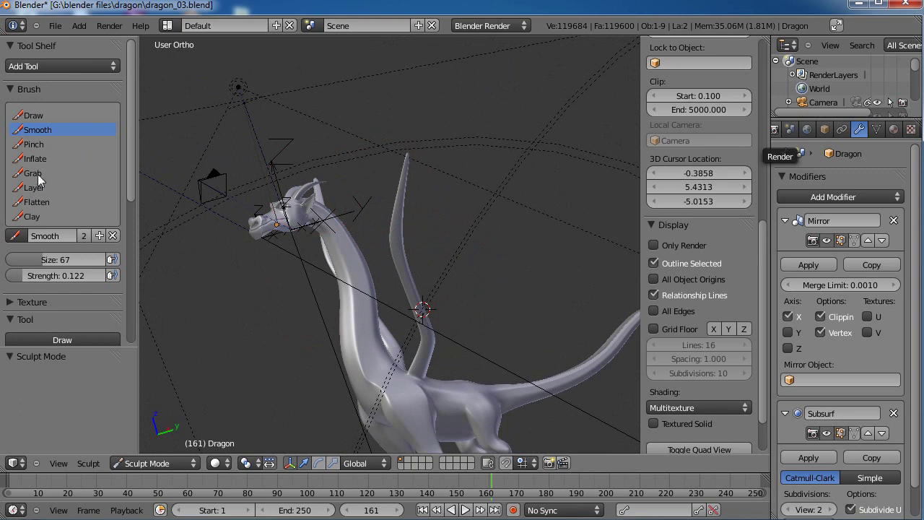
Switch the sculpt brush to Grab, enter Edit Mode and add an edge loop on each side of the wing's upper joint
{"action": "left_click", "coordinate": [33, 173]}
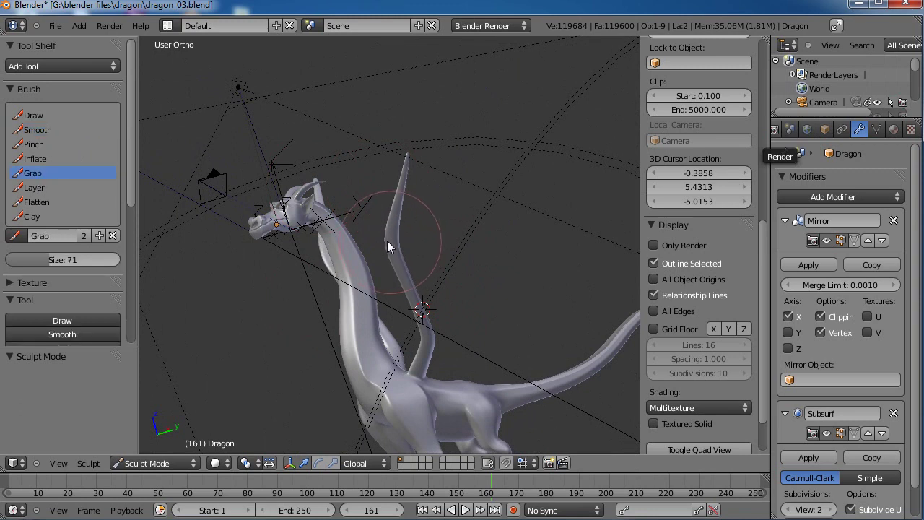
{"action": "scroll", "coordinate": [385, 240], "scroll_direction": "up", "scroll_amount": 4}
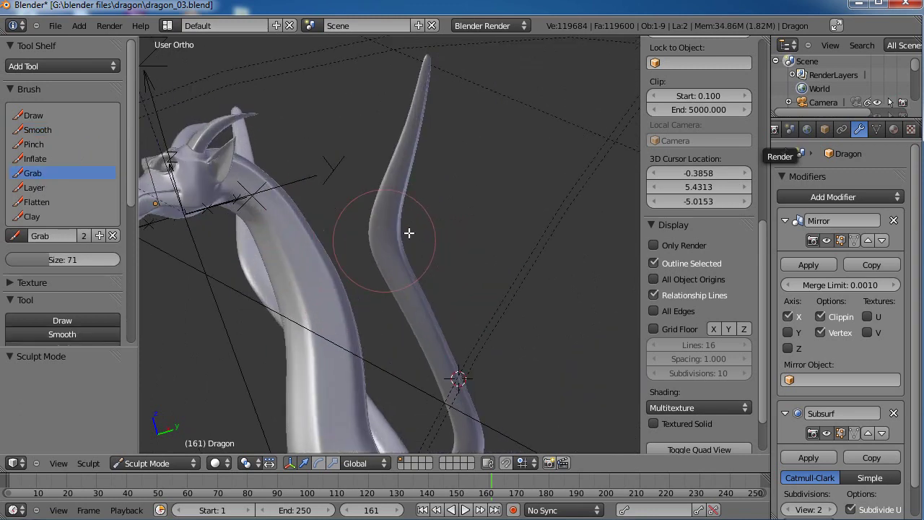
{"action": "key", "text": "Tab"}
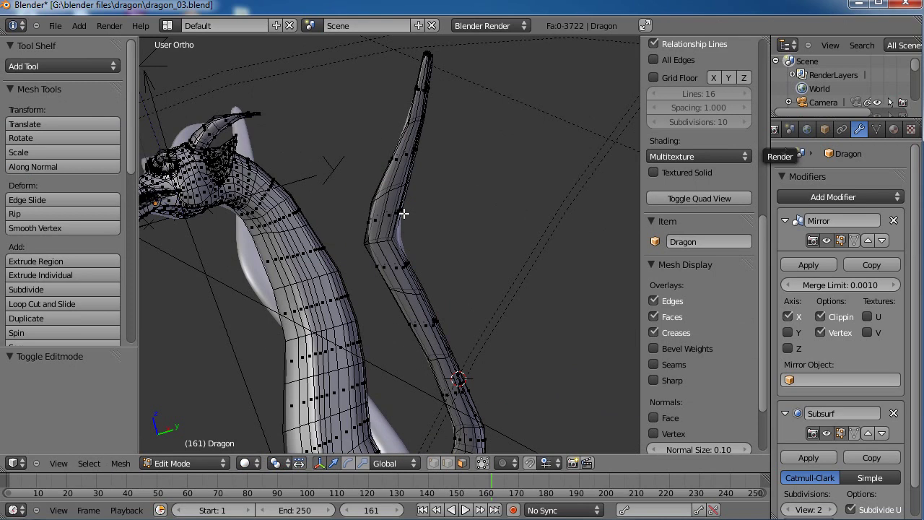
{"action": "left_click", "coordinate": [420, 288]}
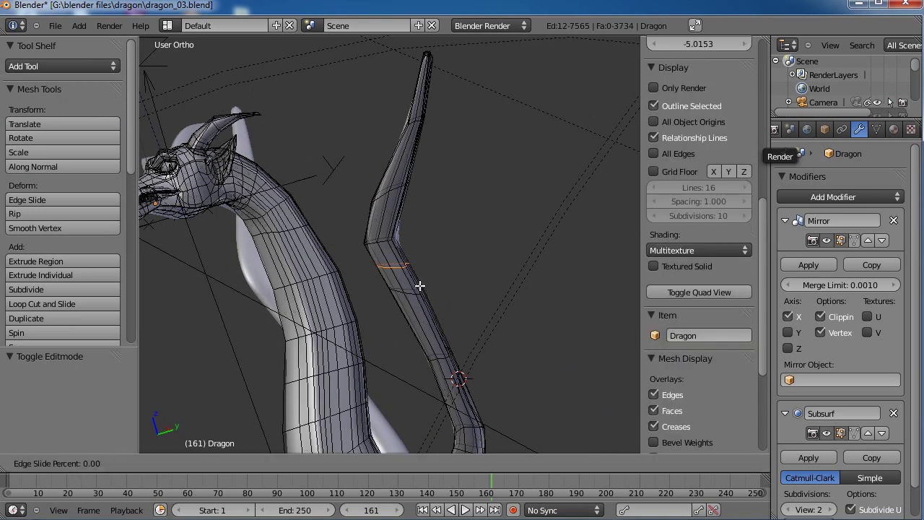
{"action": "left_click", "coordinate": [411, 273]}
{"action": "key", "text": "ctrl+r"}
{"action": "left_click", "coordinate": [402, 232]}
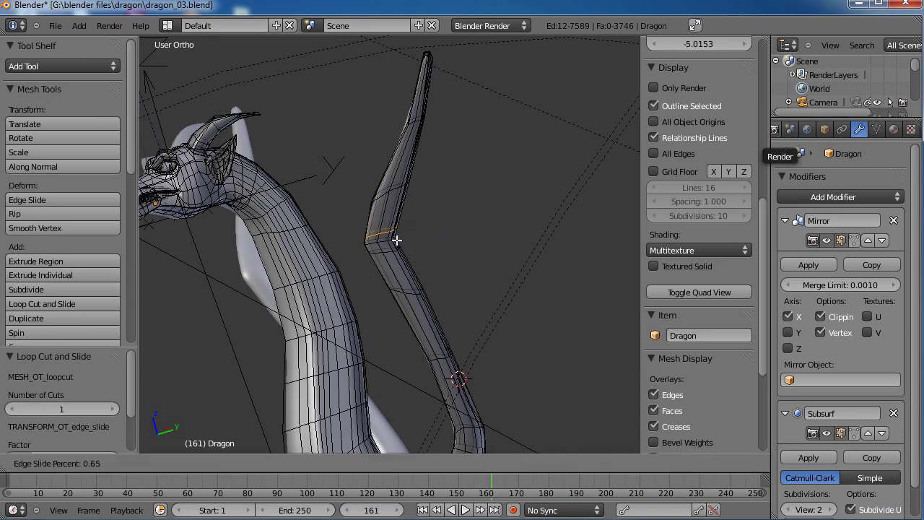
{"action": "left_click", "coordinate": [397, 240]}
Add two edge loops just below the wing's lower joint and return to Sculpt Mode
{"action": "middle_click_drag", "start_coordinate": [463, 373], "coordinate": [410, 203], "text": "shift"}
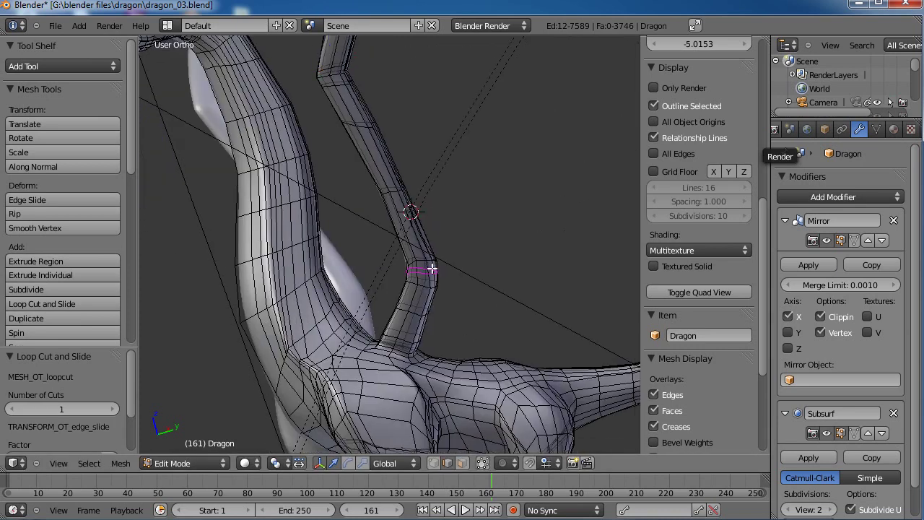
{"action": "left_click", "coordinate": [433, 270]}
{"action": "left_click", "coordinate": [433, 273]}
{"action": "key", "text": "ctrl+r"}
{"action": "left_click", "coordinate": [434, 270]}
{"action": "left_click", "coordinate": [433, 273]}
{"action": "scroll", "coordinate": [440, 195], "scroll_direction": "down", "scroll_amount": 5}
{"action": "key", "text": "Tab"}
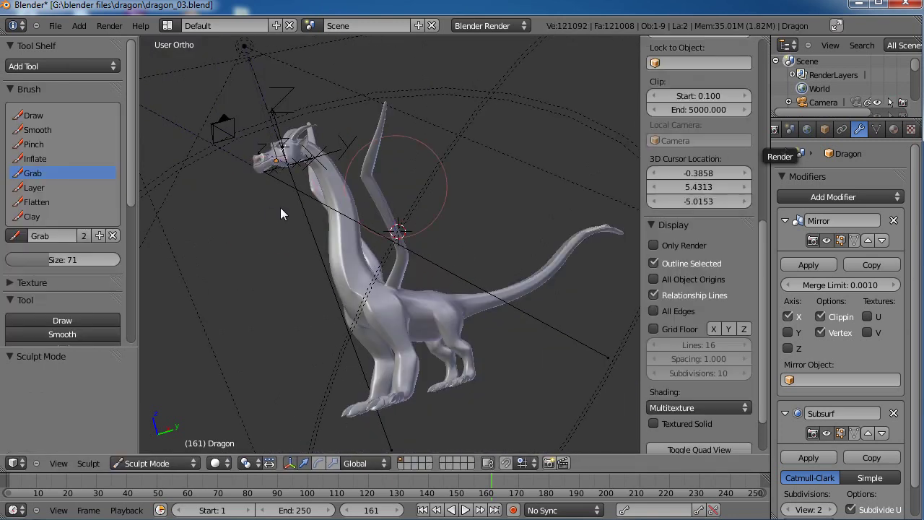
Try pulling the dragon's neck and chest with the Grab brush and undo the deformation
{"action": "mouse_move", "coordinate": [339, 213]}
{"action": "left_mouse_down"}
{"action": "mouse_move", "coordinate": [445, 223]}
{"action": "mouse_move", "coordinate": [431, 219]}
{"action": "mouse_move", "coordinate": [390, 263]}
{"action": "mouse_move", "coordinate": [300, 209]}
{"action": "mouse_move", "coordinate": [275, 211]}
{"action": "left_mouse_up"}
{"action": "mouse_move", "coordinate": [309, 249]}
{"action": "left_mouse_down"}
{"action": "mouse_move", "coordinate": [429, 245]}
{"action": "mouse_move", "coordinate": [470, 207]}
{"action": "mouse_move", "coordinate": [462, 203]}
{"action": "mouse_move", "coordinate": [458, 218]}
{"action": "mouse_move", "coordinate": [536, 225]}
{"action": "mouse_move", "coordinate": [498, 214]}
{"action": "left_mouse_up"}
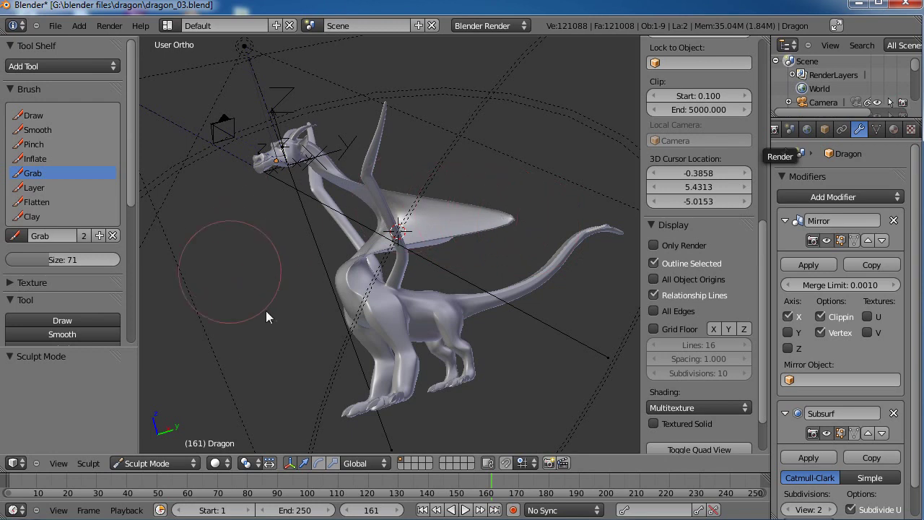
{"action": "left_click", "coordinate": [181, 462]}
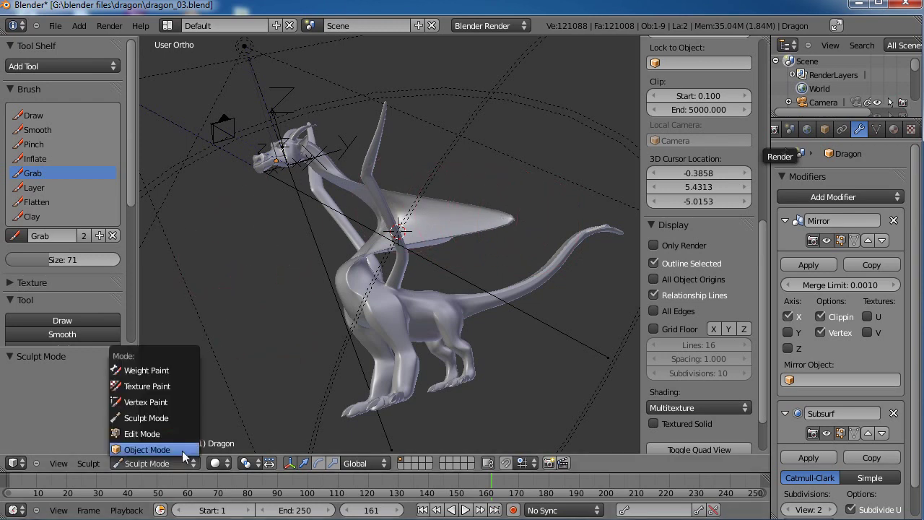
{"action": "left_click", "coordinate": [182, 449]}
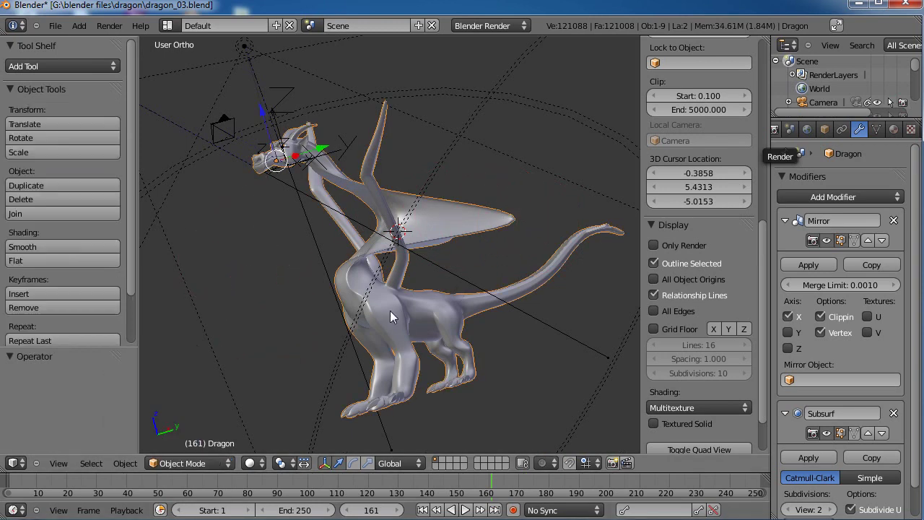
{"action": "key", "text": "ctrl+z"}
Save the dragon model over the existing dragon_03.blend file
{"action": "mouse_move", "coordinate": [296, 225]}
{"action": "middle_mouse_down"}
{"action": "mouse_move", "coordinate": [319, 223]}
{"action": "mouse_move", "coordinate": [379, 271]}
{"action": "middle_mouse_up"}
{"action": "key", "text": "ctrl+s"}
{"action": "left_click", "coordinate": [378, 270]}
Switch the dragon to Edit Mode and place the 3D cursor at the wing bone's base on the back
{"action": "key", "text": "KP_4"}
{"action": "key", "text": "KP_4"}
{"action": "key", "text": "KP_4"}
{"action": "key", "text": "KP_4"}
{"action": "key", "text": "KP_4"}
{"action": "key", "text": "KP_4"}
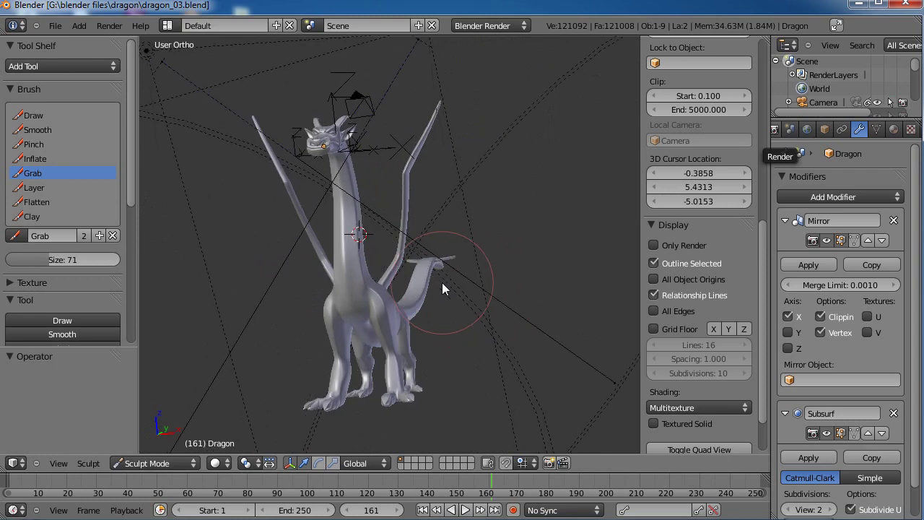
{"action": "left_click", "coordinate": [176, 463]}
{"action": "left_click", "coordinate": [171, 434]}
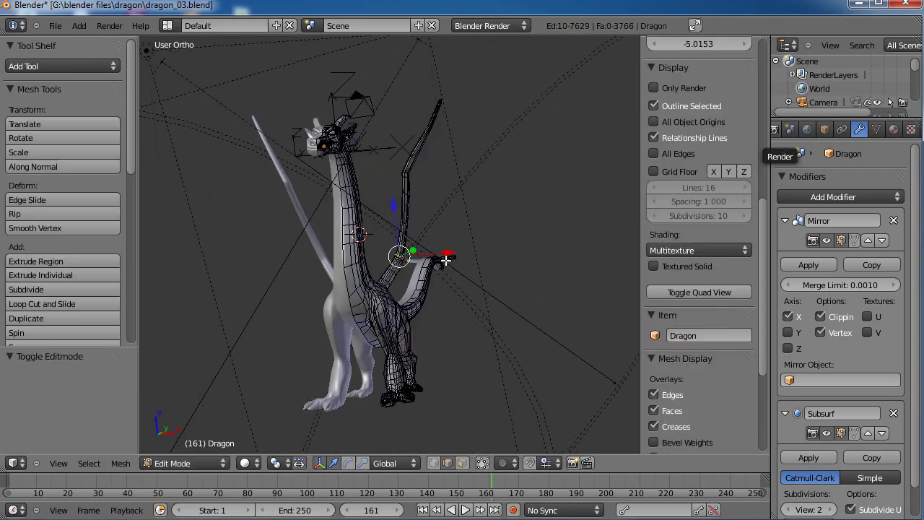
{"action": "scroll", "coordinate": [441, 289], "scroll_direction": "up", "scroll_amount": 4}
{"action": "middle_click_drag", "start_coordinate": [370, 344], "coordinate": [368, 374]}
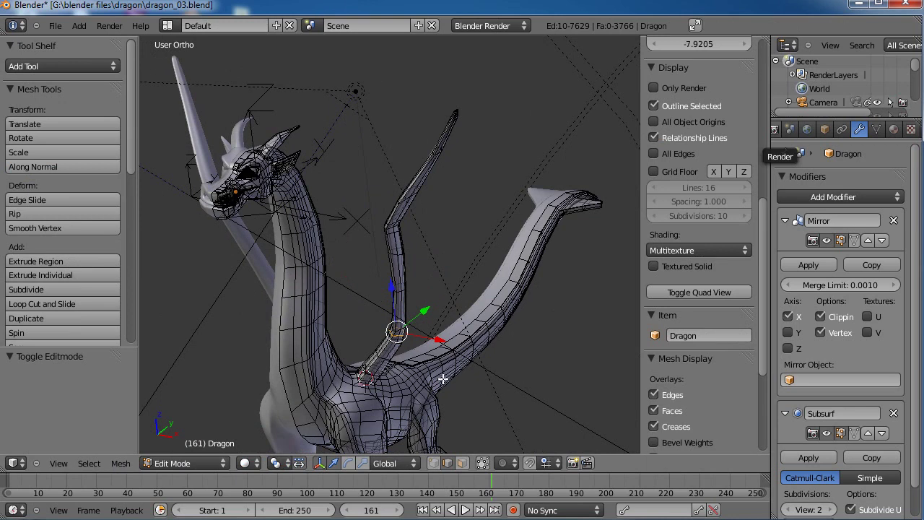
{"action": "key", "text": "KP_3"}
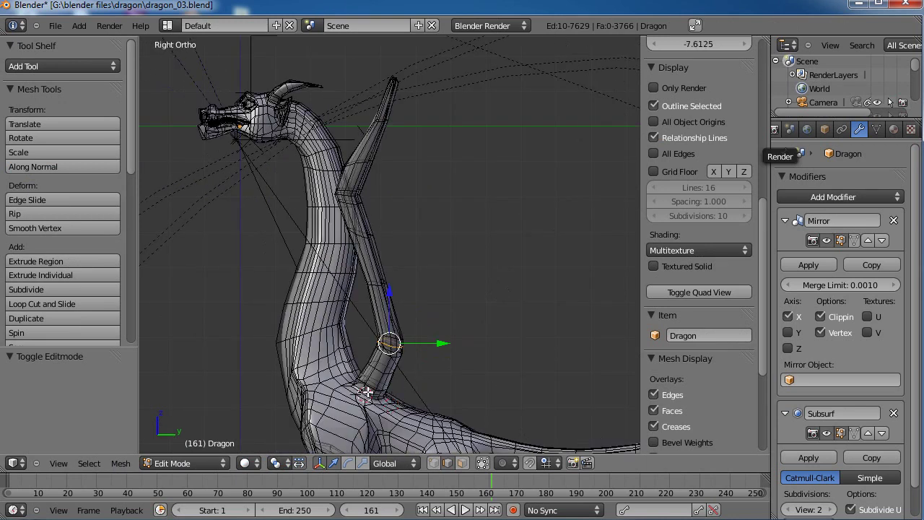
{"action": "middle_click_drag", "start_coordinate": [369, 290], "coordinate": [385, 281]}
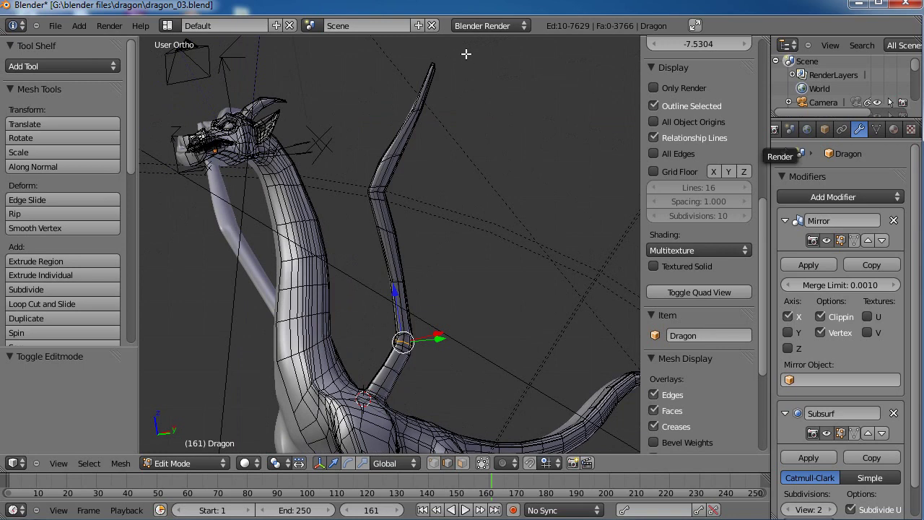
Select all vertices of the wing bone from its tip down to the lower segment and enable proportional editing
{"action": "key", "text": "b"}
{"action": "left_click_drag", "start_coordinate": [468, 51], "coordinate": [355, 374]}
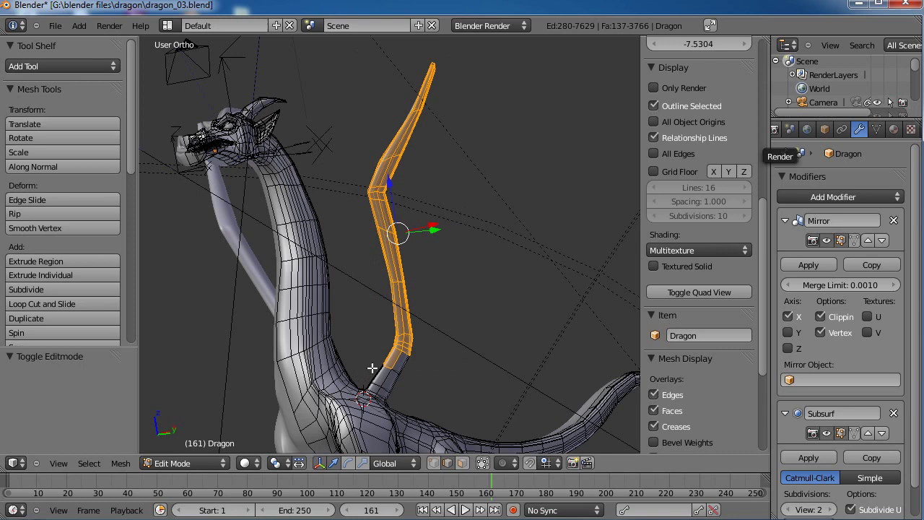
{"action": "left_click", "coordinate": [435, 465]}
{"action": "key", "text": "b"}
{"action": "left_click_drag", "start_coordinate": [427, 320], "coordinate": [380, 384]}
{"action": "key", "text": "o"}
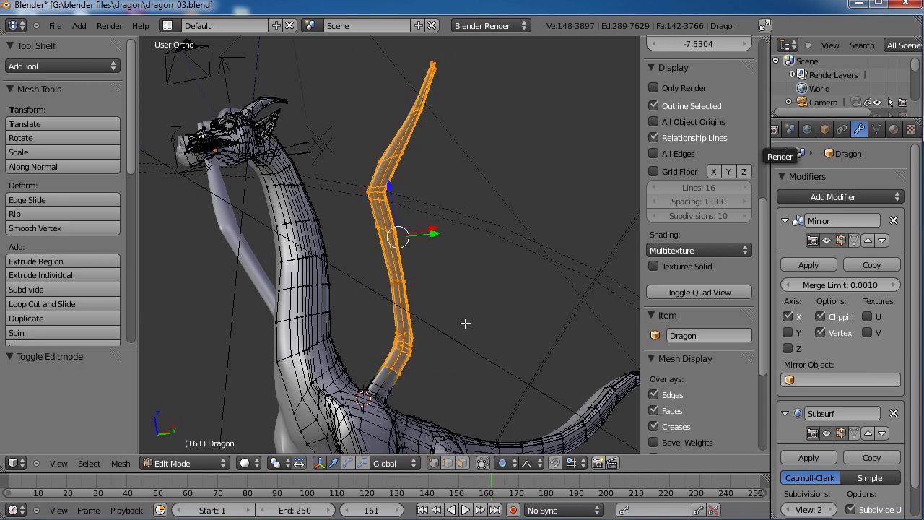
Move the selected wing bone -0.091 in X, -0.072 in Y and -0.188 in Z with a smaller proportional radius
{"action": "key", "text": "g"}
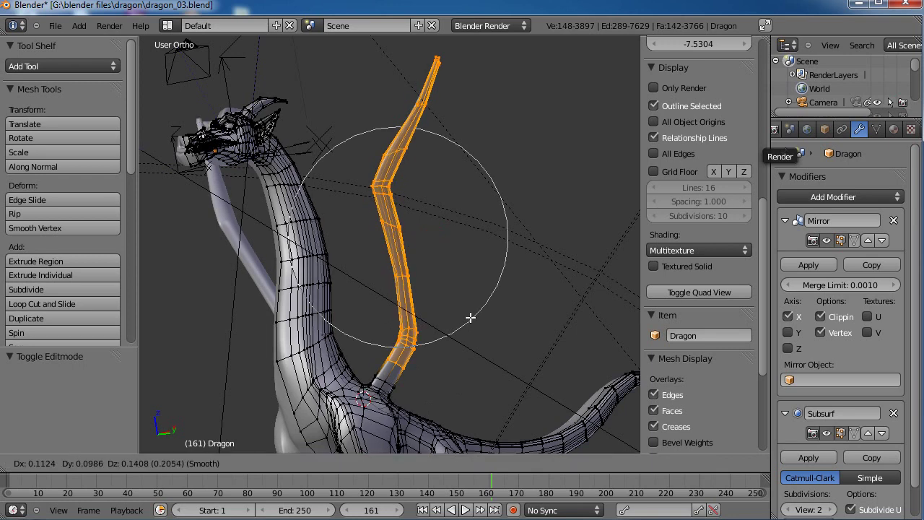
{"action": "scroll", "coordinate": [463, 325], "scroll_direction": "up", "scroll_amount": 2}
{"action": "scroll", "coordinate": [463, 325], "scroll_direction": "up", "scroll_amount": 8}
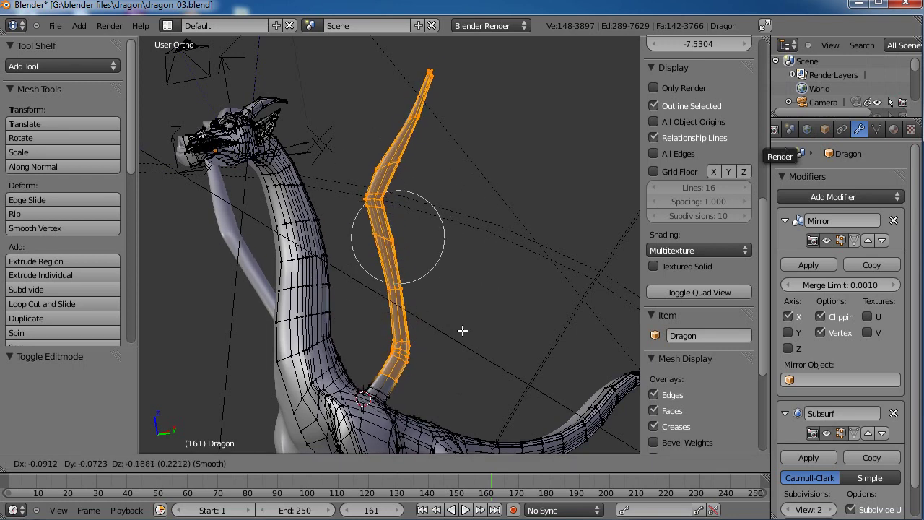
{"action": "left_click", "coordinate": [462, 330]}
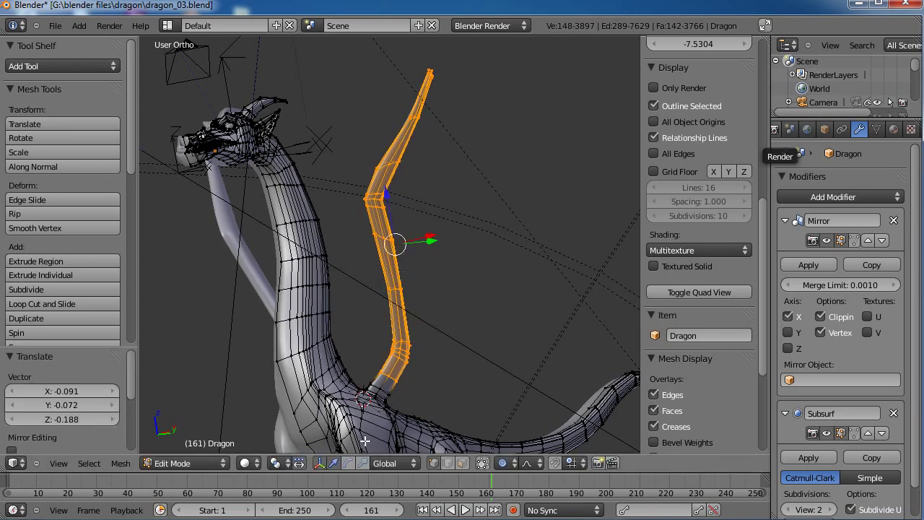
Scale the selected wing bone by 1.749 around the 3D cursor and shift it -0.035 in Y
{"action": "left_click", "coordinate": [278, 463]}
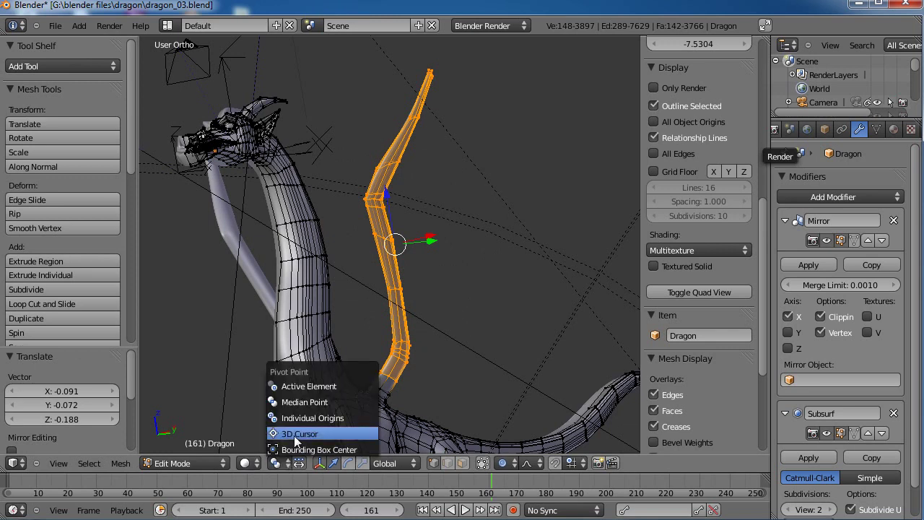
{"action": "left_click", "coordinate": [294, 435]}
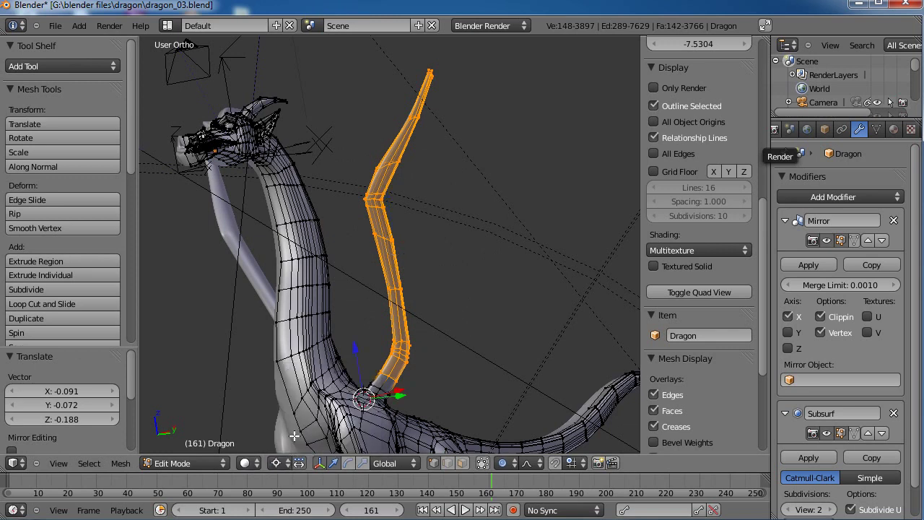
{"action": "key", "text": "KP_1"}
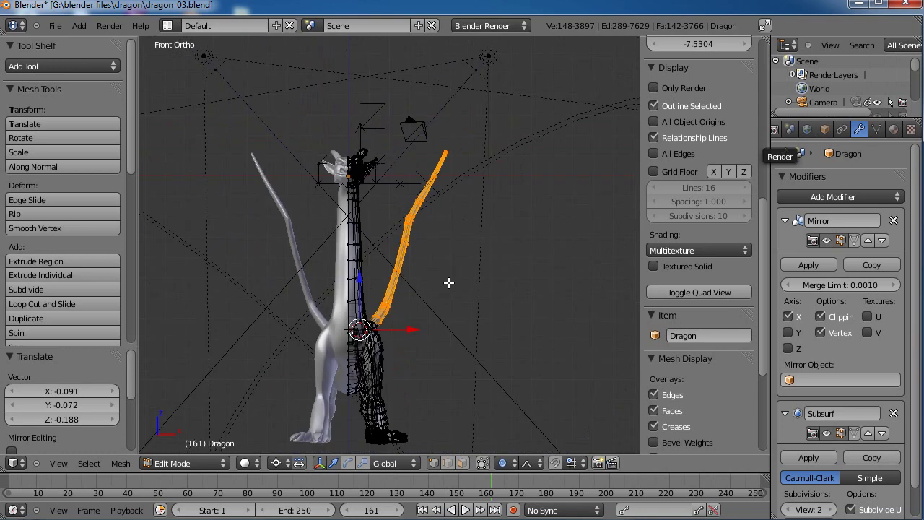
{"action": "key", "text": "s"}
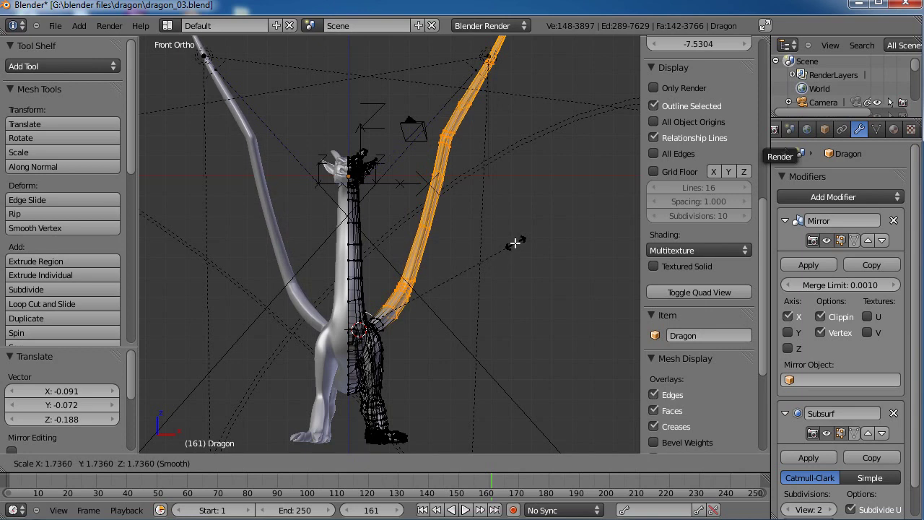
{"action": "left_click", "coordinate": [519, 243]}
{"action": "middle_click_drag", "start_coordinate": [503, 276], "coordinate": [448, 240]}
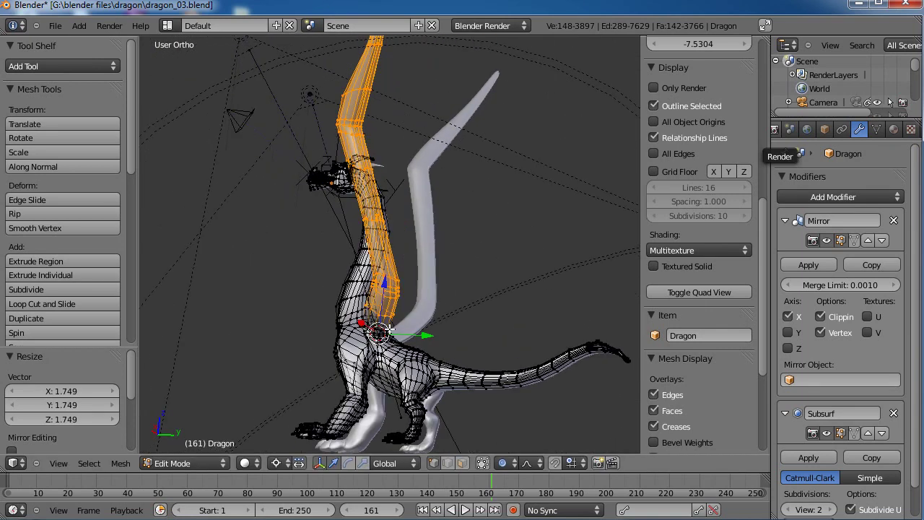
{"action": "key", "text": "KP_3"}
{"action": "left_click_drag", "start_coordinate": [428, 333], "coordinate": [427, 332]}
Select the edge loops at the wing's base, scale them by about 1.353 with proportional editing and leave Edit Mode
{"action": "scroll", "coordinate": [430, 337], "scroll_direction": "up", "scroll_amount": 4}
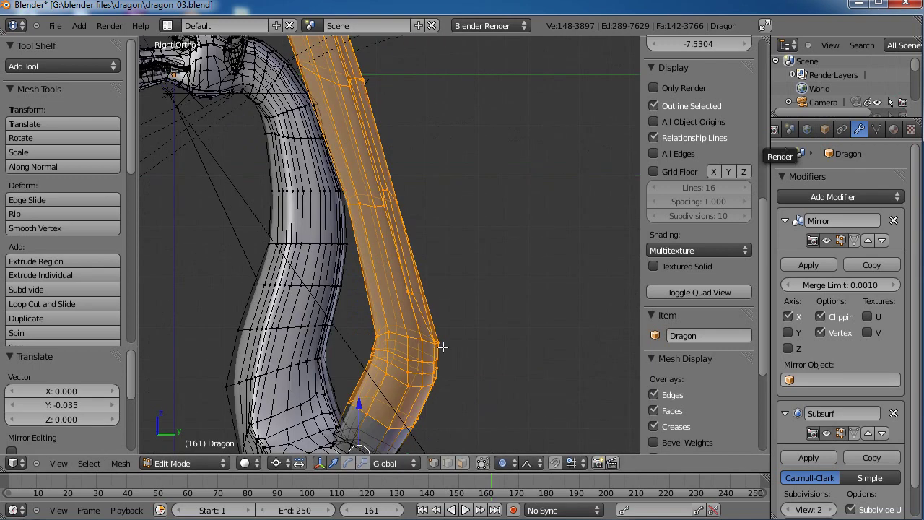
{"action": "scroll", "coordinate": [443, 347], "scroll_direction": "up", "scroll_amount": 4}
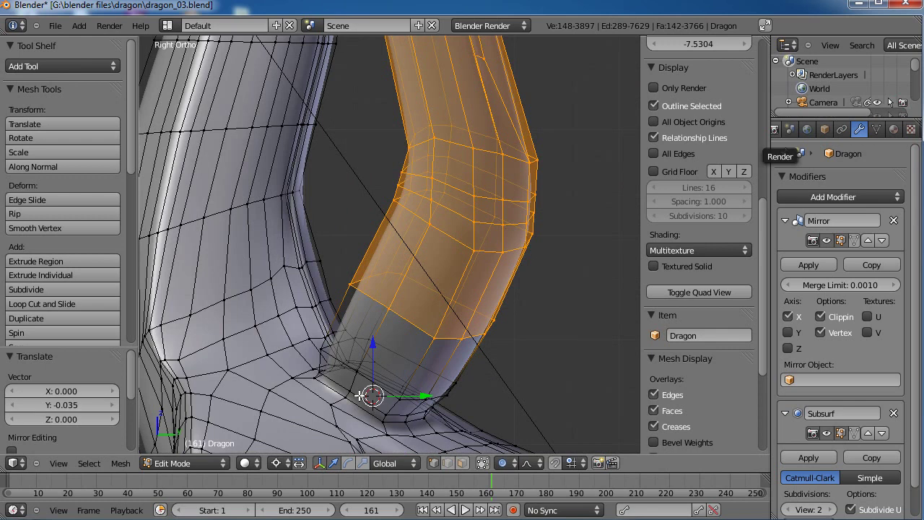
{"action": "key", "text": "a"}
{"action": "right_click", "coordinate": [391, 396], "text": "alt+shift"}
{"action": "key", "text": "s"}
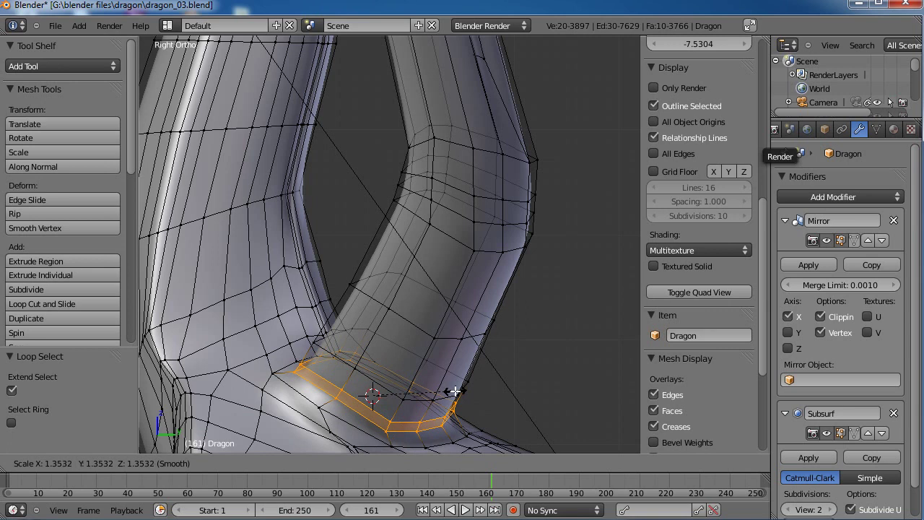
{"action": "left_click", "coordinate": [455, 391]}
{"action": "scroll", "coordinate": [445, 361], "scroll_direction": "down", "scroll_amount": 4}
{"action": "key", "text": "Tab"}
{"action": "middle_click_drag", "start_coordinate": [441, 337], "coordinate": [436, 319]}
{"action": "scroll", "coordinate": [423, 315], "scroll_direction": "down", "scroll_amount": 3}
{"action": "middle_click_drag", "start_coordinate": [368, 355], "coordinate": [363, 234]}
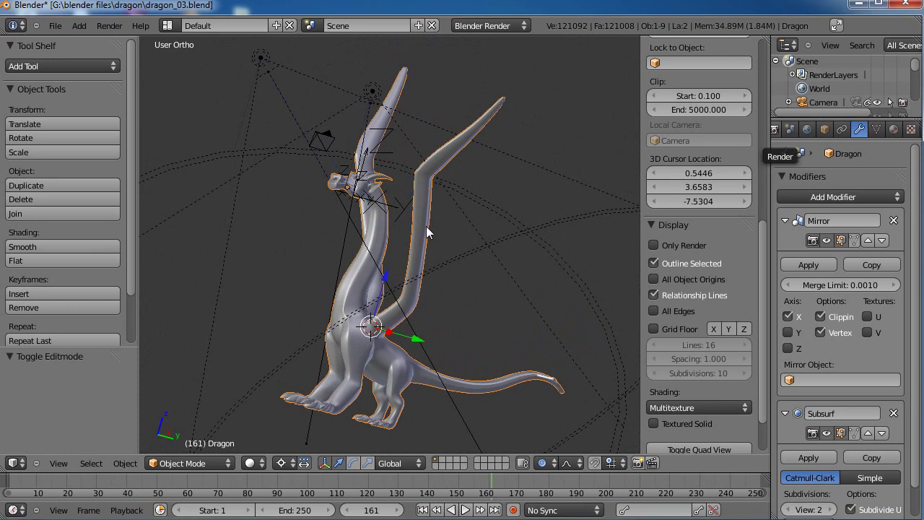
Check the dragon's reshaped wings from several angles and save the file over dragon_03.blend
{"action": "scroll", "coordinate": [426, 226], "scroll_direction": "up", "scroll_amount": 3}
{"action": "middle_click_drag", "start_coordinate": [423, 223], "coordinate": [372, 261]}
{"action": "scroll", "coordinate": [372, 261], "scroll_direction": "down", "scroll_amount": 4}
{"action": "mouse_move", "coordinate": [324, 307]}
{"action": "middle_mouse_down"}
{"action": "mouse_move", "coordinate": [425, 304]}
{"action": "mouse_move", "coordinate": [467, 279]}
{"action": "mouse_move", "coordinate": [482, 286]}
{"action": "mouse_move", "coordinate": [467, 288]}
{"action": "mouse_move", "coordinate": [475, 275]}
{"action": "mouse_move", "coordinate": [380, 302]}
{"action": "mouse_move", "coordinate": [326, 305]}
{"action": "middle_mouse_up"}
{"action": "scroll", "coordinate": [480, 280], "scroll_direction": "up", "scroll_amount": 2}
{"action": "key", "text": "ctrl+s"}
{"action": "left_click", "coordinate": [467, 288]}
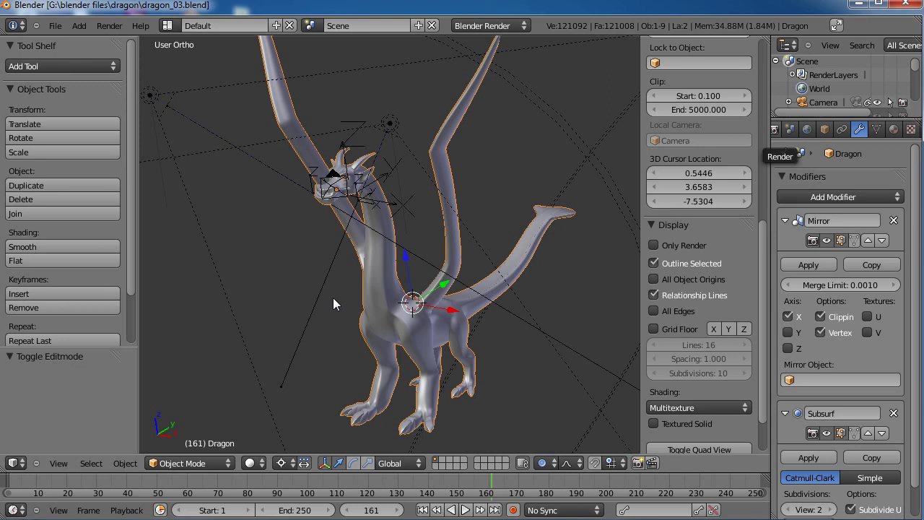
Enter Edit Mode on the dragon and box-select the head vertices from the front view
{"action": "key", "text": "KP_3"}
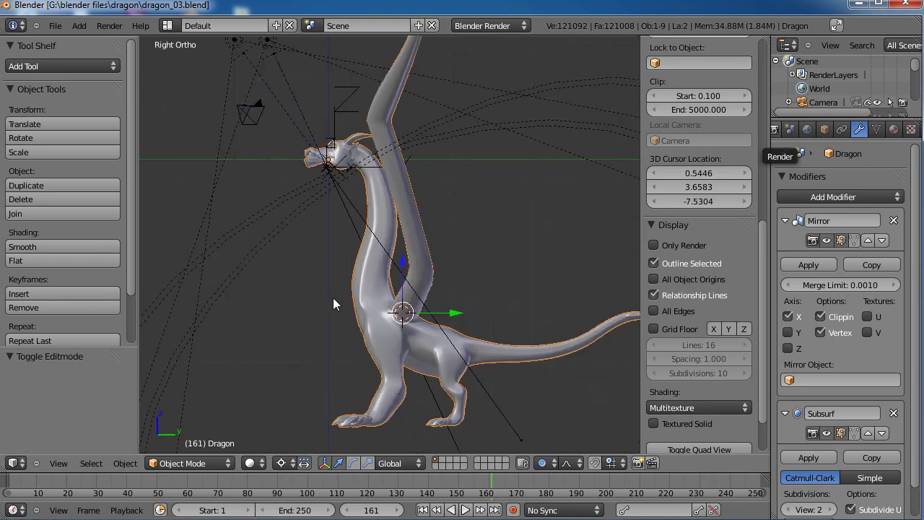
{"action": "scroll", "coordinate": [333, 298], "scroll_direction": "up", "scroll_amount": 2}
{"action": "middle_click_drag", "start_coordinate": [349, 198], "coordinate": [371, 279], "text": "shift"}
{"action": "mouse_move", "coordinate": [368, 243]}
{"action": "middle_mouse_down"}
{"action": "mouse_move", "coordinate": [359, 238]}
{"action": "mouse_move", "coordinate": [367, 249]}
{"action": "middle_mouse_up"}
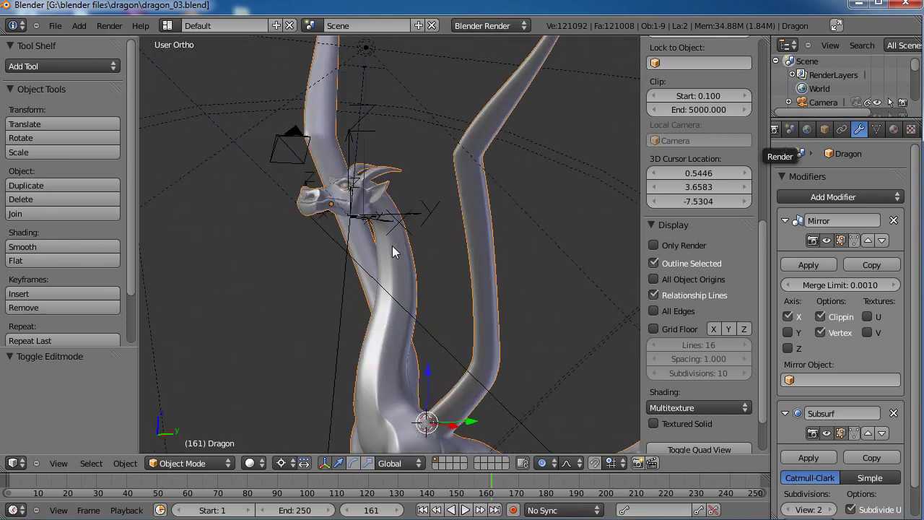
{"action": "key", "text": "KP_1"}
{"action": "key", "text": "Tab"}
{"action": "scroll", "coordinate": [392, 245], "scroll_direction": "up", "scroll_amount": 2}
{"action": "scroll", "coordinate": [425, 223], "scroll_direction": "up", "scroll_amount": 6}
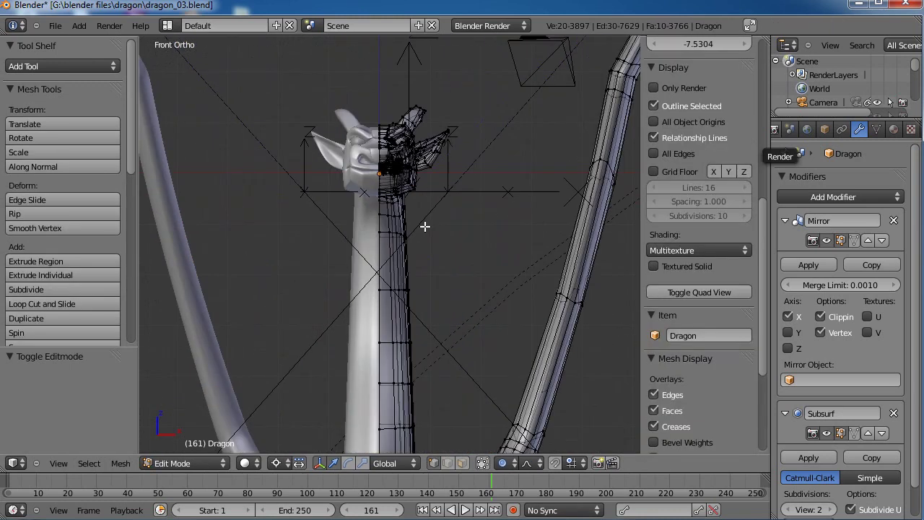
{"action": "key", "text": "b"}
{"action": "left_click_drag", "start_coordinate": [530, 91], "coordinate": [372, 276]}
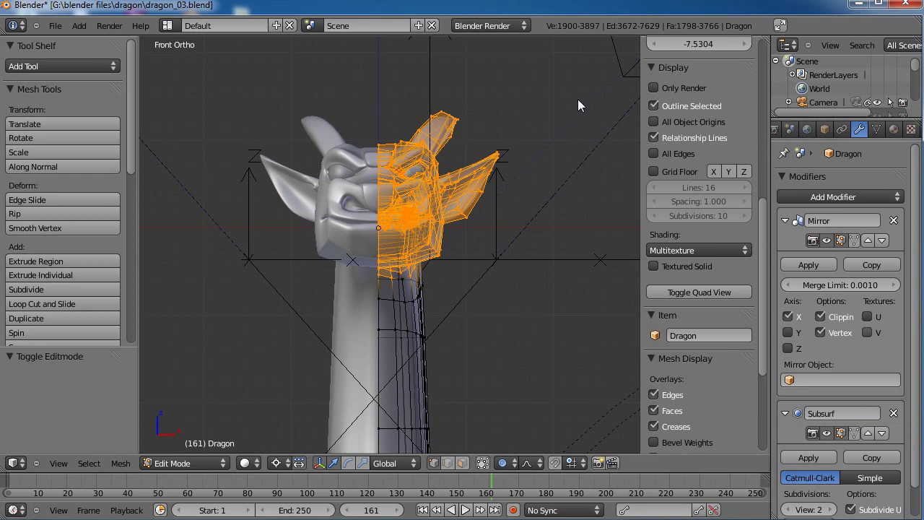
Deselect the edge loops around the upper neck from the side view, leaving the head selected
{"action": "key", "text": "KP_3"}
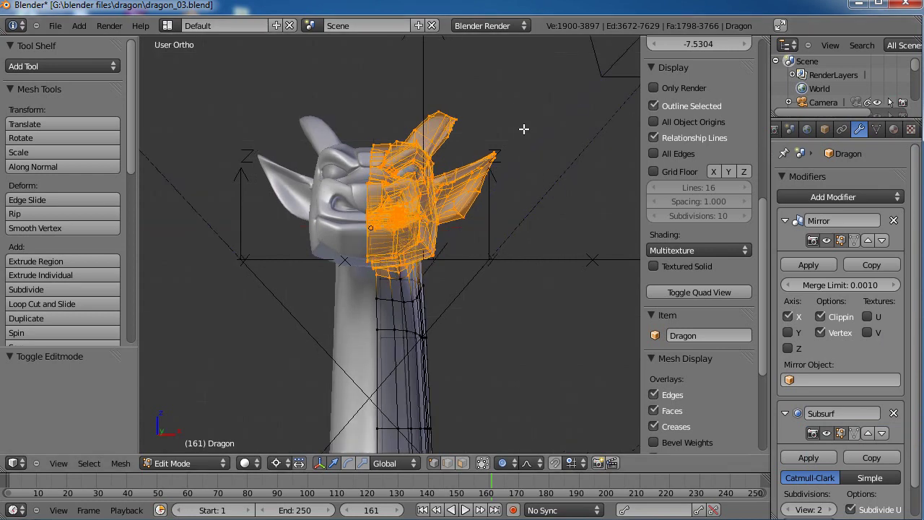
{"action": "right_click", "coordinate": [370, 235], "text": "alt+shift"}
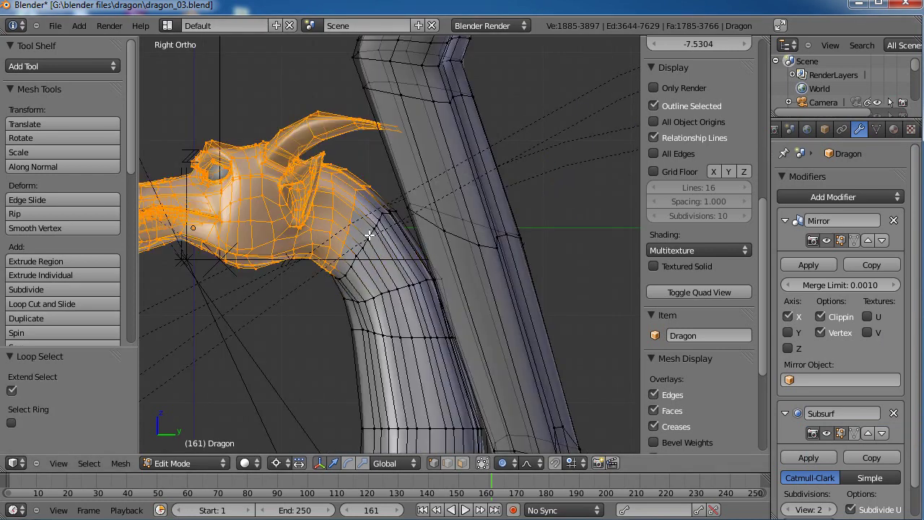
{"action": "right_click", "coordinate": [348, 216], "text": "alt"}
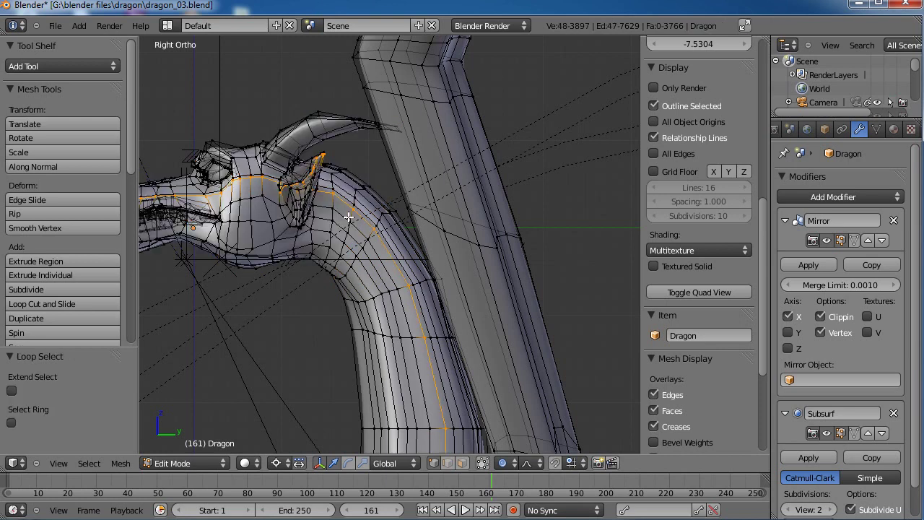
{"action": "key", "text": "ctrl+z"}
{"action": "right_click", "coordinate": [350, 216], "text": "alt+shift"}
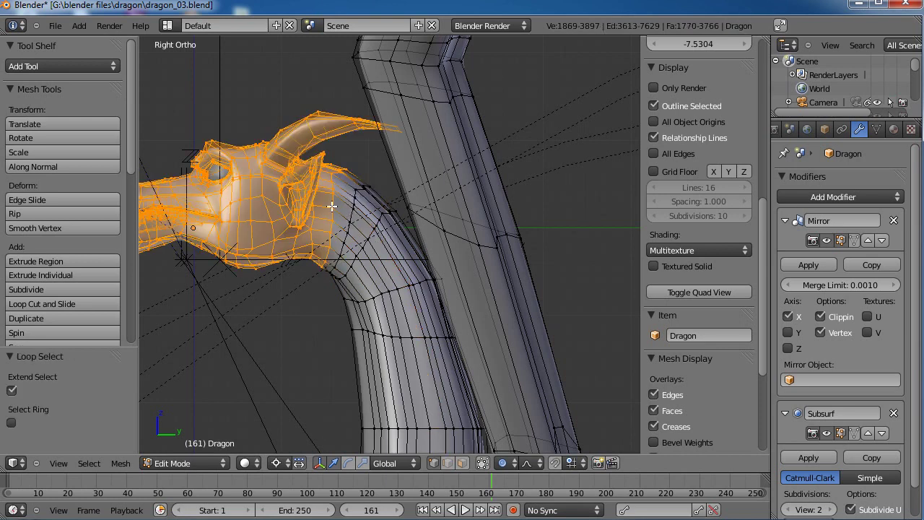
{"action": "right_click", "coordinate": [333, 209], "text": "alt+shift"}
{"action": "scroll", "coordinate": [334, 214], "scroll_direction": "down", "scroll_amount": 2}
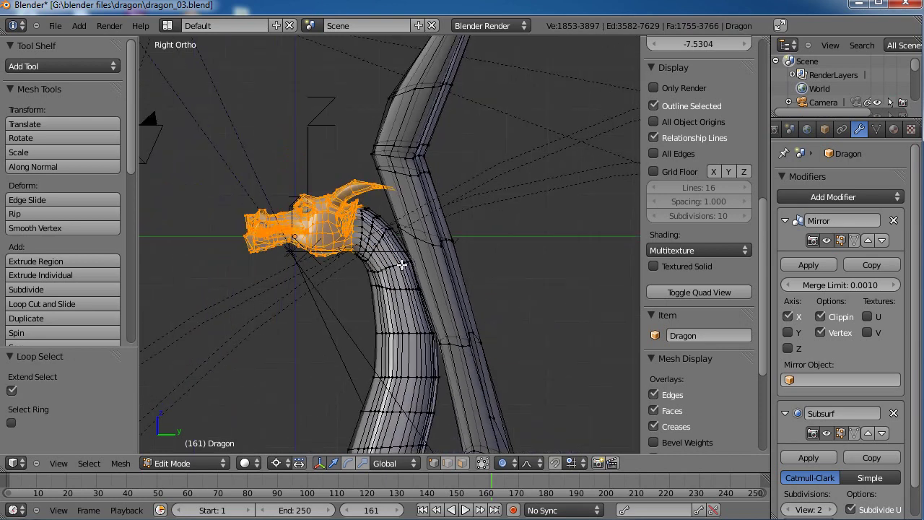
Place the 3D cursor on the dragon's centre line at the back of the head, at 0.0028, 1.4624, 0.1984
{"action": "middle_click_drag", "start_coordinate": [497, 414], "coordinate": [432, 325]}
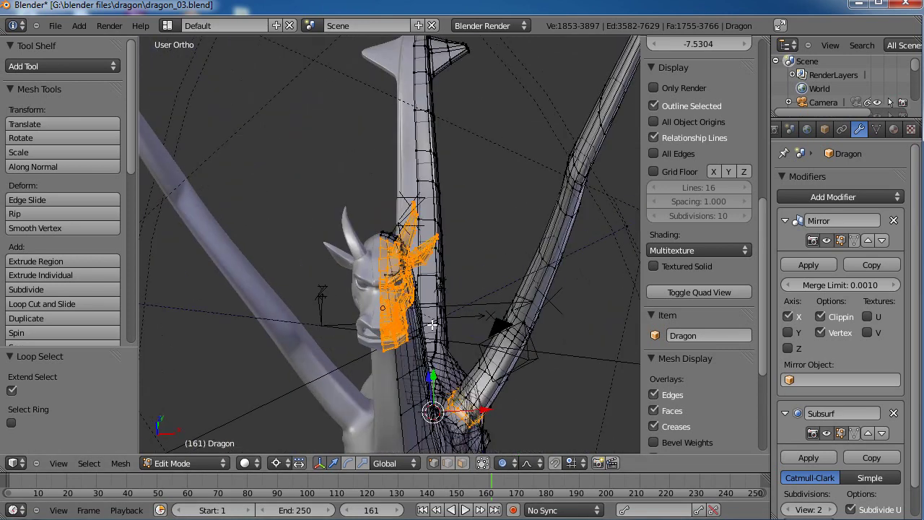
{"action": "key", "text": "KP_7"}
{"action": "scroll", "coordinate": [419, 322], "scroll_direction": "up", "scroll_amount": 2}
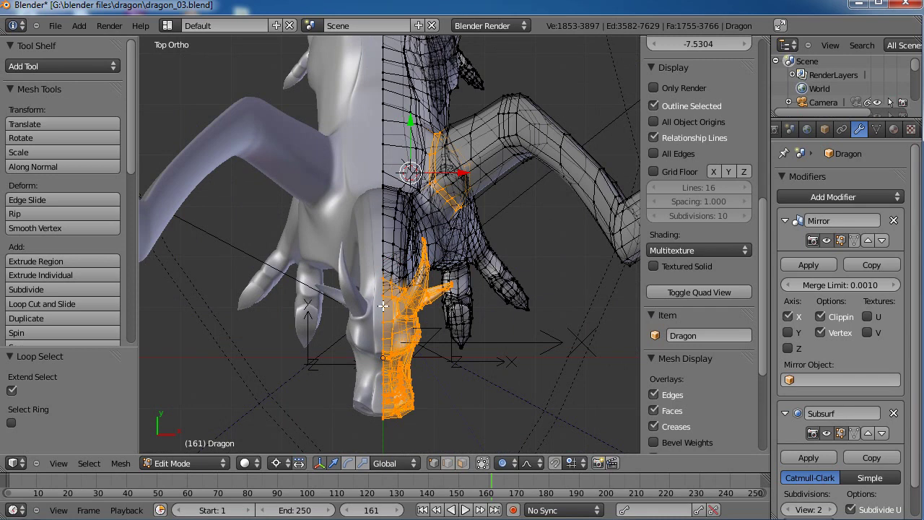
{"action": "left_click", "coordinate": [383, 296]}
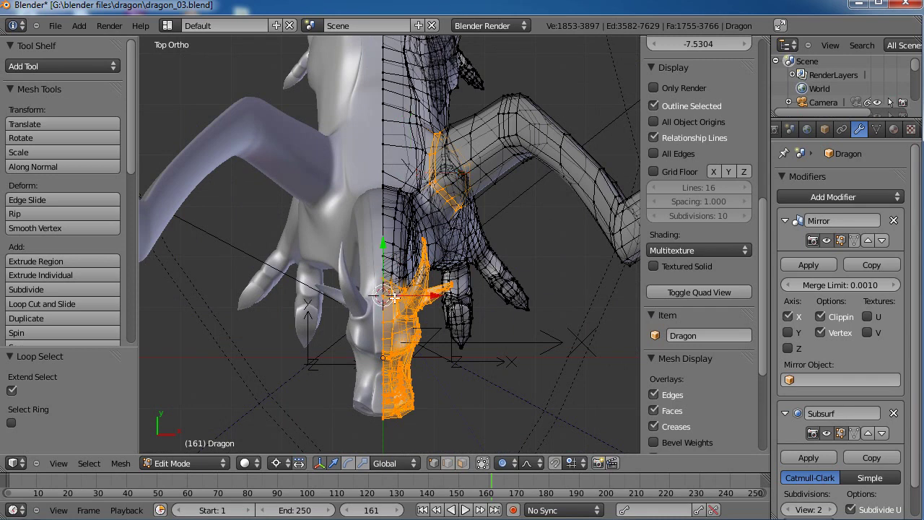
{"action": "key", "text": "KP_3"}
{"action": "left_click", "coordinate": [343, 225]}
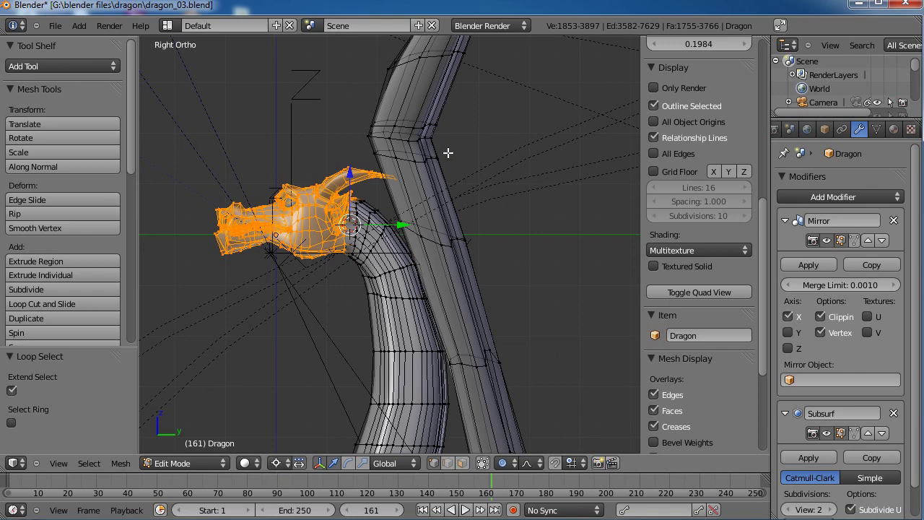
Try scaling the selection by about 1.234 around the 3D cursor and undo it
{"action": "key", "text": "s"}
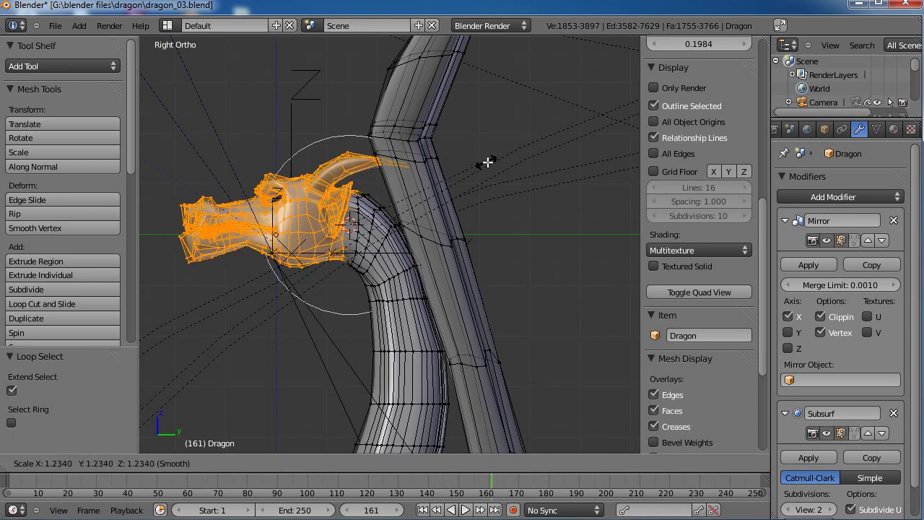
{"action": "left_click", "coordinate": [487, 159]}
{"action": "scroll", "coordinate": [445, 216], "scroll_direction": "down", "scroll_amount": 5}
{"action": "middle_click_drag", "start_coordinate": [501, 298], "coordinate": [485, 220], "text": "shift"}
{"action": "key", "text": "ctrl+z"}
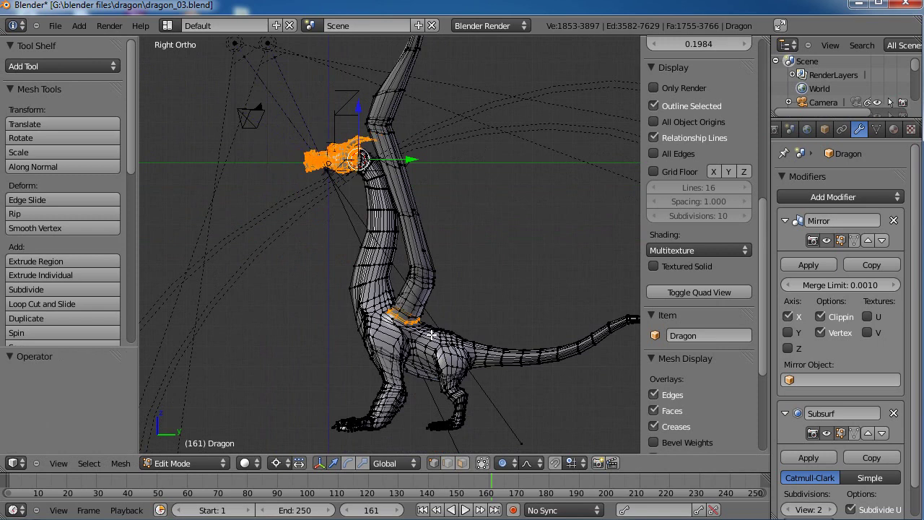
Box-deselect the stray vertices at the wing's base so that only the head is selected
{"action": "key", "text": "b"}
{"action": "middle_click_drag", "start_coordinate": [450, 298], "coordinate": [378, 336]}
{"action": "scroll", "coordinate": [454, 230], "scroll_direction": "up", "scroll_amount": 3}
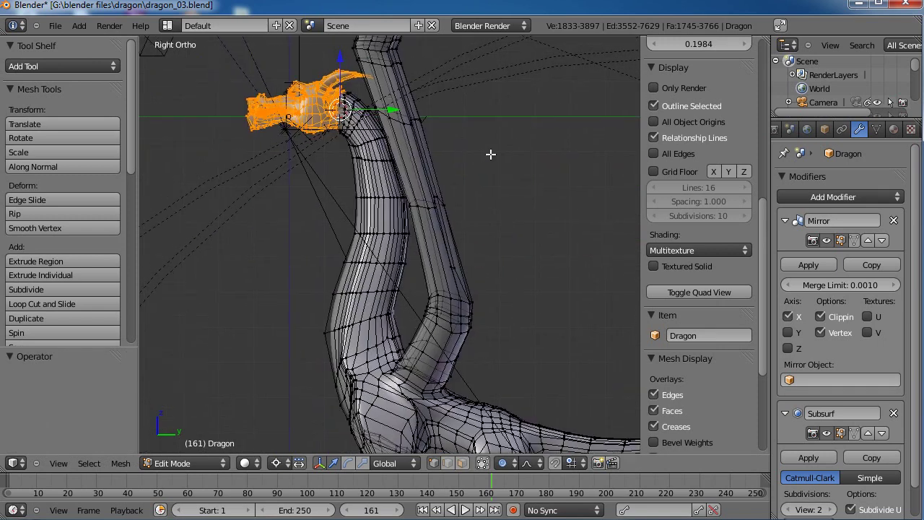
Scale the selected head by about 1.322 around the 3D cursor, leave Edit Mode and inspect the dragon's proportions
{"action": "key", "text": "s"}
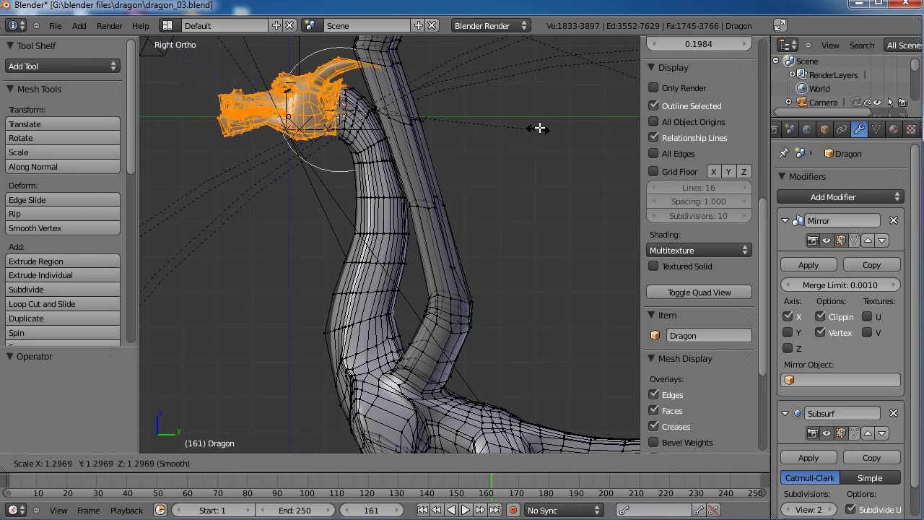
{"action": "left_click", "coordinate": [542, 128]}
{"action": "scroll", "coordinate": [451, 233], "scroll_direction": "down", "scroll_amount": 3}
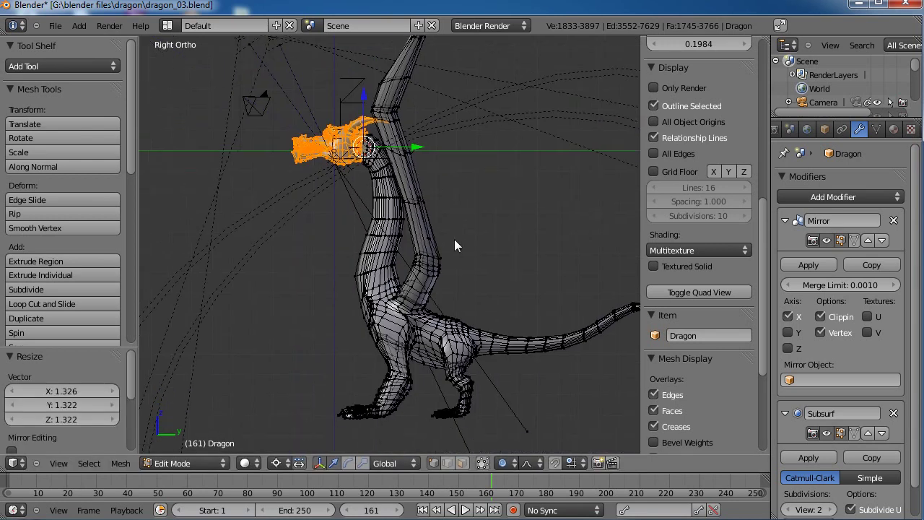
{"action": "key", "text": "Tab"}
{"action": "middle_click_drag", "start_coordinate": [289, 228], "coordinate": [462, 251]}
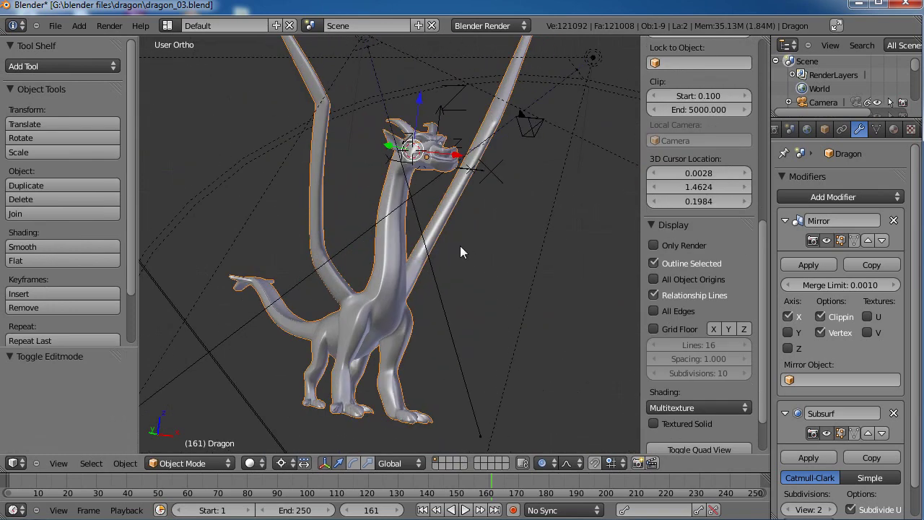
{"action": "key", "text": "a"}
{"action": "middle_click_drag", "start_coordinate": [342, 215], "coordinate": [543, 273]}
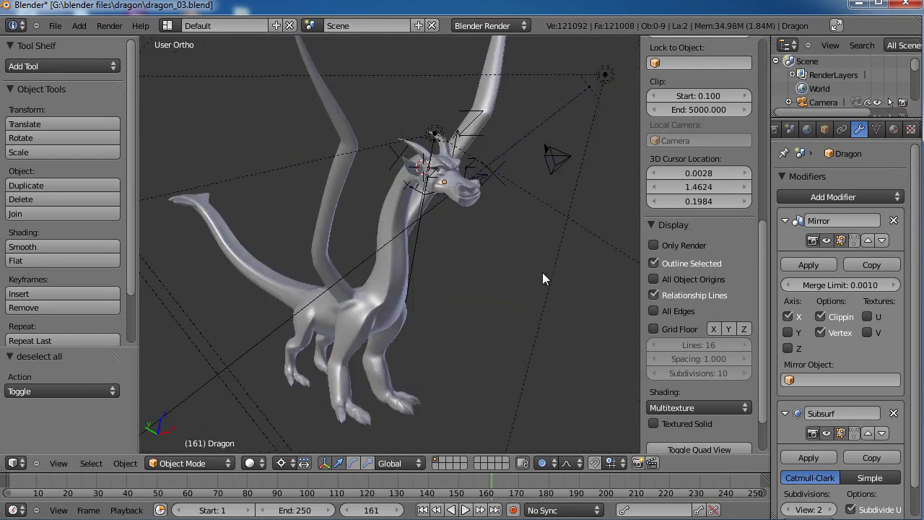
Compare the head before and after the enlargement and undo the scaling
{"action": "key", "text": "ctrl+z"}
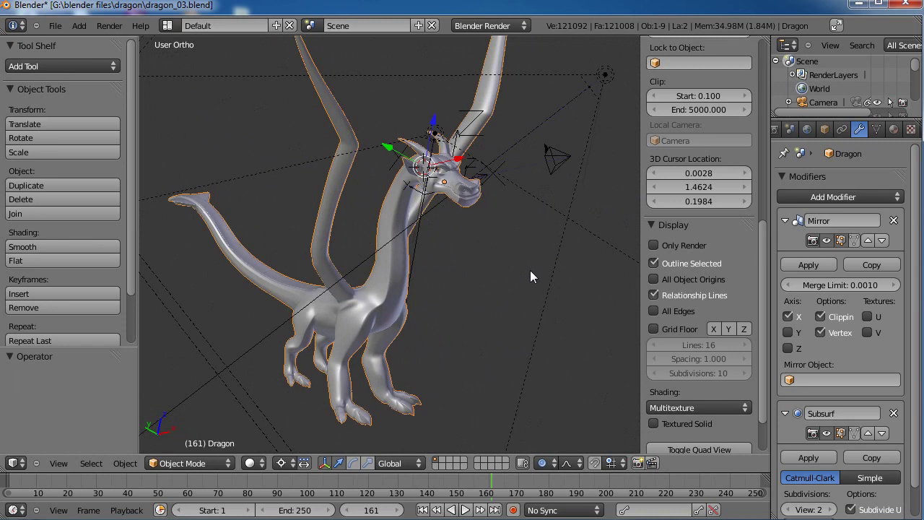
{"action": "key", "text": "ctrl+z"}
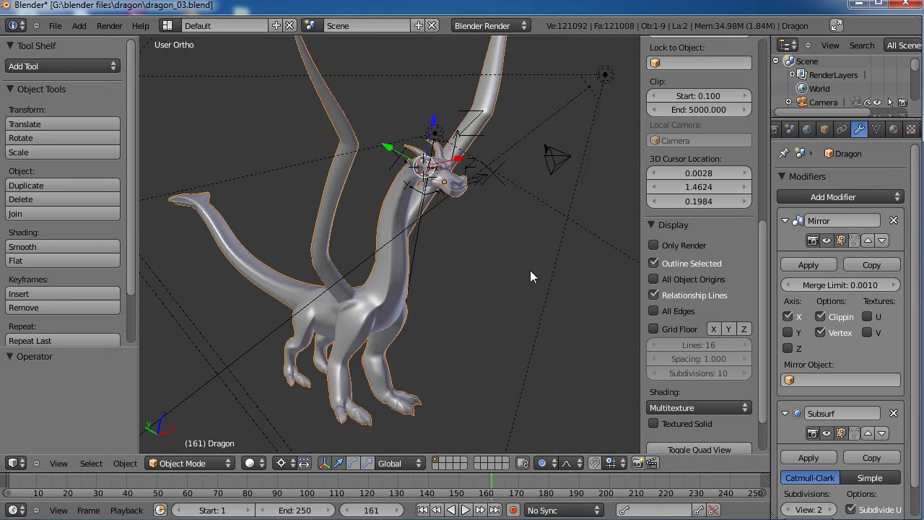
{"action": "key", "text": "ctrl+z"}
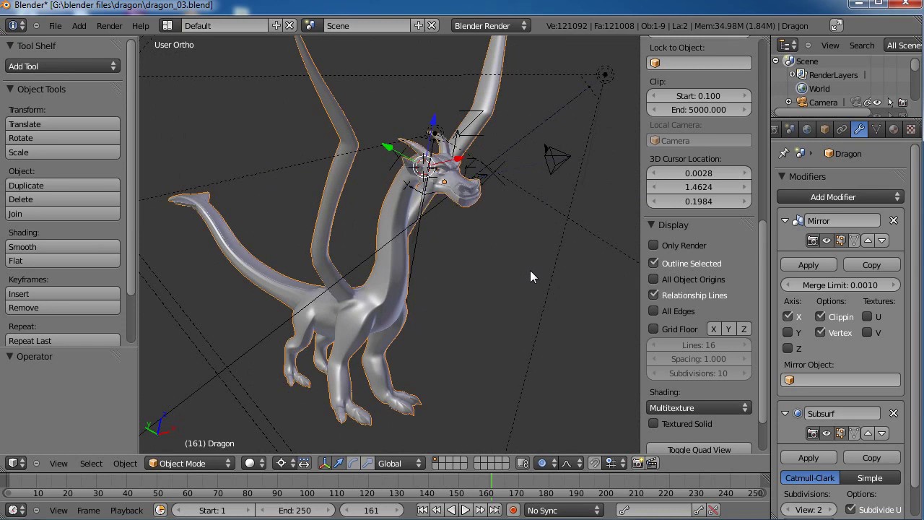
{"action": "key", "text": "ctrl+z"}
Scale the head by about 1.13 around the 3D cursor in Edit Mode and return to Object Mode
{"action": "middle_click_drag", "start_coordinate": [530, 276], "coordinate": [406, 256]}
{"action": "scroll", "coordinate": [473, 245], "scroll_direction": "up", "scroll_amount": 3}
{"action": "key", "text": "Tab"}
{"action": "key", "text": "ctrl+l"}
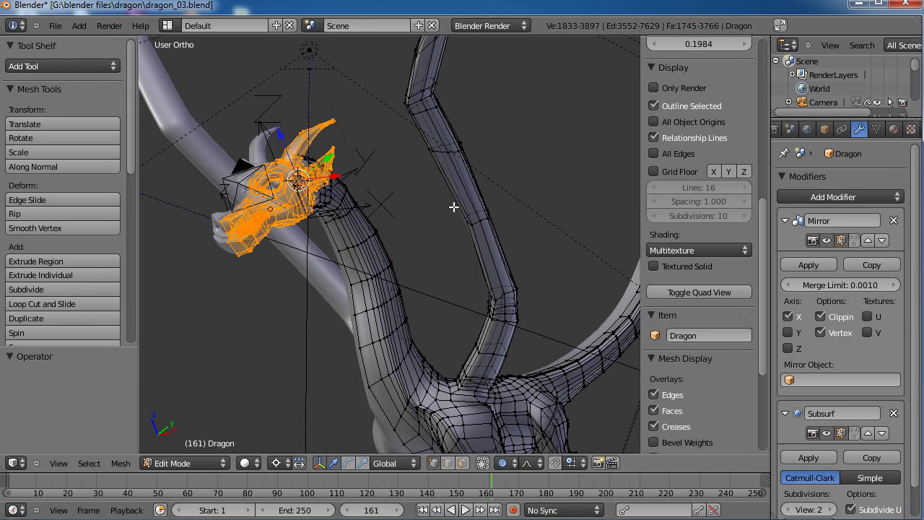
{"action": "key", "text": "s"}
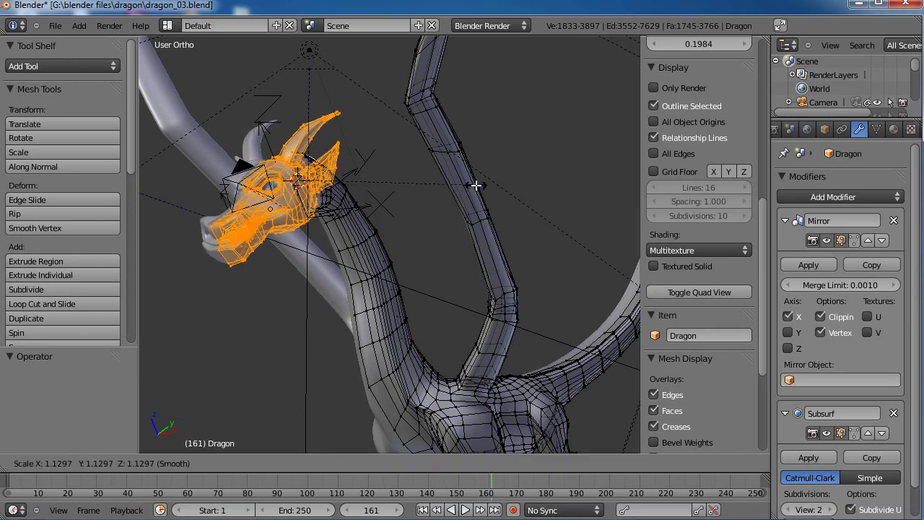
{"action": "left_click", "coordinate": [477, 186]}
{"action": "key", "text": "Tab"}
{"action": "scroll", "coordinate": [343, 267], "scroll_direction": "down", "scroll_amount": 4}
{"action": "middle_click_drag", "start_coordinate": [375, 278], "coordinate": [434, 261]}
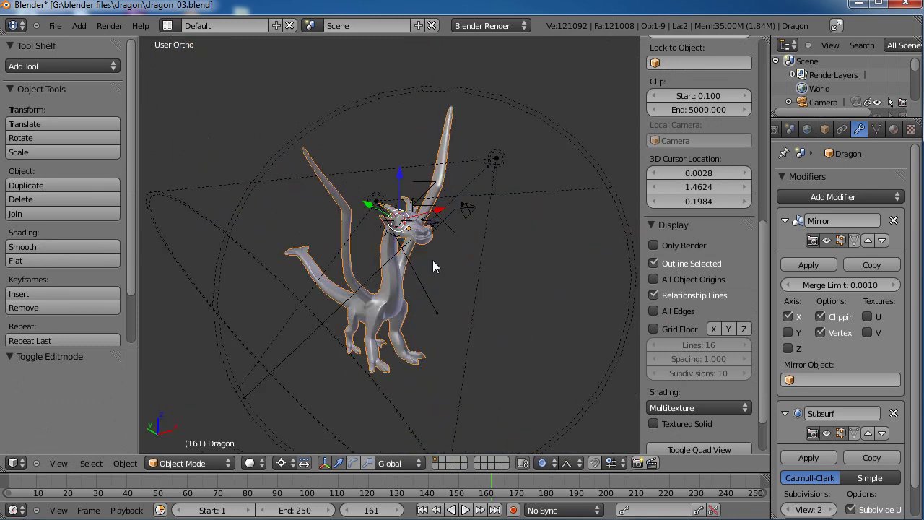
Deselect the dragon, inspect the head up close and undo its last enlargement in Edit Mode
{"action": "key", "text": "a"}
{"action": "middle_click_drag", "start_coordinate": [378, 270], "coordinate": [463, 278]}
{"action": "scroll", "coordinate": [463, 277], "scroll_direction": "up", "scroll_amount": 4}
{"action": "middle_click_drag", "start_coordinate": [417, 242], "coordinate": [447, 297]}
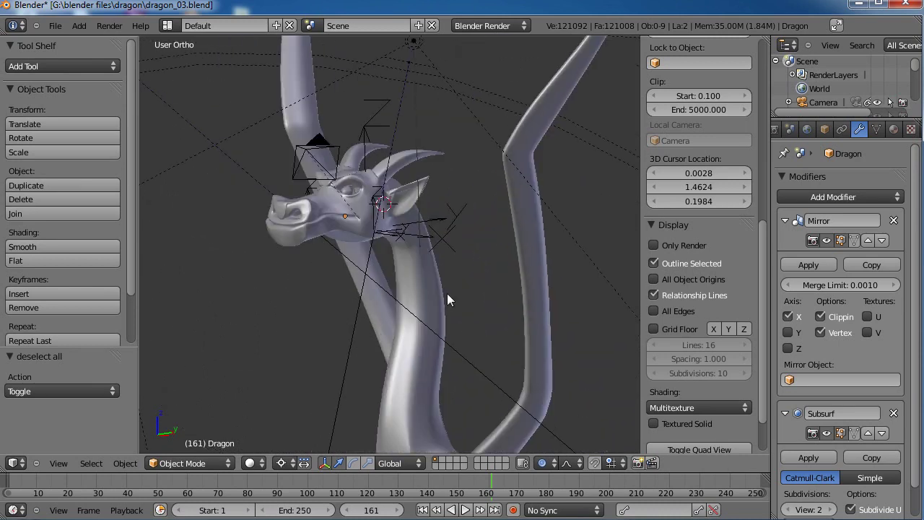
{"action": "key", "text": "Tab"}
{"action": "key", "text": "ctrl+z"}
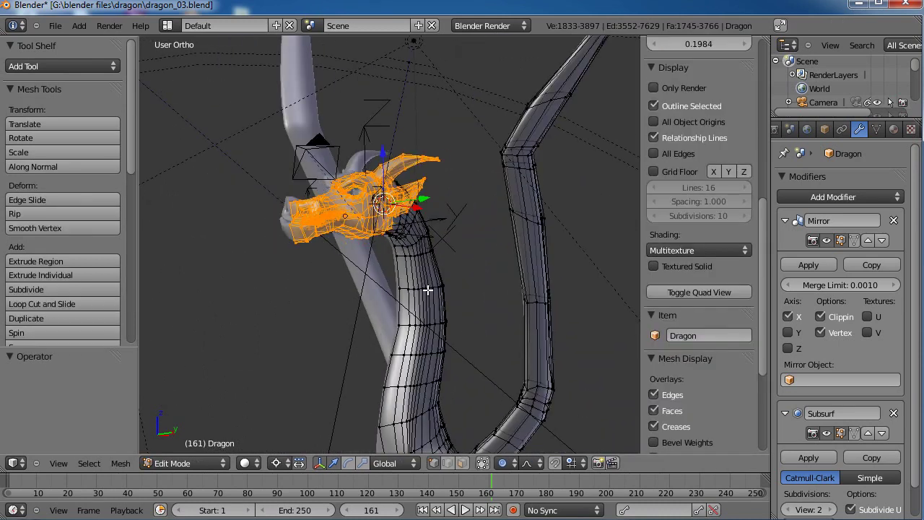
Scale the selected head by about 1.04 around the 3D cursor and leave Edit Mode
{"action": "key", "text": "s"}
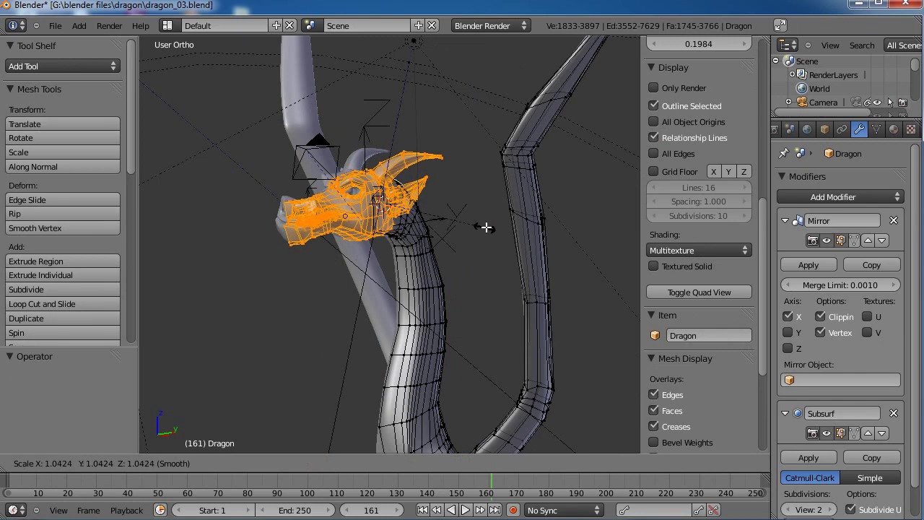
{"action": "left_click", "coordinate": [444, 244]}
{"action": "key", "text": "Tab"}
{"action": "middle_click_drag", "start_coordinate": [399, 254], "coordinate": [434, 294]}
{"action": "scroll", "coordinate": [434, 294], "scroll_direction": "up", "scroll_amount": 3}
Switch to wireframe display and select both eyeball spheres inside the head
{"action": "right_click", "coordinate": [402, 220]}
{"action": "key", "text": "z"}
{"action": "scroll", "coordinate": [403, 216], "scroll_direction": "up", "scroll_amount": 4}
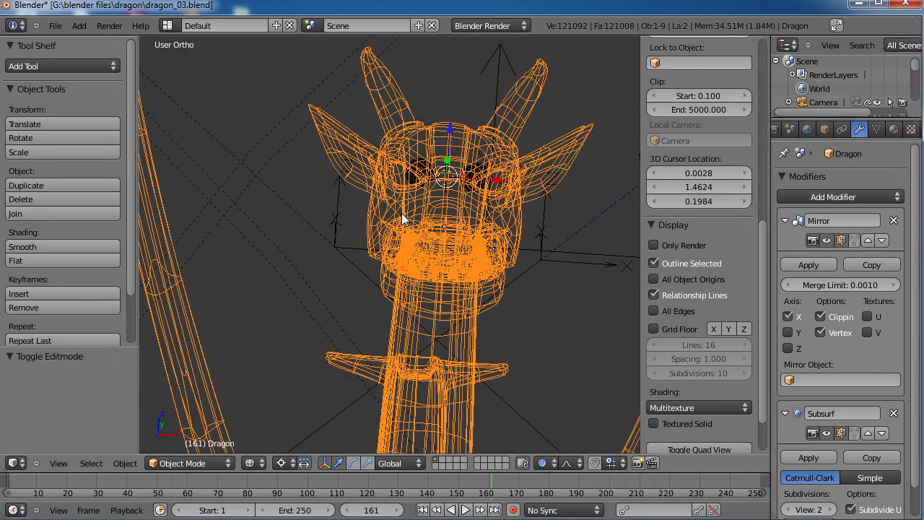
{"action": "right_click", "coordinate": [427, 163]}
{"action": "right_click", "coordinate": [488, 179], "text": "shift"}
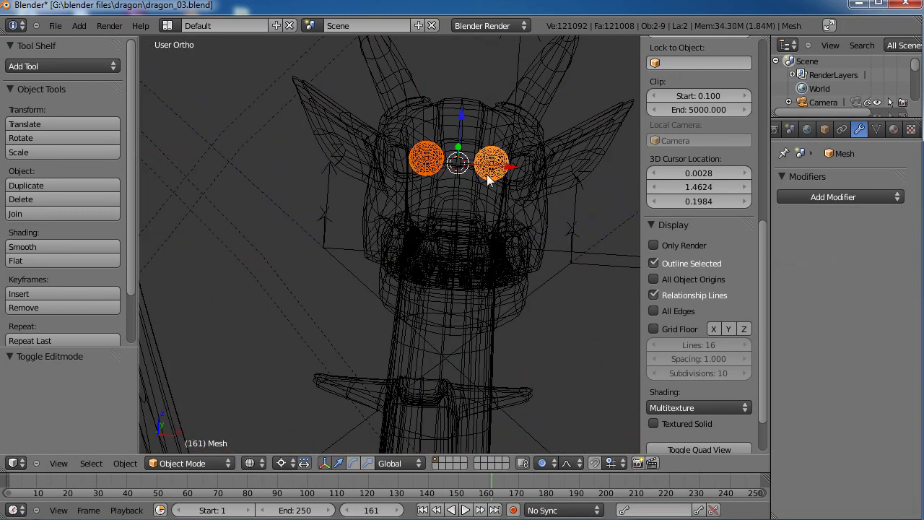
Scale both eyeballs by 1.647 around the 3D cursor and return to solid display
{"action": "key", "text": "s"}
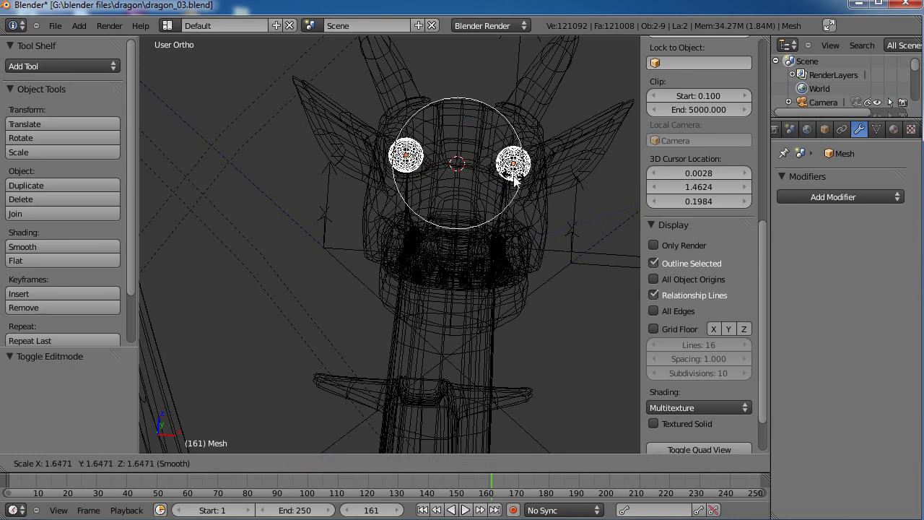
{"action": "left_click", "coordinate": [535, 179]}
{"action": "key", "text": "x"}
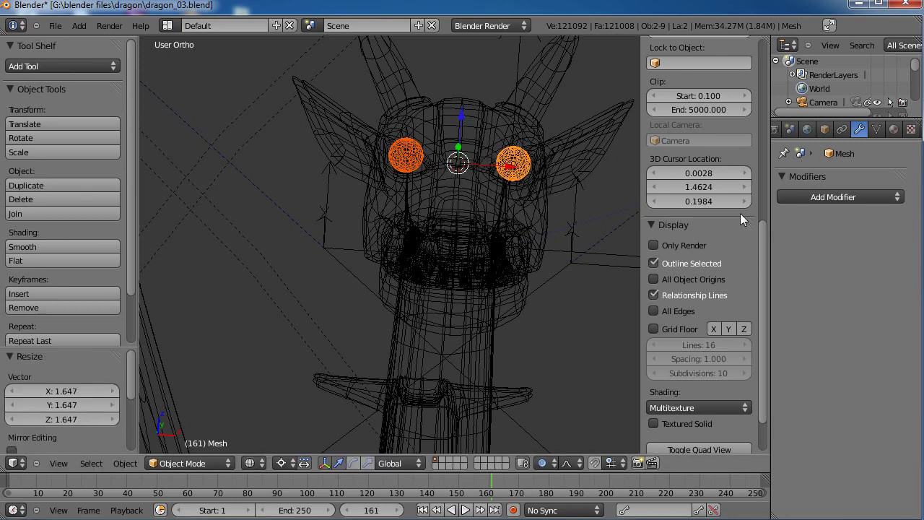
{"action": "key", "text": "z"}
{"action": "middle_click_drag", "start_coordinate": [561, 210], "coordinate": [498, 227]}
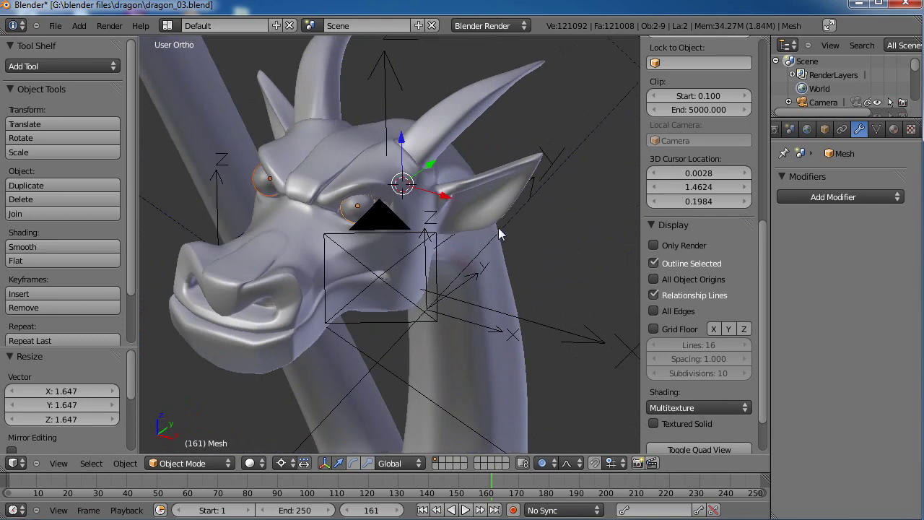
{"action": "left_click", "coordinate": [284, 462]}
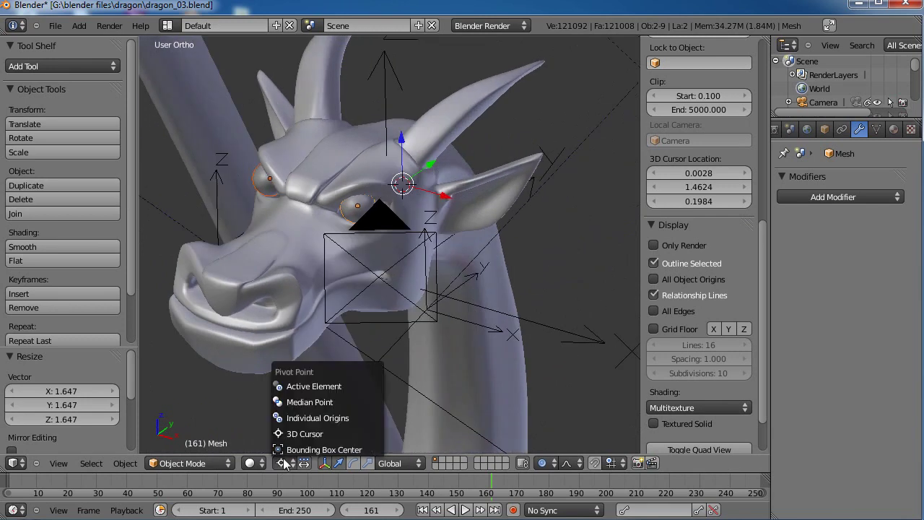
{"action": "left_click", "coordinate": [297, 434]}
{"action": "left_click", "coordinate": [283, 463]}
{"action": "left_click", "coordinate": [293, 400]}
{"action": "key", "text": "s"}
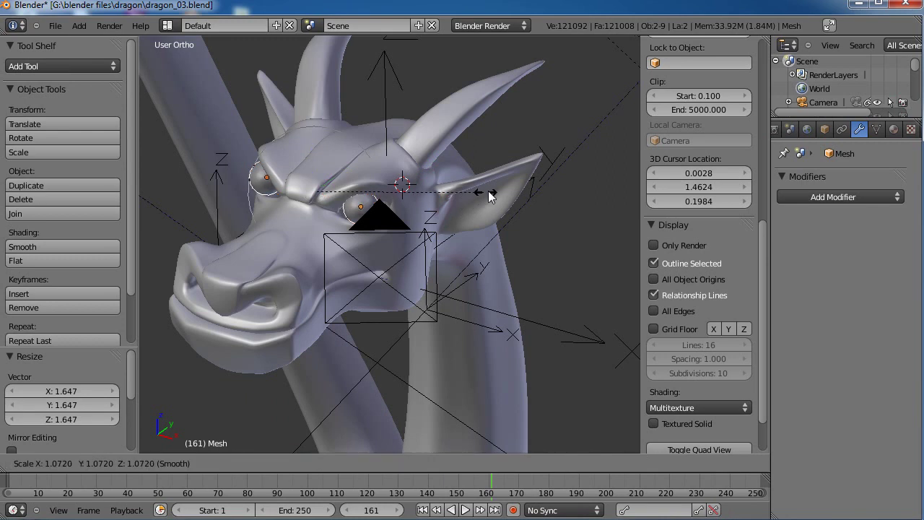
{"action": "right_click", "coordinate": [488, 193]}
Set the pivot point to Individual Origins and try scaling the two eyeballs around their own centers
{"action": "left_click", "coordinate": [281, 463]}
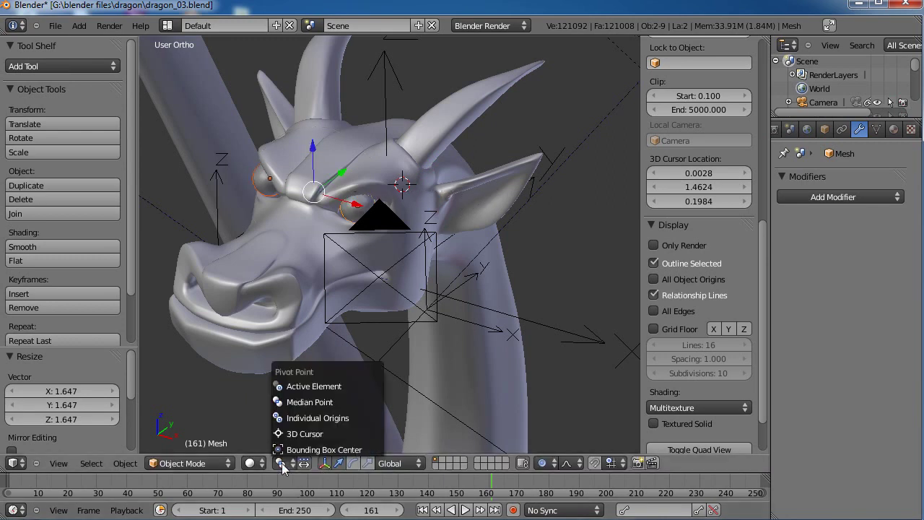
{"action": "left_click", "coordinate": [334, 418]}
{"action": "key", "text": "s"}
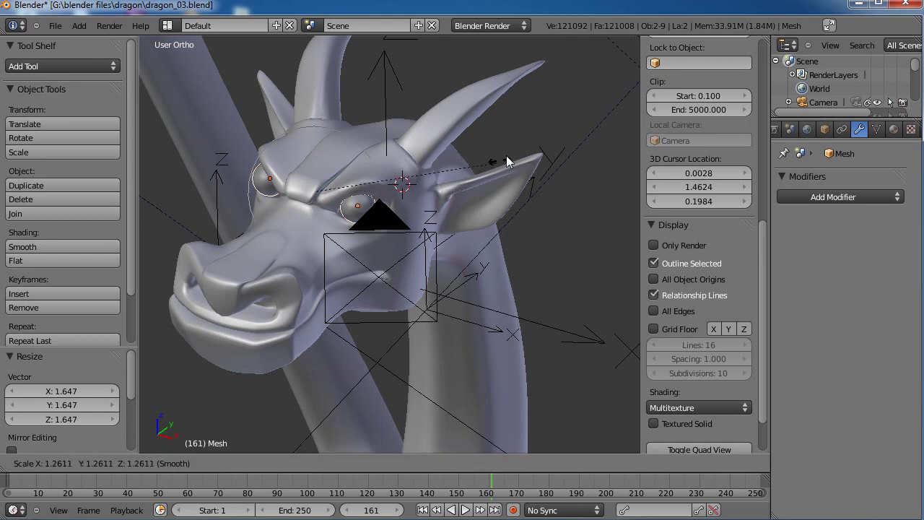
{"action": "right_click", "coordinate": [326, 188]}
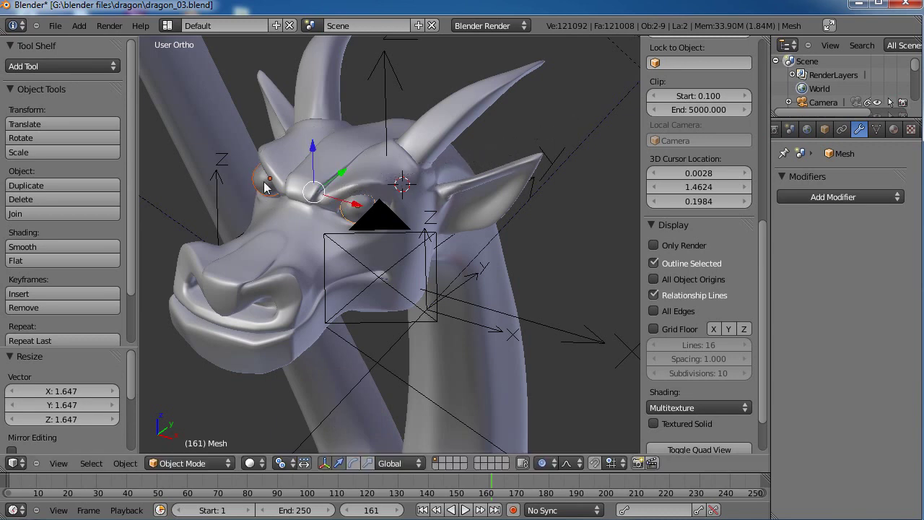
{"action": "right_click", "coordinate": [264, 183]}
{"action": "right_click", "coordinate": [356, 211], "text": "shift"}
{"action": "key", "text": "s"}
{"action": "right_click", "coordinate": [373, 198]}
{"action": "key", "text": "s"}
{"action": "right_click", "coordinate": [406, 243]}
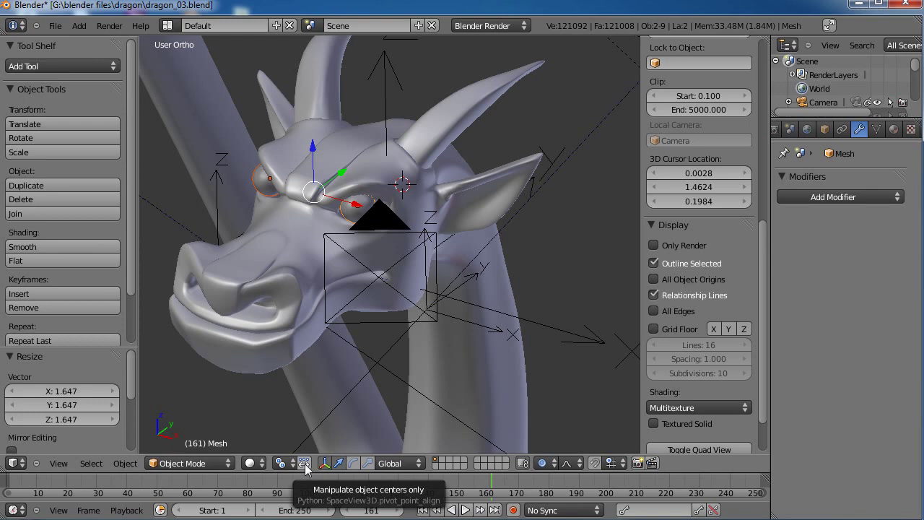
Scale both eyeballs by about 1.24 around their own origins and reposition them along global Y and -0.215 along Z
{"action": "key", "text": "s"}
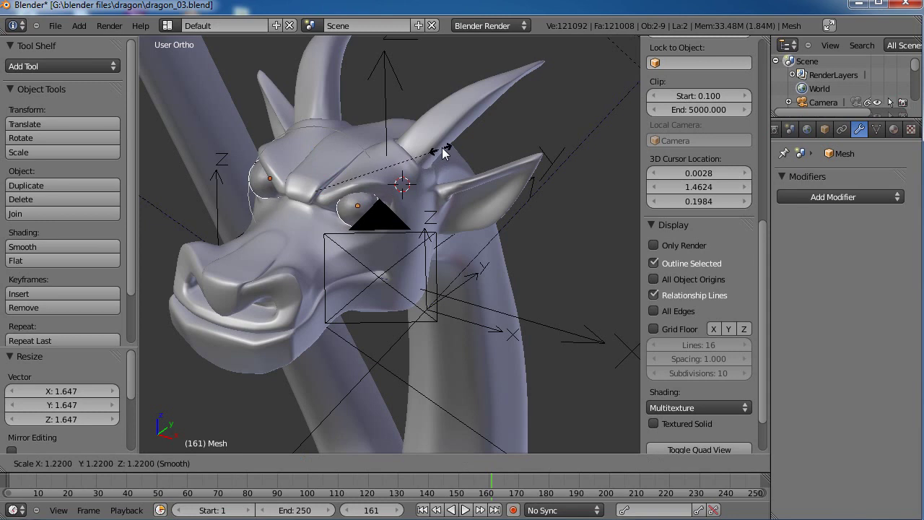
{"action": "left_click", "coordinate": [364, 188]}
{"action": "key", "text": "g"}
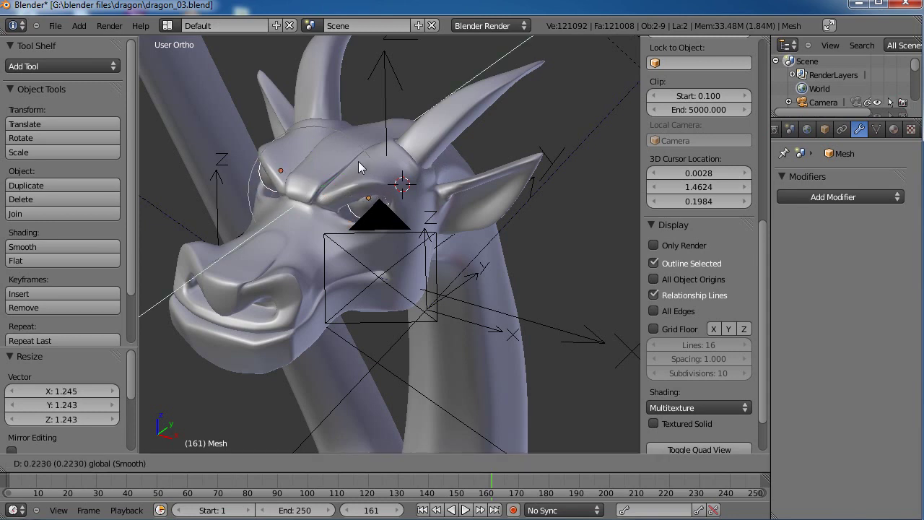
{"action": "left_click", "coordinate": [358, 161]}
{"action": "left_click_drag", "start_coordinate": [322, 143], "coordinate": [322, 154]}
Enlarge both eyeballs by 1.121 around their individual origins while viewing the face from the front
{"action": "middle_click_drag", "start_coordinate": [313, 282], "coordinate": [481, 258]}
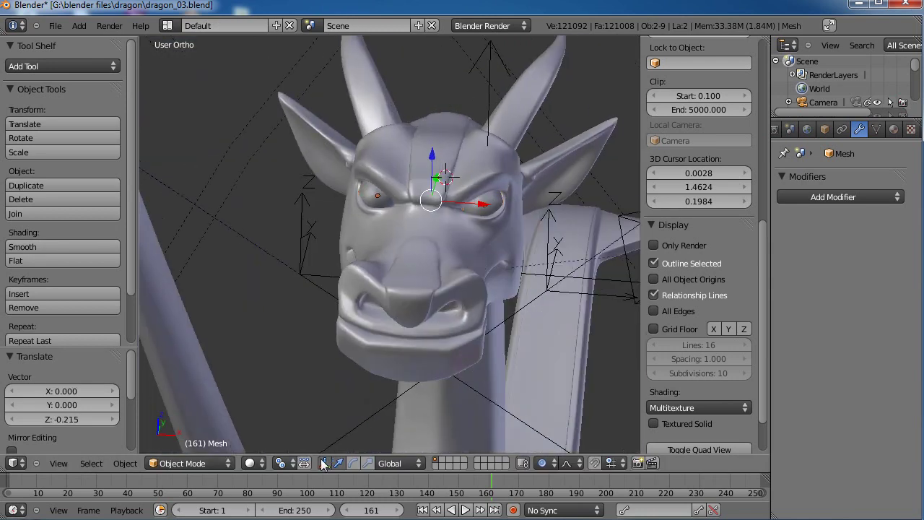
{"action": "key", "text": "s"}
{"action": "left_click", "coordinate": [526, 189]}
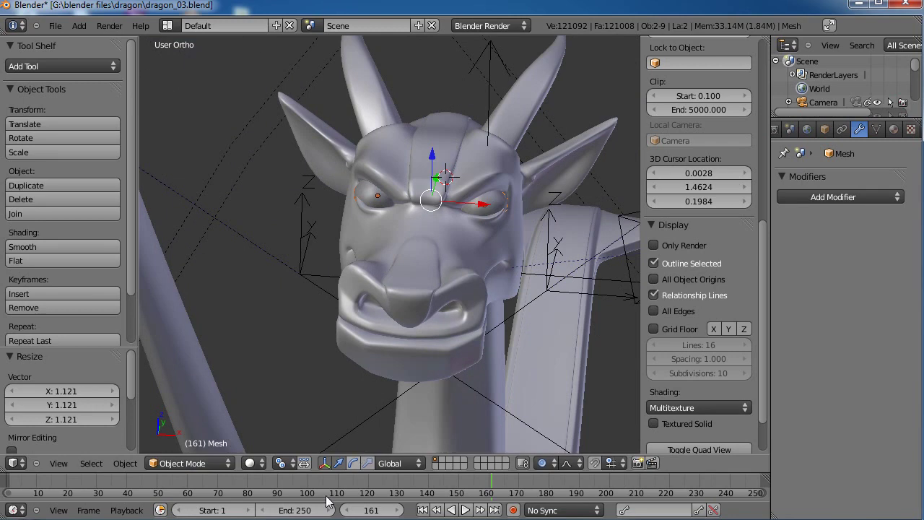
Scale the eyeballs by 0.914 around the Median Point and raise them 0.065 along Z
{"action": "left_click", "coordinate": [292, 466]}
{"action": "left_click", "coordinate": [318, 418]}
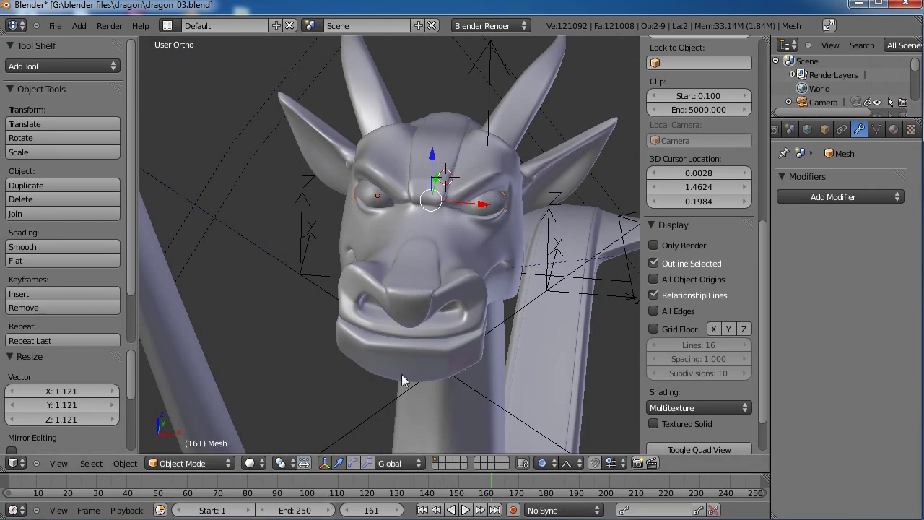
{"action": "key", "text": "s"}
{"action": "left_click", "coordinate": [560, 223]}
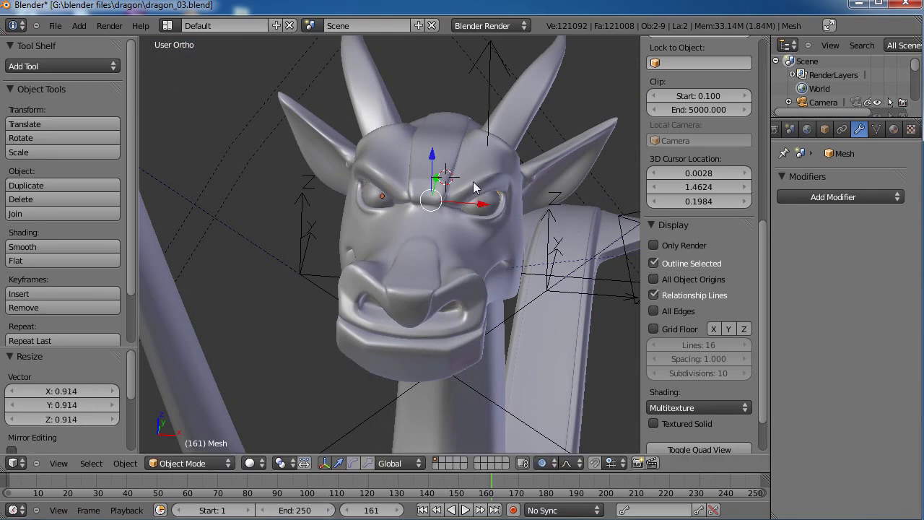
{"action": "key", "text": "g"}
{"action": "key", "text": "z"}
{"action": "left_click", "coordinate": [429, 146]}
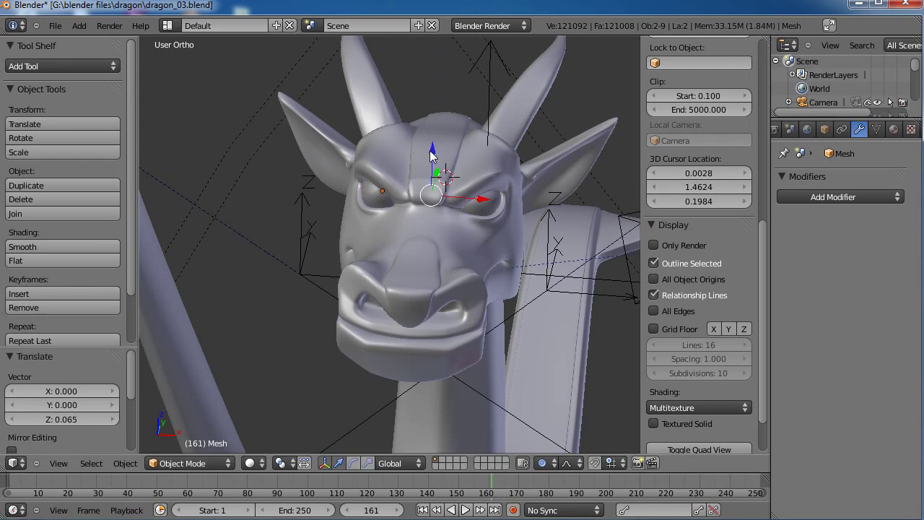
Reselect both eyeballs using wireframe display and move them about -0.16 along the global Y axis in solid display
{"action": "key", "text": "a"}
{"action": "middle_click_drag", "start_coordinate": [377, 262], "coordinate": [501, 194]}
{"action": "right_click", "coordinate": [535, 190]}
{"action": "key", "text": "z"}
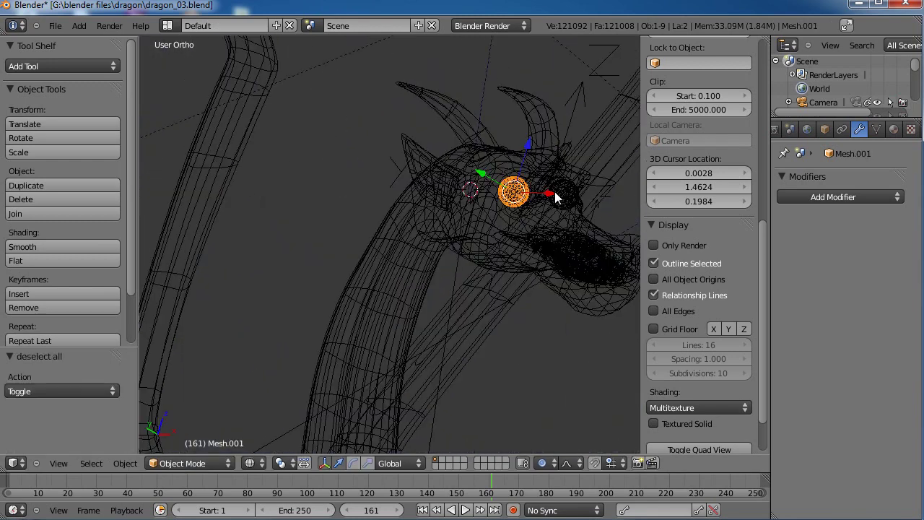
{"action": "right_click", "coordinate": [556, 197], "text": "shift"}
{"action": "key", "text": "z"}
{"action": "key", "text": "g"}
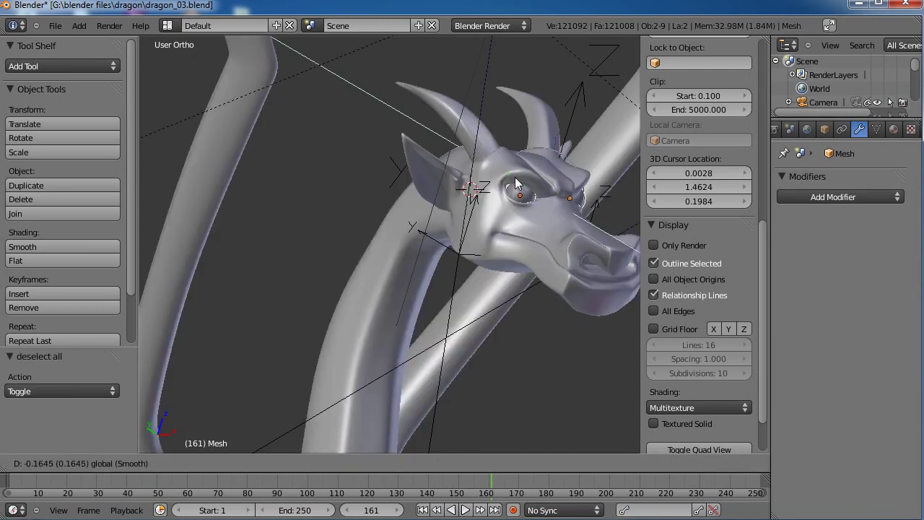
{"action": "left_click", "coordinate": [515, 183]}
Deselect the eyeballs and save dragon_03.blend, overwriting the existing file
{"action": "middle_click_drag", "start_coordinate": [452, 270], "coordinate": [417, 230]}
{"action": "key", "text": "a"}
{"action": "scroll", "coordinate": [408, 296], "scroll_direction": "down", "scroll_amount": 3}
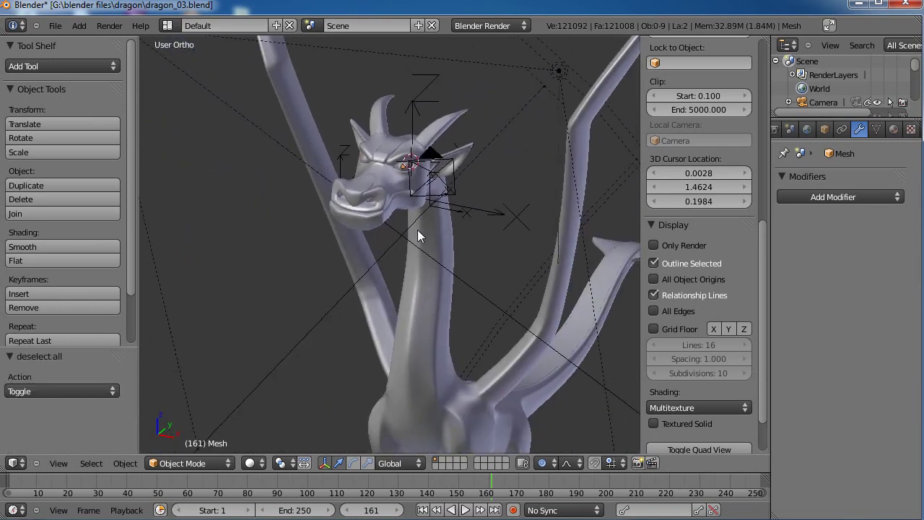
{"action": "key", "text": "ctrl+s"}
{"action": "left_click", "coordinate": [416, 229]}
Inspect the whole dragon from several angles, leaving the camera view for an orthographic one
{"action": "scroll", "coordinate": [416, 246], "scroll_direction": "down", "scroll_amount": 2}
{"action": "middle_click_drag", "start_coordinate": [418, 269], "coordinate": [396, 265], "text": "shift"}
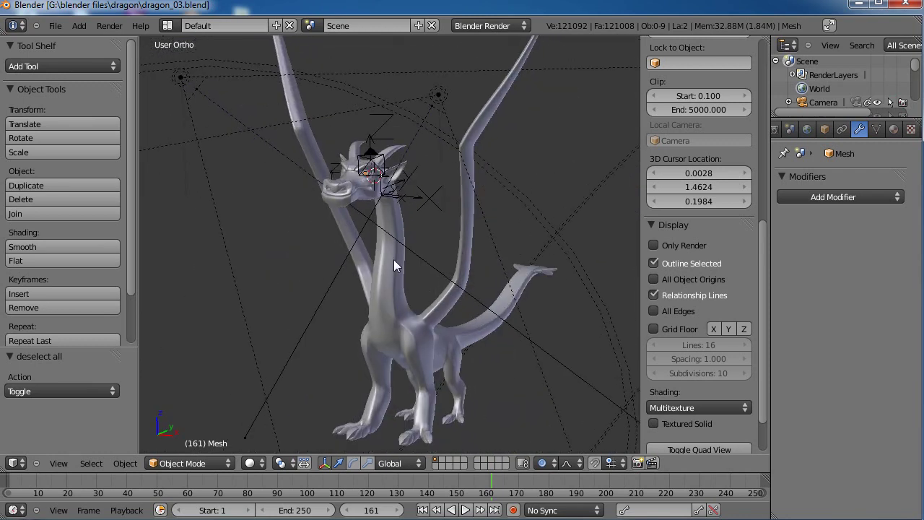
{"action": "middle_click_drag", "start_coordinate": [532, 202], "coordinate": [479, 232]}
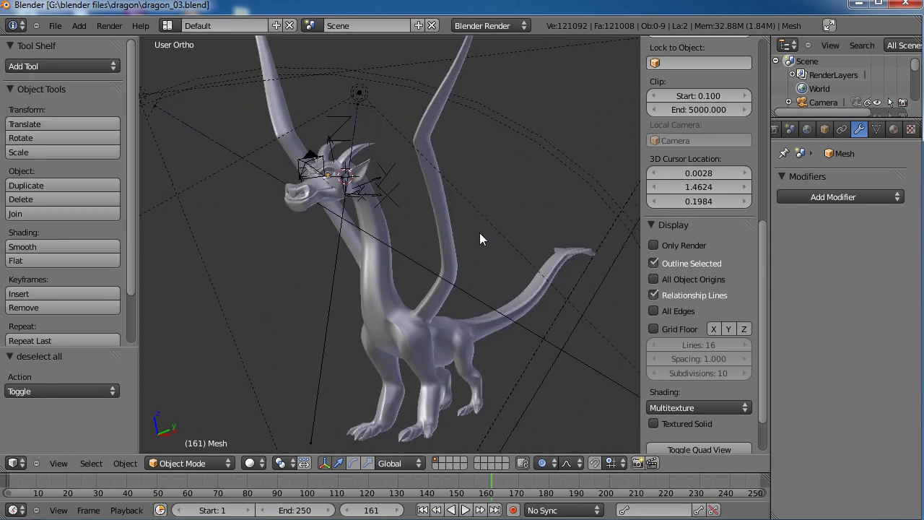
{"action": "middle_click_drag", "start_coordinate": [467, 246], "coordinate": [433, 259]}
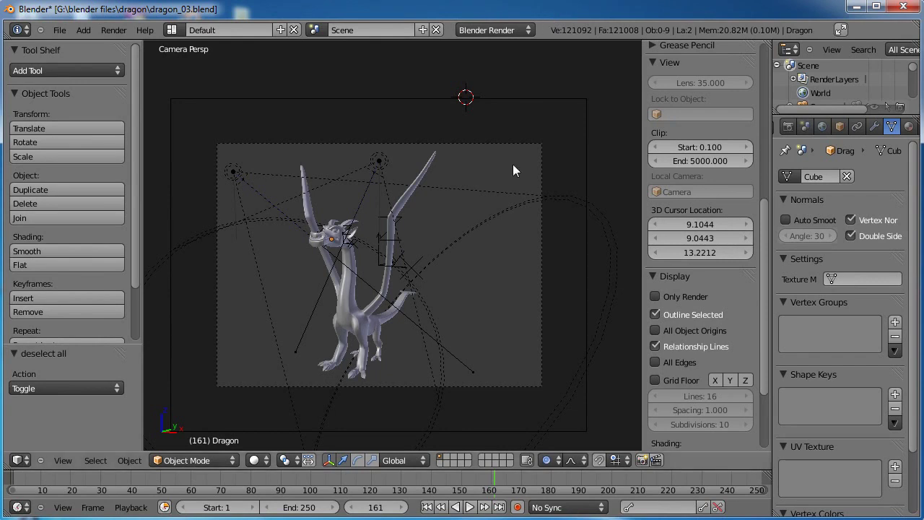
{"action": "middle_click_drag", "start_coordinate": [498, 215], "coordinate": [413, 277]}
{"action": "scroll", "coordinate": [412, 277], "scroll_direction": "up", "scroll_amount": 3}
{"action": "middle_click_drag", "start_coordinate": [505, 295], "coordinate": [440, 303]}
{"action": "key", "text": "KP_5"}
{"action": "scroll", "coordinate": [440, 305], "scroll_direction": "down", "scroll_amount": 5}
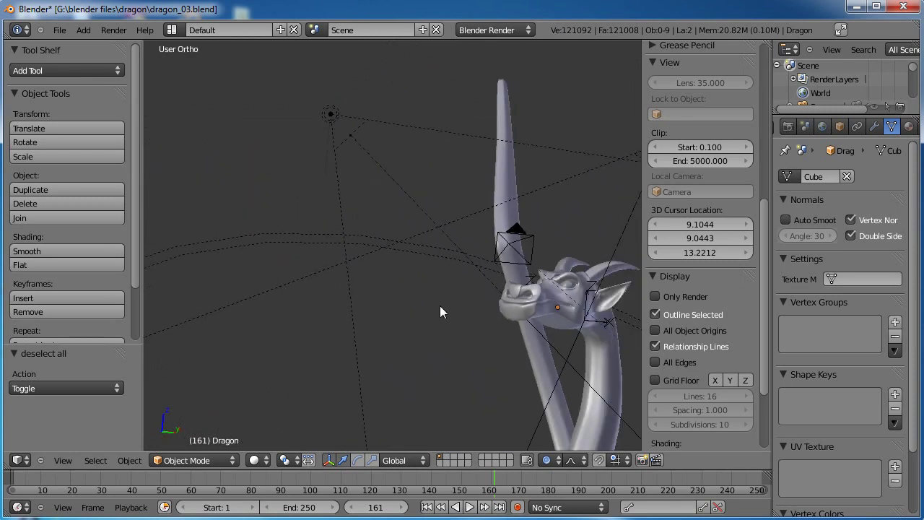
{"action": "middle_click_drag", "start_coordinate": [498, 283], "coordinate": [409, 160], "text": "shift"}
Save the scene as a new file named dragon_04.blend in the dragon folder
{"action": "left_click", "coordinate": [61, 30]}
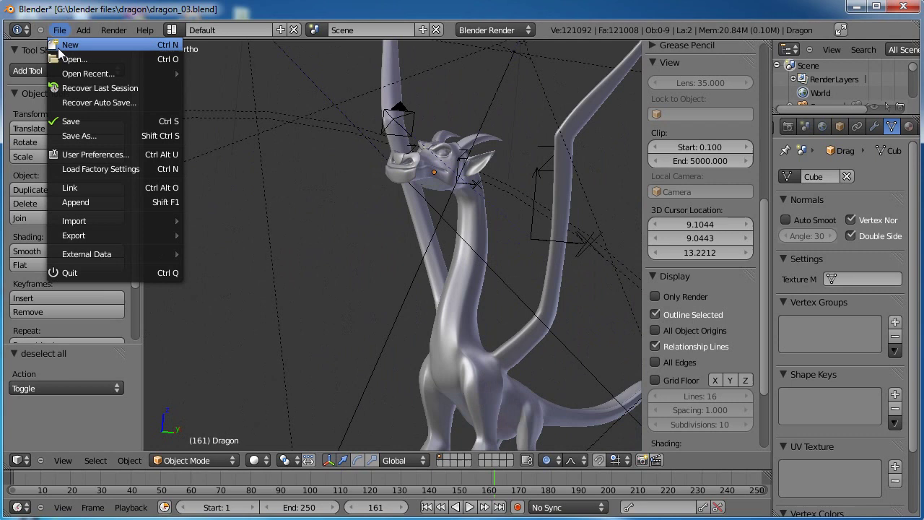
{"action": "left_click", "coordinate": [88, 133]}
{"action": "left_click", "coordinate": [226, 91]}
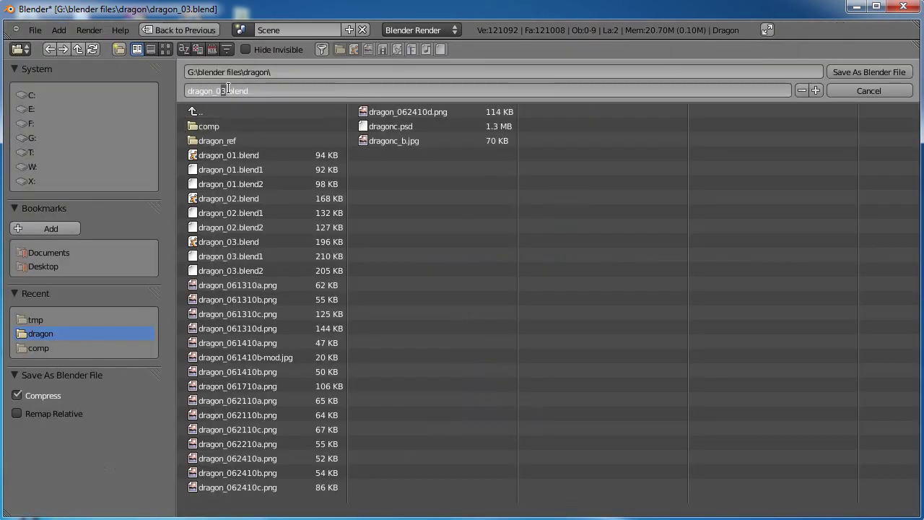
{"action": "left_click", "coordinate": [868, 77]}
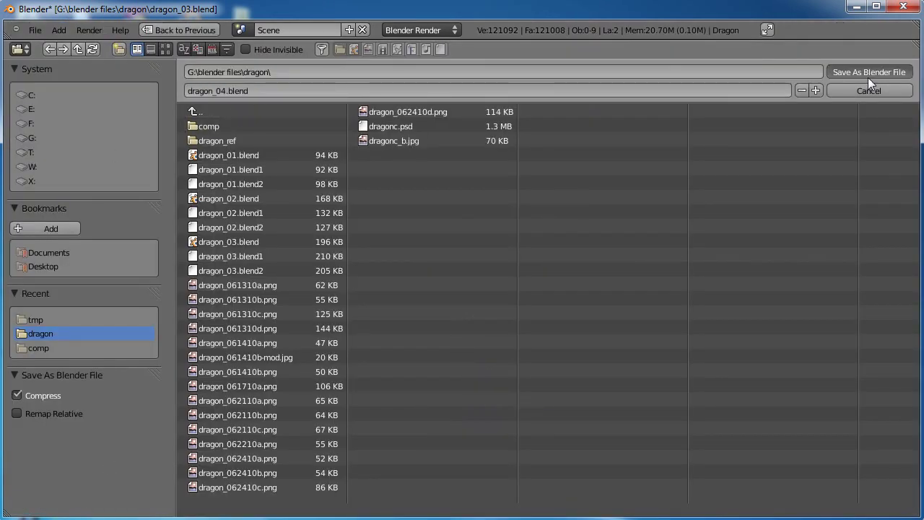
Examine the dragon's overall proportions, then its legs and front feet up close
{"action": "scroll", "coordinate": [503, 162], "scroll_direction": "down", "scroll_amount": 4}
{"action": "middle_click_drag", "start_coordinate": [470, 205], "coordinate": [514, 179], "text": "shift"}
{"action": "scroll", "coordinate": [549, 170], "scroll_direction": "down", "scroll_amount": 2}
{"action": "middle_click_drag", "start_coordinate": [572, 163], "coordinate": [509, 232], "text": "shift"}
{"action": "scroll", "coordinate": [509, 232], "scroll_direction": "up", "scroll_amount": 5}
{"action": "middle_click_drag", "start_coordinate": [490, 293], "coordinate": [419, 312], "text": "shift"}
{"action": "middle_click_drag", "start_coordinate": [463, 290], "coordinate": [408, 142]}
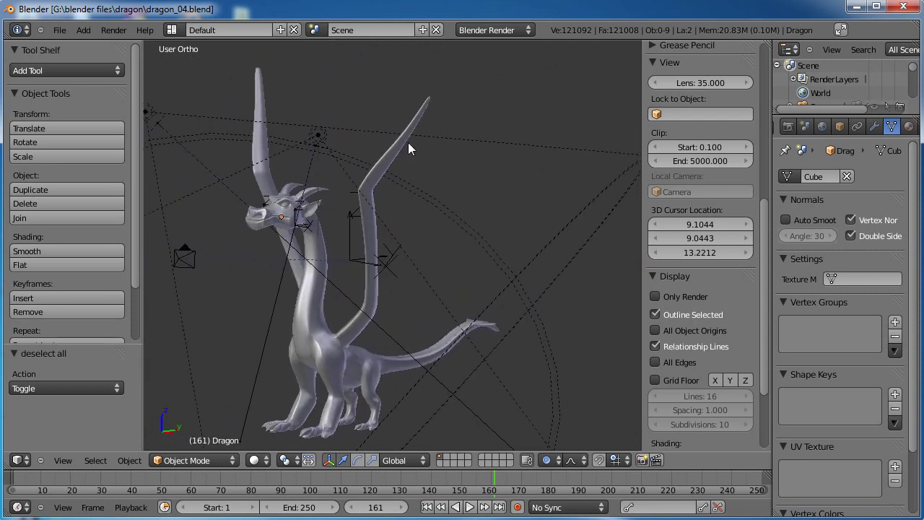
{"action": "middle_click_drag", "start_coordinate": [365, 328], "coordinate": [327, 214]}
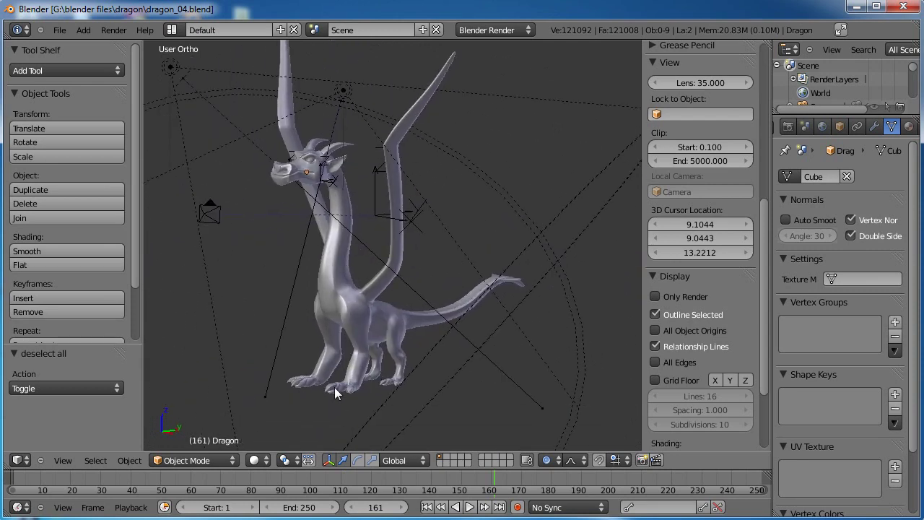
{"action": "middle_click_drag", "start_coordinate": [359, 376], "coordinate": [424, 344]}
{"action": "scroll", "coordinate": [409, 339], "scroll_direction": "up", "scroll_amount": 8}
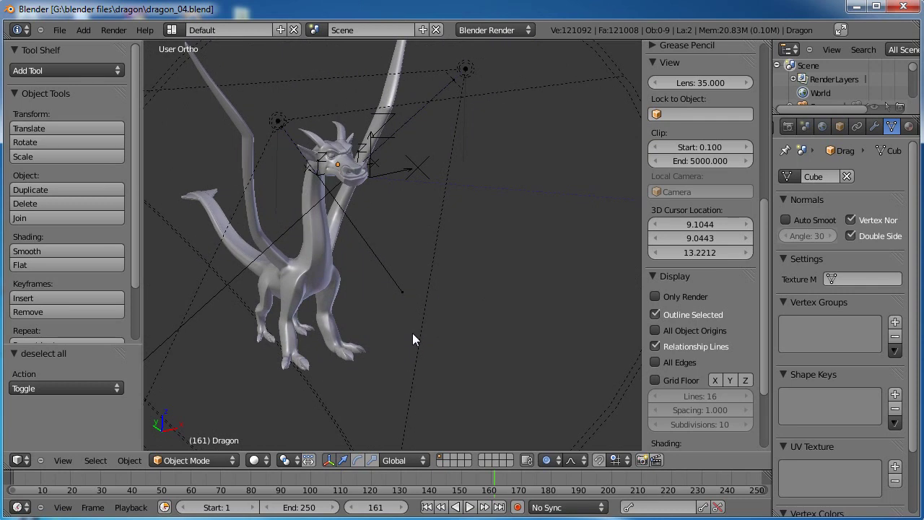
{"action": "middle_click_drag", "start_coordinate": [468, 276], "coordinate": [361, 318]}
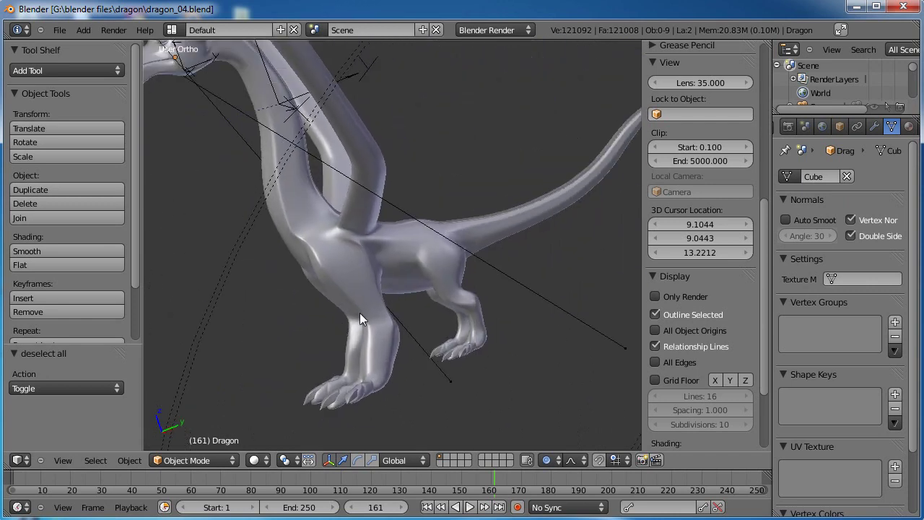
{"action": "middle_click_drag", "start_coordinate": [357, 282], "coordinate": [363, 301]}
{"action": "mouse_move", "coordinate": [433, 320]}
{"action": "middle_mouse_down"}
{"action": "mouse_move", "coordinate": [366, 325]}
{"action": "mouse_move", "coordinate": [361, 314]}
{"action": "mouse_move", "coordinate": [443, 311]}
{"action": "middle_mouse_up"}
{"action": "scroll", "coordinate": [442, 311], "scroll_direction": "up", "scroll_amount": 6}
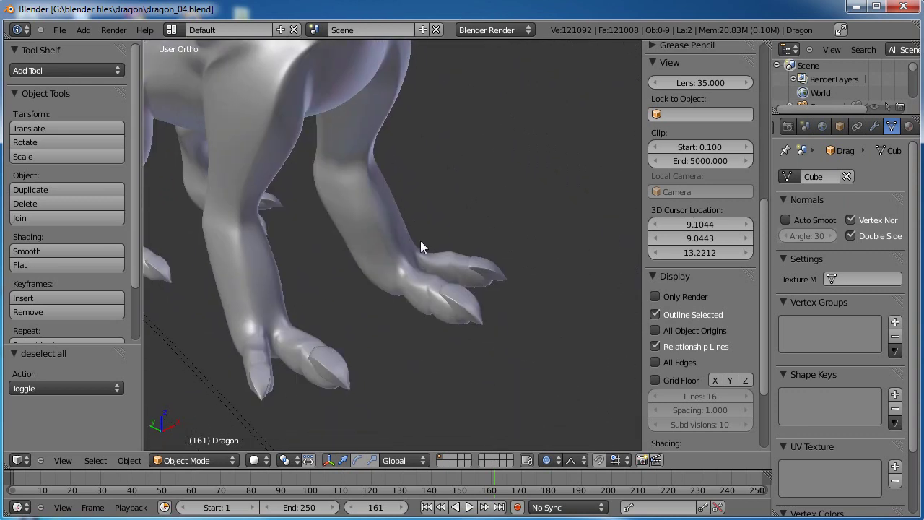
{"action": "scroll", "coordinate": [420, 246], "scroll_direction": "up", "scroll_amount": 2}
Enter Edit Mode and select the edge loop around the base of a front toe to check its vertex count
{"action": "key", "text": "Tab"}
{"action": "middle_click_drag", "start_coordinate": [454, 295], "coordinate": [430, 306]}
{"action": "middle_click_drag", "start_coordinate": [542, 264], "coordinate": [452, 256]}
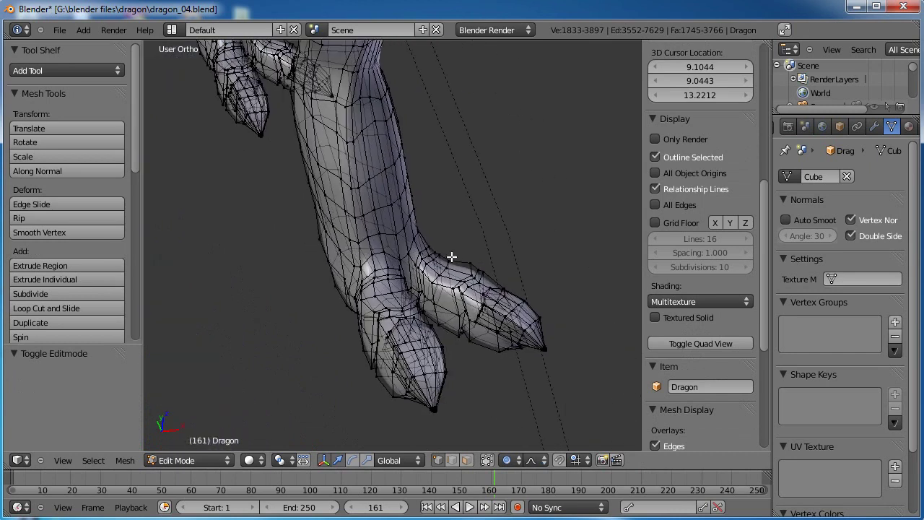
{"action": "scroll", "coordinate": [452, 256], "scroll_direction": "up", "scroll_amount": 4}
{"action": "right_click", "coordinate": [394, 279], "text": "alt"}
{"action": "right_click", "coordinate": [398, 277], "text": "alt"}
{"action": "middle_click_drag", "start_coordinate": [285, 305], "coordinate": [436, 266]}
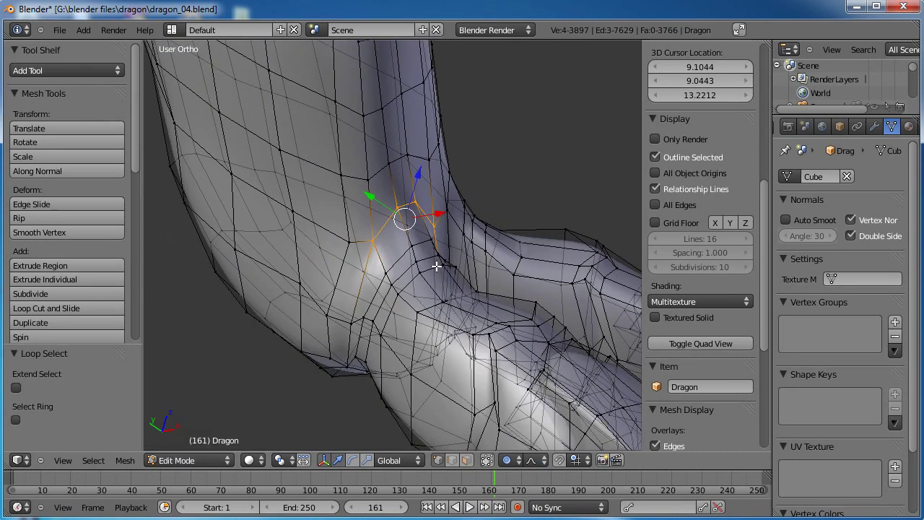
{"action": "right_click", "coordinate": [394, 260], "text": "alt"}
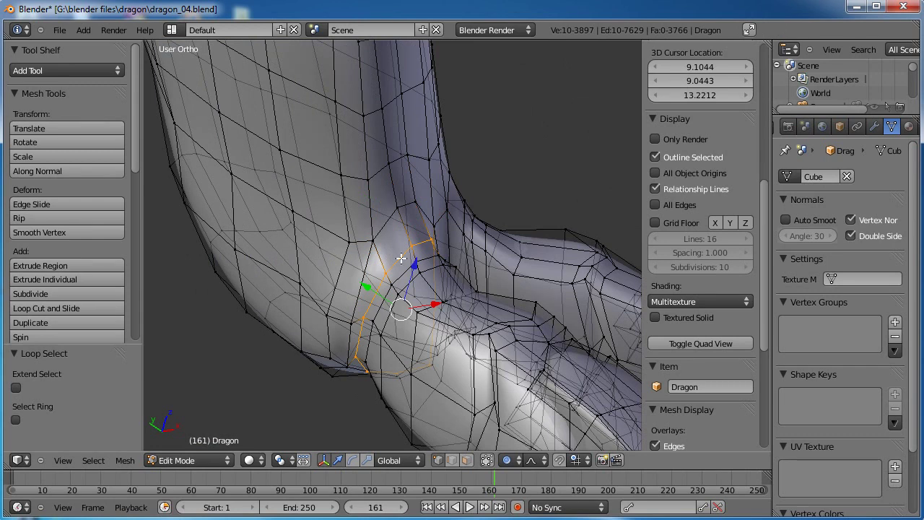
{"action": "middle_click_drag", "start_coordinate": [472, 259], "coordinate": [506, 180]}
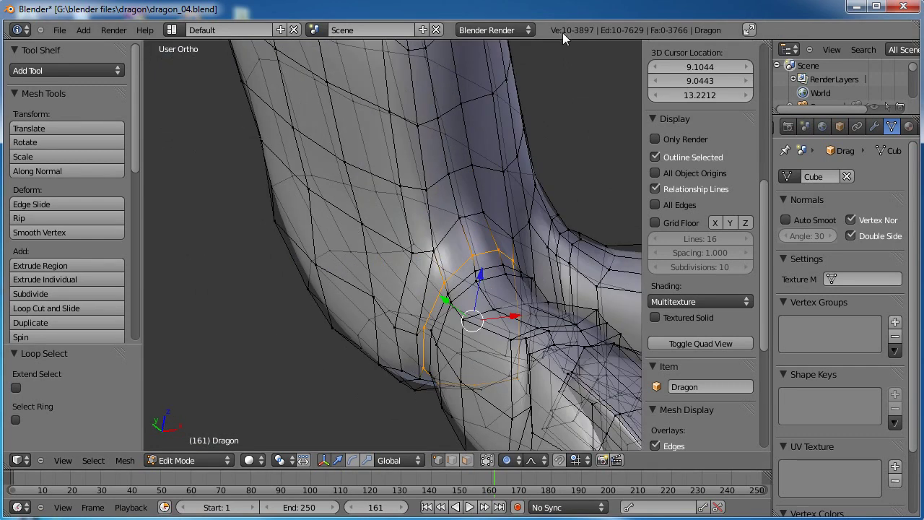
{"action": "middle_click_drag", "start_coordinate": [549, 87], "coordinate": [446, 247]}
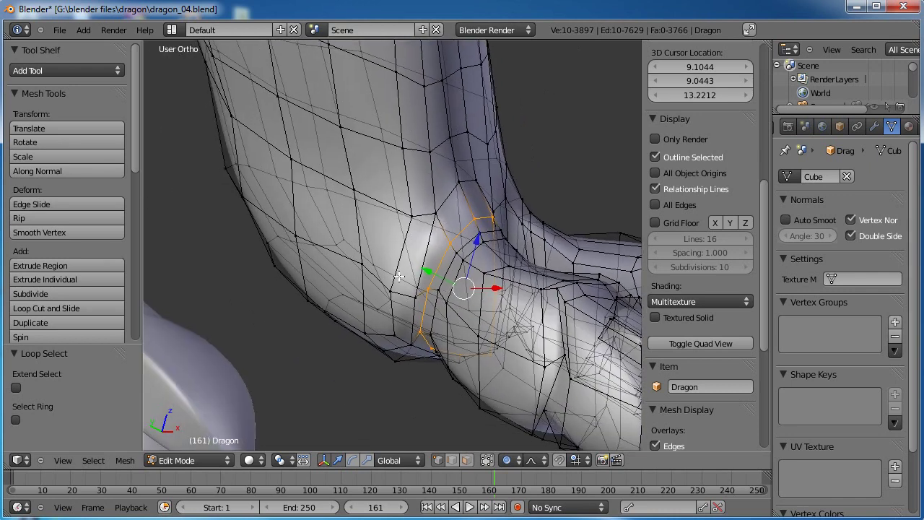
Select the vertices outlining a rectangular patch on the side of the lower front leg, just behind the toe
{"action": "right_click", "coordinate": [299, 166]}
{"action": "right_click", "coordinate": [354, 191], "text": "shift"}
{"action": "right_click", "coordinate": [413, 216], "text": "shift"}
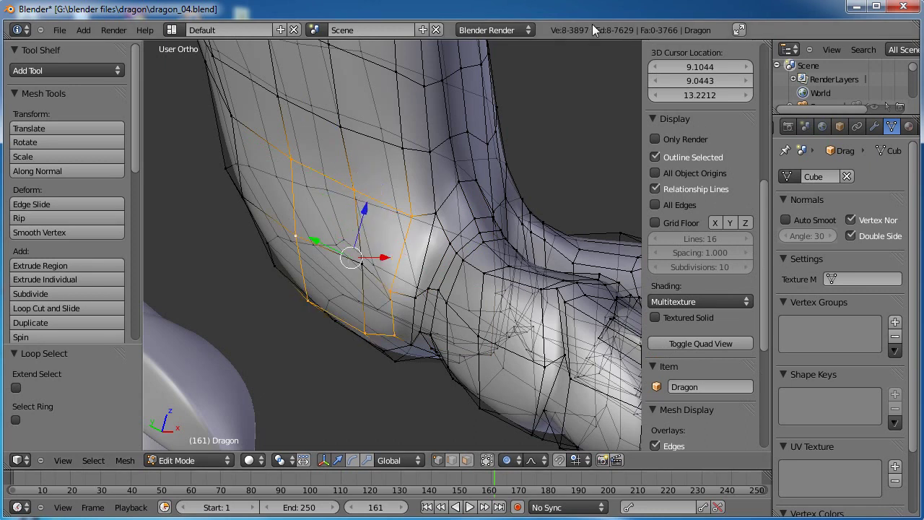
{"action": "middle_click_drag", "start_coordinate": [309, 240], "coordinate": [390, 211]}
{"action": "middle_click_drag", "start_coordinate": [549, 208], "coordinate": [471, 239]}
{"action": "scroll", "coordinate": [466, 239], "scroll_direction": "down", "scroll_amount": 3}
{"action": "middle_click_drag", "start_coordinate": [415, 241], "coordinate": [374, 260], "text": "shift"}
{"action": "middle_click_drag", "start_coordinate": [293, 268], "coordinate": [273, 304]}
{"action": "middle_click_drag", "start_coordinate": [205, 298], "coordinate": [339, 331]}
Extend the patch outline on the lower leg by another column, making a ring of ten vertices
{"action": "right_click", "coordinate": [284, 373], "text": "shift"}
{"action": "middle_click_drag", "start_coordinate": [284, 373], "coordinate": [331, 337]}
{"action": "middle_click_drag", "start_coordinate": [311, 367], "coordinate": [299, 334]}
{"action": "mouse_move", "coordinate": [420, 291]}
{"action": "middle_mouse_down"}
{"action": "mouse_move", "coordinate": [410, 281]}
{"action": "mouse_move", "coordinate": [402, 294]}
{"action": "middle_mouse_up"}
{"action": "right_click", "coordinate": [311, 308], "text": "shift"}
{"action": "scroll", "coordinate": [344, 343], "scroll_direction": "up", "scroll_amount": 5}
{"action": "middle_click_drag", "start_coordinate": [339, 350], "coordinate": [370, 234], "text": "shift"}
{"action": "right_click", "coordinate": [245, 274], "text": "shift"}
{"action": "scroll", "coordinate": [318, 307], "scroll_direction": "down", "scroll_amount": 3}
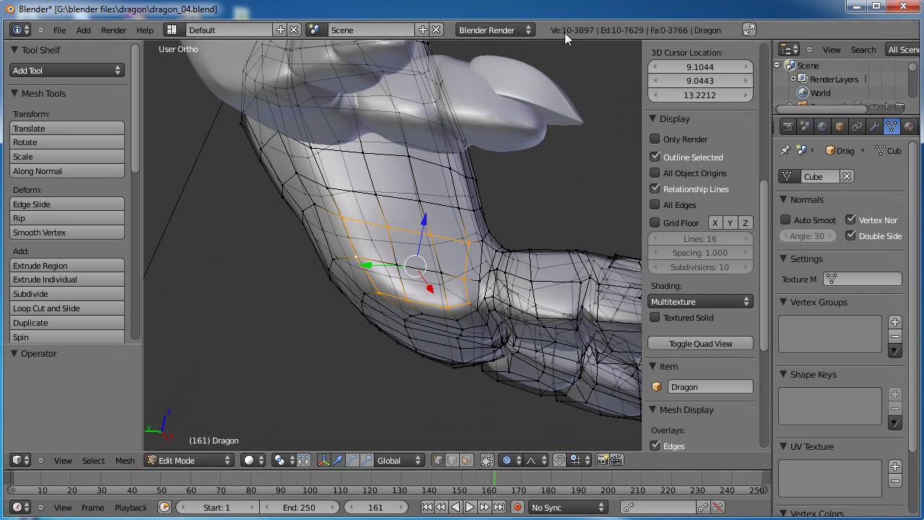
Add the two inner vertices to the selected ring and delete the faces of the patch
{"action": "scroll", "coordinate": [434, 289], "scroll_direction": "up", "scroll_amount": 4}
{"action": "right_click", "coordinate": [401, 286], "text": "shift"}
{"action": "right_click", "coordinate": [504, 299], "text": "shift"}
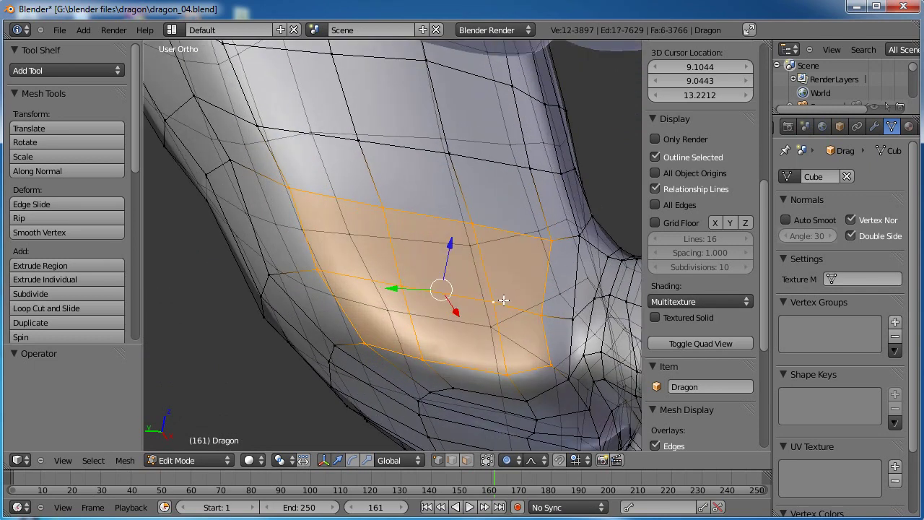
{"action": "key", "text": "x"}
{"action": "left_click", "coordinate": [509, 301]}
Select the edge loop around the base of the existing front toe and add the neighbouring loop to the selection
{"action": "middle_click_drag", "start_coordinate": [509, 301], "coordinate": [489, 236]}
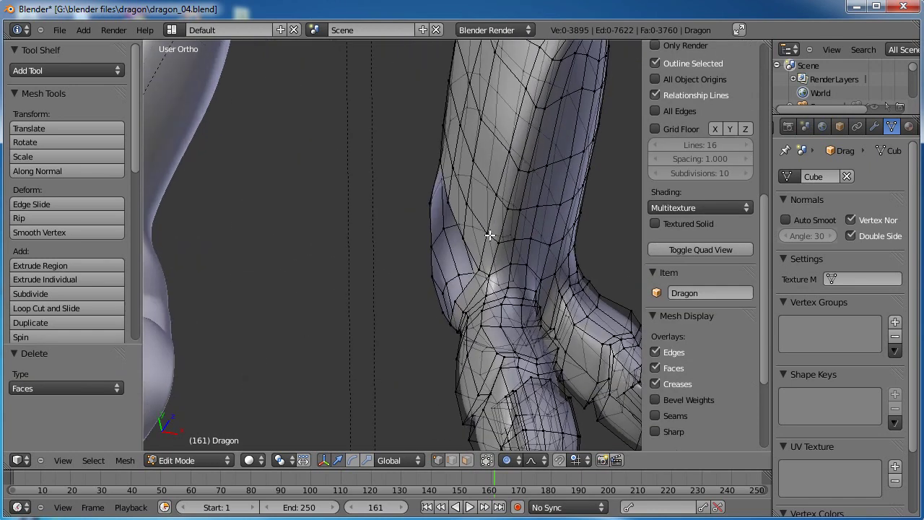
{"action": "right_click", "coordinate": [497, 292], "text": "alt"}
{"action": "middle_click_drag", "start_coordinate": [504, 291], "coordinate": [496, 308]}
{"action": "right_click", "coordinate": [405, 268], "text": "alt+shift"}
{"action": "key", "text": "ctrl+z"}
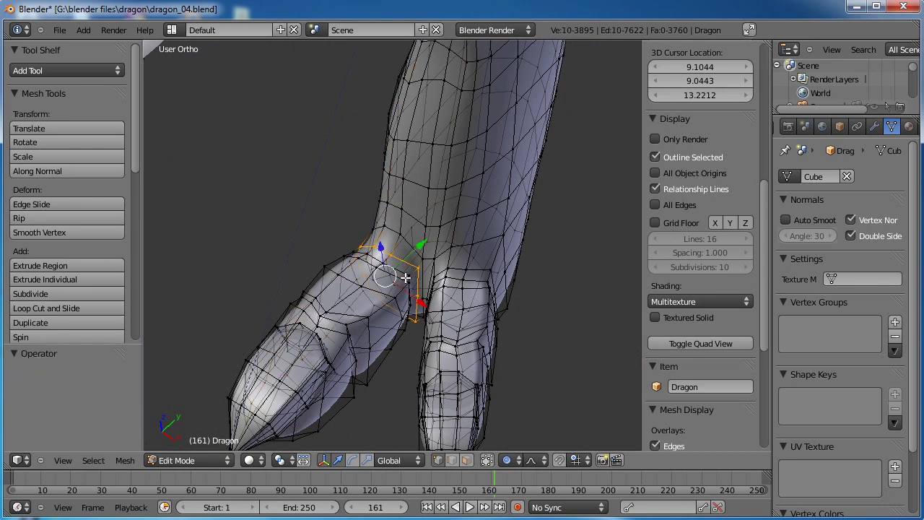
{"action": "scroll", "coordinate": [403, 278], "scroll_direction": "up", "scroll_amount": 3}
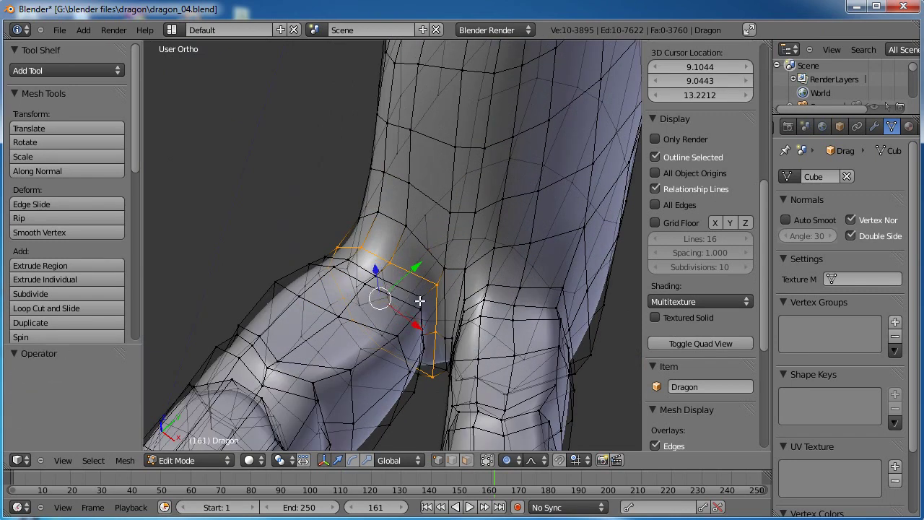
{"action": "scroll", "coordinate": [426, 325], "scroll_direction": "up", "scroll_amount": 3}
{"action": "middle_click_drag", "start_coordinate": [451, 322], "coordinate": [386, 248]}
{"action": "right_click", "coordinate": [354, 230], "text": "alt+shift"}
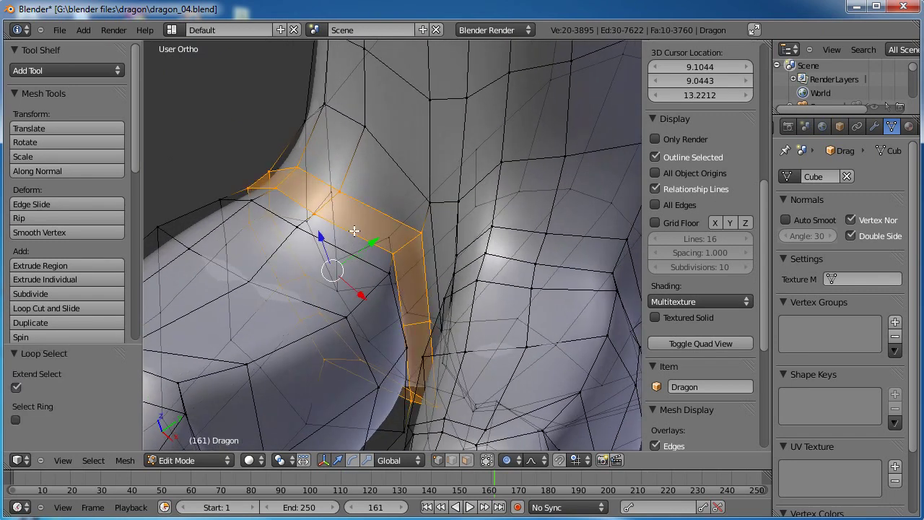
Select the whole middle toe of the front foot, adding its face loops from the base down to the claw tip
{"action": "right_click", "coordinate": [347, 302], "text": "alt+shift"}
{"action": "right_click", "coordinate": [281, 298], "text": "alt+shift"}
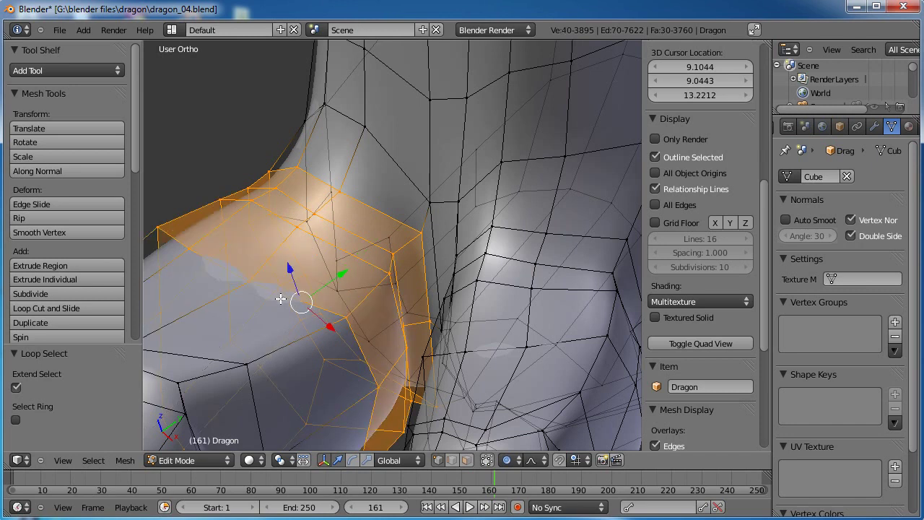
{"action": "scroll", "coordinate": [234, 346], "scroll_direction": "down", "scroll_amount": 4}
{"action": "middle_click_drag", "start_coordinate": [316, 303], "coordinate": [371, 223], "text": "shift"}
{"action": "right_click", "coordinate": [349, 219], "text": "alt+shift"}
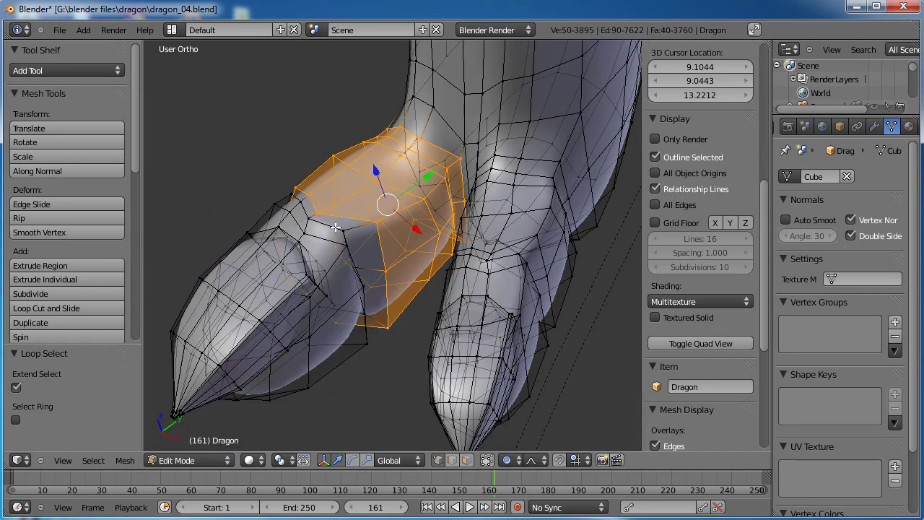
{"action": "right_click", "coordinate": [327, 231], "text": "alt+shift"}
{"action": "right_click", "coordinate": [319, 247], "text": "alt+shift"}
{"action": "scroll", "coordinate": [321, 250], "scroll_direction": "down", "scroll_amount": 2}
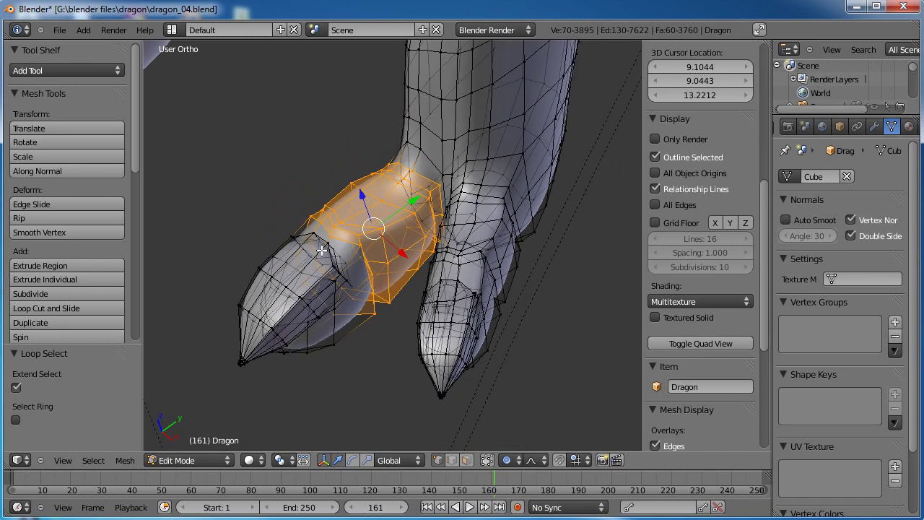
{"action": "left_click_drag", "start_coordinate": [363, 206], "coordinate": [209, 397]}
In top view with wireframe display, duplicate the selected toe and place the copy on the inner side of the foot
{"action": "middle_click_drag", "start_coordinate": [296, 287], "coordinate": [409, 391]}
{"action": "key", "text": "KP_7"}
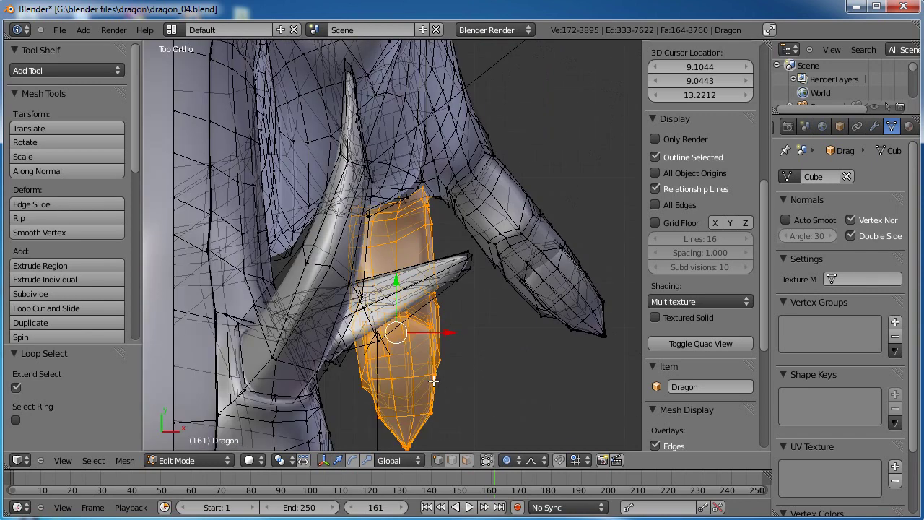
{"action": "scroll", "coordinate": [452, 241], "scroll_direction": "down", "scroll_amount": 4}
{"action": "scroll", "coordinate": [451, 222], "scroll_direction": "up", "scroll_amount": 3}
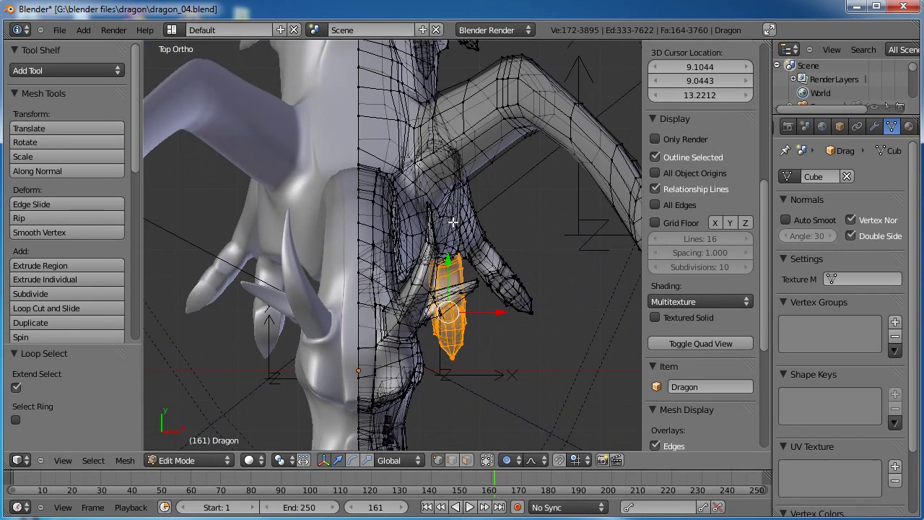
{"action": "key", "text": "z"}
{"action": "scroll", "coordinate": [453, 222], "scroll_direction": "up", "scroll_amount": 2}
{"action": "middle_click_drag", "start_coordinate": [453, 222], "coordinate": [405, 244], "text": "shift"}
{"action": "key", "text": "shift+d"}
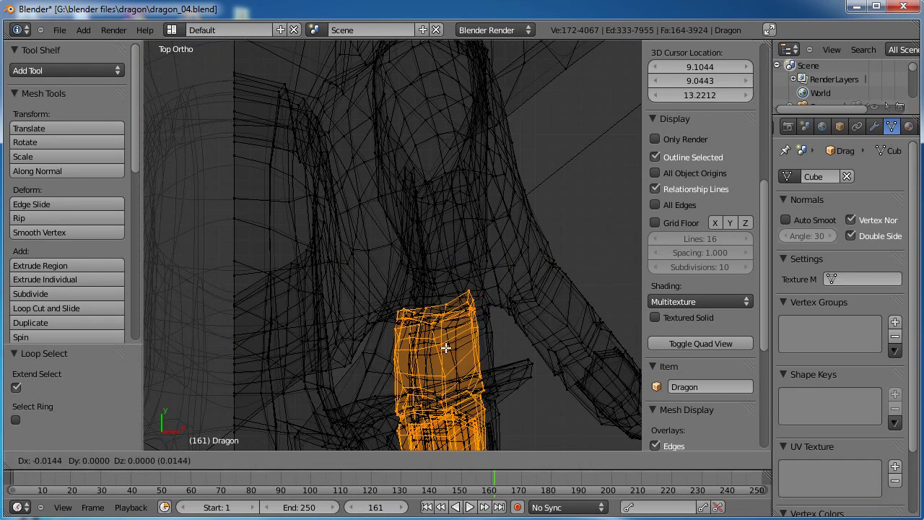
{"action": "left_click", "coordinate": [397, 196]}
Disable proportional editing, rotate the duplicated toe slightly clockwise, and move it about -0.134 in X and 0.533 in Y
{"action": "key", "text": "r"}
{"action": "right_click", "coordinate": [428, 215]}
{"action": "left_click", "coordinate": [489, 463]}
{"action": "key", "text": "r"}
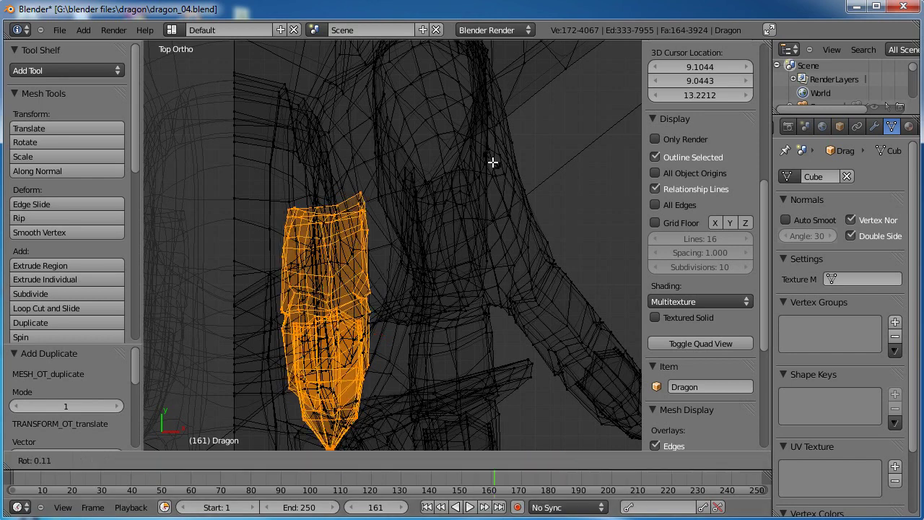
{"action": "left_click", "coordinate": [501, 205]}
{"action": "key", "text": "g"}
{"action": "left_click", "coordinate": [412, 185]}
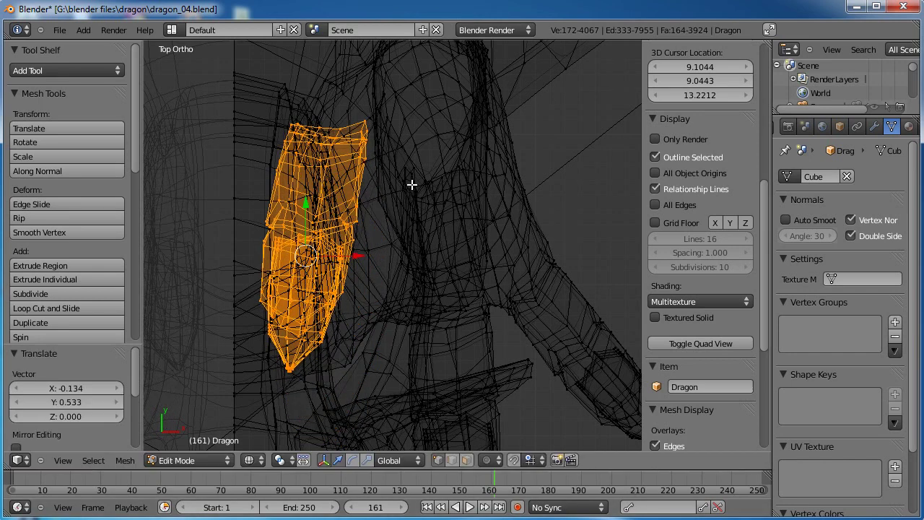
Add the front foot with its toes and the lower front leg to the duplicated toe's selection using box selection
{"action": "scroll", "coordinate": [341, 221], "scroll_direction": "down", "scroll_amount": 4}
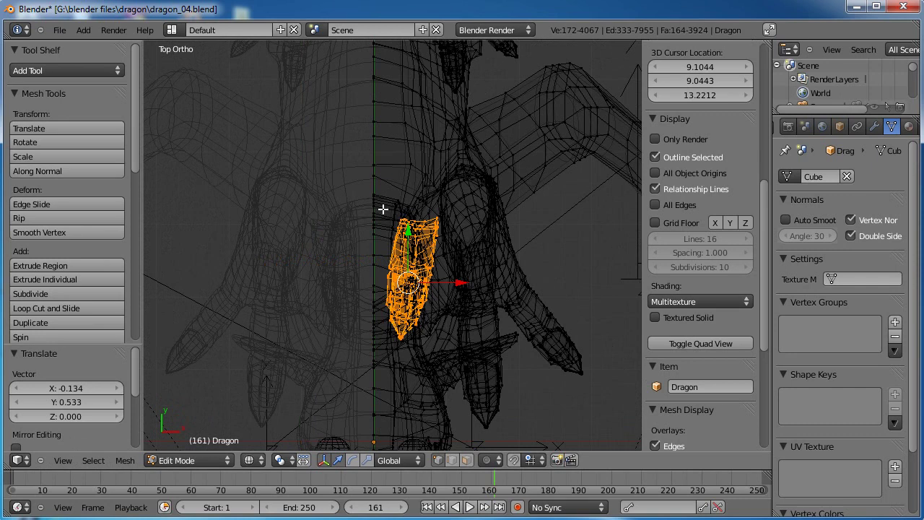
{"action": "middle_click_drag", "start_coordinate": [356, 376], "coordinate": [425, 342]}
{"action": "key", "text": "b"}
{"action": "left_click_drag", "start_coordinate": [416, 412], "coordinate": [308, 330]}
{"action": "key", "text": "b"}
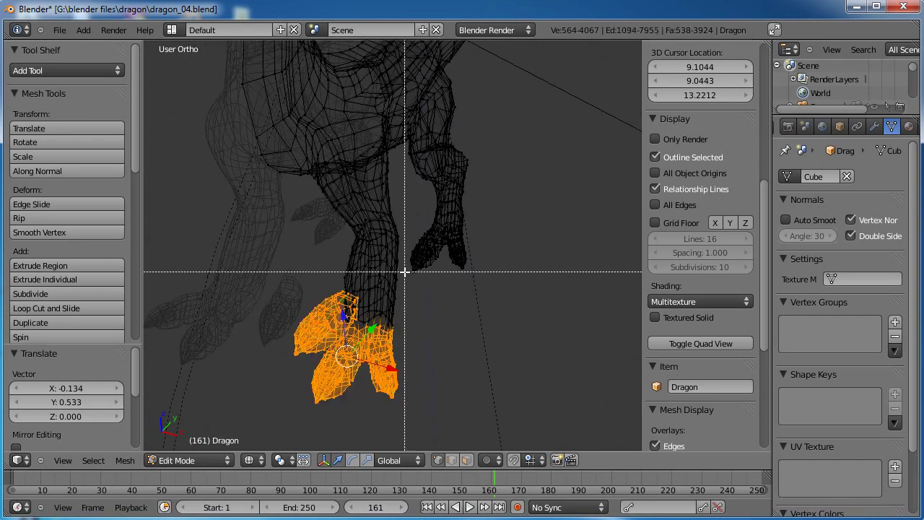
{"action": "left_click_drag", "start_coordinate": [405, 211], "coordinate": [324, 312]}
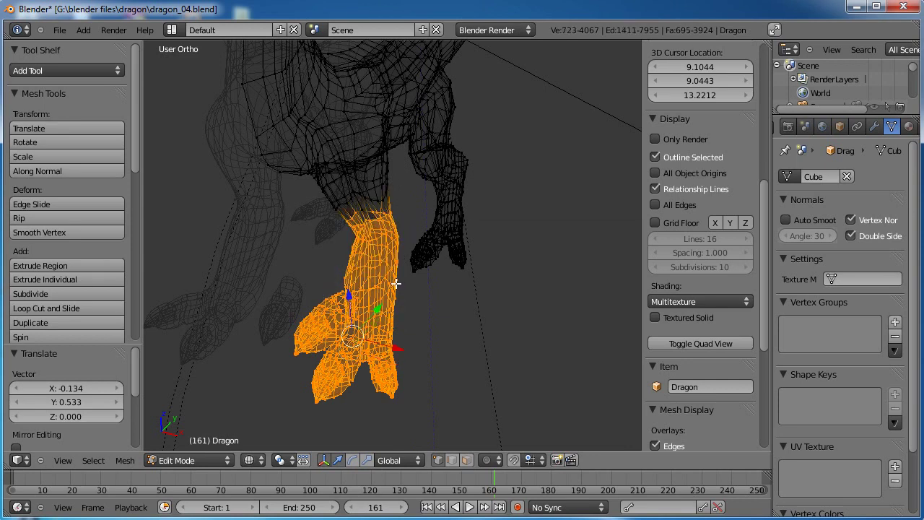
In solid display, extend the selection with face loops up the front leg to the shoulder
{"action": "key", "text": "KP_3"}
{"action": "middle_click_drag", "start_coordinate": [388, 192], "coordinate": [377, 249], "text": "shift"}
{"action": "scroll", "coordinate": [377, 249], "scroll_direction": "up", "scroll_amount": 2}
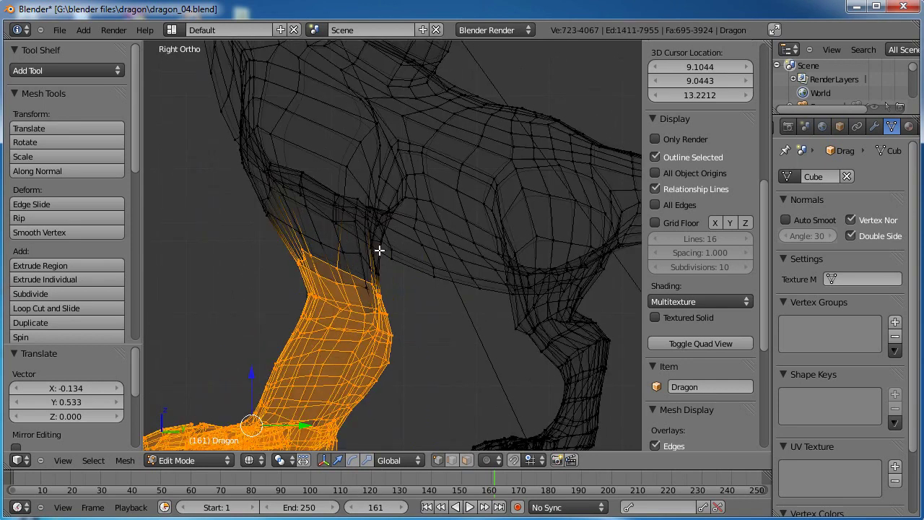
{"action": "key", "text": "z"}
{"action": "mouse_move", "coordinate": [311, 202]}
{"action": "middle_mouse_down"}
{"action": "mouse_move", "coordinate": [322, 212]}
{"action": "mouse_move", "coordinate": [348, 206]}
{"action": "middle_mouse_up"}
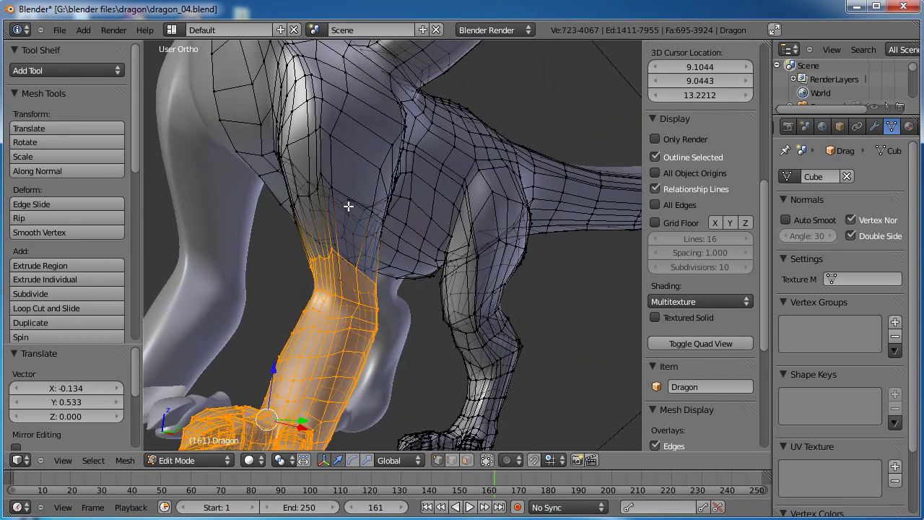
{"action": "left_click", "coordinate": [345, 195], "text": "alt+shift"}
{"action": "left_click", "coordinate": [360, 151], "text": "alt+shift"}
{"action": "left_click", "coordinate": [364, 120], "text": "alt+shift"}
{"action": "middle_click_drag", "start_coordinate": [274, 209], "coordinate": [340, 221]}
{"action": "left_click", "coordinate": [332, 144], "text": "alt+shift"}
{"action": "middle_click_drag", "start_coordinate": [332, 144], "coordinate": [367, 215]}
Enable proportional editing and move the selected front leg outward about 0.138 along X in front view
{"action": "key", "text": "o"}
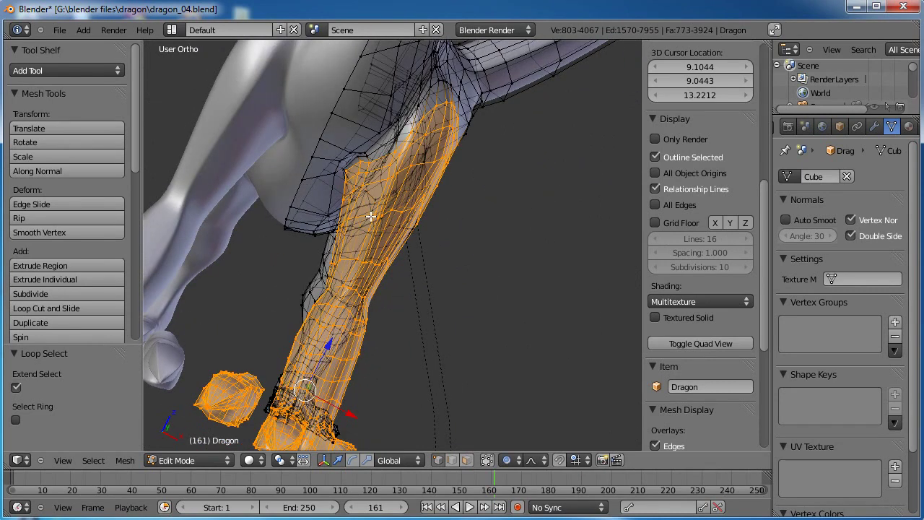
{"action": "key", "text": "KP_1"}
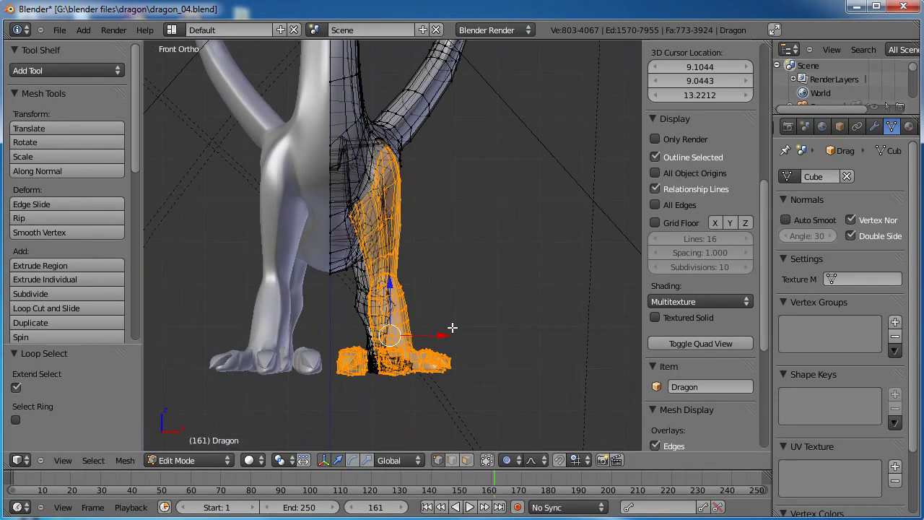
{"action": "left_click_drag", "start_coordinate": [444, 334], "coordinate": [453, 338]}
Deselect the upper front leg's face loops so only the lower leg, foot and duplicated toe remain selected
{"action": "scroll", "coordinate": [449, 334], "scroll_direction": "down", "scroll_amount": 2}
{"action": "scroll", "coordinate": [448, 337], "scroll_direction": "down", "scroll_amount": 2}
{"action": "middle_click_drag", "start_coordinate": [462, 270], "coordinate": [400, 242]}
{"action": "left_click_drag", "start_coordinate": [429, 144], "coordinate": [423, 149]}
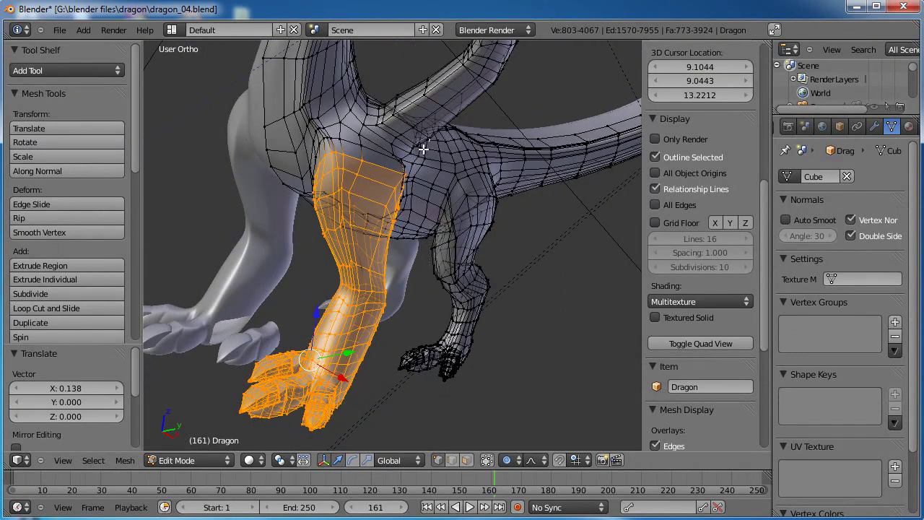
{"action": "middle_click_drag", "start_coordinate": [309, 230], "coordinate": [295, 241]}
{"action": "middle_click_drag", "start_coordinate": [424, 245], "coordinate": [397, 241]}
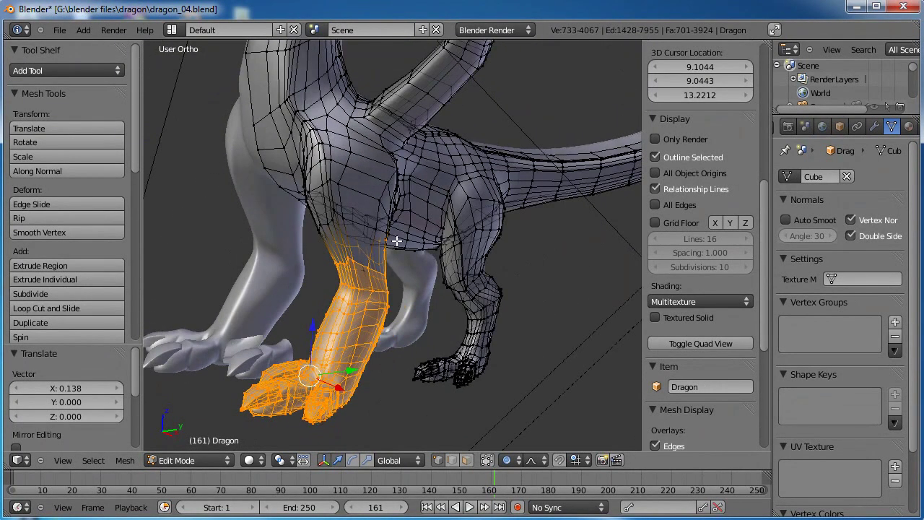
{"action": "right_click", "coordinate": [353, 245], "text": "alt+shift"}
{"action": "key", "text": "ctrl+z"}
{"action": "scroll", "coordinate": [380, 252], "scroll_direction": "up", "scroll_amount": 7}
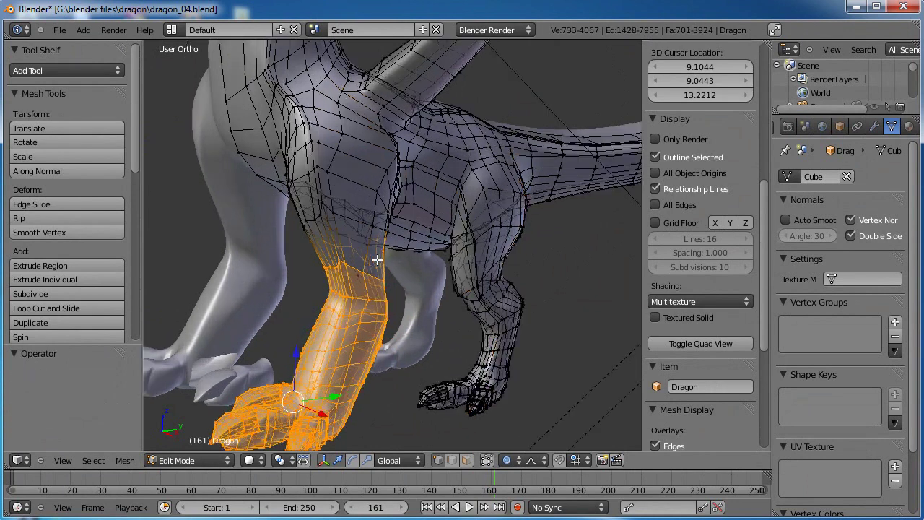
{"action": "right_click", "coordinate": [293, 271], "text": "alt+shift"}
{"action": "scroll", "coordinate": [307, 263], "scroll_direction": "down", "scroll_amount": 1, "text": "alt"}
{"action": "scroll", "coordinate": [313, 256], "scroll_direction": "down", "scroll_amount": 3}
{"action": "middle_click_drag", "start_coordinate": [312, 255], "coordinate": [326, 285]}
{"action": "middle_click_drag", "start_coordinate": [457, 282], "coordinate": [397, 284]}
{"action": "right_click", "coordinate": [297, 287], "text": "alt+shift"}
{"action": "scroll", "coordinate": [296, 283], "scroll_direction": "down", "scroll_amount": 1, "text": "alt"}
{"action": "scroll", "coordinate": [311, 283], "scroll_direction": "down", "scroll_amount": 4}
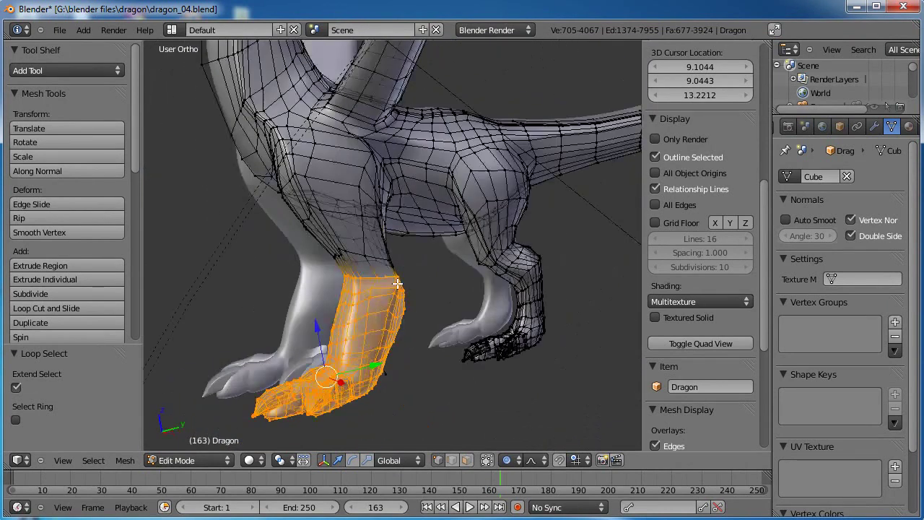
Place the 3D cursor at the joint above the selected lower leg and set the pivot point to 3D Cursor
{"action": "key", "text": "KP_3"}
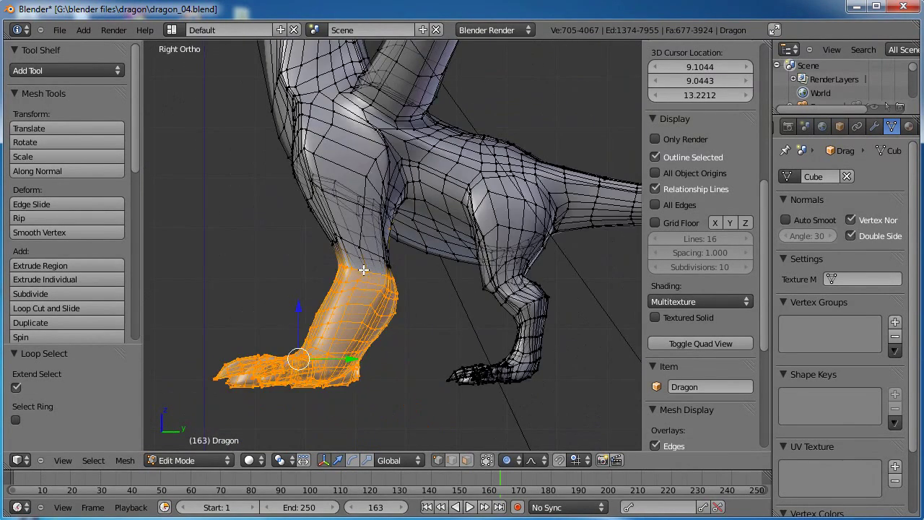
{"action": "key", "text": "KP_1"}
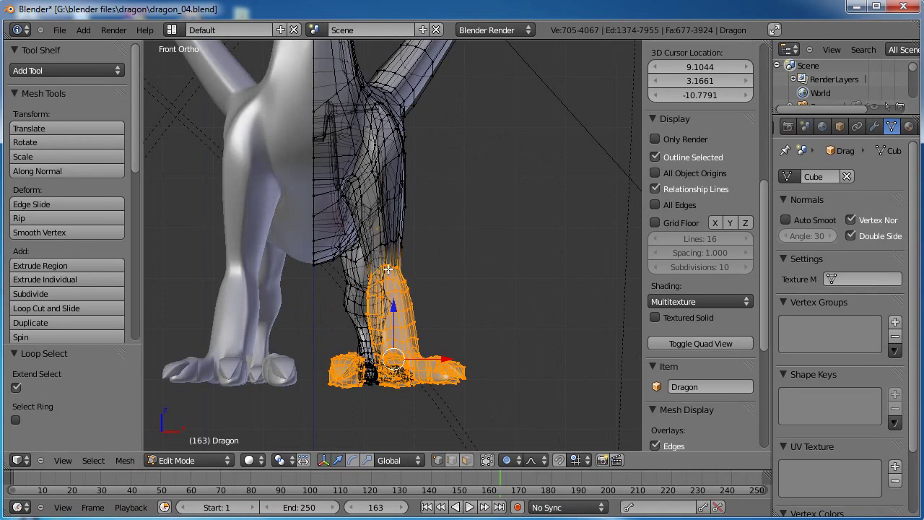
{"action": "scroll", "coordinate": [379, 229], "scroll_direction": "up", "scroll_amount": 4}
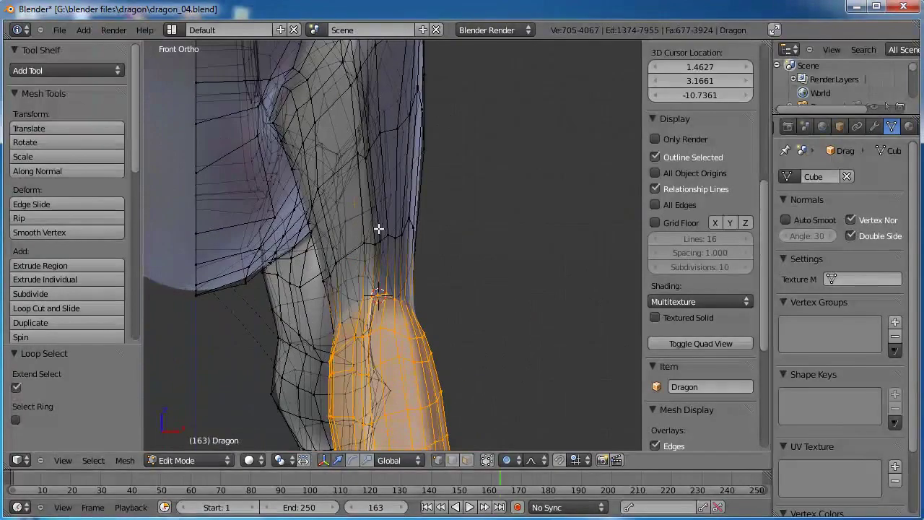
{"action": "scroll", "coordinate": [407, 253], "scroll_direction": "down", "scroll_amount": 4}
{"action": "middle_click_drag", "start_coordinate": [406, 253], "coordinate": [435, 266]}
{"action": "left_click", "coordinate": [289, 461]}
{"action": "left_click", "coordinate": [289, 460]}
{"action": "left_click", "coordinate": [290, 460]}
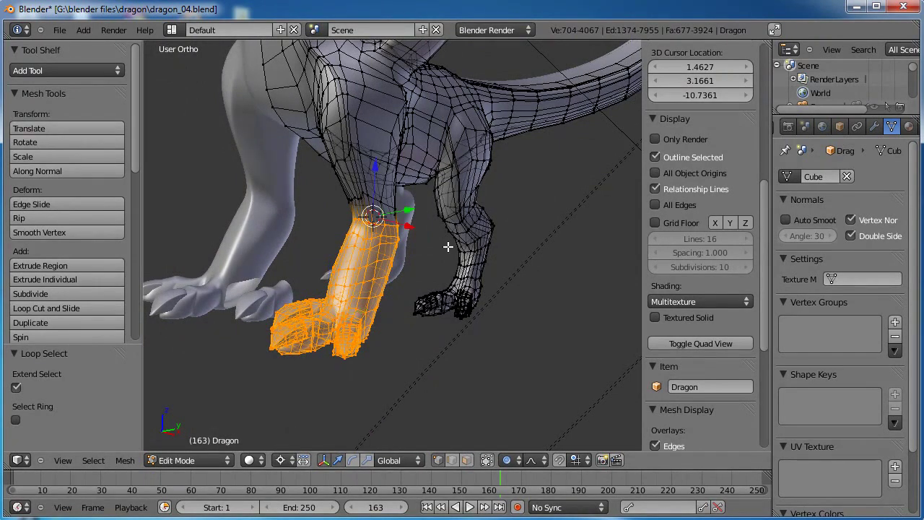
Rotate the lower leg and foot about 18.9° around the global Z axis to turn the foot outward
{"action": "key", "text": "r"}
{"action": "key", "text": "z"}
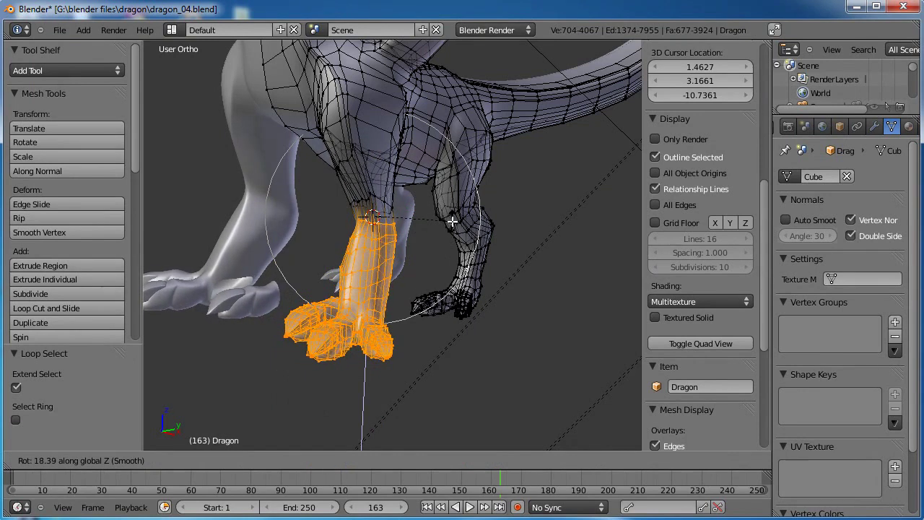
{"action": "left_click", "coordinate": [451, 222]}
{"action": "middle_click_drag", "start_coordinate": [451, 221], "coordinate": [387, 361]}
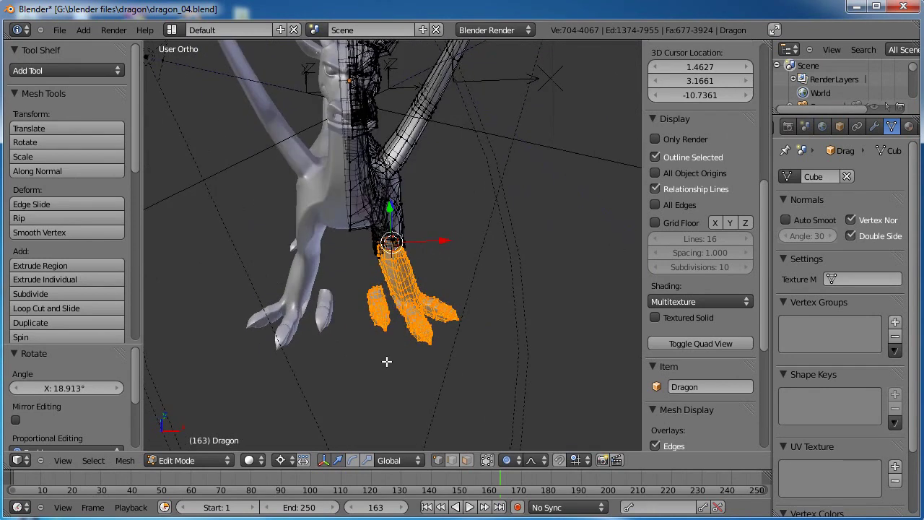
Select only the detached inner toe as linked geometry and set the pivot point to Median Point
{"action": "scroll", "coordinate": [387, 361], "scroll_direction": "up", "scroll_amount": 7}
{"action": "key", "text": "a"}
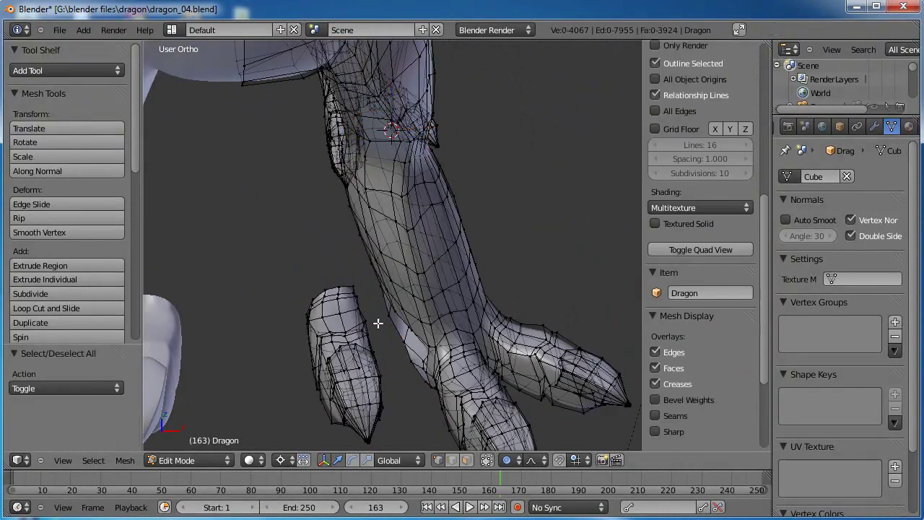
{"action": "key", "text": "l"}
{"action": "key", "text": "ctrl+l"}
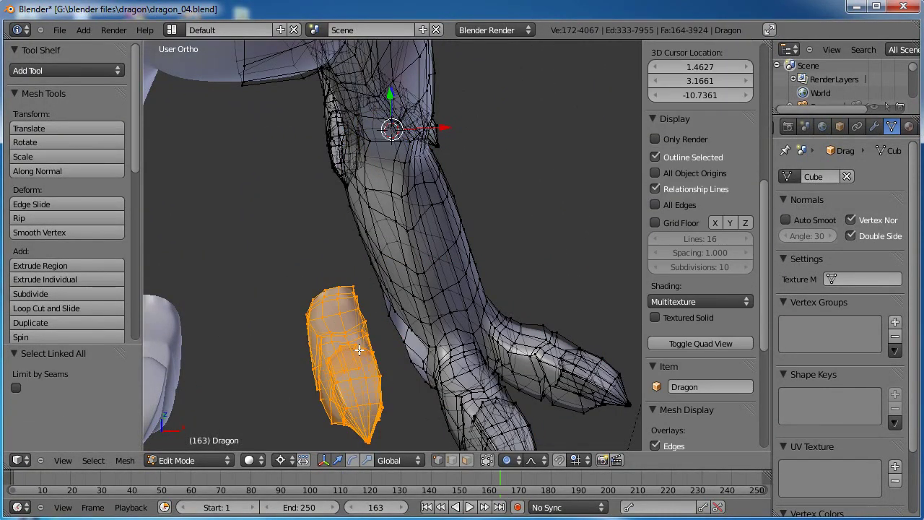
{"action": "scroll", "coordinate": [379, 376], "scroll_direction": "down", "scroll_amount": 3}
{"action": "left_click", "coordinate": [289, 459]}
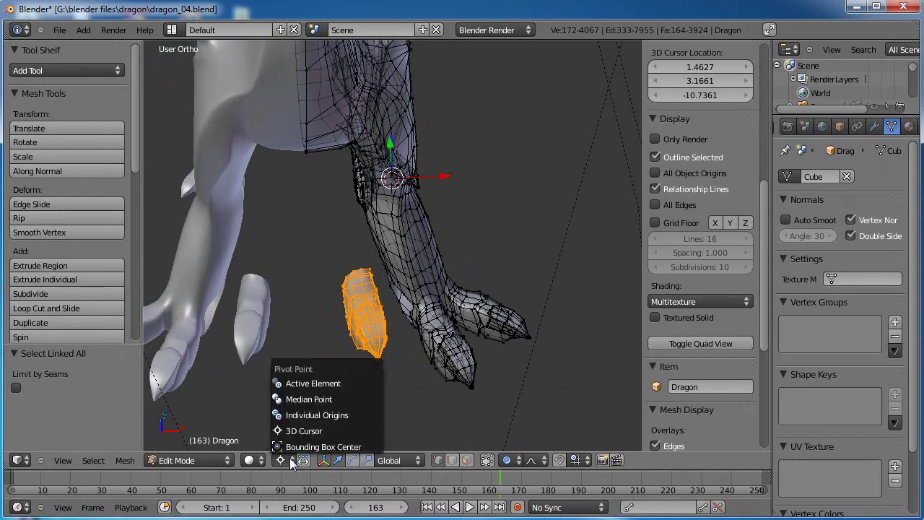
{"action": "left_click", "coordinate": [304, 399]}
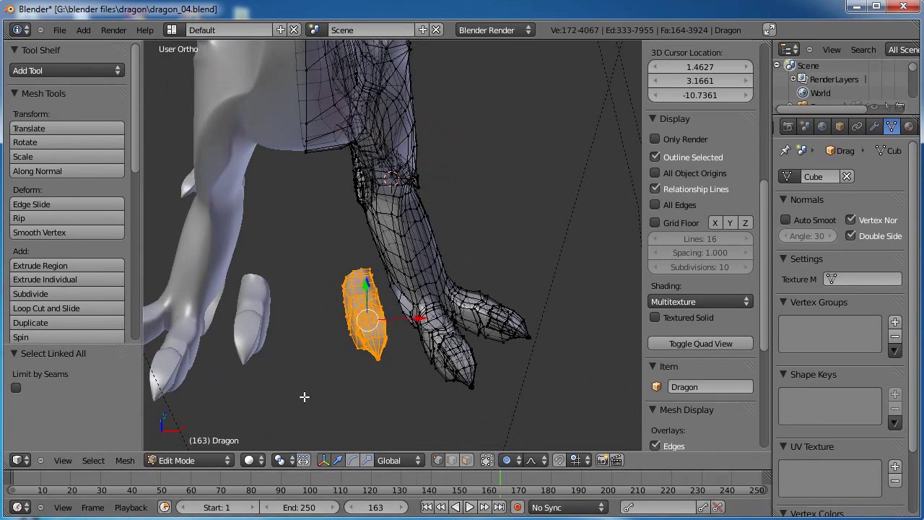
In top view with wireframe display, turn off proportional editing and rotate the detached toe clockwise so its tip points inward
{"action": "key", "text": "KP_7"}
{"action": "scroll", "coordinate": [333, 394], "scroll_direction": "up", "scroll_amount": 4}
{"action": "middle_click_drag", "start_coordinate": [378, 394], "coordinate": [414, 219], "text": "shift"}
{"action": "key", "text": "z"}
{"action": "key", "text": "r"}
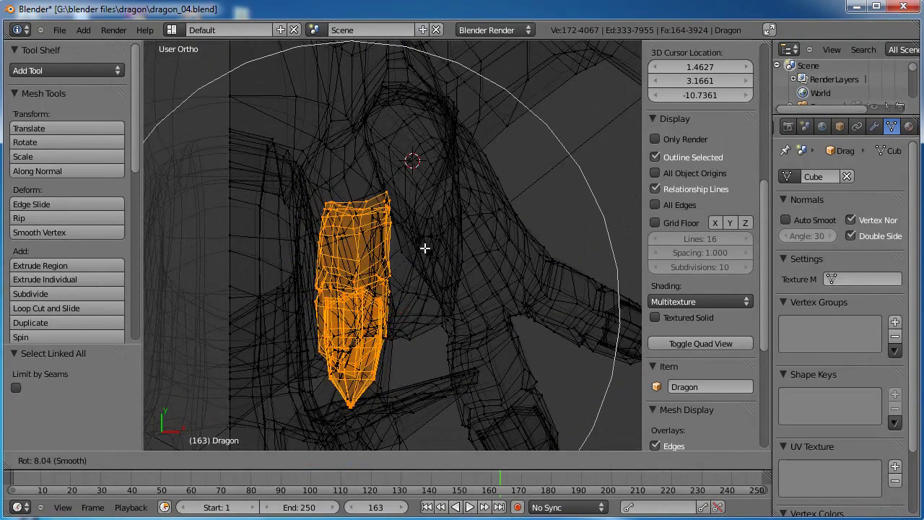
{"action": "left_click", "coordinate": [424, 247]}
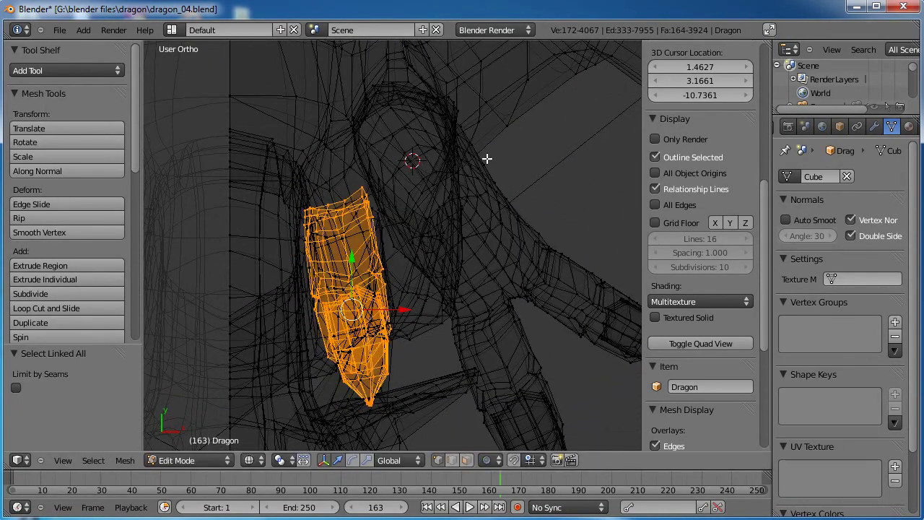
{"action": "key", "text": "r"}
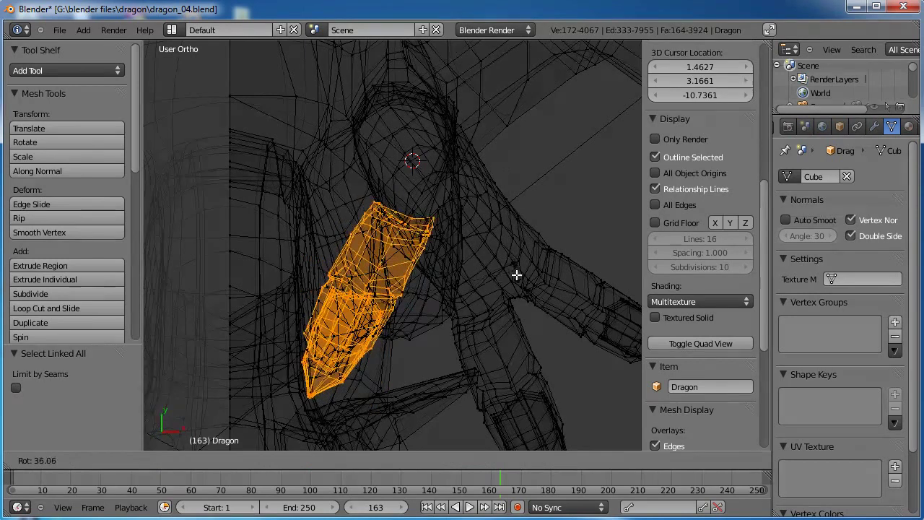
{"action": "left_click", "coordinate": [519, 295]}
Move the detached toe toward the inner side of the foot's front and fine-tune its inward rotation and position
{"action": "key", "text": "g"}
{"action": "left_click", "coordinate": [514, 331]}
{"action": "key", "text": "r"}
{"action": "left_click", "coordinate": [545, 334]}
{"action": "key", "text": "g"}
{"action": "left_click", "coordinate": [541, 338]}
{"action": "scroll", "coordinate": [476, 297], "scroll_direction": "down", "scroll_amount": 2}
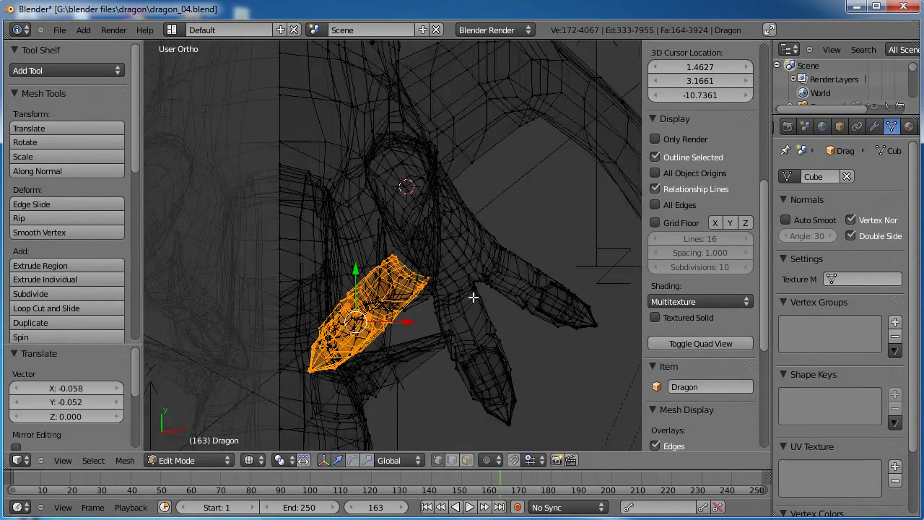
{"action": "scroll", "coordinate": [474, 297], "scroll_direction": "up", "scroll_amount": 1}
{"action": "key", "text": "s"}
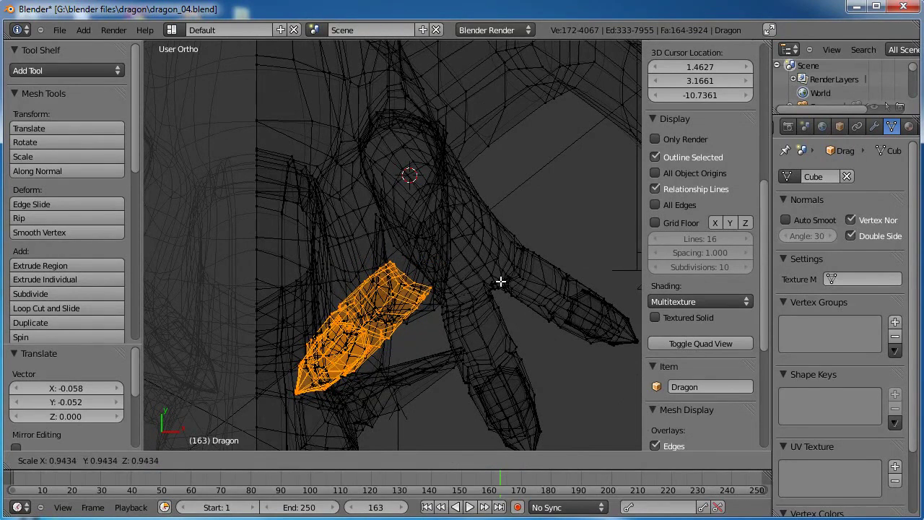
{"action": "right_click", "coordinate": [451, 329]}
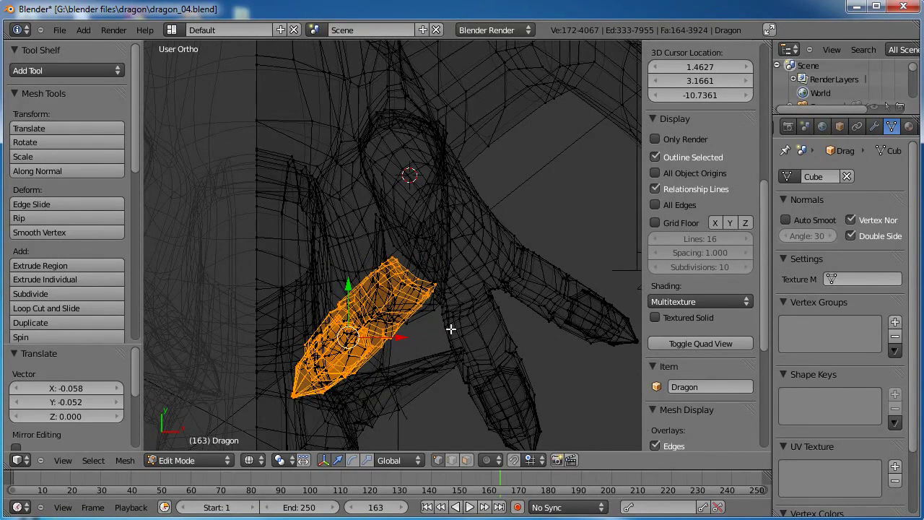
Set the transform orientation to Normal and switch the 3D manipulator to scale mode
{"action": "left_click", "coordinate": [405, 458]}
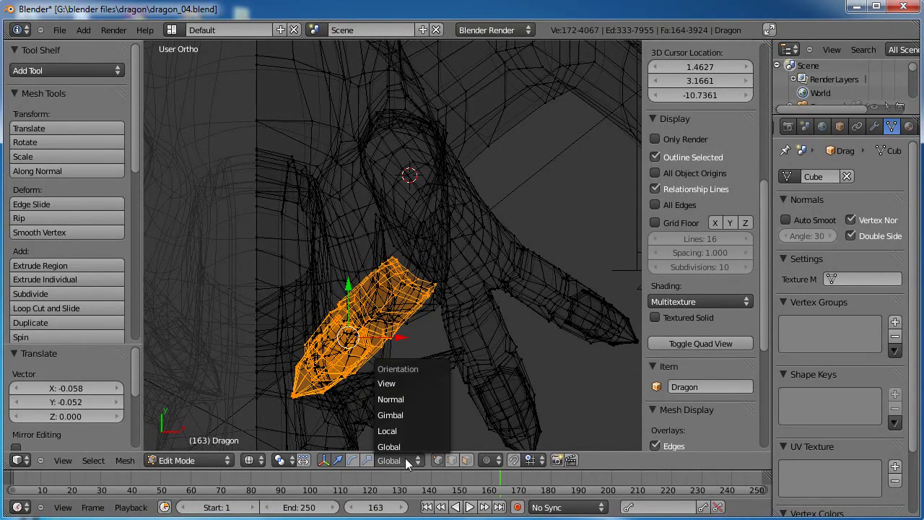
{"action": "left_click", "coordinate": [415, 399]}
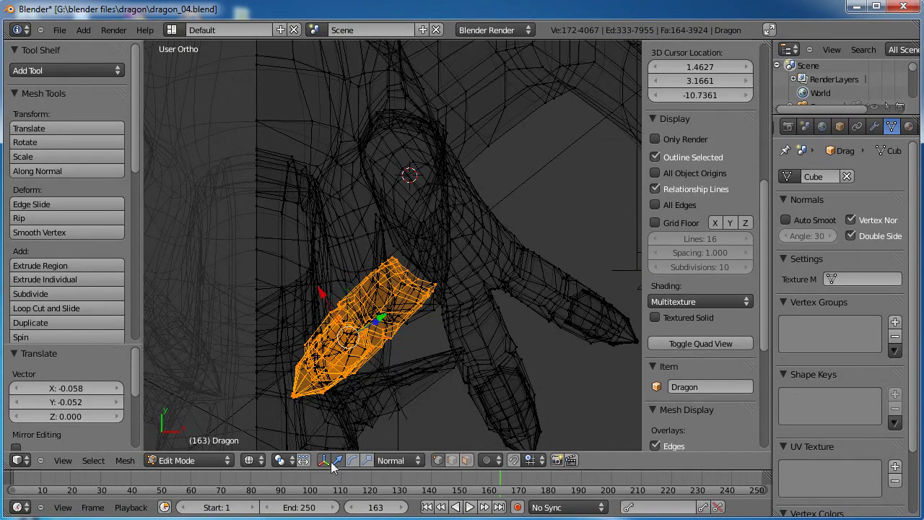
{"action": "left_click", "coordinate": [370, 459]}
From a side view, set the transform orientation to View and scale the detached toe along the view's X axis to about 0.806
{"action": "middle_click_drag", "start_coordinate": [378, 377], "coordinate": [374, 270]}
{"action": "middle_click_drag", "start_coordinate": [521, 257], "coordinate": [365, 258]}
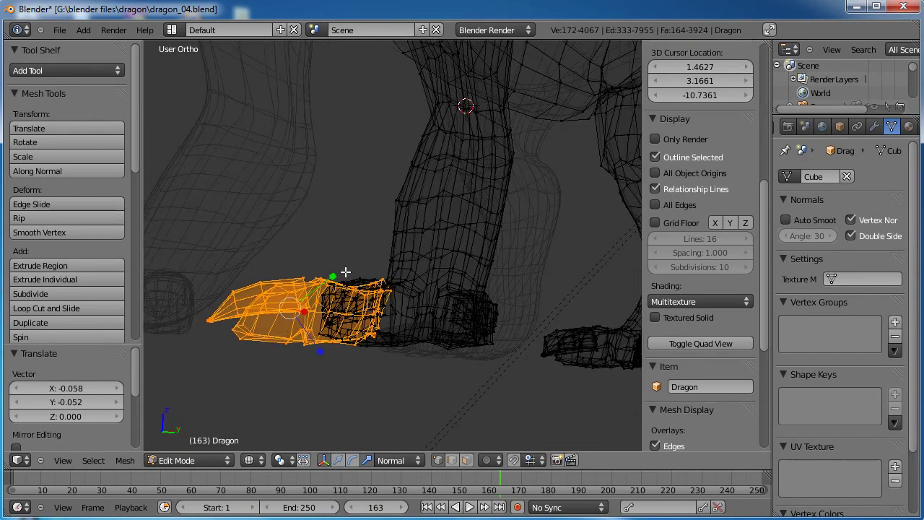
{"action": "key", "text": "KP_Decimal"}
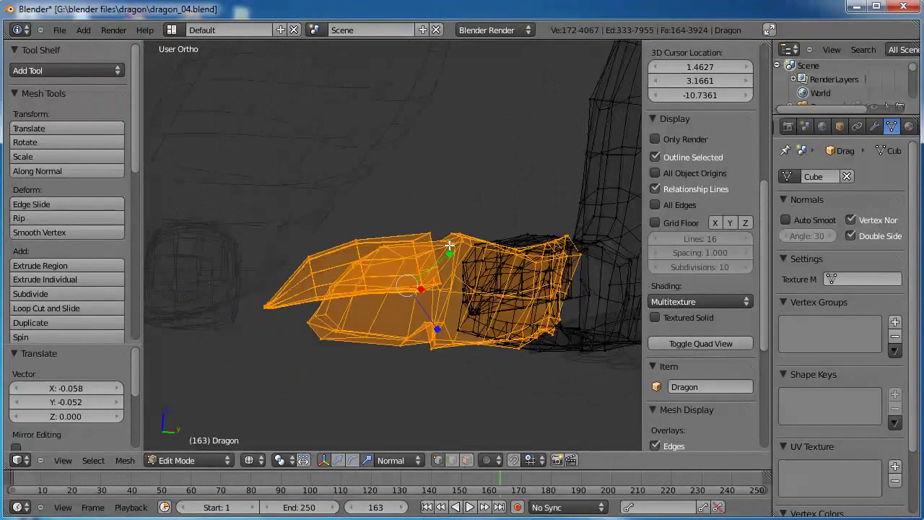
{"action": "mouse_move", "coordinate": [390, 275]}
{"action": "middle_mouse_down"}
{"action": "mouse_move", "coordinate": [394, 293]}
{"action": "mouse_move", "coordinate": [389, 274]}
{"action": "middle_mouse_up"}
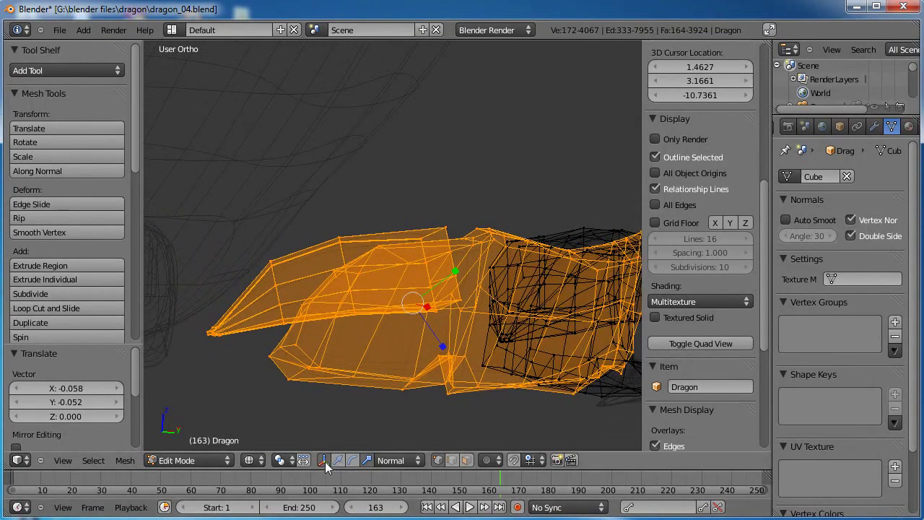
{"action": "left_click", "coordinate": [395, 460]}
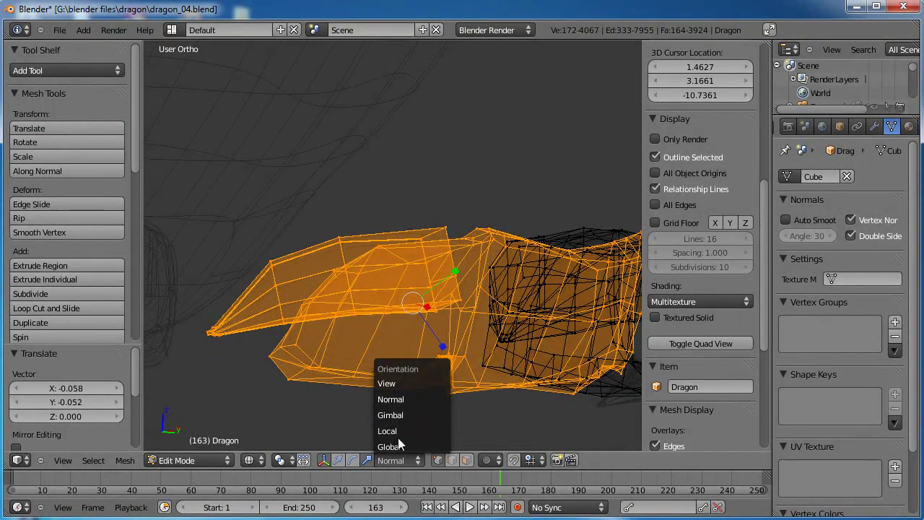
{"action": "left_click", "coordinate": [403, 384]}
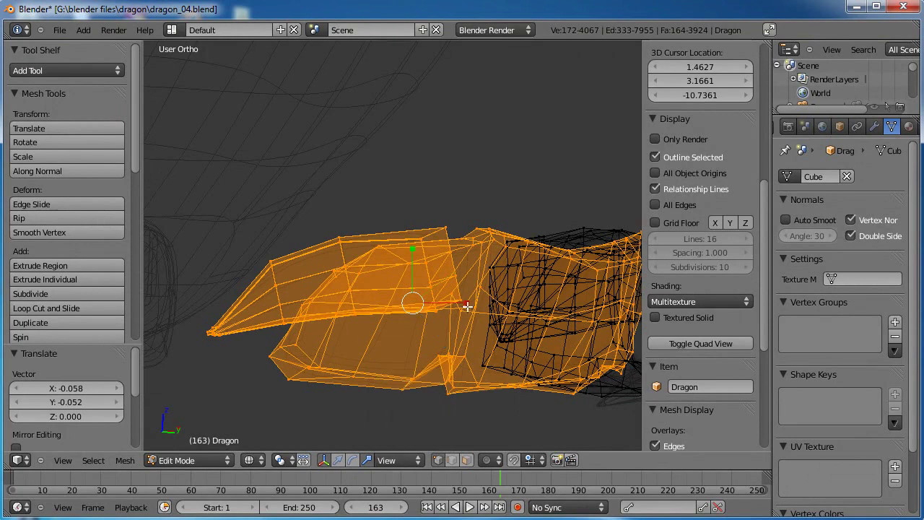
{"action": "key", "text": "s"}
{"action": "key", "text": "x"}
{"action": "key", "text": "x"}
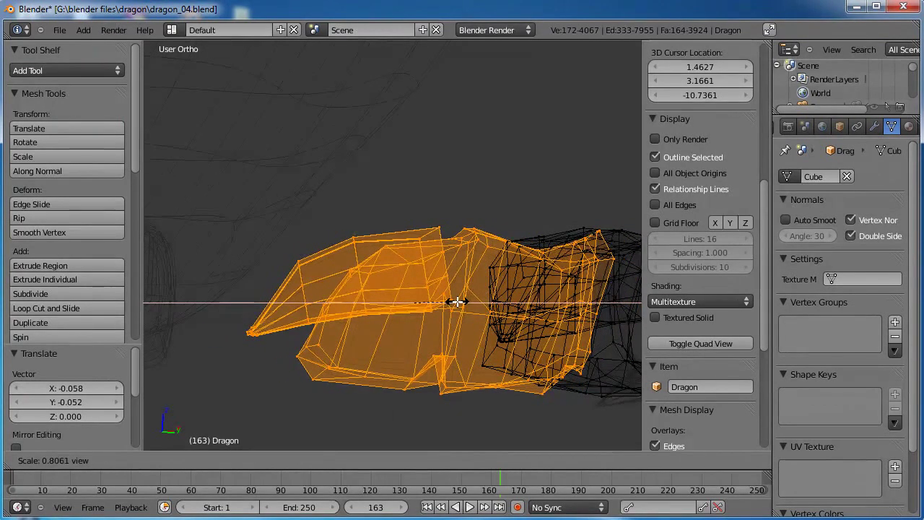
{"action": "left_click", "coordinate": [458, 303]}
In top view with wireframe display, move the shortened toe so its open base sits close to the inner side of the foot
{"action": "middle_click_drag", "start_coordinate": [460, 303], "coordinate": [409, 372]}
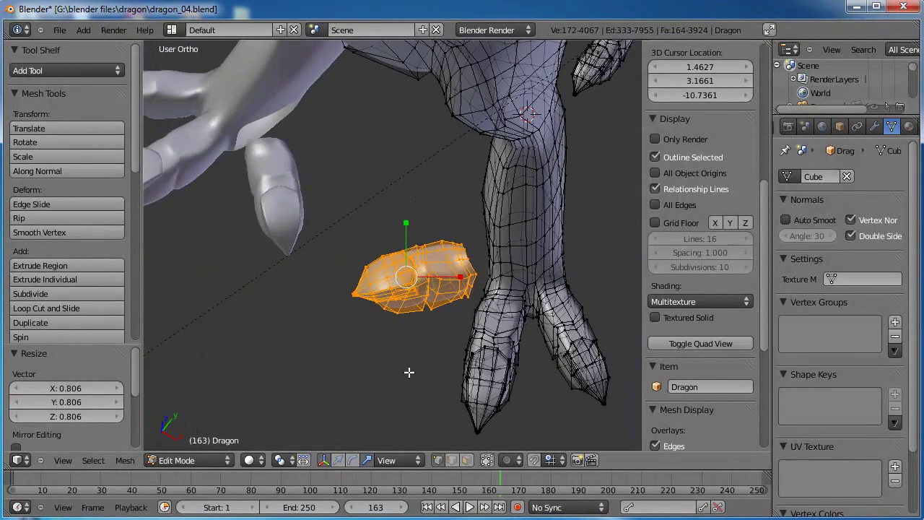
{"action": "key", "text": "KP_7"}
{"action": "scroll", "coordinate": [476, 283], "scroll_direction": "up", "scroll_amount": 3}
{"action": "key", "text": "z"}
{"action": "middle_click_drag", "start_coordinate": [454, 308], "coordinate": [363, 373], "text": "shift"}
{"action": "key", "text": "g"}
{"action": "left_click", "coordinate": [463, 328]}
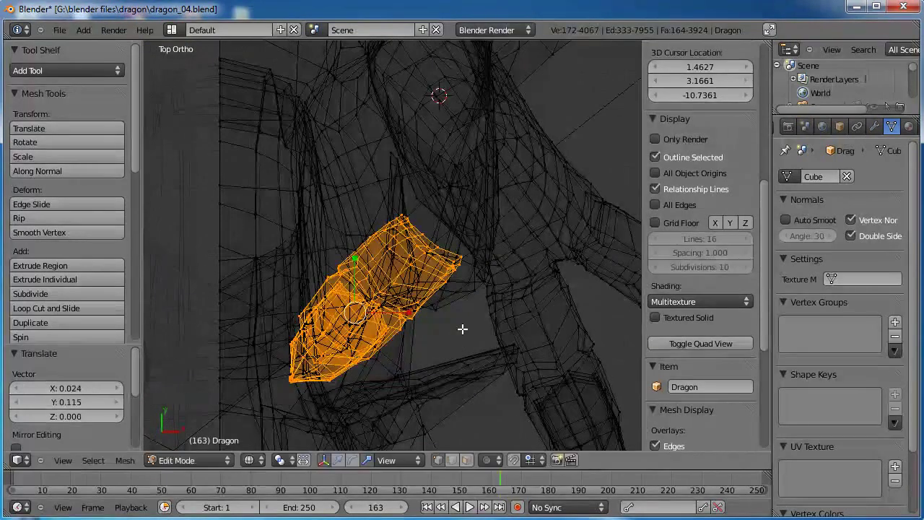
{"action": "scroll", "coordinate": [436, 338], "scroll_direction": "up", "scroll_amount": 2}
{"action": "key", "text": "g"}
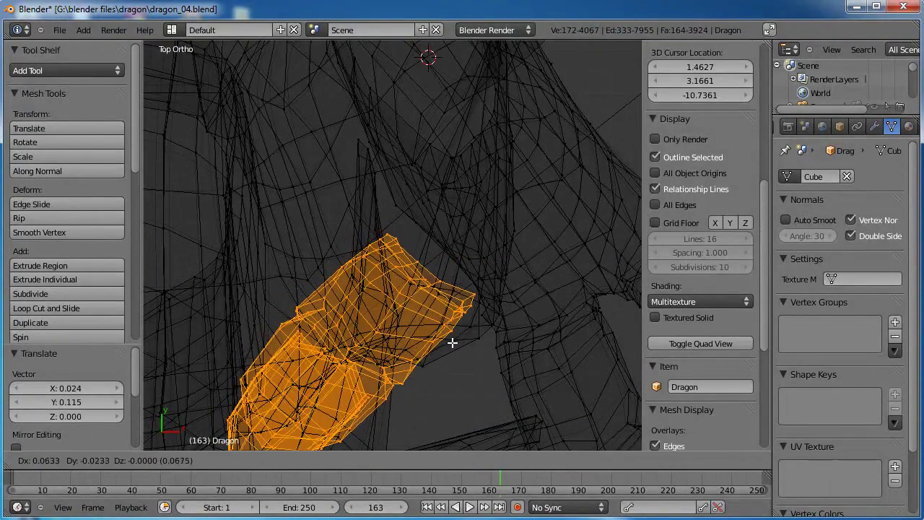
{"action": "left_click", "coordinate": [462, 336]}
Rotate the toe slightly and shift it by about -0.014 in X and 0.014 in Y to align its base with the foot
{"action": "scroll", "coordinate": [473, 338], "scroll_direction": "up", "scroll_amount": 1}
{"action": "middle_click_drag", "start_coordinate": [476, 339], "coordinate": [415, 328], "text": "shift"}
{"action": "key", "text": "r"}
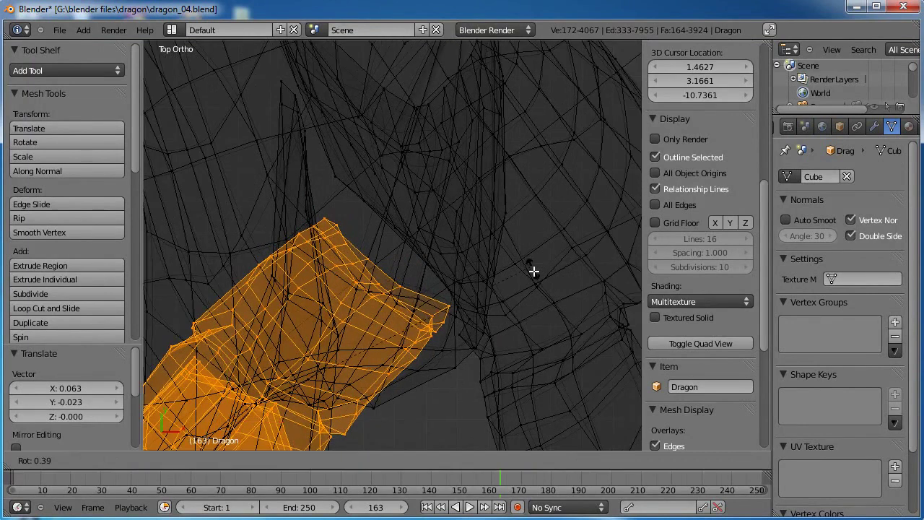
{"action": "left_click", "coordinate": [534, 283]}
{"action": "key", "text": "g"}
{"action": "left_click", "coordinate": [509, 295]}
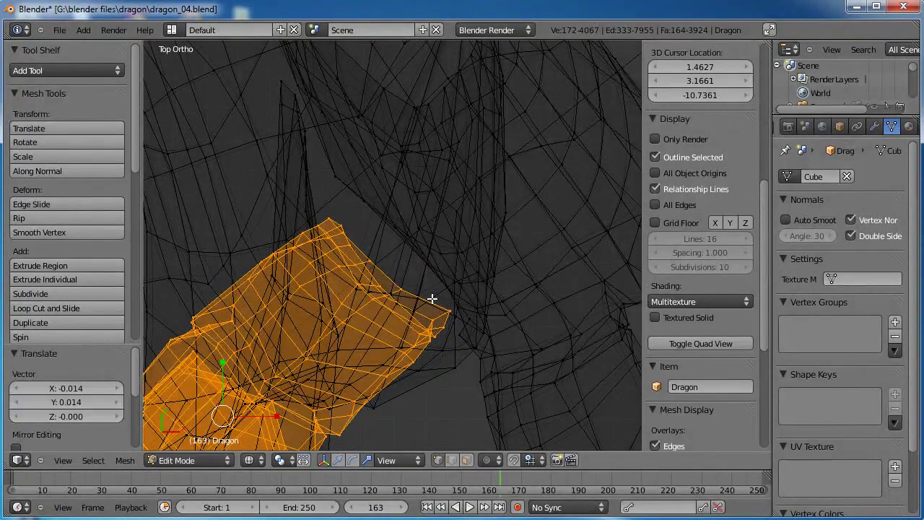
Select the open edge loop at the toe's base and set proportional editing to Enable
{"action": "right_click", "coordinate": [432, 300], "text": "alt"}
{"action": "right_click", "coordinate": [415, 294], "text": "alt"}
{"action": "right_click", "coordinate": [408, 289], "text": "alt"}
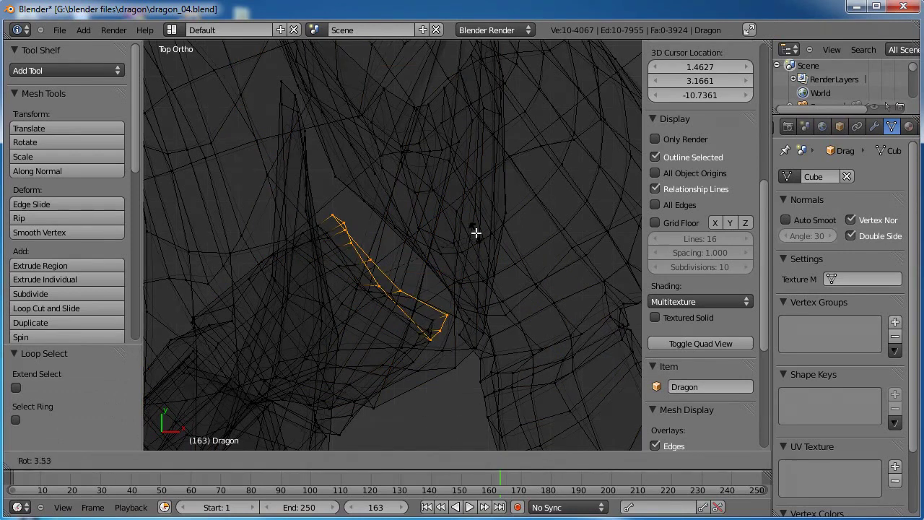
{"action": "key", "text": "o"}
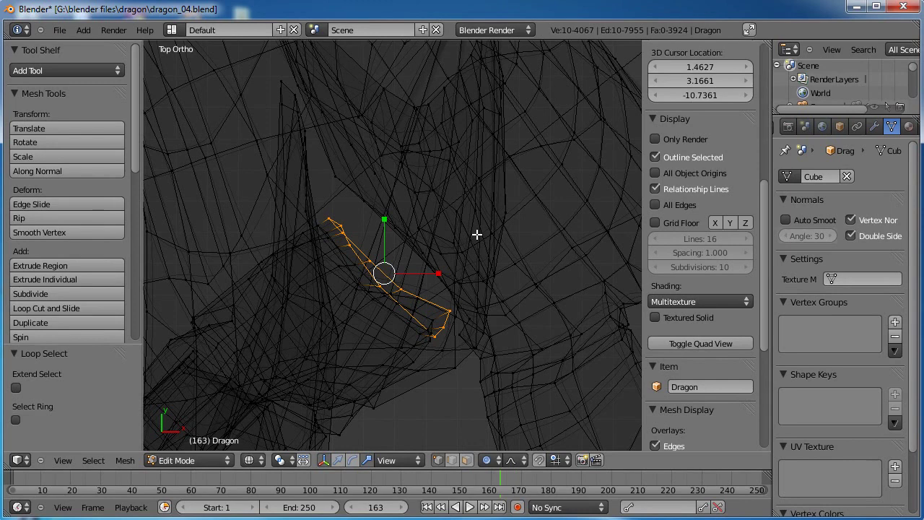
{"action": "left_click", "coordinate": [494, 460]}
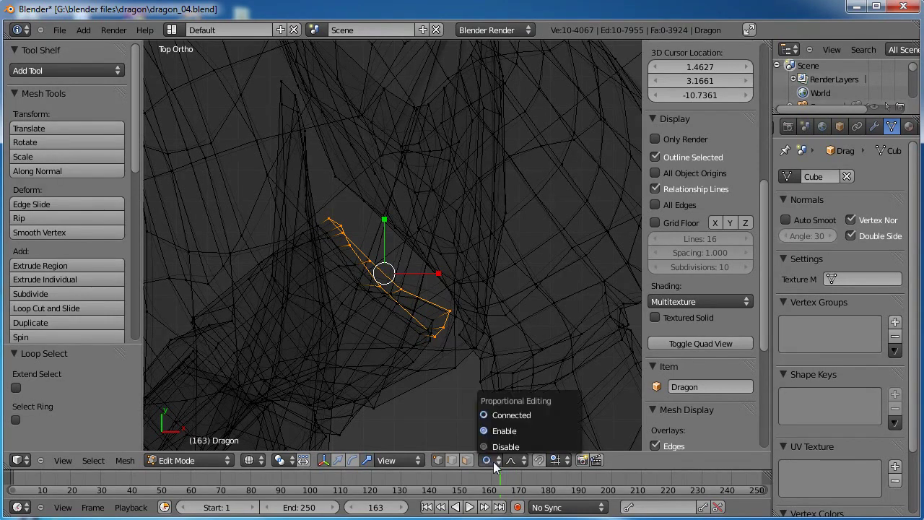
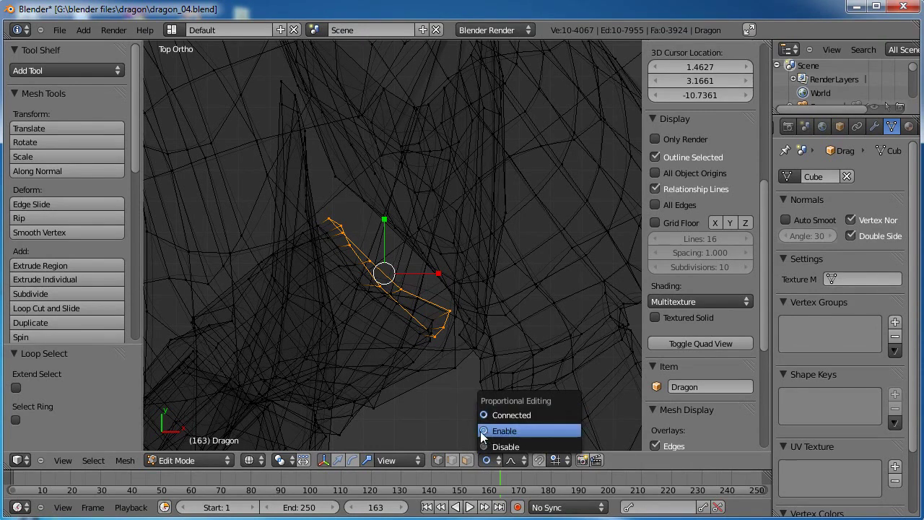
{"action": "left_click", "coordinate": [488, 432]}
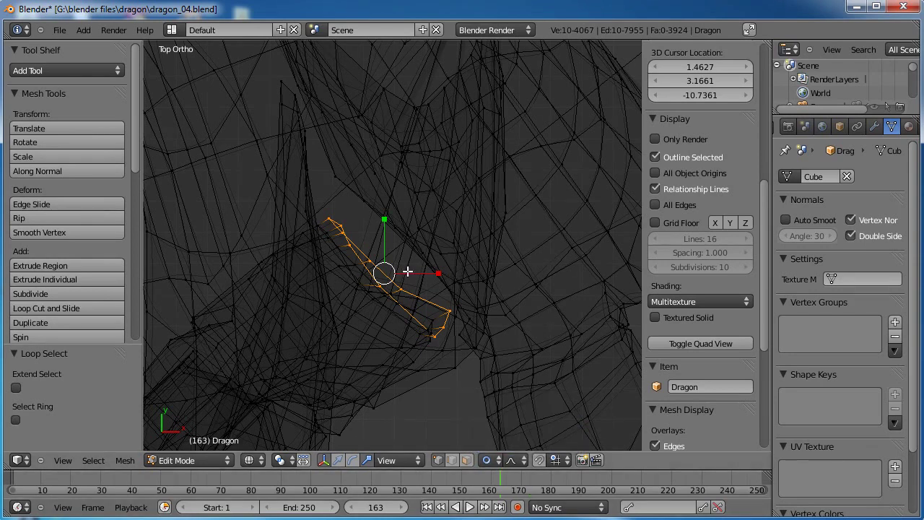
Enlarge the toe's base loop to 1.45 times its size with a reduced proportional editing radius
{"action": "key", "text": "s"}
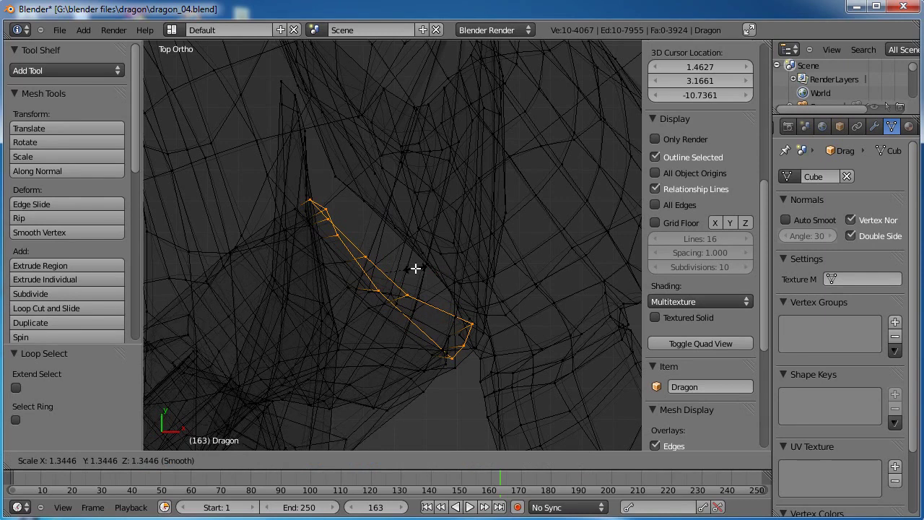
{"action": "scroll", "coordinate": [415, 268], "scroll_direction": "up", "scroll_amount": 5}
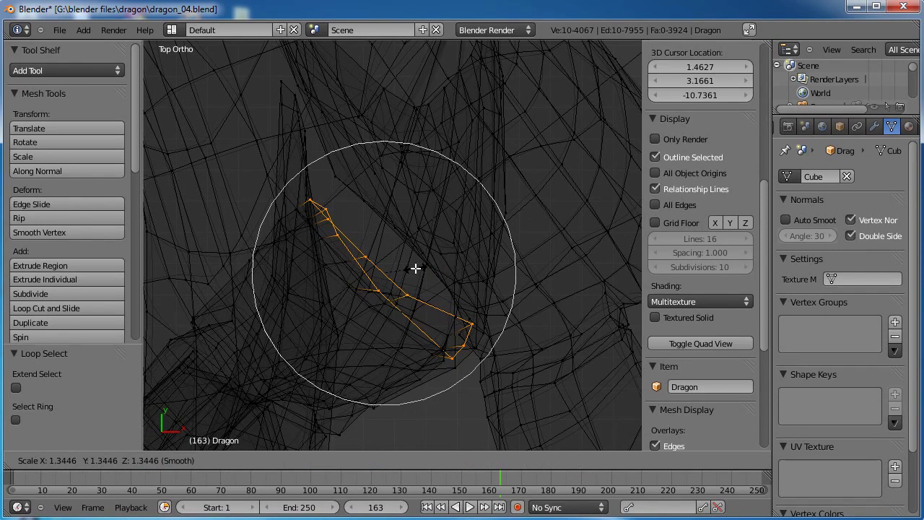
{"action": "scroll", "coordinate": [415, 268], "scroll_direction": "down", "scroll_amount": 2}
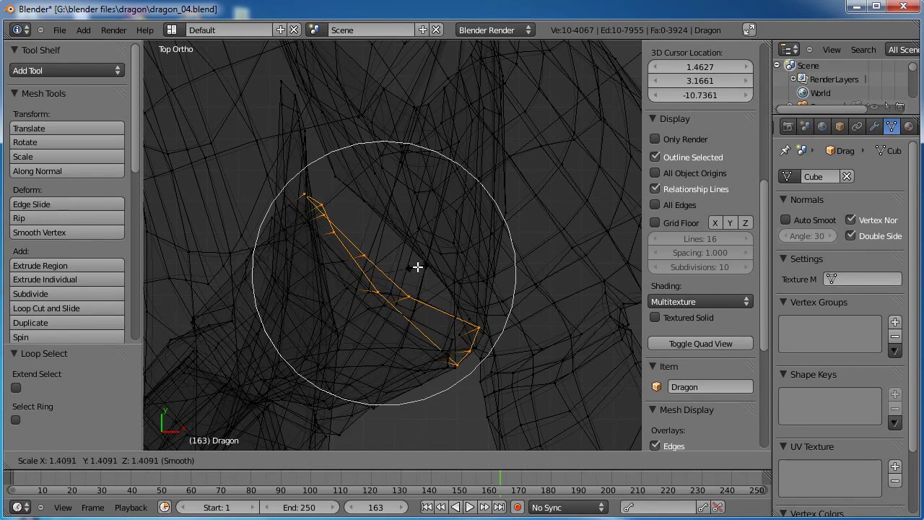
{"action": "scroll", "coordinate": [415, 267], "scroll_direction": "up", "scroll_amount": 5}
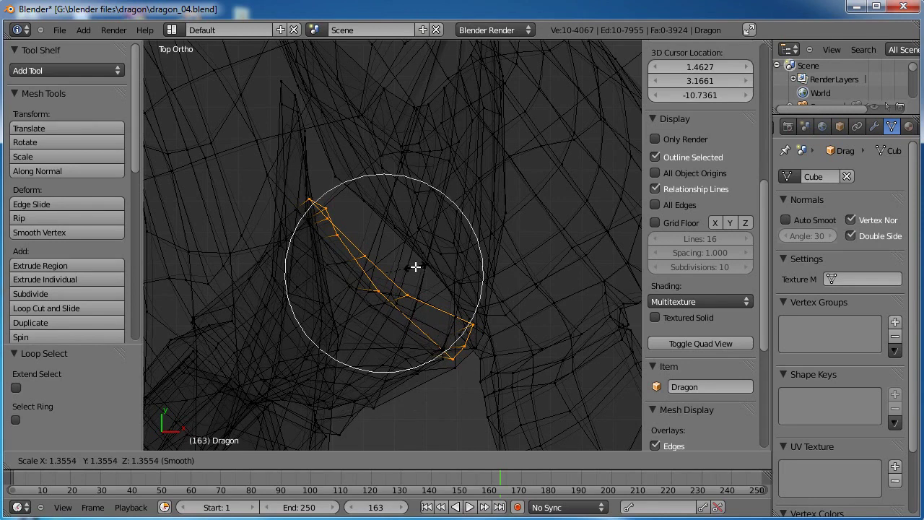
{"action": "left_click", "coordinate": [485, 238]}
Rotate the base loop slightly clockwise and move it about 0.012 along X toward the foot
{"action": "key", "text": "r"}
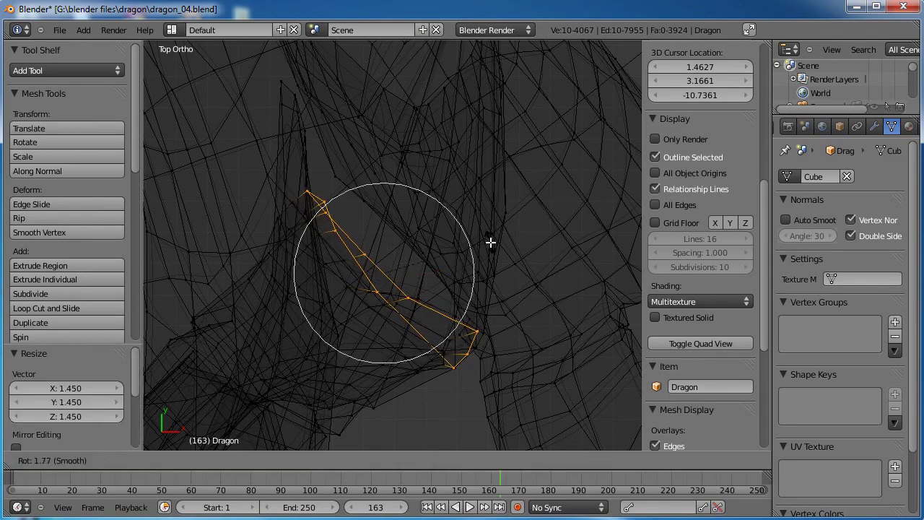
{"action": "right_click", "coordinate": [491, 243]}
{"action": "key", "text": "g"}
{"action": "left_click", "coordinate": [458, 325]}
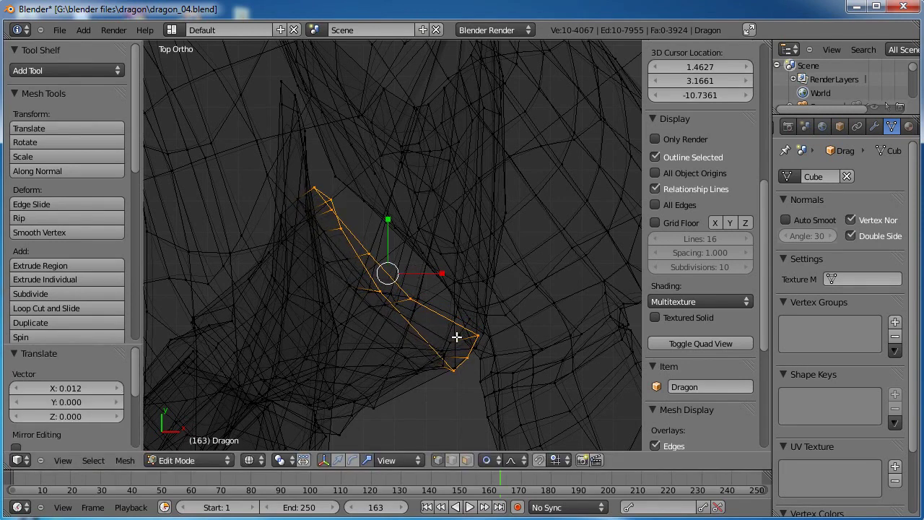
In solid display, move the upper outer vertex of the toe's base about 0.024 in X, 0.003 in Y and 0.030 in Z toward the leg
{"action": "key", "text": "z"}
{"action": "mouse_move", "coordinate": [457, 336]}
{"action": "middle_mouse_down"}
{"action": "mouse_move", "coordinate": [469, 311]}
{"action": "mouse_move", "coordinate": [498, 305]}
{"action": "mouse_move", "coordinate": [367, 296]}
{"action": "mouse_move", "coordinate": [446, 257]}
{"action": "middle_mouse_up"}
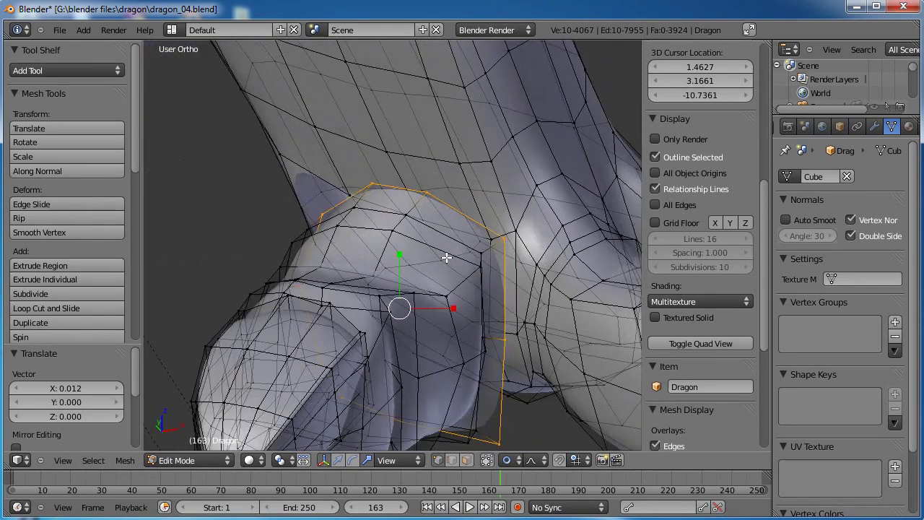
{"action": "right_click", "coordinate": [490, 244]}
{"action": "key", "text": "g"}
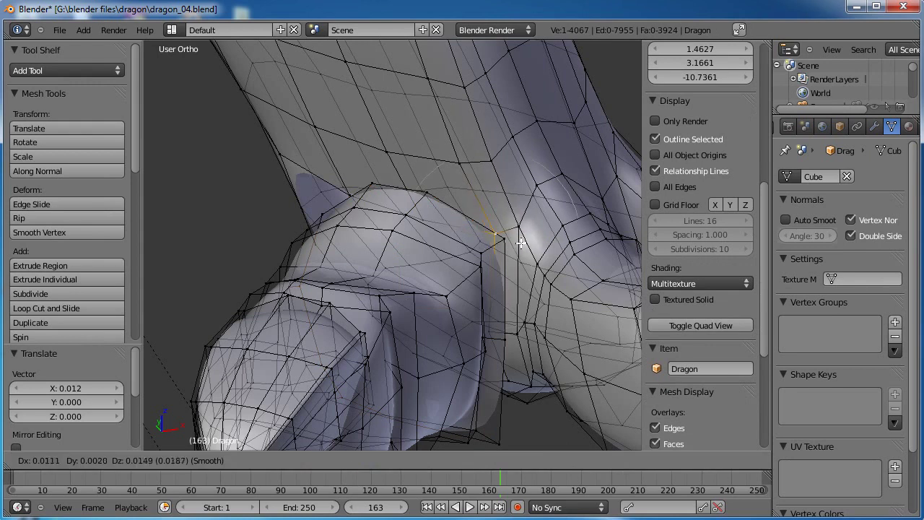
{"action": "left_click", "coordinate": [579, 251]}
Fill two adjoining faces that bridge the upper edge of the toe's base to the open edge of the lower leg
{"action": "middle_click_drag", "start_coordinate": [578, 251], "coordinate": [446, 366]}
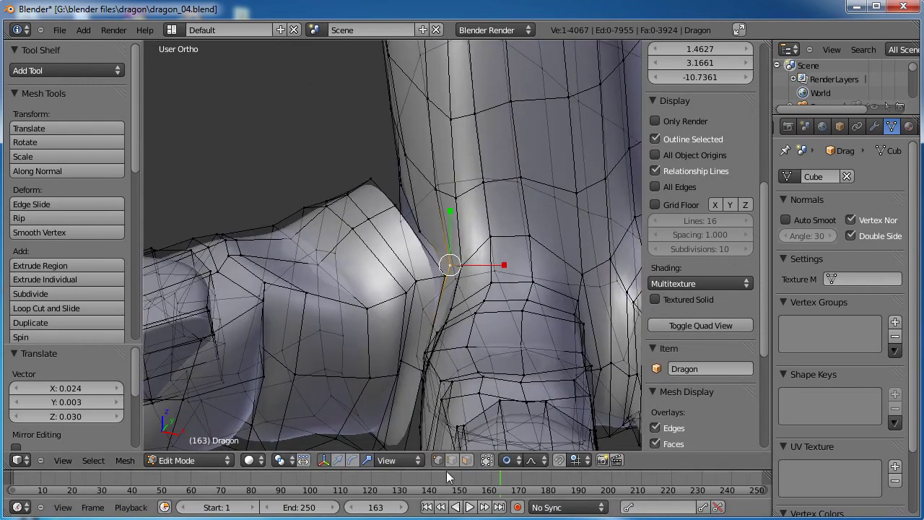
{"action": "right_click", "coordinate": [423, 230], "text": "shift"}
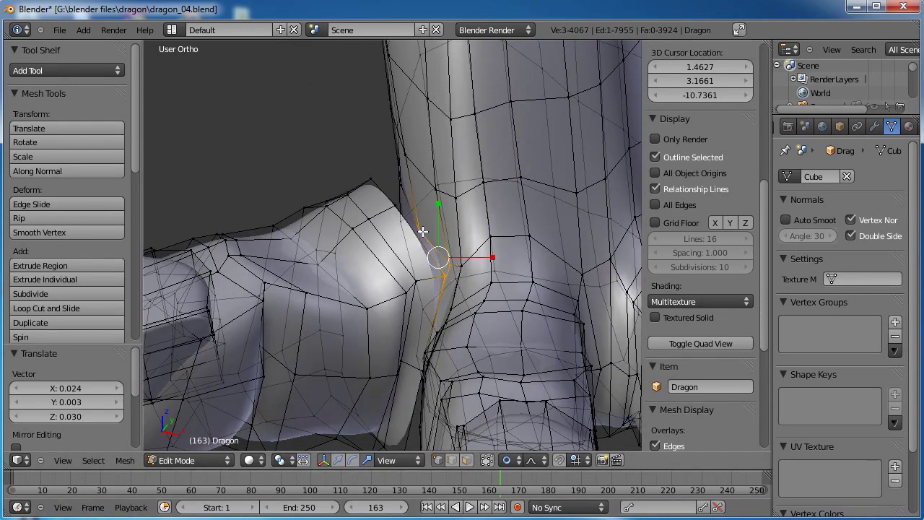
{"action": "key", "text": "f"}
{"action": "middle_click_drag", "start_coordinate": [438, 246], "coordinate": [436, 288]}
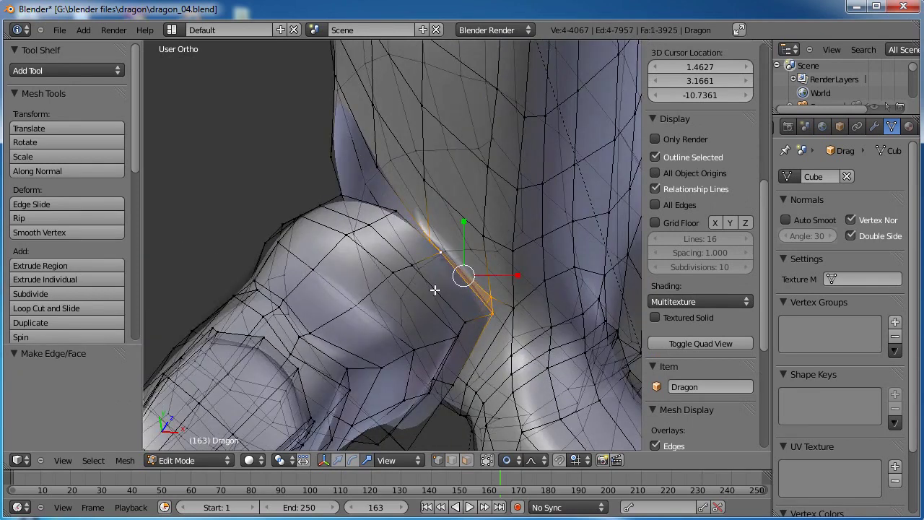
{"action": "right_click", "coordinate": [378, 166], "text": "shift"}
{"action": "right_click", "coordinate": [396, 211], "text": "shift"}
{"action": "key", "text": "f"}
Try to fill another face across the remaining gap between the toe's base and the hole in the leg
{"action": "middle_click_drag", "start_coordinate": [369, 262], "coordinate": [433, 280]}
{"action": "right_click", "coordinate": [456, 270]}
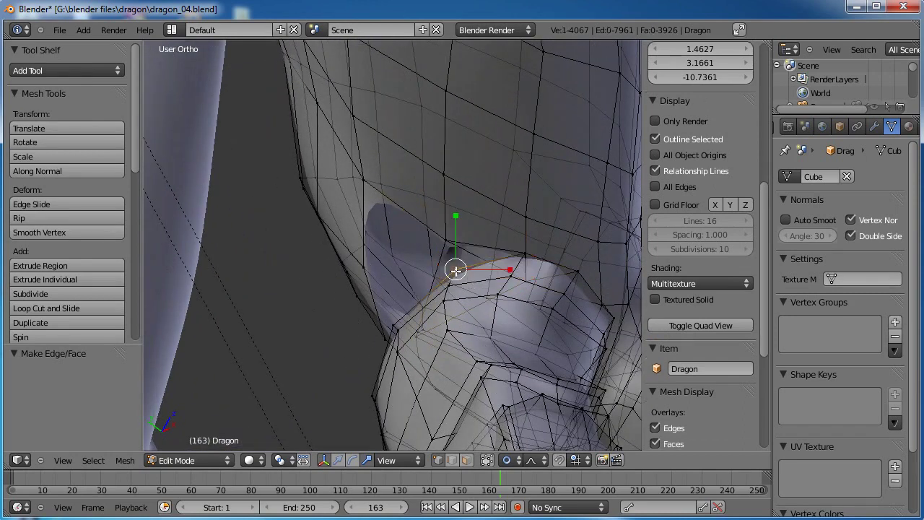
{"action": "right_click", "coordinate": [368, 268], "text": "shift"}
{"action": "right_click", "coordinate": [365, 184], "text": "shift"}
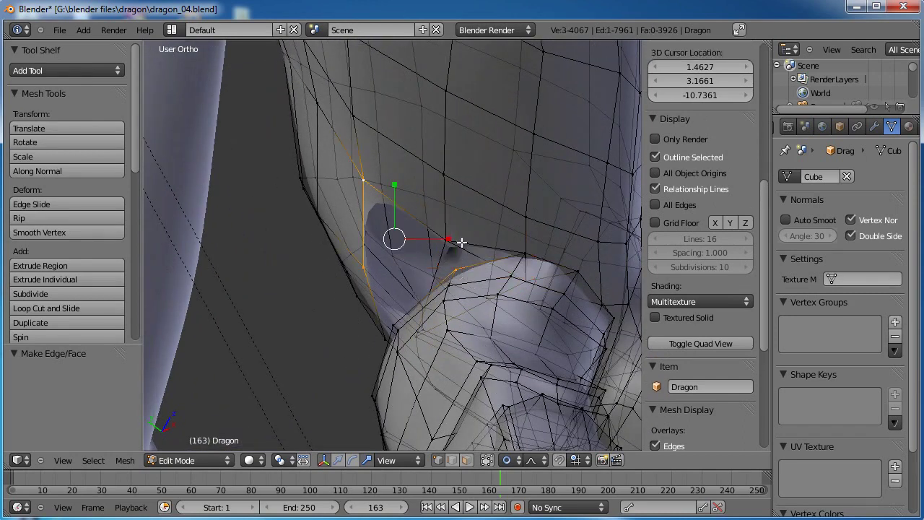
{"action": "middle_click_drag", "start_coordinate": [459, 270], "coordinate": [455, 291]}
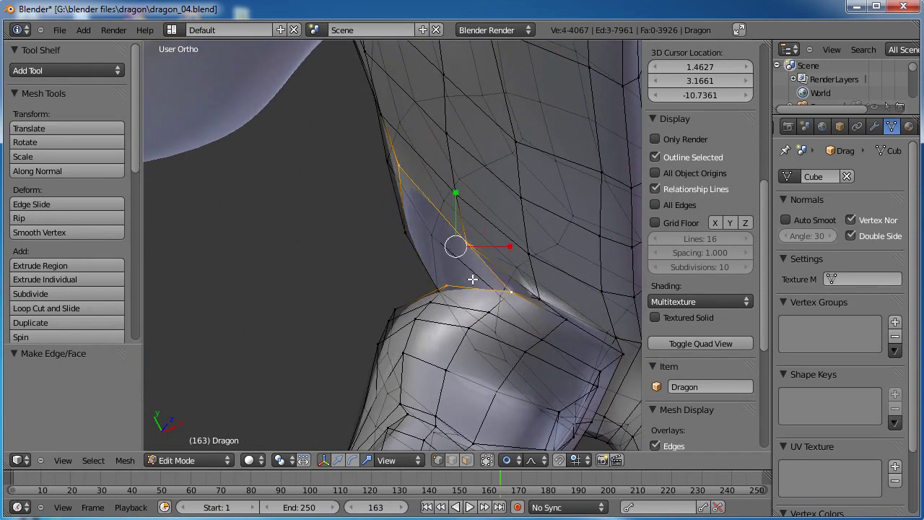
{"action": "key", "text": "f"}
{"action": "middle_click_drag", "start_coordinate": [586, 233], "coordinate": [402, 260]}
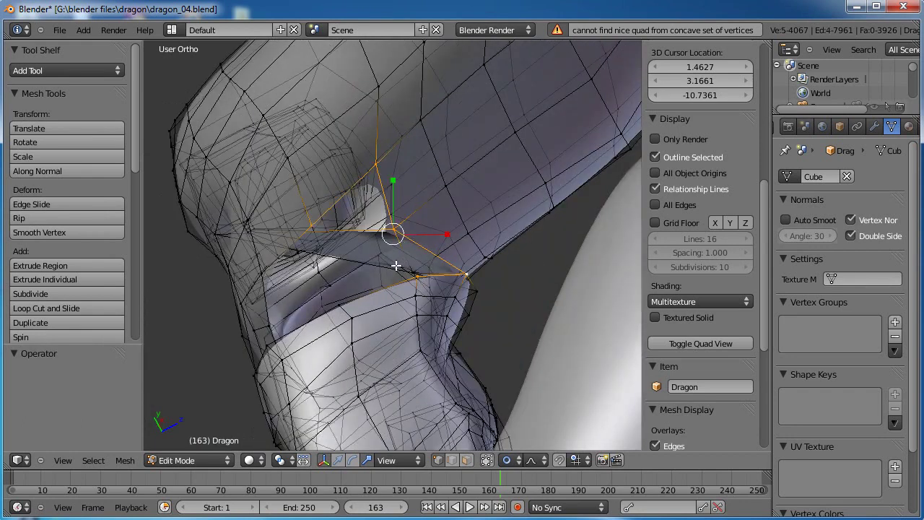
Undo the last fill attempt back to the second bridging face and fill that face again
{"action": "key", "text": "ctrl+z"}
{"action": "key", "text": "ctrl+z"}
{"action": "key", "text": "ctrl+z"}
{"action": "key", "text": "ctrl+z"}
{"action": "key", "text": "ctrl+z"}
{"action": "middle_click_drag", "start_coordinate": [463, 239], "coordinate": [431, 258]}
{"action": "middle_click_drag", "start_coordinate": [494, 293], "coordinate": [463, 229]}
{"action": "key", "text": "f"}
Select four vertices around the gap on the toe's inner side and fill a face joining its base to the leg
{"action": "right_click", "coordinate": [455, 223]}
{"action": "right_click", "coordinate": [457, 263], "text": "shift"}
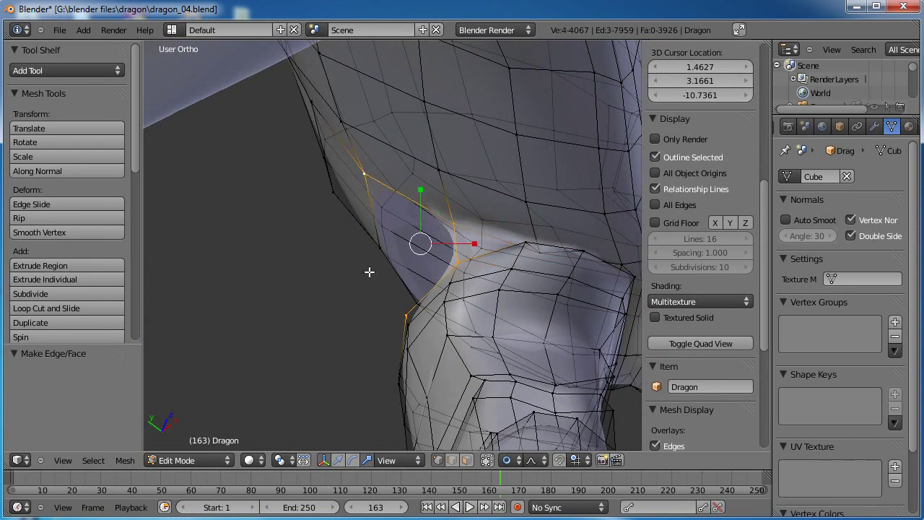
{"action": "middle_click_drag", "start_coordinate": [369, 272], "coordinate": [411, 269]}
{"action": "key", "text": "f"}
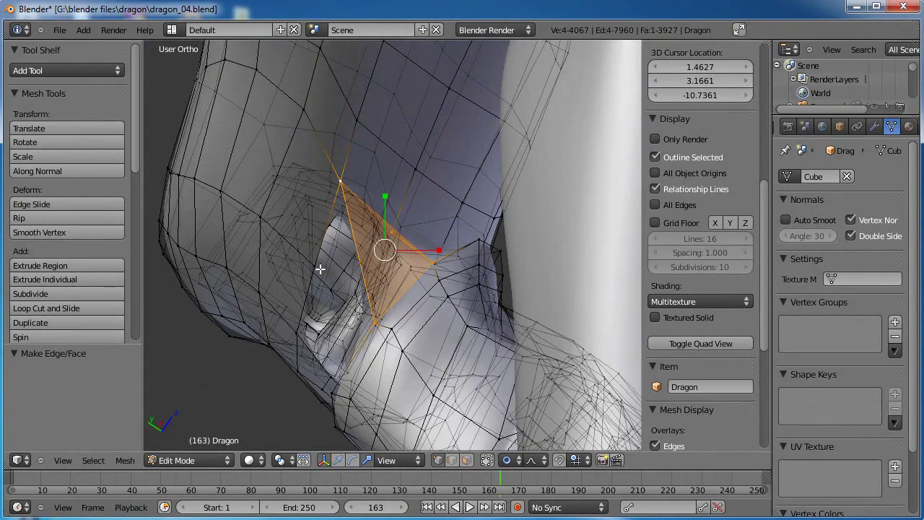
Select four vertices between the toe's base and the leg beside the last bridging face and fill a face
{"action": "middle_click_drag", "start_coordinate": [356, 283], "coordinate": [373, 316]}
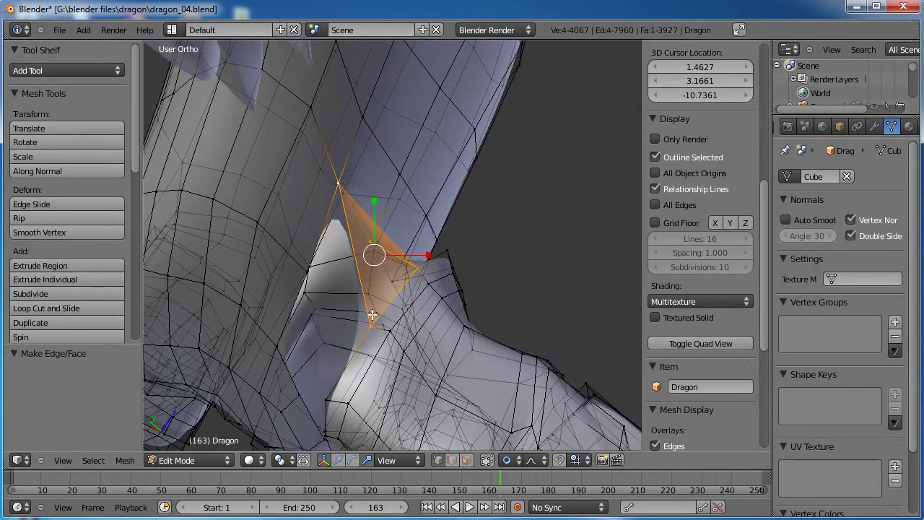
{"action": "right_click", "coordinate": [371, 326]}
{"action": "right_click", "coordinate": [327, 399], "text": "shift"}
{"action": "right_click", "coordinate": [308, 271], "text": "shift"}
{"action": "right_click", "coordinate": [339, 184], "text": "shift"}
{"action": "key", "text": "f"}
Continue the bridge around the toe's base by filling two more faces against the edge of the leg opening
{"action": "middle_click_drag", "start_coordinate": [390, 260], "coordinate": [447, 304]}
{"action": "right_click", "coordinate": [451, 318]}
{"action": "right_click", "coordinate": [456, 355], "text": "shift"}
{"action": "middle_click_drag", "start_coordinate": [468, 338], "coordinate": [434, 290]}
{"action": "right_click", "coordinate": [403, 306]}
{"action": "right_click", "coordinate": [380, 250], "text": "shift"}
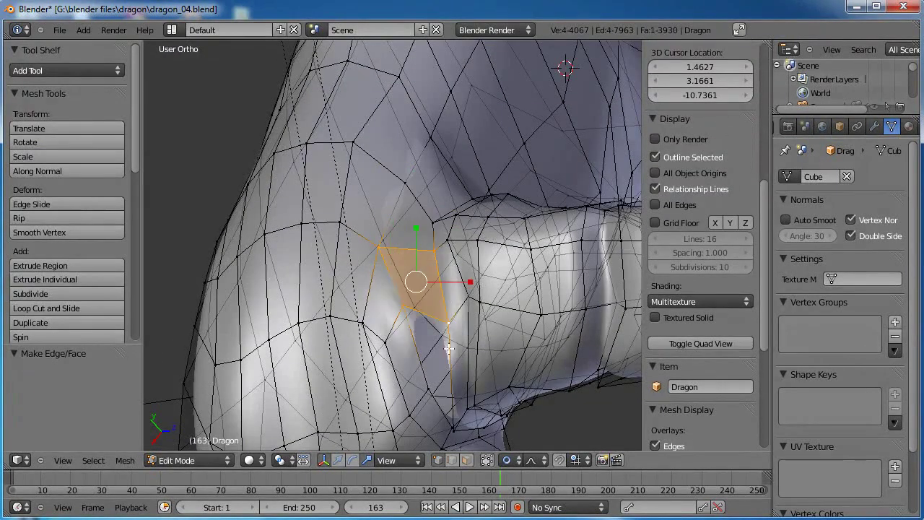
Fill a face over the upper end of the narrow slit between the toe's base and the leg
{"action": "middle_click_drag", "start_coordinate": [448, 349], "coordinate": [441, 340]}
{"action": "right_click", "coordinate": [432, 376]}
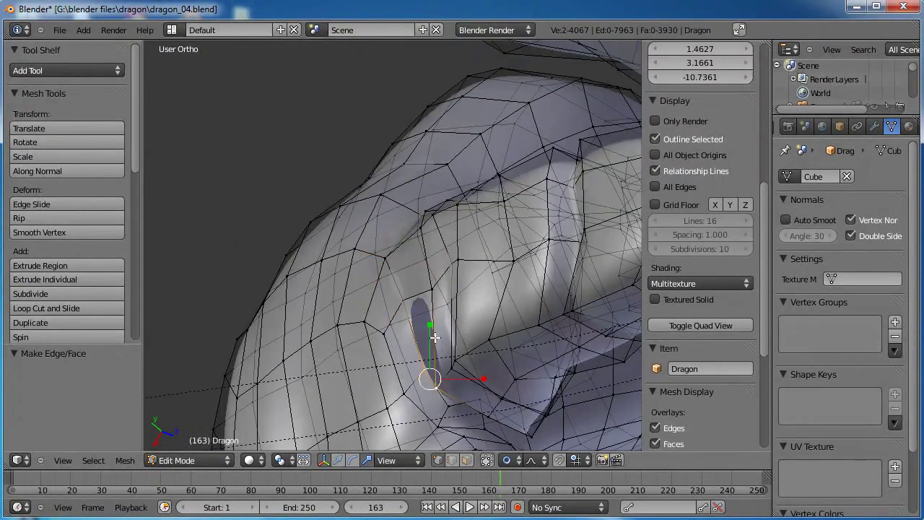
{"action": "right_click", "coordinate": [433, 292], "text": "shift"}
{"action": "right_click", "coordinate": [402, 301], "text": "shift"}
{"action": "key", "text": "f"}
Try to fill a four-vertex face at the end of the gap still open beside the toe's base
{"action": "middle_click_drag", "start_coordinate": [464, 406], "coordinate": [471, 339]}
{"action": "right_click", "coordinate": [453, 317]}
{"action": "middle_click_drag", "start_coordinate": [527, 347], "coordinate": [454, 317]}
{"action": "right_click", "coordinate": [487, 359], "text": "shift"}
{"action": "key", "text": "f"}
{"action": "middle_click_drag", "start_coordinate": [451, 367], "coordinate": [408, 361]}
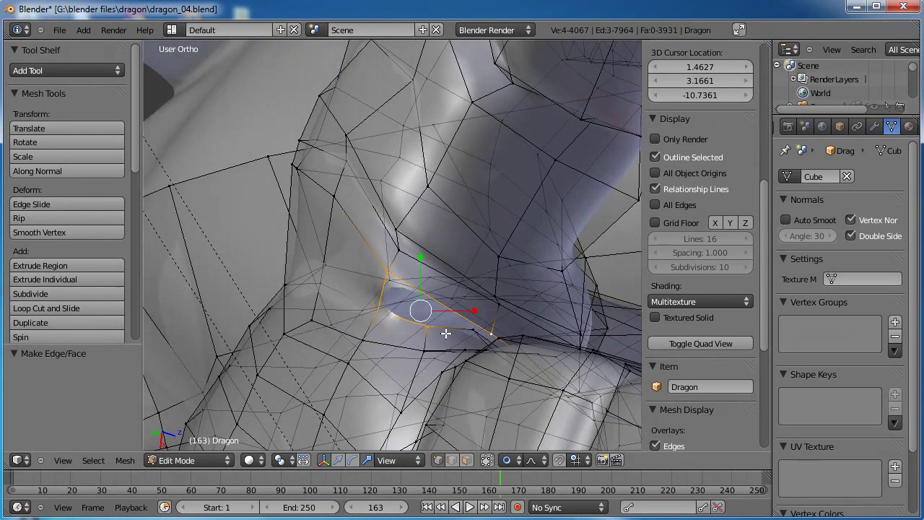
{"action": "key", "text": "f"}
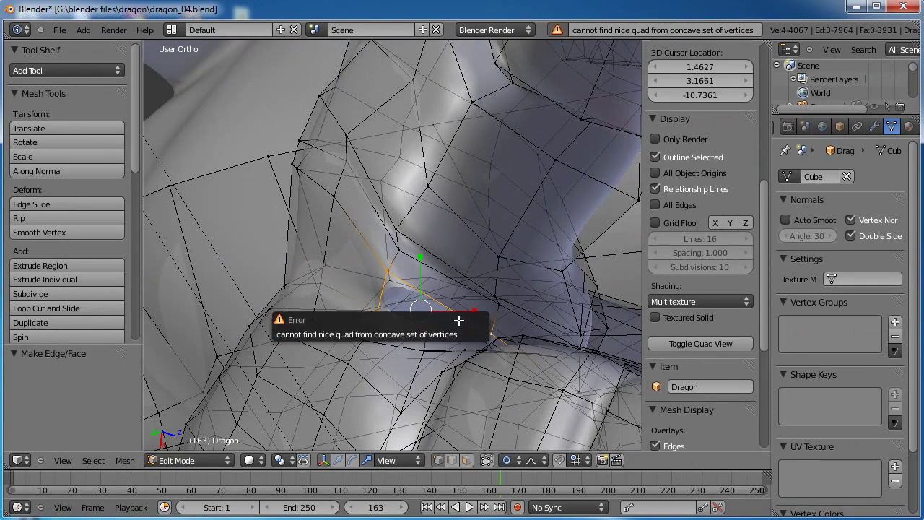
{"action": "middle_click_drag", "start_coordinate": [450, 390], "coordinate": [435, 411]}
{"action": "middle_click_drag", "start_coordinate": [455, 402], "coordinate": [363, 337]}
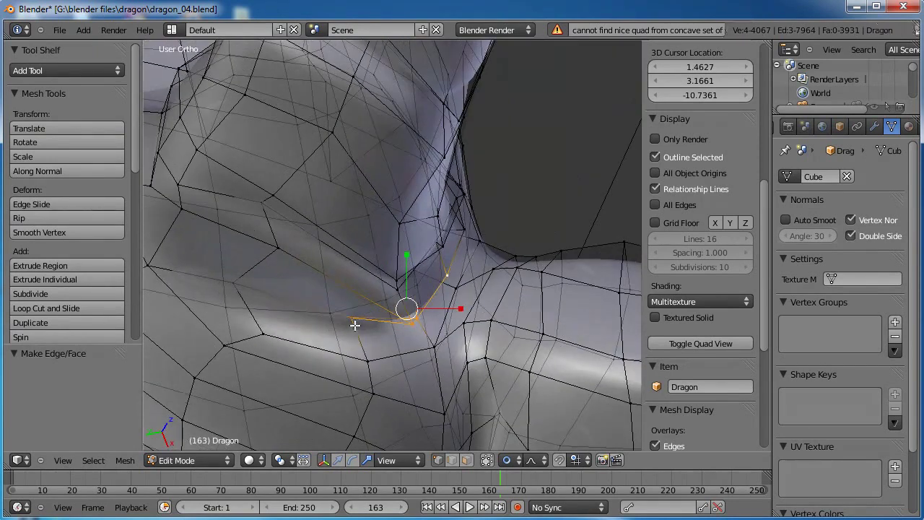
Move the vertices at the corner of the remaining gap with proportional editing to even out its outline
{"action": "key", "text": "g"}
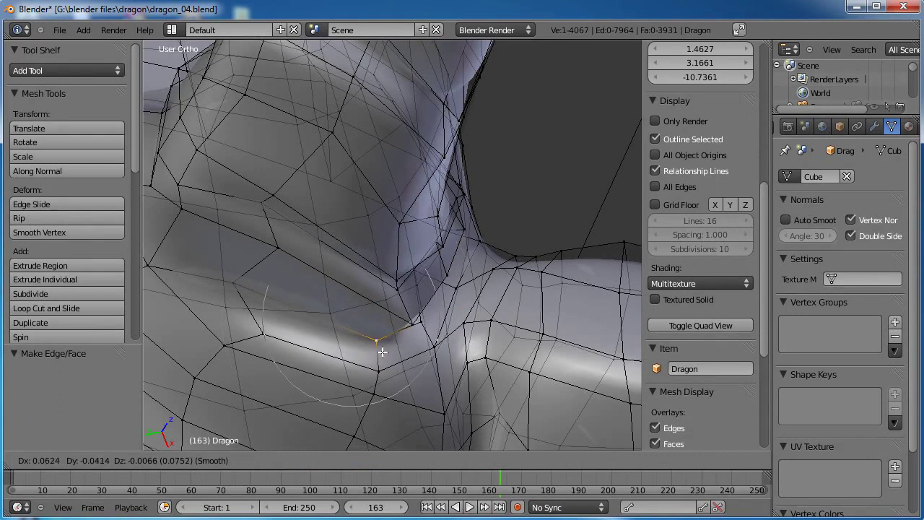
{"action": "left_click", "coordinate": [412, 334]}
{"action": "left_click", "coordinate": [387, 316]}
{"action": "middle_click_drag", "start_coordinate": [390, 315], "coordinate": [466, 299]}
{"action": "left_click", "coordinate": [417, 266]}
{"action": "key", "text": "g"}
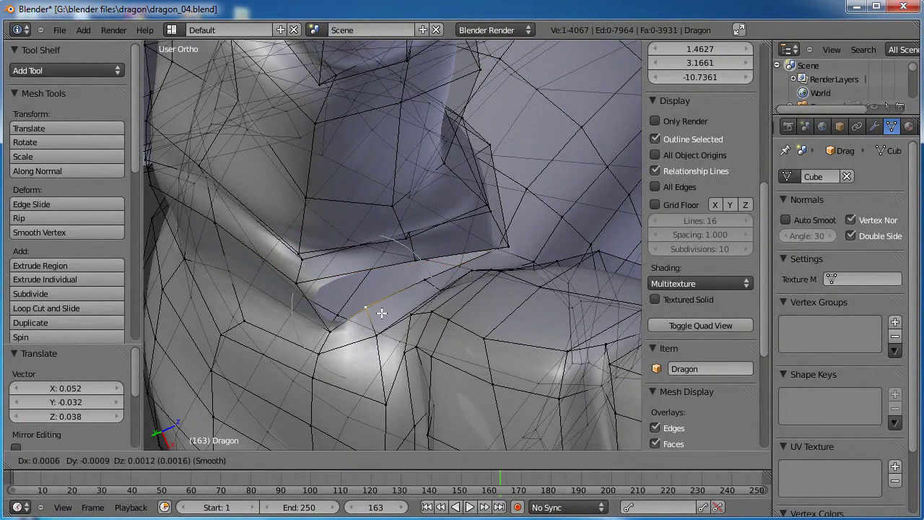
{"action": "left_click", "coordinate": [393, 317]}
Try to fill a face from the moved vertex and three others at the gap's end
{"action": "right_click", "coordinate": [336, 336], "text": "shift"}
{"action": "right_click", "coordinate": [300, 285], "text": "shift"}
{"action": "right_click", "coordinate": [415, 262], "text": "shift"}
{"action": "middle_click_drag", "start_coordinate": [373, 302], "coordinate": [296, 321]}
{"action": "key", "text": "f"}
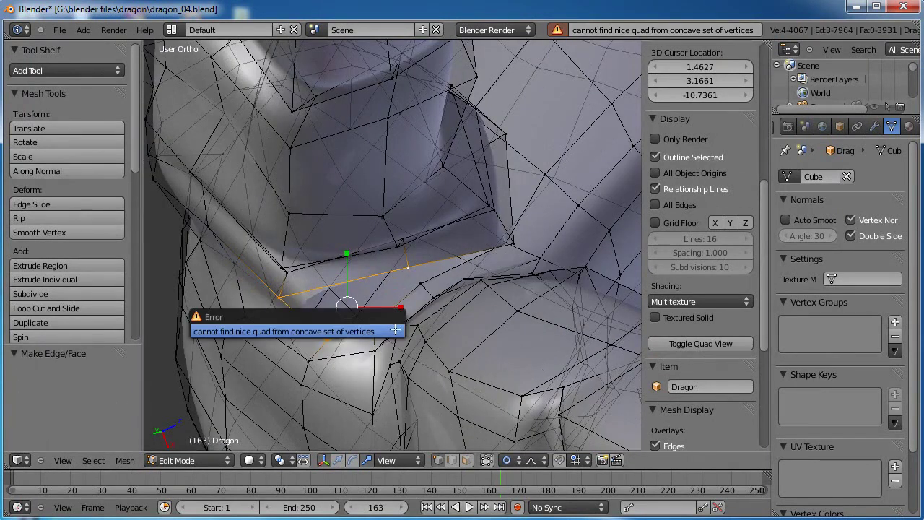
Pull two vertices of the toe's base edge inward along the gap and fill a face at the gap's outer end
{"action": "middle_click_drag", "start_coordinate": [468, 300], "coordinate": [379, 334]}
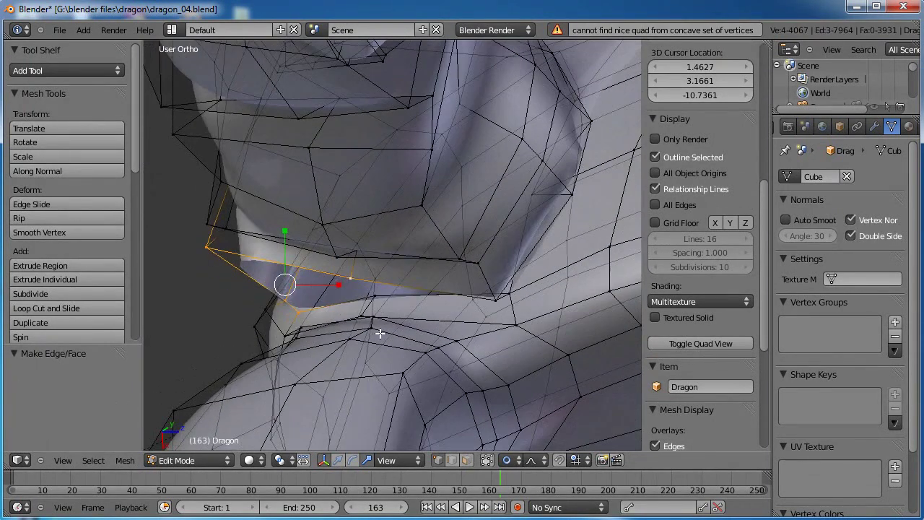
{"action": "right_click", "coordinate": [216, 254]}
{"action": "key", "text": "g"}
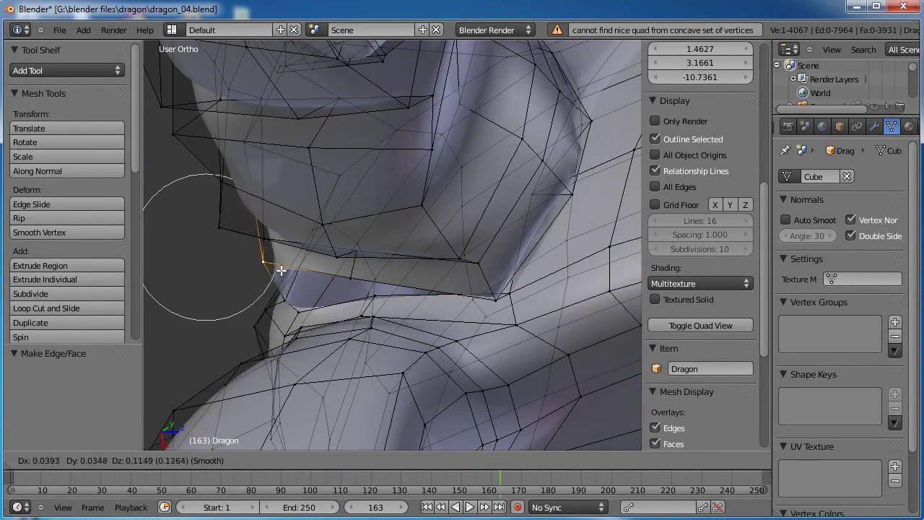
{"action": "left_click", "coordinate": [294, 267]}
{"action": "key", "text": "g"}
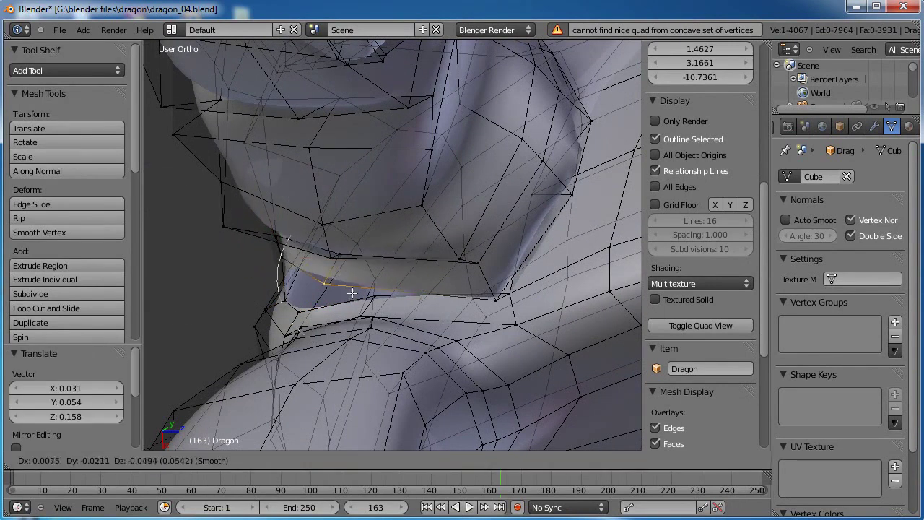
{"action": "left_click", "coordinate": [343, 296]}
{"action": "middle_click_drag", "start_coordinate": [293, 291], "coordinate": [356, 268]}
{"action": "key", "text": "f"}
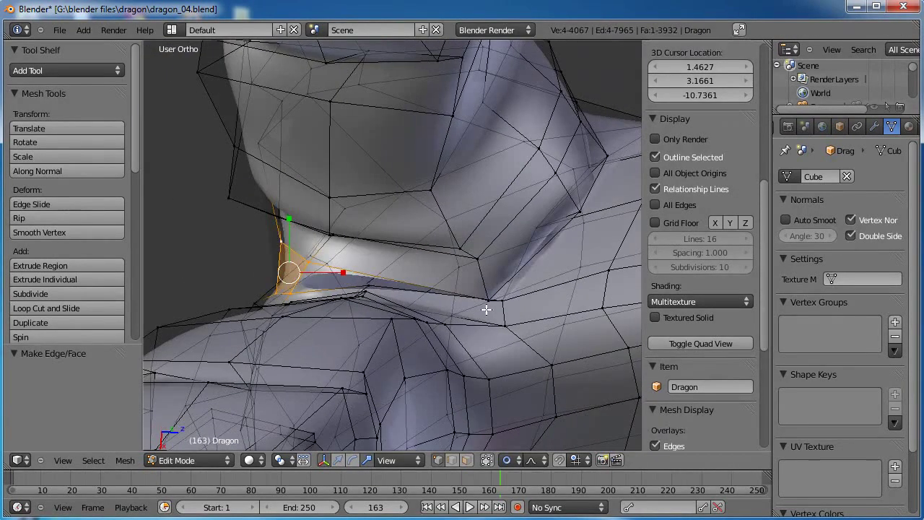
Raise the vertex at the far corner of the toe's base edge to widen that end of the gap
{"action": "right_click", "coordinate": [488, 295]}
{"action": "key", "text": "g"}
{"action": "right_click", "coordinate": [488, 264]}
{"action": "key", "text": "g"}
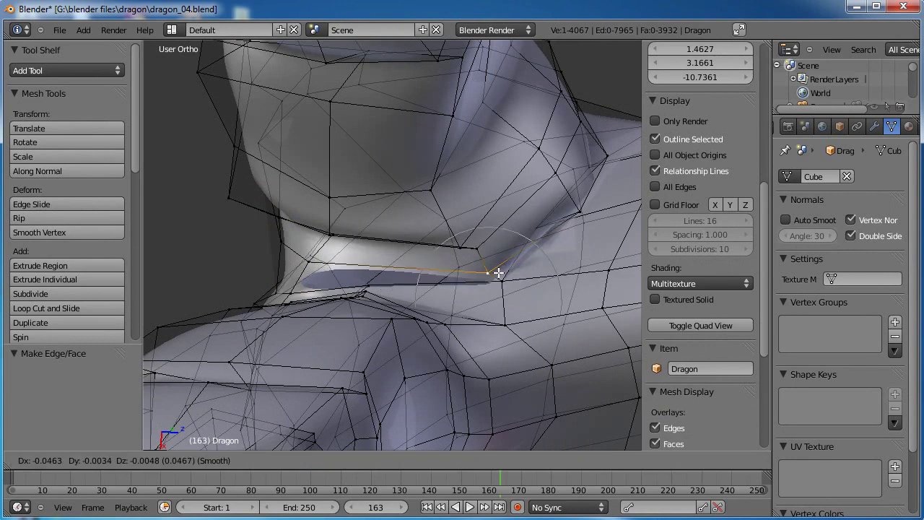
{"action": "left_click", "coordinate": [498, 273]}
Select the loop of faces bridging the toe's base to the leg in face select mode and delete those faces
{"action": "middle_click_drag", "start_coordinate": [394, 309], "coordinate": [362, 280]}
{"action": "right_click", "coordinate": [348, 272], "text": "alt"}
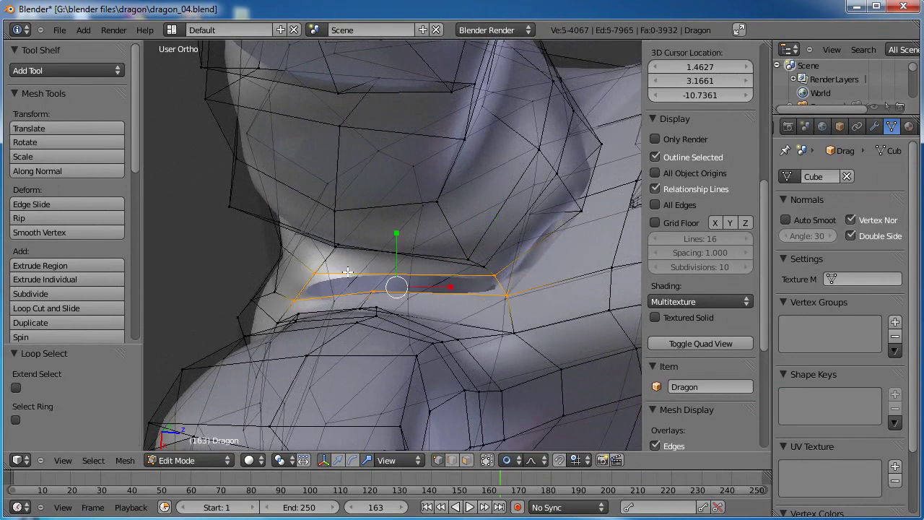
{"action": "middle_click_drag", "start_coordinate": [384, 284], "coordinate": [540, 254]}
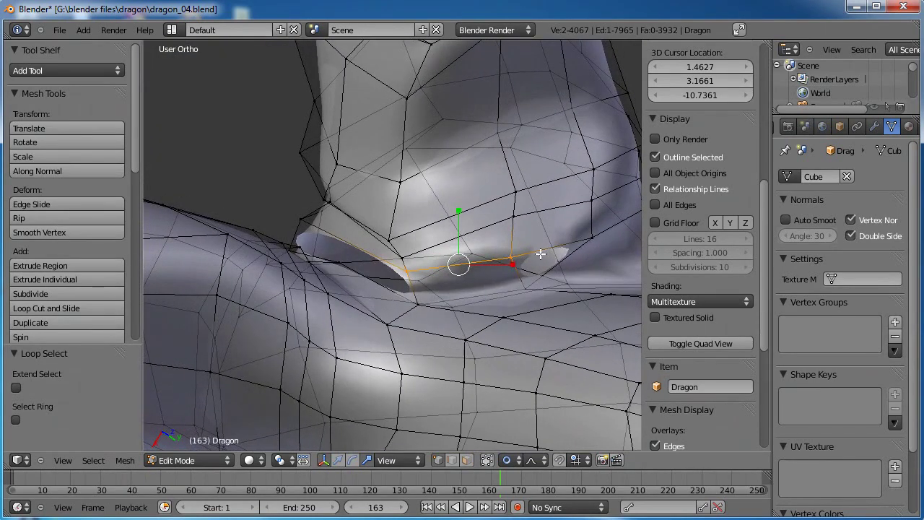
{"action": "left_click", "coordinate": [466, 460]}
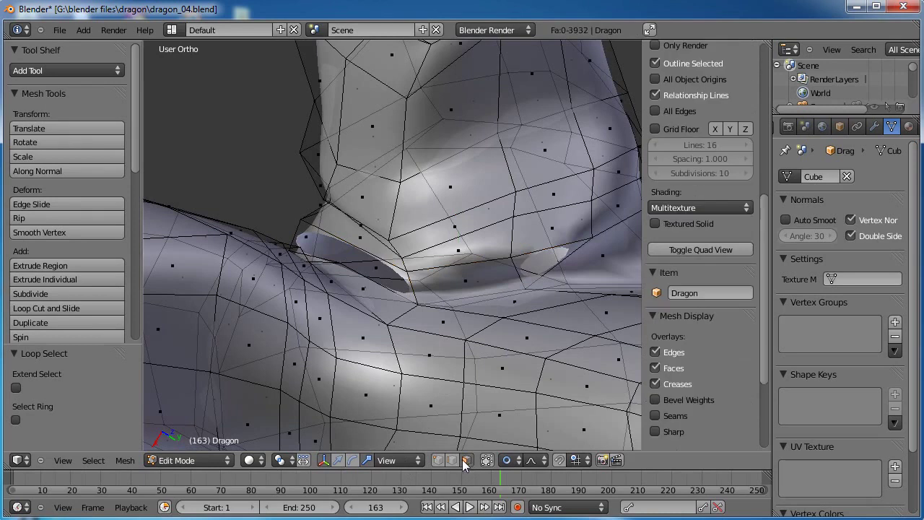
{"action": "middle_click_drag", "start_coordinate": [586, 241], "coordinate": [406, 396]}
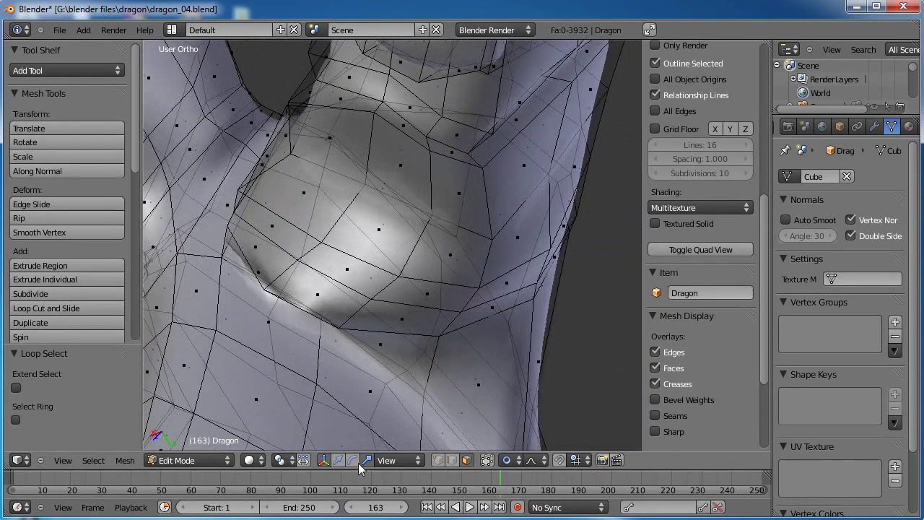
{"action": "middle_click_drag", "start_coordinate": [413, 356], "coordinate": [357, 281]}
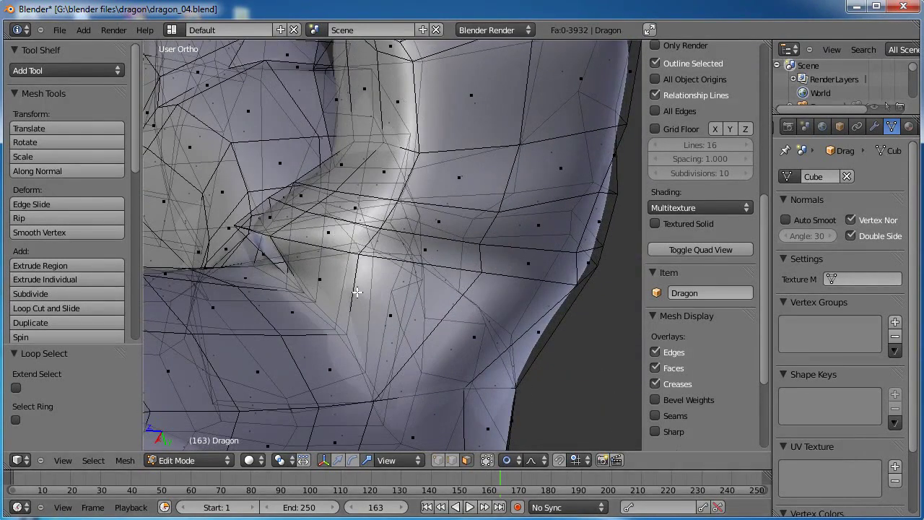
{"action": "right_click", "coordinate": [357, 292], "text": "alt"}
{"action": "middle_click_drag", "start_coordinate": [533, 312], "coordinate": [470, 310]}
{"action": "left_click", "coordinate": [471, 313]}
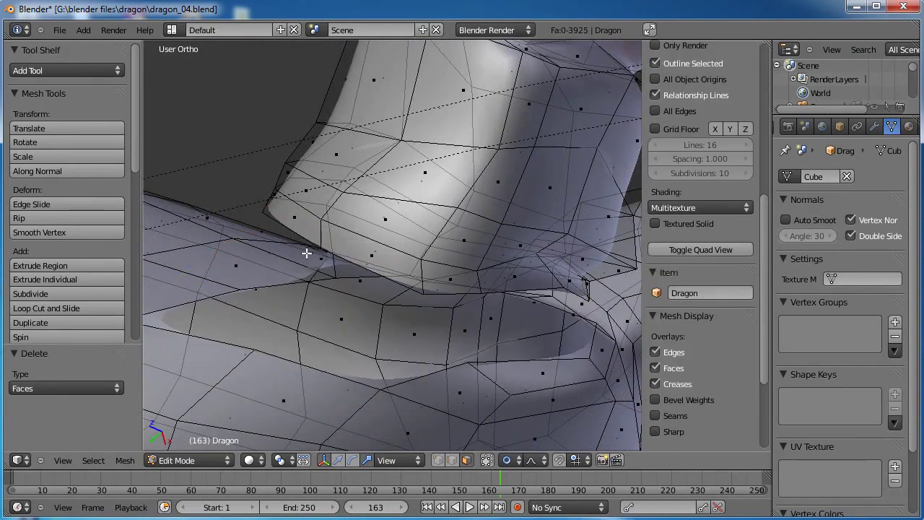
Undo the deletion of the bridging face loop to check the area, and redo the deletion
{"action": "middle_click_drag", "start_coordinate": [285, 256], "coordinate": [429, 281]}
{"action": "key", "text": "ctrl+z"}
{"action": "key", "text": "a"}
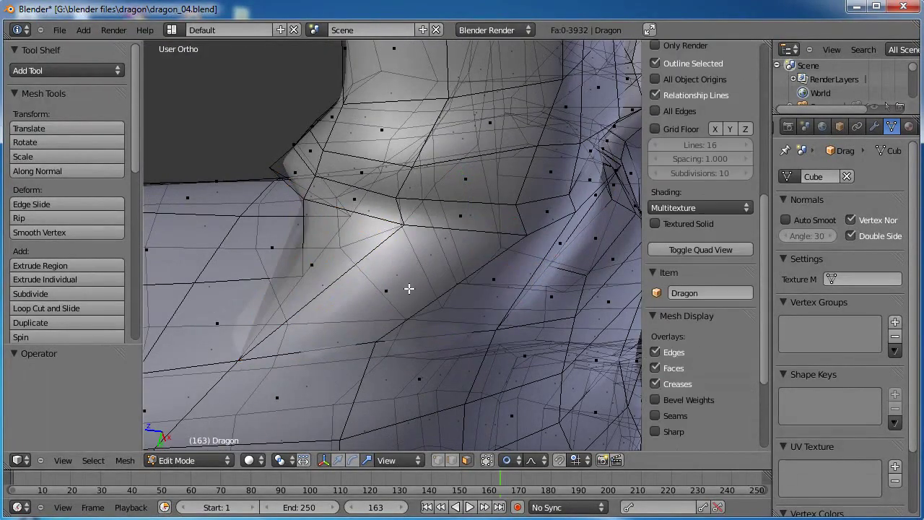
{"action": "key", "text": "ctrl+shift+z"}
{"action": "key", "text": "ctrl+shift+z"}
Fill a first new bridging face from the toe's base edge to the leg and shift the adjoining base vertex
{"action": "middle_click_drag", "start_coordinate": [397, 286], "coordinate": [363, 283]}
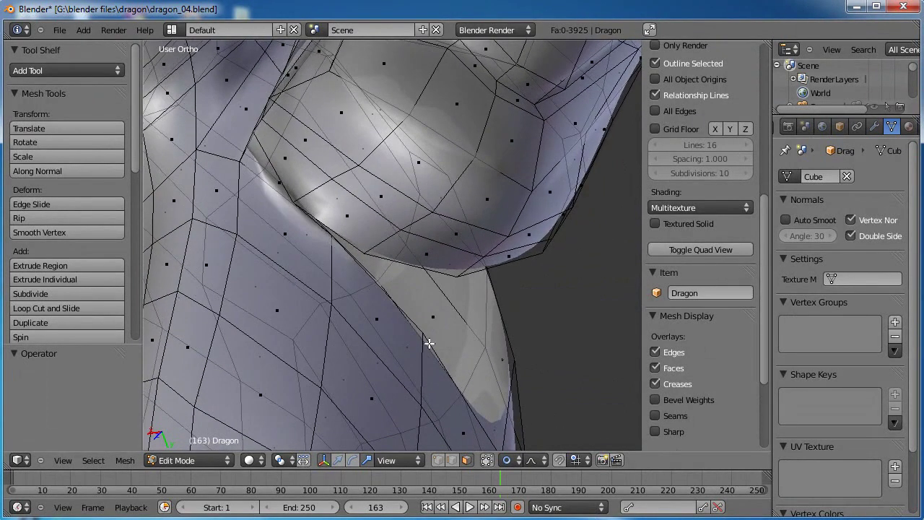
{"action": "middle_click_drag", "start_coordinate": [452, 395], "coordinate": [406, 253]}
{"action": "right_click", "coordinate": [325, 202]}
{"action": "right_click", "coordinate": [401, 241], "text": "ctrl"}
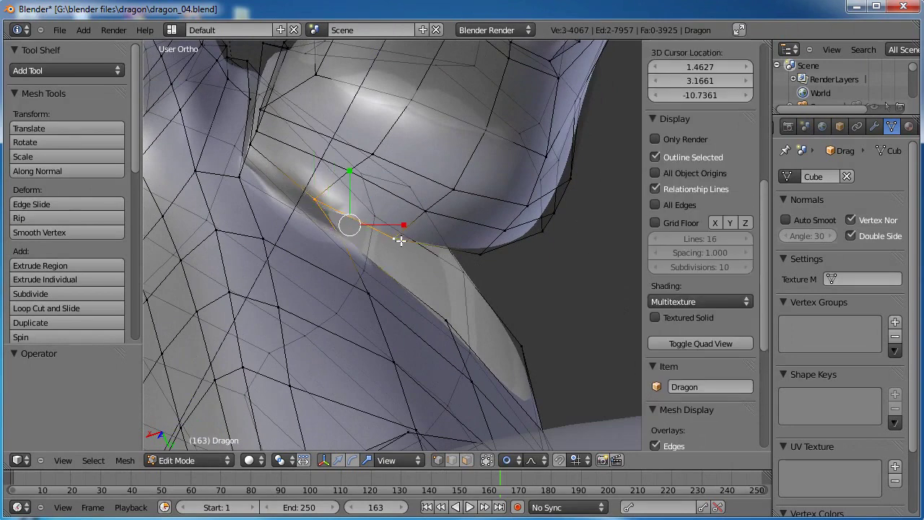
{"action": "middle_click_drag", "start_coordinate": [425, 295], "coordinate": [486, 223]}
{"action": "key", "text": "g"}
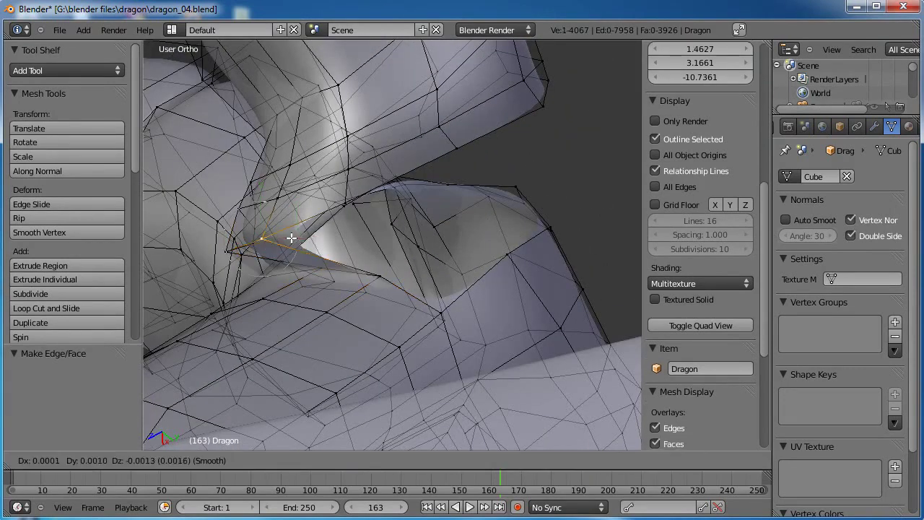
{"action": "left_click", "coordinate": [306, 233]}
Fill two adjoining faces between the toe's base edge and the rim of the leg opening, next to the first one
{"action": "middle_click_drag", "start_coordinate": [306, 233], "coordinate": [359, 216]}
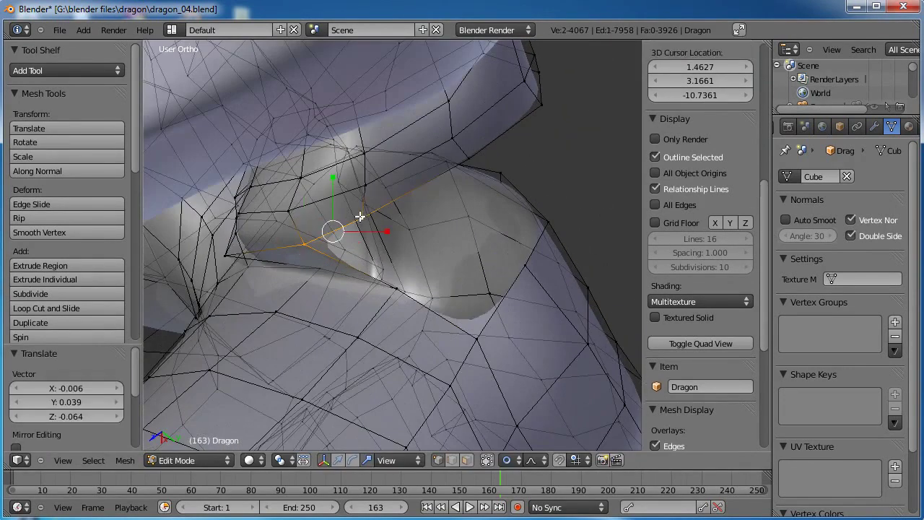
{"action": "right_click", "coordinate": [471, 338], "text": "shift"}
{"action": "key", "text": "f"}
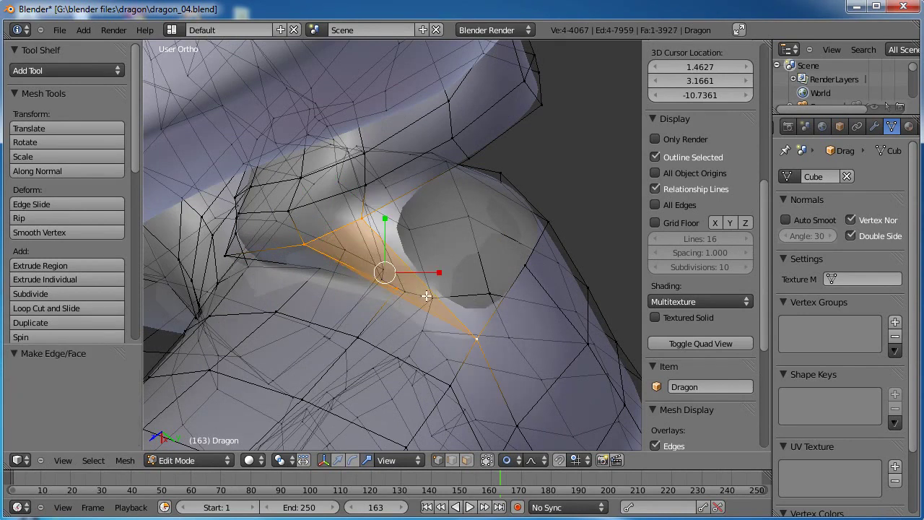
{"action": "middle_click_drag", "start_coordinate": [426, 295], "coordinate": [397, 307]}
{"action": "right_click", "coordinate": [331, 222]}
{"action": "right_click", "coordinate": [439, 174], "text": "shift"}
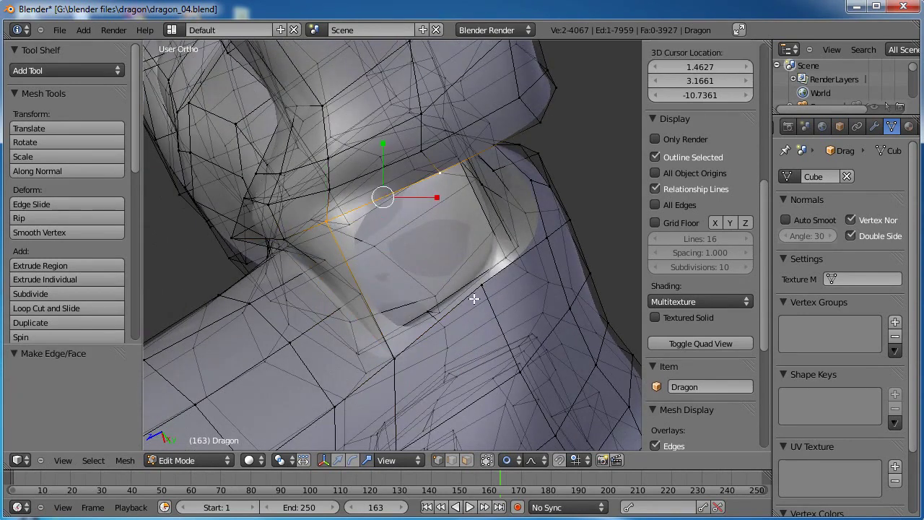
{"action": "key", "text": "f"}
Extend the new bridge along the toe's side with two more four-vertex faces down to the leg
{"action": "middle_click_drag", "start_coordinate": [456, 325], "coordinate": [491, 263]}
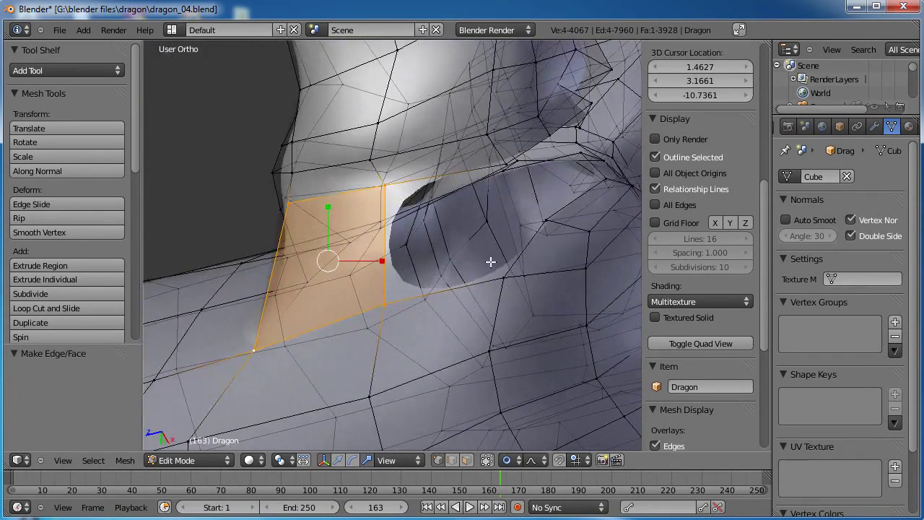
{"action": "right_click", "coordinate": [393, 186]}
{"action": "middle_click_drag", "start_coordinate": [490, 182], "coordinate": [483, 209]}
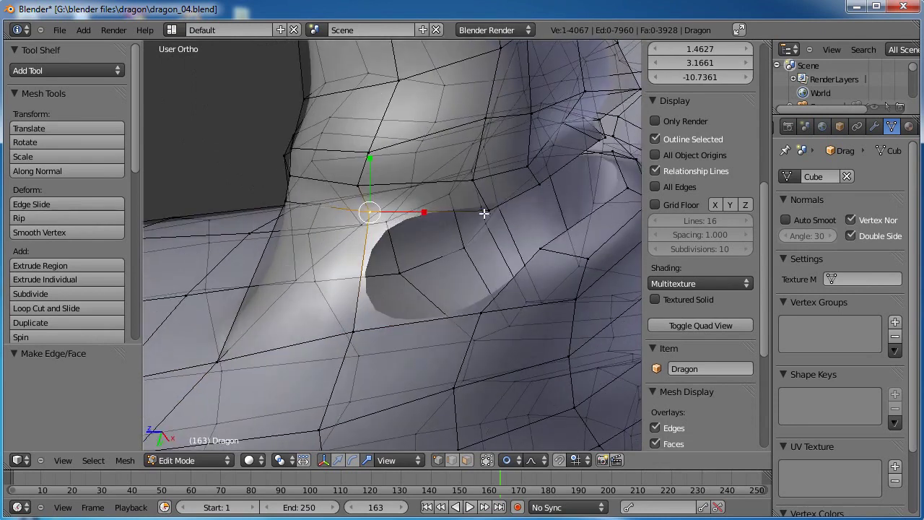
{"action": "right_click", "coordinate": [485, 210], "text": "shift"}
{"action": "right_click", "coordinate": [478, 308], "text": "shift"}
{"action": "key", "text": "f"}
{"action": "middle_click_drag", "start_coordinate": [365, 320], "coordinate": [417, 289]}
{"action": "right_click", "coordinate": [385, 276]}
{"action": "right_click", "coordinate": [315, 244], "text": "shift"}
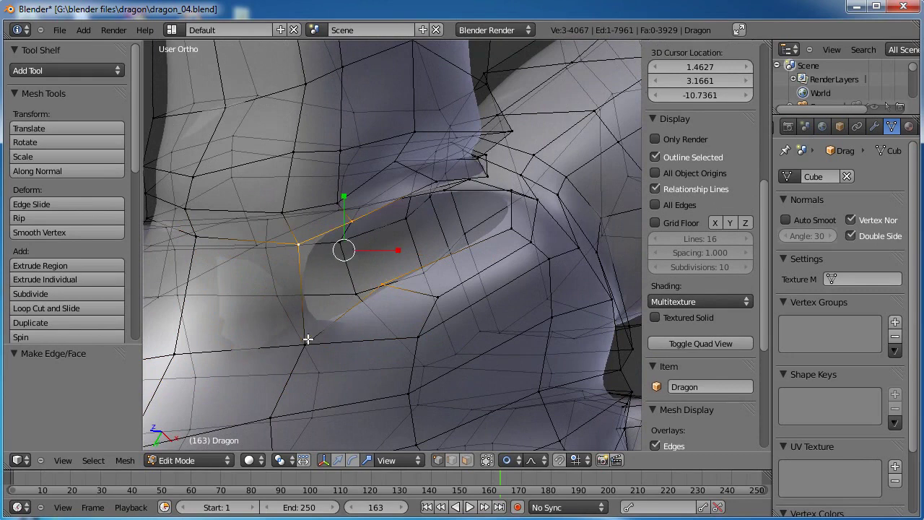
{"action": "right_click", "coordinate": [307, 342], "text": "shift"}
{"action": "key", "text": "f"}
Fill two further faces to close the elongated opening between the toe's inner side and the leg
{"action": "middle_click_drag", "start_coordinate": [508, 272], "coordinate": [475, 278]}
{"action": "right_click", "coordinate": [384, 197]}
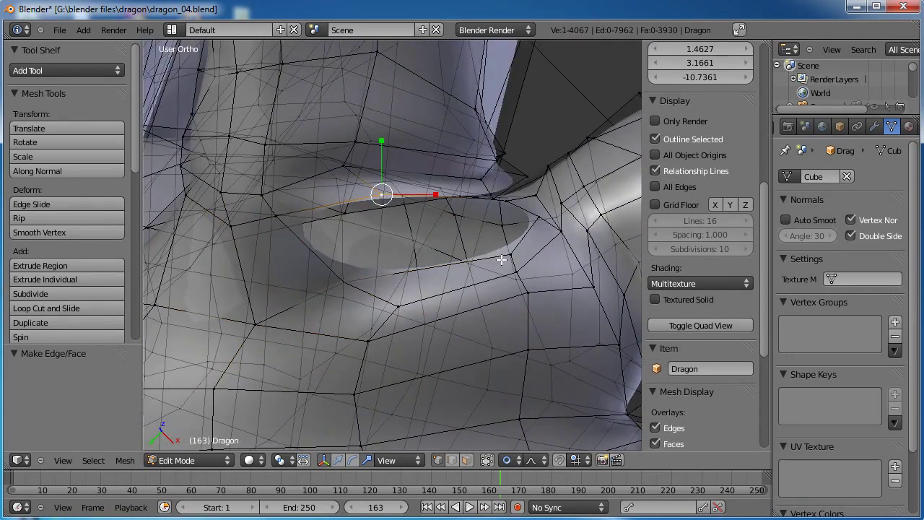
{"action": "right_click", "coordinate": [277, 215], "text": "shift"}
{"action": "right_click", "coordinate": [510, 231], "text": "shift"}
{"action": "key", "text": "f"}
{"action": "middle_click_drag", "start_coordinate": [510, 231], "coordinate": [450, 219]}
{"action": "right_click", "coordinate": [450, 219]}
{"action": "right_click", "coordinate": [486, 239], "text": "shift"}
{"action": "right_click", "coordinate": [455, 271], "text": "shift"}
{"action": "key", "text": "f"}
Try to fill a face from four vertices across the last gap at the toe's base
{"action": "middle_click_drag", "start_coordinate": [575, 225], "coordinate": [539, 281]}
{"action": "right_click", "coordinate": [517, 278]}
{"action": "right_click", "coordinate": [488, 264], "text": "shift"}
{"action": "right_click", "coordinate": [459, 287], "text": "shift"}
{"action": "key", "text": "f"}
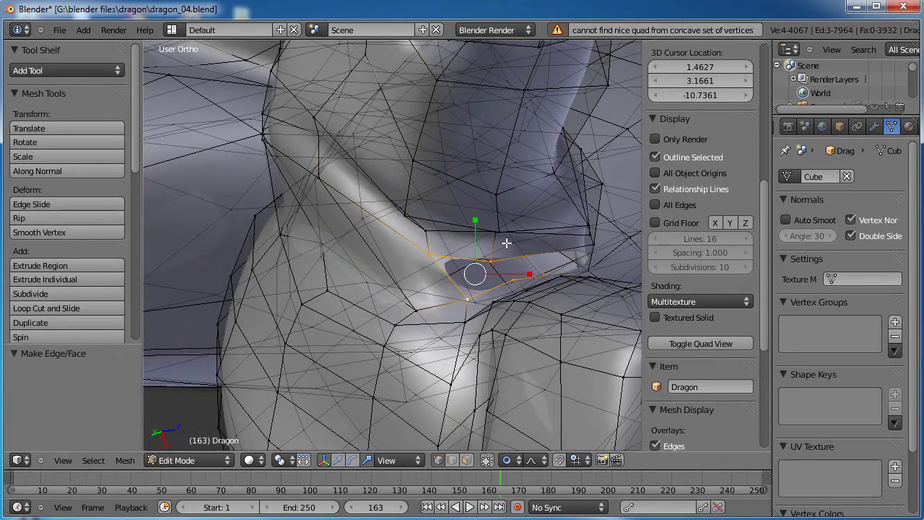
{"action": "key", "text": "f"}
Reposition the vertices around the outer end of the last gap so they form a regular four-sided outline
{"action": "middle_click_drag", "start_coordinate": [512, 320], "coordinate": [455, 366]}
{"action": "right_click", "coordinate": [409, 301]}
{"action": "middle_click_drag", "start_coordinate": [408, 300], "coordinate": [398, 324]}
{"action": "key", "text": "g"}
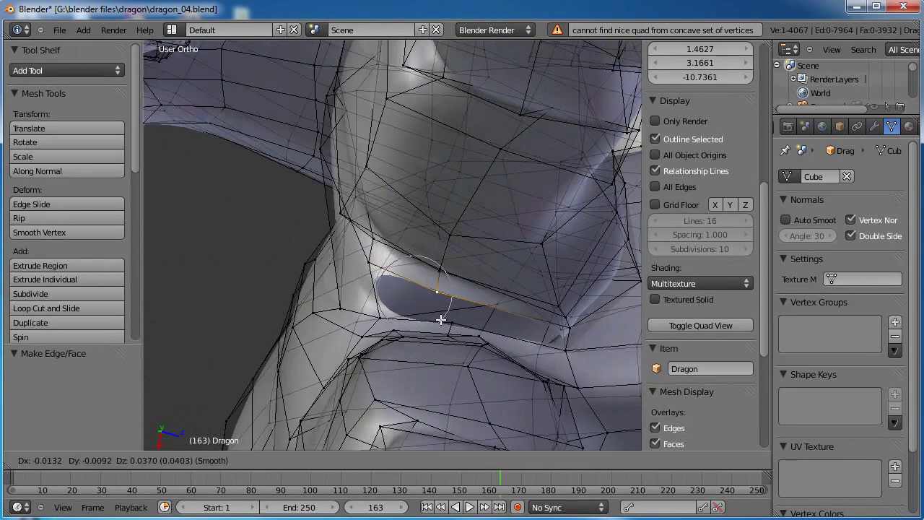
{"action": "left_click", "coordinate": [444, 318]}
{"action": "key", "text": "g"}
{"action": "left_click", "coordinate": [376, 276]}
{"action": "right_click", "coordinate": [381, 318]}
{"action": "key", "text": "g"}
{"action": "left_click", "coordinate": [377, 312]}
Close the last gap at the toe's base with two adjoining four-vertex faces between the toe and the leg
{"action": "right_click", "coordinate": [441, 297], "text": "shift"}
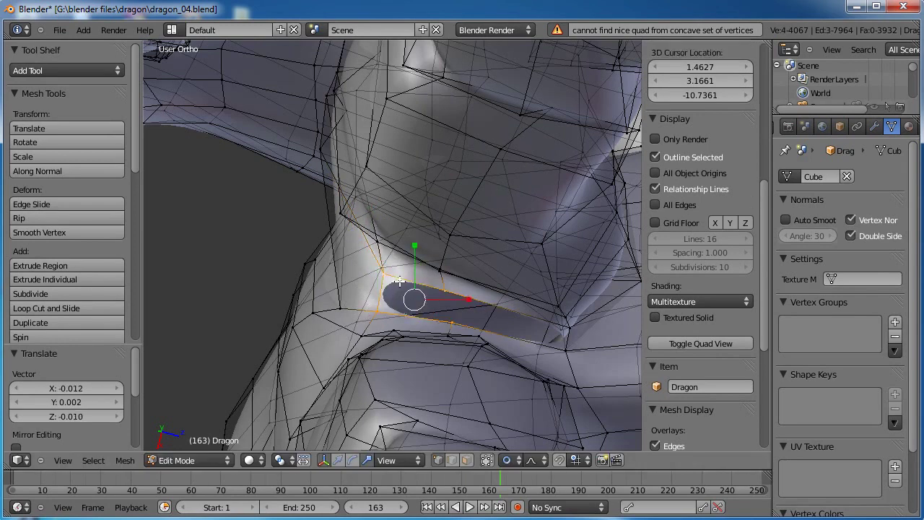
{"action": "key", "text": "f"}
{"action": "middle_click_drag", "start_coordinate": [536, 256], "coordinate": [532, 320]}
{"action": "right_click", "coordinate": [535, 342], "text": "shift"}
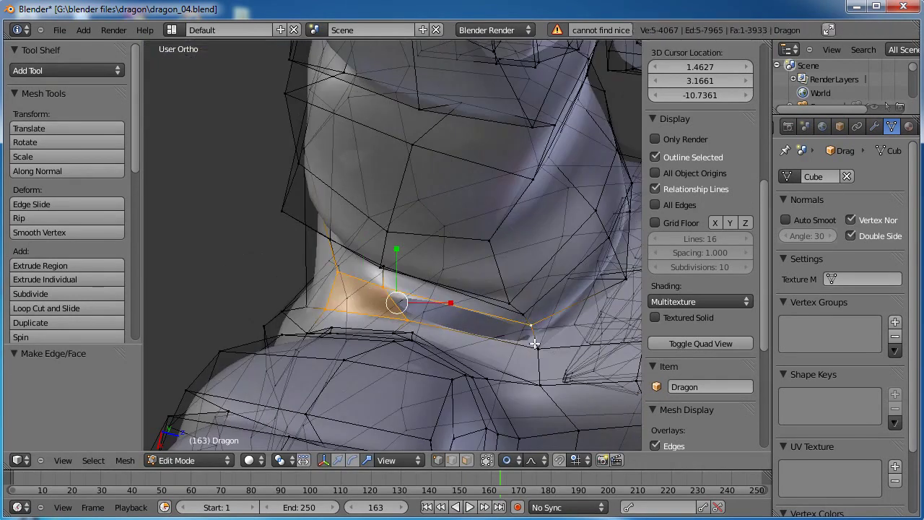
{"action": "right_click", "coordinate": [535, 345], "text": "shift"}
{"action": "right_click", "coordinate": [340, 274], "text": "shift"}
{"action": "right_click", "coordinate": [328, 307], "text": "shift"}
{"action": "key", "text": "f"}
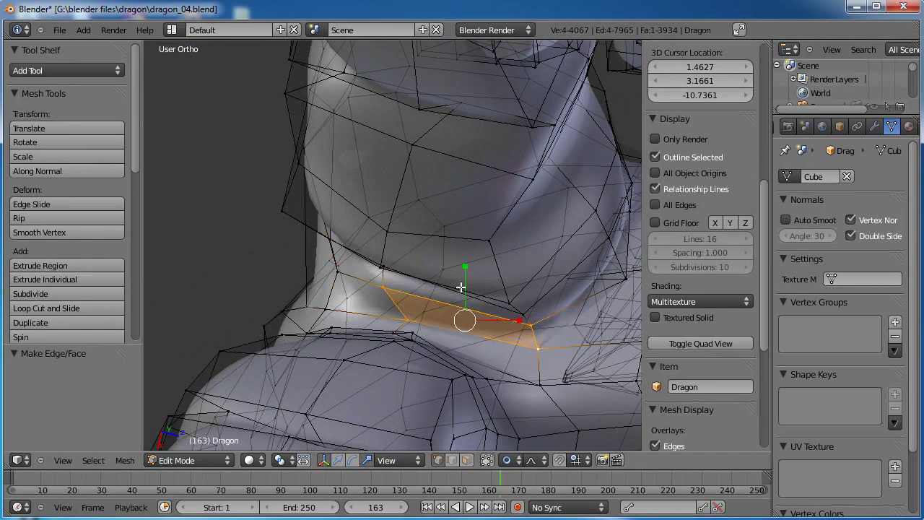
Switch the dragon to Sculpt Mode and choose the Smooth brush
{"action": "scroll", "coordinate": [463, 285], "scroll_direction": "down", "scroll_amount": 4}
{"action": "middle_click_drag", "start_coordinate": [501, 272], "coordinate": [423, 235]}
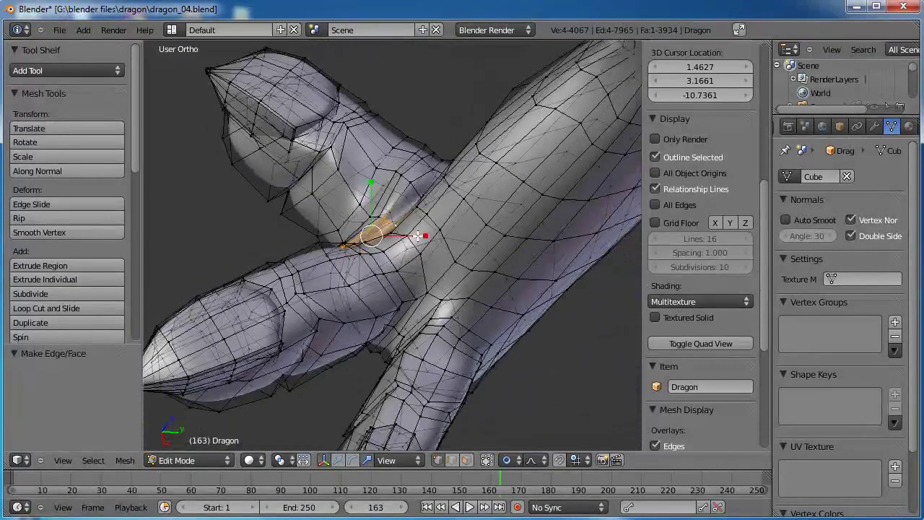
{"action": "scroll", "coordinate": [434, 295], "scroll_direction": "down", "scroll_amount": 5}
{"action": "middle_click_drag", "start_coordinate": [336, 227], "coordinate": [379, 333], "text": "shift"}
{"action": "middle_click_drag", "start_coordinate": [410, 380], "coordinate": [485, 277]}
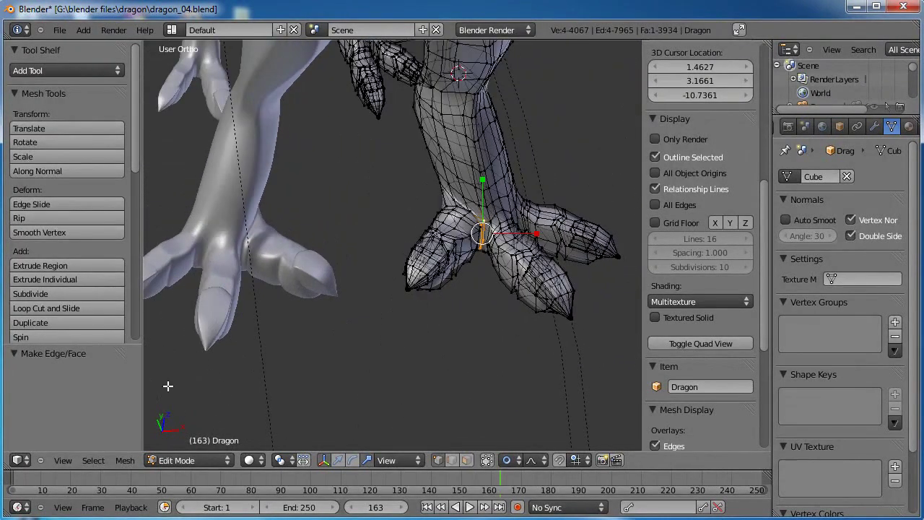
{"action": "left_click", "coordinate": [200, 461]}
{"action": "left_click", "coordinate": [180, 416]}
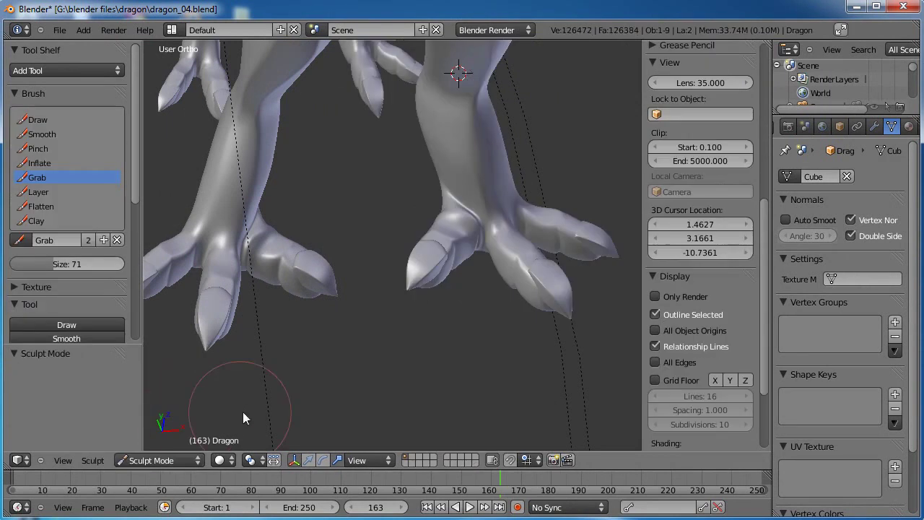
{"action": "left_click", "coordinate": [41, 134]}
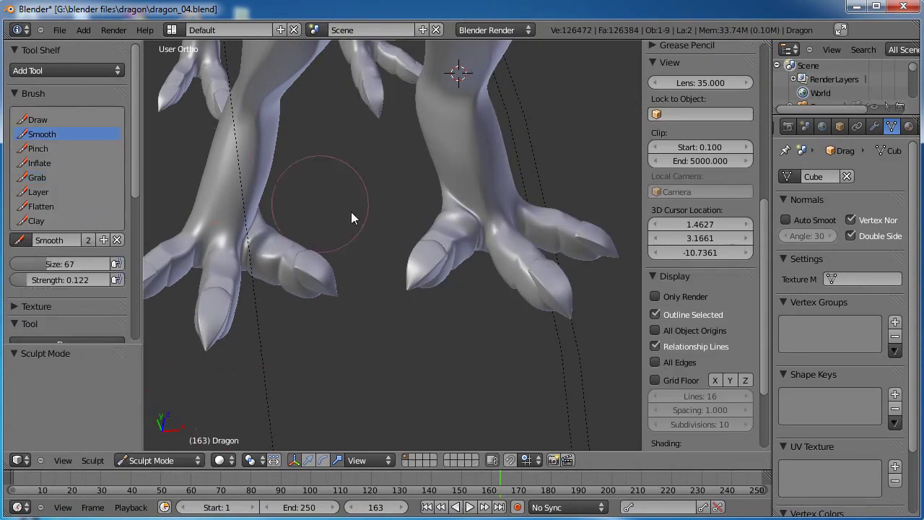
Smooth the crease where the rebuilt toe meets the front leg, working around the joint
{"action": "scroll", "coordinate": [505, 198], "scroll_direction": "up", "scroll_amount": 5}
{"action": "middle_click_drag", "start_coordinate": [570, 185], "coordinate": [346, 305], "text": "shift"}
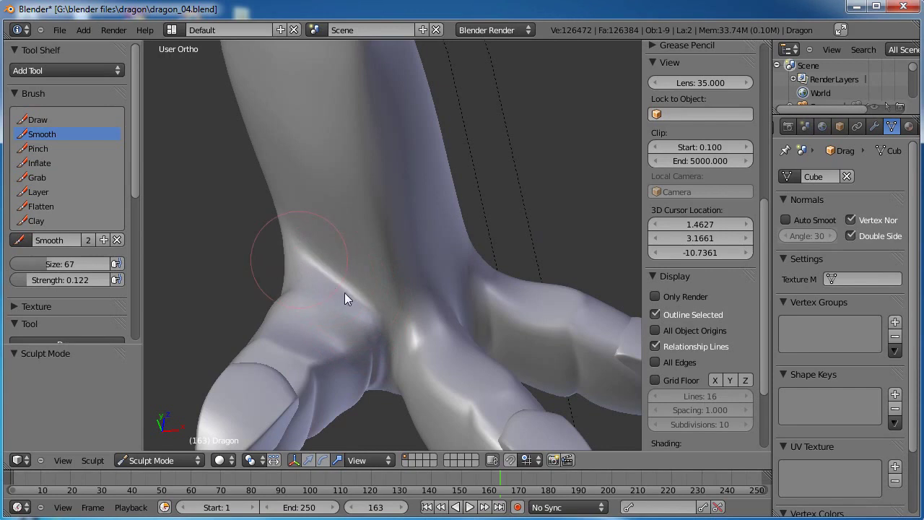
{"action": "mouse_move", "coordinate": [381, 342]}
{"action": "left_mouse_down"}
{"action": "mouse_move", "coordinate": [377, 374]}
{"action": "mouse_move", "coordinate": [362, 345]}
{"action": "left_mouse_up"}
{"action": "mouse_move", "coordinate": [260, 297]}
{"action": "middle_mouse_down"}
{"action": "mouse_move", "coordinate": [361, 342]}
{"action": "mouse_move", "coordinate": [428, 264]}
{"action": "middle_mouse_up"}
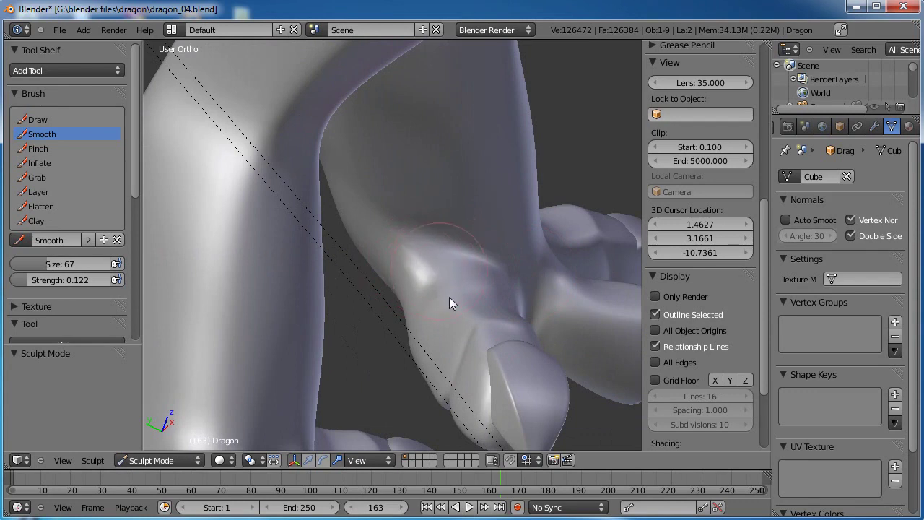
{"action": "middle_click_drag", "start_coordinate": [351, 300], "coordinate": [345, 242]}
{"action": "middle_click_drag", "start_coordinate": [322, 331], "coordinate": [441, 317]}
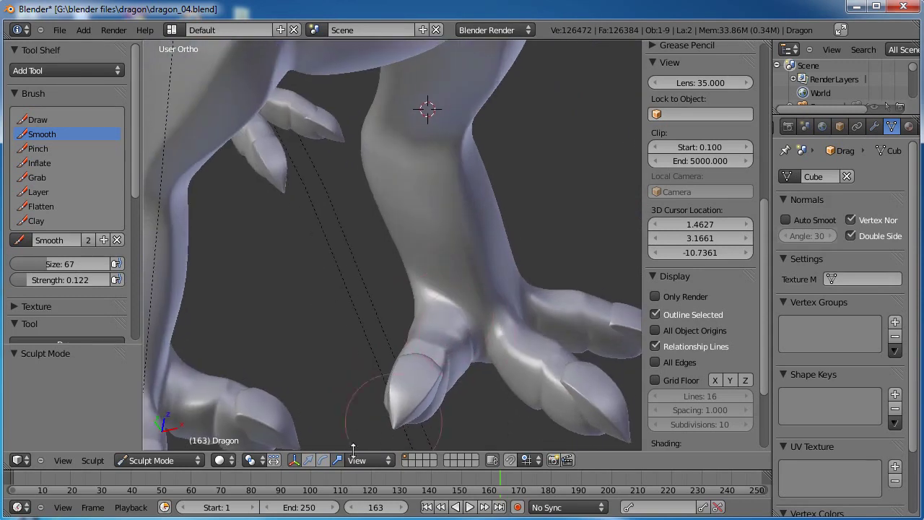
Return the dragon to Edit Mode and choose a proportional editing mode for moving the foot's vertices
{"action": "left_click", "coordinate": [157, 461]}
{"action": "left_click", "coordinate": [156, 432]}
{"action": "scroll", "coordinate": [489, 332], "scroll_direction": "up", "scroll_amount": 2}
{"action": "middle_click_drag", "start_coordinate": [510, 341], "coordinate": [374, 312], "text": "shift"}
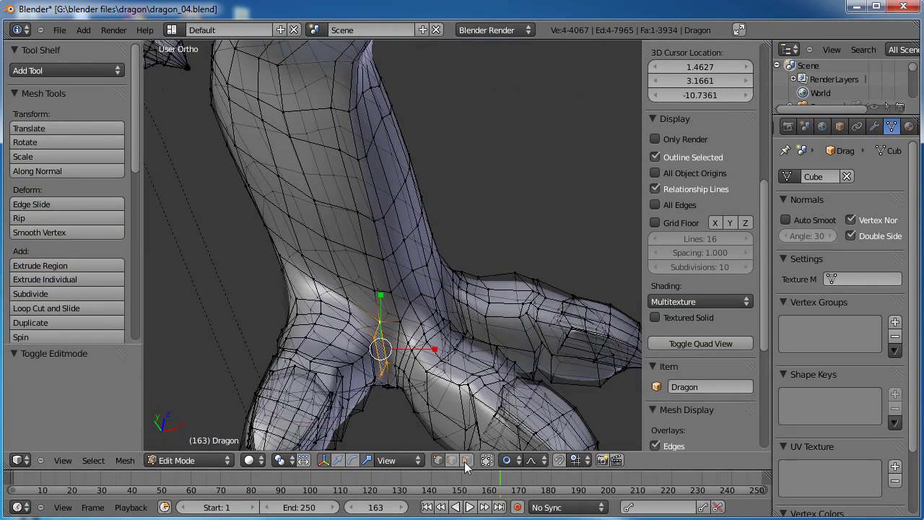
{"action": "left_click", "coordinate": [509, 459]}
{"action": "left_click", "coordinate": [525, 431]}
Move the vertices along the upper front of the toe joint upward to blend the crease into the leg
{"action": "middle_click_drag", "start_coordinate": [433, 361], "coordinate": [401, 353]}
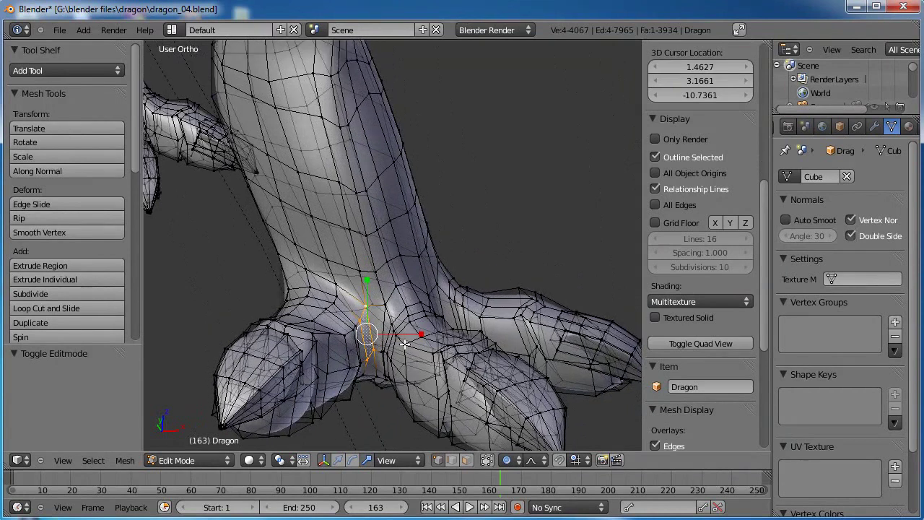
{"action": "scroll", "coordinate": [401, 353], "scroll_direction": "up", "scroll_amount": 3}
{"action": "right_click", "coordinate": [298, 299]}
{"action": "key", "text": "g"}
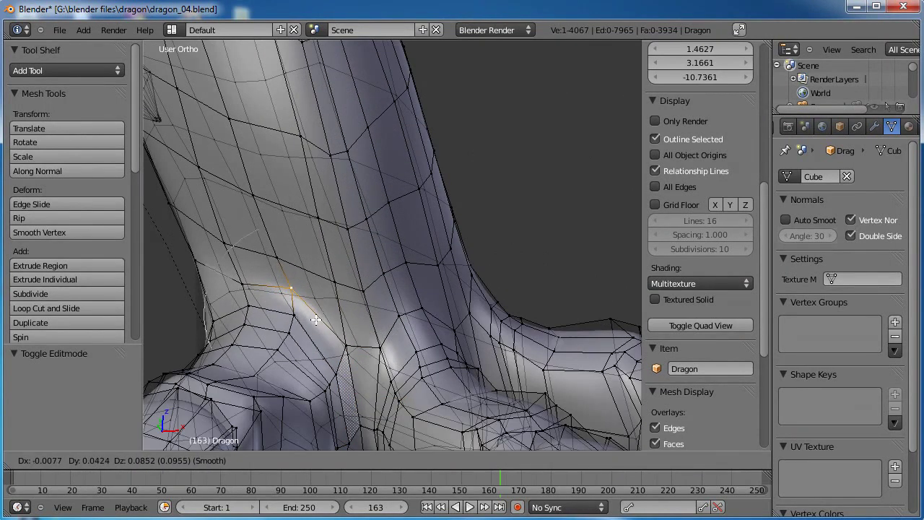
{"action": "left_click", "coordinate": [327, 326]}
{"action": "key", "text": "g"}
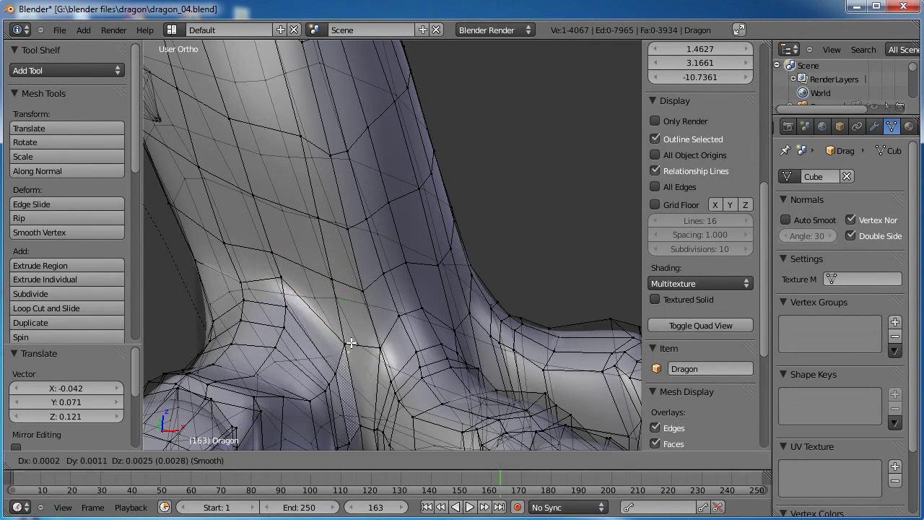
{"action": "left_click", "coordinate": [369, 321]}
{"action": "key", "text": "g"}
{"action": "left_click", "coordinate": [369, 316]}
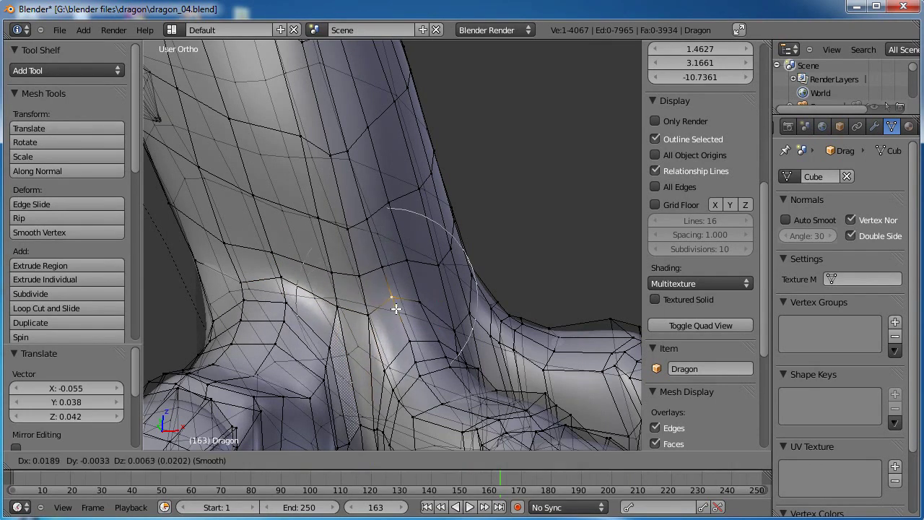
Reposition the vertices on the outer side of the toe's base to even out the bulge below the leg
{"action": "scroll", "coordinate": [390, 318], "scroll_direction": "down", "scroll_amount": 3}
{"action": "middle_click_drag", "start_coordinate": [396, 332], "coordinate": [356, 330]}
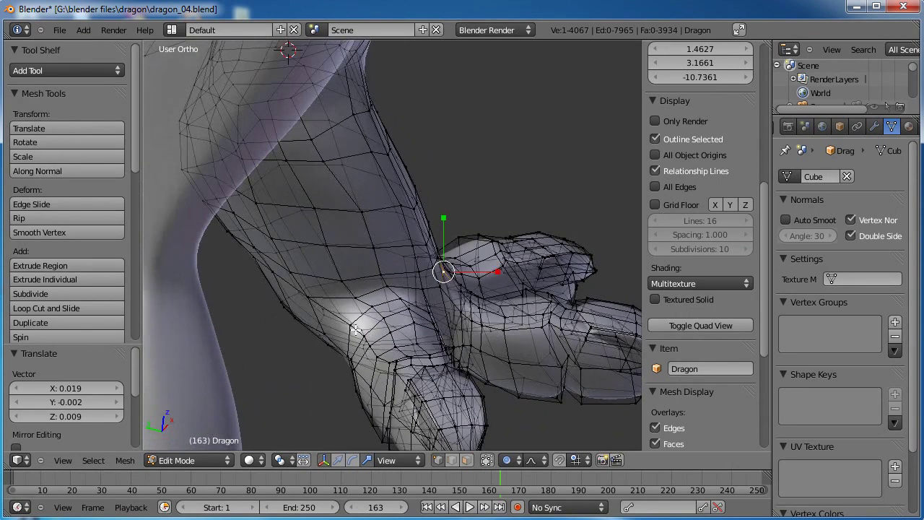
{"action": "key", "text": "g"}
{"action": "left_click", "coordinate": [320, 300]}
{"action": "key", "text": "g"}
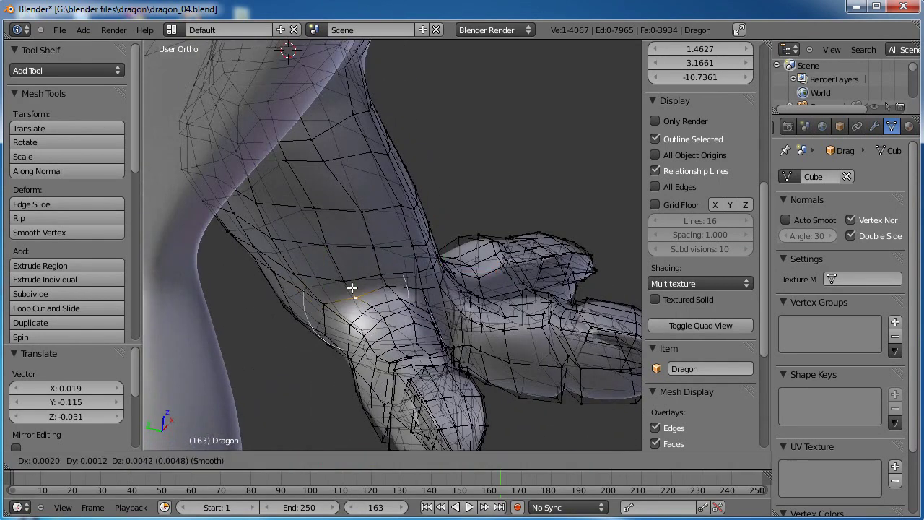
{"action": "left_click", "coordinate": [348, 280]}
Adjust the vertices around the narrow seam between the toe's base and the neighbouring toe
{"action": "middle_click_drag", "start_coordinate": [348, 279], "coordinate": [432, 296]}
{"action": "key", "text": "g"}
{"action": "left_click", "coordinate": [369, 257]}
{"action": "key", "text": "g"}
{"action": "left_click", "coordinate": [531, 288]}
{"action": "key", "text": "g"}
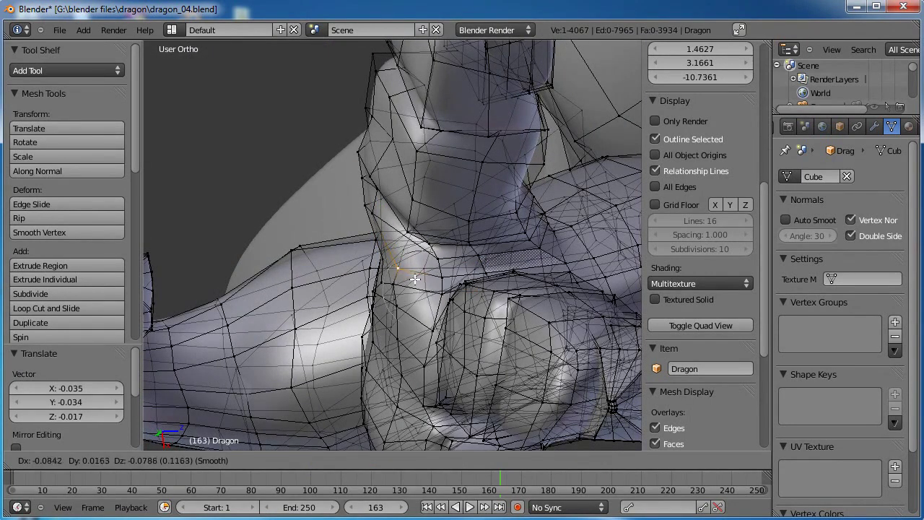
{"action": "left_click", "coordinate": [410, 279]}
Move the vertices behind the toe's base, checking from both sides, to even the surface toward the sole
{"action": "middle_click_drag", "start_coordinate": [411, 278], "coordinate": [527, 312]}
{"action": "key", "text": "g"}
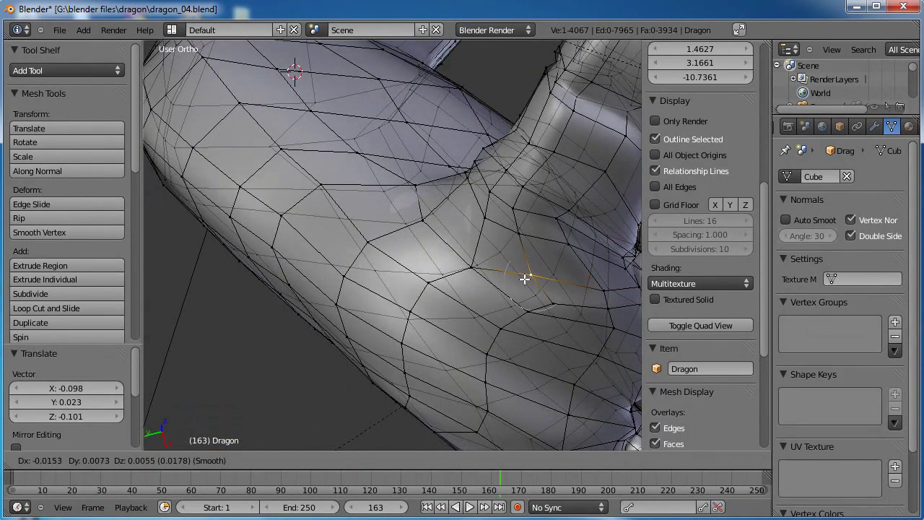
{"action": "left_click", "coordinate": [524, 279]}
{"action": "middle_click_drag", "start_coordinate": [525, 279], "coordinate": [377, 254]}
{"action": "key", "text": "g"}
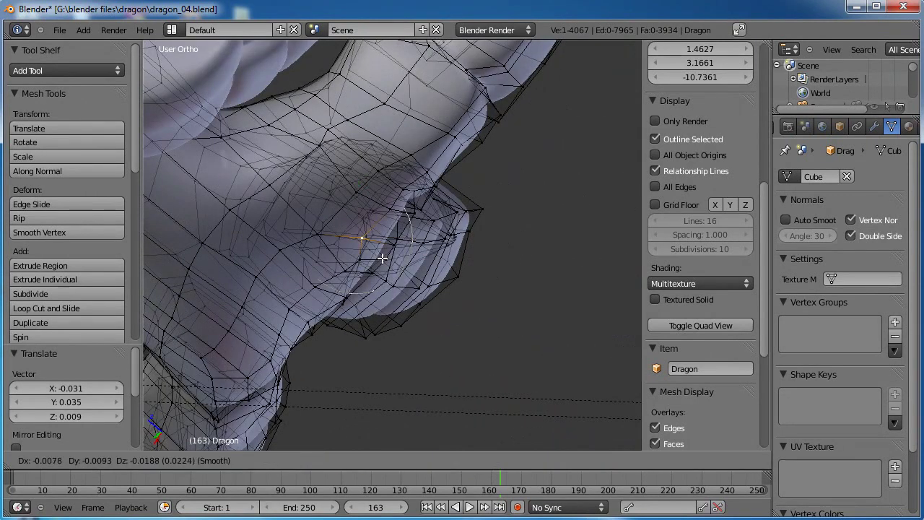
{"action": "left_click", "coordinate": [363, 266]}
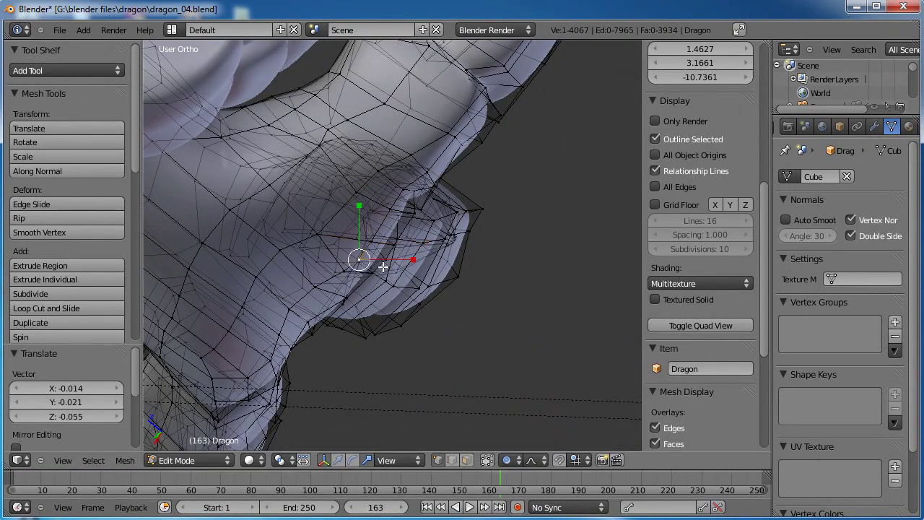
{"action": "key", "text": "g"}
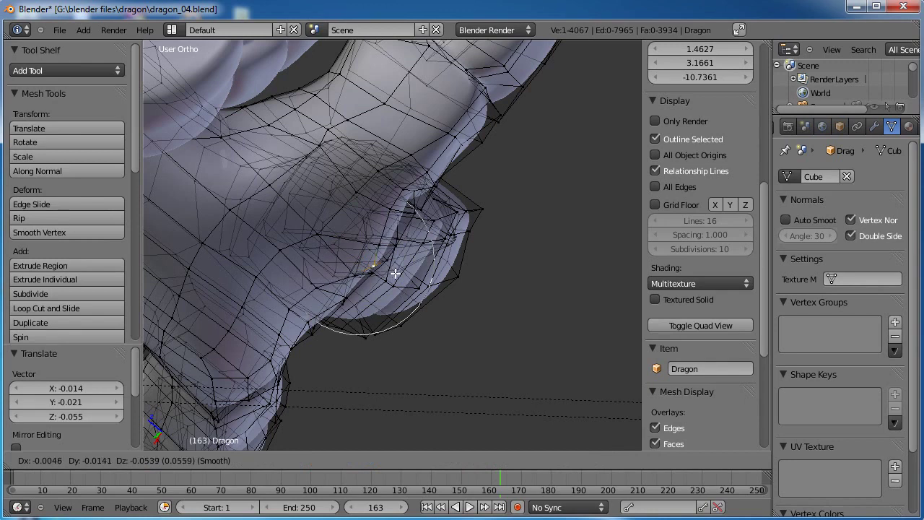
{"action": "left_click", "coordinate": [396, 272]}
Space out three vertices across the side of the foot where it flows into the toe
{"action": "middle_click_drag", "start_coordinate": [405, 244], "coordinate": [528, 291]}
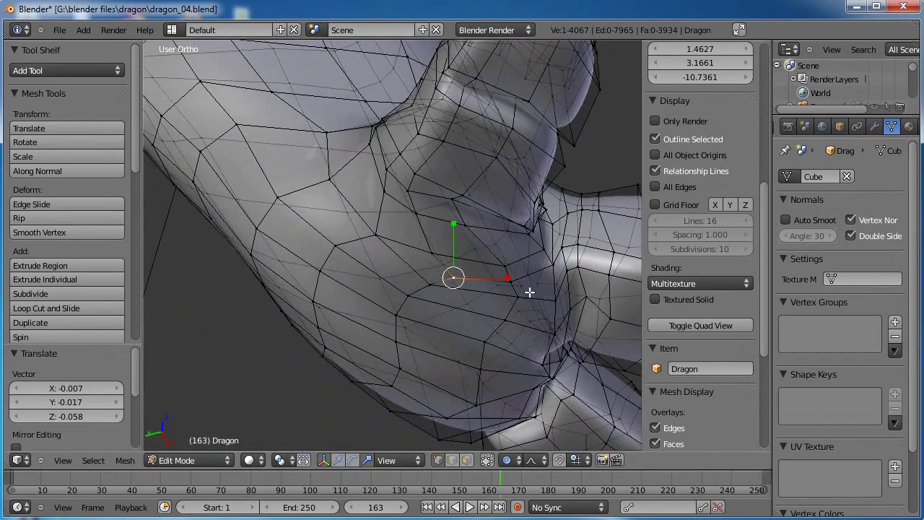
{"action": "key", "text": "g"}
{"action": "left_click", "coordinate": [502, 290]}
{"action": "key", "text": "g"}
{"action": "left_click", "coordinate": [408, 252]}
{"action": "key", "text": "g"}
{"action": "left_click", "coordinate": [363, 235]}
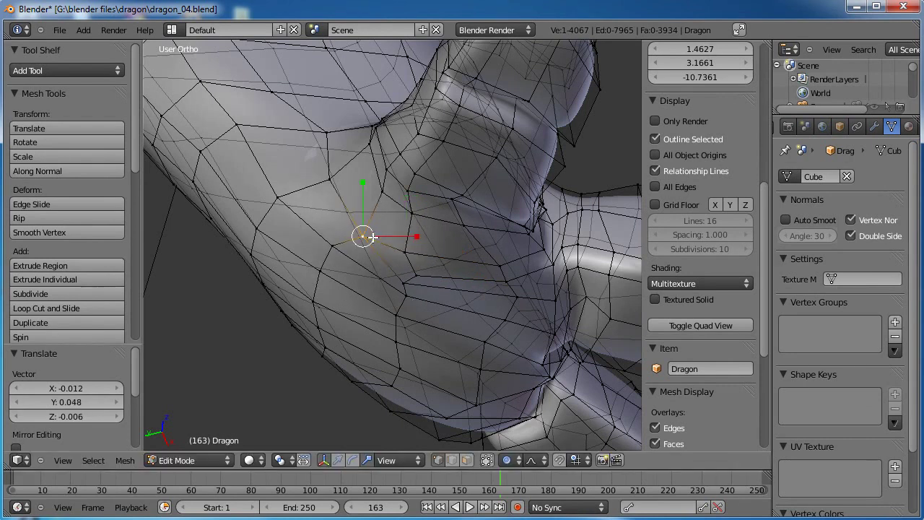
Shift the vertices bordering the toe's rear side toward the toe to spread the surrounding faces evenly
{"action": "key", "text": "g"}
{"action": "left_click", "coordinate": [410, 218]}
{"action": "key", "text": "g"}
{"action": "left_click", "coordinate": [408, 223]}
{"action": "key", "text": "g"}
{"action": "left_click", "coordinate": [474, 255]}
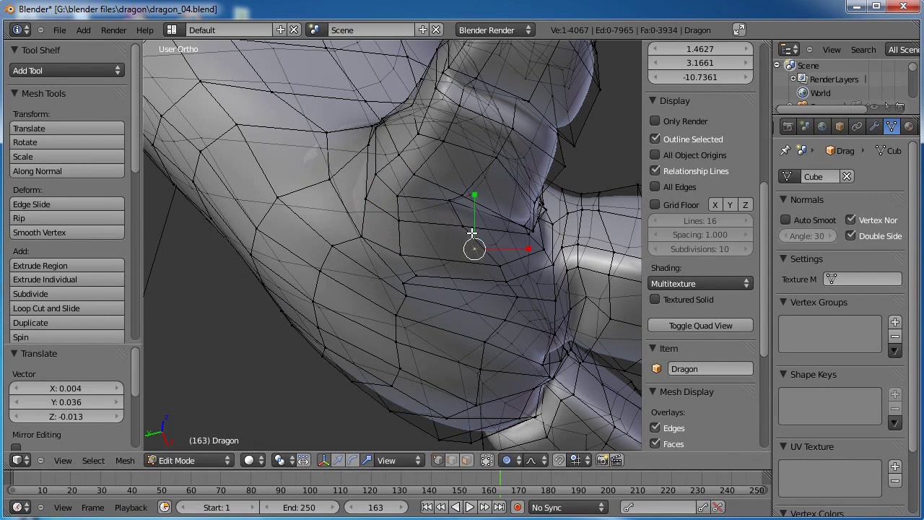
{"action": "key", "text": "g"}
{"action": "left_click", "coordinate": [470, 231]}
{"action": "key", "text": "g"}
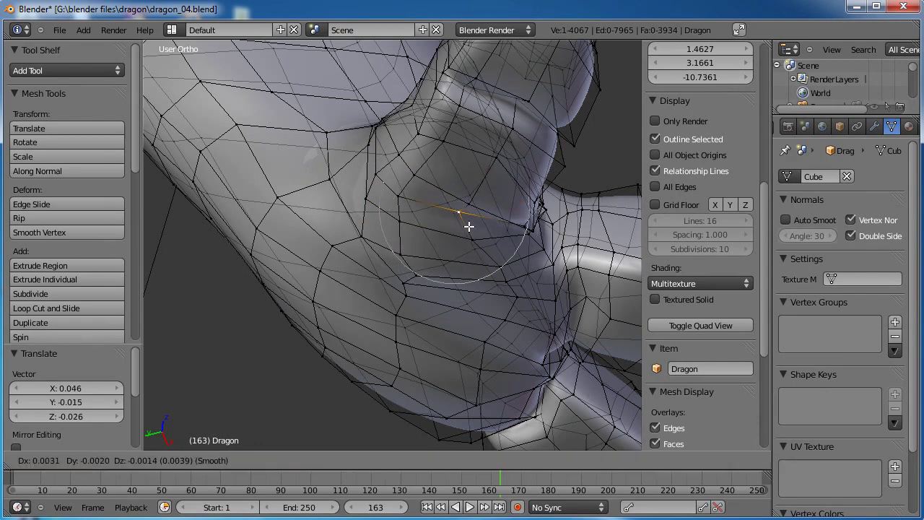
{"action": "left_click", "coordinate": [469, 228]}
Fine-tune the remaining uneven vertices around the toe's base from the underside and the side of the foot
{"action": "middle_click_drag", "start_coordinate": [470, 229], "coordinate": [538, 304]}
{"action": "right_click", "coordinate": [554, 302]}
{"action": "key", "text": "g"}
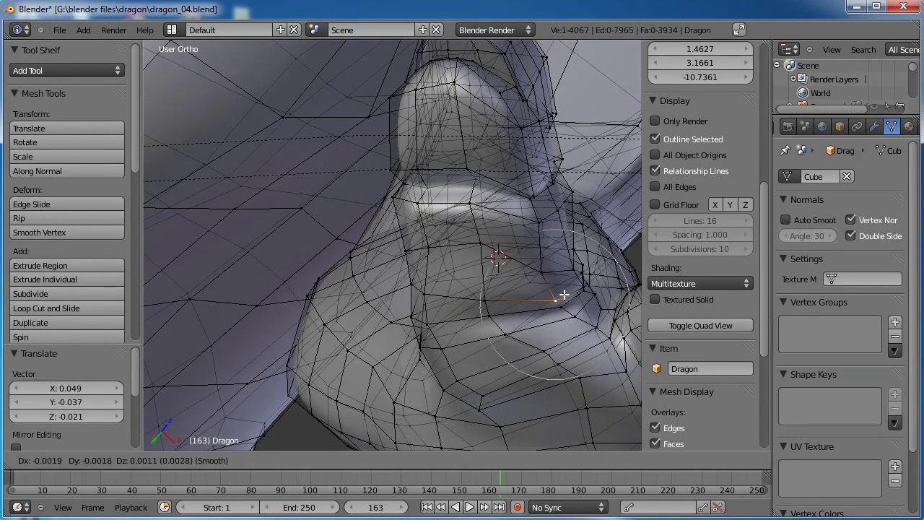
{"action": "scroll", "coordinate": [562, 292], "scroll_direction": "up", "scroll_amount": 3}
{"action": "left_click", "coordinate": [562, 290]}
{"action": "middle_click_drag", "start_coordinate": [562, 289], "coordinate": [400, 234]}
{"action": "key", "text": "g"}
{"action": "left_click", "coordinate": [390, 232]}
{"action": "right_click", "coordinate": [374, 267]}
{"action": "key", "text": "g"}
{"action": "left_click", "coordinate": [374, 253]}
Leave Edit Mode and examine the smooth-shaded foot and lower leg from several angles
{"action": "scroll", "coordinate": [380, 251], "scroll_direction": "down", "scroll_amount": 3}
{"action": "scroll", "coordinate": [380, 253], "scroll_direction": "down", "scroll_amount": 6}
{"action": "key", "text": "Tab"}
{"action": "middle_click_drag", "start_coordinate": [381, 259], "coordinate": [504, 304], "text": "shift"}
{"action": "scroll", "coordinate": [503, 304], "scroll_direction": "up", "scroll_amount": 3}
{"action": "middle_click_drag", "start_coordinate": [444, 305], "coordinate": [475, 374]}
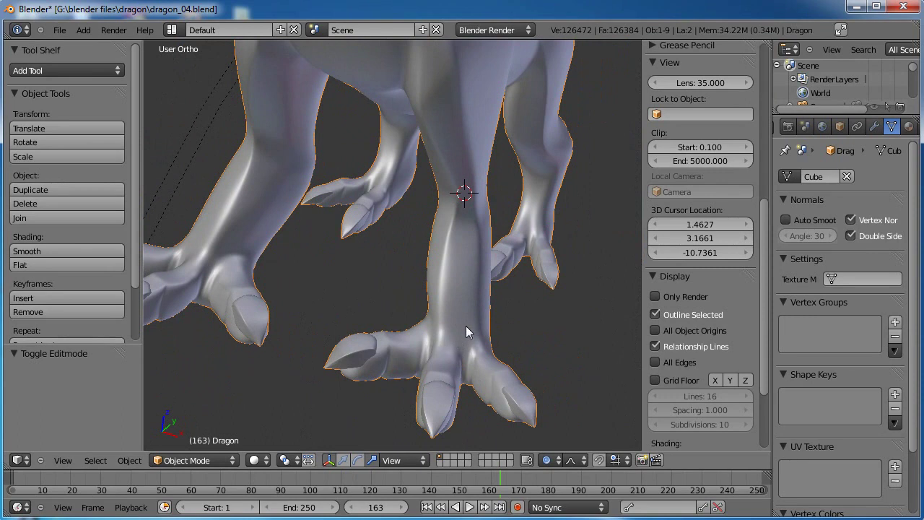
{"action": "middle_click_drag", "start_coordinate": [478, 281], "coordinate": [470, 324]}
{"action": "scroll", "coordinate": [470, 324], "scroll_direction": "up", "scroll_amount": 3}
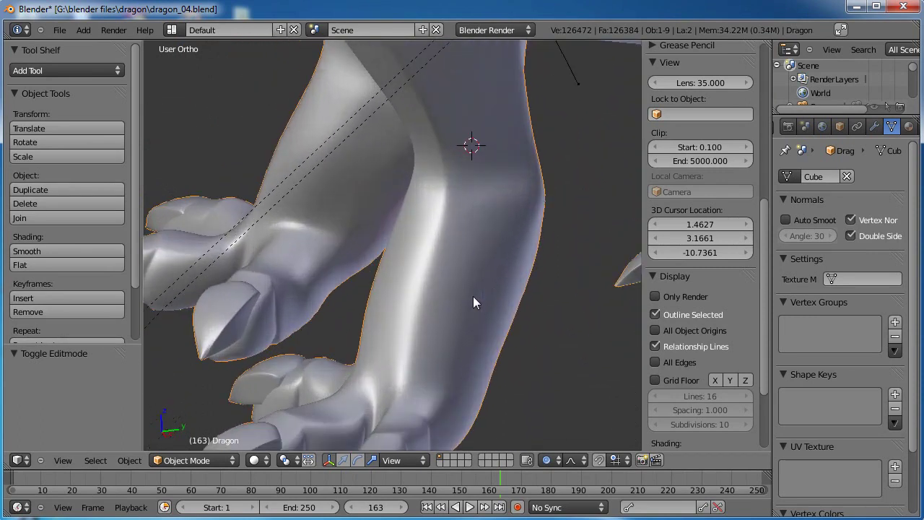
Select the edge loop around the lower leg above the foot and shrink it along its normals by -0.104
{"action": "key", "text": "Tab"}
{"action": "middle_click_drag", "start_coordinate": [505, 355], "coordinate": [535, 272]}
{"action": "left_click", "coordinate": [434, 278], "text": "alt"}
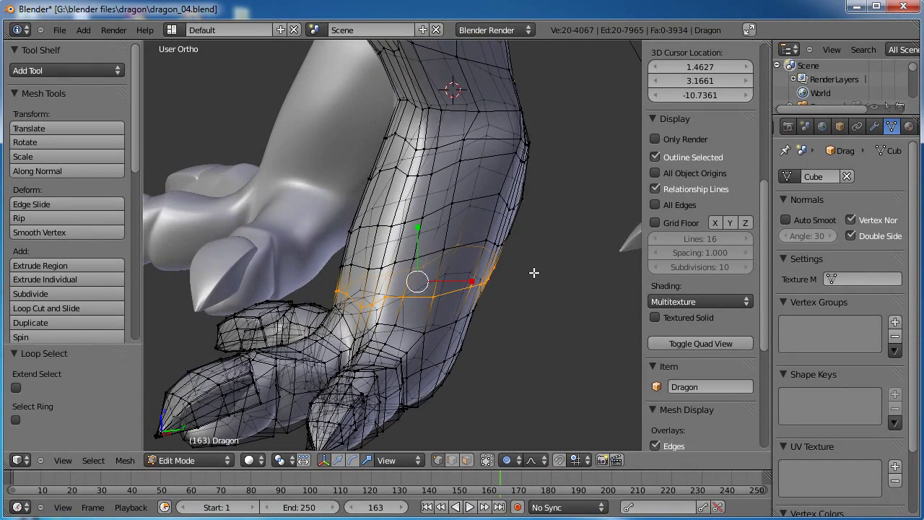
{"action": "key", "text": "alt+s"}
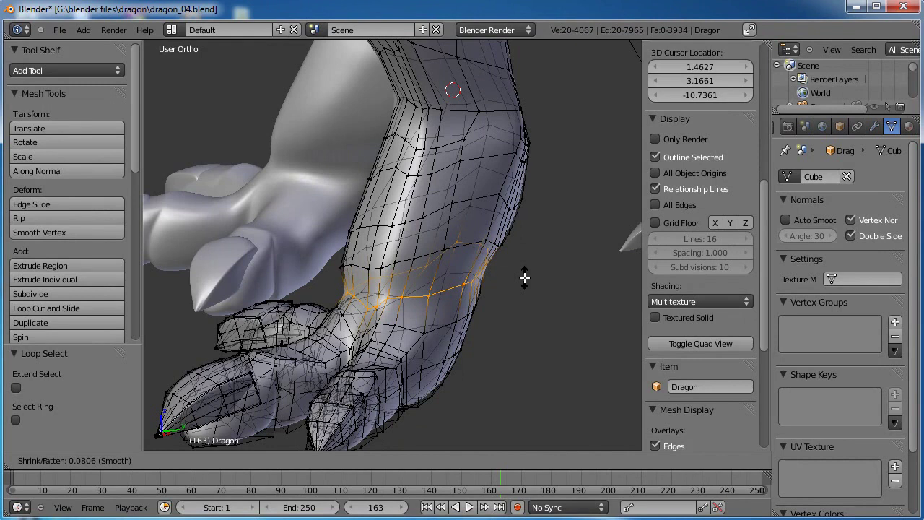
{"action": "left_click", "coordinate": [524, 277]}
Smooth the vertices of the narrowed ankle loop twice, working in the right side view
{"action": "middle_click_drag", "start_coordinate": [420, 287], "coordinate": [417, 265]}
{"action": "key", "text": "KP_3"}
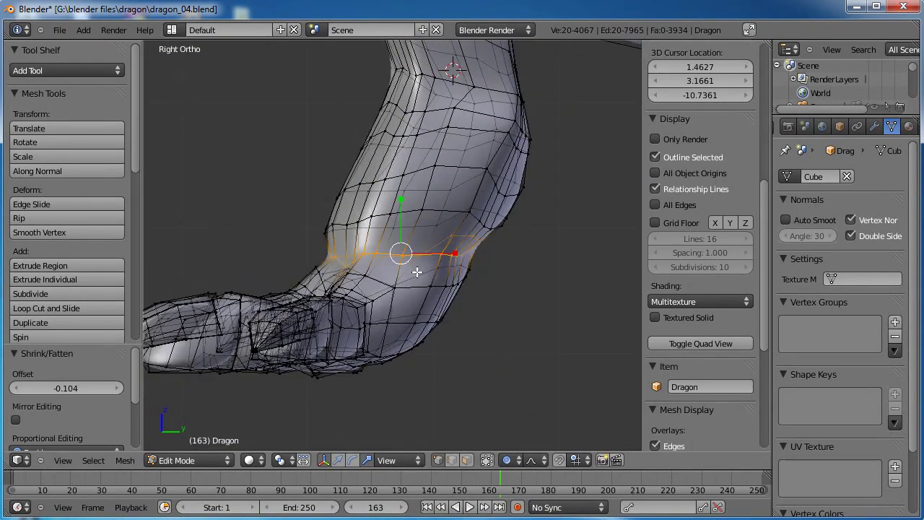
{"action": "key", "text": "w"}
{"action": "left_click", "coordinate": [451, 265]}
{"action": "key", "text": "w"}
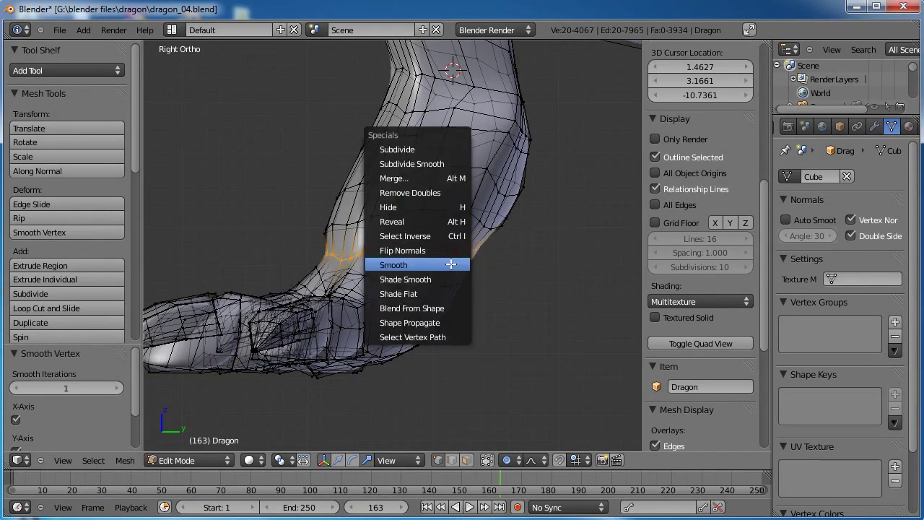
{"action": "left_click", "coordinate": [450, 265]}
Select the edge loop just above the ankle loop and smooth its vertices twice
{"action": "right_click", "coordinate": [415, 210], "text": "alt"}
{"action": "key", "text": "w"}
{"action": "left_click", "coordinate": [436, 213]}
{"action": "key", "text": "w"}
{"action": "left_click", "coordinate": [436, 213]}
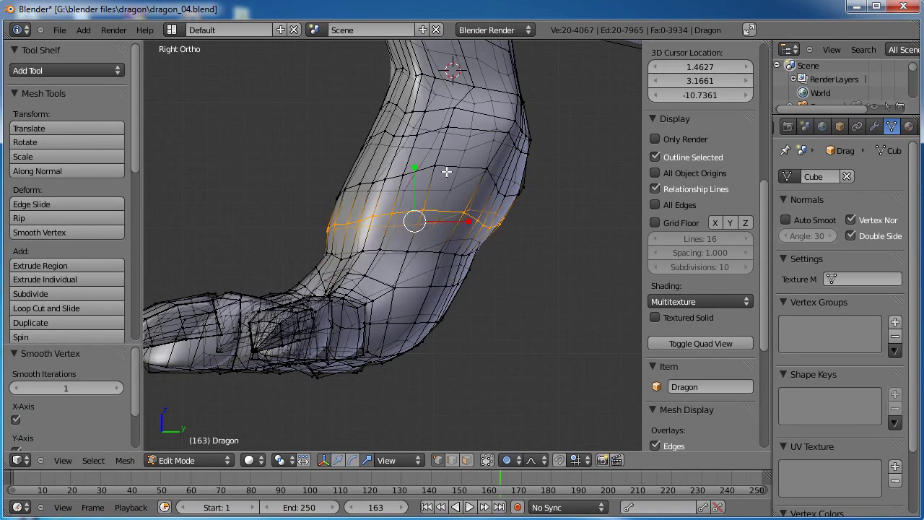
Select the next edge loop up the lower leg and smooth its vertices three times
{"action": "right_click", "coordinate": [480, 172], "text": "alt"}
{"action": "key", "text": "w"}
{"action": "left_click", "coordinate": [481, 172]}
{"action": "key", "text": "w"}
{"action": "left_click", "coordinate": [481, 172]}
{"action": "key", "text": "w"}
{"action": "left_click", "coordinate": [481, 172]}
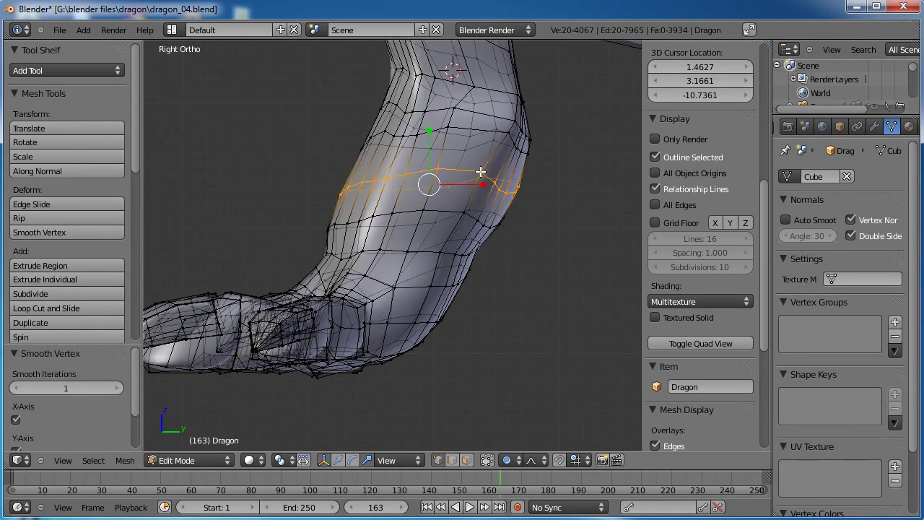
Leave mesh editing, switch the dragon to Sculpt Mode and choose the Grab brush
{"action": "scroll", "coordinate": [419, 340], "scroll_direction": "down", "scroll_amount": 2}
{"action": "middle_click_drag", "start_coordinate": [325, 285], "coordinate": [385, 386]}
{"action": "scroll", "coordinate": [409, 343], "scroll_direction": "down", "scroll_amount": 2}
{"action": "key", "text": "Tab"}
{"action": "scroll", "coordinate": [428, 278], "scroll_direction": "up", "scroll_amount": 3}
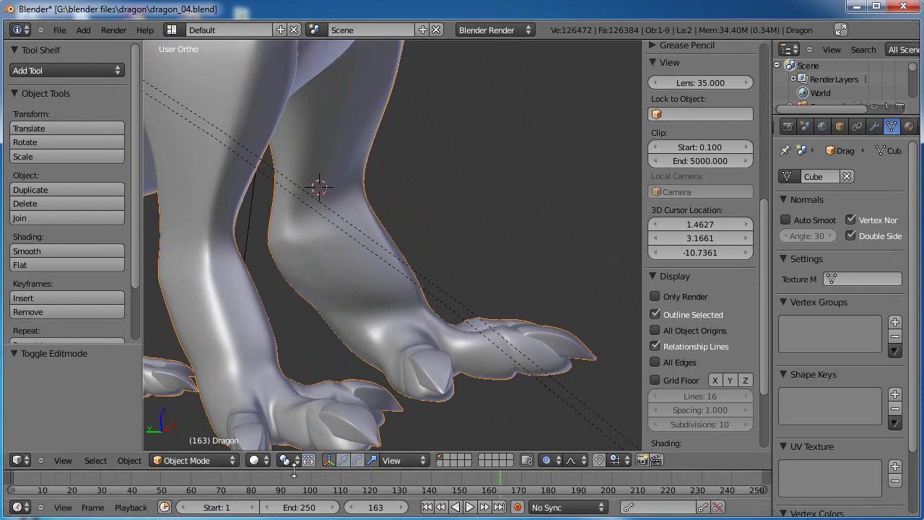
{"action": "left_click", "coordinate": [202, 462]}
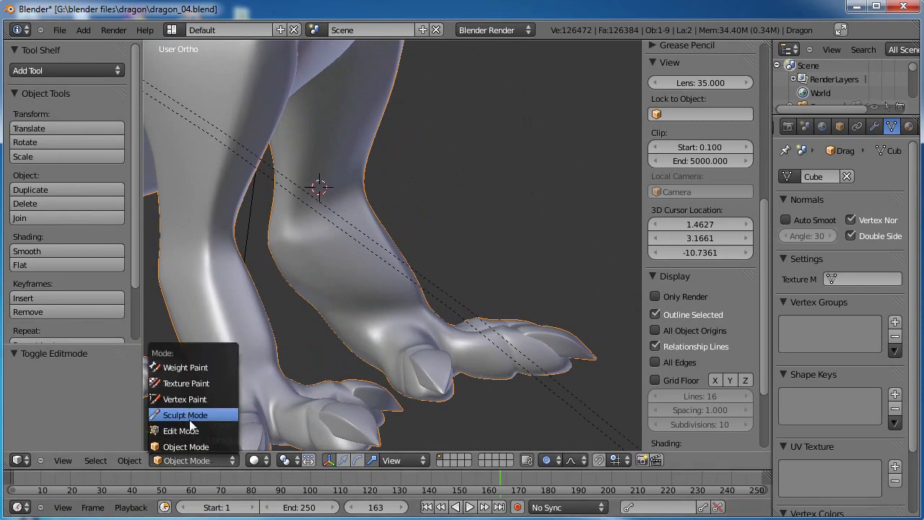
{"action": "left_click", "coordinate": [190, 411]}
{"action": "left_click", "coordinate": [44, 178]}
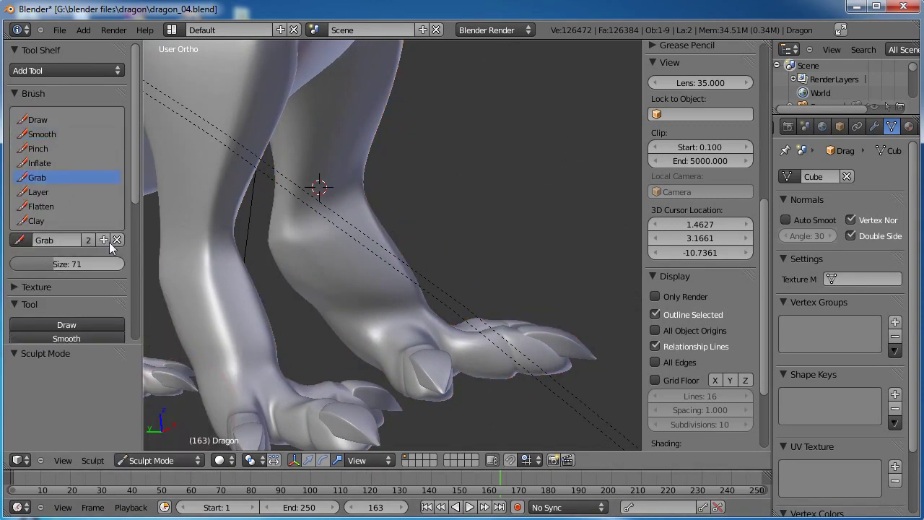
Try pulling the front leg and shoulder into shape with the Grab brush, and undo the last strokes
{"action": "scroll", "coordinate": [379, 257], "scroll_direction": "down", "scroll_amount": 2}
{"action": "middle_click_drag", "start_coordinate": [386, 256], "coordinate": [398, 270]}
{"action": "mouse_move", "coordinate": [391, 271]}
{"action": "left_mouse_down"}
{"action": "mouse_move", "coordinate": [386, 277]}
{"action": "mouse_move", "coordinate": [369, 234]}
{"action": "left_mouse_up"}
{"action": "middle_click_drag", "start_coordinate": [369, 234], "coordinate": [391, 203]}
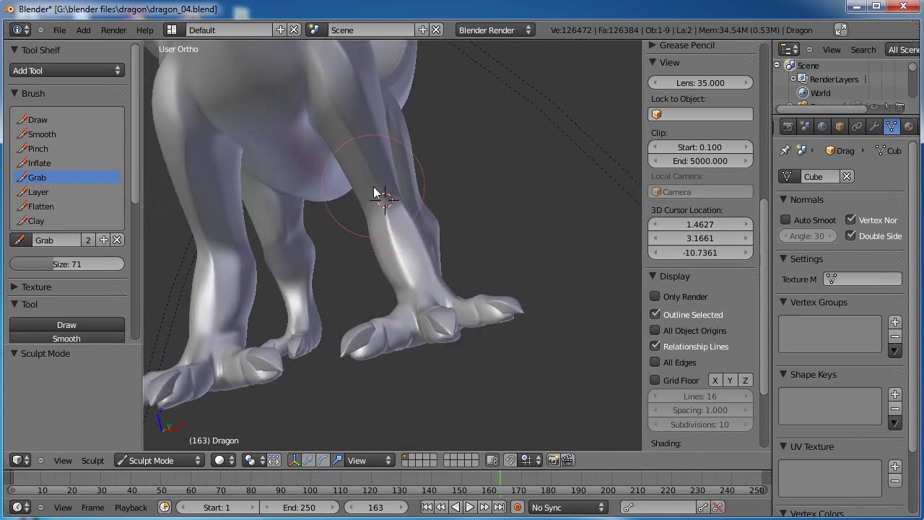
{"action": "middle_click_drag", "start_coordinate": [428, 192], "coordinate": [402, 194]}
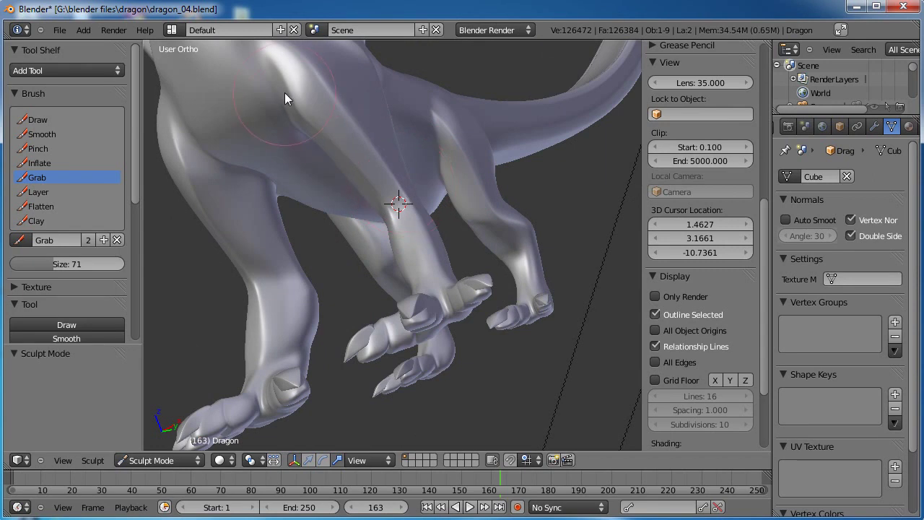
{"action": "left_click_drag", "start_coordinate": [276, 100], "coordinate": [307, 134]}
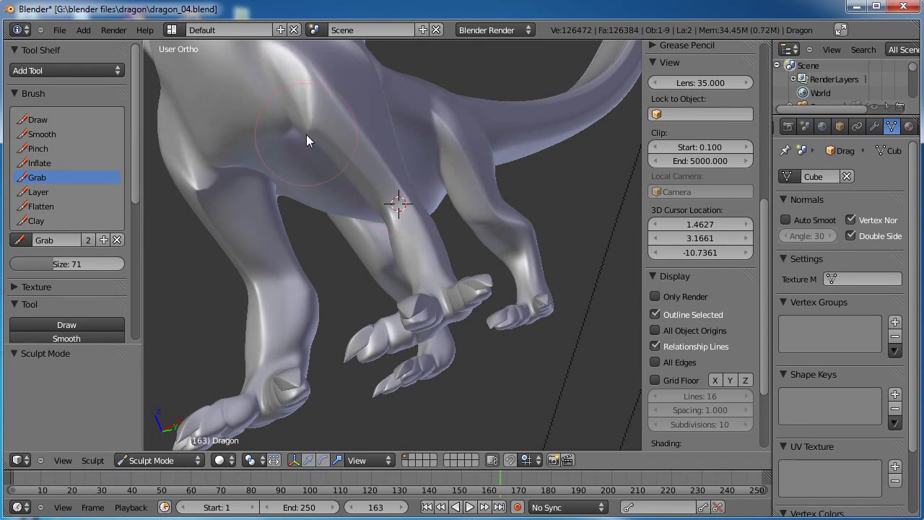
{"action": "key", "text": "ctrl+z"}
{"action": "key", "text": "ctrl+z"}
Reshape the front shoulder and upper leg with short Grab strokes from several angles
{"action": "middle_click_drag", "start_coordinate": [313, 143], "coordinate": [336, 195], "text": "shift"}
{"action": "mouse_move", "coordinate": [299, 147]}
{"action": "left_mouse_down"}
{"action": "mouse_move", "coordinate": [326, 189]}
{"action": "mouse_move", "coordinate": [322, 201]}
{"action": "left_mouse_up"}
{"action": "middle_click_drag", "start_coordinate": [321, 194], "coordinate": [349, 186]}
{"action": "left_click_drag", "start_coordinate": [359, 201], "coordinate": [370, 218]}
{"action": "middle_click_drag", "start_coordinate": [352, 219], "coordinate": [320, 105]}
{"action": "left_click_drag", "start_coordinate": [316, 106], "coordinate": [315, 118]}
{"action": "middle_click_drag", "start_coordinate": [411, 195], "coordinate": [412, 159], "text": "shift"}
{"action": "middle_click_drag", "start_coordinate": [361, 137], "coordinate": [369, 223]}
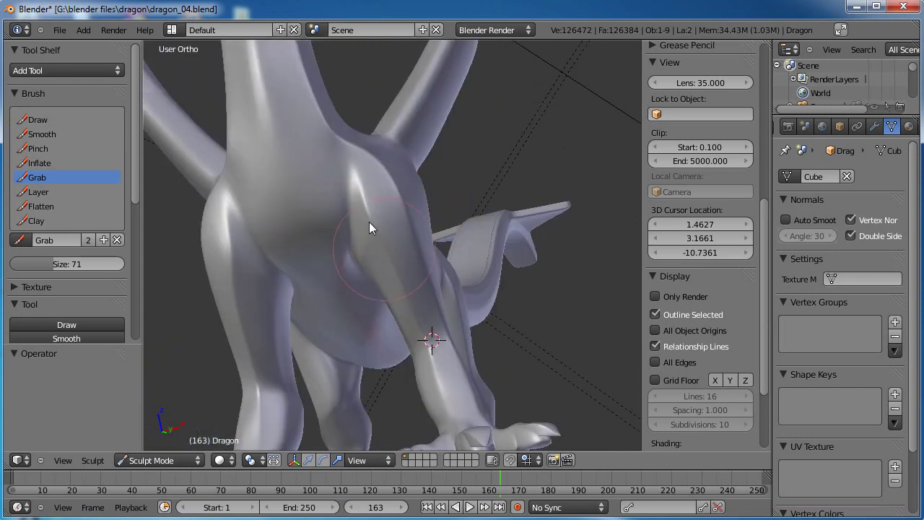
{"action": "left_click_drag", "start_coordinate": [348, 182], "coordinate": [342, 193]}
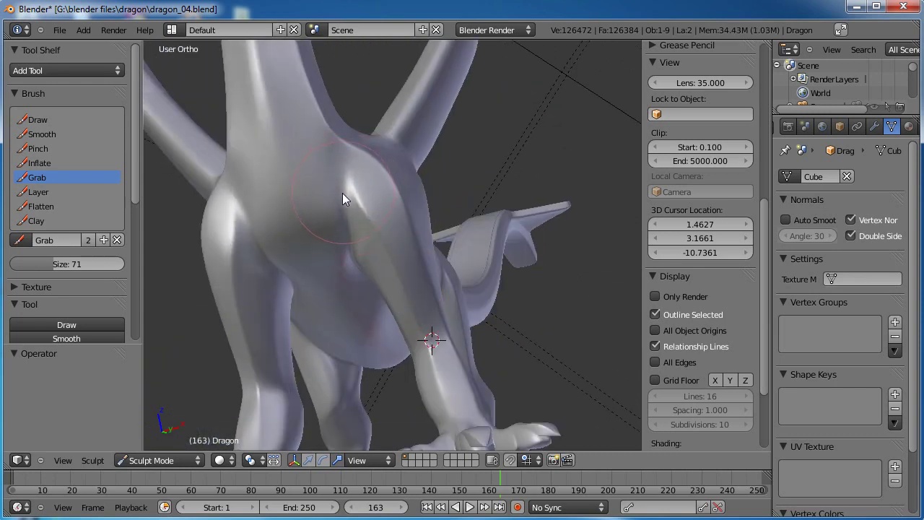
Adjust the contour of the front lower leg and ankle with small Grab strokes from the side and below
{"action": "middle_click_drag", "start_coordinate": [490, 240], "coordinate": [428, 275]}
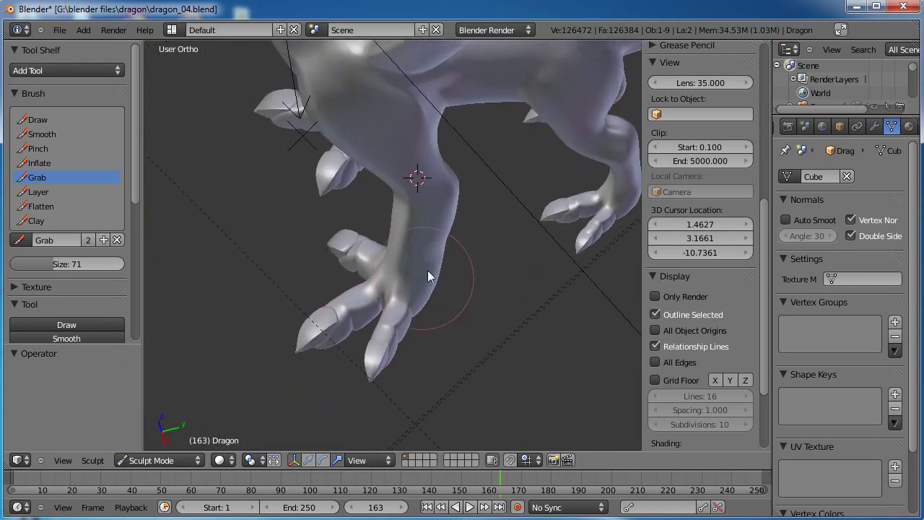
{"action": "left_click_drag", "start_coordinate": [406, 268], "coordinate": [410, 265]}
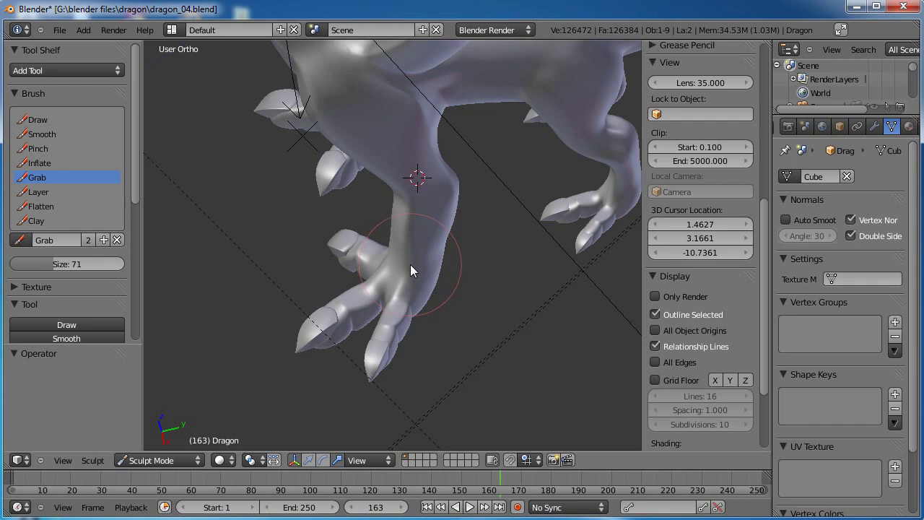
{"action": "scroll", "coordinate": [403, 243], "scroll_direction": "up", "scroll_amount": 3}
{"action": "middle_click_drag", "start_coordinate": [396, 252], "coordinate": [415, 151]}
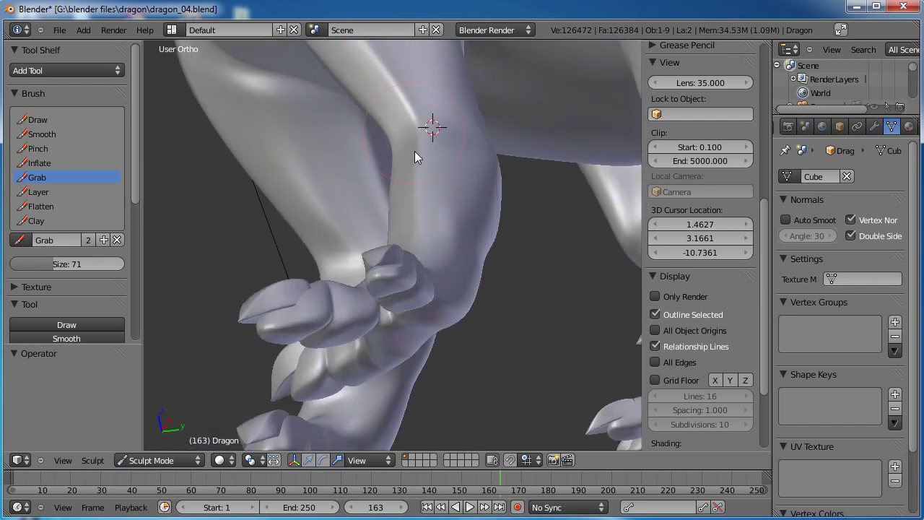
{"action": "left_click_drag", "start_coordinate": [424, 161], "coordinate": [428, 161]}
{"action": "left_click_drag", "start_coordinate": [421, 200], "coordinate": [420, 195]}
Refine the front and back outline of the lower leg between knee and foot with the Grab brush
{"action": "scroll", "coordinate": [419, 195], "scroll_direction": "down", "scroll_amount": 3}
{"action": "mouse_move", "coordinate": [419, 195]}
{"action": "middle_mouse_down"}
{"action": "mouse_move", "coordinate": [415, 235]}
{"action": "mouse_move", "coordinate": [457, 256]}
{"action": "mouse_move", "coordinate": [422, 304]}
{"action": "middle_mouse_up"}
{"action": "left_click_drag", "start_coordinate": [383, 235], "coordinate": [386, 231]}
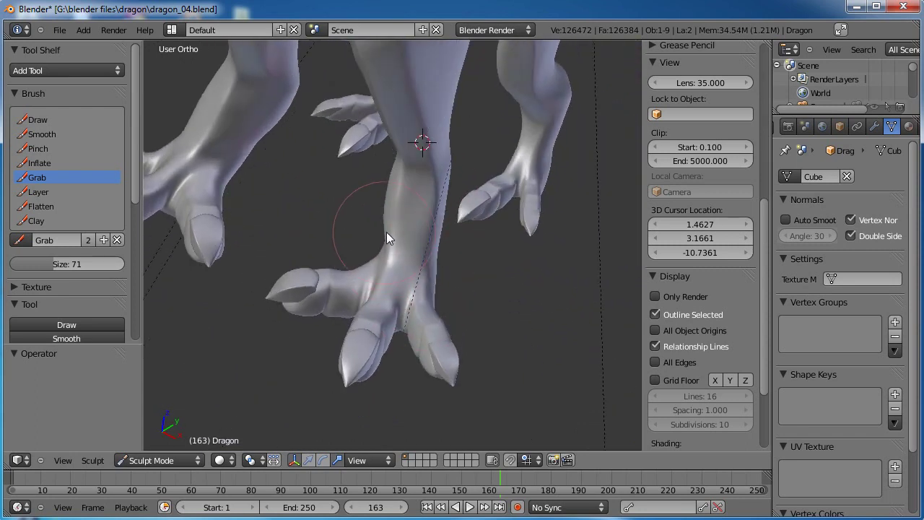
{"action": "mouse_move", "coordinate": [386, 232]}
{"action": "middle_mouse_down"}
{"action": "mouse_move", "coordinate": [395, 248]}
{"action": "mouse_move", "coordinate": [397, 241]}
{"action": "mouse_move", "coordinate": [392, 253]}
{"action": "middle_mouse_up"}
{"action": "left_click_drag", "start_coordinate": [390, 252], "coordinate": [389, 250]}
{"action": "mouse_move", "coordinate": [389, 250]}
{"action": "middle_mouse_down"}
{"action": "mouse_move", "coordinate": [424, 256]}
{"action": "mouse_move", "coordinate": [453, 217]}
{"action": "mouse_move", "coordinate": [347, 216]}
{"action": "middle_mouse_up"}
{"action": "left_click_drag", "start_coordinate": [351, 228], "coordinate": [363, 233]}
{"action": "mouse_move", "coordinate": [363, 233]}
{"action": "middle_mouse_down"}
{"action": "mouse_move", "coordinate": [339, 218]}
{"action": "mouse_move", "coordinate": [455, 255]}
{"action": "mouse_move", "coordinate": [441, 235]}
{"action": "middle_mouse_up"}
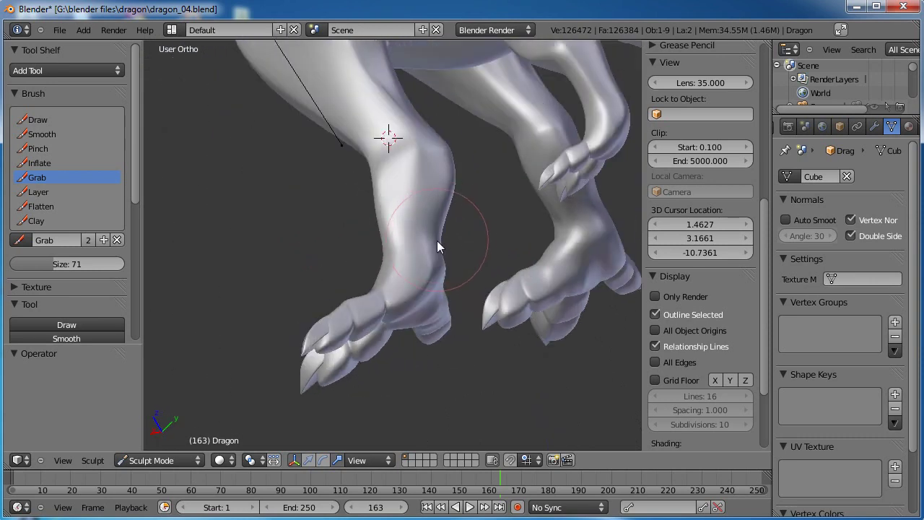
{"action": "left_click_drag", "start_coordinate": [438, 243], "coordinate": [441, 170]}
Examine the whole dragon's proportions and the front feet from several angles
{"action": "mouse_move", "coordinate": [440, 169]}
{"action": "middle_mouse_down"}
{"action": "mouse_move", "coordinate": [385, 132]}
{"action": "mouse_move", "coordinate": [470, 210]}
{"action": "mouse_move", "coordinate": [418, 307]}
{"action": "mouse_move", "coordinate": [517, 279]}
{"action": "mouse_move", "coordinate": [321, 327]}
{"action": "mouse_move", "coordinate": [481, 349]}
{"action": "mouse_move", "coordinate": [424, 338]}
{"action": "mouse_move", "coordinate": [427, 315]}
{"action": "mouse_move", "coordinate": [414, 324]}
{"action": "mouse_move", "coordinate": [468, 355]}
{"action": "mouse_move", "coordinate": [454, 354]}
{"action": "mouse_move", "coordinate": [458, 332]}
{"action": "mouse_move", "coordinate": [368, 306]}
{"action": "mouse_move", "coordinate": [371, 261]}
{"action": "middle_mouse_up"}
{"action": "scroll", "coordinate": [427, 318], "scroll_direction": "down", "scroll_amount": 3}
{"action": "scroll", "coordinate": [392, 306], "scroll_direction": "up", "scroll_amount": 4}
{"action": "mouse_move", "coordinate": [290, 231]}
{"action": "middle_mouse_down"}
{"action": "mouse_move", "coordinate": [406, 262]}
{"action": "mouse_move", "coordinate": [382, 256]}
{"action": "mouse_move", "coordinate": [334, 313]}
{"action": "mouse_move", "coordinate": [417, 331]}
{"action": "mouse_move", "coordinate": [405, 296]}
{"action": "mouse_move", "coordinate": [426, 275]}
{"action": "mouse_move", "coordinate": [417, 283]}
{"action": "mouse_move", "coordinate": [411, 269]}
{"action": "middle_mouse_up"}
{"action": "scroll", "coordinate": [382, 256], "scroll_direction": "down", "scroll_amount": 4}
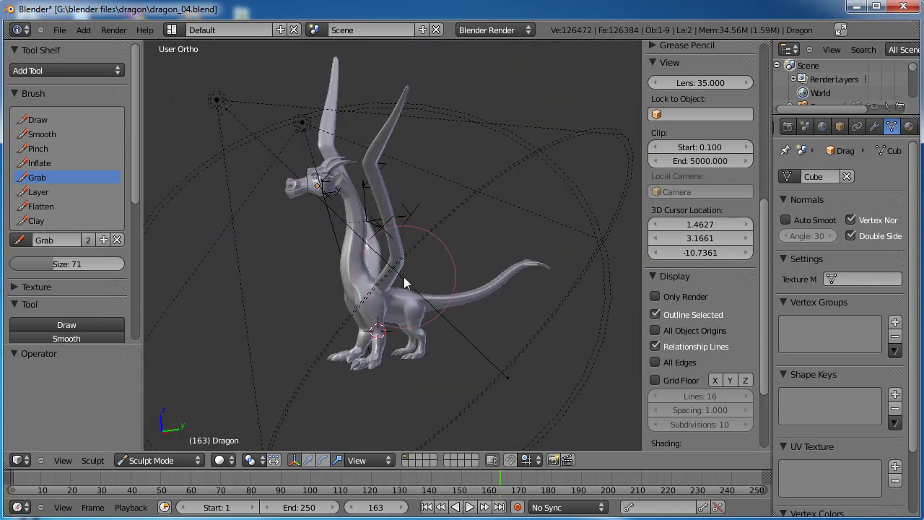
{"action": "middle_click_drag", "start_coordinate": [345, 295], "coordinate": [381, 305]}
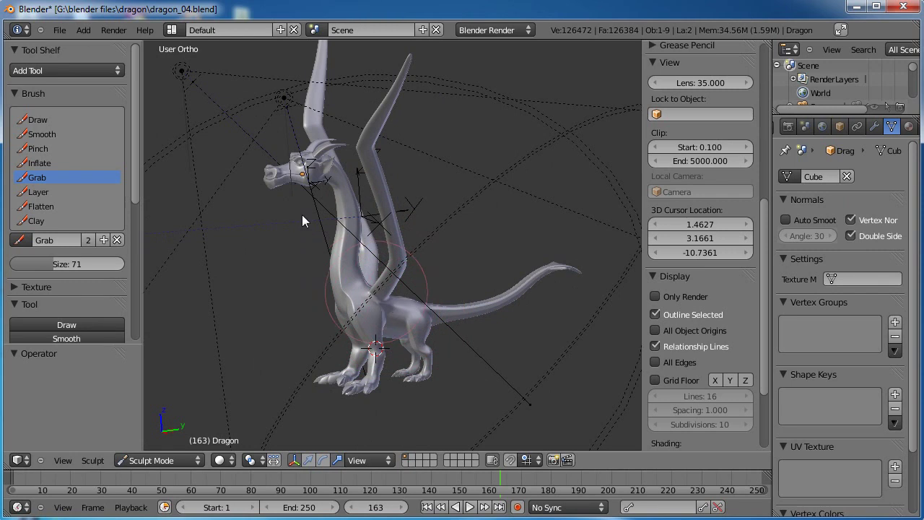
{"action": "mouse_move", "coordinate": [309, 187]}
{"action": "middle_mouse_down"}
{"action": "mouse_move", "coordinate": [367, 254]}
{"action": "mouse_move", "coordinate": [293, 234]}
{"action": "mouse_move", "coordinate": [421, 255]}
{"action": "middle_mouse_up"}
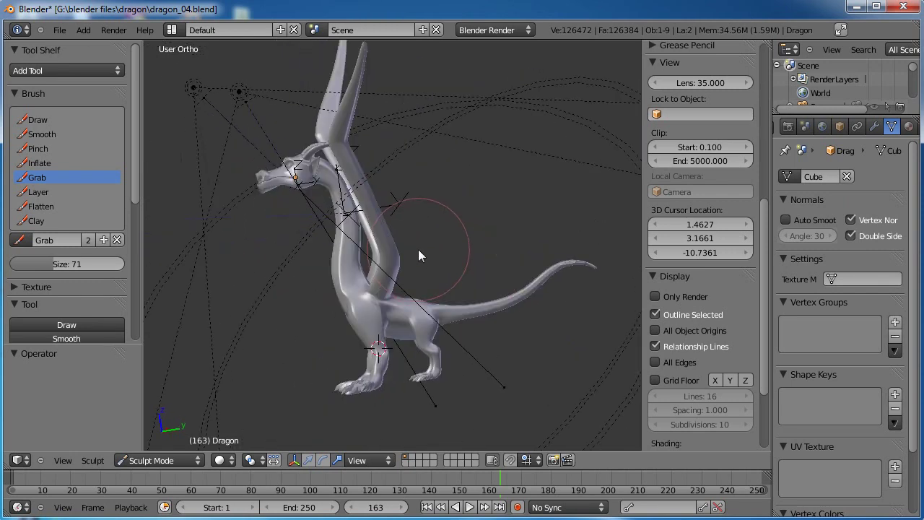
{"action": "mouse_move", "coordinate": [365, 388]}
{"action": "middle_mouse_down"}
{"action": "mouse_move", "coordinate": [374, 401]}
{"action": "mouse_move", "coordinate": [280, 198]}
{"action": "middle_mouse_up"}
{"action": "mouse_move", "coordinate": [285, 258]}
{"action": "middle_mouse_down"}
{"action": "mouse_move", "coordinate": [392, 238]}
{"action": "mouse_move", "coordinate": [351, 284]}
{"action": "middle_mouse_up"}
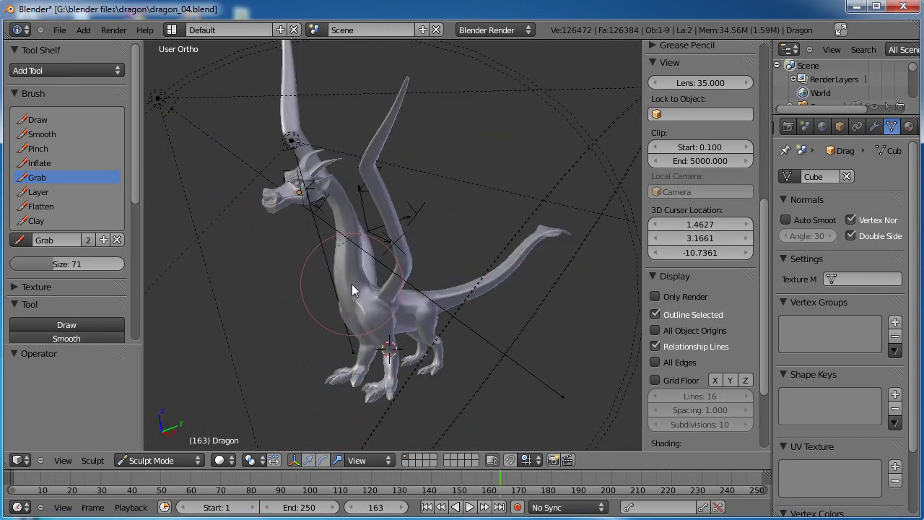
{"action": "middle_click_drag", "start_coordinate": [410, 321], "coordinate": [407, 208], "text": "shift"}
{"action": "scroll", "coordinate": [406, 231], "scroll_direction": "up", "scroll_amount": 4}
{"action": "scroll", "coordinate": [406, 230], "scroll_direction": "up", "scroll_amount": 1}
{"action": "middle_click_drag", "start_coordinate": [414, 255], "coordinate": [435, 217], "text": "shift"}
{"action": "mouse_move", "coordinate": [436, 218]}
{"action": "middle_mouse_down"}
{"action": "mouse_move", "coordinate": [379, 249]}
{"action": "mouse_move", "coordinate": [464, 257]}
{"action": "mouse_move", "coordinate": [440, 276]}
{"action": "mouse_move", "coordinate": [458, 260]}
{"action": "middle_mouse_up"}
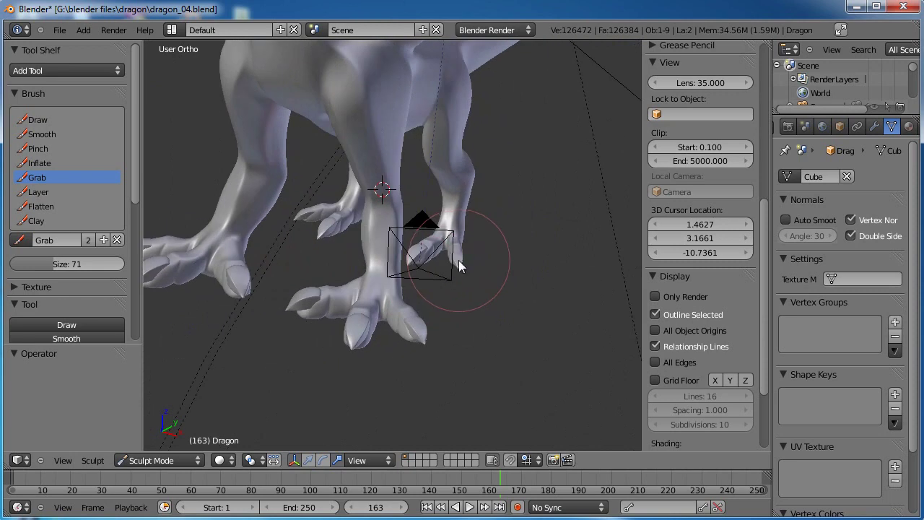
{"action": "scroll", "coordinate": [431, 305], "scroll_direction": "up", "scroll_amount": 3}
Return to Edit Mode, clear the selection and box-select the entire front foot below the ankle
{"action": "key", "text": "Tab"}
{"action": "left_click", "coordinate": [478, 302]}
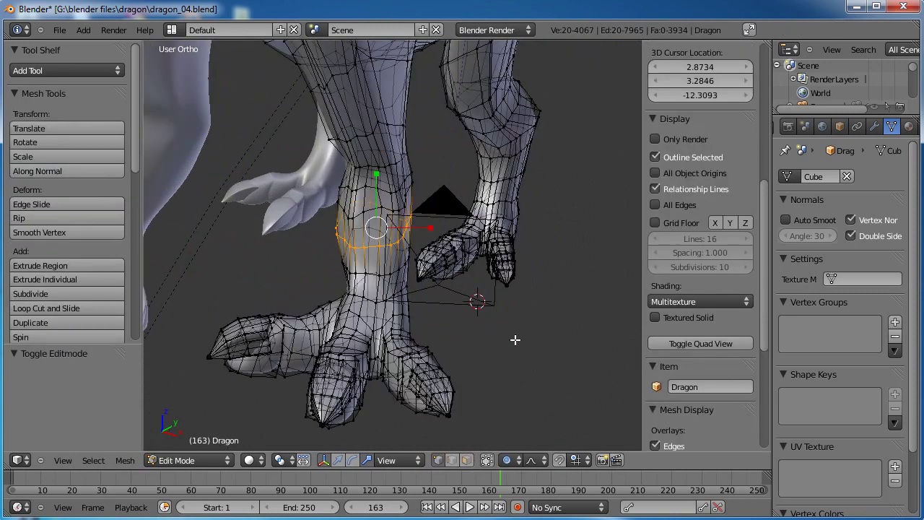
{"action": "middle_click_drag", "start_coordinate": [517, 320], "coordinate": [522, 293]}
{"action": "key", "text": "a"}
{"action": "scroll", "coordinate": [701, 325], "scroll_direction": "down", "scroll_amount": 3}
{"action": "key", "text": "b"}
{"action": "left_click_drag", "start_coordinate": [514, 412], "coordinate": [252, 228]}
{"action": "key", "text": "KP_3"}
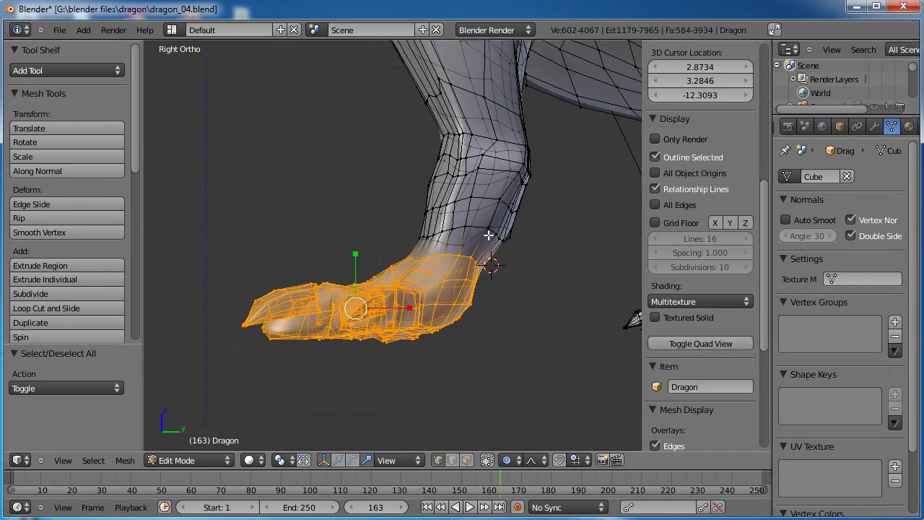
Scale the front foot up by 1.283 with smooth proportional falloff reaching into the ankle
{"action": "middle_click_drag", "start_coordinate": [448, 259], "coordinate": [403, 296]}
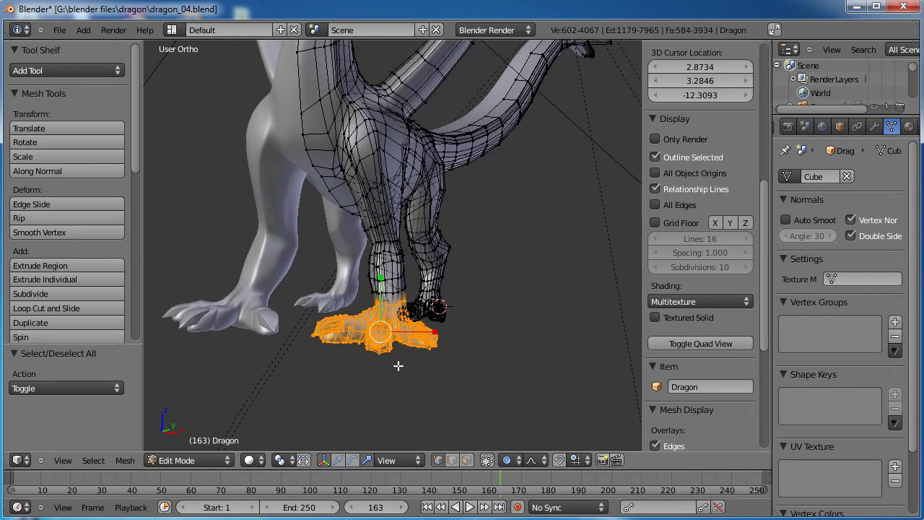
{"action": "middle_click_drag", "start_coordinate": [364, 349], "coordinate": [427, 277]}
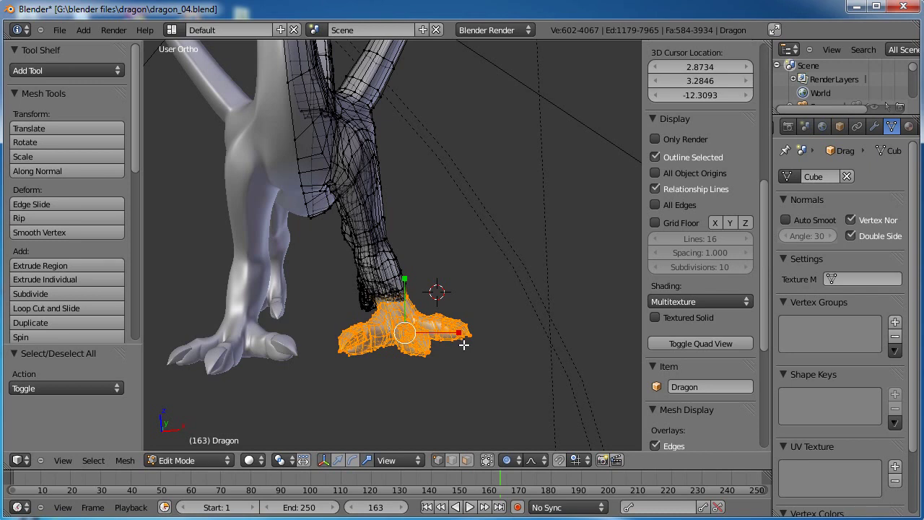
{"action": "key", "text": "s"}
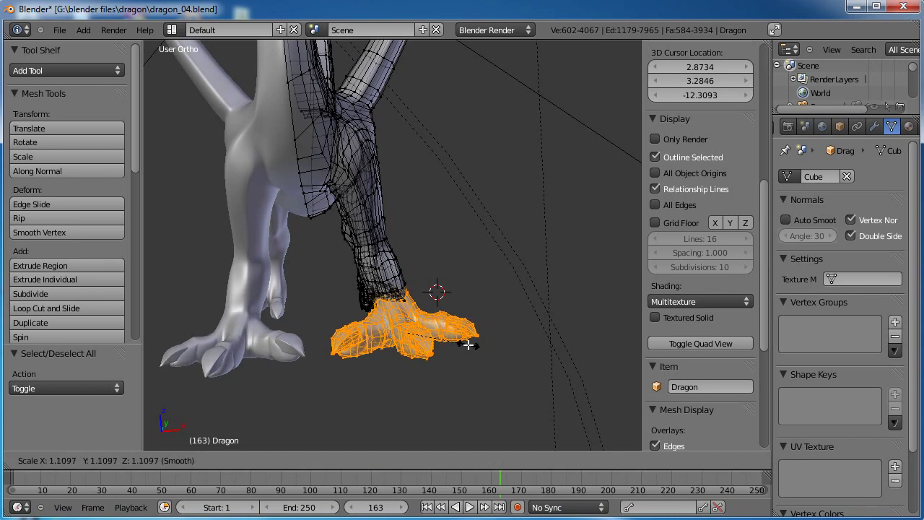
{"action": "scroll", "coordinate": [469, 348], "scroll_direction": "down", "scroll_amount": 8}
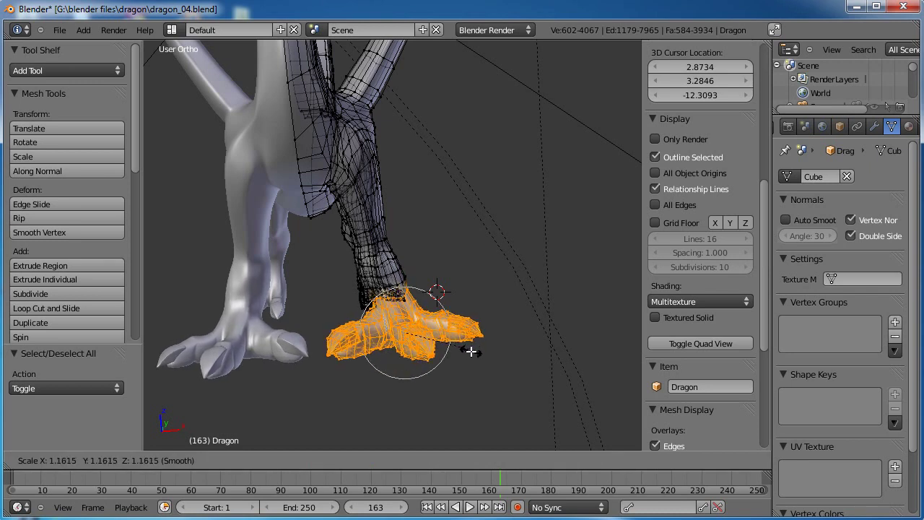
{"action": "scroll", "coordinate": [472, 357], "scroll_direction": "down", "scroll_amount": 3}
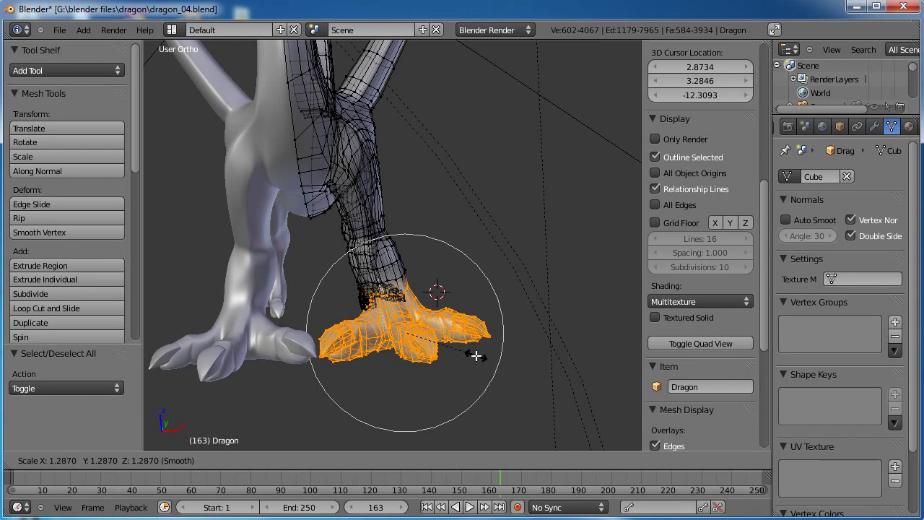
{"action": "left_click", "coordinate": [477, 354]}
Deselect the mesh, return to Sculpt Mode and examine the enlarged front feet and legs from several angles
{"action": "middle_click_drag", "start_coordinate": [278, 289], "coordinate": [346, 295]}
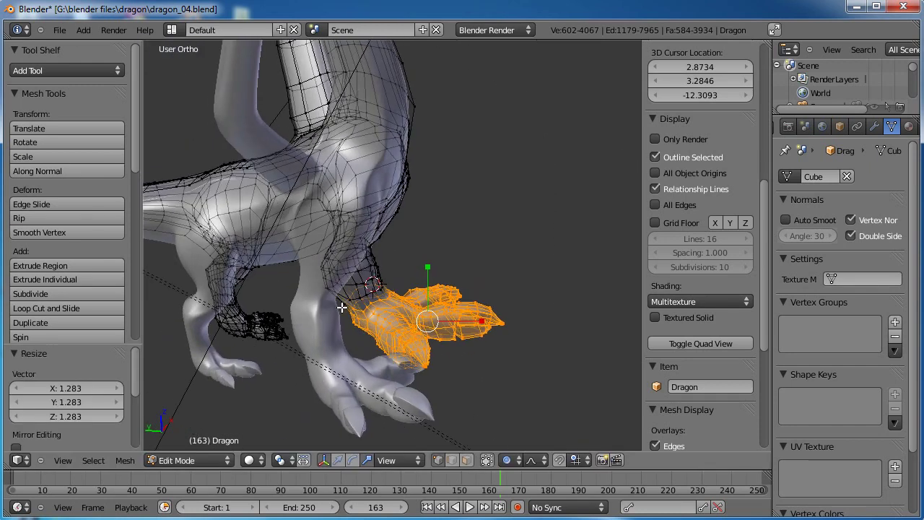
{"action": "scroll", "coordinate": [346, 296], "scroll_direction": "down", "scroll_amount": 4}
{"action": "key", "text": "a"}
{"action": "middle_click_drag", "start_coordinate": [504, 266], "coordinate": [373, 273]}
{"action": "key", "text": "Tab"}
{"action": "mouse_move", "coordinate": [468, 250]}
{"action": "middle_mouse_down"}
{"action": "mouse_move", "coordinate": [420, 293]}
{"action": "mouse_move", "coordinate": [421, 303]}
{"action": "mouse_move", "coordinate": [400, 306]}
{"action": "mouse_move", "coordinate": [406, 264]}
{"action": "mouse_move", "coordinate": [421, 348]}
{"action": "mouse_move", "coordinate": [465, 337]}
{"action": "middle_mouse_up"}
{"action": "middle_click_drag", "start_coordinate": [492, 297], "coordinate": [494, 337]}
{"action": "key", "text": "KP_3"}
{"action": "scroll", "coordinate": [416, 314], "scroll_direction": "up", "scroll_amount": 4}
{"action": "middle_click_drag", "start_coordinate": [448, 327], "coordinate": [419, 306]}
{"action": "scroll", "coordinate": [482, 178], "scroll_direction": "up", "scroll_amount": 4}
{"action": "scroll", "coordinate": [482, 184], "scroll_direction": "down", "scroll_amount": 2}
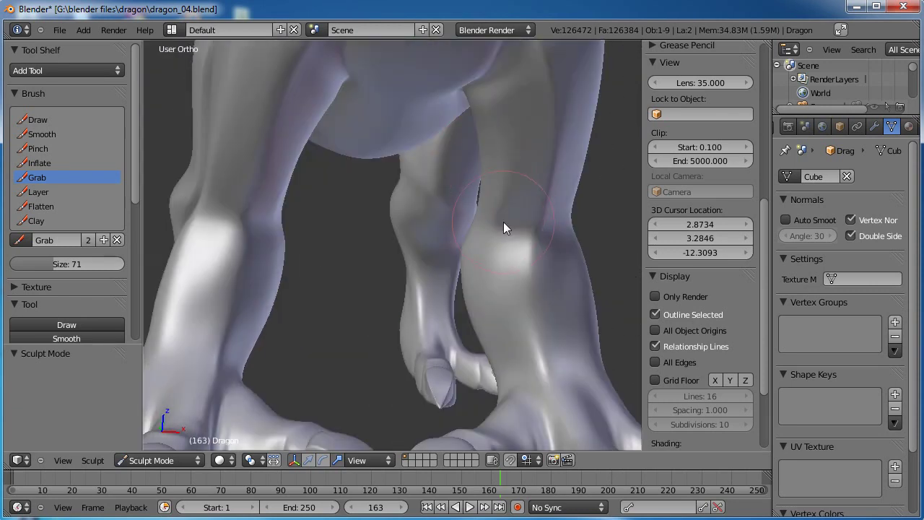
{"action": "key", "text": "KP_5"}
{"action": "mouse_move", "coordinate": [459, 276]}
{"action": "middle_mouse_down"}
{"action": "mouse_move", "coordinate": [425, 293]}
{"action": "mouse_move", "coordinate": [397, 267]}
{"action": "mouse_move", "coordinate": [459, 249]}
{"action": "mouse_move", "coordinate": [416, 280]}
{"action": "mouse_move", "coordinate": [428, 137]}
{"action": "mouse_move", "coordinate": [365, 255]}
{"action": "mouse_move", "coordinate": [438, 241]}
{"action": "middle_mouse_up"}
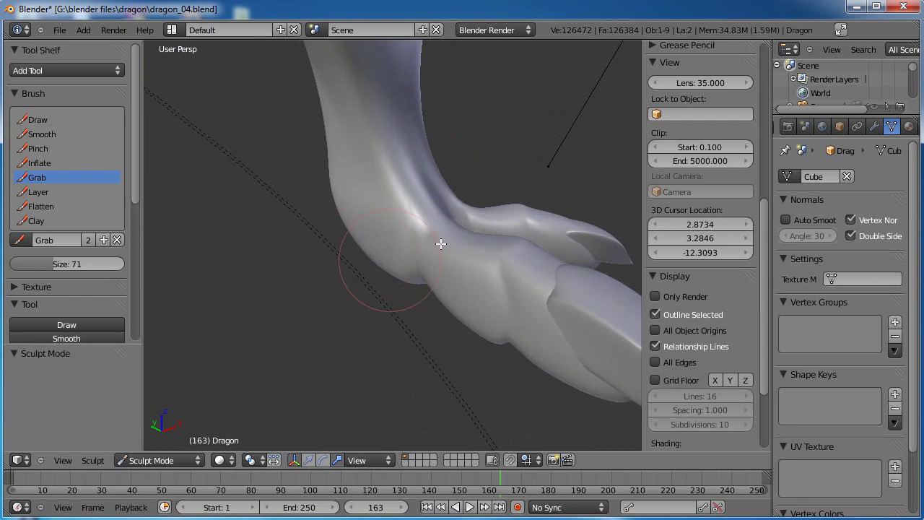
In Edit Mode, select the hind foot's outer toe from its base edge loops to the claw tip
{"action": "key", "text": "Tab"}
{"action": "mouse_move", "coordinate": [368, 406]}
{"action": "middle_mouse_down"}
{"action": "mouse_move", "coordinate": [357, 255]}
{"action": "mouse_move", "coordinate": [332, 293]}
{"action": "mouse_move", "coordinate": [514, 369]}
{"action": "mouse_move", "coordinate": [476, 285]}
{"action": "mouse_move", "coordinate": [473, 306]}
{"action": "middle_mouse_up"}
{"action": "middle_click_drag", "start_coordinate": [481, 163], "coordinate": [395, 226]}
{"action": "scroll", "coordinate": [425, 256], "scroll_direction": "up", "scroll_amount": 3}
{"action": "left_click", "coordinate": [384, 218], "text": "alt"}
{"action": "left_click", "coordinate": [379, 214], "text": "alt"}
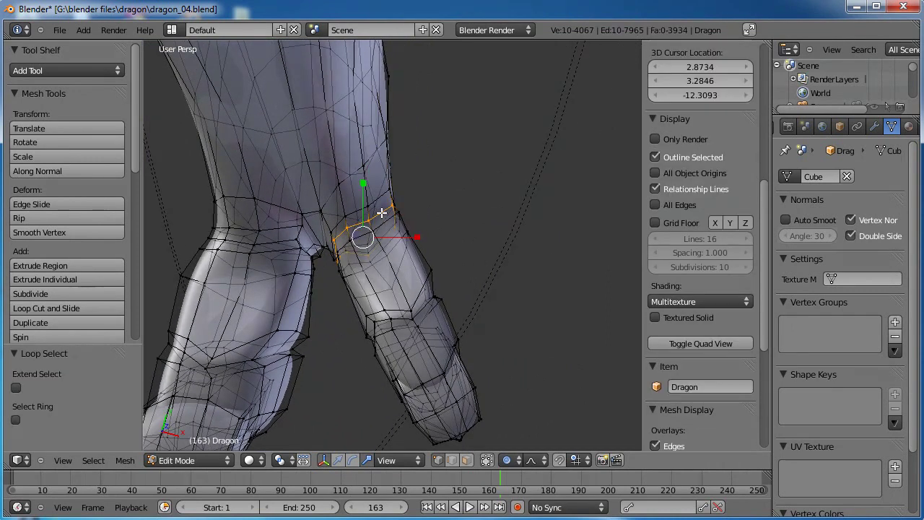
{"action": "left_click", "coordinate": [386, 225], "text": "alt+shift"}
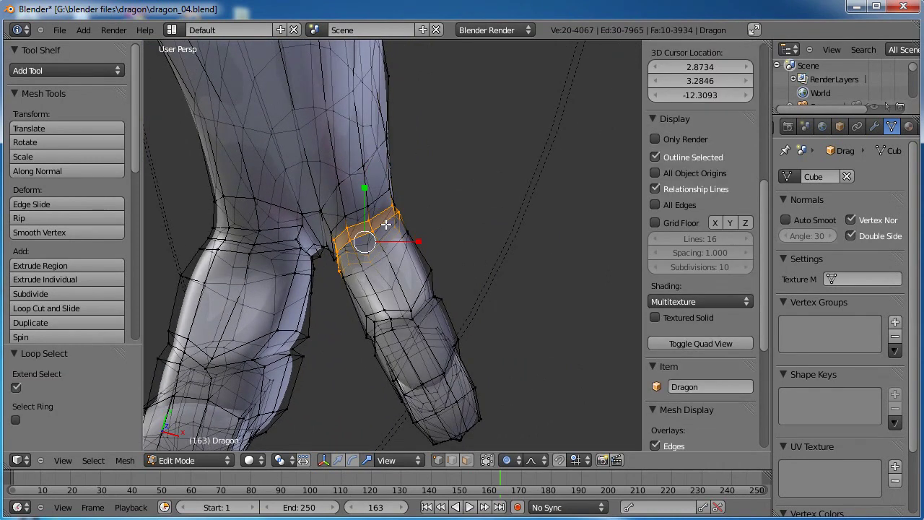
{"action": "left_click", "coordinate": [411, 253], "text": "alt+shift"}
{"action": "left_click", "coordinate": [427, 289], "text": "alt+shift"}
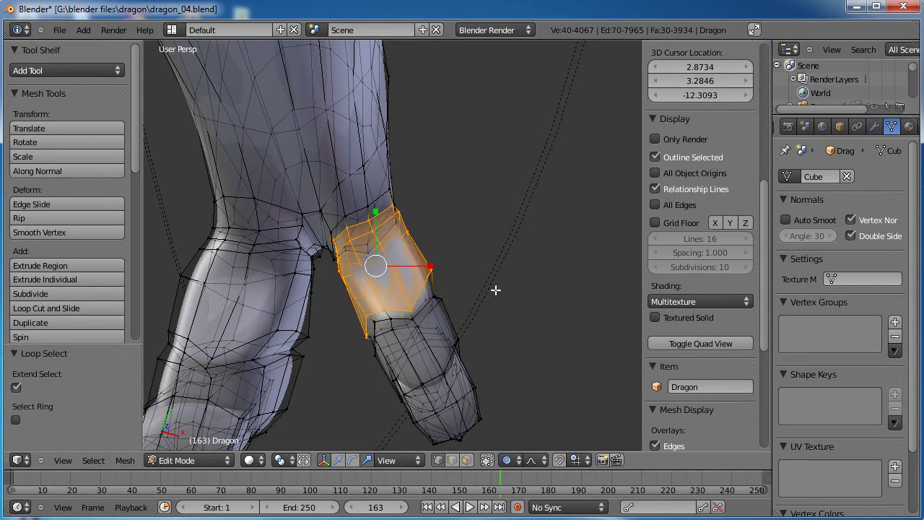
{"action": "key", "text": "b"}
{"action": "left_click_drag", "start_coordinate": [523, 260], "coordinate": [360, 456]}
Duplicate the selected toe in the top orthographic view and place the copy on the inner side of the hind foot
{"action": "middle_click_drag", "start_coordinate": [398, 415], "coordinate": [157, 196]}
{"action": "scroll", "coordinate": [156, 196], "scroll_direction": "down", "scroll_amount": 5}
{"action": "middle_click_drag", "start_coordinate": [351, 182], "coordinate": [503, 231]}
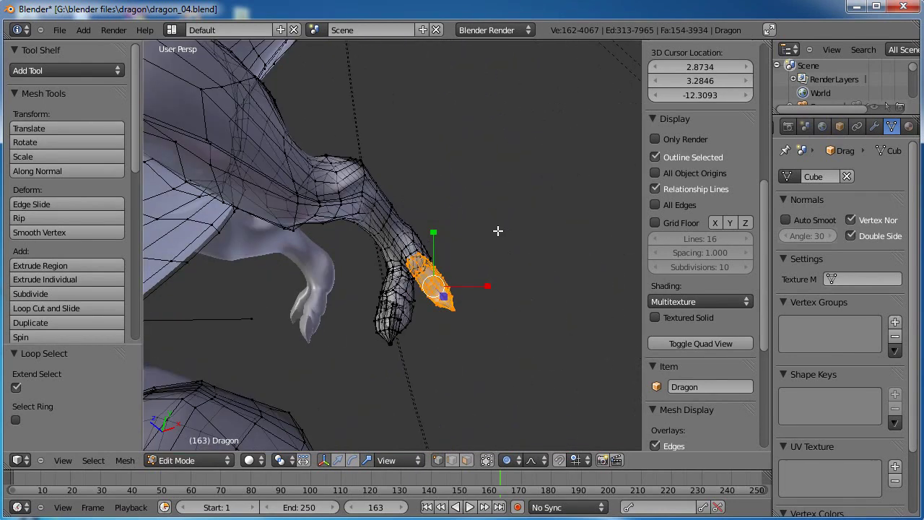
{"action": "key", "text": "KP_7"}
{"action": "key", "text": "KP_5"}
{"action": "scroll", "coordinate": [433, 235], "scroll_direction": "up", "scroll_amount": 4}
{"action": "middle_click_drag", "start_coordinate": [408, 210], "coordinate": [461, 231], "text": "shift"}
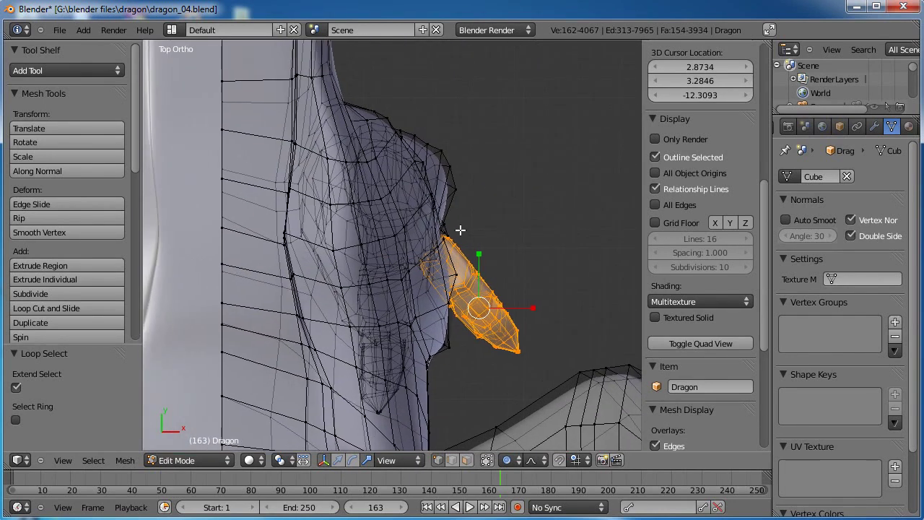
{"action": "key", "text": "g"}
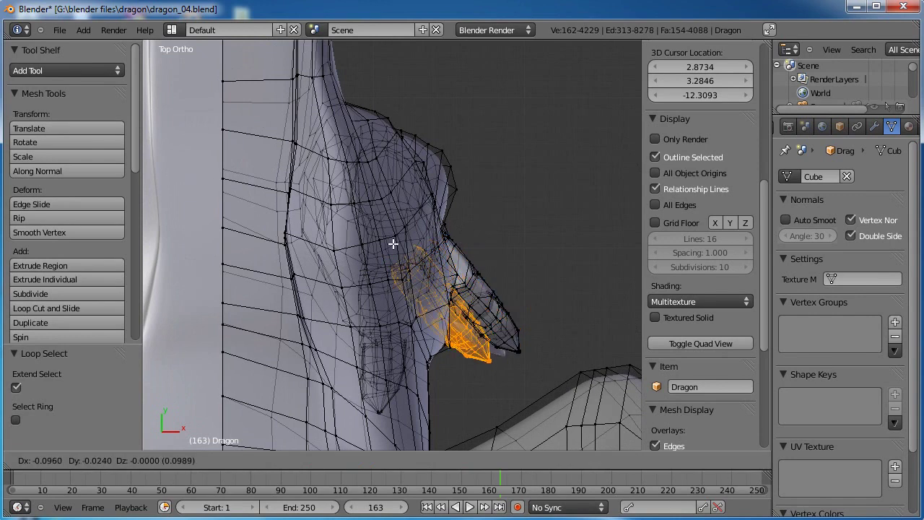
{"action": "left_click", "coordinate": [354, 234]}
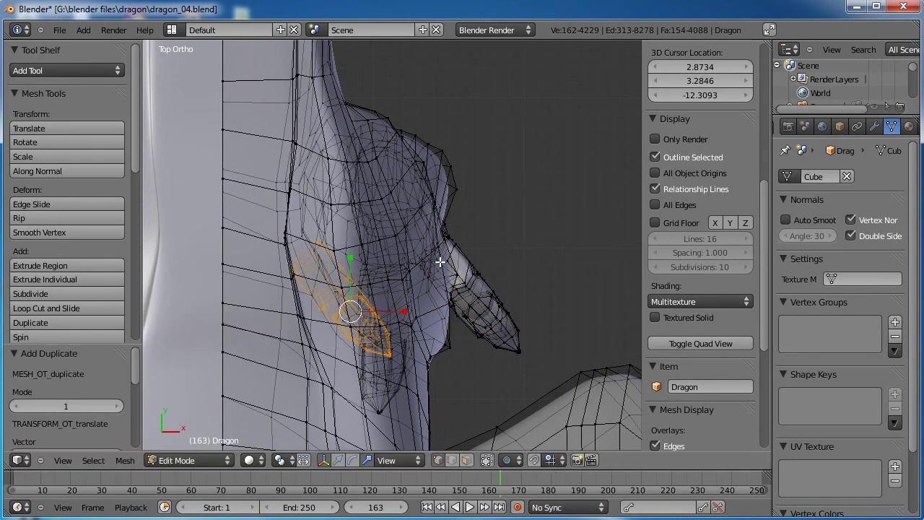
Rotate the duplicated toe in several passes, ending with 17.71° and 13.796°, and shift it so its claw angles inward from the hind foot
{"action": "key", "text": "r"}
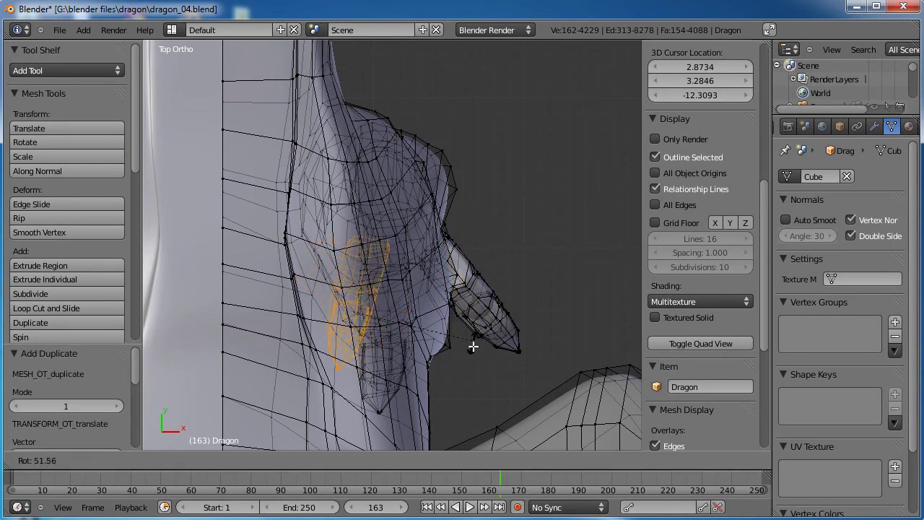
{"action": "left_click", "coordinate": [473, 346]}
{"action": "key", "text": "g"}
{"action": "left_click", "coordinate": [451, 287]}
{"action": "key", "text": "r"}
{"action": "left_click", "coordinate": [469, 286]}
{"action": "key", "text": "g"}
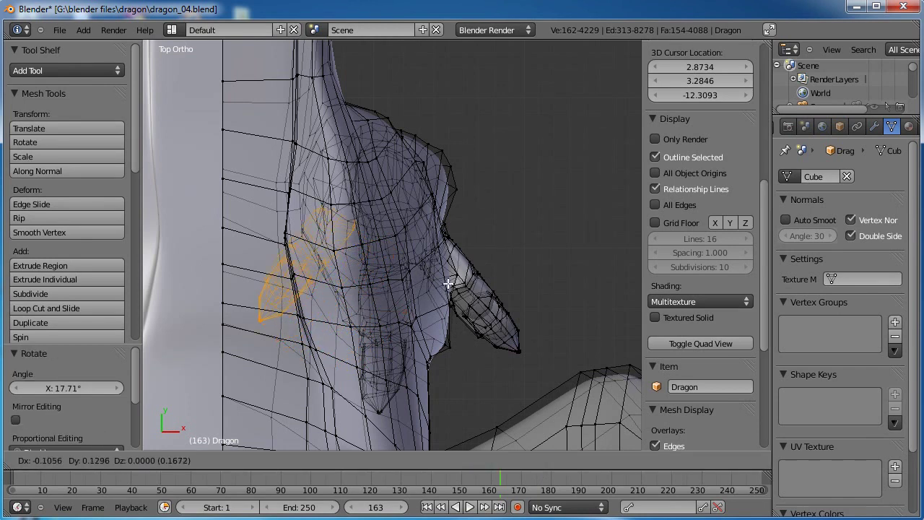
{"action": "left_click", "coordinate": [444, 279]}
{"action": "key", "text": "r"}
{"action": "left_click", "coordinate": [467, 277]}
Fine-tune the duplicated toe's placement beside the hind foot, rotating it by -14.959° and -2.289° and moving it about 0.034 in X and -0.038 in Y
{"action": "key", "text": "g"}
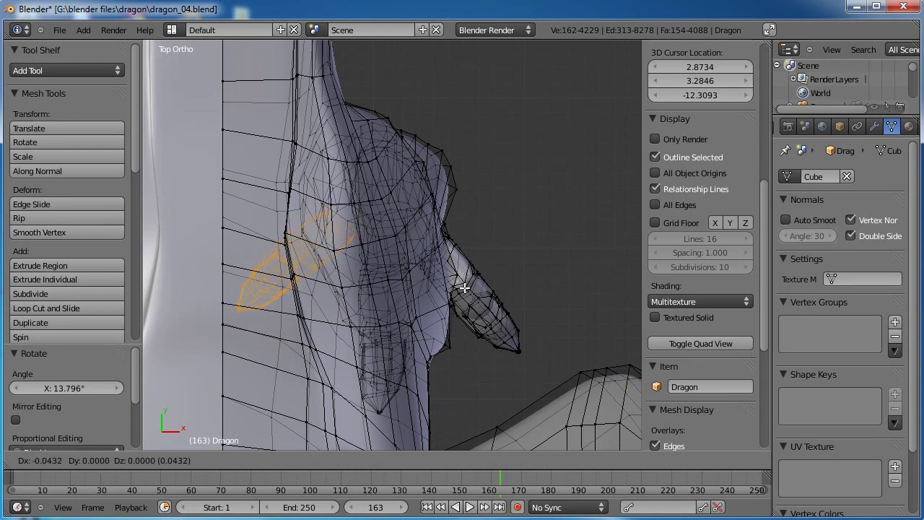
{"action": "left_click", "coordinate": [464, 290]}
{"action": "key", "text": "r"}
{"action": "left_click", "coordinate": [511, 224]}
{"action": "key", "text": "g"}
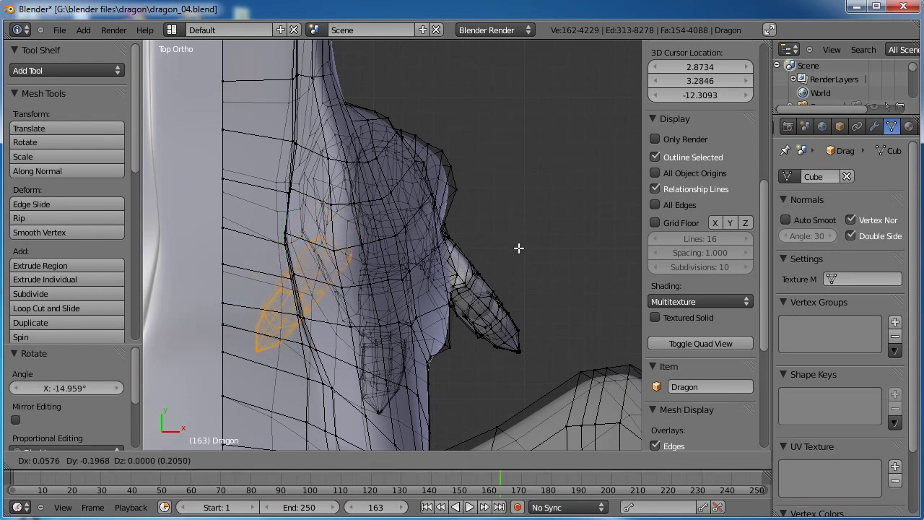
{"action": "left_click", "coordinate": [532, 235]}
{"action": "key", "text": "r"}
{"action": "left_click", "coordinate": [531, 237]}
{"action": "key", "text": "g"}
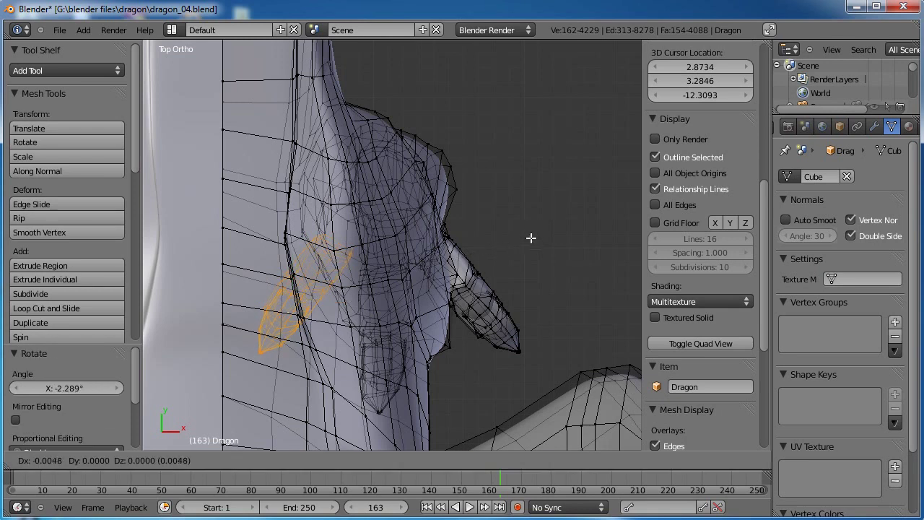
{"action": "left_click", "coordinate": [538, 243]}
In face select mode, select the six faces on the foot's inner side facing the duplicated toe and delete them
{"action": "middle_click_drag", "start_coordinate": [538, 242], "coordinate": [401, 307]}
{"action": "scroll", "coordinate": [405, 310], "scroll_direction": "up", "scroll_amount": 4}
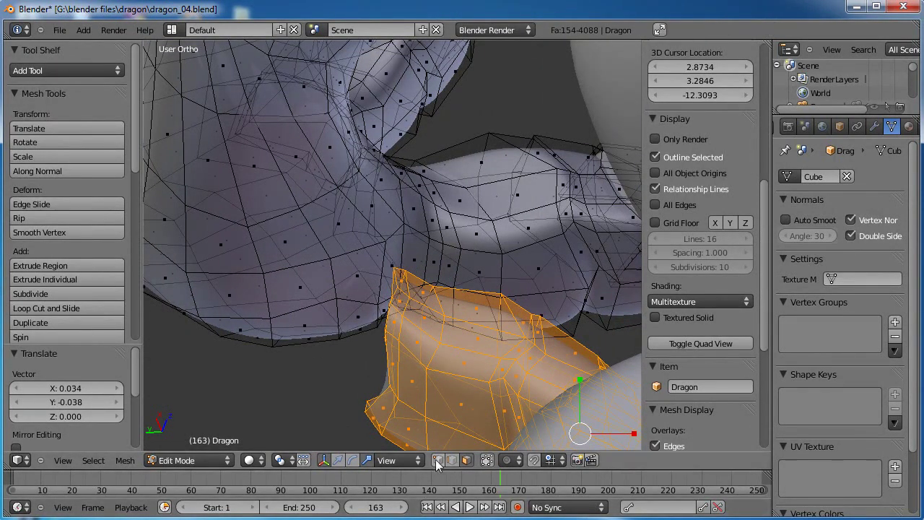
{"action": "left_click", "coordinate": [466, 460]}
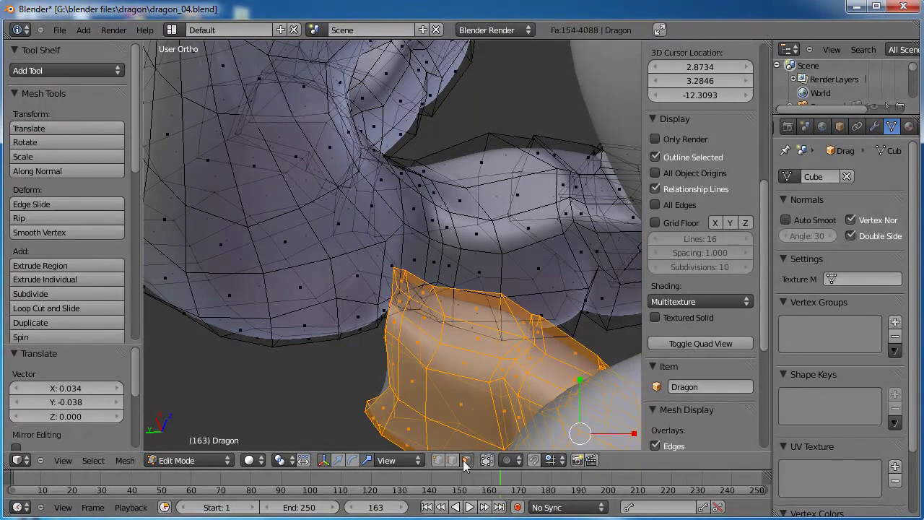
{"action": "right_click", "coordinate": [307, 285]}
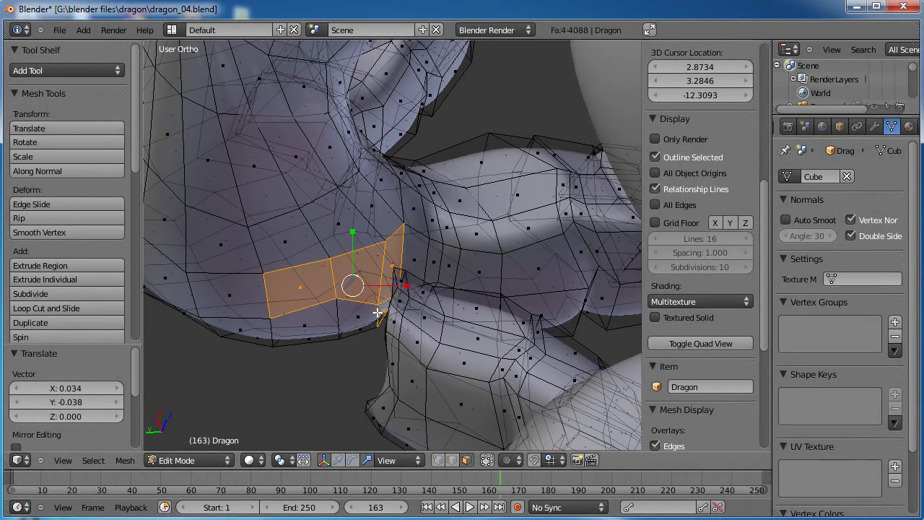
{"action": "middle_click_drag", "start_coordinate": [382, 324], "coordinate": [402, 304]}
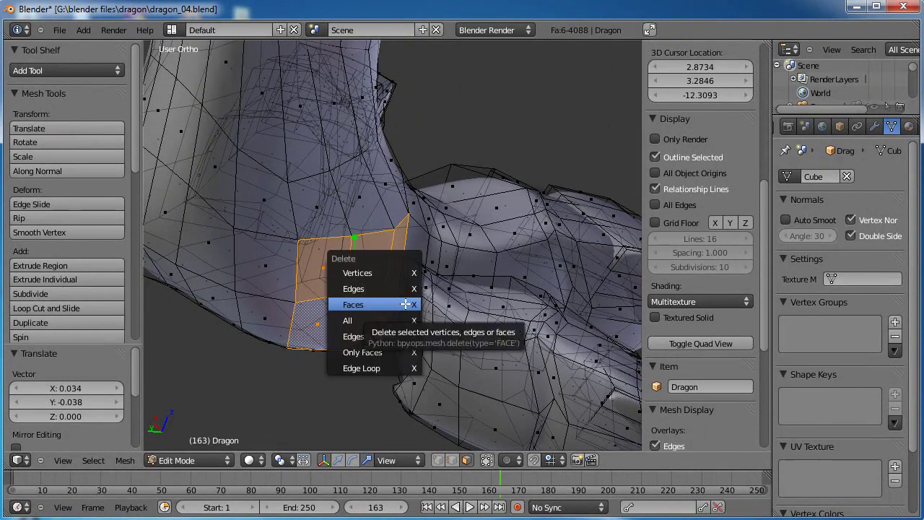
{"action": "left_click", "coordinate": [405, 304]}
Select the edge loop around the new hole in the foot and smooth its vertices once
{"action": "middle_click_drag", "start_coordinate": [403, 286], "coordinate": [379, 283]}
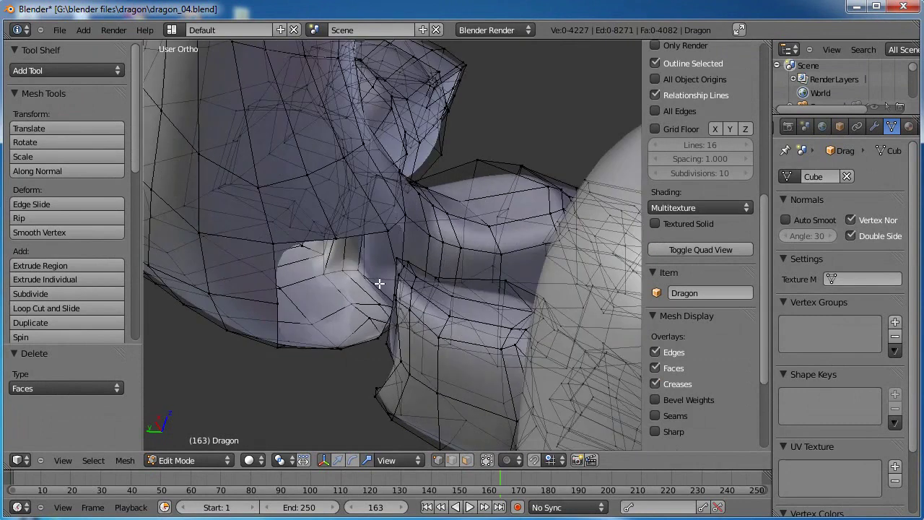
{"action": "right_click", "coordinate": [369, 238], "text": "alt"}
{"action": "middle_click_drag", "start_coordinate": [374, 243], "coordinate": [361, 283]}
{"action": "middle_click_drag", "start_coordinate": [398, 353], "coordinate": [505, 173]}
{"action": "middle_click_drag", "start_coordinate": [434, 299], "coordinate": [398, 304]}
{"action": "left_click", "coordinate": [398, 303]}
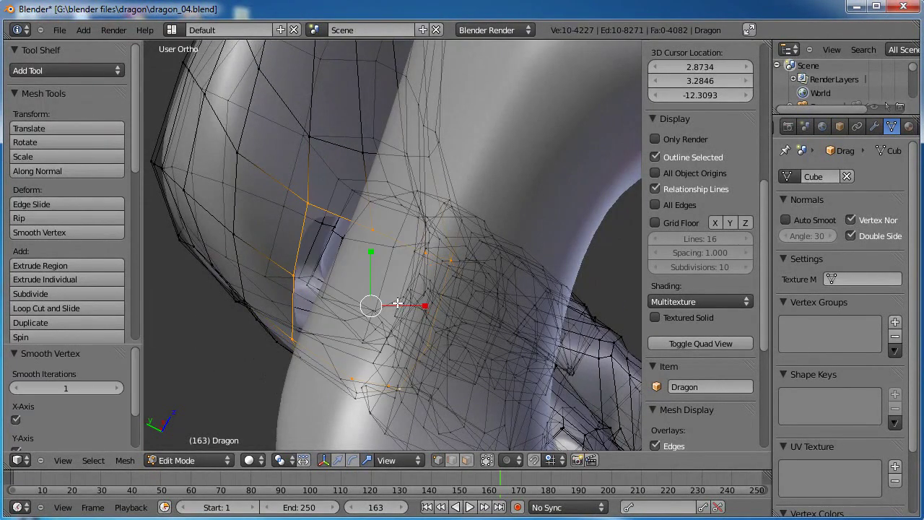
In the top orthographic view, rotate the hole's edge loop by about -11° and move it slightly inward toward the new toe
{"action": "middle_click_drag", "start_coordinate": [375, 313], "coordinate": [414, 284]}
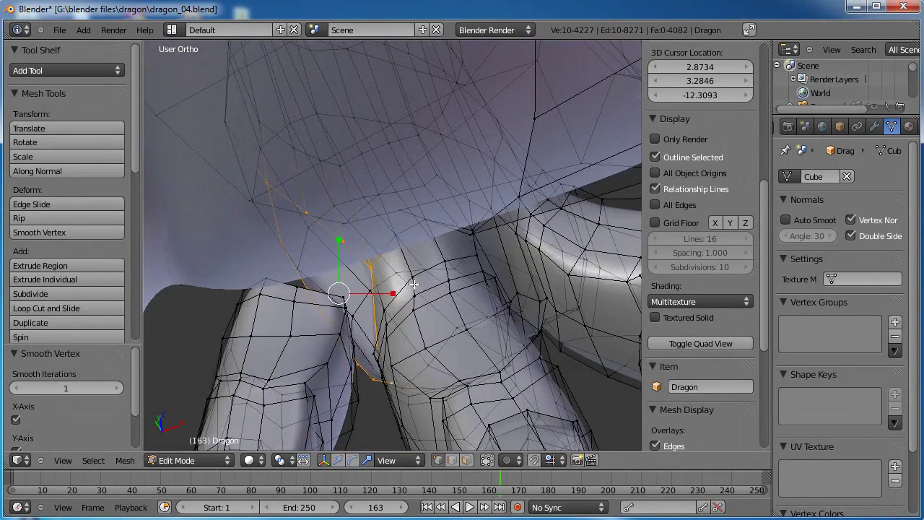
{"action": "key", "text": "KP_7"}
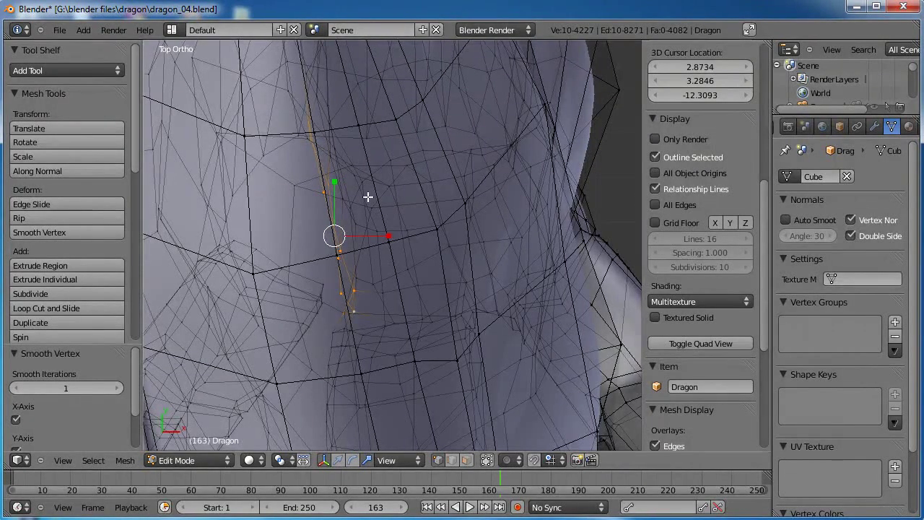
{"action": "middle_click_drag", "start_coordinate": [368, 195], "coordinate": [391, 227], "text": "shift"}
{"action": "key", "text": "r"}
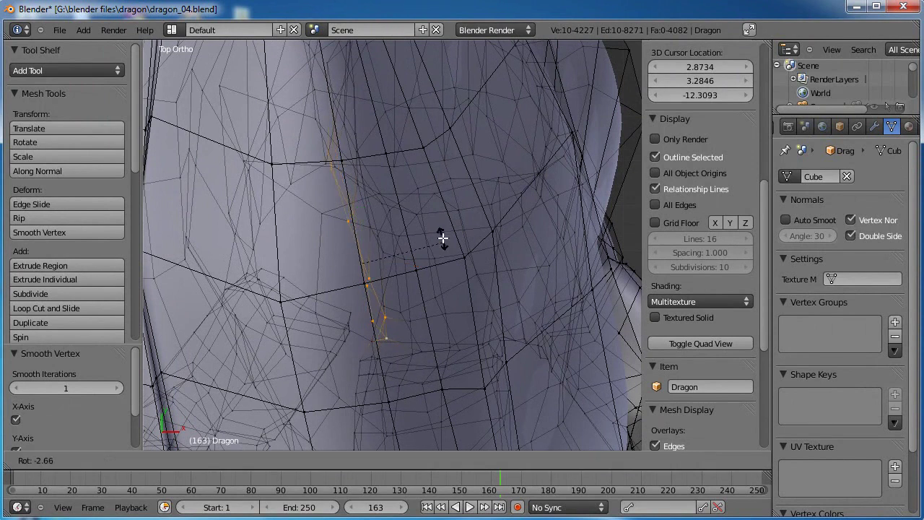
{"action": "left_click", "coordinate": [436, 234]}
{"action": "key", "text": "g"}
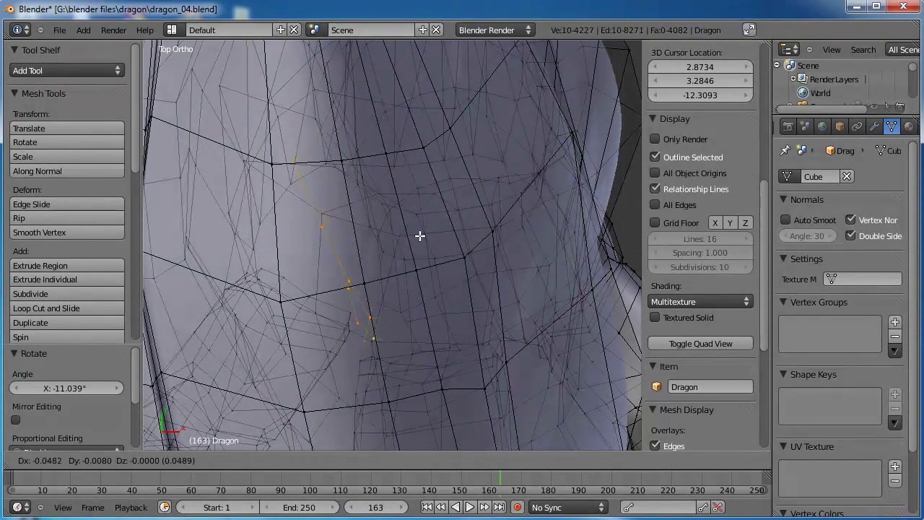
{"action": "left_click", "coordinate": [420, 235]}
Select the new toe's base loop, rotate it 15.298°, then with smooth proportional editing rotate it 15.041° and scale it by 1.133
{"action": "left_click", "coordinate": [295, 286], "text": "alt"}
{"action": "middle_click_drag", "start_coordinate": [294, 286], "coordinate": [389, 291], "text": "shift"}
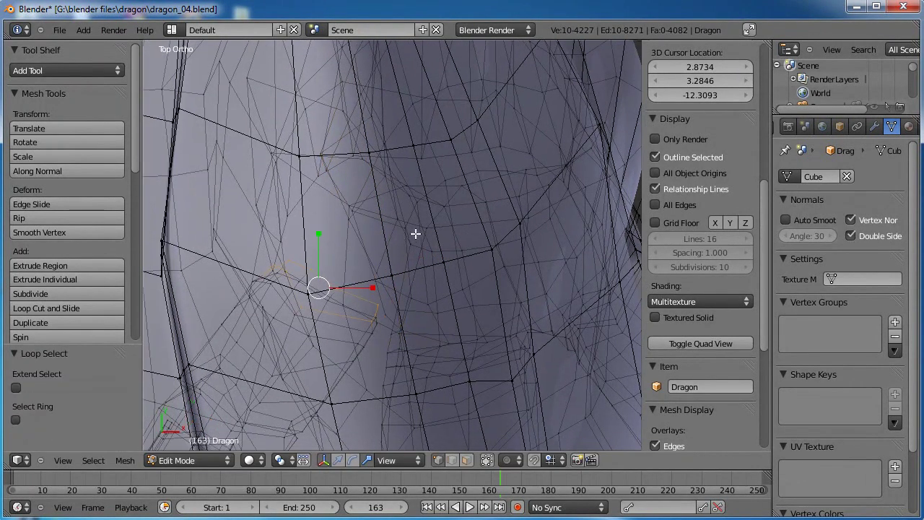
{"action": "key", "text": "r"}
{"action": "left_click", "coordinate": [425, 260]}
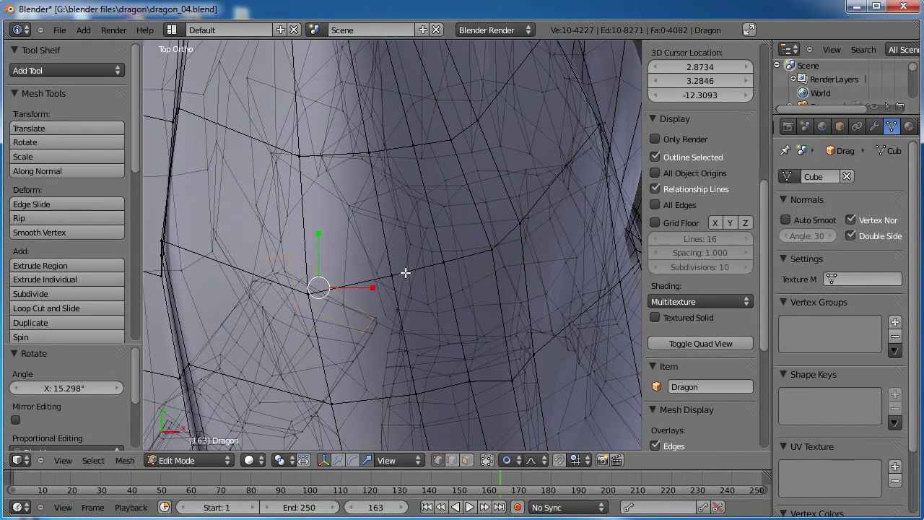
{"action": "key", "text": "r"}
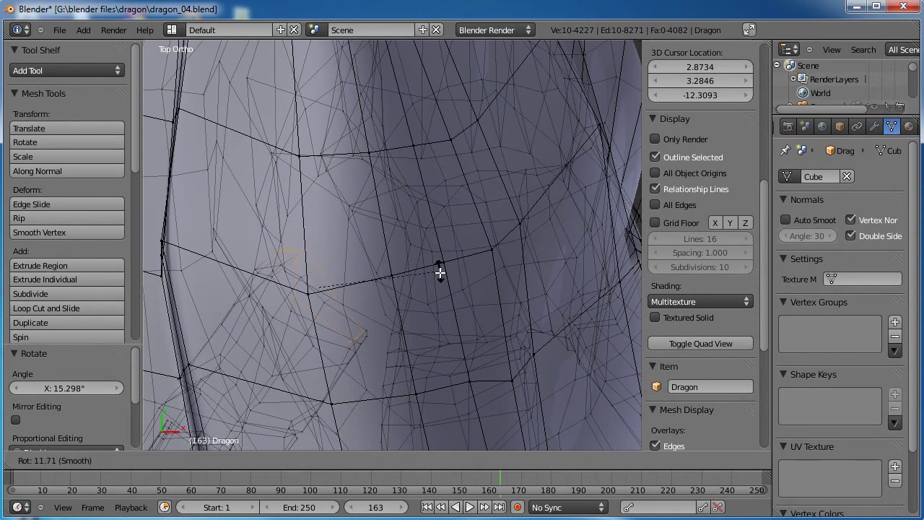
{"action": "left_click", "coordinate": [440, 273]}
{"action": "key", "text": "s"}
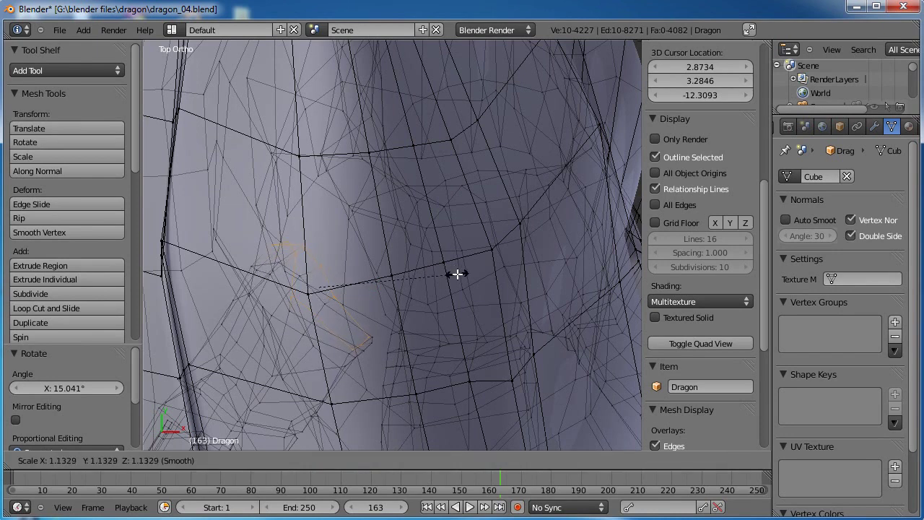
{"action": "left_click", "coordinate": [457, 273]}
Fill the first two faces bridging the hole in the foot and the new toe's open base
{"action": "scroll", "coordinate": [439, 283], "scroll_direction": "down", "scroll_amount": 3}
{"action": "middle_click_drag", "start_coordinate": [439, 283], "coordinate": [401, 360]}
{"action": "scroll", "coordinate": [409, 303], "scroll_direction": "up", "scroll_amount": 2}
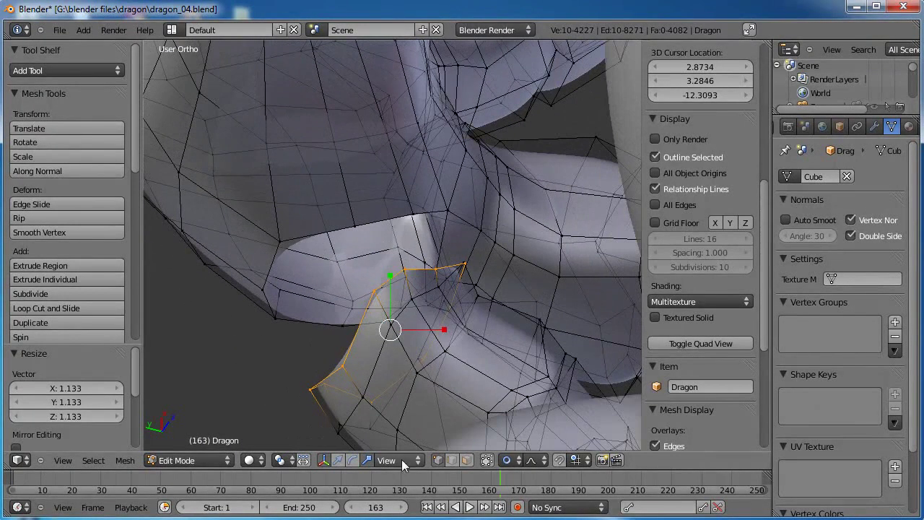
{"action": "middle_click_drag", "start_coordinate": [450, 413], "coordinate": [359, 367]}
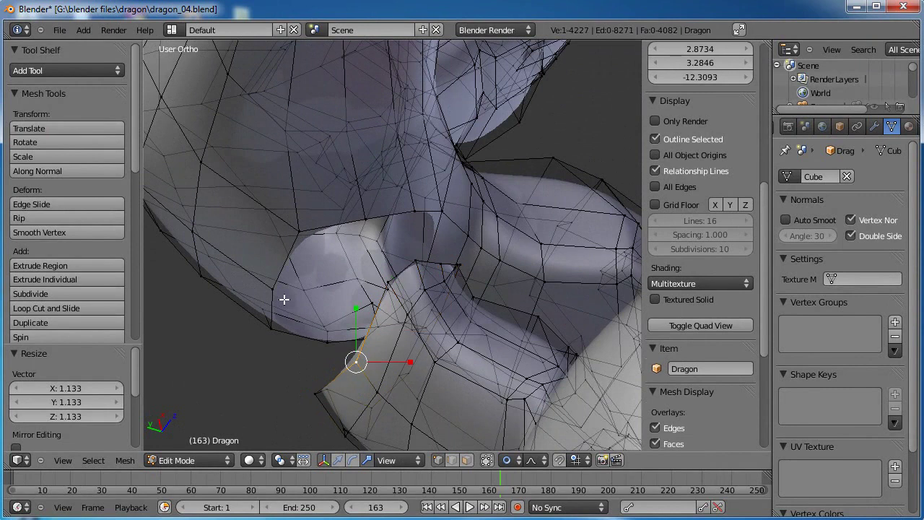
{"action": "middle_click_drag", "start_coordinate": [416, 309], "coordinate": [346, 275]}
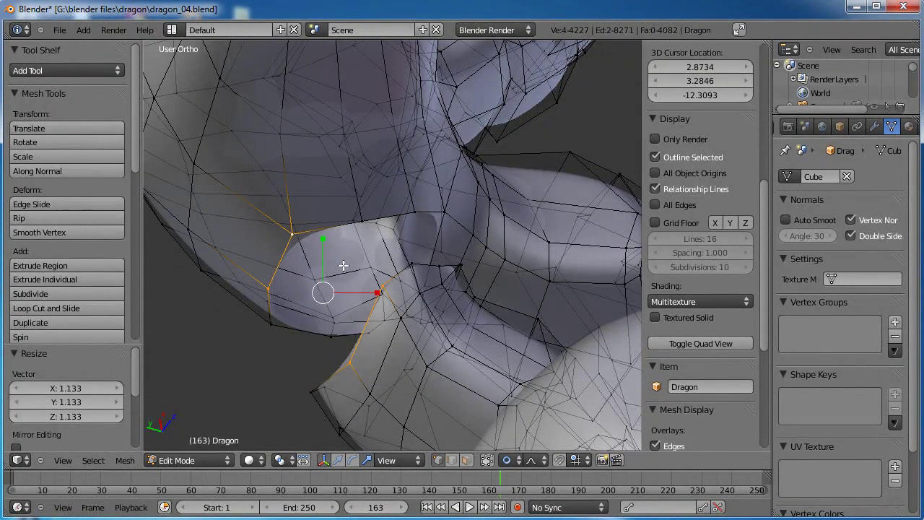
{"action": "key", "text": "f"}
{"action": "middle_click_drag", "start_coordinate": [431, 274], "coordinate": [378, 257]}
{"action": "right_click", "coordinate": [283, 232], "text": "shift"}
{"action": "key", "text": "f"}
Select further matching vertices on the foot opening and toe base and fill two more bridging faces
{"action": "right_click", "coordinate": [381, 265]}
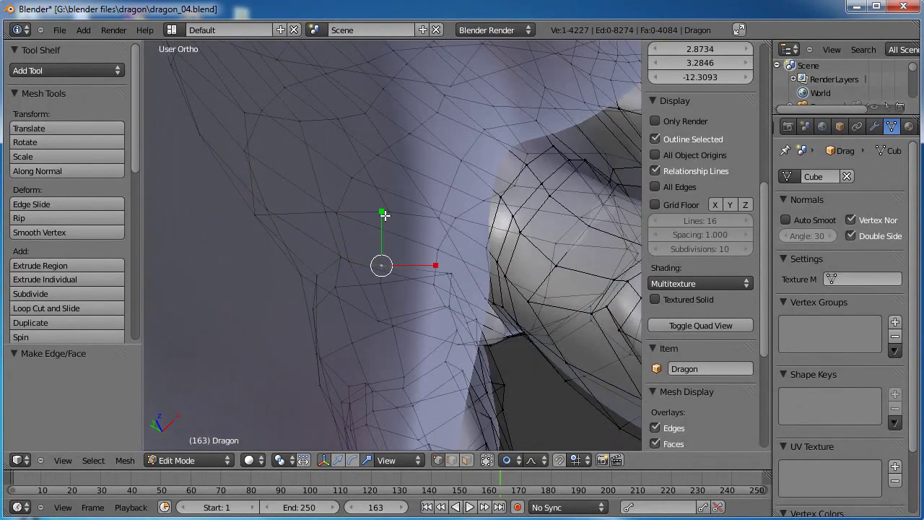
{"action": "right_click", "coordinate": [318, 213], "text": "shift"}
{"action": "middle_click_drag", "start_coordinate": [476, 284], "coordinate": [421, 242]}
{"action": "right_click", "coordinate": [422, 284]}
{"action": "right_click", "coordinate": [431, 226], "text": "shift"}
{"action": "right_click", "coordinate": [387, 214], "text": "shift"}
Turn off proportional editing and reposition the vertex at the edge of the remaining gap between the foot and the new toe
{"action": "middle_click_drag", "start_coordinate": [453, 303], "coordinate": [408, 277]}
{"action": "right_click", "coordinate": [436, 289]}
{"action": "scroll", "coordinate": [477, 324], "scroll_direction": "up", "scroll_amount": 4}
{"action": "key", "text": "g"}
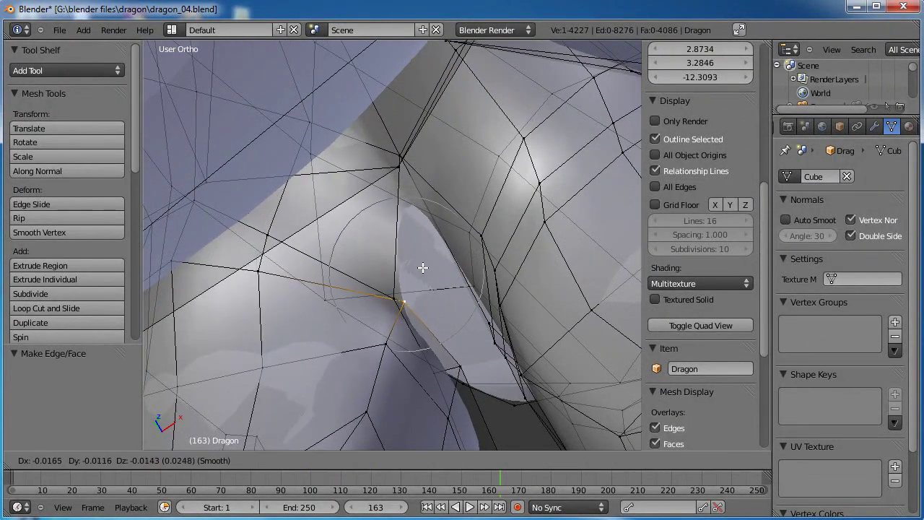
{"action": "left_click", "coordinate": [424, 242]}
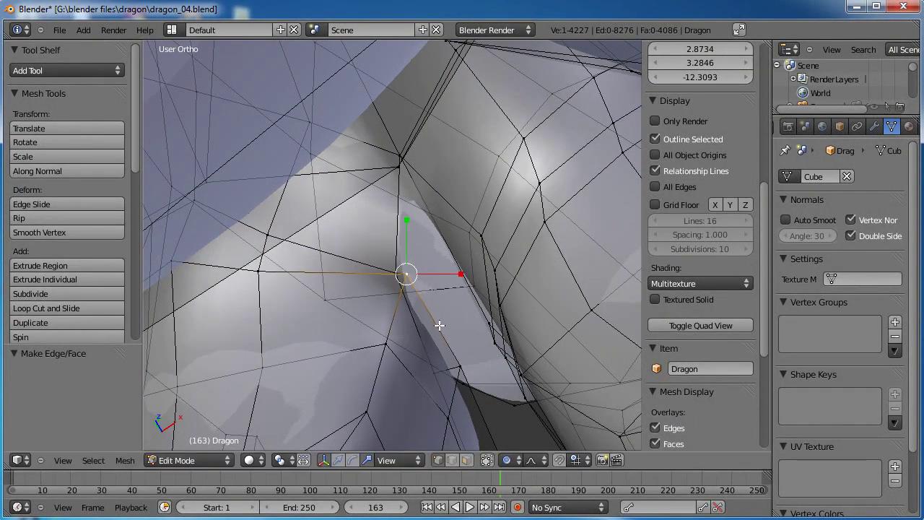
{"action": "key", "text": "o"}
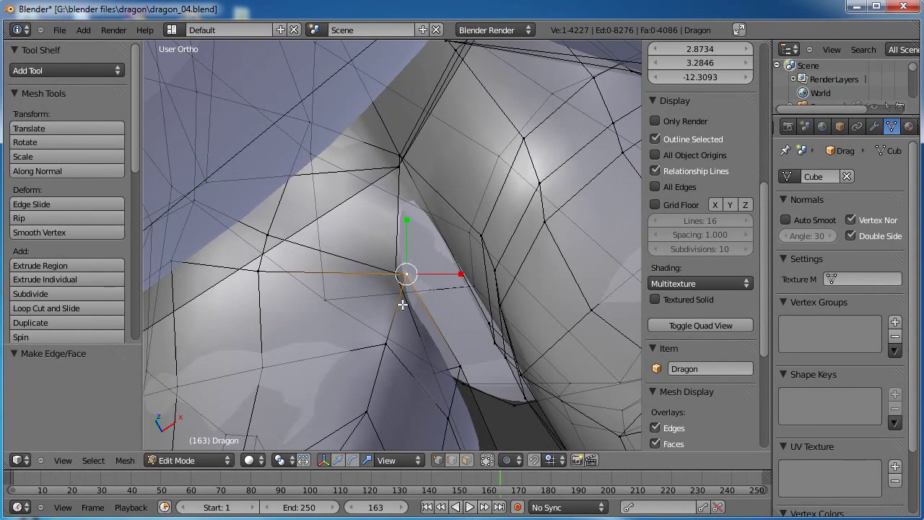
{"action": "key", "text": "g"}
{"action": "left_click", "coordinate": [390, 333]}
{"action": "scroll", "coordinate": [430, 329], "scroll_direction": "up", "scroll_amount": 5}
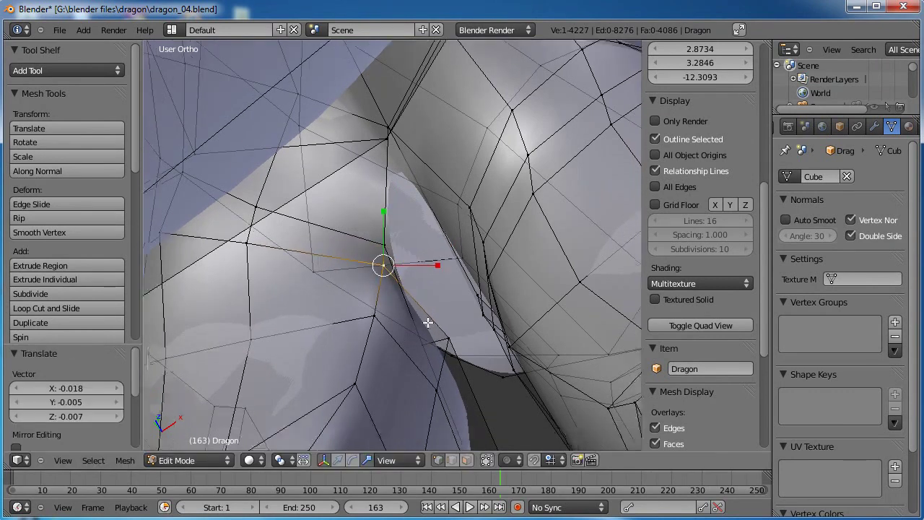
{"action": "scroll", "coordinate": [399, 328], "scroll_direction": "down", "scroll_amount": 3}
{"action": "key", "text": "g"}
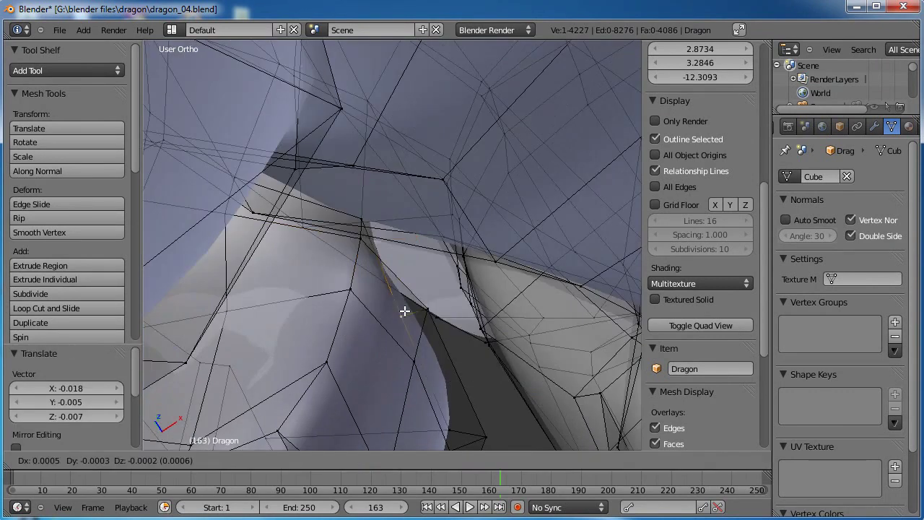
{"action": "left_click", "coordinate": [422, 294]}
Fill another bridging face on the underside of the toe joint and move its corner vertex by about -0.011, -0.005, 0.006
{"action": "middle_click_drag", "start_coordinate": [407, 309], "coordinate": [315, 216]}
{"action": "right_click", "coordinate": [332, 102], "text": "shift"}
{"action": "key", "text": "f"}
{"action": "key", "text": "g"}
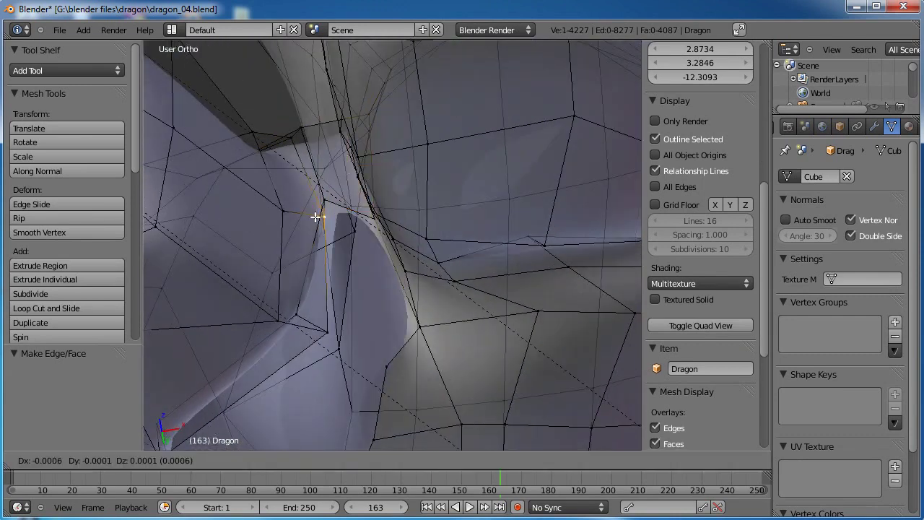
{"action": "left_click", "coordinate": [312, 219]}
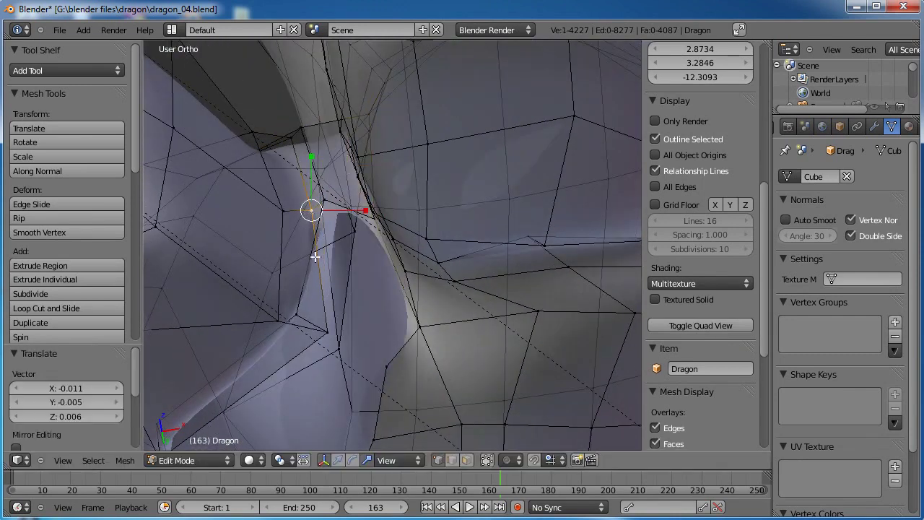
Reposition the two adjacent vertices at the lower end of the open seam so that their edges no longer cross
{"action": "right_click", "coordinate": [328, 334]}
{"action": "key", "text": "g"}
{"action": "left_click", "coordinate": [306, 324]}
{"action": "right_click", "coordinate": [297, 315]}
{"action": "key", "text": "g"}
{"action": "left_click", "coordinate": [317, 324]}
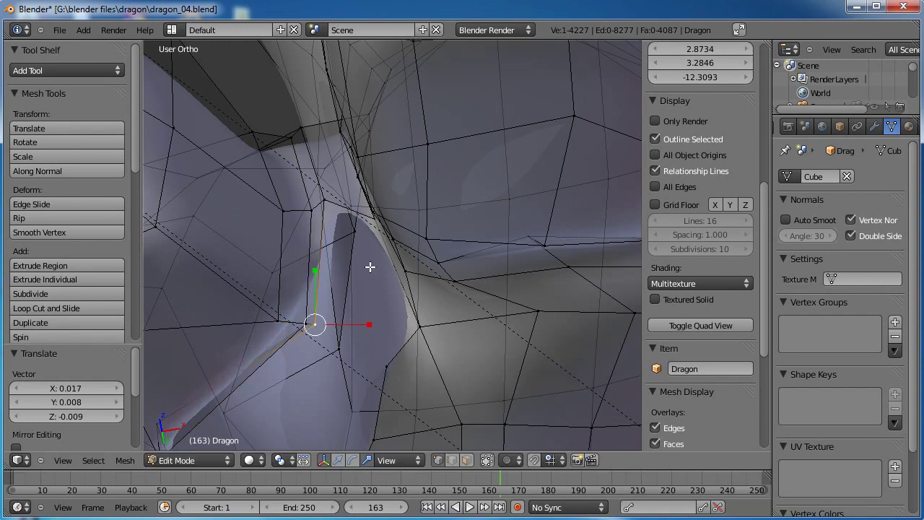
Fill the next bridging face along the seam and move the neighbouring rim vertex toward the opening
{"action": "middle_click_drag", "start_coordinate": [369, 267], "coordinate": [411, 297]}
{"action": "right_click", "coordinate": [312, 205], "text": "shift"}
{"action": "key", "text": "f"}
{"action": "mouse_move", "coordinate": [361, 247]}
{"action": "middle_mouse_down"}
{"action": "mouse_move", "coordinate": [412, 190]}
{"action": "mouse_move", "coordinate": [354, 219]}
{"action": "mouse_move", "coordinate": [368, 273]}
{"action": "mouse_move", "coordinate": [374, 261]}
{"action": "mouse_move", "coordinate": [358, 287]}
{"action": "mouse_move", "coordinate": [355, 198]}
{"action": "mouse_move", "coordinate": [360, 248]}
{"action": "middle_mouse_up"}
{"action": "right_click", "coordinate": [289, 160]}
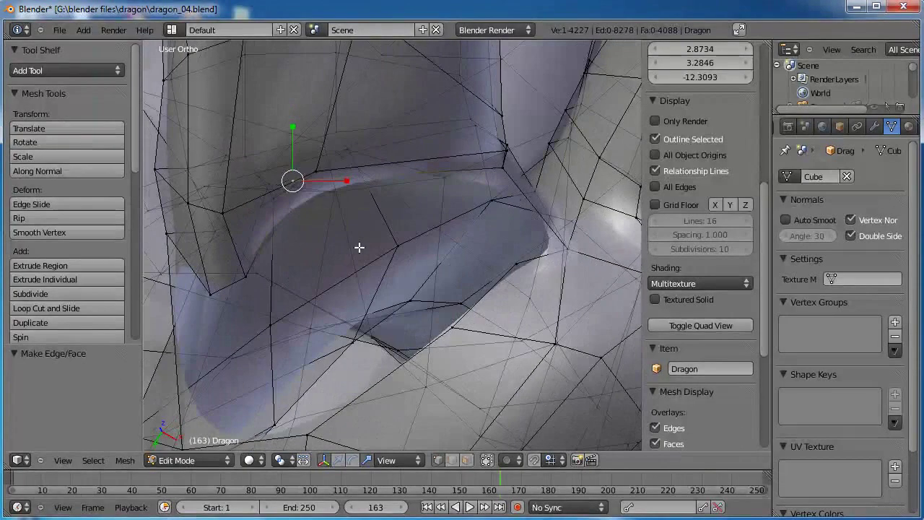
{"action": "key", "text": "g"}
{"action": "left_click", "coordinate": [388, 271]}
{"action": "key", "text": "g"}
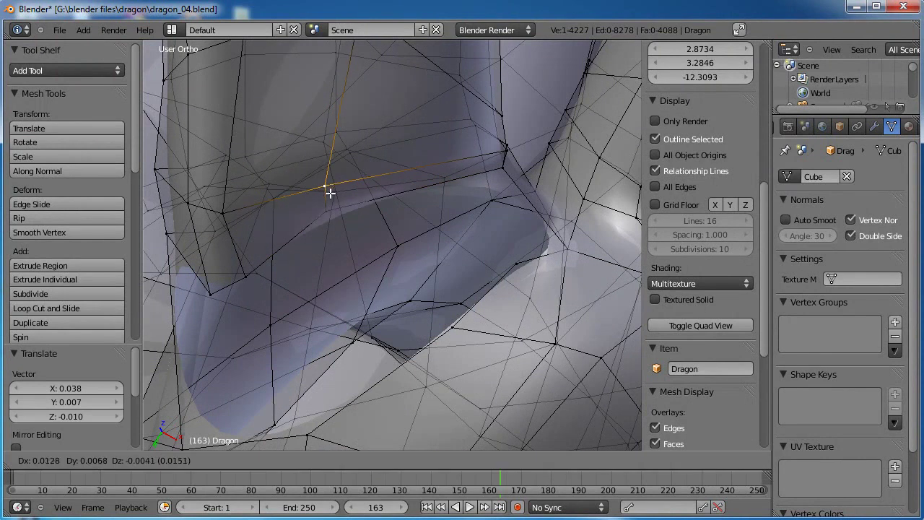
{"action": "left_click", "coordinate": [346, 240]}
Select the vertices at the narrow end of the opening and fill a face between them
{"action": "middle_click_drag", "start_coordinate": [398, 282], "coordinate": [391, 263]}
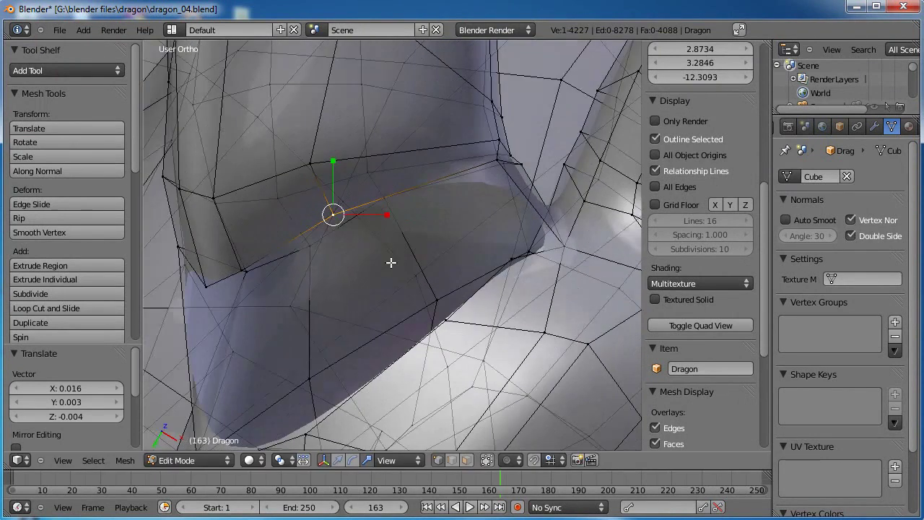
{"action": "right_click", "coordinate": [558, 250], "text": "shift"}
{"action": "right_click", "coordinate": [501, 163], "text": "shift"}
{"action": "key", "text": "f"}
Fill a bridging face between the rim vertices at the inner corner of the toe opening
{"action": "middle_click_drag", "start_coordinate": [448, 289], "coordinate": [377, 212]}
{"action": "right_click", "coordinate": [486, 249]}
{"action": "right_click", "coordinate": [556, 194], "text": "shift"}
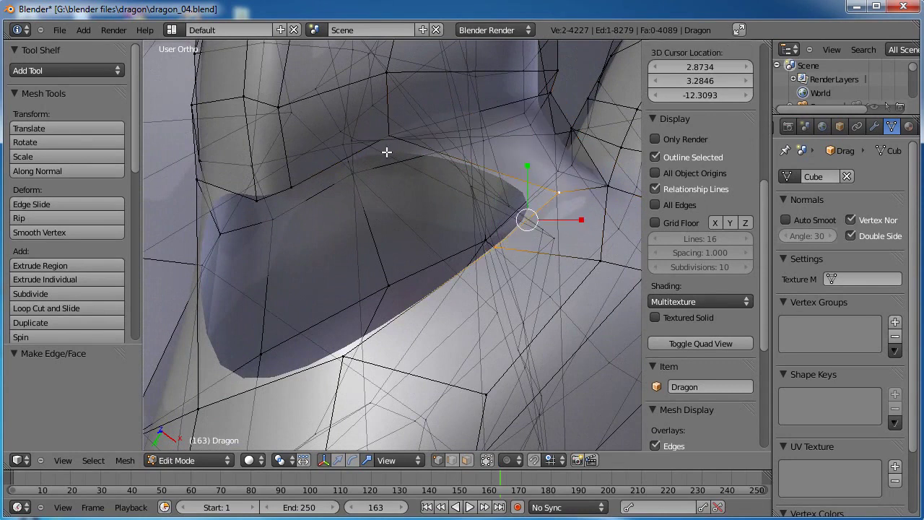
{"action": "key", "text": "f"}
{"action": "middle_click_drag", "start_coordinate": [324, 203], "coordinate": [433, 246]}
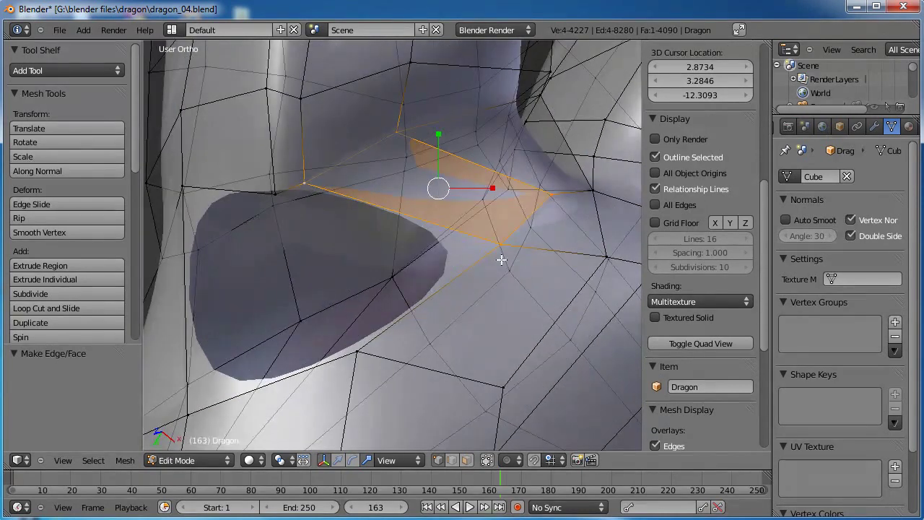
Fill the remaining gaps between the toe and the foot with two more faces, closing the opening
{"action": "right_click", "coordinate": [444, 240]}
{"action": "right_click", "coordinate": [304, 180], "text": "shift"}
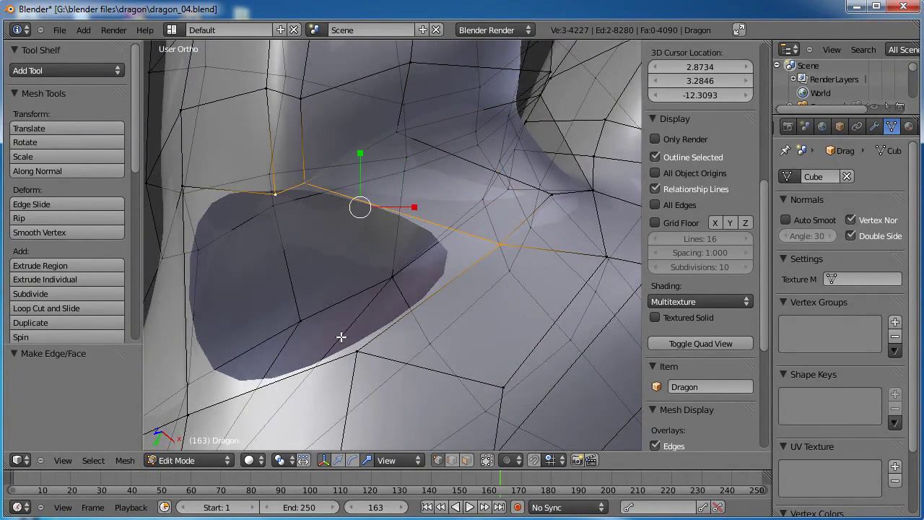
{"action": "key", "text": "f"}
{"action": "middle_click_drag", "start_coordinate": [285, 250], "coordinate": [320, 198]}
{"action": "right_click", "coordinate": [319, 189]}
{"action": "right_click", "coordinate": [190, 181], "text": "shift"}
{"action": "right_click", "coordinate": [381, 349], "text": "shift"}
{"action": "key", "text": "f"}
{"action": "mouse_move", "coordinate": [392, 345]}
{"action": "middle_mouse_down"}
{"action": "mouse_move", "coordinate": [483, 157]}
{"action": "mouse_move", "coordinate": [533, 237]}
{"action": "mouse_move", "coordinate": [425, 263]}
{"action": "mouse_move", "coordinate": [407, 250]}
{"action": "middle_mouse_up"}
{"action": "scroll", "coordinate": [407, 250], "scroll_direction": "down", "scroll_amount": 6}
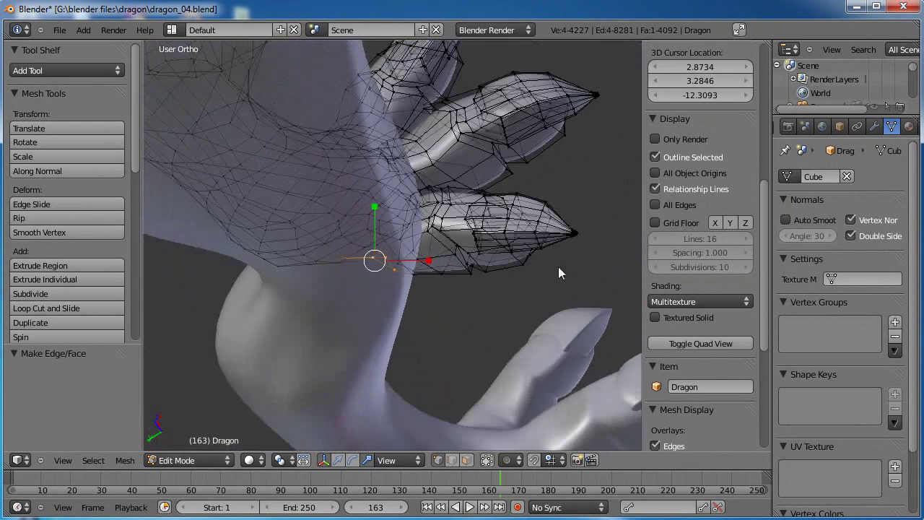
Try bending the toe's claw tip with the Grab brush in Sculpt Mode and return to Edit Mode
{"action": "key", "text": "Tab"}
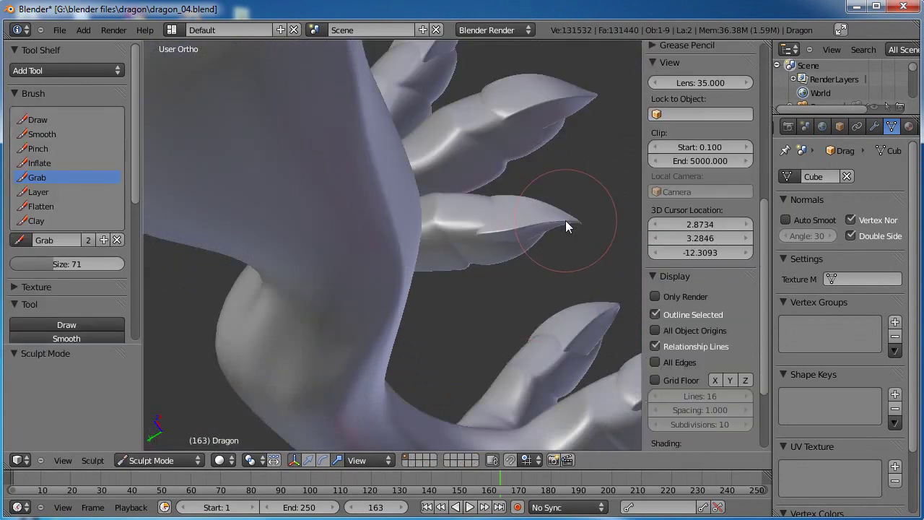
{"action": "mouse_move", "coordinate": [532, 250]}
{"action": "left_mouse_down"}
{"action": "mouse_move", "coordinate": [569, 154]}
{"action": "mouse_move", "coordinate": [554, 193]}
{"action": "left_mouse_up"}
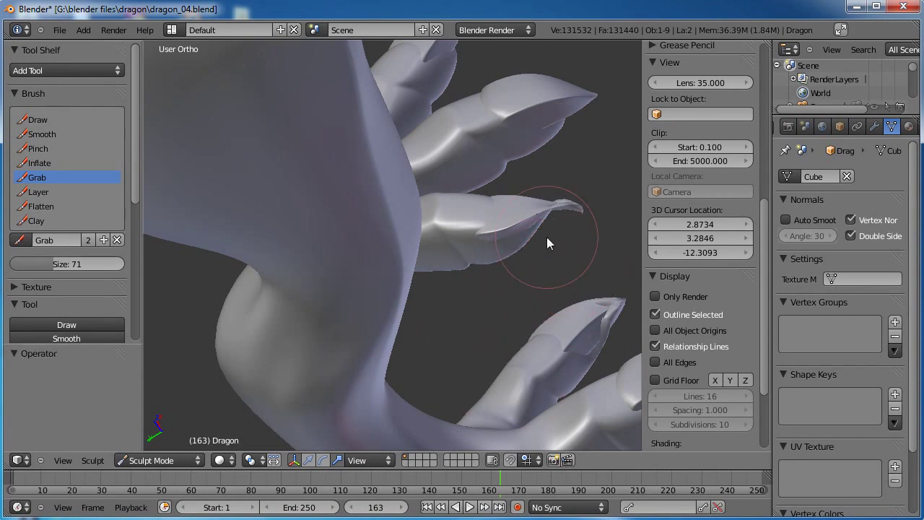
{"action": "mouse_move", "coordinate": [581, 257]}
{"action": "middle_mouse_down"}
{"action": "mouse_move", "coordinate": [518, 331]}
{"action": "mouse_move", "coordinate": [416, 239]}
{"action": "mouse_move", "coordinate": [463, 188]}
{"action": "mouse_move", "coordinate": [488, 253]}
{"action": "mouse_move", "coordinate": [536, 265]}
{"action": "mouse_move", "coordinate": [465, 238]}
{"action": "mouse_move", "coordinate": [413, 190]}
{"action": "mouse_move", "coordinate": [398, 347]}
{"action": "mouse_move", "coordinate": [481, 250]}
{"action": "mouse_move", "coordinate": [404, 285]}
{"action": "middle_mouse_up"}
{"action": "left_click", "coordinate": [174, 460]}
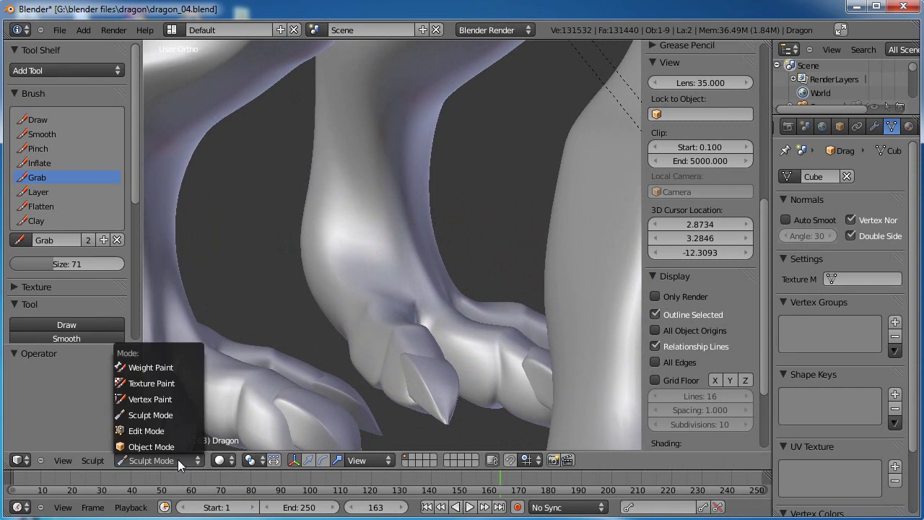
{"action": "left_click", "coordinate": [169, 432]}
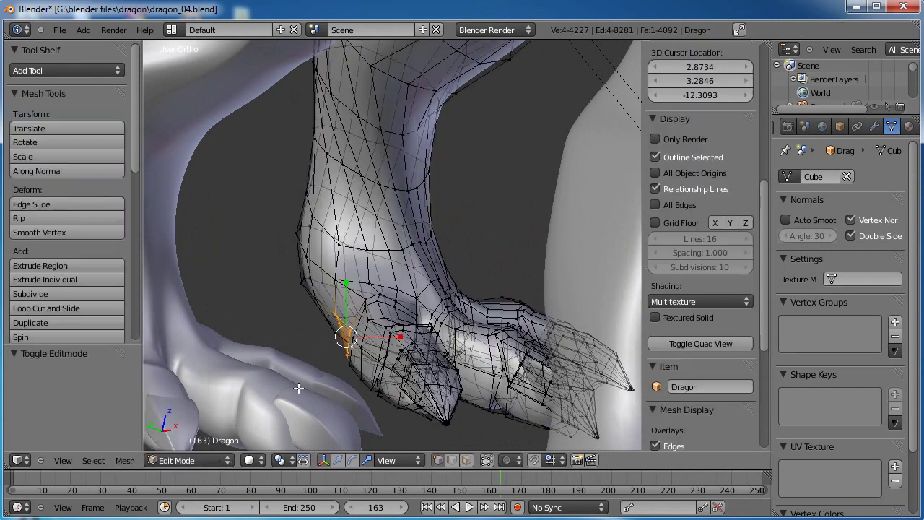
With proportional editing, move two ankle vertices above the new toe by about (0.007, 0.016, 0.061) and (-0.007, 0.020, 0.015)
{"action": "right_click", "coordinate": [374, 280]}
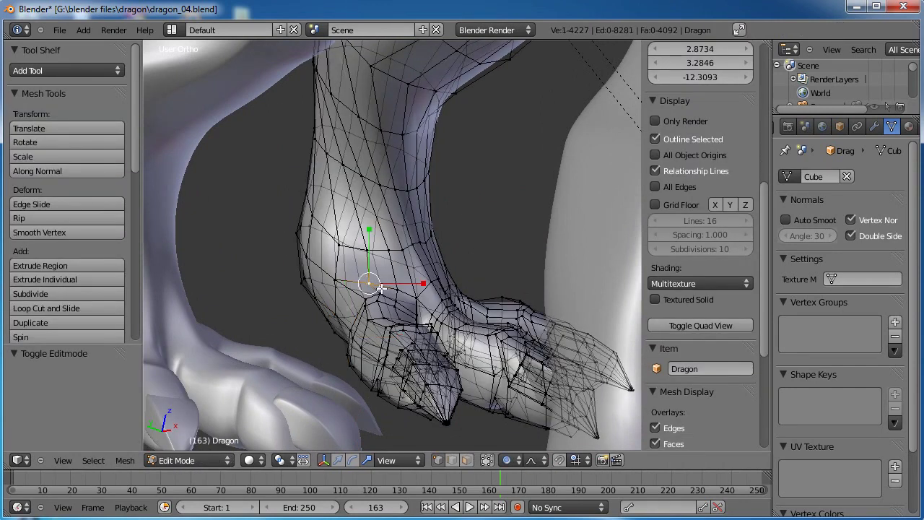
{"action": "key", "text": "g"}
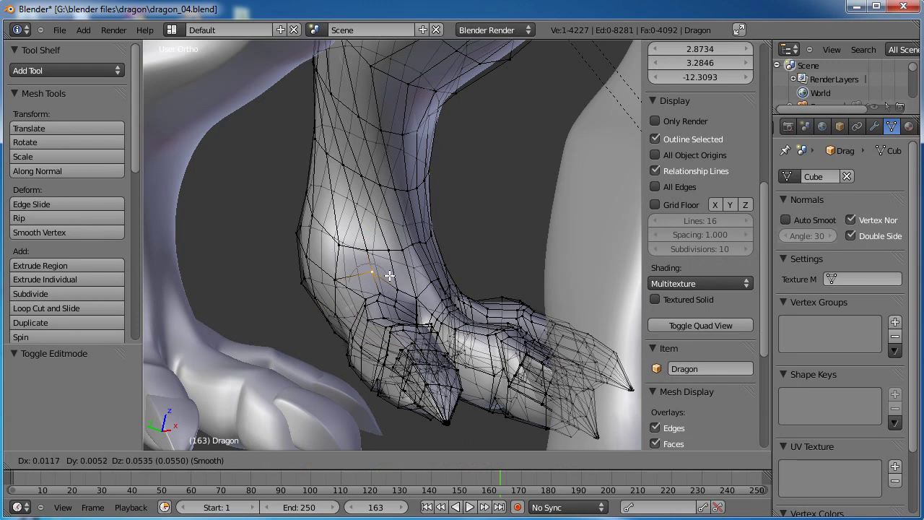
{"action": "left_click", "coordinate": [388, 273]}
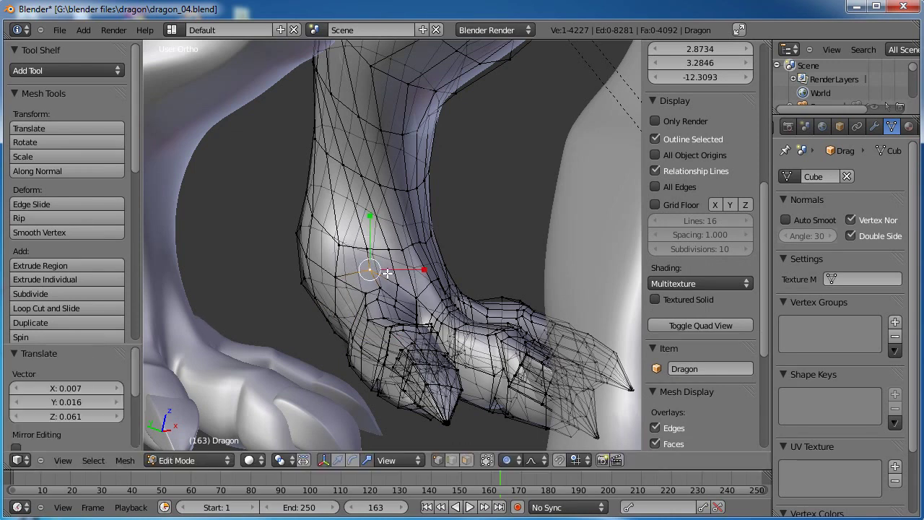
{"action": "key", "text": "g"}
{"action": "right_click", "coordinate": [396, 253]}
{"action": "right_click", "coordinate": [393, 252]}
{"action": "key", "text": "g"}
{"action": "left_click", "coordinate": [386, 248]}
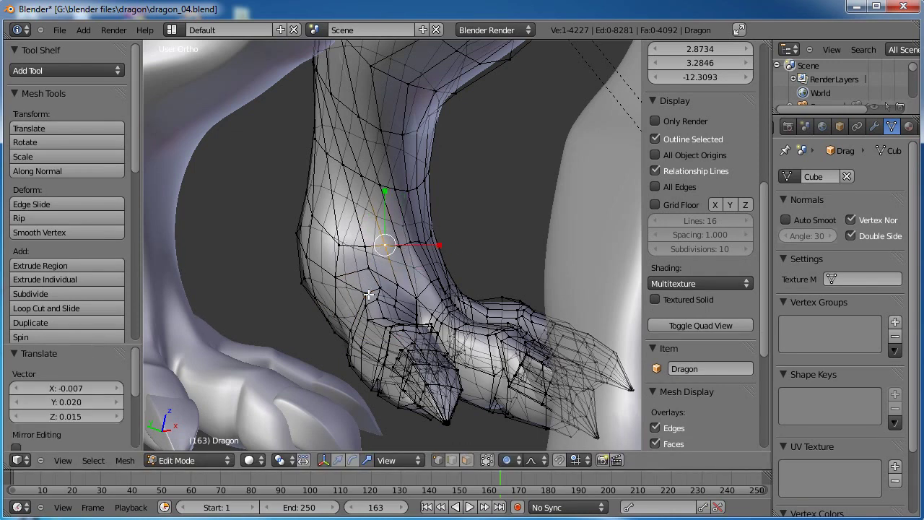
Reposition the vertices just above the new toe's joint to even out the edge flow into the ankle
{"action": "key", "text": "g"}
{"action": "left_click", "coordinate": [357, 296]}
{"action": "key", "text": "g"}
{"action": "left_click", "coordinate": [391, 298]}
{"action": "key", "text": "g"}
{"action": "left_click", "coordinate": [391, 295]}
{"action": "key", "text": "g"}
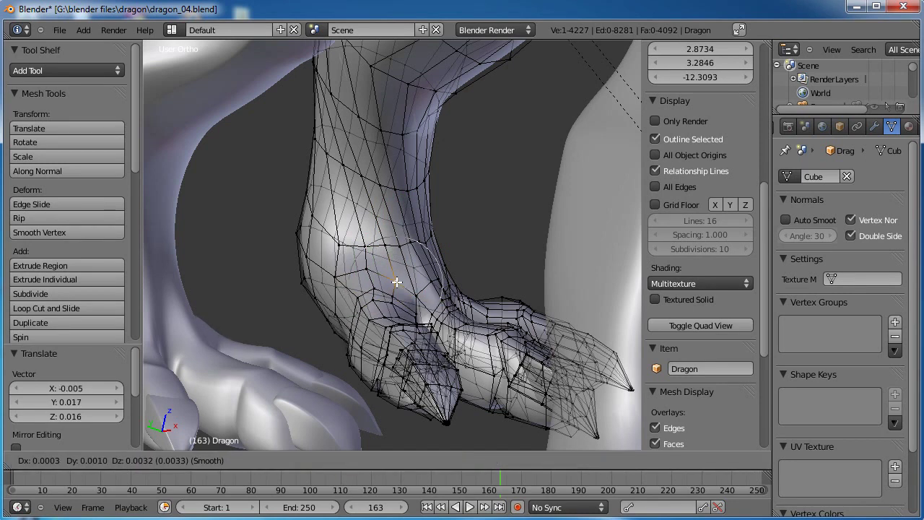
{"action": "left_click", "coordinate": [384, 269]}
Adjust the vertices along the ankle's outer side, moving the last one by about -0.011, 0.005, -0.032
{"action": "key", "text": "g"}
{"action": "left_click", "coordinate": [373, 236]}
{"action": "key", "text": "g"}
{"action": "left_click", "coordinate": [360, 238]}
{"action": "key", "text": "g"}
{"action": "left_click", "coordinate": [348, 289]}
{"action": "key", "text": "g"}
{"action": "left_click", "coordinate": [357, 297]}
{"action": "key", "text": "g"}
{"action": "left_click", "coordinate": [352, 305]}
{"action": "middle_click_drag", "start_coordinate": [352, 306], "coordinate": [361, 286]}
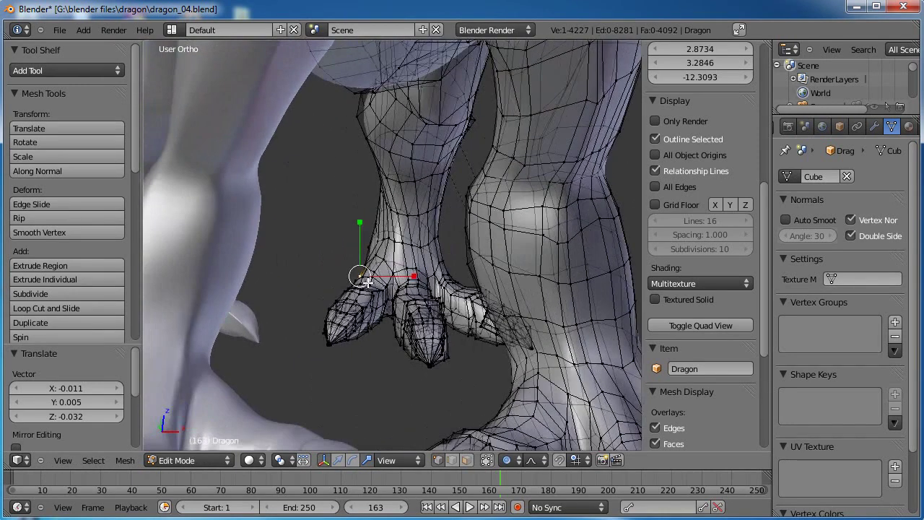
Nudge the vertices on the side of the ankle above the toes outward and return to Object Mode
{"action": "scroll", "coordinate": [373, 288], "scroll_direction": "up", "scroll_amount": 2}
{"action": "right_click", "coordinate": [380, 227]}
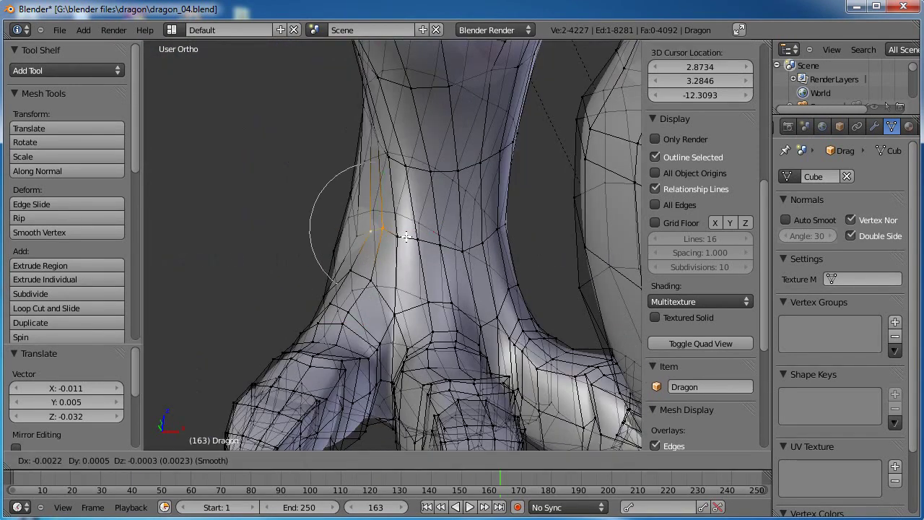
{"action": "key", "text": "g"}
{"action": "left_click", "coordinate": [363, 230]}
{"action": "key", "text": "g"}
{"action": "left_click", "coordinate": [355, 231]}
{"action": "key", "text": "g"}
{"action": "left_click", "coordinate": [360, 234]}
{"action": "scroll", "coordinate": [366, 256], "scroll_direction": "down", "scroll_amount": 7}
{"action": "key", "text": "Tab"}
{"action": "middle_click_drag", "start_coordinate": [370, 267], "coordinate": [433, 281]}
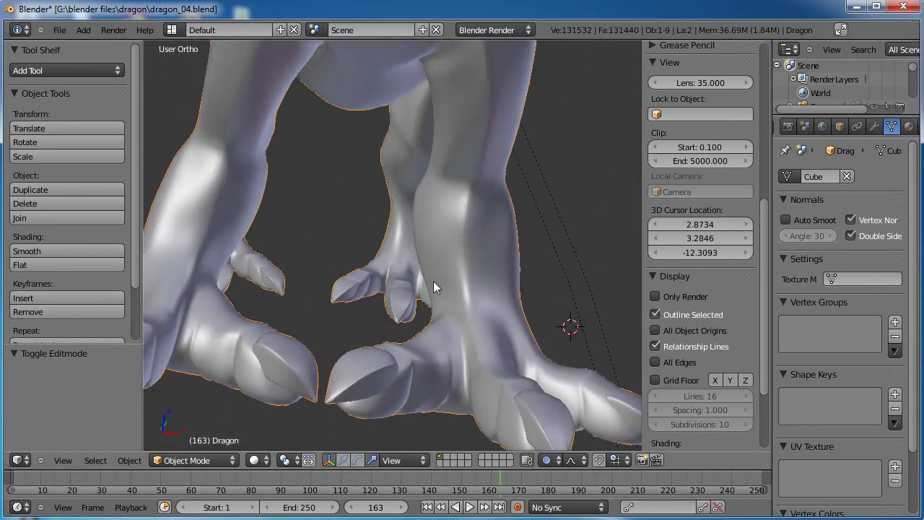
In wireframe side view, box-select the whole hind foot up to the ankle in Edit Mode
{"action": "key", "text": "KP_7"}
{"action": "key", "text": "z"}
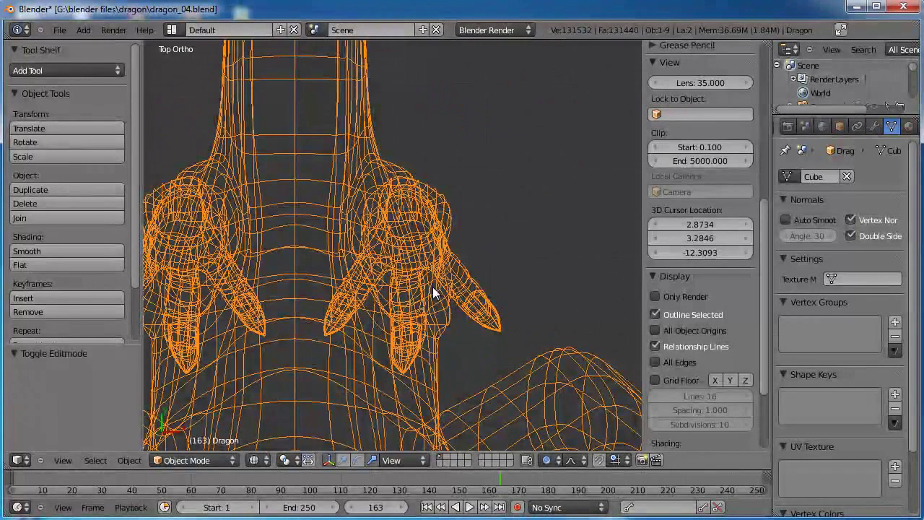
{"action": "scroll", "coordinate": [433, 287], "scroll_direction": "up", "scroll_amount": 4}
{"action": "key", "text": "KP_3"}
{"action": "key", "text": "Tab"}
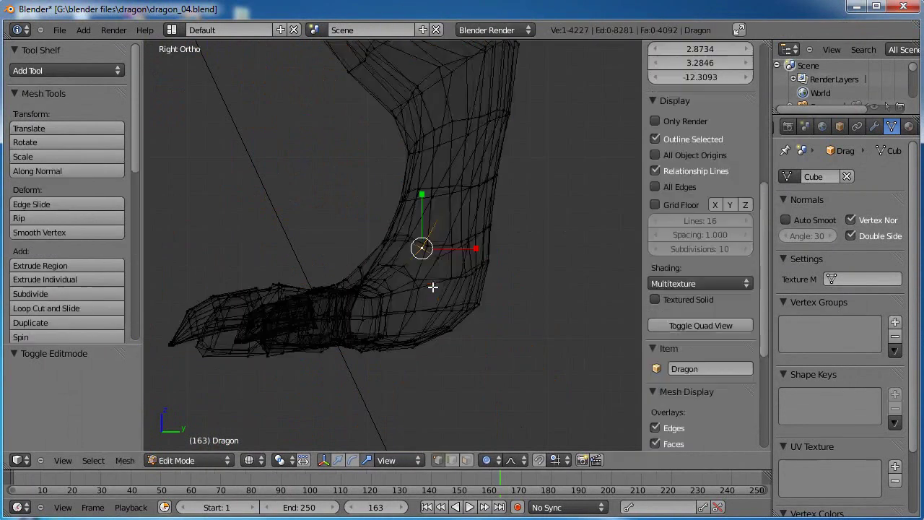
{"action": "key", "text": "a"}
{"action": "key", "text": "b"}
{"action": "left_click_drag", "start_coordinate": [544, 225], "coordinate": [181, 367]}
{"action": "middle_click_drag", "start_coordinate": [181, 367], "coordinate": [401, 272]}
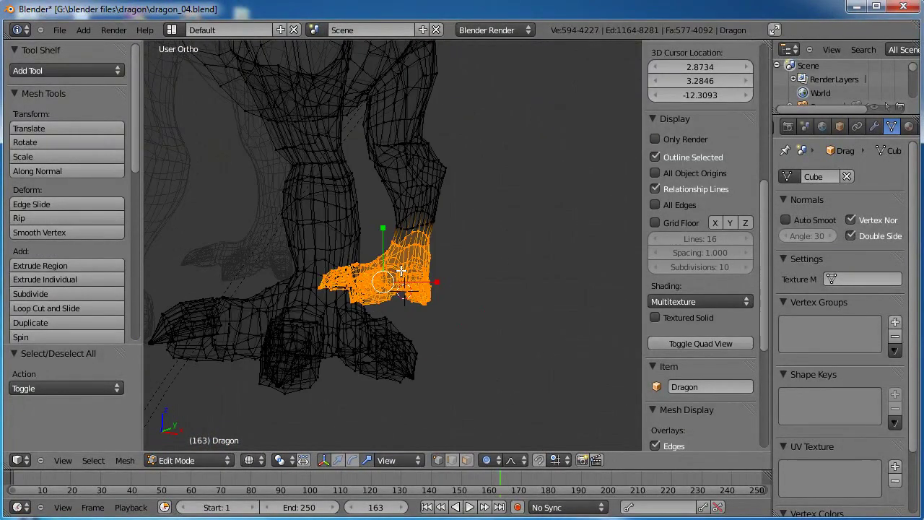
Place the 3D cursor at the hind ankle, about 1.1220, 6.4690, -11.9909, and make it the pivot point
{"action": "key", "text": "KP_3"}
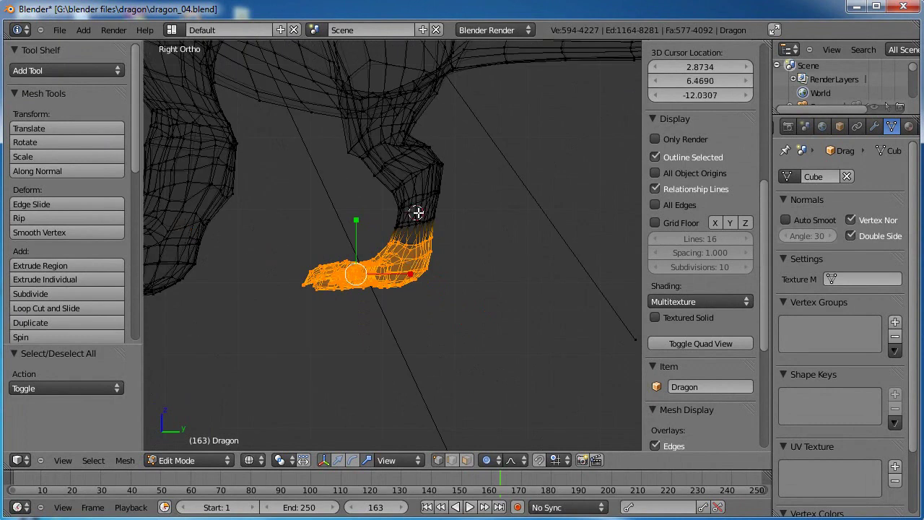
{"action": "key", "text": "KP_1"}
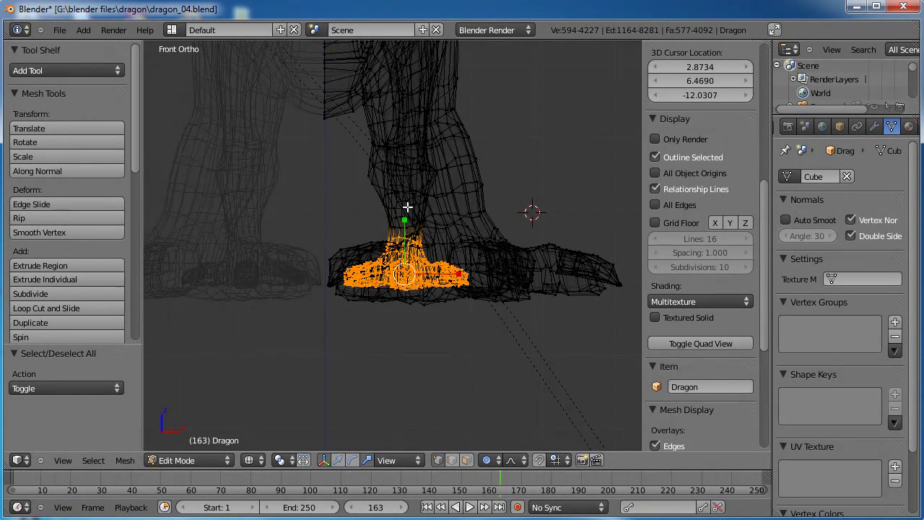
{"action": "left_click", "coordinate": [282, 460]}
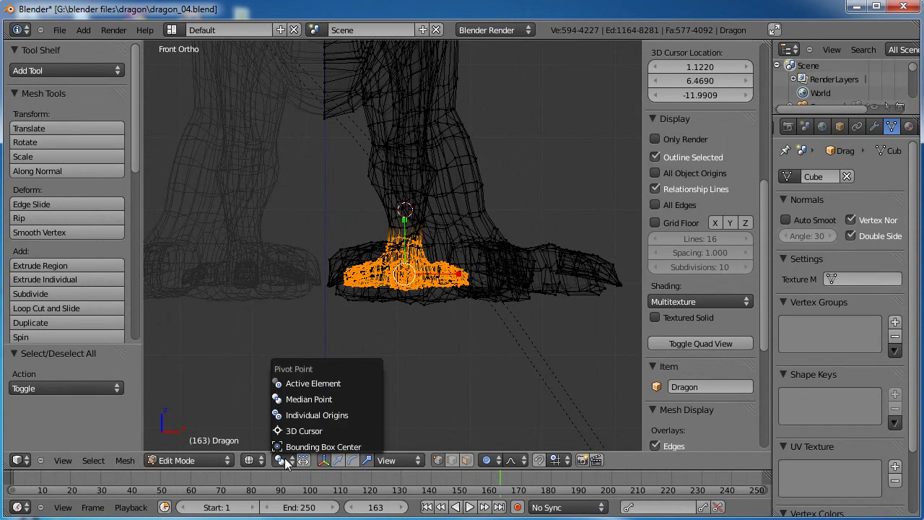
{"action": "left_click", "coordinate": [301, 431]}
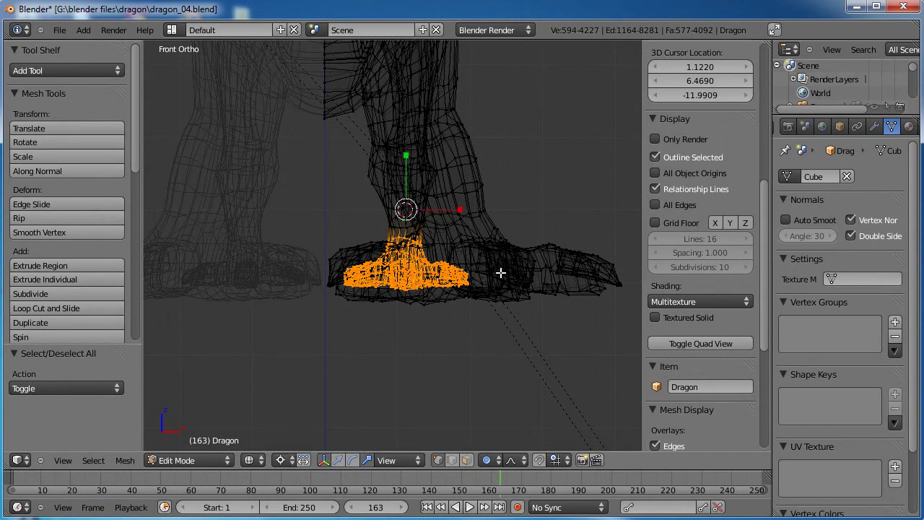
Rotate the hind foot about 15.5° around the global Z axis with proportional editing and restore solid shading
{"action": "key", "text": "r"}
{"action": "key", "text": "z"}
{"action": "mouse_move", "coordinate": [507, 207]}
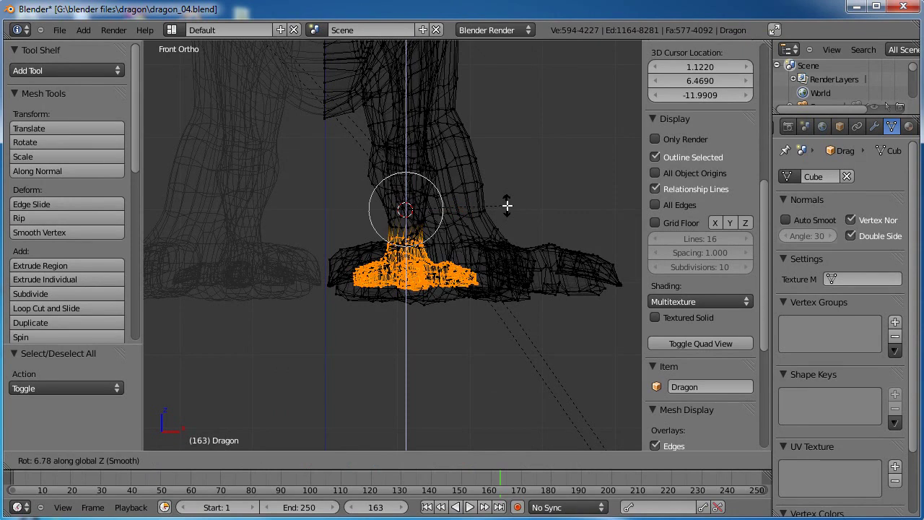
{"action": "scroll", "coordinate": [508, 201], "scroll_direction": "down", "scroll_amount": 3}
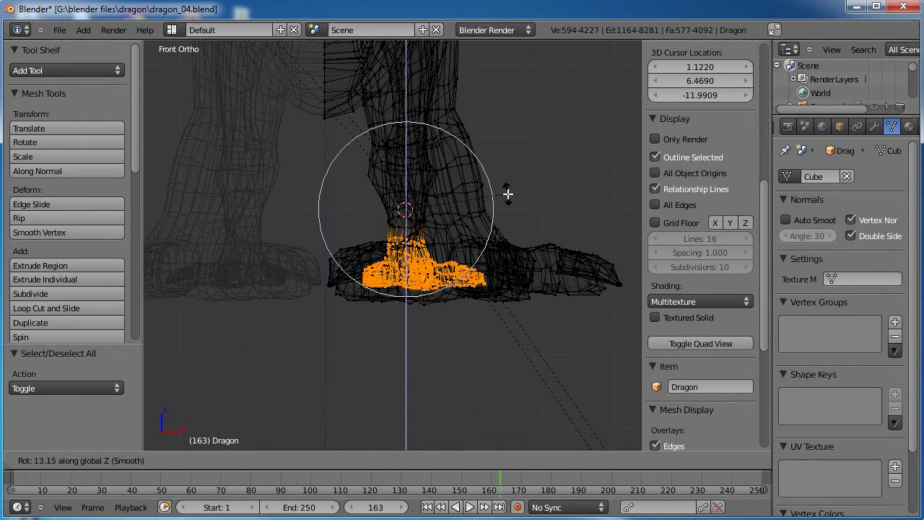
{"action": "left_click", "coordinate": [508, 192]}
{"action": "key", "text": "z"}
{"action": "mouse_move", "coordinate": [450, 324]}
{"action": "middle_mouse_down"}
{"action": "mouse_move", "coordinate": [484, 279]}
{"action": "mouse_move", "coordinate": [470, 257]}
{"action": "mouse_move", "coordinate": [423, 252]}
{"action": "mouse_move", "coordinate": [439, 267]}
{"action": "mouse_move", "coordinate": [471, 245]}
{"action": "middle_mouse_up"}
Try to scale the hind foot about the 3D cursor in side view
{"action": "key", "text": "KP_3"}
{"action": "scroll", "coordinate": [432, 258], "scroll_direction": "down", "scroll_amount": 4}
{"action": "scroll", "coordinate": [364, 249], "scroll_direction": "up", "scroll_amount": 2}
{"action": "middle_click_drag", "start_coordinate": [375, 250], "coordinate": [413, 286], "text": "shift"}
{"action": "key", "text": "s"}
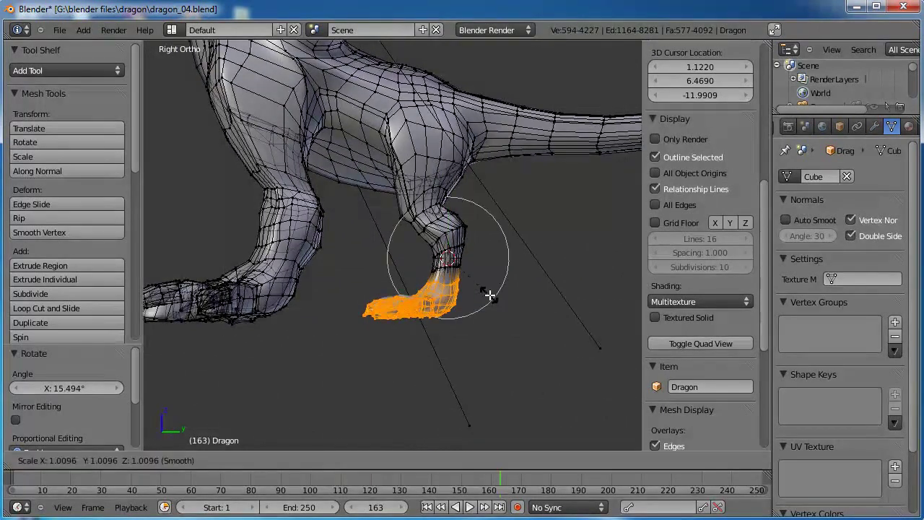
{"action": "left_click", "coordinate": [498, 291]}
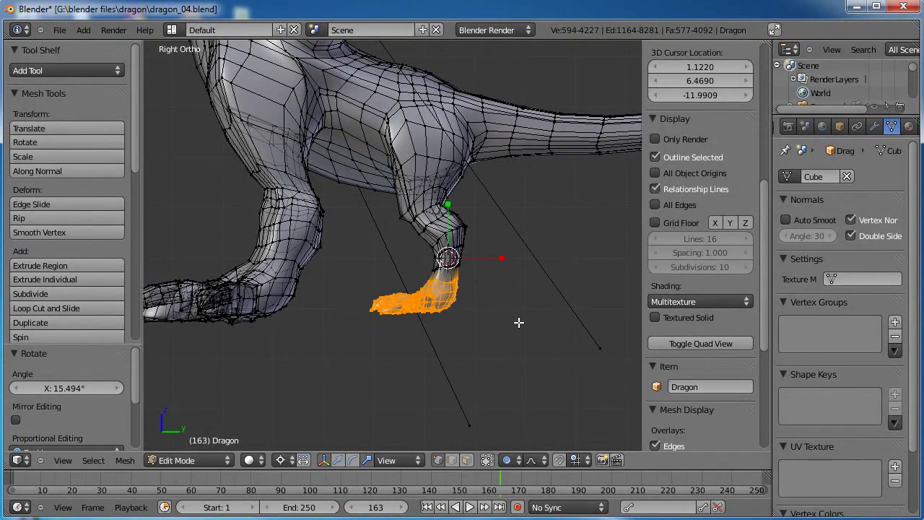
Set the pivot to Median Point and scale the hind foot to about 1.126 with a reduced proportional falloff
{"action": "left_click", "coordinate": [290, 460]}
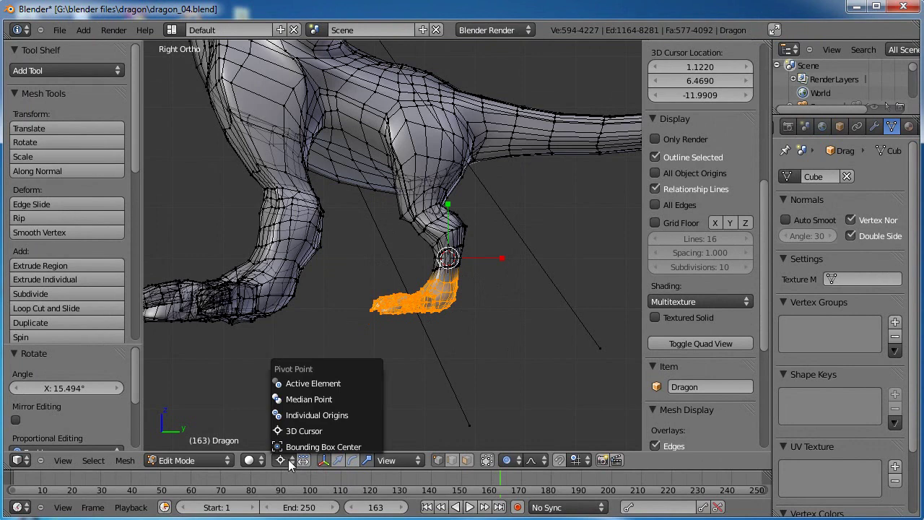
{"action": "left_click", "coordinate": [318, 396]}
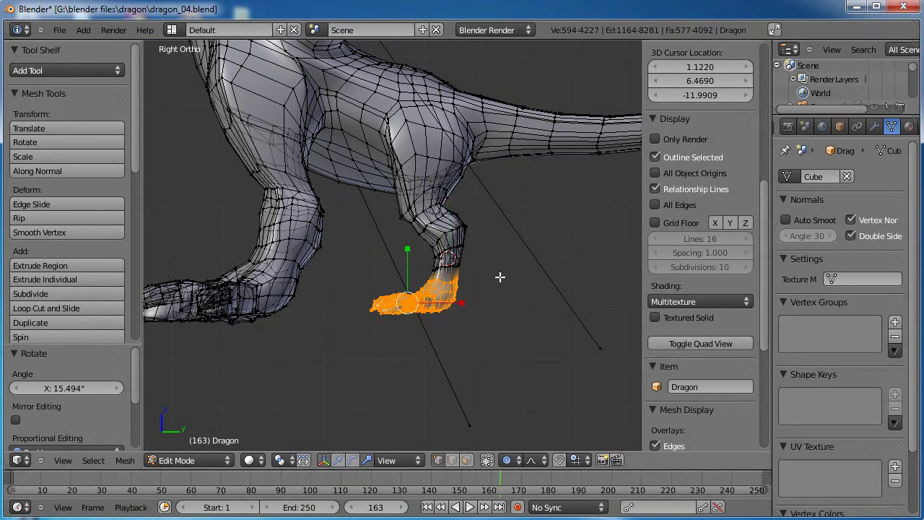
{"action": "key", "text": "s"}
{"action": "scroll", "coordinate": [524, 275], "scroll_direction": "down", "scroll_amount": 4}
{"action": "scroll", "coordinate": [524, 275], "scroll_direction": "down", "scroll_amount": 3}
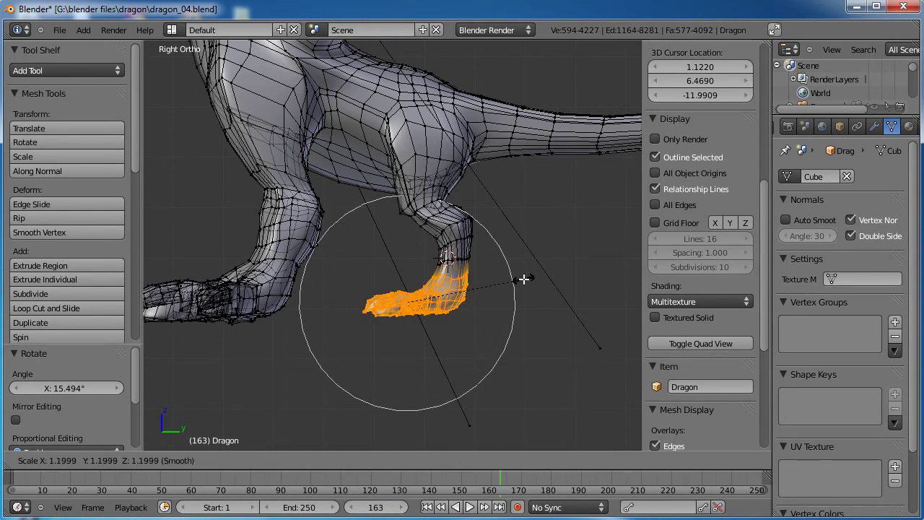
{"action": "scroll", "coordinate": [523, 278], "scroll_direction": "up", "scroll_amount": 2}
{"action": "right_click", "coordinate": [523, 279]}
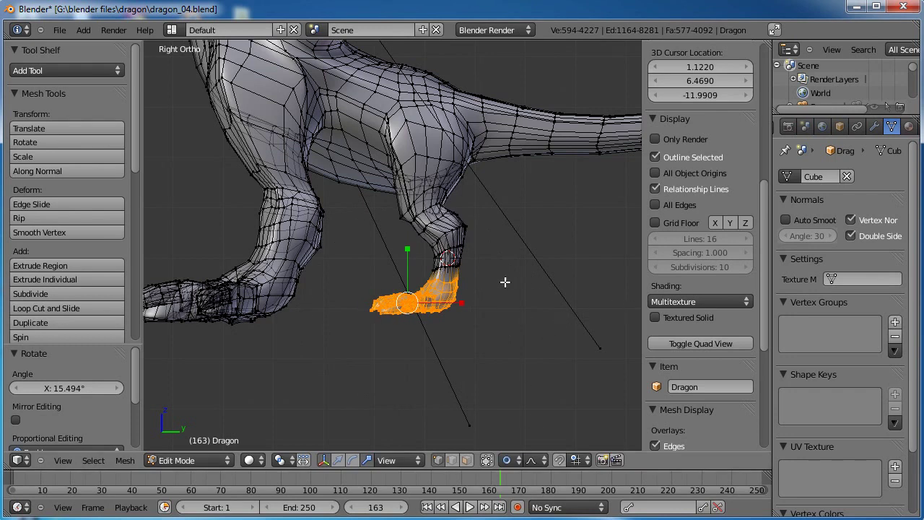
{"action": "key", "text": "s"}
{"action": "left_click", "coordinate": [539, 263]}
Move the hind foot about -0.129 in Y and -0.129 in Z, and scale it up to about 1.166
{"action": "key", "text": "g"}
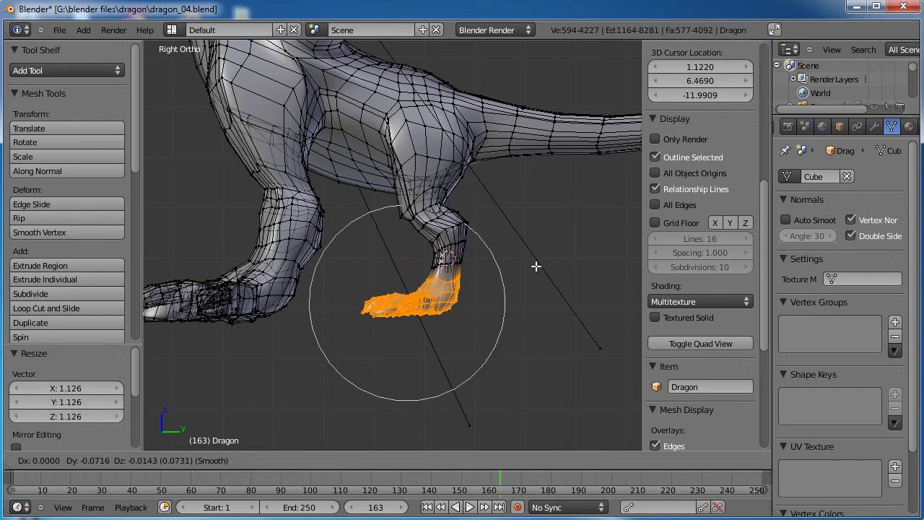
{"action": "left_click", "coordinate": [534, 269]}
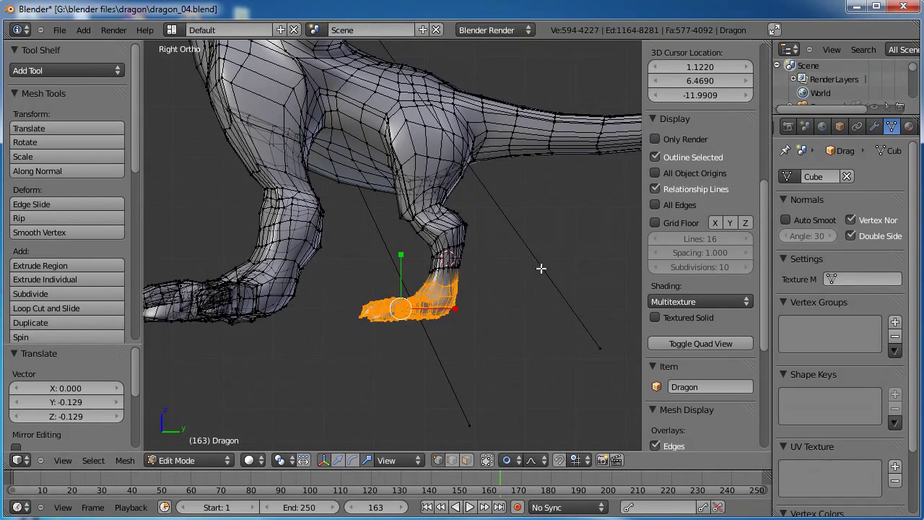
{"action": "key", "text": "s"}
{"action": "left_click", "coordinate": [557, 261]}
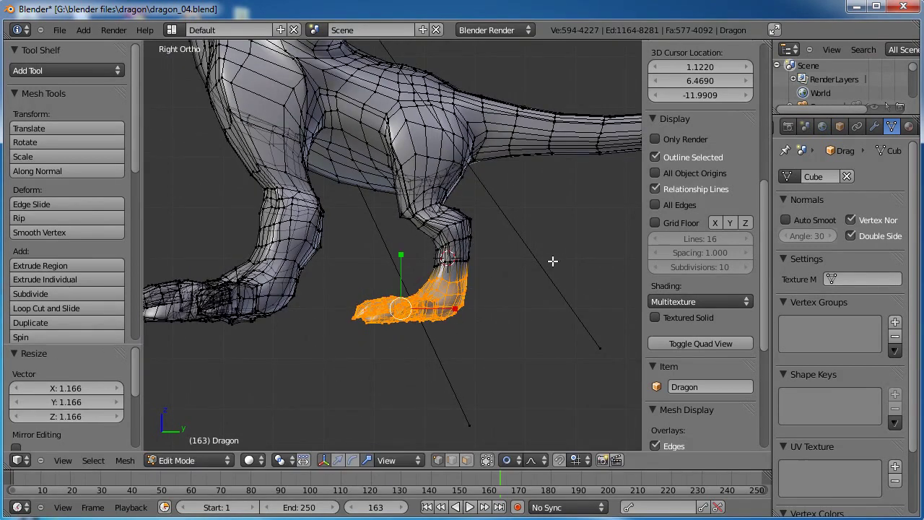
Move the hind foot about -0.172 in Y and -0.158 in Z, and scale it to about 1.155 with a reduced proportional falloff
{"action": "key", "text": "g"}
{"action": "left_click", "coordinate": [549, 268]}
{"action": "key", "text": "s"}
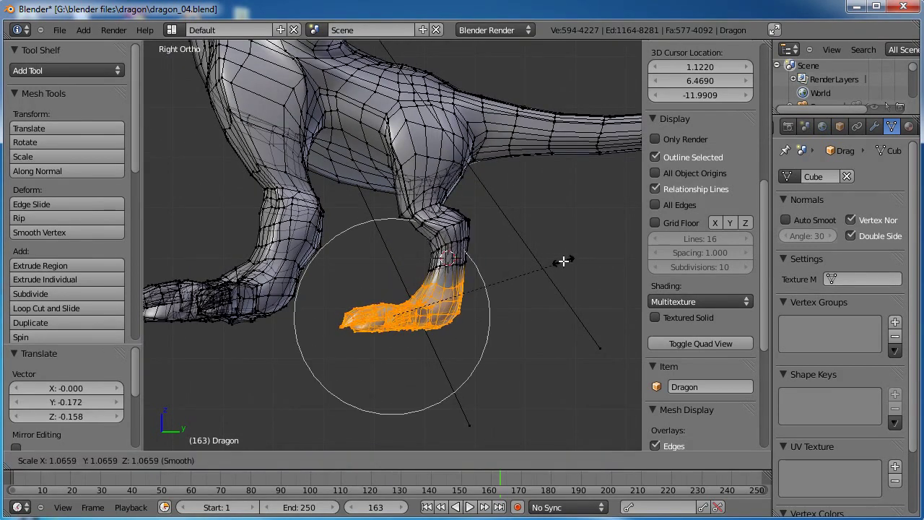
{"action": "scroll", "coordinate": [566, 259], "scroll_direction": "up", "scroll_amount": 6}
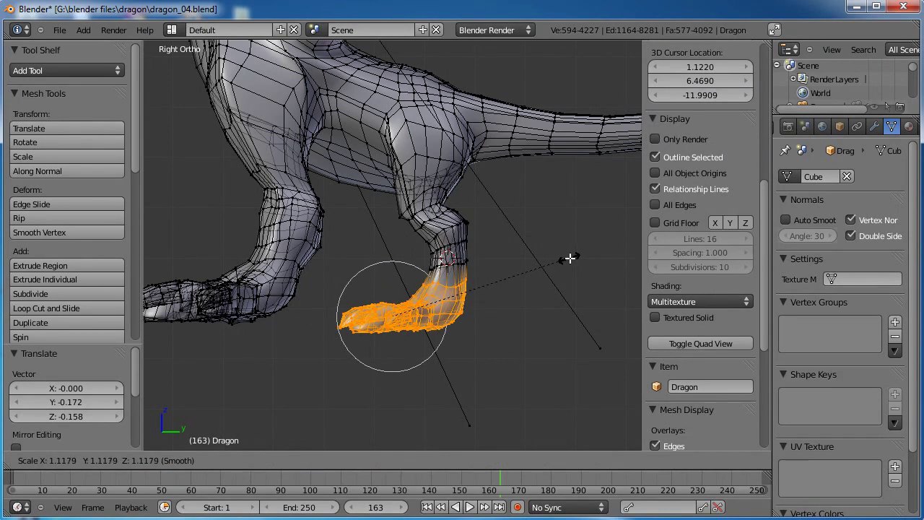
{"action": "left_click", "coordinate": [574, 258]}
Raise the hind foot about 0.215 in Z, rotate it slightly in side view, and shift it about -0.029 in Y
{"action": "key", "text": "g"}
{"action": "key", "text": "z"}
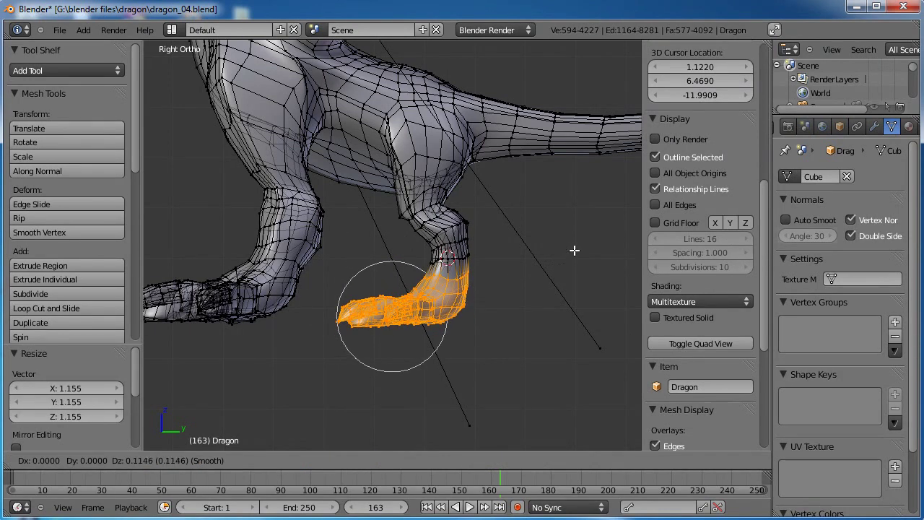
{"action": "left_click", "coordinate": [576, 246]}
{"action": "key", "text": "r"}
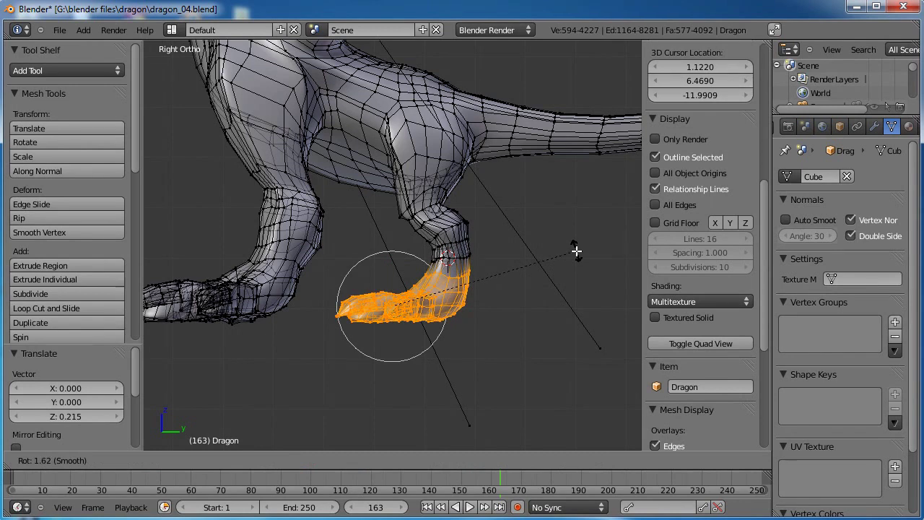
{"action": "left_click", "coordinate": [576, 251]}
{"action": "key", "text": "g"}
{"action": "left_click", "coordinate": [575, 250]}
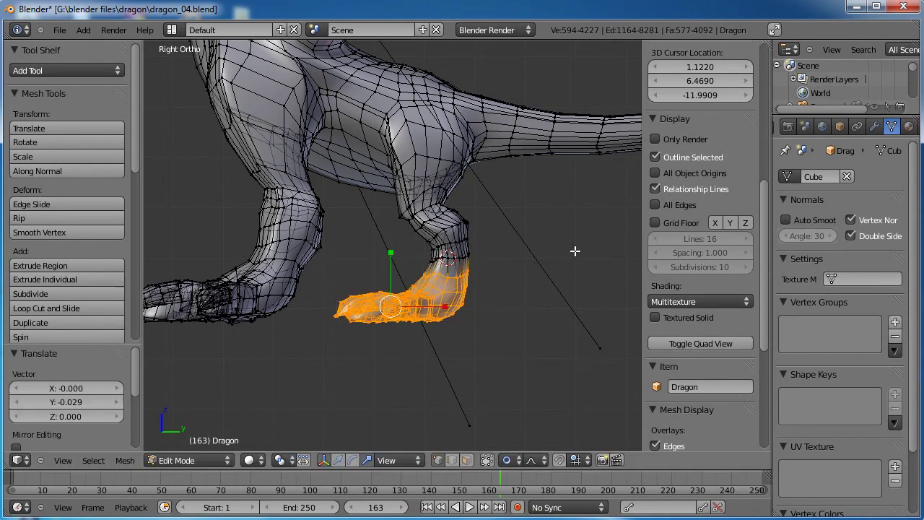
Deselect the foot and examine the smoothed legs in Object Mode, comparing hind and front feet in right side view
{"action": "scroll", "coordinate": [329, 280], "scroll_direction": "down", "scroll_amount": 1}
{"action": "key", "text": "a"}
{"action": "middle_click_drag", "start_coordinate": [328, 280], "coordinate": [409, 288]}
{"action": "key", "text": "Tab"}
{"action": "key", "text": "KP_3"}
{"action": "scroll", "coordinate": [402, 267], "scroll_direction": "up", "scroll_amount": 4}
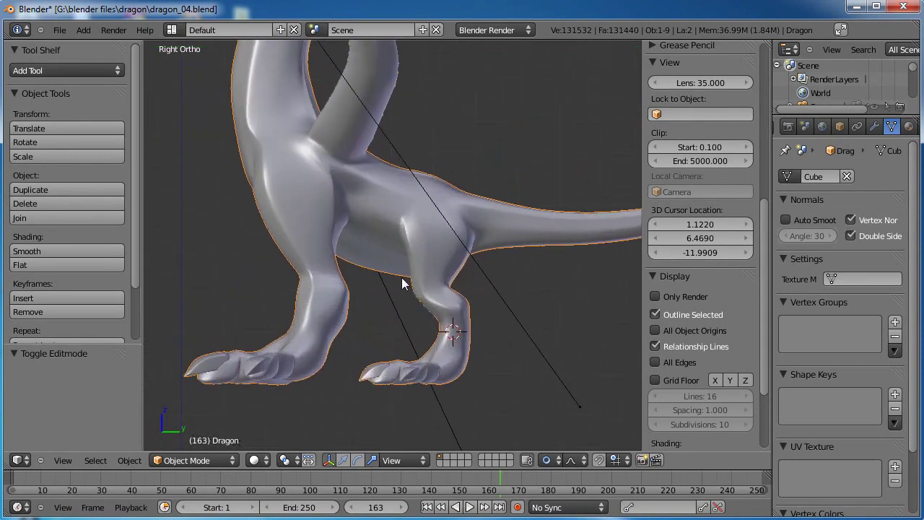
{"action": "middle_click_drag", "start_coordinate": [410, 249], "coordinate": [372, 264]}
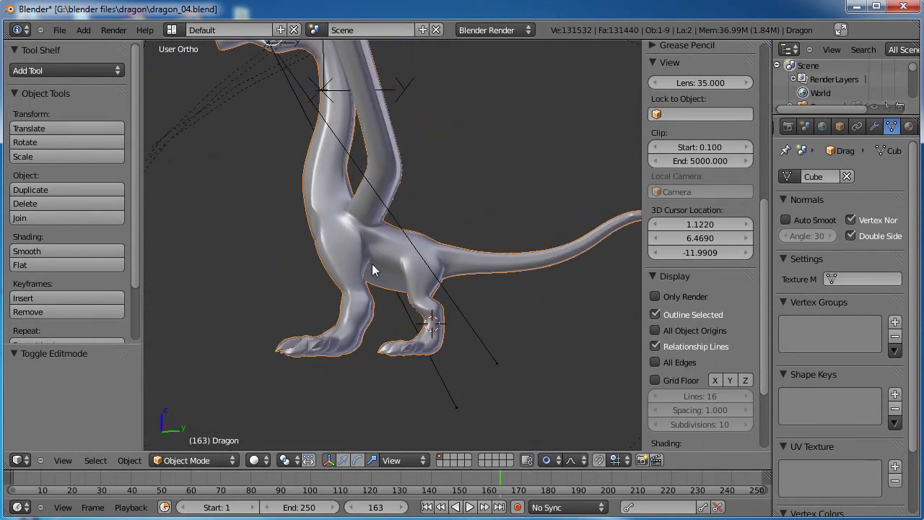
{"action": "key", "text": "KP_3"}
{"action": "scroll", "coordinate": [372, 264], "scroll_direction": "up", "scroll_amount": 7}
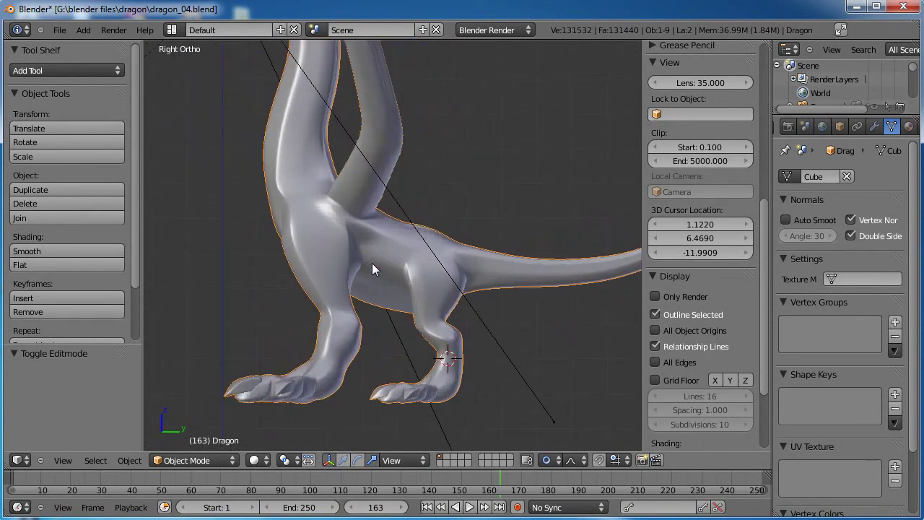
Select the edge loop around the lower hind thigh in Edit Mode and scale it to about 1.093
{"action": "key", "text": "Tab"}
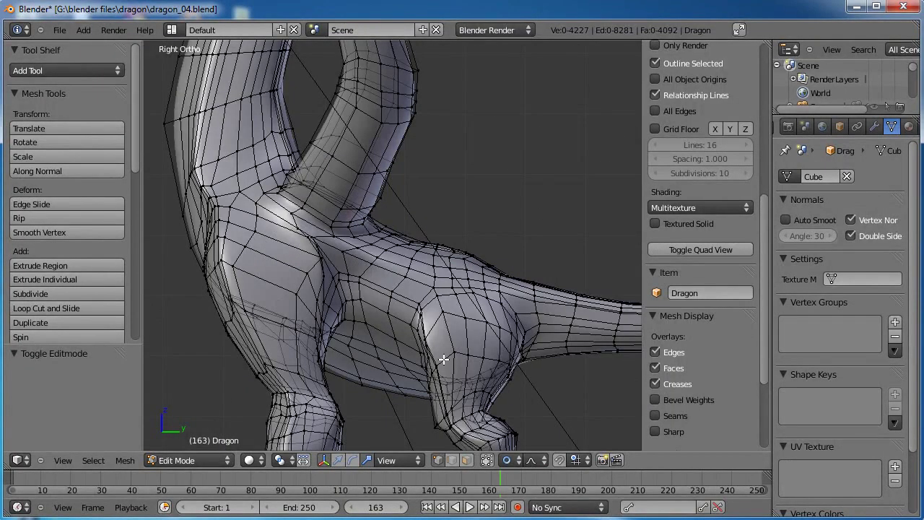
{"action": "middle_click_drag", "start_coordinate": [444, 359], "coordinate": [421, 258], "text": "shift"}
{"action": "right_click", "coordinate": [421, 259], "text": "alt"}
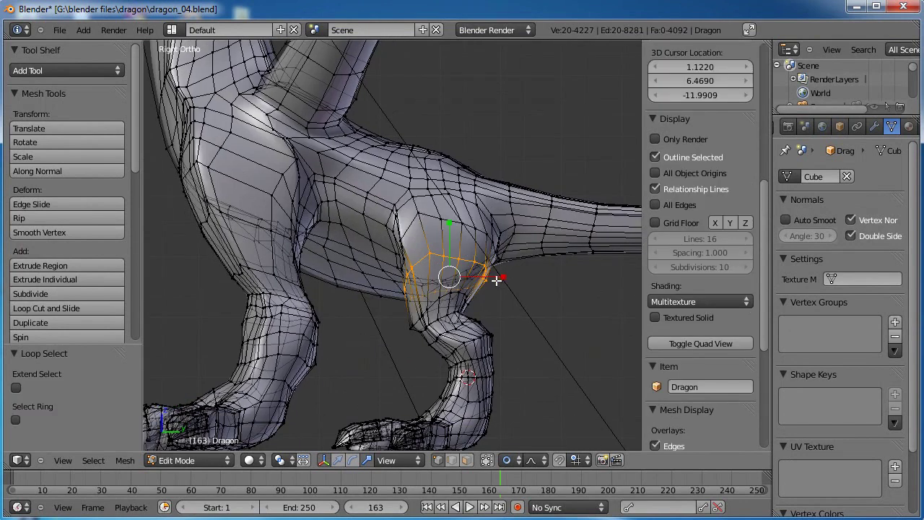
{"action": "key", "text": "s"}
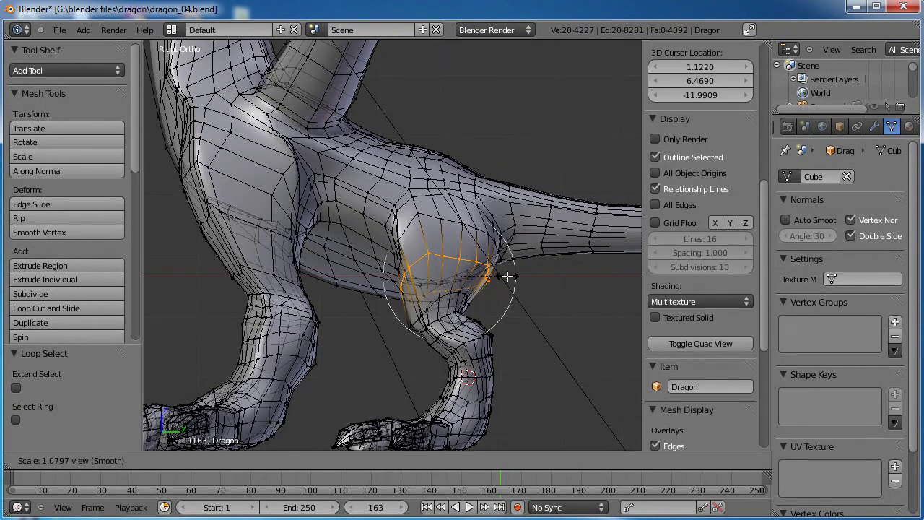
{"action": "left_click", "coordinate": [508, 276]}
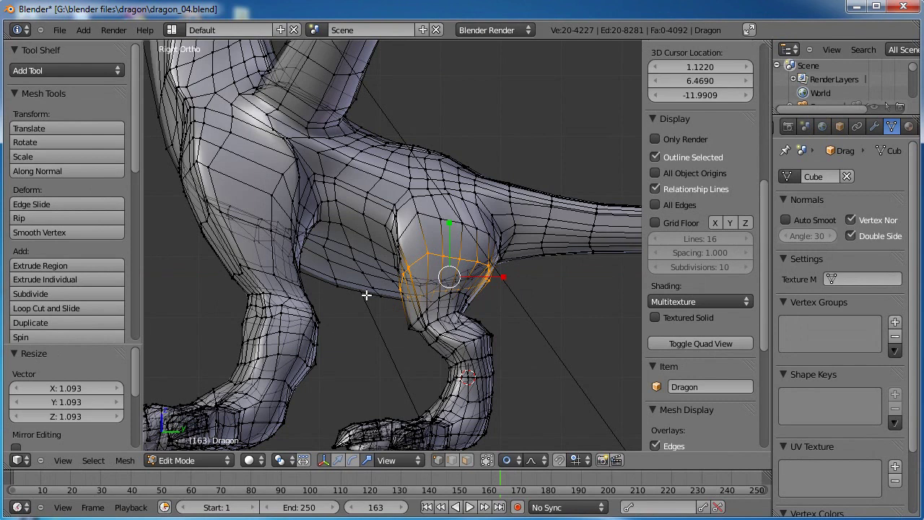
Deselect the thigh loop, return to Object Mode, and save over dragon_04.blend
{"action": "key", "text": "a"}
{"action": "scroll", "coordinate": [389, 293], "scroll_direction": "down", "scroll_amount": 1}
{"action": "key", "text": "Tab"}
{"action": "scroll", "coordinate": [272, 244], "scroll_direction": "down", "scroll_amount": 1}
{"action": "middle_click_drag", "start_coordinate": [272, 244], "coordinate": [444, 312]}
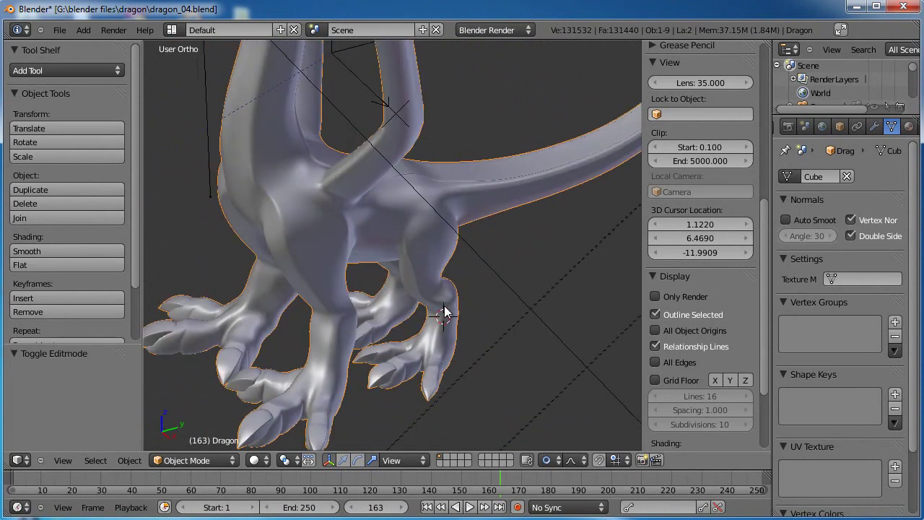
{"action": "key", "text": "ctrl+s"}
{"action": "left_click", "coordinate": [445, 307]}
Switch the dragon to Sculpt Mode and choose the Smooth brush
{"action": "middle_click_drag", "start_coordinate": [380, 250], "coordinate": [402, 205]}
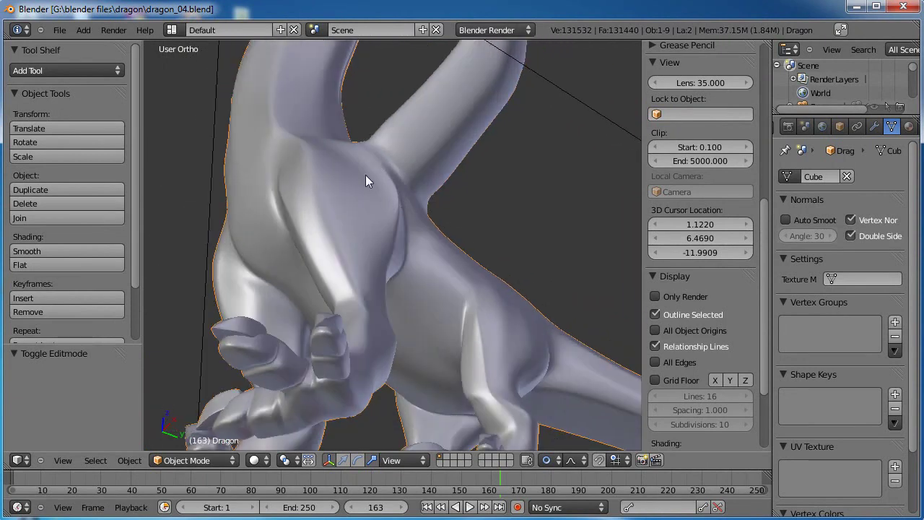
{"action": "middle_click_drag", "start_coordinate": [365, 175], "coordinate": [318, 260]}
{"action": "left_click", "coordinate": [206, 461]}
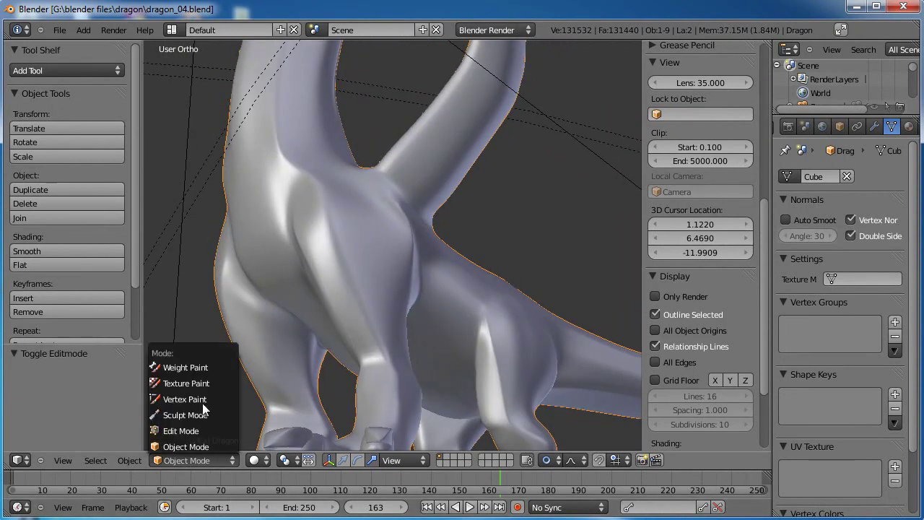
{"action": "left_click", "coordinate": [201, 415]}
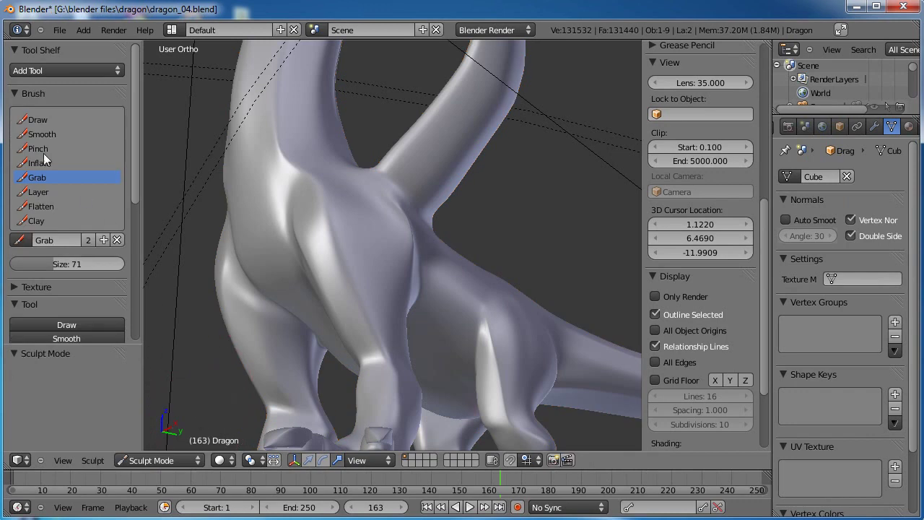
{"action": "left_click", "coordinate": [42, 135]}
Smooth the shoulder surface below the wing root and the crease behind the front leg
{"action": "scroll", "coordinate": [385, 199], "scroll_direction": "up", "scroll_amount": 2}
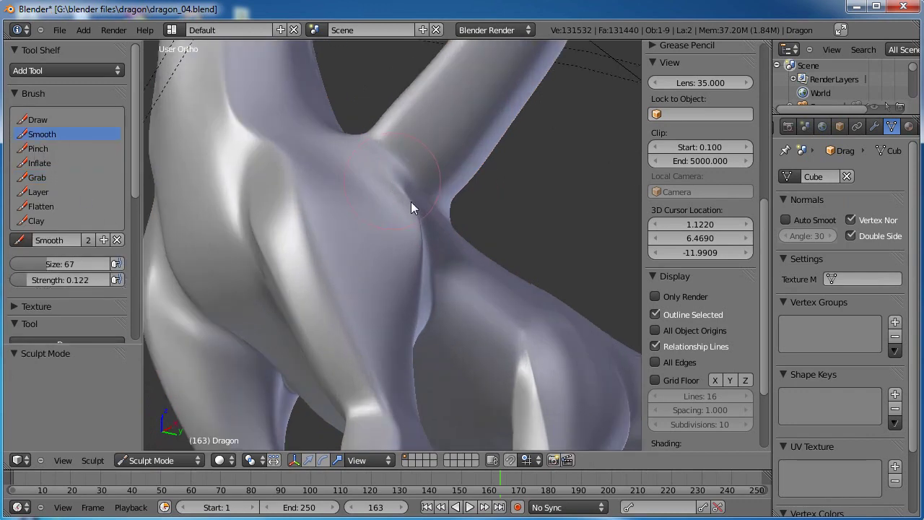
{"action": "scroll", "coordinate": [424, 231], "scroll_direction": "down", "scroll_amount": 3}
{"action": "middle_click_drag", "start_coordinate": [395, 182], "coordinate": [352, 312]}
{"action": "scroll", "coordinate": [352, 285], "scroll_direction": "up", "scroll_amount": 2}
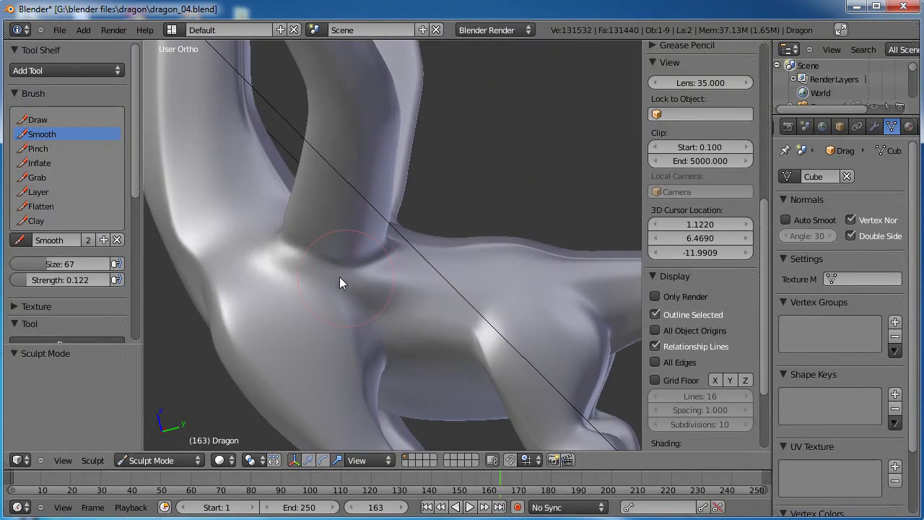
{"action": "mouse_move", "coordinate": [358, 278]}
{"action": "left_mouse_down"}
{"action": "mouse_move", "coordinate": [398, 265]}
{"action": "mouse_move", "coordinate": [397, 275]}
{"action": "left_mouse_up"}
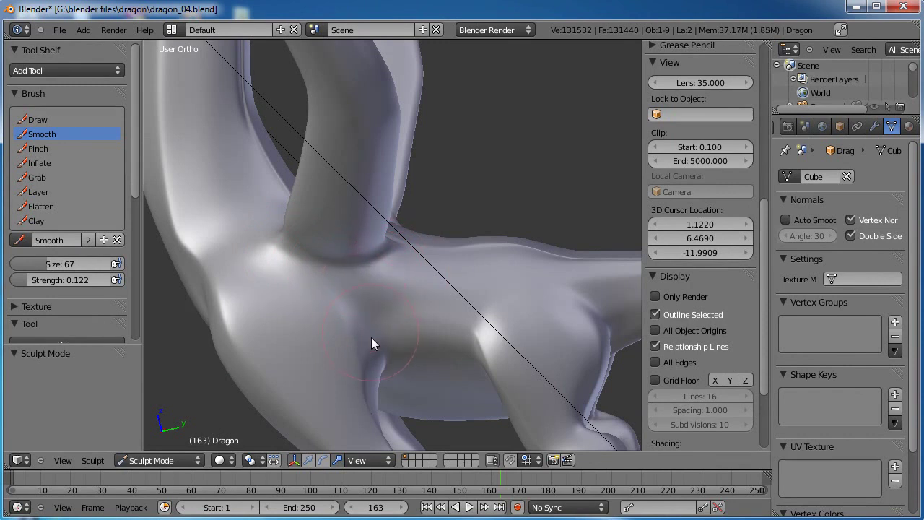
{"action": "left_click_drag", "start_coordinate": [372, 368], "coordinate": [371, 370]}
Check the smoothed shoulder from the front and save over dragon_04.blend
{"action": "mouse_move", "coordinate": [520, 219]}
{"action": "middle_mouse_down"}
{"action": "mouse_move", "coordinate": [452, 274]}
{"action": "mouse_move", "coordinate": [328, 249]}
{"action": "middle_mouse_up"}
{"action": "middle_click_drag", "start_coordinate": [335, 190], "coordinate": [426, 244]}
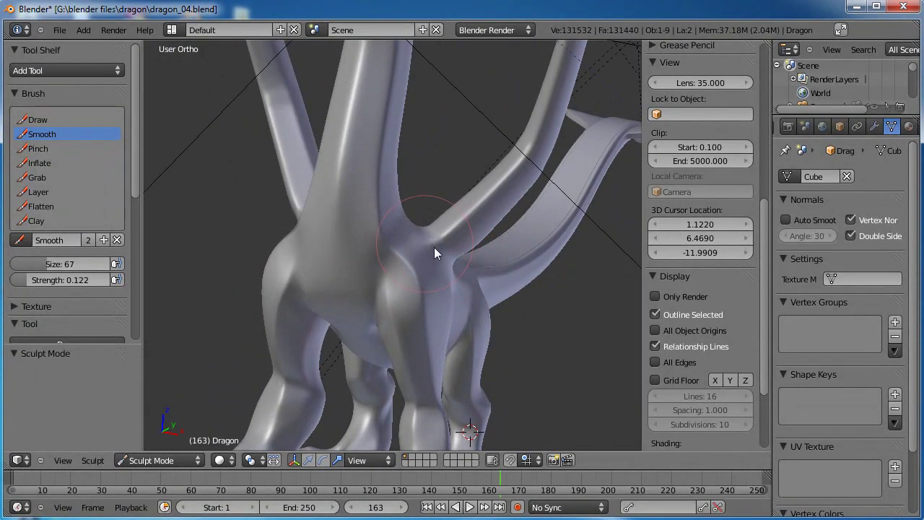
{"action": "scroll", "coordinate": [457, 233], "scroll_direction": "down", "scroll_amount": 5}
{"action": "middle_click_drag", "start_coordinate": [386, 300], "coordinate": [423, 337]}
{"action": "key", "text": "ctrl+s"}
{"action": "left_click", "coordinate": [424, 336]}
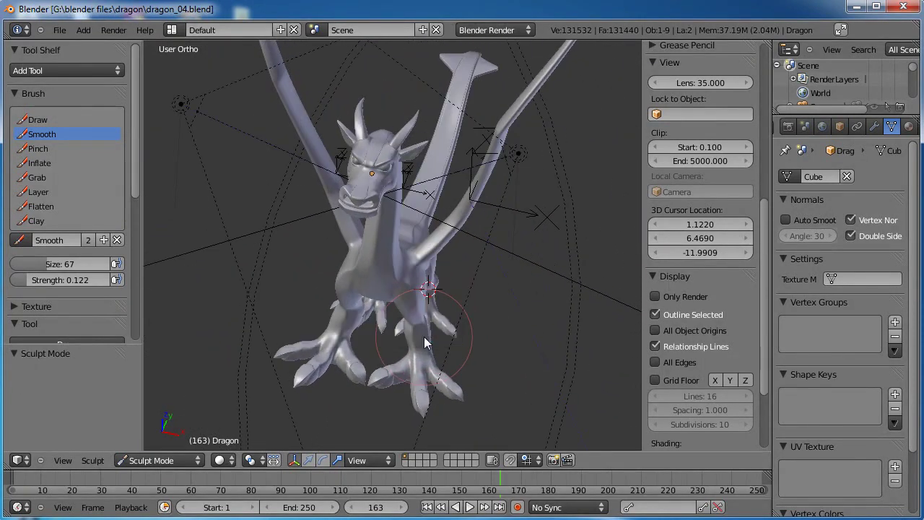
Examine the shape of the wing arms and open the dragon mesh in Edit Mode
{"action": "middle_click_drag", "start_coordinate": [448, 281], "coordinate": [420, 395]}
{"action": "scroll", "coordinate": [296, 291], "scroll_direction": "down", "scroll_amount": 3}
{"action": "scroll", "coordinate": [401, 205], "scroll_direction": "up", "scroll_amount": 7}
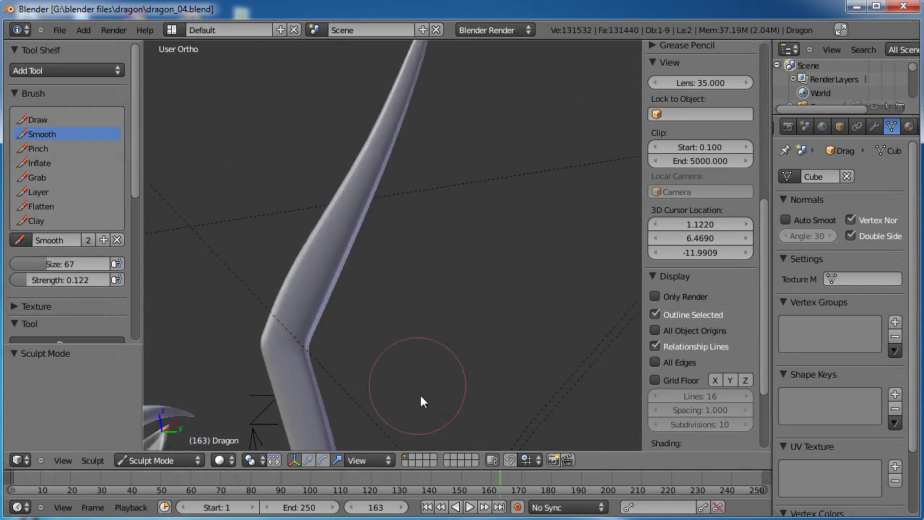
{"action": "scroll", "coordinate": [434, 260], "scroll_direction": "down", "scroll_amount": 5}
{"action": "middle_click_drag", "start_coordinate": [435, 265], "coordinate": [376, 270]}
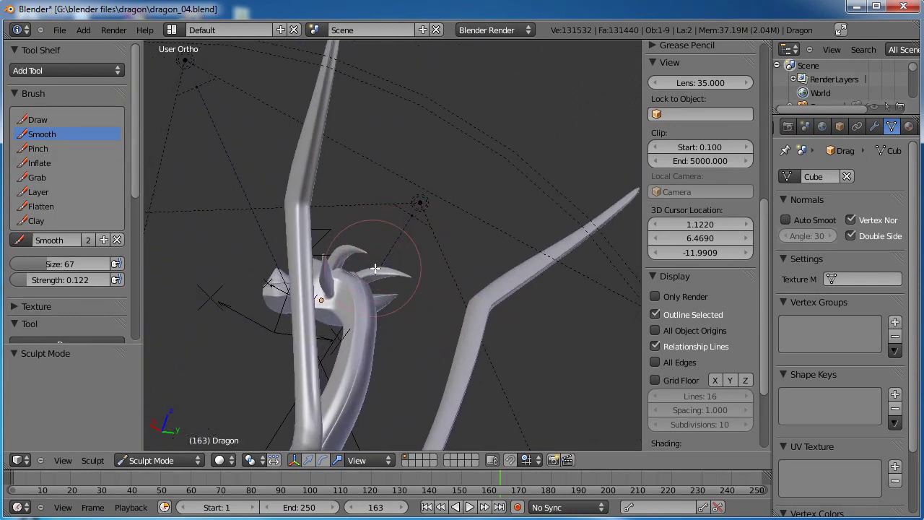
{"action": "key", "text": "Tab"}
{"action": "scroll", "coordinate": [375, 268], "scroll_direction": "up", "scroll_amount": 7}
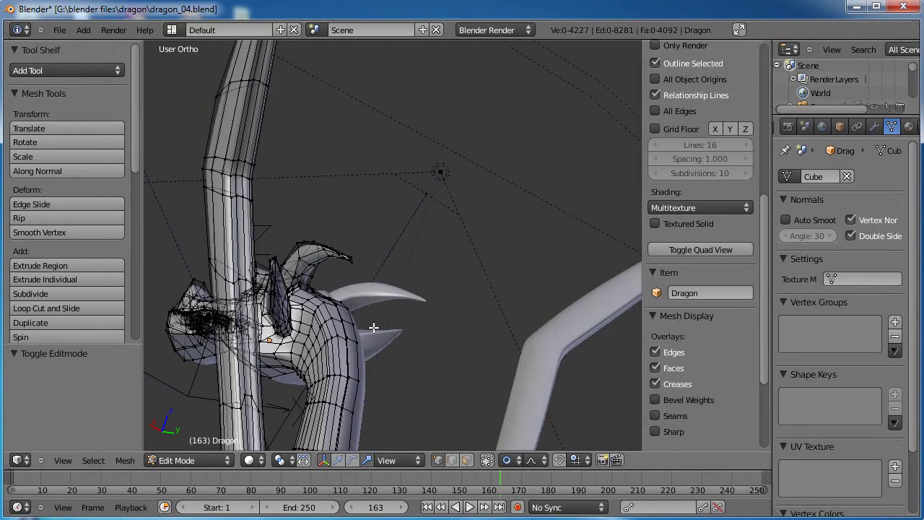
{"action": "middle_click_drag", "start_coordinate": [279, 388], "coordinate": [325, 330]}
Select two neighbouring vertices on the lower wing arm and set the manipulator to Translate mode
{"action": "right_click", "coordinate": [324, 325]}
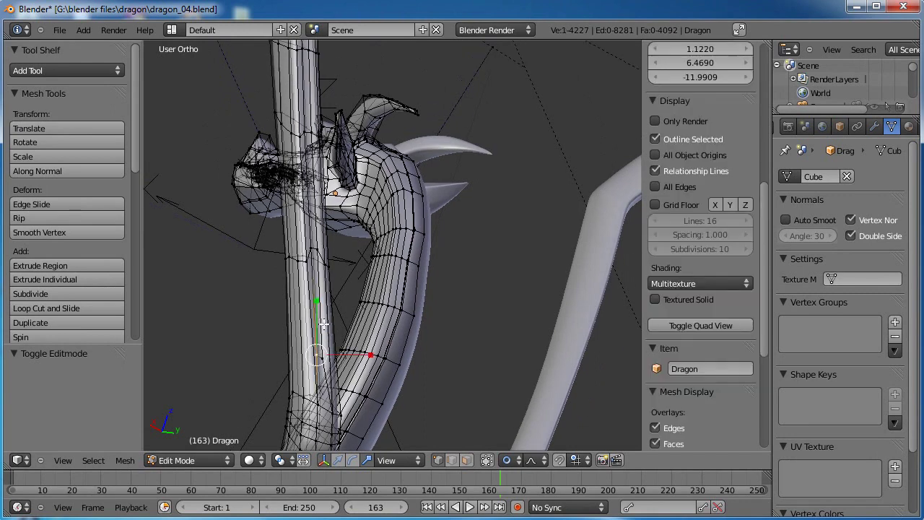
{"action": "right_click", "coordinate": [316, 356], "text": "shift"}
{"action": "middle_click_drag", "start_coordinate": [334, 245], "coordinate": [323, 260]}
{"action": "scroll", "coordinate": [326, 278], "scroll_direction": "down", "scroll_amount": 4}
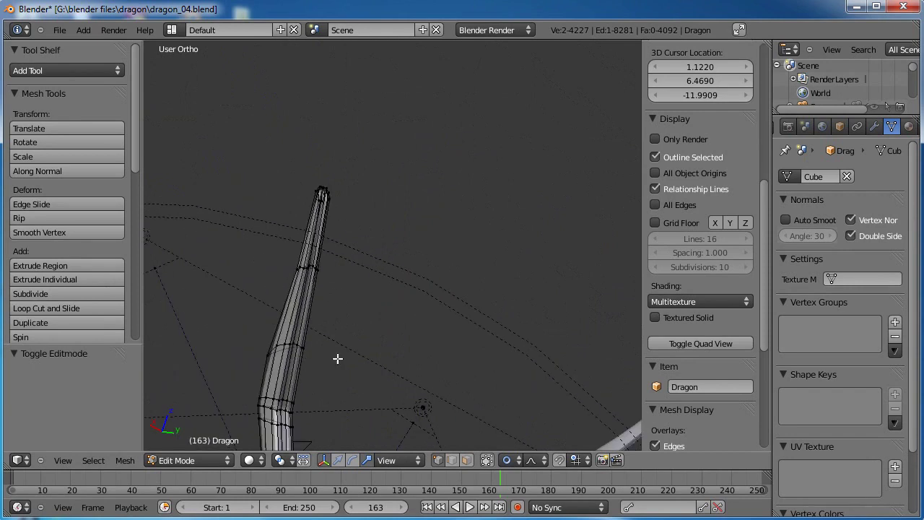
{"action": "middle_click_drag", "start_coordinate": [334, 397], "coordinate": [393, 174], "text": "shift"}
{"action": "middle_click_drag", "start_coordinate": [349, 284], "coordinate": [421, 70], "text": "shift"}
{"action": "scroll", "coordinate": [378, 249], "scroll_direction": "up", "scroll_amount": 2}
{"action": "middle_click_drag", "start_coordinate": [377, 247], "coordinate": [414, 224]}
{"action": "left_click", "coordinate": [337, 461]}
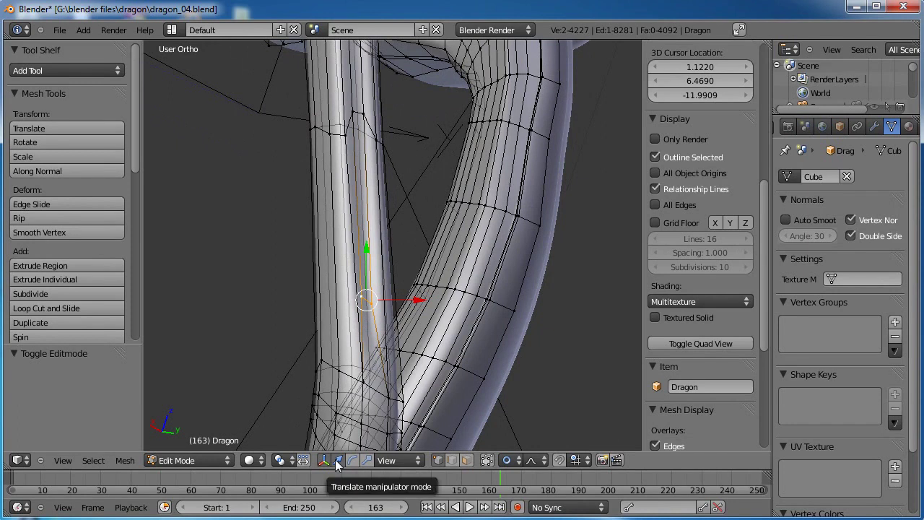
Delete the lengthwise edge loop running along the inner side of the wing arm with the Edge Loop option
{"action": "middle_click_drag", "start_coordinate": [369, 214], "coordinate": [361, 244]}
{"action": "right_click", "coordinate": [344, 216], "text": "alt"}
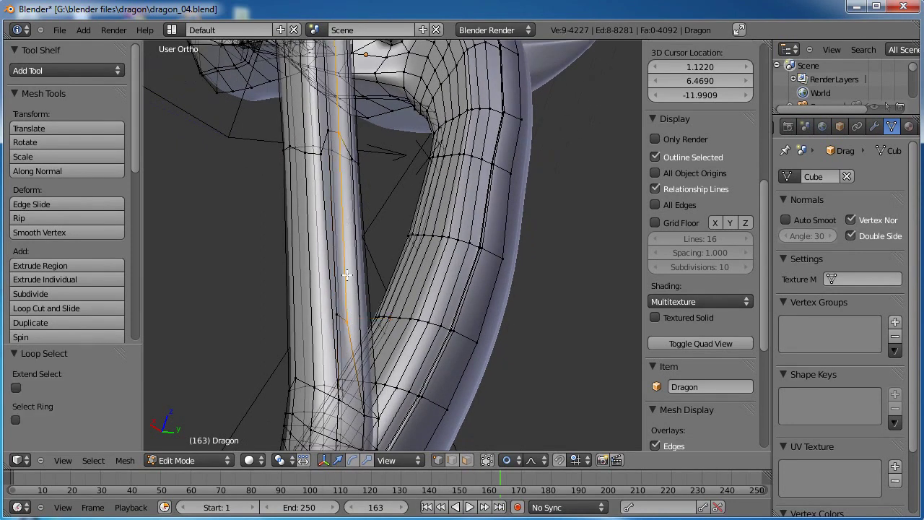
{"action": "key", "text": "x"}
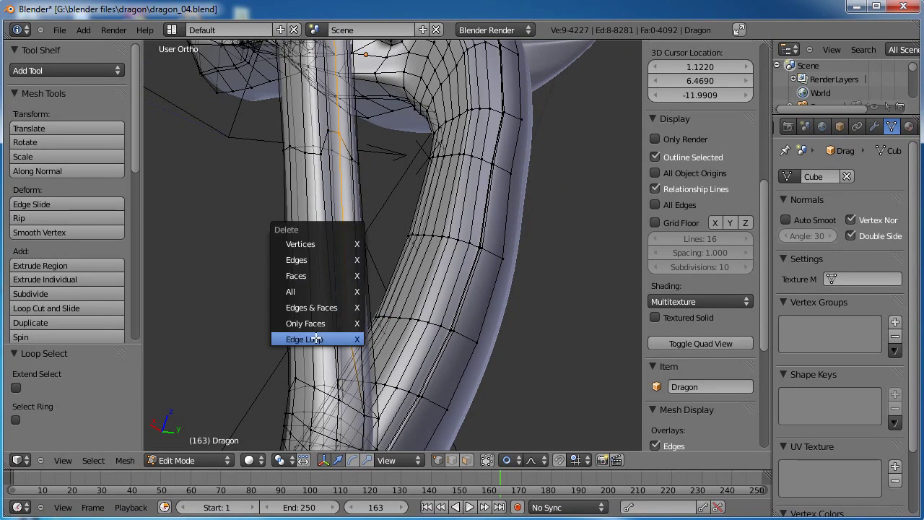
{"action": "left_click", "coordinate": [316, 339]}
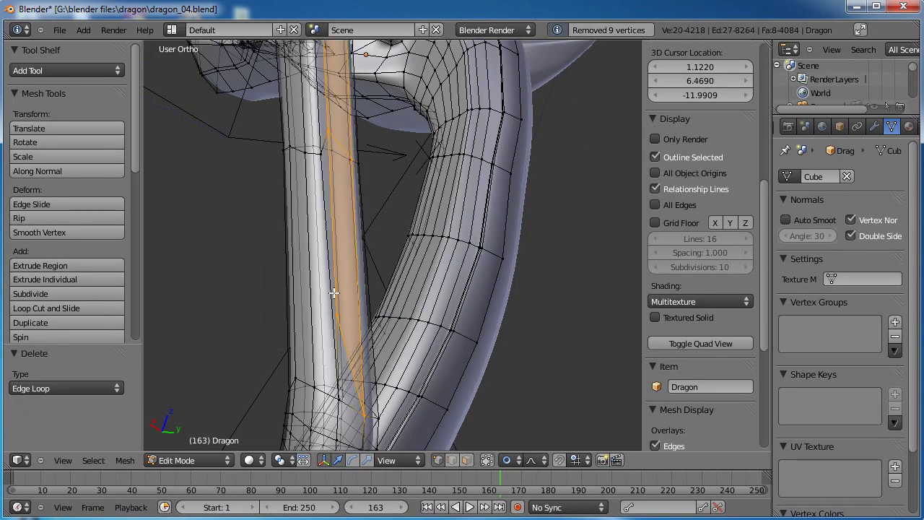
Delete the adjacent uneven lengthwise edge loop on the wing arm with the Edge Loop option
{"action": "right_click", "coordinate": [336, 246], "text": "alt"}
{"action": "mouse_move", "coordinate": [336, 243]}
{"action": "middle_mouse_down"}
{"action": "mouse_move", "coordinate": [399, 250]}
{"action": "mouse_move", "coordinate": [397, 238]}
{"action": "mouse_move", "coordinate": [347, 229]}
{"action": "middle_mouse_up"}
{"action": "right_click", "coordinate": [327, 227], "text": "alt"}
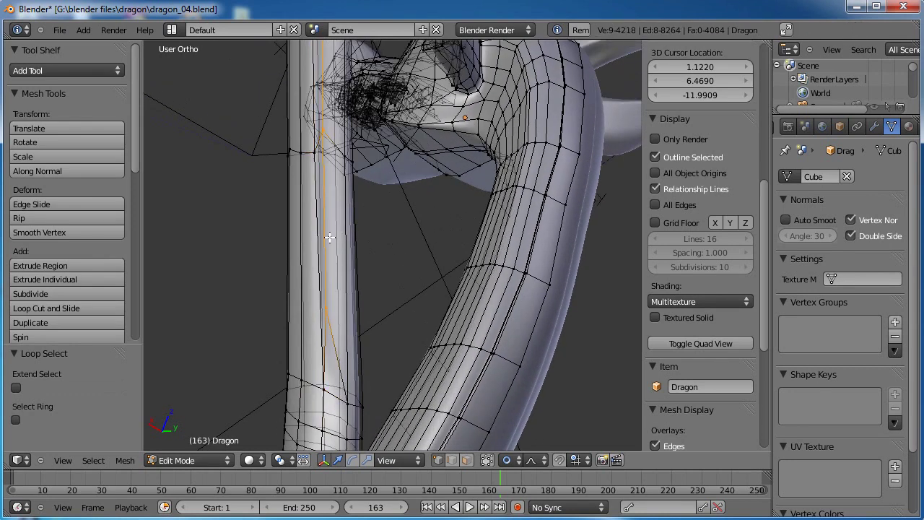
{"action": "key", "text": "x"}
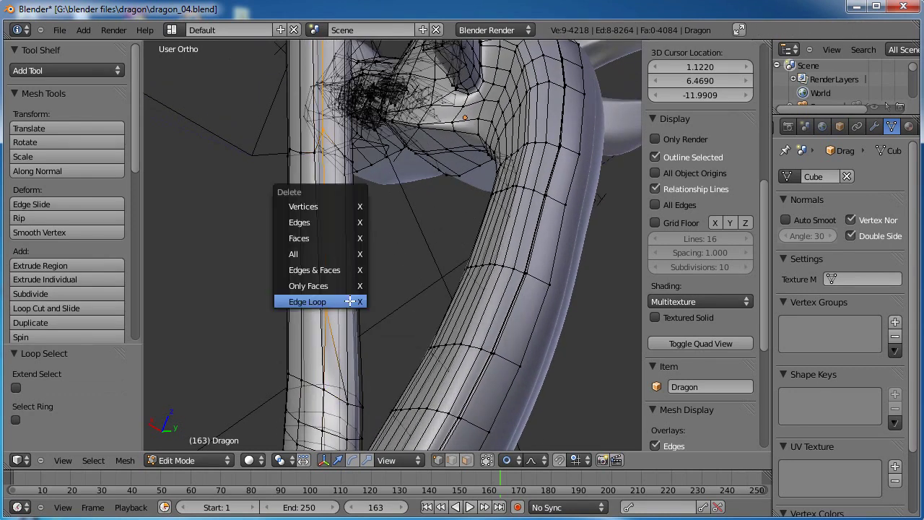
{"action": "left_click", "coordinate": [350, 301]}
Leave Edit Mode after the loop cleanup and switch the dragon from Sculpt Mode to Object Mode
{"action": "scroll", "coordinate": [350, 301], "scroll_direction": "down", "scroll_amount": 3}
{"action": "middle_click_drag", "start_coordinate": [394, 243], "coordinate": [367, 324]}
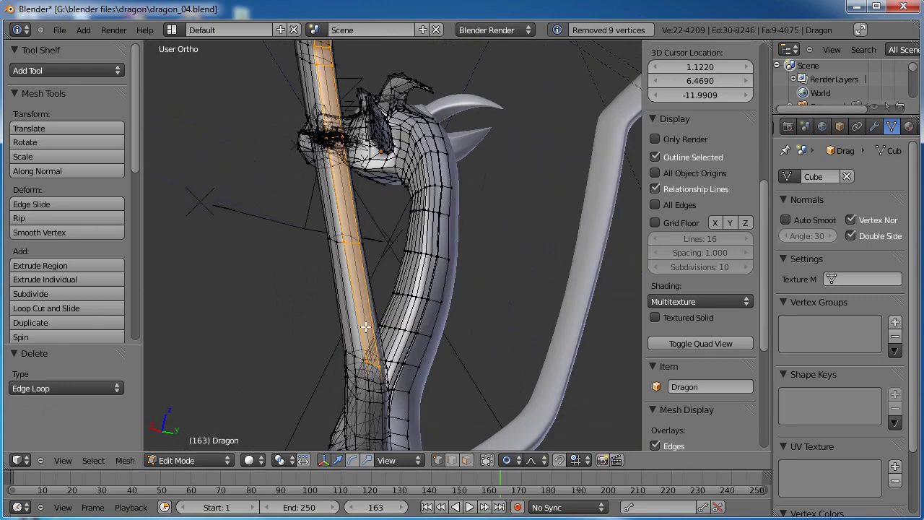
{"action": "key", "text": "Tab"}
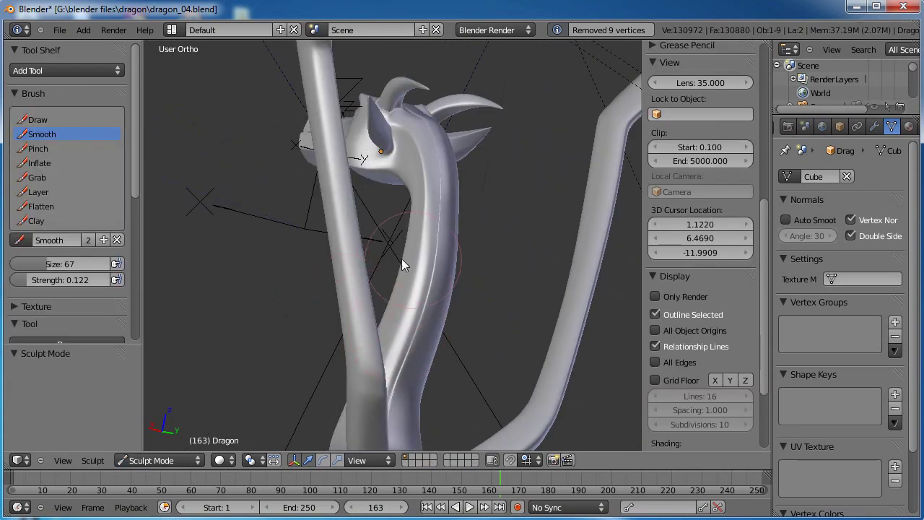
{"action": "left_click", "coordinate": [159, 460]}
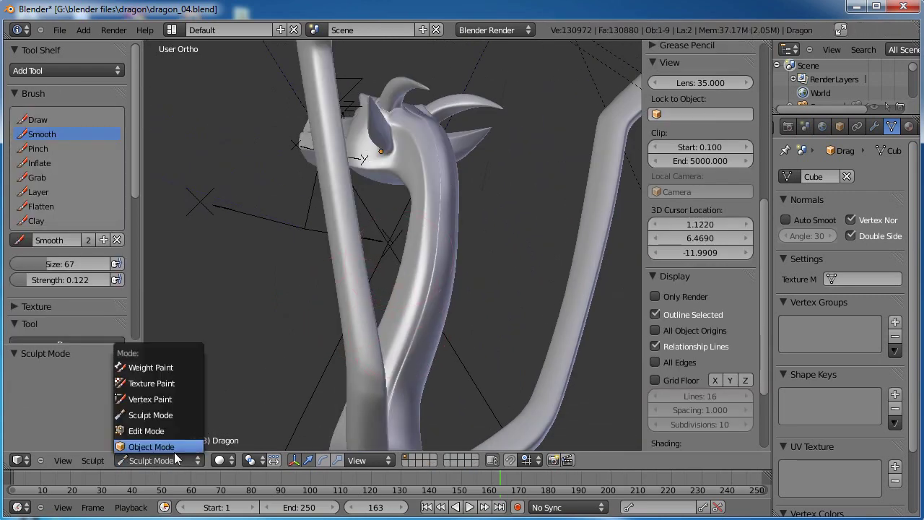
{"action": "left_click", "coordinate": [177, 443]}
Reopen the dragon mesh in Edit Mode, focusing on the upper tip of the wing arm
{"action": "middle_click_drag", "start_coordinate": [311, 258], "coordinate": [274, 382], "text": "shift"}
{"action": "scroll", "coordinate": [276, 372], "scroll_direction": "down", "scroll_amount": 4}
{"action": "middle_click_drag", "start_coordinate": [287, 294], "coordinate": [285, 401], "text": "shift"}
{"action": "middle_click_drag", "start_coordinate": [247, 261], "coordinate": [317, 356]}
{"action": "scroll", "coordinate": [389, 312], "scroll_direction": "up", "scroll_amount": 4}
{"action": "scroll", "coordinate": [317, 357], "scroll_direction": "up", "scroll_amount": 5}
{"action": "key", "text": "Tab"}
{"action": "middle_click_drag", "start_coordinate": [370, 301], "coordinate": [407, 320], "text": "shift"}
{"action": "scroll", "coordinate": [406, 321], "scroll_direction": "up", "scroll_amount": 4}
{"action": "scroll", "coordinate": [406, 321], "scroll_direction": "down", "scroll_amount": 4}
{"action": "mouse_move", "coordinate": [464, 307]}
{"action": "middle_mouse_down"}
{"action": "mouse_move", "coordinate": [456, 297]}
{"action": "mouse_move", "coordinate": [485, 289]}
{"action": "mouse_move", "coordinate": [465, 293]}
{"action": "middle_mouse_up"}
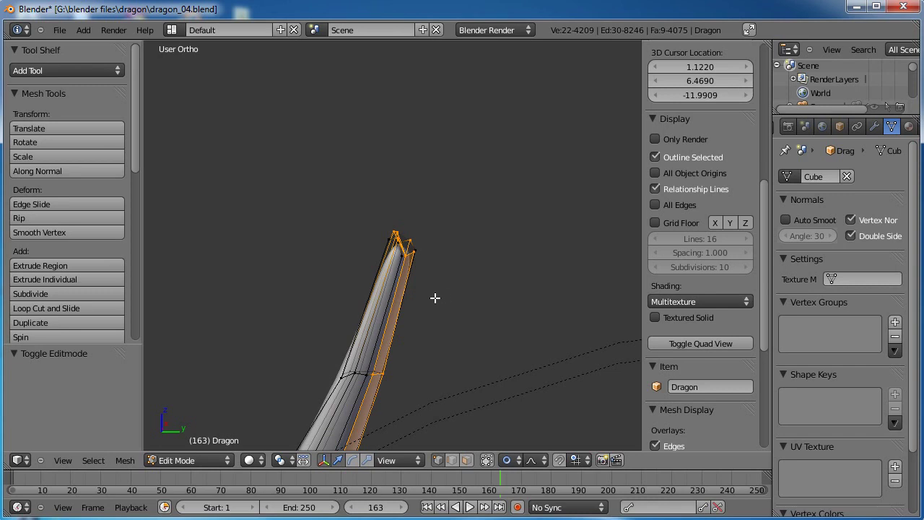
{"action": "scroll", "coordinate": [436, 298], "scroll_direction": "up", "scroll_amount": 2}
In face select mode, clear the selection and border-select the jagged end faces of the wing arm's tip
{"action": "left_click", "coordinate": [464, 460]}
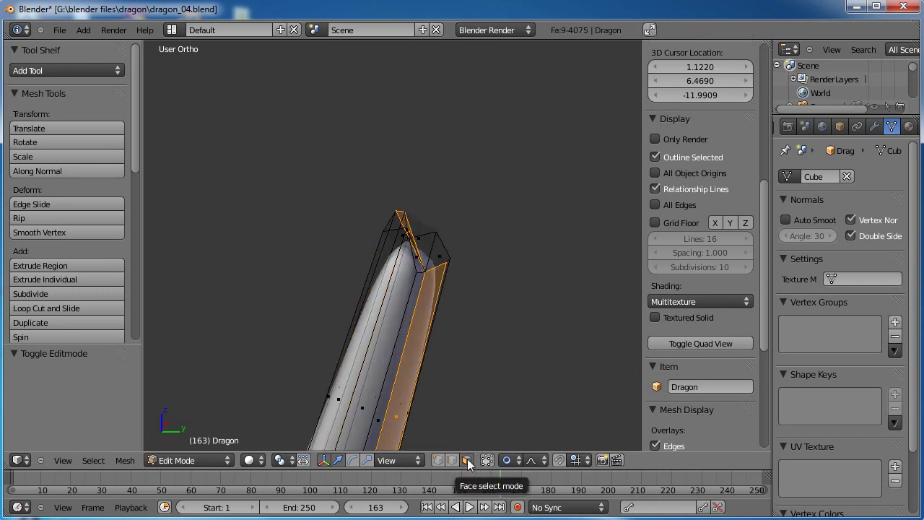
{"action": "key", "text": "a"}
{"action": "key", "text": "b"}
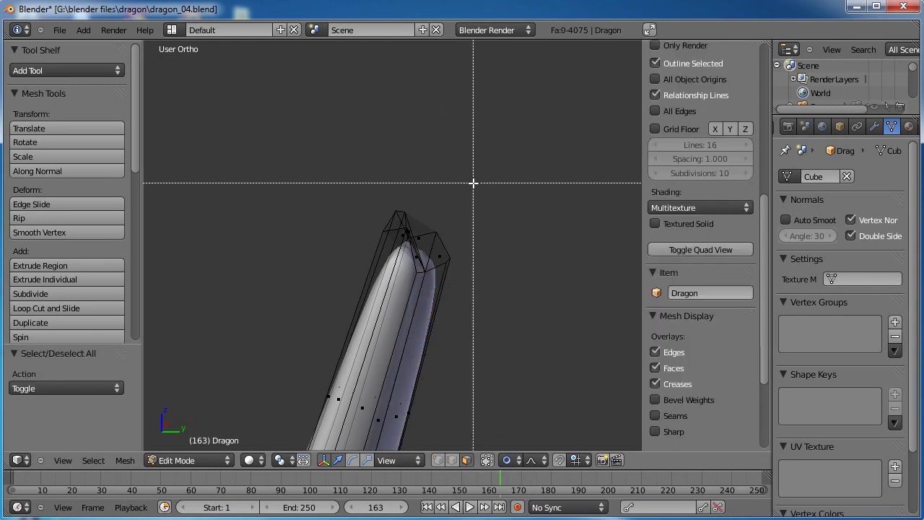
{"action": "left_click_drag", "start_coordinate": [480, 170], "coordinate": [349, 287]}
Examine the selected end faces of the wing arm from the side, front and oblique views
{"action": "middle_click_drag", "start_coordinate": [455, 270], "coordinate": [423, 273]}
{"action": "key", "text": "KP_3"}
{"action": "scroll", "coordinate": [422, 272], "scroll_direction": "down", "scroll_amount": 5, "text": "shift"}
{"action": "middle_click_drag", "start_coordinate": [436, 347], "coordinate": [302, 257]}
{"action": "key", "text": "KP_1"}
{"action": "scroll", "coordinate": [488, 259], "scroll_direction": "up", "scroll_amount": 1}
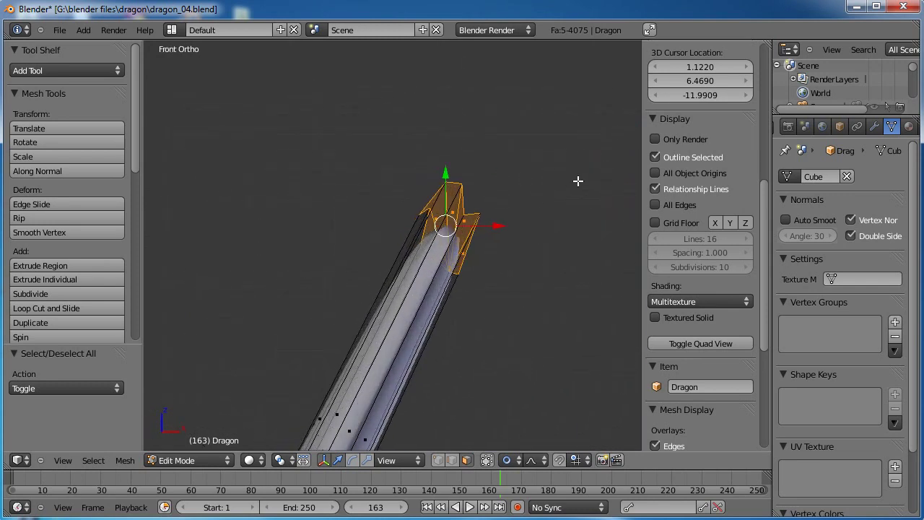
{"action": "left_click_drag", "start_coordinate": [620, 166], "coordinate": [625, 159]}
{"action": "middle_click_drag", "start_coordinate": [625, 159], "coordinate": [616, 186], "text": "shift"}
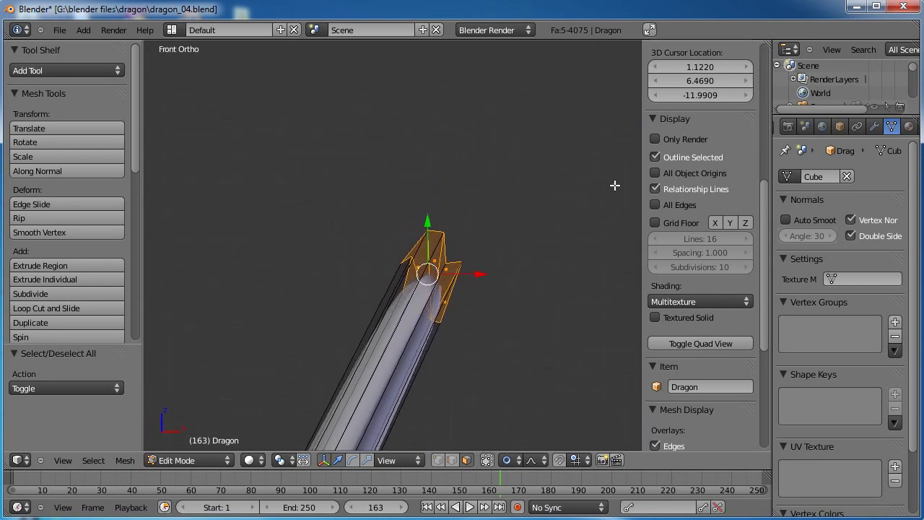
{"action": "mouse_move", "coordinate": [235, 360]}
{"action": "middle_mouse_down"}
{"action": "mouse_move", "coordinate": [243, 378]}
{"action": "mouse_move", "coordinate": [311, 263]}
{"action": "mouse_move", "coordinate": [301, 279]}
{"action": "mouse_move", "coordinate": [330, 282]}
{"action": "mouse_move", "coordinate": [332, 295]}
{"action": "middle_mouse_up"}
{"action": "middle_click_drag", "start_coordinate": [578, 134], "coordinate": [363, 296]}
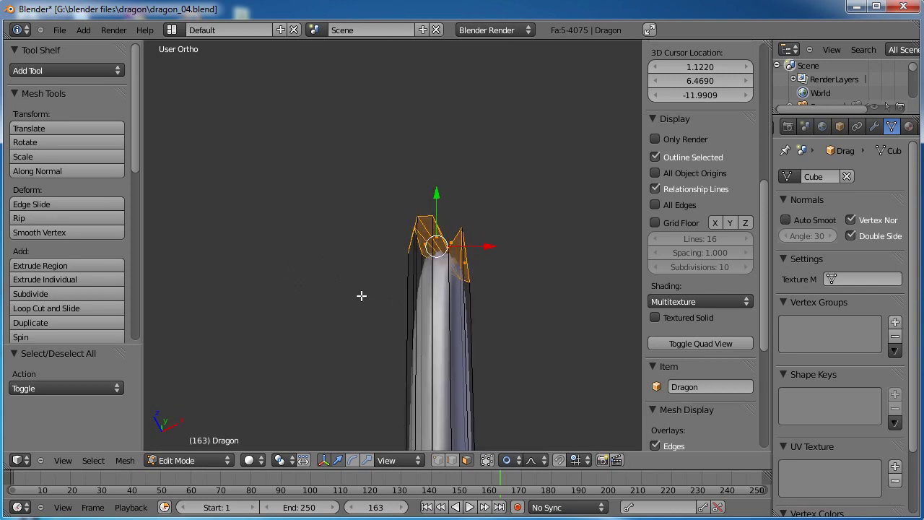
Check the mouse and view input settings in the User Preferences, leaving them as they are
{"action": "left_click", "coordinate": [59, 30]}
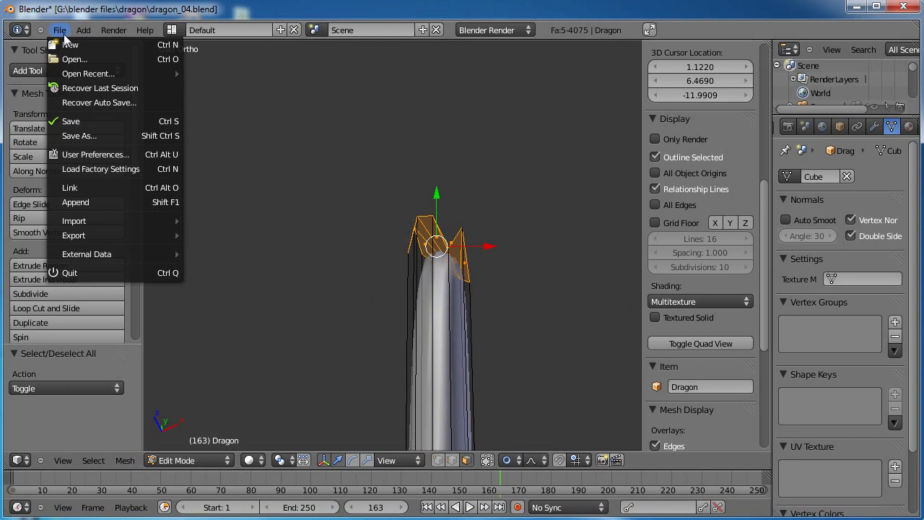
{"action": "left_click", "coordinate": [96, 155]}
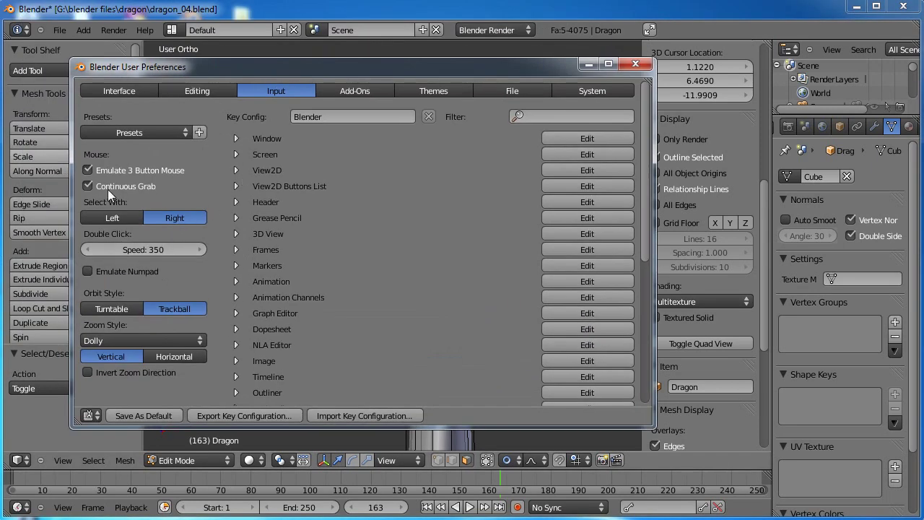
{"action": "left_click", "coordinate": [635, 64]}
{"action": "middle_click_drag", "start_coordinate": [504, 319], "coordinate": [500, 313]}
{"action": "middle_click_drag", "start_coordinate": [583, 306], "coordinate": [587, 297]}
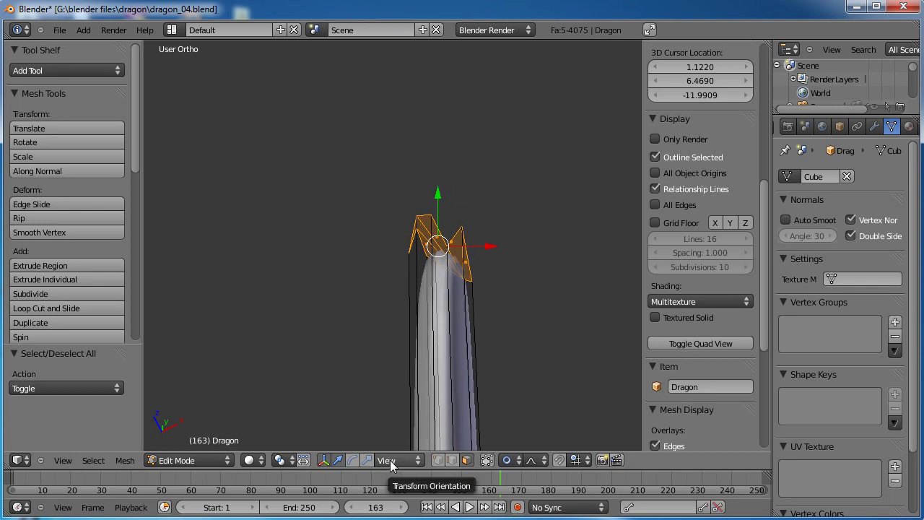
Set the manipulator to Scale mode and flatten the selected end faces along the view's Y axis
{"action": "left_click", "coordinate": [493, 249]}
{"action": "right_click", "coordinate": [494, 248]}
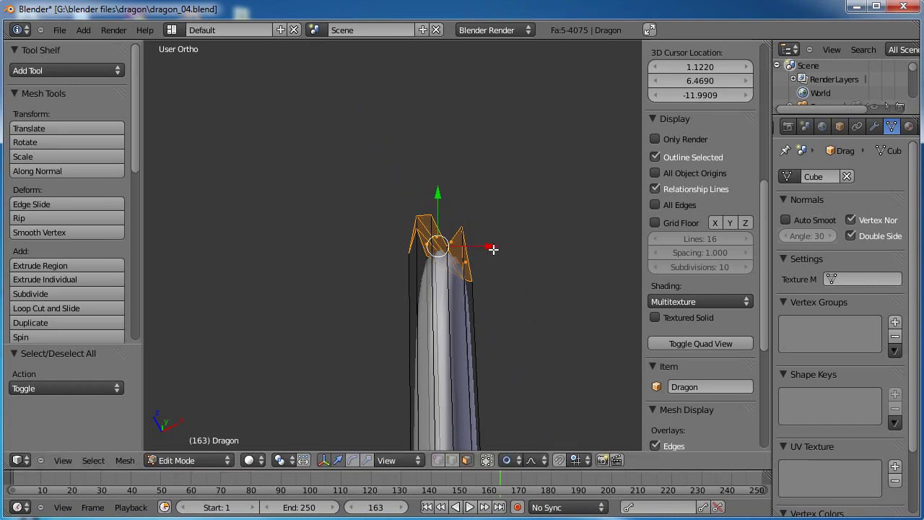
{"action": "left_click", "coordinate": [366, 460]}
{"action": "left_click_drag", "start_coordinate": [439, 191], "coordinate": [439, 244]}
{"action": "left_click_drag", "start_coordinate": [437, 193], "coordinate": [436, 244]}
{"action": "middle_click_drag", "start_coordinate": [456, 291], "coordinate": [474, 329]}
Delete the flattened end faces with the Faces option and return to vertex select mode
{"action": "key", "text": "x"}
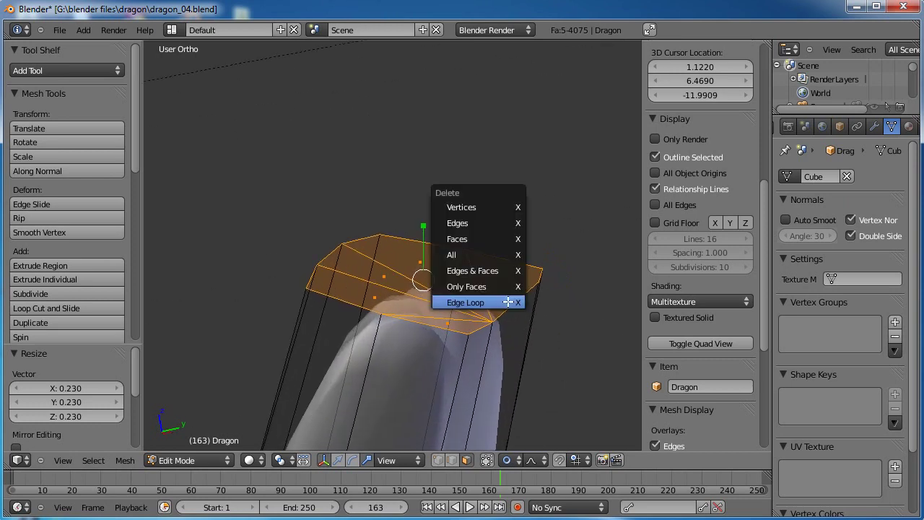
{"action": "left_click", "coordinate": [496, 237]}
{"action": "middle_click_drag", "start_coordinate": [495, 237], "coordinate": [389, 314]}
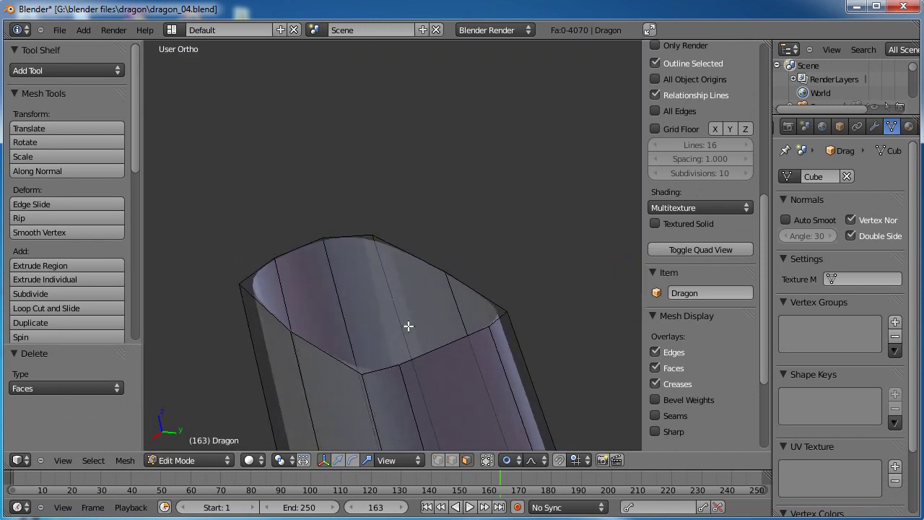
{"action": "key", "text": "1"}
{"action": "middle_click_drag", "start_coordinate": [412, 380], "coordinate": [335, 338]}
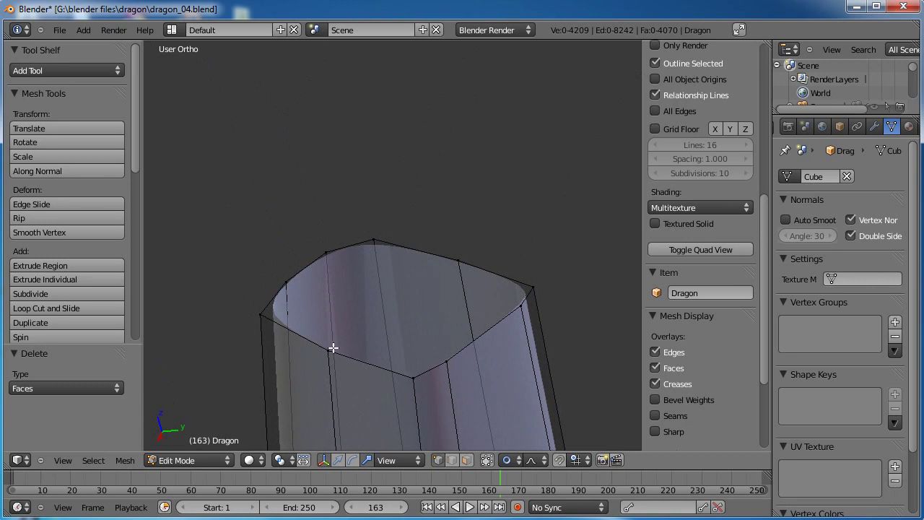
Connect two opposite rim vertices of the open wing arm end with an edge and subdivide it with 2 cuts
{"action": "right_click", "coordinate": [329, 351]}
{"action": "right_click", "coordinate": [458, 260], "text": "shift"}
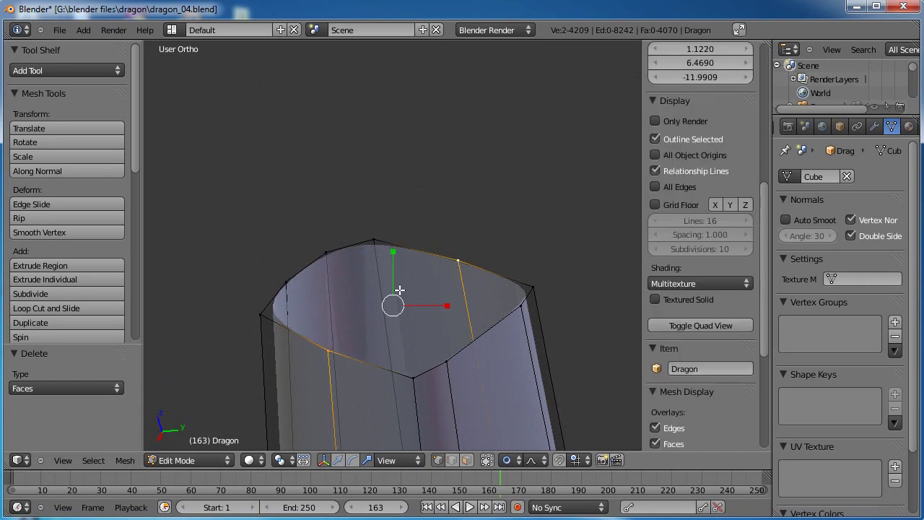
{"action": "key", "text": "f"}
{"action": "key", "text": "w"}
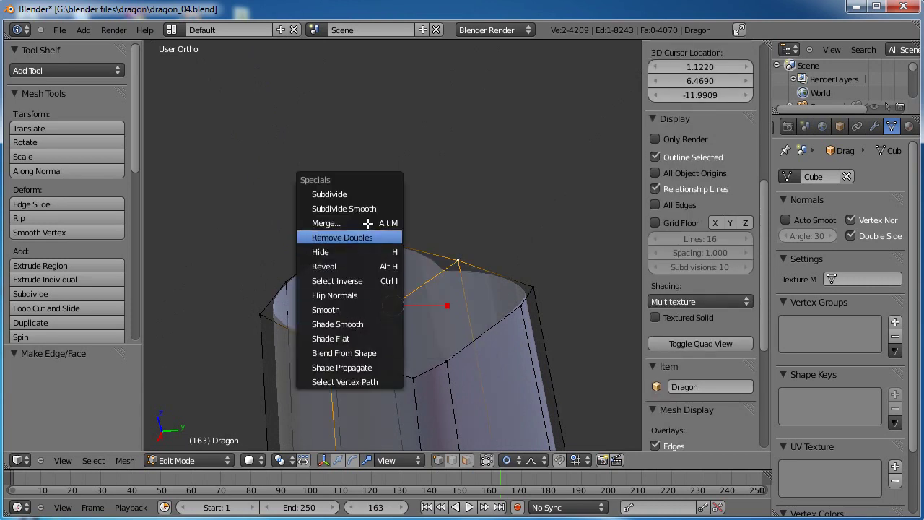
{"action": "left_click", "coordinate": [353, 192]}
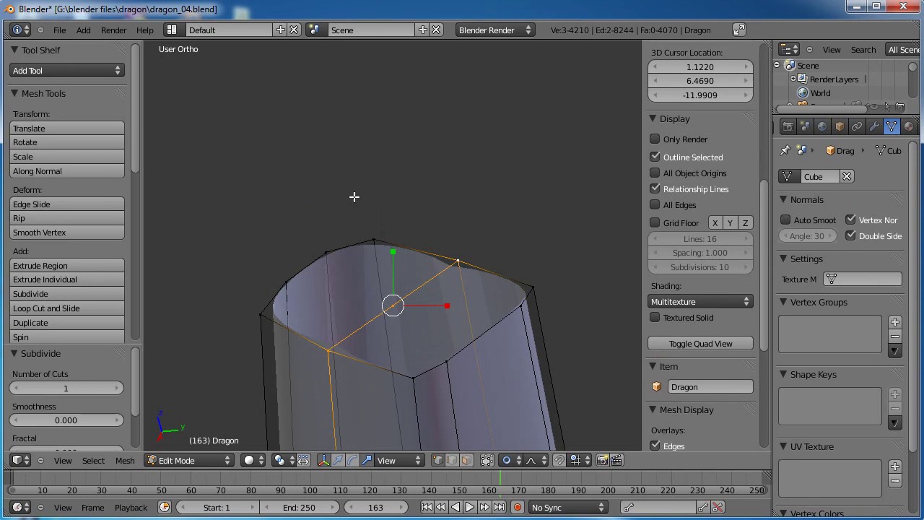
{"action": "left_click", "coordinate": [117, 388]}
Fill two neighbouring quads between the new cross edge and the rim, starting at the far-side corner vertices
{"action": "right_click", "coordinate": [458, 260], "text": "shift"}
{"action": "right_click", "coordinate": [534, 287], "text": "shift"}
{"action": "right_click", "coordinate": [517, 304], "text": "shift"}
{"action": "key", "text": "f"}
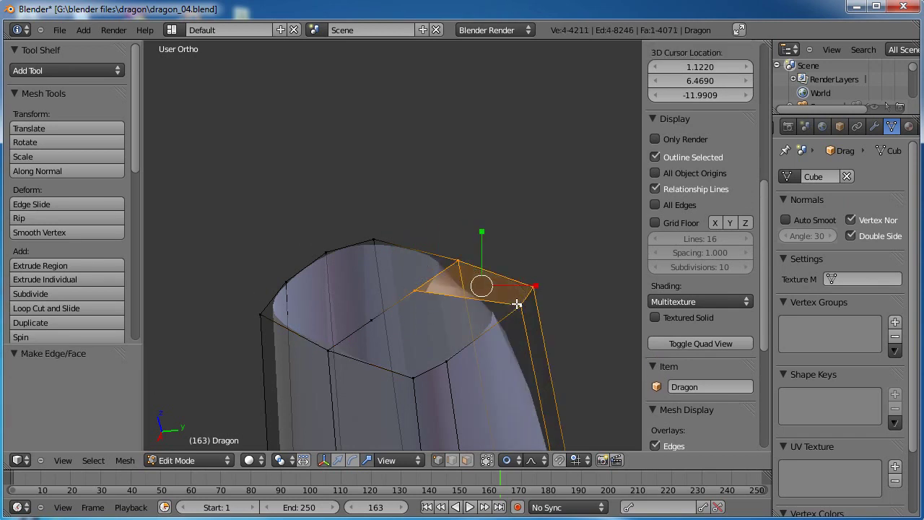
{"action": "right_click", "coordinate": [517, 304]}
{"action": "right_click", "coordinate": [440, 354], "text": "shift"}
{"action": "right_click", "coordinate": [371, 320], "text": "shift"}
{"action": "right_click", "coordinate": [411, 301], "text": "shift"}
{"action": "key", "text": "f"}
Fill the two quads around the near rim vertex where the cross edge ends
{"action": "right_click", "coordinate": [374, 315]}
{"action": "right_click", "coordinate": [330, 350], "text": "shift"}
{"action": "right_click", "coordinate": [413, 377], "text": "shift"}
{"action": "right_click", "coordinate": [447, 359], "text": "shift"}
{"action": "key", "text": "f"}
{"action": "right_click", "coordinate": [374, 317]}
{"action": "right_click", "coordinate": [288, 288], "text": "shift"}
{"action": "right_click", "coordinate": [330, 350], "text": "shift"}
{"action": "key", "text": "f"}
Close the remaining opening of the wing arm end with two more quads and clear the selection
{"action": "right_click", "coordinate": [372, 320]}
{"action": "right_click", "coordinate": [408, 293], "text": "shift"}
{"action": "right_click", "coordinate": [330, 253], "text": "shift"}
{"action": "right_click", "coordinate": [292, 281], "text": "shift"}
{"action": "key", "text": "f"}
{"action": "right_click", "coordinate": [412, 288]}
{"action": "right_click", "coordinate": [453, 263], "text": "shift"}
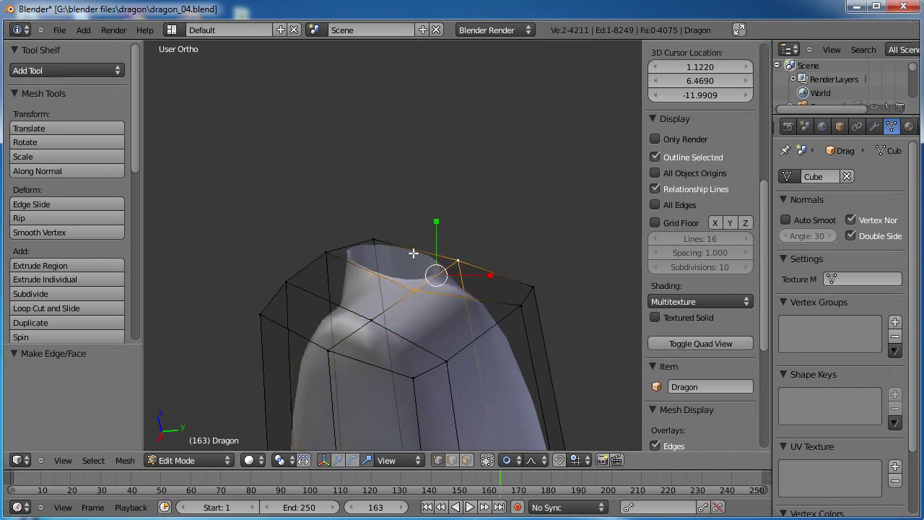
{"action": "right_click", "coordinate": [327, 249], "text": "shift"}
{"action": "key", "text": "f"}
{"action": "middle_click_drag", "start_coordinate": [329, 253], "coordinate": [455, 276]}
{"action": "key", "text": "a"}
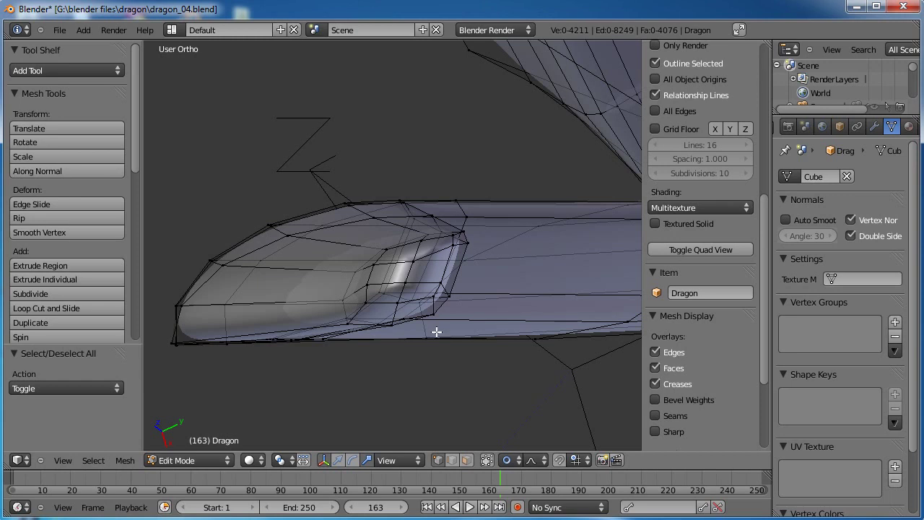
Select all faces of the wing arm's end cap and scale them to 0.667 along the view's Y axis
{"action": "middle_click_drag", "start_coordinate": [535, 336], "coordinate": [572, 184]}
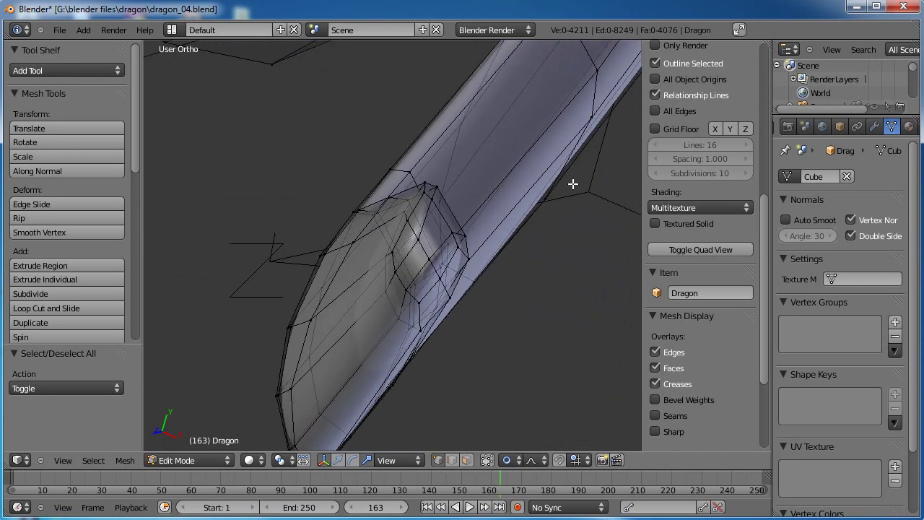
{"action": "middle_click_drag", "start_coordinate": [344, 257], "coordinate": [345, 261]}
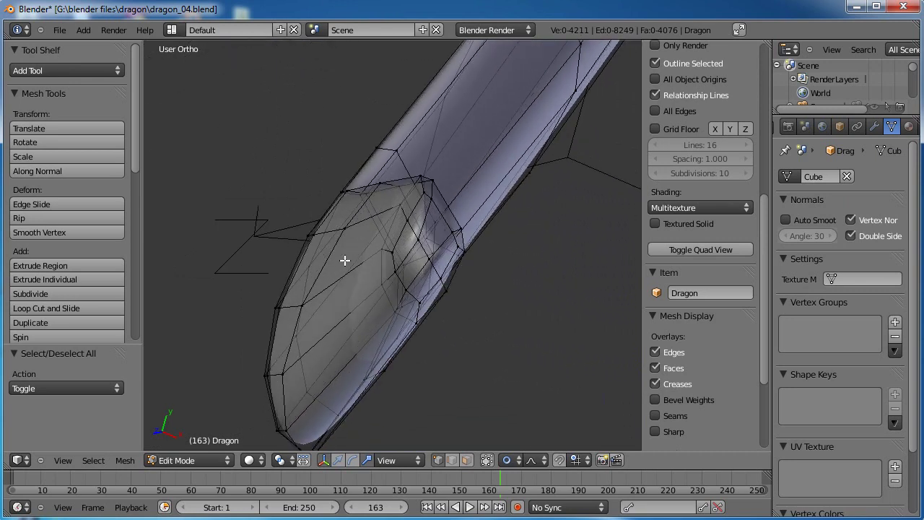
{"action": "right_click", "coordinate": [439, 208], "text": "alt"}
{"action": "right_click", "coordinate": [398, 236], "text": "alt+shift"}
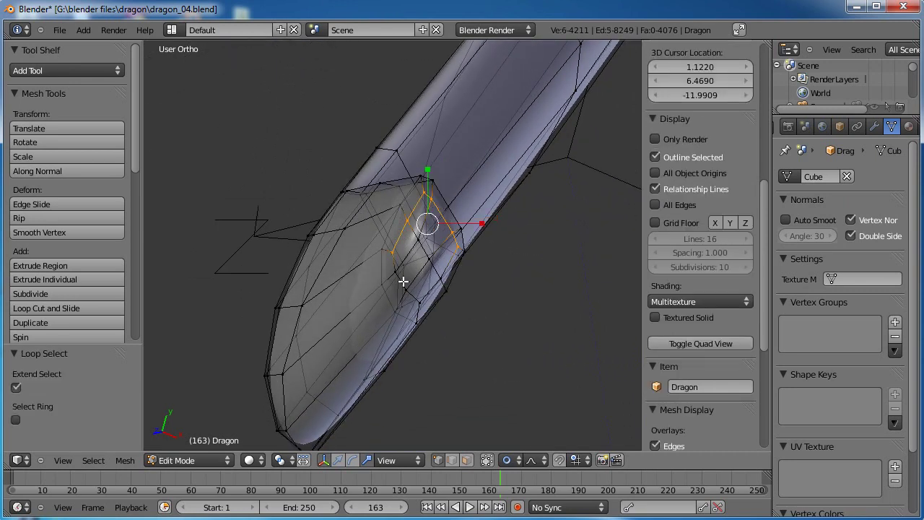
{"action": "right_click", "coordinate": [444, 270], "text": "shift"}
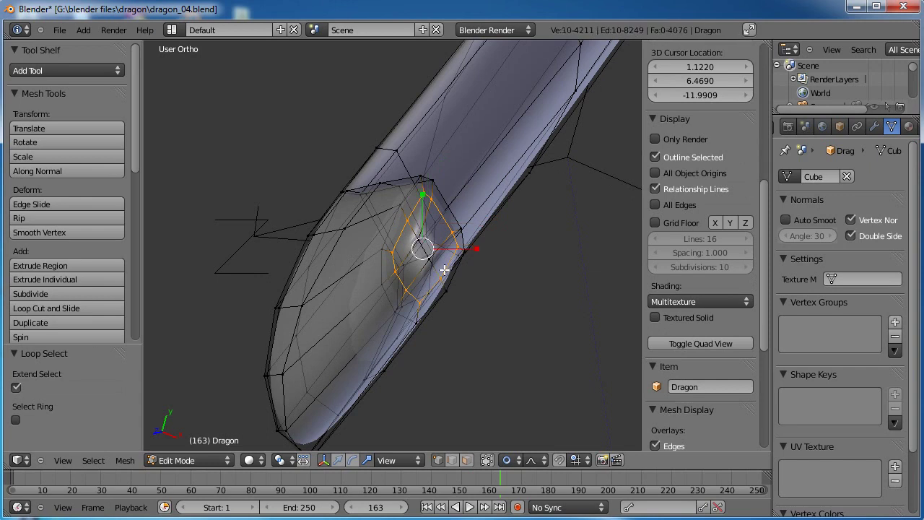
{"action": "right_click", "coordinate": [433, 259], "text": "shift"}
{"action": "right_click", "coordinate": [419, 243], "text": "shift"}
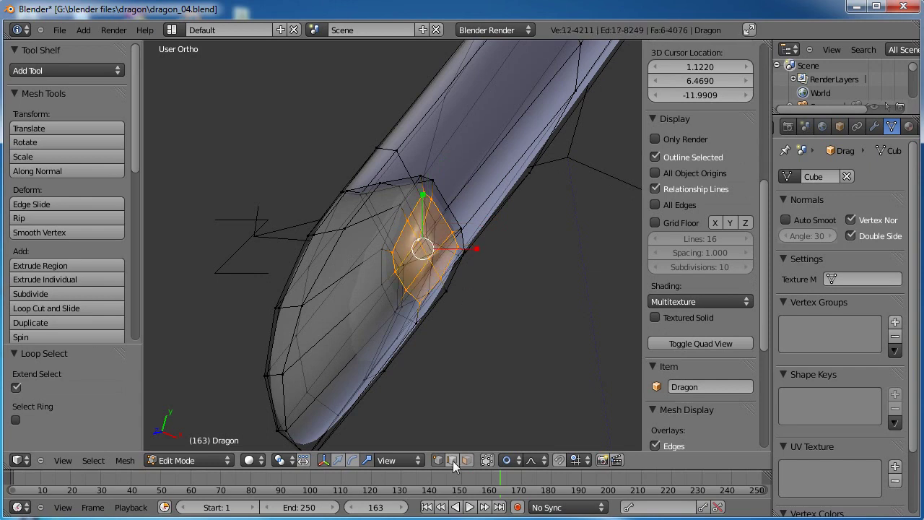
{"action": "key", "text": "s"}
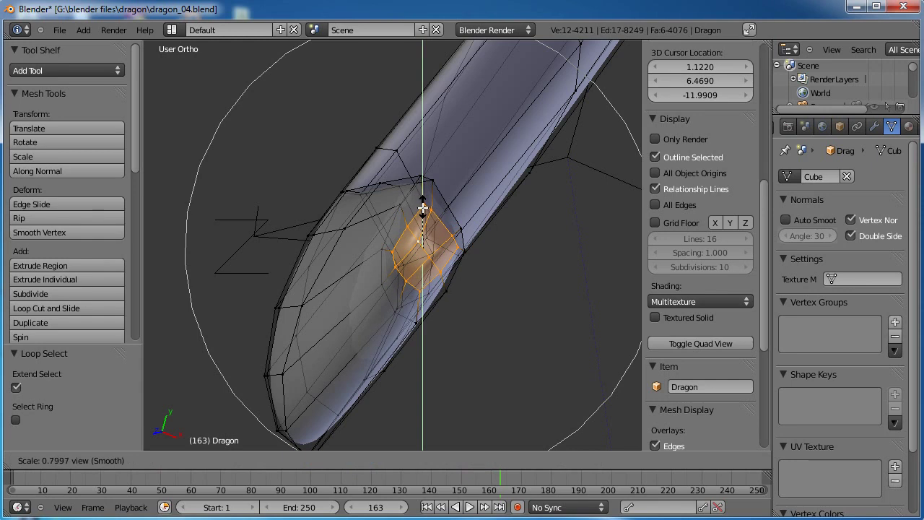
{"action": "left_click", "coordinate": [423, 213]}
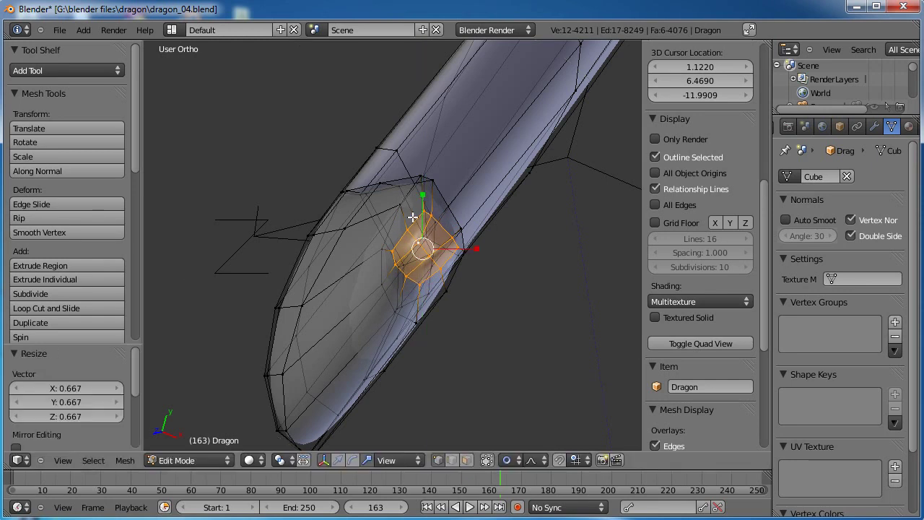
Shrink the first two edge loops behind the end cap along the view's Y axis
{"action": "right_click", "coordinate": [410, 191], "text": "alt"}
{"action": "key", "text": "s"}
{"action": "key", "text": "y"}
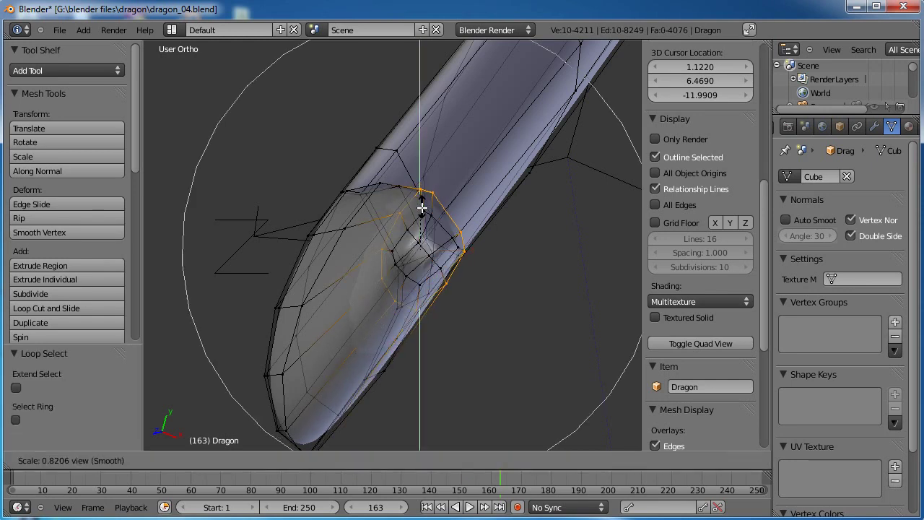
{"action": "left_click", "coordinate": [421, 216]}
{"action": "right_click", "coordinate": [356, 252], "text": "alt"}
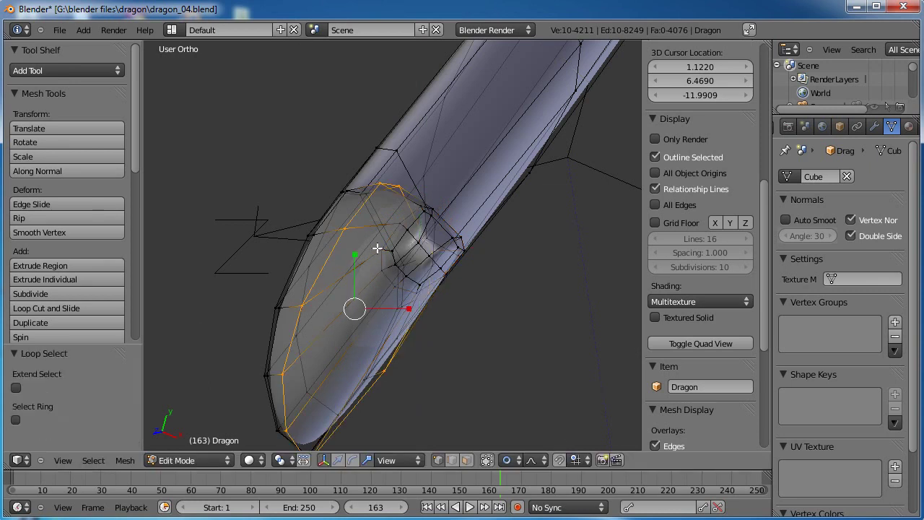
{"action": "key", "text": "s"}
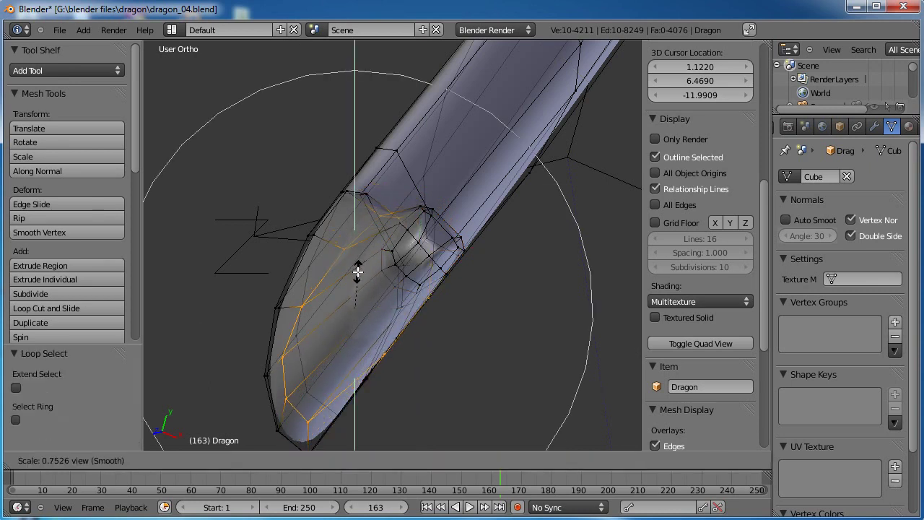
{"action": "left_click", "coordinate": [296, 263]}
Scale down the outermost edge loop of the bent wing arm section along the view's Y axis
{"action": "right_click", "coordinate": [296, 263], "text": "alt"}
{"action": "key", "text": "s"}
{"action": "key", "text": "y"}
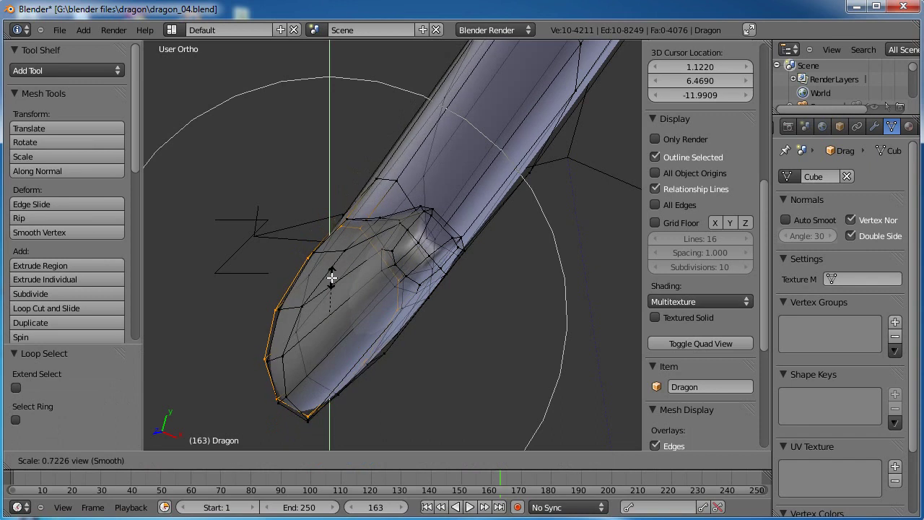
{"action": "left_click", "coordinate": [332, 278]}
Reselect the outermost edge loop of the bent wing arm section and fine-tune its scale along the view's Y axis
{"action": "right_click", "coordinate": [337, 273], "text": "alt"}
{"action": "left_click_drag", "start_coordinate": [356, 256], "coordinate": [355, 260]}
{"action": "right_click", "coordinate": [332, 249], "text": "alt"}
{"action": "right_click", "coordinate": [326, 240], "text": "alt"}
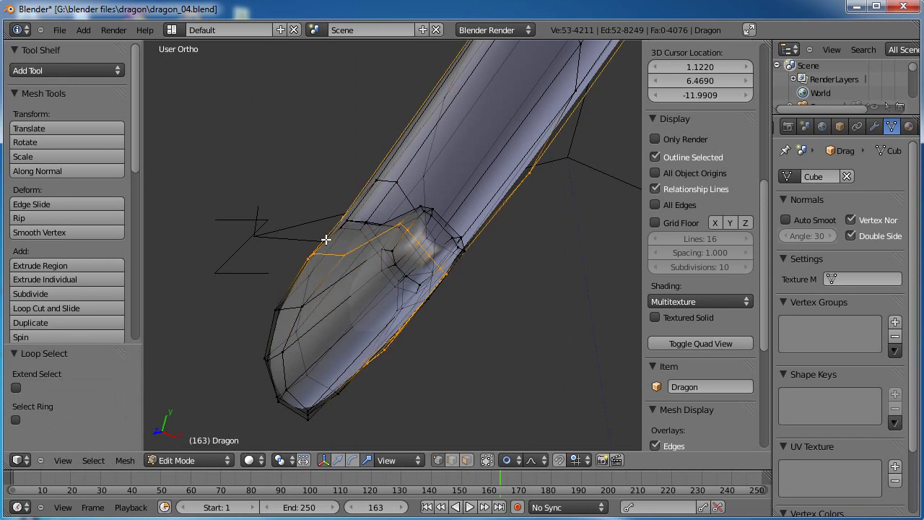
{"action": "right_click", "coordinate": [336, 246], "text": "alt"}
{"action": "key", "text": "s"}
{"action": "key", "text": "y"}
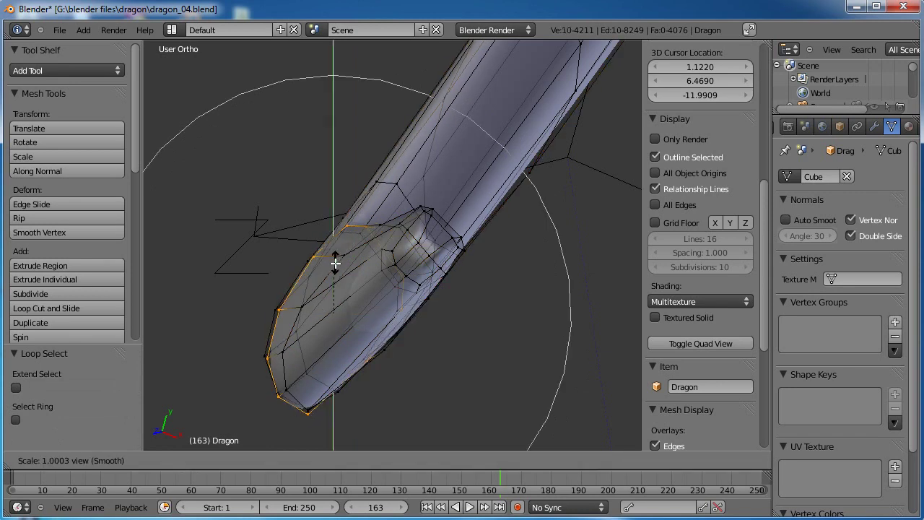
{"action": "left_click", "coordinate": [336, 265]}
Scale the neighbouring inner edge loop of the bent section to 0.932 along the view's Y axis
{"action": "right_click", "coordinate": [283, 366], "text": "alt"}
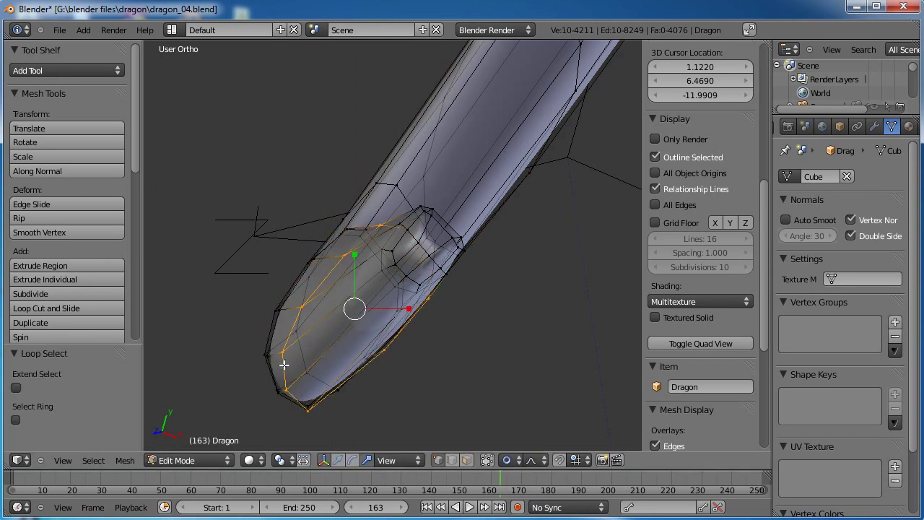
{"action": "key", "text": "s"}
{"action": "left_click", "coordinate": [354, 262]}
{"action": "scroll", "coordinate": [354, 264], "scroll_direction": "down", "scroll_amount": 3}
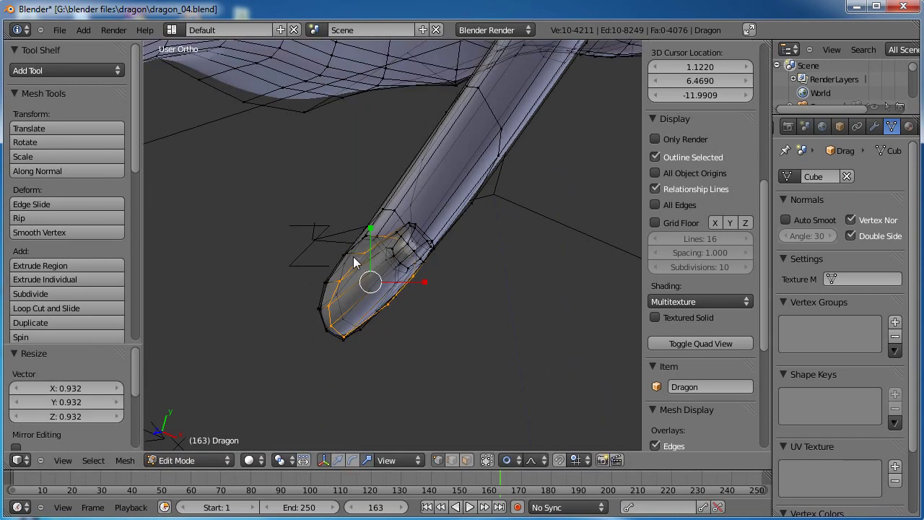
Leave edit mode and examine the smoothed shape of the wing arm from the bend to the tip
{"action": "key", "text": "Tab"}
{"action": "middle_click_drag", "start_coordinate": [316, 353], "coordinate": [403, 228]}
{"action": "scroll", "coordinate": [382, 257], "scroll_direction": "down", "scroll_amount": 3}
{"action": "scroll", "coordinate": [426, 279], "scroll_direction": "up", "scroll_amount": 2}
{"action": "scroll", "coordinate": [426, 275], "scroll_direction": "up", "scroll_amount": 2}
{"action": "middle_click_drag", "start_coordinate": [426, 275], "coordinate": [324, 270], "text": "shift"}
{"action": "middle_click_drag", "start_coordinate": [397, 267], "coordinate": [329, 367], "text": "shift"}
{"action": "scroll", "coordinate": [330, 369], "scroll_direction": "up", "scroll_amount": 3}
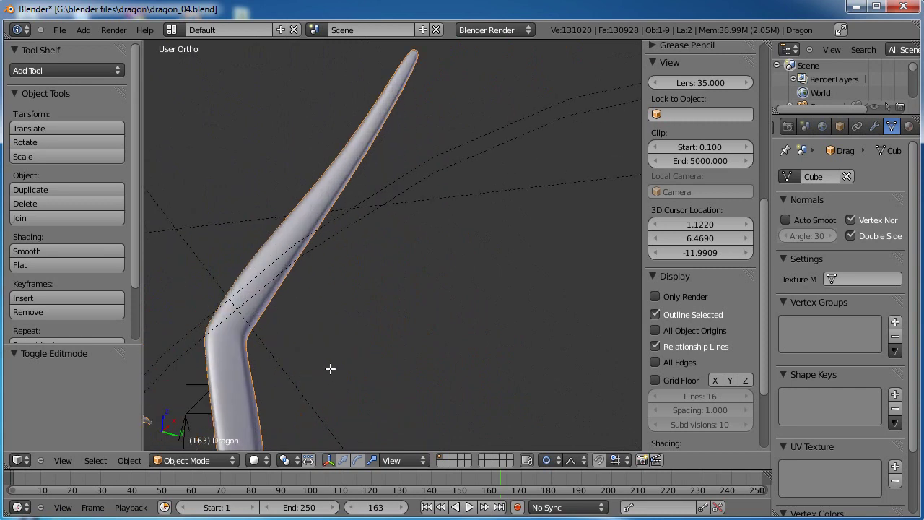
Return to edit mode and flatten the selected edge loop above the elbow to 0.193 along the view's Y axis
{"action": "key", "text": "Tab"}
{"action": "middle_click_drag", "start_coordinate": [335, 313], "coordinate": [463, 346]}
{"action": "scroll", "coordinate": [365, 332], "scroll_direction": "up", "scroll_amount": 3}
{"action": "middle_click_drag", "start_coordinate": [297, 352], "coordinate": [455, 340]}
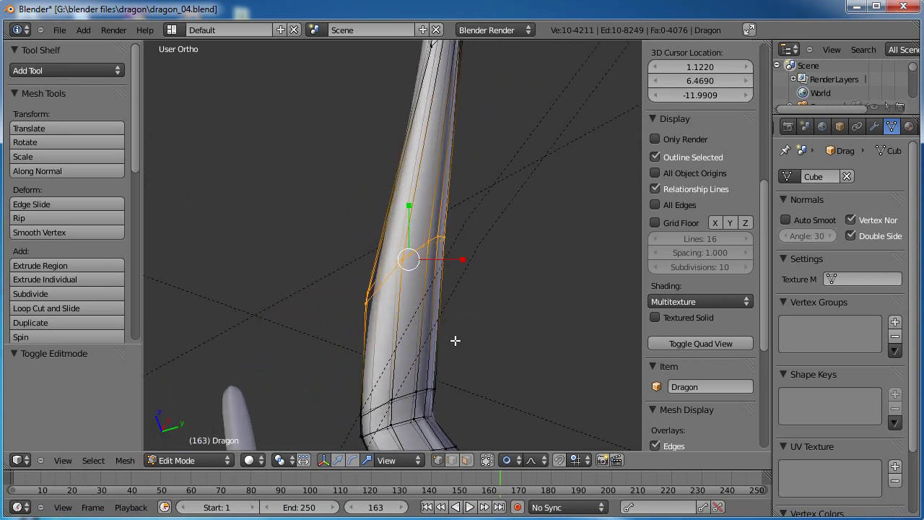
{"action": "left_click", "coordinate": [408, 250]}
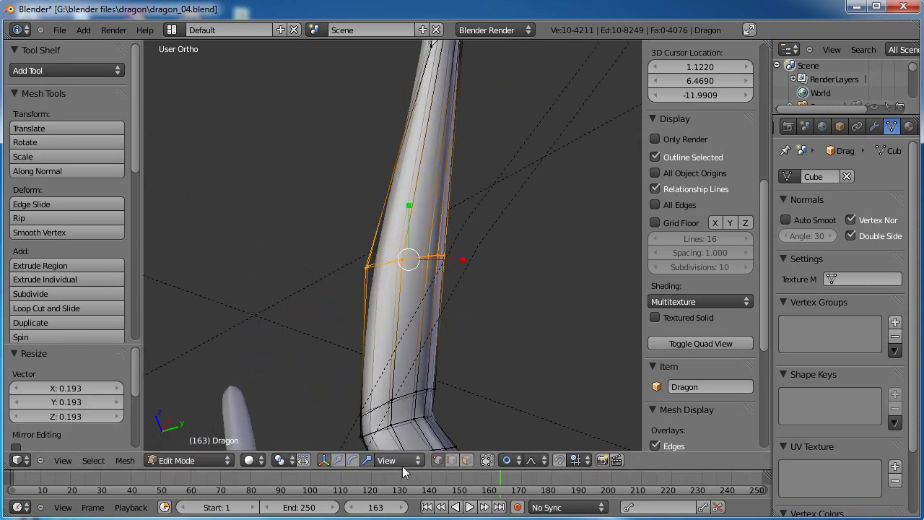
Narrow the same edge loop of the upper wing arm to 0.638 along the view's X axis
{"action": "middle_click_drag", "start_coordinate": [485, 291], "coordinate": [443, 315], "text": "shift"}
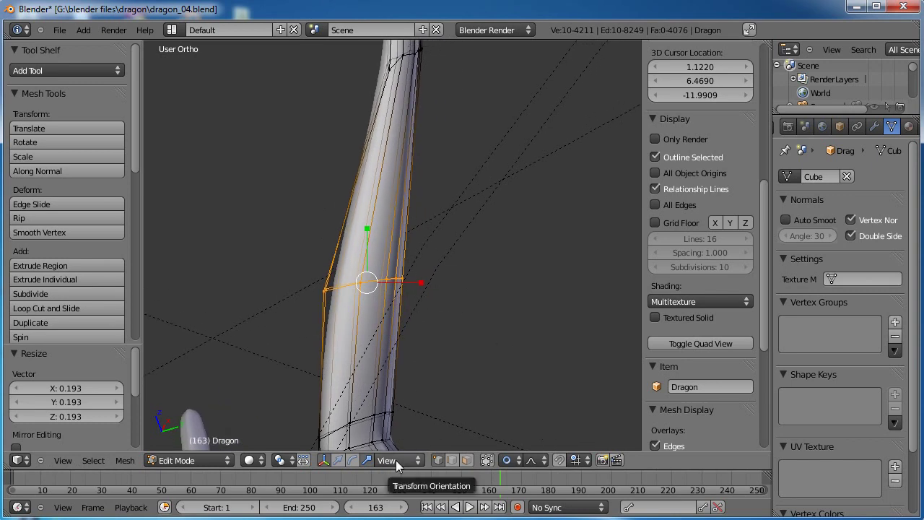
{"action": "middle_click_drag", "start_coordinate": [437, 324], "coordinate": [364, 277]}
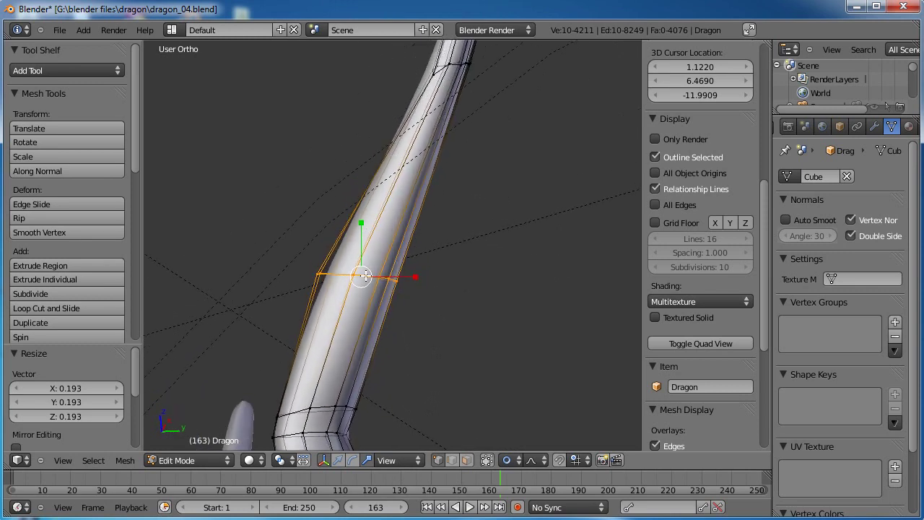
{"action": "key", "text": "s"}
{"action": "scroll", "coordinate": [404, 274], "scroll_direction": "up", "scroll_amount": 3}
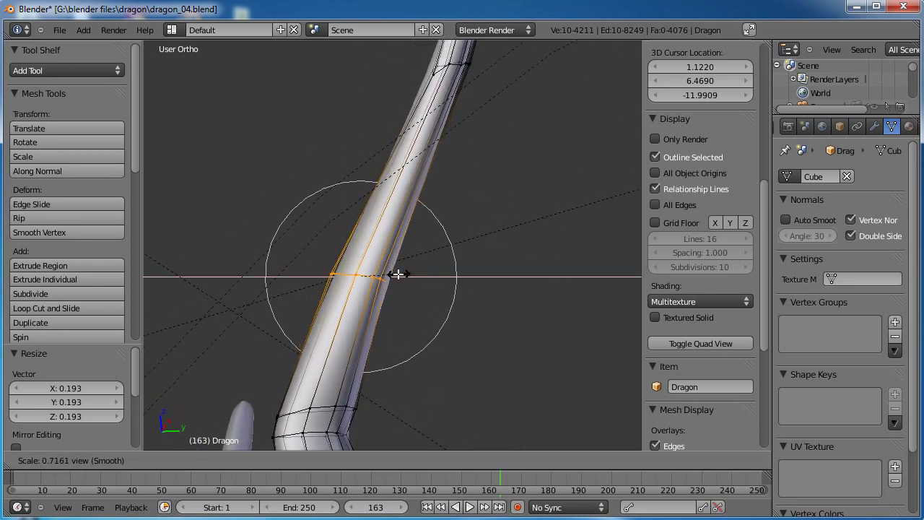
{"action": "left_click", "coordinate": [396, 274]}
Flatten the next edge loop toward the wing arm's tip and move it into line with the arm
{"action": "middle_click_drag", "start_coordinate": [435, 214], "coordinate": [398, 275]}
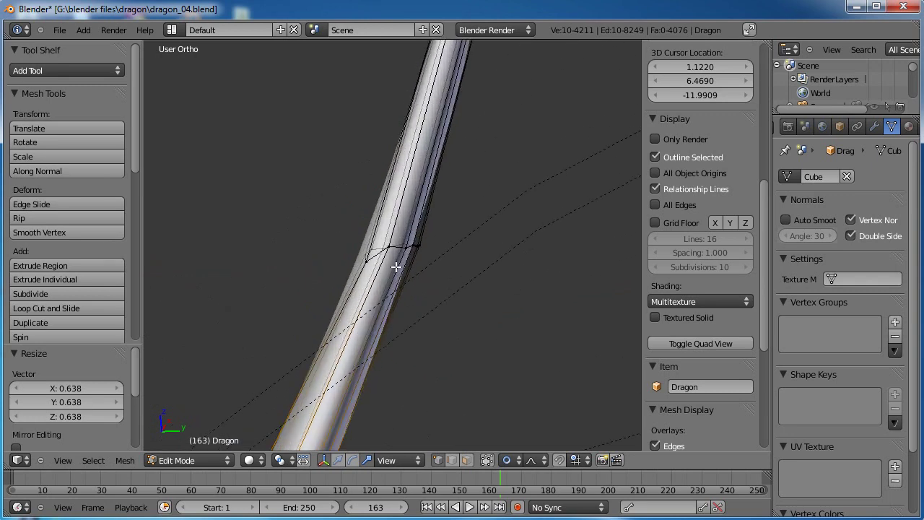
{"action": "left_click", "coordinate": [411, 259], "text": "alt"}
{"action": "right_click", "coordinate": [395, 216], "text": "alt"}
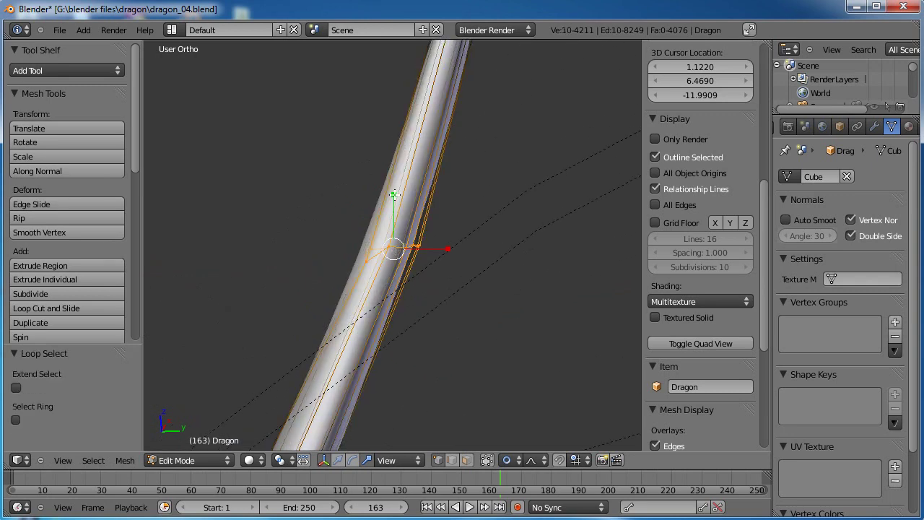
{"action": "key", "text": "s"}
{"action": "left_click", "coordinate": [394, 253]}
{"action": "key", "text": "g"}
{"action": "left_click", "coordinate": [480, 264]}
Scale the upper edge loop of the elbow to 0.772 along the view's Y axis
{"action": "scroll", "coordinate": [480, 264], "scroll_direction": "down", "scroll_amount": 2}
{"action": "middle_click_drag", "start_coordinate": [467, 264], "coordinate": [413, 290]}
{"action": "right_click", "coordinate": [339, 296], "text": "alt"}
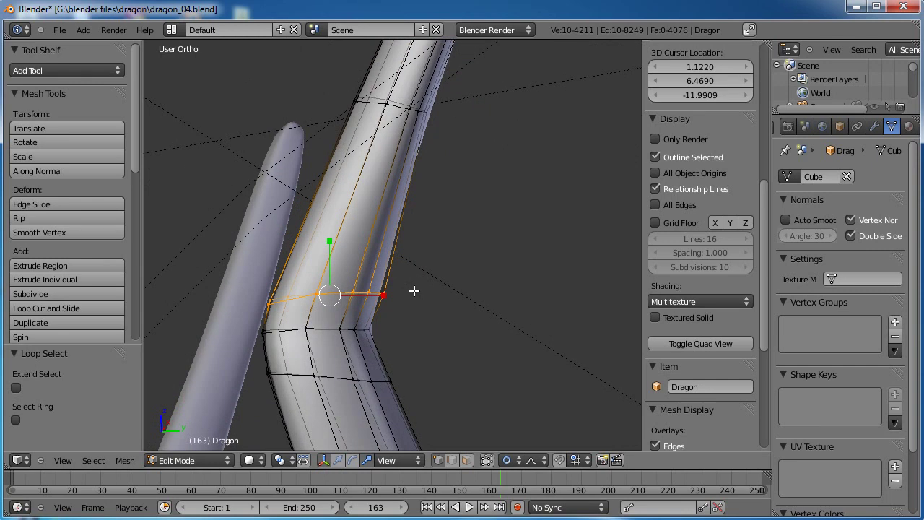
{"action": "key", "text": "s"}
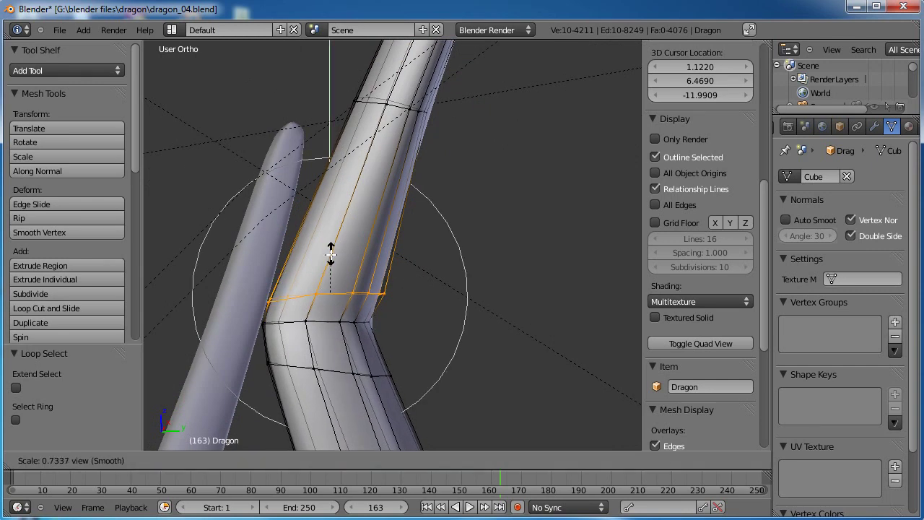
{"action": "left_click", "coordinate": [332, 249]}
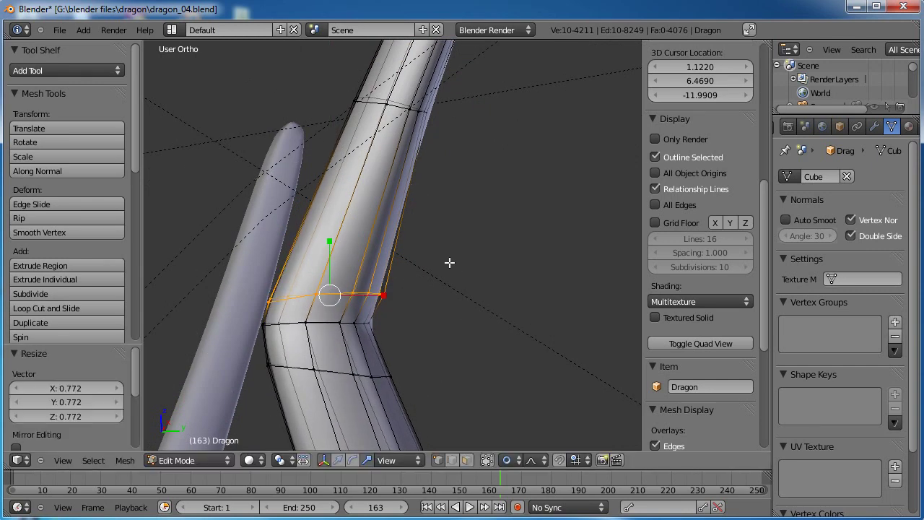
Disable proportional editing and flatten the elbow's upper edge loop along the view's Y axis
{"action": "left_click", "coordinate": [512, 460]}
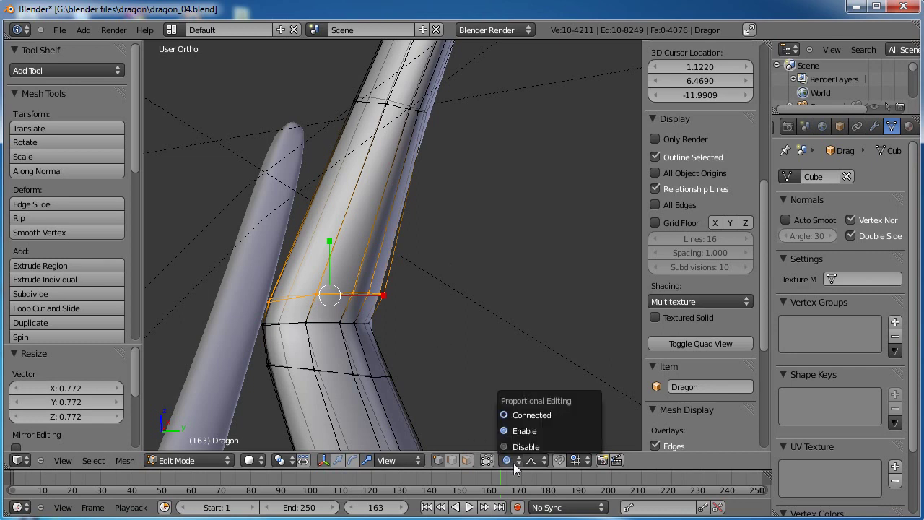
{"action": "left_click", "coordinate": [517, 448]}
{"action": "left_click_drag", "start_coordinate": [330, 242], "coordinate": [319, 288]}
{"action": "left_click", "coordinate": [322, 266]}
Flatten the elbow's lower edge loop along the view's Y axis and move it closer to the middle loop
{"action": "right_click", "coordinate": [325, 323], "text": "alt"}
{"action": "right_click", "coordinate": [332, 369], "text": "alt"}
{"action": "left_click_drag", "start_coordinate": [336, 321], "coordinate": [335, 323]}
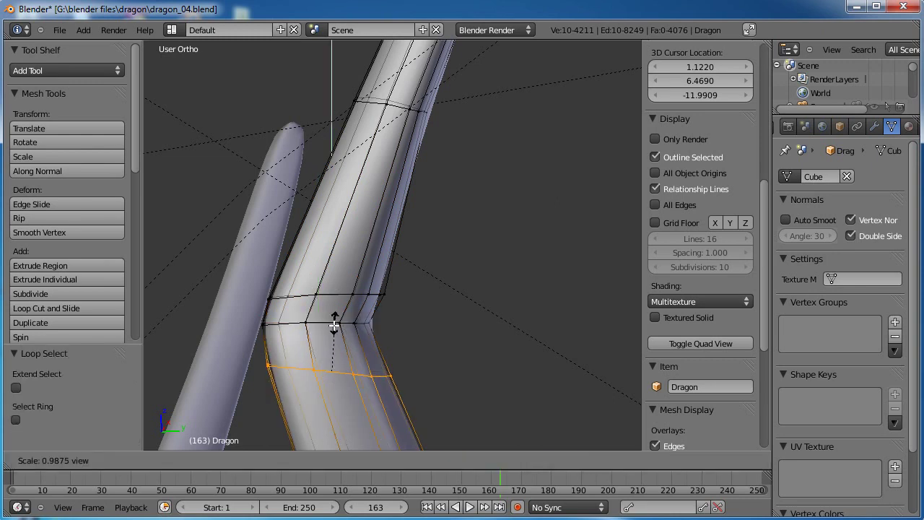
{"action": "left_click_drag", "start_coordinate": [330, 368], "coordinate": [330, 369]}
{"action": "key", "text": "g"}
{"action": "left_click", "coordinate": [362, 354]}
Select all three elbow edge loops and narrow them together along the view's X axis
{"action": "key", "text": "a"}
{"action": "key", "text": "b"}
{"action": "left_click_drag", "start_coordinate": [419, 282], "coordinate": [252, 382]}
{"action": "key", "text": "s"}
{"action": "key", "text": "x"}
{"action": "key", "text": "x"}
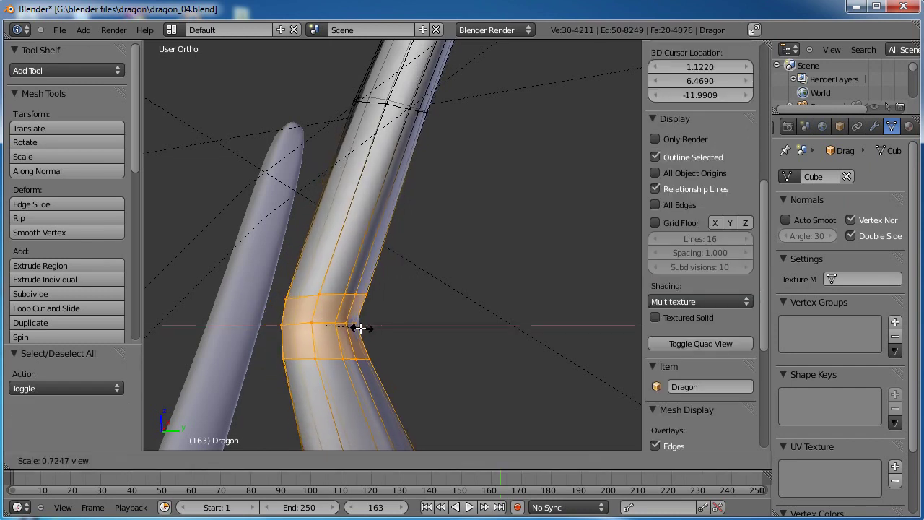
{"action": "left_click", "coordinate": [356, 328]}
Scale the first edge loop above the elbow to 0.753 along the view's X axis and reposition it slightly
{"action": "scroll", "coordinate": [356, 328], "scroll_direction": "down", "scroll_amount": 2}
{"action": "middle_click_drag", "start_coordinate": [387, 247], "coordinate": [357, 354], "text": "shift"}
{"action": "right_click", "coordinate": [366, 259], "text": "alt"}
{"action": "key", "text": "s"}
{"action": "left_click", "coordinate": [409, 255]}
{"action": "key", "text": "g"}
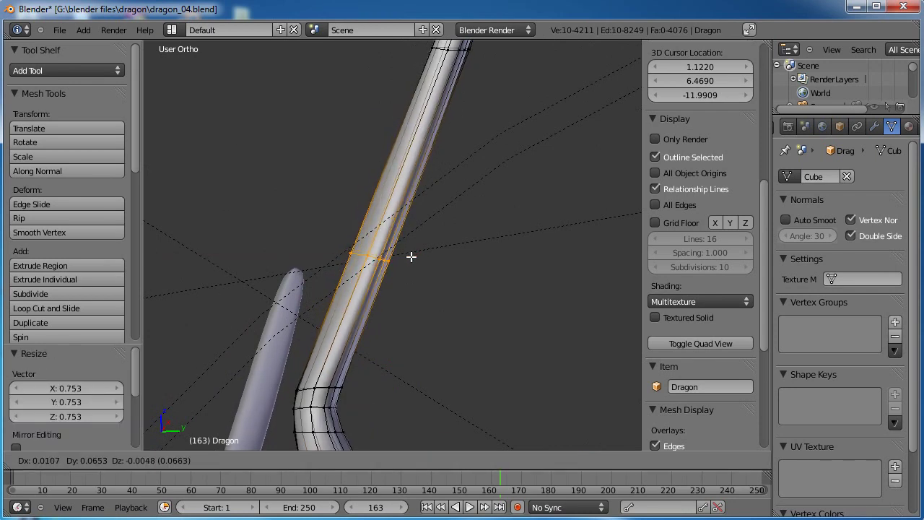
{"action": "left_click", "coordinate": [411, 256]}
Flatten the first edge loop below the elbow to 0.107 along the view's Y axis and narrow it along X
{"action": "middle_click_drag", "start_coordinate": [419, 244], "coordinate": [386, 214]}
{"action": "scroll", "coordinate": [386, 214], "scroll_direction": "up", "scroll_amount": 4}
{"action": "middle_click_drag", "start_coordinate": [392, 257], "coordinate": [382, 355]}
{"action": "right_click", "coordinate": [400, 306], "text": "alt"}
{"action": "middle_click_drag", "start_coordinate": [555, 200], "coordinate": [354, 252]}
{"action": "key", "text": "s"}
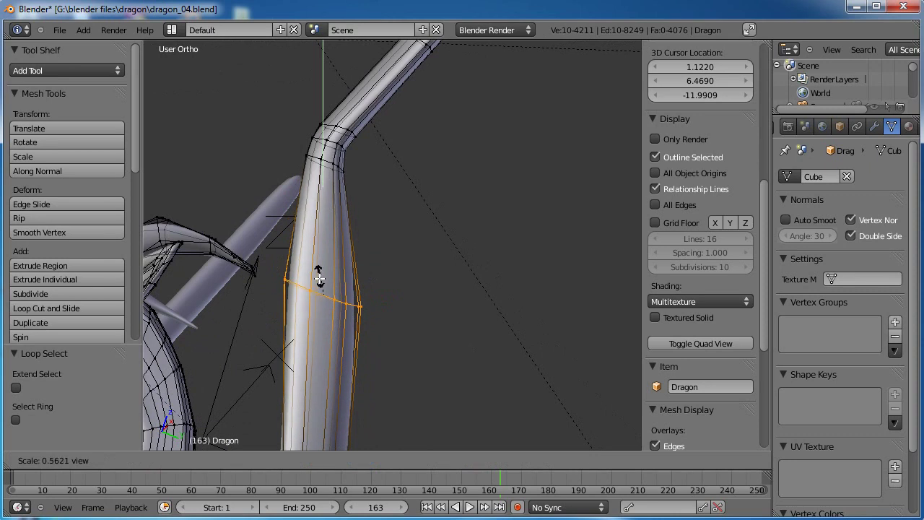
{"action": "left_click", "coordinate": [318, 293]}
{"action": "key", "text": "s"}
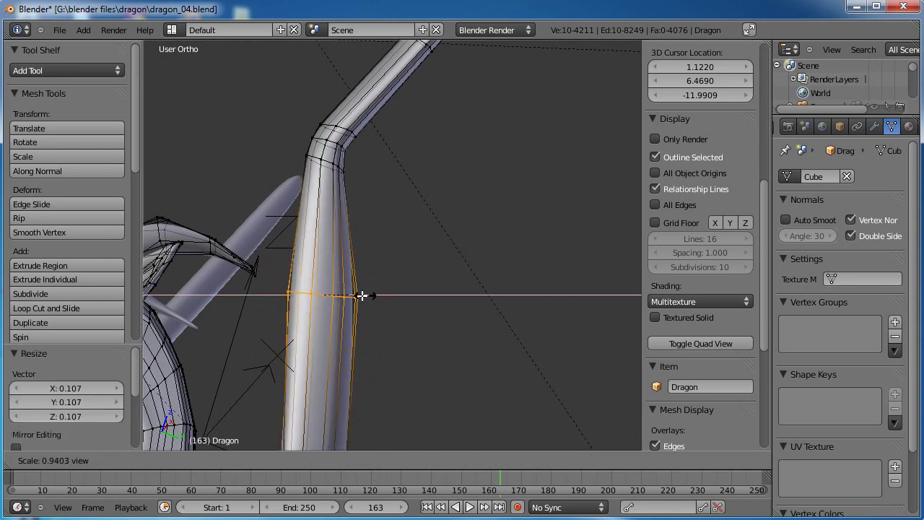
{"action": "left_click", "coordinate": [346, 295]}
Scale the second edge loop below the elbow to 0.854 and refine its height and width along the view axes
{"action": "middle_click_drag", "start_coordinate": [351, 294], "coordinate": [354, 216]}
{"action": "right_click", "coordinate": [360, 250], "text": "alt"}
{"action": "key", "text": "s"}
{"action": "left_click", "coordinate": [356, 207]}
{"action": "key", "text": "s"}
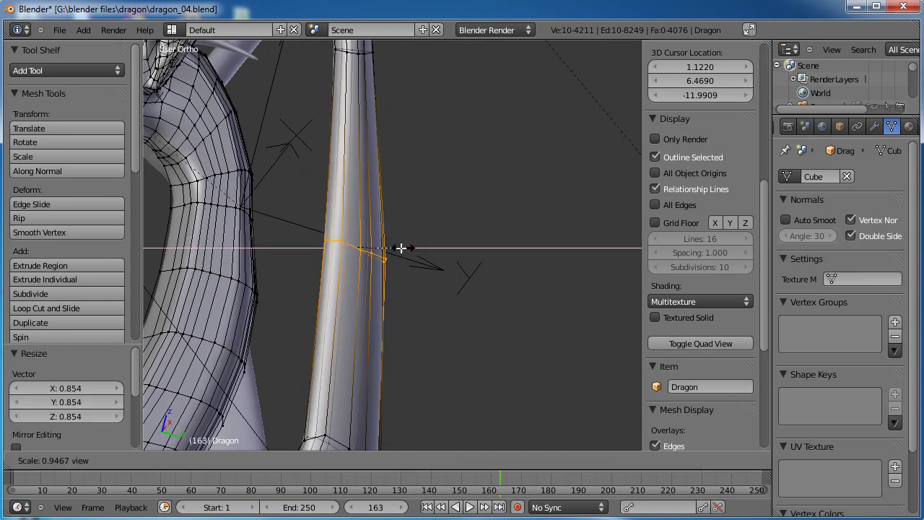
{"action": "left_click", "coordinate": [357, 202]}
{"action": "key", "text": "s"}
{"action": "left_click", "coordinate": [355, 232]}
Flatten the edge loop just above the wing arm's lower bend along the view's Y axis
{"action": "middle_click_drag", "start_coordinate": [386, 385], "coordinate": [373, 267]}
{"action": "right_click", "coordinate": [357, 219]}
{"action": "right_click", "coordinate": [358, 219], "text": "alt"}
{"action": "key", "text": "s"}
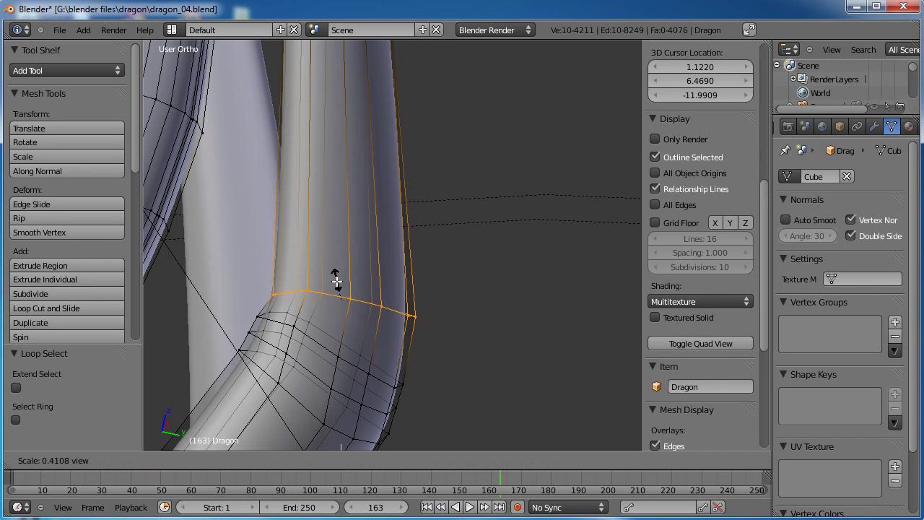
{"action": "left_click", "coordinate": [339, 298]}
Flatten the three closely spaced edge loops of the lower bend one by one along the view's Y axis
{"action": "right_click", "coordinate": [325, 339], "text": "alt"}
{"action": "key", "text": "s"}
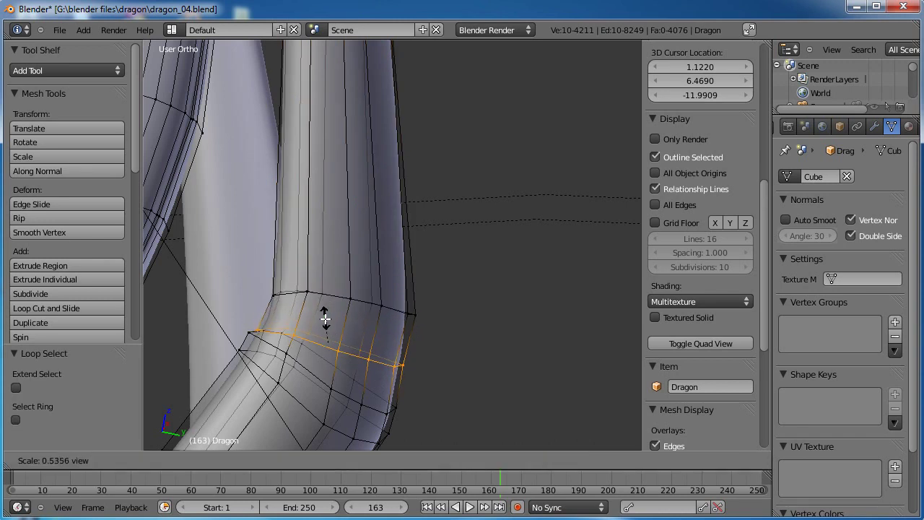
{"action": "left_click", "coordinate": [310, 369]}
{"action": "key", "text": "s"}
{"action": "left_click", "coordinate": [311, 370]}
{"action": "right_click", "coordinate": [304, 384], "text": "alt"}
{"action": "key", "text": "s"}
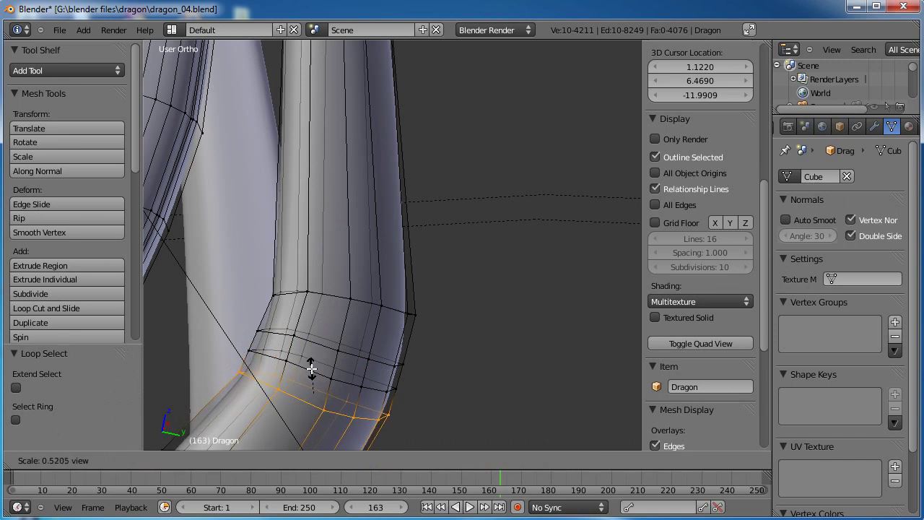
{"action": "left_click", "coordinate": [322, 369]}
Move the edge loop above the lower bend down toward the closely spaced loops
{"action": "right_click", "coordinate": [355, 305], "text": "alt"}
{"action": "key", "text": "g"}
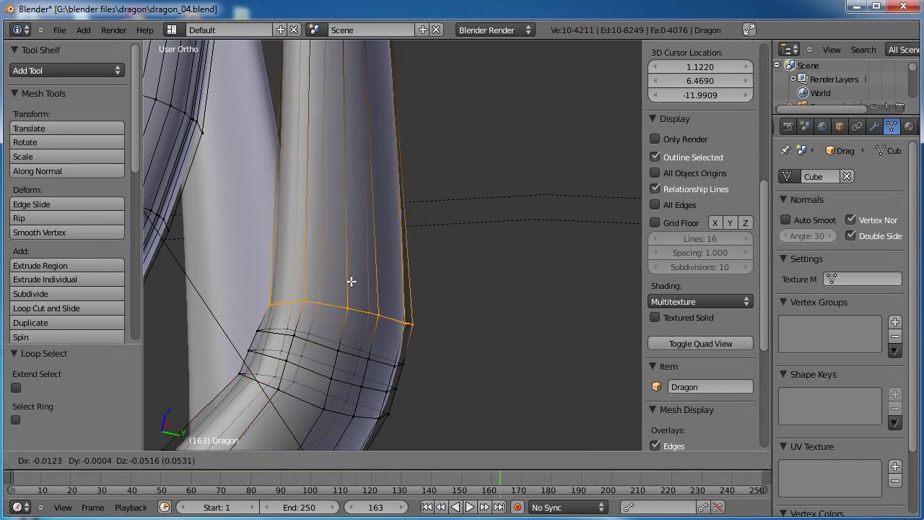
{"action": "left_click", "coordinate": [328, 329]}
Scale the edge loop midway between the lower bend and the shoulder to 0.641 along the view's Y axis
{"action": "scroll", "coordinate": [329, 329], "scroll_direction": "down", "scroll_amount": 6}
{"action": "scroll", "coordinate": [384, 306], "scroll_direction": "up", "scroll_amount": 4}
{"action": "middle_click_drag", "start_coordinate": [376, 303], "coordinate": [442, 276]}
{"action": "right_click", "coordinate": [357, 319], "text": "alt"}
{"action": "middle_click_drag", "start_coordinate": [357, 318], "coordinate": [360, 283]}
{"action": "key", "text": "s"}
{"action": "left_click", "coordinate": [361, 288]}
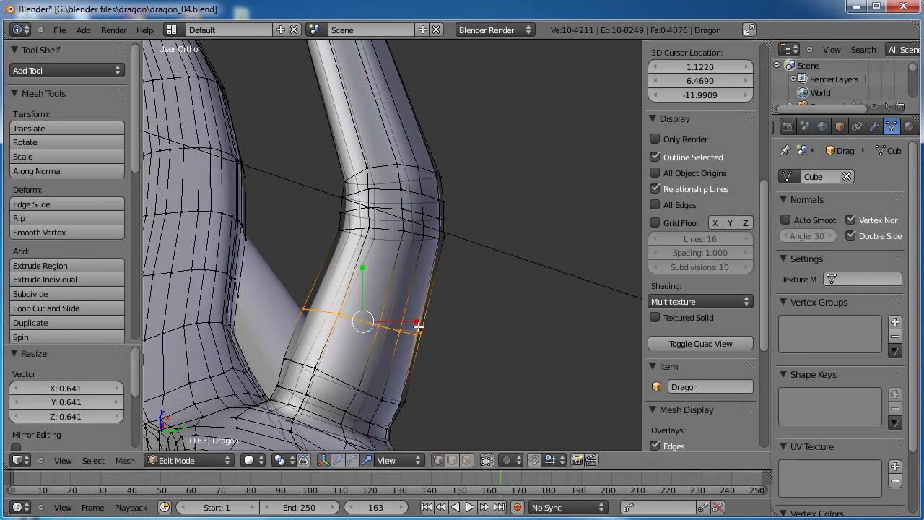
Shrink the edge loop just above the shoulder along the view's Y axis and clear the selection
{"action": "right_click", "coordinate": [343, 375], "text": "alt"}
{"action": "key", "text": "s"}
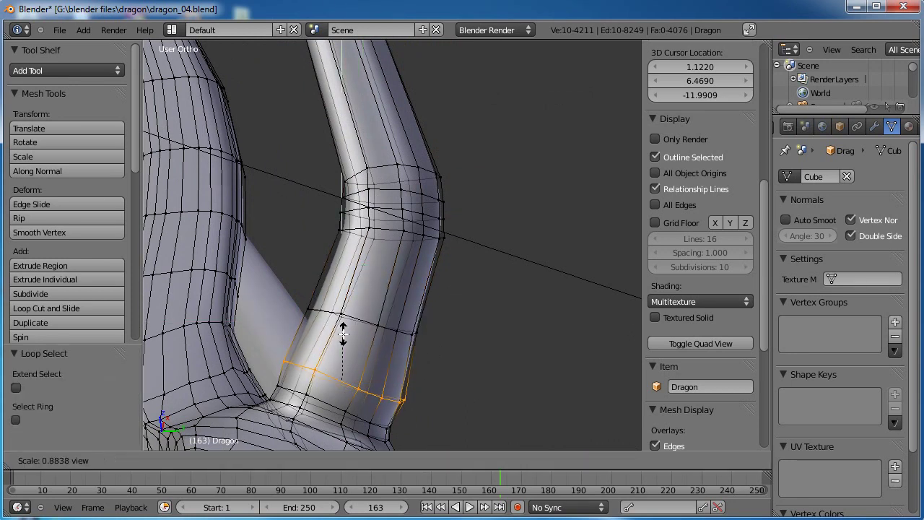
{"action": "left_click", "coordinate": [340, 345]}
{"action": "key", "text": "a"}
Examine the reshaped wing arm against the dragon's whole body
{"action": "scroll", "coordinate": [372, 256], "scroll_direction": "down", "scroll_amount": 6}
{"action": "middle_click_drag", "start_coordinate": [372, 256], "coordinate": [441, 264]}
{"action": "scroll", "coordinate": [456, 318], "scroll_direction": "up", "scroll_amount": 4}
{"action": "scroll", "coordinate": [353, 316], "scroll_direction": "down", "scroll_amount": 3}
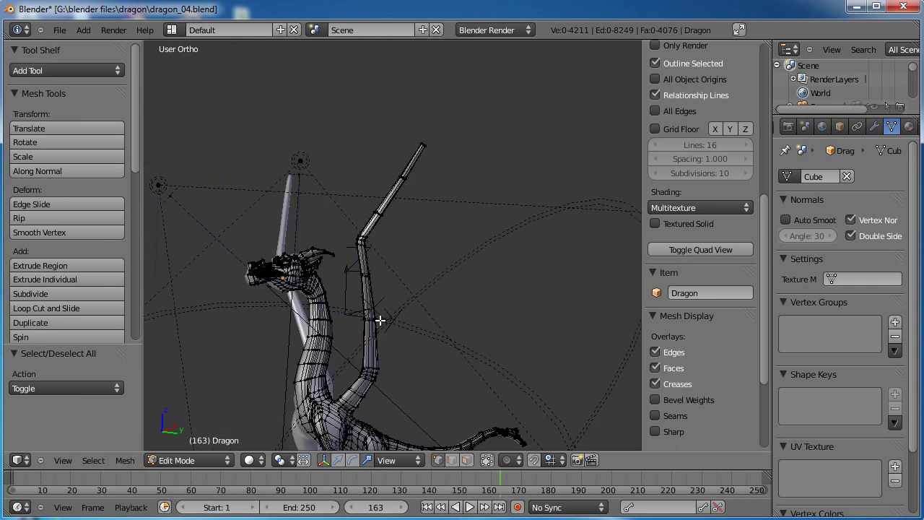
{"action": "middle_click_drag", "start_coordinate": [353, 405], "coordinate": [347, 342], "text": "shift"}
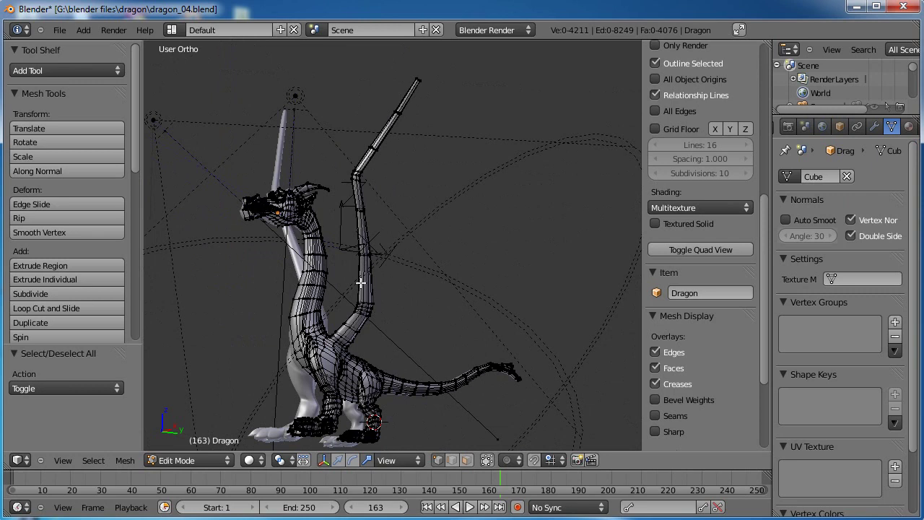
{"action": "scroll", "coordinate": [360, 279], "scroll_direction": "up", "scroll_amount": 5}
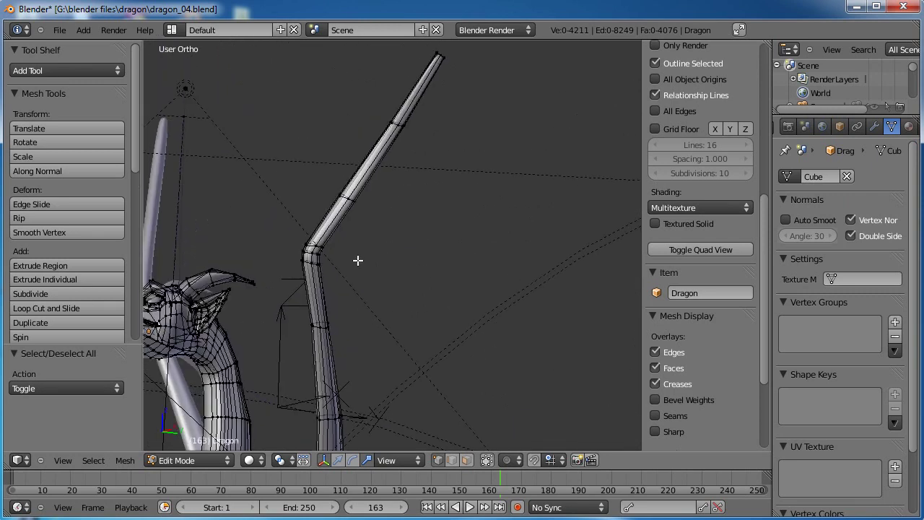
{"action": "key", "text": "a"}
{"action": "key", "text": "a"}
{"action": "left_click", "coordinate": [331, 238]}
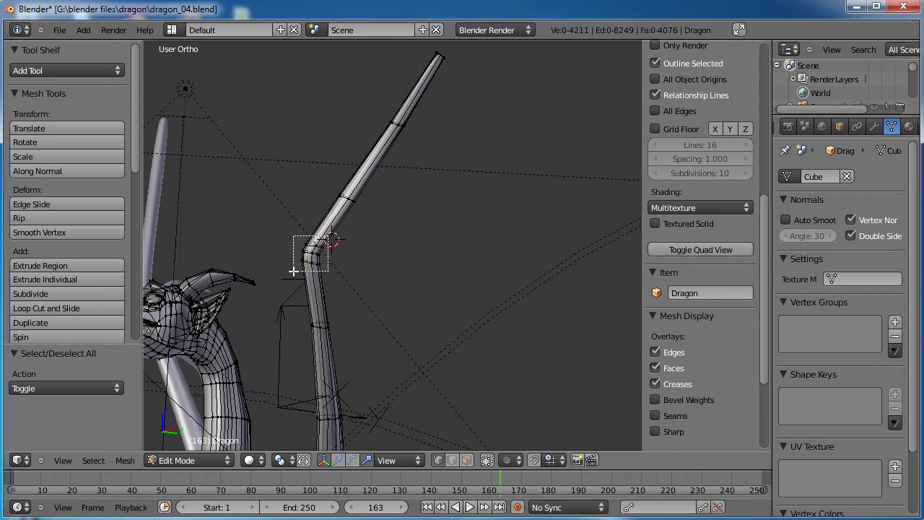
{"action": "left_click_drag", "start_coordinate": [293, 270], "coordinate": [294, 272]}
{"action": "middle_click_drag", "start_coordinate": [396, 208], "coordinate": [419, 137]}
{"action": "key", "text": "b"}
{"action": "left_click_drag", "start_coordinate": [435, 103], "coordinate": [307, 255]}
{"action": "key", "text": "a"}
{"action": "scroll", "coordinate": [353, 260], "scroll_direction": "up", "scroll_amount": 3}
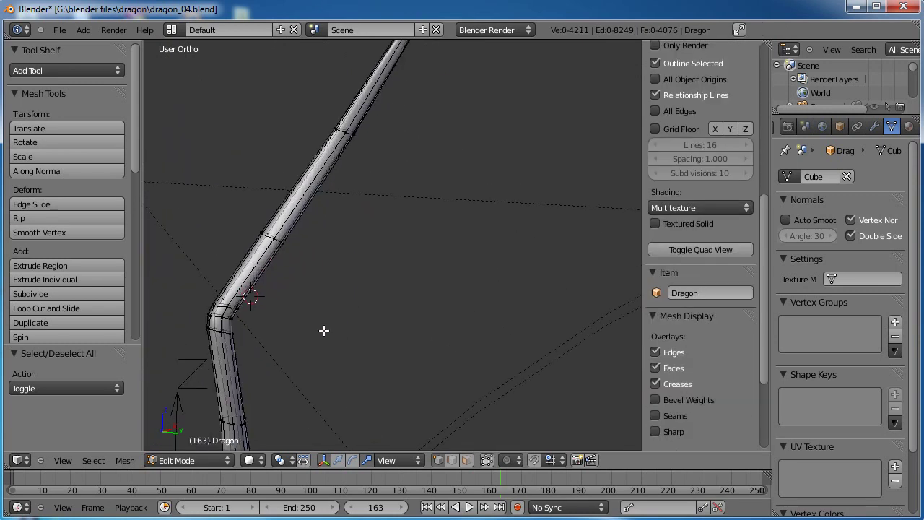
{"action": "scroll", "coordinate": [323, 331], "scroll_direction": "down", "scroll_amount": 3}
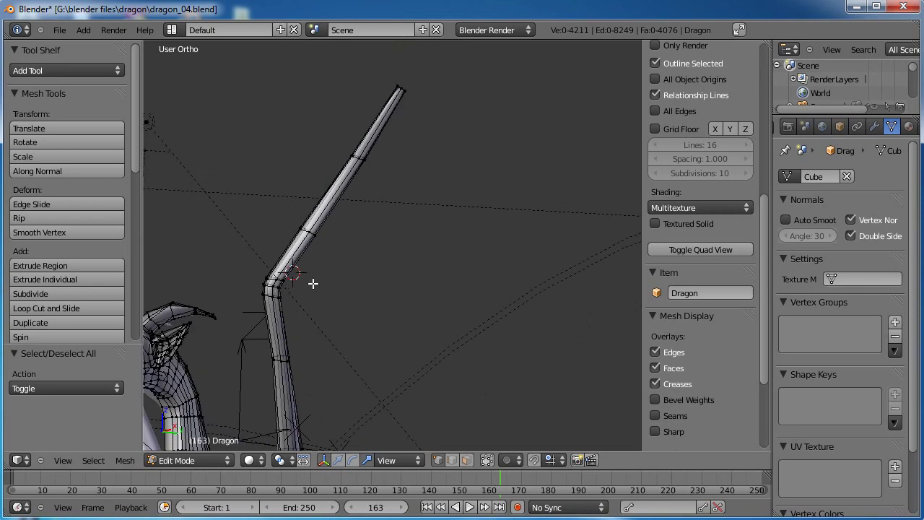
{"action": "middle_click_drag", "start_coordinate": [422, 345], "coordinate": [422, 116], "text": "shift"}
{"action": "scroll", "coordinate": [385, 308], "scroll_direction": "down", "scroll_amount": 1}
{"action": "scroll", "coordinate": [380, 304], "scroll_direction": "up", "scroll_amount": 1}
{"action": "middle_click_drag", "start_coordinate": [377, 252], "coordinate": [347, 219], "text": "shift"}
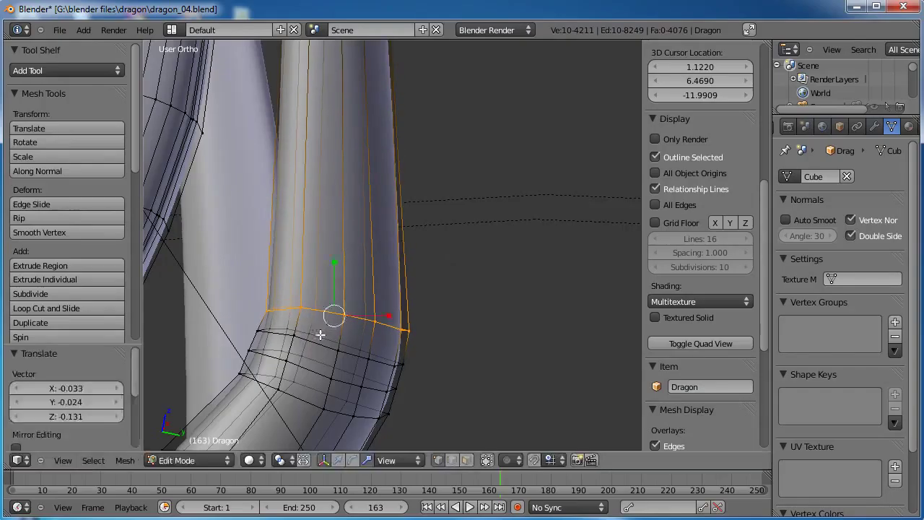
Shrink the edge loop midway between the lower bend and the shoulder along the view's Y axis and scale it to 0.923 along X
{"action": "scroll", "coordinate": [324, 332], "scroll_direction": "down", "scroll_amount": 5}
{"action": "scroll", "coordinate": [404, 311], "scroll_direction": "up", "scroll_amount": 5}
{"action": "middle_click_drag", "start_coordinate": [377, 312], "coordinate": [417, 299]}
{"action": "left_click", "coordinate": [357, 319], "text": "alt"}
{"action": "middle_click_drag", "start_coordinate": [357, 319], "coordinate": [390, 273]}
{"action": "key", "text": "s"}
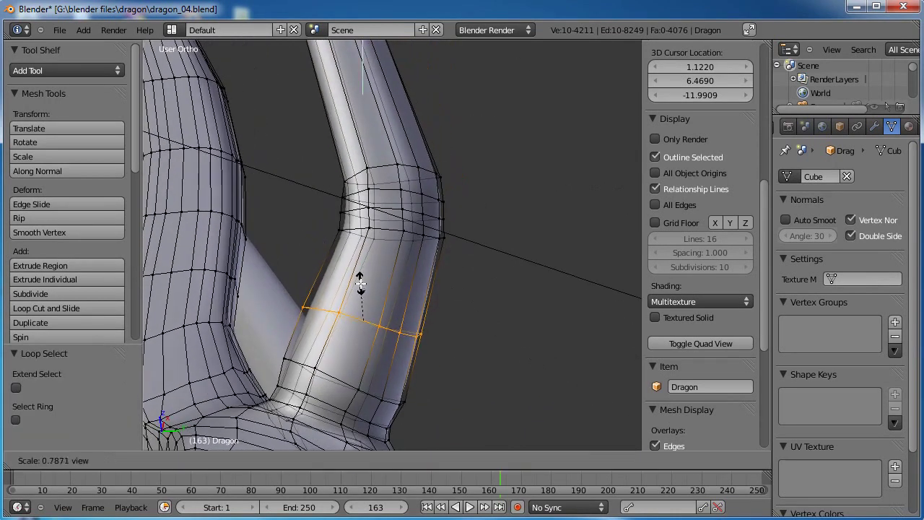
{"action": "left_click_drag", "start_coordinate": [361, 287], "coordinate": [360, 287]}
{"action": "left_click_drag", "start_coordinate": [418, 325], "coordinate": [413, 324]}
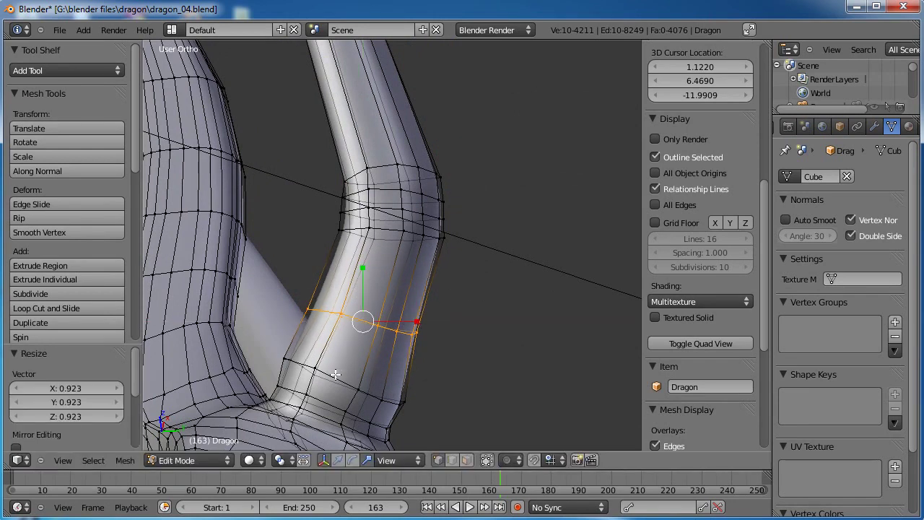
Scale the edge loop just above the shoulder to 0.666 along the view's Y axis and clear the selection
{"action": "right_click", "coordinate": [347, 383], "text": "alt"}
{"action": "key", "text": "s"}
{"action": "left_click_drag", "start_coordinate": [340, 344], "coordinate": [341, 347]}
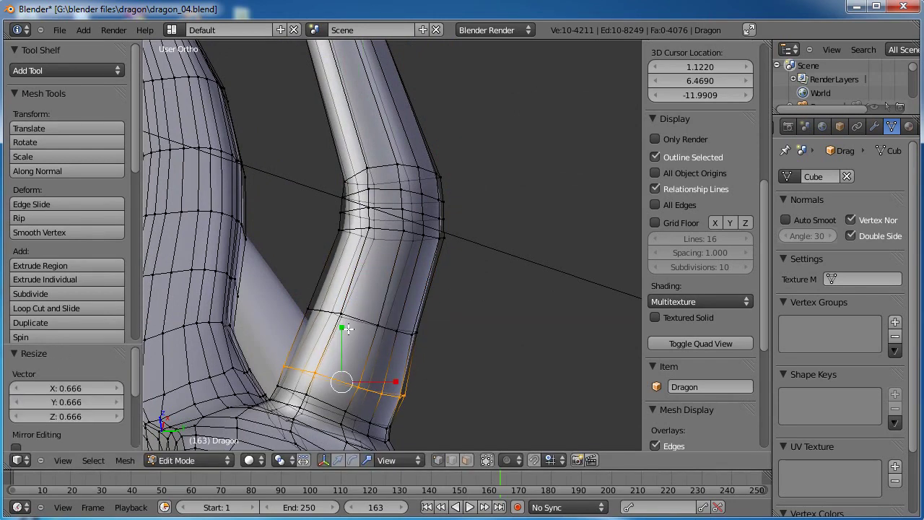
{"action": "key", "text": "a"}
Examine the wing arm from tip to shoulder in proportion to the dragon's body
{"action": "scroll", "coordinate": [371, 253], "scroll_direction": "down", "scroll_amount": 5}
{"action": "middle_click_drag", "start_coordinate": [372, 253], "coordinate": [450, 248]}
{"action": "scroll", "coordinate": [445, 254], "scroll_direction": "up", "scroll_amount": 5}
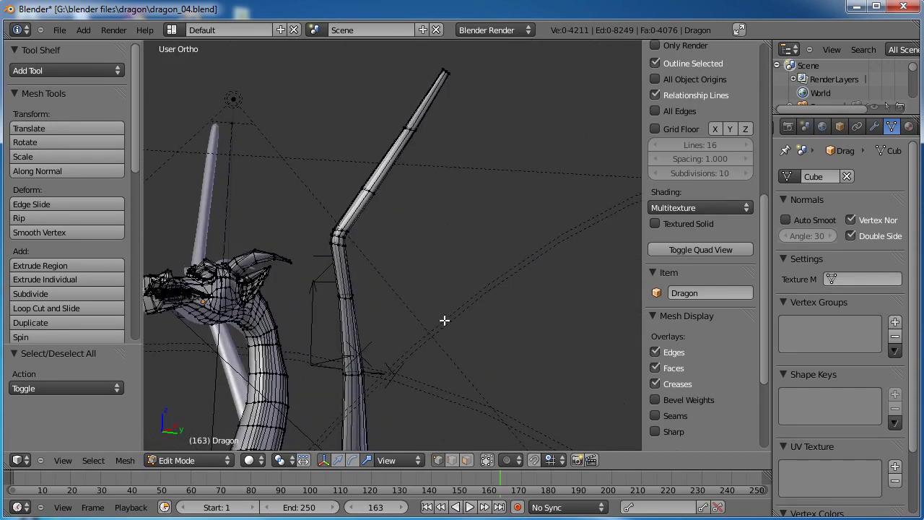
{"action": "scroll", "coordinate": [348, 258], "scroll_direction": "down", "scroll_amount": 3}
{"action": "middle_click_drag", "start_coordinate": [380, 322], "coordinate": [375, 257], "text": "shift"}
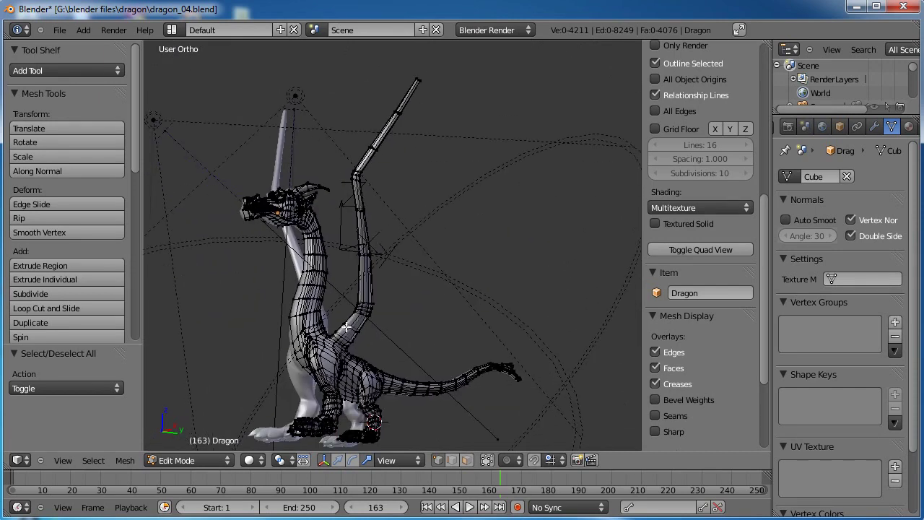
{"action": "scroll", "coordinate": [361, 284], "scroll_direction": "up", "scroll_amount": 4}
{"action": "middle_click_drag", "start_coordinate": [366, 175], "coordinate": [365, 326], "text": "shift"}
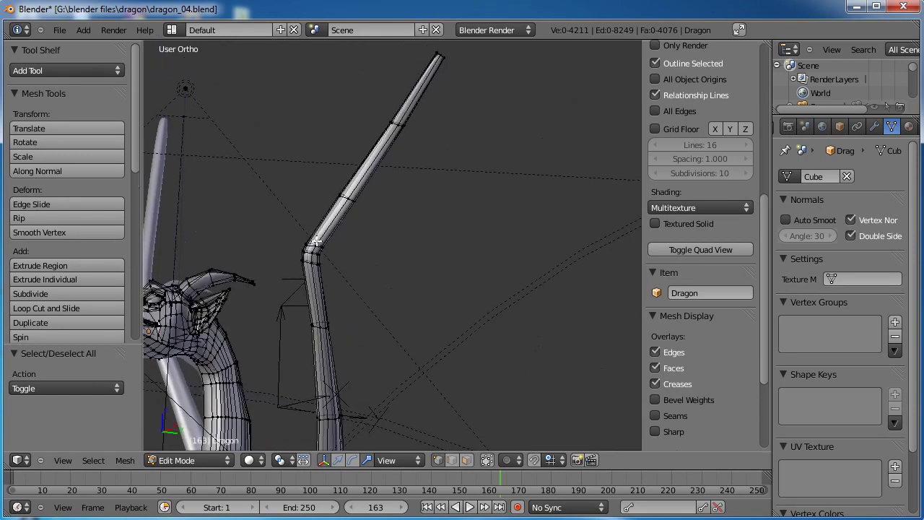
Box-select the wing arm's upper bend and the segments above it, and clear the selection
{"action": "key", "text": "a"}
{"action": "key", "text": "a"}
{"action": "key", "text": "b"}
{"action": "left_click_drag", "start_coordinate": [329, 236], "coordinate": [293, 272]}
{"action": "scroll", "coordinate": [397, 179], "scroll_direction": "down", "scroll_amount": 1}
{"action": "middle_click_drag", "start_coordinate": [392, 186], "coordinate": [361, 221], "text": "shift"}
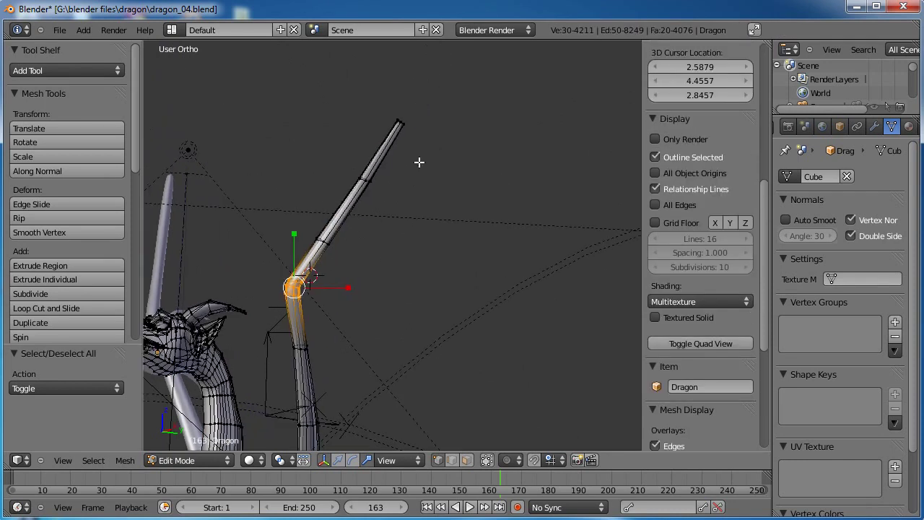
{"action": "key", "text": "b"}
{"action": "left_click_drag", "start_coordinate": [435, 103], "coordinate": [309, 255]}
{"action": "key", "text": "a"}
{"action": "scroll", "coordinate": [353, 260], "scroll_direction": "up", "scroll_amount": 3}
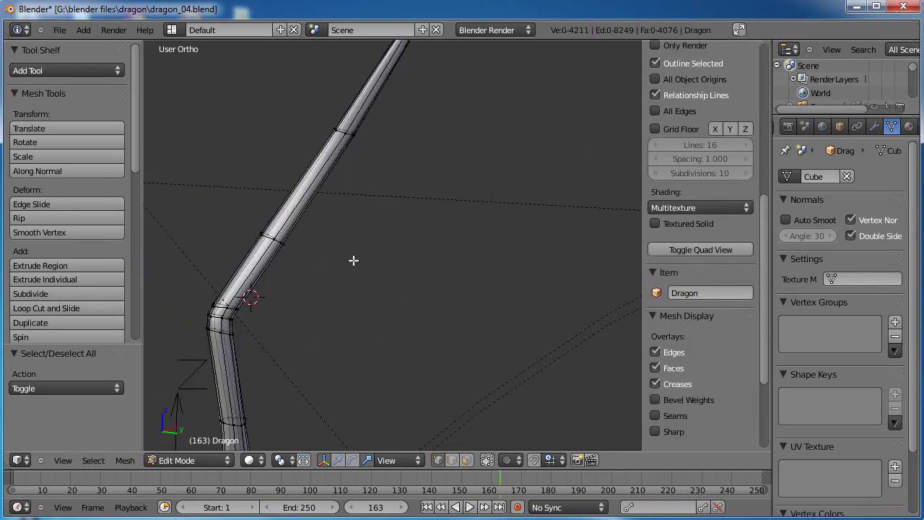
Switch to face selection for working on the faces around the wing arm's upper bend
{"action": "scroll", "coordinate": [324, 330], "scroll_direction": "down", "scroll_amount": 2}
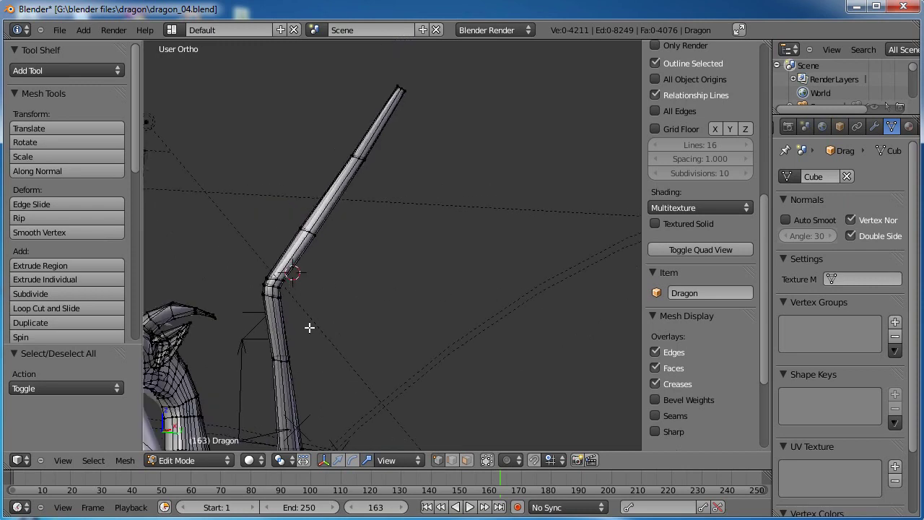
{"action": "middle_click_drag", "start_coordinate": [422, 346], "coordinate": [423, 115], "text": "shift"}
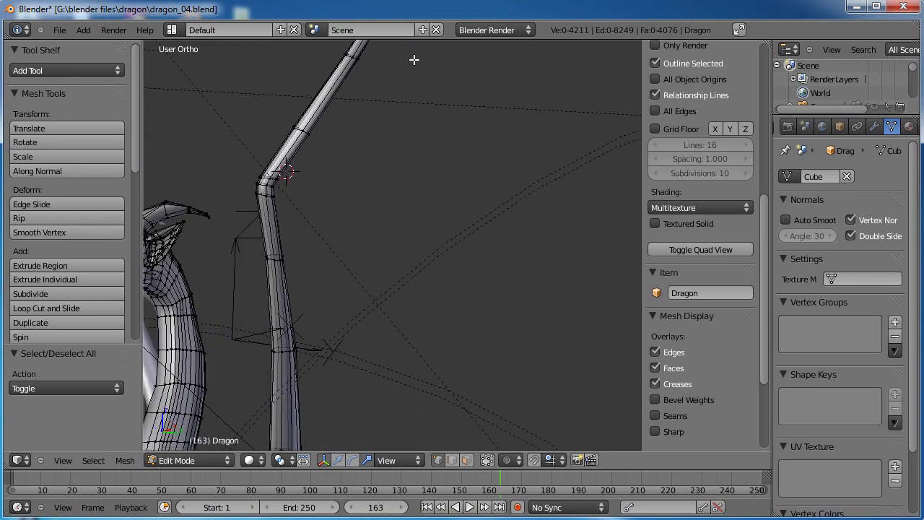
{"action": "scroll", "coordinate": [380, 304], "scroll_direction": "down", "scroll_amount": 1}
{"action": "scroll", "coordinate": [381, 303], "scroll_direction": "up", "scroll_amount": 1}
{"action": "scroll", "coordinate": [374, 251], "scroll_direction": "up", "scroll_amount": 2}
{"action": "middle_click_drag", "start_coordinate": [333, 193], "coordinate": [427, 299], "text": "shift"}
{"action": "scroll", "coordinate": [427, 299], "scroll_direction": "up", "scroll_amount": 4}
{"action": "middle_click_drag", "start_coordinate": [297, 290], "coordinate": [478, 283], "text": "shift"}
{"action": "middle_click_drag", "start_coordinate": [416, 319], "coordinate": [375, 265]}
{"action": "left_click", "coordinate": [466, 461]}
{"action": "scroll", "coordinate": [417, 288], "scroll_direction": "down", "scroll_amount": 2}
{"action": "middle_click_drag", "start_coordinate": [418, 288], "coordinate": [329, 320], "text": "shift"}
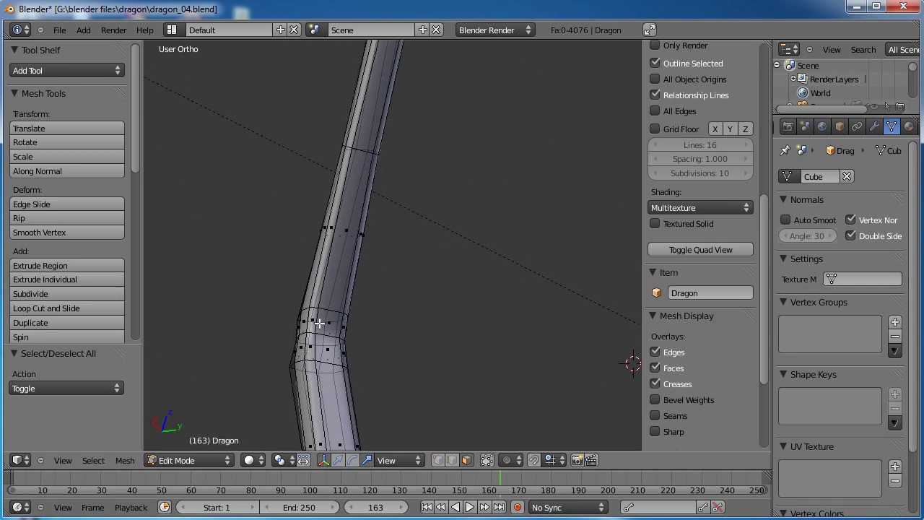
Extrude the three faces on the inner side of the wing joint slightly outward and scale them to about 0.94
{"action": "right_click", "coordinate": [318, 323]}
{"action": "middle_click_drag", "start_coordinate": [410, 306], "coordinate": [526, 320]}
{"action": "middle_click_drag", "start_coordinate": [468, 307], "coordinate": [426, 250]}
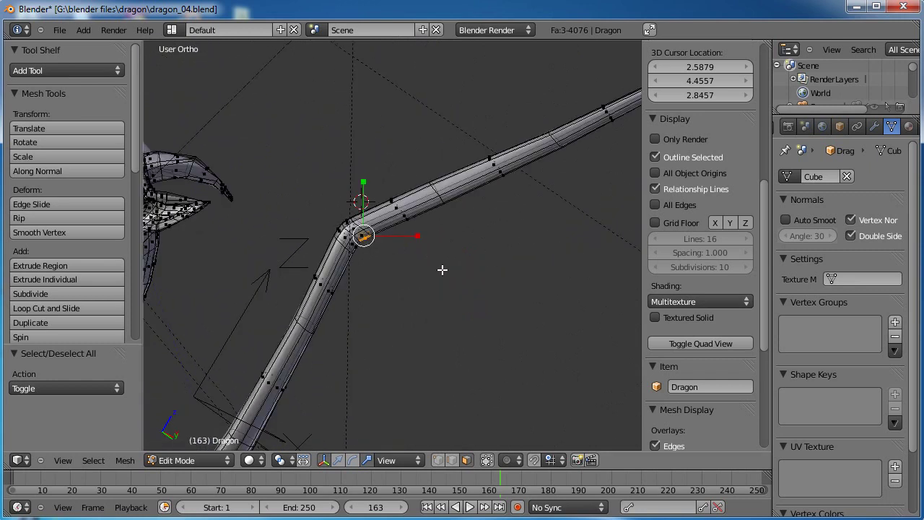
{"action": "middle_click_drag", "start_coordinate": [425, 305], "coordinate": [412, 256]}
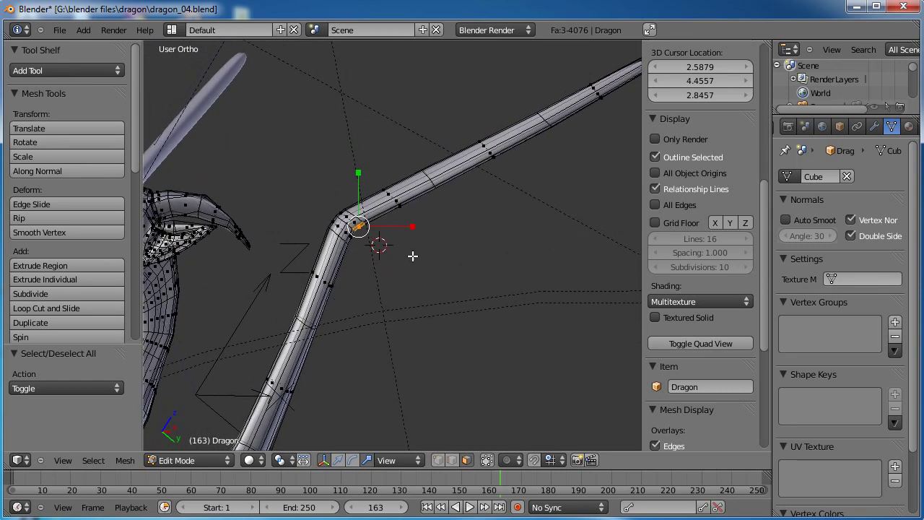
{"action": "key", "text": "e"}
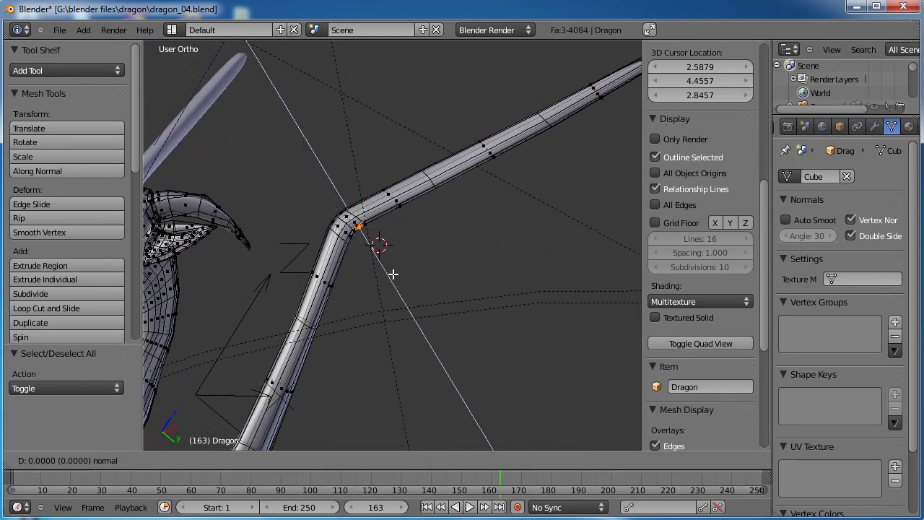
{"action": "left_click", "coordinate": [395, 276]}
{"action": "scroll", "coordinate": [395, 276], "scroll_direction": "up", "scroll_amount": 7}
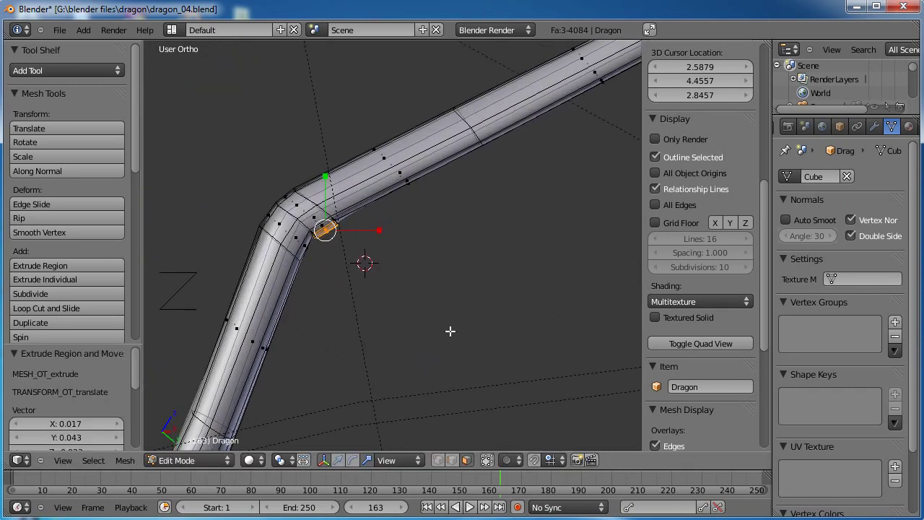
{"action": "key", "text": "s"}
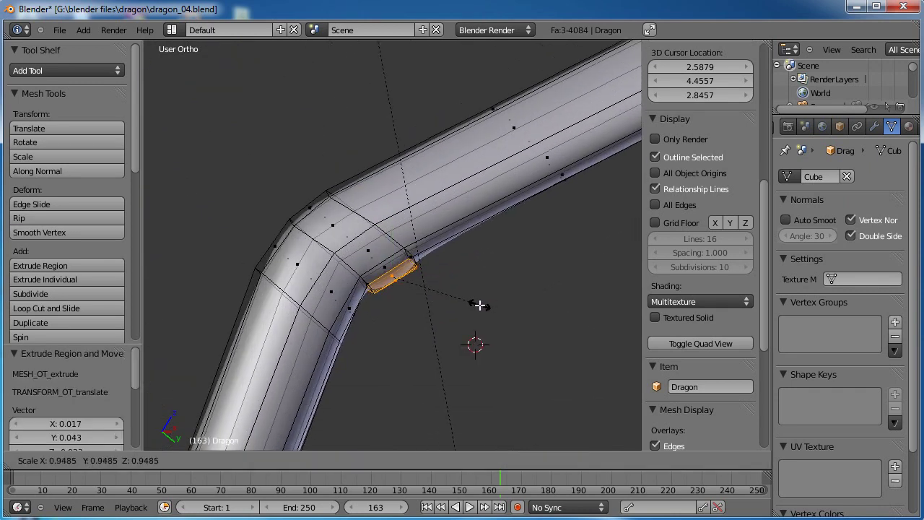
{"action": "left_click", "coordinate": [478, 308]}
Extrude the selected faces again and move them about 2 units in X, 6 in Y and -1.9 in Z, forming a lower wing finger
{"action": "scroll", "coordinate": [466, 331], "scroll_direction": "down", "scroll_amount": 4}
{"action": "key", "text": "e"}
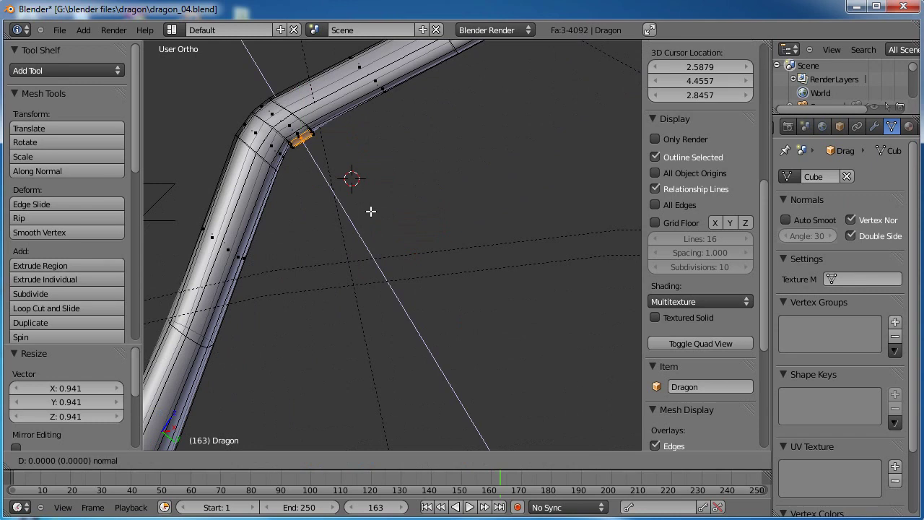
{"action": "right_click", "coordinate": [372, 212]}
{"action": "key", "text": "g"}
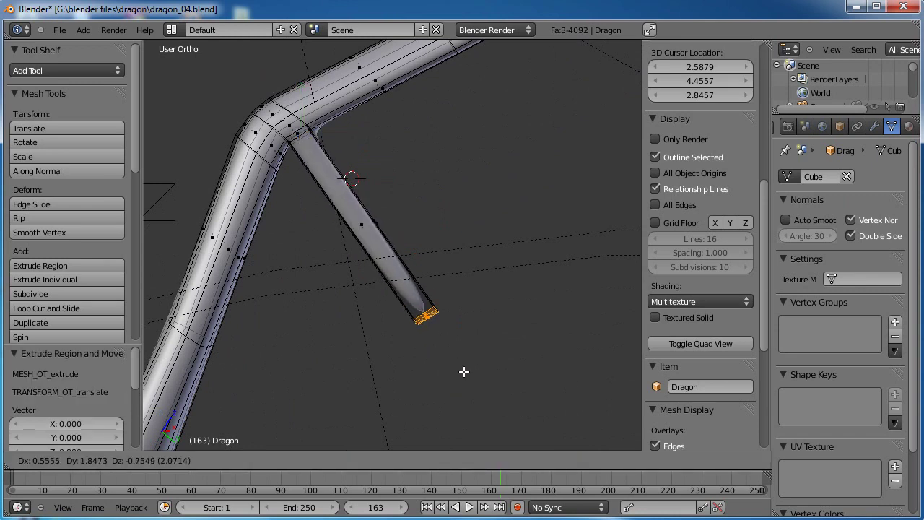
{"action": "left_click", "coordinate": [465, 371]}
{"action": "scroll", "coordinate": [464, 372], "scroll_direction": "down", "scroll_amount": 3}
{"action": "middle_click_drag", "start_coordinate": [456, 329], "coordinate": [391, 228], "text": "shift"}
{"action": "key", "text": "g"}
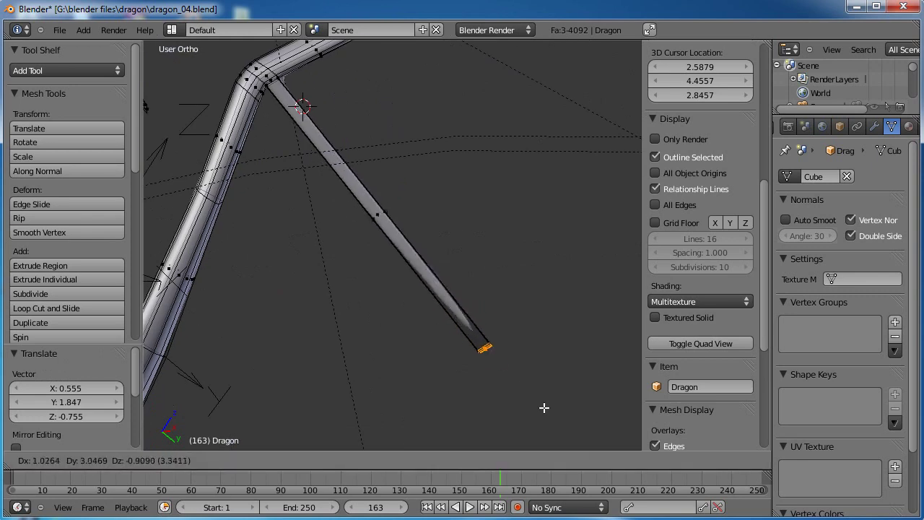
{"action": "left_click", "coordinate": [584, 444]}
Move the lower finger's end about 1.2 in X, 0.8 in Y and 2.6 in Z, and rotate it about -47°
{"action": "scroll", "coordinate": [528, 338], "scroll_direction": "down", "scroll_amount": 4}
{"action": "middle_click_drag", "start_coordinate": [523, 332], "coordinate": [489, 334], "text": "shift"}
{"action": "key", "text": "g"}
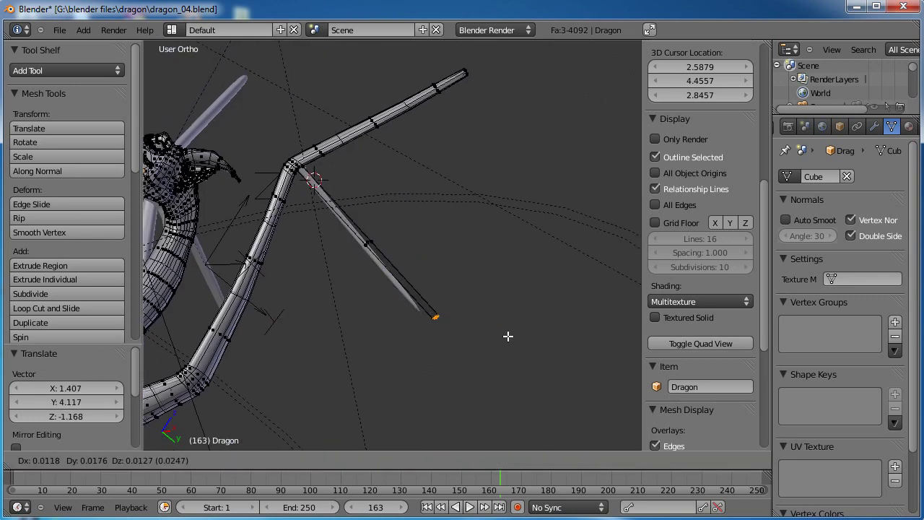
{"action": "left_click", "coordinate": [569, 283]}
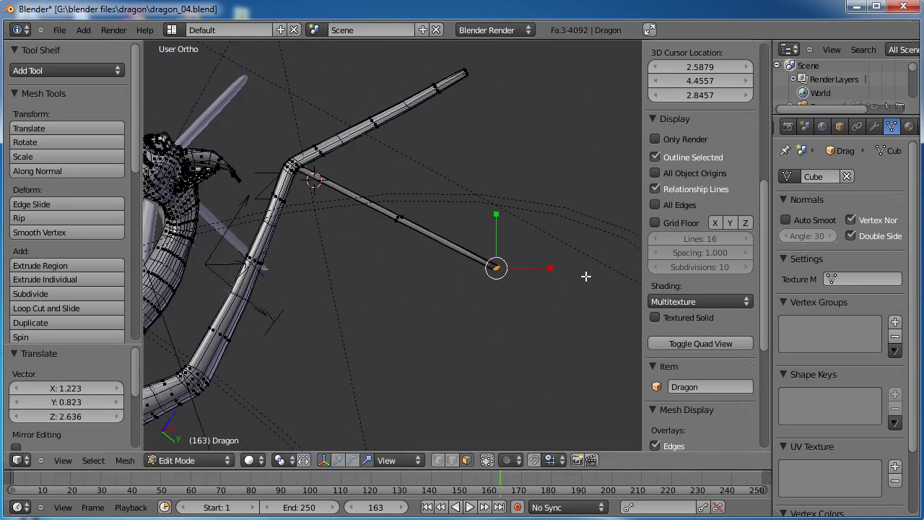
{"action": "key", "text": "r"}
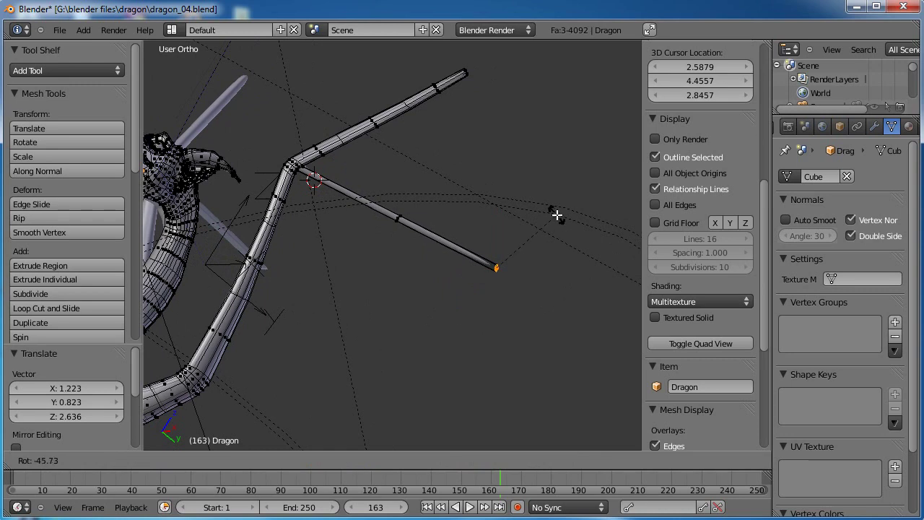
{"action": "left_click", "coordinate": [556, 215]}
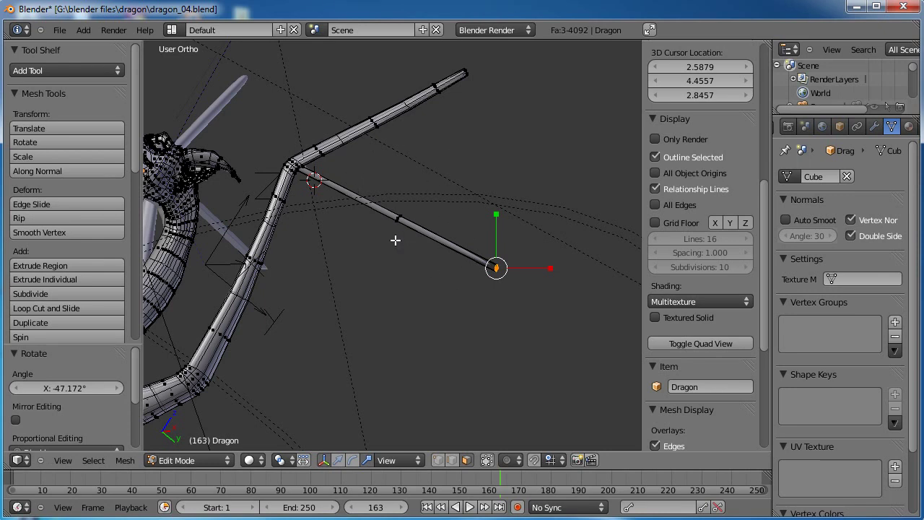
Switch to edge selection and add a centred loop cut to each of three segments along the upper wing finger
{"action": "left_click", "coordinate": [451, 463]}
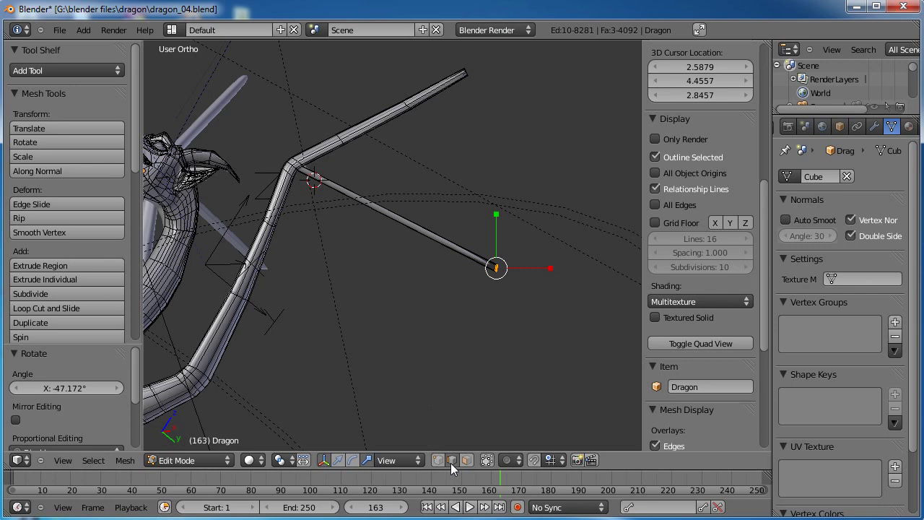
{"action": "middle_click_drag", "start_coordinate": [356, 233], "coordinate": [356, 254]}
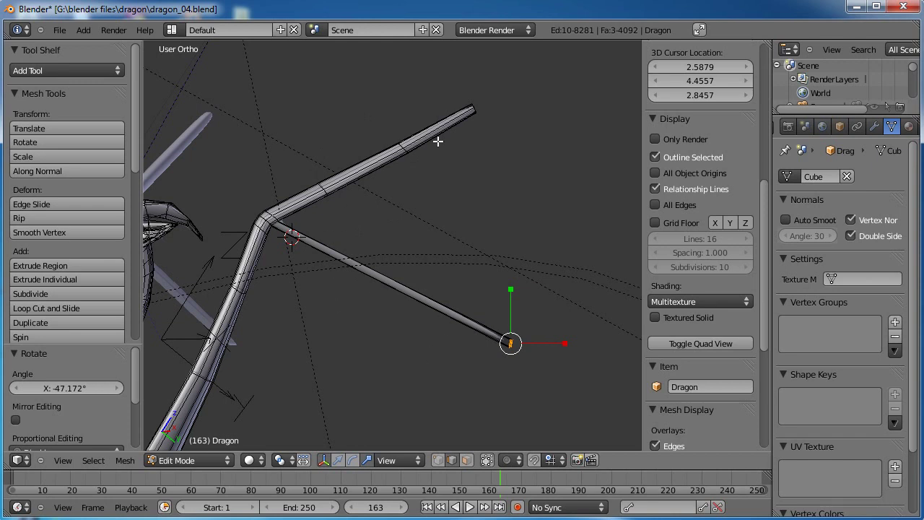
{"action": "key", "text": "ctrl+r"}
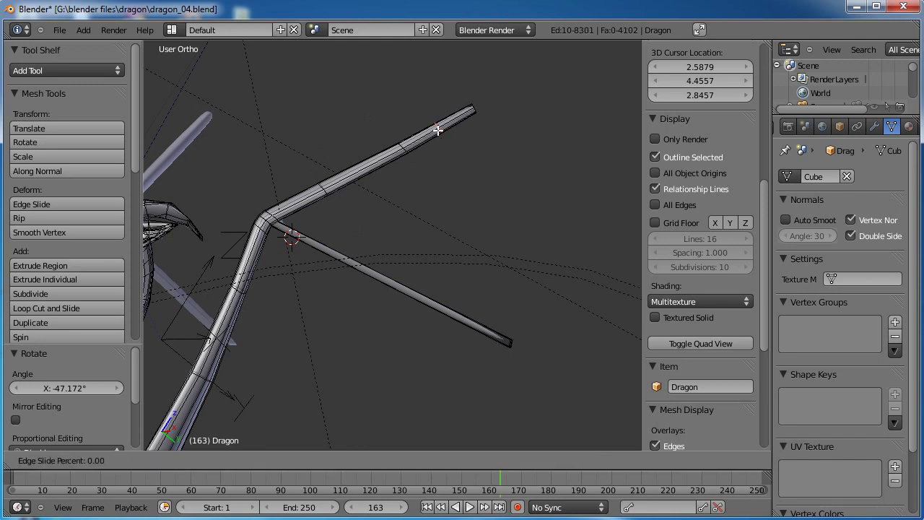
{"action": "left_click", "coordinate": [440, 128]}
{"action": "right_click", "coordinate": [441, 128]}
{"action": "key", "text": "ctrl+r"}
{"action": "left_click", "coordinate": [358, 180]}
{"action": "right_click", "coordinate": [358, 179]}
{"action": "key", "text": "ctrl+r"}
{"action": "left_click", "coordinate": [298, 206]}
{"action": "right_click", "coordinate": [297, 207]}
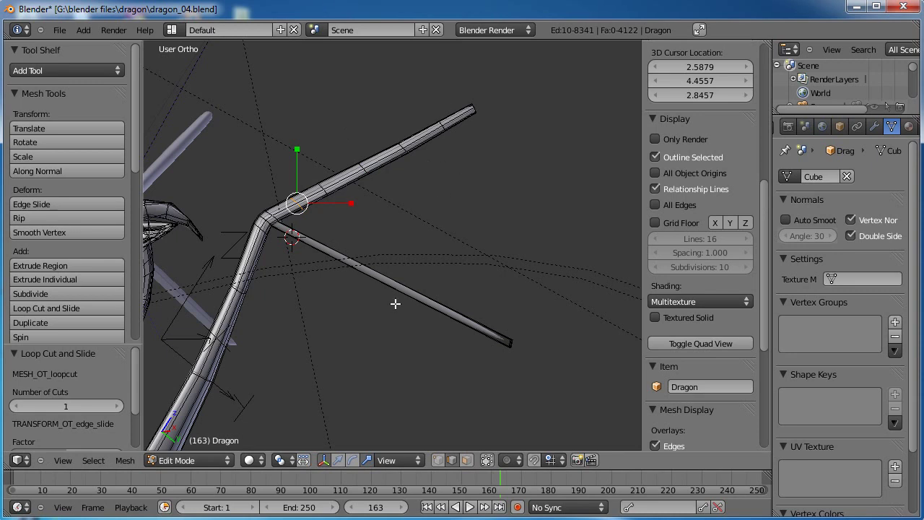
Add evenly spaced loop cuts along the lower wing finger without sliding them
{"action": "key", "text": "ctrl+r"}
{"action": "left_click", "coordinate": [388, 313]}
{"action": "right_click", "coordinate": [388, 314]}
Taper the lower wing finger by scaling its end faces to about 0.53 with smooth proportional editing over a large radius
{"action": "middle_click_drag", "start_coordinate": [388, 332], "coordinate": [345, 341]}
{"action": "scroll", "coordinate": [386, 336], "scroll_direction": "up", "scroll_amount": 2}
{"action": "key", "text": "a"}
{"action": "left_click_drag", "start_coordinate": [305, 342], "coordinate": [250, 379]}
{"action": "middle_click_drag", "start_coordinate": [380, 393], "coordinate": [436, 305]}
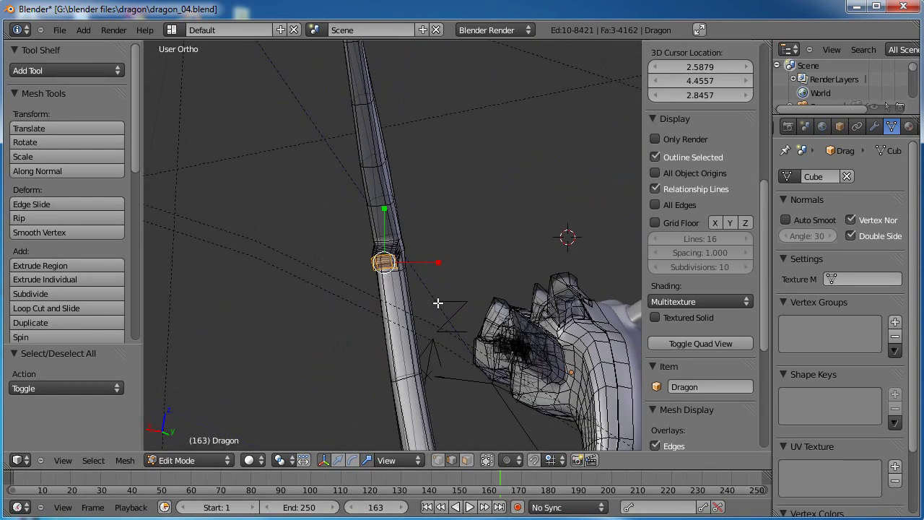
{"action": "middle_click_drag", "start_coordinate": [551, 188], "coordinate": [444, 331]}
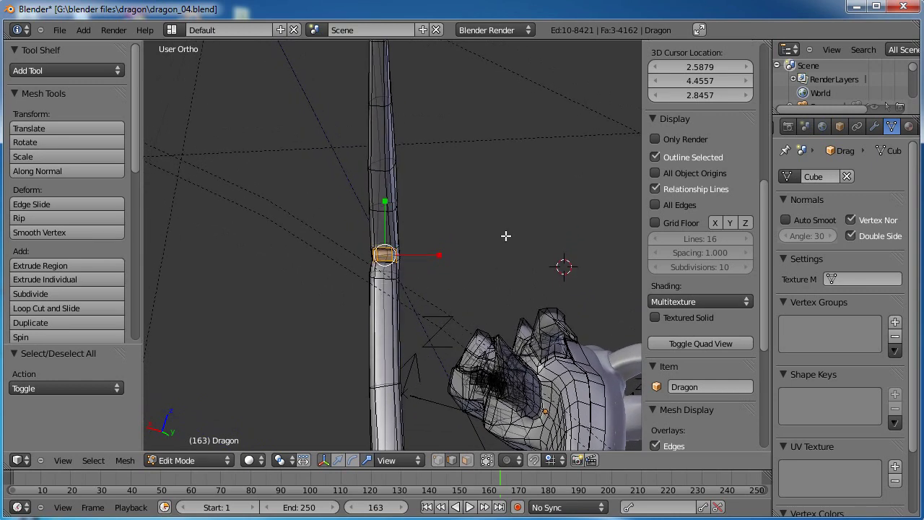
{"action": "key", "text": "o"}
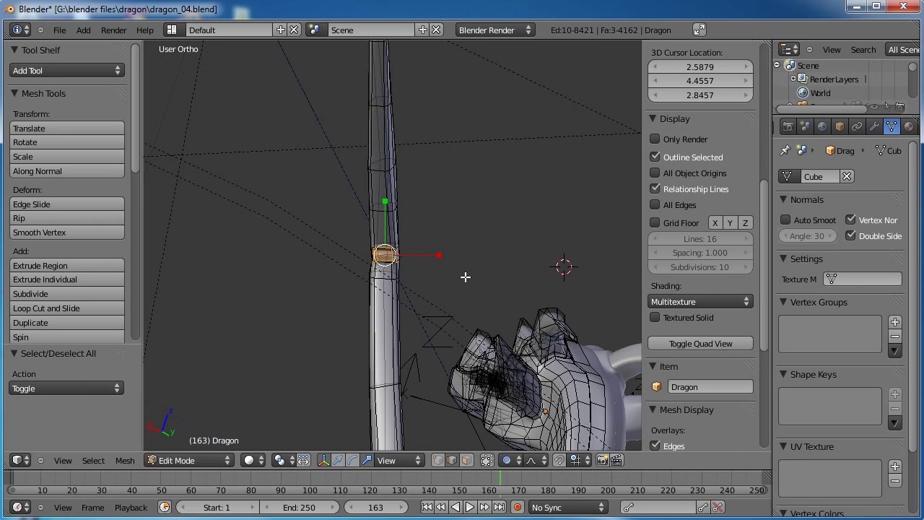
{"action": "key", "text": "s"}
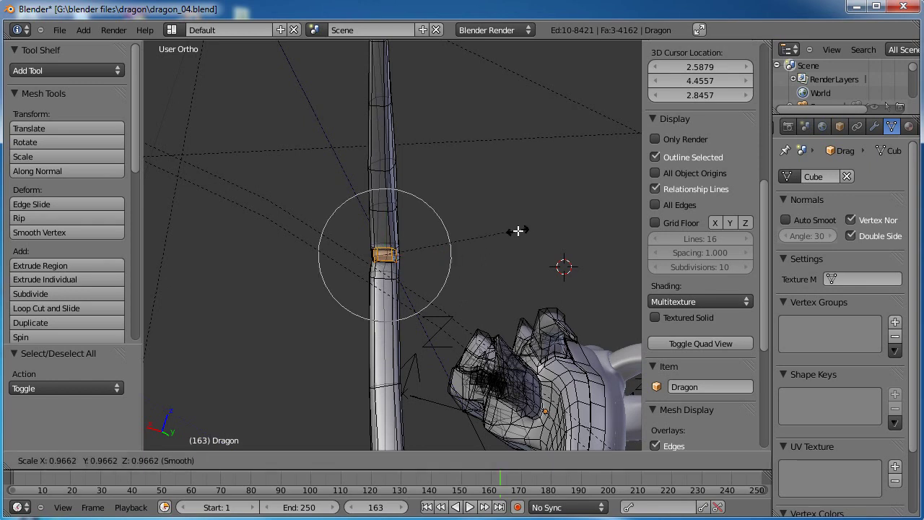
{"action": "scroll", "coordinate": [483, 237], "scroll_direction": "down", "scroll_amount": 11}
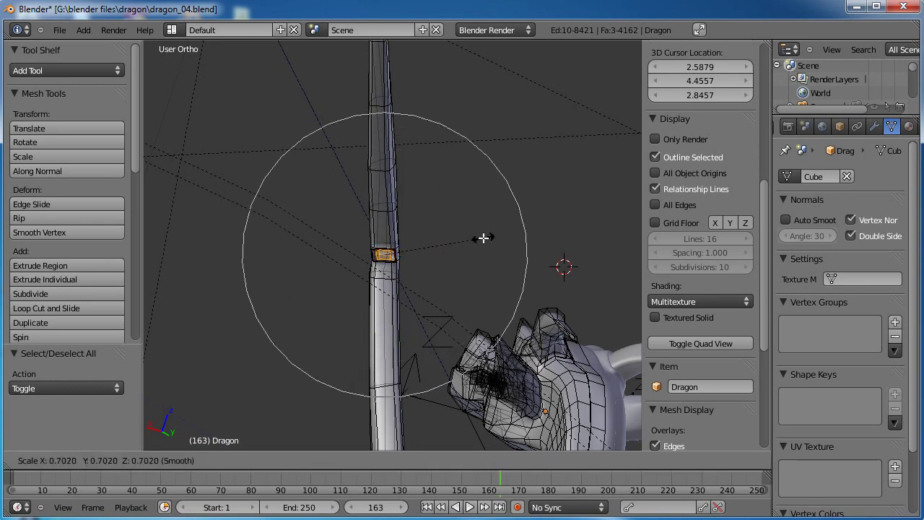
{"action": "scroll", "coordinate": [483, 238], "scroll_direction": "down", "scroll_amount": 3}
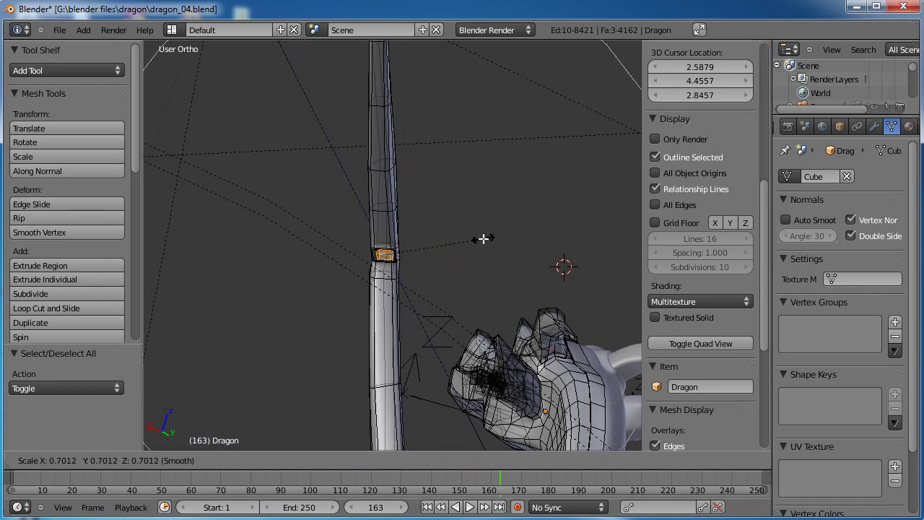
{"action": "scroll", "coordinate": [483, 238], "scroll_direction": "up", "scroll_amount": 3}
{"action": "scroll", "coordinate": [483, 238], "scroll_direction": "down", "scroll_amount": 5}
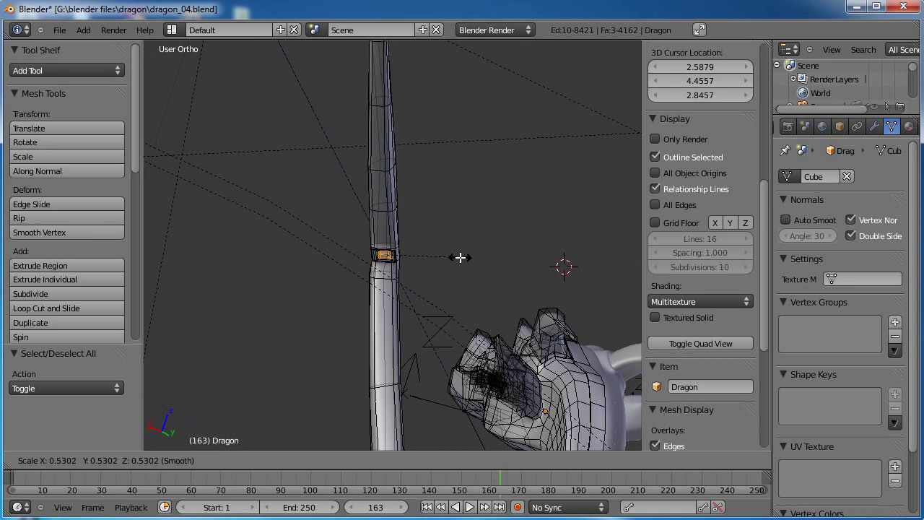
{"action": "left_click", "coordinate": [460, 257]}
{"action": "middle_click_drag", "start_coordinate": [460, 257], "coordinate": [400, 339]}
{"action": "key", "text": "a"}
{"action": "scroll", "coordinate": [390, 345], "scroll_direction": "down", "scroll_amount": 4}
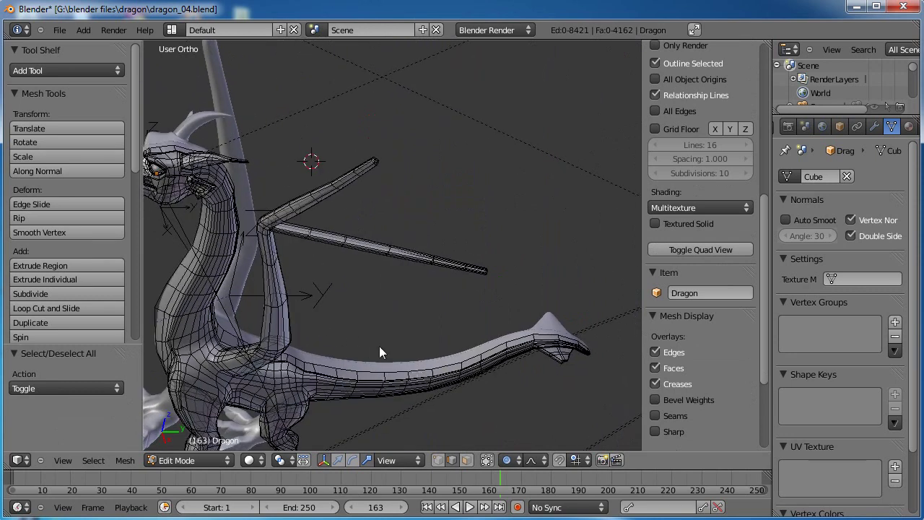
Return the dragon to Object Mode and save the blend file
{"action": "key", "text": "Tab"}
{"action": "left_click", "coordinate": [381, 350]}
{"action": "middle_click_drag", "start_coordinate": [393, 303], "coordinate": [380, 229]}
{"action": "left_click", "coordinate": [59, 29]}
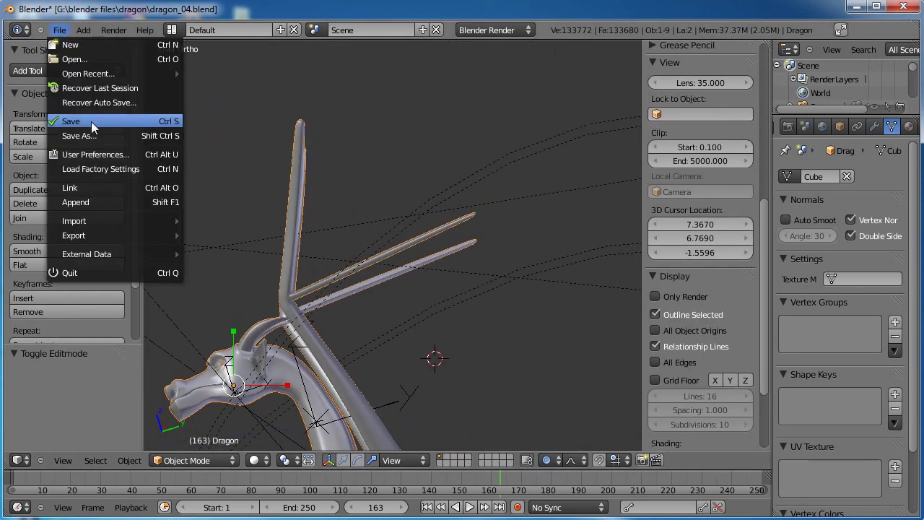
{"action": "left_click", "coordinate": [91, 121]}
Reopen the dragon mesh in Edit Mode at the wing joint
{"action": "middle_click_drag", "start_coordinate": [304, 166], "coordinate": [379, 213]}
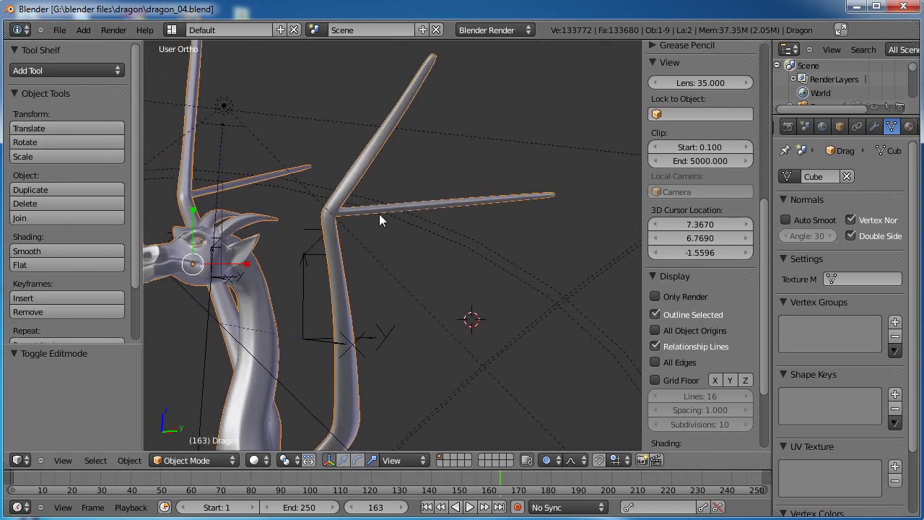
{"action": "scroll", "coordinate": [417, 213], "scroll_direction": "up", "scroll_amount": 5}
{"action": "middle_click_drag", "start_coordinate": [412, 242], "coordinate": [338, 198]}
{"action": "key", "text": "Tab"}
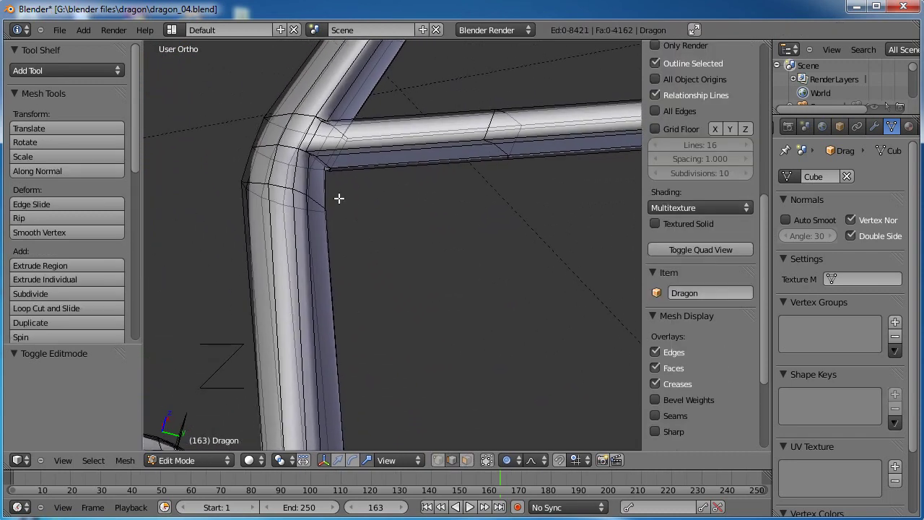
Try to add a loop cut on the wing arm below the joint, slid toward the bend, and undo it
{"action": "left_click", "coordinate": [313, 234]}
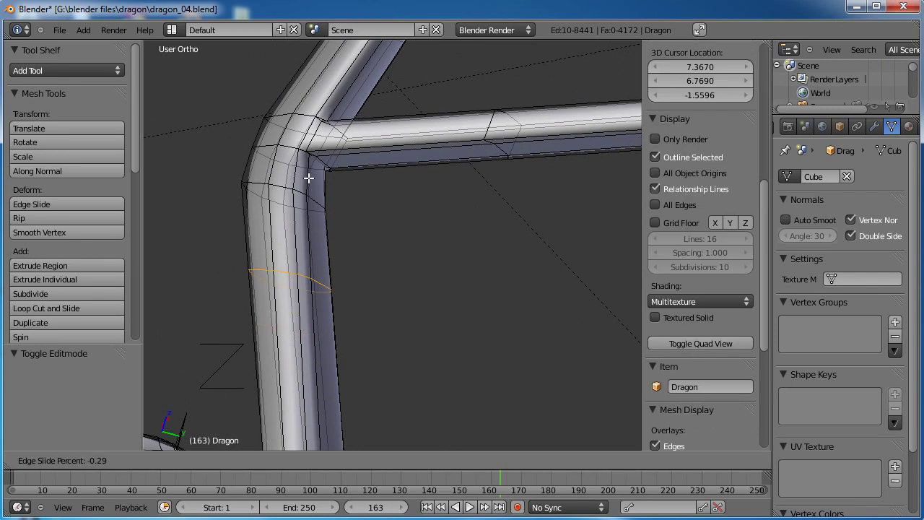
{"action": "left_click", "coordinate": [298, 138]}
{"action": "middle_click_drag", "start_coordinate": [320, 149], "coordinate": [403, 179]}
{"action": "key", "text": "ctrl+z"}
Extrude the three inner faces of the wing arm just below the lower finger about 0.03 outward, using face selection
{"action": "scroll", "coordinate": [377, 252], "scroll_direction": "up", "scroll_amount": 3}
{"action": "middle_click_drag", "start_coordinate": [378, 271], "coordinate": [436, 336], "text": "shift"}
{"action": "middle_click_drag", "start_coordinate": [429, 236], "coordinate": [386, 165]}
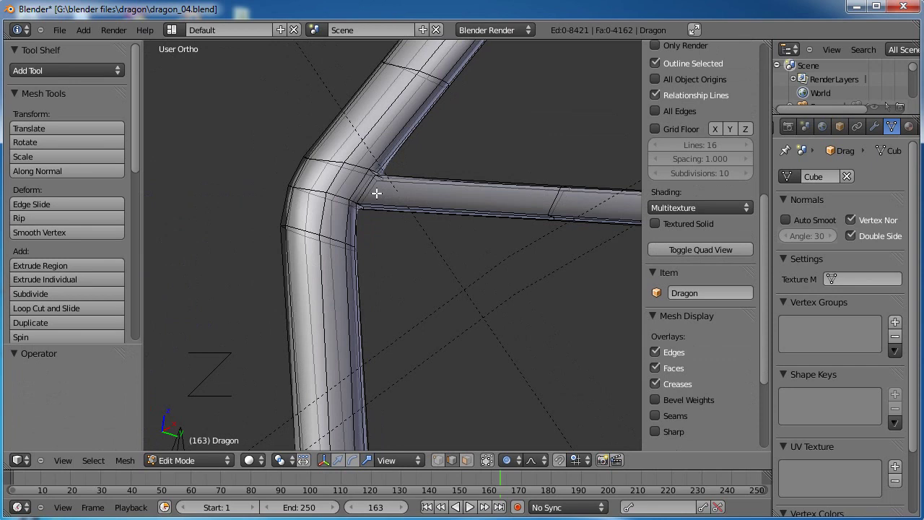
{"action": "scroll", "coordinate": [375, 170], "scroll_direction": "down", "scroll_amount": 5}
{"action": "scroll", "coordinate": [423, 241], "scroll_direction": "up", "scroll_amount": 5}
{"action": "middle_click_drag", "start_coordinate": [450, 268], "coordinate": [455, 327]}
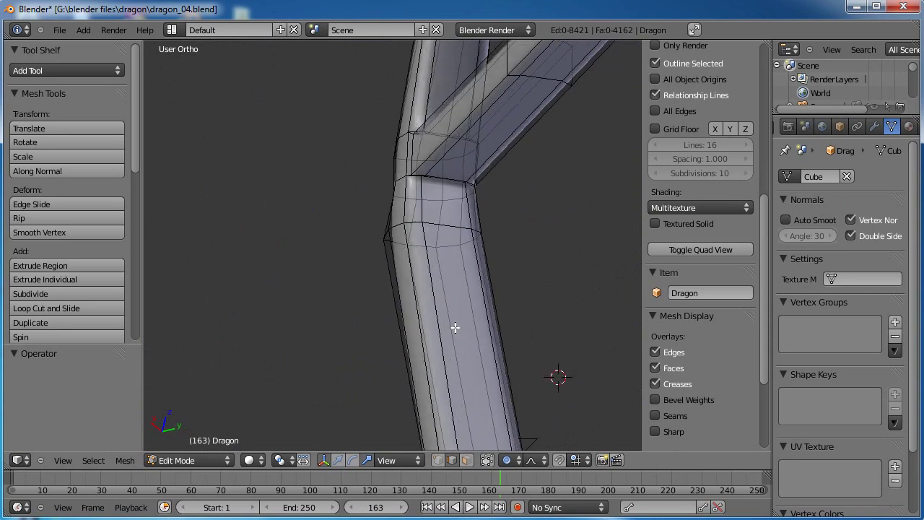
{"action": "left_click", "coordinate": [466, 460]}
{"action": "right_click", "coordinate": [410, 195]}
{"action": "right_click", "coordinate": [435, 202], "text": "shift"}
{"action": "right_click", "coordinate": [474, 212], "text": "shift"}
{"action": "middle_click_drag", "start_coordinate": [543, 206], "coordinate": [484, 199]}
{"action": "right_click", "coordinate": [489, 203], "text": "shift"}
{"action": "right_click", "coordinate": [478, 203], "text": "shift"}
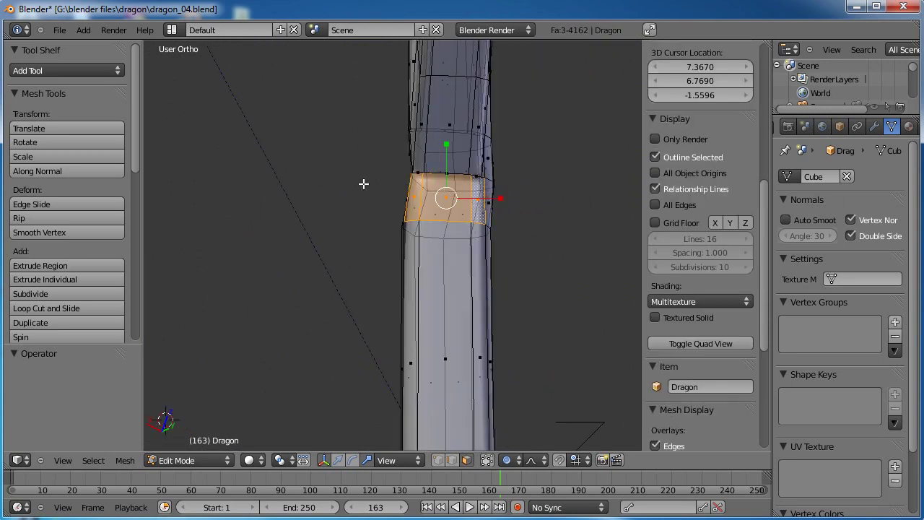
{"action": "middle_click_drag", "start_coordinate": [327, 168], "coordinate": [438, 217]}
{"action": "middle_click_drag", "start_coordinate": [423, 129], "coordinate": [355, 159]}
{"action": "middle_click_drag", "start_coordinate": [454, 167], "coordinate": [466, 211]}
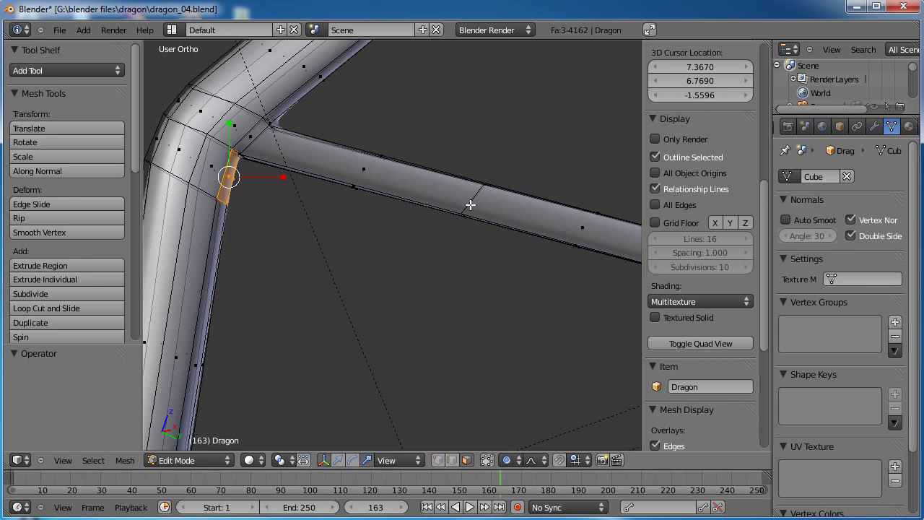
{"action": "mouse_move", "coordinate": [396, 236]}
{"action": "middle_mouse_down"}
{"action": "mouse_move", "coordinate": [397, 221]}
{"action": "mouse_move", "coordinate": [419, 235]}
{"action": "mouse_move", "coordinate": [409, 247]}
{"action": "middle_mouse_up"}
{"action": "middle_click_drag", "start_coordinate": [363, 274], "coordinate": [336, 237]}
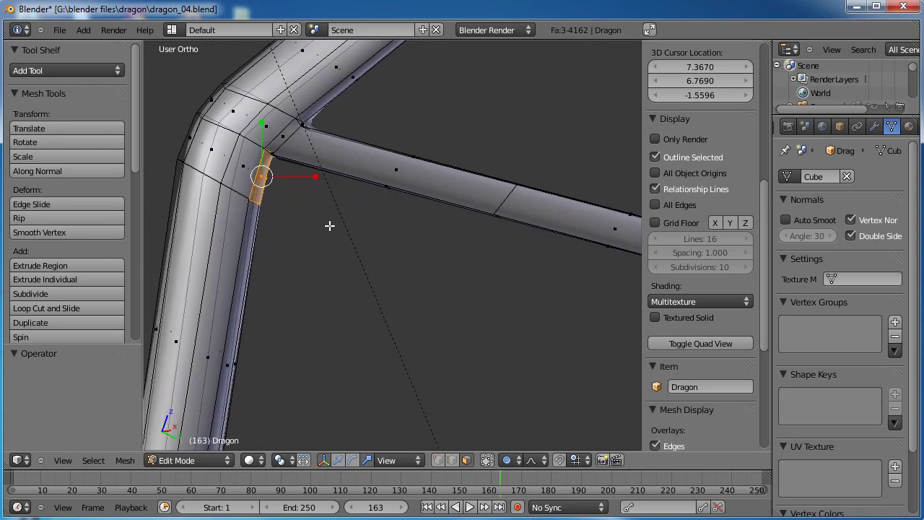
{"action": "key", "text": "e"}
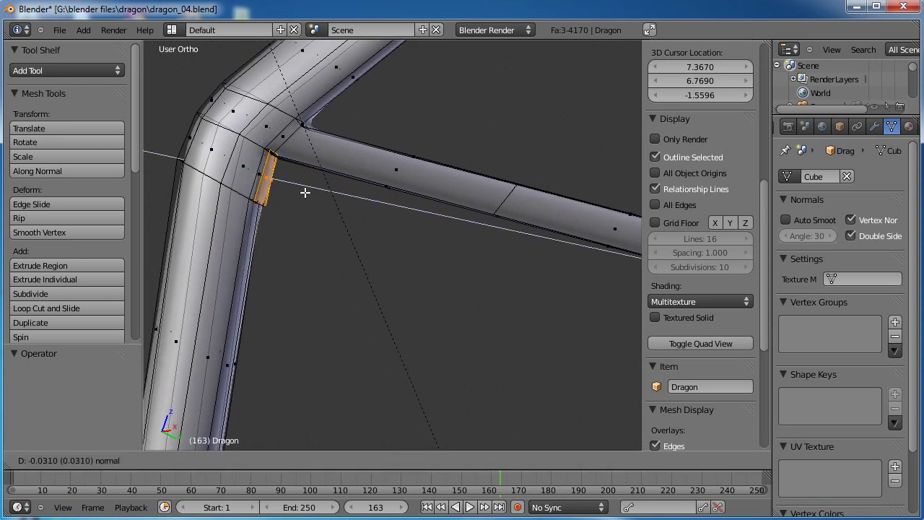
{"action": "left_click", "coordinate": [306, 193]}
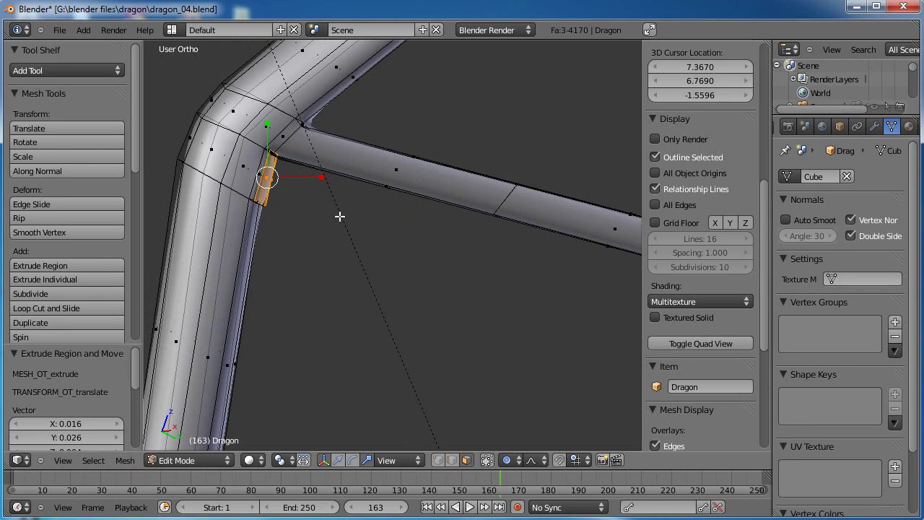
Rotate the extruded faces below the lower finger about 5.5° with a small proportional editing radius
{"action": "key", "text": "r"}
{"action": "scroll", "coordinate": [331, 220], "scroll_direction": "down", "scroll_amount": 5}
{"action": "scroll", "coordinate": [331, 219], "scroll_direction": "up", "scroll_amount": 8}
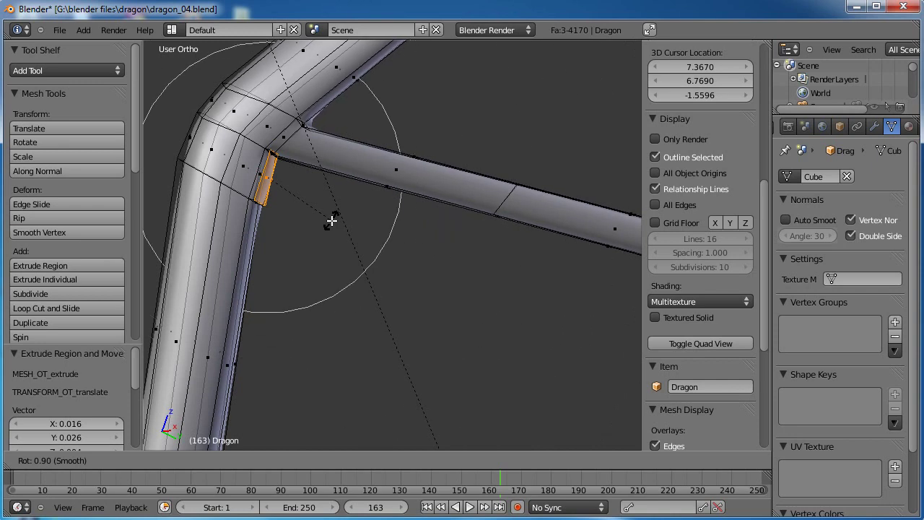
{"action": "scroll", "coordinate": [331, 219], "scroll_direction": "up", "scroll_amount": 4}
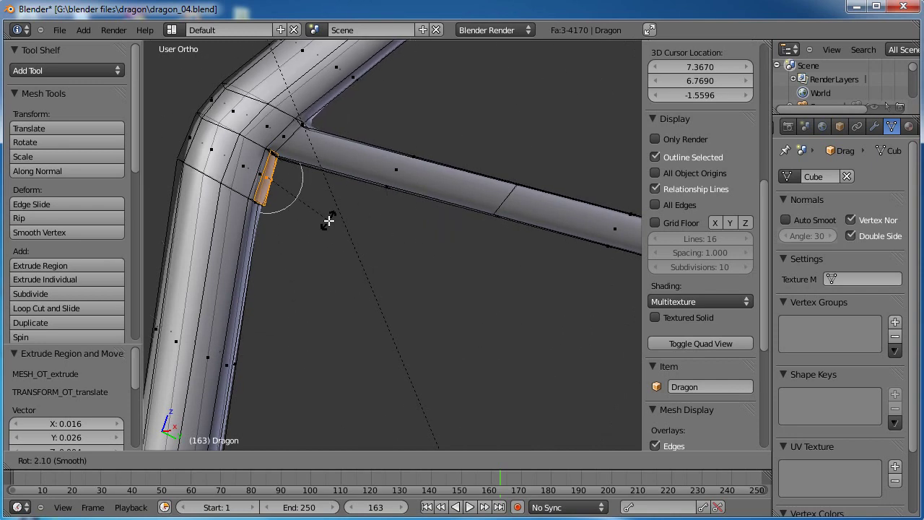
{"action": "left_click", "coordinate": [328, 222]}
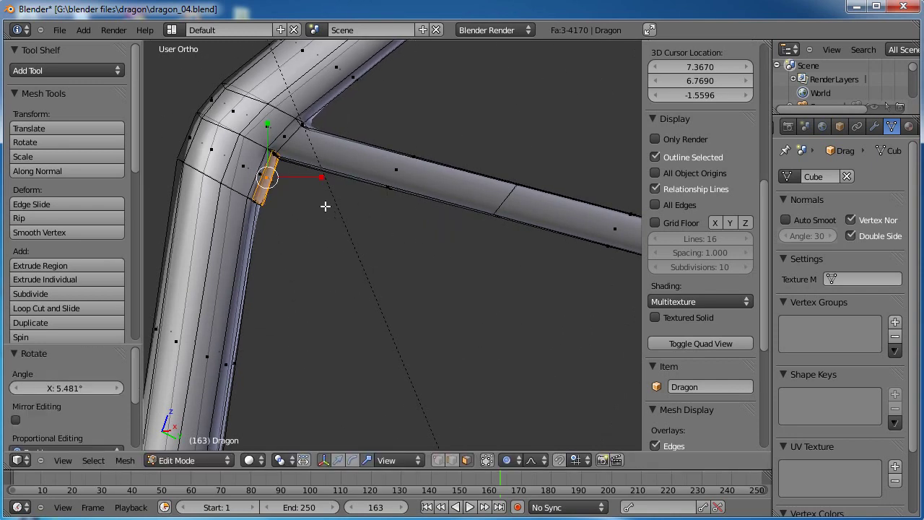
Turn off proportional editing, scale the extruded faces to about 0.85 and move them about 0.03 back toward the arm
{"action": "key", "text": "s"}
{"action": "right_click", "coordinate": [351, 222]}
{"action": "key", "text": "o"}
{"action": "key", "text": "s"}
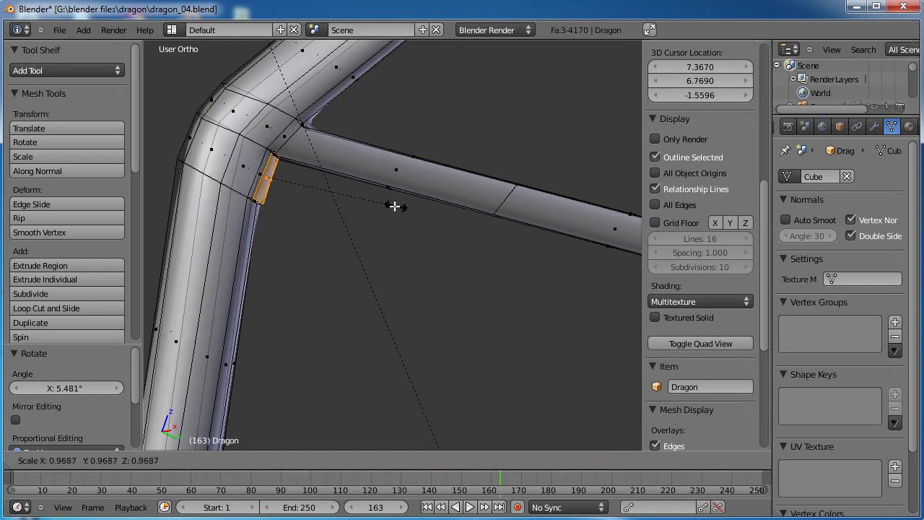
{"action": "left_click", "coordinate": [380, 204]}
{"action": "key", "text": "g"}
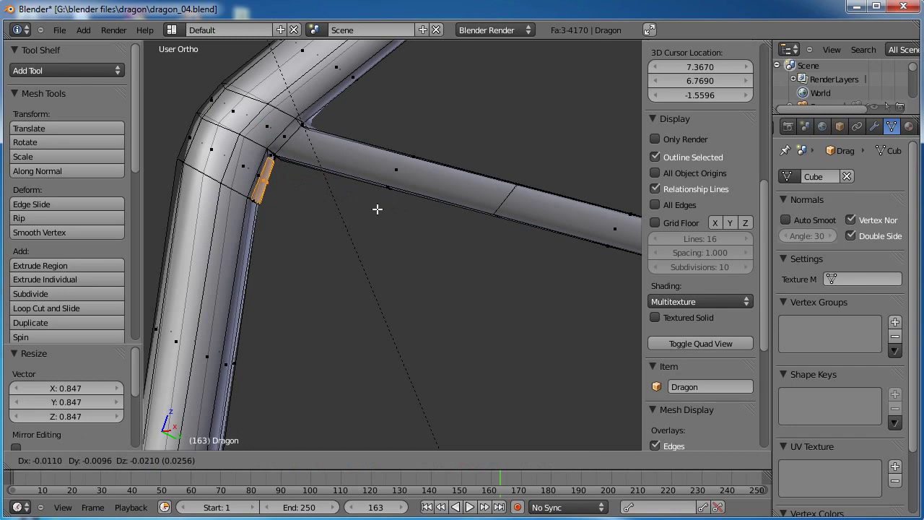
{"action": "left_click", "coordinate": [378, 208]}
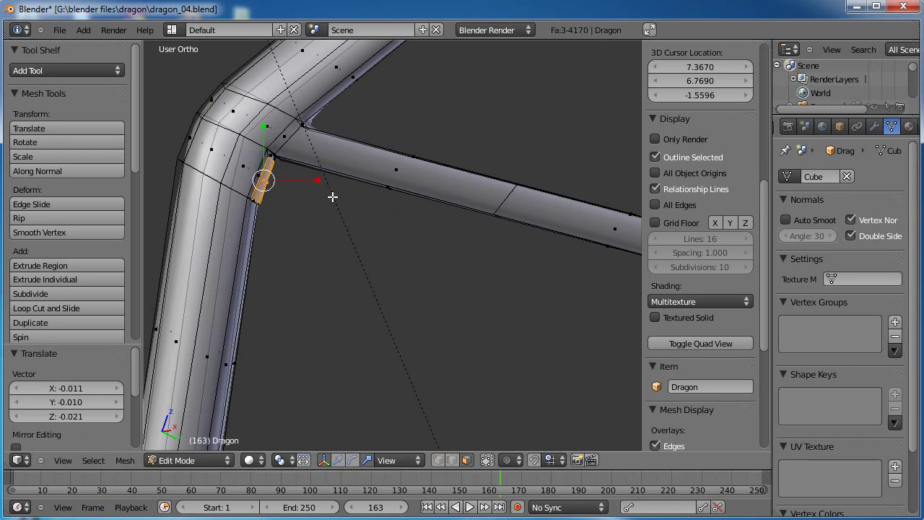
Rotate the extruded faces about 3.4° and another 2.4° to angle them toward the new finger's direction
{"action": "key", "text": "r"}
{"action": "left_click", "coordinate": [376, 179]}
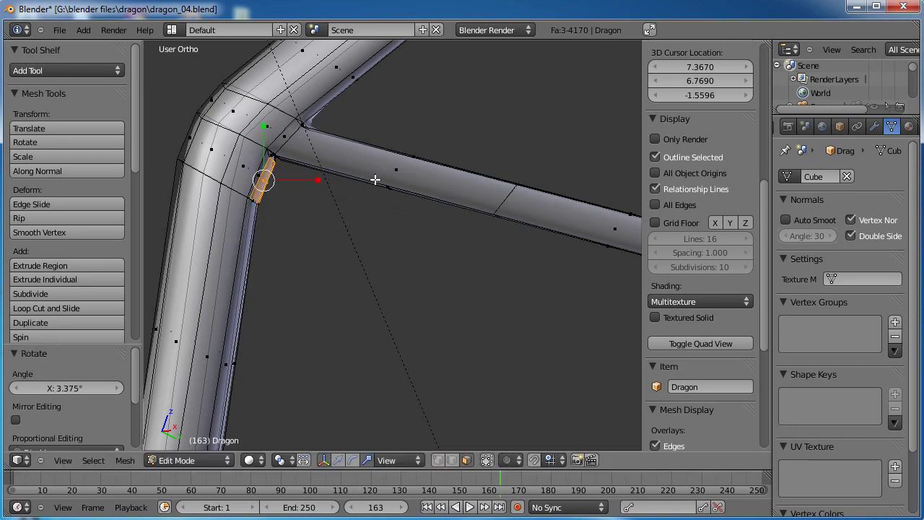
{"action": "key", "text": "r"}
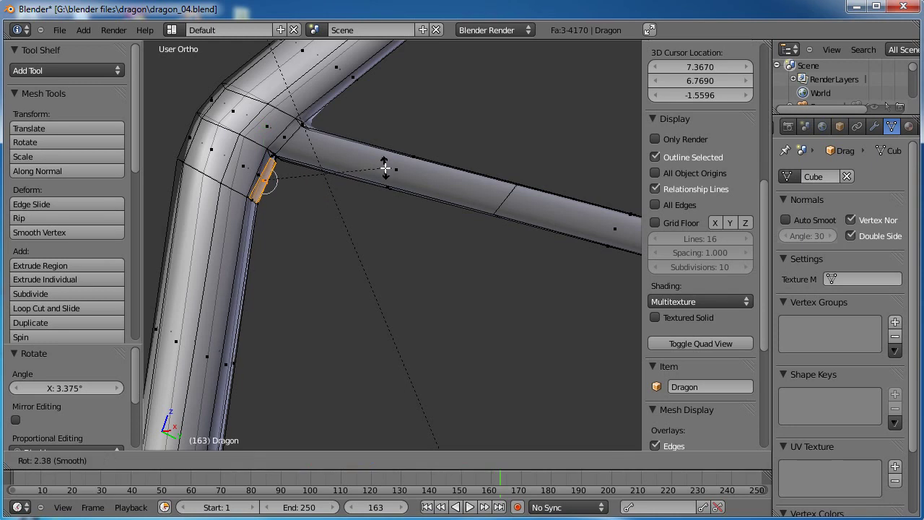
{"action": "left_click", "coordinate": [384, 168]}
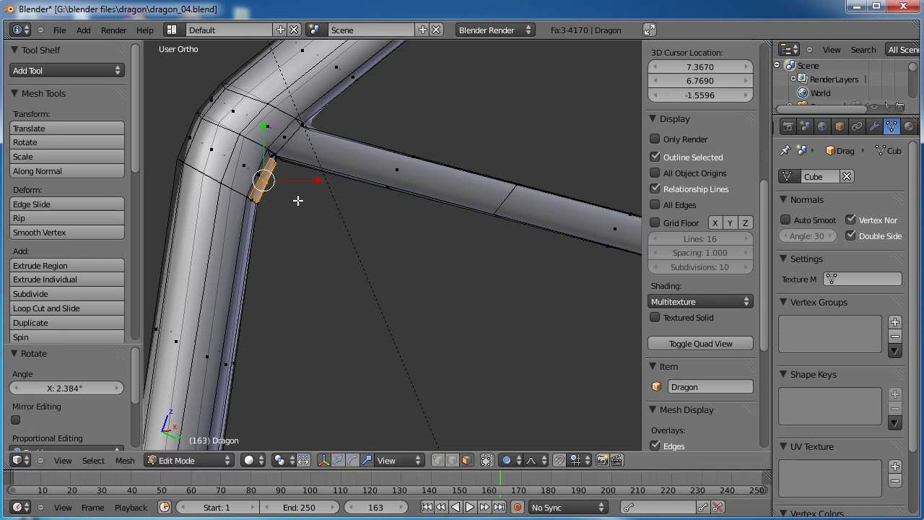
Extrude the faces about 0.3 out of the arm, and again about 3.9 diagonally downward to form the third finger
{"action": "key", "text": "e"}
{"action": "left_click", "coordinate": [325, 252]}
{"action": "scroll", "coordinate": [342, 252], "scroll_direction": "down", "scroll_amount": 3}
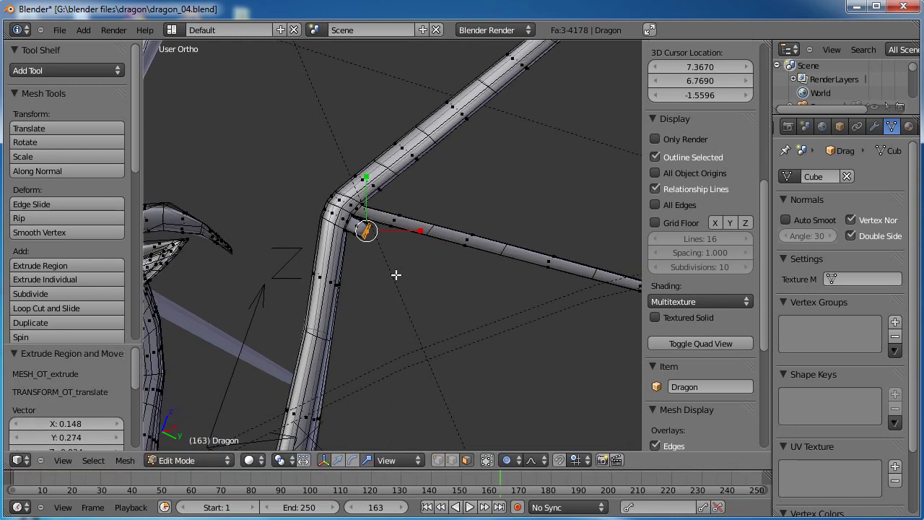
{"action": "middle_click_drag", "start_coordinate": [395, 274], "coordinate": [303, 169], "text": "shift"}
{"action": "key", "text": "e"}
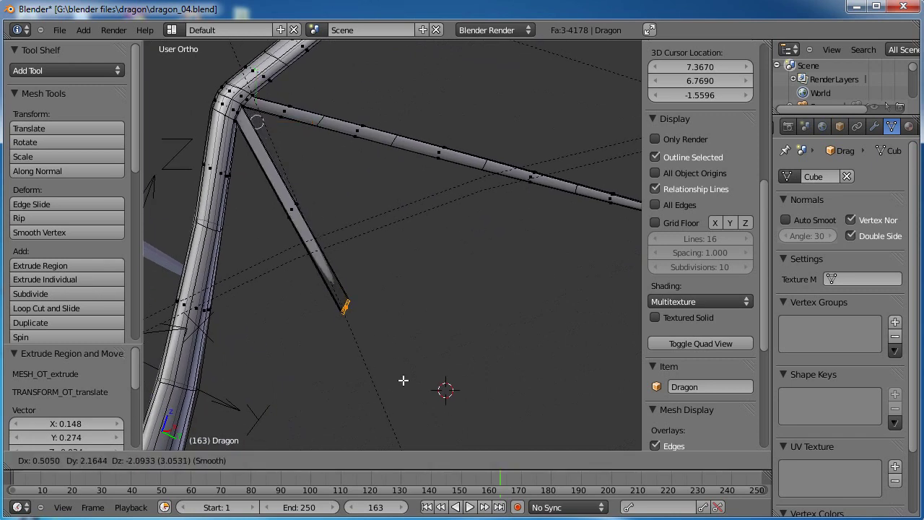
{"action": "left_click", "coordinate": [416, 403]}
Rotate the third finger's tip about 26.6°, move it about 3.8 farther down and nudge it about 0.5 outward
{"action": "scroll", "coordinate": [397, 319], "scroll_direction": "down", "scroll_amount": 4}
{"action": "middle_click_drag", "start_coordinate": [435, 264], "coordinate": [398, 208], "text": "shift"}
{"action": "key", "text": "r"}
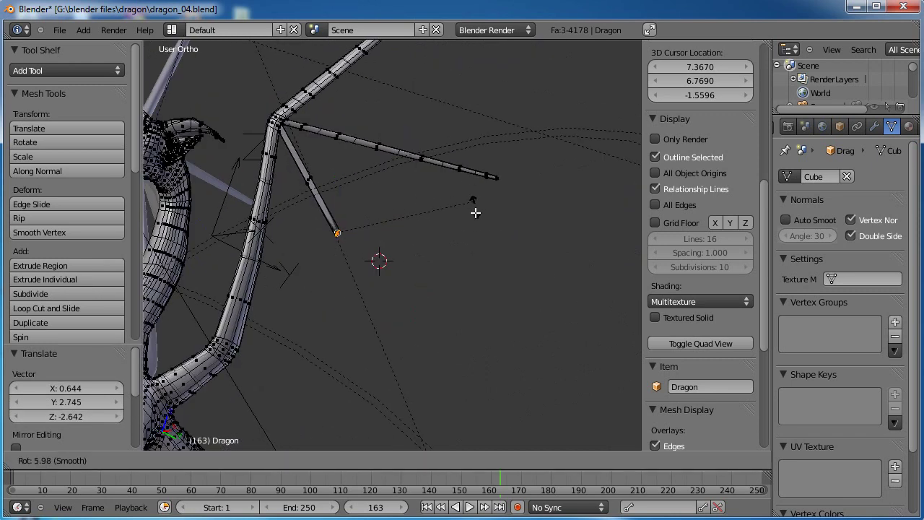
{"action": "left_click", "coordinate": [470, 252]}
{"action": "key", "text": "g"}
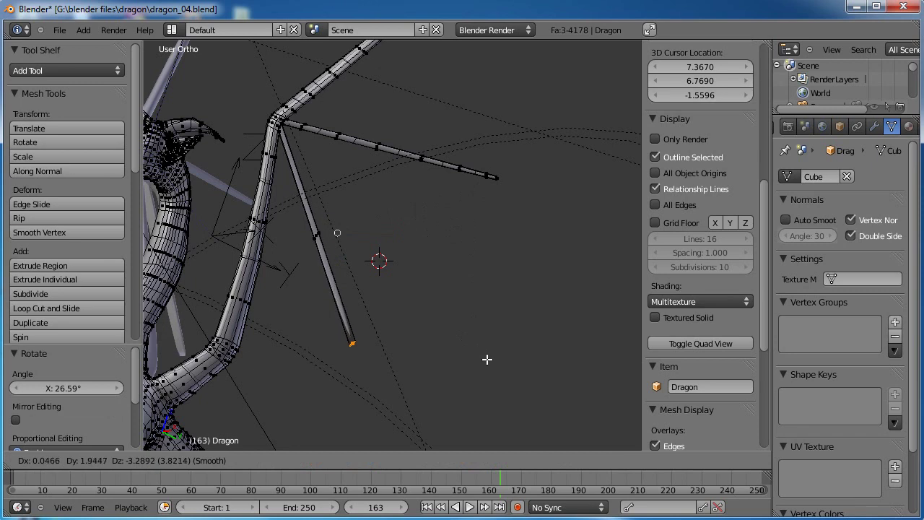
{"action": "left_click", "coordinate": [467, 303]}
{"action": "scroll", "coordinate": [462, 296], "scroll_direction": "down", "scroll_amount": 3}
{"action": "key", "text": "g"}
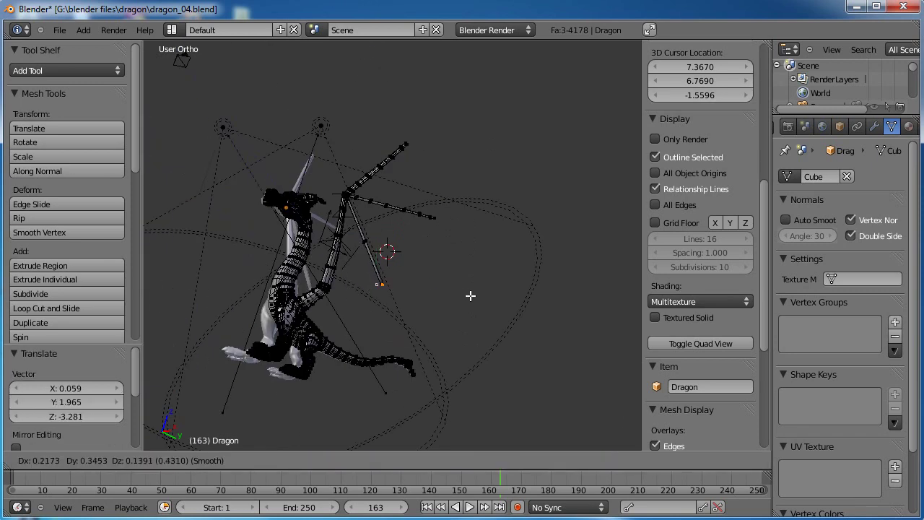
{"action": "left_click", "coordinate": [469, 295]}
{"action": "scroll", "coordinate": [465, 295], "scroll_direction": "up", "scroll_amount": 5}
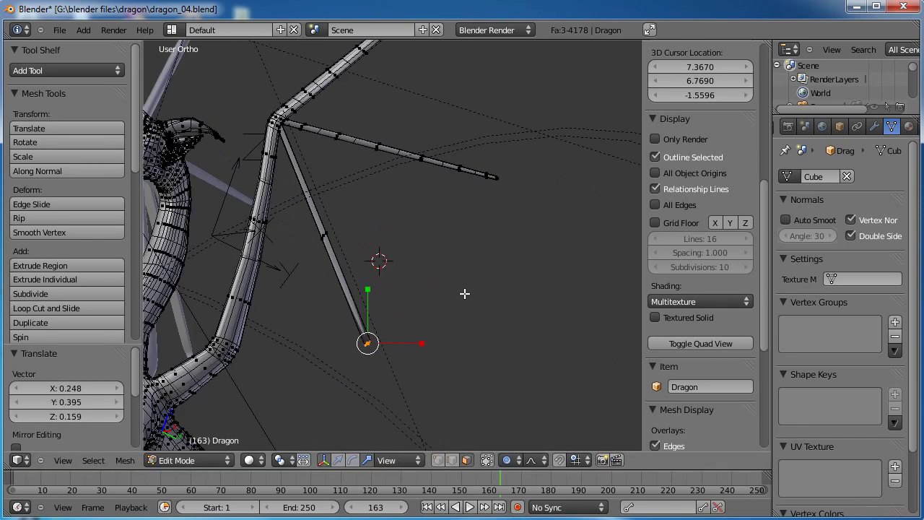
Add five loop cuts along the third finger
{"action": "right_click", "coordinate": [325, 245]}
{"action": "key", "text": "ctrl+z"}
{"action": "middle_click_drag", "start_coordinate": [421, 252], "coordinate": [350, 281]}
{"action": "scroll", "coordinate": [363, 225], "scroll_direction": "down", "scroll_amount": 3}
{"action": "middle_click_drag", "start_coordinate": [364, 221], "coordinate": [398, 297], "text": "shift"}
{"action": "scroll", "coordinate": [363, 245], "scroll_direction": "up", "scroll_amount": 2}
{"action": "scroll", "coordinate": [393, 293], "scroll_direction": "up", "scroll_amount": 3}
{"action": "middle_click_drag", "start_coordinate": [276, 209], "coordinate": [382, 346], "text": "shift"}
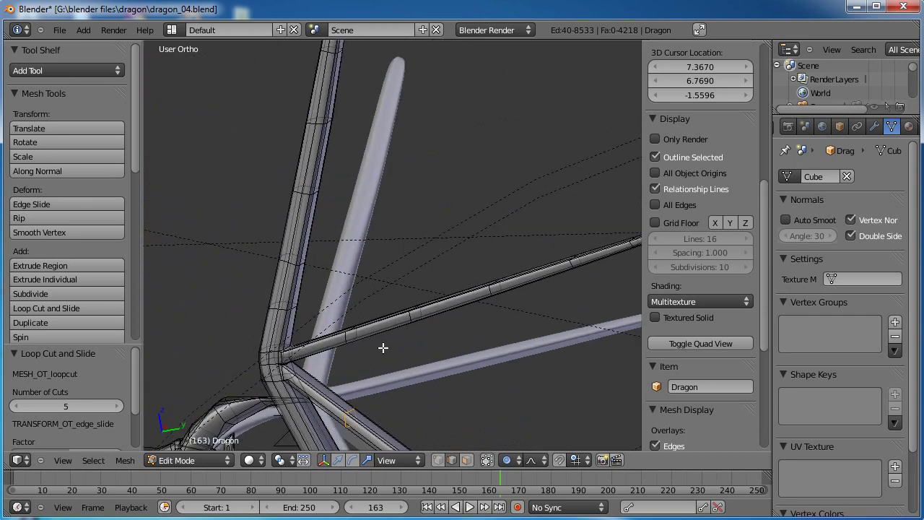
{"action": "middle_click_drag", "start_coordinate": [345, 280], "coordinate": [344, 311], "text": "shift"}
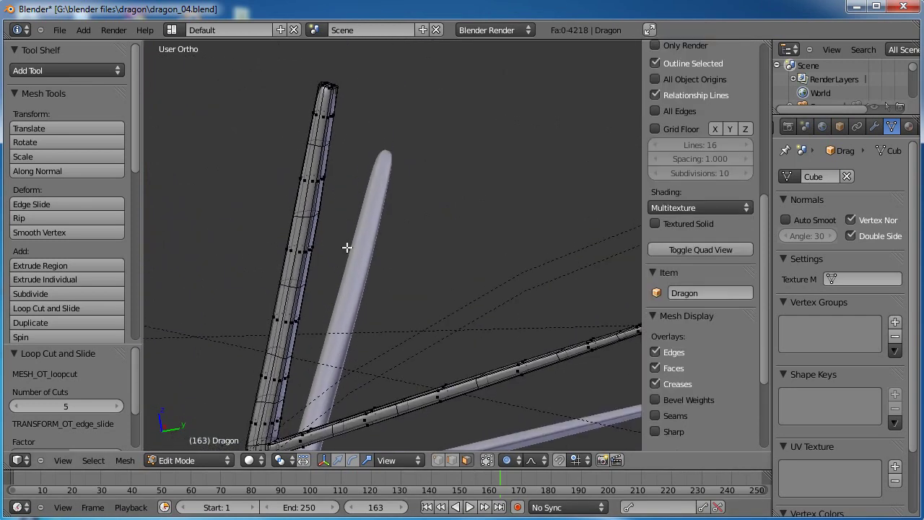
{"action": "middle_click_drag", "start_coordinate": [365, 202], "coordinate": [330, 208]}
{"action": "right_click", "coordinate": [270, 127]}
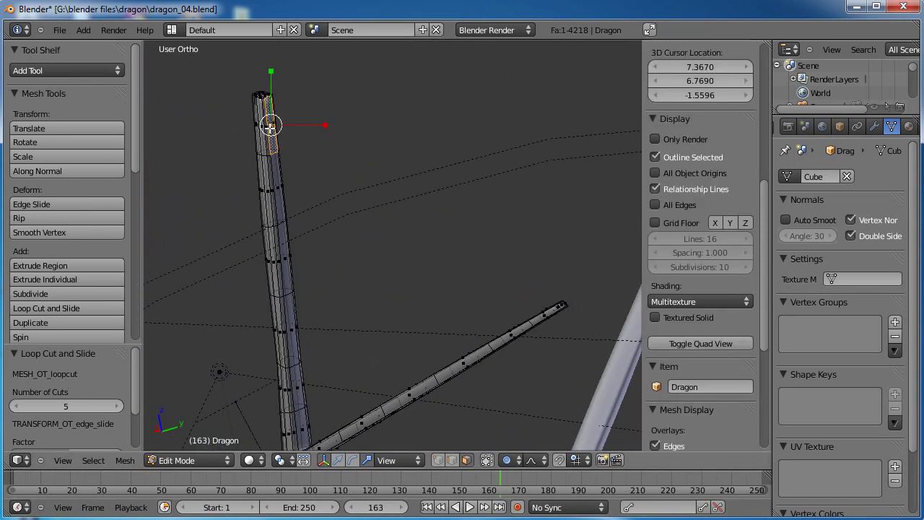
{"action": "right_click", "coordinate": [276, 186], "text": "shift"}
{"action": "right_click", "coordinate": [287, 259], "text": "shift"}
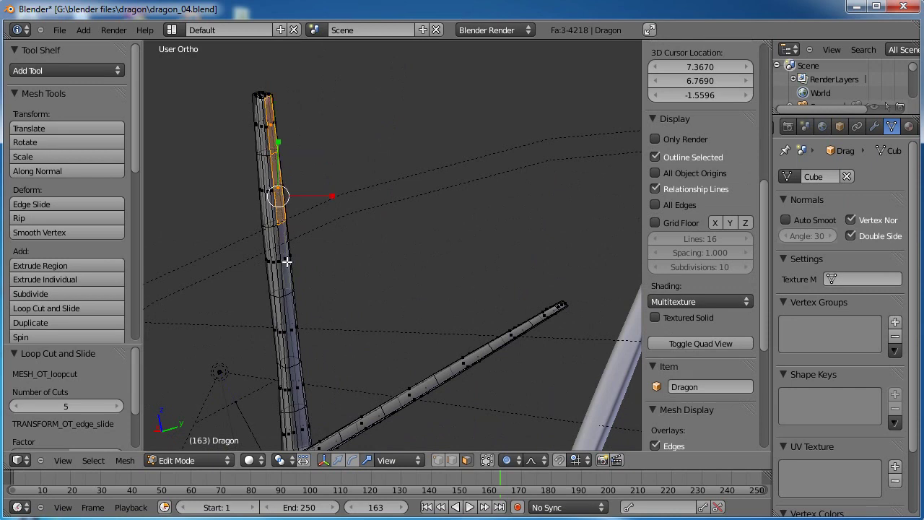
{"action": "right_click", "coordinate": [284, 261], "text": "shift"}
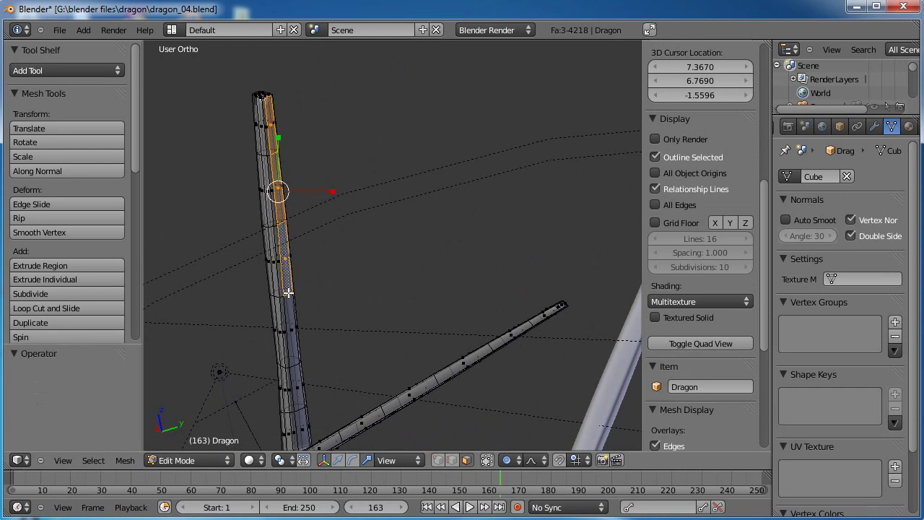
{"action": "right_click", "coordinate": [289, 292], "text": "alt+shift"}
{"action": "middle_click_drag", "start_coordinate": [289, 293], "coordinate": [386, 304]}
{"action": "key", "text": "a"}
{"action": "middle_click_drag", "start_coordinate": [380, 265], "coordinate": [369, 246]}
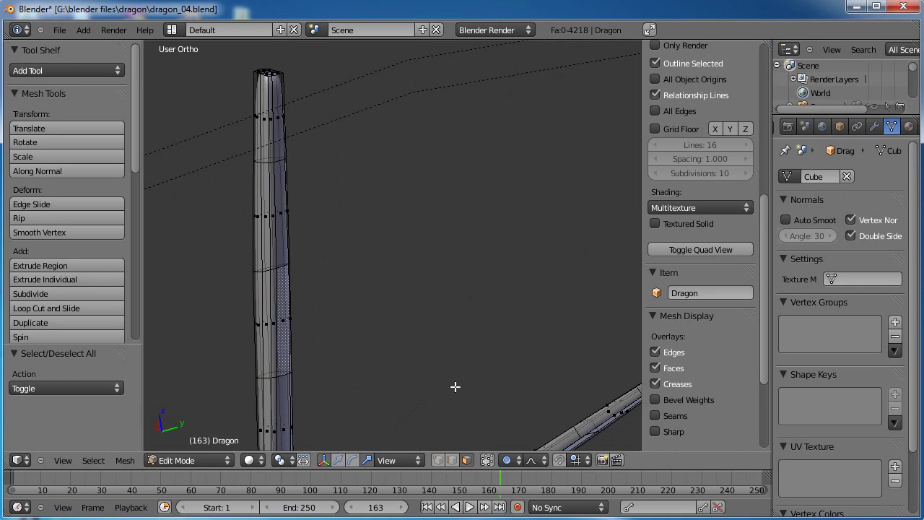
{"action": "middle_click_drag", "start_coordinate": [385, 313], "coordinate": [375, 173]}
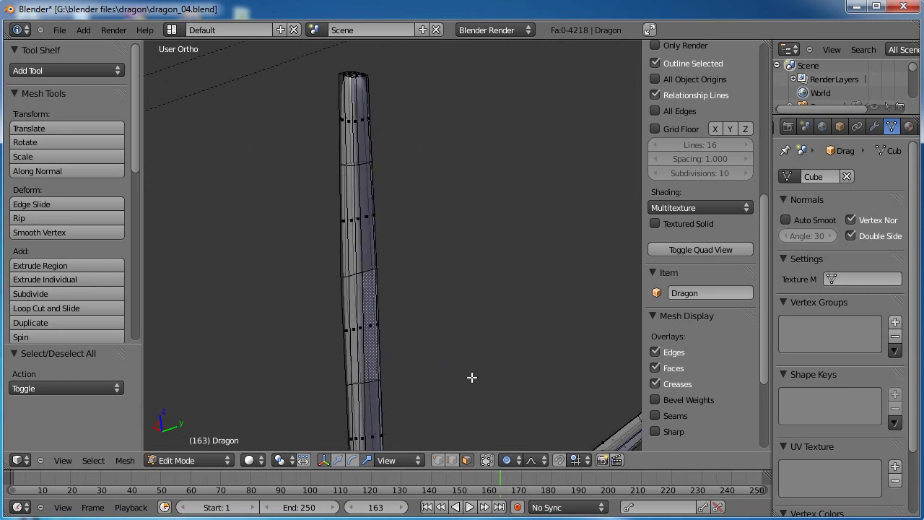
Delete the strips of faces on the facing inner sides of the upper and middle fingers, from fingertip through the joint to fingertip
{"action": "left_click", "coordinate": [487, 460]}
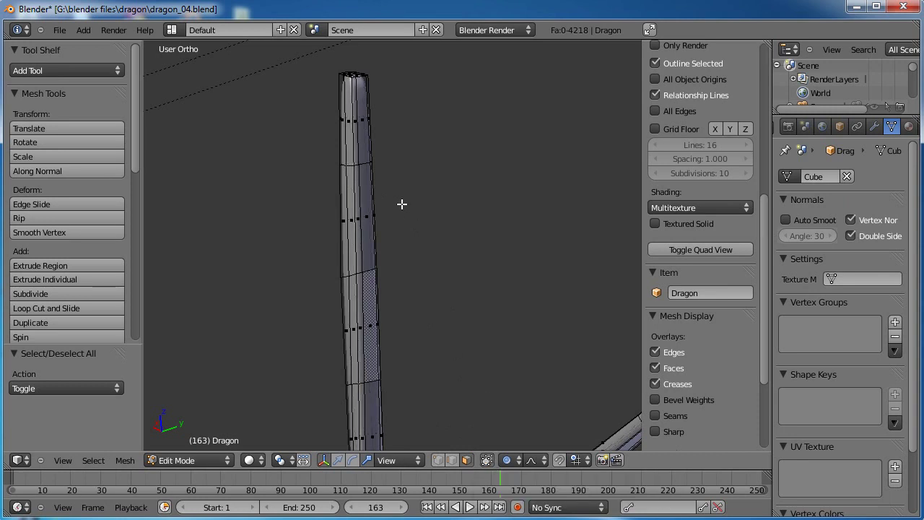
{"action": "right_click", "coordinate": [362, 119]}
{"action": "right_click", "coordinate": [364, 215], "text": "shift"}
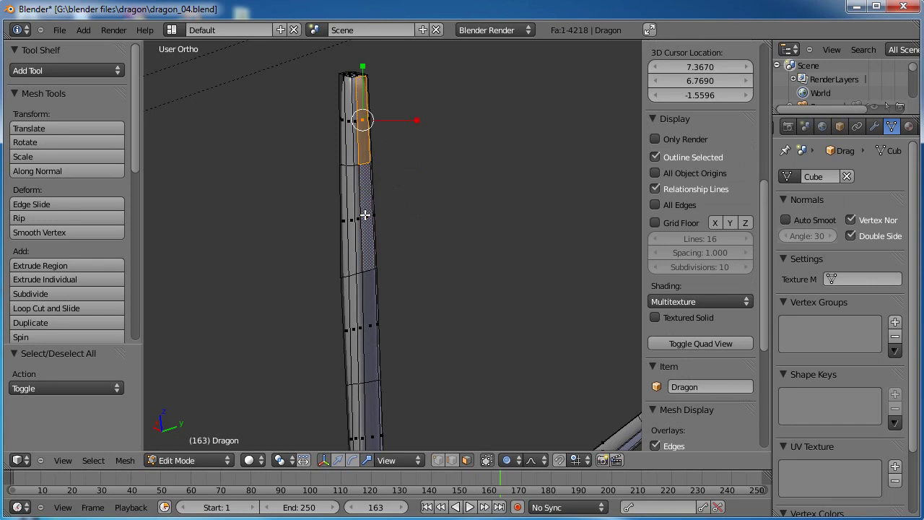
{"action": "middle_click_drag", "start_coordinate": [409, 341], "coordinate": [364, 229]}
{"action": "right_click", "coordinate": [351, 217], "text": "shift"}
{"action": "right_click", "coordinate": [351, 334], "text": "shift"}
{"action": "middle_click_drag", "start_coordinate": [410, 400], "coordinate": [367, 302]}
{"action": "right_click", "coordinate": [355, 340], "text": "shift"}
{"action": "right_click", "coordinate": [358, 365], "text": "shift"}
{"action": "middle_click_drag", "start_coordinate": [358, 365], "coordinate": [376, 276]}
{"action": "right_click", "coordinate": [349, 257], "text": "shift"}
{"action": "right_click", "coordinate": [379, 273], "text": "shift"}
{"action": "right_click", "coordinate": [447, 299], "text": "shift"}
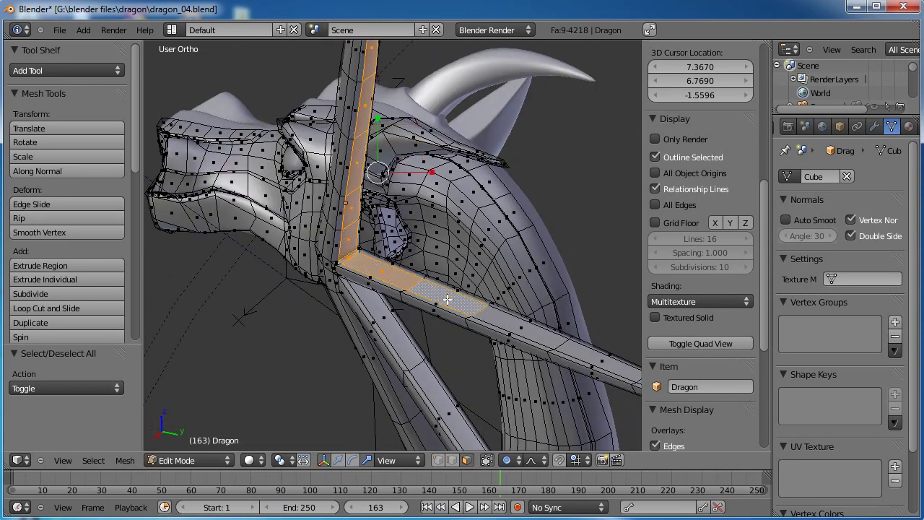
{"action": "right_click", "coordinate": [517, 331], "text": "shift"}
{"action": "scroll", "coordinate": [523, 327], "scroll_direction": "down", "scroll_amount": 2}
{"action": "middle_click_drag", "start_coordinate": [533, 324], "coordinate": [438, 305], "text": "shift"}
{"action": "right_click", "coordinate": [441, 306], "text": "shift"}
{"action": "right_click", "coordinate": [498, 328], "text": "shift"}
{"action": "scroll", "coordinate": [346, 189], "scroll_direction": "down", "scroll_amount": 2}
{"action": "middle_click_drag", "start_coordinate": [335, 180], "coordinate": [335, 204], "text": "shift"}
{"action": "scroll", "coordinate": [361, 217], "scroll_direction": "up", "scroll_amount": 1}
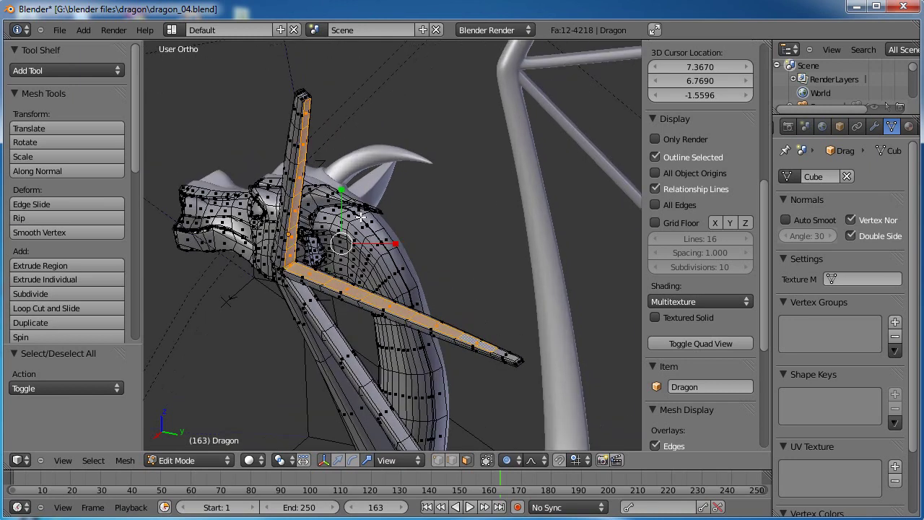
{"action": "right_click", "coordinate": [503, 354], "text": "shift"}
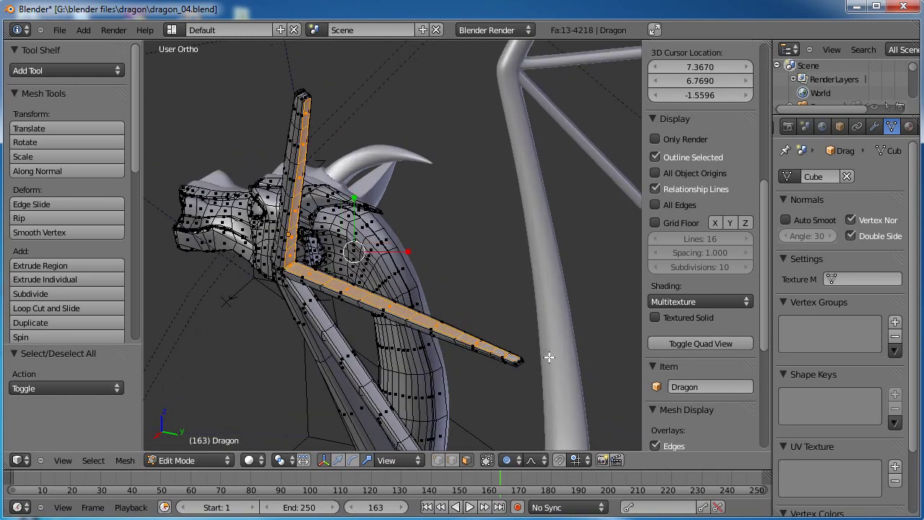
{"action": "key", "text": "x"}
{"action": "left_click", "coordinate": [400, 309]}
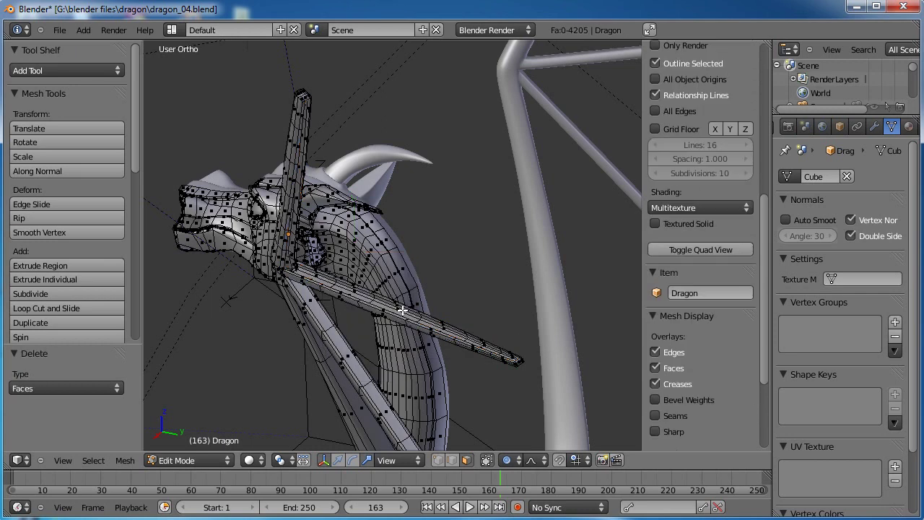
Fill the first membrane face at the joint corner between the upper and middle fingers, using vertex selection
{"action": "middle_click_drag", "start_coordinate": [399, 310], "coordinate": [411, 334]}
{"action": "scroll", "coordinate": [411, 334], "scroll_direction": "up", "scroll_amount": 6}
{"action": "middle_click_drag", "start_coordinate": [400, 283], "coordinate": [400, 250]}
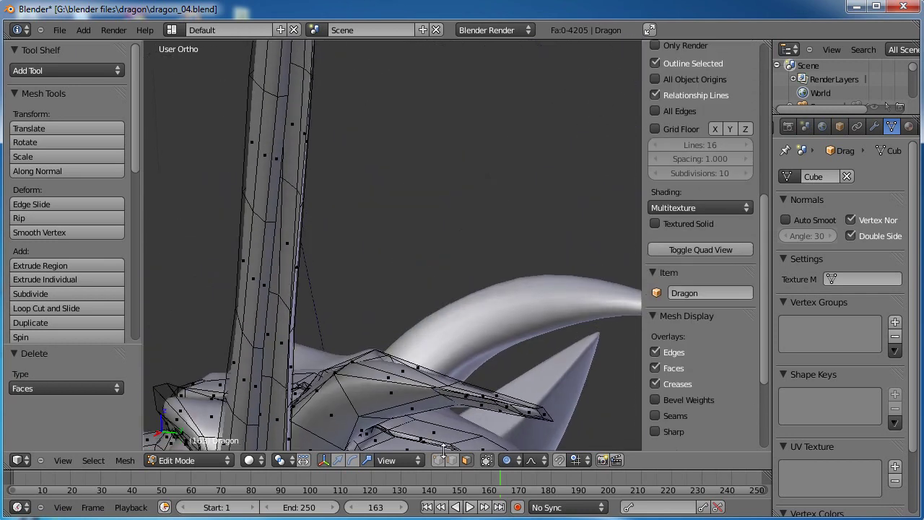
{"action": "left_click", "coordinate": [436, 462]}
{"action": "middle_click_drag", "start_coordinate": [333, 409], "coordinate": [333, 289], "text": "shift"}
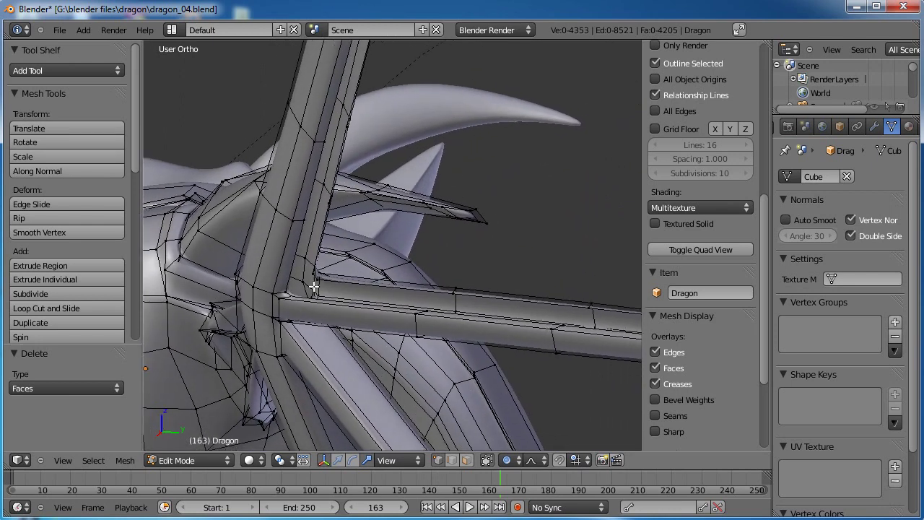
{"action": "right_click", "coordinate": [298, 293]}
{"action": "right_click", "coordinate": [306, 225], "text": "shift"}
{"action": "right_click", "coordinate": [424, 309], "text": "shift"}
{"action": "key", "text": "f"}
Fill the second membrane face from the next pair of open-edge vertices on the upper and middle fingers
{"action": "middle_click_drag", "start_coordinate": [439, 268], "coordinate": [318, 268]}
{"action": "right_click", "coordinate": [277, 250]}
{"action": "right_click", "coordinate": [279, 211], "text": "shift"}
{"action": "right_click", "coordinate": [503, 380], "text": "shift"}
{"action": "right_click", "coordinate": [374, 372], "text": "shift"}
{"action": "key", "text": "f"}
Try to fill the third membrane face between the upper and middle fingers, and undo it
{"action": "mouse_move", "coordinate": [404, 351]}
{"action": "middle_mouse_down"}
{"action": "mouse_move", "coordinate": [408, 388]}
{"action": "mouse_move", "coordinate": [406, 344]}
{"action": "middle_mouse_up"}
{"action": "middle_click_drag", "start_coordinate": [409, 311], "coordinate": [382, 350], "text": "shift"}
{"action": "right_click", "coordinate": [282, 276]}
{"action": "right_click", "coordinate": [300, 198], "text": "shift"}
{"action": "right_click", "coordinate": [440, 411], "text": "shift"}
{"action": "right_click", "coordinate": [558, 438], "text": "shift"}
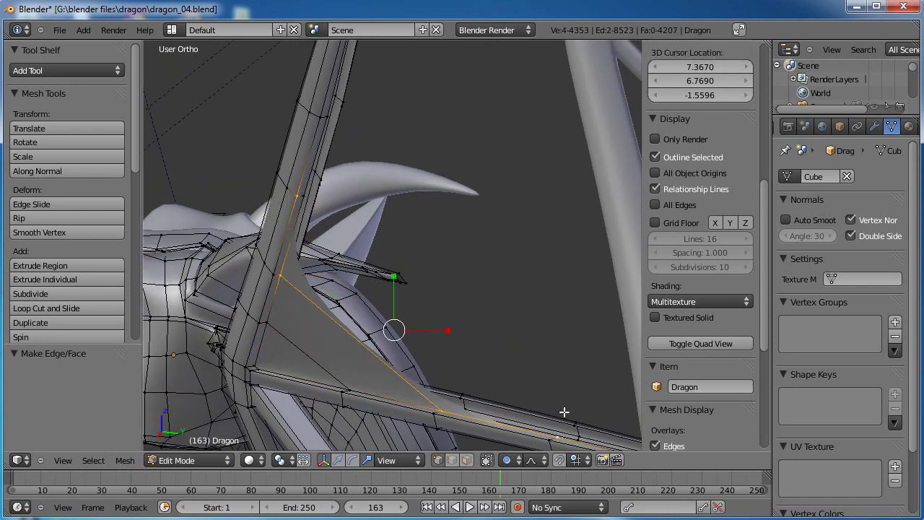
{"action": "key", "text": "f"}
{"action": "scroll", "coordinate": [419, 329], "scroll_direction": "down", "scroll_amount": 3}
{"action": "middle_click_drag", "start_coordinate": [398, 306], "coordinate": [354, 322], "text": "shift"}
{"action": "scroll", "coordinate": [350, 321], "scroll_direction": "up", "scroll_amount": 2}
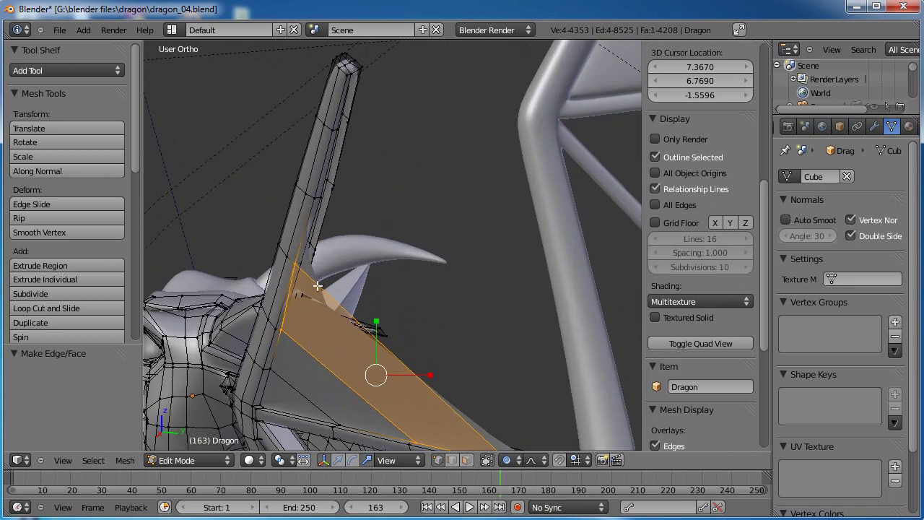
{"action": "middle_click_drag", "start_coordinate": [322, 291], "coordinate": [257, 283], "text": "shift"}
{"action": "key", "text": "ctrl+z"}
Correct the vertex selection on the upper finger and fill the third membrane face
{"action": "right_click", "coordinate": [232, 264], "text": "shift"}
{"action": "right_click", "coordinate": [225, 265], "text": "shift"}
{"action": "middle_click_drag", "start_coordinate": [379, 380], "coordinate": [349, 325], "text": "shift"}
{"action": "key", "text": "f"}
Fill the fourth membrane face between the next vertex pairs toward the tips of the upper and middle fingers
{"action": "middle_click_drag", "start_coordinate": [386, 356], "coordinate": [396, 374], "text": "shift"}
{"action": "right_click", "coordinate": [424, 431]}
{"action": "middle_click_drag", "start_coordinate": [478, 401], "coordinate": [432, 367], "text": "shift"}
{"action": "right_click", "coordinate": [475, 416], "text": "shift"}
{"action": "right_click", "coordinate": [192, 135], "text": "shift"}
{"action": "right_click", "coordinate": [174, 192], "text": "shift"}
{"action": "right_click", "coordinate": [172, 190], "text": "shift"}
{"action": "right_click", "coordinate": [173, 192], "text": "shift"}
{"action": "key", "text": "f"}
{"action": "scroll", "coordinate": [221, 214], "scroll_direction": "down", "scroll_amount": 2}
{"action": "middle_click_drag", "start_coordinate": [239, 215], "coordinate": [276, 291], "text": "shift"}
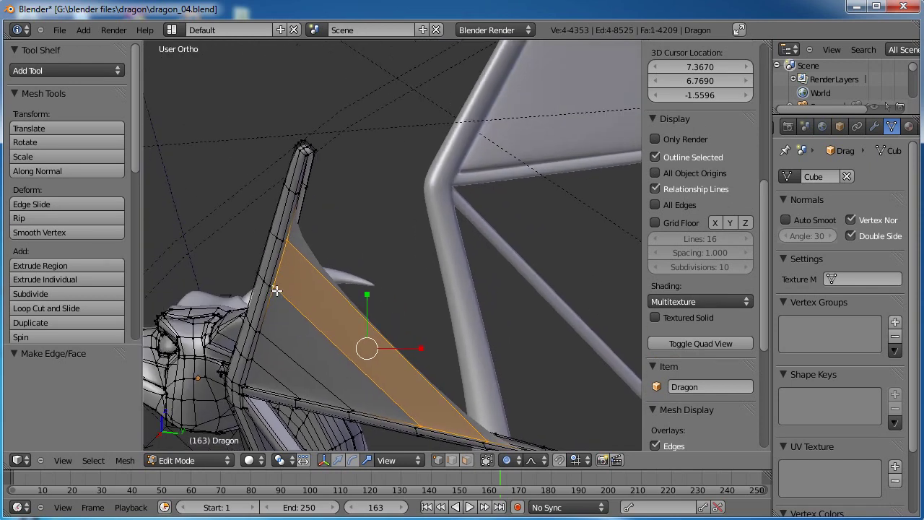
Fill the fifth membrane face between the next vertex pairs on the upper and middle fingers
{"action": "scroll", "coordinate": [273, 271], "scroll_direction": "up", "scroll_amount": 3}
{"action": "right_click", "coordinate": [215, 239]}
{"action": "right_click", "coordinate": [231, 158], "text": "shift"}
{"action": "middle_click_drag", "start_coordinate": [260, 244], "coordinate": [355, 247]}
{"action": "right_click", "coordinate": [408, 328], "text": "shift"}
{"action": "right_click", "coordinate": [456, 337], "text": "shift"}
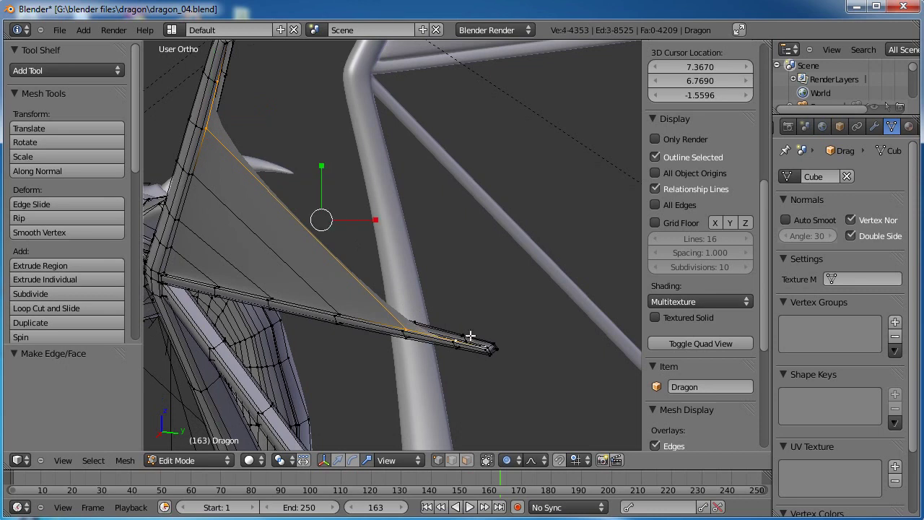
{"action": "scroll", "coordinate": [477, 333], "scroll_direction": "up", "scroll_amount": 5}
{"action": "middle_click_drag", "start_coordinate": [466, 387], "coordinate": [347, 229]}
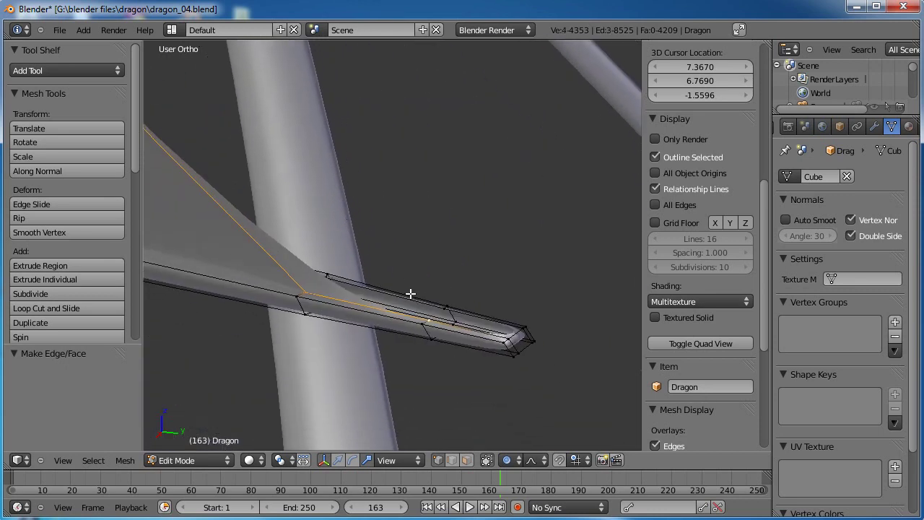
{"action": "key", "text": "f"}
Fill the outermost membrane face between the last vertex pairs at the tips of the middle and upper fingers
{"action": "right_click", "coordinate": [505, 339]}
{"action": "right_click", "coordinate": [433, 320], "text": "shift"}
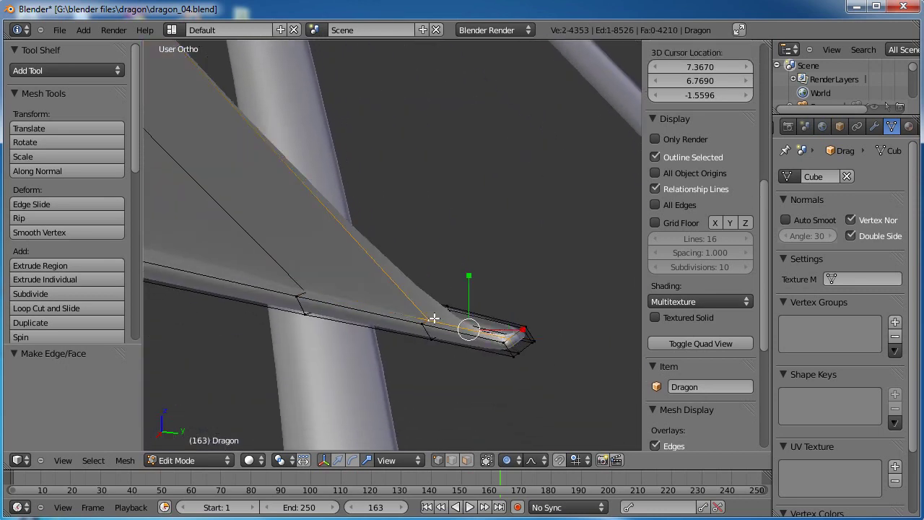
{"action": "scroll", "coordinate": [421, 287], "scroll_direction": "down", "scroll_amount": 4}
{"action": "middle_click_drag", "start_coordinate": [249, 78], "coordinate": [314, 235], "text": "shift"}
{"action": "right_click", "coordinate": [203, 227], "text": "shift"}
{"action": "right_click", "coordinate": [217, 162], "text": "shift"}
{"action": "key", "text": "f"}
{"action": "key", "text": "ctrl+z"}
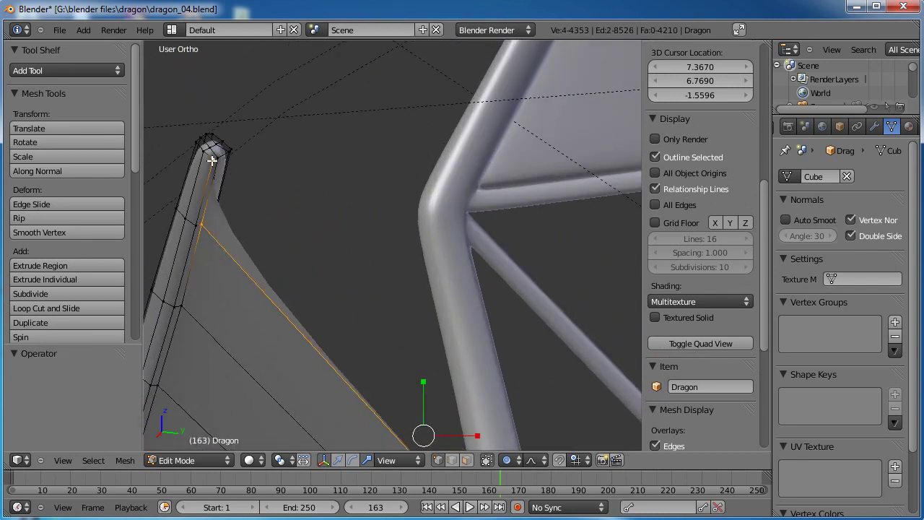
{"action": "key", "text": "f"}
Inspect the filled membrane in Object Mode, orbiting around to the wing's other side
{"action": "middle_click_drag", "start_coordinate": [262, 221], "coordinate": [447, 220]}
{"action": "key", "text": "Tab"}
{"action": "scroll", "coordinate": [351, 238], "scroll_direction": "down", "scroll_amount": 3}
{"action": "scroll", "coordinate": [376, 226], "scroll_direction": "up", "scroll_amount": 3}
{"action": "middle_click_drag", "start_coordinate": [441, 164], "coordinate": [431, 256], "text": "shift"}
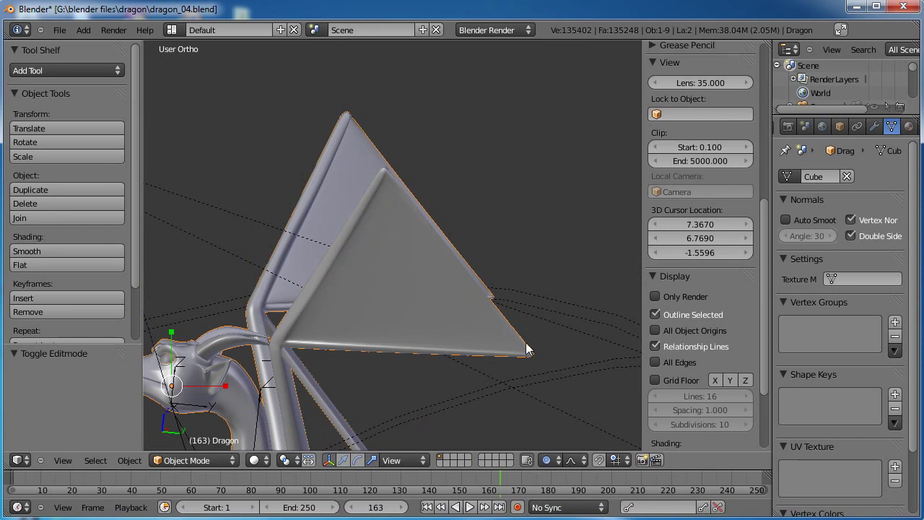
{"action": "middle_click_drag", "start_coordinate": [387, 236], "coordinate": [421, 312]}
{"action": "scroll", "coordinate": [420, 313], "scroll_direction": "up", "scroll_amount": 2}
Return to Edit Mode and turn off Occlude Geometry to reach the hidden vertices near the wing joint
{"action": "key", "text": "Tab"}
{"action": "scroll", "coordinate": [470, 275], "scroll_direction": "up", "scroll_amount": 3}
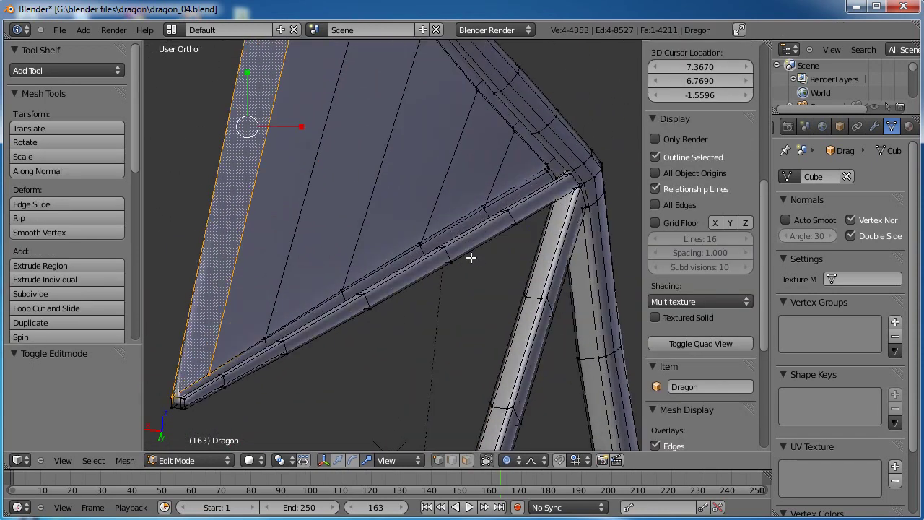
{"action": "scroll", "coordinate": [384, 347], "scroll_direction": "up", "scroll_amount": 2}
{"action": "right_click", "coordinate": [545, 321]}
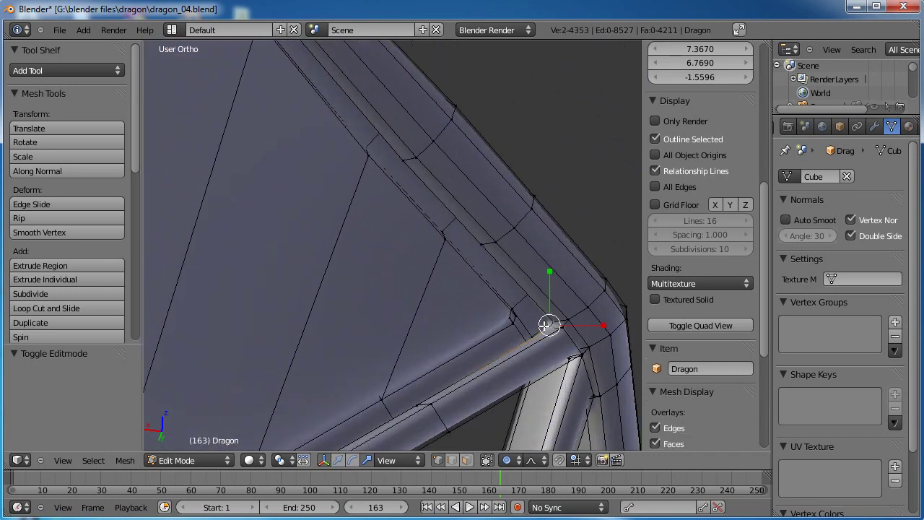
{"action": "left_click", "coordinate": [489, 460]}
{"action": "right_click", "coordinate": [488, 460]}
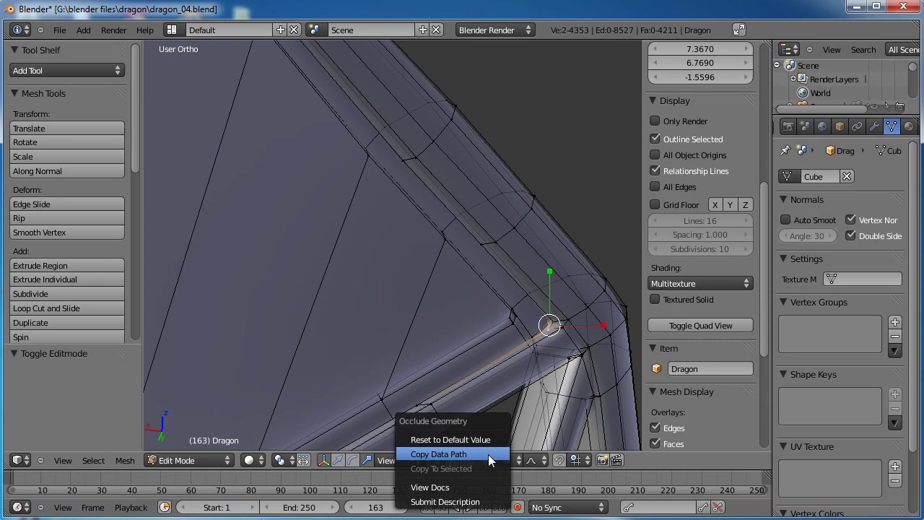
Fill the first back-side membrane face from the joint vertex and the adjacent vertices on the upper and middle fingers
{"action": "right_click", "coordinate": [554, 323]}
{"action": "right_click", "coordinate": [554, 332], "text": "shift"}
{"action": "right_click", "coordinate": [484, 251], "text": "shift"}
{"action": "right_click", "coordinate": [427, 392], "text": "shift"}
{"action": "right_click", "coordinate": [428, 392], "text": "shift"}
{"action": "right_click", "coordinate": [426, 392], "text": "shift"}
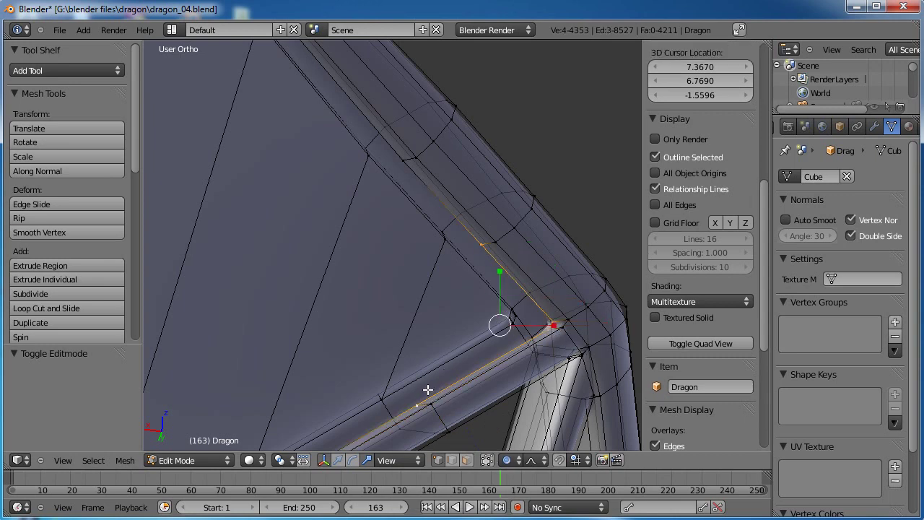
{"action": "key", "text": "f"}
Fill the second back-side membrane face from the next vertices on the upper and middle fingers
{"action": "scroll", "coordinate": [457, 370], "scroll_direction": "down", "scroll_amount": 2}
{"action": "scroll", "coordinate": [462, 346], "scroll_direction": "down", "scroll_amount": 2}
{"action": "right_click", "coordinate": [464, 274]}
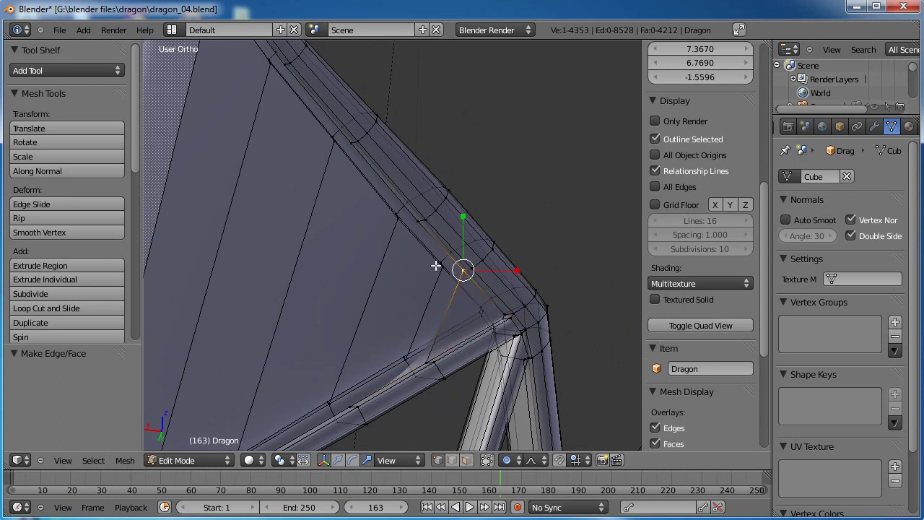
{"action": "right_click", "coordinate": [418, 224], "text": "shift"}
{"action": "right_click", "coordinate": [424, 357], "text": "shift"}
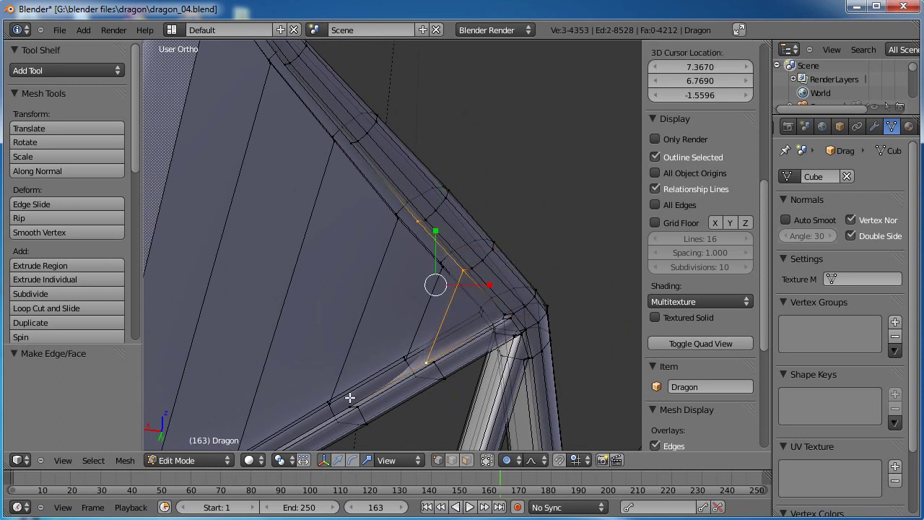
{"action": "key", "text": "f"}
Fill the third back-side membrane face between the upper and middle fingers
{"action": "right_click", "coordinate": [413, 227]}
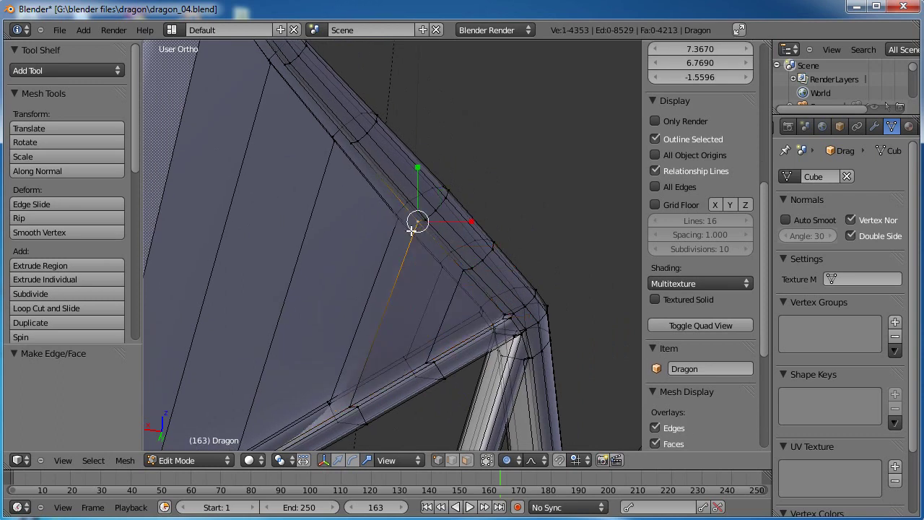
{"action": "right_click", "coordinate": [353, 164], "text": "shift"}
{"action": "right_click", "coordinate": [348, 402], "text": "shift"}
{"action": "middle_click_drag", "start_coordinate": [350, 399], "coordinate": [456, 306], "text": "shift"}
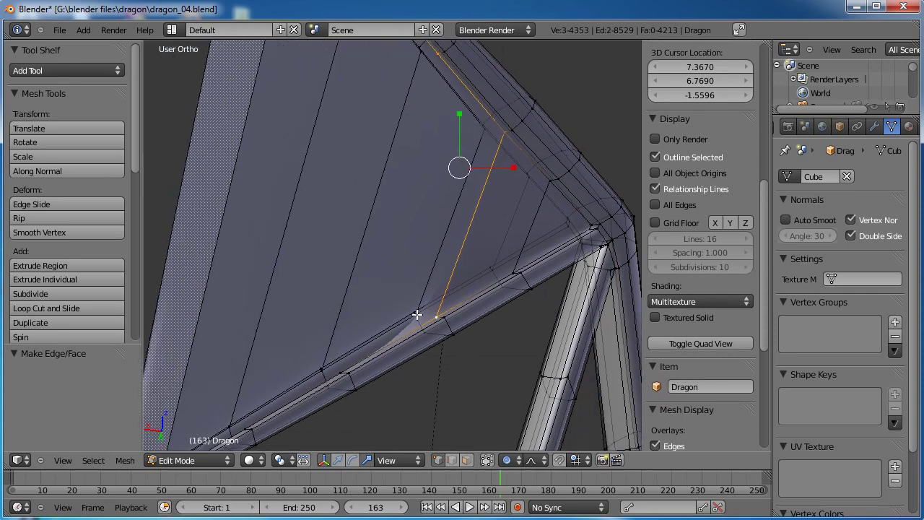
{"action": "key", "text": "f"}
Fill the fourth back-side membrane face between the next vertex pairs on both fingers
{"action": "right_click", "coordinate": [345, 368]}
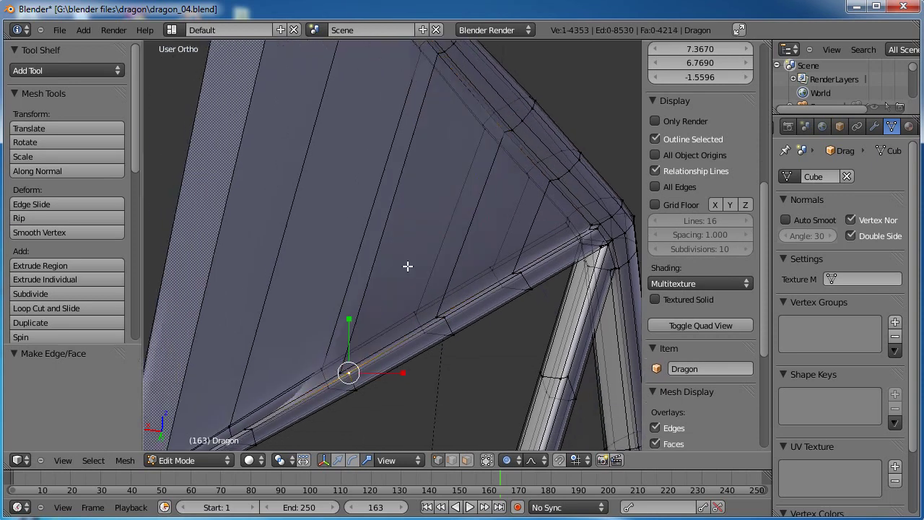
{"action": "scroll", "coordinate": [395, 241], "scroll_direction": "down", "scroll_amount": 2}
{"action": "middle_click_drag", "start_coordinate": [396, 241], "coordinate": [413, 269], "text": "shift"}
{"action": "right_click", "coordinate": [375, 357]}
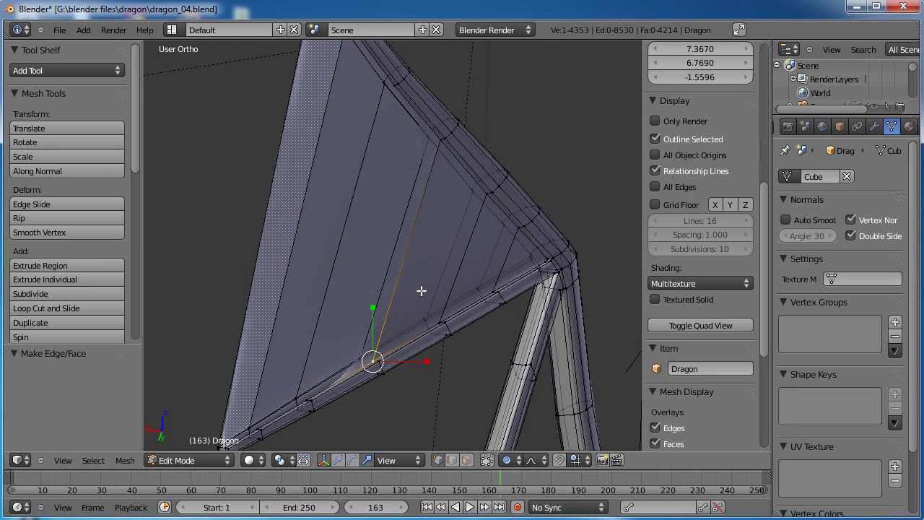
{"action": "right_click", "coordinate": [436, 150], "text": "shift"}
{"action": "right_click", "coordinate": [396, 93], "text": "shift"}
{"action": "right_click", "coordinate": [316, 394], "text": "shift"}
{"action": "key", "text": "f"}
Fill the fifth back-side membrane face between the next vertex pairs toward the fingertips
{"action": "middle_click_drag", "start_coordinate": [326, 374], "coordinate": [365, 433], "text": "shift"}
{"action": "scroll", "coordinate": [433, 299], "scroll_direction": "up", "scroll_amount": 3}
{"action": "right_click", "coordinate": [431, 359]}
{"action": "right_click", "coordinate": [351, 414], "text": "shift"}
{"action": "scroll", "coordinate": [416, 312], "scroll_direction": "down", "scroll_amount": 2}
{"action": "right_click", "coordinate": [457, 181], "text": "shift"}
{"action": "right_click", "coordinate": [419, 131], "text": "shift"}
{"action": "key", "text": "f"}
Fill the last back-side membrane face from the outermost vertex pairs at the tips of the upper and middle fingers
{"action": "scroll", "coordinate": [415, 229], "scroll_direction": "down", "scroll_amount": 3}
{"action": "middle_click_drag", "start_coordinate": [412, 226], "coordinate": [420, 275], "text": "shift"}
{"action": "scroll", "coordinate": [419, 275], "scroll_direction": "up", "scroll_amount": 4}
{"action": "right_click", "coordinate": [447, 187]}
{"action": "right_click", "coordinate": [401, 118], "text": "shift"}
{"action": "middle_click_drag", "start_coordinate": [439, 326], "coordinate": [400, 350]}
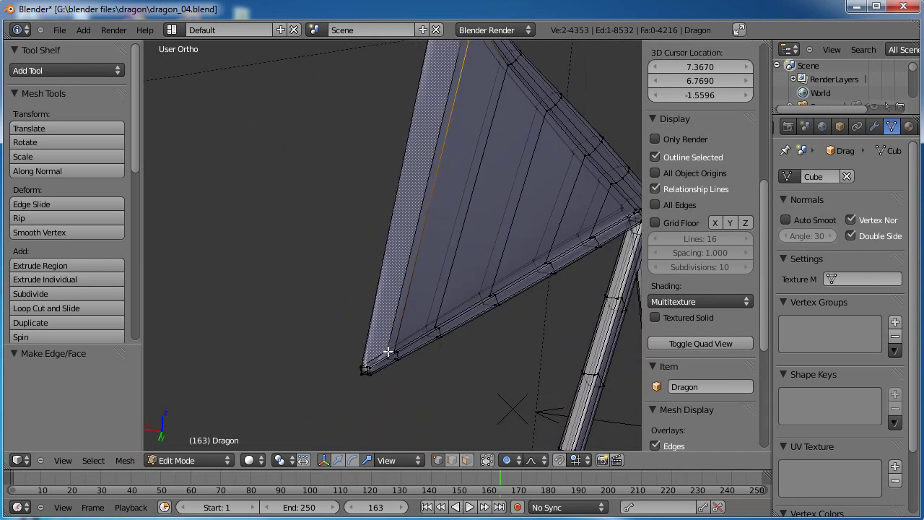
{"action": "right_click", "coordinate": [393, 351], "text": "shift"}
{"action": "right_click", "coordinate": [368, 364], "text": "shift"}
{"action": "right_click", "coordinate": [368, 364], "text": "shift"}
{"action": "right_click", "coordinate": [368, 365], "text": "shift"}
{"action": "scroll", "coordinate": [382, 373], "scroll_direction": "up", "scroll_amount": 5}
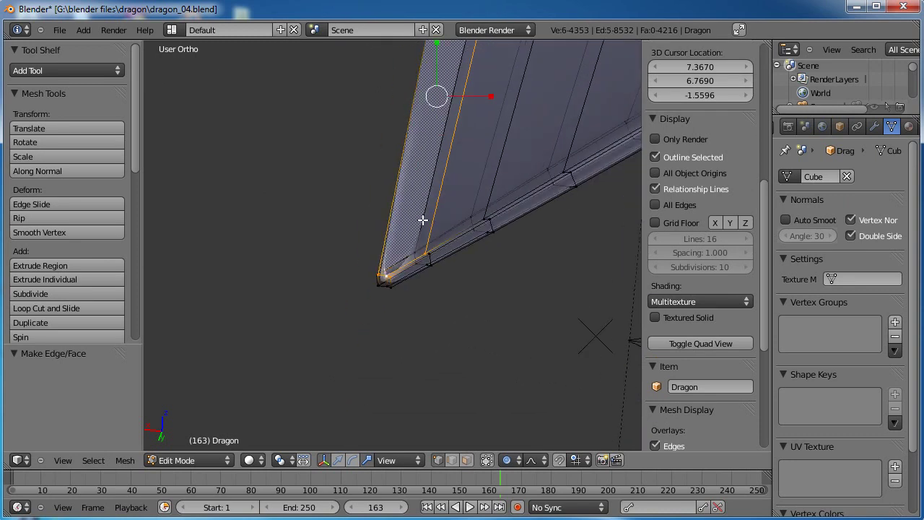
{"action": "right_click", "coordinate": [350, 330], "text": "shift"}
{"action": "right_click", "coordinate": [380, 341], "text": "shift"}
{"action": "right_click", "coordinate": [395, 345], "text": "shift"}
{"action": "right_click", "coordinate": [380, 335], "text": "shift"}
{"action": "scroll", "coordinate": [453, 266], "scroll_direction": "down", "scroll_amount": 4}
{"action": "right_click", "coordinate": [439, 257], "text": "shift"}
Close the narrow gap between the membrane's two sides with a face along its outer edge, from fingertip to fingertip
{"action": "right_click", "coordinate": [384, 289], "text": "shift"}
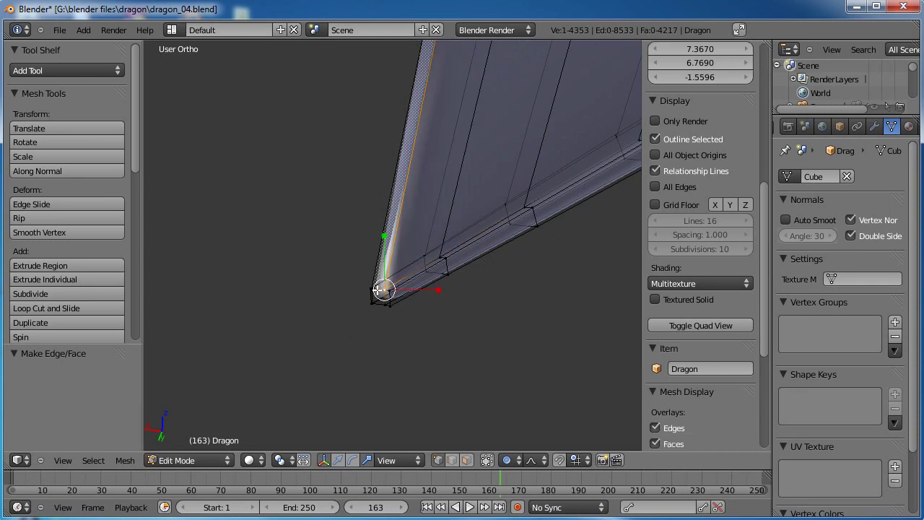
{"action": "scroll", "coordinate": [433, 252], "scroll_direction": "down", "scroll_amount": 2}
{"action": "middle_click_drag", "start_coordinate": [434, 252], "coordinate": [542, 142]}
{"action": "right_click", "coordinate": [547, 126], "text": "shift"}
{"action": "right_click", "coordinate": [534, 127], "text": "shift"}
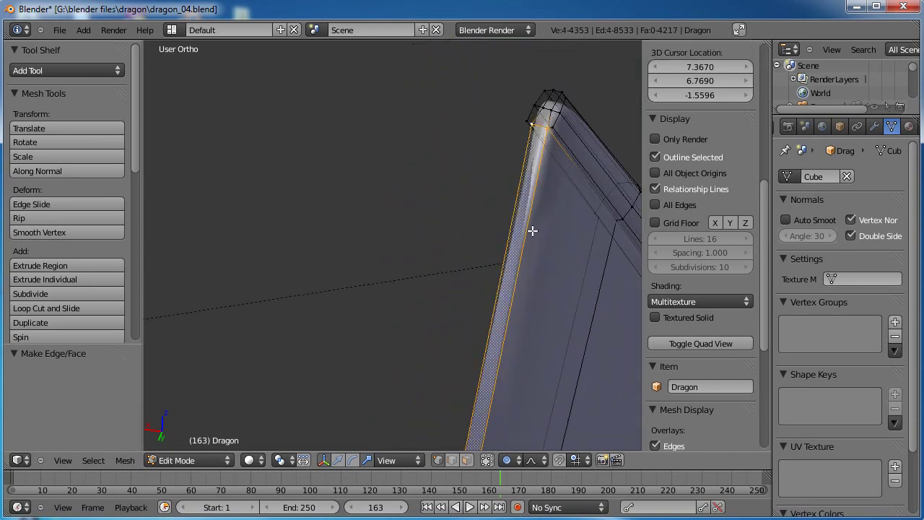
{"action": "key", "text": "f"}
Clear the selection, inspect the closed membrane in Object Mode, and return to Edit Mode
{"action": "scroll", "coordinate": [513, 270], "scroll_direction": "down", "scroll_amount": 7}
{"action": "key", "text": "a"}
{"action": "scroll", "coordinate": [494, 328], "scroll_direction": "down", "scroll_amount": 4}
{"action": "middle_click_drag", "start_coordinate": [494, 328], "coordinate": [447, 297]}
{"action": "key", "text": "Tab"}
{"action": "scroll", "coordinate": [447, 297], "scroll_direction": "down", "scroll_amount": 3}
{"action": "middle_click_drag", "start_coordinate": [504, 280], "coordinate": [423, 286]}
{"action": "scroll", "coordinate": [392, 260], "scroll_direction": "up", "scroll_amount": 4}
{"action": "key", "text": "Tab"}
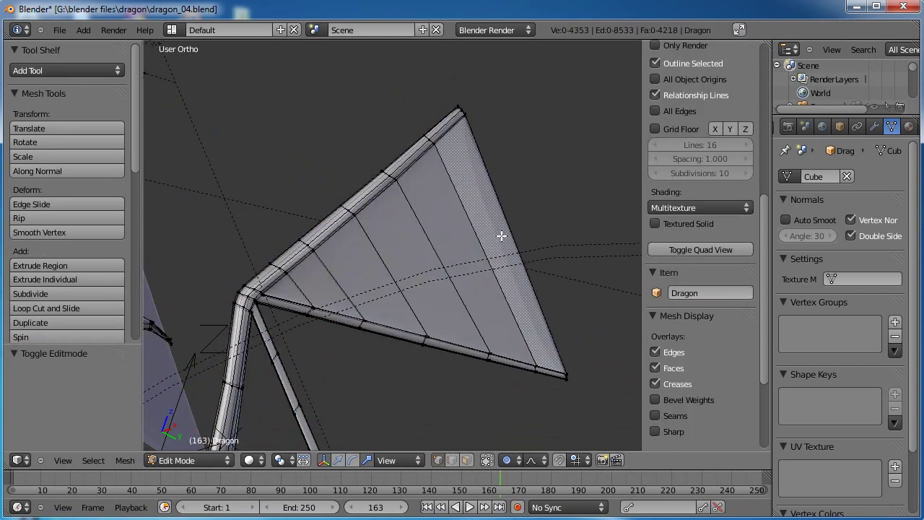
Try to add a single edge loop across the membrane, and undo it
{"action": "key", "text": "ctrl+r"}
{"action": "left_click", "coordinate": [504, 226]}
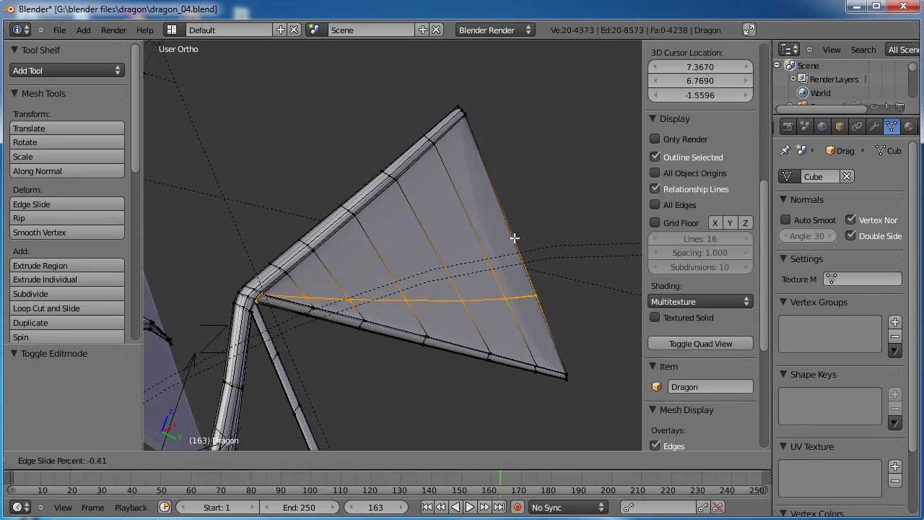
{"action": "right_click", "coordinate": [558, 239]}
{"action": "key", "text": "ctrl+z"}
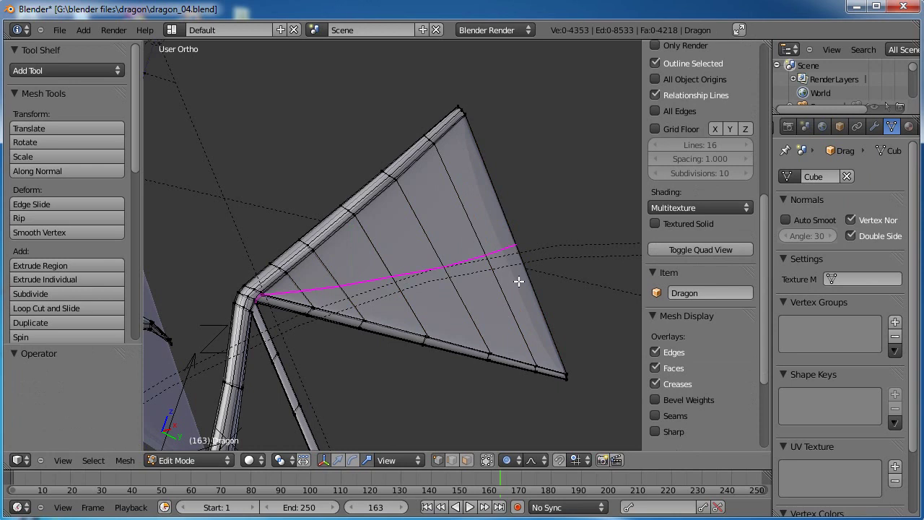
Add three evenly spaced edge loops across the membrane, running from the joint to its outer edge
{"action": "scroll", "coordinate": [519, 282], "scroll_direction": "up", "scroll_amount": 1}
{"action": "scroll", "coordinate": [519, 282], "scroll_direction": "up", "scroll_amount": 1}
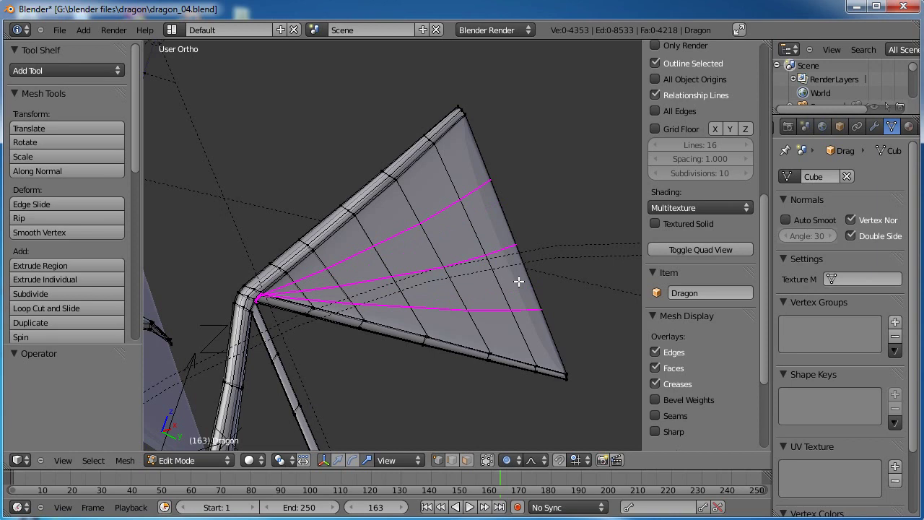
{"action": "left_click", "coordinate": [519, 282]}
{"action": "left_click", "coordinate": [517, 280]}
Pull the middle vertices of the membrane's outer edge inward about 0.59 units with smooth proportional editing
{"action": "key", "text": "a"}
{"action": "right_click", "coordinate": [520, 245]}
{"action": "middle_click_drag", "start_coordinate": [320, 272], "coordinate": [324, 241]}
{"action": "middle_click_drag", "start_coordinate": [479, 206], "coordinate": [488, 239]}
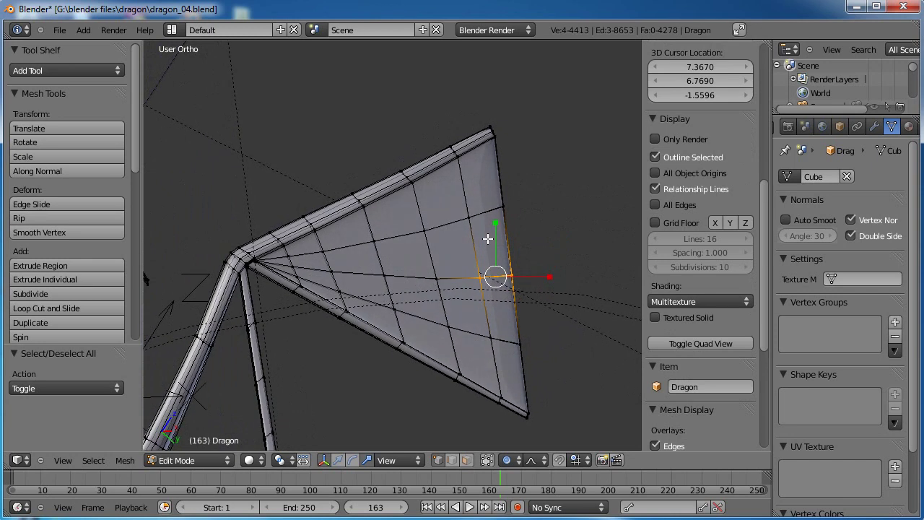
{"action": "key", "text": "g"}
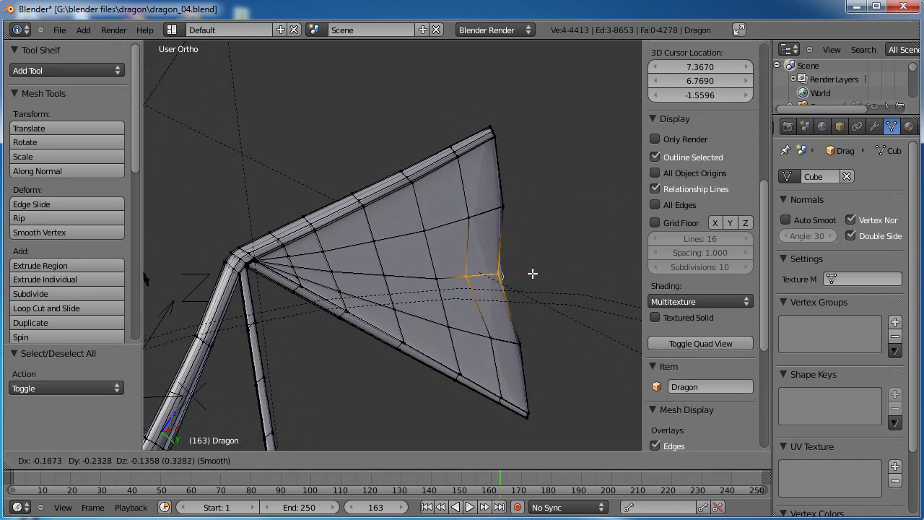
{"action": "scroll", "coordinate": [532, 273], "scroll_direction": "down", "scroll_amount": 10}
{"action": "scroll", "coordinate": [532, 273], "scroll_direction": "down", "scroll_amount": 9}
{"action": "scroll", "coordinate": [527, 271], "scroll_direction": "up", "scroll_amount": 6}
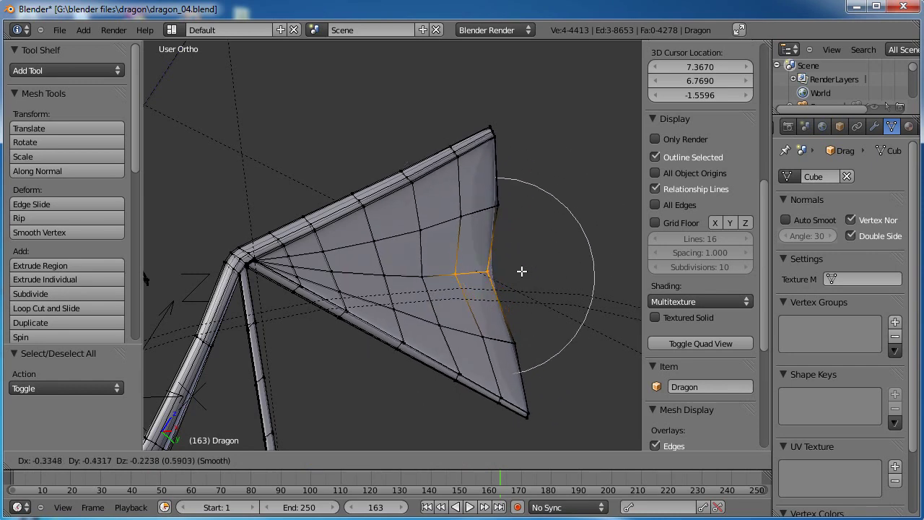
{"action": "left_click", "coordinate": [523, 271]}
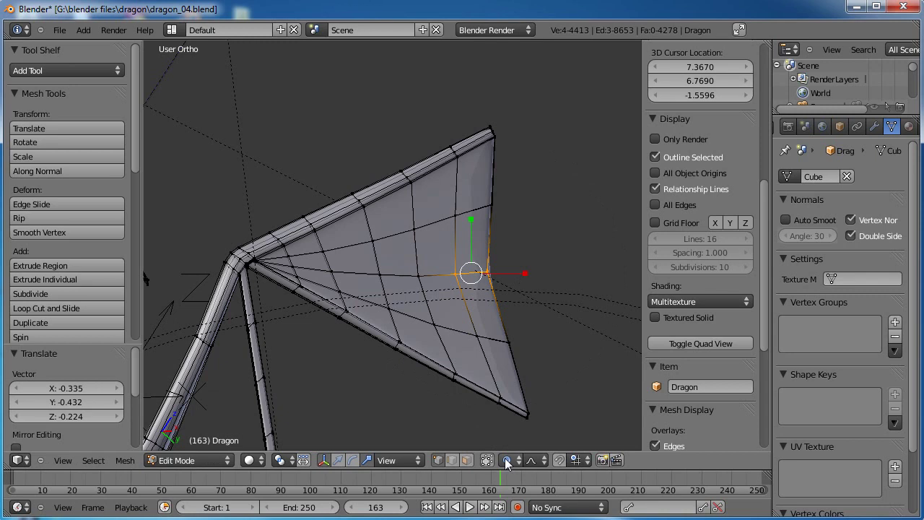
Reselect the middle outer-edge vertices and pull them about 0.26 units further toward the joint
{"action": "key", "text": "a"}
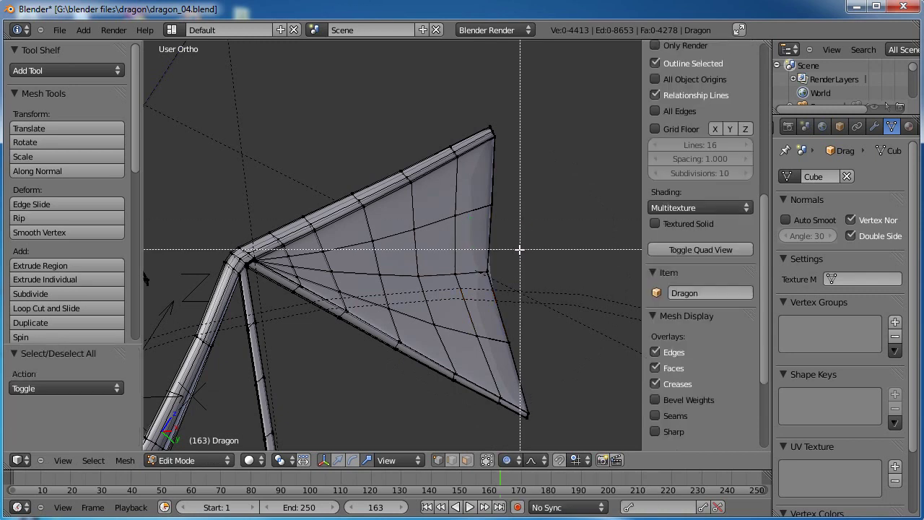
{"action": "right_click", "coordinate": [470, 273]}
{"action": "key", "text": "g"}
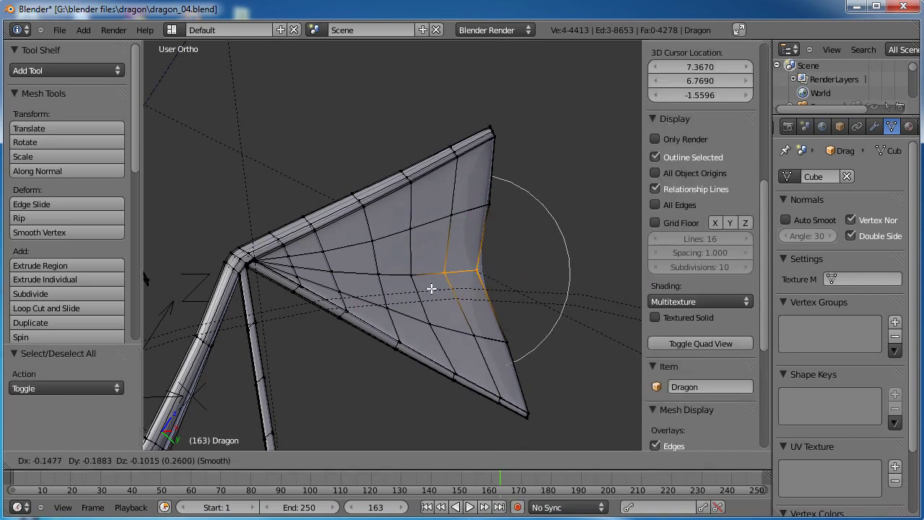
{"action": "left_click", "coordinate": [432, 289]}
Move the outer-edge vertices of the membrane's upper loop inward about 0.10 units with a larger proportional falloff
{"action": "key", "text": "a"}
{"action": "key", "text": "b"}
{"action": "left_click_drag", "start_coordinate": [514, 197], "coordinate": [439, 234]}
{"action": "key", "text": "g"}
{"action": "scroll", "coordinate": [437, 230], "scroll_direction": "up", "scroll_amount": 4}
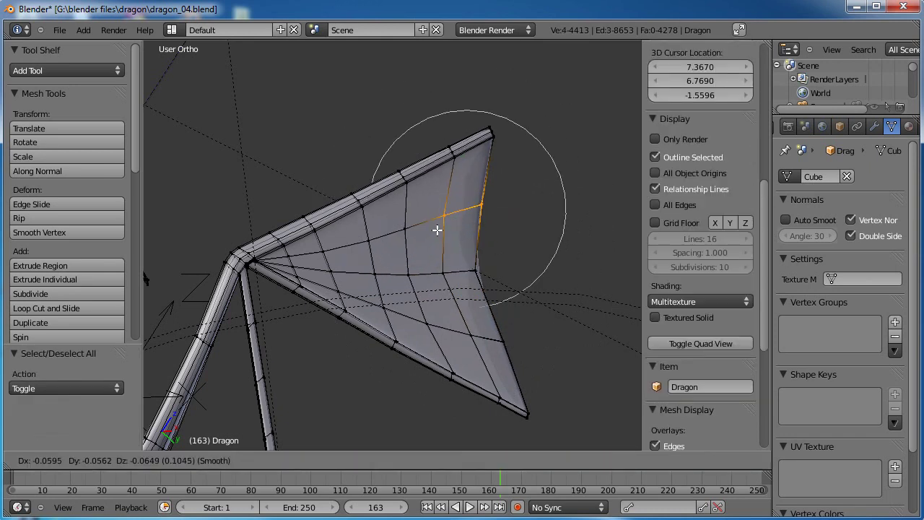
{"action": "left_click", "coordinate": [437, 230]}
Move the outer-edge vertices of the membrane's lower loop slightly inward to round out the curve
{"action": "key", "text": "a"}
{"action": "left_click_drag", "start_coordinate": [496, 331], "coordinate": [455, 344]}
{"action": "key", "text": "g"}
{"action": "scroll", "coordinate": [445, 340], "scroll_direction": "up", "scroll_amount": 4}
{"action": "left_click", "coordinate": [446, 339]}
Inspect the curved membrane and the remaining lower finger in Object Mode
{"action": "middle_click_drag", "start_coordinate": [448, 336], "coordinate": [383, 317]}
{"action": "key", "text": "Tab"}
{"action": "middle_click_drag", "start_coordinate": [436, 287], "coordinate": [437, 283]}
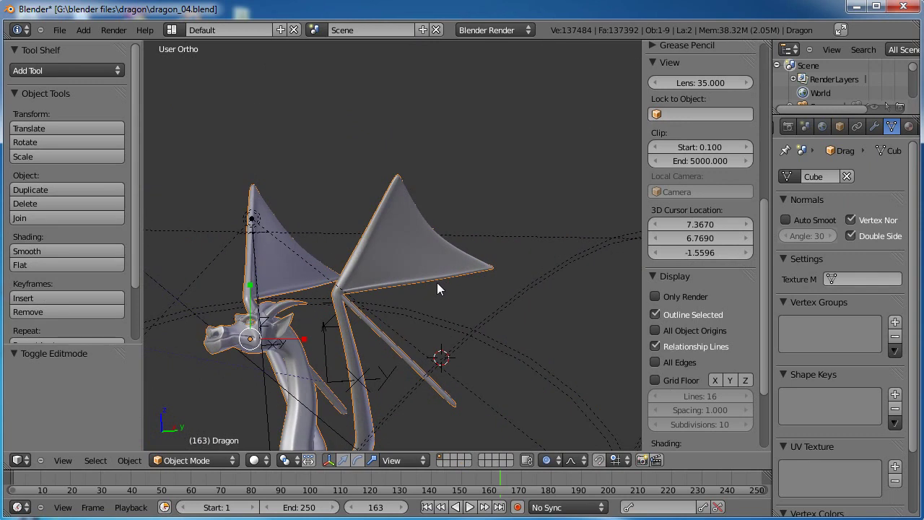
{"action": "scroll", "coordinate": [405, 364], "scroll_direction": "up", "scroll_amount": 5}
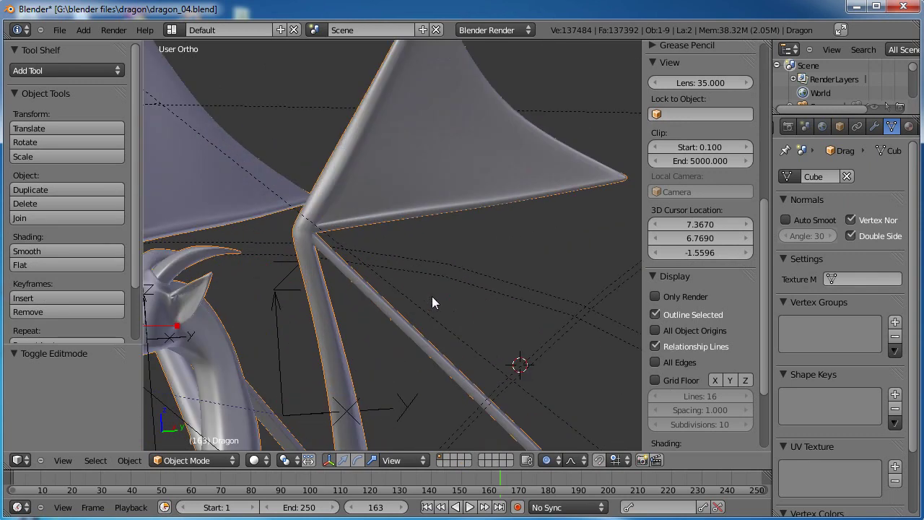
{"action": "scroll", "coordinate": [436, 247], "scroll_direction": "up", "scroll_amount": 2}
{"action": "middle_click_drag", "start_coordinate": [439, 324], "coordinate": [318, 414], "text": "shift"}
Select the strip of six faces along the membrane-facing side of the lower finger bone in Edit Mode
{"action": "key", "text": "Tab"}
{"action": "scroll", "coordinate": [392, 227], "scroll_direction": "up", "scroll_amount": 3}
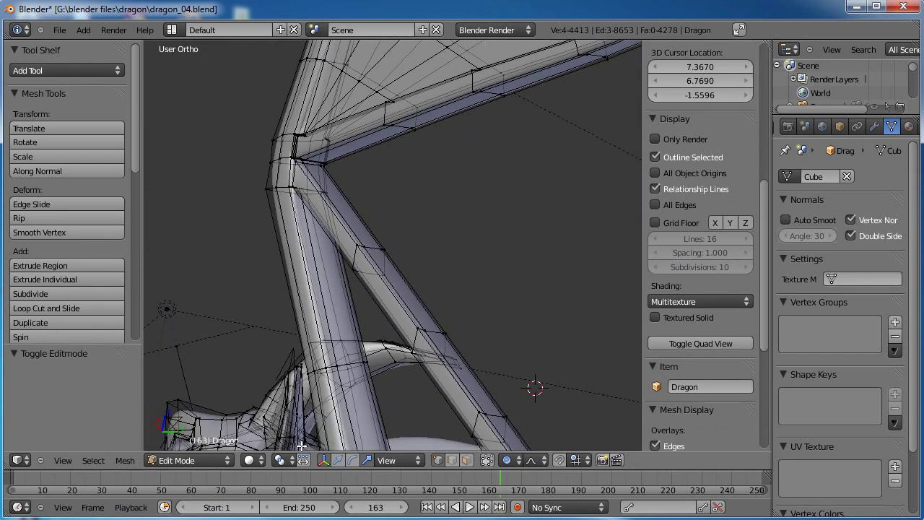
{"action": "scroll", "coordinate": [302, 446], "scroll_direction": "down", "scroll_amount": 1}
{"action": "left_click", "coordinate": [468, 461]}
{"action": "middle_click_drag", "start_coordinate": [478, 322], "coordinate": [385, 109], "text": "shift"}
{"action": "scroll", "coordinate": [466, 307], "scroll_direction": "up", "scroll_amount": 1}
{"action": "scroll", "coordinate": [435, 250], "scroll_direction": "up", "scroll_amount": 2}
{"action": "right_click", "coordinate": [587, 280]}
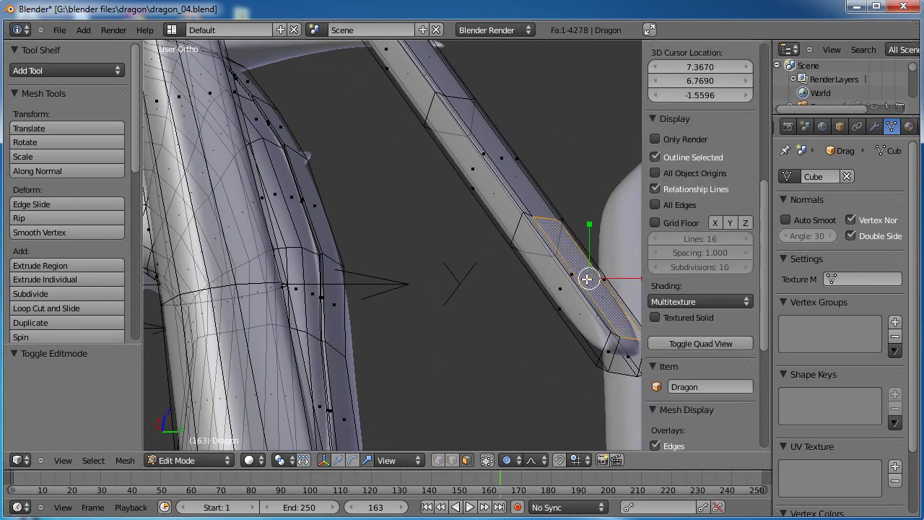
{"action": "right_click", "coordinate": [502, 154], "text": "shift"}
{"action": "middle_click_drag", "start_coordinate": [473, 172], "coordinate": [469, 412], "text": "shift"}
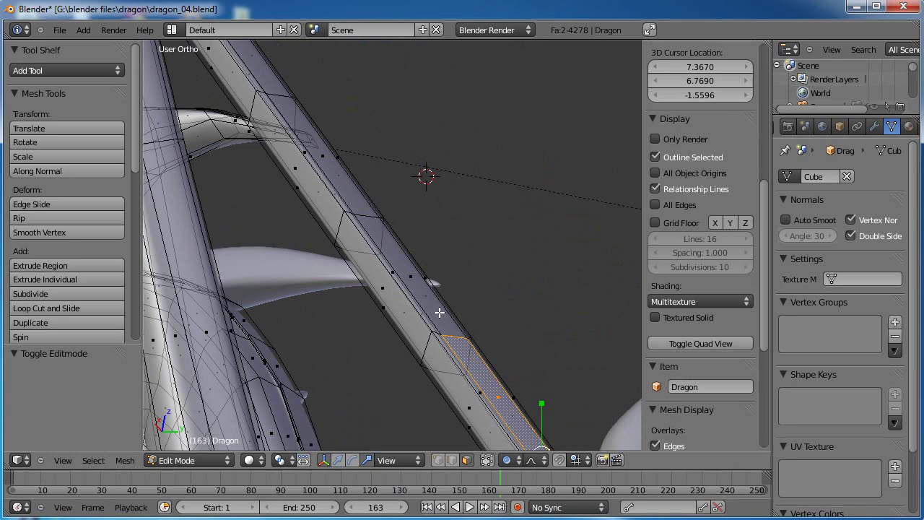
{"action": "right_click", "coordinate": [407, 273], "text": "shift"}
{"action": "right_click", "coordinate": [325, 155], "text": "shift"}
{"action": "middle_click_drag", "start_coordinate": [324, 155], "coordinate": [327, 346], "text": "shift"}
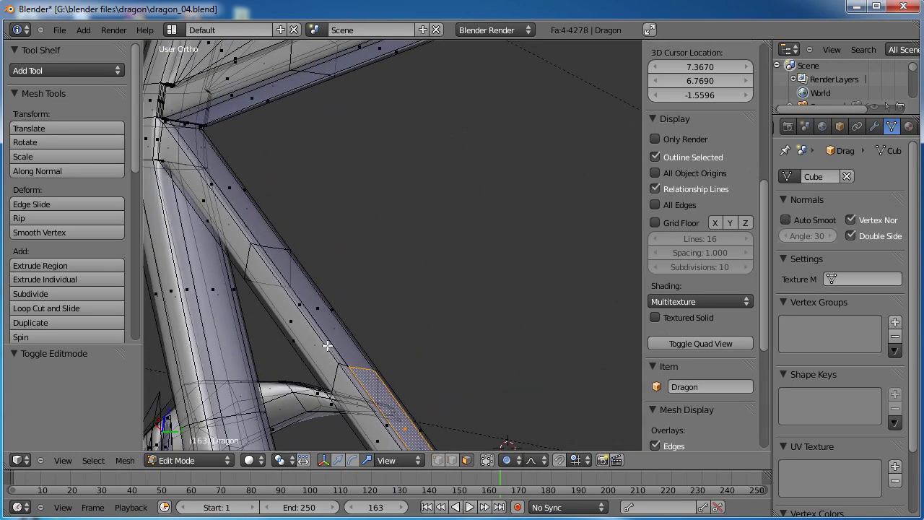
{"action": "right_click", "coordinate": [317, 308], "text": "shift"}
{"action": "right_click", "coordinate": [229, 188], "text": "shift"}
{"action": "scroll", "coordinate": [347, 286], "scroll_direction": "down", "scroll_amount": 6}
{"action": "middle_click_drag", "start_coordinate": [416, 296], "coordinate": [491, 228], "text": "shift"}
{"action": "middle_click_drag", "start_coordinate": [501, 353], "coordinate": [459, 159]}
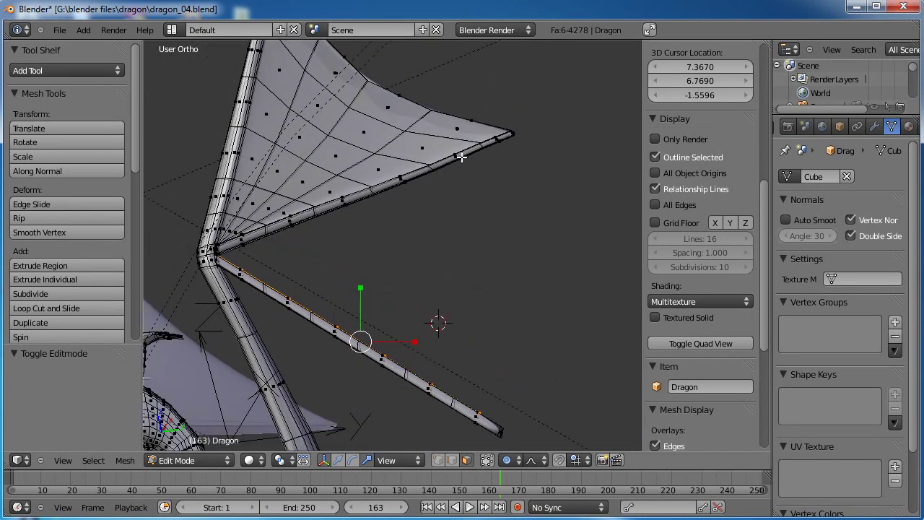
{"action": "scroll", "coordinate": [414, 242], "scroll_direction": "down", "scroll_amount": 5}
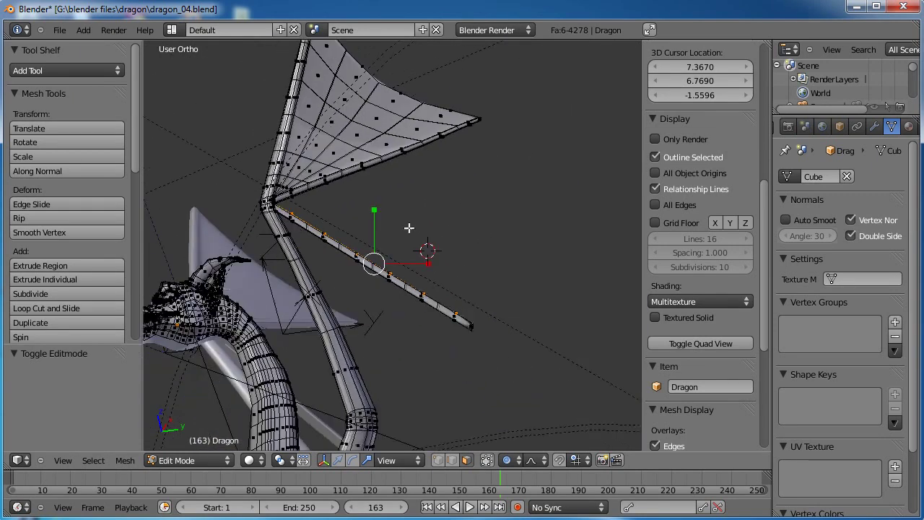
{"action": "middle_click_drag", "start_coordinate": [425, 199], "coordinate": [372, 142]}
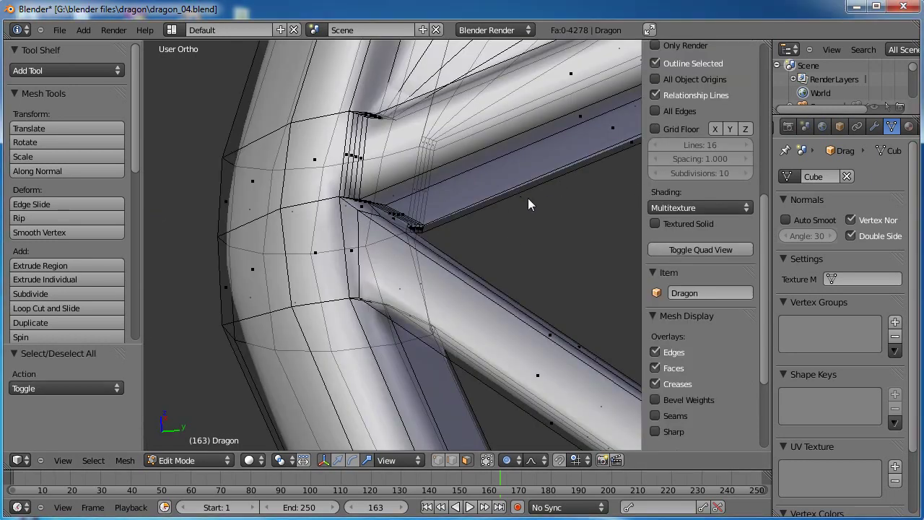
Examine the crowded edge loops at the wing joint where the finger bones meet
{"action": "middle_click_drag", "start_coordinate": [543, 183], "coordinate": [510, 223]}
{"action": "middle_click_drag", "start_coordinate": [363, 258], "coordinate": [464, 206]}
{"action": "scroll", "coordinate": [360, 221], "scroll_direction": "up", "scroll_amount": 5}
{"action": "scroll", "coordinate": [356, 248], "scroll_direction": "up", "scroll_amount": 2}
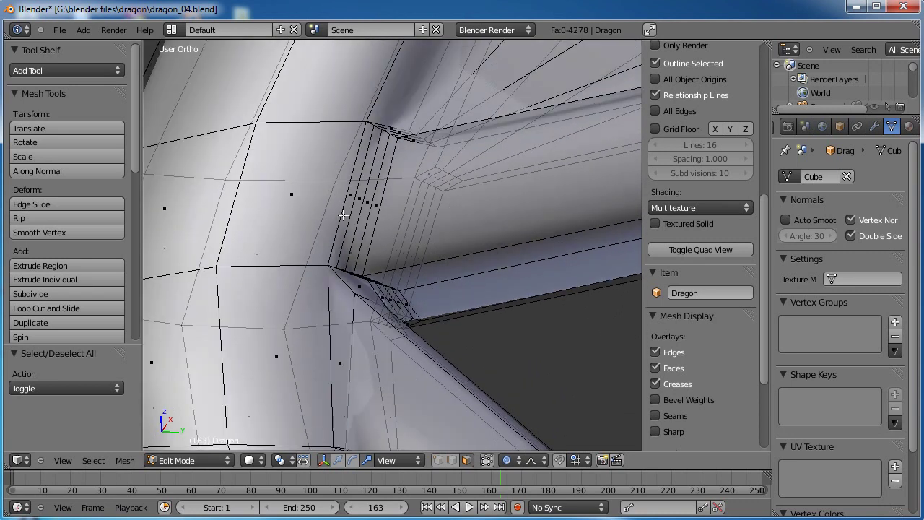
{"action": "scroll", "coordinate": [452, 238], "scroll_direction": "down", "scroll_amount": 6}
{"action": "middle_click_drag", "start_coordinate": [552, 154], "coordinate": [353, 279]}
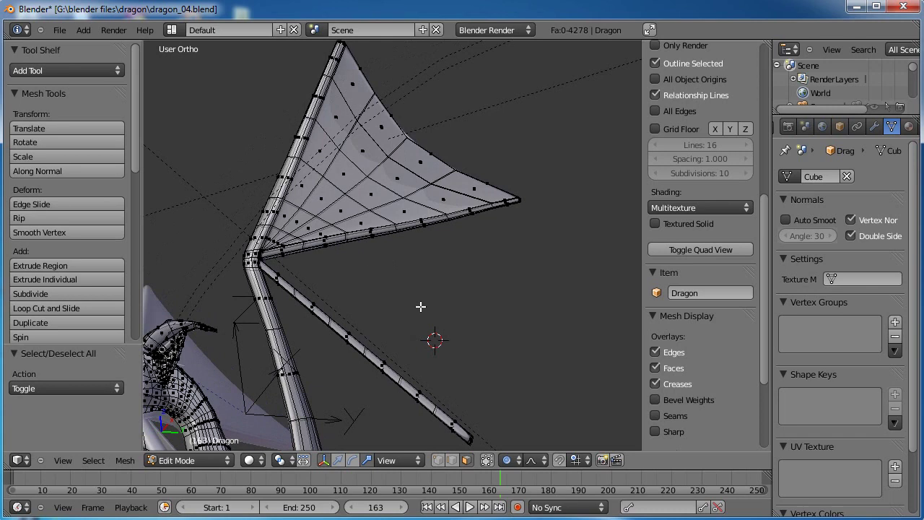
Undo the upper membrane's added edge loops and outer-edge shaping, checking the straight membrane in Object Mode
{"action": "scroll", "coordinate": [499, 273], "scroll_direction": "down", "scroll_amount": 3}
{"action": "middle_click_drag", "start_coordinate": [432, 244], "coordinate": [434, 269], "text": "shift"}
{"action": "scroll", "coordinate": [454, 275], "scroll_direction": "up", "scroll_amount": 3}
{"action": "key", "text": "Tab"}
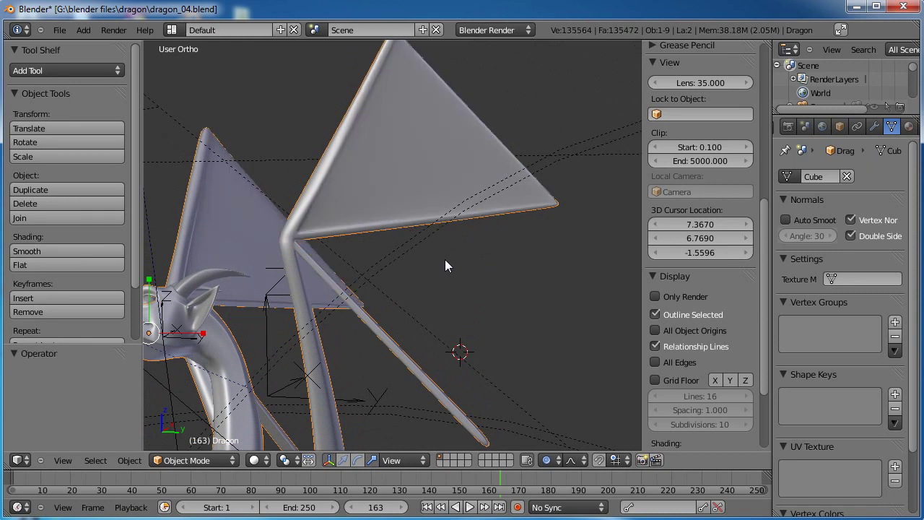
{"action": "key", "text": "Tab"}
Fill the gap between the middle and lower finger bones with a strip of membrane faces
{"action": "middle_click_drag", "start_coordinate": [389, 202], "coordinate": [373, 255], "text": "shift"}
{"action": "middle_click_drag", "start_coordinate": [388, 290], "coordinate": [425, 264]}
{"action": "middle_click_drag", "start_coordinate": [351, 307], "coordinate": [356, 257], "text": "shift"}
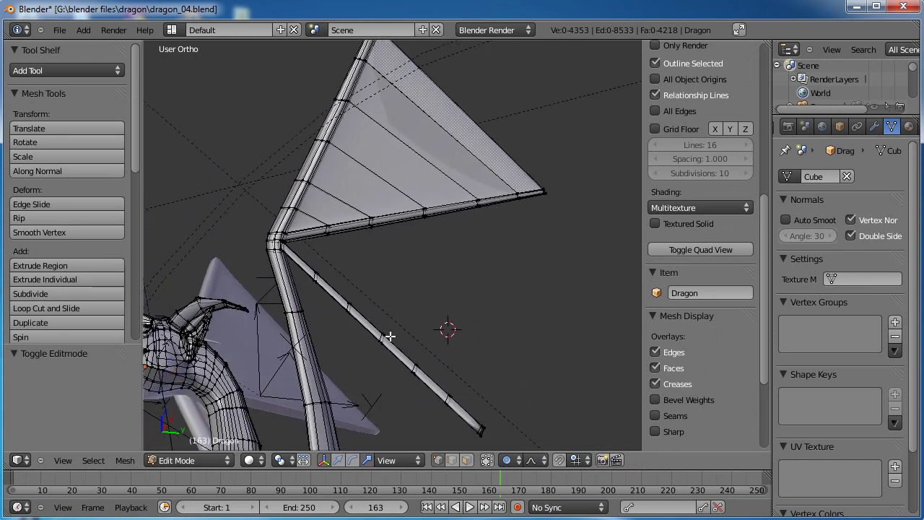
{"action": "scroll", "coordinate": [396, 259], "scroll_direction": "down", "scroll_amount": 2}
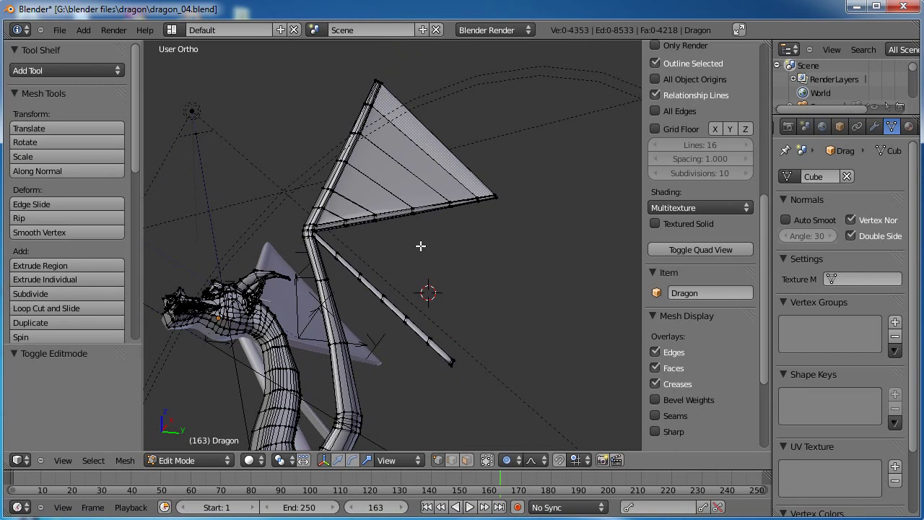
{"action": "middle_click_drag", "start_coordinate": [477, 319], "coordinate": [328, 168]}
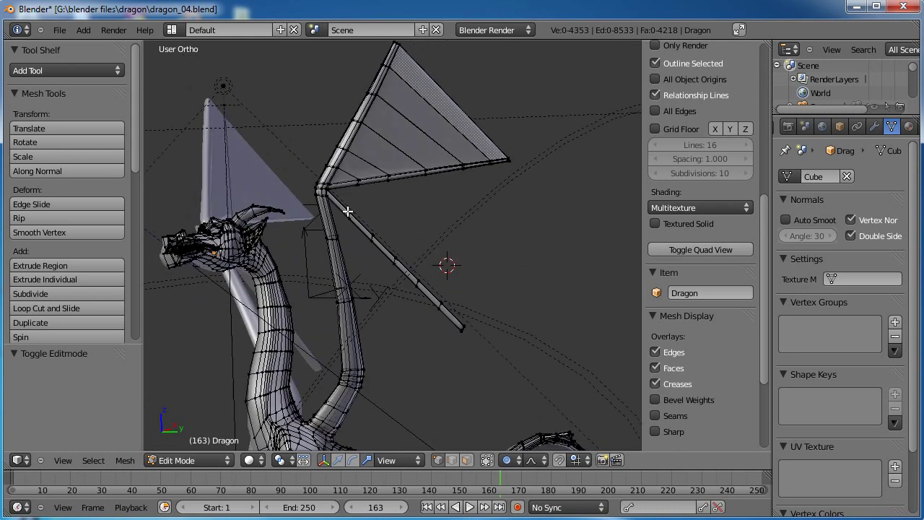
{"action": "scroll", "coordinate": [448, 239], "scroll_direction": "down", "scroll_amount": 2}
{"action": "mouse_move", "coordinate": [434, 258]}
{"action": "middle_mouse_down"}
{"action": "mouse_move", "coordinate": [501, 260]}
{"action": "mouse_move", "coordinate": [423, 262]}
{"action": "mouse_move", "coordinate": [428, 242]}
{"action": "middle_mouse_up"}
{"action": "scroll", "coordinate": [428, 242], "scroll_direction": "up", "scroll_amount": 8}
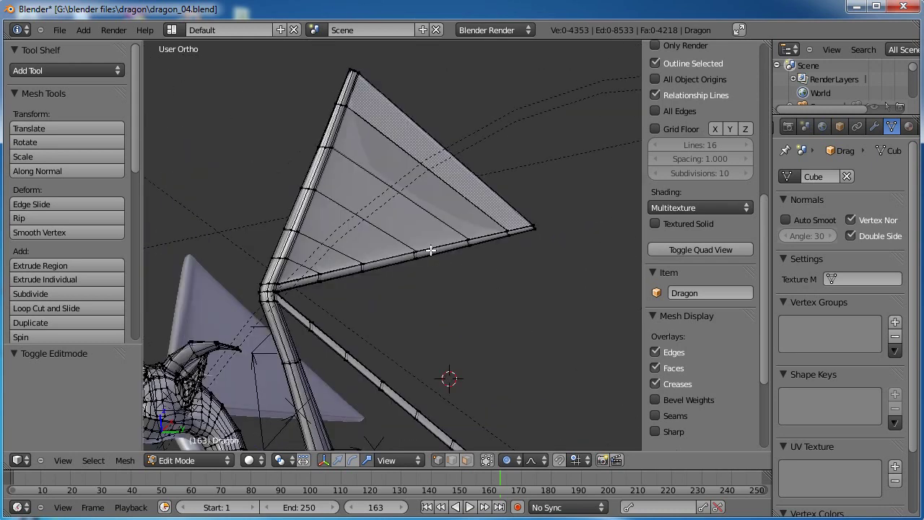
{"action": "middle_click_drag", "start_coordinate": [310, 353], "coordinate": [329, 330]}
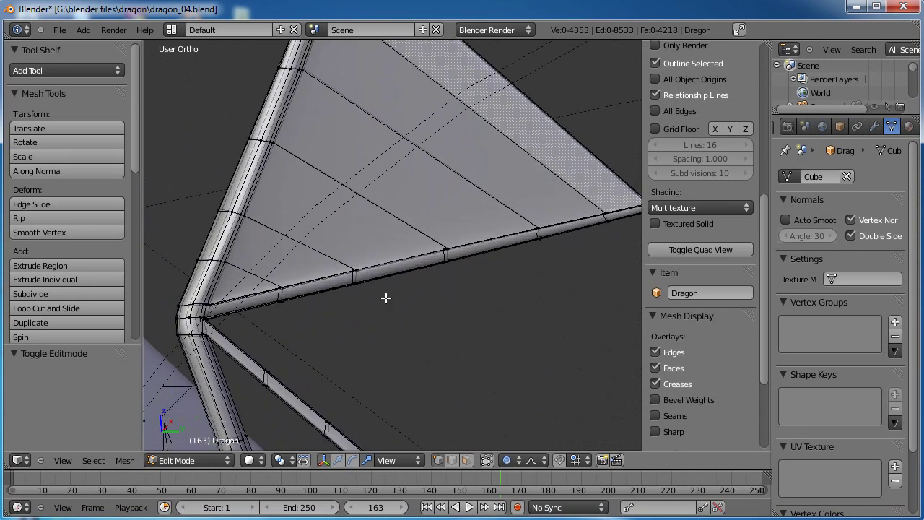
{"action": "scroll", "coordinate": [384, 302], "scroll_direction": "down", "scroll_amount": 2}
{"action": "middle_click_drag", "start_coordinate": [395, 306], "coordinate": [414, 217]}
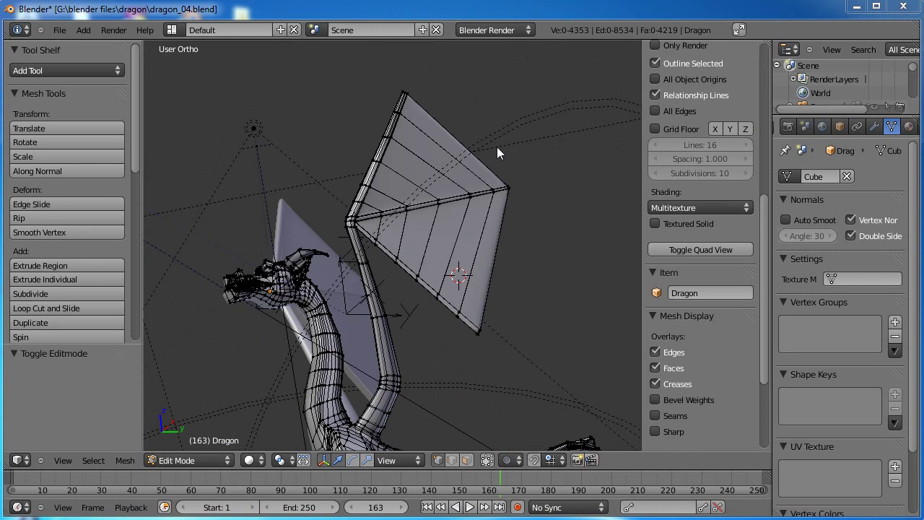
Examine the closely spaced vertices and small faces at the joint where the middle and lower fingers meet
{"action": "scroll", "coordinate": [489, 206], "scroll_direction": "up", "scroll_amount": 3}
{"action": "middle_click_drag", "start_coordinate": [505, 207], "coordinate": [545, 201]}
{"action": "scroll", "coordinate": [500, 223], "scroll_direction": "up", "scroll_amount": 1}
{"action": "middle_click_drag", "start_coordinate": [462, 191], "coordinate": [575, 203], "text": "shift"}
{"action": "scroll", "coordinate": [469, 212], "scroll_direction": "up", "scroll_amount": 2}
{"action": "scroll", "coordinate": [467, 212], "scroll_direction": "up", "scroll_amount": 5}
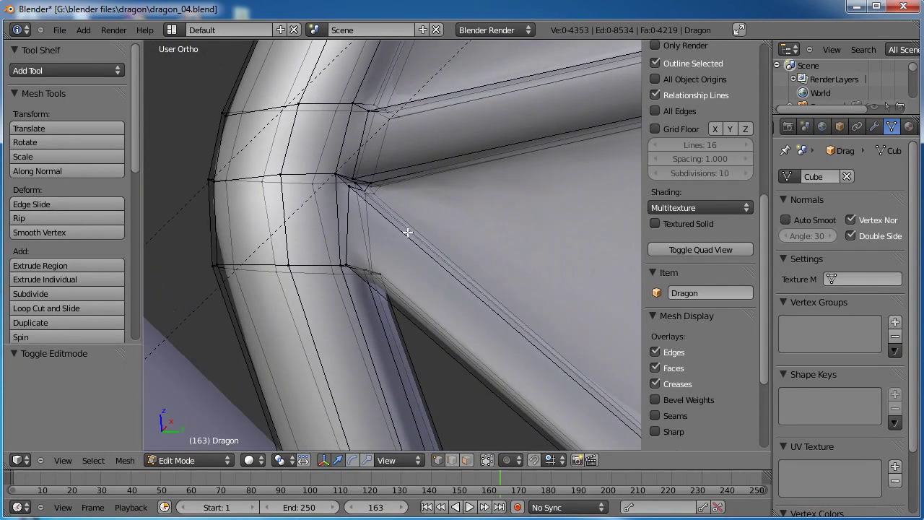
{"action": "middle_click_drag", "start_coordinate": [408, 232], "coordinate": [469, 207]}
{"action": "middle_click_drag", "start_coordinate": [405, 96], "coordinate": [374, 247]}
{"action": "middle_click_drag", "start_coordinate": [385, 193], "coordinate": [429, 214]}
{"action": "right_click", "coordinate": [419, 221]}
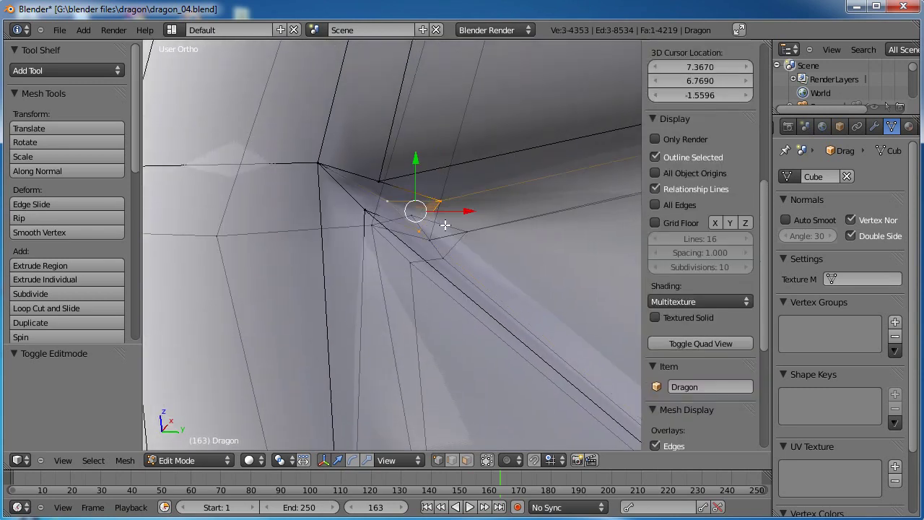
{"action": "scroll", "coordinate": [445, 226], "scroll_direction": "down", "scroll_amount": 3}
{"action": "middle_click_drag", "start_coordinate": [427, 246], "coordinate": [396, 231]}
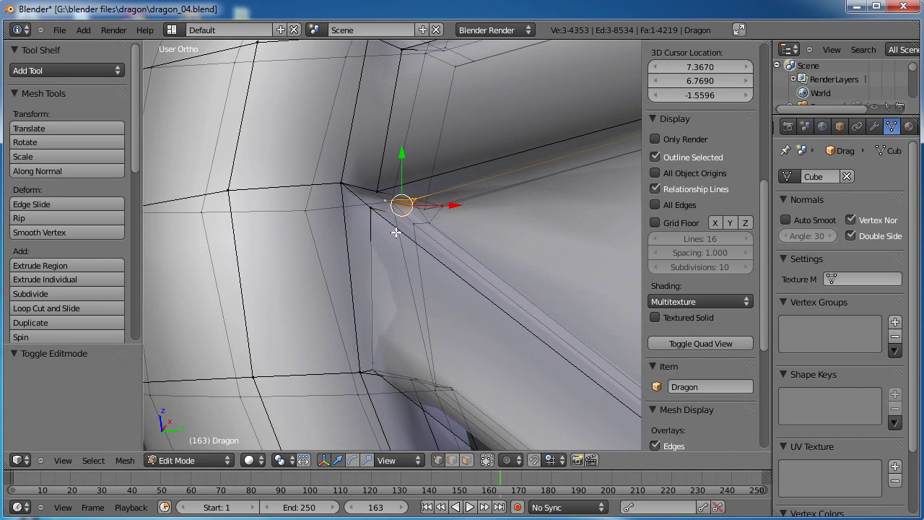
{"action": "scroll", "coordinate": [396, 232], "scroll_direction": "up", "scroll_amount": 2}
{"action": "middle_click_drag", "start_coordinate": [407, 184], "coordinate": [410, 212], "text": "shift"}
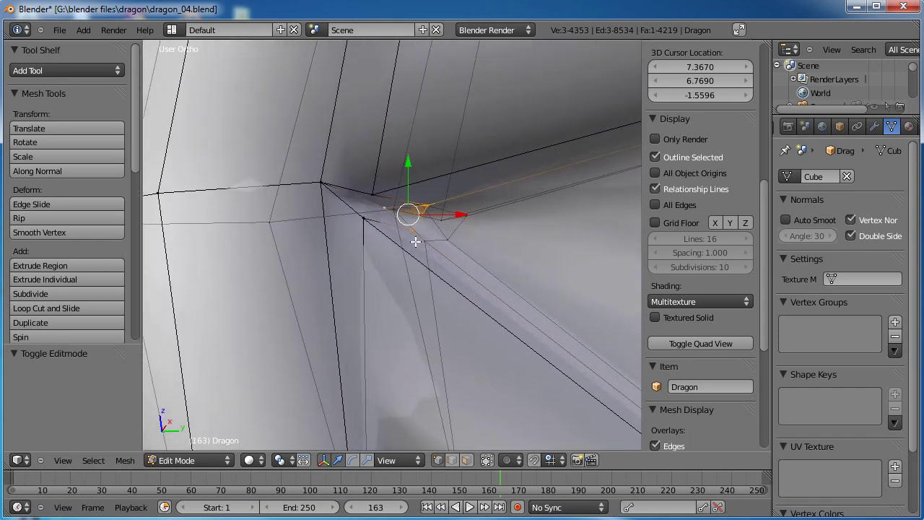
{"action": "middle_click_drag", "start_coordinate": [413, 251], "coordinate": [429, 271]}
Merge at center the two neighbouring membrane-root vertices between the middle and lower finger bases
{"action": "right_click", "coordinate": [445, 289]}
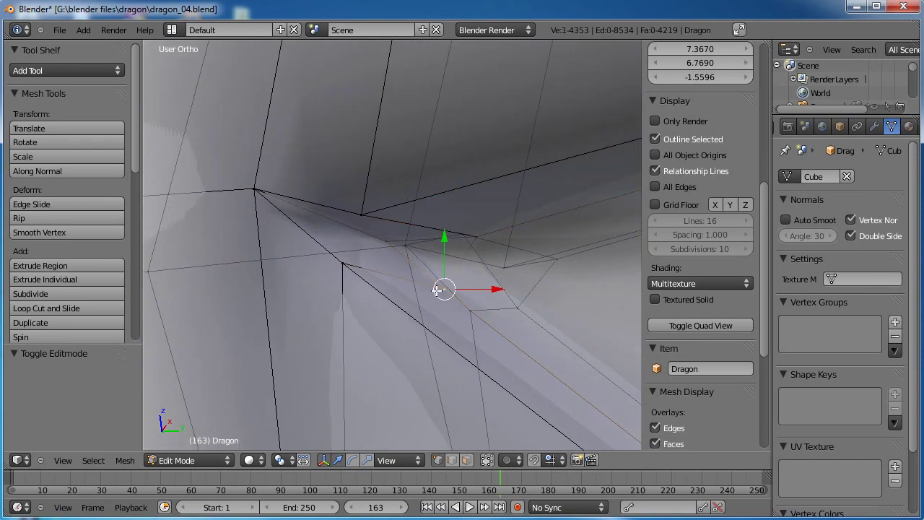
{"action": "right_click", "coordinate": [386, 238], "text": "shift"}
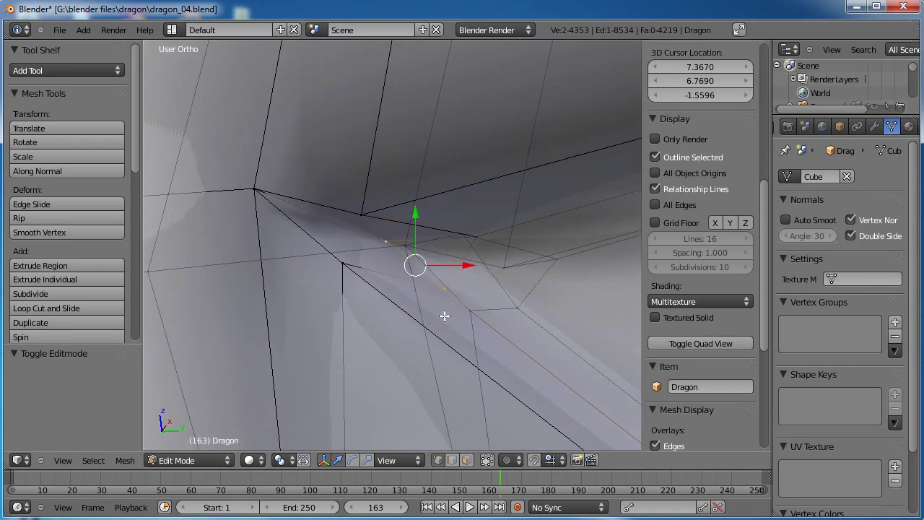
{"action": "key", "text": "alt+m"}
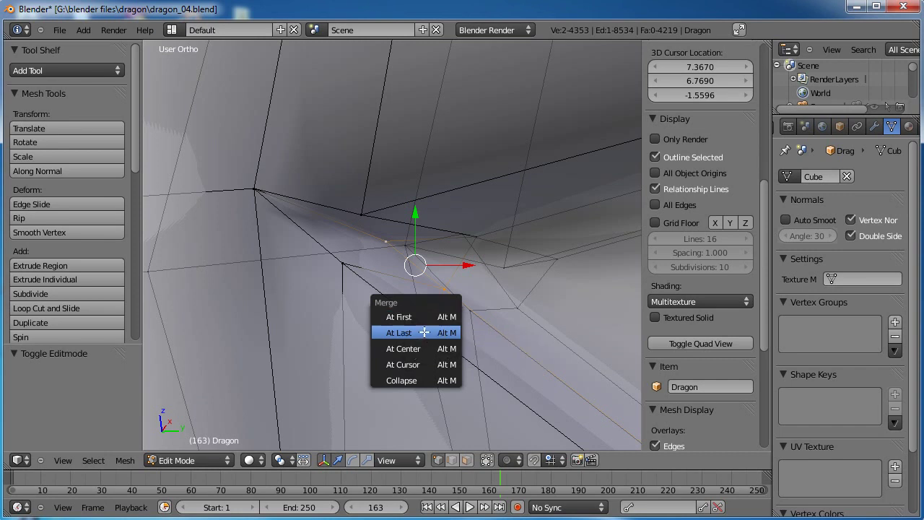
{"action": "left_click", "coordinate": [403, 349]}
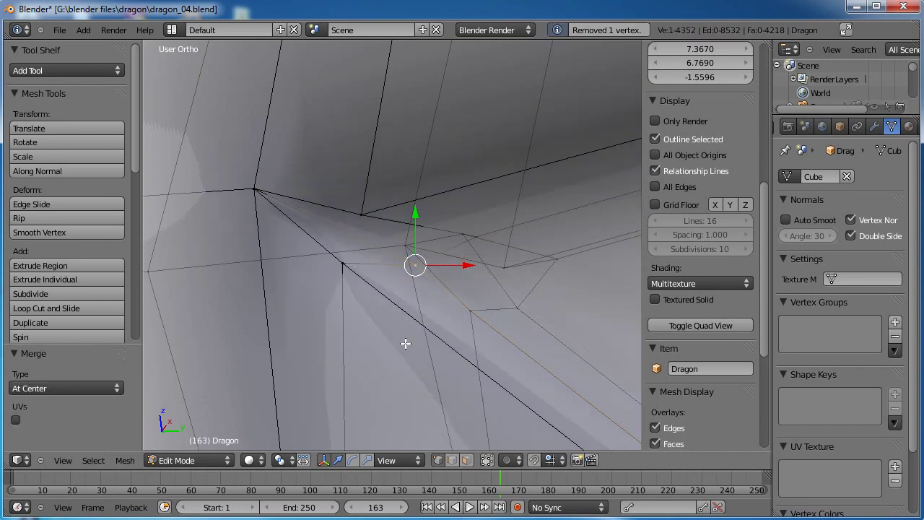
Merge at center the two front vertices at the bend where the middle and lower fingers leave the arm
{"action": "scroll", "coordinate": [352, 261], "scroll_direction": "down", "scroll_amount": 2}
{"action": "right_click", "coordinate": [299, 206], "text": "shift"}
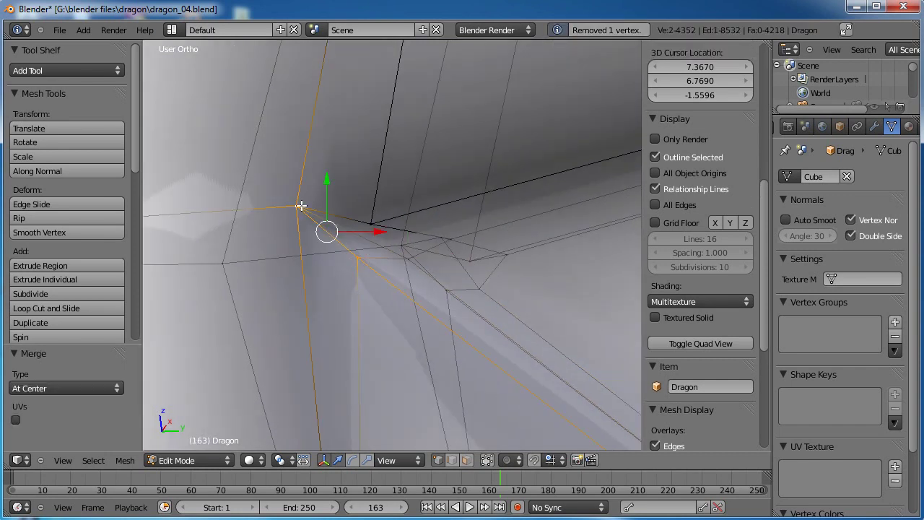
{"action": "key", "text": "alt+m"}
{"action": "left_click", "coordinate": [359, 276]}
Merge at center the two close vertices where the underside of the lower finger meets the arm bone
{"action": "scroll", "coordinate": [364, 237], "scroll_direction": "up", "scroll_amount": 5}
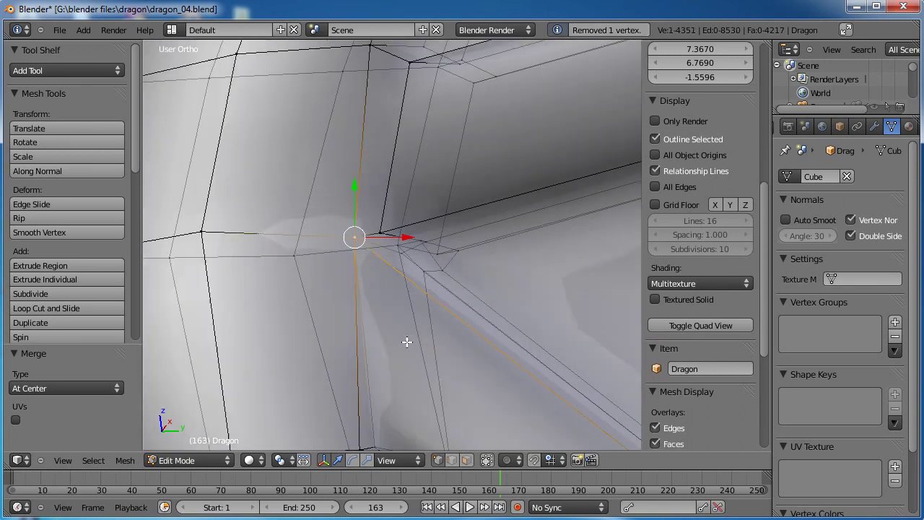
{"action": "right_click", "coordinate": [365, 237], "text": "shift"}
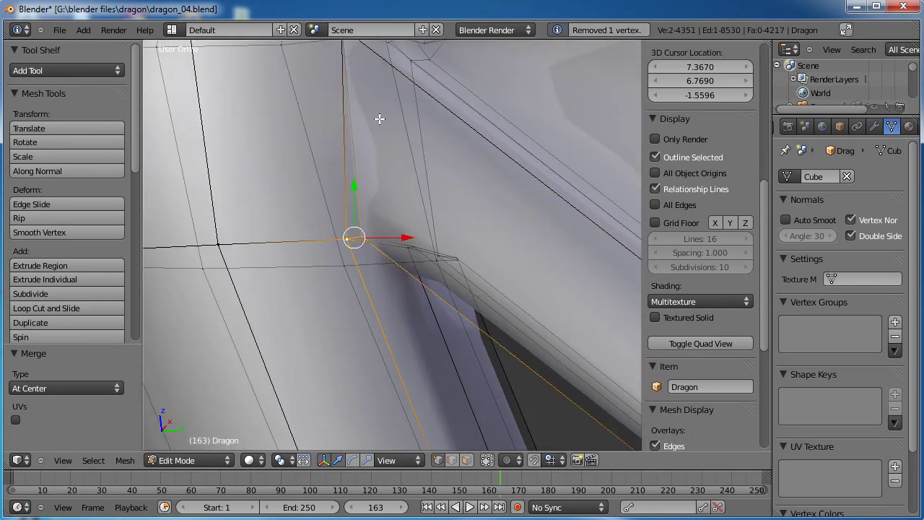
{"action": "key", "text": "alt+m"}
{"action": "left_click", "coordinate": [422, 286]}
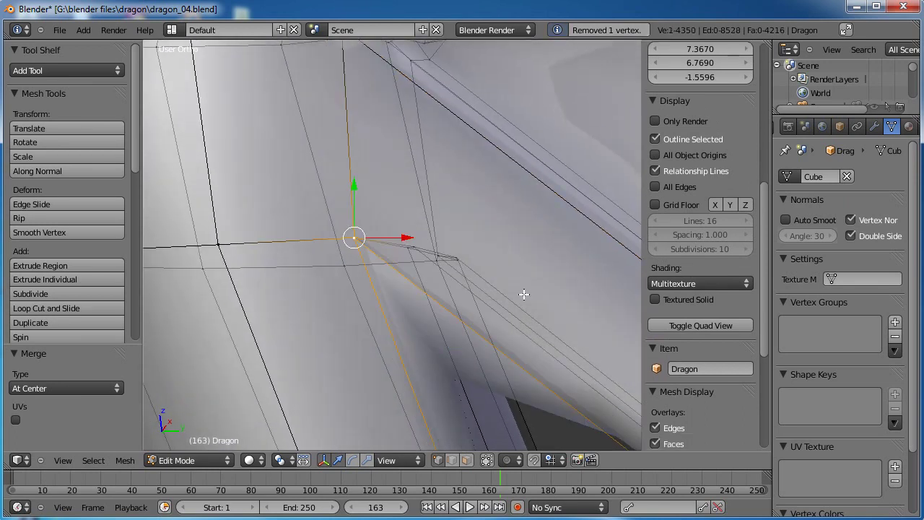
On the opposite side of the wing, merge at center the first pair of close vertices beneath the lower finger base
{"action": "scroll", "coordinate": [501, 250], "scroll_direction": "up", "scroll_amount": 5}
{"action": "scroll", "coordinate": [415, 239], "scroll_direction": "down", "scroll_amount": 5}
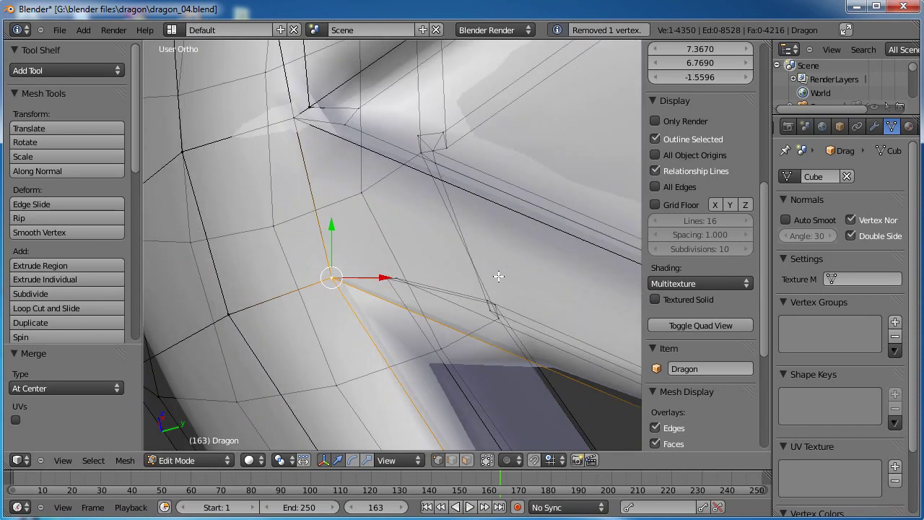
{"action": "middle_click_drag", "start_coordinate": [499, 277], "coordinate": [395, 251]}
{"action": "scroll", "coordinate": [340, 223], "scroll_direction": "down", "scroll_amount": 8}
{"action": "scroll", "coordinate": [394, 270], "scroll_direction": "up", "scroll_amount": 8}
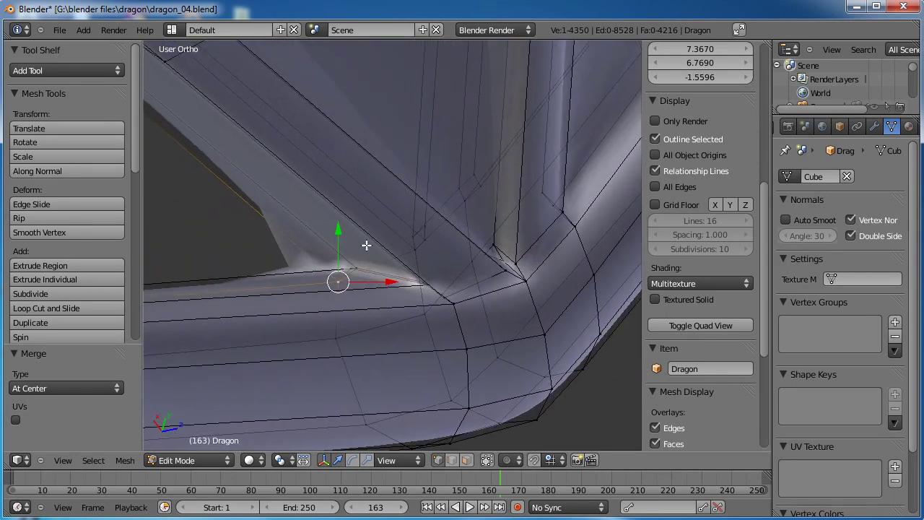
{"action": "scroll", "coordinate": [360, 286], "scroll_direction": "up", "scroll_amount": 3}
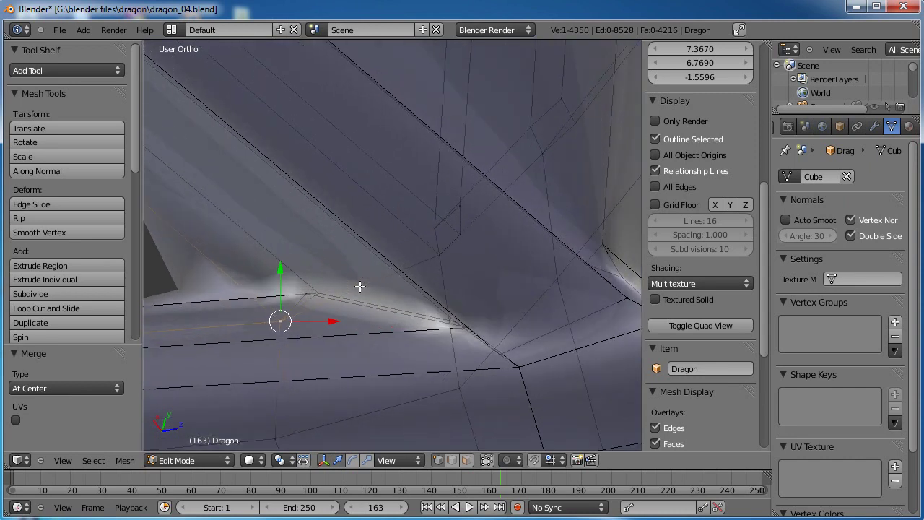
{"action": "key", "text": "alt+m"}
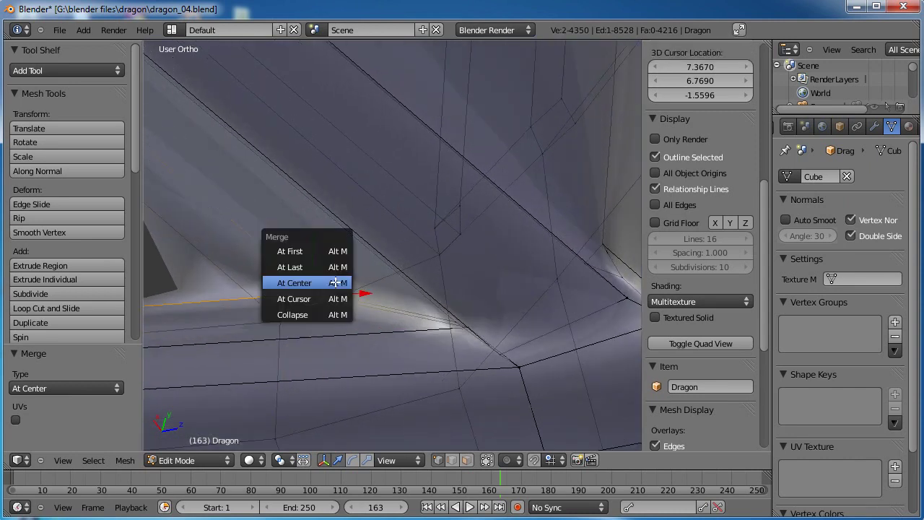
{"action": "left_click", "coordinate": [333, 282]}
Merge at center the adjacent close vertex pair nearer the joint on the lower finger base
{"action": "right_click", "coordinate": [463, 326]}
{"action": "left_click", "coordinate": [332, 274]}
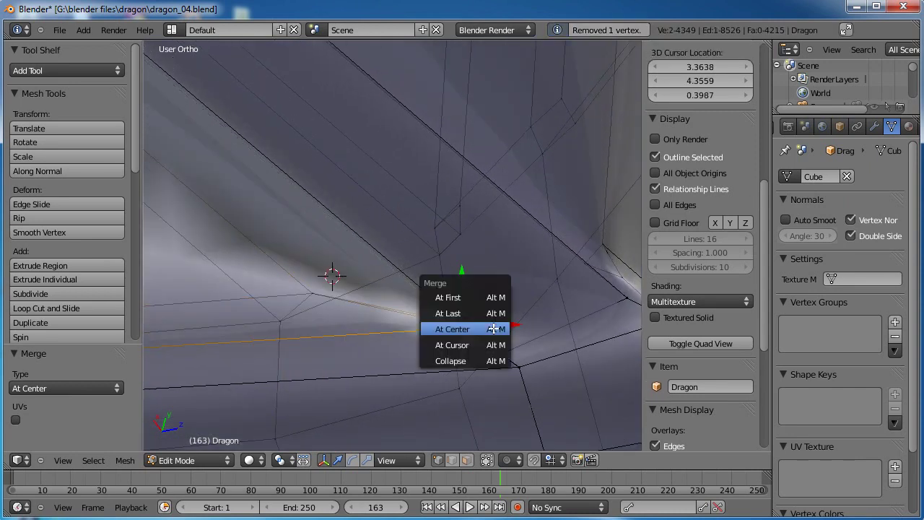
{"action": "key", "text": "alt+m"}
{"action": "left_click", "coordinate": [495, 329]}
Merge at center the close vertices at the corner where the lower finger joins the arm bone
{"action": "scroll", "coordinate": [505, 329], "scroll_direction": "down", "scroll_amount": 2}
{"action": "right_click", "coordinate": [482, 321]}
{"action": "right_click", "coordinate": [482, 323], "text": "shift"}
{"action": "key", "text": "alt+m"}
{"action": "left_click", "coordinate": [501, 325]}
{"action": "left_click", "coordinate": [501, 325]}
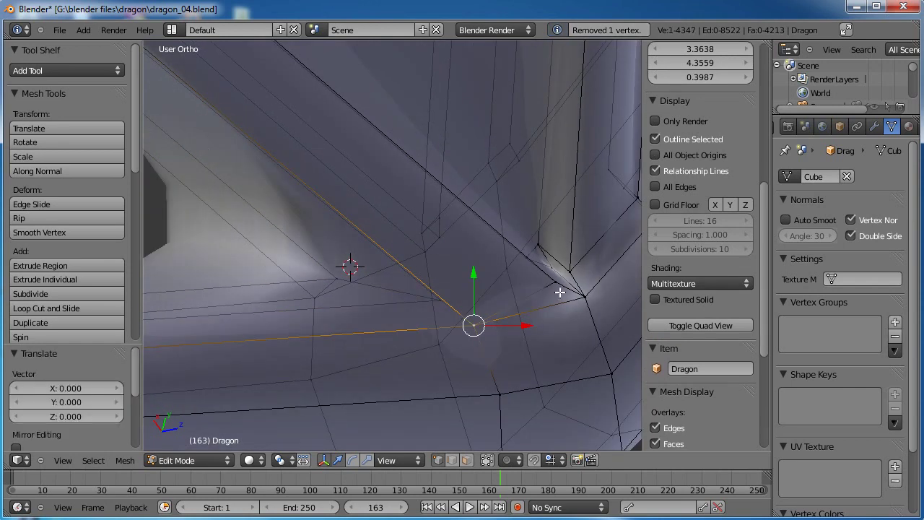
Merge at center the next pair of close vertices at the wing joint, beside the corner just merged
{"action": "middle_click_drag", "start_coordinate": [559, 293], "coordinate": [547, 297]}
{"action": "right_click", "coordinate": [456, 294]}
{"action": "right_click", "coordinate": [491, 311], "text": "shift"}
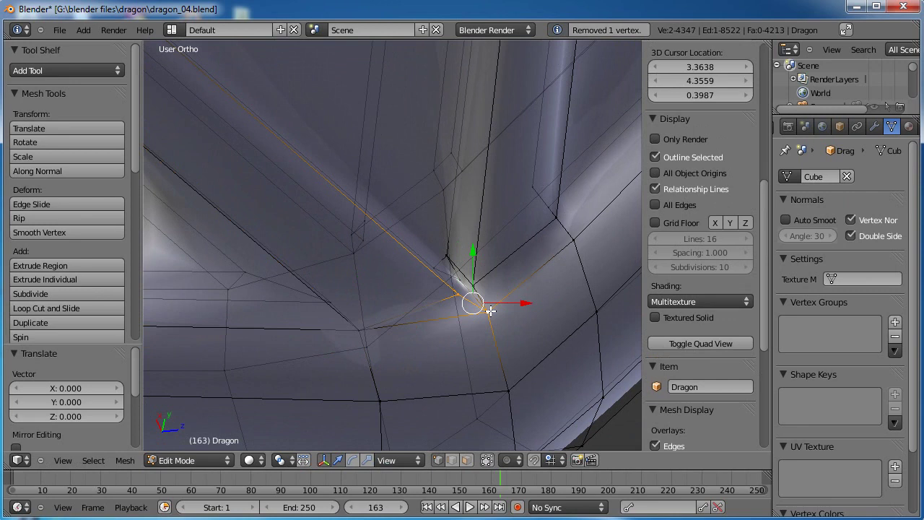
{"action": "key", "text": "alt+m"}
{"action": "left_click", "coordinate": [490, 311]}
{"action": "left_click", "coordinate": [490, 312]}
Merge at center the neighbouring close vertex pair at the base of the middle finger and clear the selection
{"action": "right_click", "coordinate": [438, 273]}
{"action": "right_click", "coordinate": [458, 287], "text": "shift"}
{"action": "key", "text": "alt+m"}
{"action": "left_click", "coordinate": [464, 298]}
{"action": "scroll", "coordinate": [462, 297], "scroll_direction": "down", "scroll_amount": 10}
{"action": "key", "text": "a"}
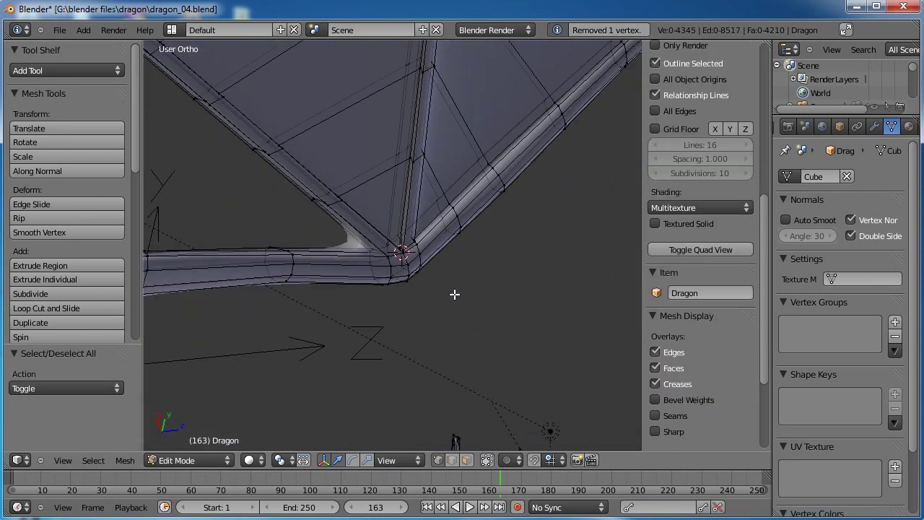
Try a loop cut across the finger bones slid close to the wing joint, and undo it
{"action": "scroll", "coordinate": [455, 295], "scroll_direction": "down", "scroll_amount": 3}
{"action": "middle_click_drag", "start_coordinate": [355, 210], "coordinate": [479, 257]}
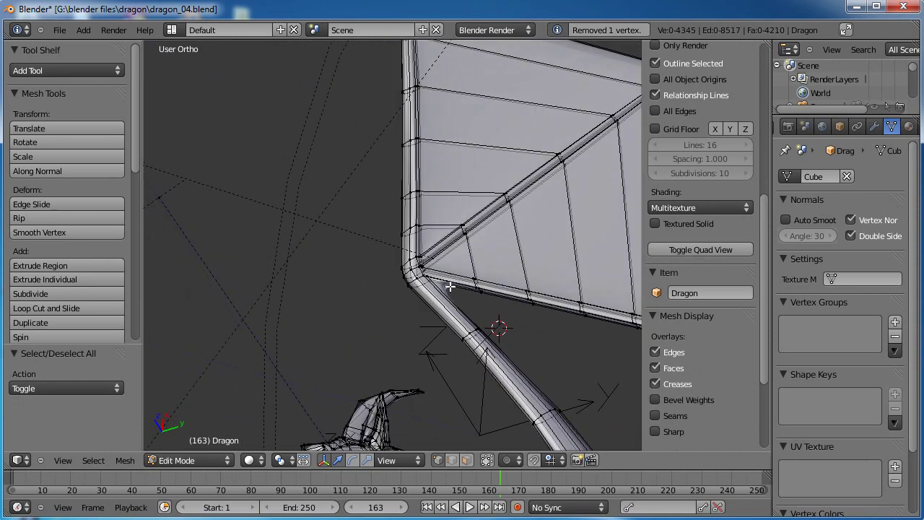
{"action": "scroll", "coordinate": [455, 292], "scroll_direction": "up", "scroll_amount": 6}
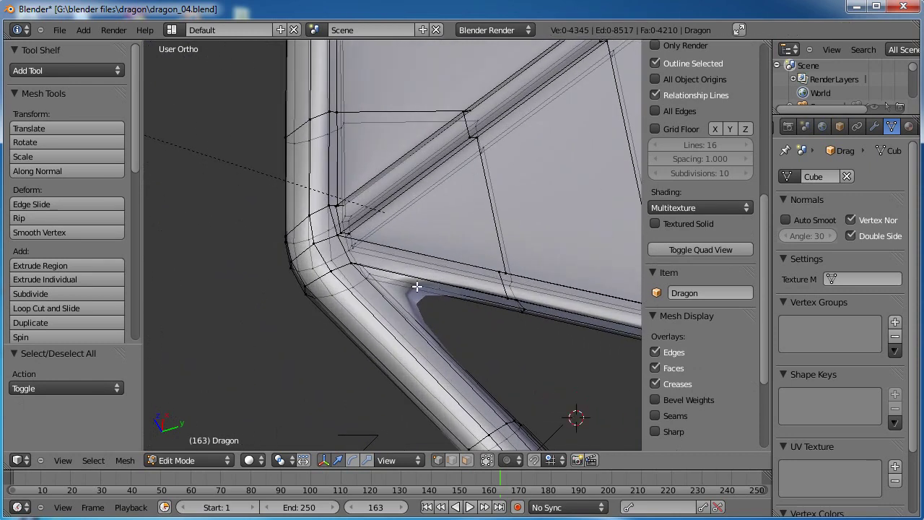
{"action": "scroll", "coordinate": [417, 296], "scroll_direction": "down", "scroll_amount": 3}
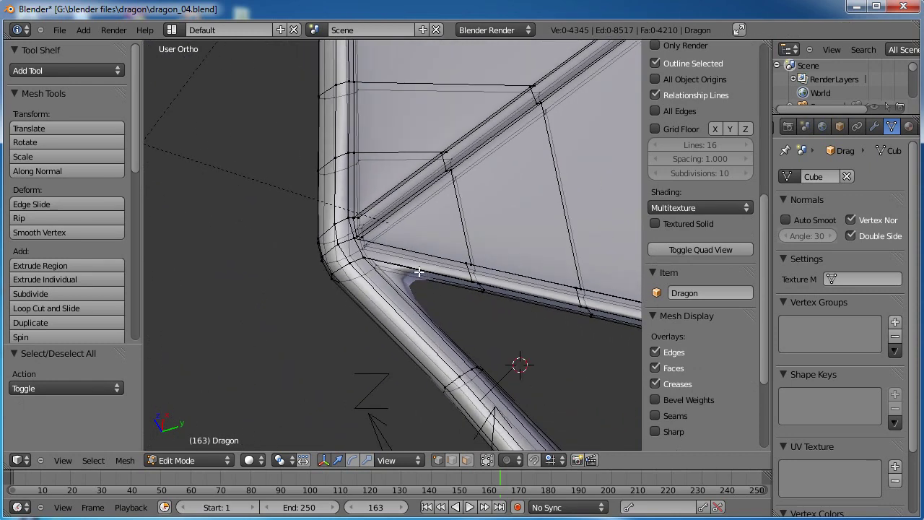
{"action": "left_click", "coordinate": [417, 271]}
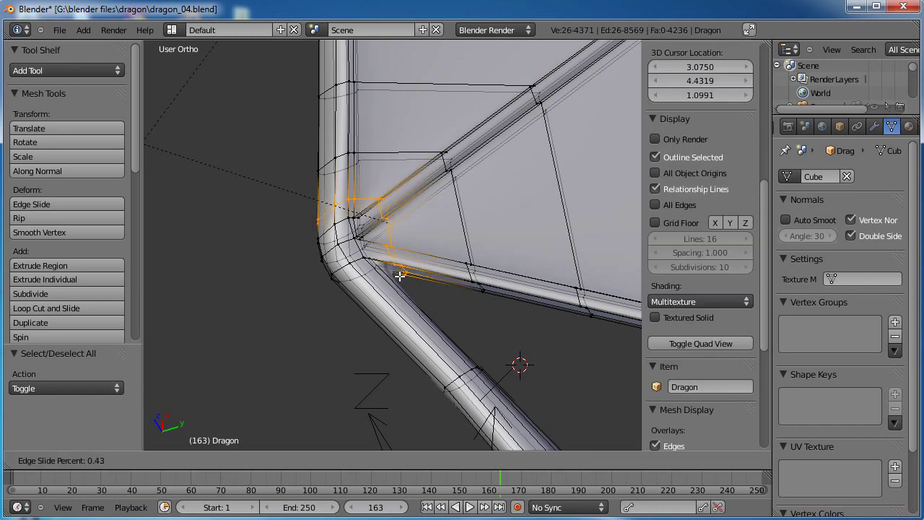
{"action": "left_click", "coordinate": [468, 324]}
{"action": "key", "text": "ctrl+z"}
Examine the open area between the lower finger, the arm and the dragon's back from several angles
{"action": "scroll", "coordinate": [470, 334], "scroll_direction": "down", "scroll_amount": 4}
{"action": "middle_click_drag", "start_coordinate": [440, 272], "coordinate": [510, 223]}
{"action": "scroll", "coordinate": [509, 223], "scroll_direction": "down", "scroll_amount": 3}
{"action": "middle_click_drag", "start_coordinate": [522, 340], "coordinate": [459, 238]}
{"action": "scroll", "coordinate": [458, 238], "scroll_direction": "up", "scroll_amount": 3}
{"action": "scroll", "coordinate": [458, 238], "scroll_direction": "down", "scroll_amount": 3}
{"action": "middle_click_drag", "start_coordinate": [342, 293], "coordinate": [437, 222]}
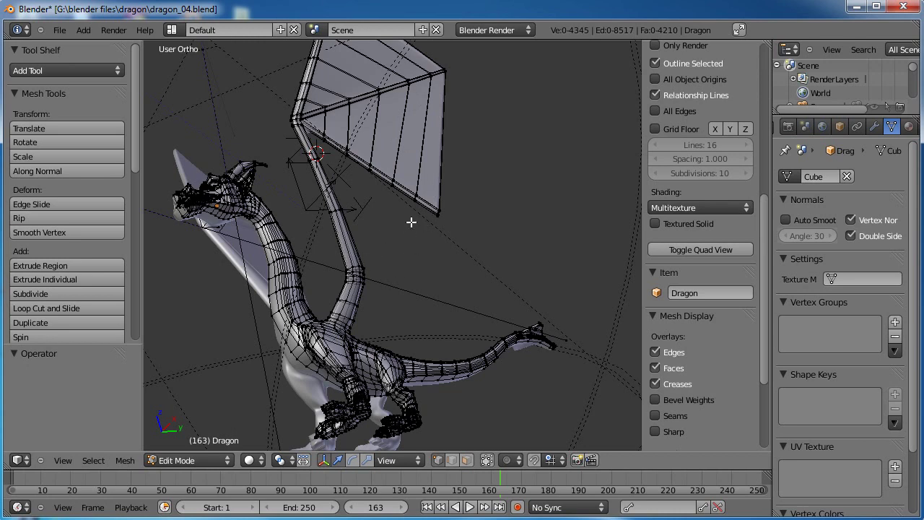
{"action": "middle_click_drag", "start_coordinate": [380, 277], "coordinate": [478, 159]}
{"action": "scroll", "coordinate": [378, 375], "scroll_direction": "up", "scroll_amount": 4}
Switch to face selection and select the strip of faces along the underside of the lower finger
{"action": "right_click", "coordinate": [408, 277]}
{"action": "scroll", "coordinate": [435, 243], "scroll_direction": "up", "scroll_amount": 2}
{"action": "scroll", "coordinate": [457, 229], "scroll_direction": "down", "scroll_amount": 1}
{"action": "left_click", "coordinate": [468, 462]}
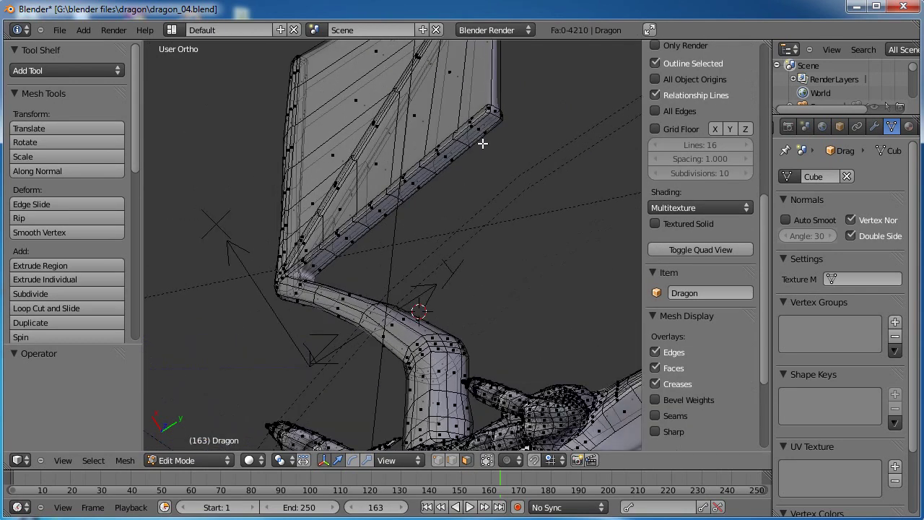
{"action": "right_click", "coordinate": [479, 128]}
{"action": "right_click", "coordinate": [438, 166], "text": "shift"}
{"action": "right_click", "coordinate": [412, 184], "text": "shift"}
{"action": "right_click", "coordinate": [374, 216], "text": "shift"}
{"action": "scroll", "coordinate": [390, 218], "scroll_direction": "up", "scroll_amount": 3}
{"action": "right_click", "coordinate": [365, 186], "text": "shift"}
{"action": "right_click", "coordinate": [259, 278], "text": "shift"}
Extend the face selection along the rear side of the arm bone, past the elbow and towards the shoulder
{"action": "middle_click_drag", "start_coordinate": [382, 235], "coordinate": [361, 274]}
{"action": "right_click", "coordinate": [295, 172], "text": "shift"}
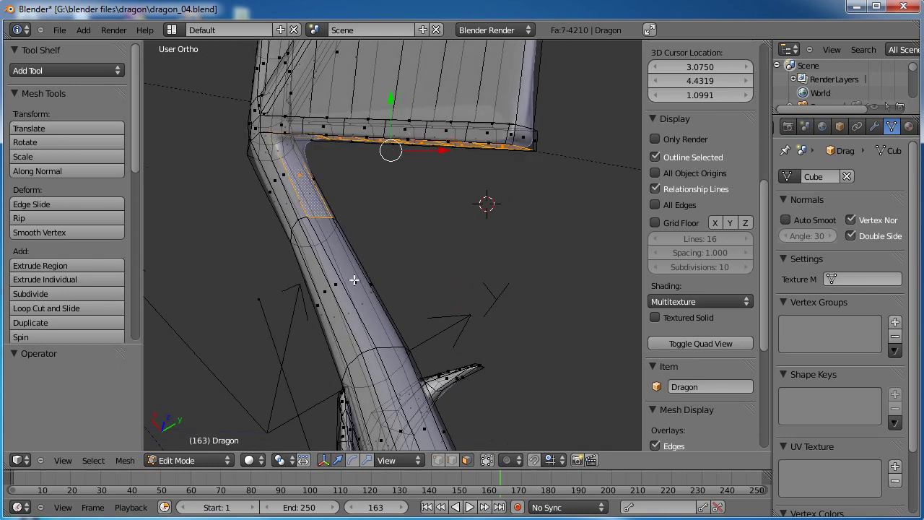
{"action": "right_click", "coordinate": [352, 280], "text": "shift"}
{"action": "middle_click_drag", "start_coordinate": [419, 420], "coordinate": [400, 102]}
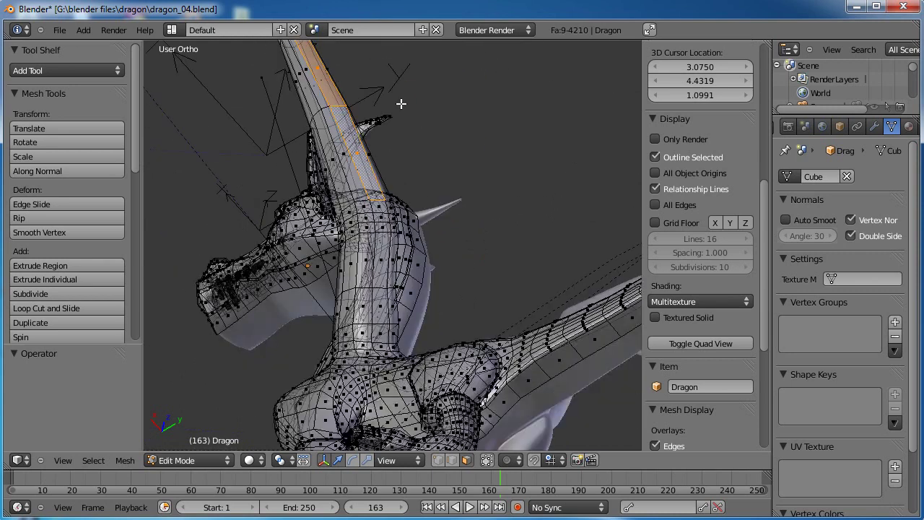
{"action": "right_click", "coordinate": [377, 207], "text": "shift"}
{"action": "right_click", "coordinate": [380, 217], "text": "shift"}
{"action": "right_click", "coordinate": [382, 233], "text": "shift"}
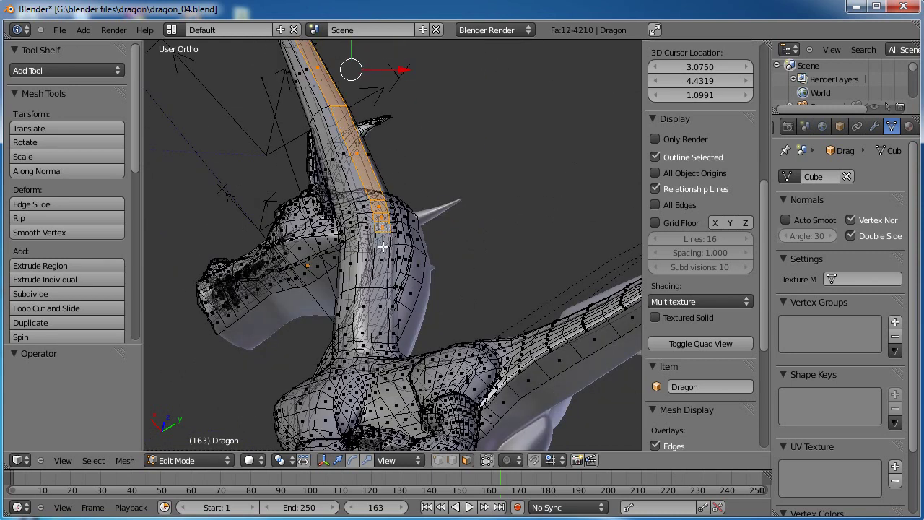
{"action": "right_click", "coordinate": [383, 261], "text": "shift"}
{"action": "right_click", "coordinate": [381, 302], "text": "shift"}
{"action": "right_click", "coordinate": [379, 335], "text": "shift"}
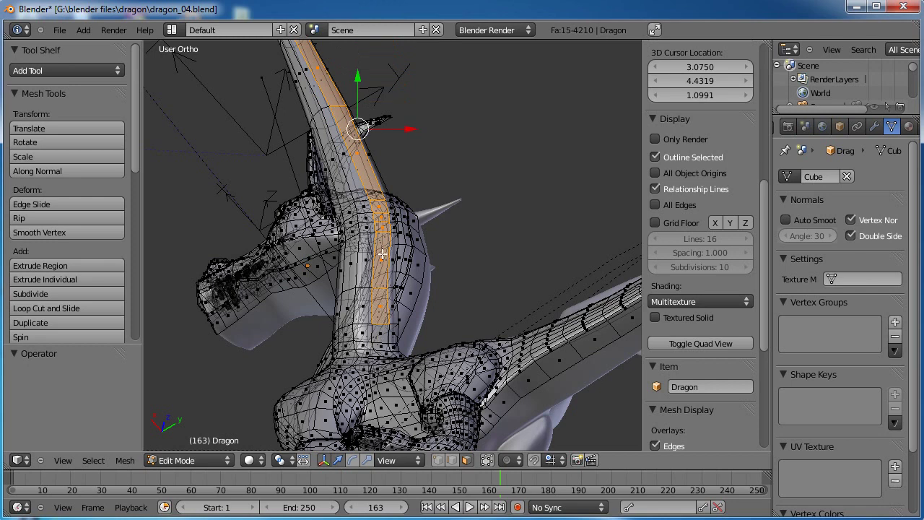
{"action": "middle_click_drag", "start_coordinate": [378, 335], "coordinate": [390, 303]}
{"action": "key", "text": "ctrl+z"}
Add the faces at the arm's base and along the back to the selected strip and delete all selected faces
{"action": "middle_click_drag", "start_coordinate": [468, 258], "coordinate": [470, 231]}
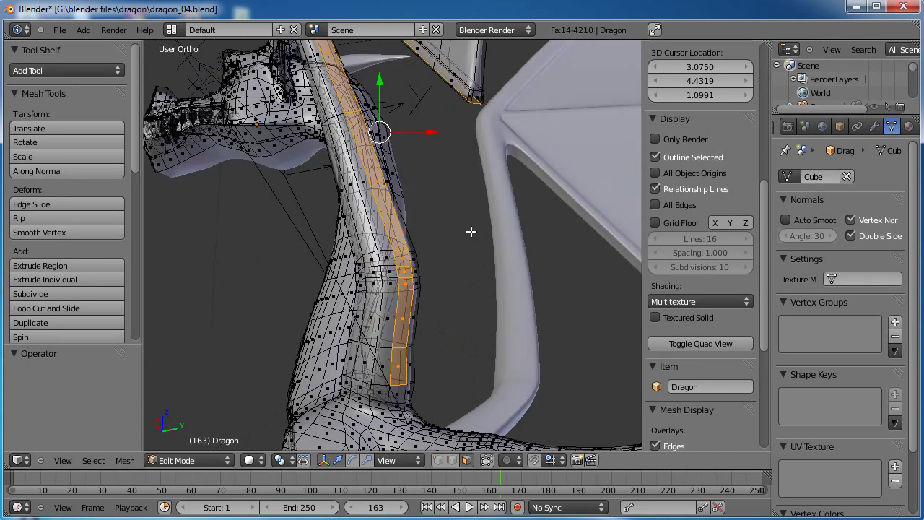
{"action": "middle_click_drag", "start_coordinate": [460, 362], "coordinate": [414, 174], "text": "shift"}
{"action": "scroll", "coordinate": [414, 173], "scroll_direction": "up", "scroll_amount": 3}
{"action": "scroll", "coordinate": [413, 174], "scroll_direction": "up", "scroll_amount": 1}
{"action": "right_click", "coordinate": [313, 170], "text": "shift"}
{"action": "right_click", "coordinate": [316, 196], "text": "shift"}
{"action": "right_click", "coordinate": [323, 217], "text": "shift"}
{"action": "right_click", "coordinate": [357, 232], "text": "shift"}
{"action": "right_click", "coordinate": [379, 238], "text": "shift"}
{"action": "right_click", "coordinate": [404, 233], "text": "shift"}
{"action": "middle_click_drag", "start_coordinate": [405, 233], "coordinate": [466, 224]}
{"action": "key", "text": "x"}
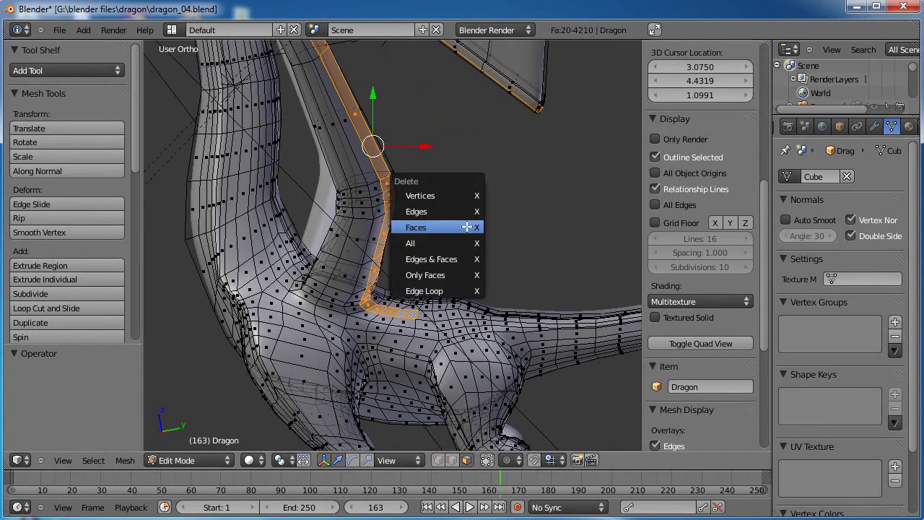
{"action": "left_click", "coordinate": [468, 227]}
{"action": "scroll", "coordinate": [427, 192], "scroll_direction": "down", "scroll_amount": 4}
{"action": "scroll", "coordinate": [427, 192], "scroll_direction": "up", "scroll_amount": 5}
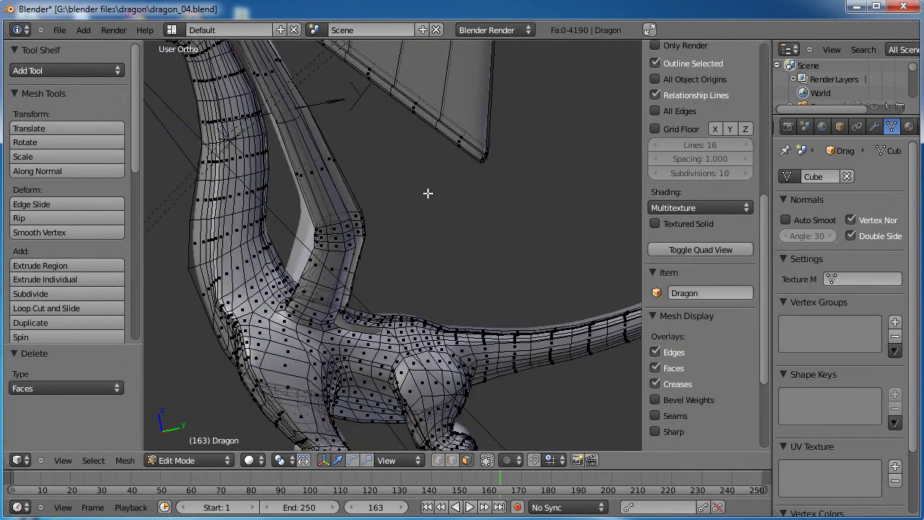
In vertex selection mode, fill a face between the strip's end on the dragon's back and the lower finger's tip
{"action": "left_click", "coordinate": [438, 460]}
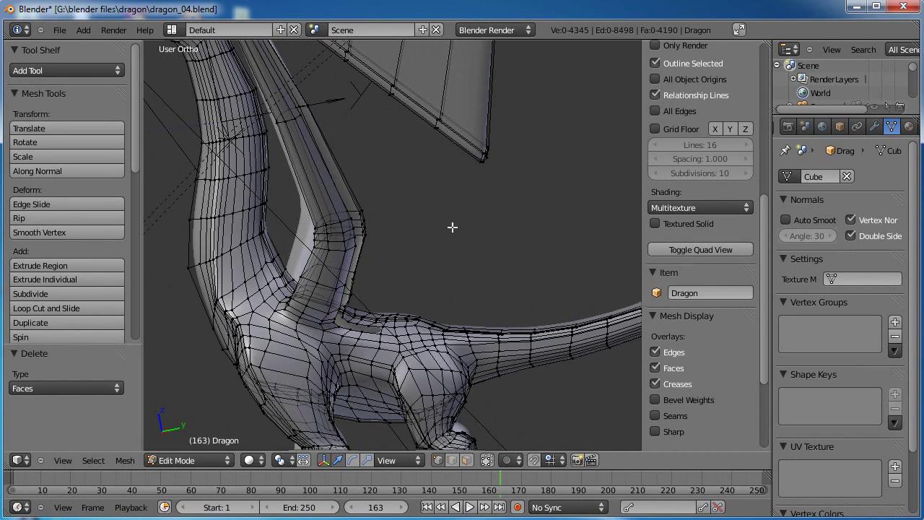
{"action": "scroll", "coordinate": [457, 238], "scroll_direction": "up", "scroll_amount": 3}
{"action": "scroll", "coordinate": [451, 203], "scroll_direction": "up", "scroll_amount": 1}
{"action": "right_click", "coordinate": [331, 336]}
{"action": "middle_click_drag", "start_coordinate": [331, 335], "coordinate": [381, 214]}
{"action": "middle_click_drag", "start_coordinate": [422, 183], "coordinate": [475, 260], "text": "shift"}
{"action": "scroll", "coordinate": [471, 238], "scroll_direction": "up", "scroll_amount": 2}
{"action": "middle_click_drag", "start_coordinate": [466, 195], "coordinate": [394, 129]}
{"action": "middle_click_drag", "start_coordinate": [310, 309], "coordinate": [451, 214]}
{"action": "right_click", "coordinate": [552, 183], "text": "shift"}
{"action": "right_click", "coordinate": [573, 190], "text": "shift"}
{"action": "scroll", "coordinate": [504, 220], "scroll_direction": "down", "scroll_amount": 5}
{"action": "key", "text": "f"}
{"action": "scroll", "coordinate": [486, 219], "scroll_direction": "down", "scroll_amount": 8}
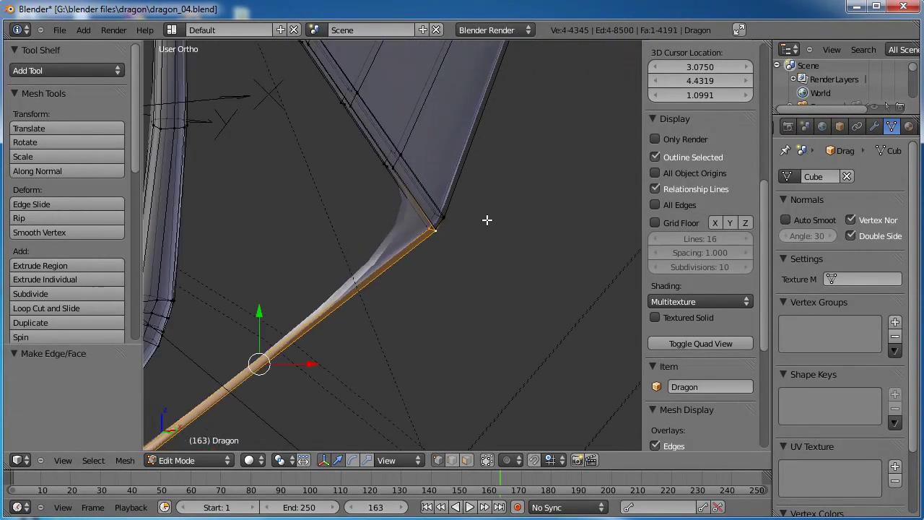
Examine the new connecting face, the arm and the lower finger to compare how their edges line up
{"action": "middle_click_drag", "start_coordinate": [439, 237], "coordinate": [422, 205]}
{"action": "scroll", "coordinate": [335, 236], "scroll_direction": "down", "scroll_amount": 4}
{"action": "scroll", "coordinate": [336, 235], "scroll_direction": "up", "scroll_amount": 4}
{"action": "middle_click_drag", "start_coordinate": [372, 264], "coordinate": [458, 106]}
{"action": "scroll", "coordinate": [393, 357], "scroll_direction": "up", "scroll_amount": 5}
{"action": "scroll", "coordinate": [448, 175], "scroll_direction": "up", "scroll_amount": 3}
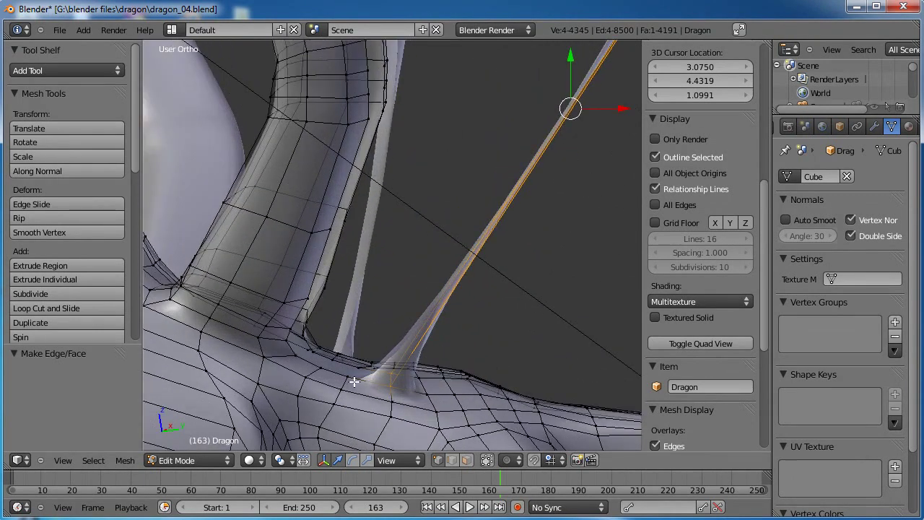
{"action": "middle_click_drag", "start_coordinate": [351, 382], "coordinate": [377, 378]}
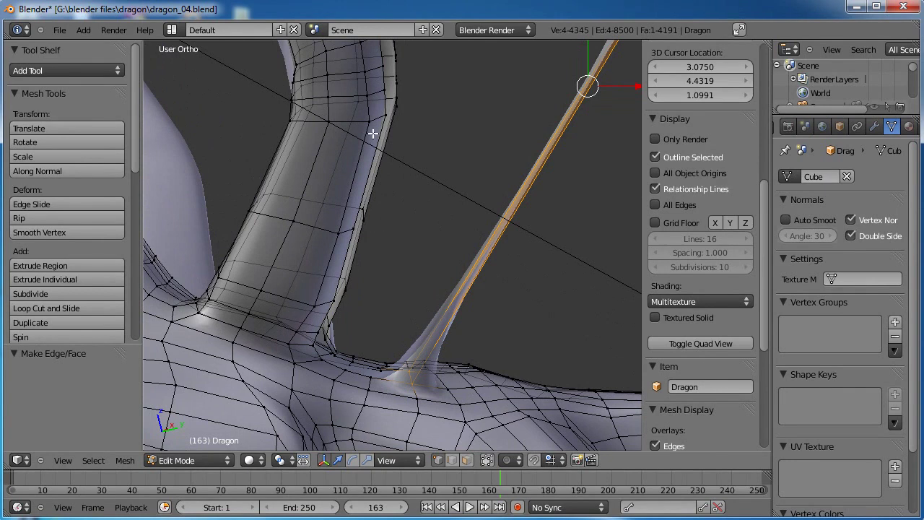
{"action": "middle_click_drag", "start_coordinate": [375, 67], "coordinate": [367, 291], "text": "shift"}
{"action": "middle_click_drag", "start_coordinate": [342, 128], "coordinate": [273, 168]}
{"action": "scroll", "coordinate": [273, 167], "scroll_direction": "down", "scroll_amount": 4}
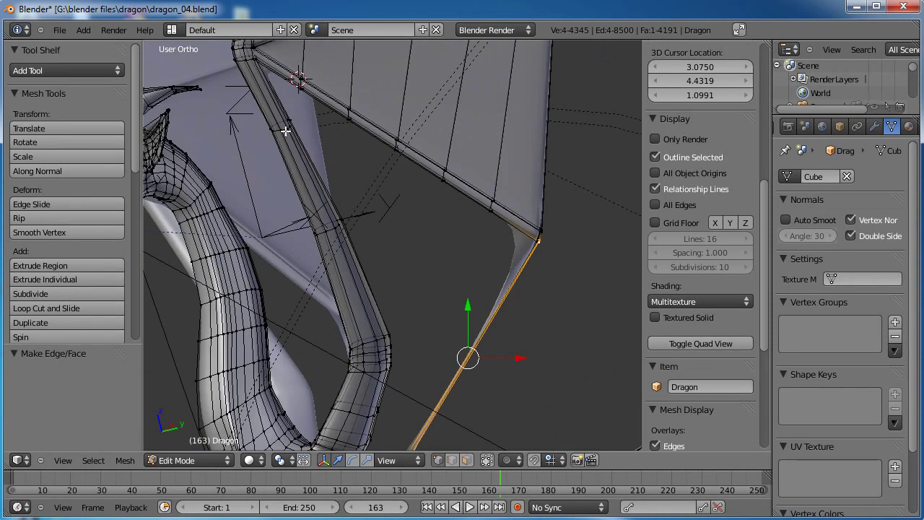
{"action": "scroll", "coordinate": [419, 251], "scroll_direction": "down", "scroll_amount": 3}
{"action": "middle_click_drag", "start_coordinate": [450, 289], "coordinate": [445, 227], "text": "shift"}
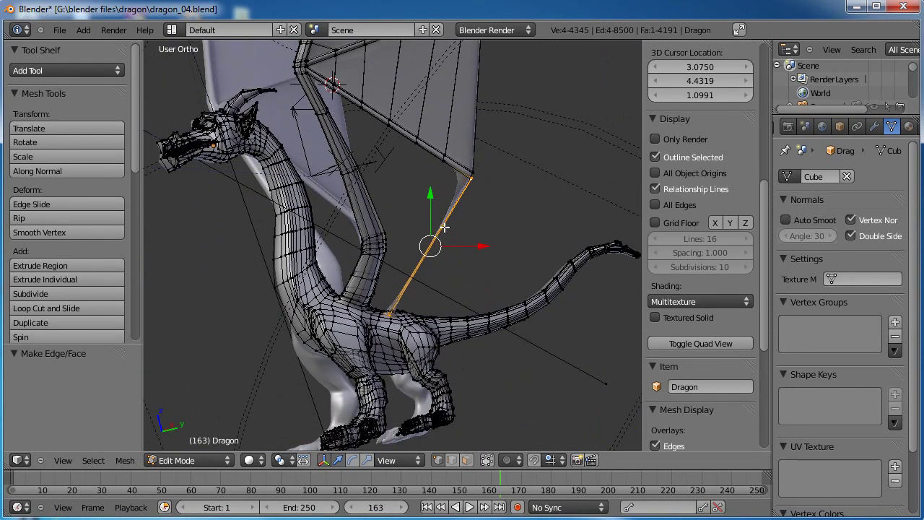
{"action": "middle_click_drag", "start_coordinate": [411, 182], "coordinate": [351, 174], "text": "shift"}
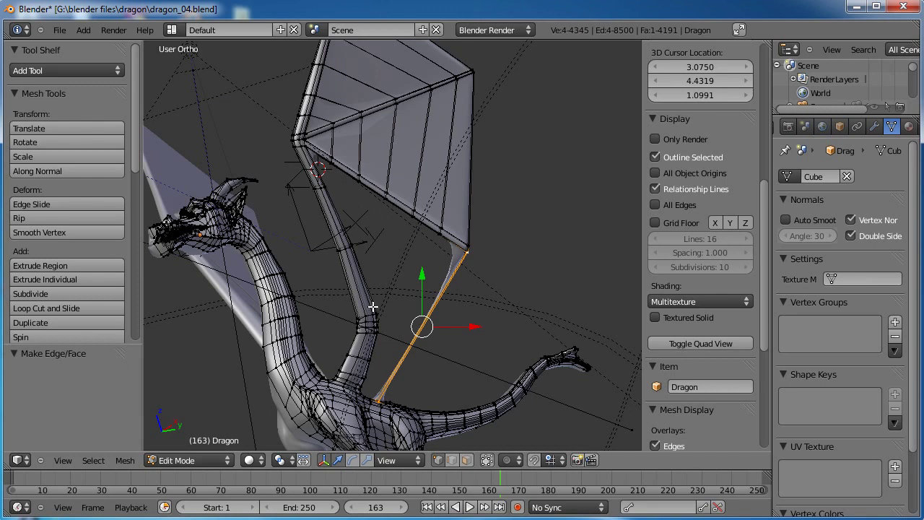
Add a single loop cut around the upper arm bone segment and slide it up close to the finger joint
{"action": "scroll", "coordinate": [409, 244], "scroll_direction": "up", "scroll_amount": 6}
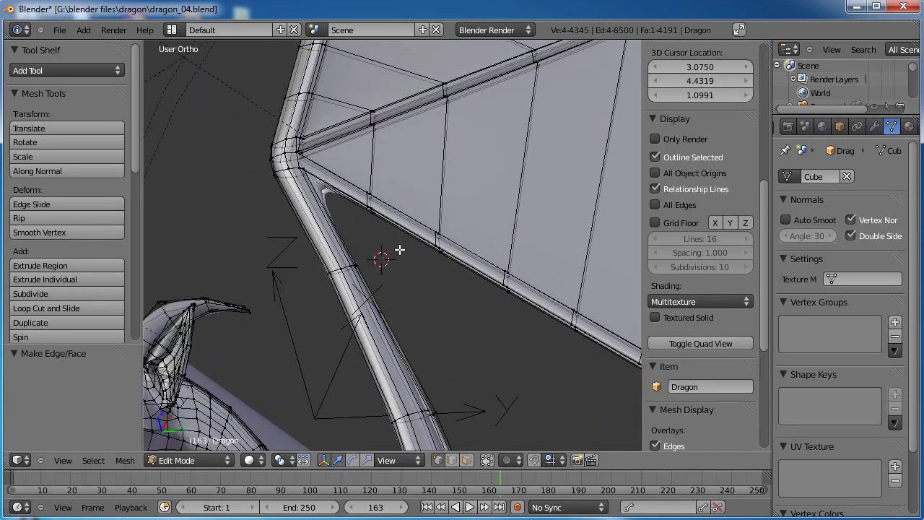
{"action": "scroll", "coordinate": [404, 254], "scroll_direction": "up", "scroll_amount": 4}
{"action": "middle_click_drag", "start_coordinate": [339, 198], "coordinate": [373, 247], "text": "shift"}
{"action": "right_click", "coordinate": [335, 309]}
{"action": "middle_click_drag", "start_coordinate": [459, 262], "coordinate": [451, 186]}
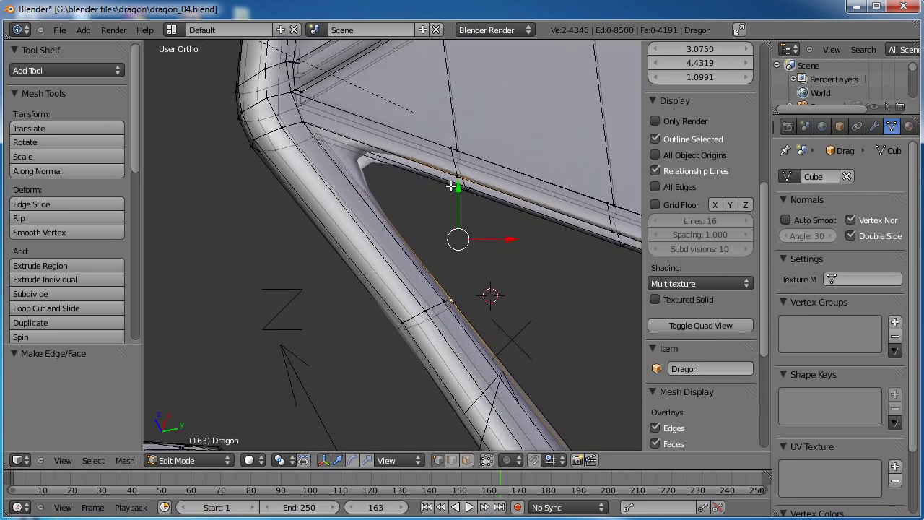
{"action": "key", "text": "ctrl+r"}
{"action": "left_click", "coordinate": [315, 167]}
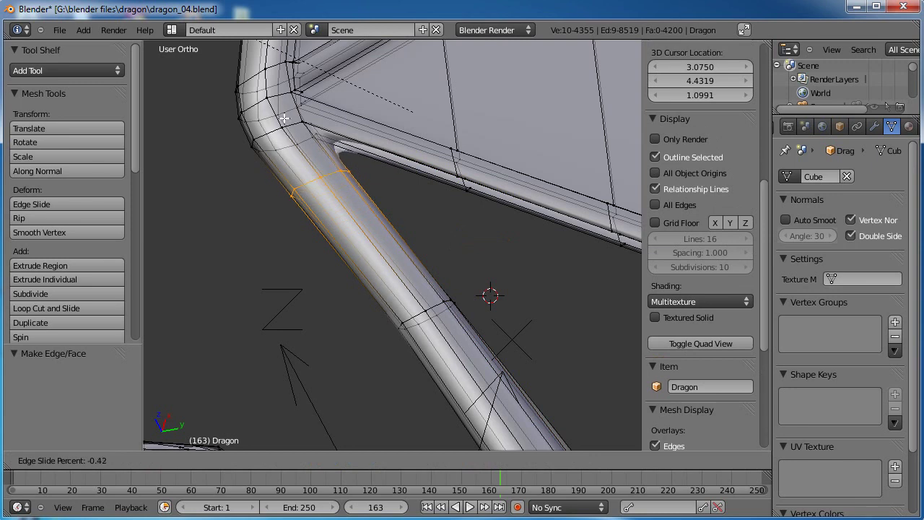
{"action": "left_click", "coordinate": [275, 107]}
{"action": "middle_click_drag", "start_coordinate": [276, 108], "coordinate": [275, 167]}
Try to fill a face from two vertices at the inner joint corner and one each on the lower finger and arm
{"action": "right_click", "coordinate": [261, 161]}
{"action": "middle_click_drag", "start_coordinate": [404, 159], "coordinate": [525, 369]}
{"action": "scroll", "coordinate": [370, 197], "scroll_direction": "up", "scroll_amount": 4}
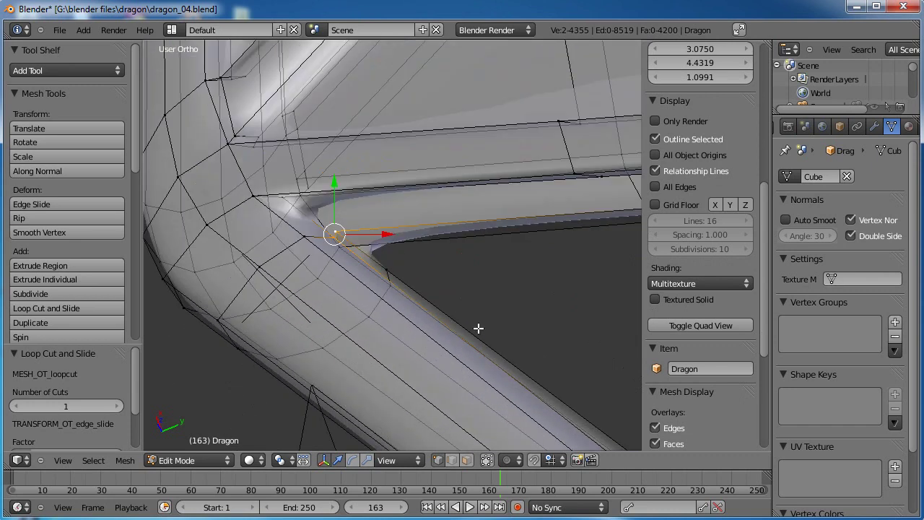
{"action": "middle_click_drag", "start_coordinate": [431, 260], "coordinate": [372, 300]}
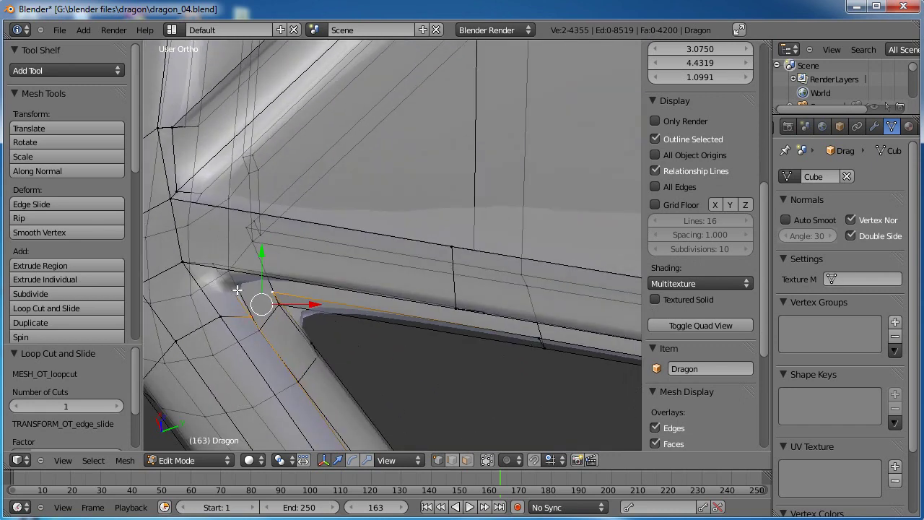
{"action": "right_click", "coordinate": [220, 272], "text": "shift"}
{"action": "right_click", "coordinate": [276, 293], "text": "shift"}
{"action": "scroll", "coordinate": [347, 313], "scroll_direction": "down", "scroll_amount": 5}
{"action": "middle_click_drag", "start_coordinate": [445, 288], "coordinate": [404, 267], "text": "shift"}
{"action": "right_click", "coordinate": [445, 281], "text": "shift"}
{"action": "right_click", "coordinate": [442, 396], "text": "shift"}
{"action": "middle_click_drag", "start_coordinate": [439, 397], "coordinate": [361, 223]}
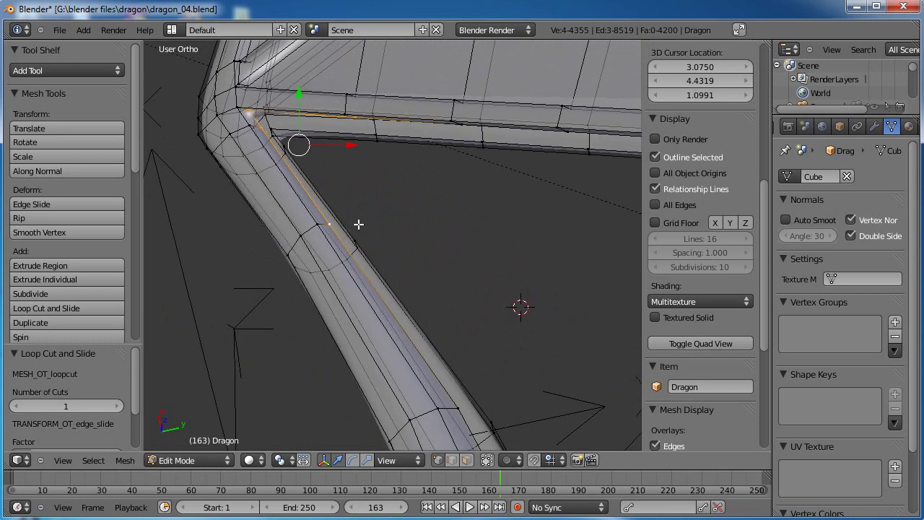
{"action": "key", "text": "f"}
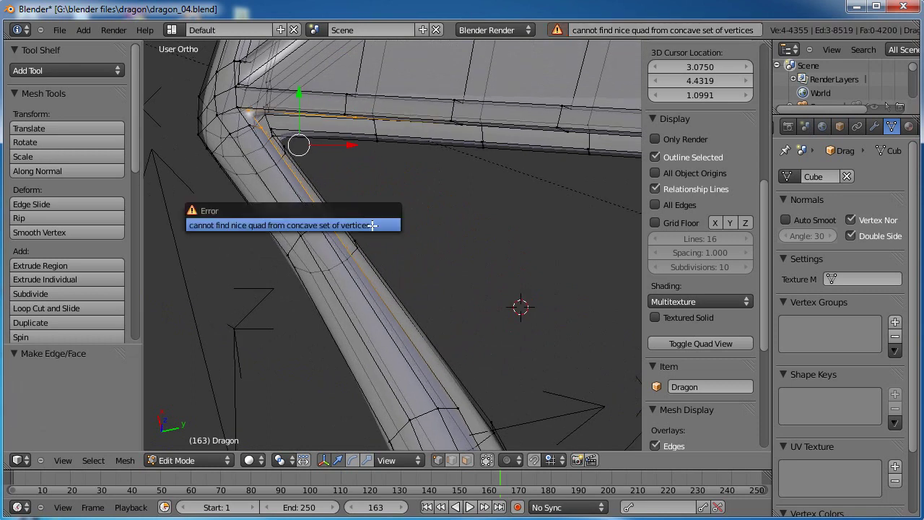
Move two inner corner vertices between the lower finger and arm away from the joint, the second by about X -0.017, Y 0.063, Z -0.037
{"action": "middle_click_drag", "start_coordinate": [387, 195], "coordinate": [443, 274], "text": "shift"}
{"action": "scroll", "coordinate": [397, 221], "scroll_direction": "up", "scroll_amount": 4}
{"action": "middle_click_drag", "start_coordinate": [372, 171], "coordinate": [337, 192]}
{"action": "key", "text": "g"}
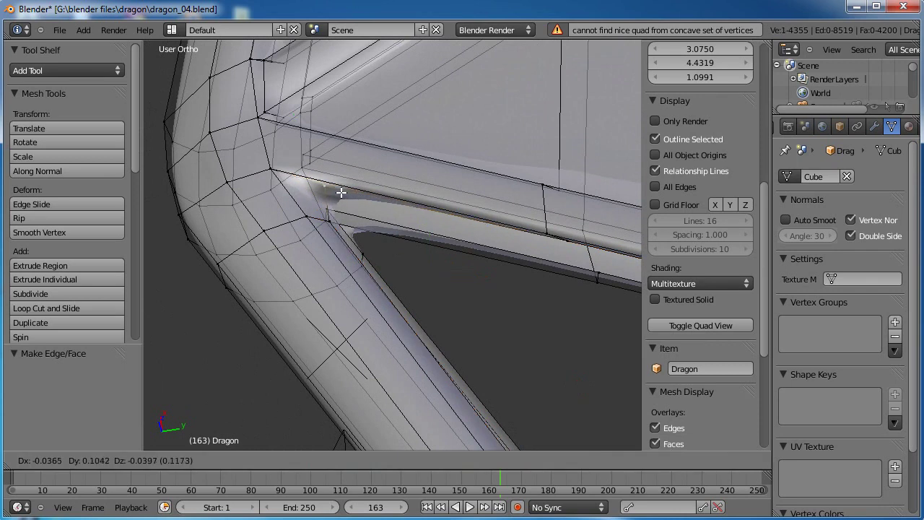
{"action": "left_click", "coordinate": [354, 205]}
{"action": "middle_click_drag", "start_coordinate": [363, 191], "coordinate": [373, 240]}
{"action": "right_click", "coordinate": [366, 269]}
{"action": "key", "text": "g"}
{"action": "left_click", "coordinate": [395, 272]}
Fill the first membrane face between the lower finger and the arm from the four vertices at the inner corner
{"action": "middle_click_drag", "start_coordinate": [434, 299], "coordinate": [320, 171], "text": "shift"}
{"action": "right_click", "coordinate": [261, 128]}
{"action": "right_click", "coordinate": [249, 152], "text": "shift"}
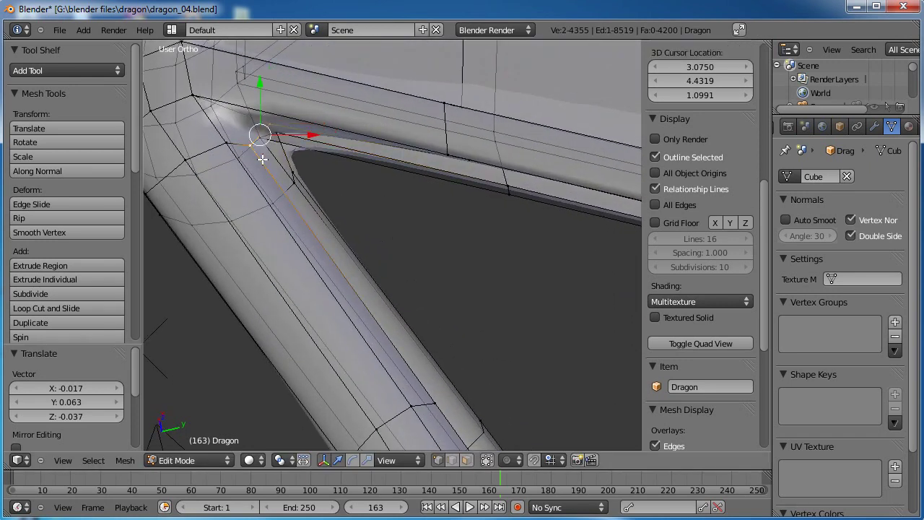
{"action": "right_click", "coordinate": [455, 161], "text": "shift"}
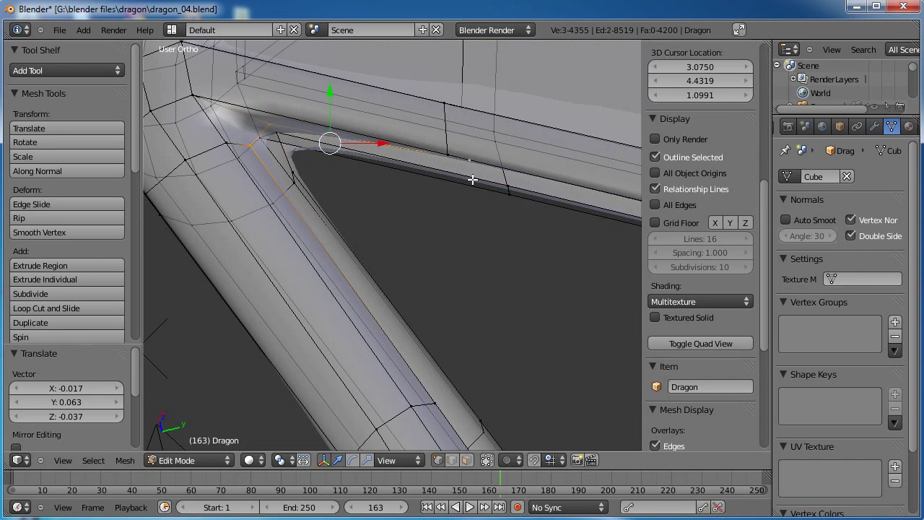
{"action": "right_click", "coordinate": [436, 399], "text": "shift"}
{"action": "middle_click_drag", "start_coordinate": [429, 270], "coordinate": [356, 195]}
{"action": "key", "text": "f"}
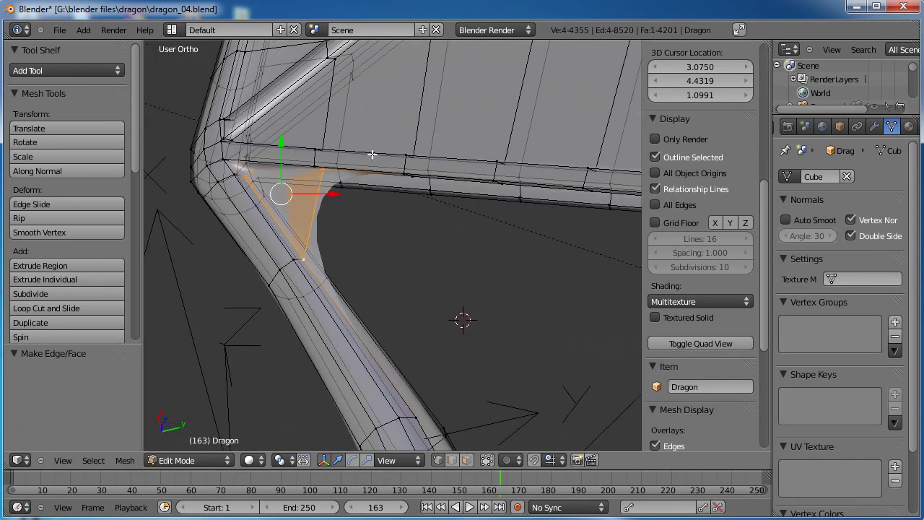
Fill the second membrane face between the lower finger and the arm from two adjacent vertices on each bone
{"action": "middle_click_drag", "start_coordinate": [370, 157], "coordinate": [359, 142]}
{"action": "right_click", "coordinate": [352, 141]}
{"action": "right_click", "coordinate": [339, 146]}
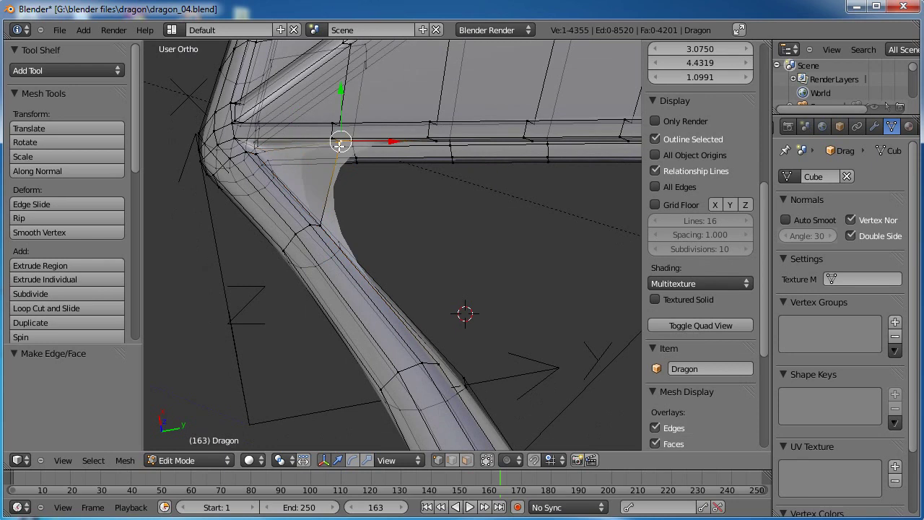
{"action": "right_click", "coordinate": [428, 153], "text": "shift"}
{"action": "right_click", "coordinate": [328, 225], "text": "shift"}
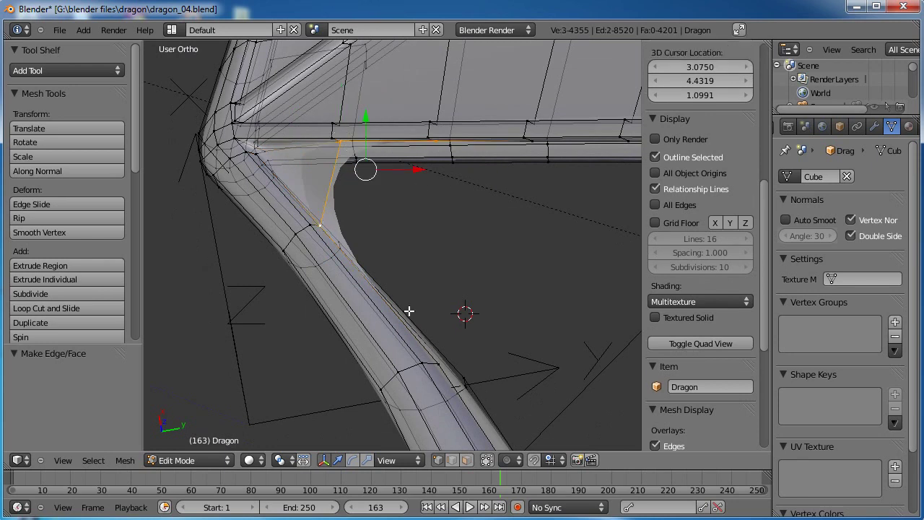
{"action": "right_click", "coordinate": [442, 362], "text": "shift"}
{"action": "key", "text": "f"}
{"action": "scroll", "coordinate": [461, 292], "scroll_direction": "down", "scroll_amount": 7}
{"action": "middle_click_drag", "start_coordinate": [462, 277], "coordinate": [472, 230], "text": "shift"}
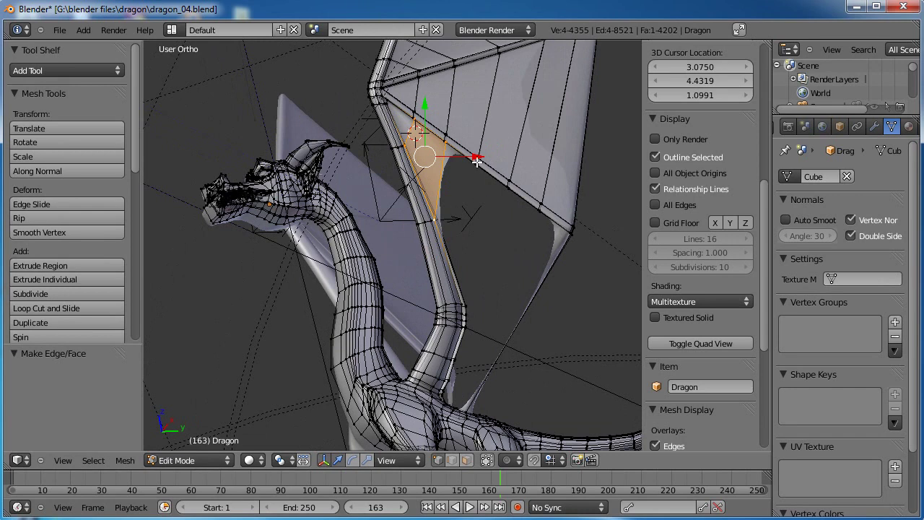
Connect the arm vertex just above the elbow to the lower finger vertex nearest its tip with an edge
{"action": "middle_click_drag", "start_coordinate": [452, 185], "coordinate": [462, 174]}
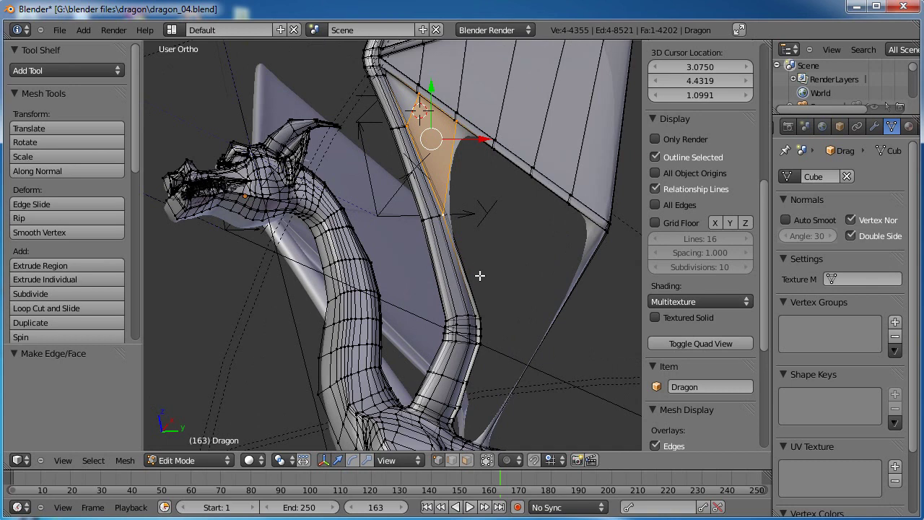
{"action": "scroll", "coordinate": [477, 315], "scroll_direction": "up", "scroll_amount": 4}
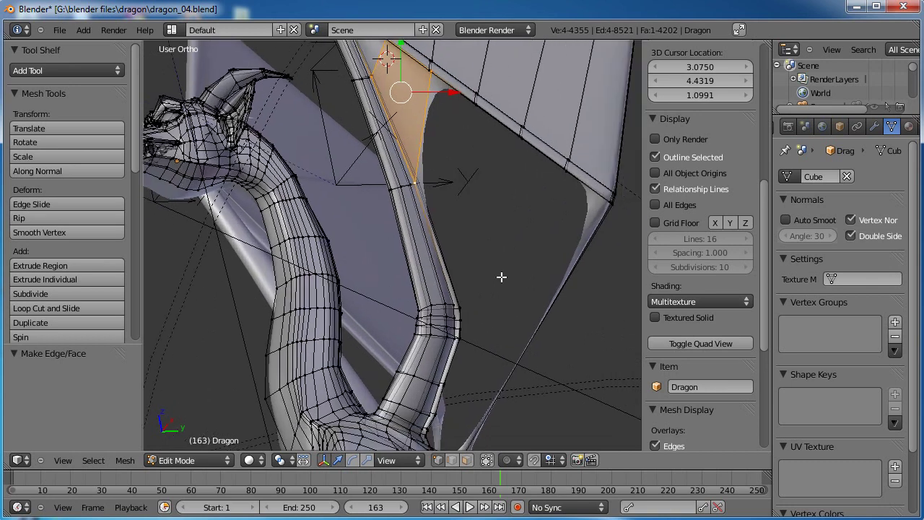
{"action": "scroll", "coordinate": [456, 264], "scroll_direction": "up", "scroll_amount": 1}
{"action": "right_click", "coordinate": [389, 315]}
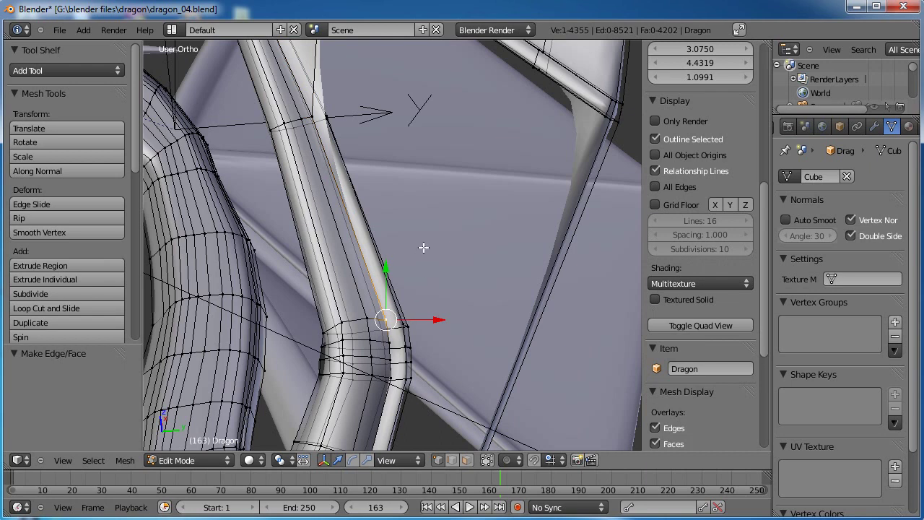
{"action": "scroll", "coordinate": [423, 256], "scroll_direction": "down", "scroll_amount": 3}
{"action": "right_click", "coordinate": [489, 159], "text": "shift"}
{"action": "key", "text": "f"}
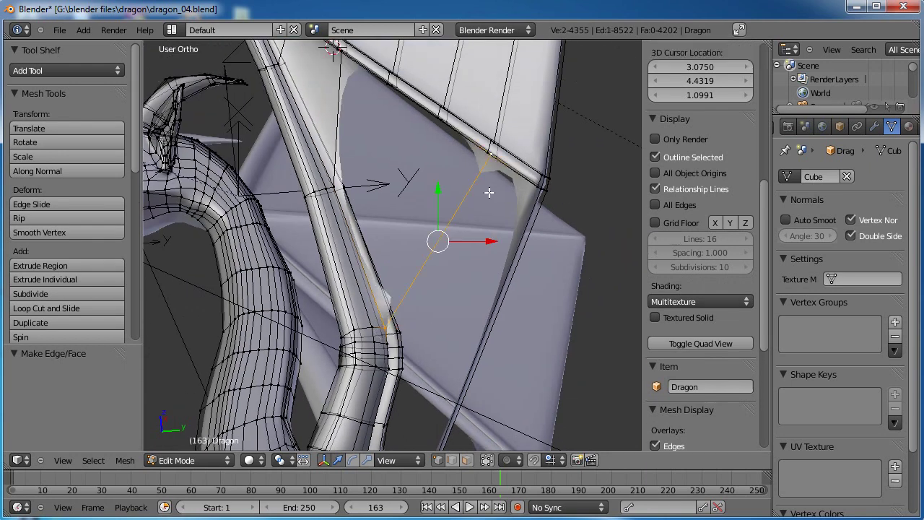
{"action": "middle_click_drag", "start_coordinate": [469, 190], "coordinate": [495, 187]}
{"action": "middle_click_drag", "start_coordinate": [542, 233], "coordinate": [442, 222]}
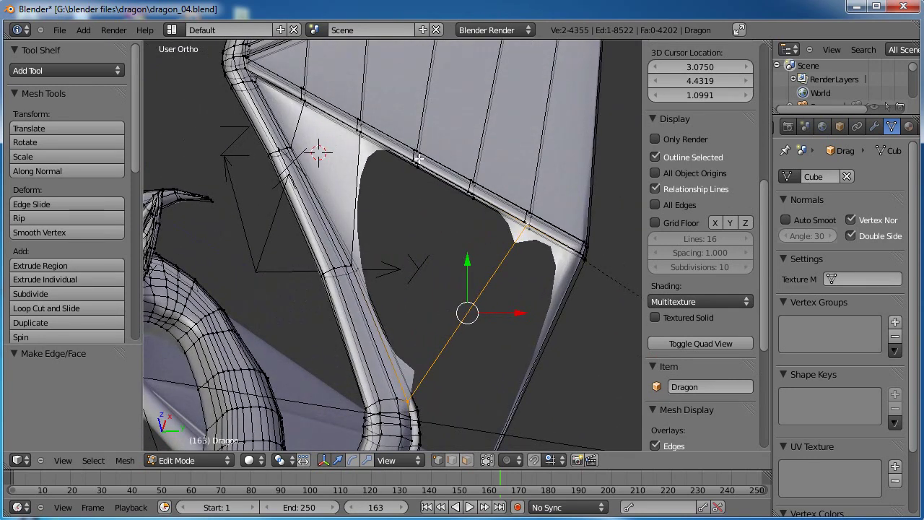
Try a single loop cut around the arm segment above the elbow
{"action": "key", "text": "ctrl+r"}
{"action": "left_click", "coordinate": [375, 313]}
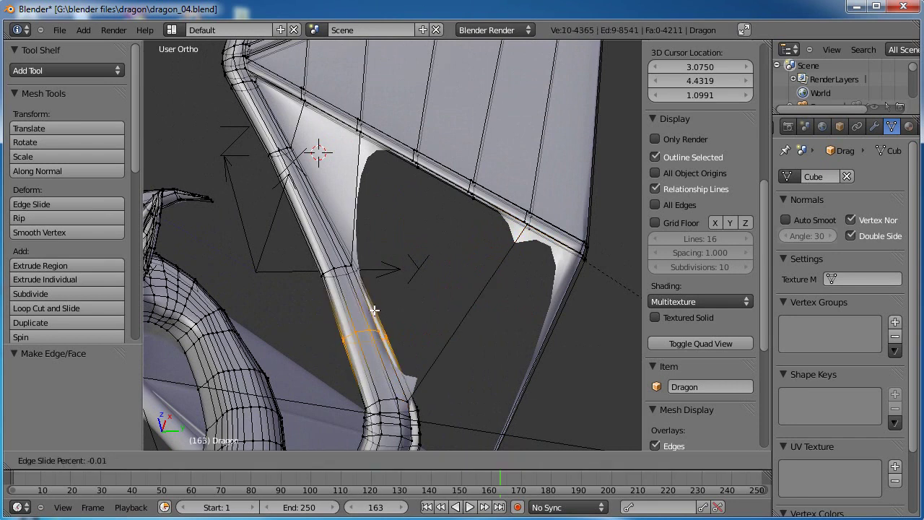
{"action": "left_click", "coordinate": [375, 318]}
{"action": "key", "text": "ctrl+z"}
Add two loop cuts around the arm segment above the elbow
{"action": "key", "text": "ctrl+r"}
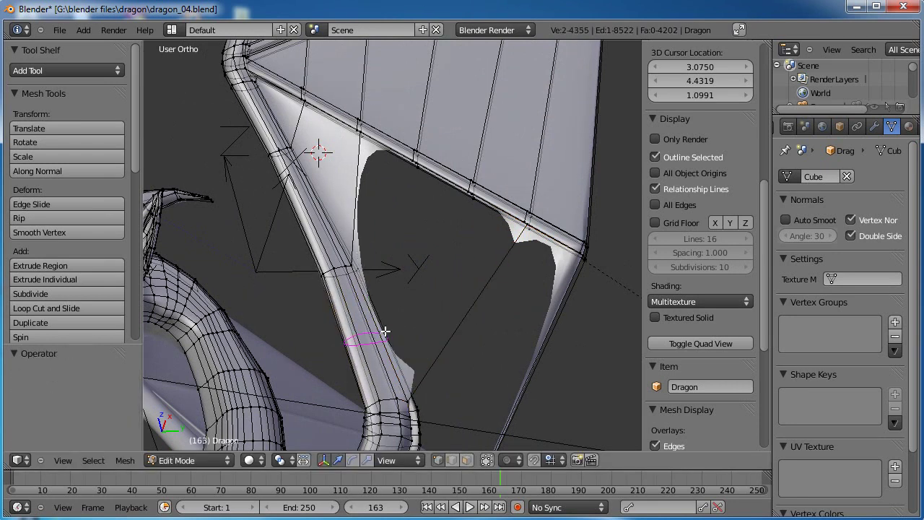
{"action": "scroll", "coordinate": [385, 331], "scroll_direction": "up", "scroll_amount": 1}
{"action": "left_click", "coordinate": [385, 331]}
{"action": "left_click", "coordinate": [427, 291]}
Fill the next two membrane faces between the lower finger vertices and the new loop cut vertices on the arm
{"action": "middle_click_drag", "start_coordinate": [427, 291], "coordinate": [393, 266]}
{"action": "right_click", "coordinate": [303, 241]}
{"action": "right_click", "coordinate": [301, 65], "text": "shift"}
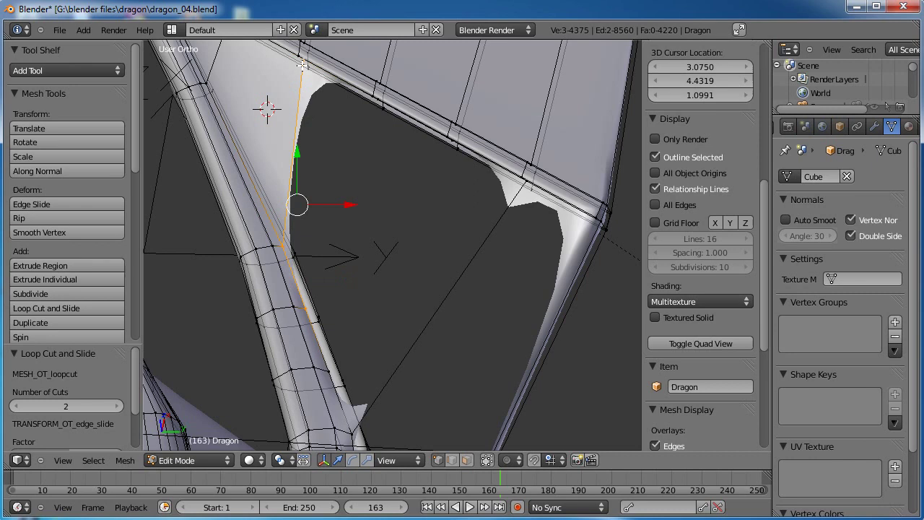
{"action": "right_click", "coordinate": [376, 105], "text": "shift"}
{"action": "key", "text": "f"}
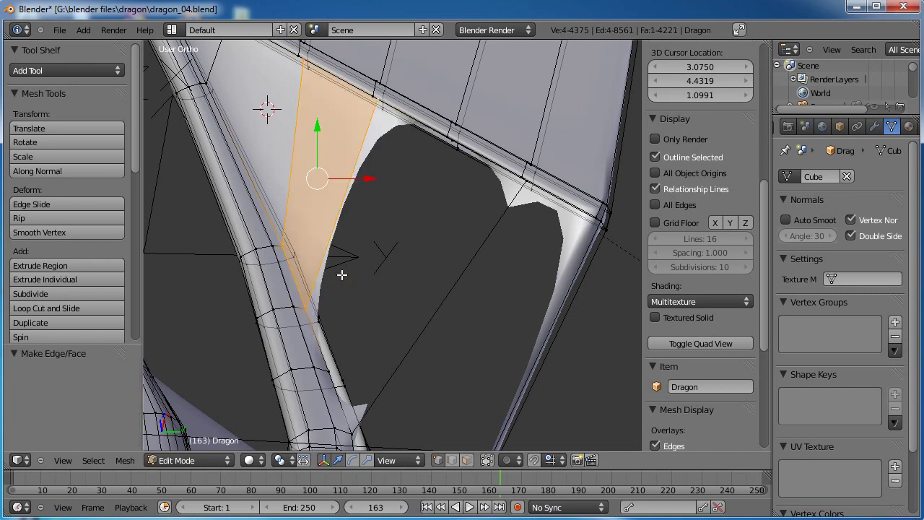
{"action": "right_click", "coordinate": [308, 306]}
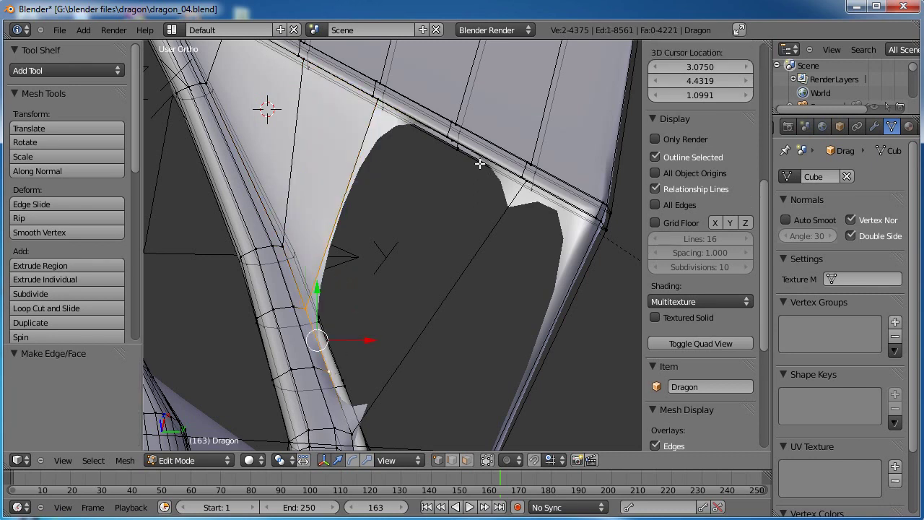
{"action": "right_click", "coordinate": [455, 143], "text": "shift"}
{"action": "right_click", "coordinate": [382, 103], "text": "shift"}
{"action": "key", "text": "f"}
Fill the membrane face beside the diagonal edge that runs from the elbow to the lower finger
{"action": "middle_click_drag", "start_coordinate": [449, 213], "coordinate": [348, 235], "text": "shift"}
{"action": "right_click", "coordinate": [325, 259]}
{"action": "right_click", "coordinate": [346, 312], "text": "shift"}
{"action": "right_click", "coordinate": [525, 75], "text": "shift"}
{"action": "middle_click_drag", "start_coordinate": [451, 77], "coordinate": [435, 146], "text": "shift"}
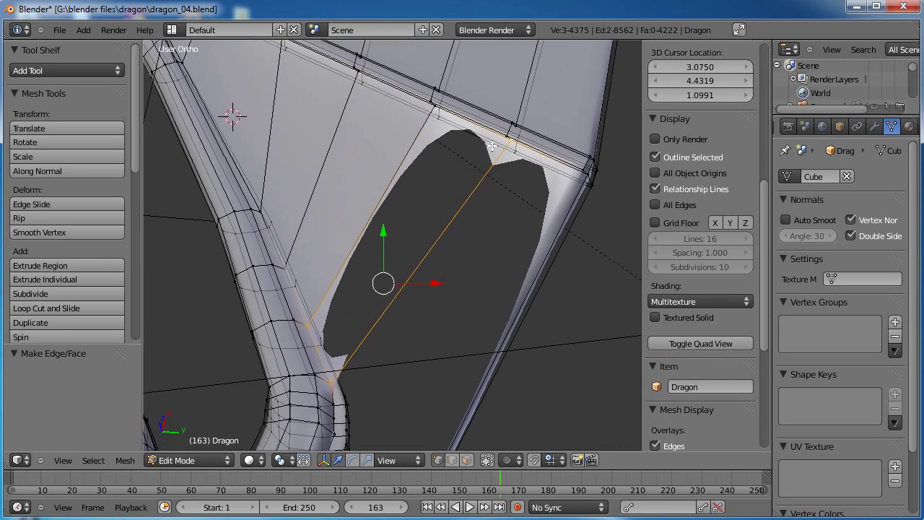
{"action": "right_click", "coordinate": [440, 109], "text": "shift"}
{"action": "key", "text": "f"}
Deselect everything and examine the remaining gap between the filled membrane, the arm, the thin rear strip and the body
{"action": "middle_click_drag", "start_coordinate": [446, 220], "coordinate": [441, 265]}
{"action": "middle_click_drag", "start_coordinate": [379, 320], "coordinate": [500, 246]}
{"action": "scroll", "coordinate": [498, 231], "scroll_direction": "up", "scroll_amount": 3}
{"action": "key", "text": "a"}
{"action": "scroll", "coordinate": [495, 233], "scroll_direction": "down", "scroll_amount": 3}
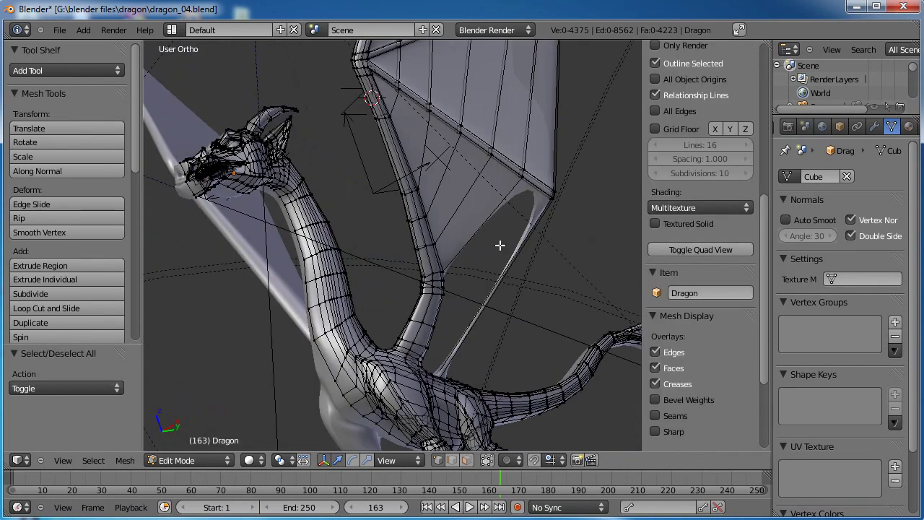
{"action": "middle_click_drag", "start_coordinate": [522, 280], "coordinate": [456, 241]}
{"action": "scroll", "coordinate": [482, 229], "scroll_direction": "up", "scroll_amount": 3}
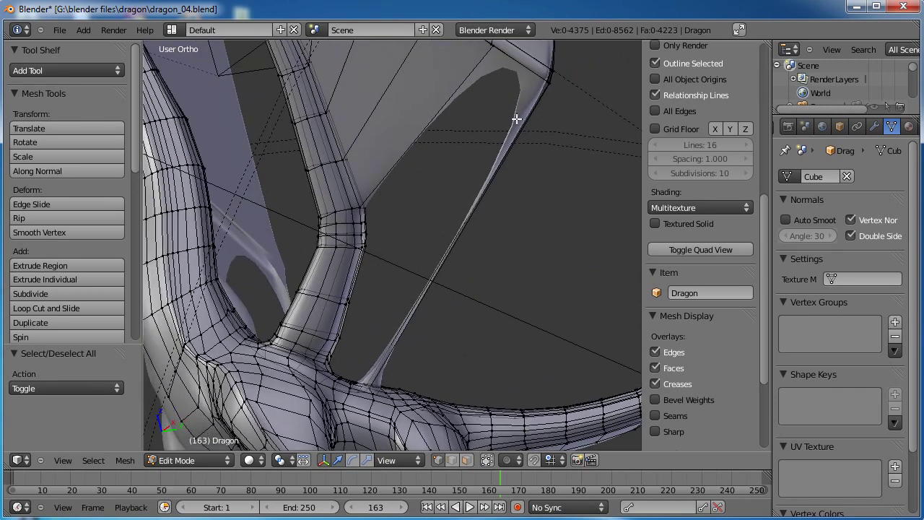
{"action": "middle_click_drag", "start_coordinate": [480, 284], "coordinate": [438, 136]}
{"action": "middle_click_drag", "start_coordinate": [447, 171], "coordinate": [463, 220]}
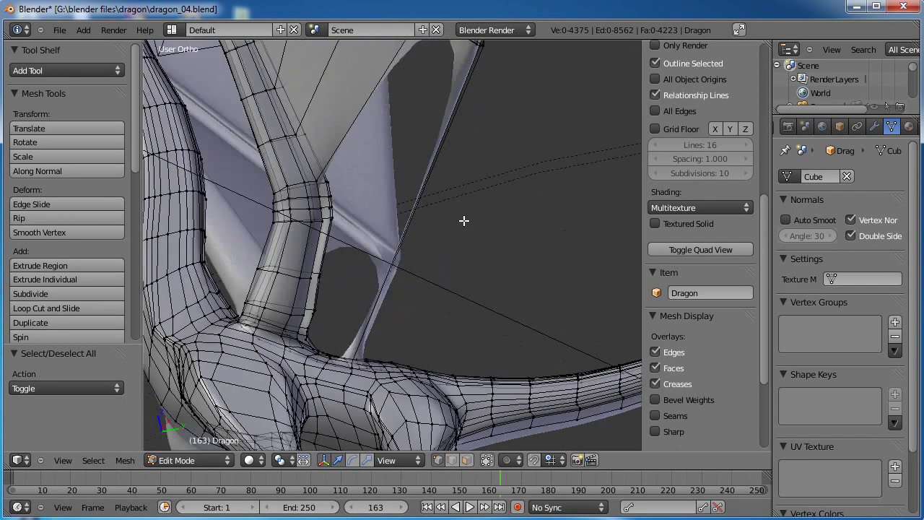
{"action": "middle_click_drag", "start_coordinate": [406, 270], "coordinate": [486, 193]}
{"action": "middle_click_drag", "start_coordinate": [461, 264], "coordinate": [407, 400]}
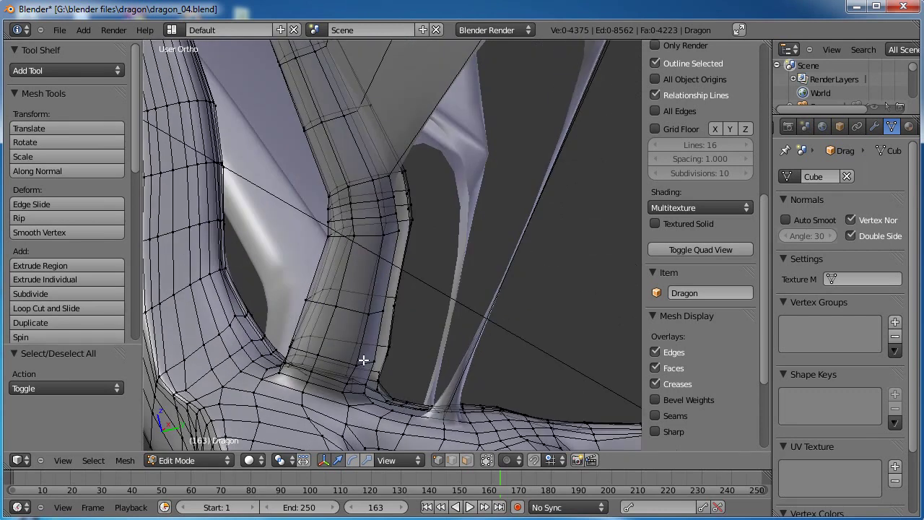
{"action": "scroll", "coordinate": [387, 325], "scroll_direction": "down", "scroll_amount": 6}
{"action": "scroll", "coordinate": [389, 305], "scroll_direction": "up", "scroll_amount": 3}
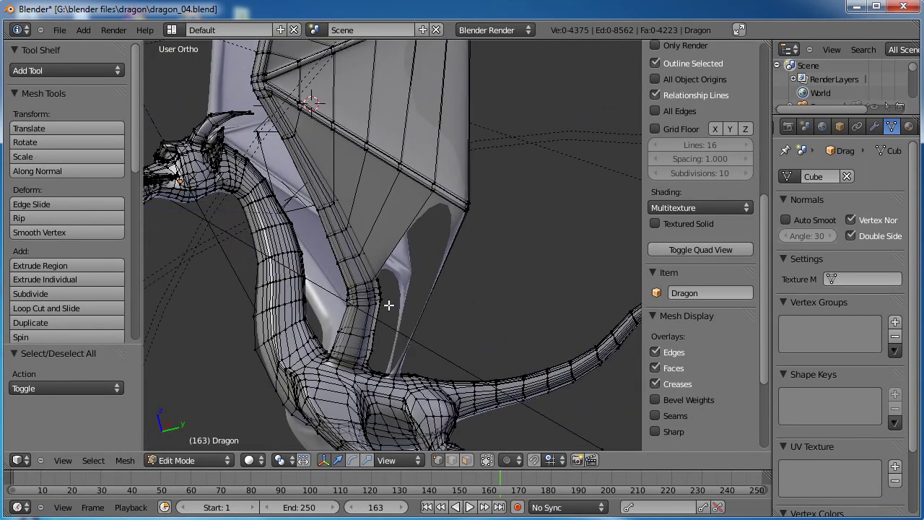
{"action": "scroll", "coordinate": [388, 306], "scroll_direction": "up", "scroll_amount": 3}
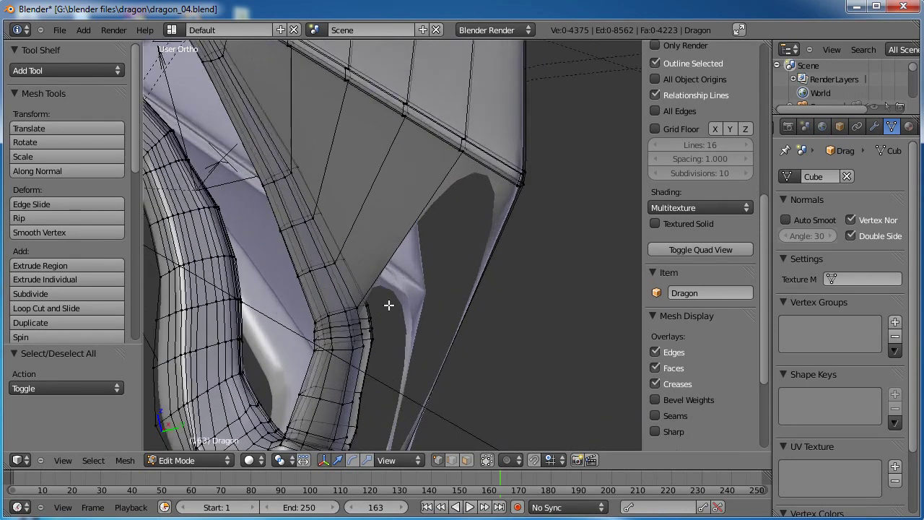
{"action": "middle_click_drag", "start_coordinate": [392, 299], "coordinate": [408, 250]}
{"action": "scroll", "coordinate": [407, 251], "scroll_direction": "down", "scroll_amount": 3}
Try adding three loop cuts through the filled membrane, running from the finger joint to its open diagonal edge
{"action": "key", "text": "ctrl+r"}
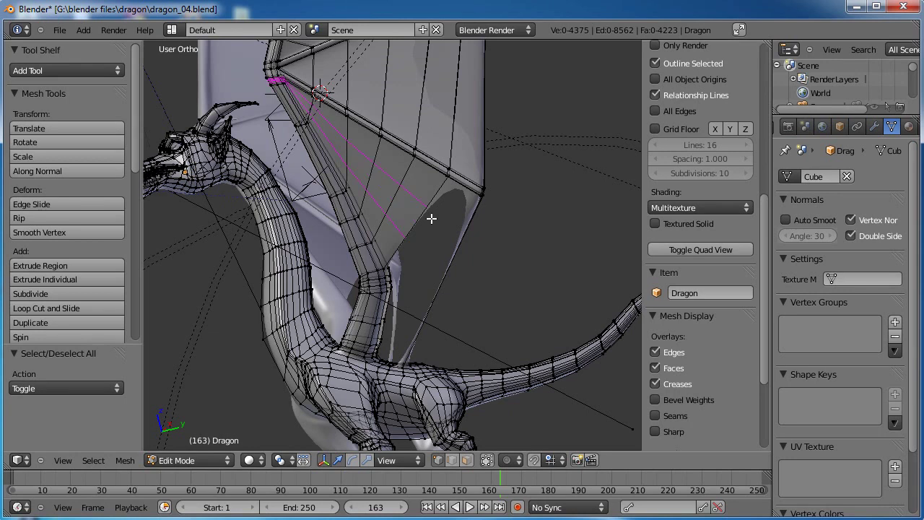
{"action": "middle_click_drag", "start_coordinate": [498, 333], "coordinate": [455, 270], "text": "shift"}
{"action": "scroll", "coordinate": [474, 240], "scroll_direction": "up", "scroll_amount": 5}
{"action": "scroll", "coordinate": [401, 310], "scroll_direction": "up", "scroll_amount": 2}
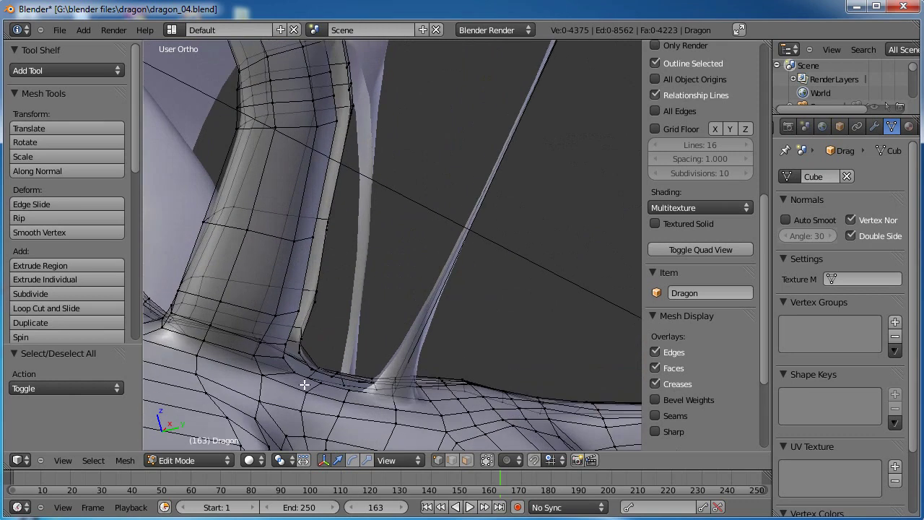
{"action": "middle_click_drag", "start_coordinate": [352, 392], "coordinate": [386, 313]}
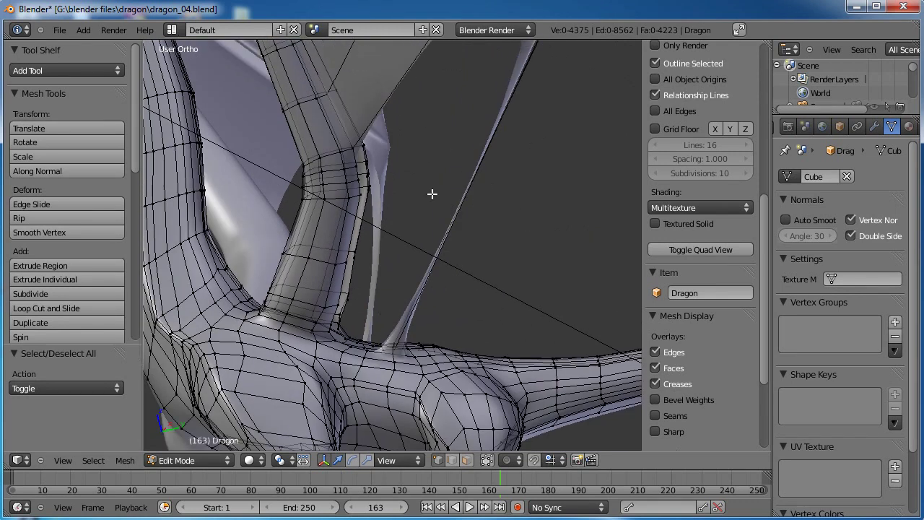
{"action": "scroll", "coordinate": [345, 341], "scroll_direction": "down", "scroll_amount": 4}
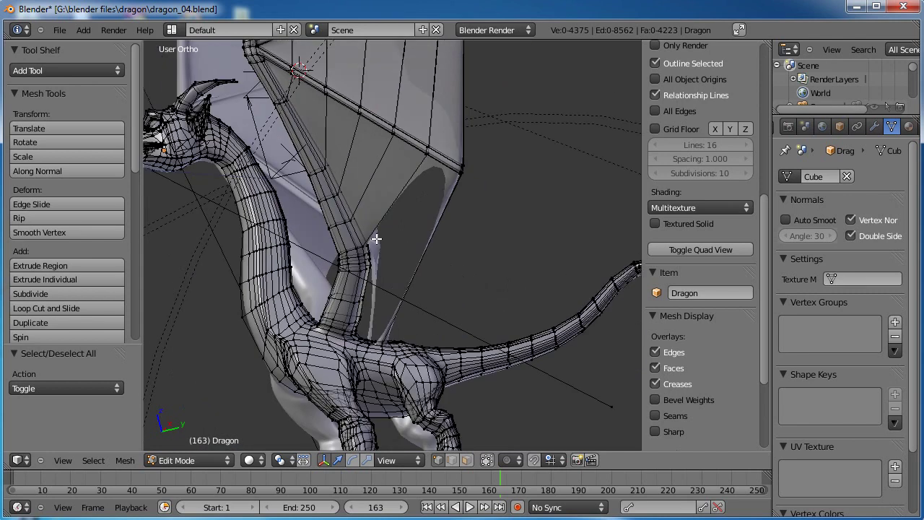
{"action": "scroll", "coordinate": [378, 240], "scroll_direction": "up", "scroll_amount": 2}
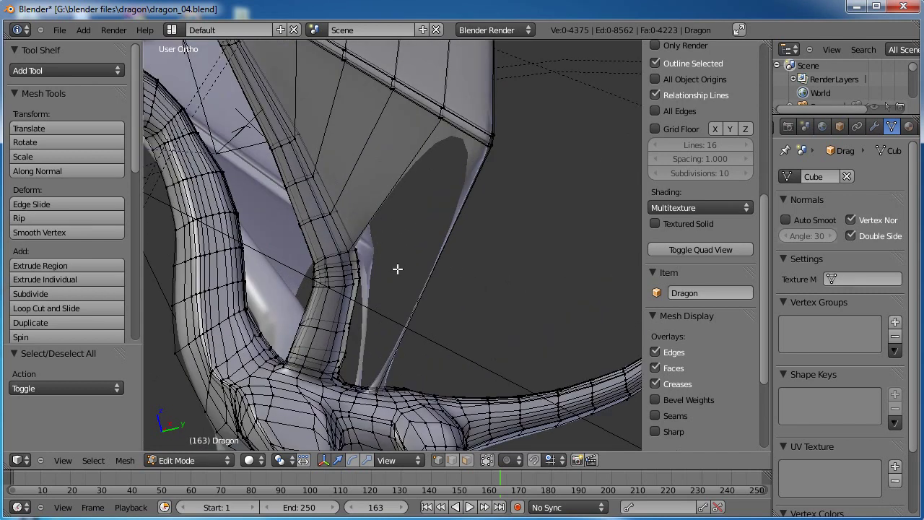
{"action": "left_click", "coordinate": [432, 175]}
{"action": "middle_click_drag", "start_coordinate": [417, 231], "coordinate": [421, 151]}
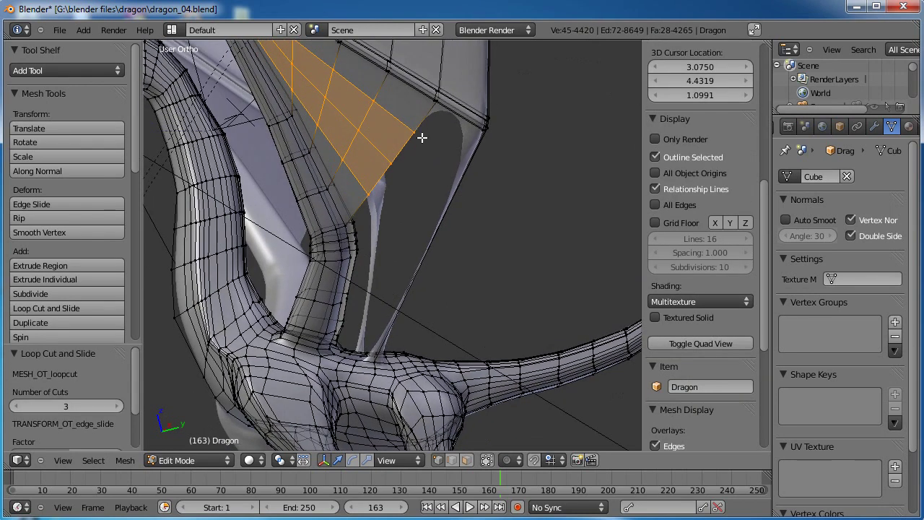
{"action": "middle_click_drag", "start_coordinate": [434, 157], "coordinate": [474, 236]}
{"action": "scroll", "coordinate": [396, 174], "scroll_direction": "down", "scroll_amount": 3}
{"action": "key", "text": "ctrl+z"}
Try adding five loop cuts across the thin membrane strip between the lower finger's tip and the body
{"action": "scroll", "coordinate": [479, 235], "scroll_direction": "up", "scroll_amount": 6}
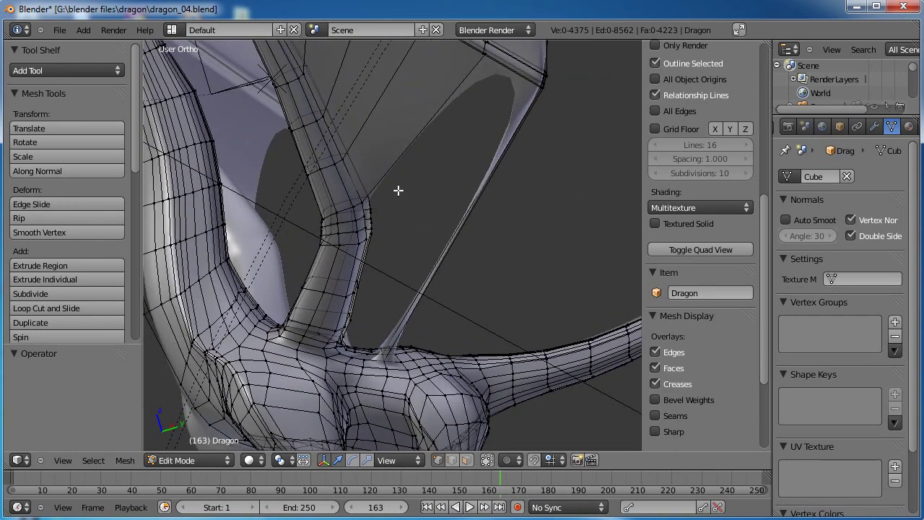
{"action": "scroll", "coordinate": [399, 186], "scroll_direction": "up", "scroll_amount": 2}
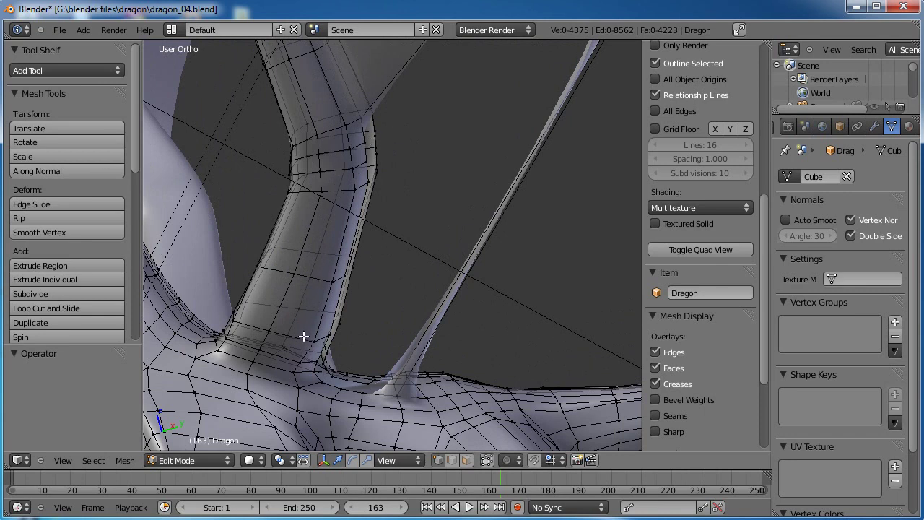
{"action": "middle_click_drag", "start_coordinate": [383, 332], "coordinate": [449, 227]}
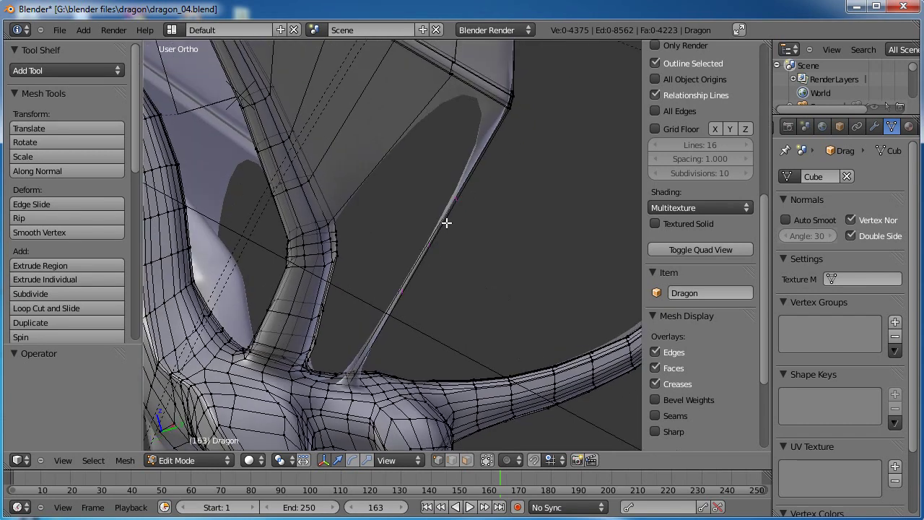
{"action": "left_click", "coordinate": [446, 223]}
{"action": "left_click", "coordinate": [445, 222]}
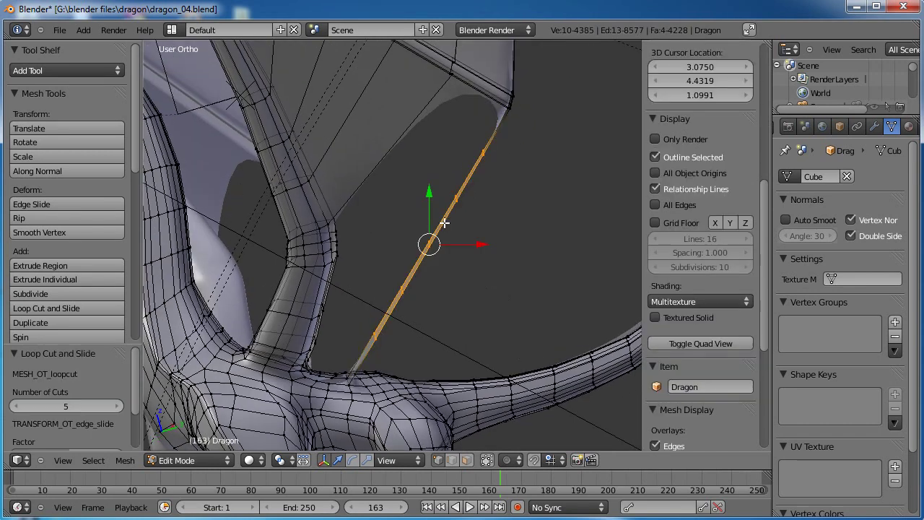
{"action": "right_click", "coordinate": [333, 238]}
{"action": "right_click", "coordinate": [337, 224], "text": "shift"}
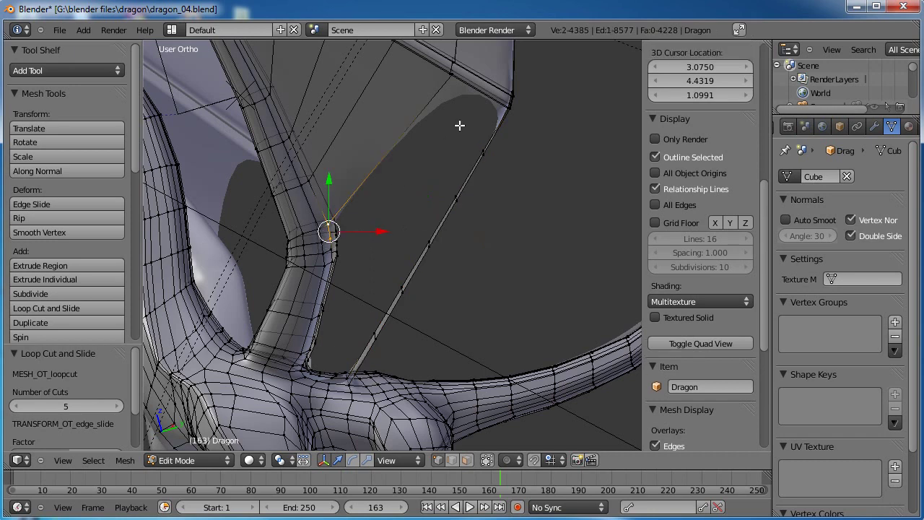
{"action": "middle_click_drag", "start_coordinate": [472, 152], "coordinate": [477, 138]}
{"action": "right_click", "coordinate": [505, 205], "text": "alt"}
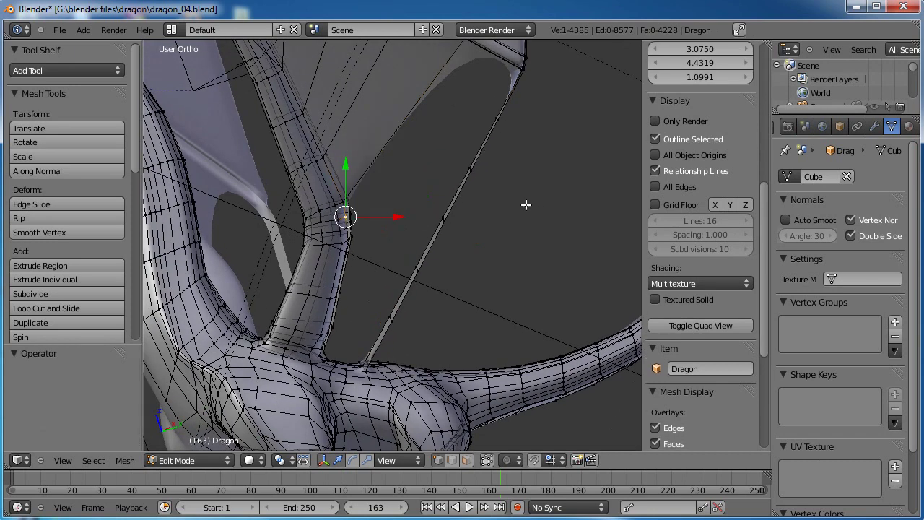
{"action": "key", "text": "ctrl+z"}
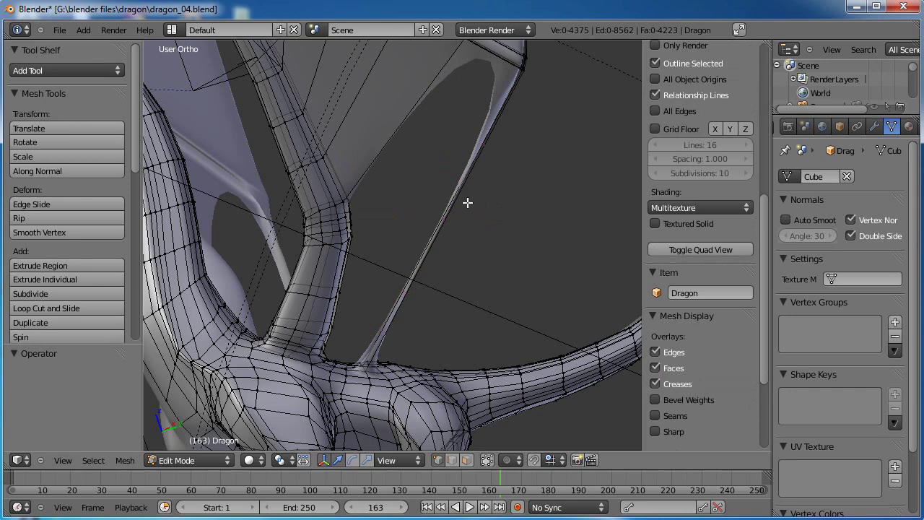
Add four loop cuts across the thin membrane strip between the lower finger's tip and the body
{"action": "left_click", "coordinate": [468, 203]}
{"action": "left_click", "coordinate": [464, 204]}
{"action": "middle_click_drag", "start_coordinate": [380, 204], "coordinate": [364, 244], "text": "shift"}
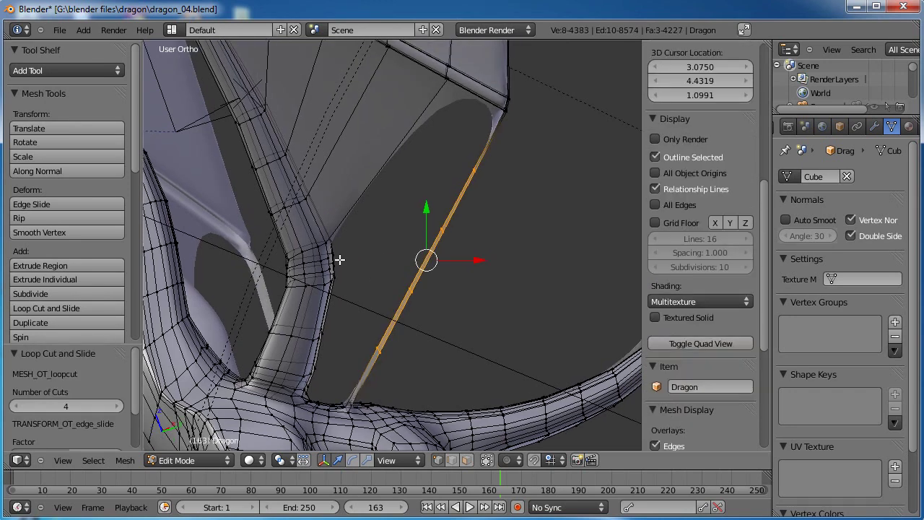
Fill a face between the membrane's open diagonal edge, the lower finger's tip and the outer side of the arm's elbow
{"action": "right_click", "coordinate": [330, 256]}
{"action": "middle_click_drag", "start_coordinate": [434, 191], "coordinate": [416, 333]}
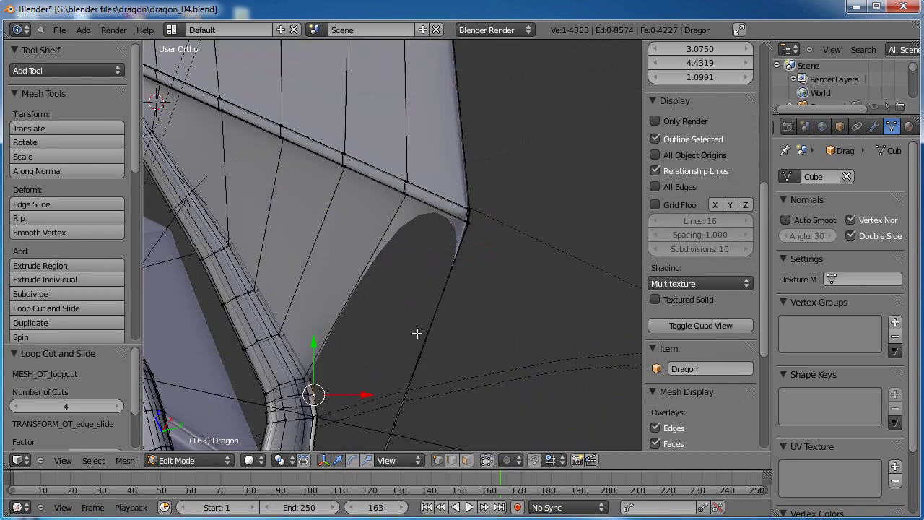
{"action": "middle_click_drag", "start_coordinate": [390, 236], "coordinate": [387, 207]}
{"action": "middle_click_drag", "start_coordinate": [411, 159], "coordinate": [390, 249]}
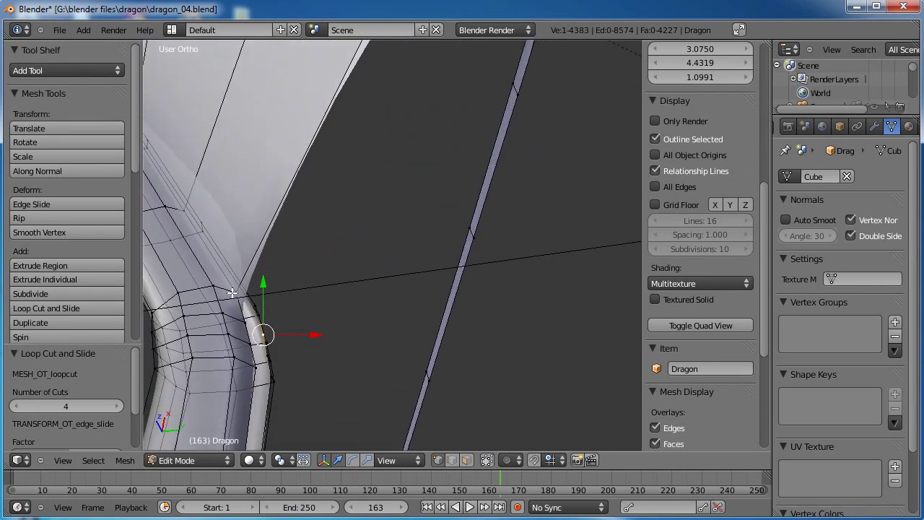
{"action": "right_click", "coordinate": [239, 318], "text": "shift"}
{"action": "middle_click_drag", "start_coordinate": [450, 235], "coordinate": [442, 276]}
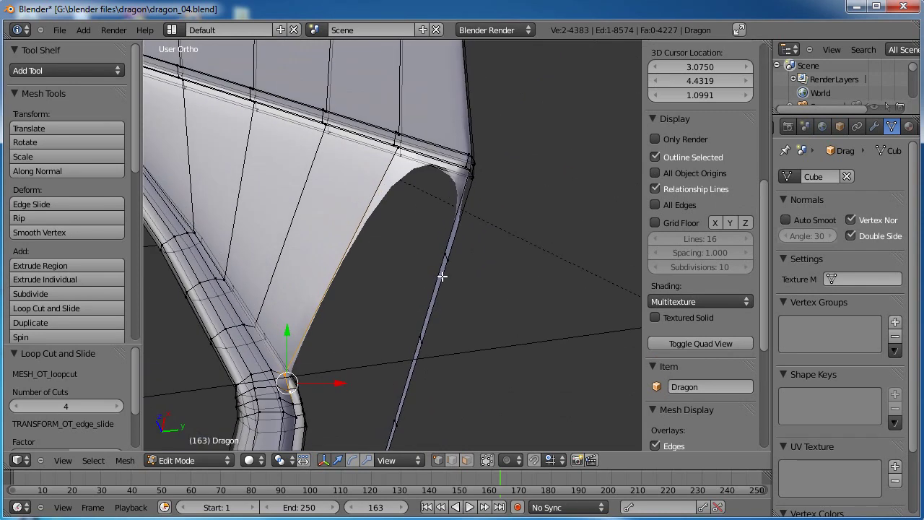
{"action": "right_click", "coordinate": [469, 177], "text": "shift"}
{"action": "right_click", "coordinate": [468, 179], "text": "shift"}
{"action": "scroll", "coordinate": [515, 212], "scroll_direction": "up", "scroll_amount": 3}
{"action": "middle_click_drag", "start_coordinate": [514, 213], "coordinate": [412, 347], "text": "shift"}
{"action": "scroll", "coordinate": [414, 345], "scroll_direction": "up", "scroll_amount": 3}
{"action": "middle_click_drag", "start_coordinate": [461, 300], "coordinate": [408, 267]}
{"action": "right_click", "coordinate": [367, 217], "text": "shift"}
{"action": "right_click", "coordinate": [369, 227], "text": "shift"}
{"action": "right_click", "coordinate": [353, 198], "text": "shift"}
{"action": "right_click", "coordinate": [368, 219], "text": "shift"}
{"action": "right_click", "coordinate": [366, 222], "text": "shift"}
{"action": "right_click", "coordinate": [365, 226], "text": "shift"}
{"action": "right_click", "coordinate": [368, 222], "text": "shift"}
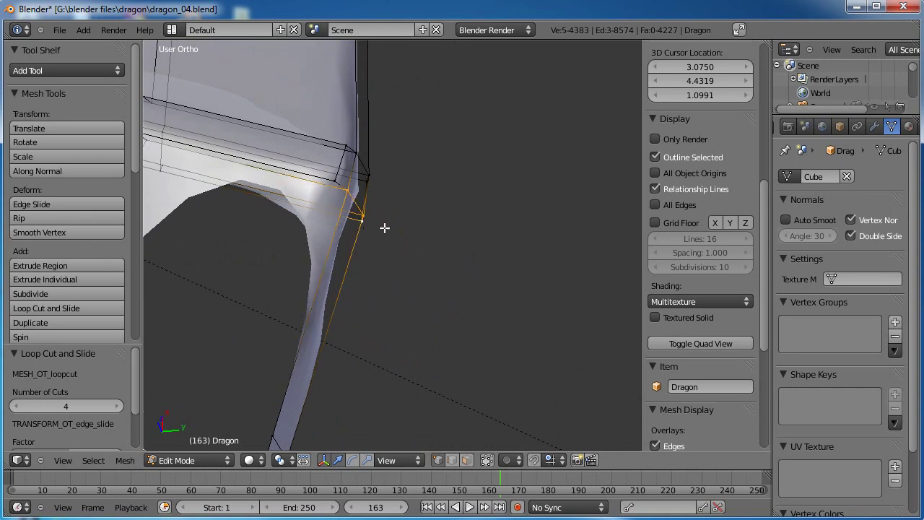
{"action": "key", "text": "b"}
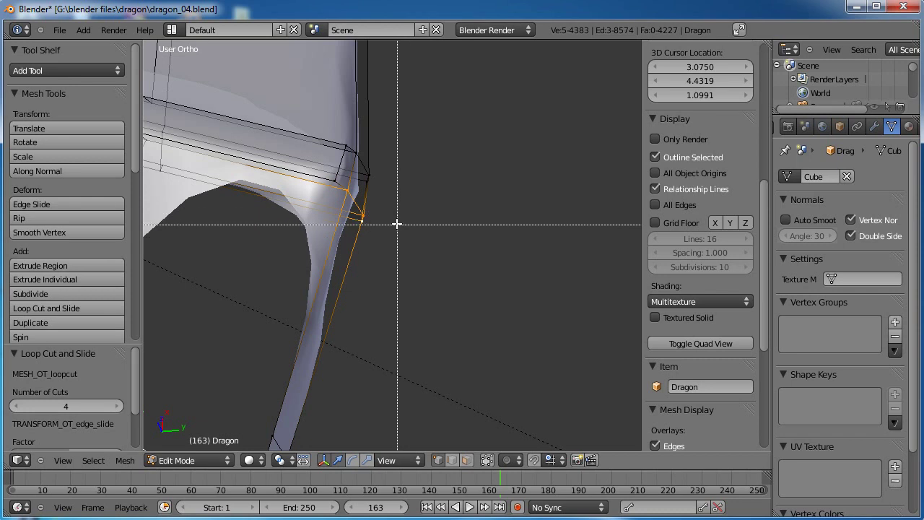
{"action": "middle_click_drag", "start_coordinate": [393, 210], "coordinate": [504, 192]}
{"action": "scroll", "coordinate": [362, 245], "scroll_direction": "down", "scroll_amount": 3}
{"action": "right_click", "coordinate": [396, 140], "text": "shift"}
{"action": "scroll", "coordinate": [411, 218], "scroll_direction": "down", "scroll_amount": 4}
{"action": "scroll", "coordinate": [431, 192], "scroll_direction": "down", "scroll_amount": 1, "text": "shift"}
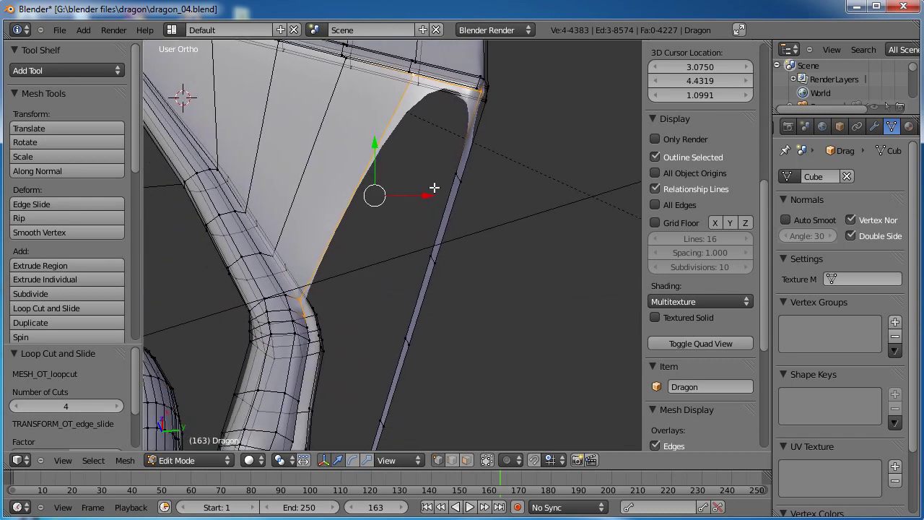
{"action": "key", "text": "f"}
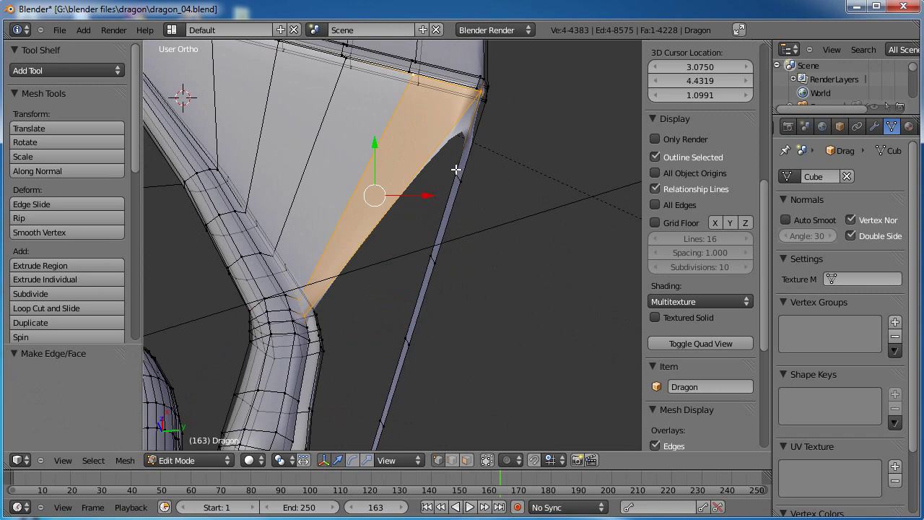
Fill a face from the elbow to the strip's section between the finger tip and its first loop cut
{"action": "right_click", "coordinate": [456, 169], "text": "alt"}
{"action": "scroll", "coordinate": [475, 162], "scroll_direction": "up", "scroll_amount": 4}
{"action": "middle_click_drag", "start_coordinate": [455, 269], "coordinate": [485, 200], "text": "shift"}
{"action": "right_click", "coordinate": [287, 375], "text": "shift"}
{"action": "right_click", "coordinate": [280, 360], "text": "shift"}
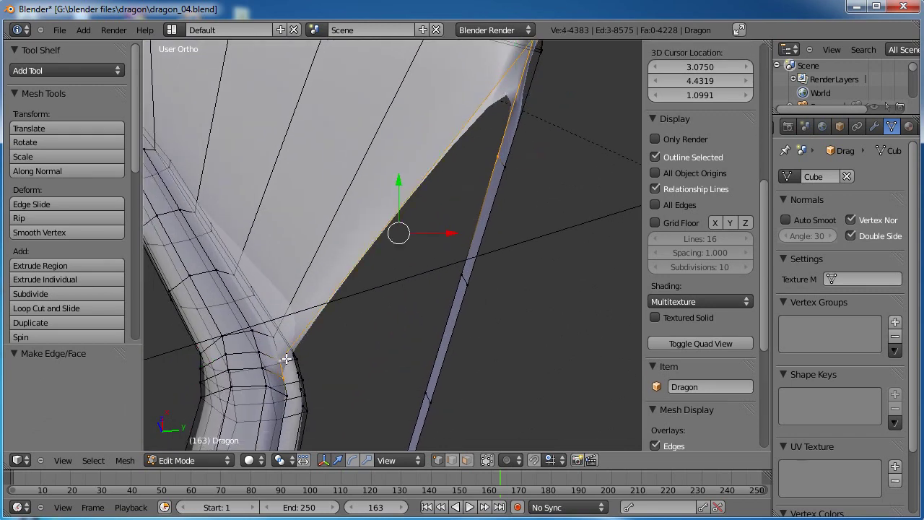
{"action": "key", "text": "f"}
Fill a face joining the arm just below the elbow to the strip's section between its first and second loop cuts
{"action": "scroll", "coordinate": [383, 338], "scroll_direction": "down", "scroll_amount": 2}
{"action": "right_click", "coordinate": [301, 330]}
{"action": "right_click", "coordinate": [301, 319], "text": "shift"}
{"action": "right_click", "coordinate": [512, 104], "text": "shift"}
{"action": "right_click", "coordinate": [517, 94], "text": "shift"}
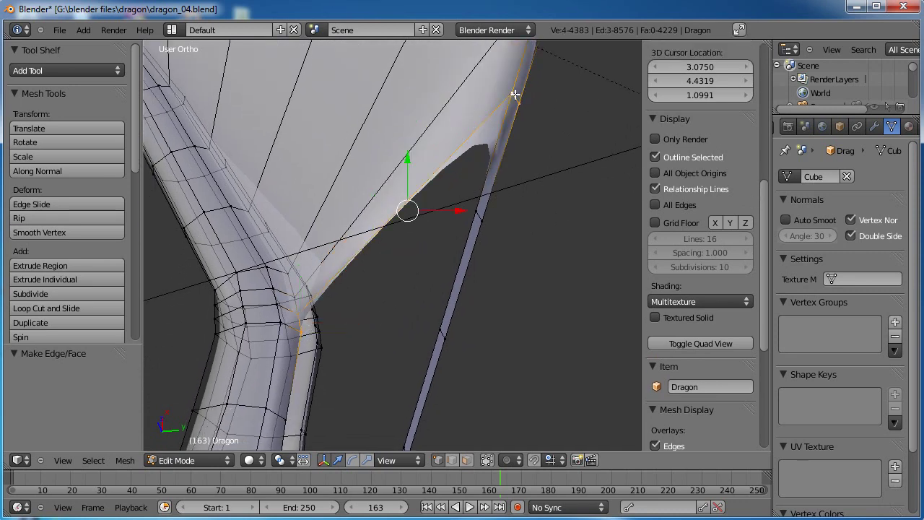
{"action": "key", "text": "f"}
{"action": "scroll", "coordinate": [434, 284], "scroll_direction": "down", "scroll_amount": 2}
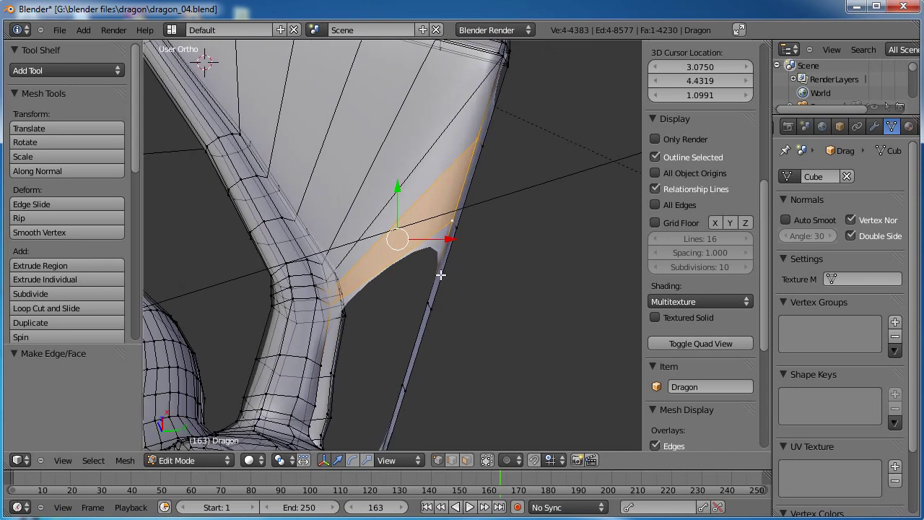
Fill a face joining the arm's next edge down to the strip's section between its second and third loop cuts
{"action": "scroll", "coordinate": [434, 284], "scroll_direction": "up", "scroll_amount": 4}
{"action": "right_click", "coordinate": [359, 249]}
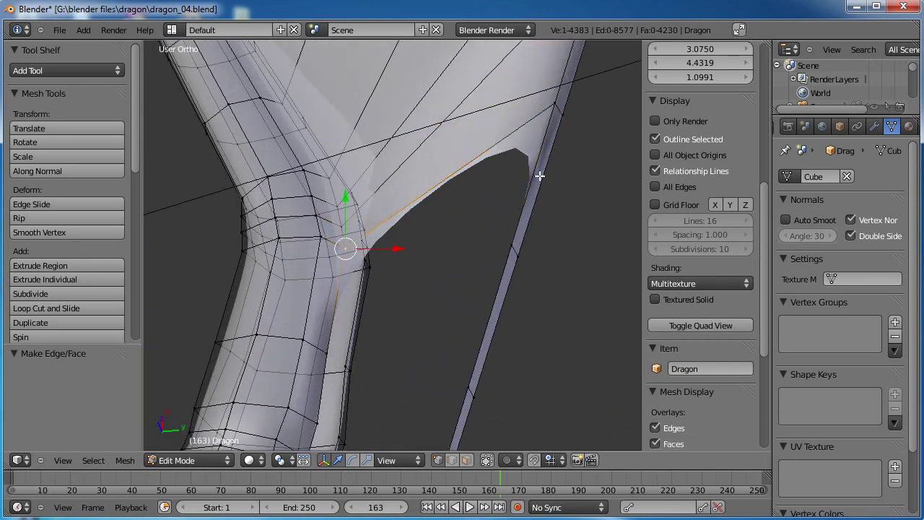
{"action": "right_click", "coordinate": [555, 104], "text": "shift"}
{"action": "right_click", "coordinate": [503, 257], "text": "shift"}
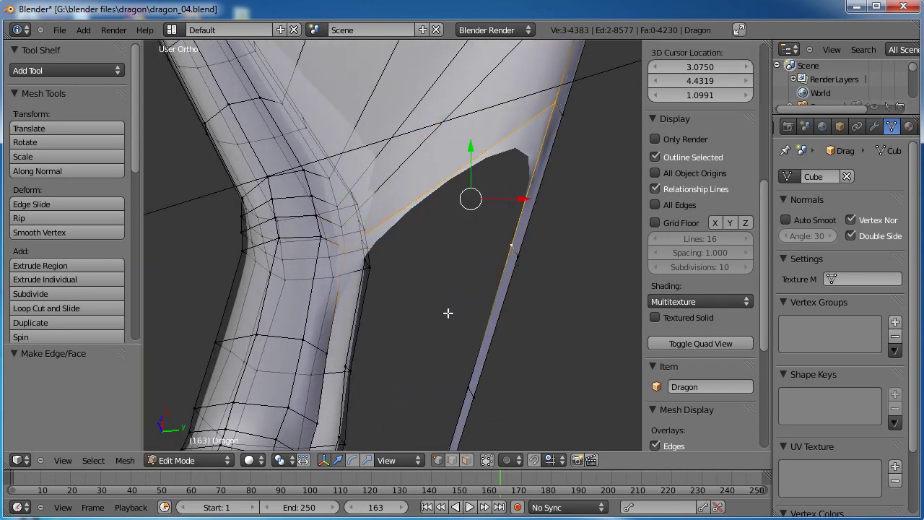
{"action": "right_click", "coordinate": [329, 354], "text": "shift"}
{"action": "key", "text": "f"}
Fill a face joining the lower arm to the strip's section between its third and fourth loop cuts
{"action": "scroll", "coordinate": [378, 337], "scroll_direction": "down", "scroll_amount": 1}
{"action": "middle_click_drag", "start_coordinate": [378, 336], "coordinate": [458, 267]}
{"action": "right_click", "coordinate": [475, 220]}
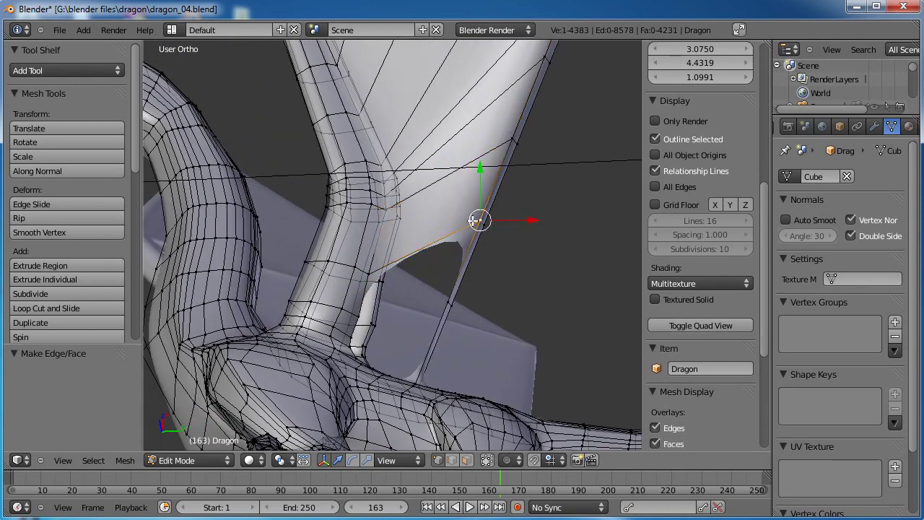
{"action": "right_click", "coordinate": [442, 296], "text": "shift"}
{"action": "right_click", "coordinate": [360, 315], "text": "shift"}
{"action": "right_click", "coordinate": [368, 276], "text": "shift"}
{"action": "key", "text": "f"}
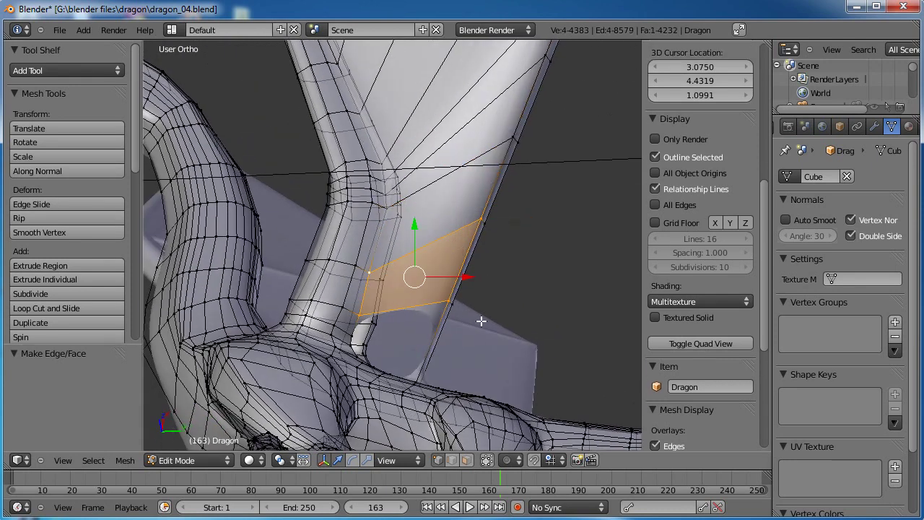
Deselect everything and add two loop cuts across the strip's lowest section, just above the body, without sliding them
{"action": "scroll", "coordinate": [472, 334], "scroll_direction": "up", "scroll_amount": 5}
{"action": "middle_click_drag", "start_coordinate": [478, 237], "coordinate": [503, 253]}
{"action": "middle_click_drag", "start_coordinate": [354, 342], "coordinate": [440, 241]}
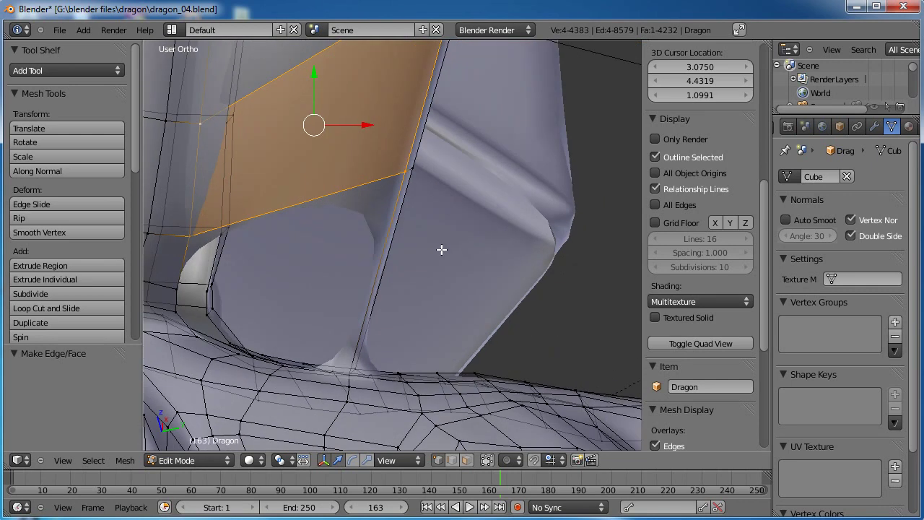
{"action": "middle_click_drag", "start_coordinate": [359, 284], "coordinate": [396, 283], "text": "shift"}
{"action": "key", "text": "a"}
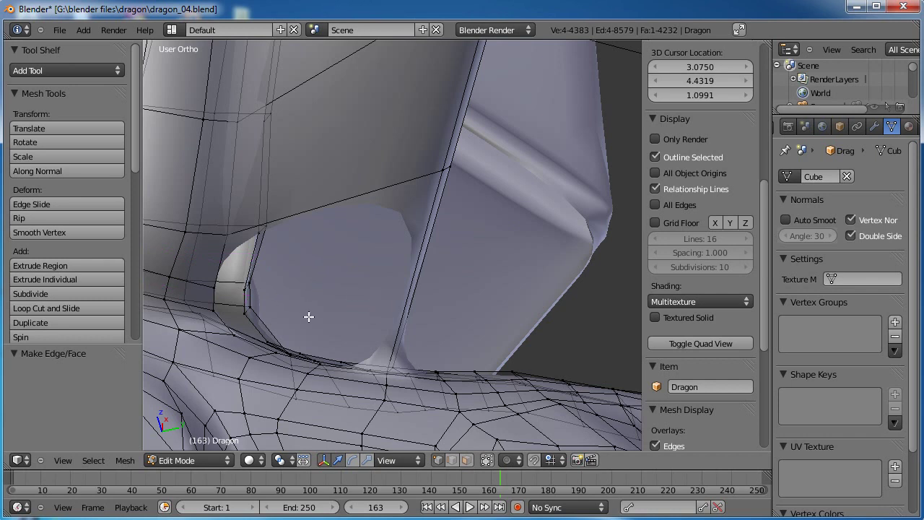
{"action": "middle_click_drag", "start_coordinate": [371, 289], "coordinate": [297, 232]}
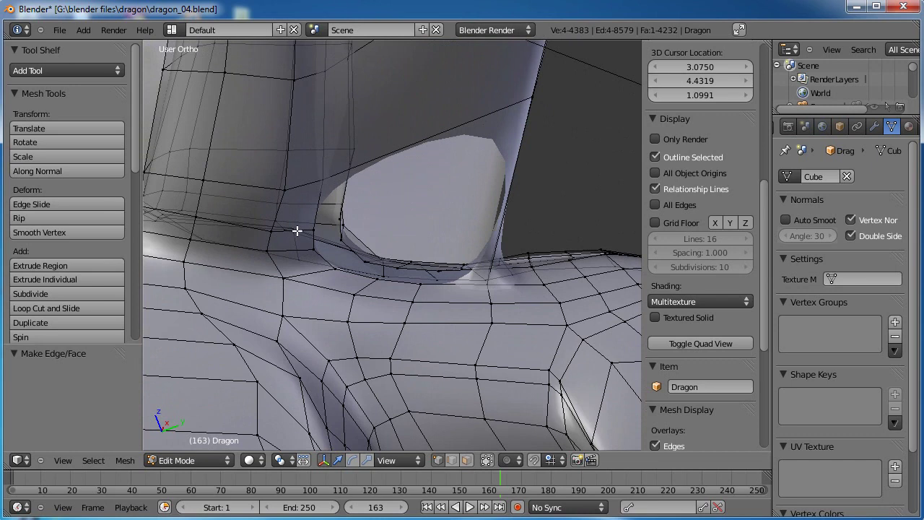
{"action": "left_click", "coordinate": [511, 190]}
{"action": "right_click", "coordinate": [511, 191]}
Fill a face between the arm's base and the strip's section ending at the upper of the two new loop cuts
{"action": "middle_click_drag", "start_coordinate": [512, 191], "coordinate": [341, 261]}
{"action": "right_click", "coordinate": [275, 279]}
{"action": "right_click", "coordinate": [268, 230], "text": "shift"}
{"action": "right_click", "coordinate": [454, 127], "text": "shift"}
{"action": "right_click", "coordinate": [457, 187], "text": "shift"}
{"action": "key", "text": "f"}
Fill a face between the arm's base and the strip's section between the two new loop cuts
{"action": "right_click", "coordinate": [458, 190]}
{"action": "right_click", "coordinate": [462, 245], "text": "shift"}
{"action": "right_click", "coordinate": [285, 299], "text": "shift"}
{"action": "right_click", "coordinate": [278, 282], "text": "shift"}
{"action": "key", "text": "f"}
Add three loop cuts through the filled membrane, running along its length down to the gap at the body
{"action": "middle_click_drag", "start_coordinate": [311, 287], "coordinate": [408, 267]}
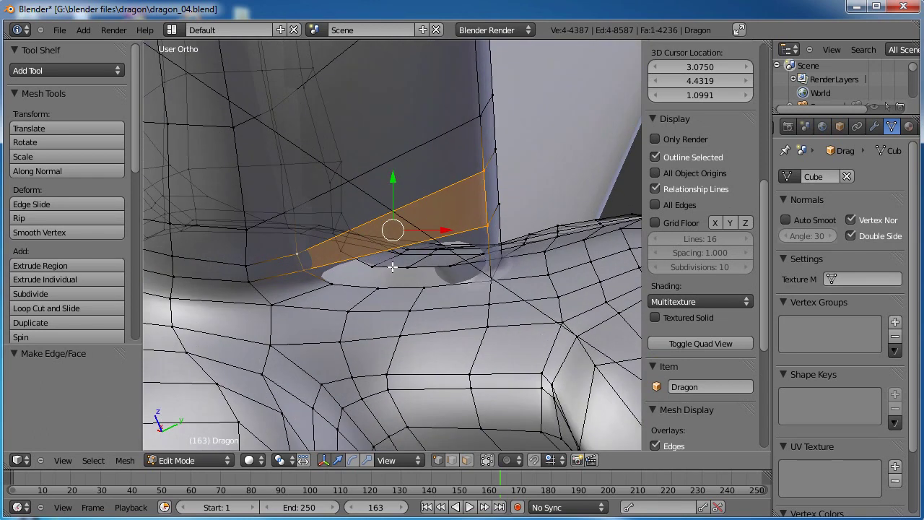
{"action": "scroll", "coordinate": [392, 267], "scroll_direction": "down", "scroll_amount": 4}
{"action": "middle_click_drag", "start_coordinate": [389, 210], "coordinate": [416, 306]}
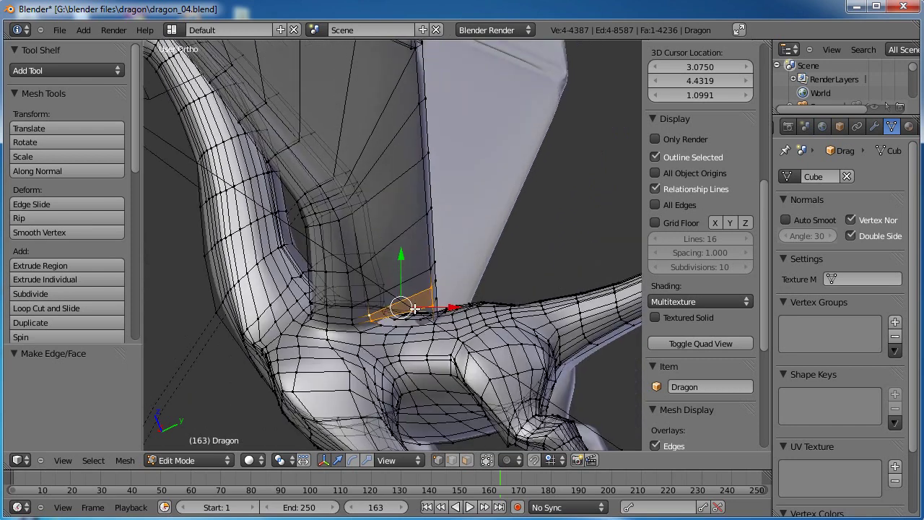
{"action": "key", "text": "ctrl+r"}
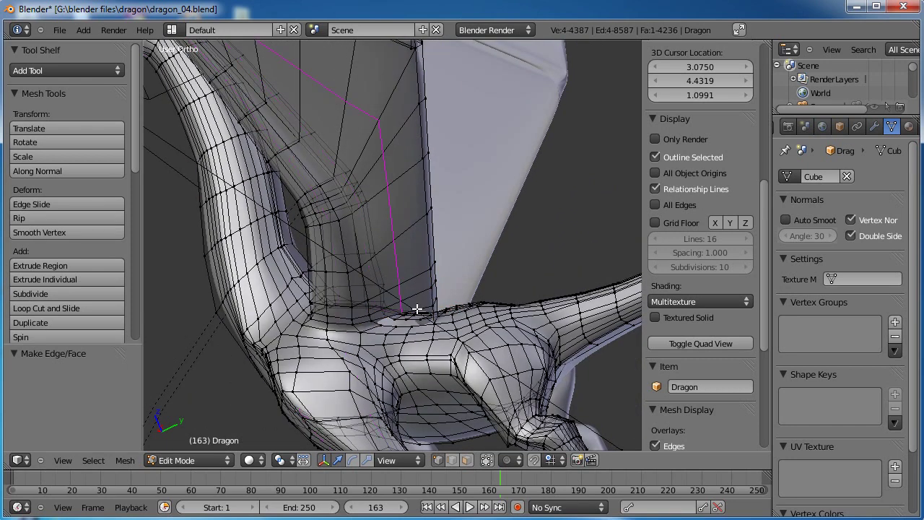
{"action": "scroll", "coordinate": [418, 308], "scroll_direction": "up", "scroll_amount": 1}
{"action": "scroll", "coordinate": [418, 308], "scroll_direction": "up", "scroll_amount": 1}
{"action": "left_click", "coordinate": [418, 308]}
{"action": "scroll", "coordinate": [418, 308], "scroll_direction": "down", "scroll_amount": 3}
{"action": "middle_click_drag", "start_coordinate": [415, 222], "coordinate": [439, 276]}
Merge the membrane's bottom-edge vertex nearest the arm into the adjacent body vertex, using At Last
{"action": "scroll", "coordinate": [439, 276], "scroll_direction": "up", "scroll_amount": 3}
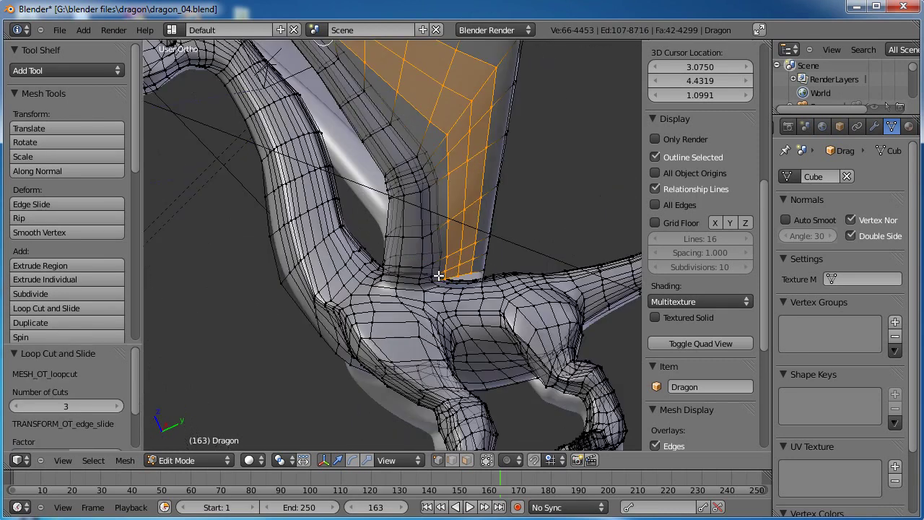
{"action": "scroll", "coordinate": [438, 275], "scroll_direction": "up", "scroll_amount": 6}
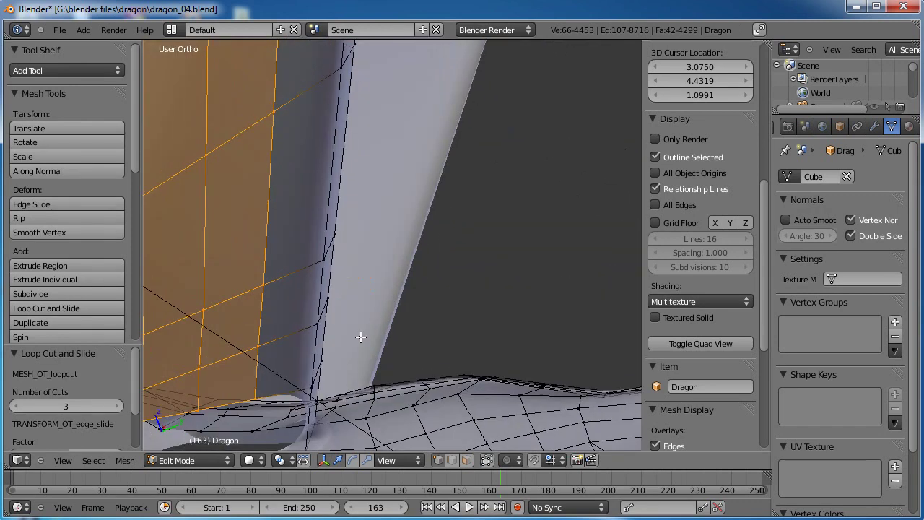
{"action": "middle_click_drag", "start_coordinate": [298, 331], "coordinate": [536, 159], "text": "shift"}
{"action": "scroll", "coordinate": [387, 271], "scroll_direction": "up", "scroll_amount": 1}
{"action": "right_click", "coordinate": [379, 252]}
{"action": "right_click", "coordinate": [343, 283], "text": "shift"}
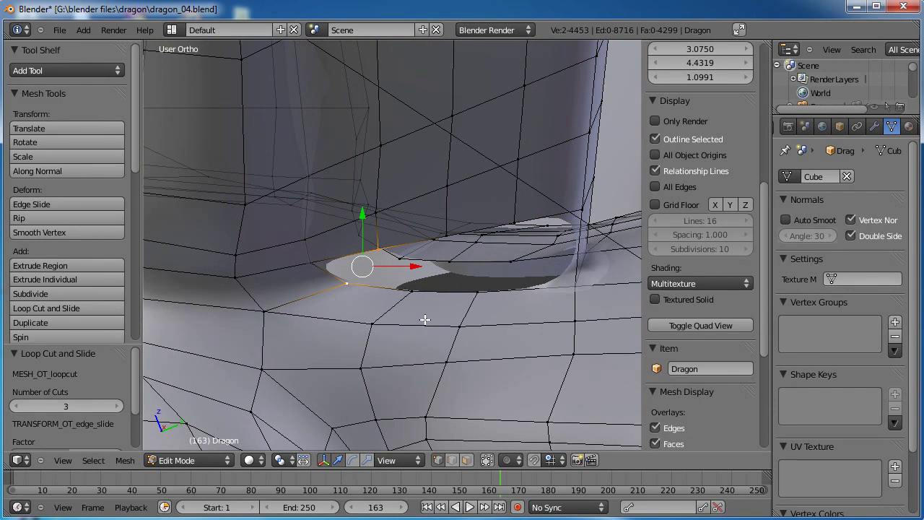
{"action": "key", "text": "alt+m"}
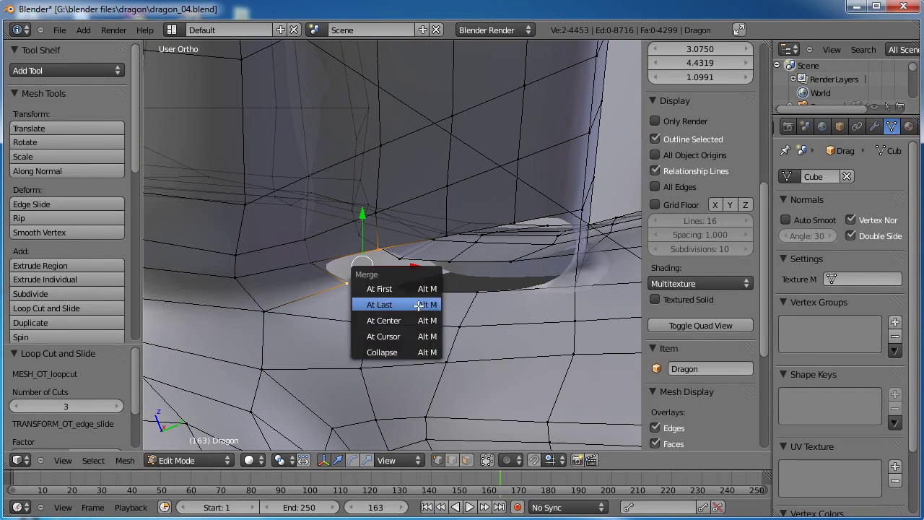
{"action": "left_click", "coordinate": [416, 304]}
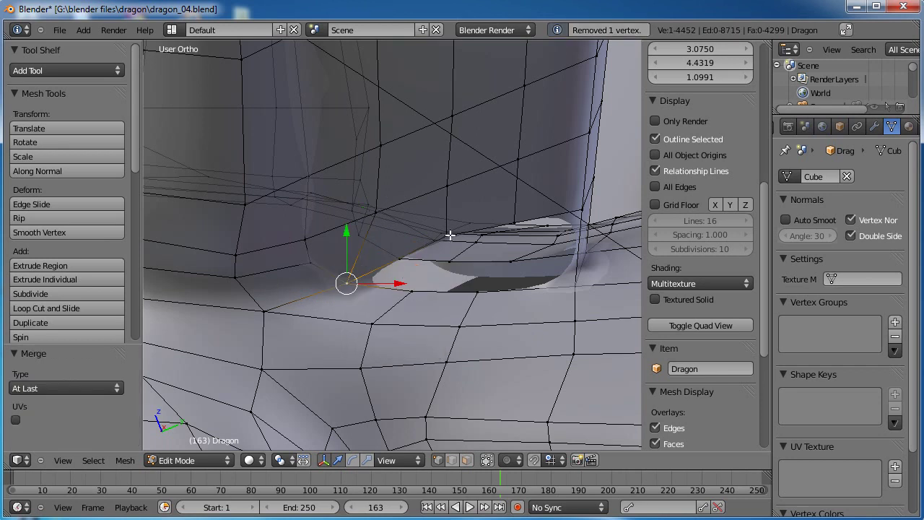
Merge the next two vertices of the membrane's bottom edge into the body vertices below them, using At Last
{"action": "middle_click_drag", "start_coordinate": [444, 275], "coordinate": [409, 268]}
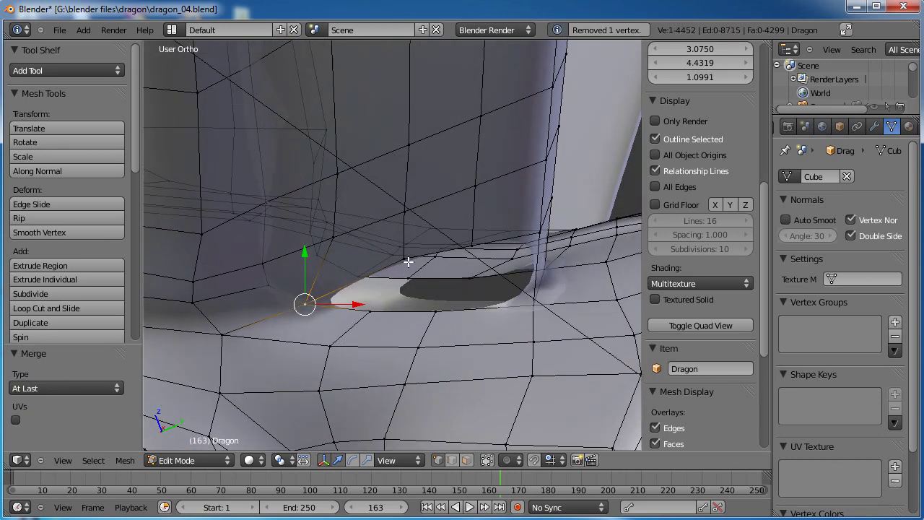
{"action": "right_click", "coordinate": [374, 312], "text": "shift"}
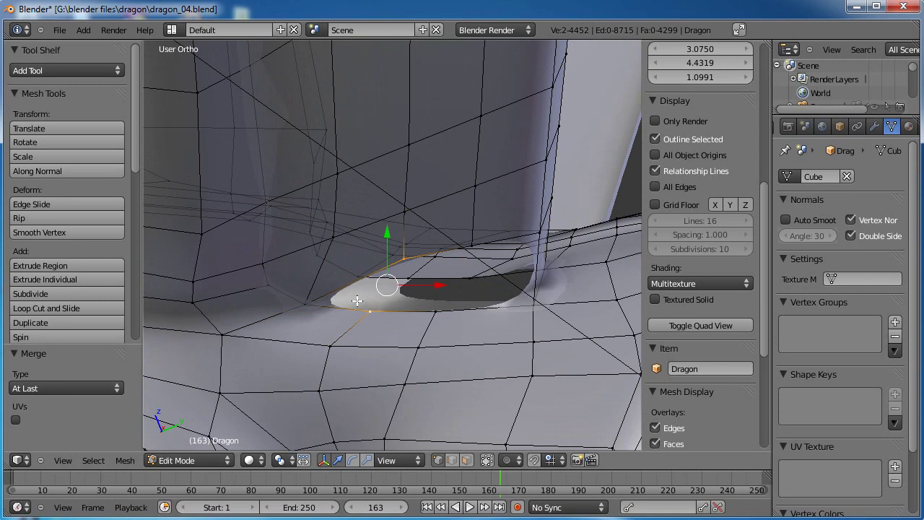
{"action": "key", "text": "alt+m"}
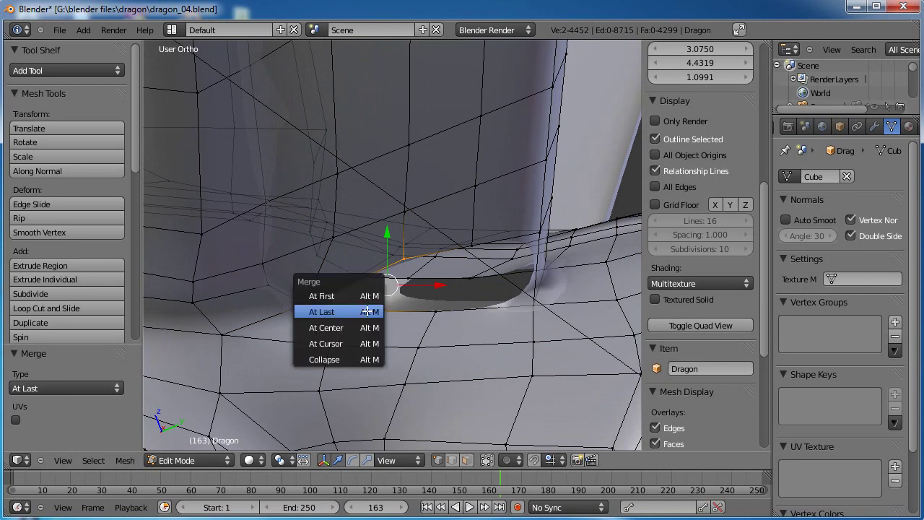
{"action": "left_click", "coordinate": [368, 311]}
{"action": "right_click", "coordinate": [471, 244]}
{"action": "right_click", "coordinate": [446, 311], "text": "shift"}
{"action": "key", "text": "alt+m"}
{"action": "left_click", "coordinate": [490, 314]}
{"action": "left_click", "coordinate": [490, 313]}
Merge the membrane's bottom vertex on the strip's inner edge into the body vertex below it, using At Last
{"action": "middle_click_drag", "start_coordinate": [623, 276], "coordinate": [426, 254]}
{"action": "right_click", "coordinate": [384, 228]}
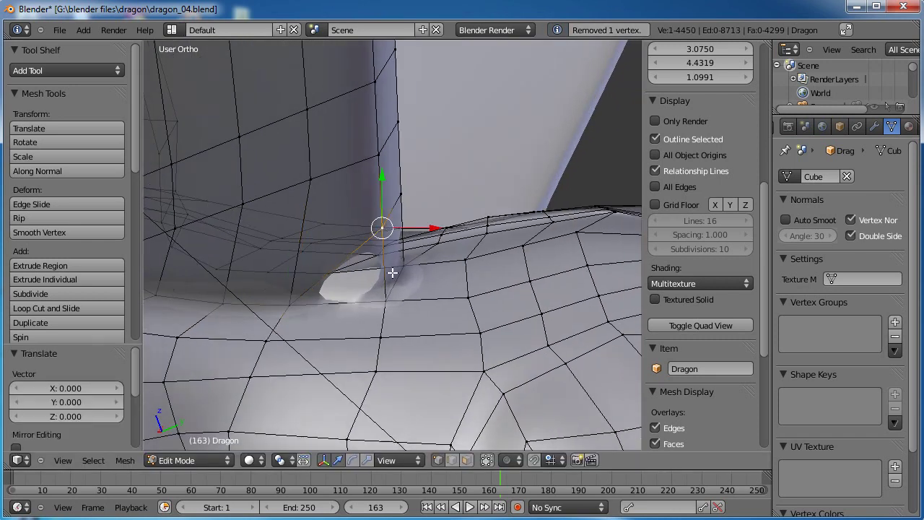
{"action": "right_click", "coordinate": [397, 302], "text": "shift"}
{"action": "key", "text": "alt+m"}
{"action": "left_click", "coordinate": [409, 304]}
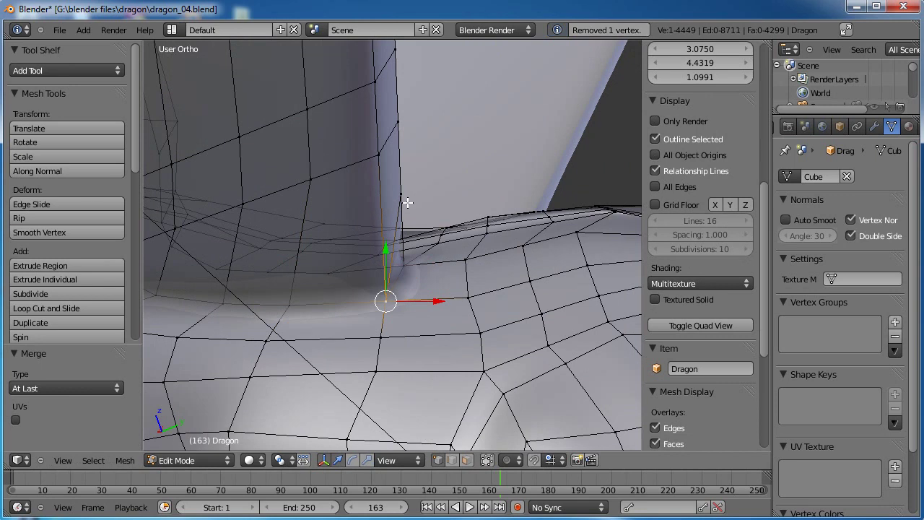
Merge the lowest free vertex on the strip's outer edge into the strip's base vertex on the body, using At Last
{"action": "right_click", "coordinate": [406, 199]}
{"action": "right_click", "coordinate": [413, 260], "text": "shift"}
{"action": "key", "text": "alt+m"}
{"action": "left_click", "coordinate": [424, 262]}
{"action": "left_click", "coordinate": [424, 262]}
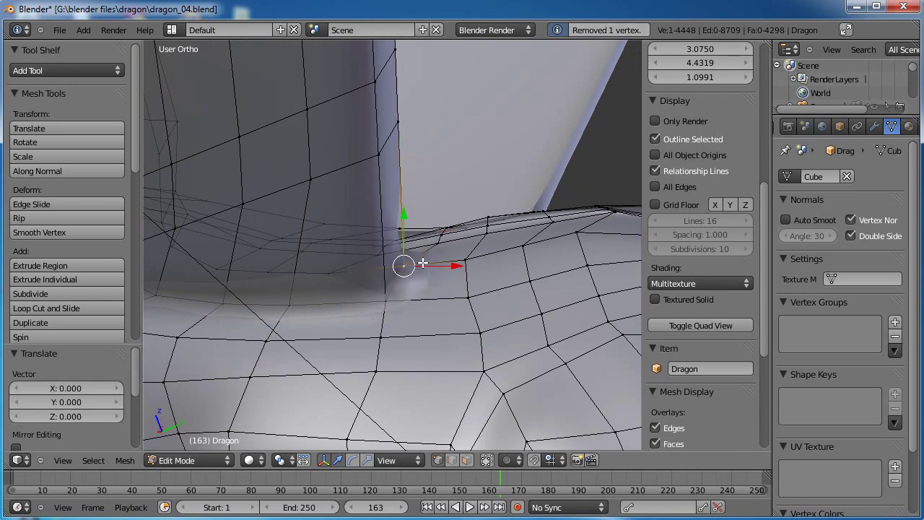
Examine the filled membrane between the lower finger, the arm and the body from several sides
{"action": "scroll", "coordinate": [405, 257], "scroll_direction": "down", "scroll_amount": 4}
{"action": "middle_click_drag", "start_coordinate": [390, 253], "coordinate": [387, 307], "text": "shift"}
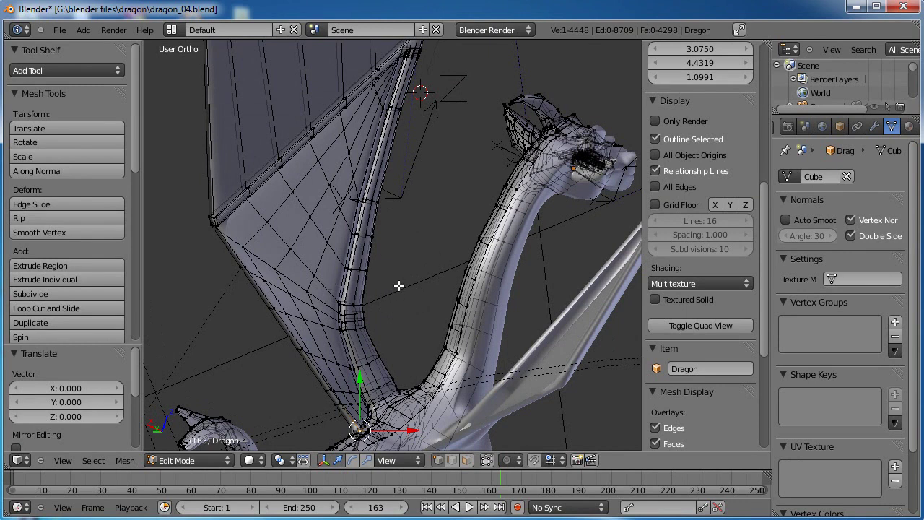
{"action": "middle_click_drag", "start_coordinate": [396, 292], "coordinate": [416, 239], "text": "shift"}
{"action": "scroll", "coordinate": [368, 309], "scroll_direction": "up", "scroll_amount": 3}
{"action": "middle_click_drag", "start_coordinate": [369, 309], "coordinate": [442, 268], "text": "shift"}
{"action": "middle_click_drag", "start_coordinate": [464, 303], "coordinate": [452, 324]}
{"action": "scroll", "coordinate": [410, 254], "scroll_direction": "down", "scroll_amount": 2}
{"action": "middle_click_drag", "start_coordinate": [357, 180], "coordinate": [380, 223], "text": "shift"}
{"action": "scroll", "coordinate": [449, 102], "scroll_direction": "down", "scroll_amount": 1}
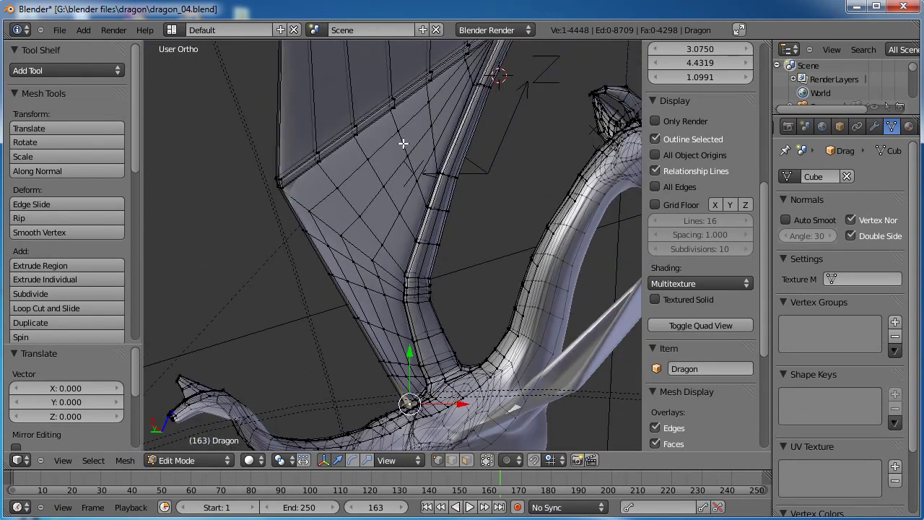
{"action": "middle_click_drag", "start_coordinate": [421, 266], "coordinate": [400, 221], "text": "shift"}
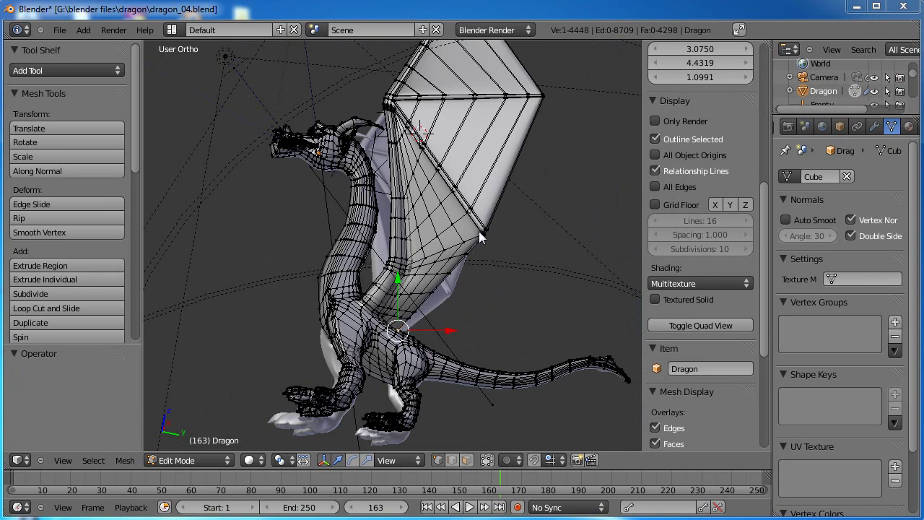
Examine the membrane around the lower finger's tip and the arm from several sides, in Edit Mode and in Object Mode
{"action": "right_click", "coordinate": [500, 229]}
{"action": "scroll", "coordinate": [510, 253], "scroll_direction": "up", "scroll_amount": 2}
{"action": "middle_click_drag", "start_coordinate": [513, 265], "coordinate": [507, 242]}
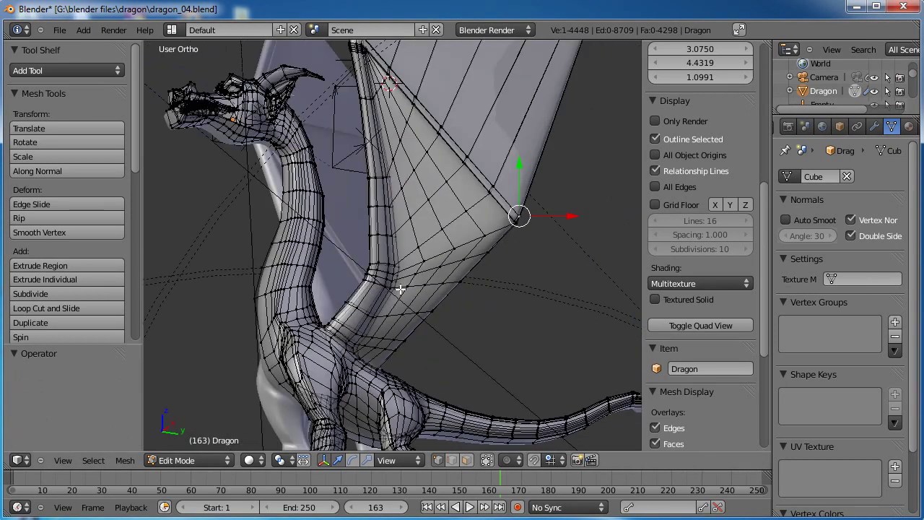
{"action": "scroll", "coordinate": [461, 313], "scroll_direction": "up", "scroll_amount": 2}
{"action": "scroll", "coordinate": [472, 250], "scroll_direction": "down", "scroll_amount": 4}
{"action": "scroll", "coordinate": [429, 245], "scroll_direction": "up", "scroll_amount": 1}
{"action": "key", "text": "Tab"}
{"action": "scroll", "coordinate": [462, 225], "scroll_direction": "up", "scroll_amount": 2}
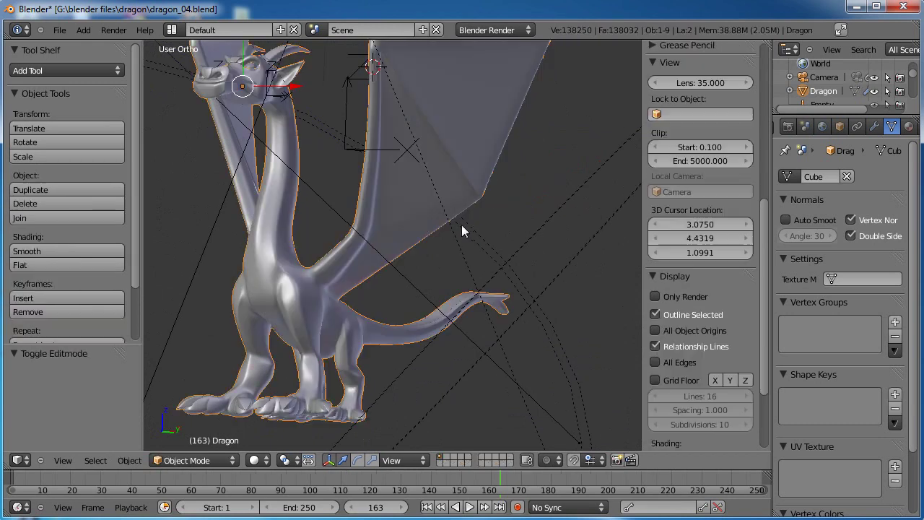
{"action": "middle_click_drag", "start_coordinate": [460, 232], "coordinate": [430, 203]}
{"action": "scroll", "coordinate": [430, 204], "scroll_direction": "down", "scroll_amount": 6}
{"action": "middle_click_drag", "start_coordinate": [323, 257], "coordinate": [419, 255]}
{"action": "scroll", "coordinate": [403, 230], "scroll_direction": "up", "scroll_amount": 4}
{"action": "scroll", "coordinate": [405, 226], "scroll_direction": "up", "scroll_amount": 1}
Undo the merges and loop cuts of the membrane, back to the uncut strips with the bottom face at its base selected
{"action": "key", "text": "ctrl+z"}
{"action": "key", "text": "ctrl+z"}
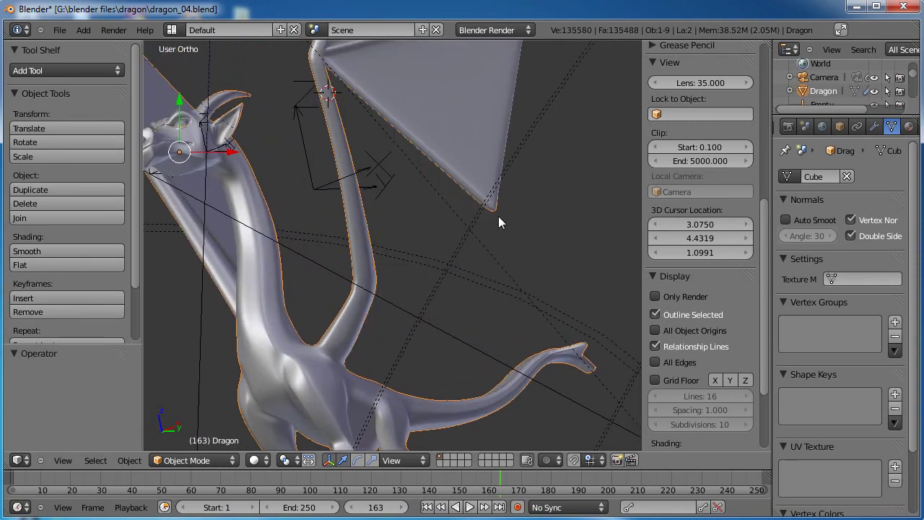
{"action": "key", "text": "Tab"}
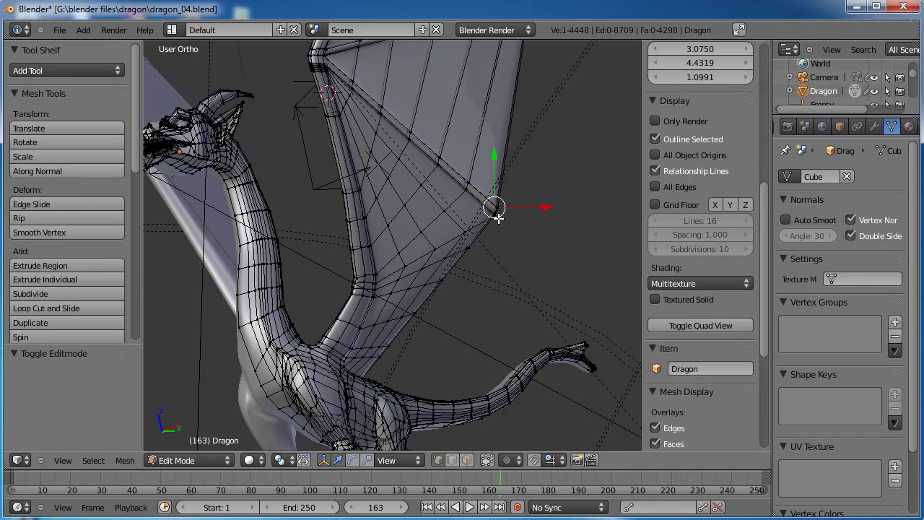
{"action": "middle_click_drag", "start_coordinate": [442, 290], "coordinate": [477, 164], "text": "shift"}
{"action": "scroll", "coordinate": [441, 235], "scroll_direction": "up", "scroll_amount": 3}
{"action": "middle_click_drag", "start_coordinate": [431, 244], "coordinate": [401, 271]}
{"action": "scroll", "coordinate": [467, 254], "scroll_direction": "up", "scroll_amount": 4}
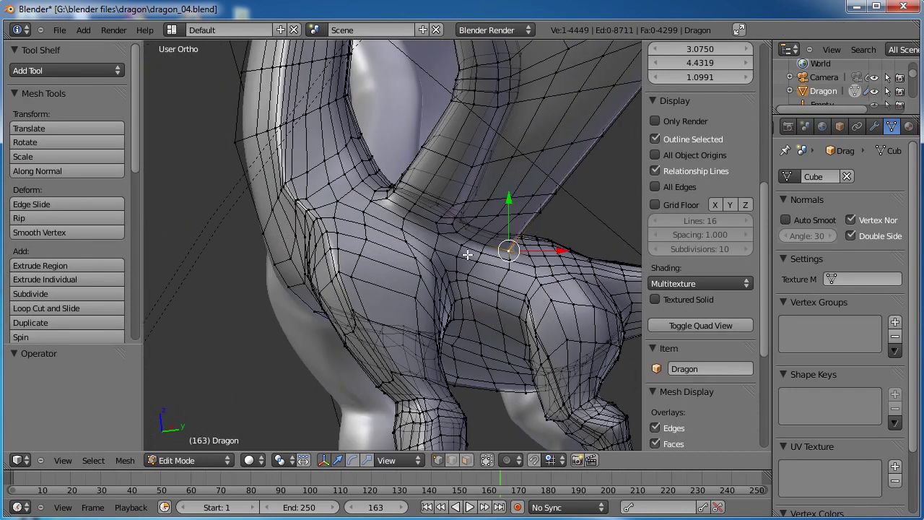
{"action": "middle_click_drag", "start_coordinate": [467, 254], "coordinate": [362, 315], "text": "shift"}
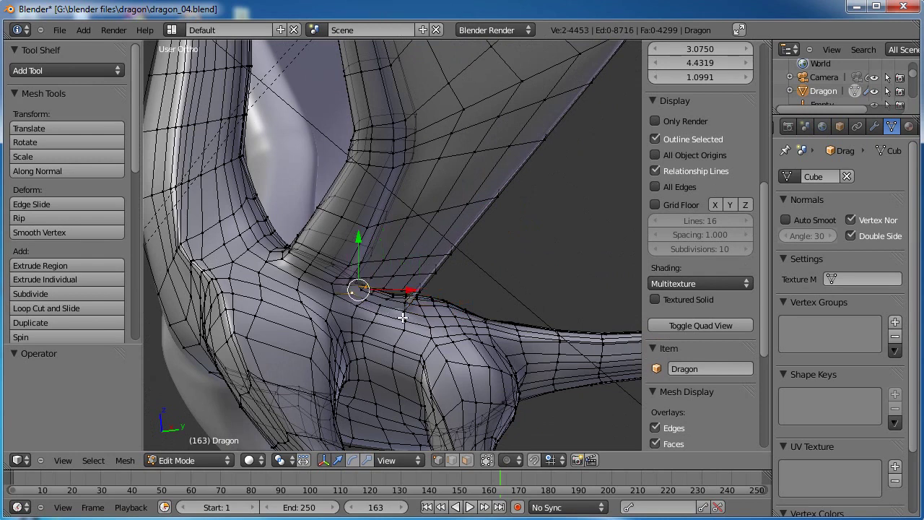
{"action": "key", "text": "ctrl+l"}
{"action": "key", "text": "ctrl+z"}
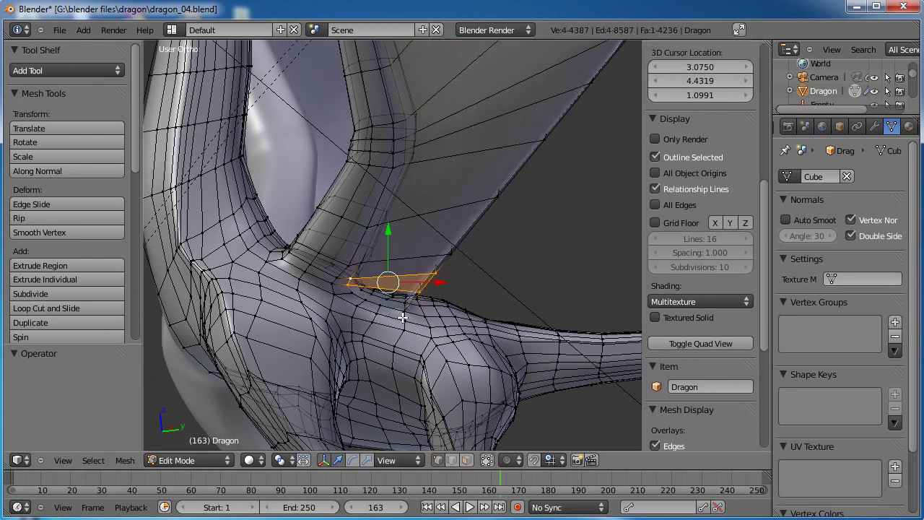
{"action": "scroll", "coordinate": [399, 295], "scroll_direction": "down", "scroll_amount": 5}
{"action": "middle_click_drag", "start_coordinate": [476, 223], "coordinate": [467, 210]}
{"action": "scroll", "coordinate": [373, 320], "scroll_direction": "up", "scroll_amount": 5}
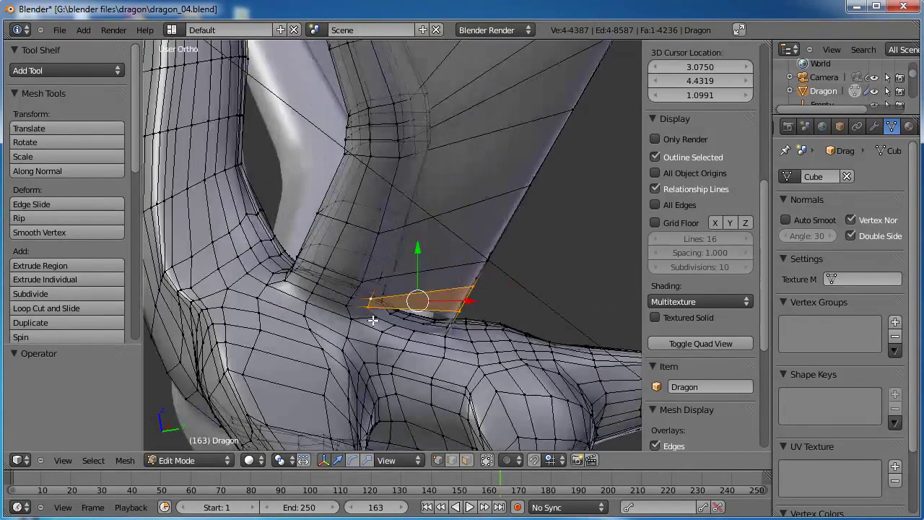
{"action": "middle_click_drag", "start_coordinate": [511, 244], "coordinate": [447, 121]}
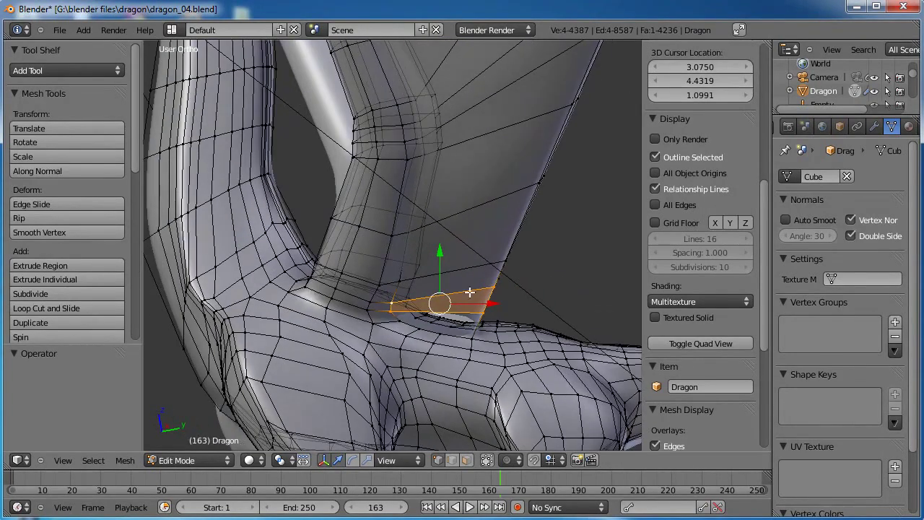
Try to add a loop cut through the membrane between the lower finger and the arm, starting just below the wing joint
{"action": "scroll", "coordinate": [435, 337], "scroll_direction": "up", "scroll_amount": 3}
{"action": "middle_click_drag", "start_coordinate": [488, 379], "coordinate": [407, 248]}
{"action": "scroll", "coordinate": [406, 248], "scroll_direction": "up", "scroll_amount": 2}
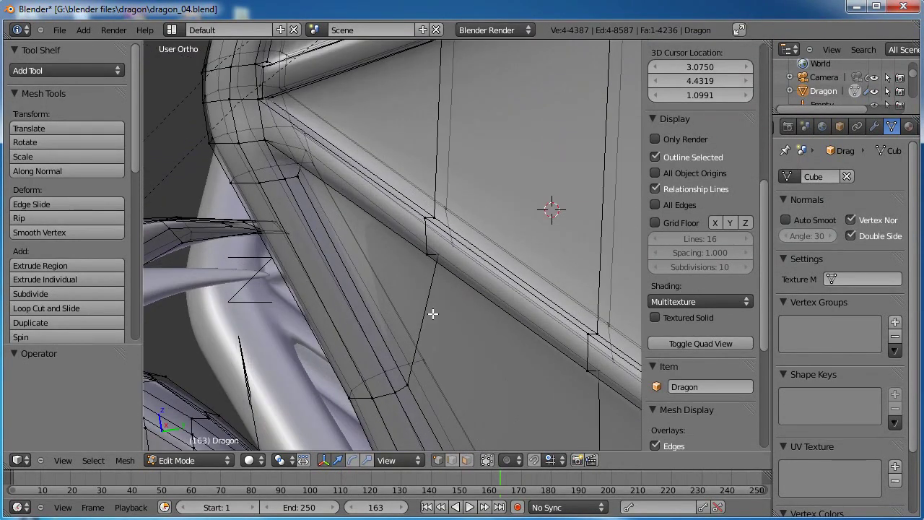
{"action": "left_click", "coordinate": [433, 314]}
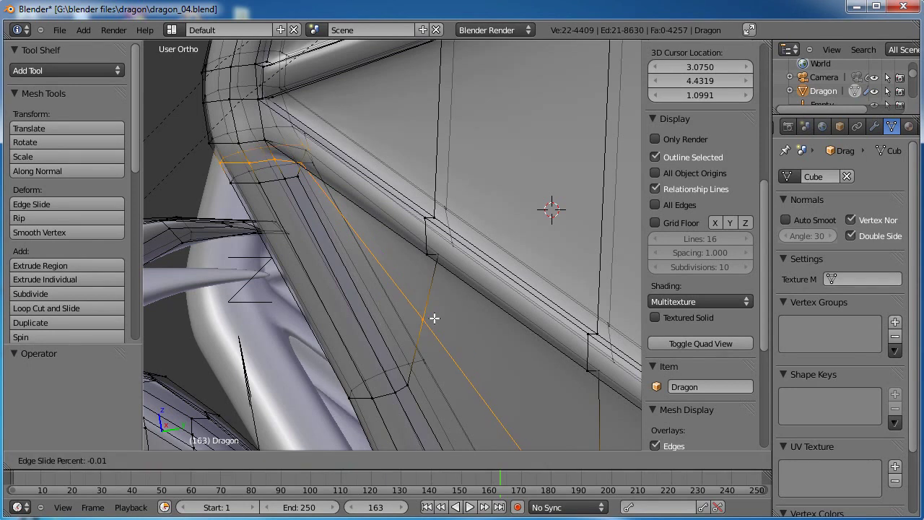
{"action": "left_click", "coordinate": [434, 315]}
{"action": "middle_click_drag", "start_coordinate": [434, 315], "coordinate": [471, 203]}
{"action": "middle_click_drag", "start_coordinate": [367, 295], "coordinate": [419, 270]}
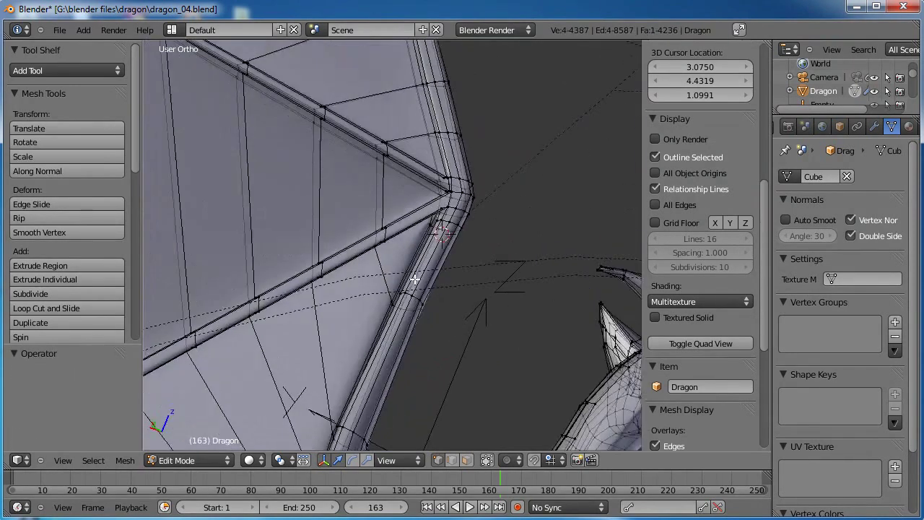
Add three loop cuts through the membrane between the lower finger, the arm and the body
{"action": "scroll", "coordinate": [419, 270], "scroll_direction": "down", "scroll_amount": 3}
{"action": "middle_click_drag", "start_coordinate": [419, 324], "coordinate": [414, 221], "text": "shift"}
{"action": "scroll", "coordinate": [415, 221], "scroll_direction": "up", "scroll_amount": 2}
{"action": "middle_click_drag", "start_coordinate": [448, 137], "coordinate": [465, 246], "text": "shift"}
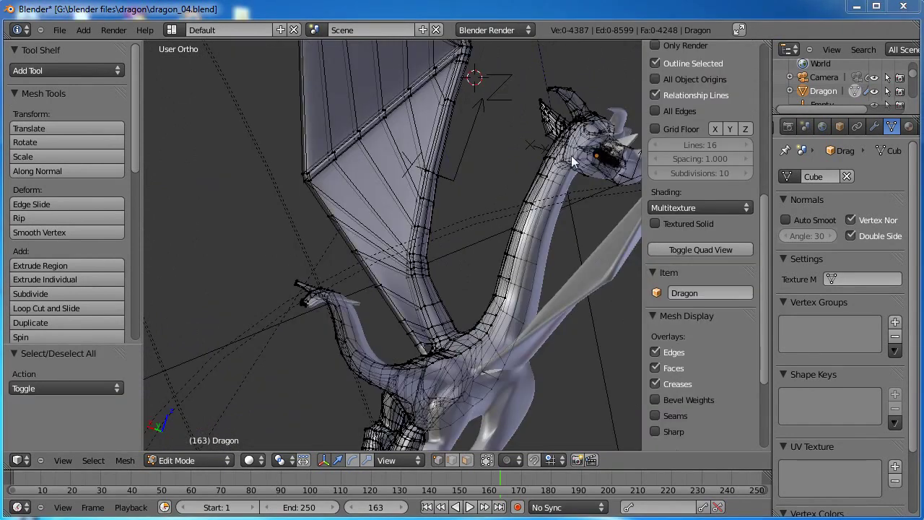
{"action": "middle_click_drag", "start_coordinate": [572, 162], "coordinate": [463, 238]}
{"action": "scroll", "coordinate": [423, 278], "scroll_direction": "down", "scroll_amount": 5}
{"action": "scroll", "coordinate": [426, 270], "scroll_direction": "up", "scroll_amount": 7}
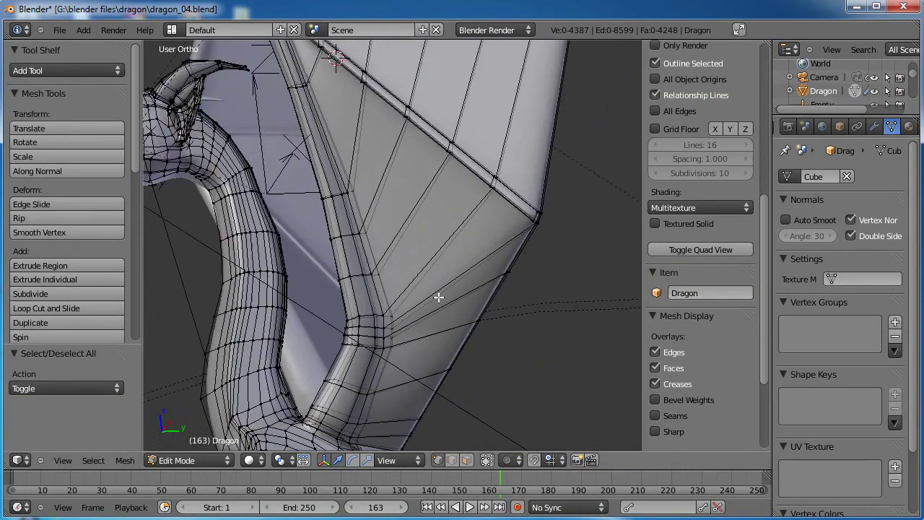
{"action": "scroll", "coordinate": [452, 276], "scroll_direction": "down", "scroll_amount": 2}
{"action": "scroll", "coordinate": [452, 276], "scroll_direction": "up", "scroll_amount": 4}
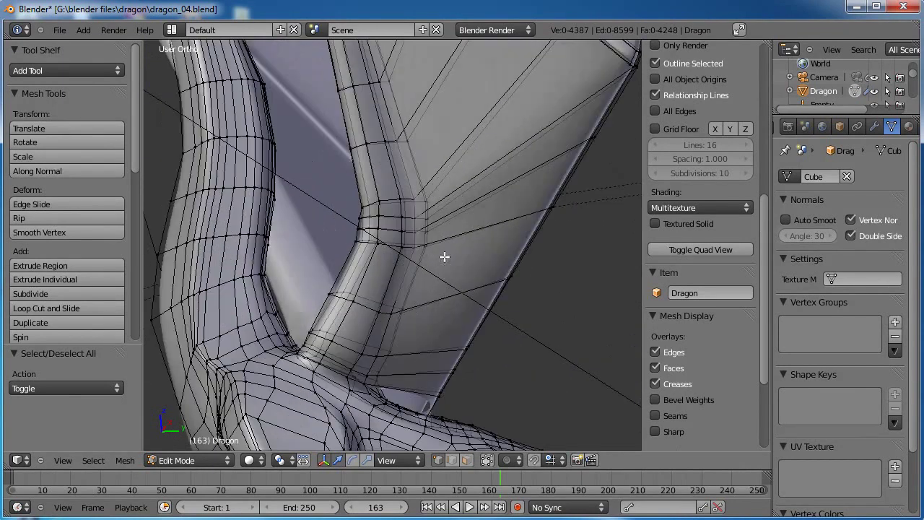
{"action": "left_click", "coordinate": [414, 382]}
Merge the membrane's bottom-edge vertex nearest the arm into the body vertex below it, using At Last
{"action": "middle_click_drag", "start_coordinate": [541, 336], "coordinate": [366, 153]}
{"action": "middle_click_drag", "start_coordinate": [305, 331], "coordinate": [404, 273]}
{"action": "scroll", "coordinate": [509, 307], "scroll_direction": "up", "scroll_amount": 3}
{"action": "scroll", "coordinate": [329, 279], "scroll_direction": "up", "scroll_amount": 3}
{"action": "middle_click_drag", "start_coordinate": [334, 269], "coordinate": [372, 299]}
{"action": "right_click", "coordinate": [361, 274]}
{"action": "right_click", "coordinate": [336, 323], "text": "shift"}
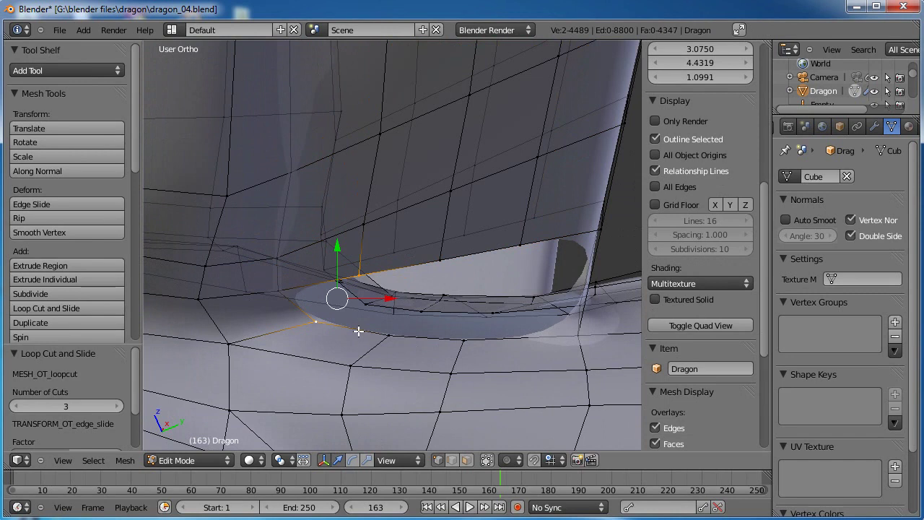
{"action": "key", "text": "alt+m"}
{"action": "left_click", "coordinate": [358, 331]}
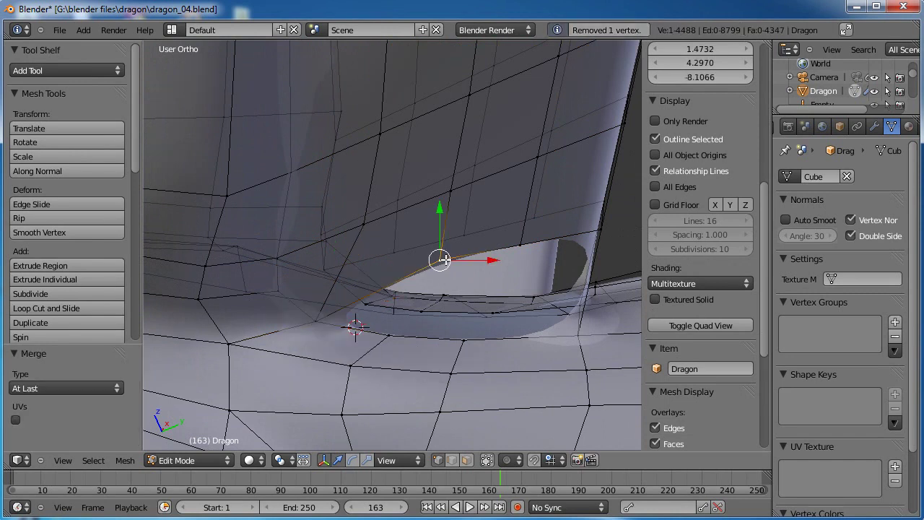
Merge the next three vertices of the membrane's bottom edge, out to its outer corner, into the body vertices below them, using At Last
{"action": "key", "text": "alt+space"}
{"action": "left_click", "coordinate": [401, 349]}
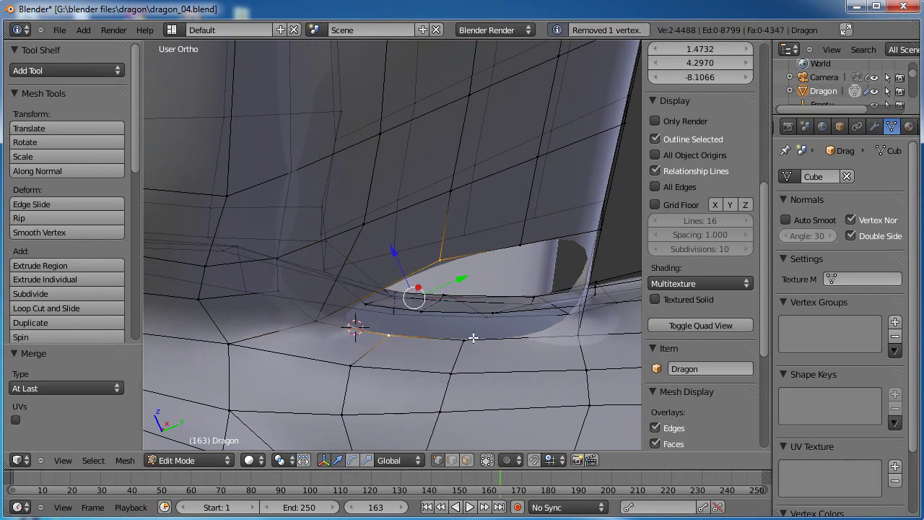
{"action": "key", "text": "alt+m"}
{"action": "left_click", "coordinate": [466, 302]}
{"action": "right_click", "coordinate": [470, 337], "text": "shift"}
{"action": "key", "text": "alt+m"}
{"action": "left_click", "coordinate": [491, 332]}
{"action": "middle_click_drag", "start_coordinate": [611, 268], "coordinate": [468, 276]}
{"action": "right_click", "coordinate": [579, 357], "text": "shift"}
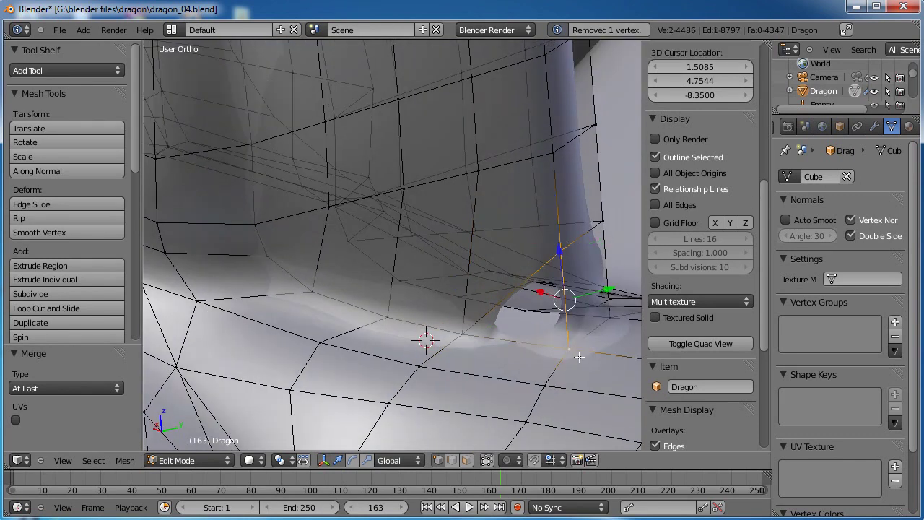
{"action": "key", "text": "alt+m"}
{"action": "left_click", "coordinate": [579, 354]}
Merge the four bottom-edge vertices on the membrane's other side into the body vertices below them, using At Last
{"action": "middle_click_drag", "start_coordinate": [579, 354], "coordinate": [390, 327]}
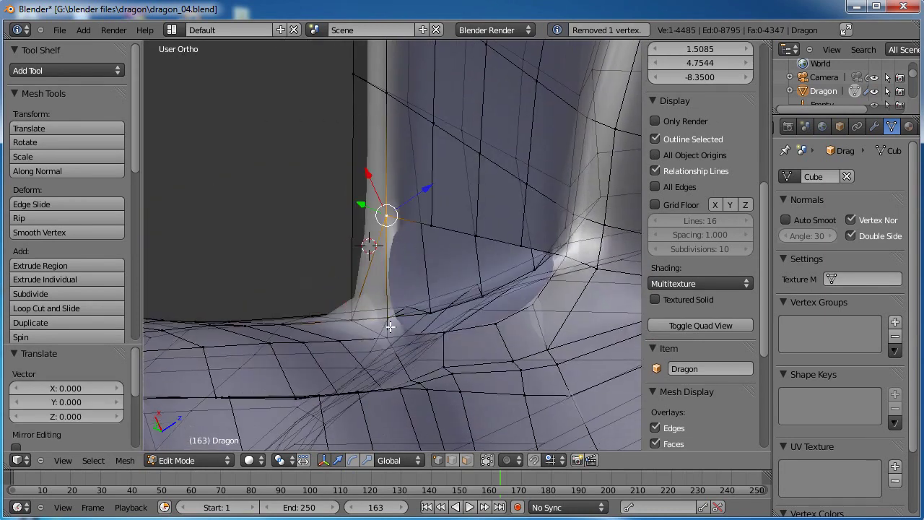
{"action": "key", "text": "alt+m"}
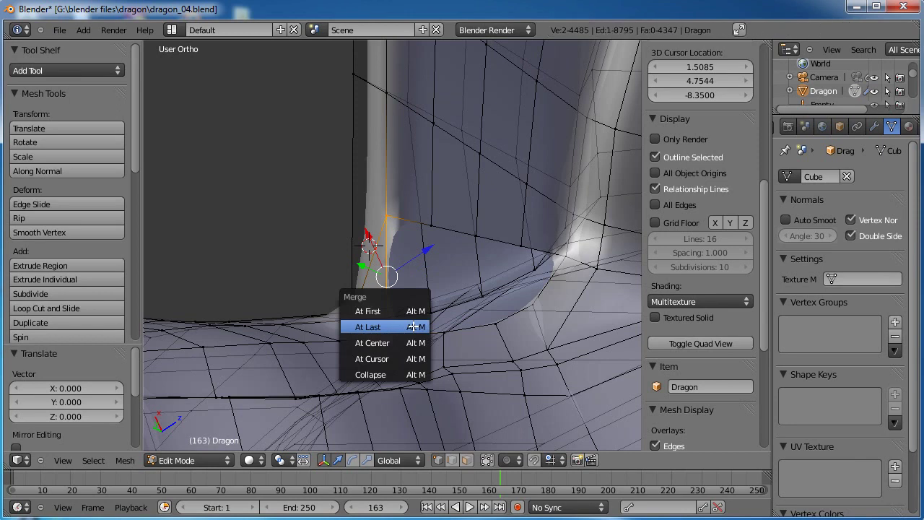
{"action": "left_click", "coordinate": [413, 326]}
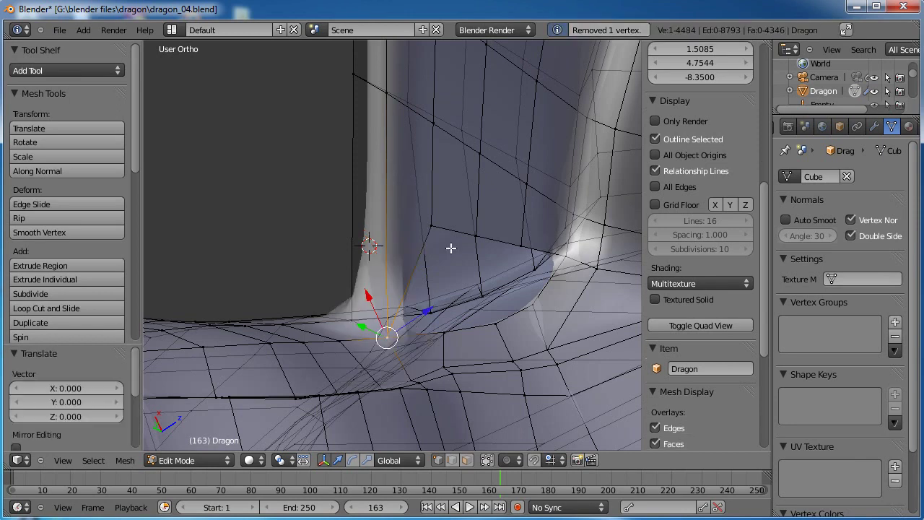
{"action": "key", "text": "alt+m"}
{"action": "left_click", "coordinate": [455, 327]}
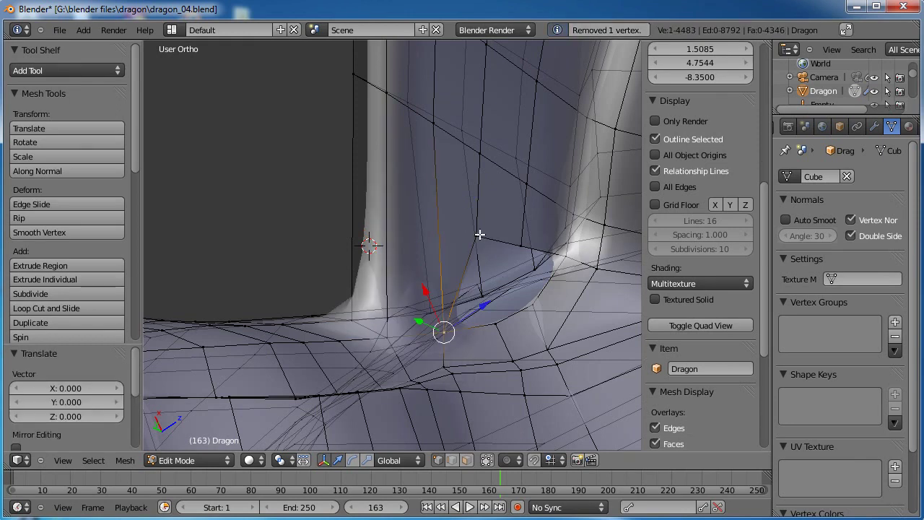
{"action": "key", "text": "alt+m"}
{"action": "left_click", "coordinate": [496, 318]}
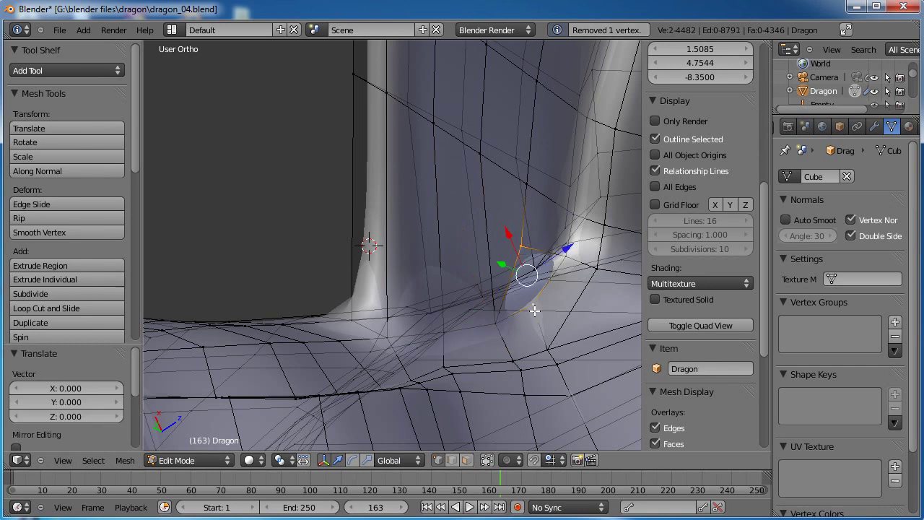
{"action": "key", "text": "alt+m"}
{"action": "left_click", "coordinate": [534, 311]}
Add two evenly spaced loop cuts through both upper membranes, fanning out from the wing joint to the outer rim
{"action": "middle_click_drag", "start_coordinate": [534, 311], "coordinate": [333, 285]}
{"action": "middle_click_drag", "start_coordinate": [496, 305], "coordinate": [409, 137]}
{"action": "scroll", "coordinate": [402, 206], "scroll_direction": "up", "scroll_amount": 4}
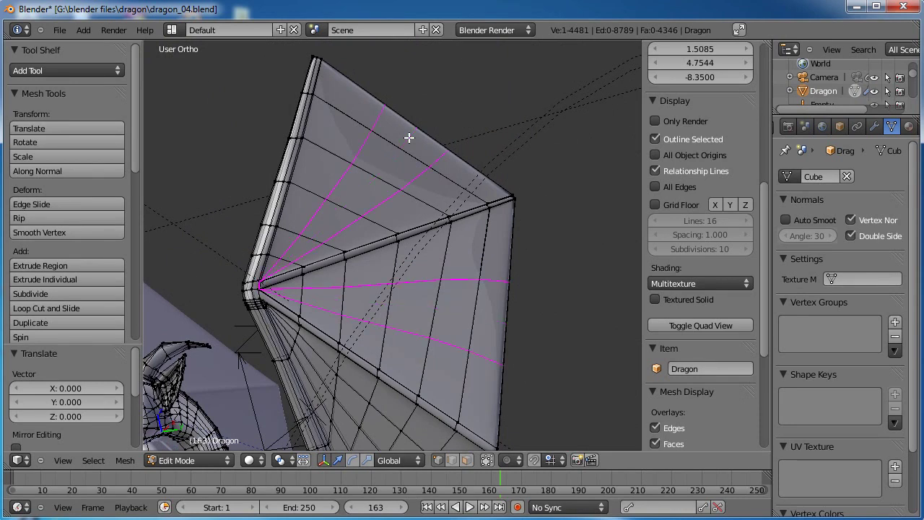
{"action": "left_click", "coordinate": [409, 137]}
{"action": "right_click", "coordinate": [409, 137]}
{"action": "middle_click_drag", "start_coordinate": [506, 140], "coordinate": [493, 153]}
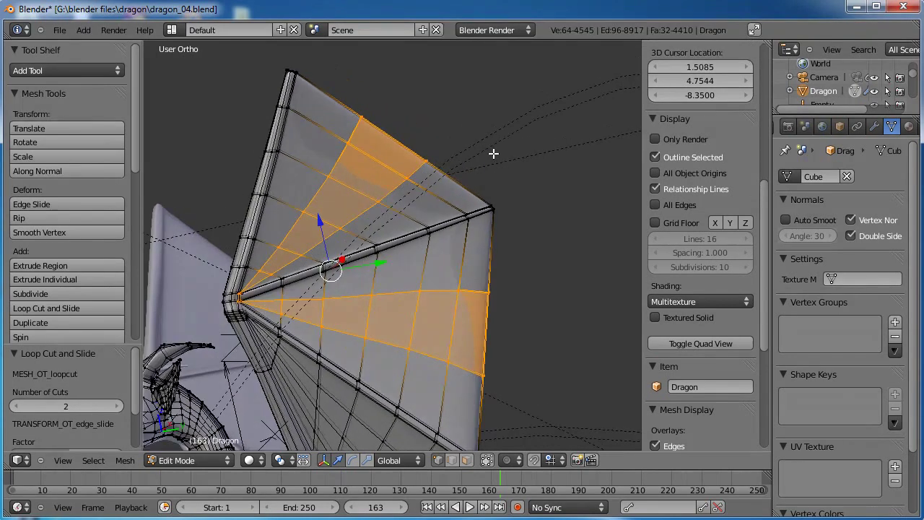
In edge select mode, pull the middle of the top membrane's outer rim inward with Smooth proportional editing, using an enlarged influence radius
{"action": "left_click", "coordinate": [453, 460]}
{"action": "key", "text": "a"}
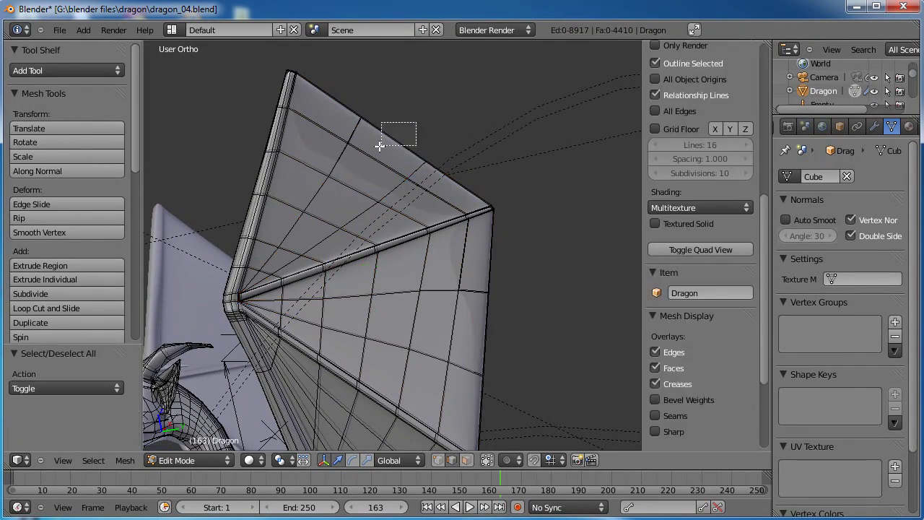
{"action": "right_click", "coordinate": [393, 138]}
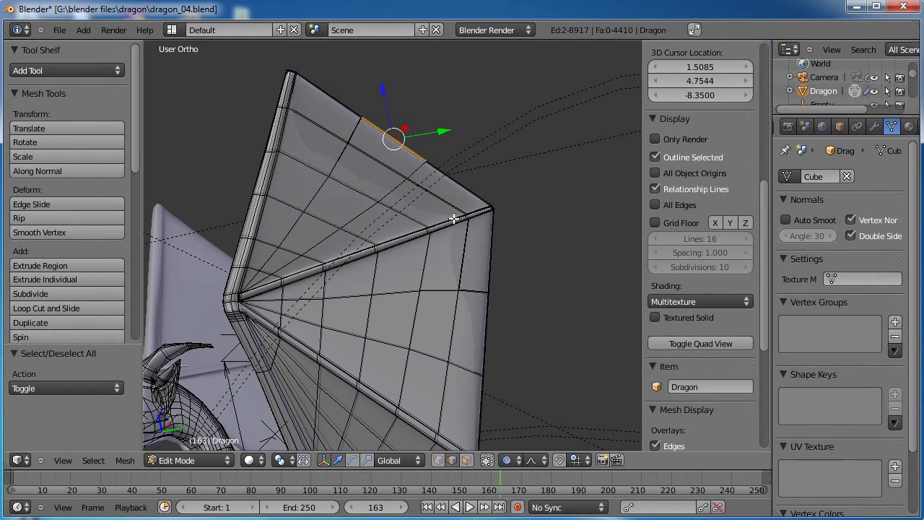
{"action": "key", "text": "g"}
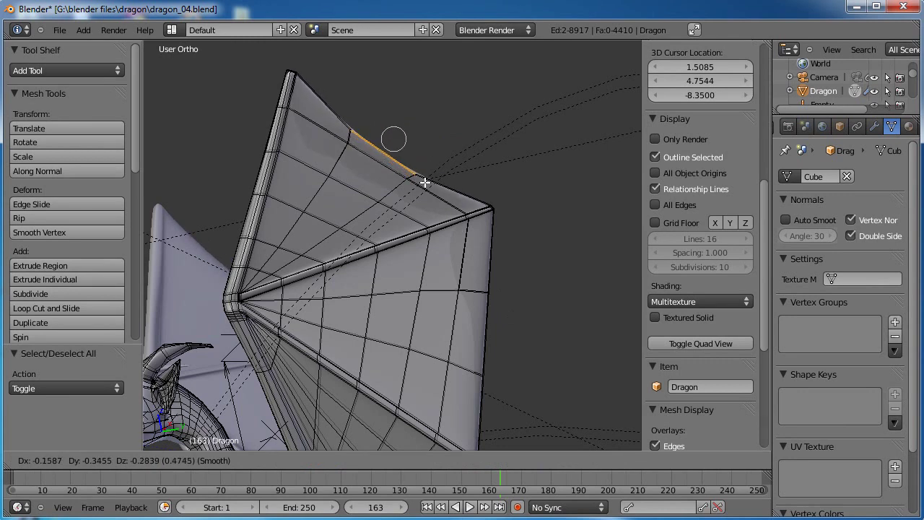
{"action": "scroll", "coordinate": [421, 185], "scroll_direction": "down", "scroll_amount": 8}
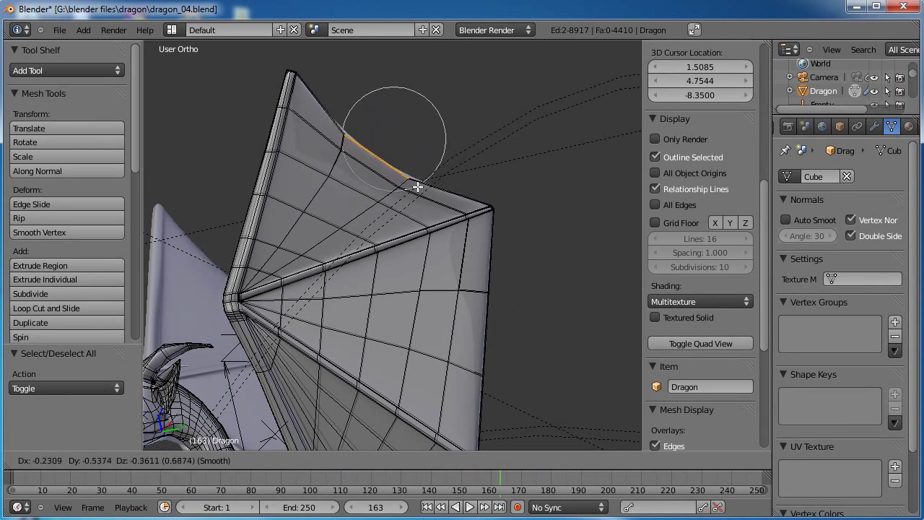
{"action": "scroll", "coordinate": [419, 186], "scroll_direction": "up", "scroll_amount": 2}
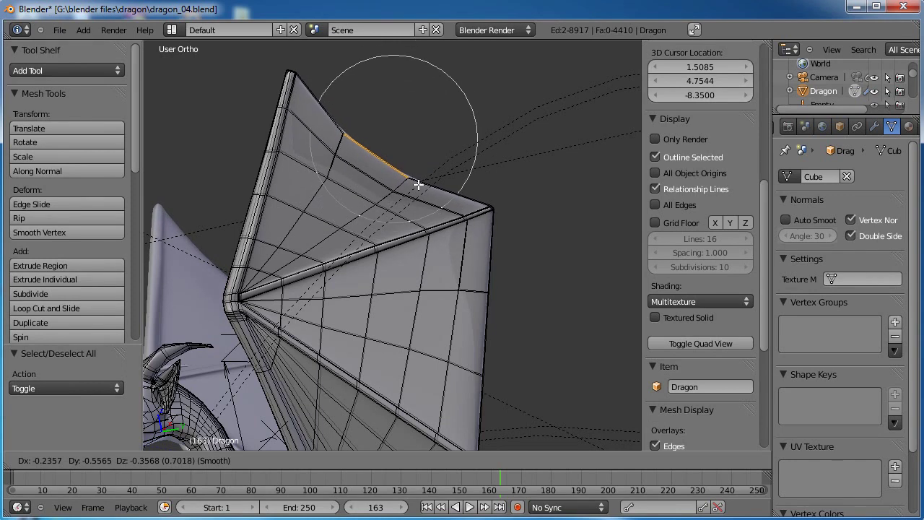
{"action": "left_click", "coordinate": [424, 184]}
Move the next two middle edges inside the top membrane slightly toward the wing joint with Smooth proportional editing
{"action": "key", "text": "a"}
{"action": "key", "text": "b"}
{"action": "left_click_drag", "start_coordinate": [383, 170], "coordinate": [357, 188]}
{"action": "key", "text": "g"}
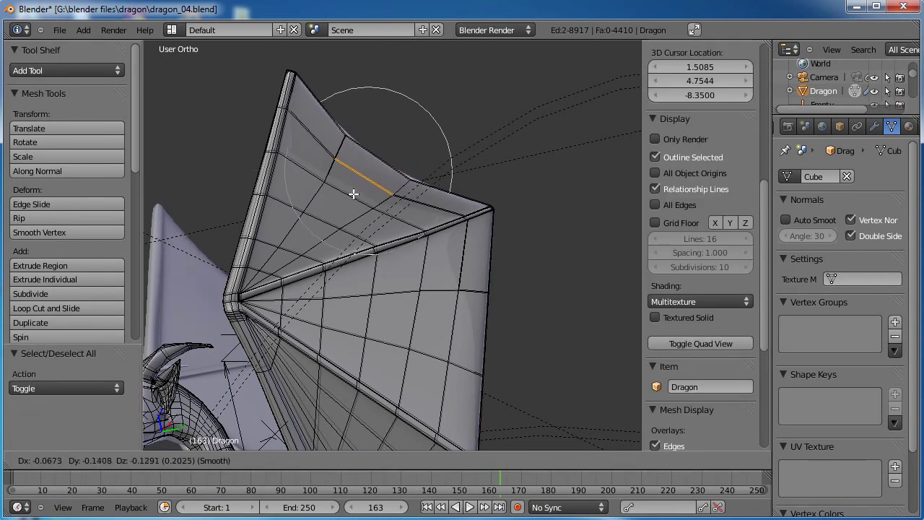
{"action": "left_click", "coordinate": [352, 195]}
{"action": "key", "text": "a"}
{"action": "right_click", "coordinate": [343, 198]}
{"action": "key", "text": "g"}
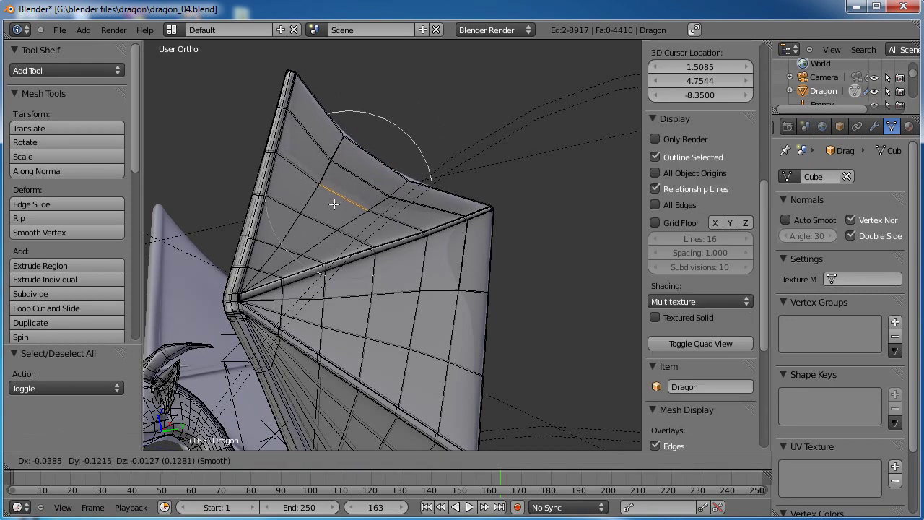
{"action": "left_click", "coordinate": [334, 204]}
Pull the second membrane's middle outer-rim edge and the next loop edge inside it toward the wing joint with Smooth proportional editing
{"action": "right_click", "coordinate": [471, 333]}
{"action": "key", "text": "g"}
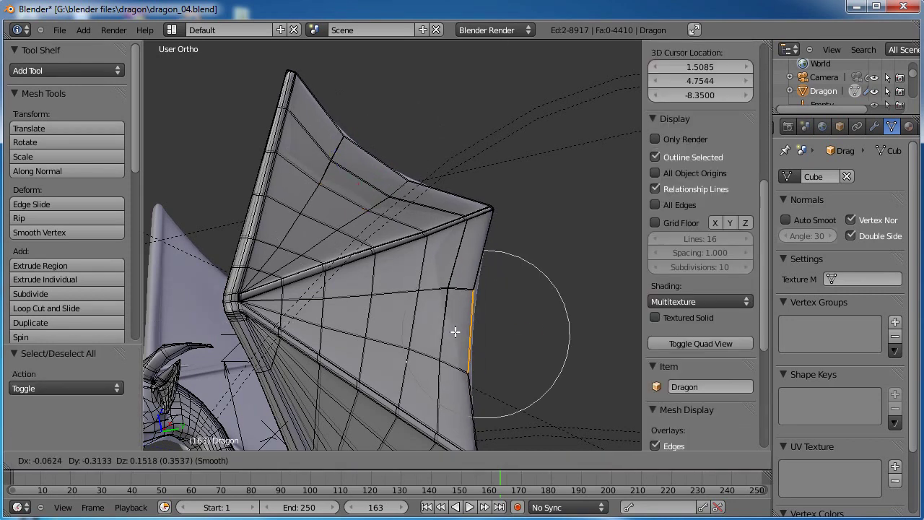
{"action": "left_click", "coordinate": [452, 332]}
{"action": "key", "text": "a"}
{"action": "right_click", "coordinate": [406, 319]}
{"action": "key", "text": "g"}
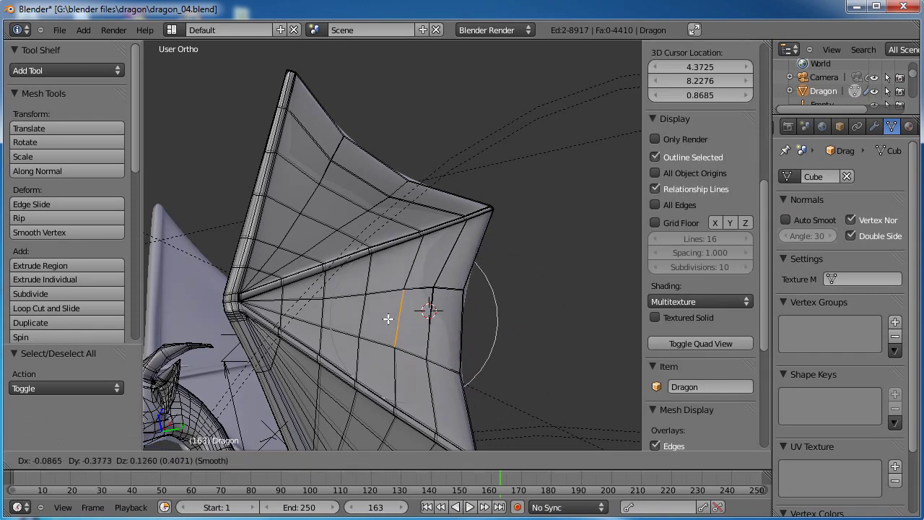
{"action": "left_click", "coordinate": [390, 319]}
Pull the lower membrane's middle outer-rim edge inward with Smooth proportional editing, using an enlarged influence radius
{"action": "middle_click_drag", "start_coordinate": [392, 320], "coordinate": [458, 175]}
{"action": "scroll", "coordinate": [465, 231], "scroll_direction": "up", "scroll_amount": 2}
{"action": "key", "text": "a"}
{"action": "right_click", "coordinate": [458, 316]}
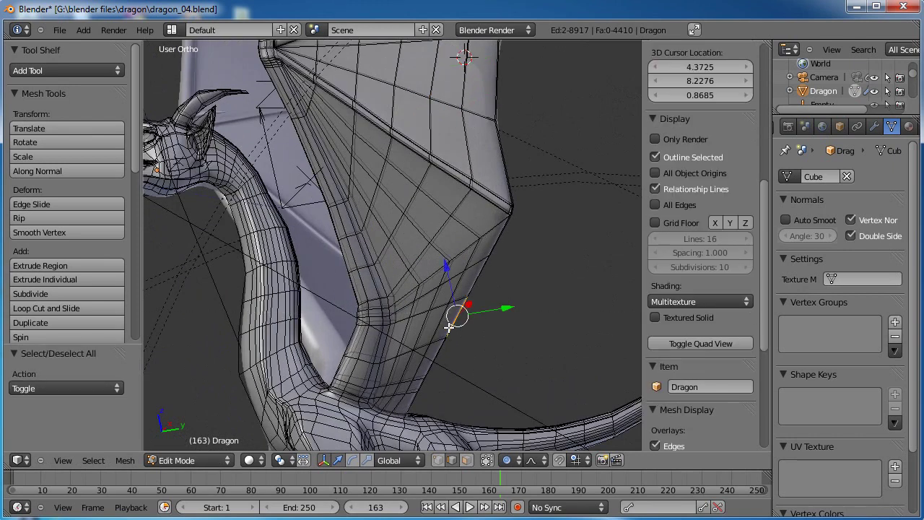
{"action": "key", "text": "g"}
{"action": "scroll", "coordinate": [439, 325], "scroll_direction": "down", "scroll_amount": 4}
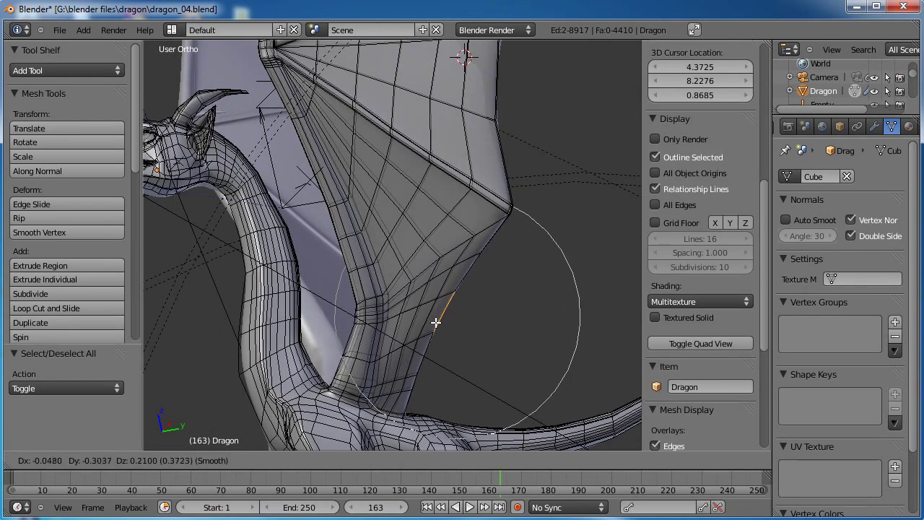
{"action": "left_click", "coordinate": [434, 321]}
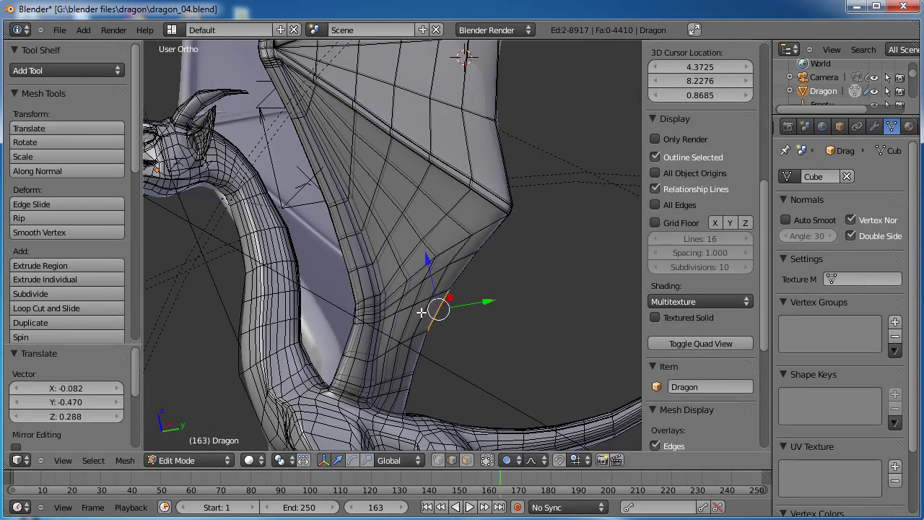
{"action": "scroll", "coordinate": [399, 270], "scroll_direction": "down", "scroll_amount": 8}
Examine the curved rims of the wing membranes in Object Mode
{"action": "key", "text": "Tab"}
{"action": "middle_click_drag", "start_coordinate": [400, 270], "coordinate": [352, 263]}
{"action": "middle_click_drag", "start_coordinate": [496, 214], "coordinate": [458, 331], "text": "shift"}
{"action": "scroll", "coordinate": [460, 326], "scroll_direction": "up", "scroll_amount": 4}
{"action": "middle_click_drag", "start_coordinate": [465, 294], "coordinate": [457, 239]}
{"action": "scroll", "coordinate": [462, 251], "scroll_direction": "down", "scroll_amount": 4}
{"action": "scroll", "coordinate": [462, 250], "scroll_direction": "up", "scroll_amount": 4}
{"action": "middle_click_drag", "start_coordinate": [448, 279], "coordinate": [433, 404], "text": "shift"}
{"action": "scroll", "coordinate": [391, 244], "scroll_direction": "up", "scroll_amount": 4}
{"action": "scroll", "coordinate": [455, 339], "scroll_direction": "down", "scroll_amount": 8}
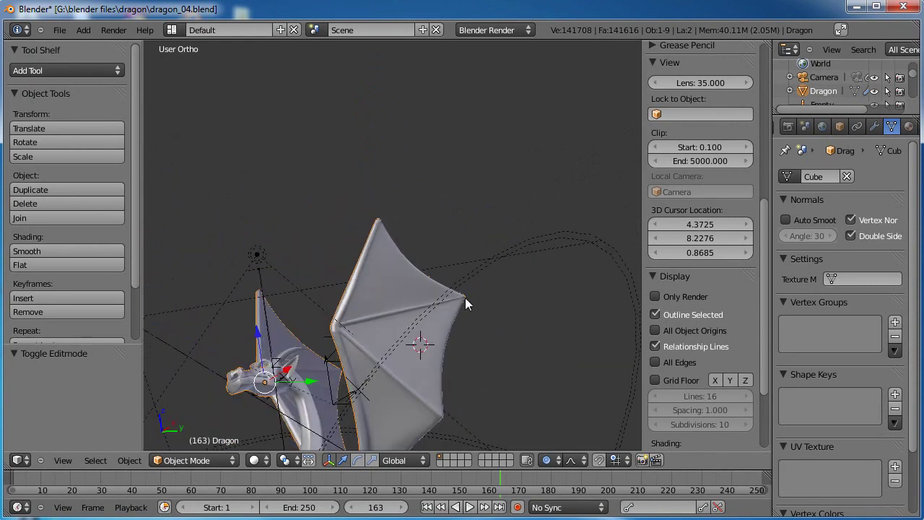
{"action": "middle_click_drag", "start_coordinate": [471, 326], "coordinate": [458, 273], "text": "shift"}
{"action": "scroll", "coordinate": [460, 271], "scroll_direction": "up", "scroll_amount": 2}
{"action": "middle_click_drag", "start_coordinate": [484, 210], "coordinate": [484, 224], "text": "shift"}
Extrude the end faces at the top wing bone's tip and move them slightly outward with proportional editing turned off
{"action": "middle_click_drag", "start_coordinate": [389, 244], "coordinate": [421, 337], "text": "shift"}
{"action": "scroll", "coordinate": [402, 232], "scroll_direction": "up", "scroll_amount": 5}
{"action": "scroll", "coordinate": [403, 243], "scroll_direction": "down", "scroll_amount": 1}
{"action": "middle_click_drag", "start_coordinate": [423, 193], "coordinate": [390, 256], "text": "shift"}
{"action": "scroll", "coordinate": [403, 242], "scroll_direction": "up", "scroll_amount": 5}
{"action": "key", "text": "Tab"}
{"action": "key", "text": "Tab"}
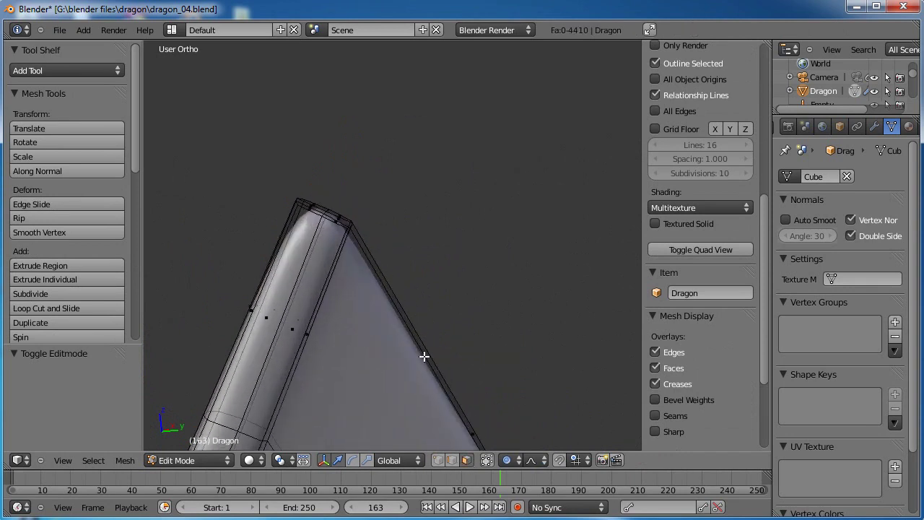
{"action": "key", "text": "a"}
{"action": "key", "text": "a"}
{"action": "key", "text": "b"}
{"action": "left_click_drag", "start_coordinate": [352, 185], "coordinate": [304, 229]}
{"action": "middle_click_drag", "start_coordinate": [332, 274], "coordinate": [328, 357]}
{"action": "mouse_move", "coordinate": [435, 302]}
{"action": "middle_mouse_down"}
{"action": "mouse_move", "coordinate": [438, 275]}
{"action": "mouse_move", "coordinate": [456, 275]}
{"action": "mouse_move", "coordinate": [449, 292]}
{"action": "middle_mouse_up"}
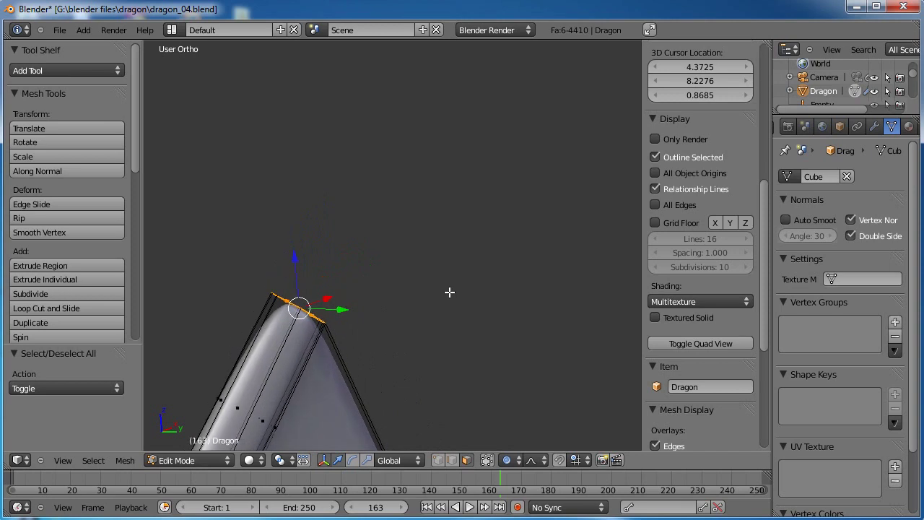
{"action": "key", "text": "e"}
{"action": "left_click", "coordinate": [343, 335]}
{"action": "key", "text": "g"}
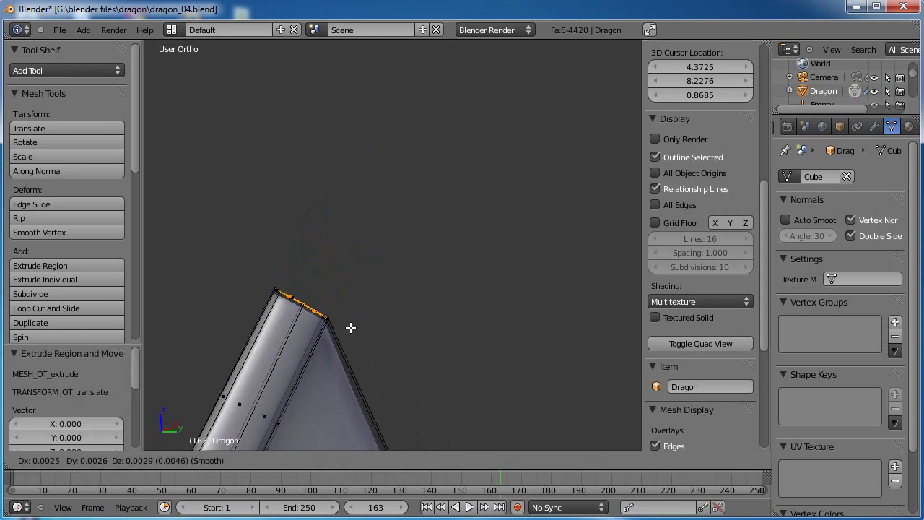
{"action": "right_click", "coordinate": [352, 328]}
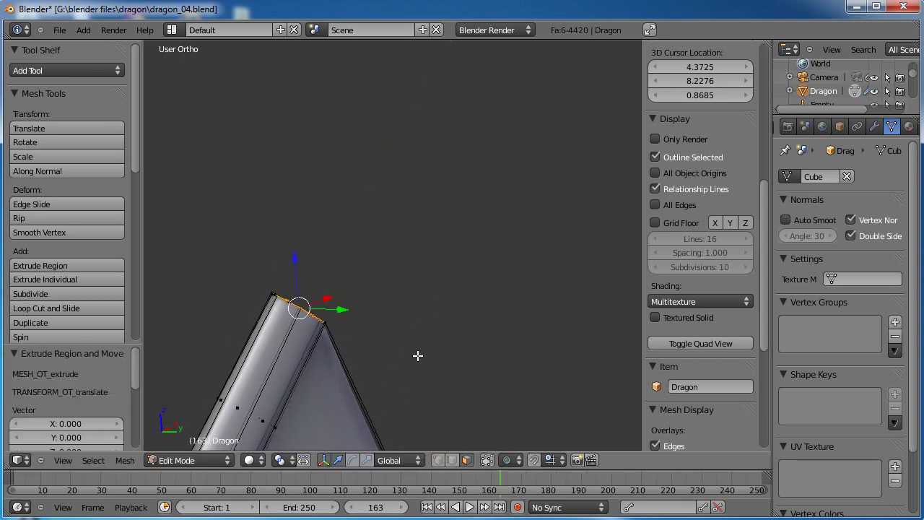
{"action": "key", "text": "g"}
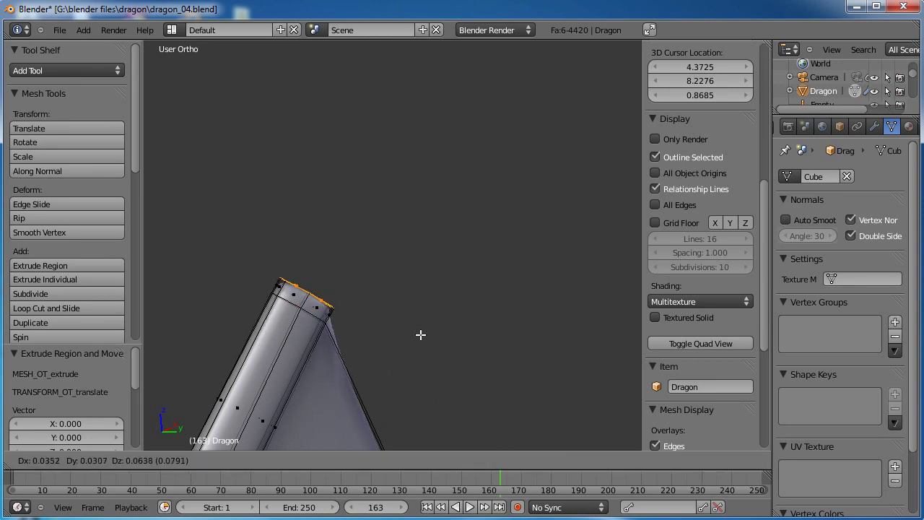
{"action": "left_click", "coordinate": [420, 336]}
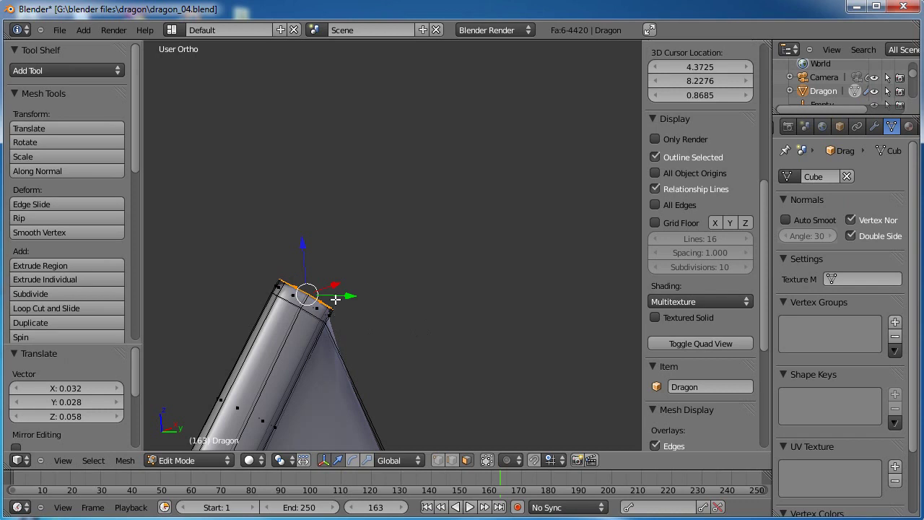
Extrude the top tip outward again and scale its end faces to about 0.56 to form a tapered claw
{"action": "key", "text": "e"}
{"action": "left_click", "coordinate": [349, 278]}
{"action": "key", "text": "g"}
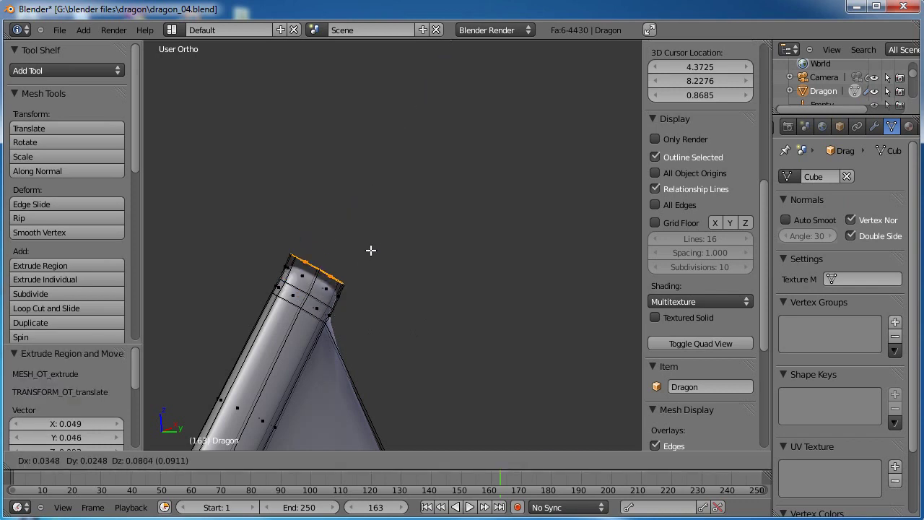
{"action": "left_click", "coordinate": [396, 220]}
{"action": "key", "text": "s"}
{"action": "left_click", "coordinate": [404, 212]}
{"action": "key", "text": "g"}
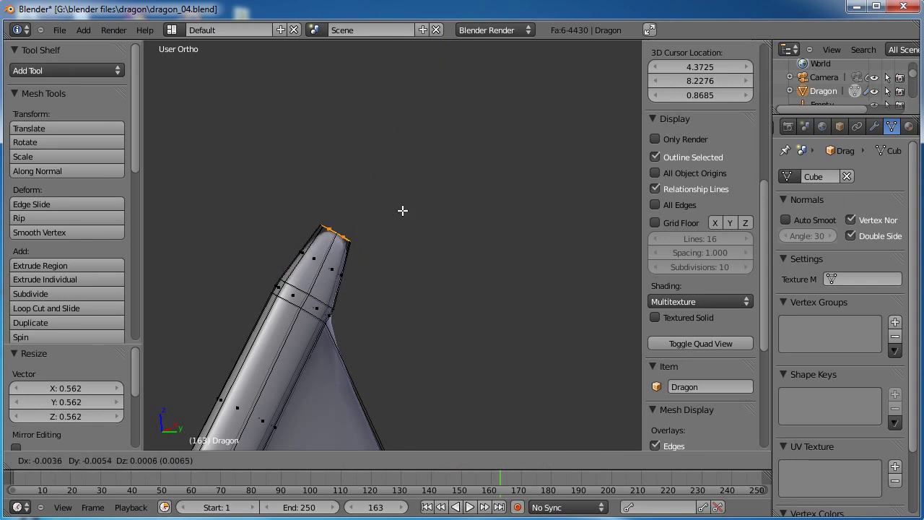
{"action": "left_click", "coordinate": [402, 210]}
Select the end faces at the middle wing bone's tip and flatten them along the bone with the scale manipulator in View orientation
{"action": "scroll", "coordinate": [383, 250], "scroll_direction": "down", "scroll_amount": 9}
{"action": "key", "text": "Tab"}
{"action": "middle_click_drag", "start_coordinate": [374, 289], "coordinate": [442, 315]}
{"action": "middle_click_drag", "start_coordinate": [473, 372], "coordinate": [419, 229], "text": "shift"}
{"action": "scroll", "coordinate": [419, 229], "scroll_direction": "up", "scroll_amount": 4}
{"action": "scroll", "coordinate": [441, 254], "scroll_direction": "up", "scroll_amount": 2}
{"action": "middle_click_drag", "start_coordinate": [540, 334], "coordinate": [488, 310], "text": "shift"}
{"action": "key", "text": "Tab"}
{"action": "key", "text": "a"}
{"action": "key", "text": "a"}
{"action": "key", "text": "a"}
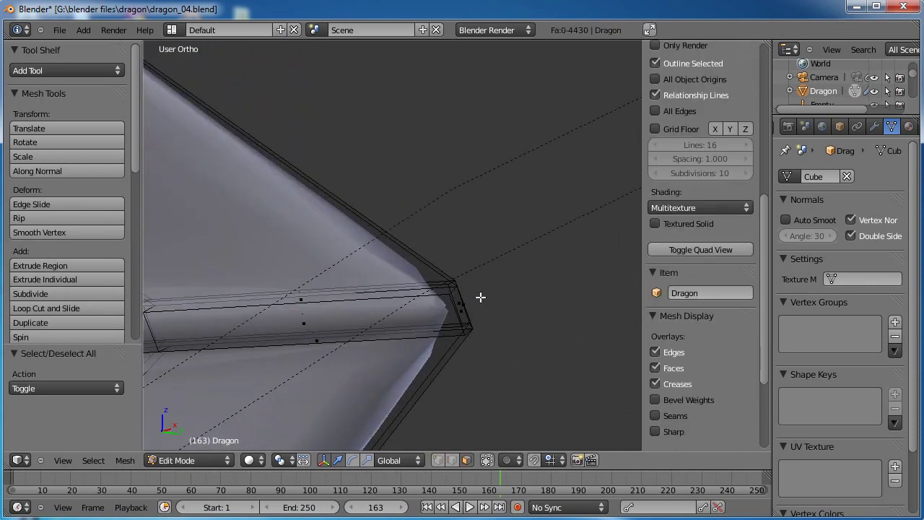
{"action": "key", "text": "b"}
{"action": "left_click_drag", "start_coordinate": [488, 278], "coordinate": [456, 322]}
{"action": "middle_click_drag", "start_coordinate": [454, 189], "coordinate": [407, 185]}
{"action": "scroll", "coordinate": [406, 185], "scroll_direction": "down", "scroll_amount": 4}
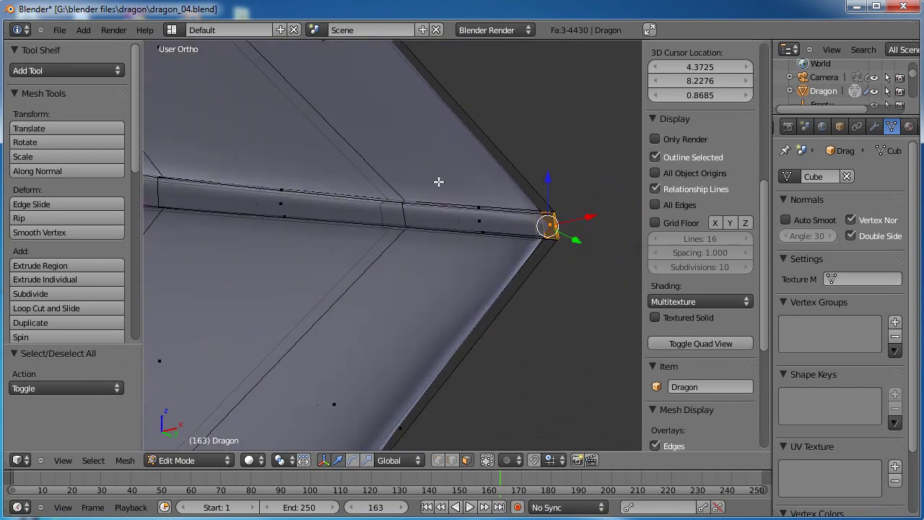
{"action": "scroll", "coordinate": [422, 222], "scroll_direction": "up", "scroll_amount": 2}
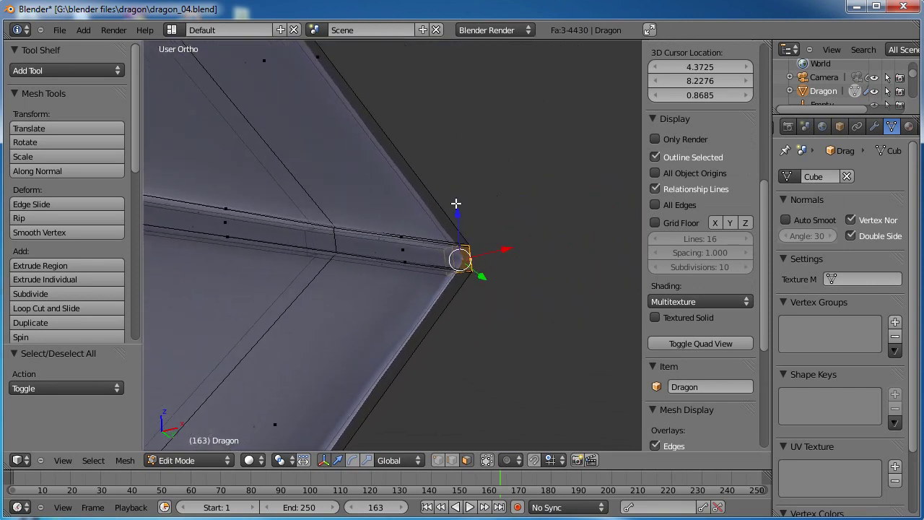
{"action": "middle_click_drag", "start_coordinate": [528, 229], "coordinate": [429, 238]}
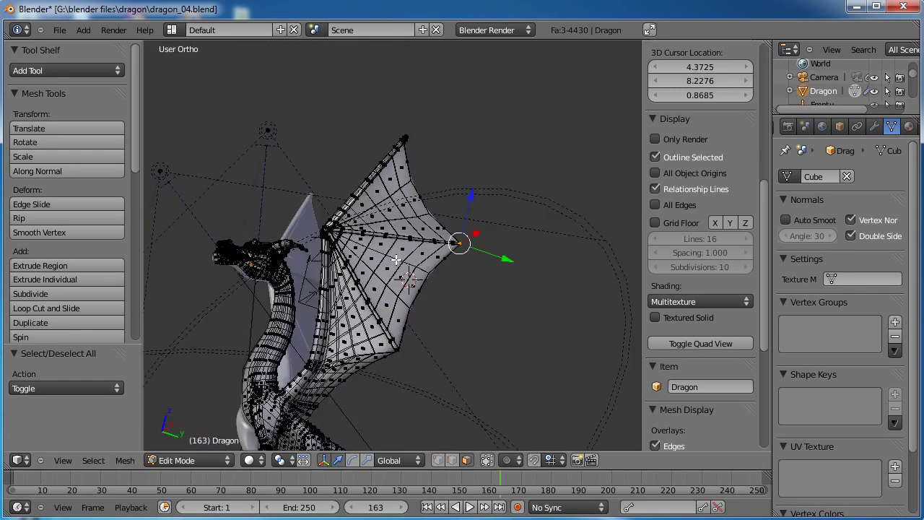
{"action": "key", "text": "KP_5"}
{"action": "scroll", "coordinate": [397, 259], "scroll_direction": "up", "scroll_amount": 4}
{"action": "middle_click_drag", "start_coordinate": [522, 223], "coordinate": [169, 255]}
{"action": "scroll", "coordinate": [475, 247], "scroll_direction": "up", "scroll_amount": 6}
{"action": "scroll", "coordinate": [292, 254], "scroll_direction": "down", "scroll_amount": 4}
{"action": "middle_click_drag", "start_coordinate": [292, 254], "coordinate": [422, 347]}
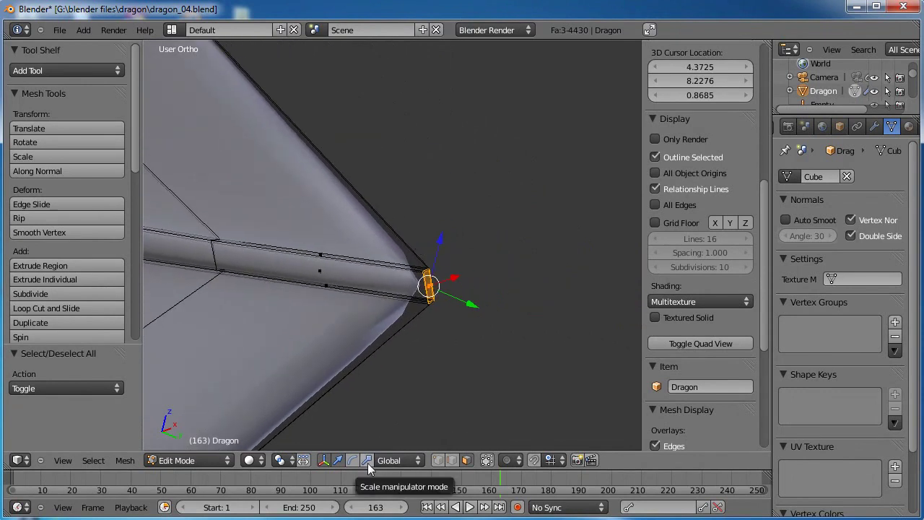
{"action": "left_click", "coordinate": [400, 460]}
{"action": "left_click", "coordinate": [411, 387]}
{"action": "left_click_drag", "start_coordinate": [478, 287], "coordinate": [448, 288]}
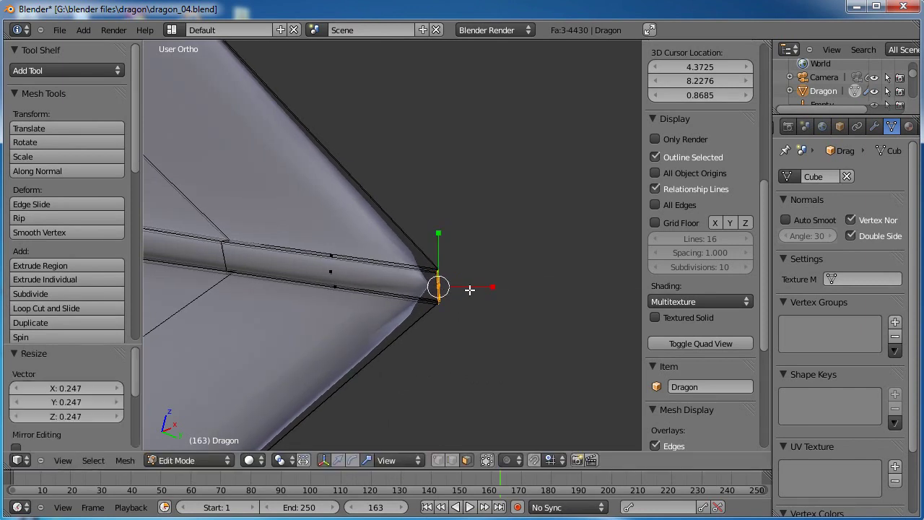
Extrude the flattened end faces of the middle wing bone a short distance outward
{"action": "key", "text": "e"}
{"action": "left_click", "coordinate": [481, 294]}
{"action": "left_click", "coordinate": [497, 288]}
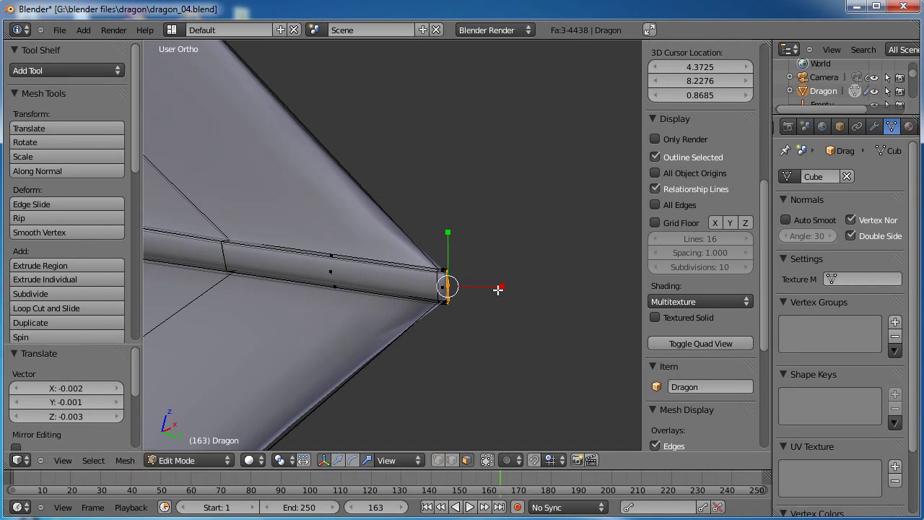
Extrude the middle tip farther outward, rotate its end faces about 11.4° and scale them to about 0.64 to form a claw
{"action": "key", "text": "e"}
{"action": "left_click", "coordinate": [567, 309]}
{"action": "key", "text": "g"}
{"action": "left_click", "coordinate": [568, 312]}
{"action": "key", "text": "r"}
{"action": "left_click", "coordinate": [610, 308]}
{"action": "key", "text": "g"}
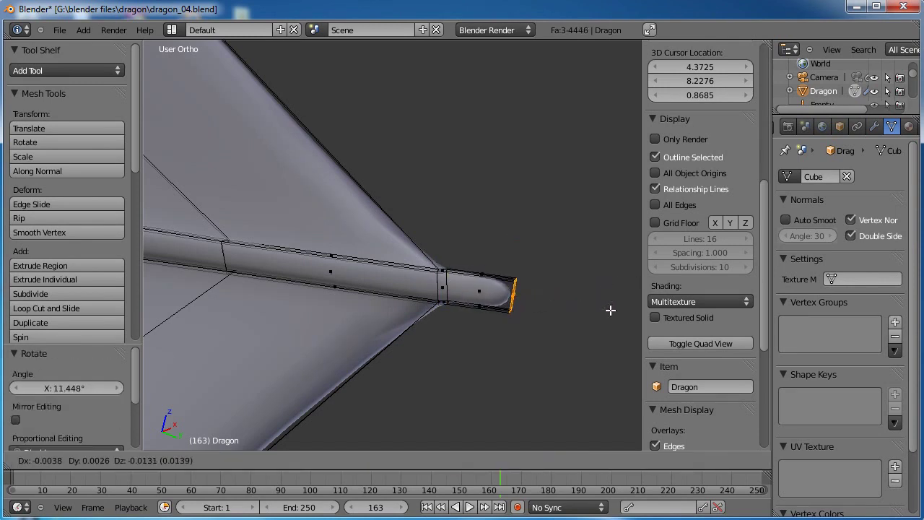
{"action": "left_click", "coordinate": [604, 308]}
{"action": "key", "text": "s"}
{"action": "left_click", "coordinate": [570, 306]}
{"action": "key", "text": "g"}
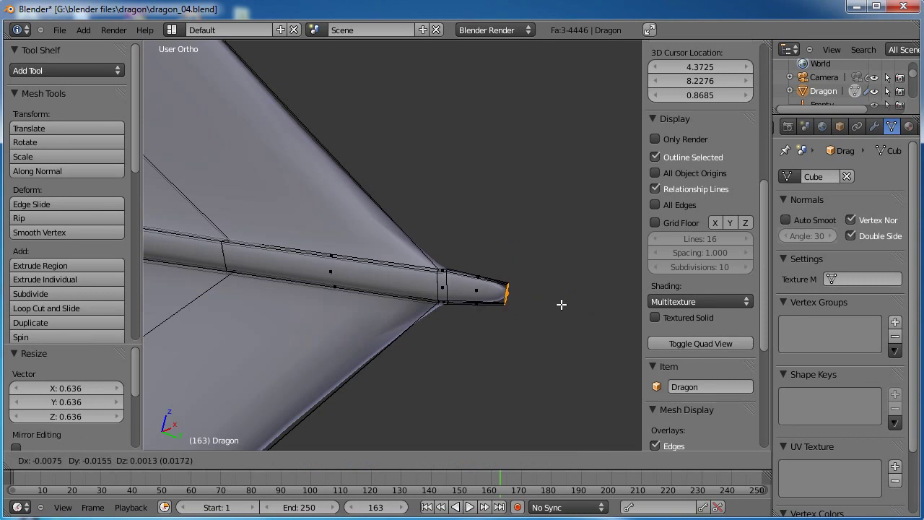
{"action": "left_click", "coordinate": [551, 304]}
Select the end faces at the lower wing bone's tip and flatten them along the view's horizontal axis
{"action": "scroll", "coordinate": [498, 298], "scroll_direction": "down", "scroll_amount": 6}
{"action": "middle_click_drag", "start_coordinate": [391, 327], "coordinate": [557, 188], "text": "shift"}
{"action": "scroll", "coordinate": [443, 334], "scroll_direction": "down", "scroll_amount": 7}
{"action": "middle_click_drag", "start_coordinate": [405, 318], "coordinate": [454, 354], "text": "shift"}
{"action": "middle_click_drag", "start_coordinate": [529, 340], "coordinate": [484, 198]}
{"action": "middle_click_drag", "start_coordinate": [422, 303], "coordinate": [331, 268]}
{"action": "scroll", "coordinate": [409, 274], "scroll_direction": "up", "scroll_amount": 6}
{"action": "middle_click_drag", "start_coordinate": [455, 221], "coordinate": [479, 238]}
{"action": "scroll", "coordinate": [439, 230], "scroll_direction": "up", "scroll_amount": 4}
{"action": "middle_click_drag", "start_coordinate": [550, 244], "coordinate": [508, 239]}
{"action": "key", "text": "a"}
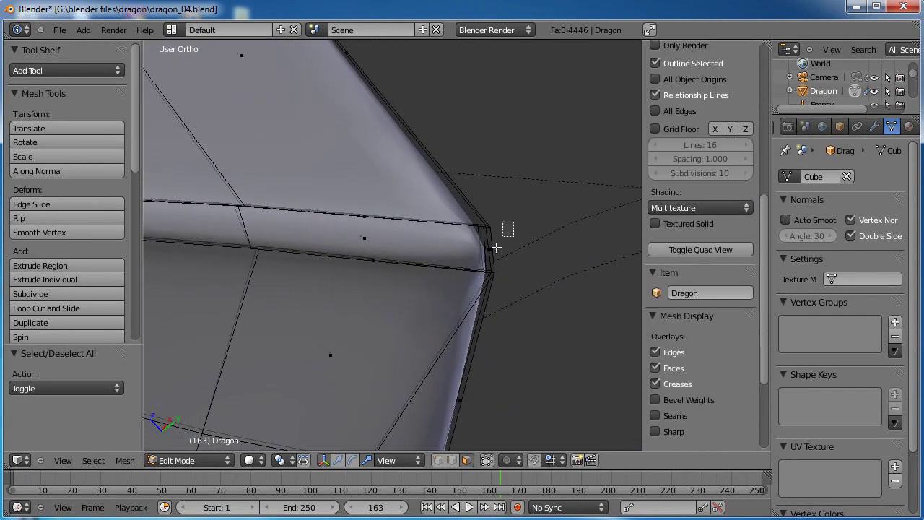
{"action": "right_click", "coordinate": [513, 246]}
{"action": "key", "text": "s"}
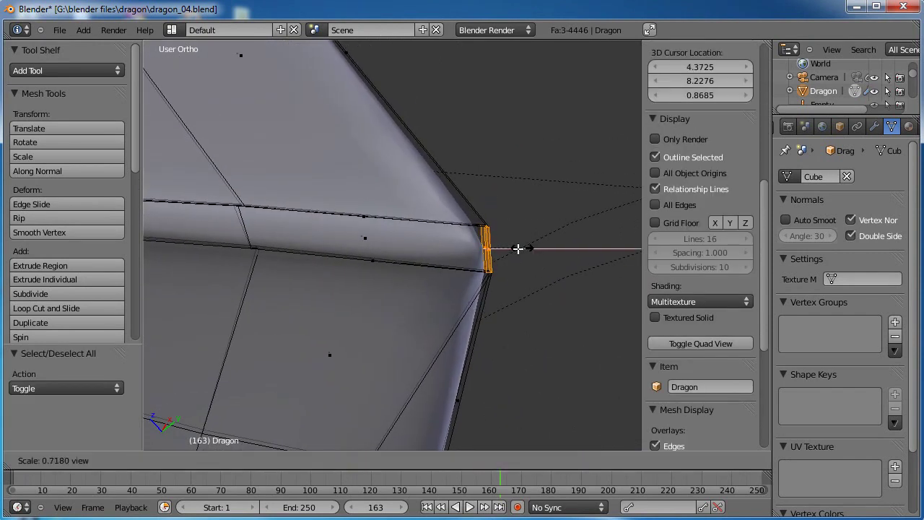
{"action": "left_click", "coordinate": [509, 249]}
Extrude the lower tip slightly, extrude it again farther outward and scale down its end faces to form a tapered claw
{"action": "key", "text": "e"}
{"action": "left_click", "coordinate": [520, 249]}
{"action": "key", "text": "e"}
{"action": "left_click", "coordinate": [560, 250]}
{"action": "key", "text": "s"}
{"action": "left_click", "coordinate": [540, 251]}
{"action": "key", "text": "g"}
{"action": "left_click", "coordinate": [533, 254]}
Examine the whole dragon and its wing attachments in Object Mode with a perspective view
{"action": "scroll", "coordinate": [518, 262], "scroll_direction": "down", "scroll_amount": 8}
{"action": "key", "text": "a"}
{"action": "key", "text": "Tab"}
{"action": "scroll", "coordinate": [444, 291], "scroll_direction": "down", "scroll_amount": 5}
{"action": "middle_click_drag", "start_coordinate": [444, 291], "coordinate": [397, 316]}
{"action": "key", "text": "KP_5"}
{"action": "scroll", "coordinate": [386, 312], "scroll_direction": "down", "scroll_amount": 2}
{"action": "middle_click_drag", "start_coordinate": [348, 300], "coordinate": [426, 248]}
{"action": "scroll", "coordinate": [404, 293], "scroll_direction": "up", "scroll_amount": 5}
{"action": "scroll", "coordinate": [425, 248], "scroll_direction": "down", "scroll_amount": 2}
{"action": "scroll", "coordinate": [405, 282], "scroll_direction": "up", "scroll_amount": 5}
{"action": "mouse_move", "coordinate": [405, 282]}
{"action": "middle_mouse_down"}
{"action": "mouse_move", "coordinate": [416, 229]}
{"action": "mouse_move", "coordinate": [394, 275]}
{"action": "mouse_move", "coordinate": [436, 252]}
{"action": "mouse_move", "coordinate": [430, 260]}
{"action": "middle_mouse_up"}
{"action": "scroll", "coordinate": [395, 275], "scroll_direction": "down", "scroll_amount": 3}
In Sculpt Mode, reshape the shoulder where the wing meets the body with the Grab brush
{"action": "left_click", "coordinate": [194, 460]}
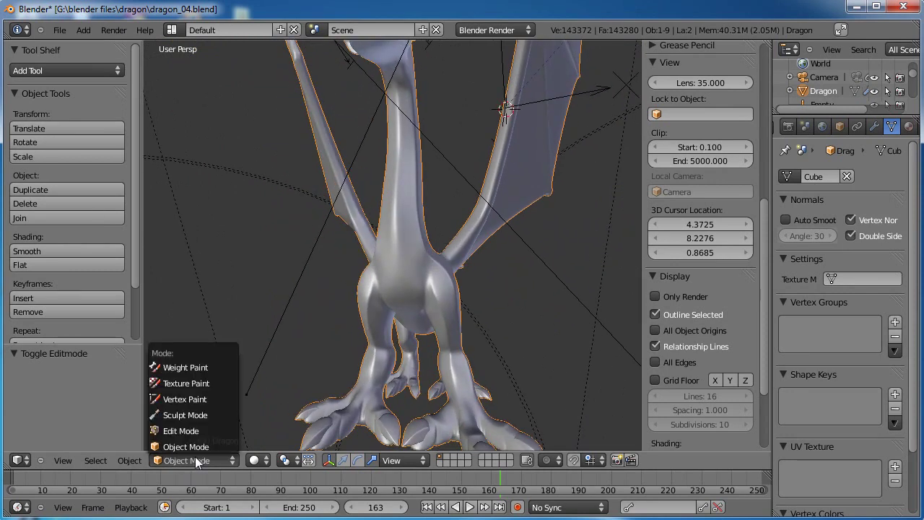
{"action": "left_click", "coordinate": [200, 416]}
{"action": "left_click", "coordinate": [38, 177]}
{"action": "scroll", "coordinate": [429, 257], "scroll_direction": "up", "scroll_amount": 2}
{"action": "left_click_drag", "start_coordinate": [487, 277], "coordinate": [476, 263]}
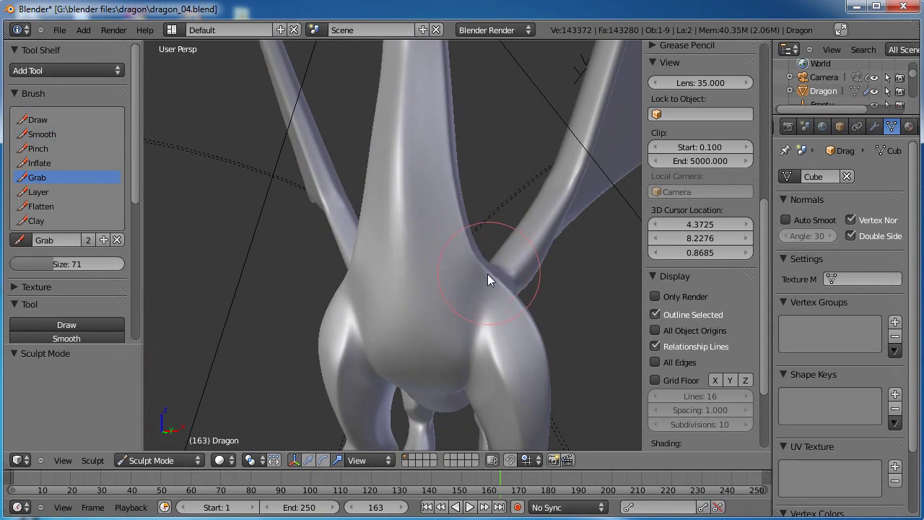
Save the dragon file, overwriting dragon_04.blend
{"action": "scroll", "coordinate": [482, 274], "scroll_direction": "down", "scroll_amount": 7}
{"action": "scroll", "coordinate": [481, 274], "scroll_direction": "down", "scroll_amount": 2}
{"action": "middle_click_drag", "start_coordinate": [481, 273], "coordinate": [406, 258]}
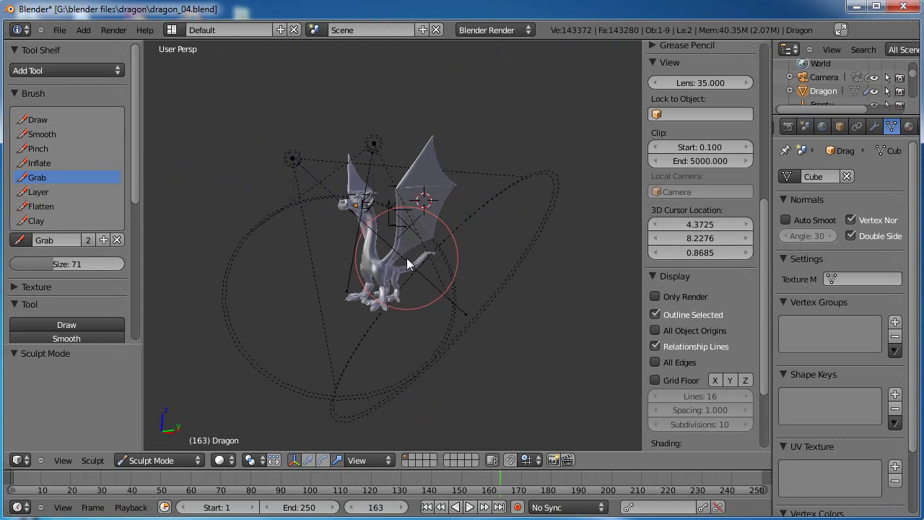
{"action": "key", "text": "ctrl+s"}
{"action": "left_click", "coordinate": [407, 258]}
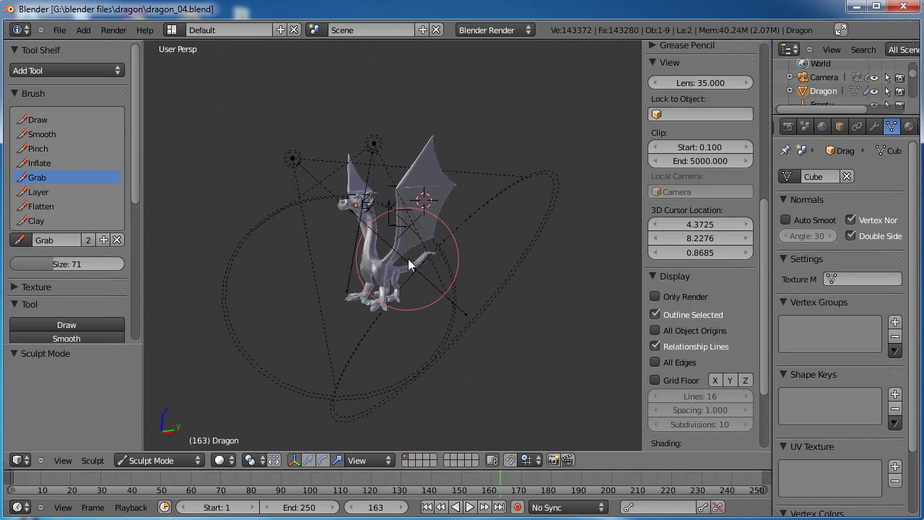
Reshape the base of the wing where it joins the dragon's back with the Grab brush
{"action": "scroll", "coordinate": [408, 258], "scroll_direction": "up", "scroll_amount": 5}
{"action": "scroll", "coordinate": [469, 257], "scroll_direction": "down", "scroll_amount": 3}
{"action": "middle_click_drag", "start_coordinate": [454, 207], "coordinate": [433, 309]}
{"action": "scroll", "coordinate": [434, 318], "scroll_direction": "up", "scroll_amount": 4}
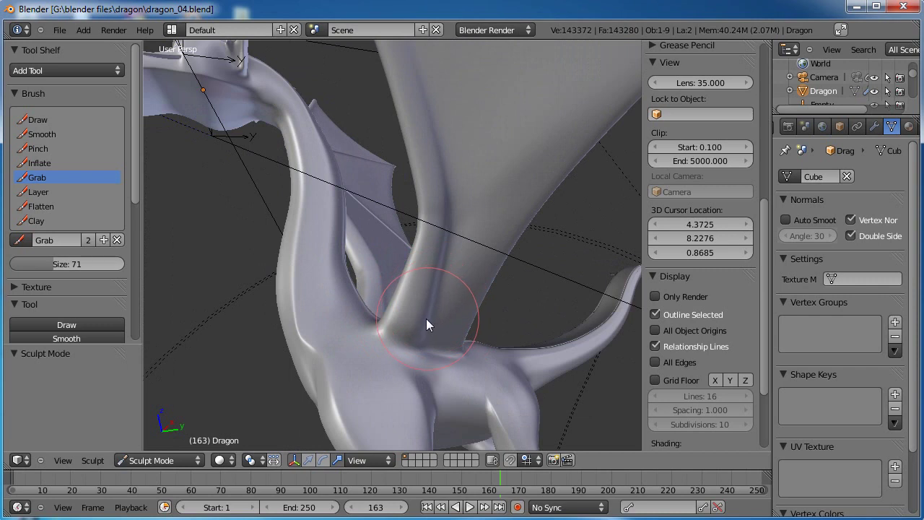
{"action": "mouse_move", "coordinate": [421, 320]}
{"action": "left_mouse_down"}
{"action": "mouse_move", "coordinate": [432, 296]}
{"action": "mouse_move", "coordinate": [459, 284]}
{"action": "left_mouse_up"}
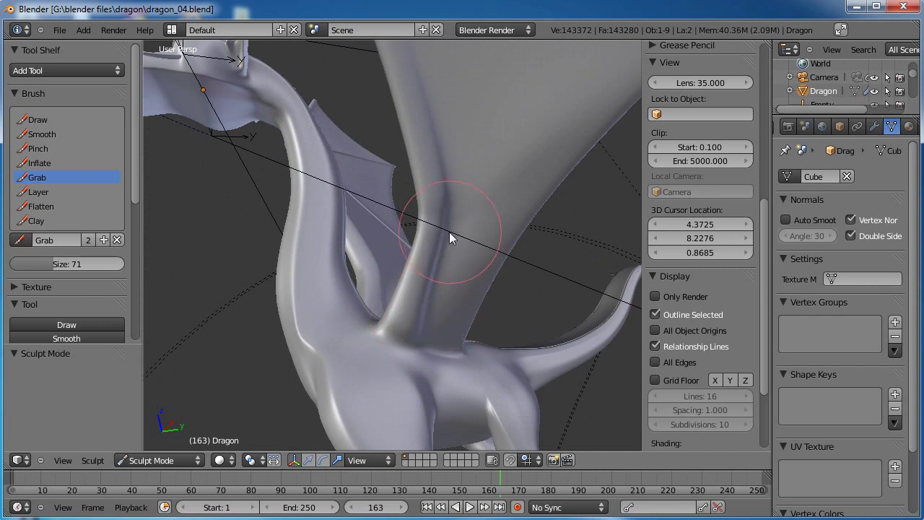
Adjust the bend of the lower wing bone from behind with the Grab brush
{"action": "scroll", "coordinate": [451, 232], "scroll_direction": "down", "scroll_amount": 5}
{"action": "mouse_move", "coordinate": [472, 232]}
{"action": "middle_mouse_down"}
{"action": "mouse_move", "coordinate": [359, 244]}
{"action": "mouse_move", "coordinate": [285, 274]}
{"action": "middle_mouse_up"}
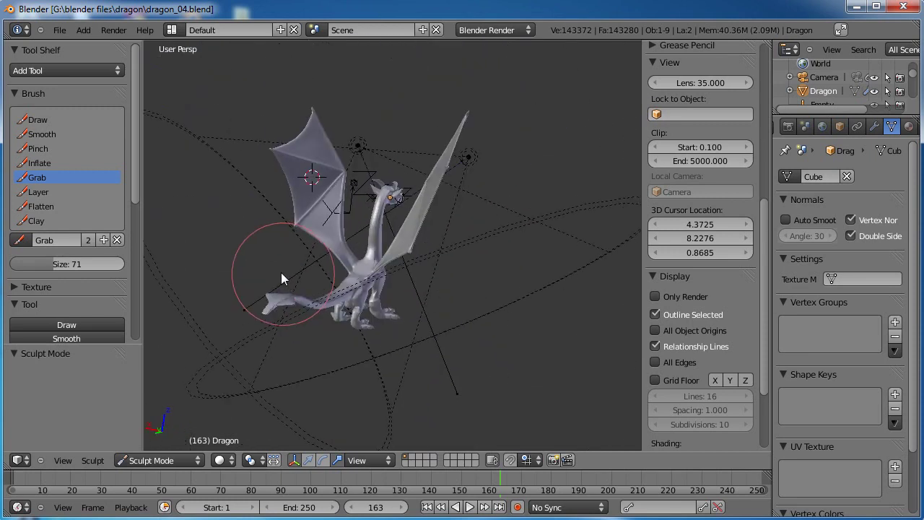
{"action": "scroll", "coordinate": [343, 273], "scroll_direction": "up", "scroll_amount": 4}
{"action": "mouse_move", "coordinate": [343, 272]}
{"action": "middle_mouse_down"}
{"action": "mouse_move", "coordinate": [398, 315]}
{"action": "mouse_move", "coordinate": [369, 367]}
{"action": "mouse_move", "coordinate": [349, 246]}
{"action": "mouse_move", "coordinate": [388, 271]}
{"action": "mouse_move", "coordinate": [357, 305]}
{"action": "mouse_move", "coordinate": [461, 258]}
{"action": "middle_mouse_up"}
{"action": "scroll", "coordinate": [395, 316], "scroll_direction": "up", "scroll_amount": 3}
{"action": "left_click_drag", "start_coordinate": [439, 274], "coordinate": [438, 267]}
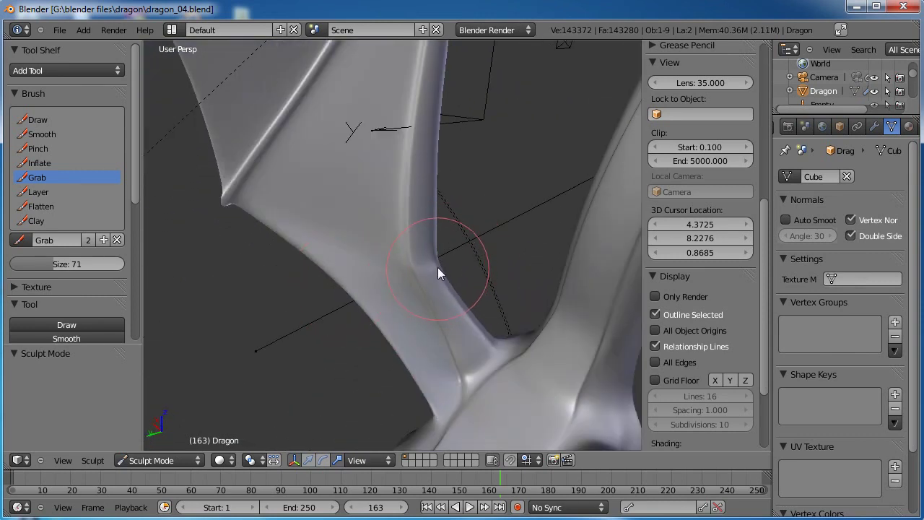
Soften the bend of the lower wing bone with the Smooth brush
{"action": "left_click", "coordinate": [42, 134]}
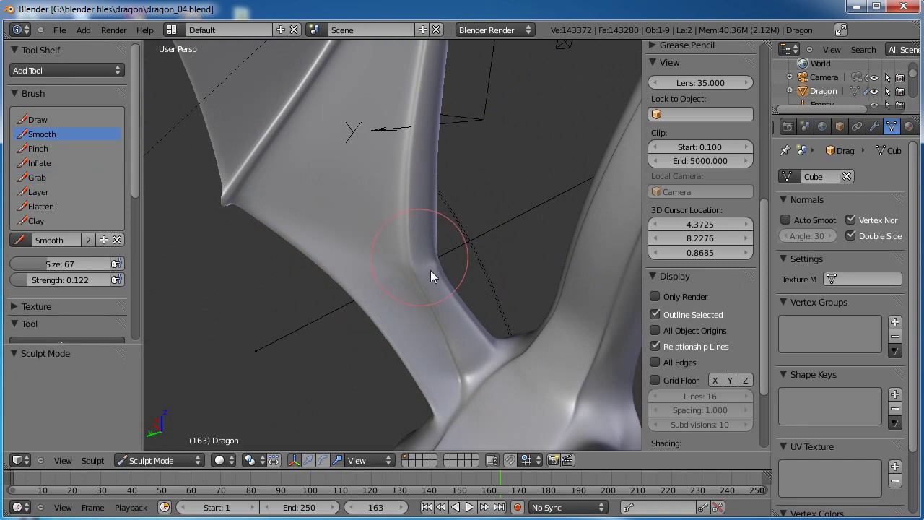
{"action": "left_click_drag", "start_coordinate": [434, 259], "coordinate": [447, 264]}
{"action": "middle_click_drag", "start_coordinate": [509, 274], "coordinate": [445, 271]}
{"action": "scroll", "coordinate": [475, 273], "scroll_direction": "down", "scroll_amount": 2}
{"action": "middle_click_drag", "start_coordinate": [563, 267], "coordinate": [431, 273]}
{"action": "scroll", "coordinate": [489, 296], "scroll_direction": "up", "scroll_amount": 3}
{"action": "mouse_move", "coordinate": [489, 296]}
{"action": "middle_mouse_down"}
{"action": "mouse_move", "coordinate": [535, 332]}
{"action": "mouse_move", "coordinate": [491, 306]}
{"action": "mouse_move", "coordinate": [477, 280]}
{"action": "middle_mouse_up"}
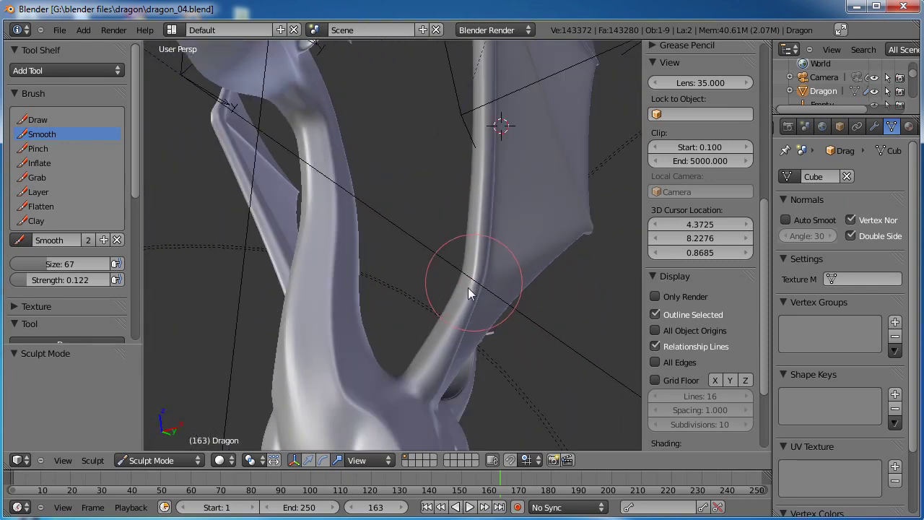
Smooth the lower wing bone and the wing membrane near the dragon's body with the Smooth brush
{"action": "mouse_move", "coordinate": [471, 291]}
{"action": "left_mouse_down"}
{"action": "mouse_move", "coordinate": [470, 300]}
{"action": "mouse_move", "coordinate": [476, 276]}
{"action": "mouse_move", "coordinate": [469, 299]}
{"action": "mouse_move", "coordinate": [468, 277]}
{"action": "left_mouse_up"}
{"action": "mouse_move", "coordinate": [467, 277]}
{"action": "middle_mouse_down"}
{"action": "mouse_move", "coordinate": [428, 291]}
{"action": "mouse_move", "coordinate": [433, 269]}
{"action": "middle_mouse_up"}
{"action": "scroll", "coordinate": [439, 282], "scroll_direction": "down", "scroll_amount": 5}
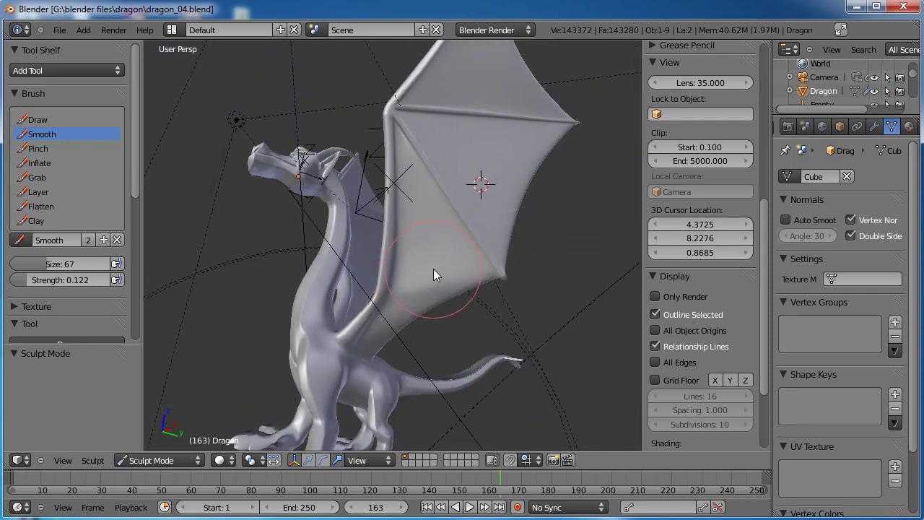
{"action": "scroll", "coordinate": [466, 303], "scroll_direction": "up", "scroll_amount": 5}
{"action": "middle_click_drag", "start_coordinate": [467, 304], "coordinate": [455, 329]}
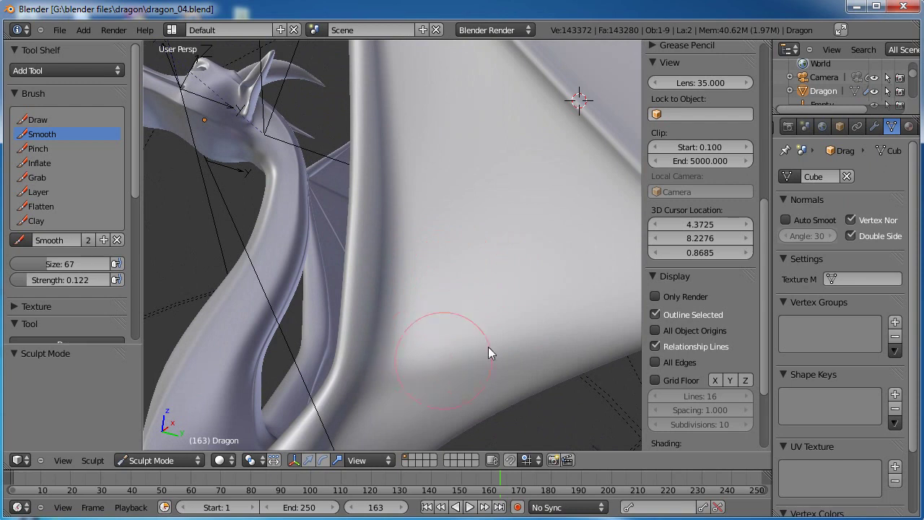
{"action": "mouse_move", "coordinate": [406, 383]}
{"action": "left_mouse_down"}
{"action": "mouse_move", "coordinate": [485, 371]}
{"action": "mouse_move", "coordinate": [537, 347]}
{"action": "left_mouse_up"}
{"action": "scroll", "coordinate": [530, 346], "scroll_direction": "down", "scroll_amount": 4}
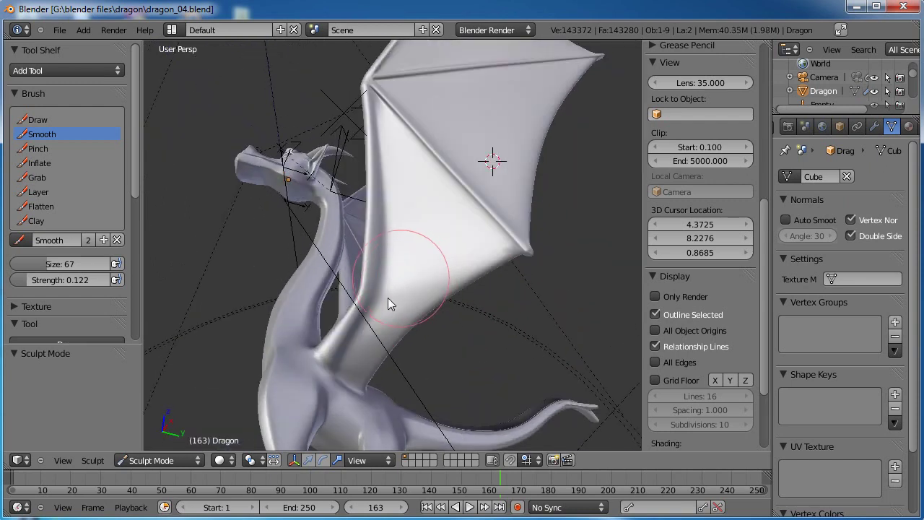
{"action": "mouse_move", "coordinate": [382, 323]}
{"action": "left_mouse_down"}
{"action": "mouse_move", "coordinate": [391, 326]}
{"action": "mouse_move", "coordinate": [376, 359]}
{"action": "left_mouse_up"}
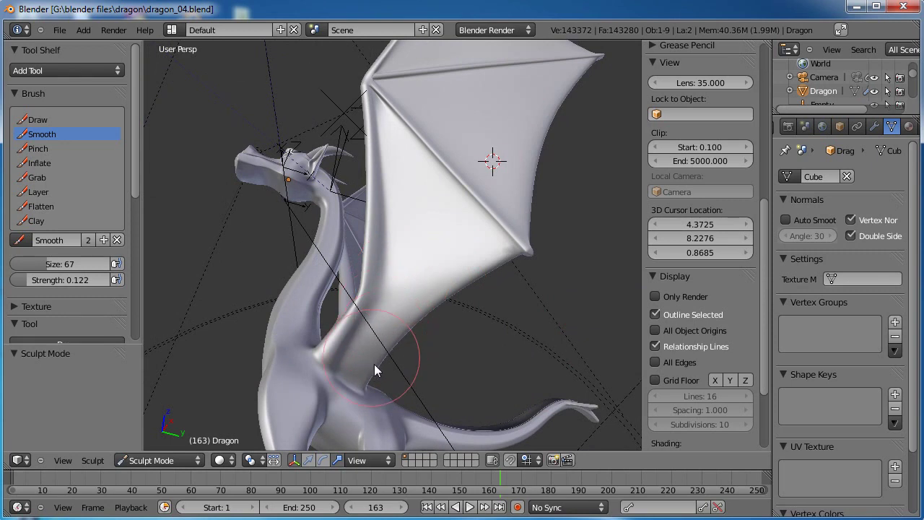
Examine the membrane rims and the claws at the wing bone tips from several angles
{"action": "middle_click_drag", "start_coordinate": [503, 342], "coordinate": [345, 274]}
{"action": "scroll", "coordinate": [345, 274], "scroll_direction": "up", "scroll_amount": 3}
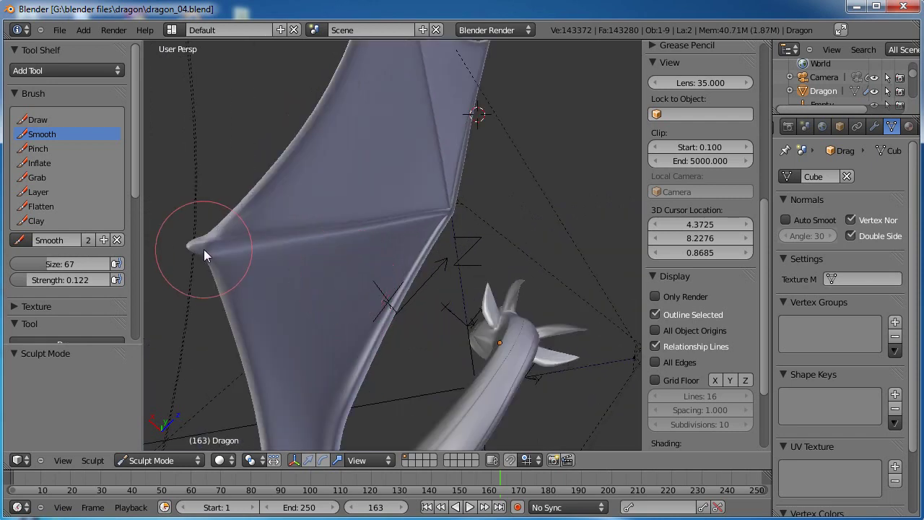
{"action": "mouse_move", "coordinate": [193, 264]}
{"action": "middle_mouse_down"}
{"action": "mouse_move", "coordinate": [269, 294]}
{"action": "mouse_move", "coordinate": [364, 286]}
{"action": "middle_mouse_up"}
{"action": "scroll", "coordinate": [363, 286], "scroll_direction": "up", "scroll_amount": 5}
{"action": "scroll", "coordinate": [482, 272], "scroll_direction": "down", "scroll_amount": 2}
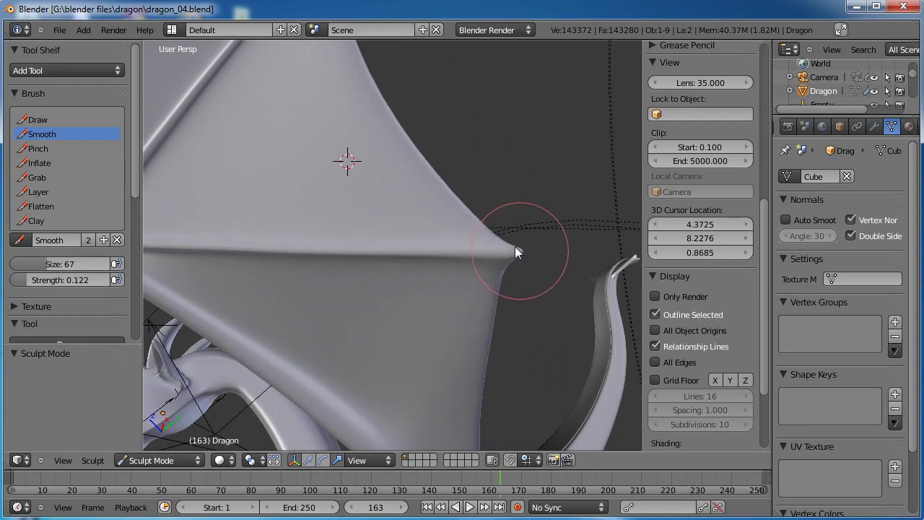
{"action": "scroll", "coordinate": [520, 253], "scroll_direction": "down", "scroll_amount": 4}
{"action": "middle_click_drag", "start_coordinate": [426, 187], "coordinate": [460, 289], "text": "shift"}
{"action": "scroll", "coordinate": [458, 289], "scroll_direction": "up", "scroll_amount": 3}
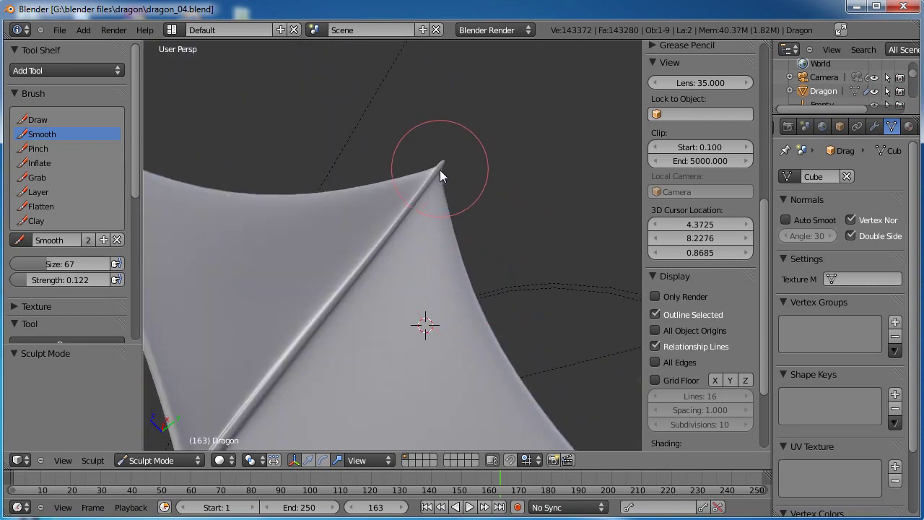
{"action": "mouse_move", "coordinate": [508, 178]}
{"action": "middle_mouse_down"}
{"action": "mouse_move", "coordinate": [412, 223]}
{"action": "mouse_move", "coordinate": [321, 235]}
{"action": "middle_mouse_up"}
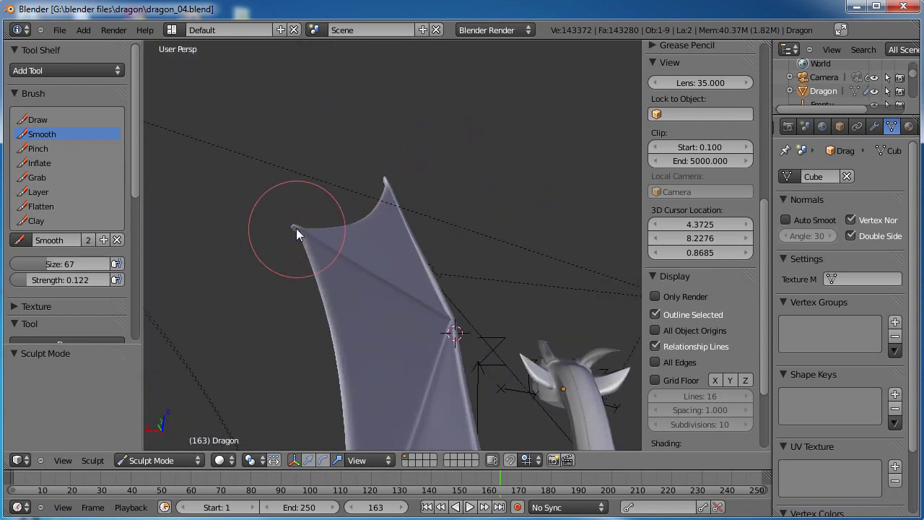
{"action": "mouse_move", "coordinate": [297, 228]}
{"action": "left_mouse_down"}
{"action": "mouse_move", "coordinate": [306, 234]}
{"action": "mouse_move", "coordinate": [299, 227]}
{"action": "left_mouse_up"}
{"action": "middle_click_drag", "start_coordinate": [311, 217], "coordinate": [461, 233]}
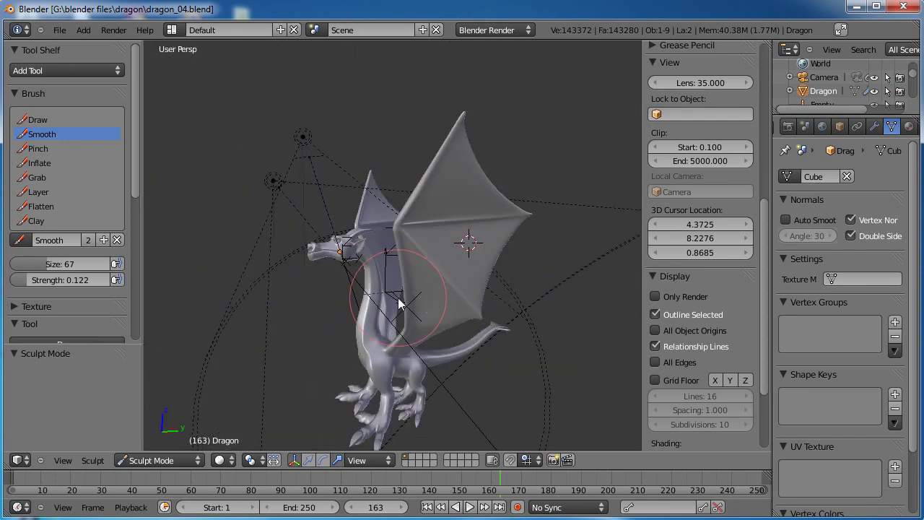
Smooth the front foot where the toes meet the ankle, using the Smooth brush at size 40 and strength 0.196
{"action": "key", "text": "Tab"}
{"action": "mouse_move", "coordinate": [496, 261]}
{"action": "middle_mouse_down"}
{"action": "mouse_move", "coordinate": [495, 228]}
{"action": "mouse_move", "coordinate": [515, 225]}
{"action": "mouse_move", "coordinate": [487, 252]}
{"action": "mouse_move", "coordinate": [551, 246]}
{"action": "mouse_move", "coordinate": [422, 305]}
{"action": "mouse_move", "coordinate": [395, 337]}
{"action": "mouse_move", "coordinate": [429, 310]}
{"action": "mouse_move", "coordinate": [452, 325]}
{"action": "mouse_move", "coordinate": [439, 330]}
{"action": "mouse_move", "coordinate": [459, 286]}
{"action": "mouse_move", "coordinate": [436, 377]}
{"action": "mouse_move", "coordinate": [165, 241]}
{"action": "mouse_move", "coordinate": [249, 362]}
{"action": "mouse_move", "coordinate": [239, 301]}
{"action": "mouse_move", "coordinate": [404, 347]}
{"action": "mouse_move", "coordinate": [295, 310]}
{"action": "mouse_move", "coordinate": [499, 346]}
{"action": "mouse_move", "coordinate": [506, 295]}
{"action": "mouse_move", "coordinate": [420, 290]}
{"action": "middle_mouse_up"}
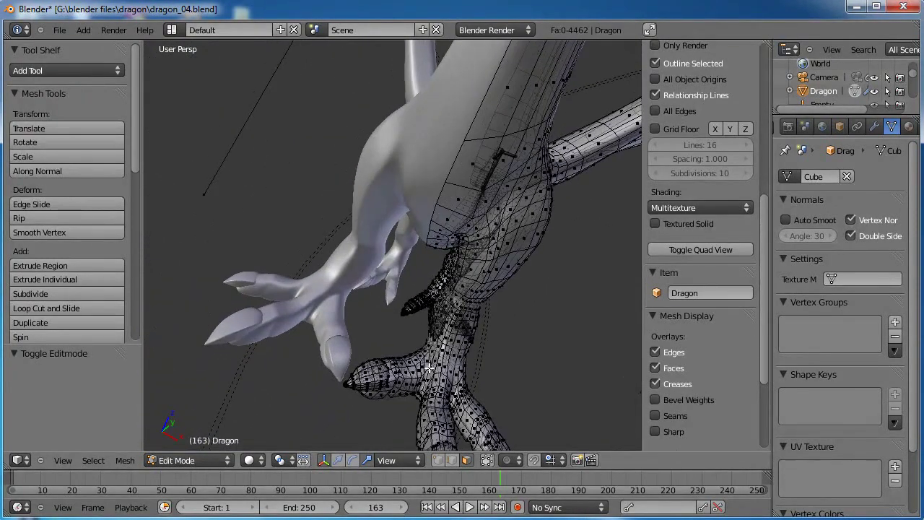
{"action": "scroll", "coordinate": [430, 368], "scroll_direction": "up", "scroll_amount": 1}
{"action": "key", "text": "Tab"}
{"action": "middle_click_drag", "start_coordinate": [429, 371], "coordinate": [434, 373]}
{"action": "scroll", "coordinate": [437, 373], "scroll_direction": "up", "scroll_amount": 3}
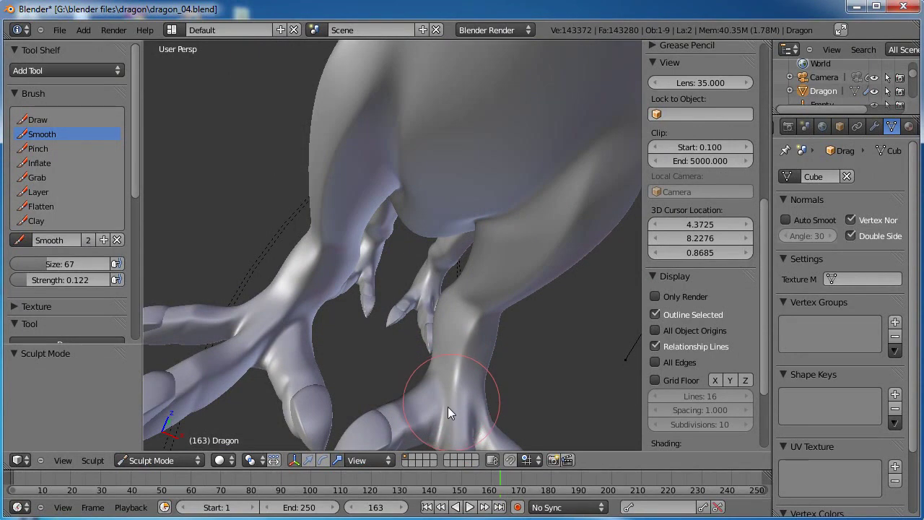
{"action": "mouse_move", "coordinate": [447, 394]}
{"action": "left_mouse_down"}
{"action": "mouse_move", "coordinate": [463, 379]}
{"action": "mouse_move", "coordinate": [444, 375]}
{"action": "left_mouse_up"}
{"action": "left_click_drag", "start_coordinate": [28, 282], "coordinate": [36, 283]}
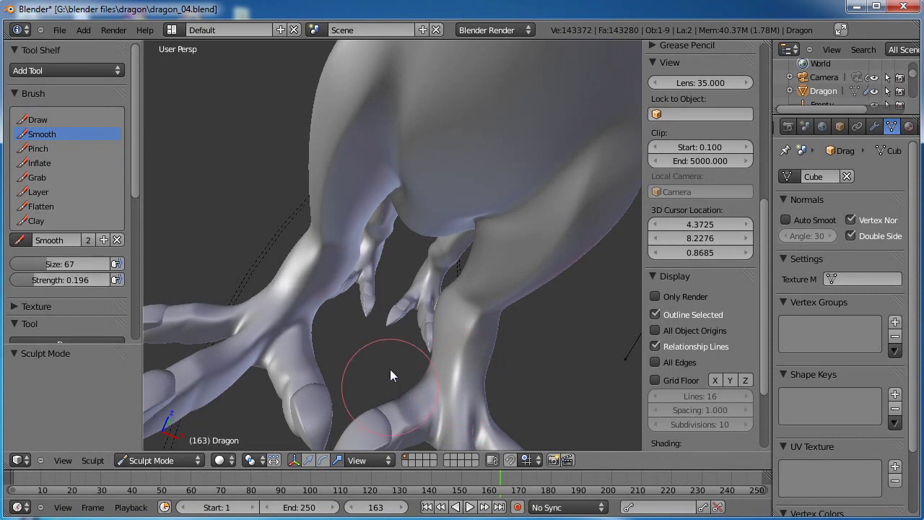
{"action": "middle_click_drag", "start_coordinate": [390, 392], "coordinate": [369, 325]}
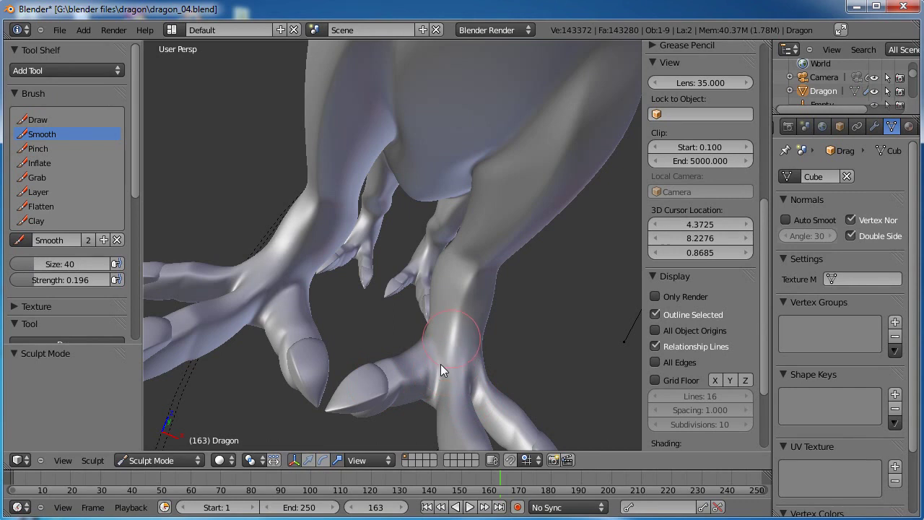
{"action": "mouse_move", "coordinate": [463, 359]}
{"action": "middle_mouse_down"}
{"action": "mouse_move", "coordinate": [384, 309]}
{"action": "mouse_move", "coordinate": [366, 353]}
{"action": "mouse_move", "coordinate": [373, 431]}
{"action": "mouse_move", "coordinate": [467, 341]}
{"action": "mouse_move", "coordinate": [463, 318]}
{"action": "middle_mouse_up"}
{"action": "middle_click_drag", "start_coordinate": [482, 366], "coordinate": [421, 301]}
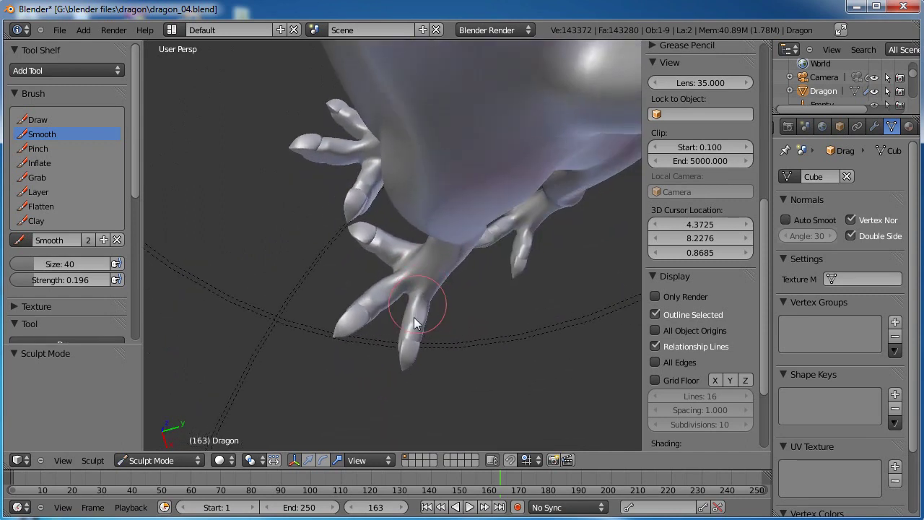
Adjust the face loop at the base of the front foot's middle toe with Scale and Shrink/Fatten
{"action": "scroll", "coordinate": [412, 322], "scroll_direction": "up", "scroll_amount": 5}
{"action": "key", "text": "Tab"}
{"action": "middle_click_drag", "start_coordinate": [429, 367], "coordinate": [421, 359]}
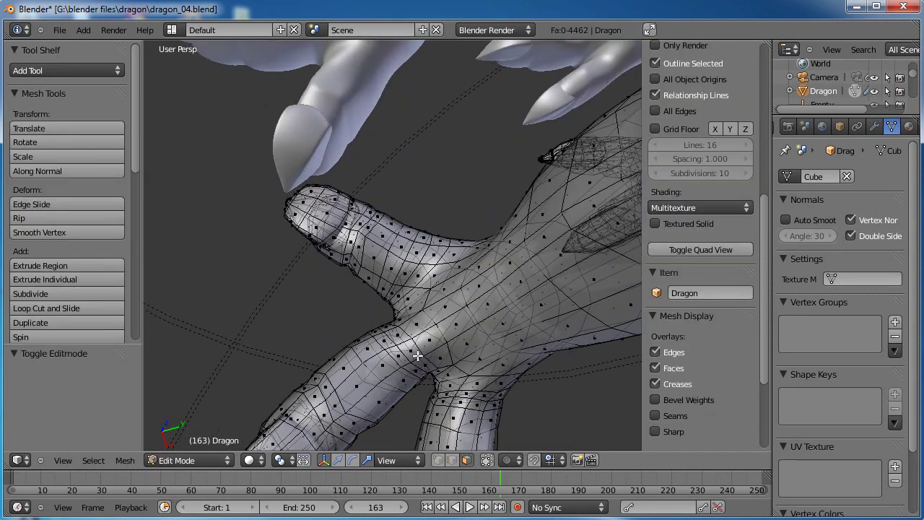
{"action": "right_click", "coordinate": [418, 349], "text": "alt"}
{"action": "right_click", "coordinate": [425, 327], "text": "alt"}
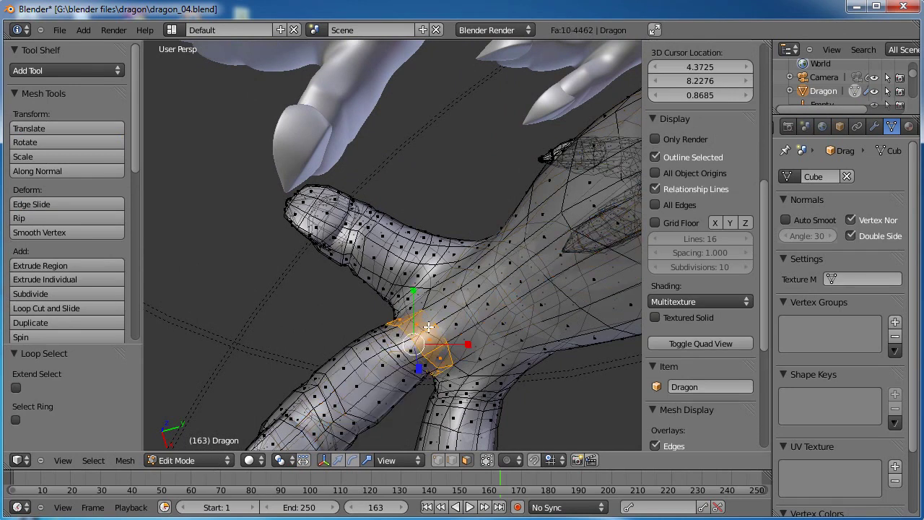
{"action": "key", "text": "s"}
{"action": "left_click", "coordinate": [455, 339]}
{"action": "key", "text": "alt+s"}
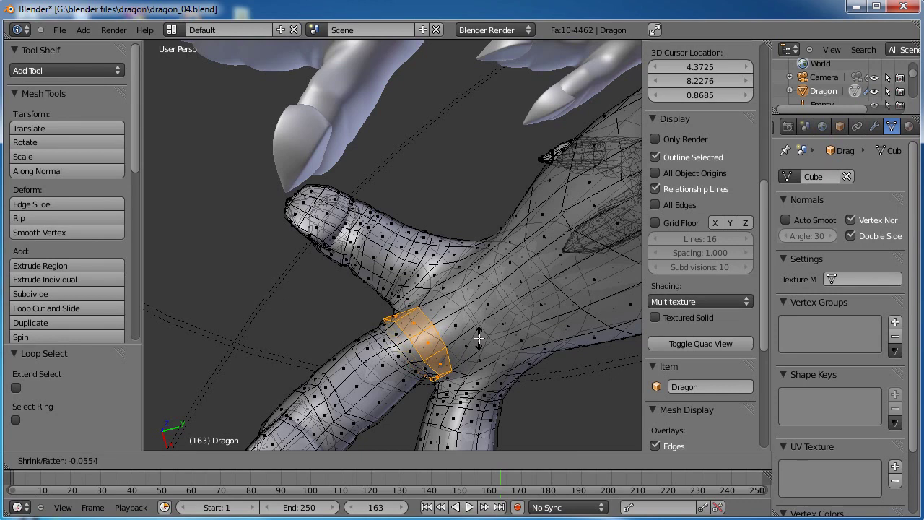
{"action": "left_click", "coordinate": [450, 351]}
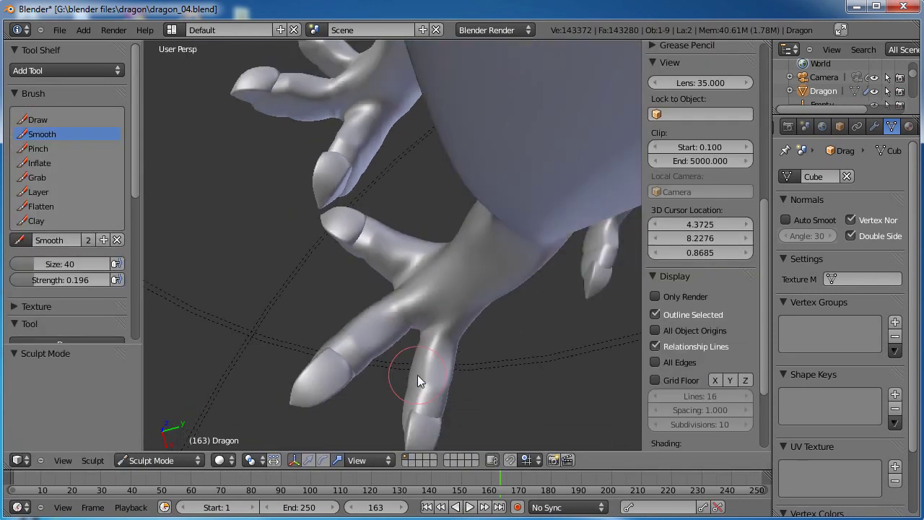
Try a smoothing stroke on the base of the front foot's toes and undo it
{"action": "mouse_move", "coordinate": [419, 378]}
{"action": "middle_mouse_down"}
{"action": "mouse_move", "coordinate": [482, 309]}
{"action": "mouse_move", "coordinate": [379, 341]}
{"action": "middle_mouse_up"}
{"action": "left_click_drag", "start_coordinate": [374, 332], "coordinate": [364, 303]}
{"action": "key", "text": "ctrl+z"}
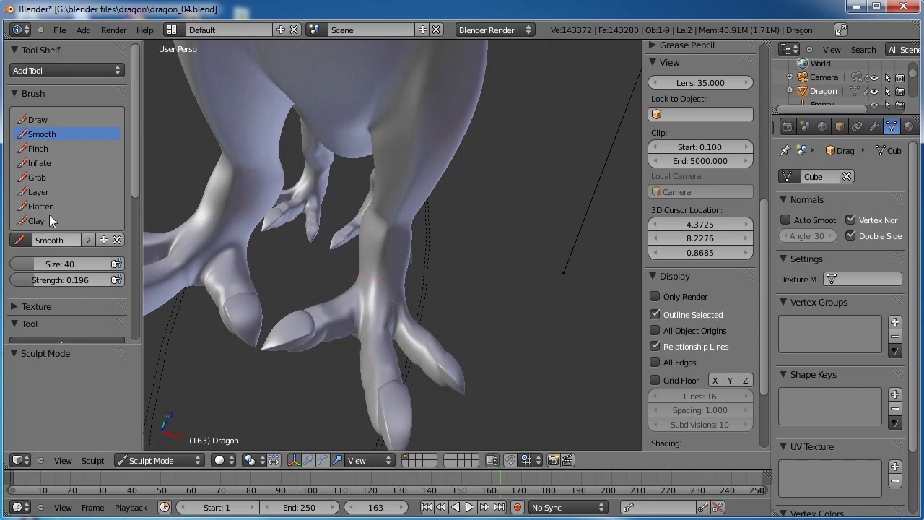
Reshape the front foot around the ankle and toe bases with the Grab brush
{"action": "left_click", "coordinate": [29, 179]}
{"action": "middle_click_drag", "start_coordinate": [323, 286], "coordinate": [347, 288]}
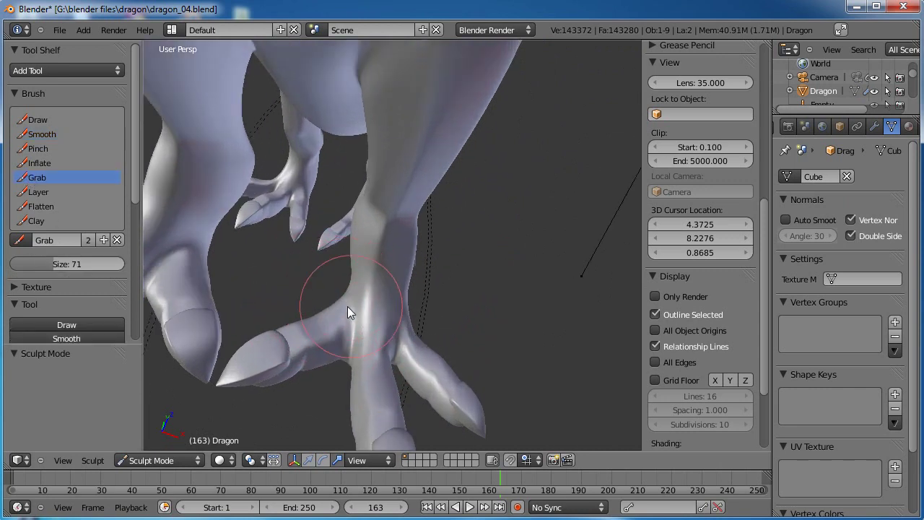
{"action": "key", "text": "ctrl+z"}
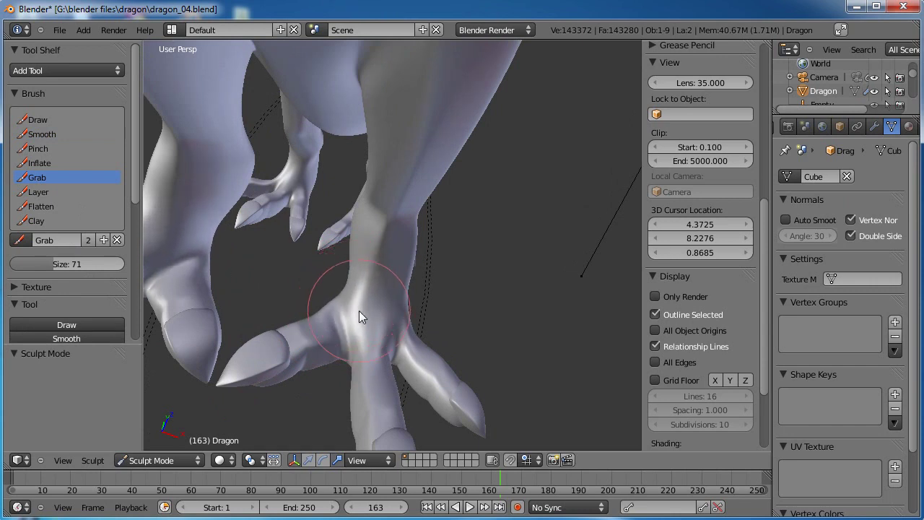
{"action": "scroll", "coordinate": [358, 310], "scroll_direction": "down", "scroll_amount": 5}
{"action": "middle_click_drag", "start_coordinate": [343, 315], "coordinate": [406, 224]}
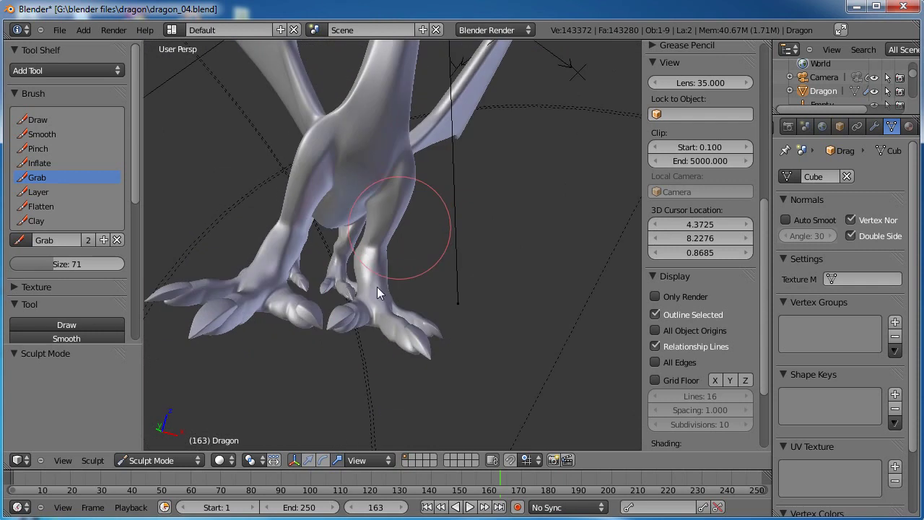
{"action": "scroll", "coordinate": [366, 358], "scroll_direction": "up", "scroll_amount": 3}
{"action": "middle_click_drag", "start_coordinate": [366, 354], "coordinate": [426, 295]}
{"action": "mouse_move", "coordinate": [518, 296]}
{"action": "middle_mouse_down"}
{"action": "mouse_move", "coordinate": [422, 363]}
{"action": "mouse_move", "coordinate": [483, 341]}
{"action": "mouse_move", "coordinate": [426, 379]}
{"action": "middle_mouse_up"}
{"action": "left_click_drag", "start_coordinate": [403, 380], "coordinate": [398, 377]}
Smooth the vertices of three neighbouring face loops at the base of the front foot's inner toe
{"action": "key", "text": "Tab"}
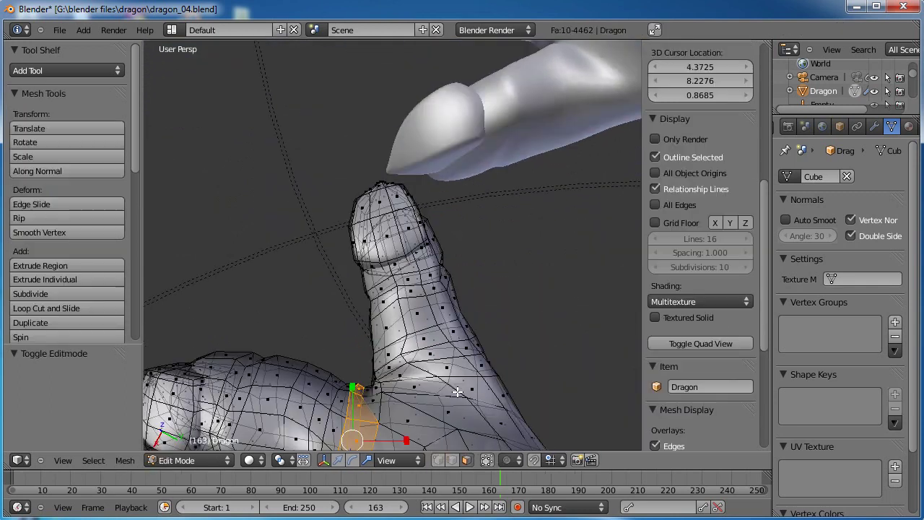
{"action": "right_click", "coordinate": [422, 369], "text": "alt"}
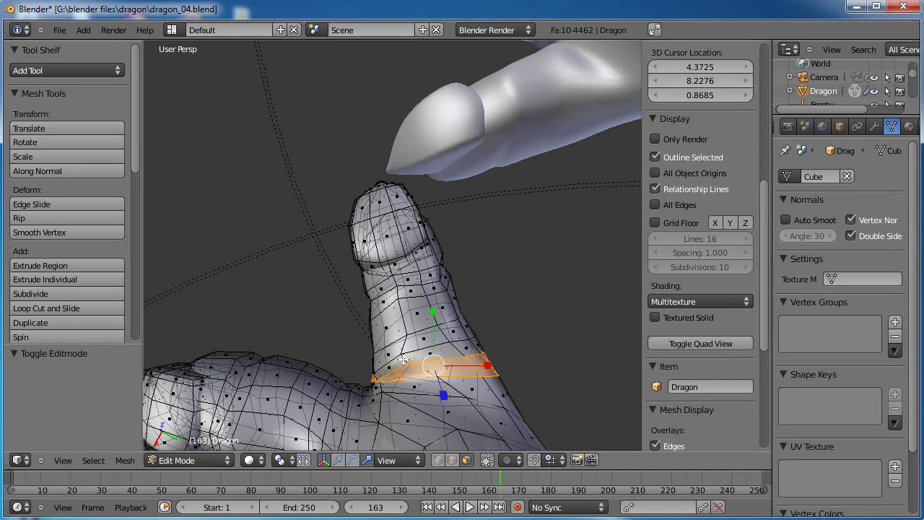
{"action": "right_click", "coordinate": [402, 356], "text": "alt"}
{"action": "right_click", "coordinate": [423, 369], "text": "alt+shift"}
{"action": "right_click", "coordinate": [406, 350], "text": "alt+shift"}
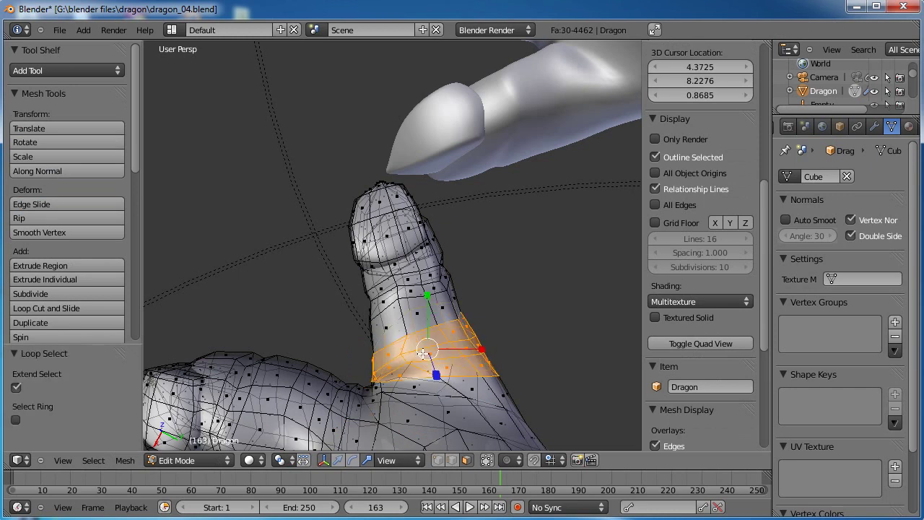
{"action": "key", "text": "w"}
{"action": "left_click", "coordinate": [397, 430]}
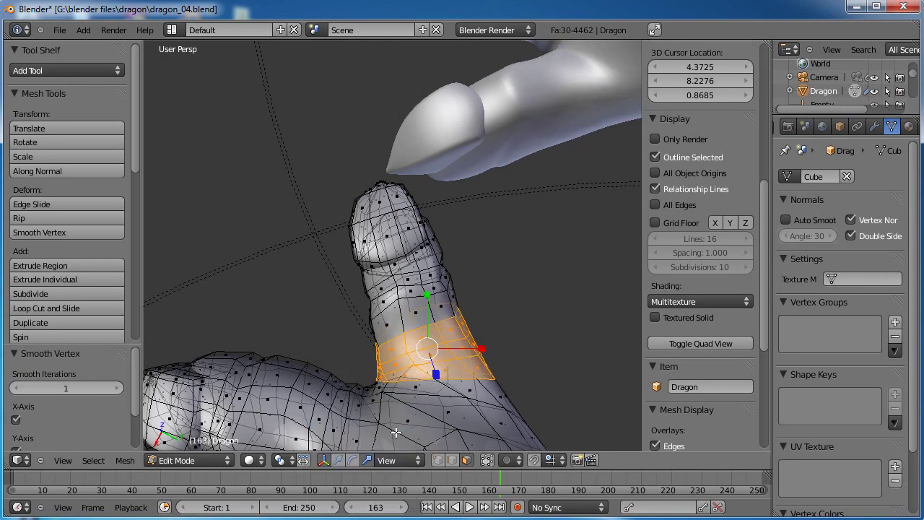
{"action": "middle_click_drag", "start_coordinate": [396, 432], "coordinate": [396, 363]}
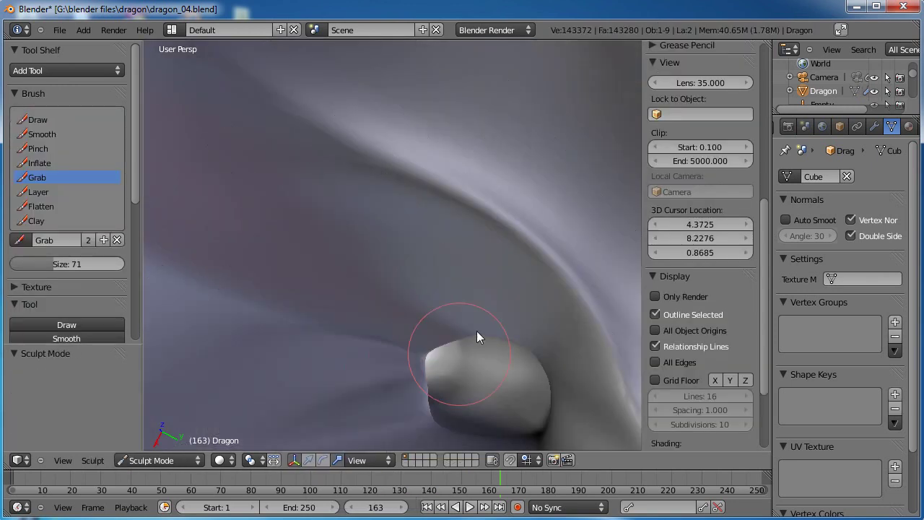
Refine the dragon's body shape with further Grab brush strokes
{"action": "mouse_move", "coordinate": [461, 328]}
{"action": "left_mouse_down"}
{"action": "mouse_move", "coordinate": [431, 331]}
{"action": "mouse_move", "coordinate": [426, 349]}
{"action": "mouse_move", "coordinate": [452, 348]}
{"action": "left_mouse_up"}
{"action": "scroll", "coordinate": [349, 382], "scroll_direction": "down", "scroll_amount": 7}
{"action": "mouse_move", "coordinate": [350, 381]}
{"action": "middle_mouse_down"}
{"action": "mouse_move", "coordinate": [403, 351]}
{"action": "mouse_move", "coordinate": [349, 370]}
{"action": "mouse_move", "coordinate": [371, 360]}
{"action": "mouse_move", "coordinate": [439, 271]}
{"action": "middle_mouse_up"}
{"action": "scroll", "coordinate": [349, 369], "scroll_direction": "down", "scroll_amount": 5}
{"action": "scroll", "coordinate": [438, 271], "scroll_direction": "up", "scroll_amount": 3}
{"action": "left_click_drag", "start_coordinate": [438, 276], "coordinate": [458, 271]}
{"action": "mouse_move", "coordinate": [461, 269]}
{"action": "middle_mouse_down"}
{"action": "mouse_move", "coordinate": [427, 289]}
{"action": "mouse_move", "coordinate": [392, 371]}
{"action": "mouse_move", "coordinate": [455, 379]}
{"action": "mouse_move", "coordinate": [396, 285]}
{"action": "mouse_move", "coordinate": [347, 356]}
{"action": "mouse_move", "coordinate": [413, 367]}
{"action": "mouse_move", "coordinate": [479, 289]}
{"action": "mouse_move", "coordinate": [363, 278]}
{"action": "mouse_move", "coordinate": [380, 283]}
{"action": "mouse_move", "coordinate": [436, 250]}
{"action": "mouse_move", "coordinate": [417, 244]}
{"action": "mouse_move", "coordinate": [402, 274]}
{"action": "mouse_move", "coordinate": [452, 290]}
{"action": "mouse_move", "coordinate": [429, 294]}
{"action": "mouse_move", "coordinate": [442, 333]}
{"action": "mouse_move", "coordinate": [398, 275]}
{"action": "middle_mouse_up"}
Reshape the shoulder in front of the wing base with the Grab brush in an orthographic view
{"action": "scroll", "coordinate": [346, 355], "scroll_direction": "down", "scroll_amount": 5}
{"action": "key", "text": "KP_5"}
{"action": "scroll", "coordinate": [408, 299], "scroll_direction": "up", "scroll_amount": 5}
{"action": "scroll", "coordinate": [442, 333], "scroll_direction": "up", "scroll_amount": 4}
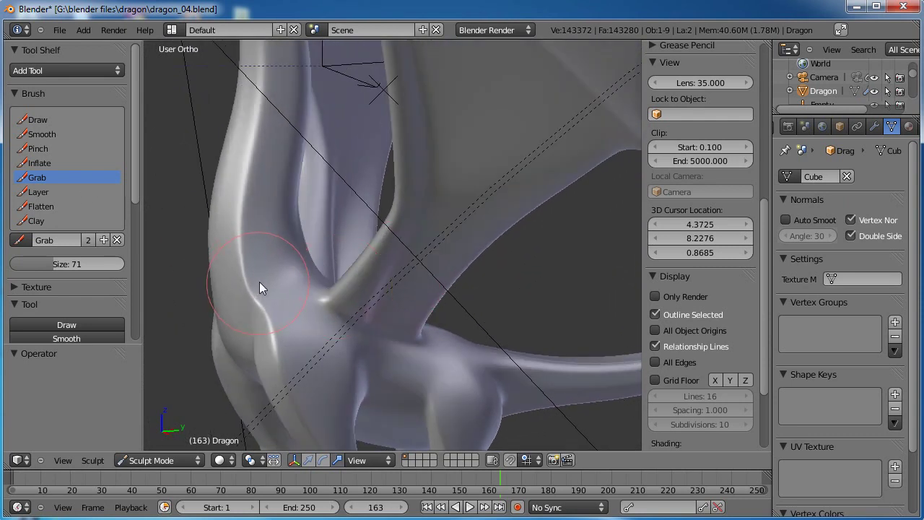
{"action": "left_click_drag", "start_coordinate": [261, 280], "coordinate": [270, 312]}
{"action": "scroll", "coordinate": [269, 311], "scroll_direction": "down", "scroll_amount": 4}
Set the pivot point to the 3D cursor with the tail shown from the top
{"action": "middle_click_drag", "start_coordinate": [424, 299], "coordinate": [438, 249]}
{"action": "key", "text": "KP_7"}
{"action": "key", "text": "KP_7"}
{"action": "middle_click_drag", "start_coordinate": [433, 168], "coordinate": [404, 262], "text": "shift"}
{"action": "scroll", "coordinate": [432, 213], "scroll_direction": "up", "scroll_amount": 4}
{"action": "mouse_move", "coordinate": [424, 201]}
{"action": "middle_mouse_down", "text": "shift"}
{"action": "mouse_move", "coordinate": [385, 305]}
{"action": "mouse_move", "coordinate": [368, 268]}
{"action": "mouse_move", "coordinate": [339, 254]}
{"action": "mouse_move", "coordinate": [364, 200]}
{"action": "mouse_move", "coordinate": [412, 268]}
{"action": "mouse_move", "coordinate": [442, 214]}
{"action": "middle_mouse_up", "text": "shift"}
{"action": "scroll", "coordinate": [398, 284], "scroll_direction": "down", "scroll_amount": 6}
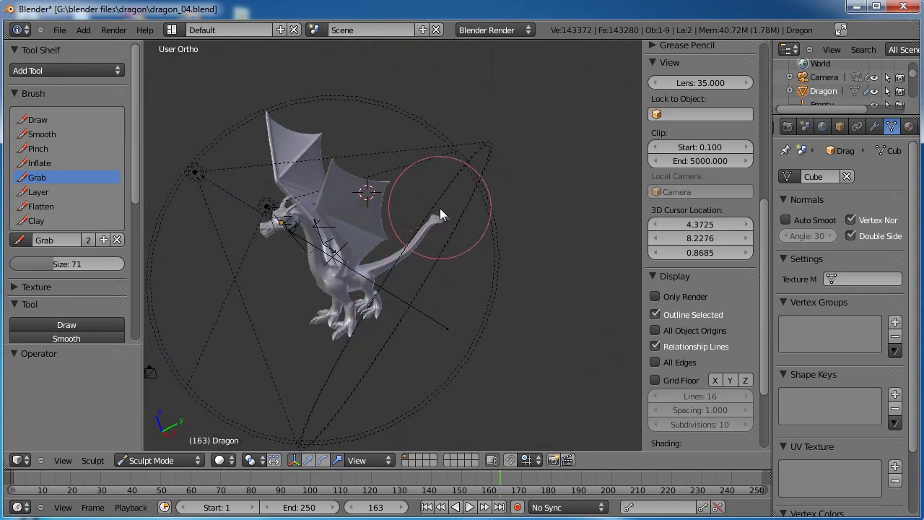
{"action": "key", "text": "KP_7"}
{"action": "scroll", "coordinate": [392, 182], "scroll_direction": "up", "scroll_amount": 6}
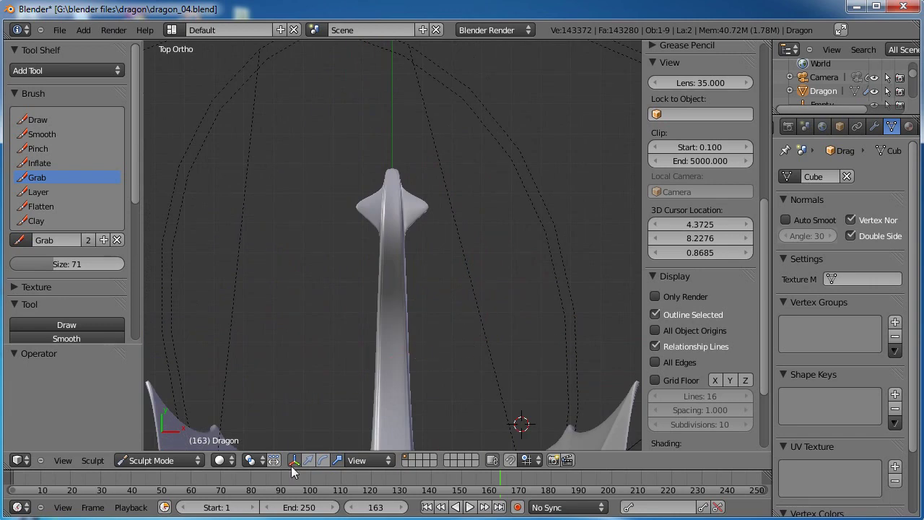
{"action": "left_click", "coordinate": [250, 460]}
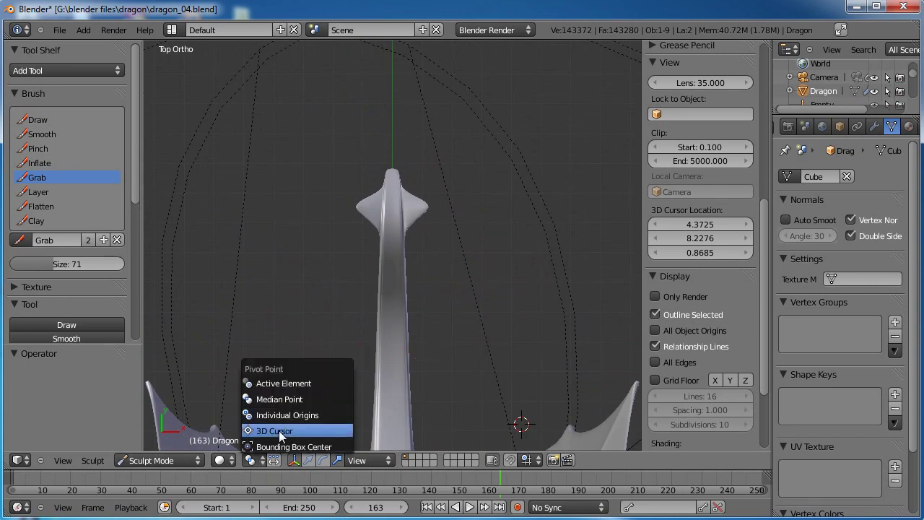
{"action": "left_click", "coordinate": [279, 430]}
Enter Edit Mode and place the 3D cursor on the tail just before the tip's fins, using top and side views
{"action": "left_click", "coordinate": [181, 460]}
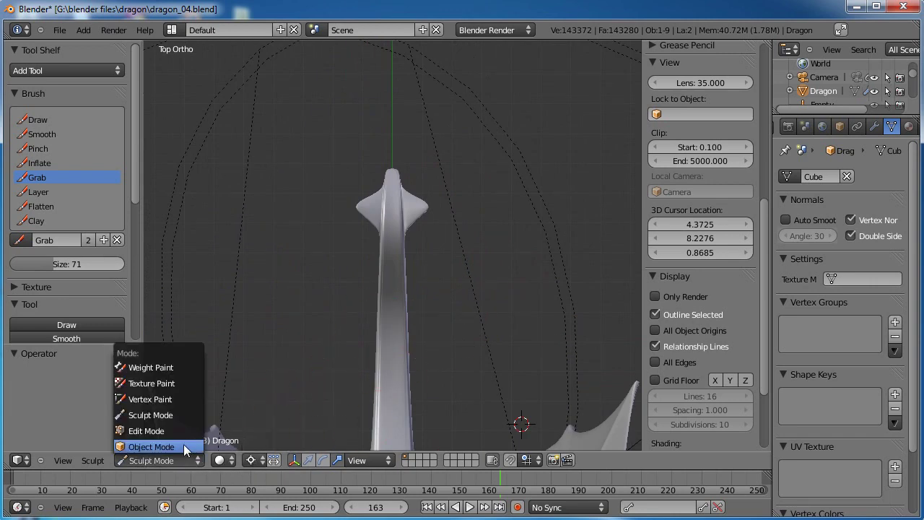
{"action": "left_click", "coordinate": [158, 431]}
{"action": "middle_click_drag", "start_coordinate": [406, 231], "coordinate": [401, 260], "text": "shift"}
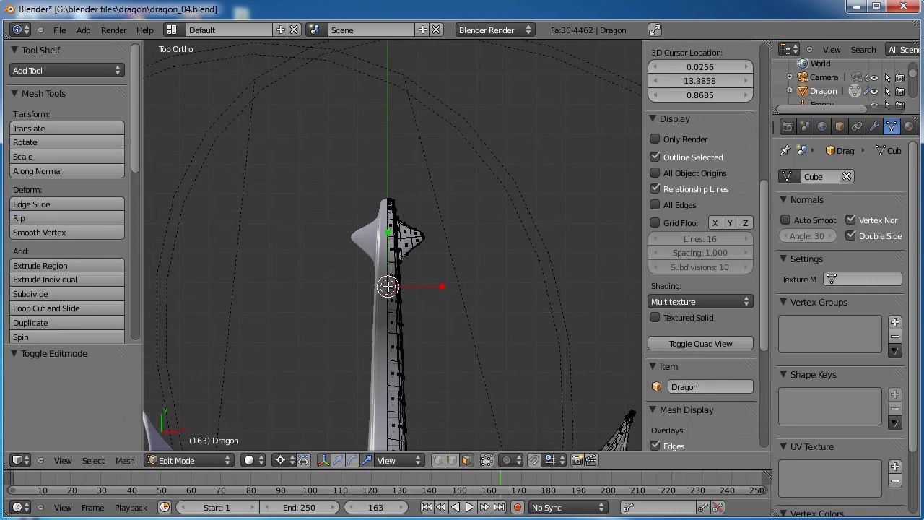
{"action": "key", "text": "KP_3"}
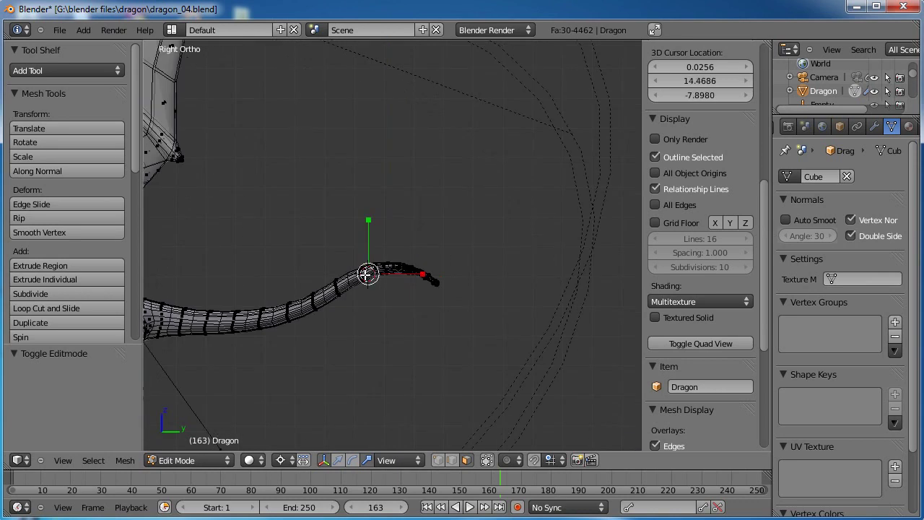
{"action": "left_click", "coordinate": [365, 276]}
Select the tail tip's fin faces from the top and enlarge them uniformly by about 1.484 around the 3D cursor with smooth proportional editing
{"action": "key", "text": "KP_7"}
{"action": "key", "text": "a"}
{"action": "key", "text": "b"}
{"action": "left_click_drag", "start_coordinate": [455, 190], "coordinate": [357, 269]}
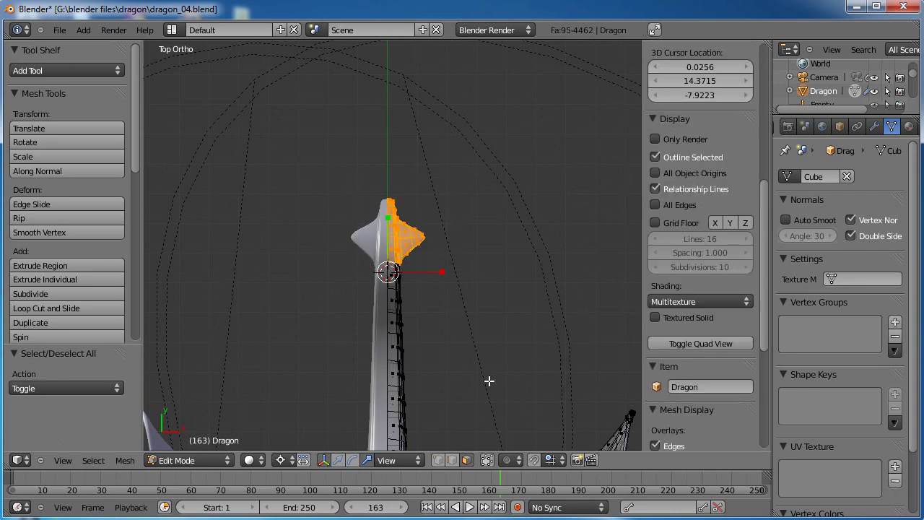
{"action": "key", "text": "o"}
{"action": "key", "text": "s"}
{"action": "scroll", "coordinate": [477, 263], "scroll_direction": "down", "scroll_amount": 1}
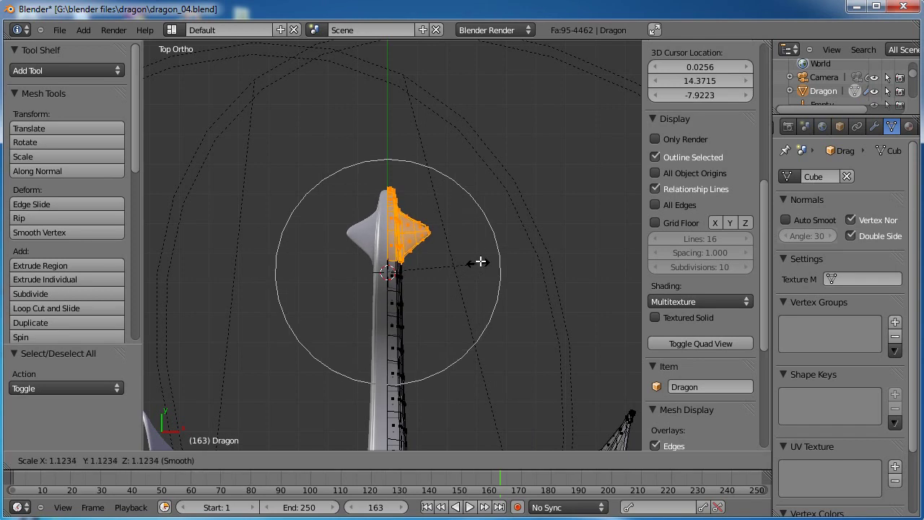
{"action": "scroll", "coordinate": [497, 245], "scroll_direction": "up", "scroll_amount": 9}
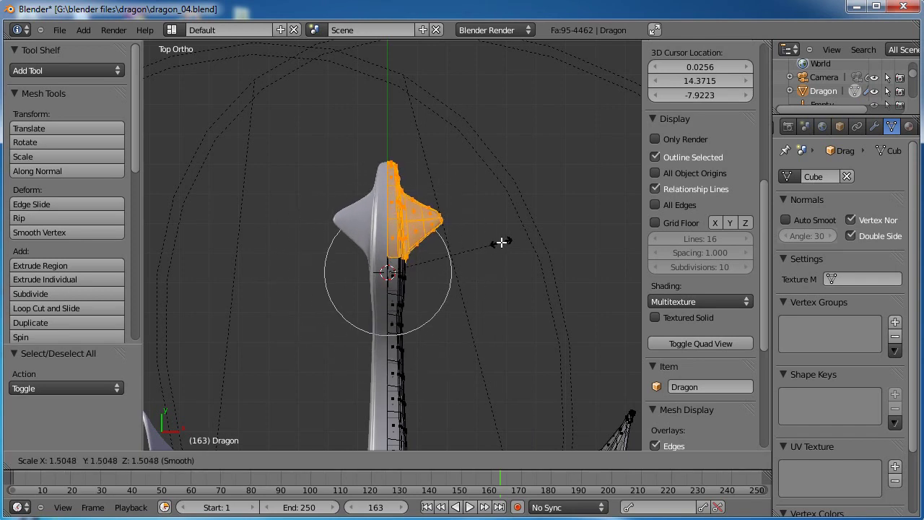
{"action": "scroll", "coordinate": [526, 219], "scroll_direction": "down", "scroll_amount": 6}
{"action": "scroll", "coordinate": [527, 220], "scroll_direction": "down", "scroll_amount": 4}
{"action": "scroll", "coordinate": [527, 219], "scroll_direction": "up", "scroll_amount": 4}
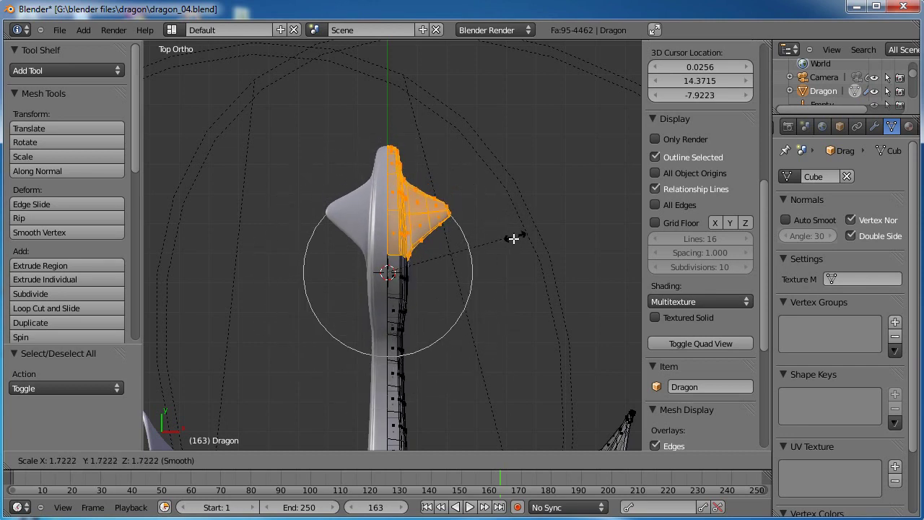
{"action": "left_click", "coordinate": [501, 262]}
{"action": "middle_click_drag", "start_coordinate": [501, 262], "coordinate": [451, 247]}
Set the transform orientation to Global
{"action": "key", "text": "KP_7"}
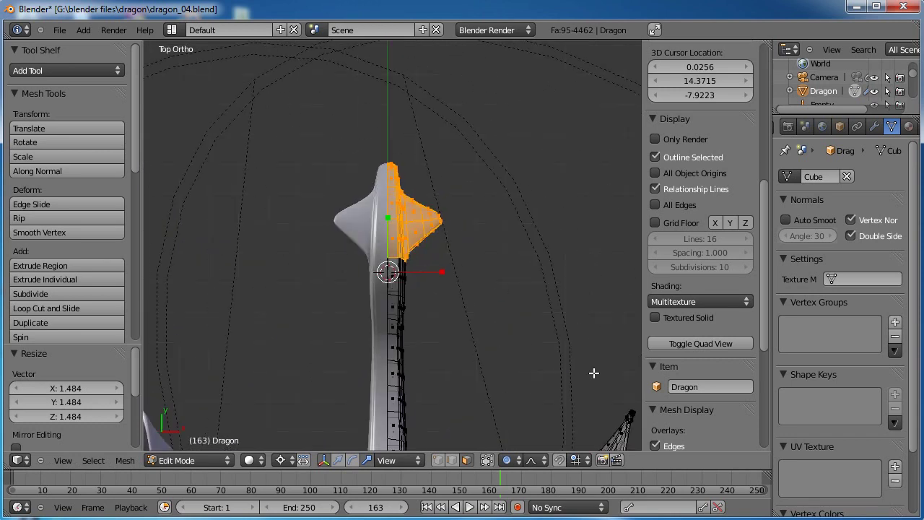
{"action": "left_click", "coordinate": [416, 461]}
{"action": "left_click", "coordinate": [416, 445]}
{"action": "left_click", "coordinate": [418, 461]}
{"action": "left_click", "coordinate": [422, 445]}
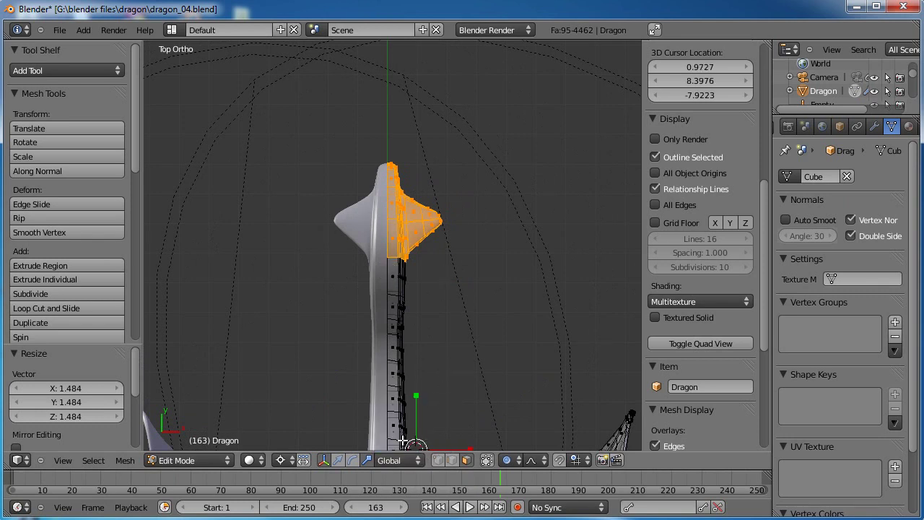
Place the 3D cursor at the middle of the tail fins and widen them along the global X axis by about 1.368
{"action": "middle_click_drag", "start_coordinate": [412, 243], "coordinate": [345, 250]}
{"action": "key", "text": "KP_7"}
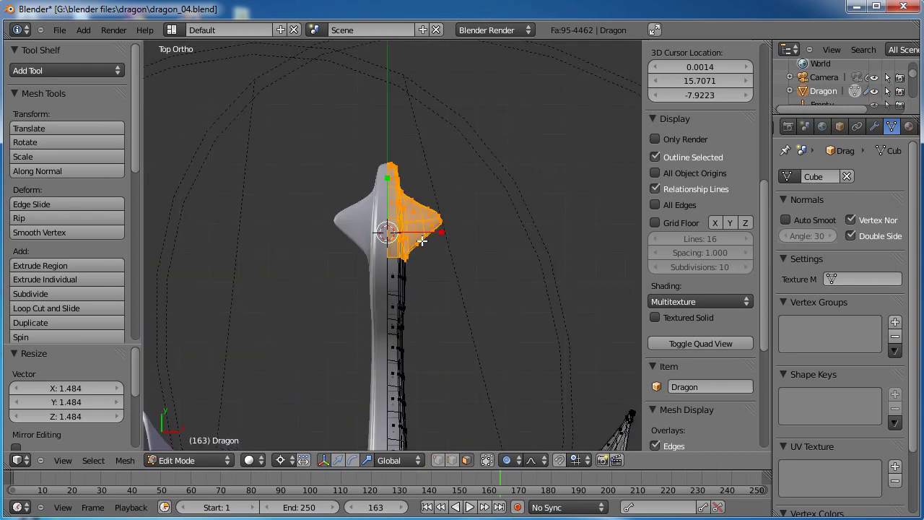
{"action": "key", "text": "s"}
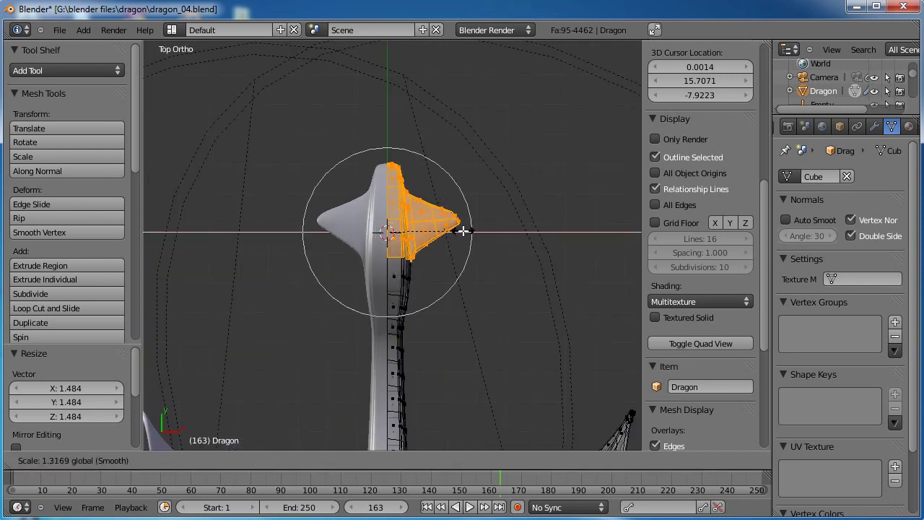
{"action": "left_click", "coordinate": [461, 230]}
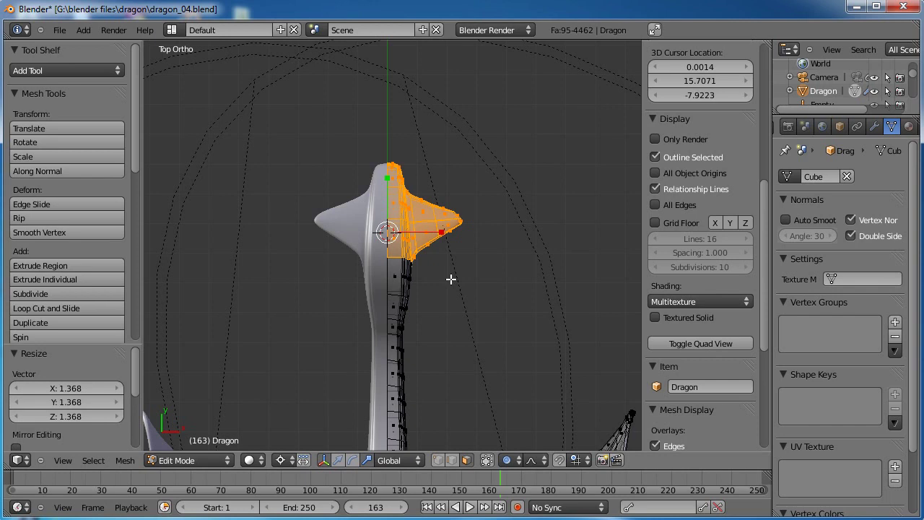
In vertex selection mode, narrow the tail edge loop just before the fins along X to about 0.68, deselect everything, and leave Edit Mode
{"action": "left_click", "coordinate": [438, 460]}
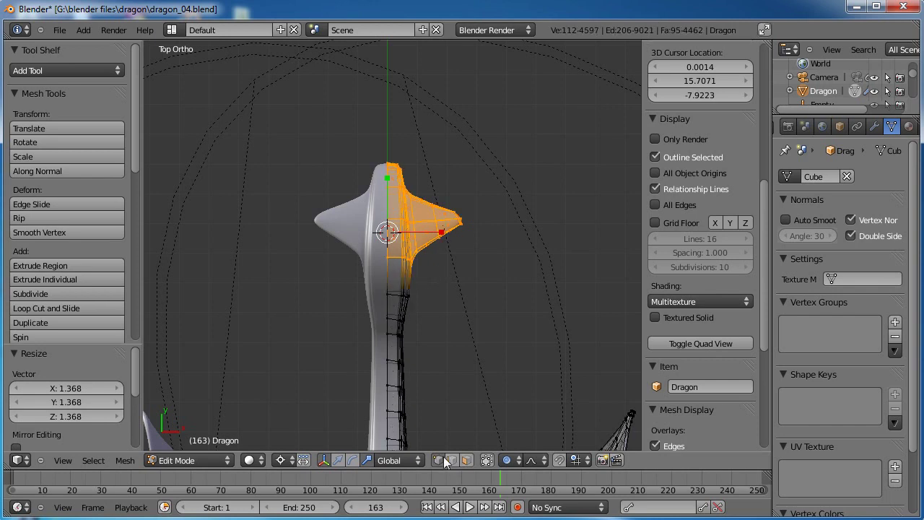
{"action": "right_click", "coordinate": [396, 306], "text": "alt"}
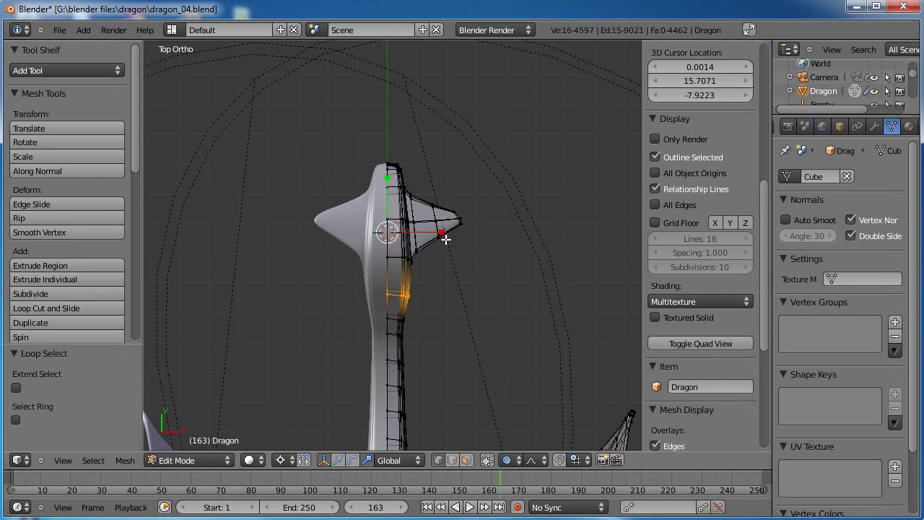
{"action": "key", "text": "s"}
{"action": "scroll", "coordinate": [431, 229], "scroll_direction": "up", "scroll_amount": 3}
{"action": "key", "text": "x"}
{"action": "scroll", "coordinate": [432, 228], "scroll_direction": "up", "scroll_amount": 2}
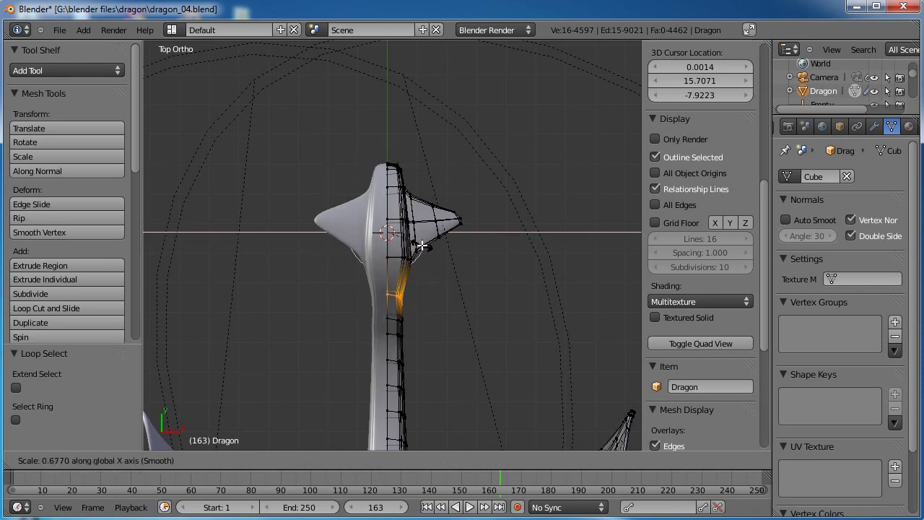
{"action": "left_click", "coordinate": [422, 246]}
{"action": "key", "text": "a"}
{"action": "scroll", "coordinate": [420, 306], "scroll_direction": "down", "scroll_amount": 4}
{"action": "key", "text": "Tab"}
Deselect all objects and examine the whole dragon's proportions, including the reshaped tail tip, from several angles
{"action": "scroll", "coordinate": [420, 309], "scroll_direction": "down", "scroll_amount": 4}
{"action": "middle_click_drag", "start_coordinate": [421, 308], "coordinate": [388, 184]}
{"action": "key", "text": "a"}
{"action": "scroll", "coordinate": [361, 296], "scroll_direction": "up", "scroll_amount": 3}
{"action": "scroll", "coordinate": [397, 285], "scroll_direction": "up", "scroll_amount": 8}
{"action": "middle_click_drag", "start_coordinate": [444, 251], "coordinate": [451, 354]}
{"action": "scroll", "coordinate": [434, 339], "scroll_direction": "down", "scroll_amount": 10}
{"action": "middle_click_drag", "start_coordinate": [401, 325], "coordinate": [470, 318]}
{"action": "scroll", "coordinate": [471, 305], "scroll_direction": "up", "scroll_amount": 4}
{"action": "middle_click_drag", "start_coordinate": [377, 351], "coordinate": [465, 241]}
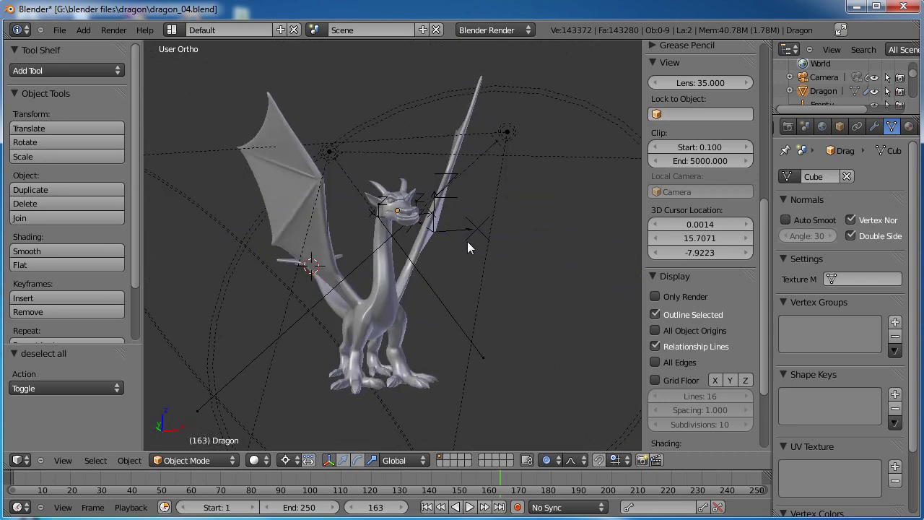
{"action": "scroll", "coordinate": [462, 252], "scroll_direction": "up", "scroll_amount": 2}
{"action": "middle_click_drag", "start_coordinate": [469, 268], "coordinate": [484, 298], "text": "shift"}
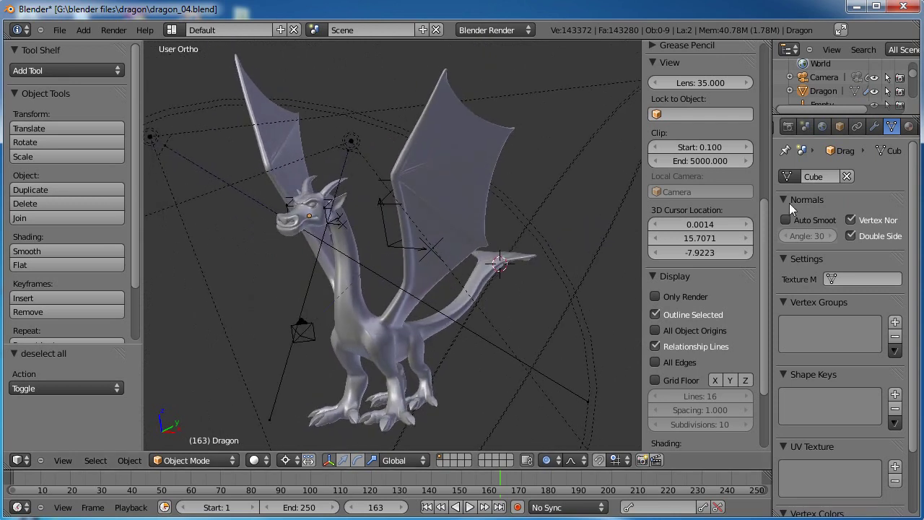